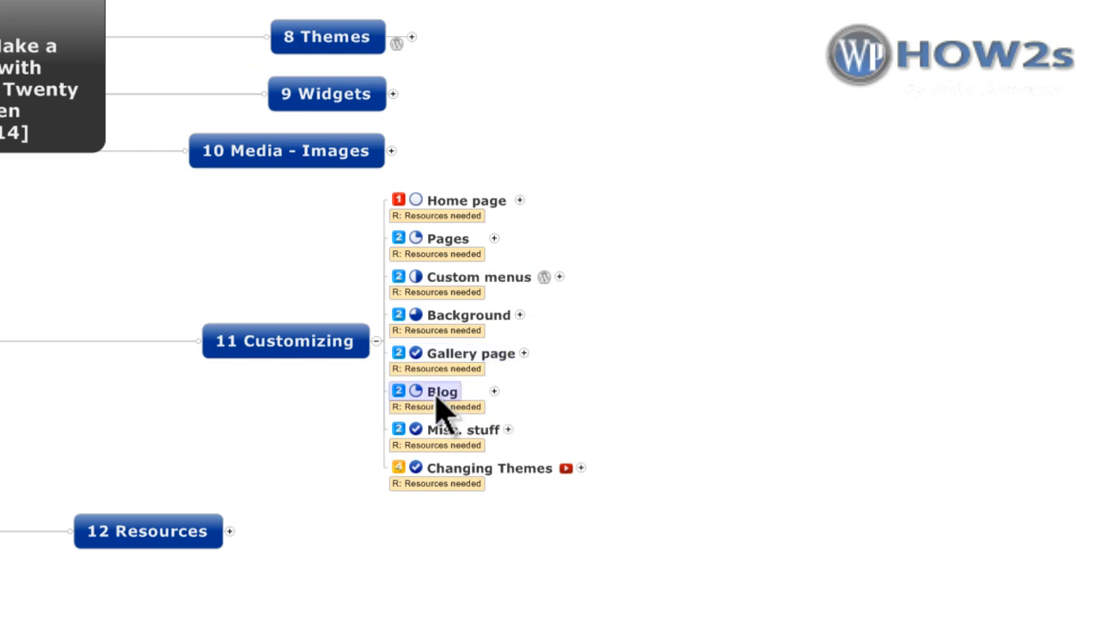
Look through the Blog topic under 11 Customizing and the topics in the 12 Resources branch of the mind map.
click(494, 391)
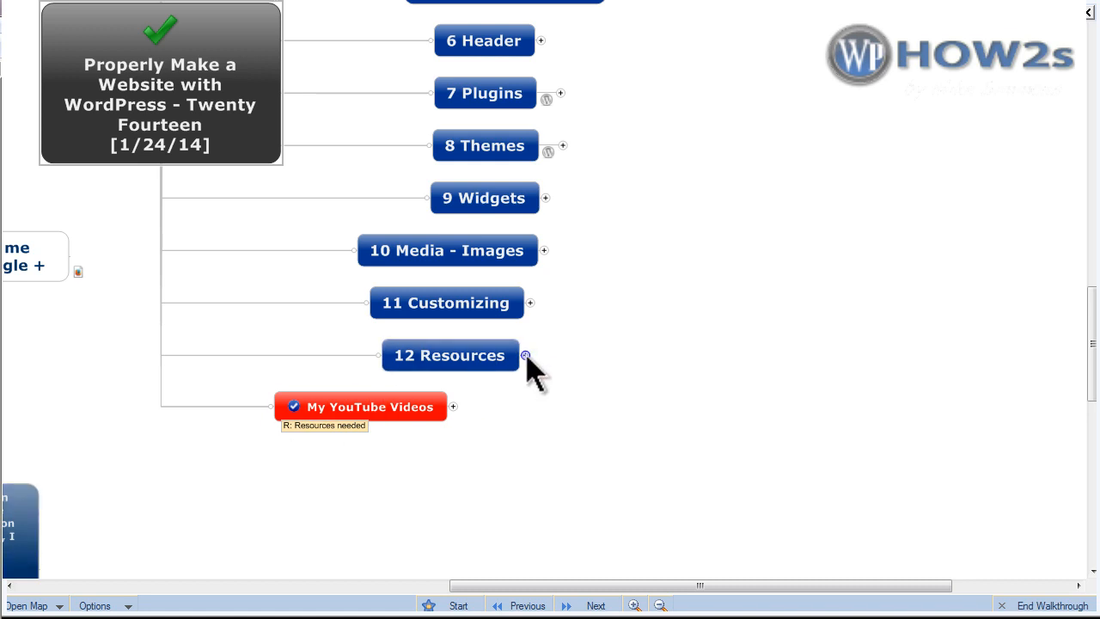
click(526, 355)
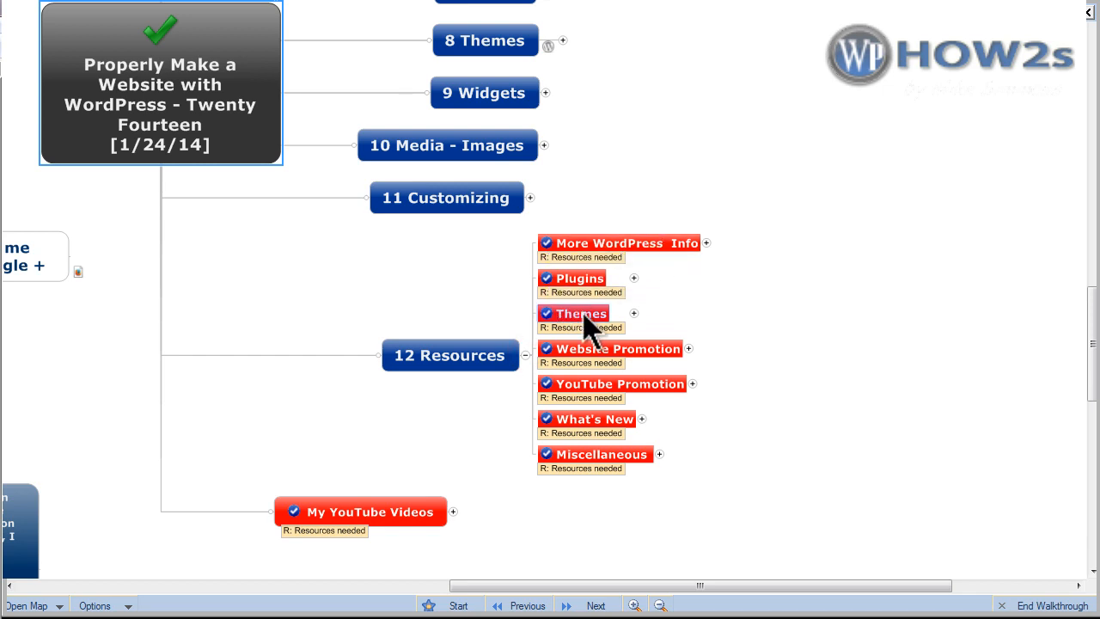
click(526, 356)
Review the video list in the My Videos topic of the My YouTube Videos branch, and collapse the branch.
click(453, 407)
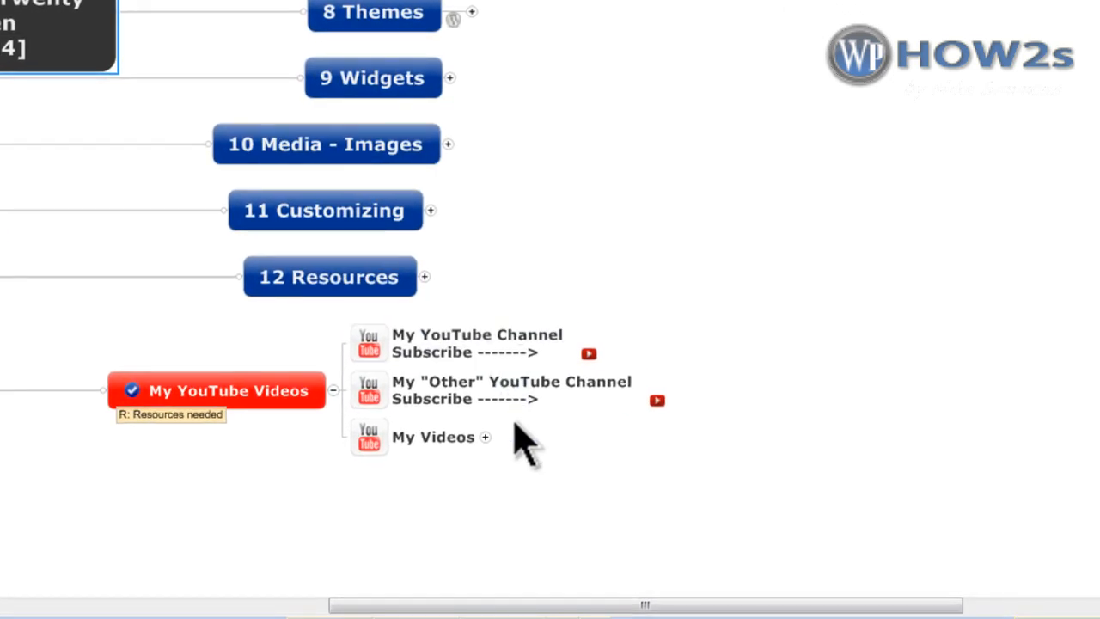
click(485, 437)
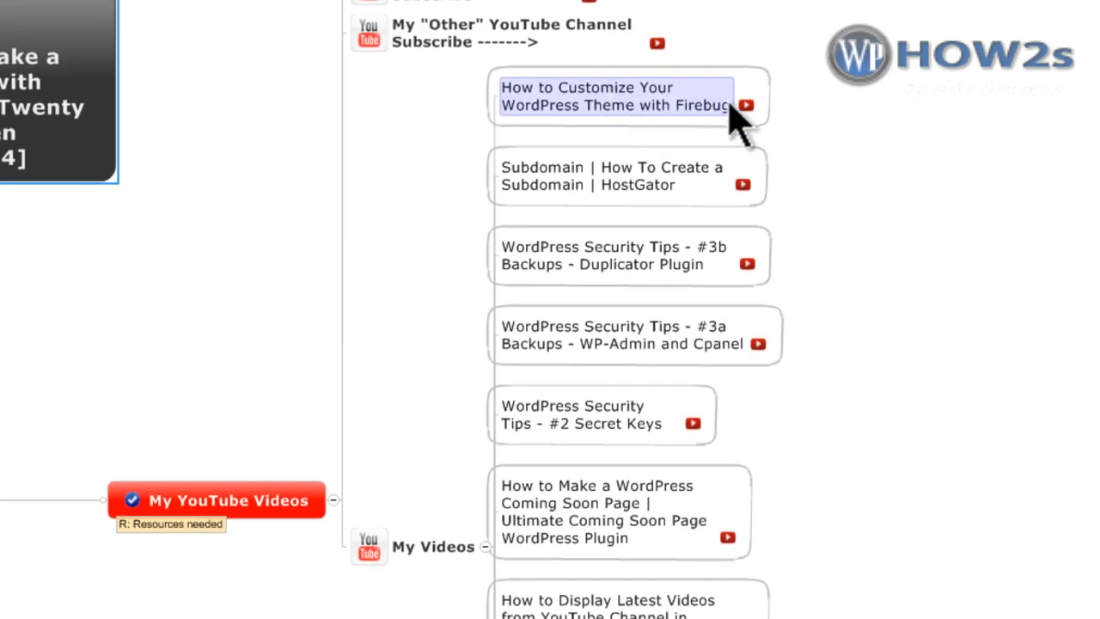
mouse_move(750, 110)
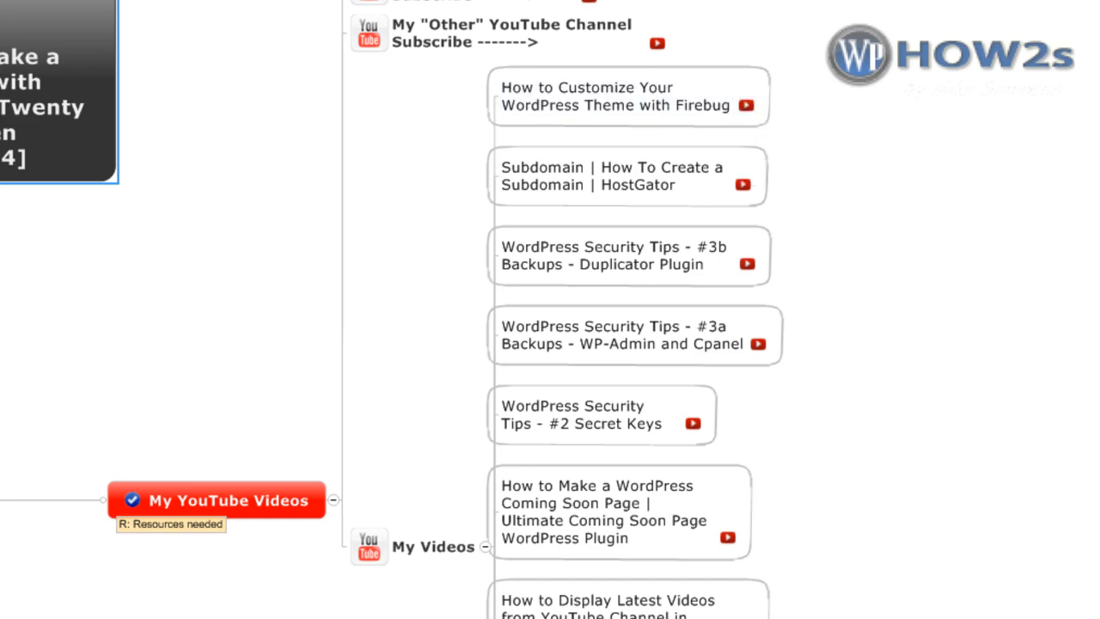
scroll(550, 309, up, 5)
scroll(550, 310, down, 4)
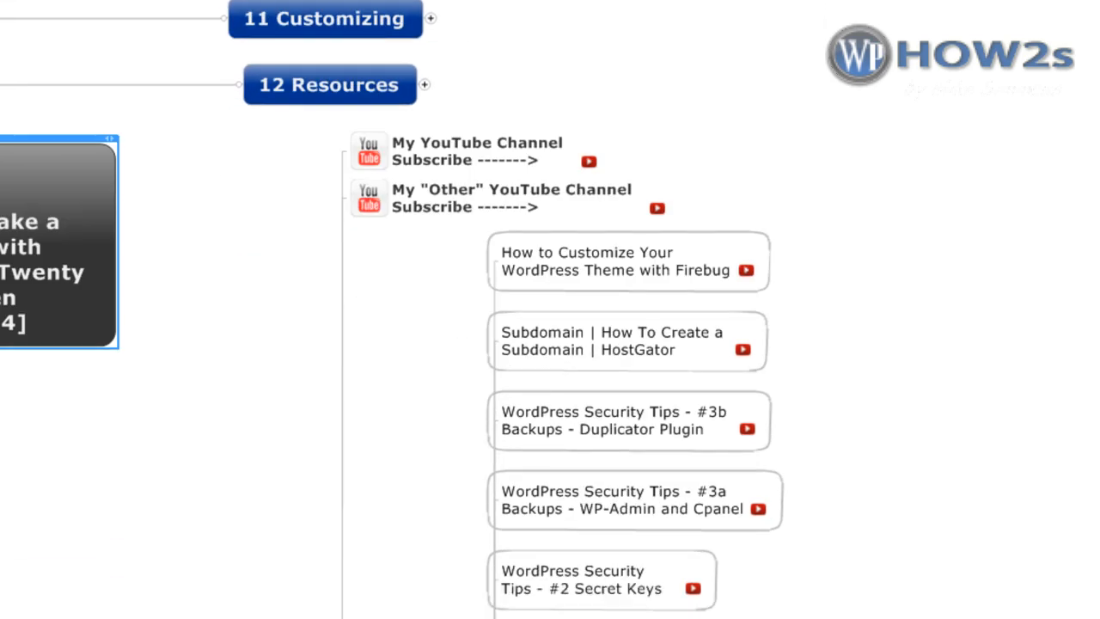
click(333, 548)
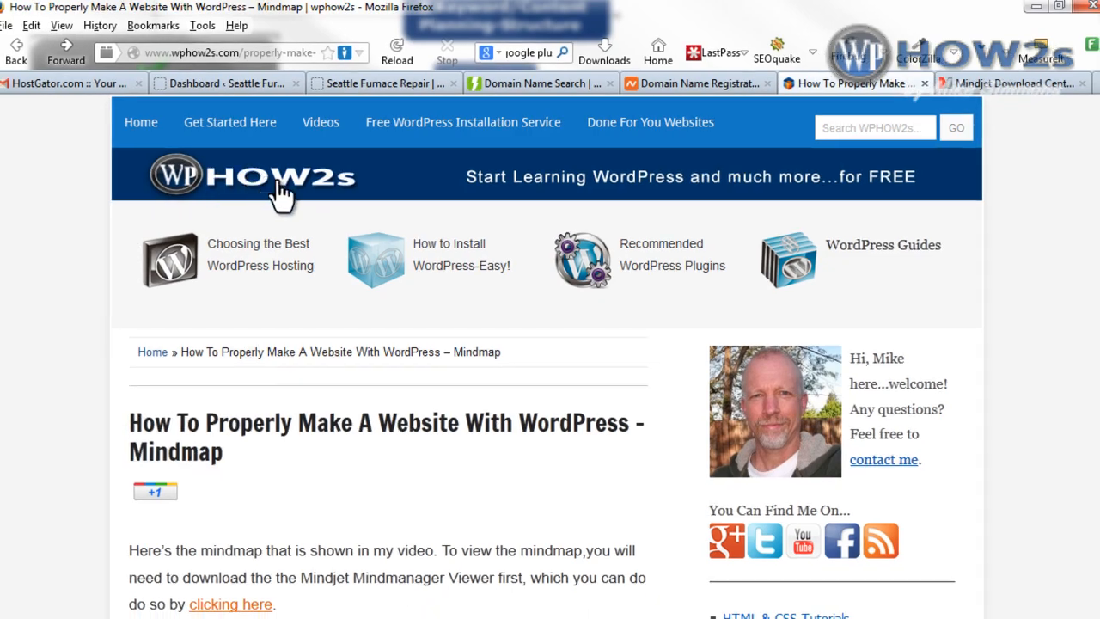
Examine the mindmap download instructions on the WPHow2s page and the MindManager Viewer 7 downloads in Mindjet's Download Library.
scroll(550, 361, down, 3)
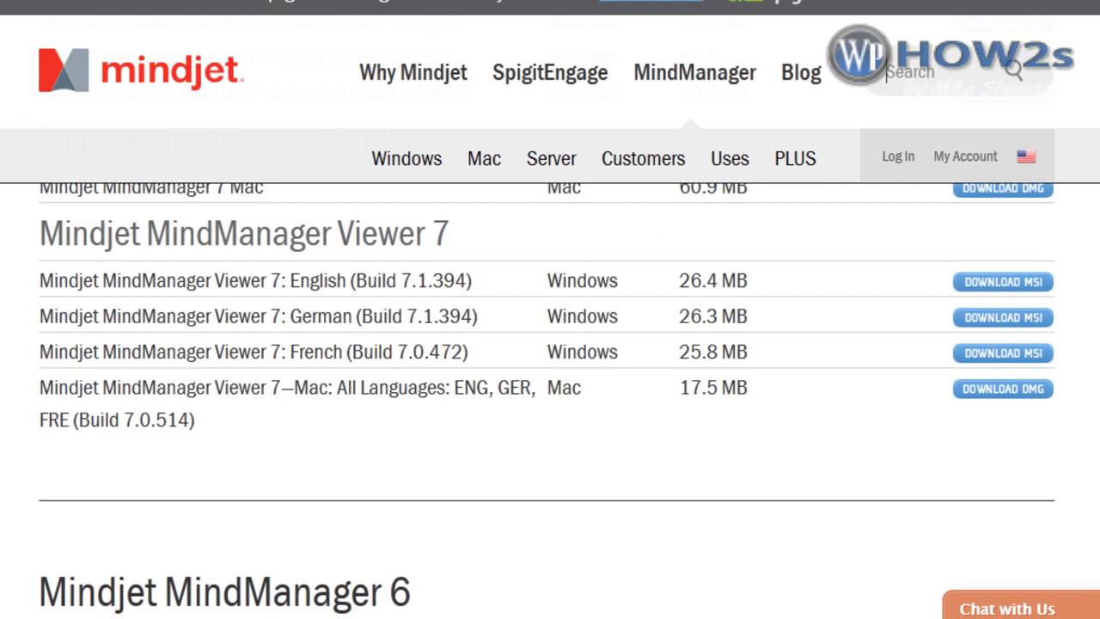
scroll(550, 387, up, 15)
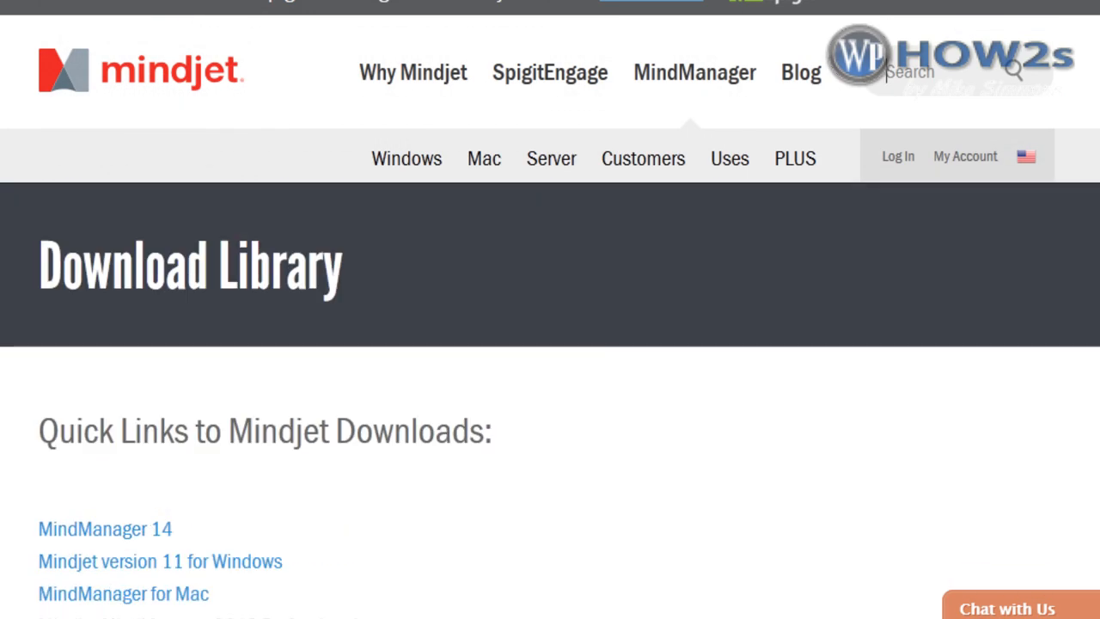
scroll(550, 386, down, 20)
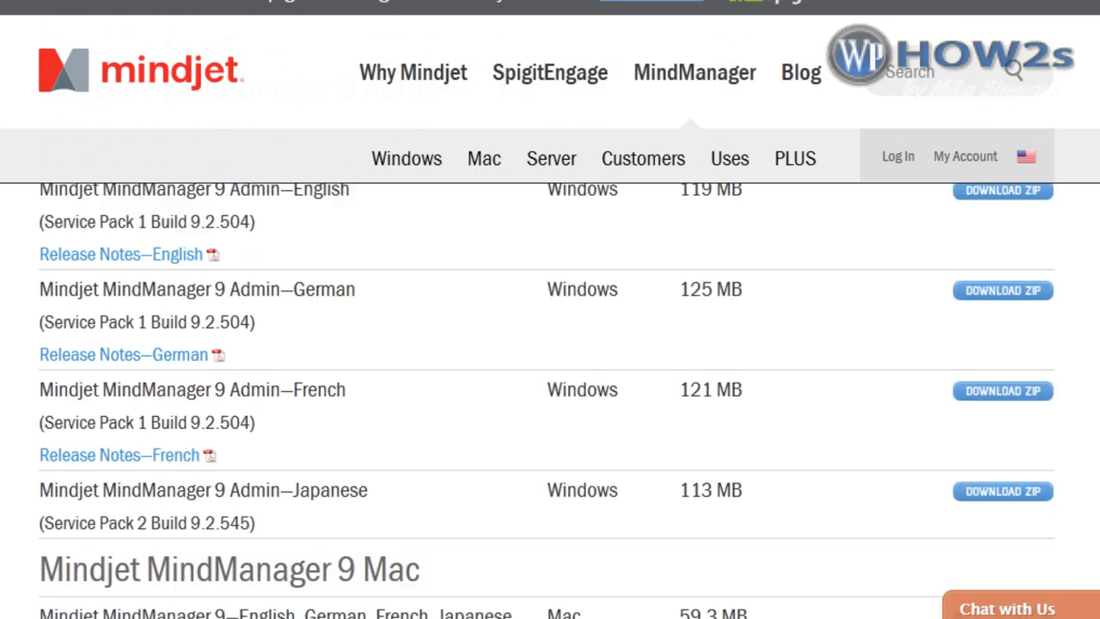
scroll(551, 400, down, 7)
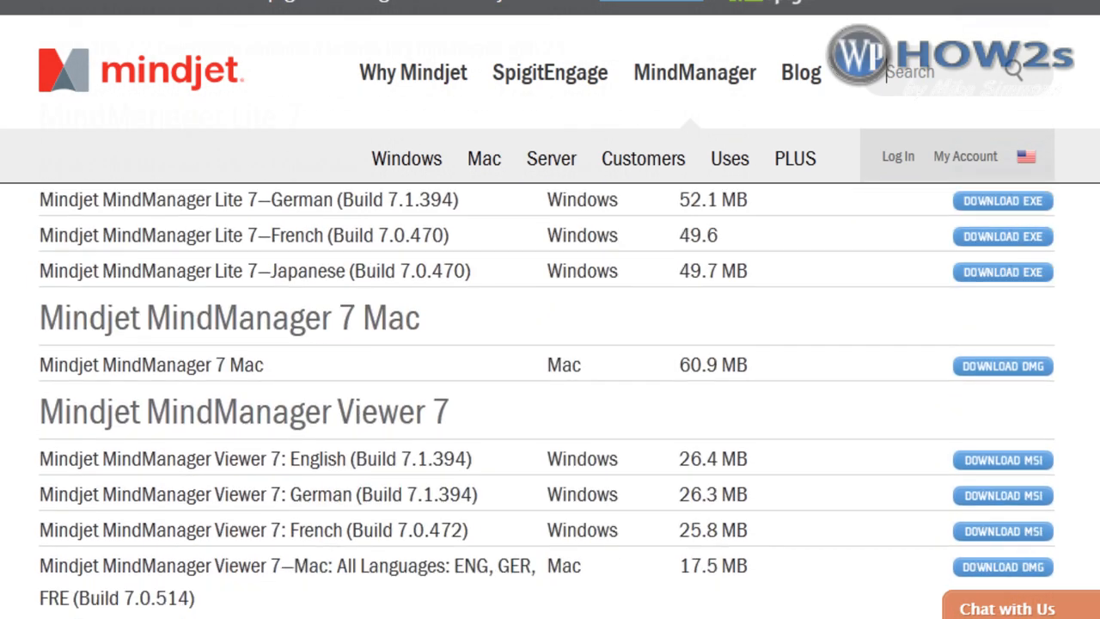
scroll(550, 401, down, 3)
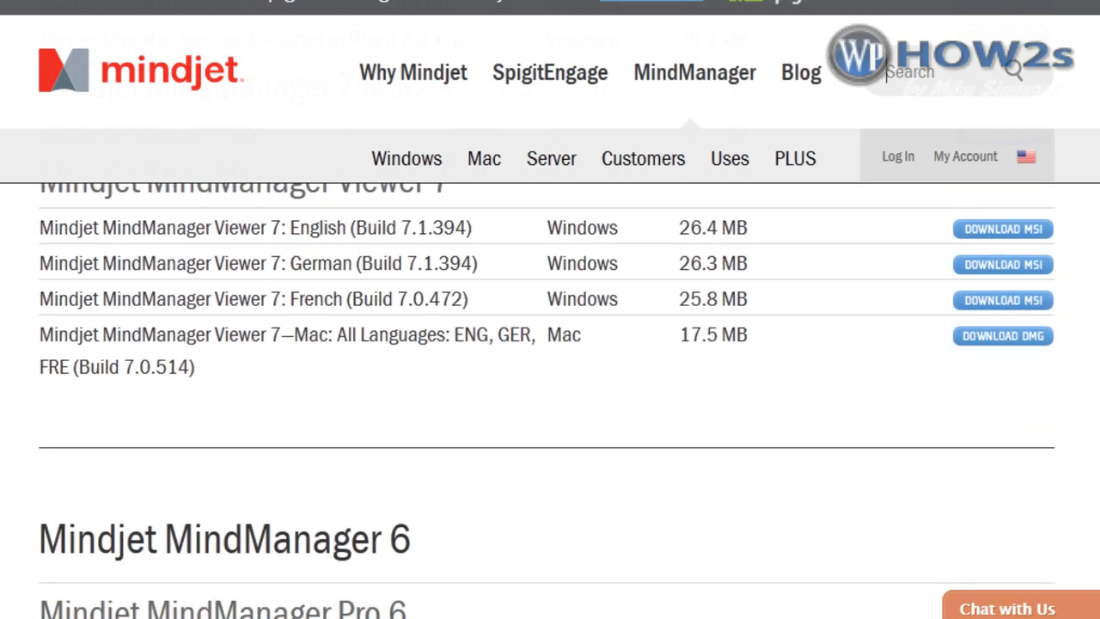
scroll(887, 71, up, 3)
scroll(886, 71, down, 5)
scroll(886, 71, up, 3)
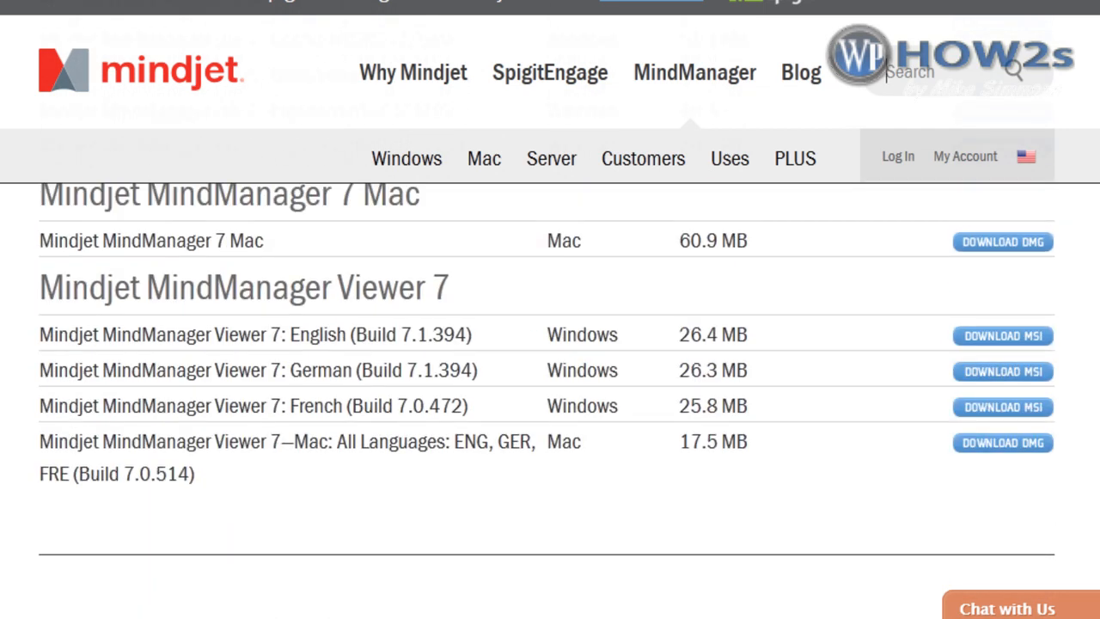
scroll(886, 71, down, 2)
scroll(886, 72, up, 2)
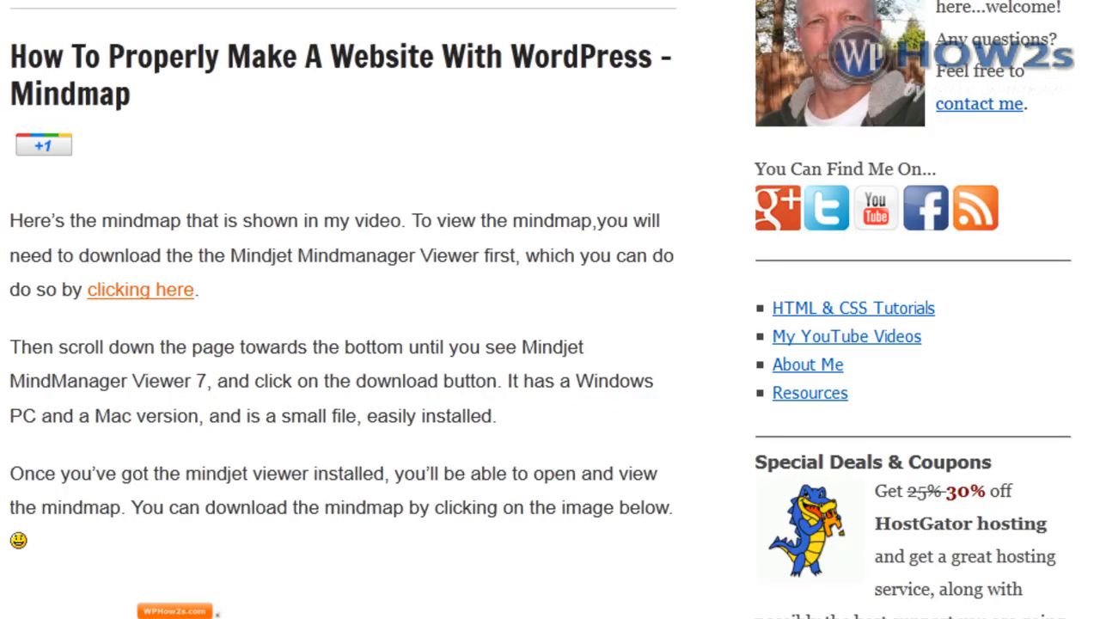
scroll(550, 309, down, 5)
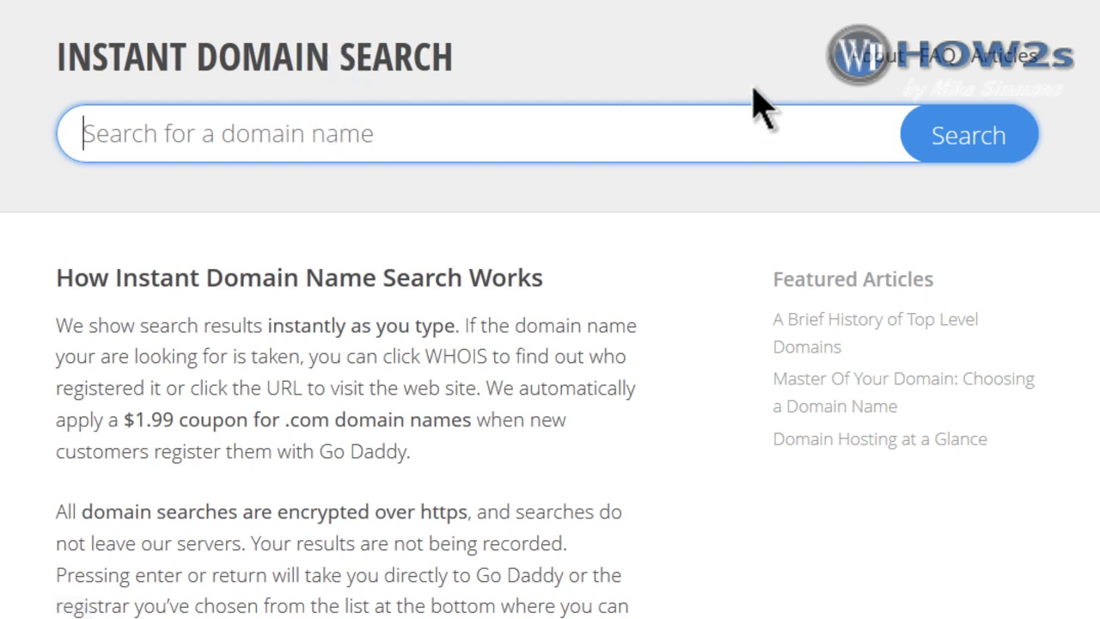
Check the availability of the domain name mikeswp on Instant Domain Search.
text(mike)
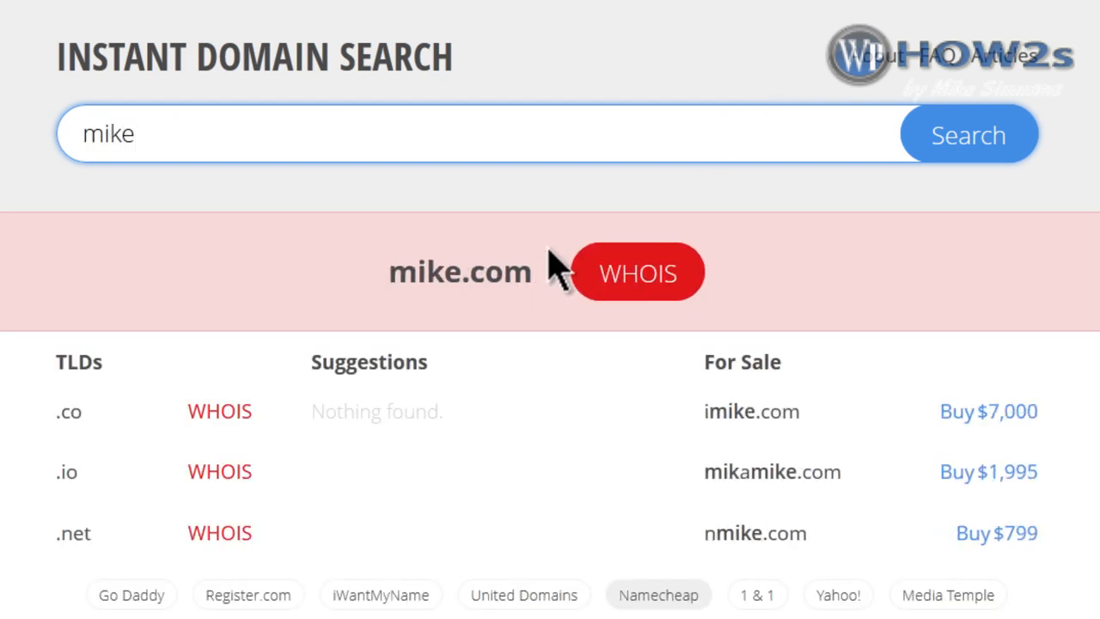
text(swp)
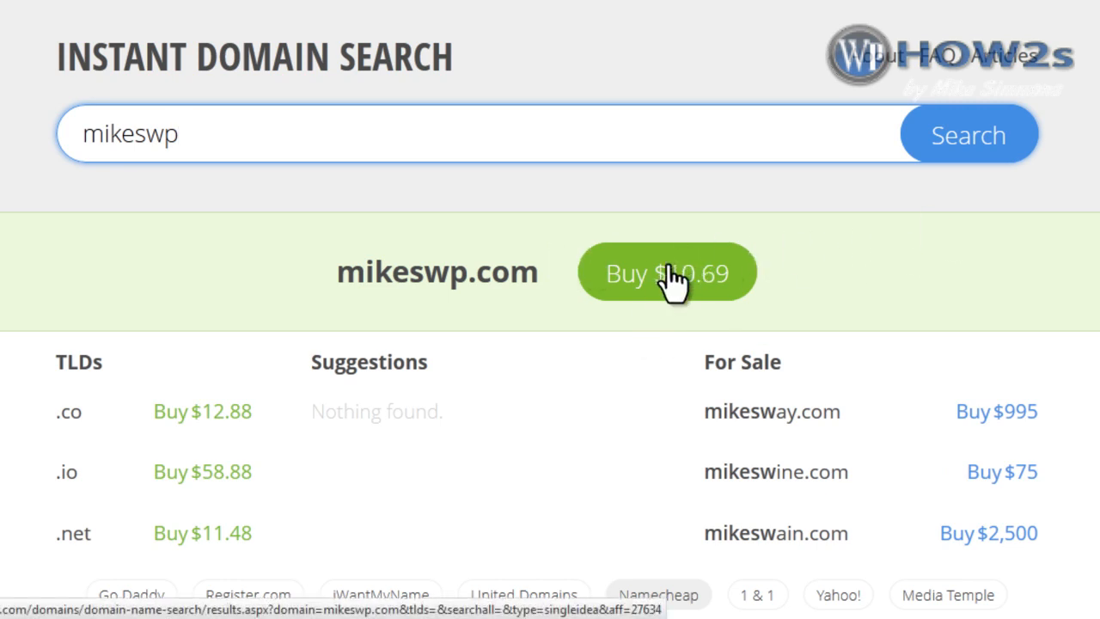
Compare the Go Daddy and Namecheap prices for mikeswp.com, and choose to buy the domain through Namecheap.
scroll(551, 344, down, 2)
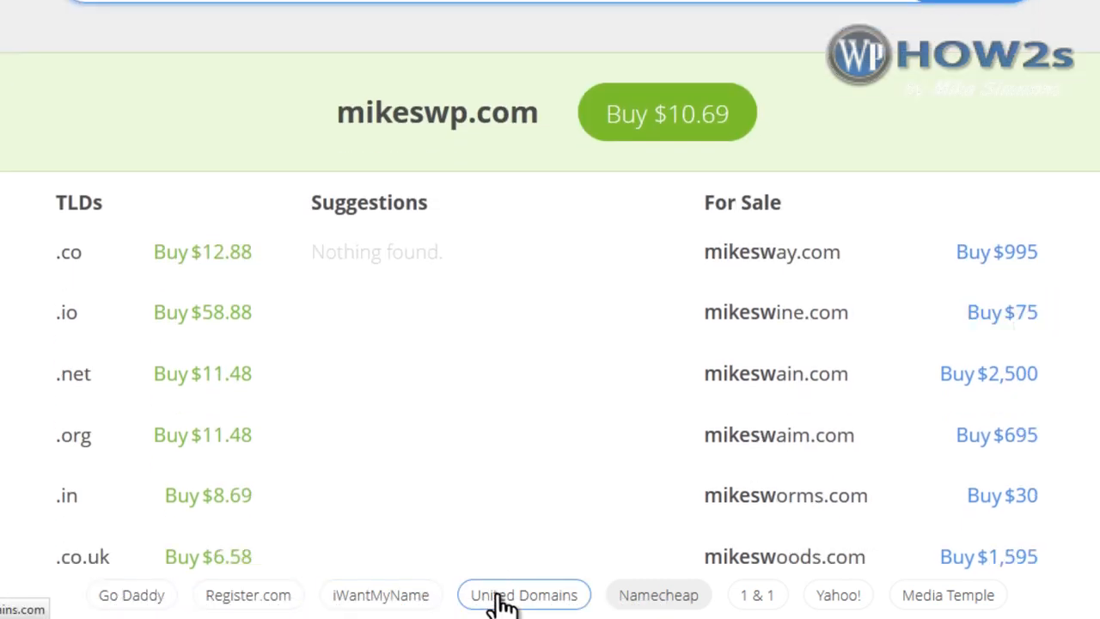
click(133, 599)
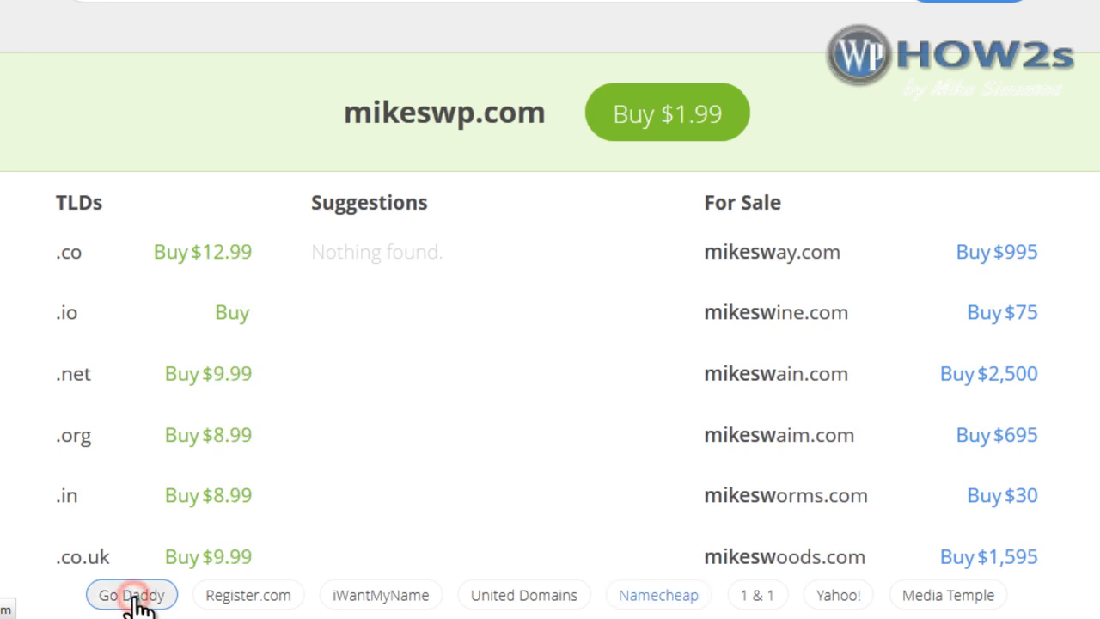
click(677, 602)
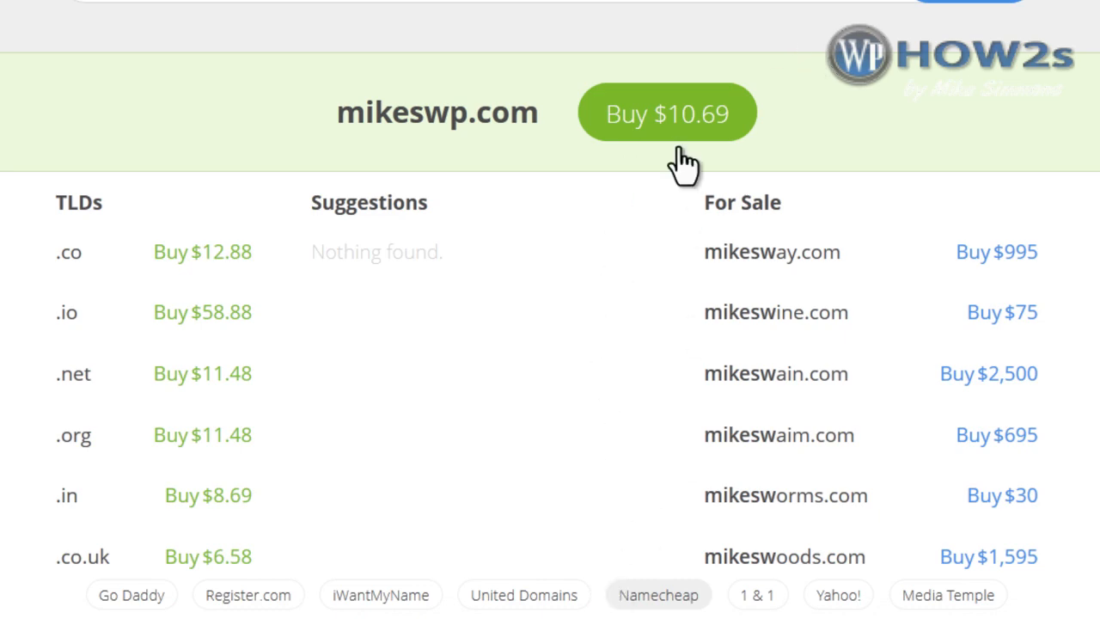
click(627, 116)
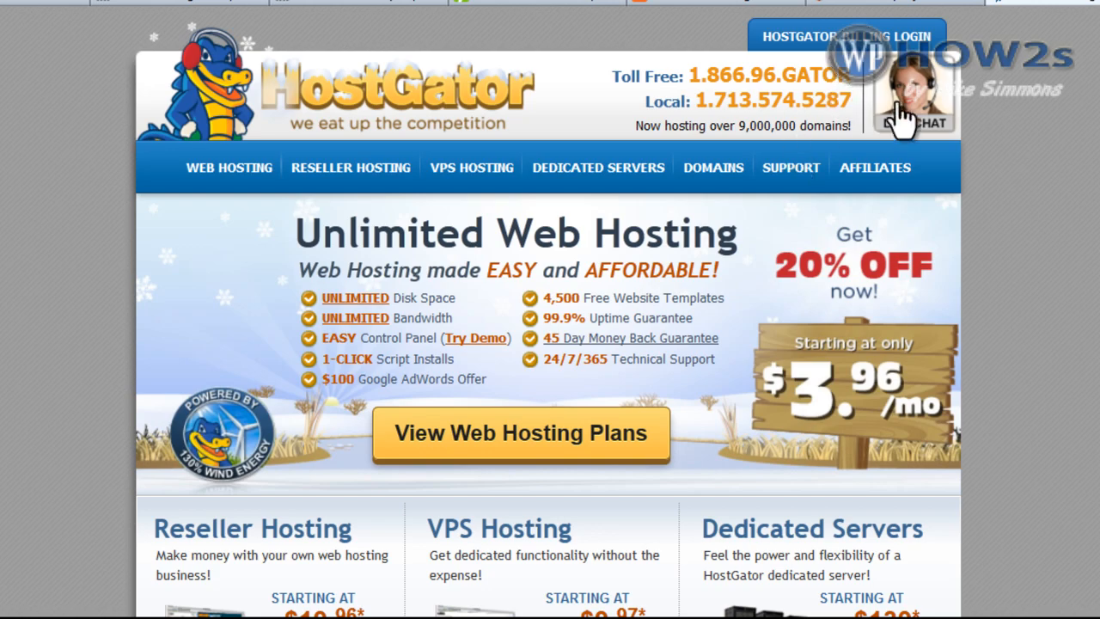
Review HostGator's web hosting plans and start an order for the Baby Plan.
scroll(913, 110, down, 2)
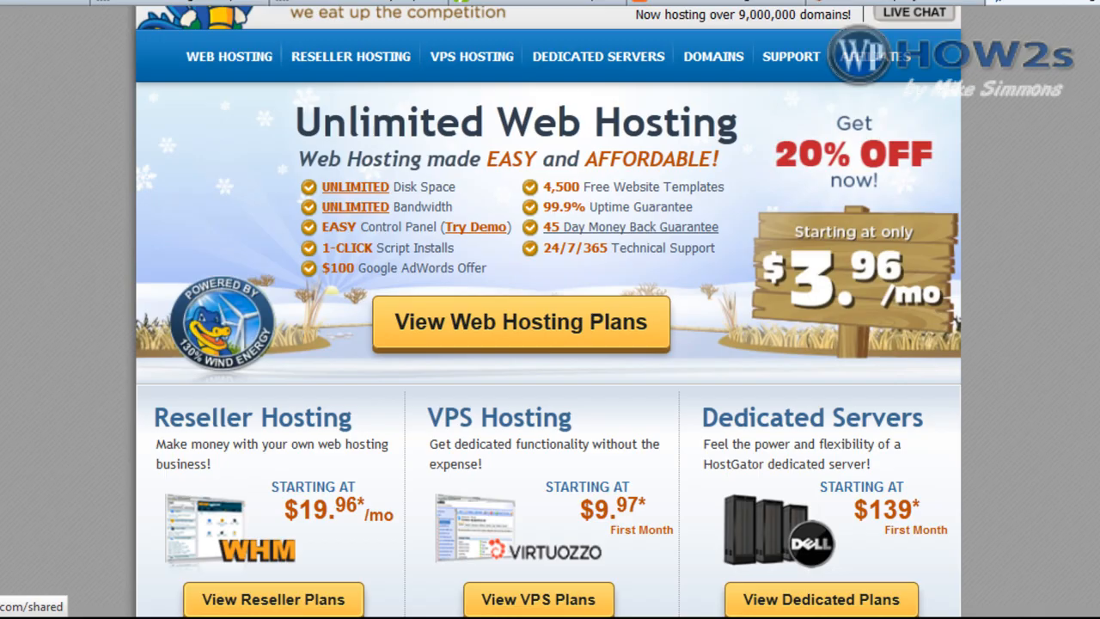
click(484, 330)
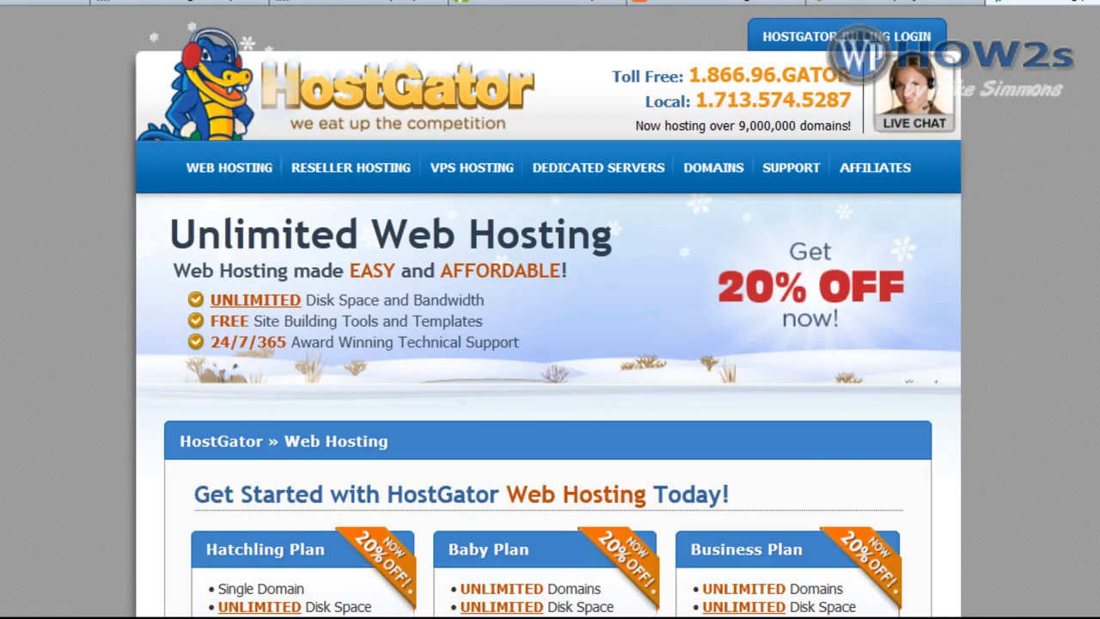
scroll(545, 246, down, 4)
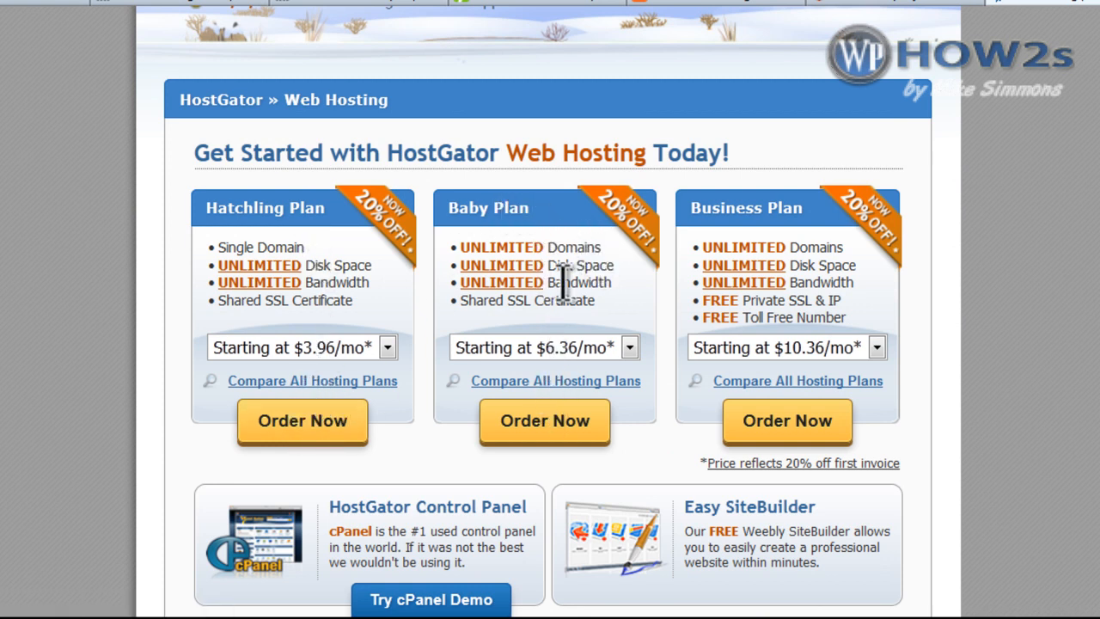
drag(545, 248, 452, 251)
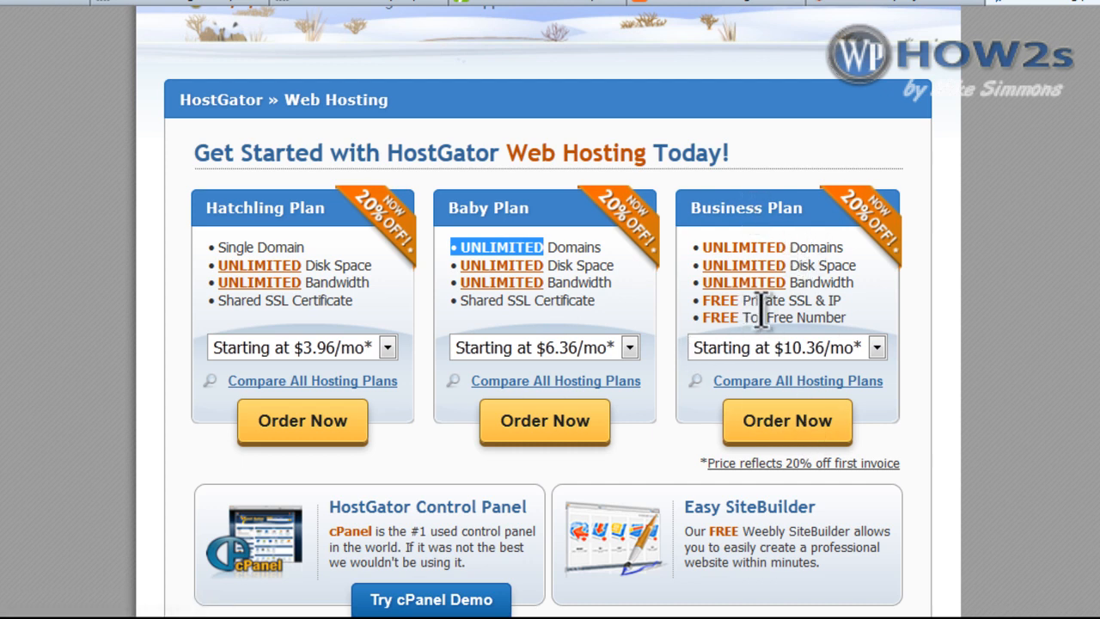
click(523, 430)
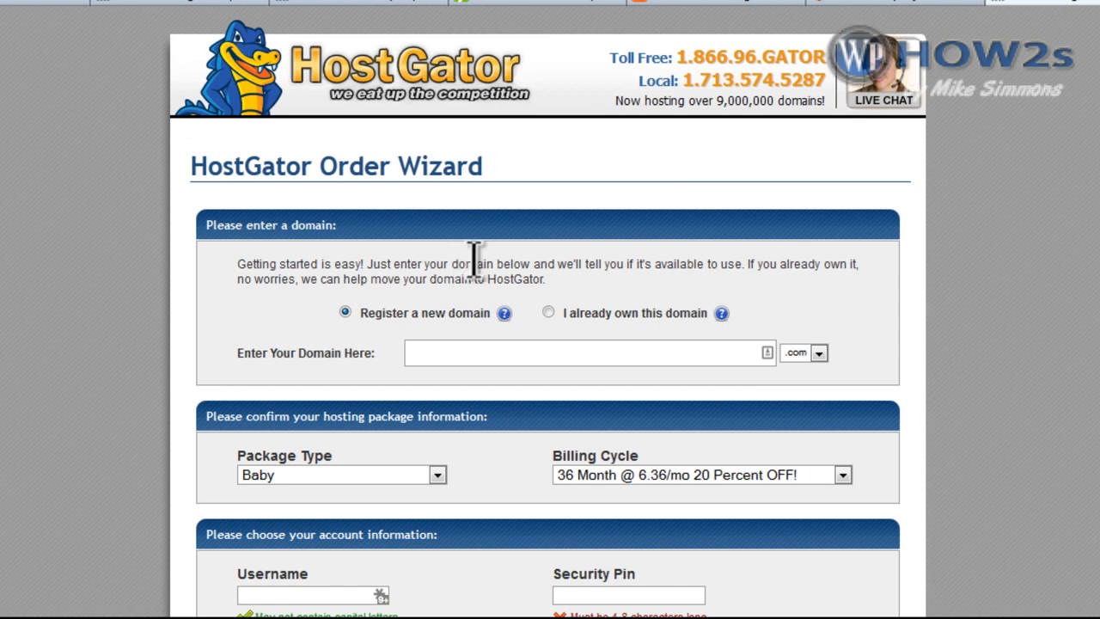
Mark the domain as already owned in the order wizard and enter mikeswp.com as the domain.
click(548, 314)
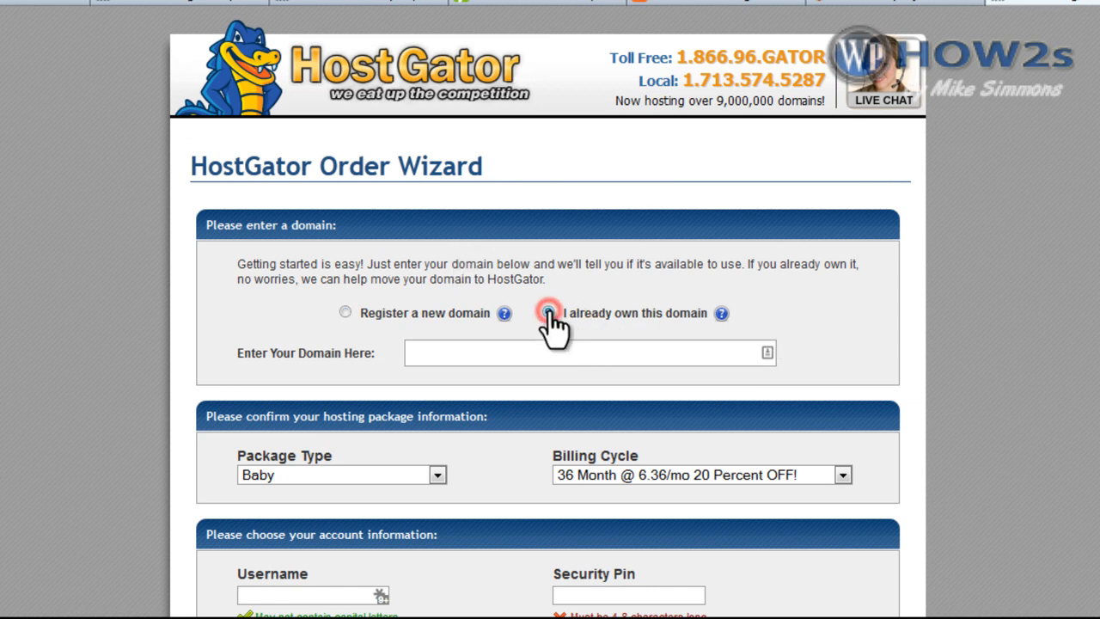
click(449, 344)
text(mikes)
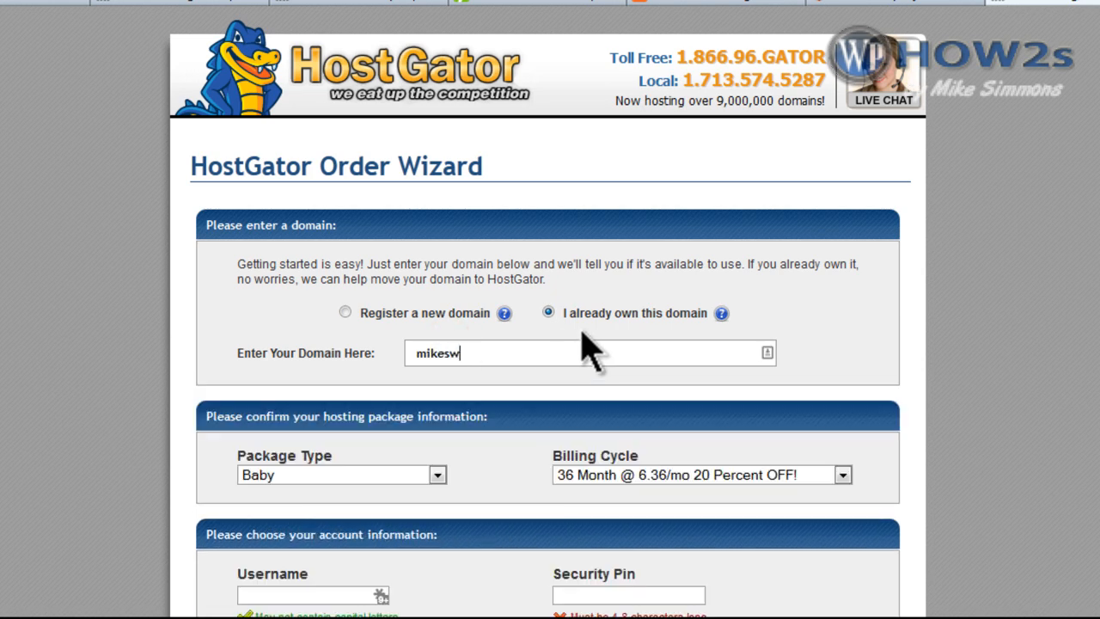
text(wp.com)
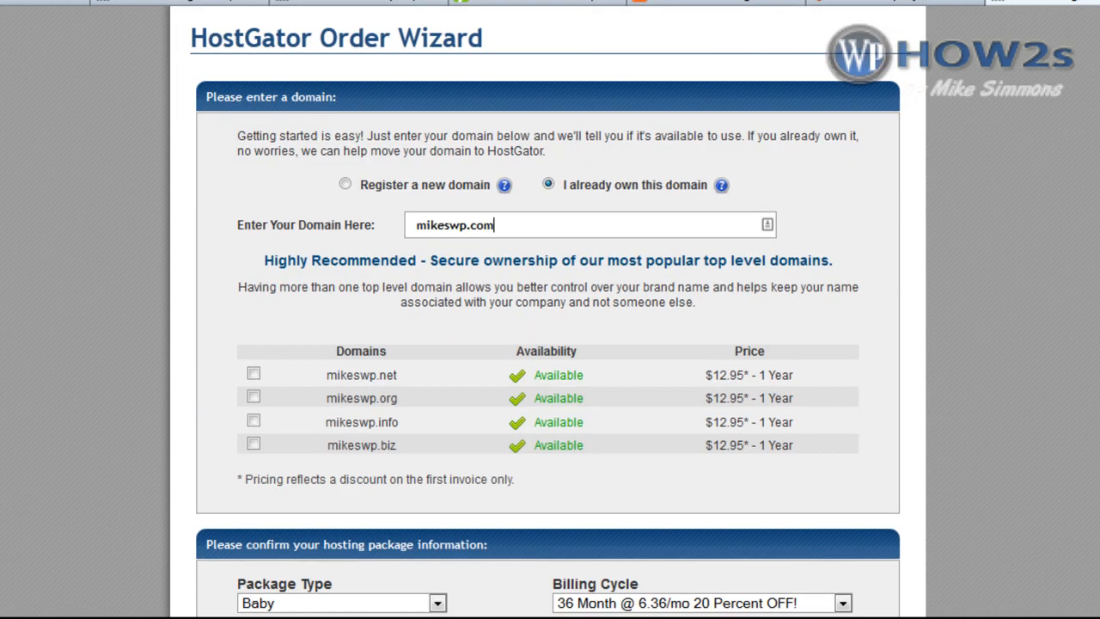
Set the hosting package's billing cycle to 12 Month @ 7.97/mo 20 Percent OFF!
scroll(550, 344, down, 3)
scroll(966, 219, down, 10)
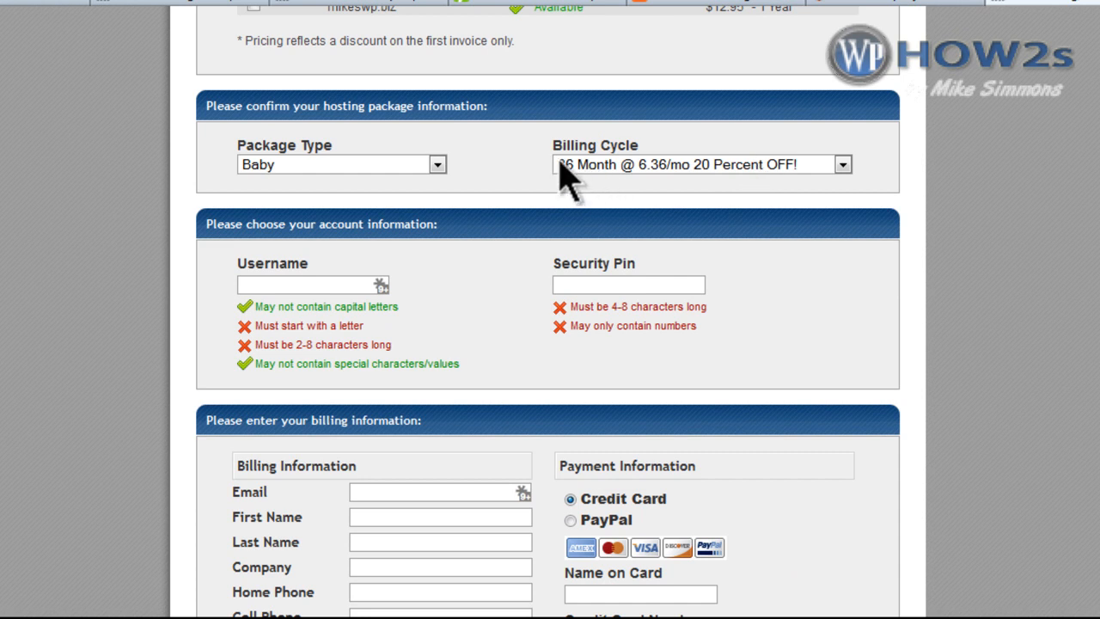
click(843, 166)
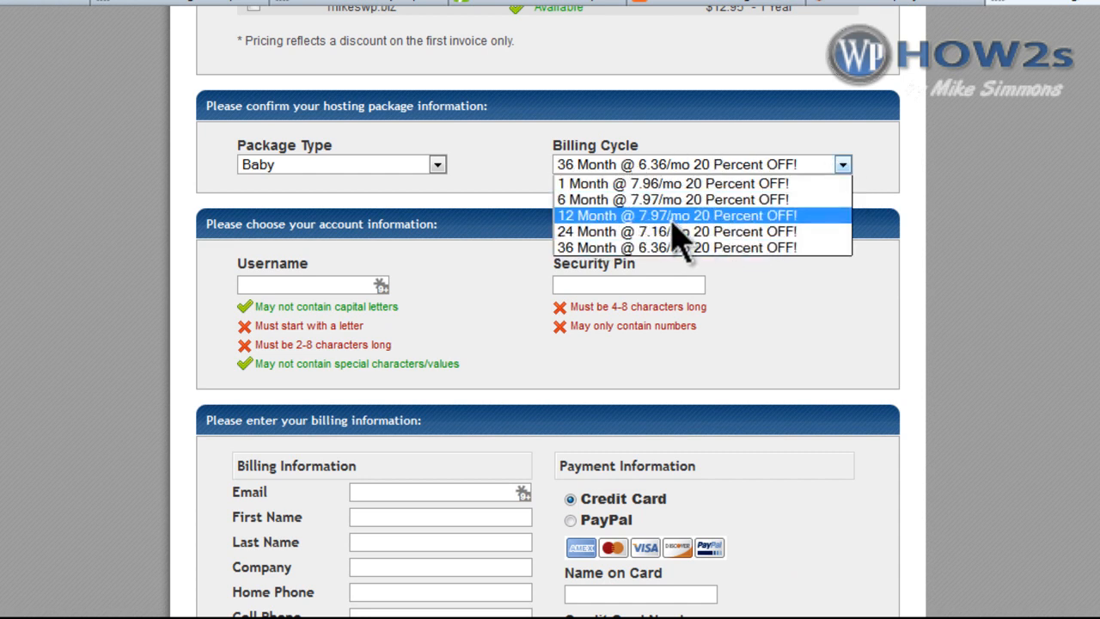
click(666, 220)
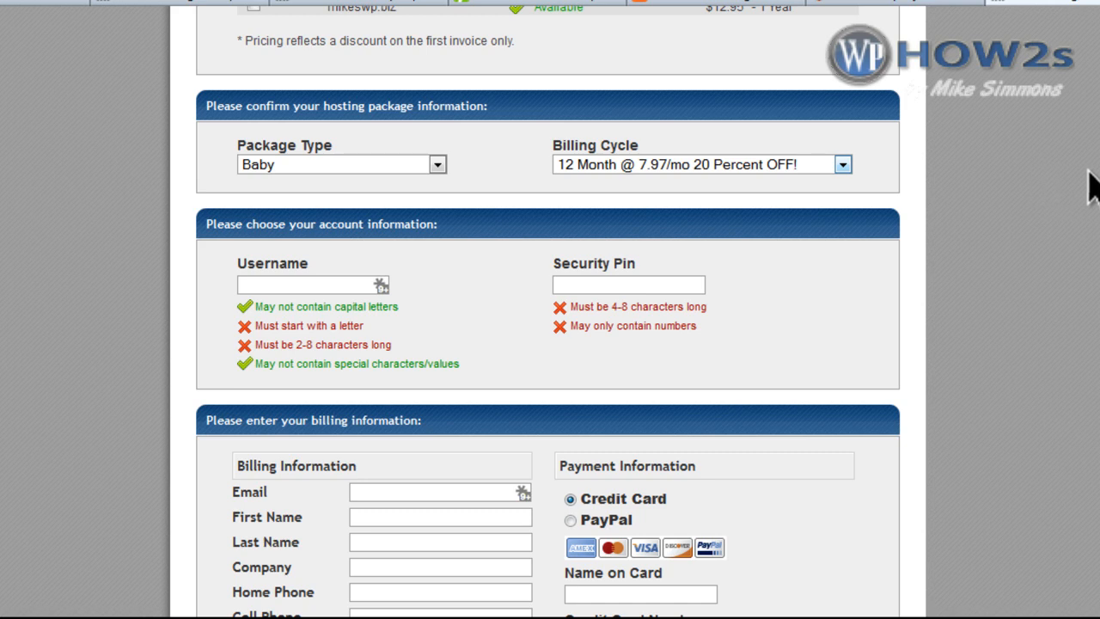
Review the account, billing and payment information fields of the hosting order form.
scroll(548, 309, down, 5)
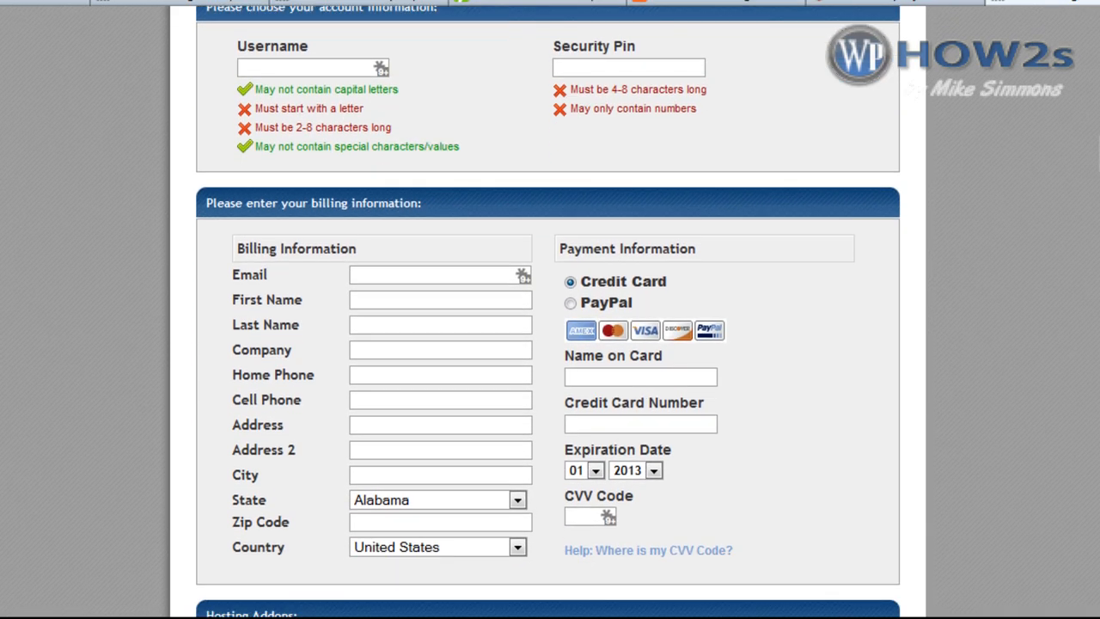
scroll(263, 184, up, 3)
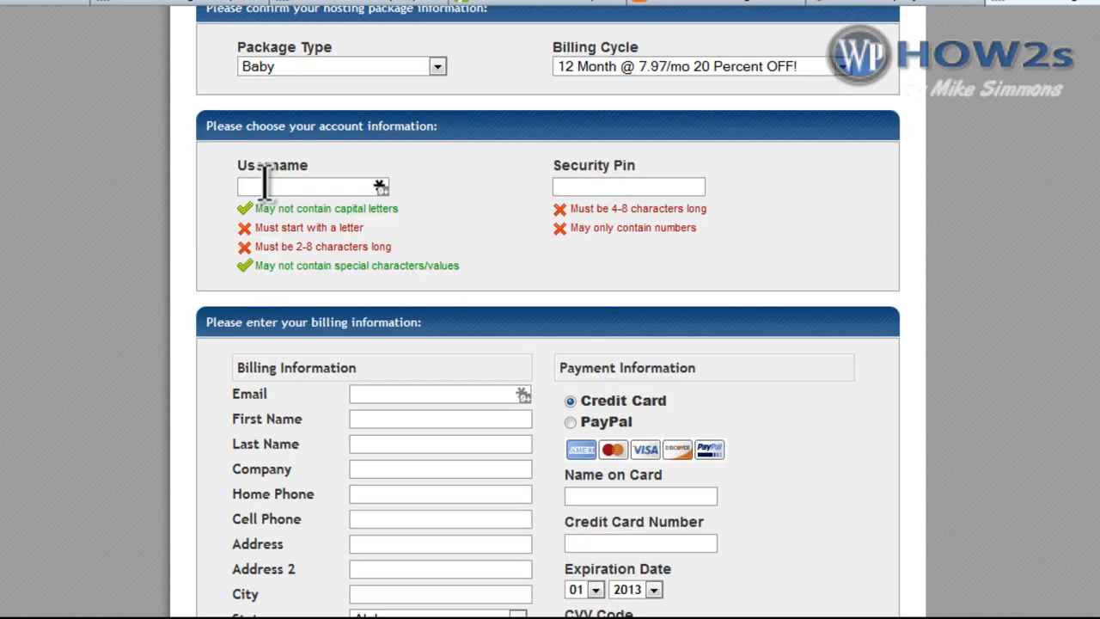
scroll(549, 309, down, 6)
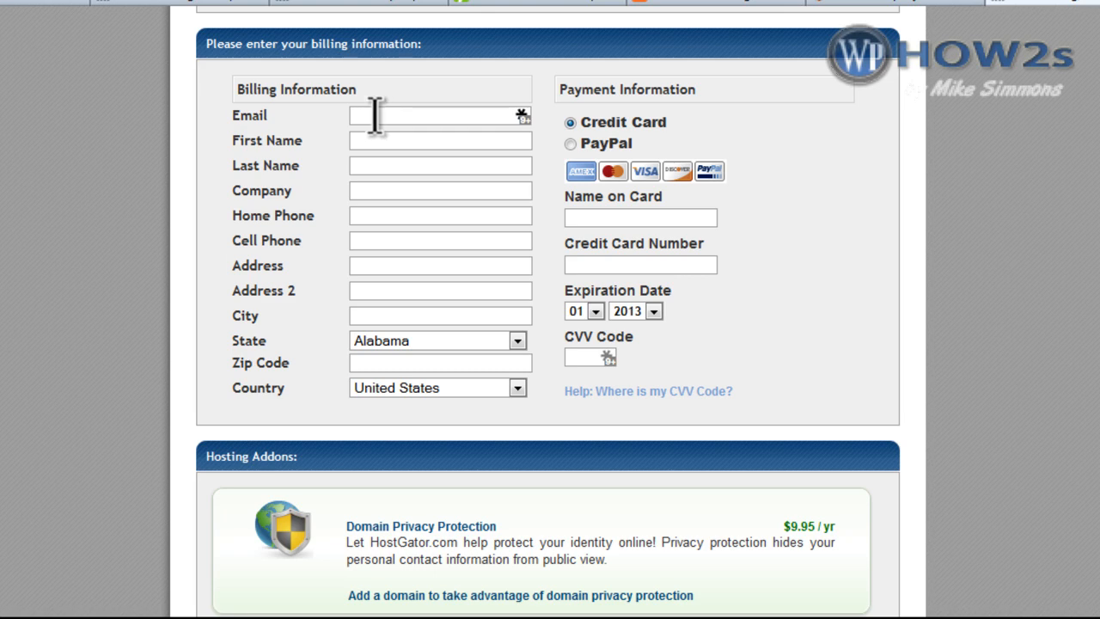
Choose PayPal as the payment method and remove the SiteLock and CodeGuard addons from the hosting order.
click(570, 143)
scroll(774, 155, down, 10)
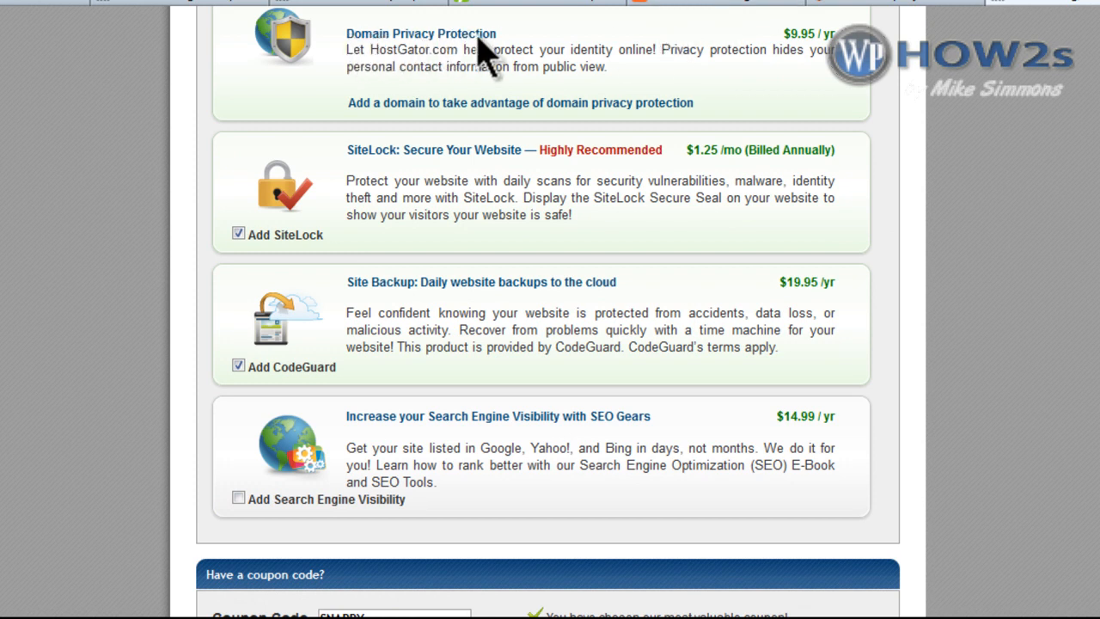
click(239, 234)
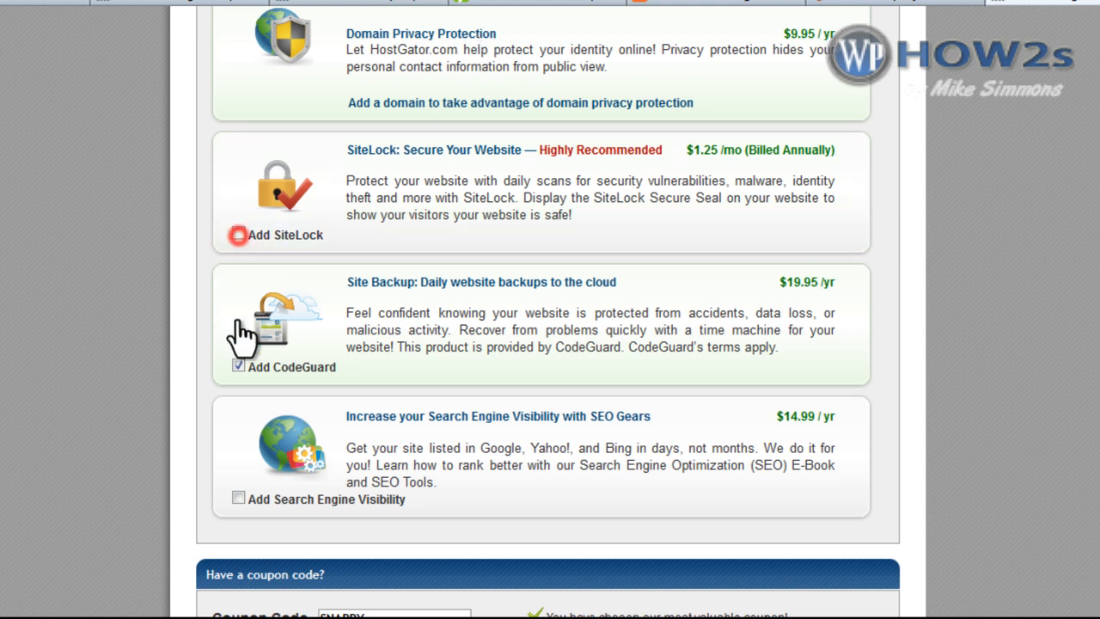
click(239, 366)
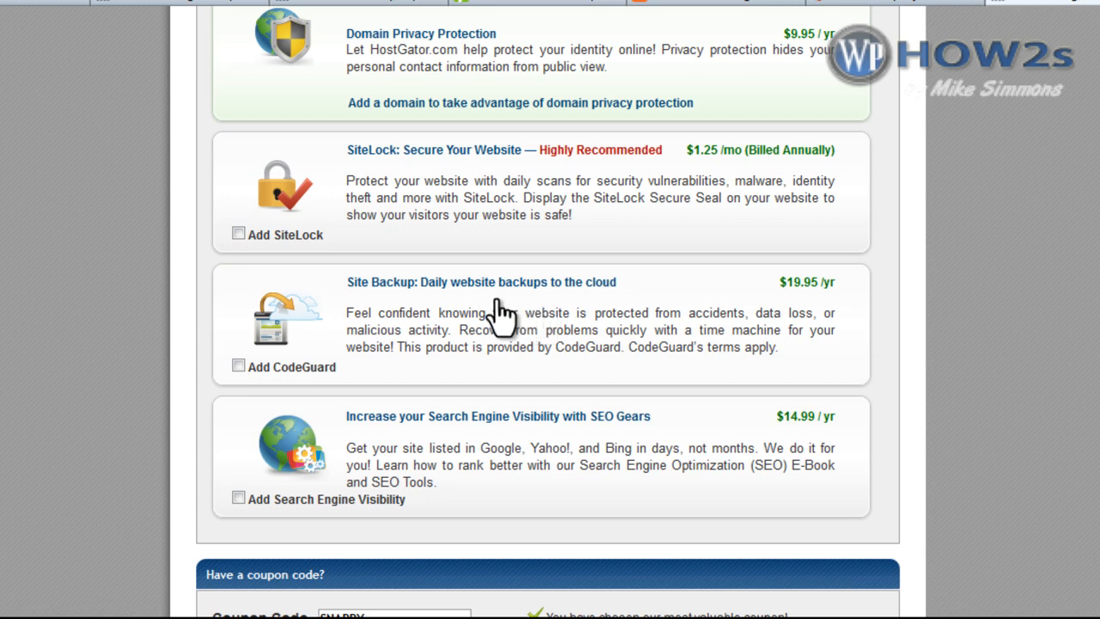
Replace the order's coupon code with MIKEsave30 and validate it.
scroll(548, 344, down, 6)
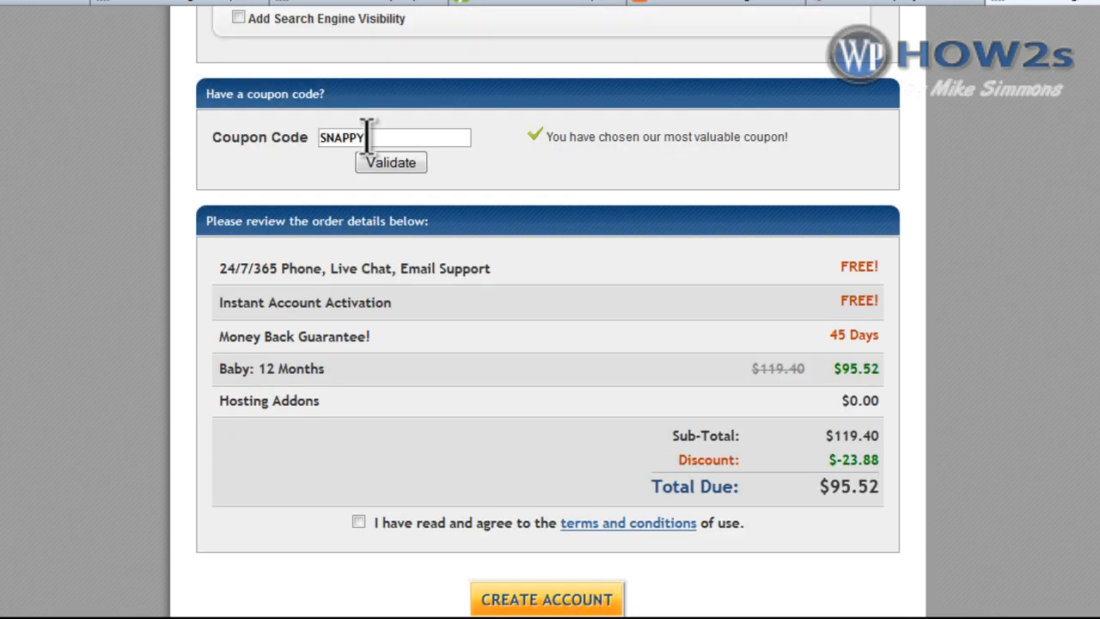
drag(368, 135, 312, 140)
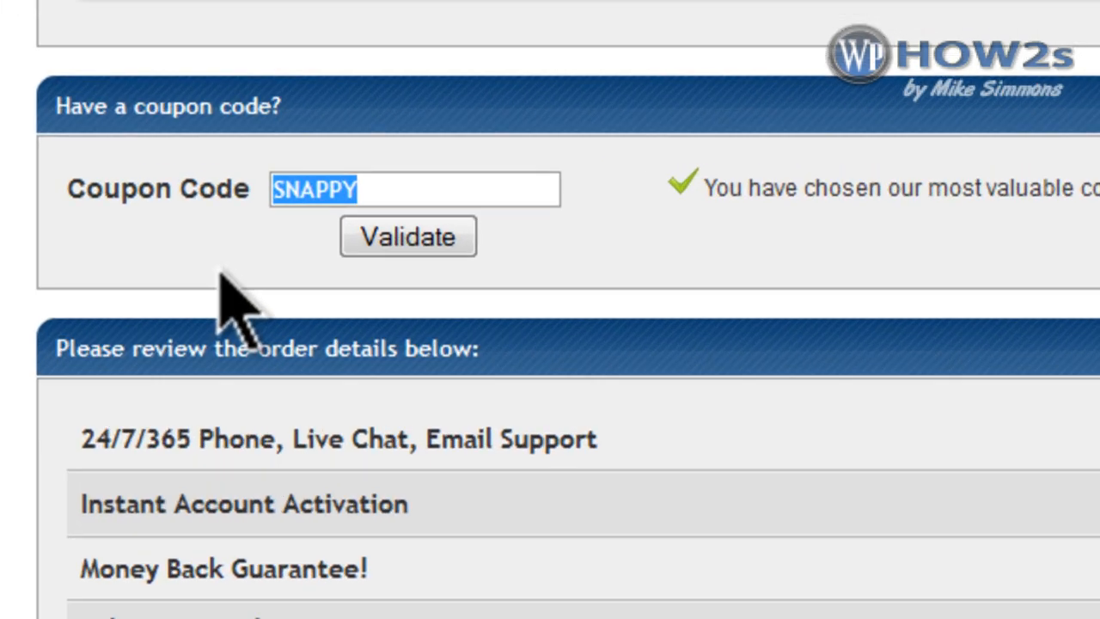
text(MIKEsave30)
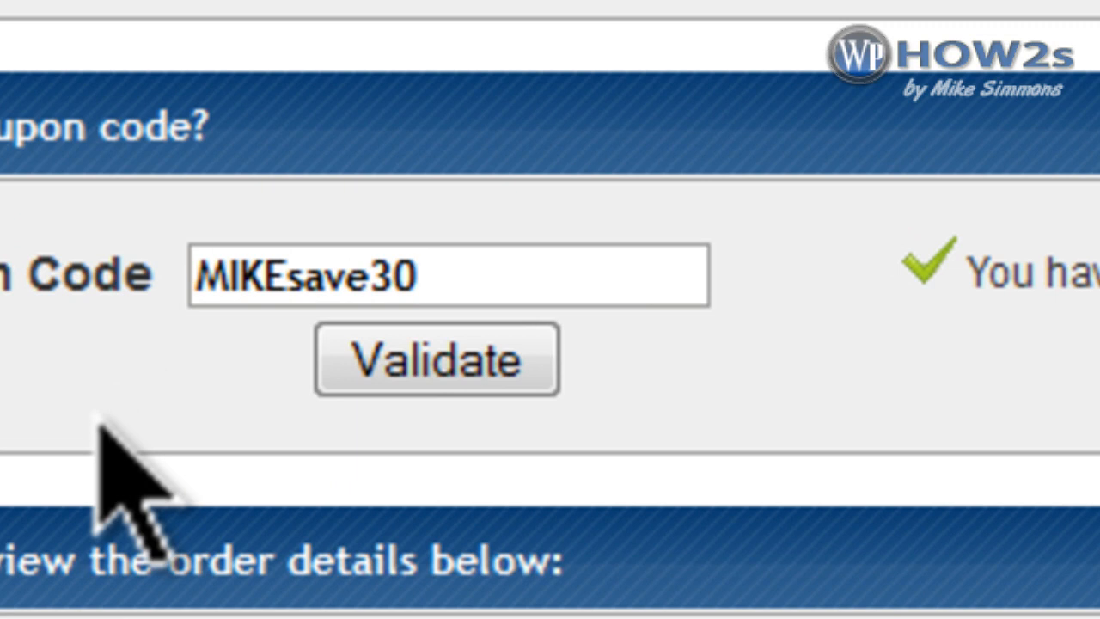
click(396, 354)
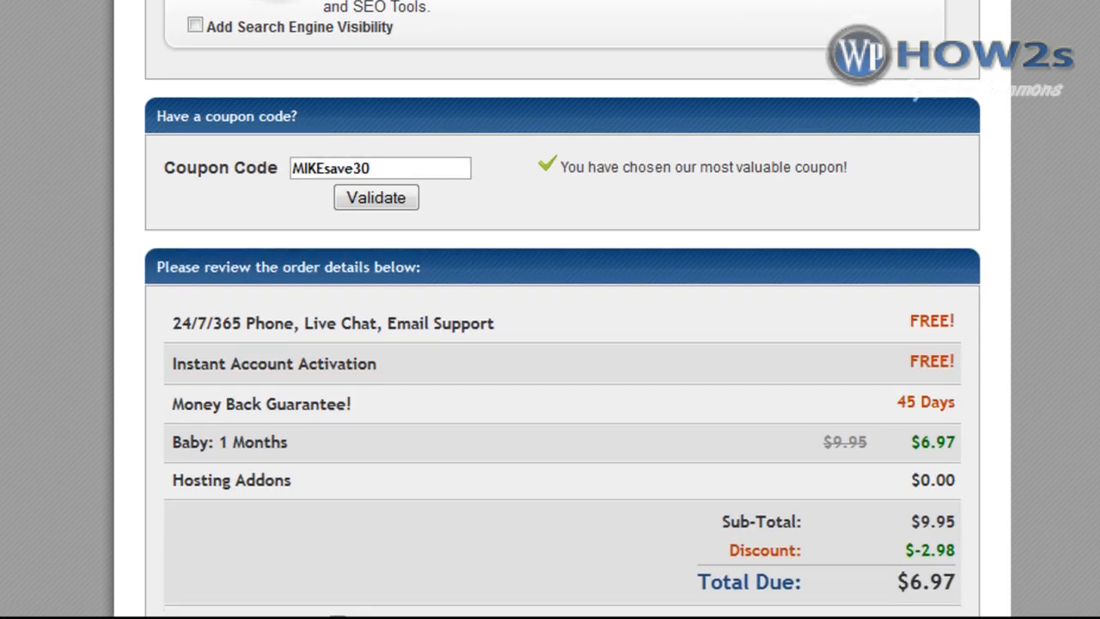
Change the coupon code to MIKEsave10, validate it and review the order details.
scroll(941, 246, down, 1)
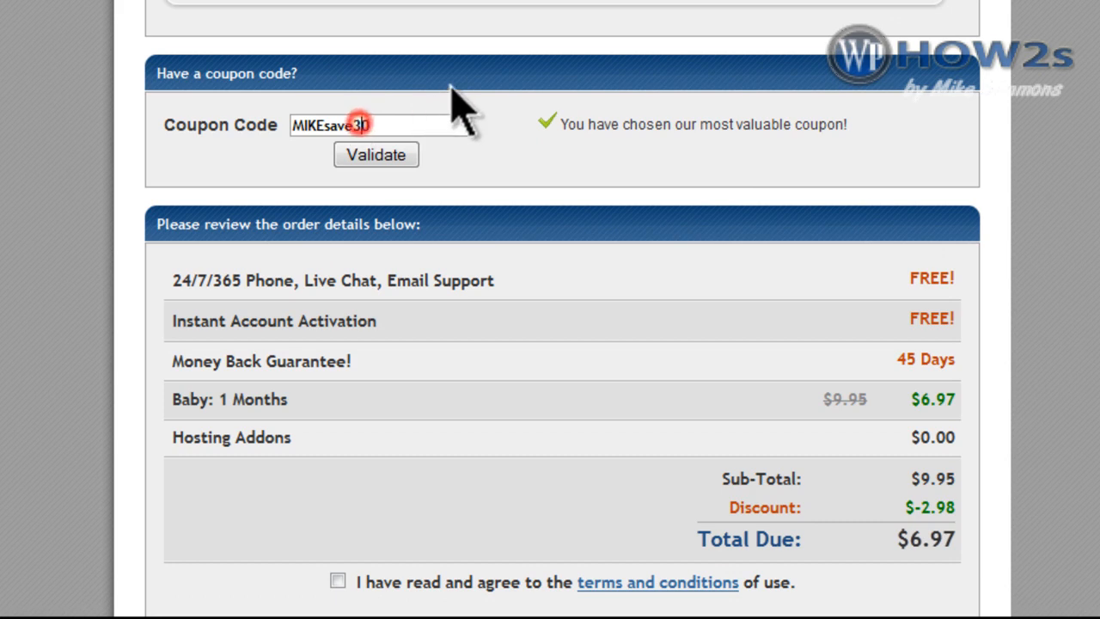
key(BackSpace)
text(1)
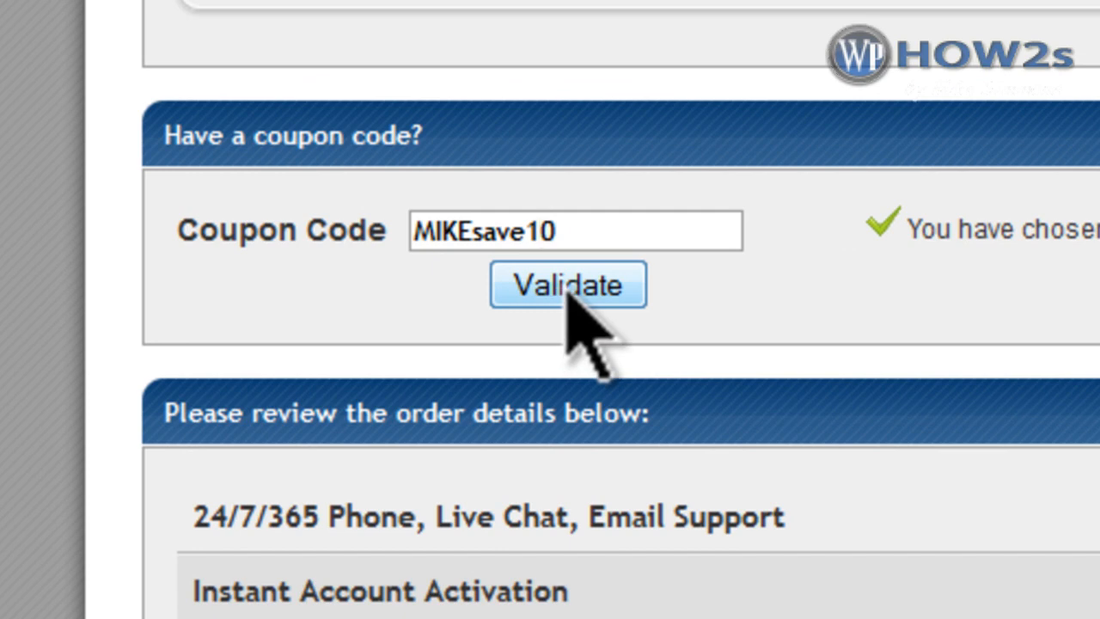
click(568, 294)
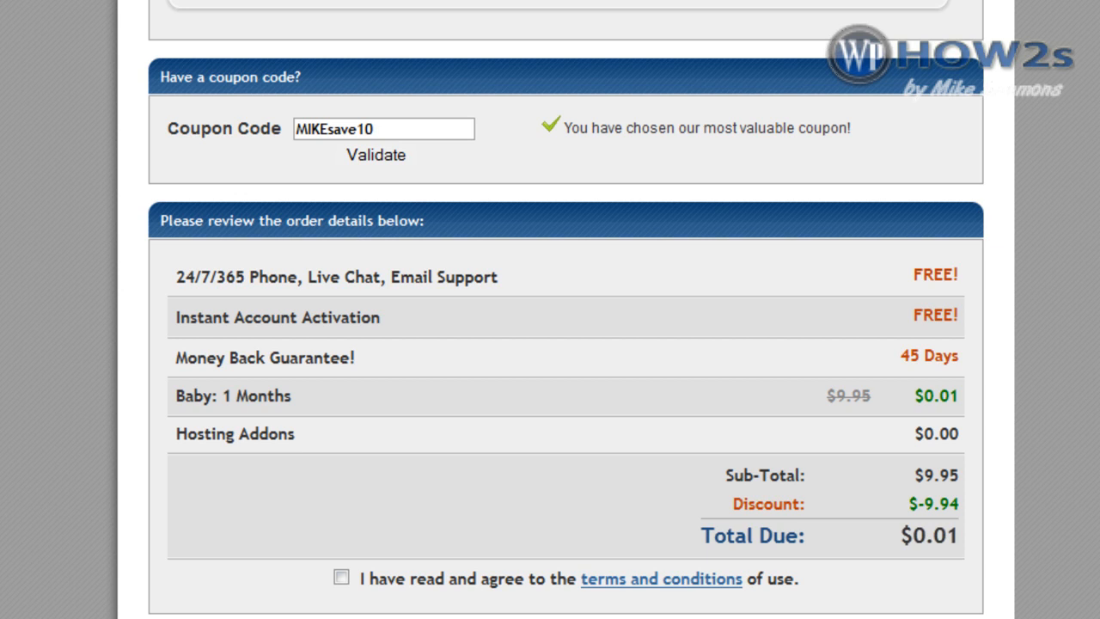
scroll(566, 309, down, 3)
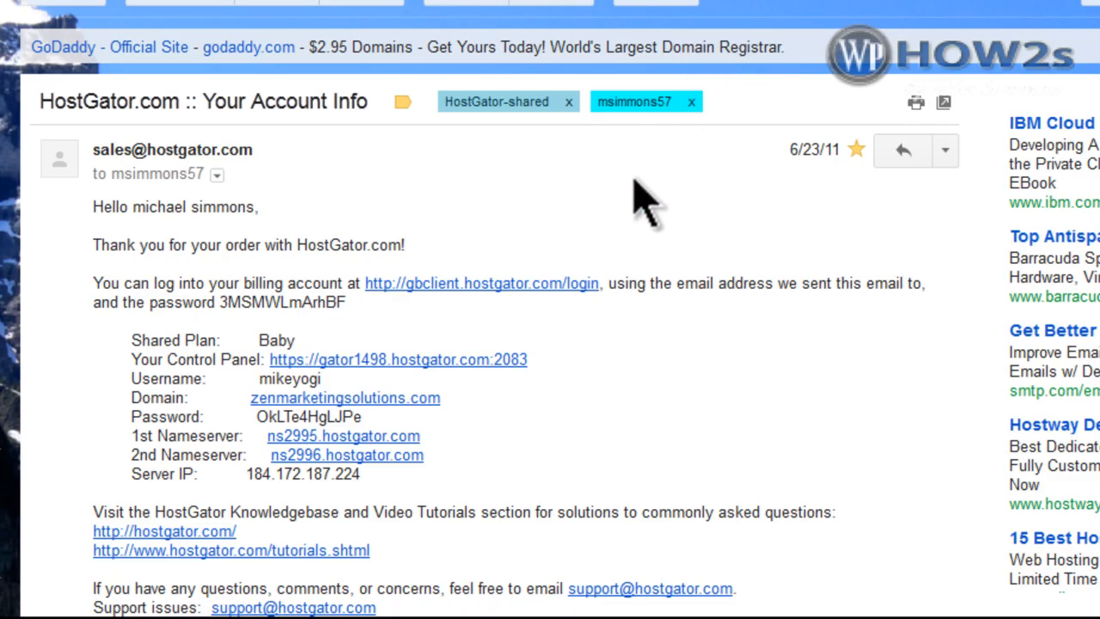
Review the billing login, control panel, nameserver and server details in the HostGator account email.
scroll(1019, 194, down, 1)
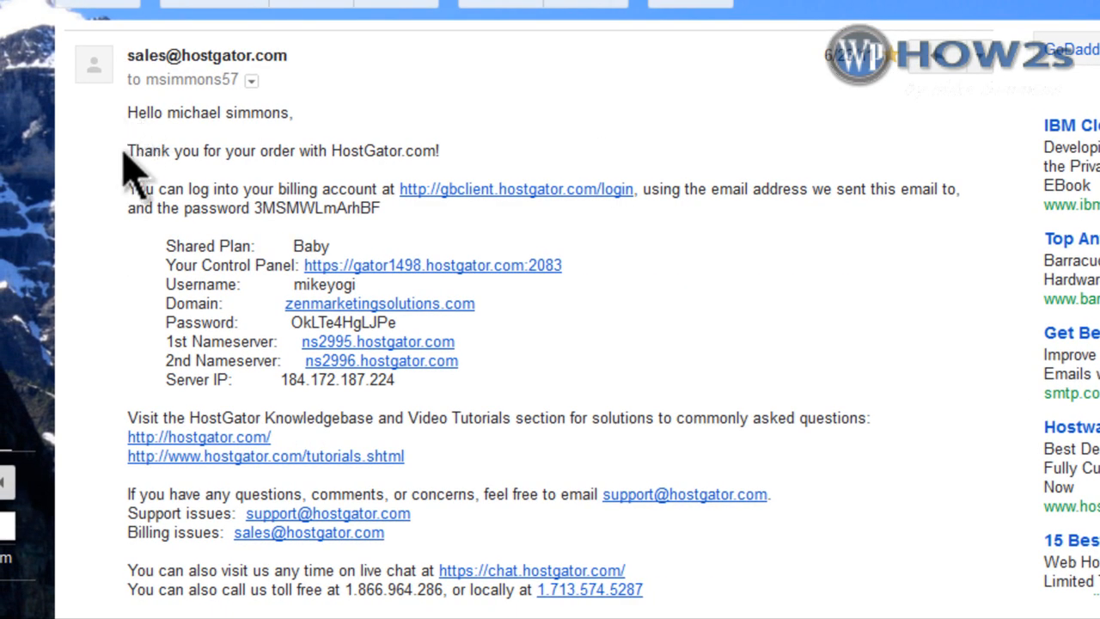
drag(126, 178, 486, 216)
drag(613, 305, 524, 405)
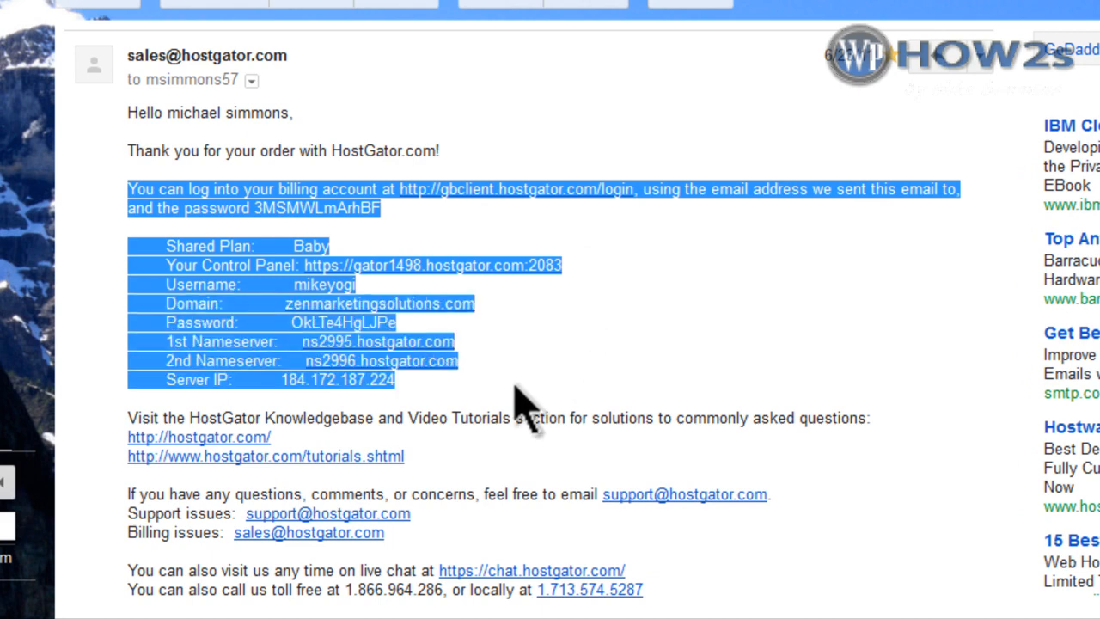
right_click(200, 330)
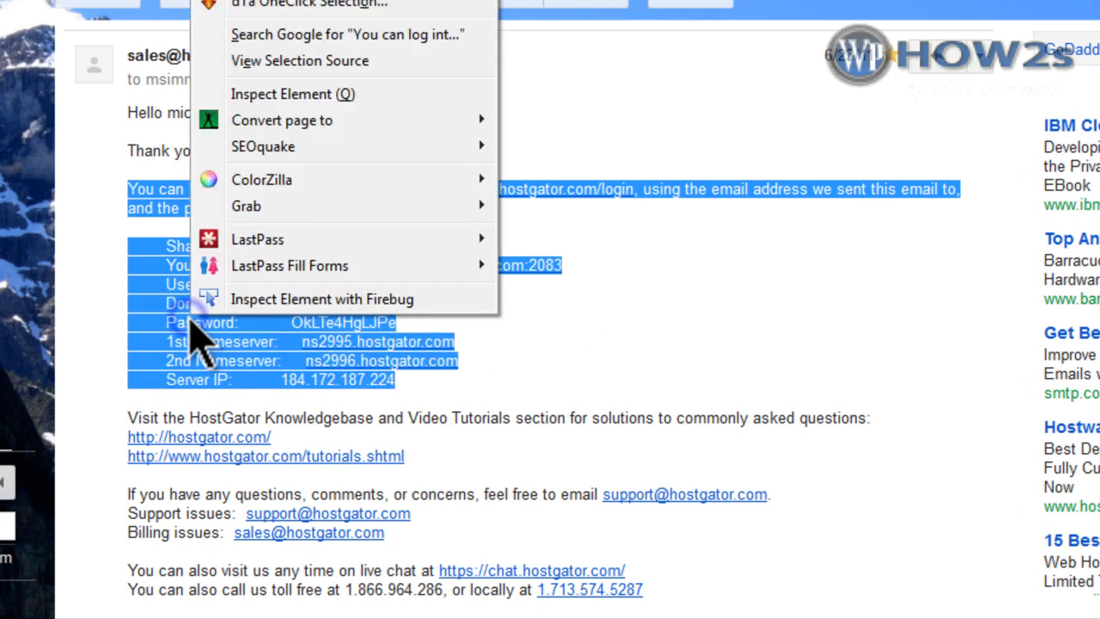
click(768, 284)
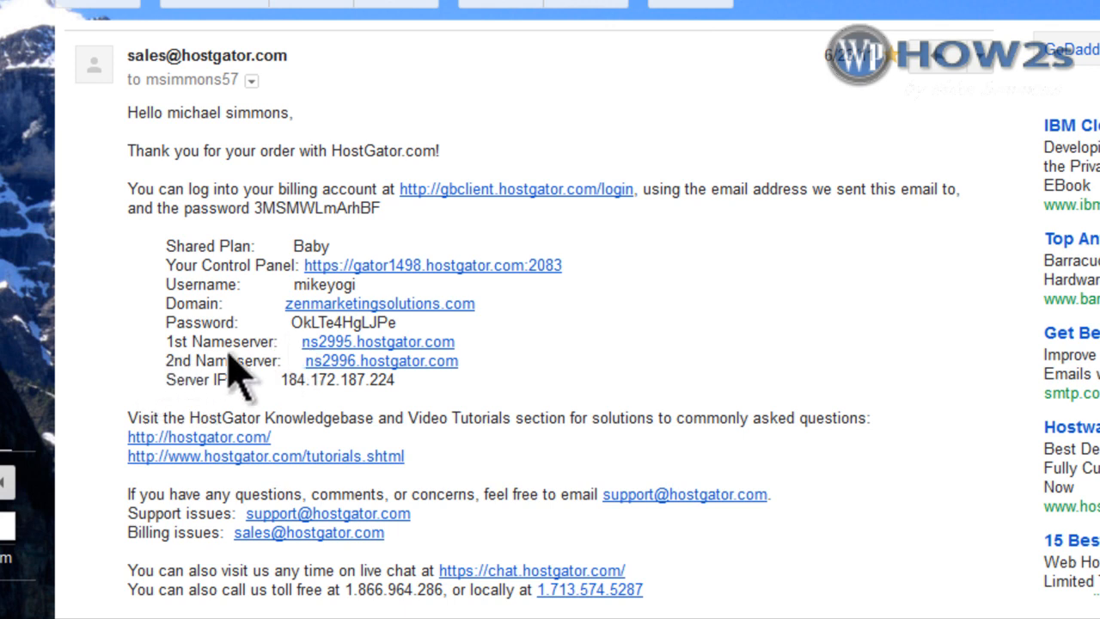
Copy the first nameserver, ns2995.hostgator.com, from the HostGator account email.
mouse_move(456, 343)
mouse_down()
mouse_move(301, 345)
mouse_move(456, 343)
mouse_up()
key(ctrl+c)
click(302, 343)
right_click(436, 343)
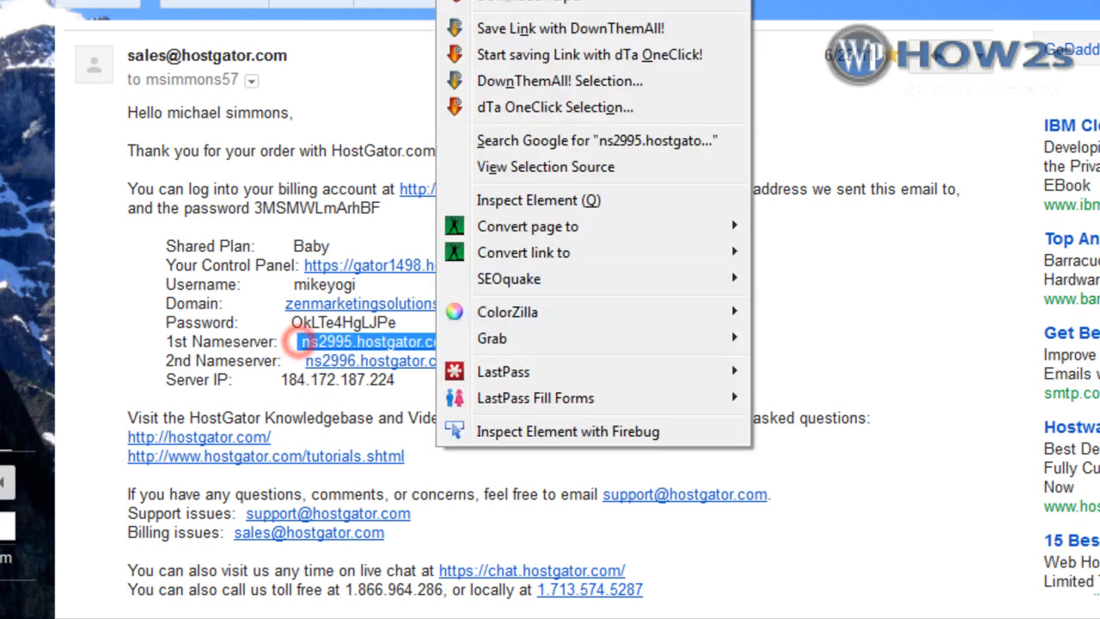
click(502, 4)
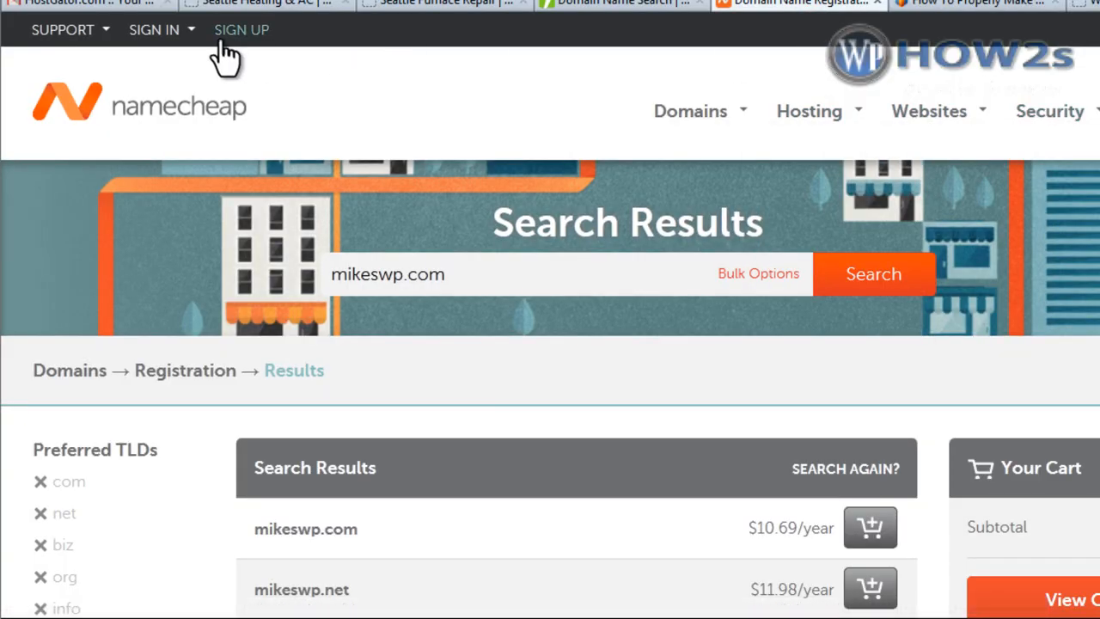
Switch to Namecheap, sign in to the account and open the domain management list.
click(168, 31)
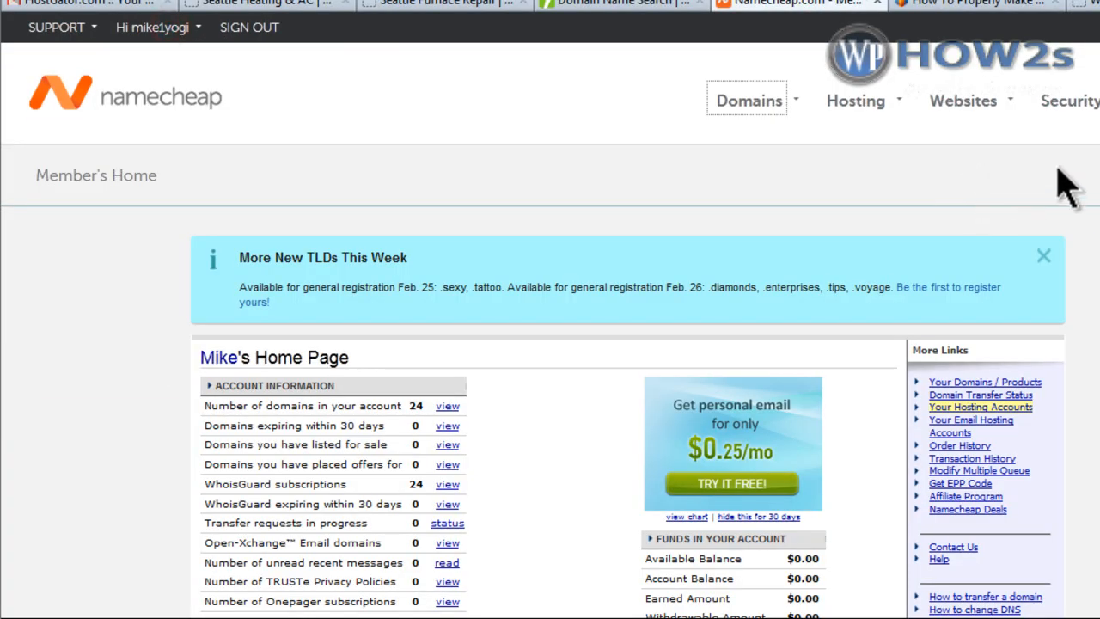
scroll(550, 344, down, 3)
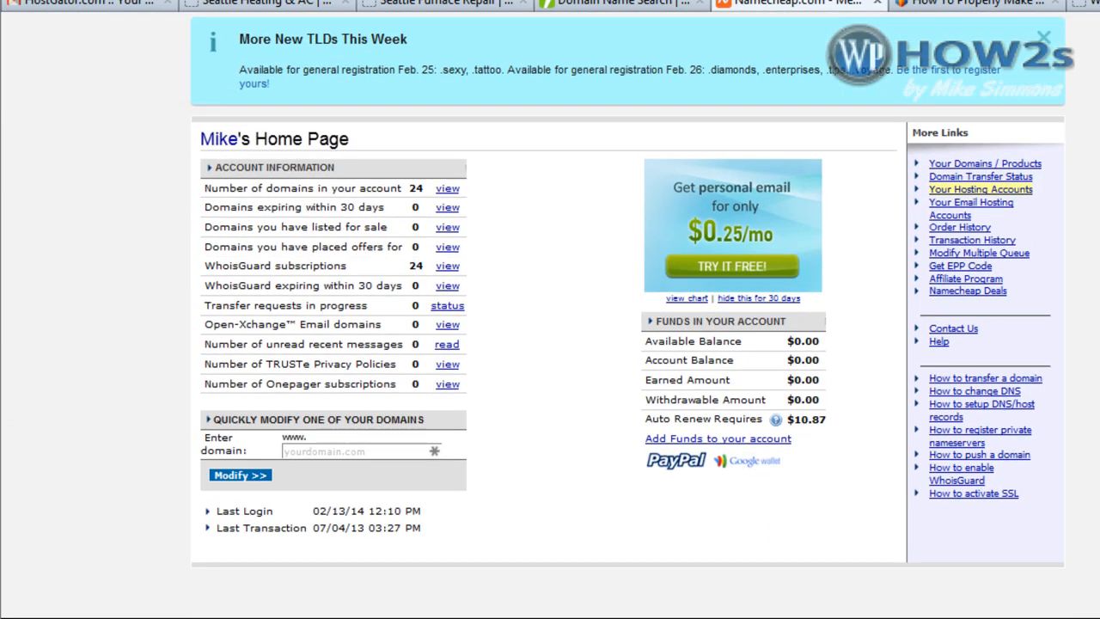
scroll(550, 344, up, 3)
mouse_move(167, 28)
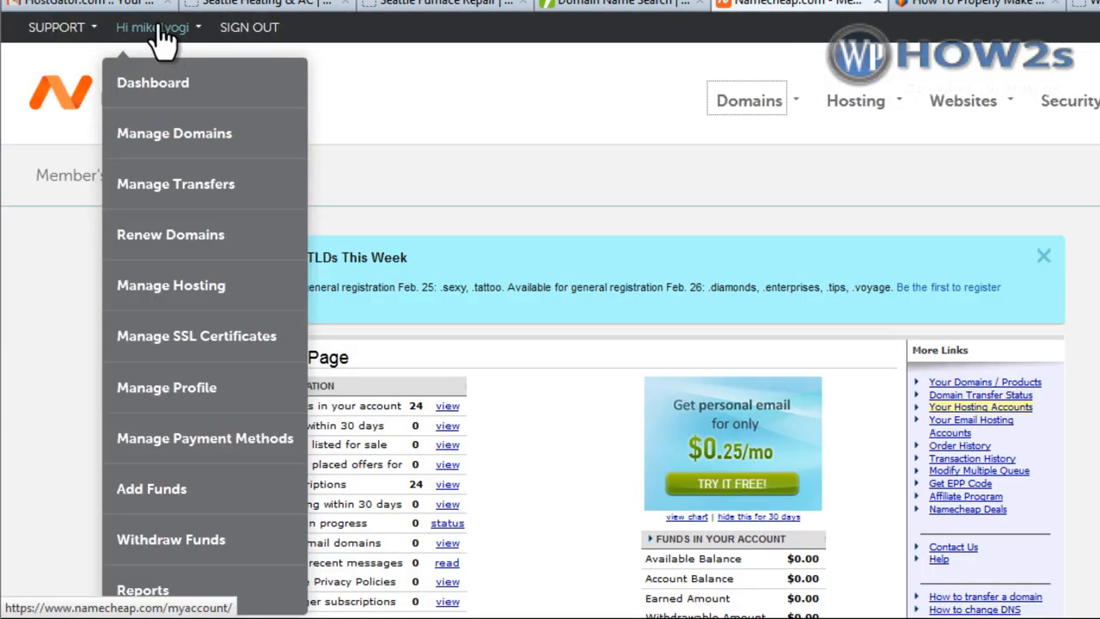
click(159, 138)
Open the Domain Name Server Setup page for 2createonlineprofits.com.
scroll(545, 143, down, 5)
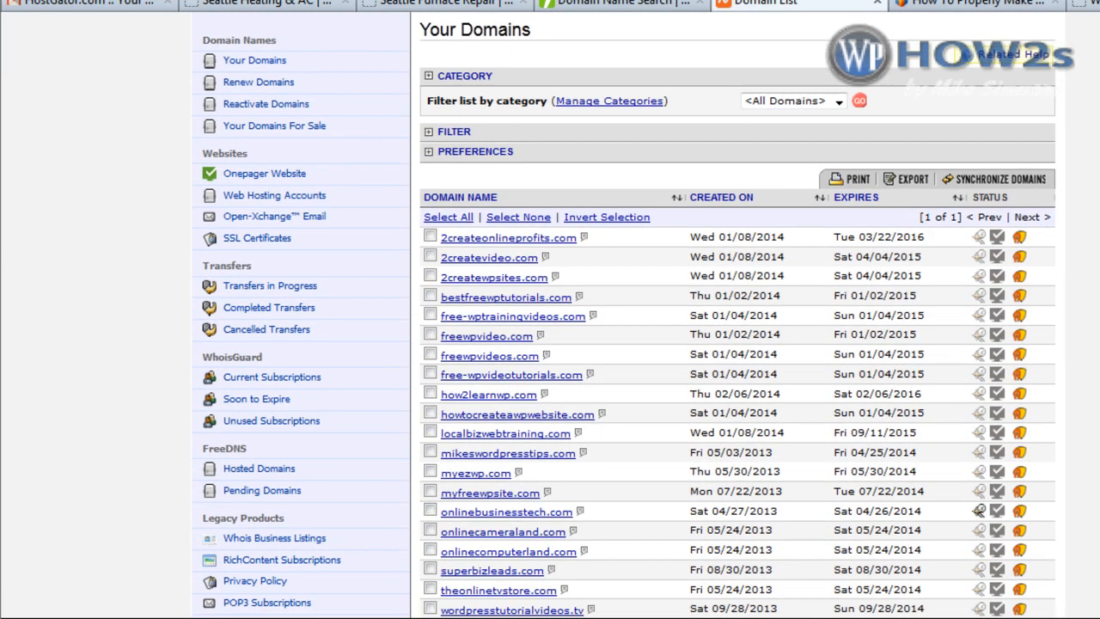
scroll(738, 344, down, 1)
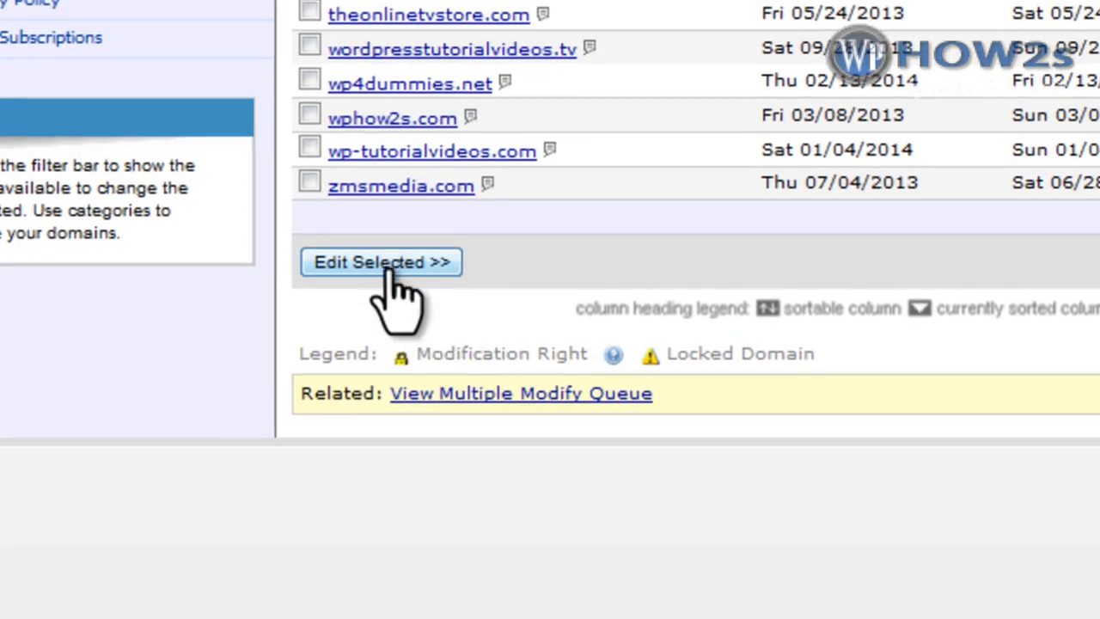
click(391, 273)
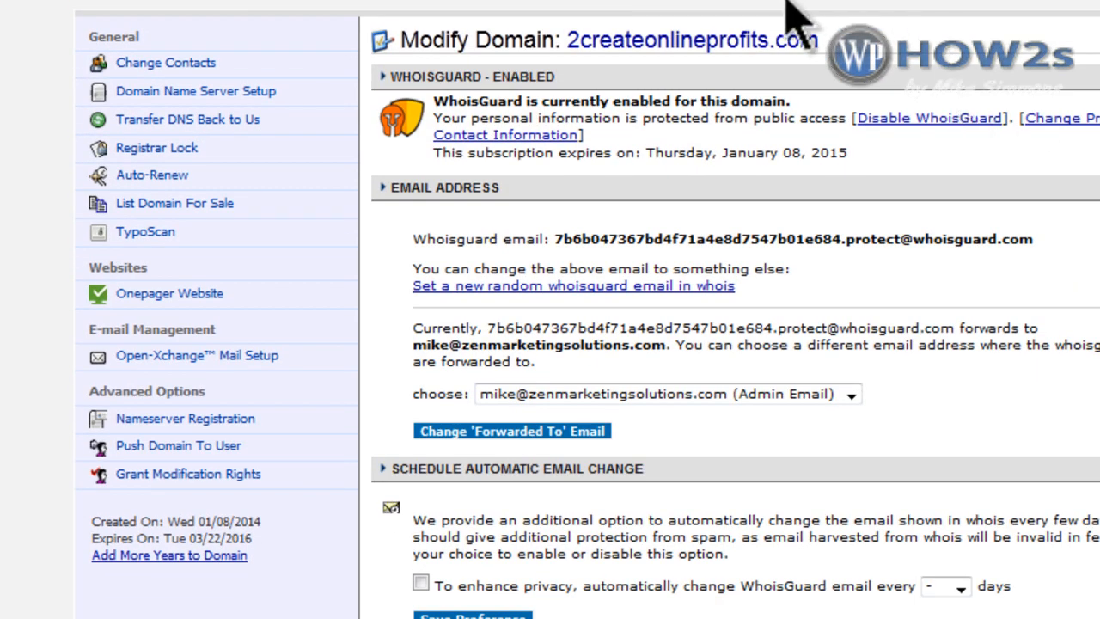
click(148, 93)
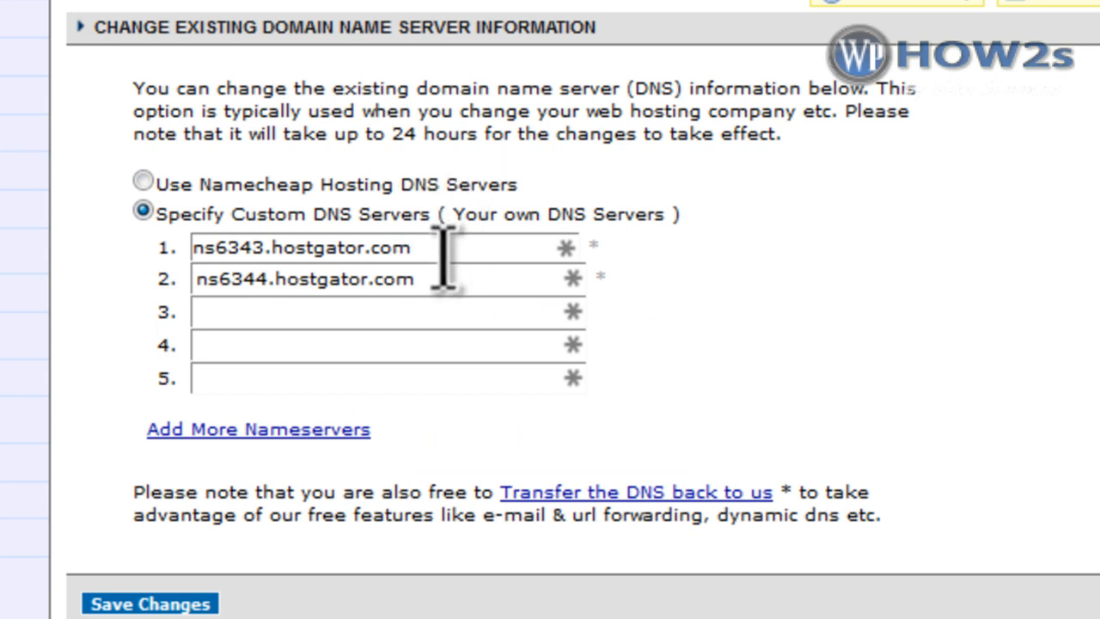
Set the first custom DNS server to ns2995.hostgator.com and the second to ns2996.hostgator.com.
drag(435, 248, 153, 247)
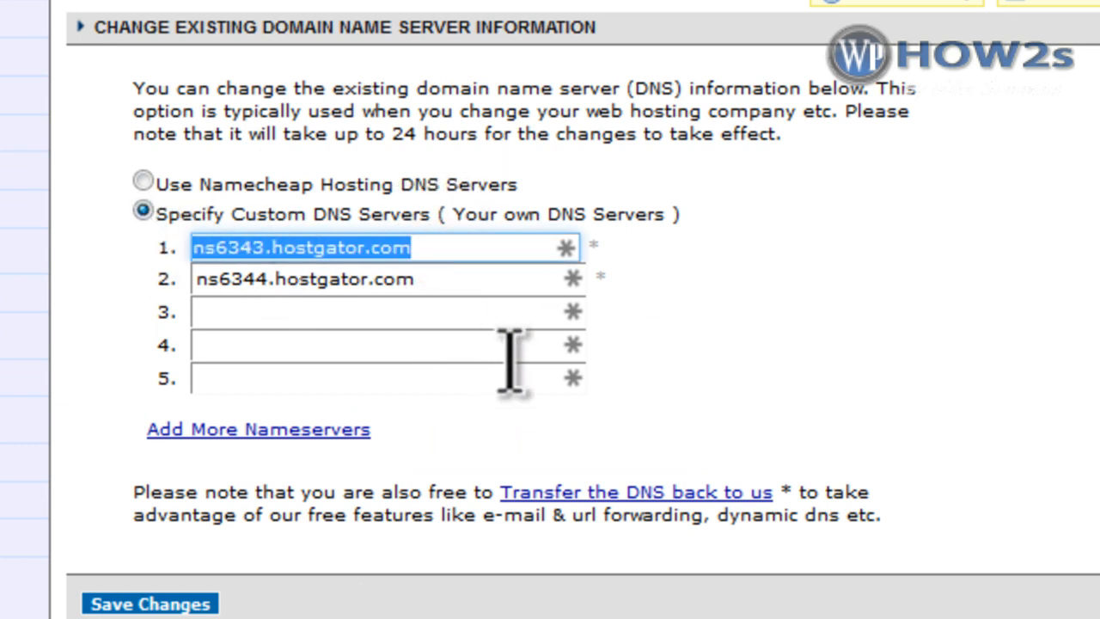
key(ctrl+v)
drag(420, 277, 150, 288)
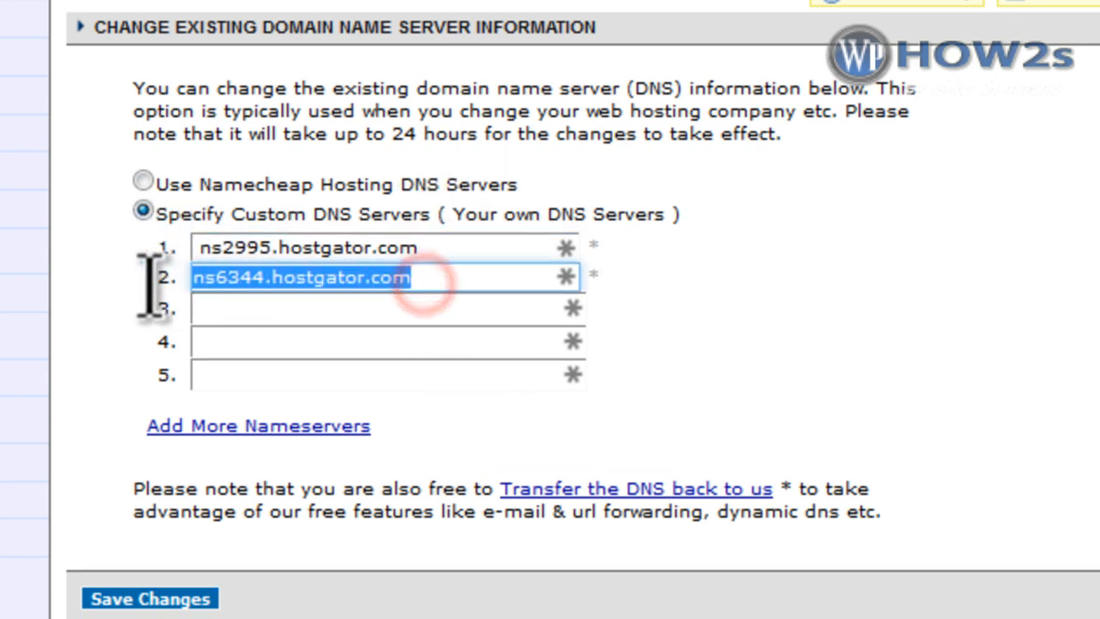
key(ctrl+v)
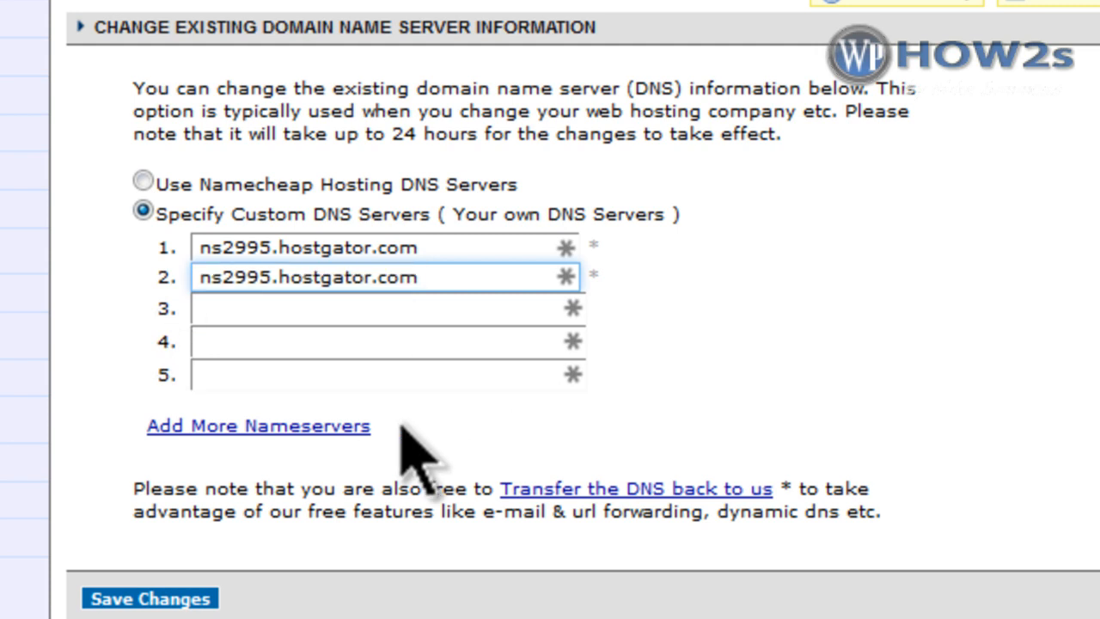
click(271, 273)
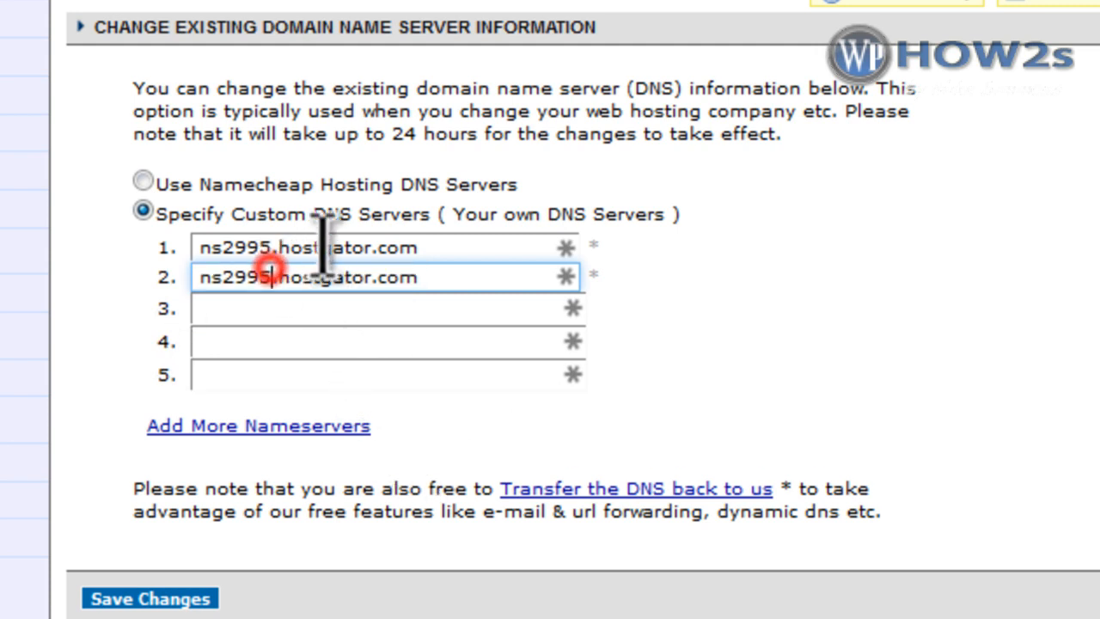
key(BackSpace)
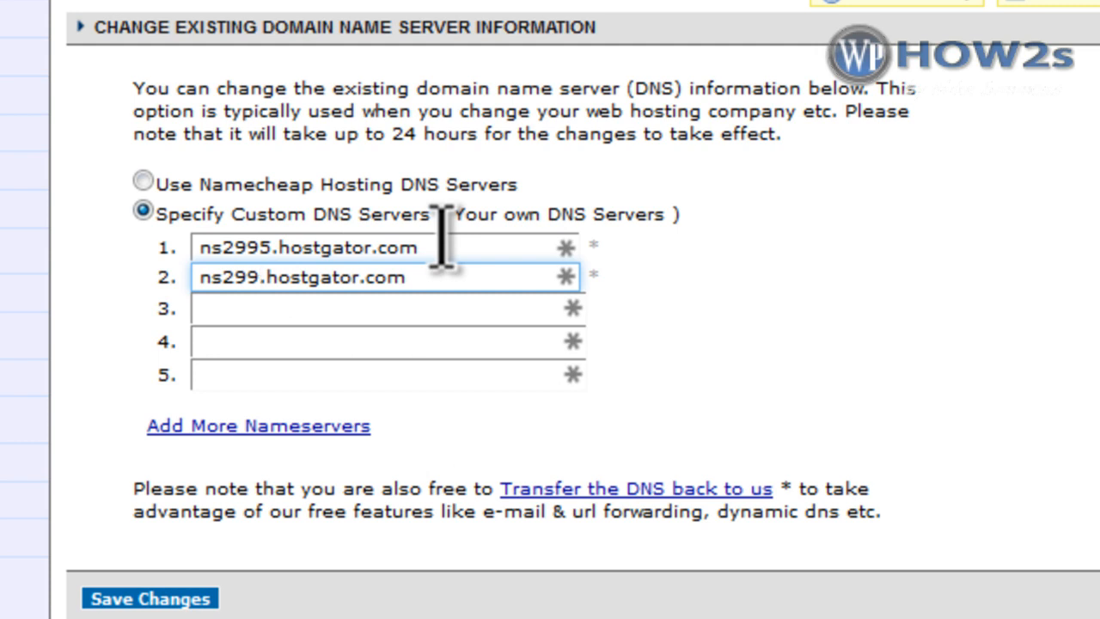
text(6)
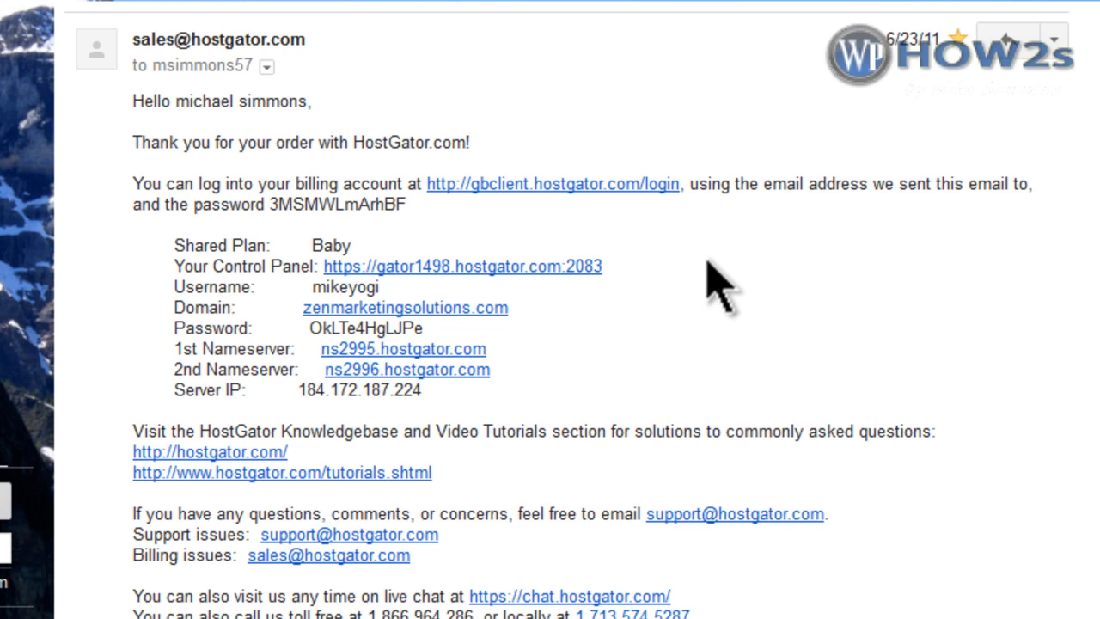
Open the hosting control panel from the HostGator account email and locate the login username there.
click(450, 283)
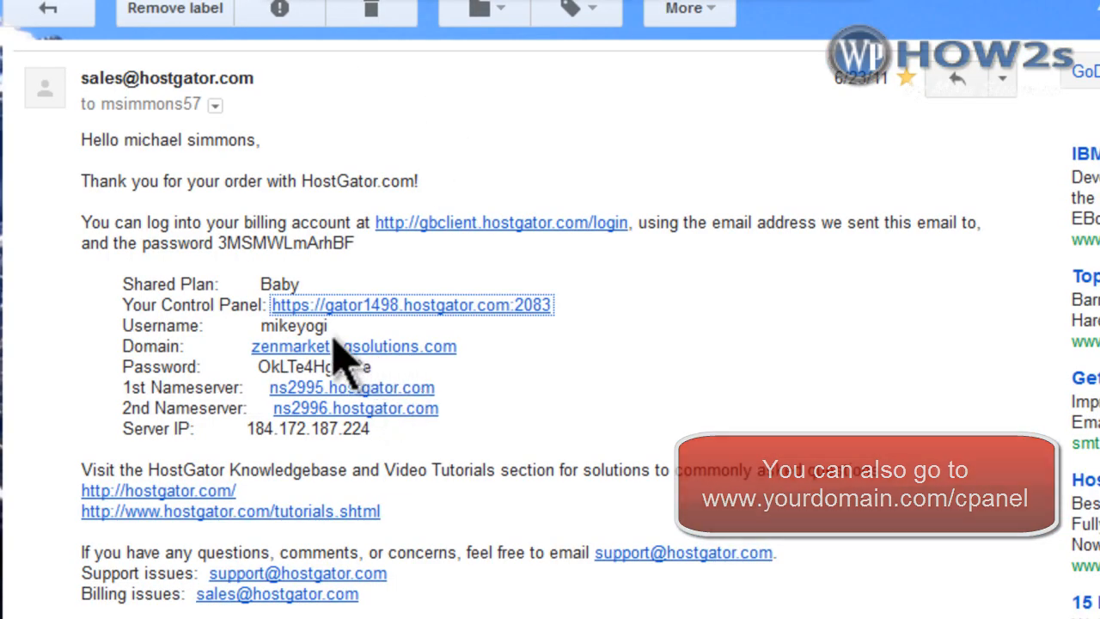
drag(329, 326, 257, 328)
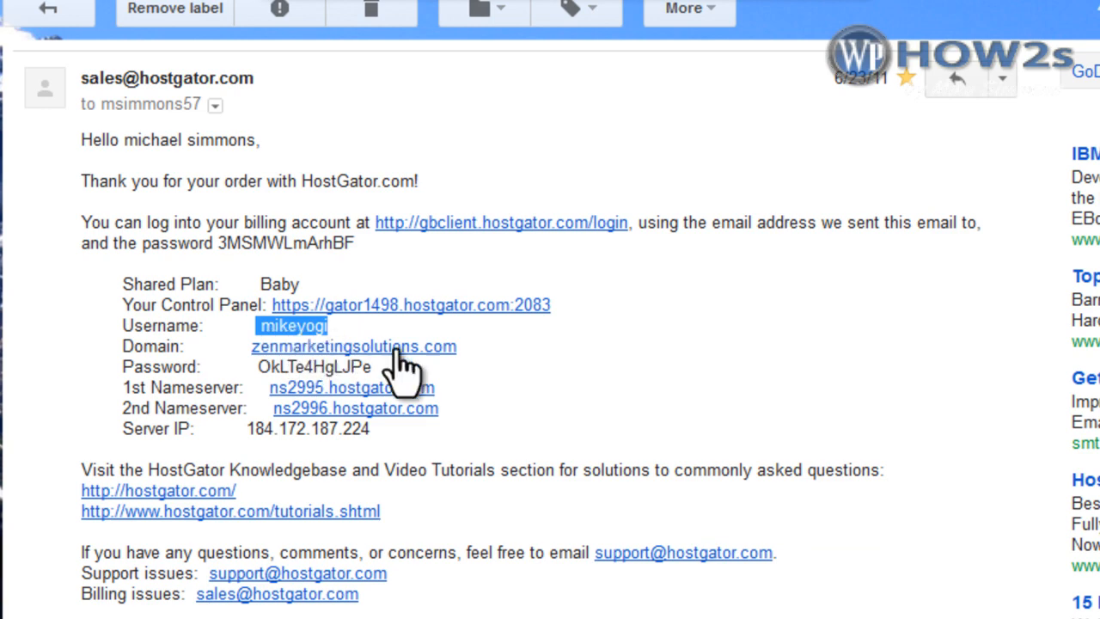
click(675, 344)
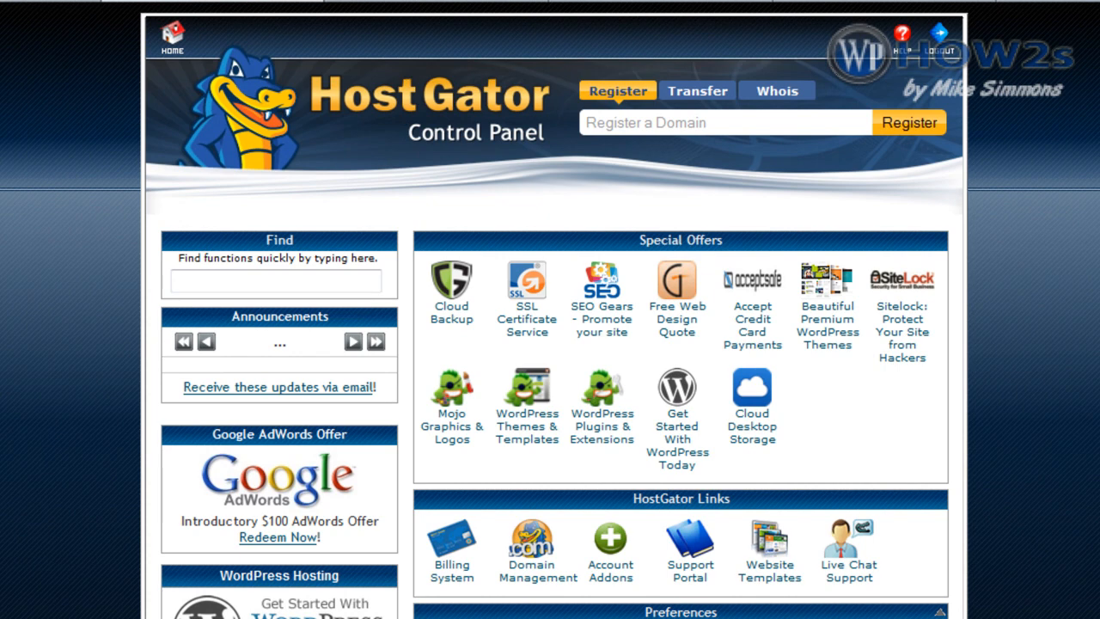
Open QuickInstall from the control panel's software services and bring up its WordPress installation form.
scroll(681, 344, down, 8)
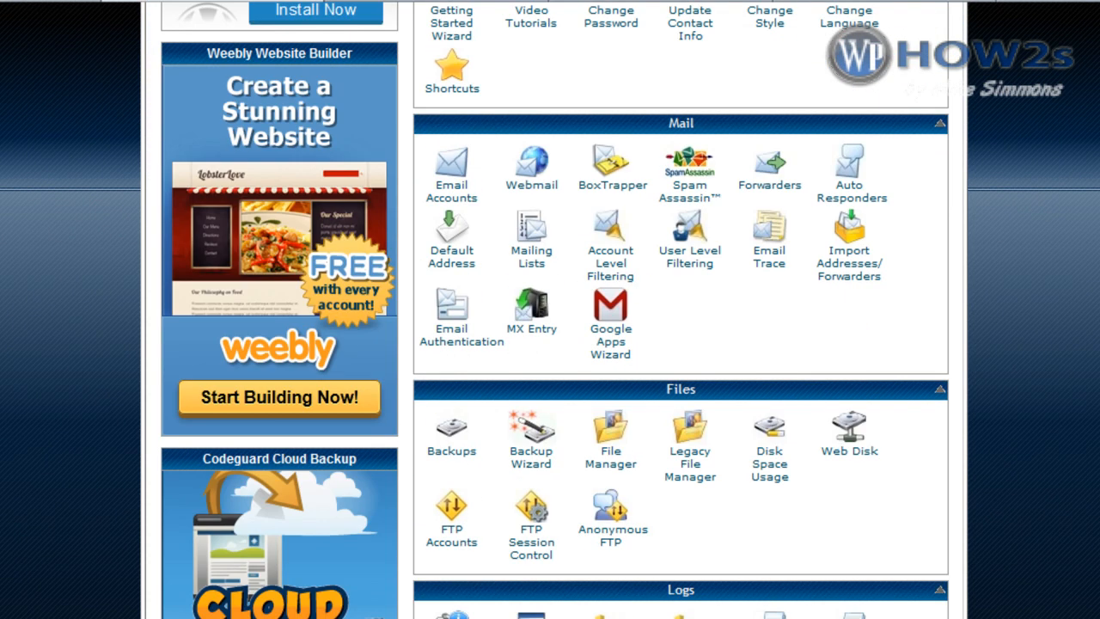
scroll(681, 344, down, 9)
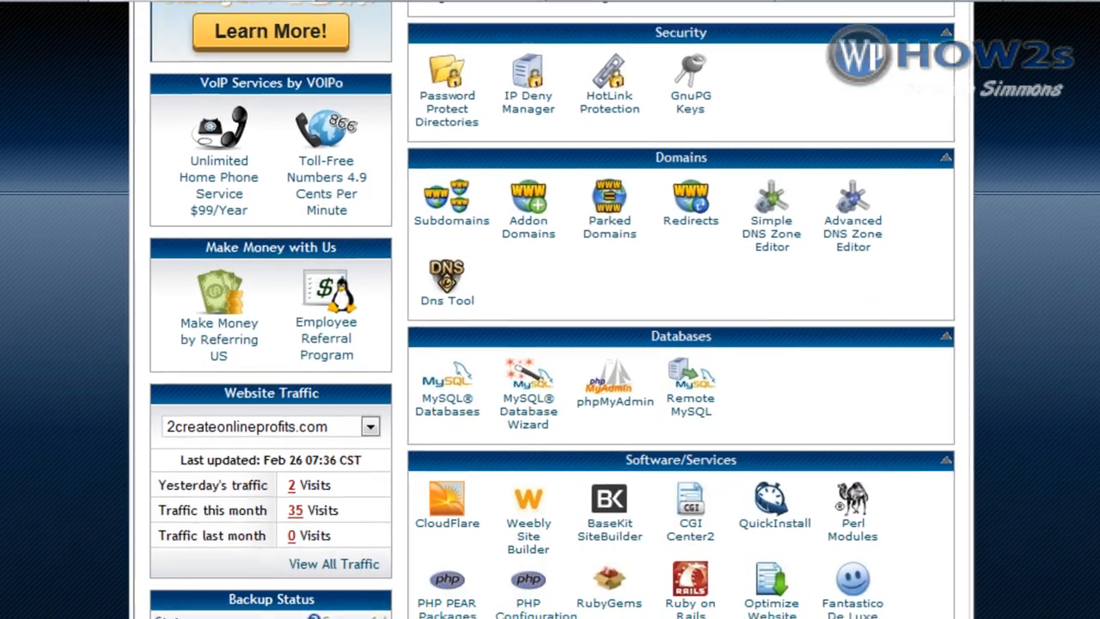
scroll(681, 344, down, 4)
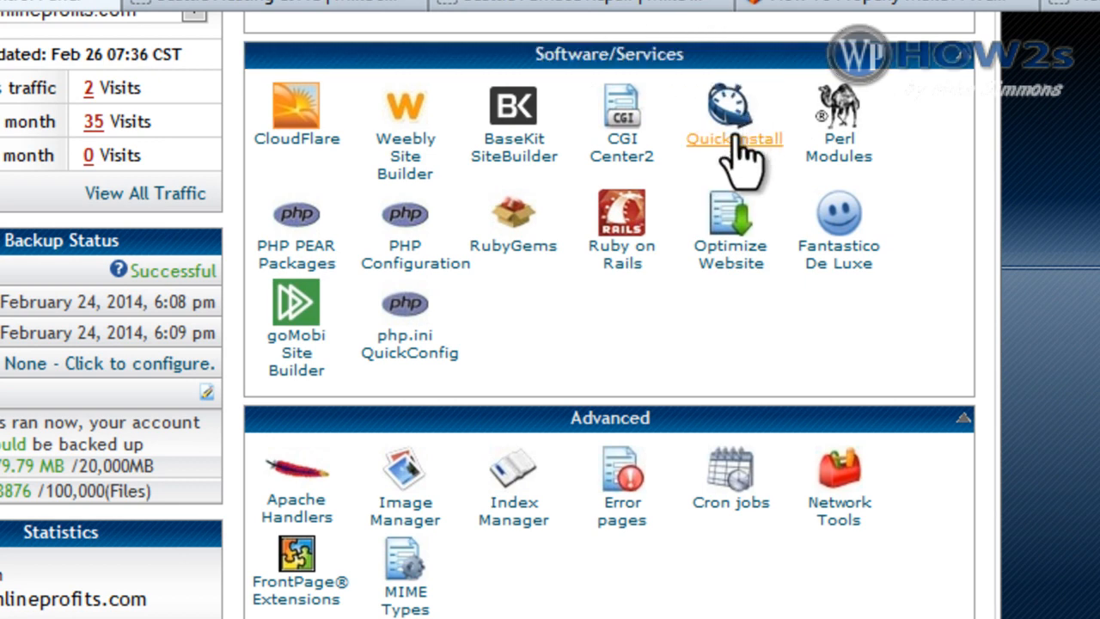
click(735, 142)
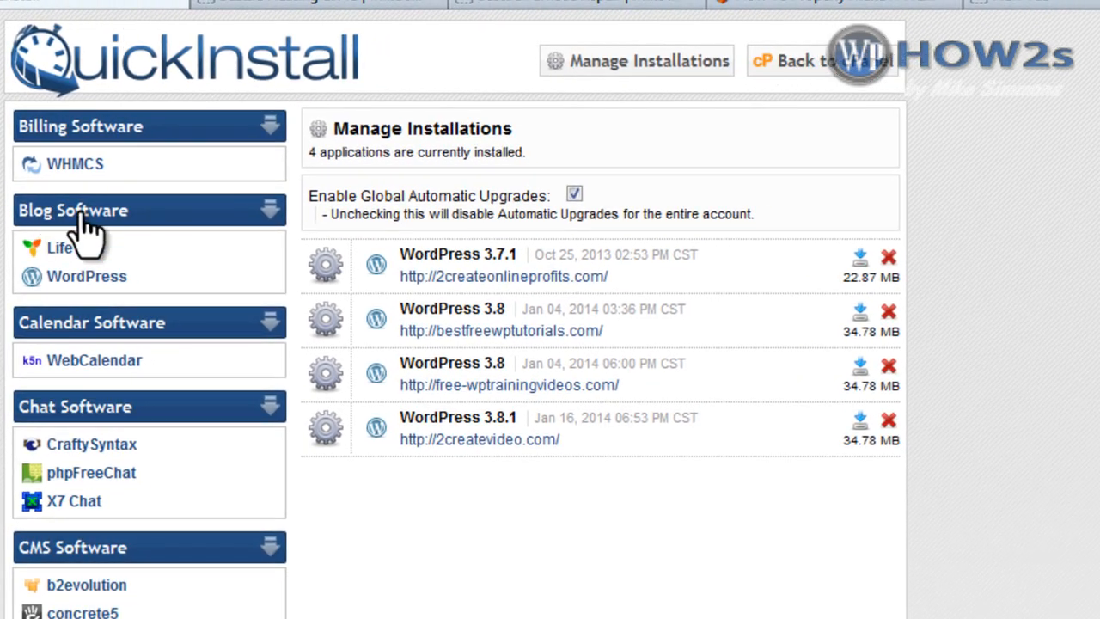
click(76, 280)
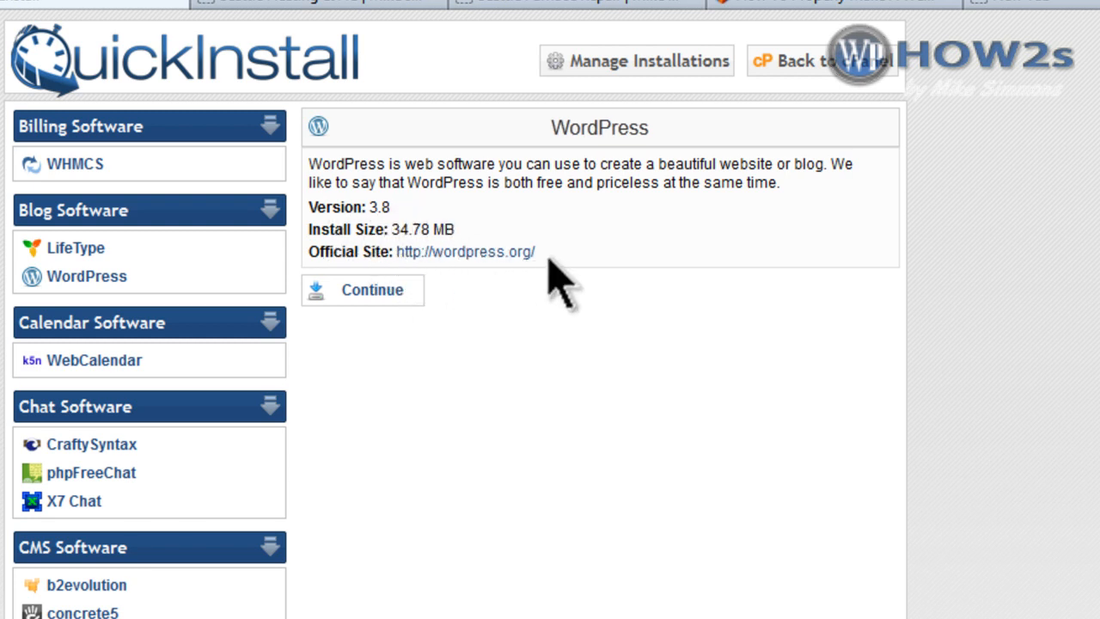
click(378, 293)
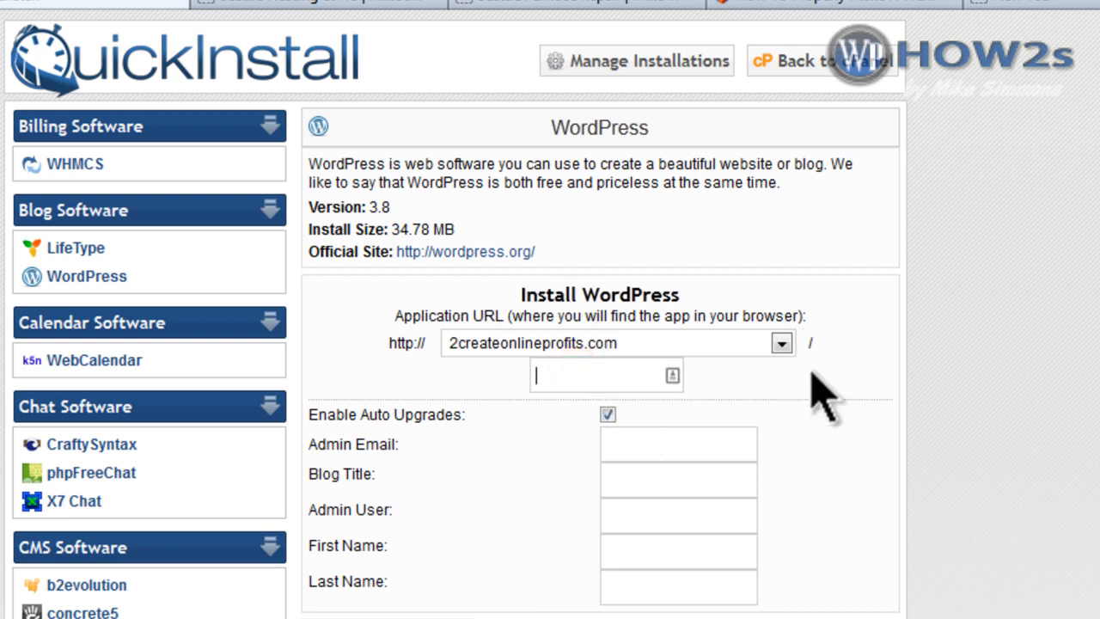
Set the WordPress application URL to 2014demo.2createonlineprofits.com and fill in the admin email.
click(784, 343)
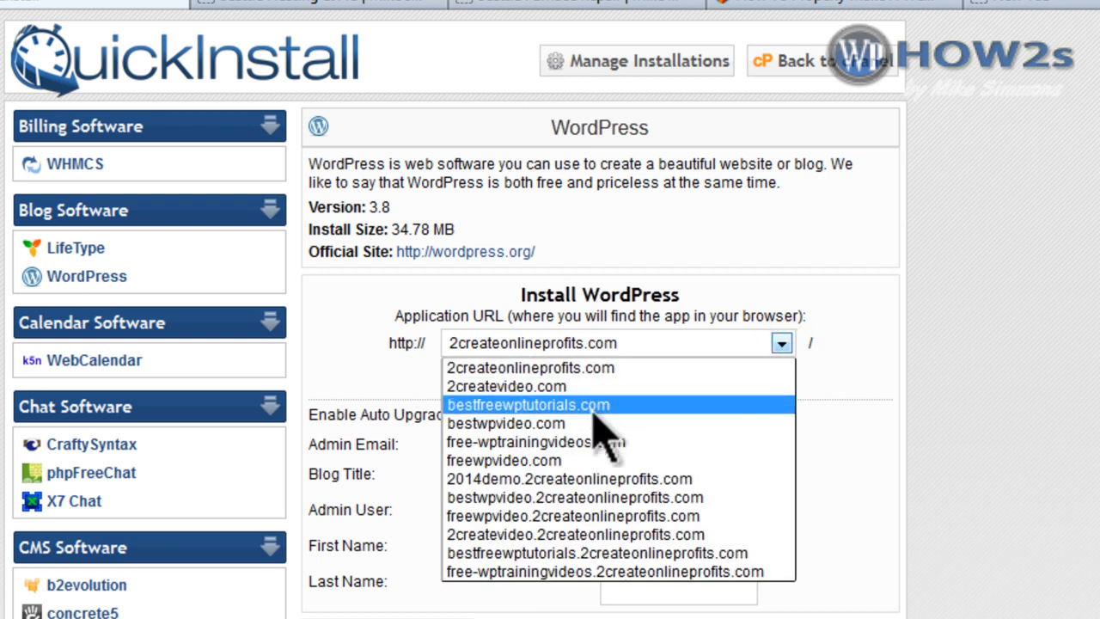
click(563, 481)
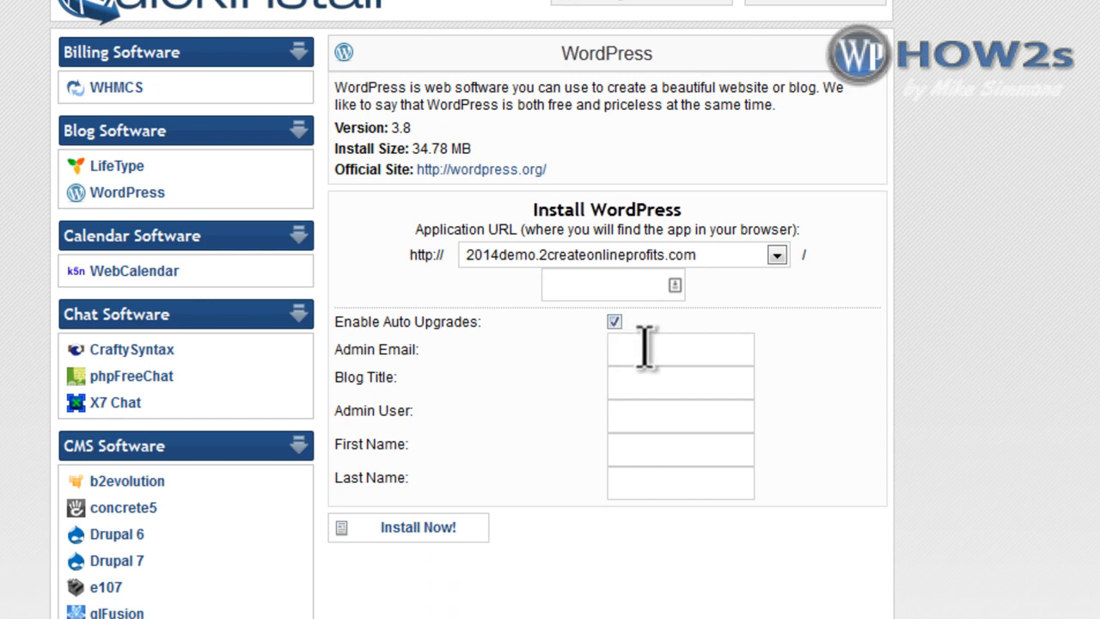
click(643, 347)
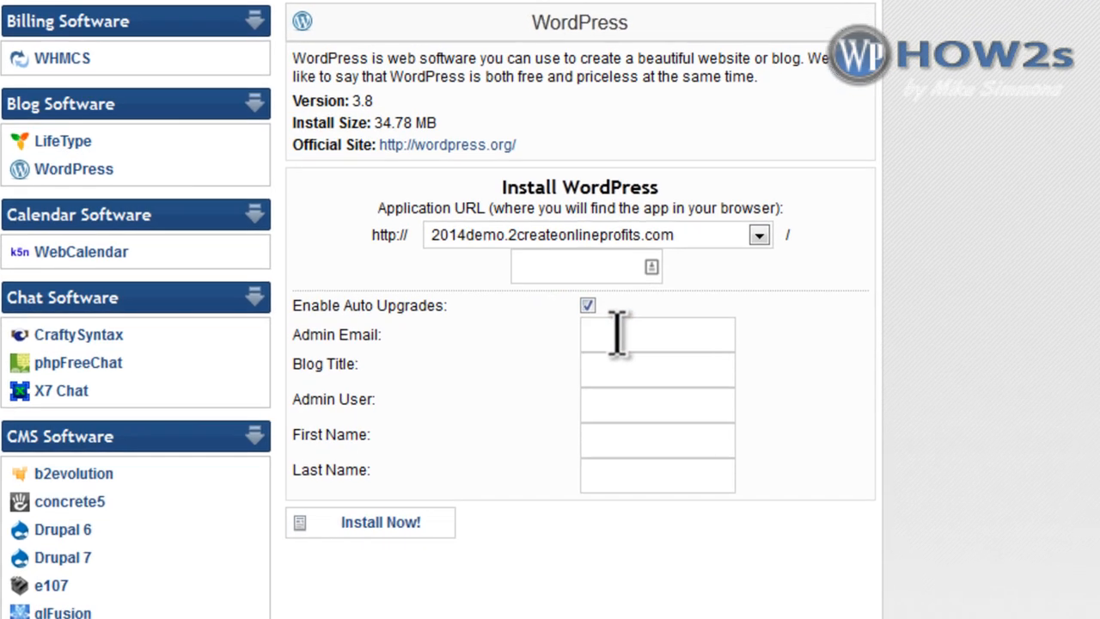
text(mike)
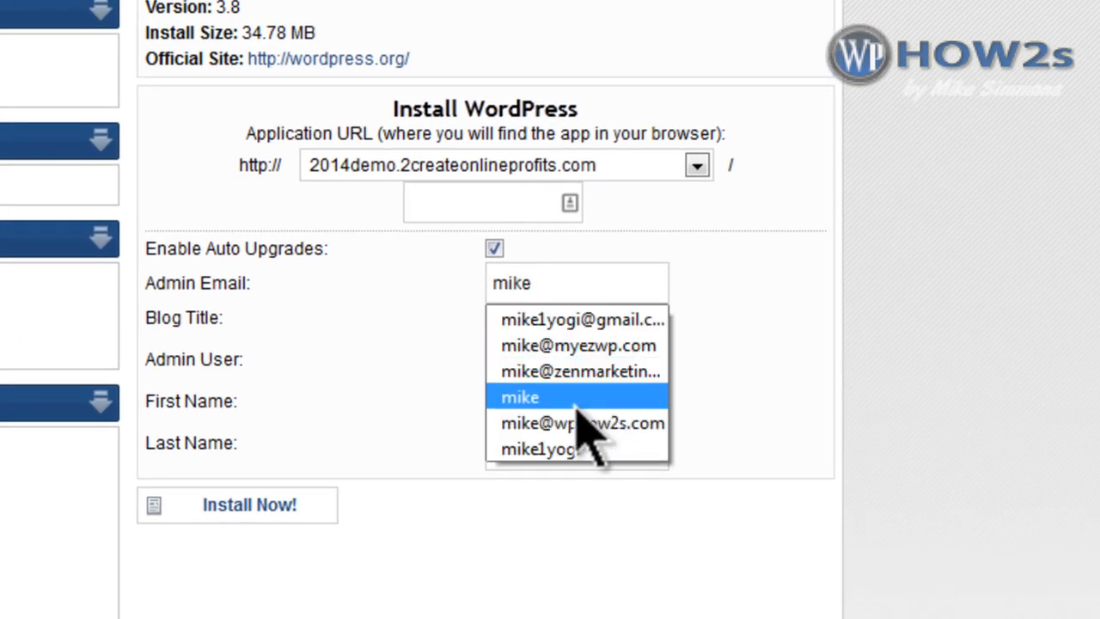
click(638, 423)
Set the blog title to Twenty Fourteen and enter the admin username.
key(Tab)
text(T)
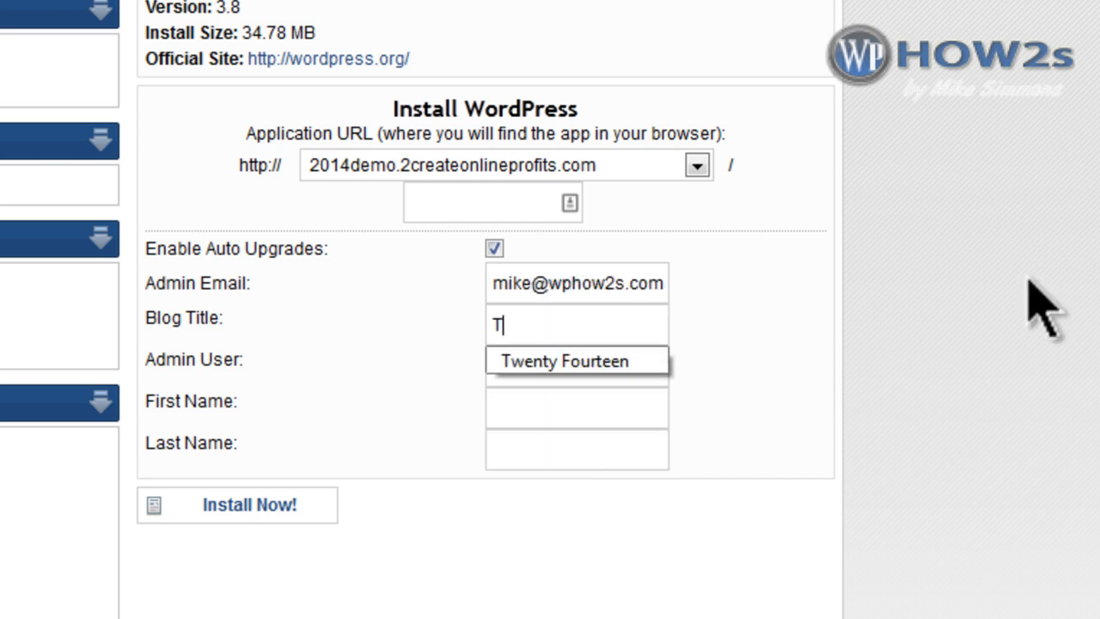
text(we)
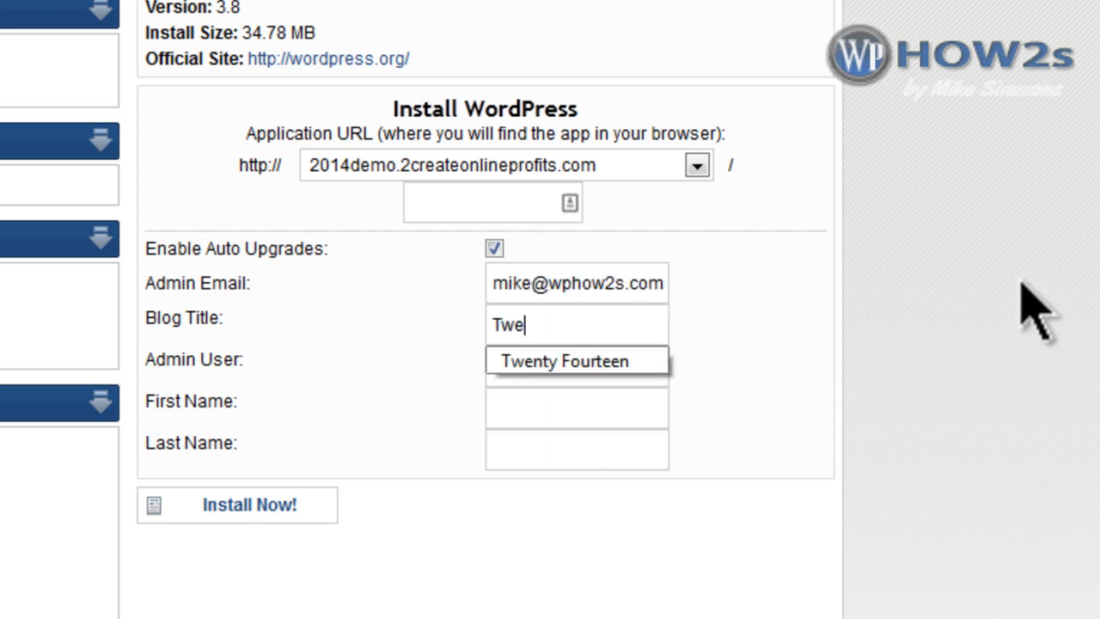
click(595, 361)
click(519, 368)
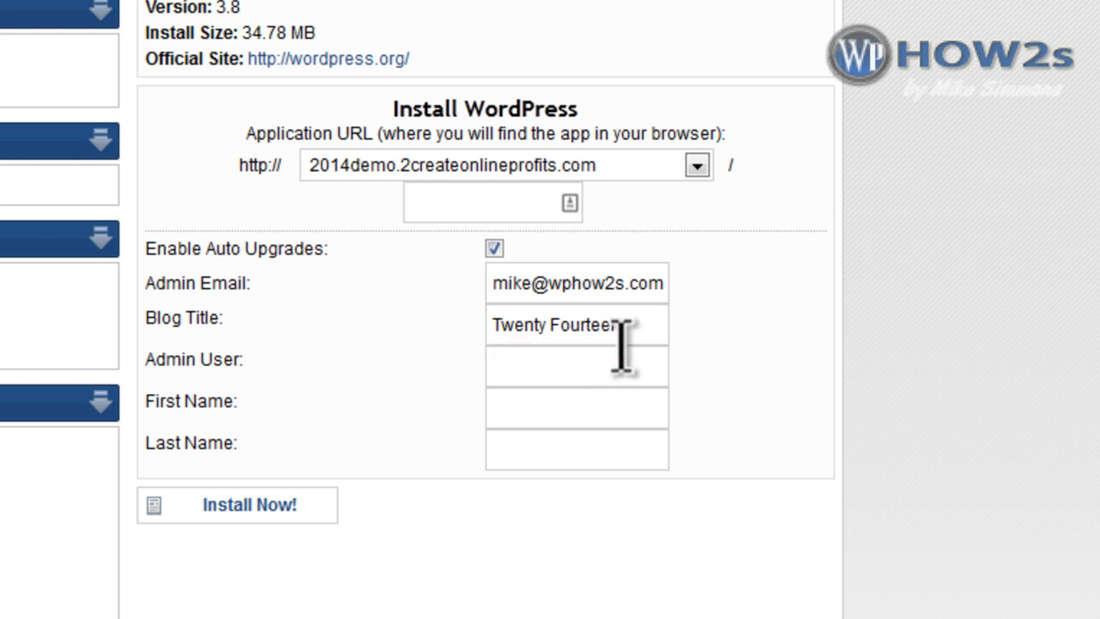
text(MMssw)
key(Tab)
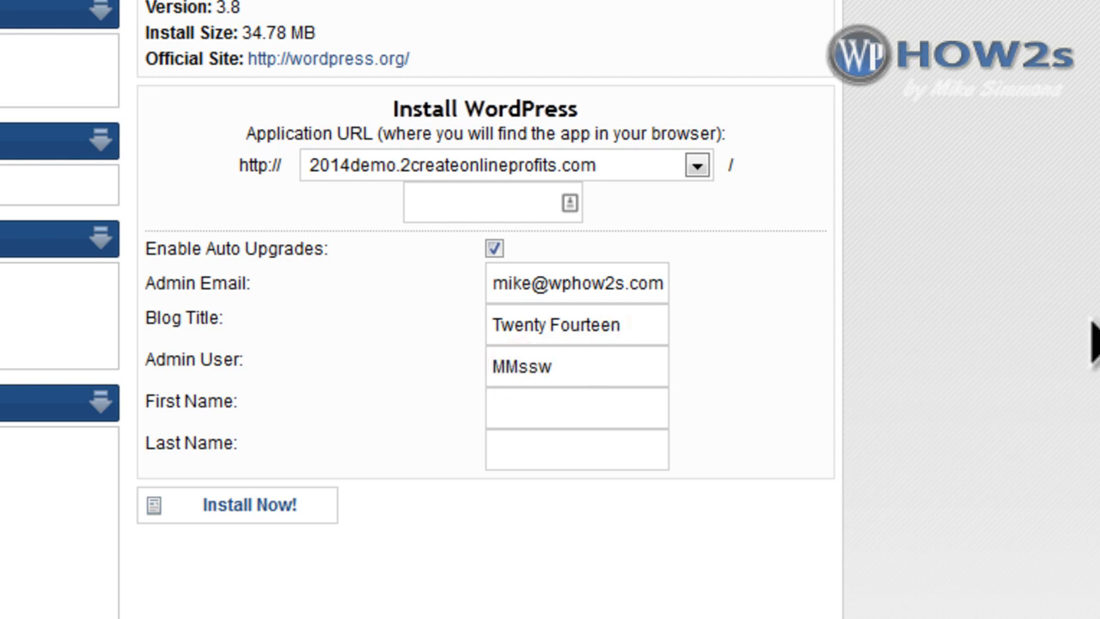
Enter the admin's first and last name and install WordPress.
text(Mike)
click(926, 376)
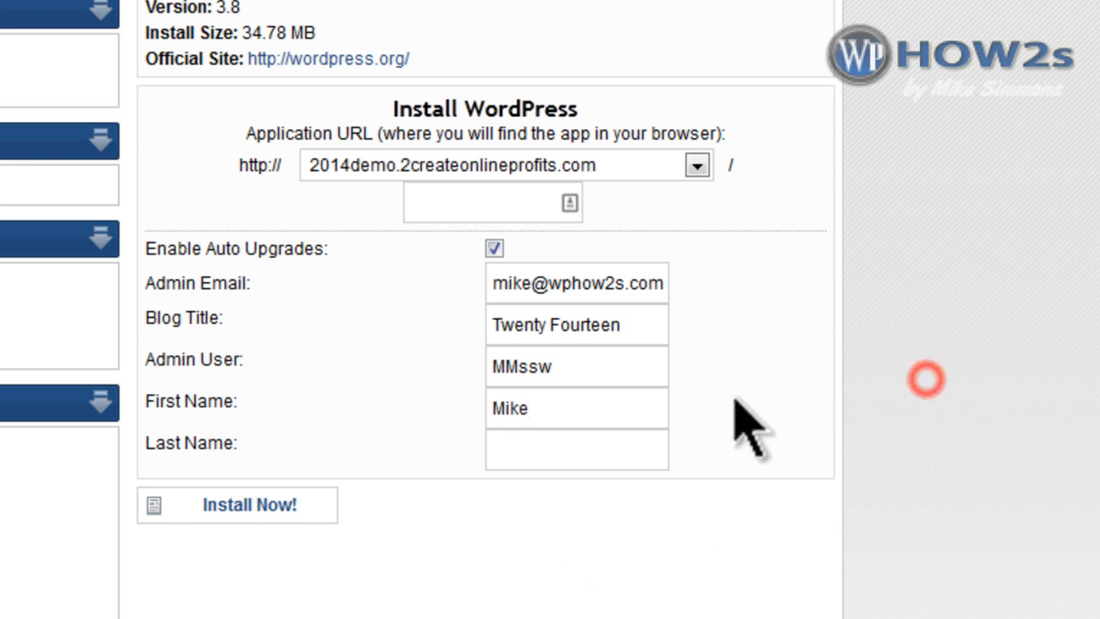
click(531, 448)
text(S)
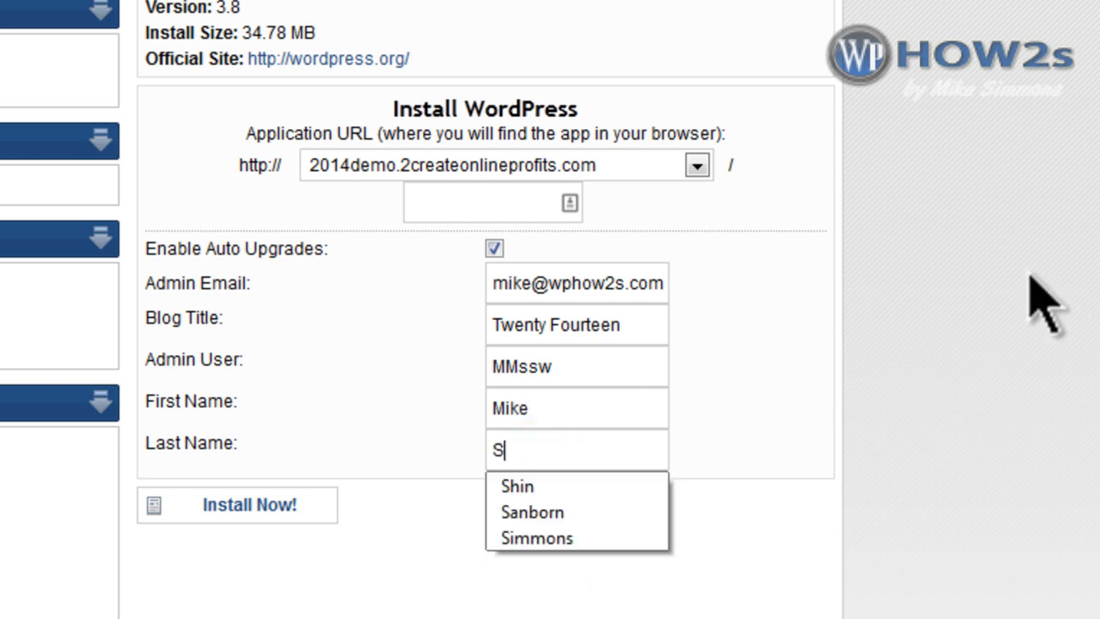
text(immons)
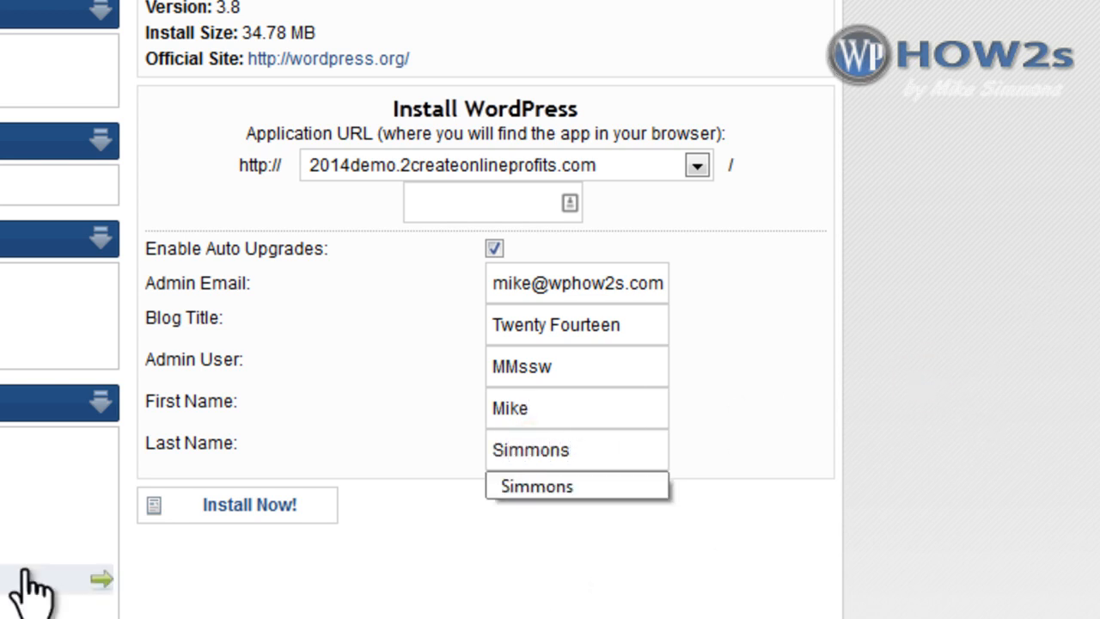
click(269, 510)
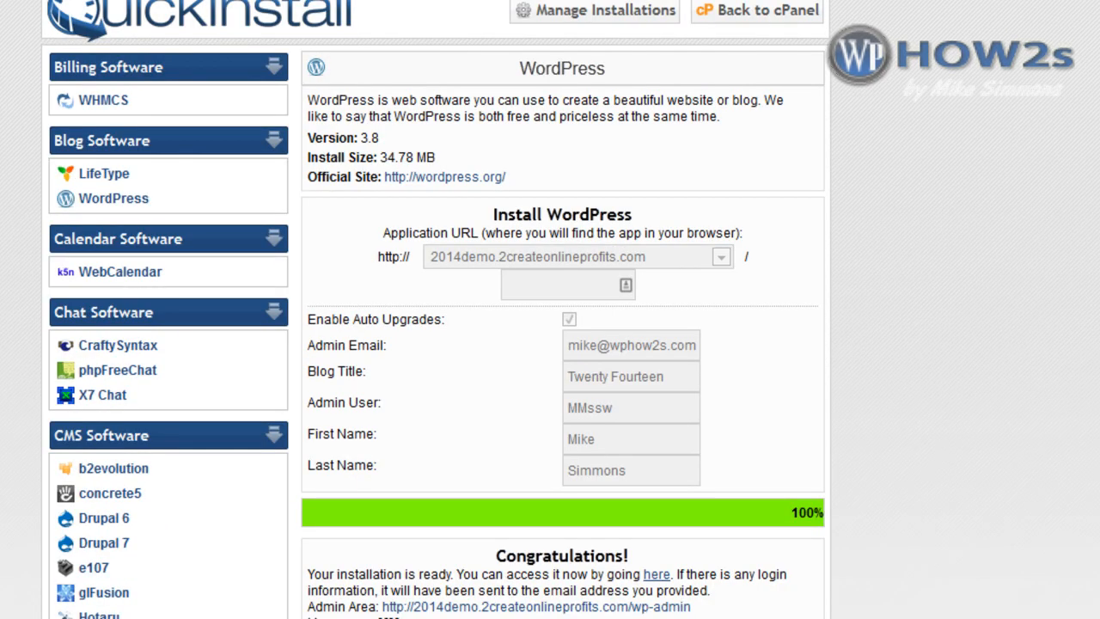
Copy the generated admin password from the installation details and open the new site's wp-admin address.
scroll(563, 344, down, 6)
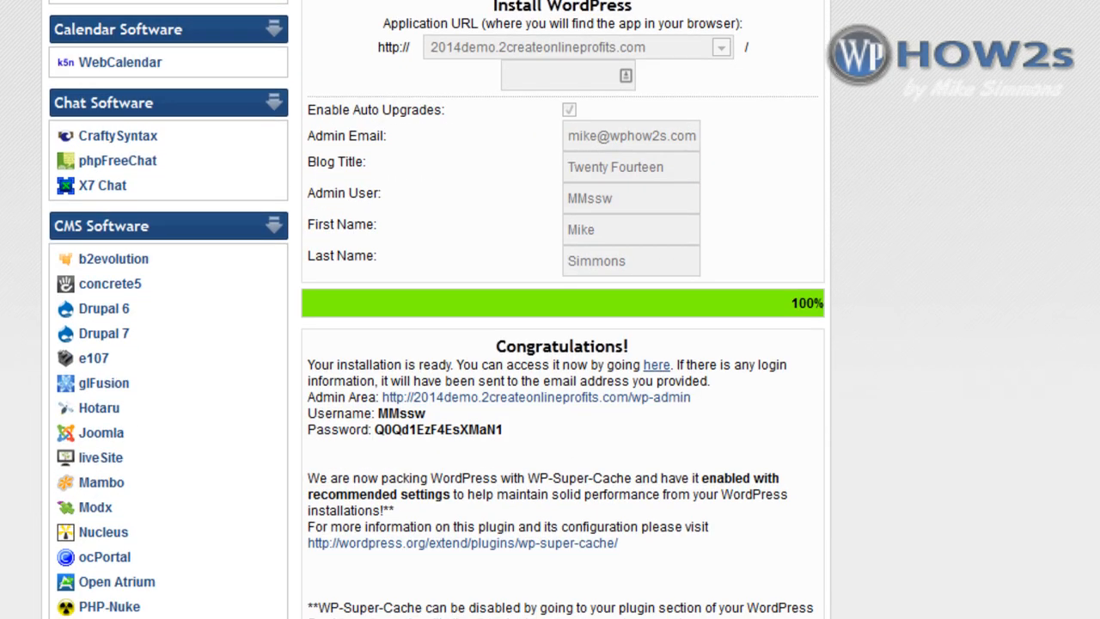
scroll(562, 344, down, 2)
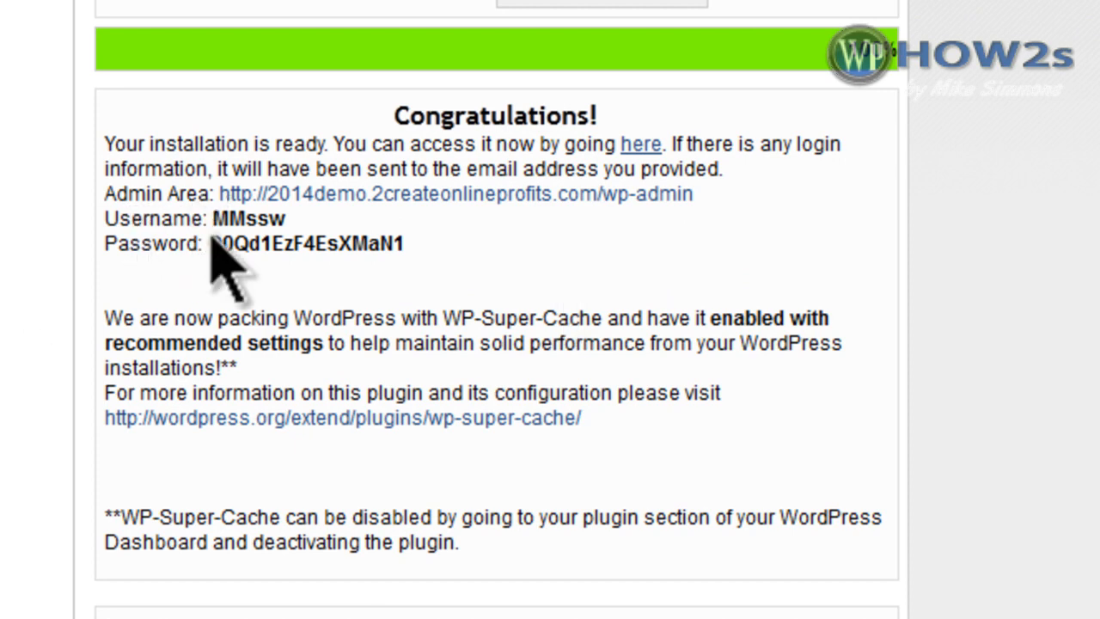
drag(210, 245, 437, 275)
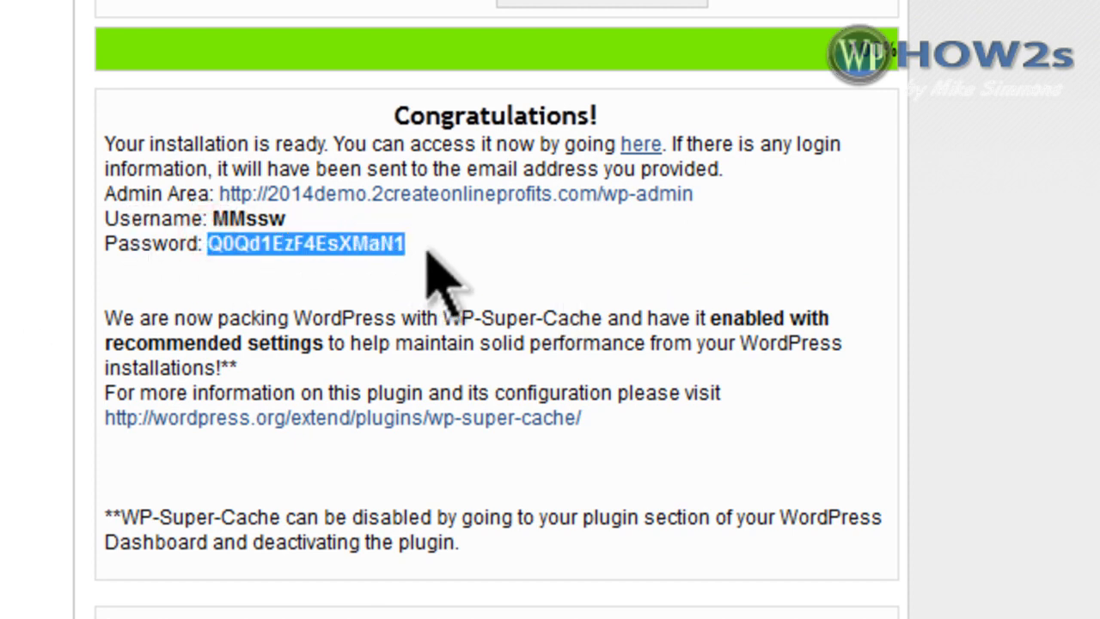
right_click(343, 246)
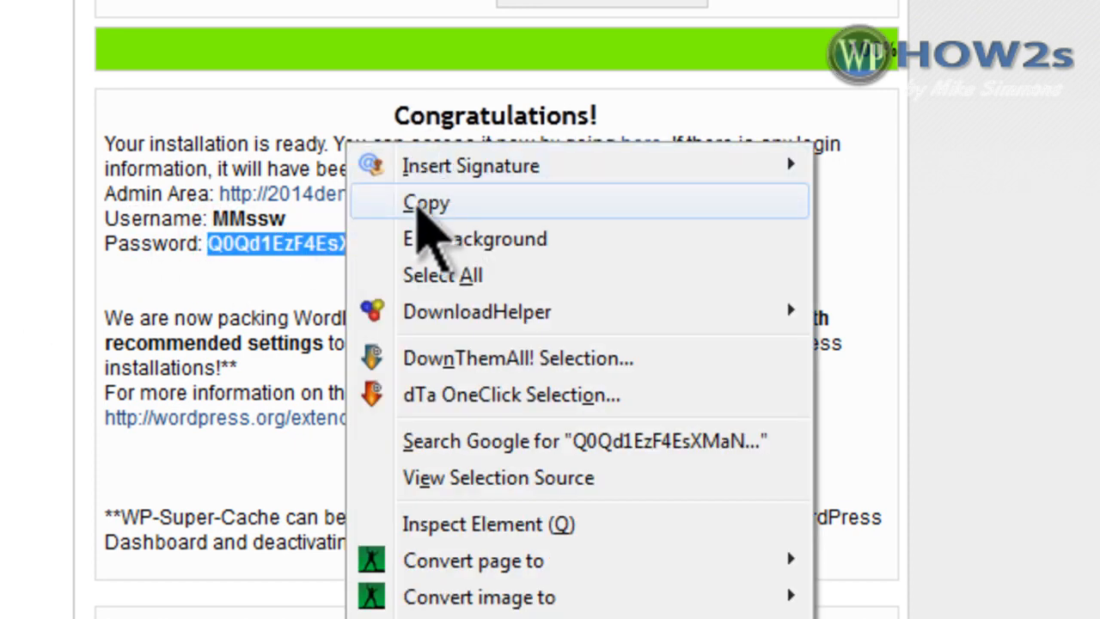
click(420, 205)
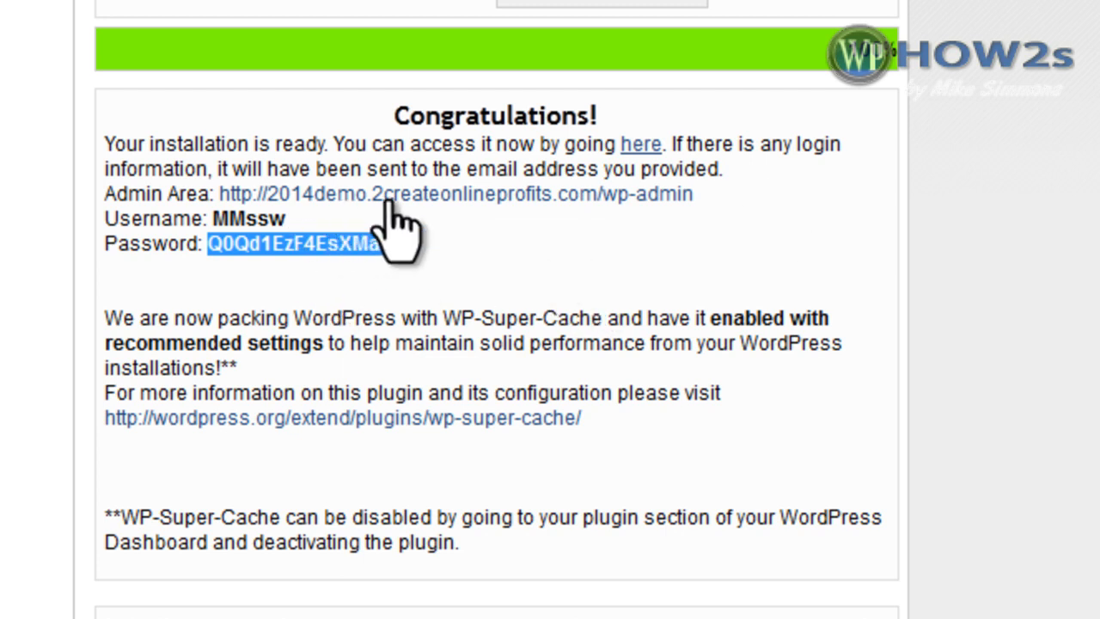
click(585, 227)
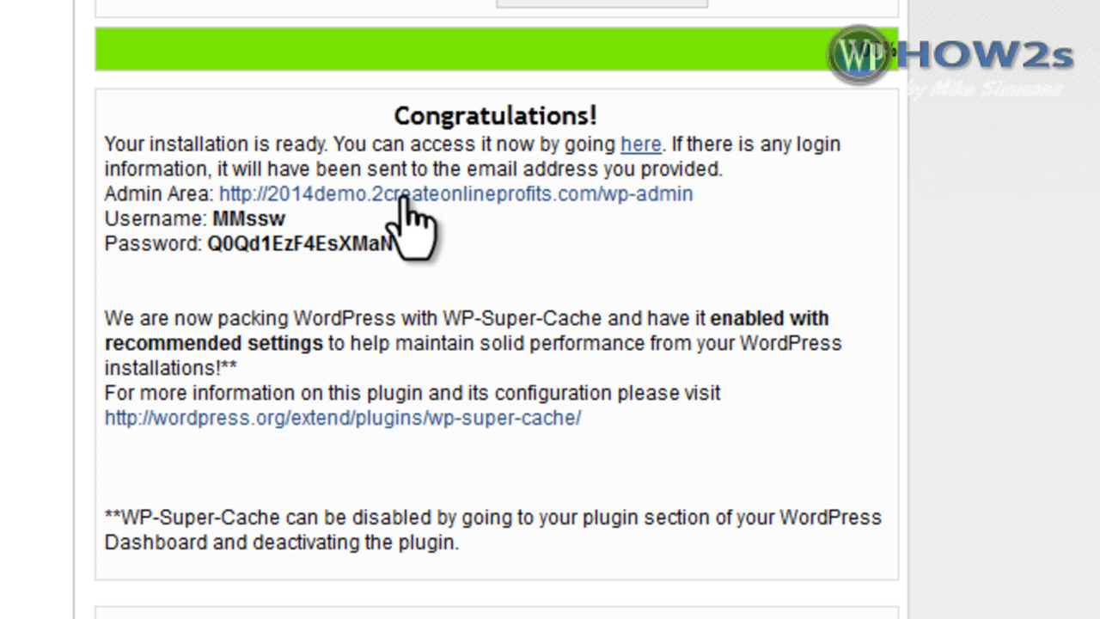
click(402, 198)
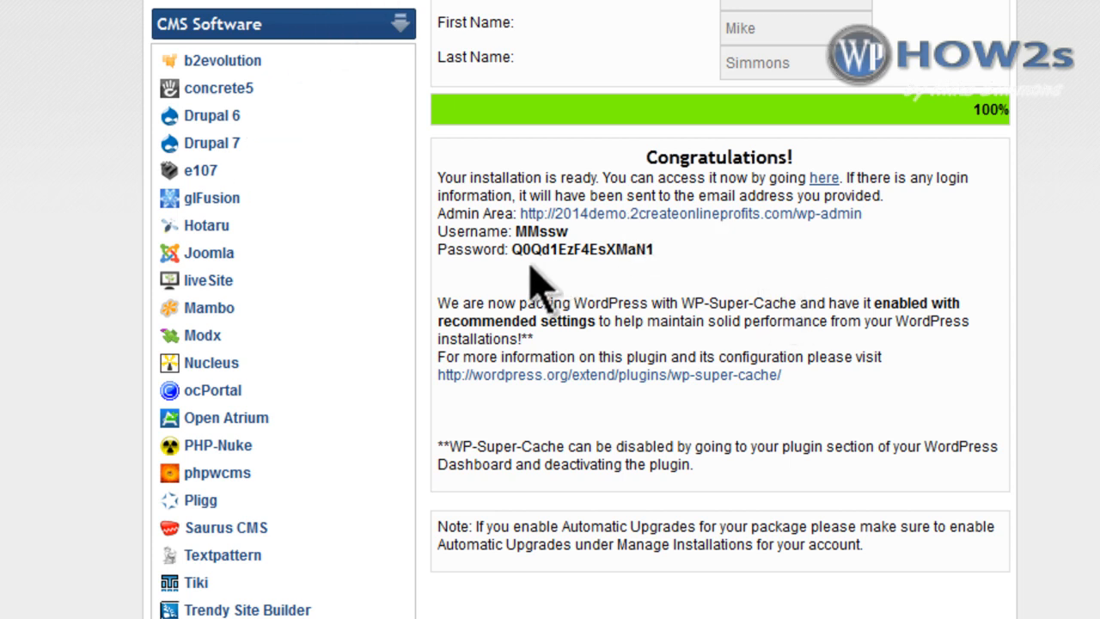
Copy the generated password from the installation details again and paste it into the WordPress login's password field.
drag(516, 251, 651, 251)
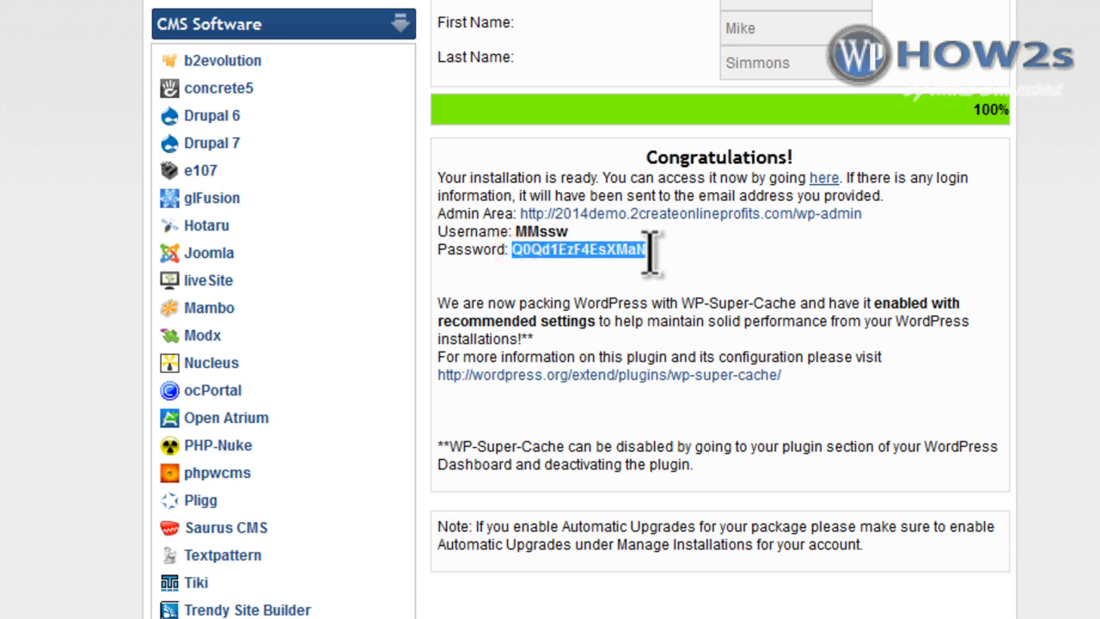
right_click(593, 253)
click(671, 180)
click(331, 0)
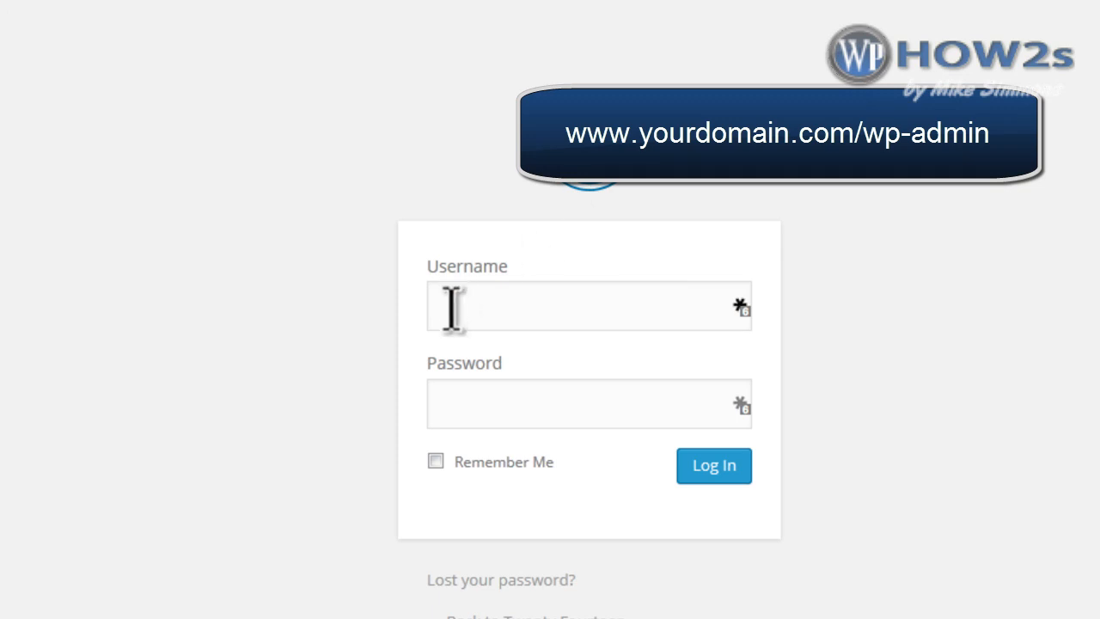
click(466, 405)
key(ctrl+v)
Copy the admin username from the installation details into the WordPress login form and log in.
click(202, 4)
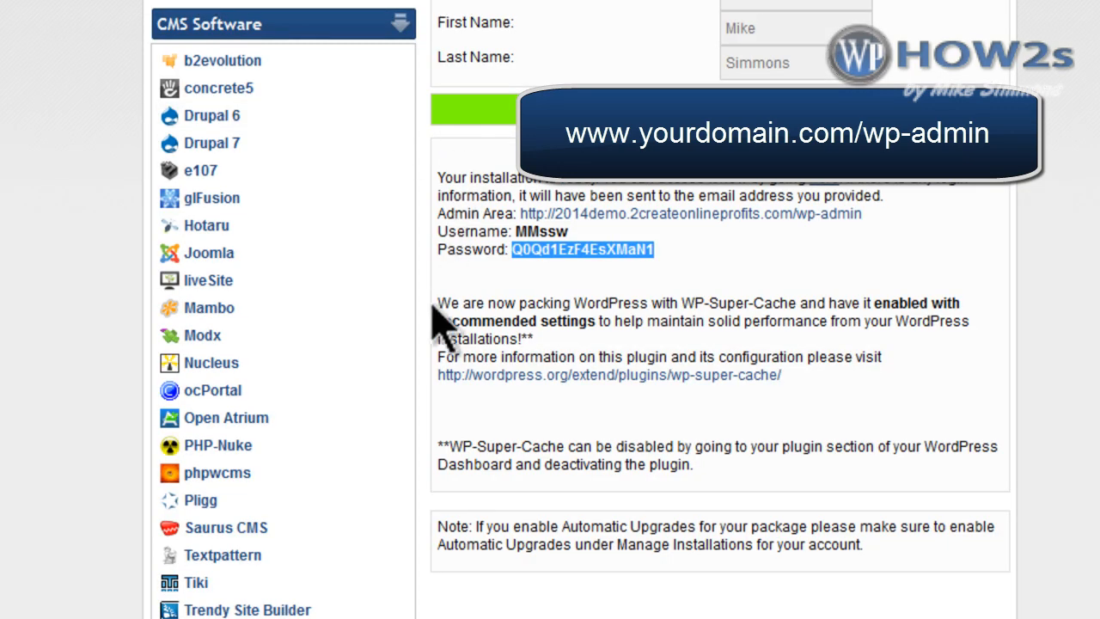
drag(515, 231, 569, 233)
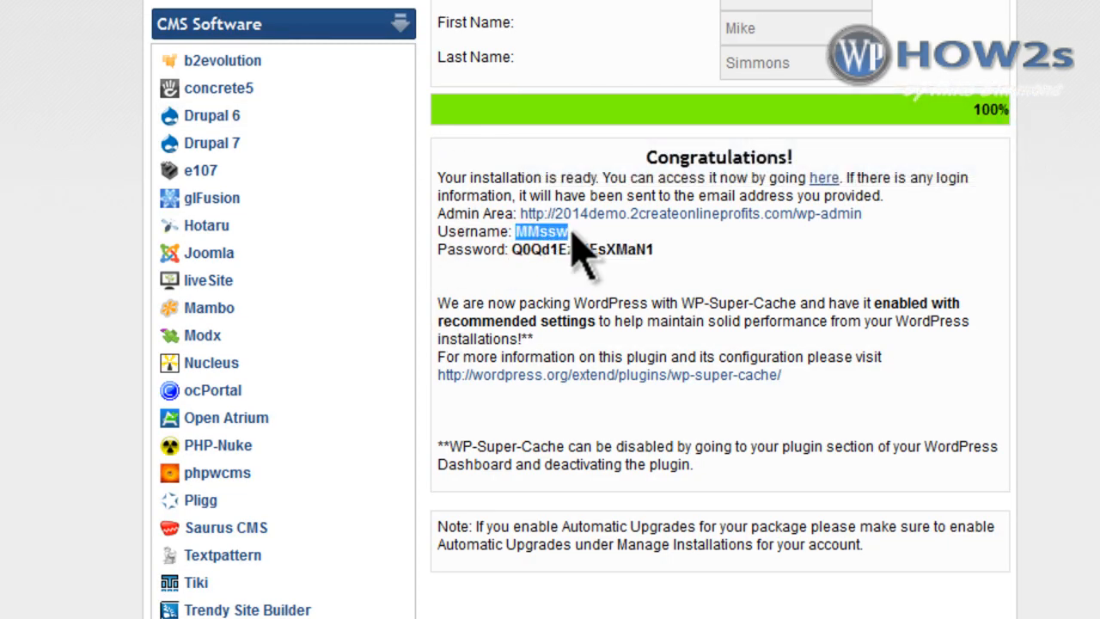
right_click(543, 227)
click(614, 220)
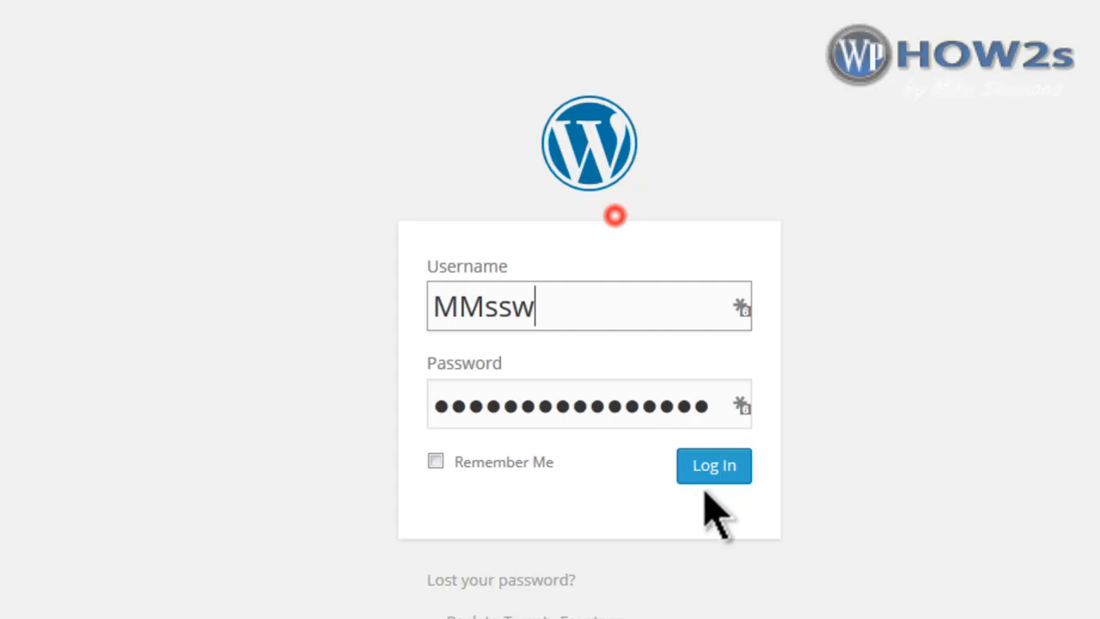
click(714, 469)
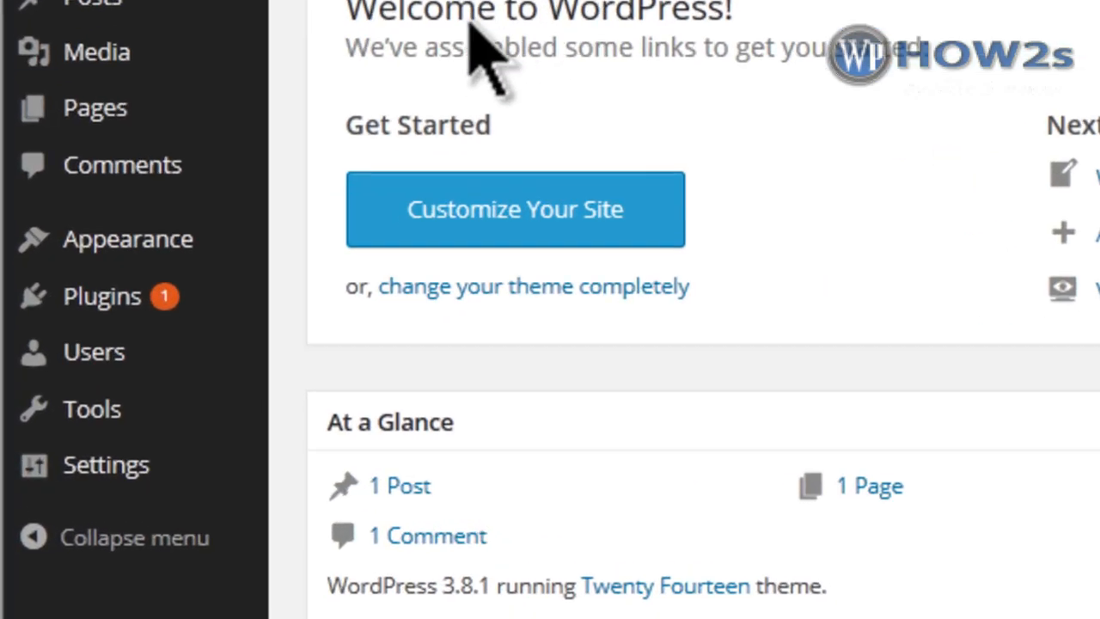
Open your own user profile in the WordPress dashboard and choose the Blue admin color scheme.
mouse_move(63, 424)
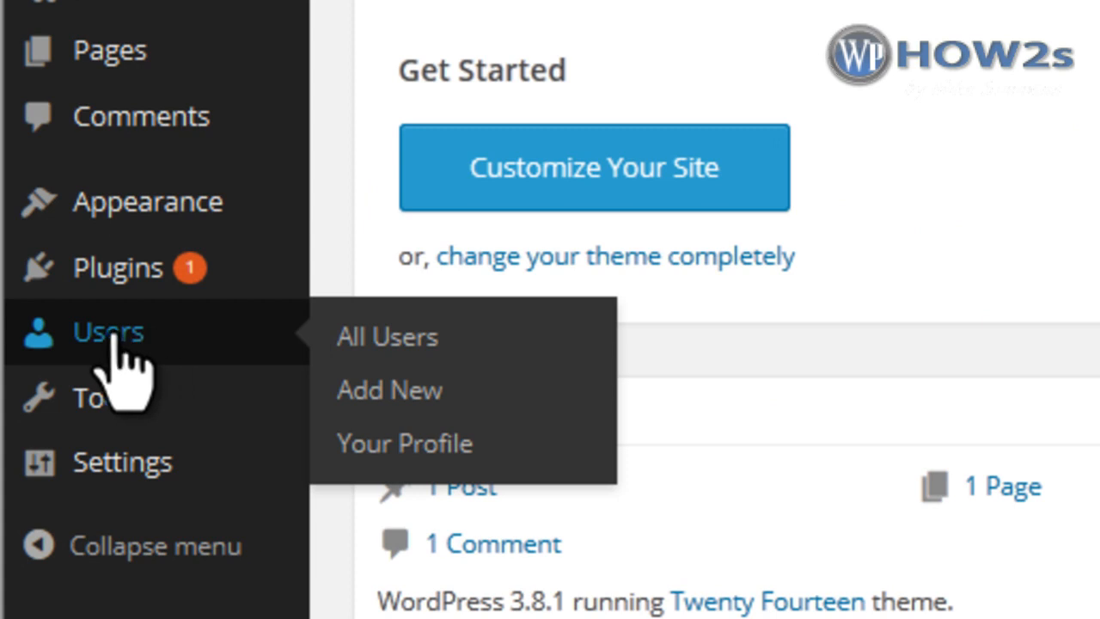
click(401, 444)
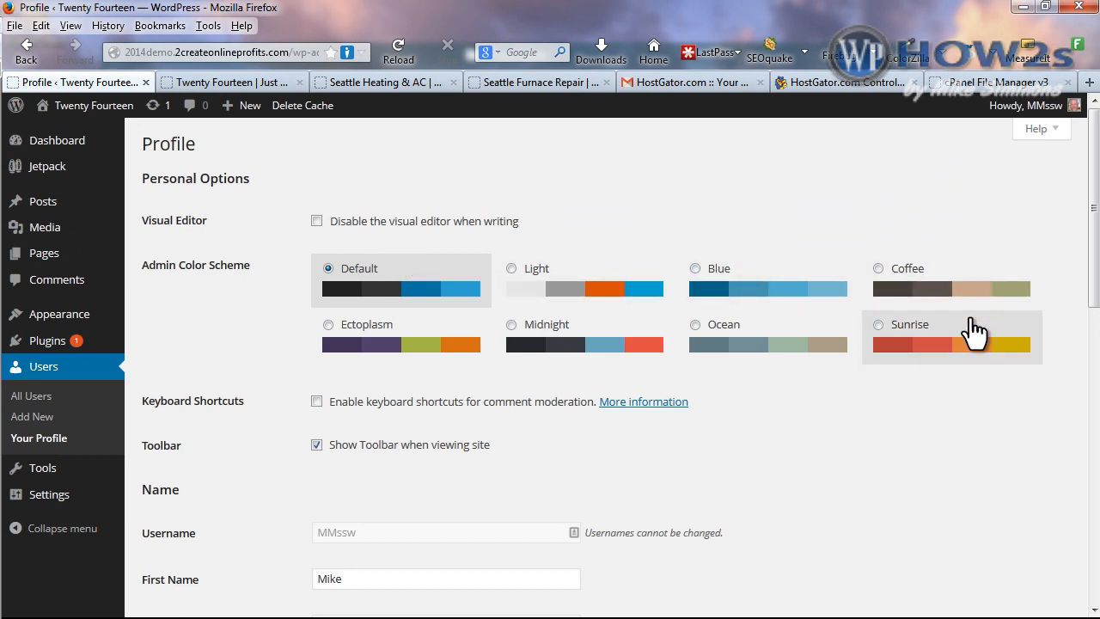
mouse_move(91, 230)
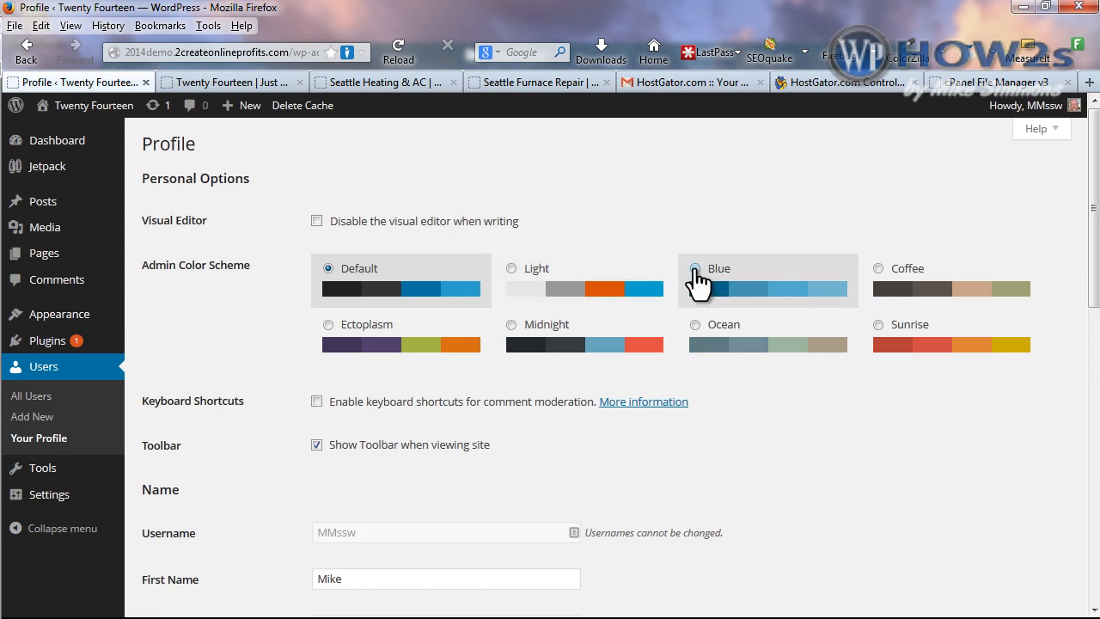
click(694, 269)
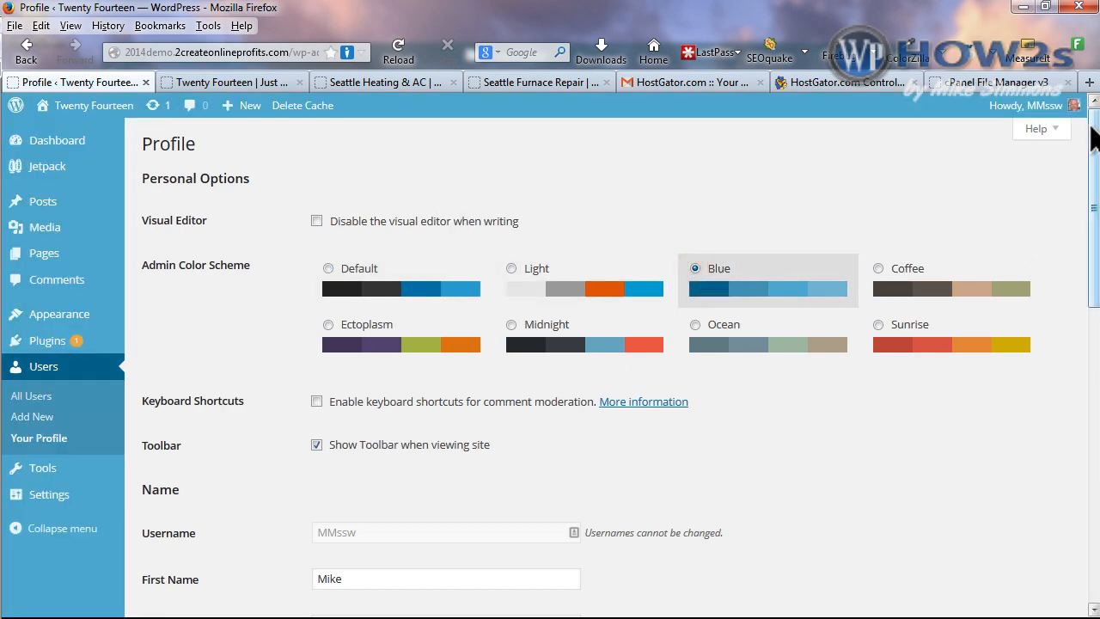
Set the profile's public display name to the first and last name combination.
scroll(1098, 134, down, 4)
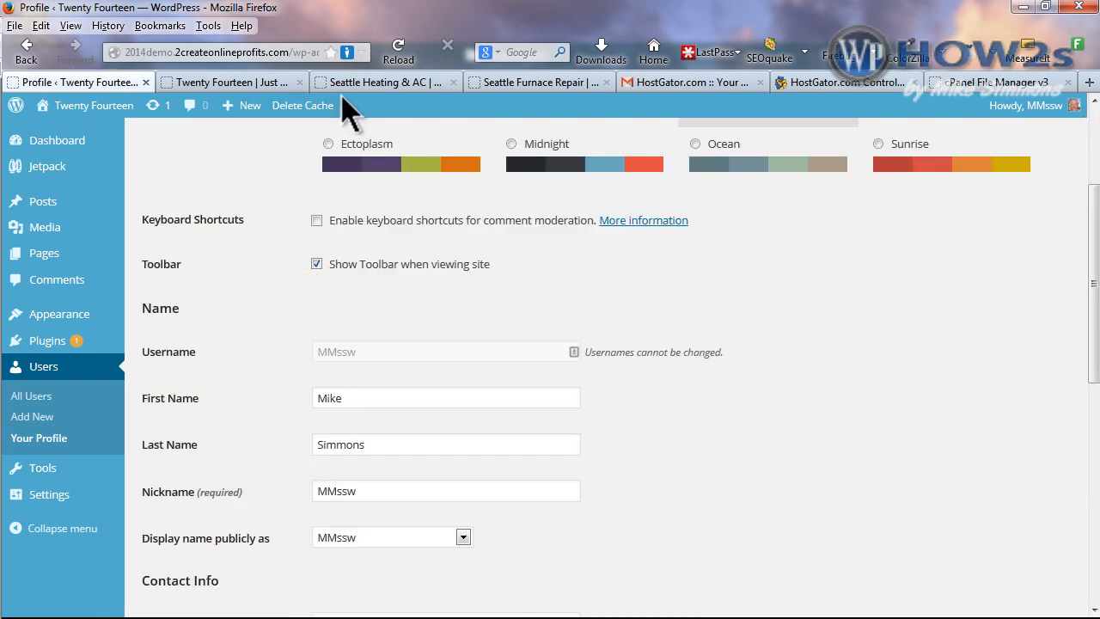
click(385, 80)
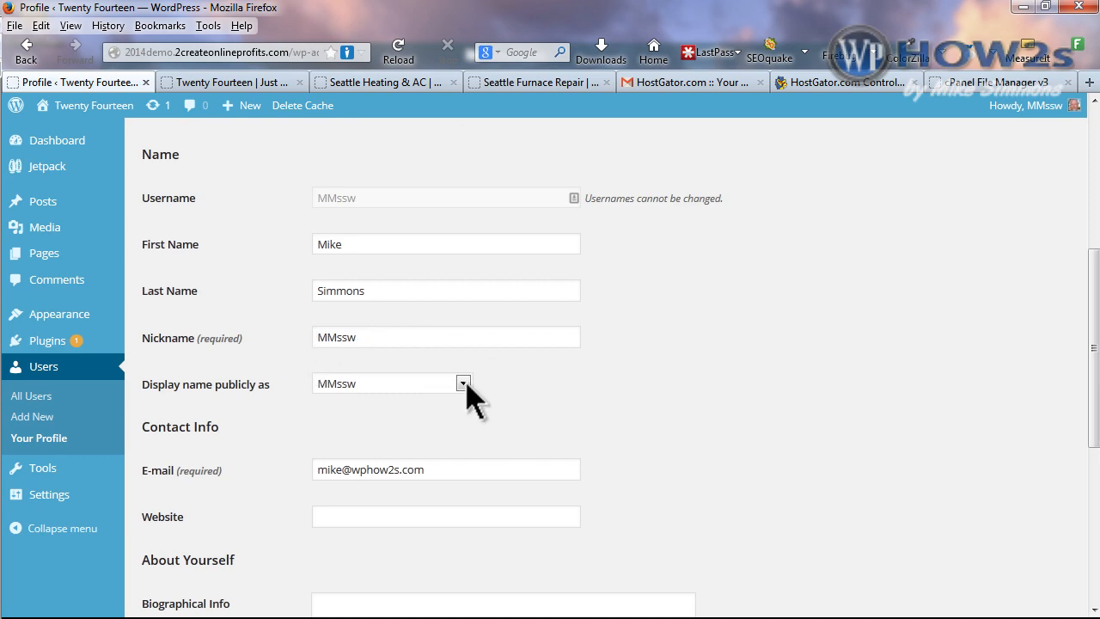
click(463, 384)
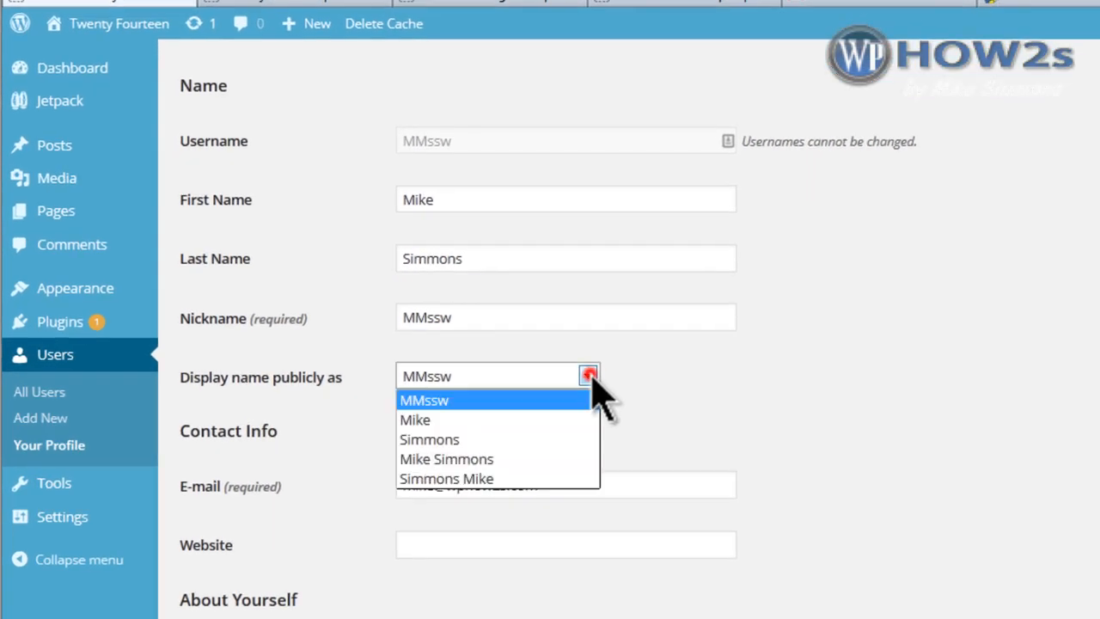
click(513, 459)
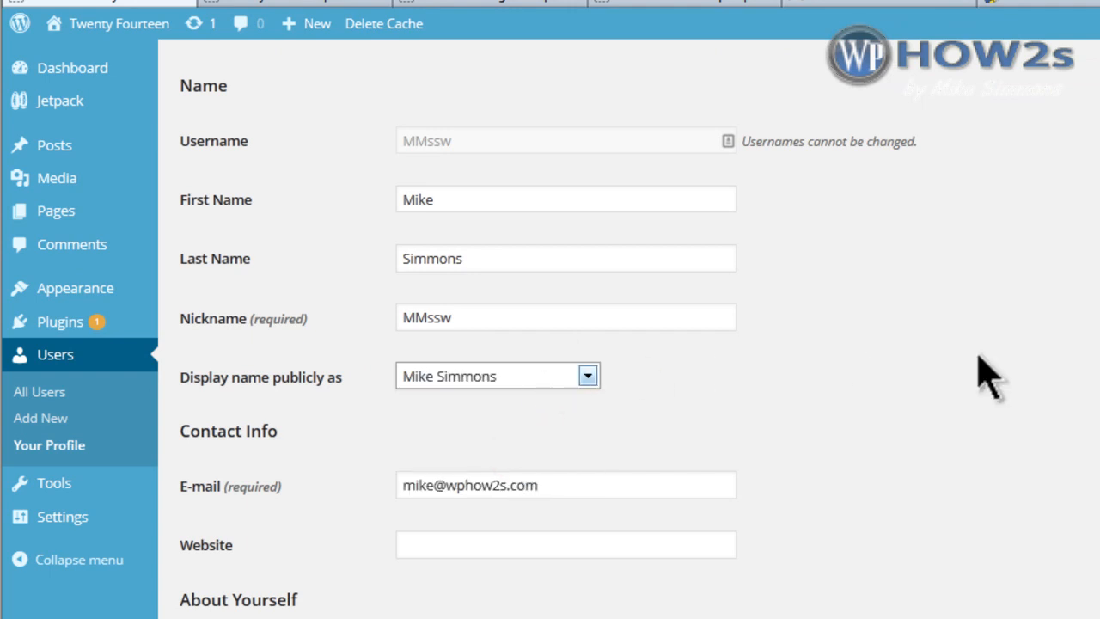
Generate a new secure password with LastPass for the profile and copy it.
scroll(344, 344, down, 3)
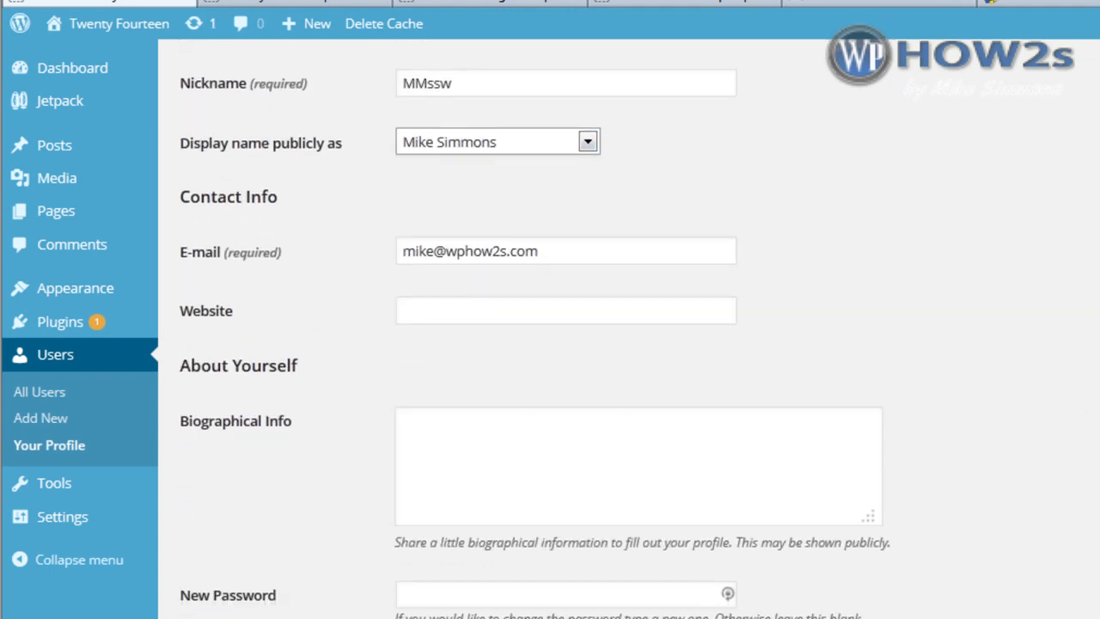
scroll(443, 366, down, 3)
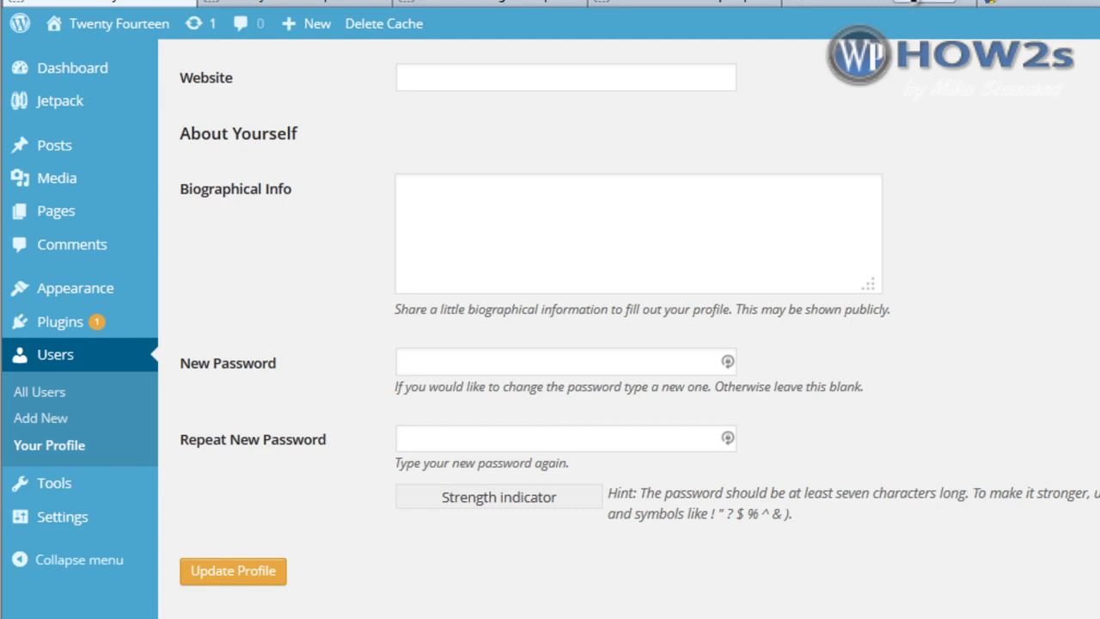
click(915, 2)
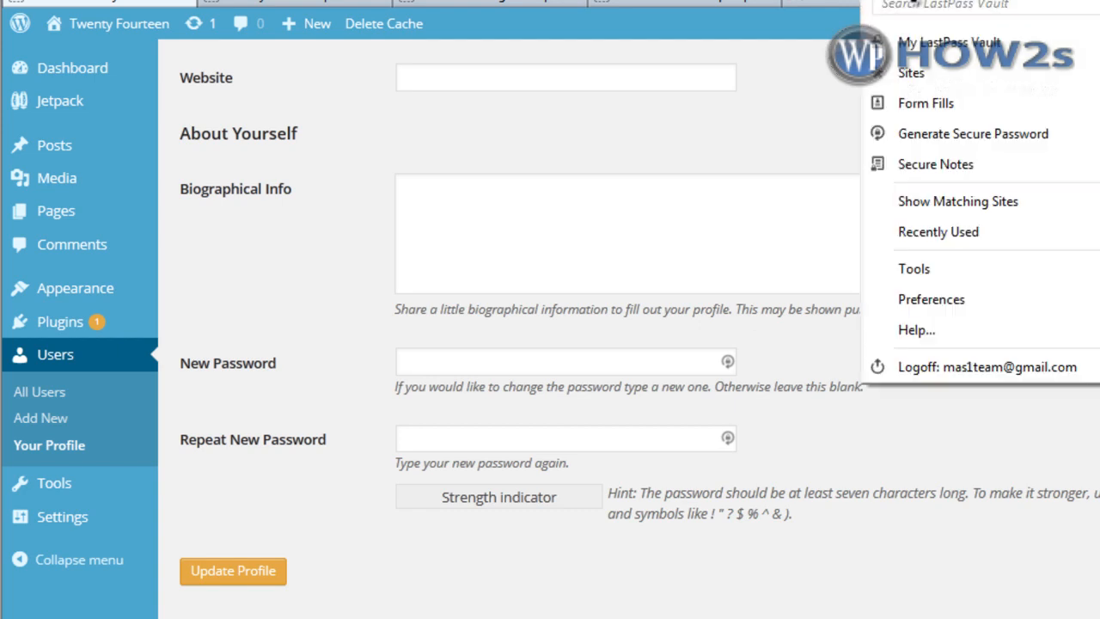
click(952, 136)
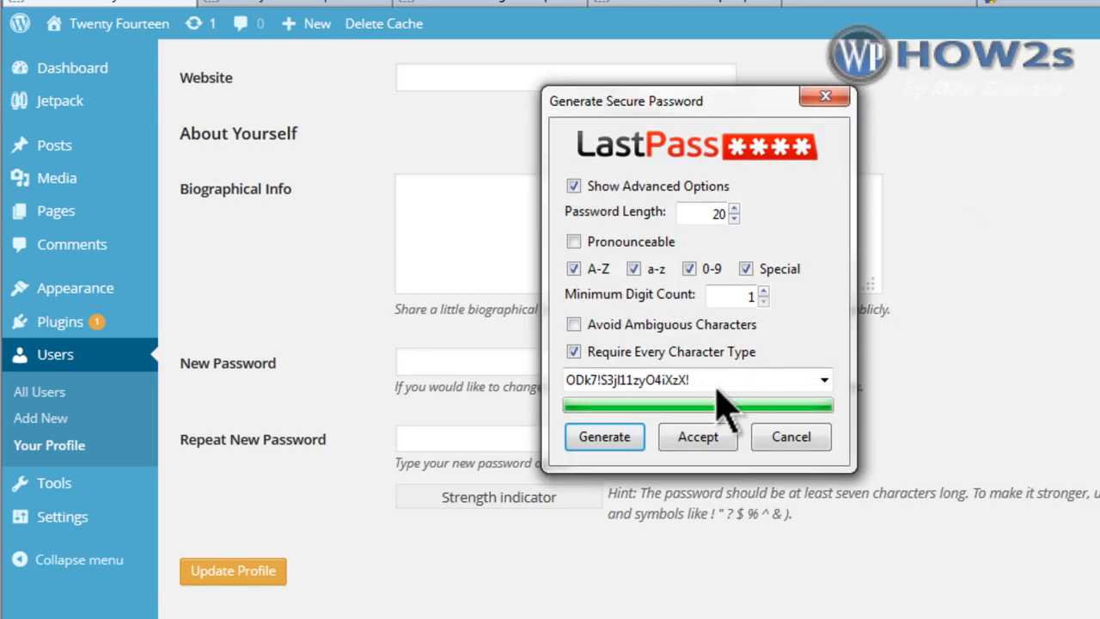
click(604, 437)
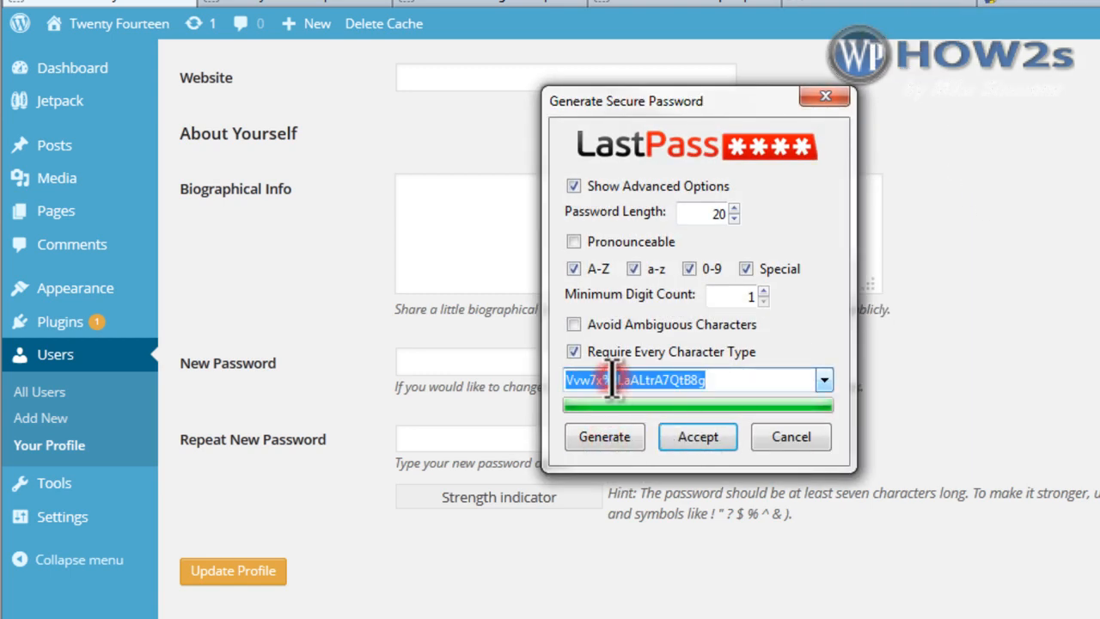
right_click(612, 378)
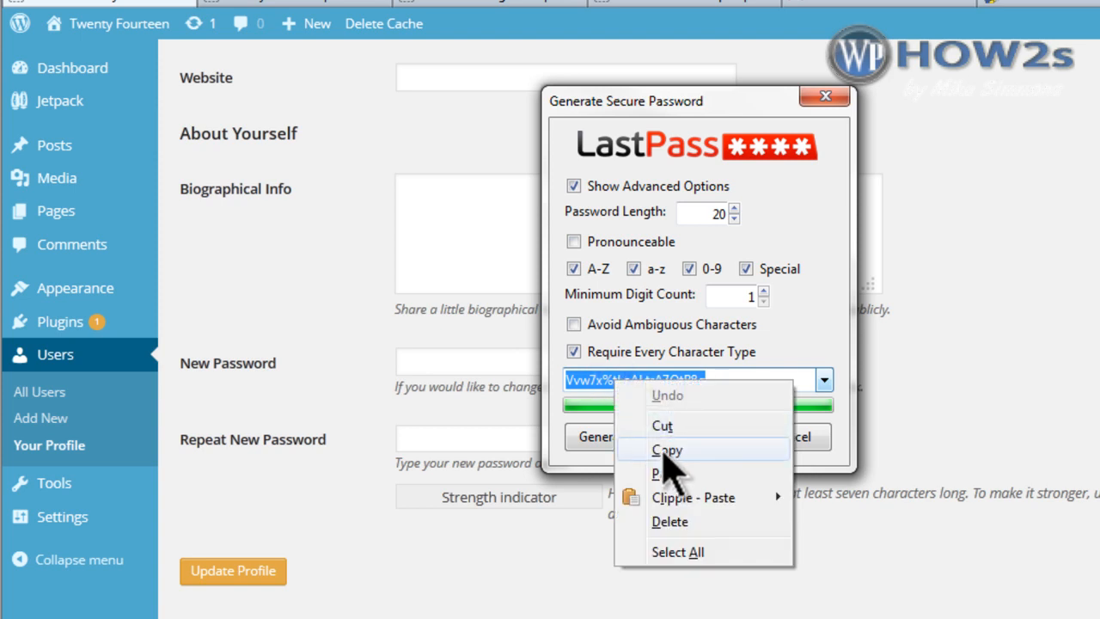
click(667, 450)
Accept the generated password, fill it into the New Password and Repeat New Password fields, and update the profile.
click(699, 436)
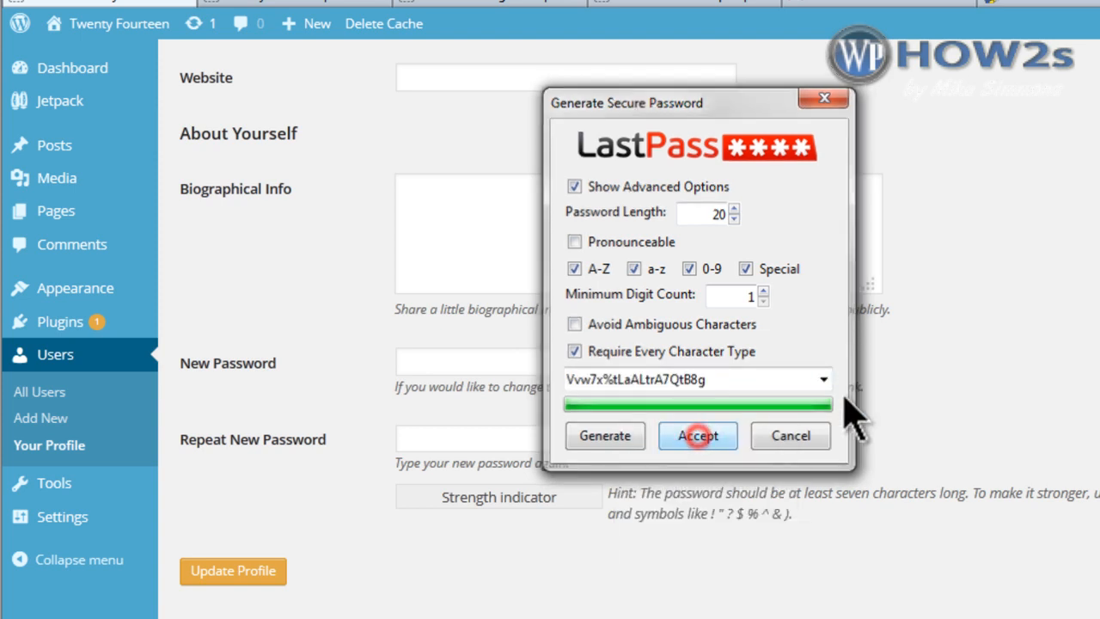
click(602, 362)
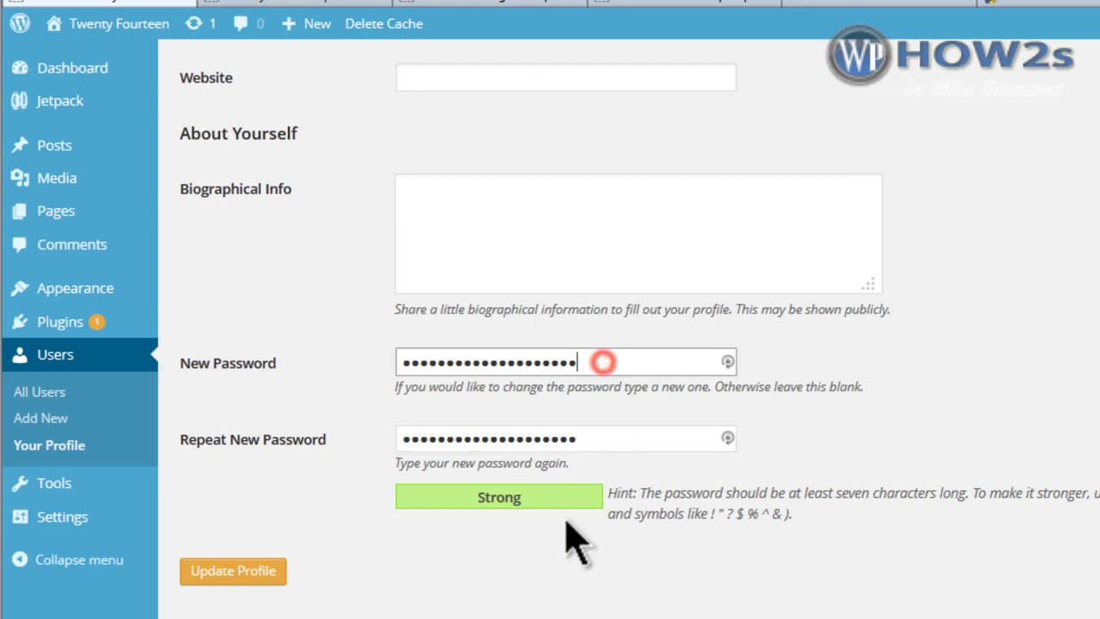
click(232, 574)
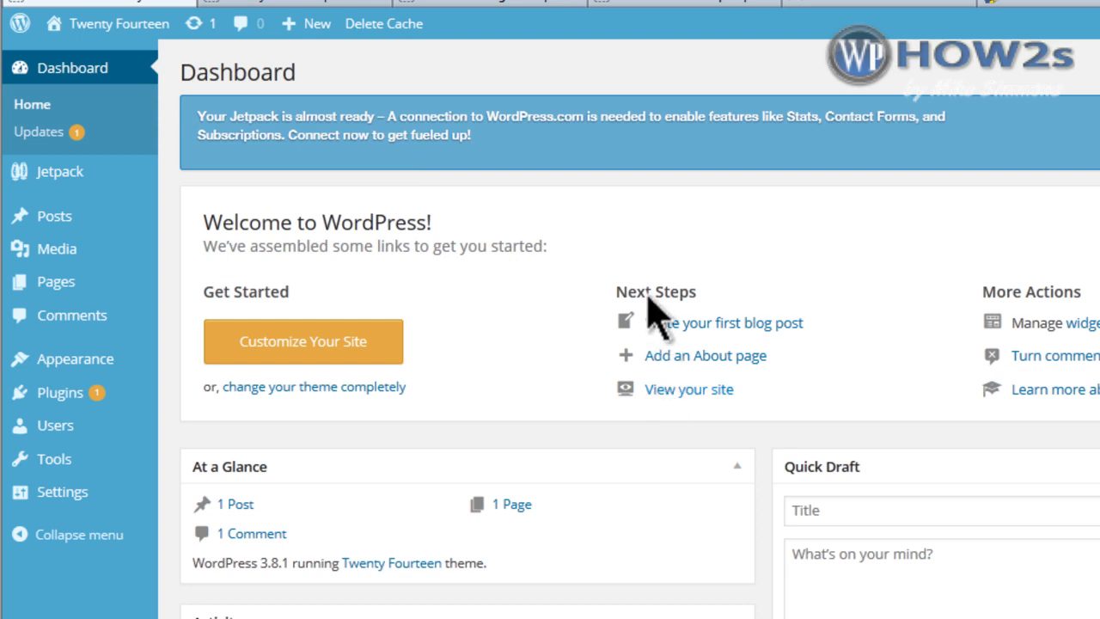
View the new site's front page and compare it with the Seattle Heating & AC and Seattle Furnace Repair example sites.
right_click(666, 397)
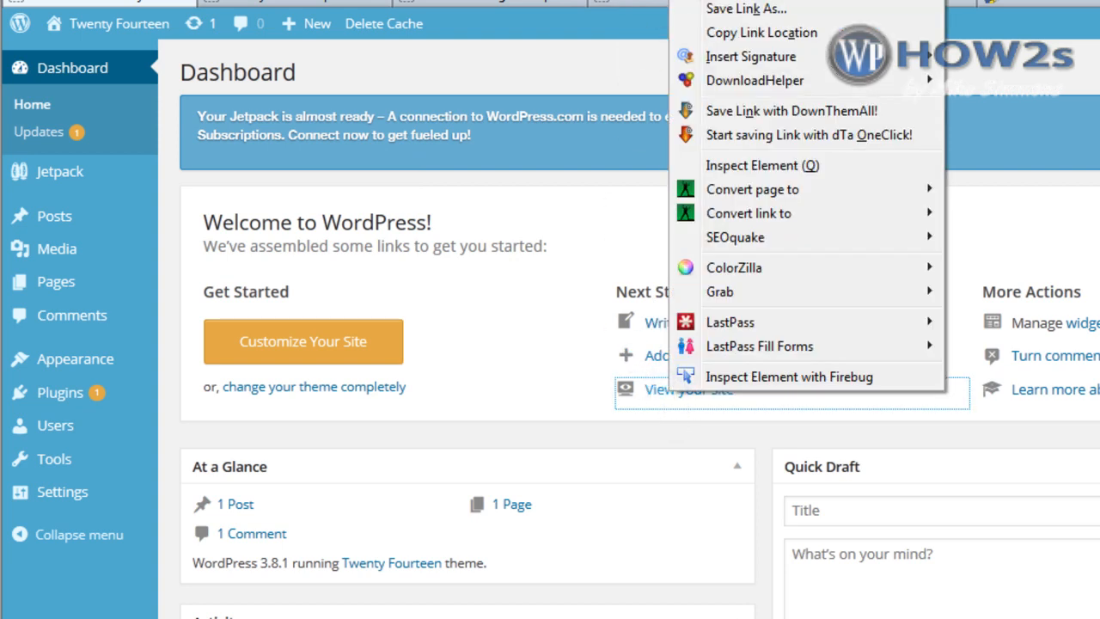
click(593, 59)
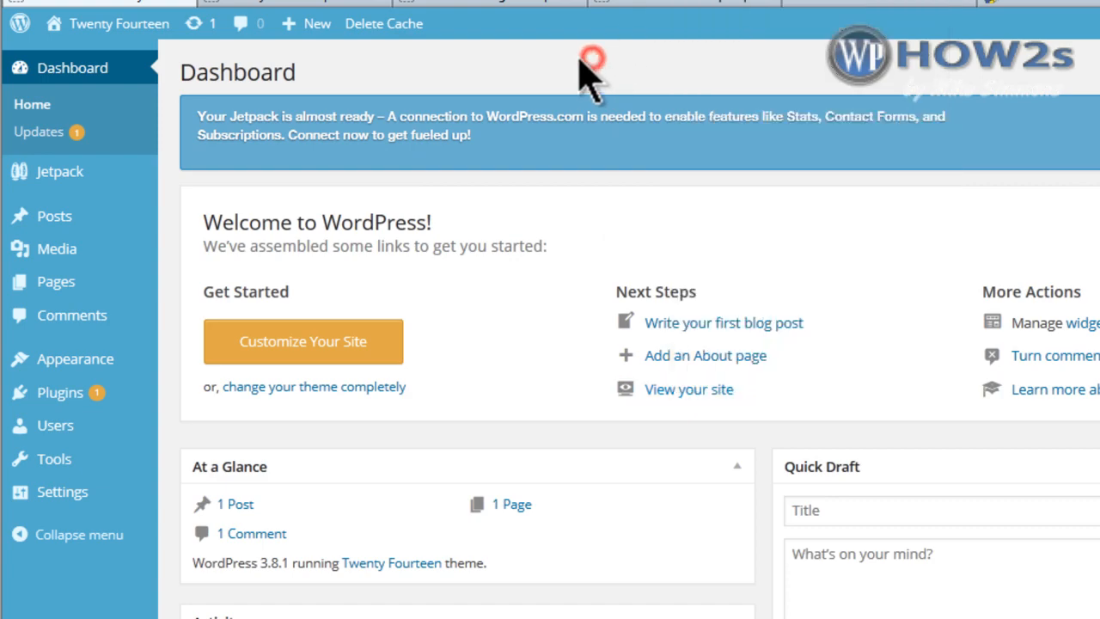
click(330, 3)
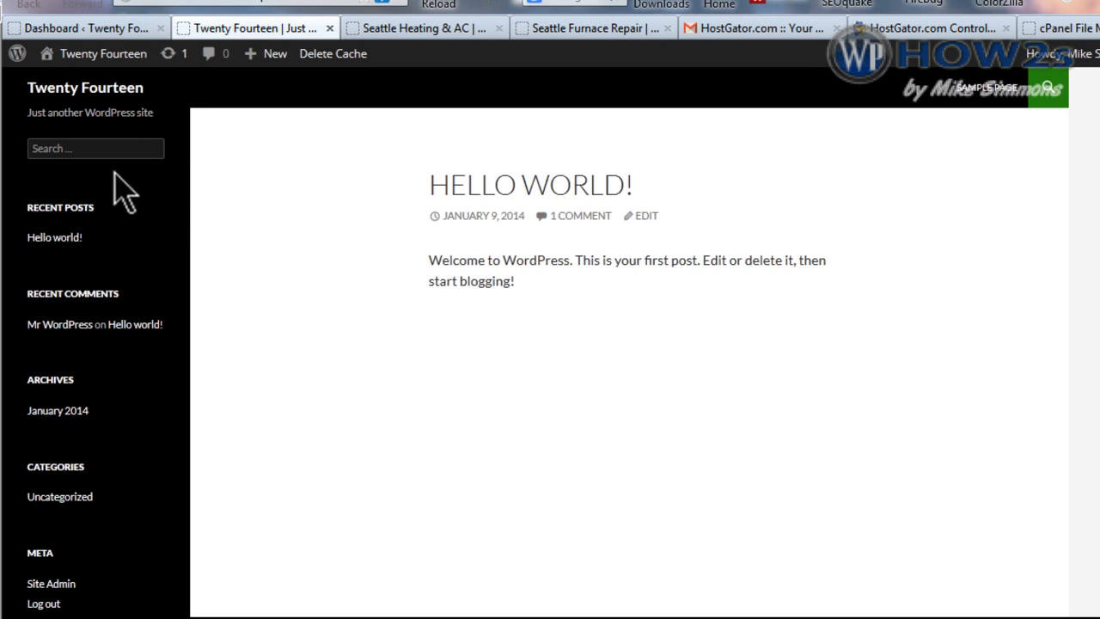
click(421, 47)
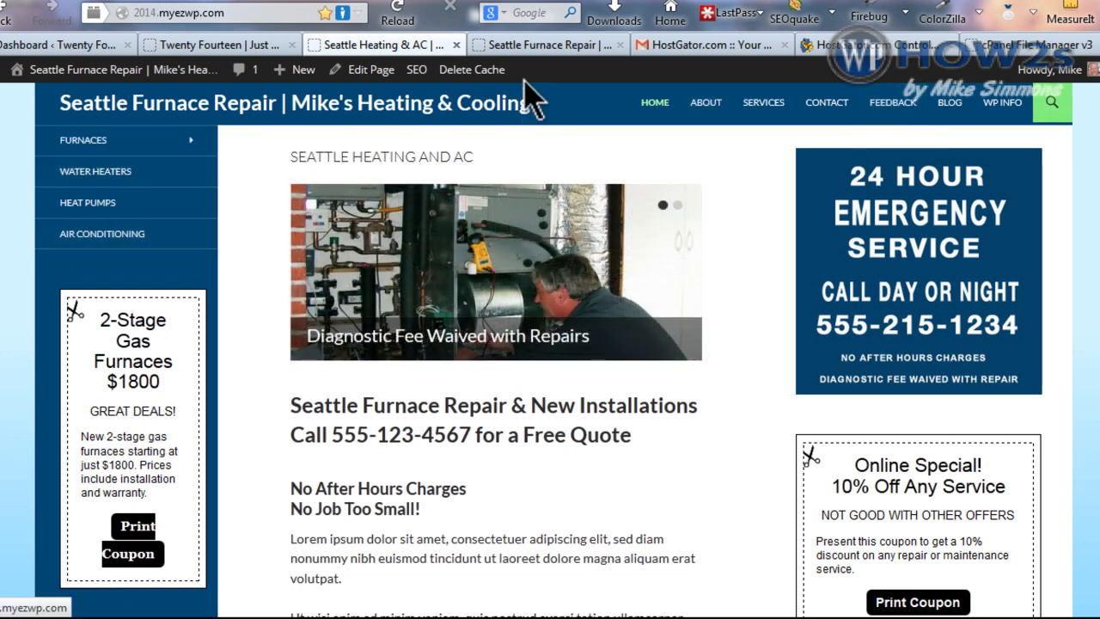
click(508, 50)
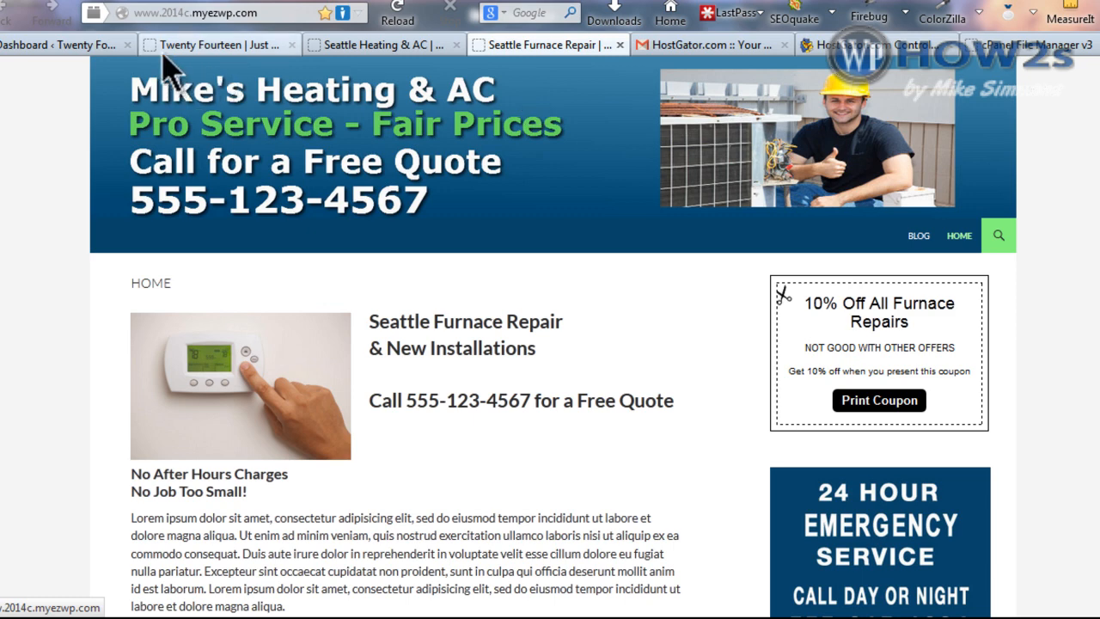
click(215, 47)
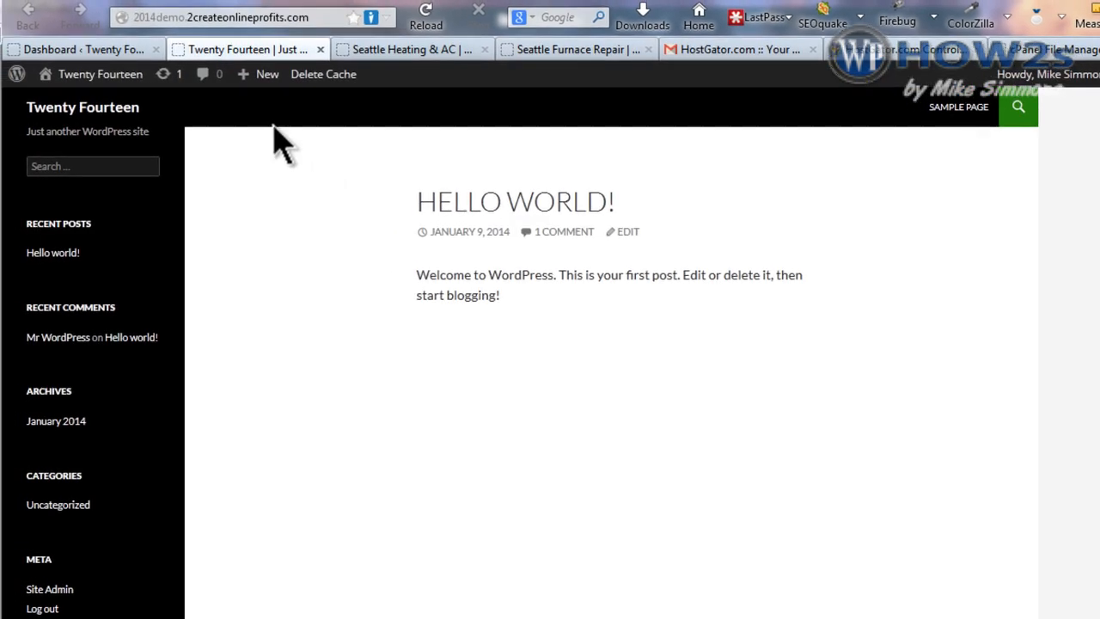
From the dashboard, open the installed themes and view the option for installing a new theme from a zip file.
click(70, 47)
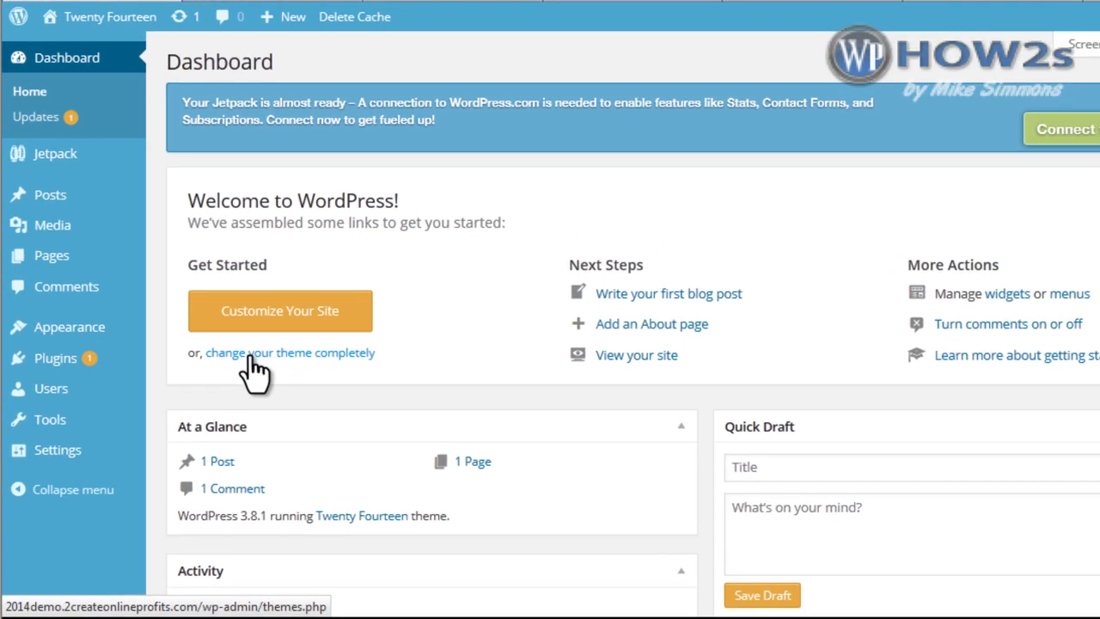
click(254, 359)
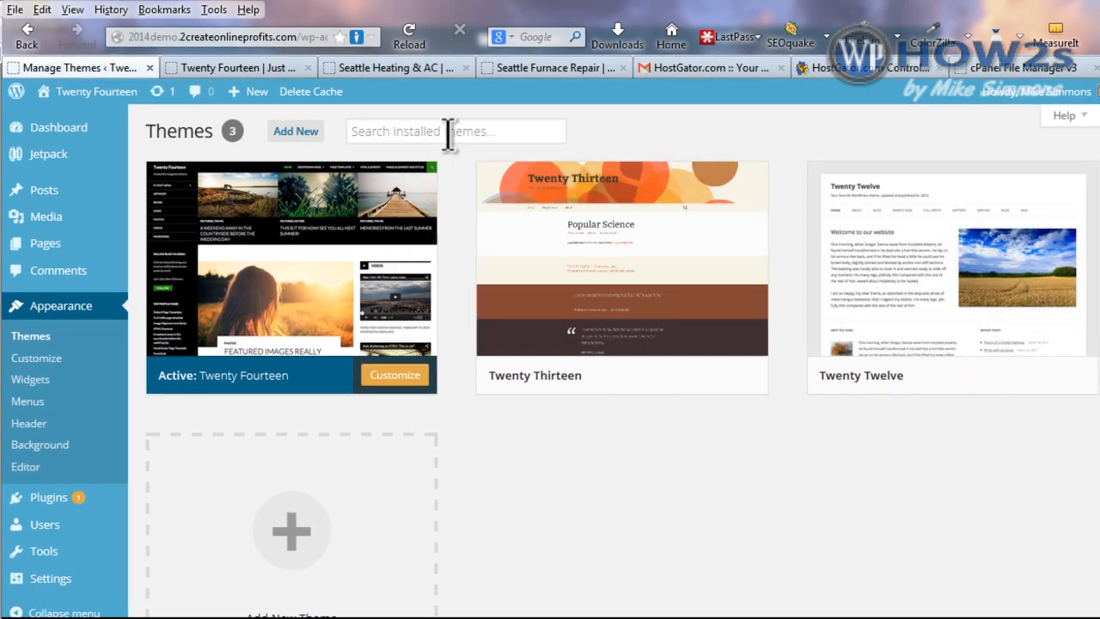
click(296, 133)
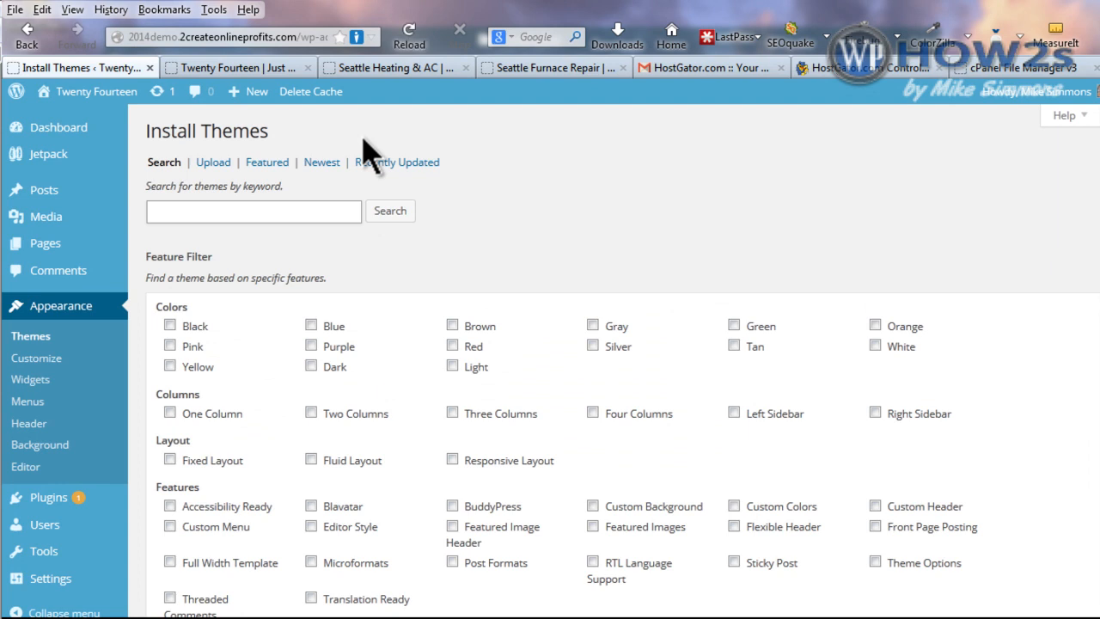
click(214, 162)
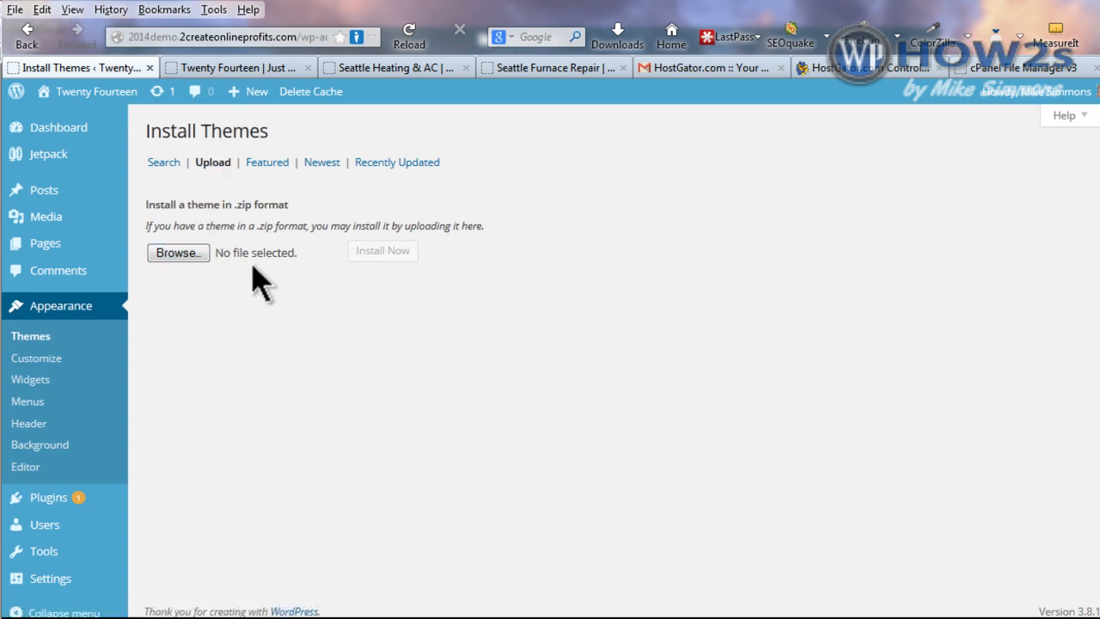
Browse the featured themes available for installation and return to the theme search with its feature filter.
click(263, 168)
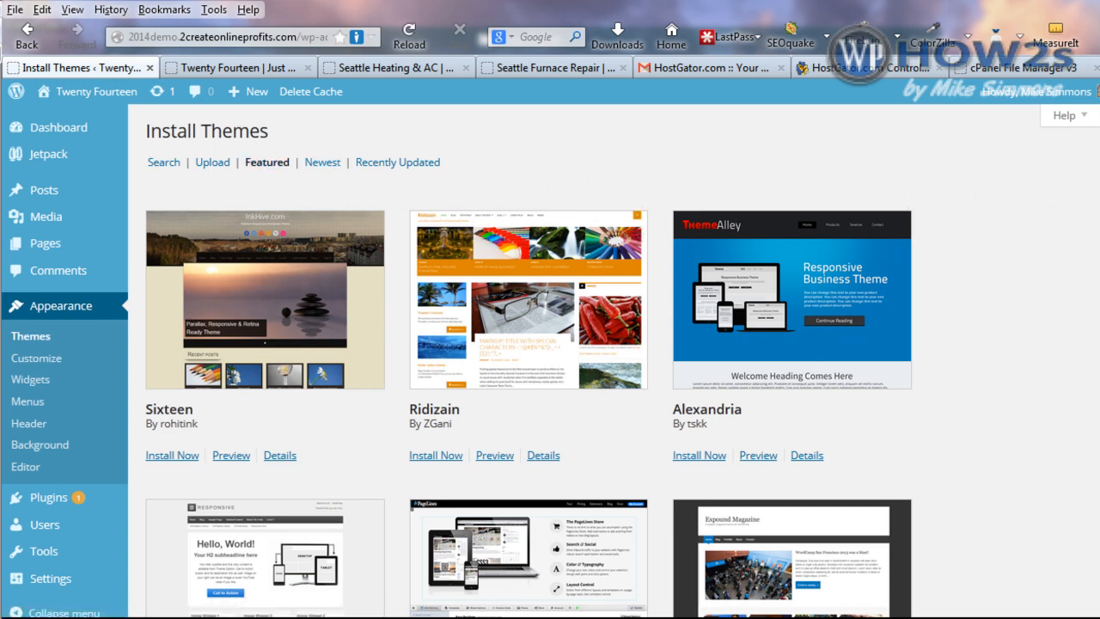
scroll(528, 361, down, 10)
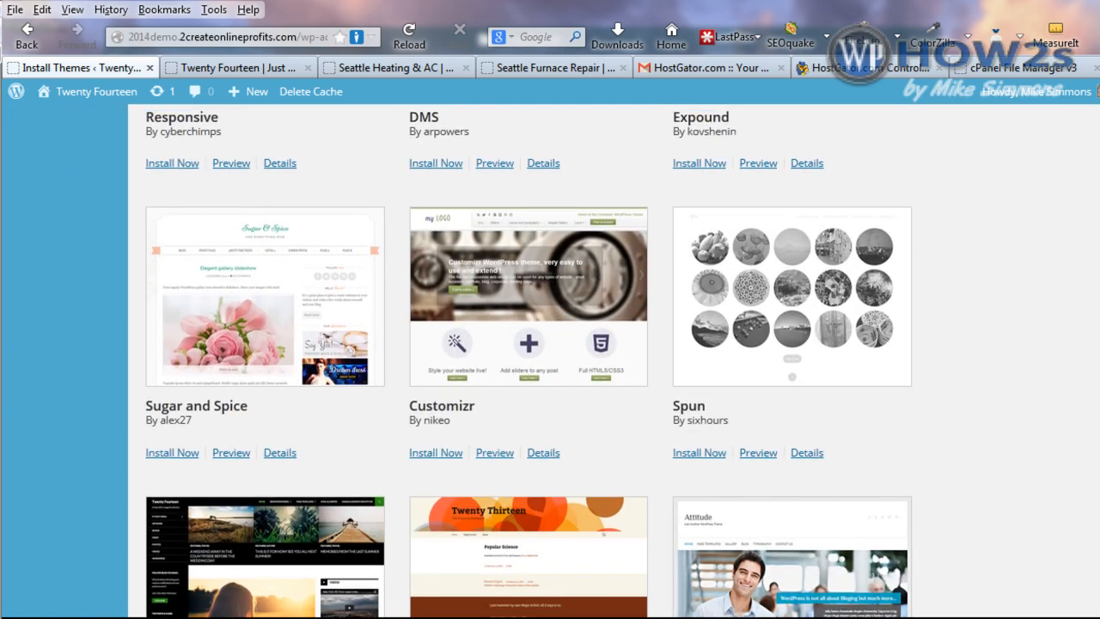
scroll(528, 361, up, 10)
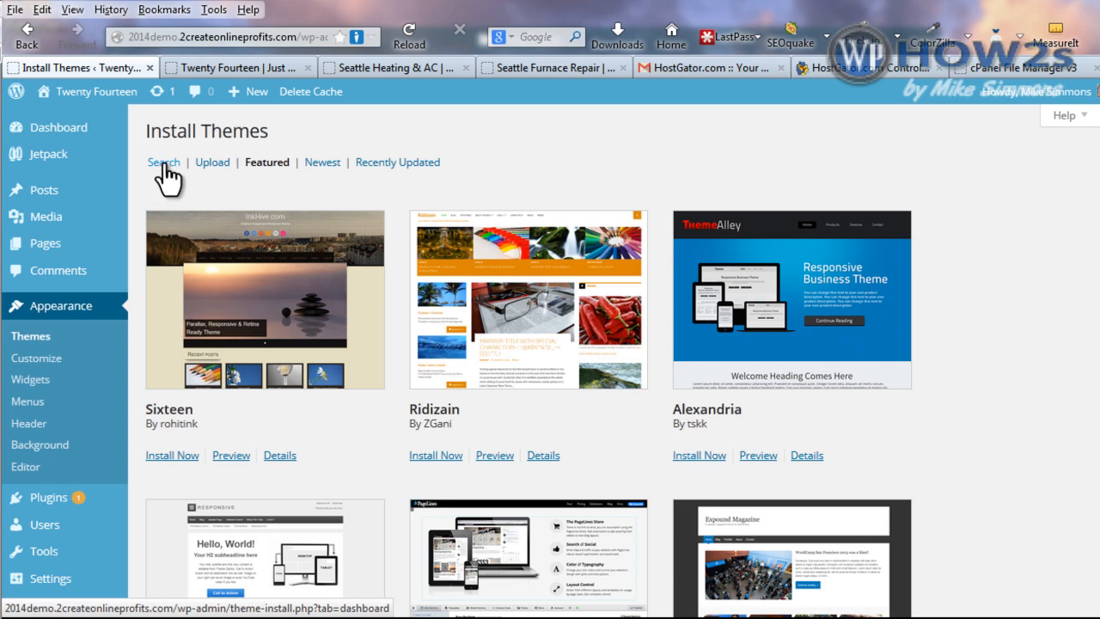
click(163, 164)
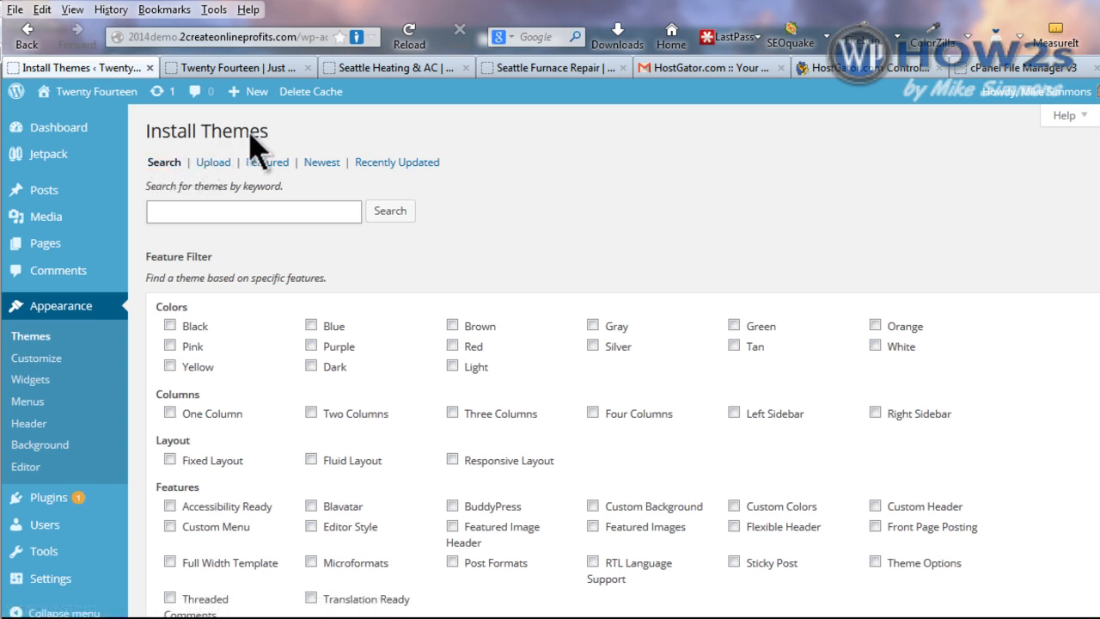
Return to the installed themes, view the customization options of the active Twenty Fourteen theme, and close the customizer.
click(29, 338)
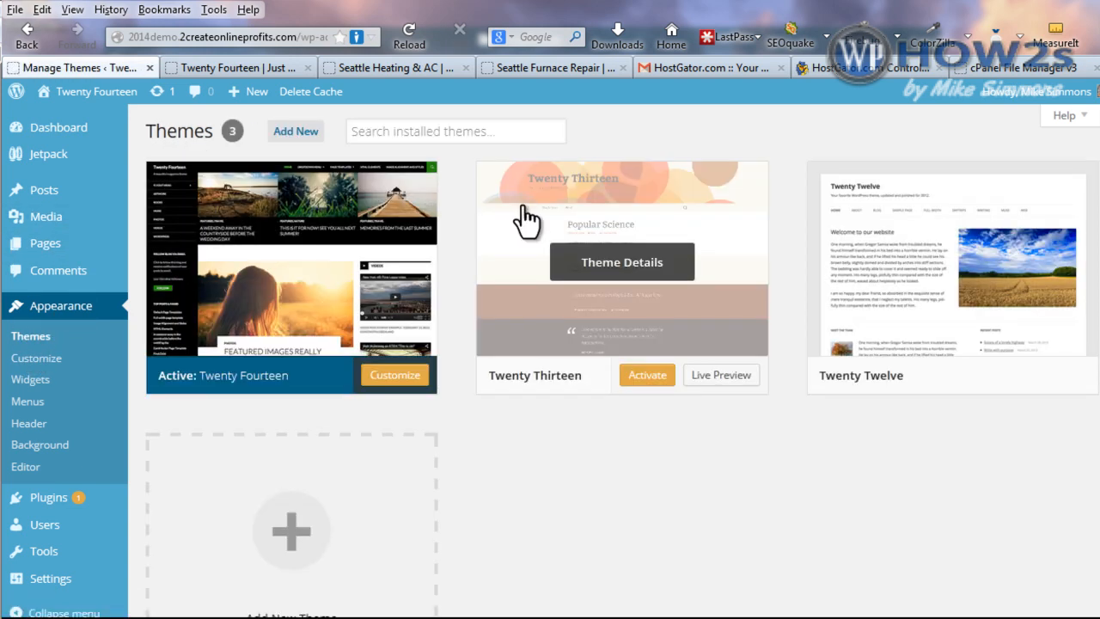
click(397, 376)
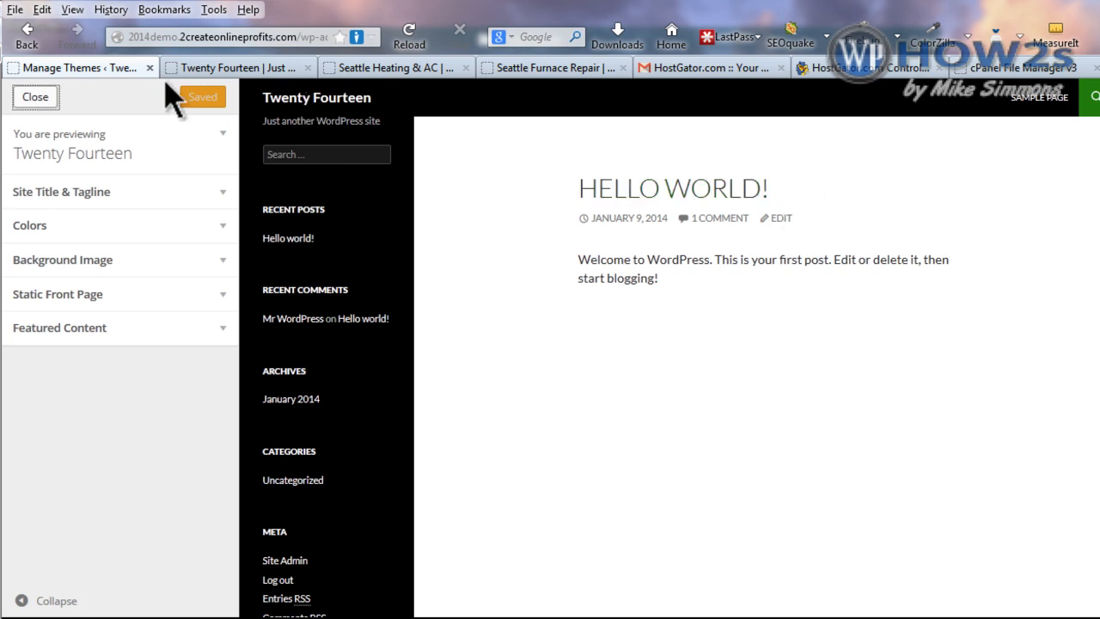
click(34, 102)
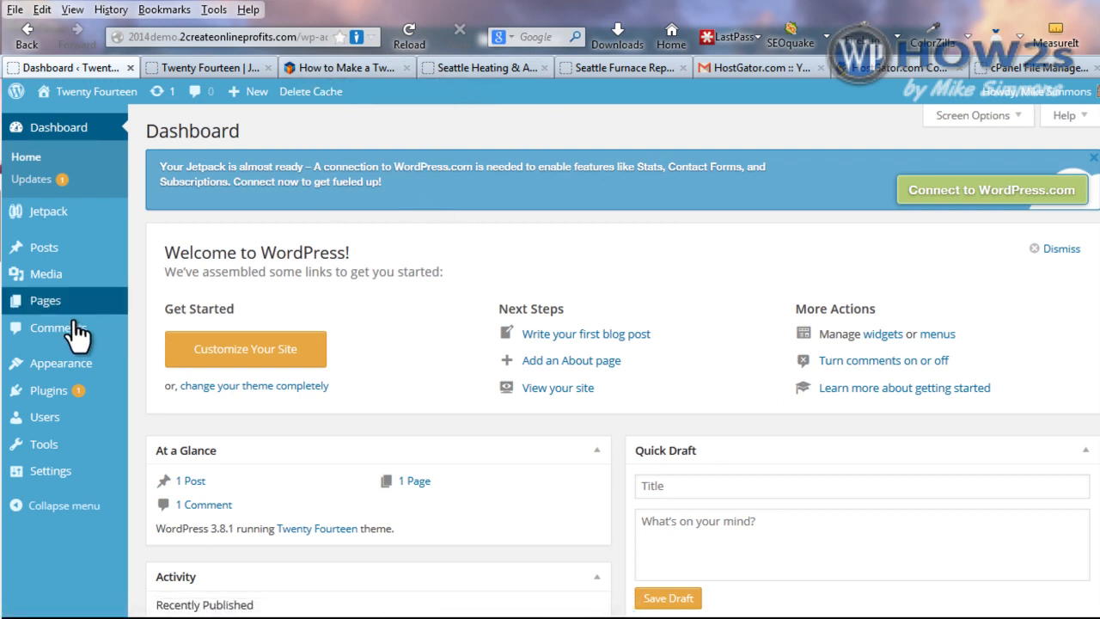
Examine the Twenty Fourteen stylesheet in the theme editor, check the Seattle Heating & AC example site, and return to the editor.
mouse_move(56, 372)
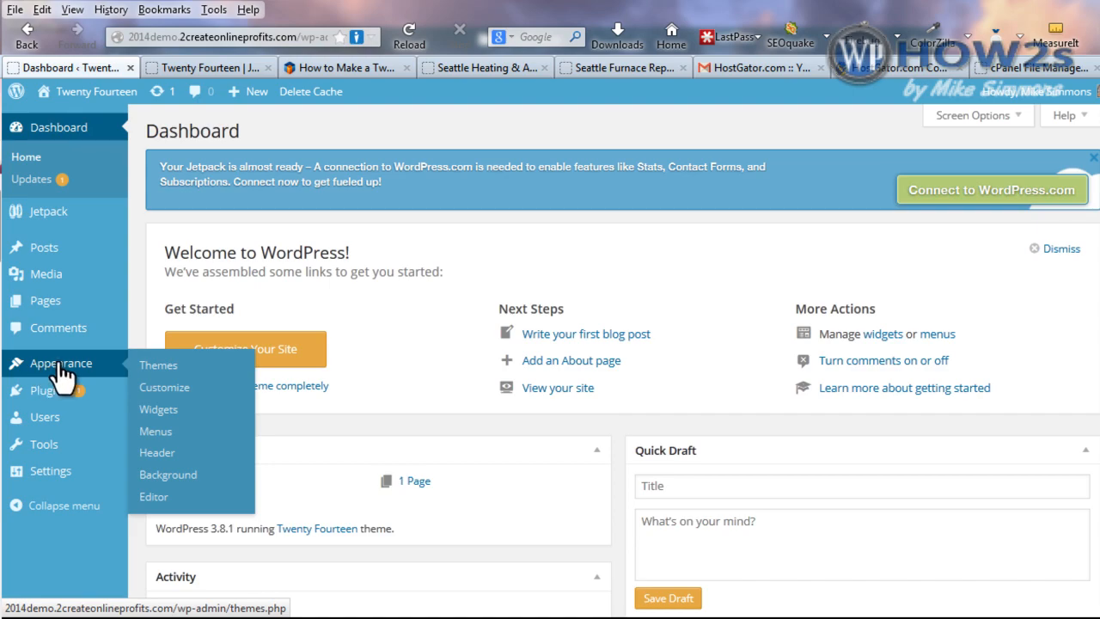
click(147, 498)
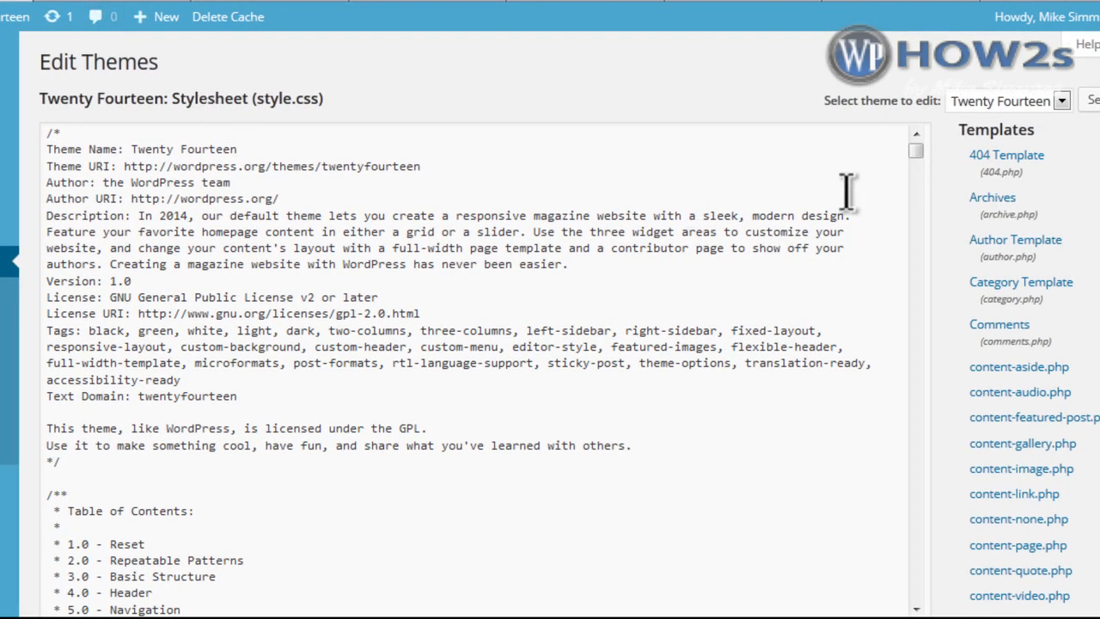
drag(922, 150, 925, 193)
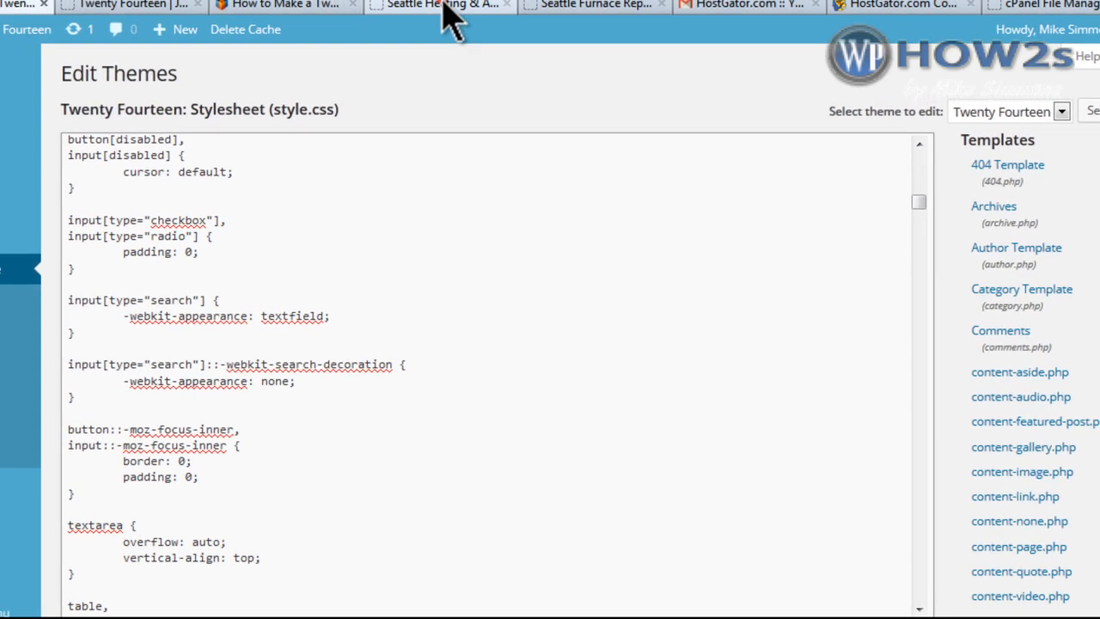
click(443, 7)
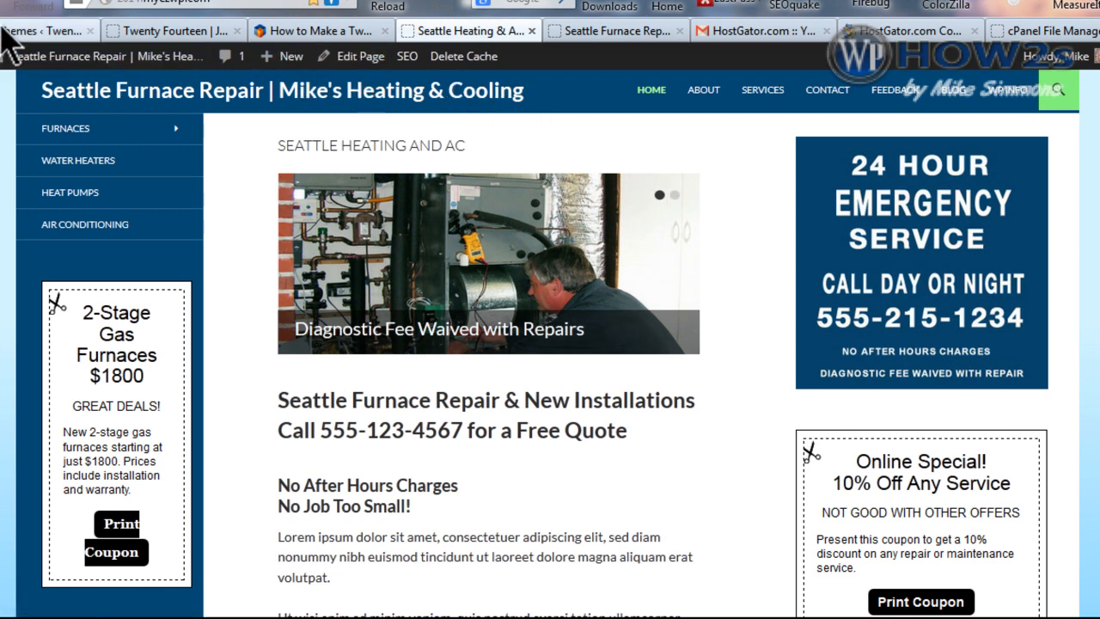
click(58, 37)
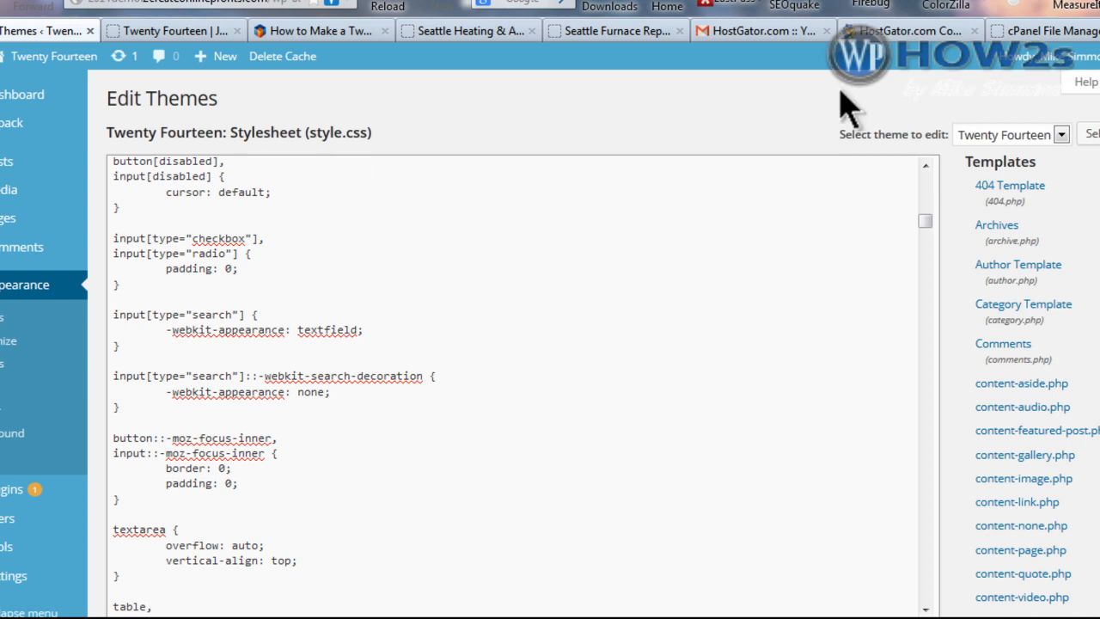
Look at the HostGator account info email, then open the File Manager at the Web Root (public_html/www) from the hosting control panel.
click(757, 34)
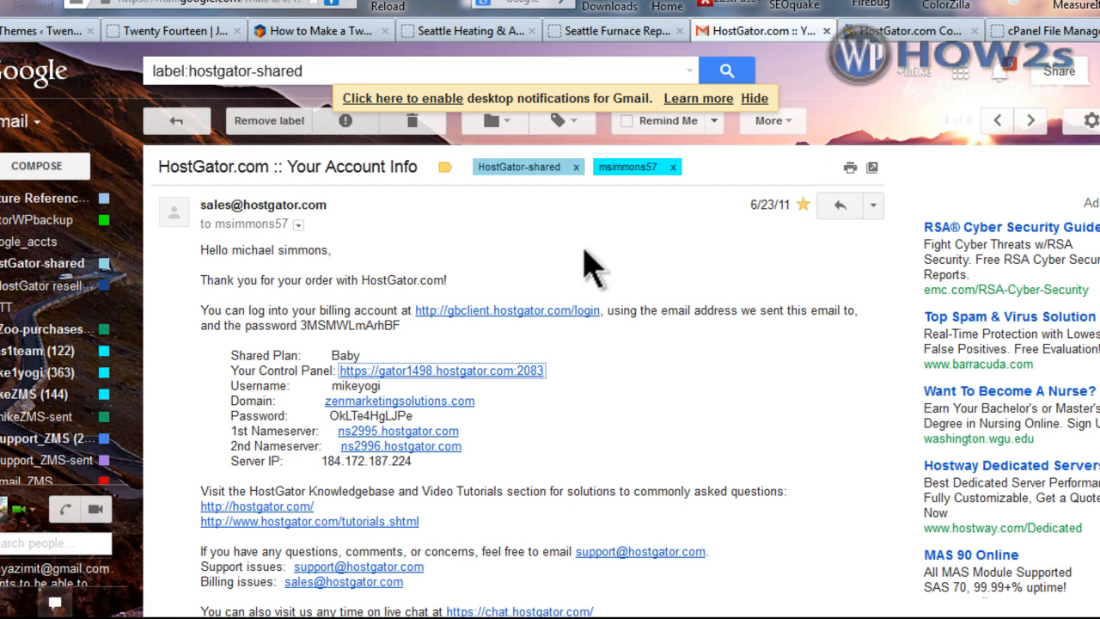
click(899, 31)
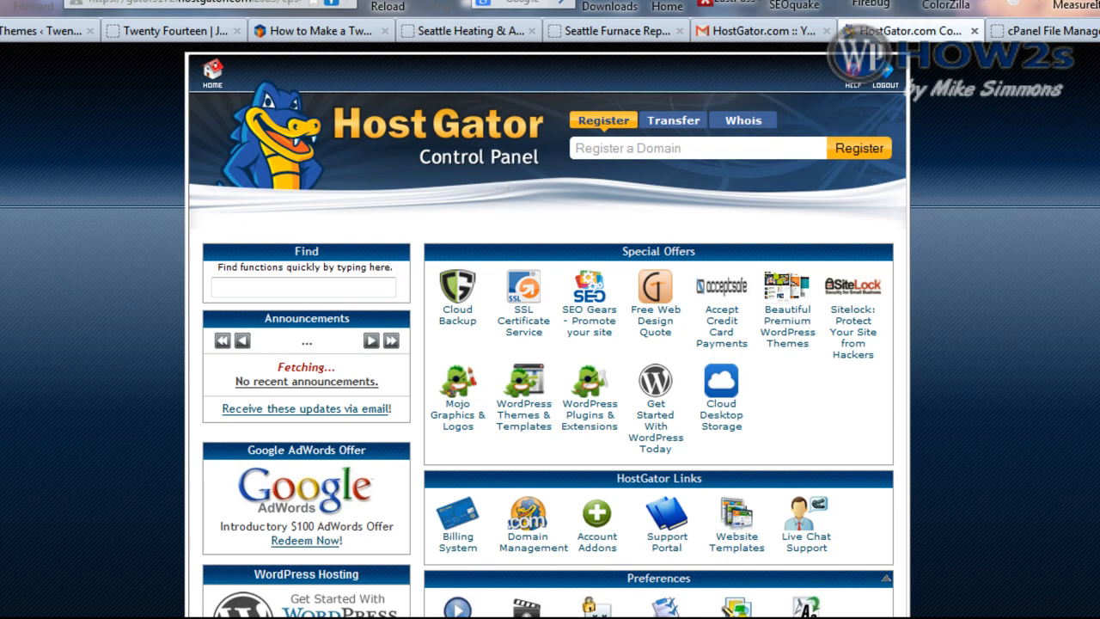
scroll(550, 343, down, 7)
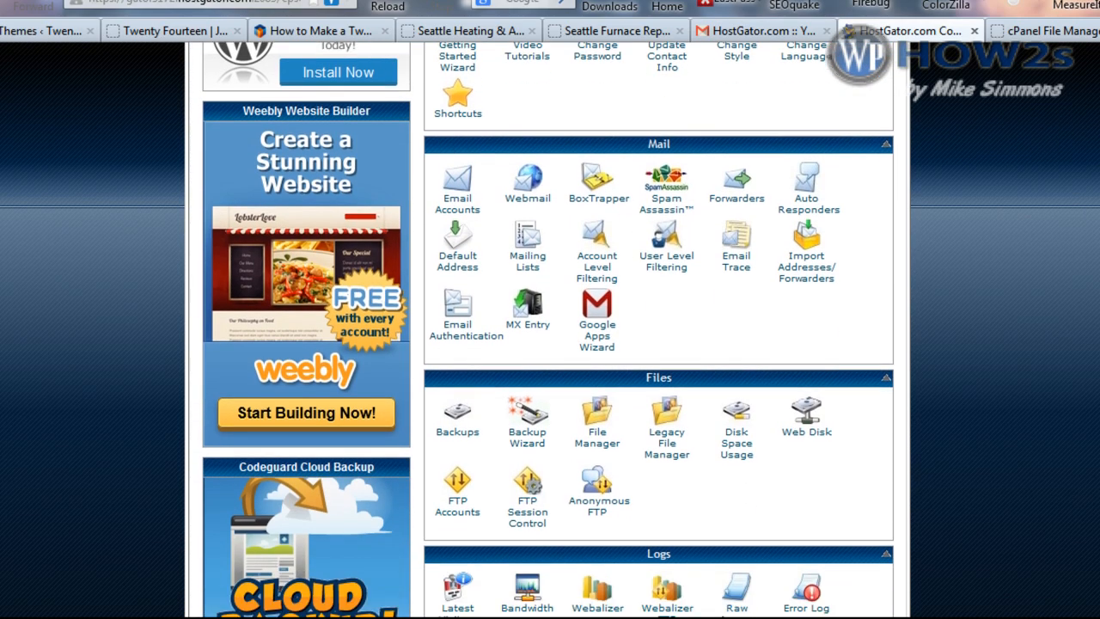
scroll(658, 386, down, 3)
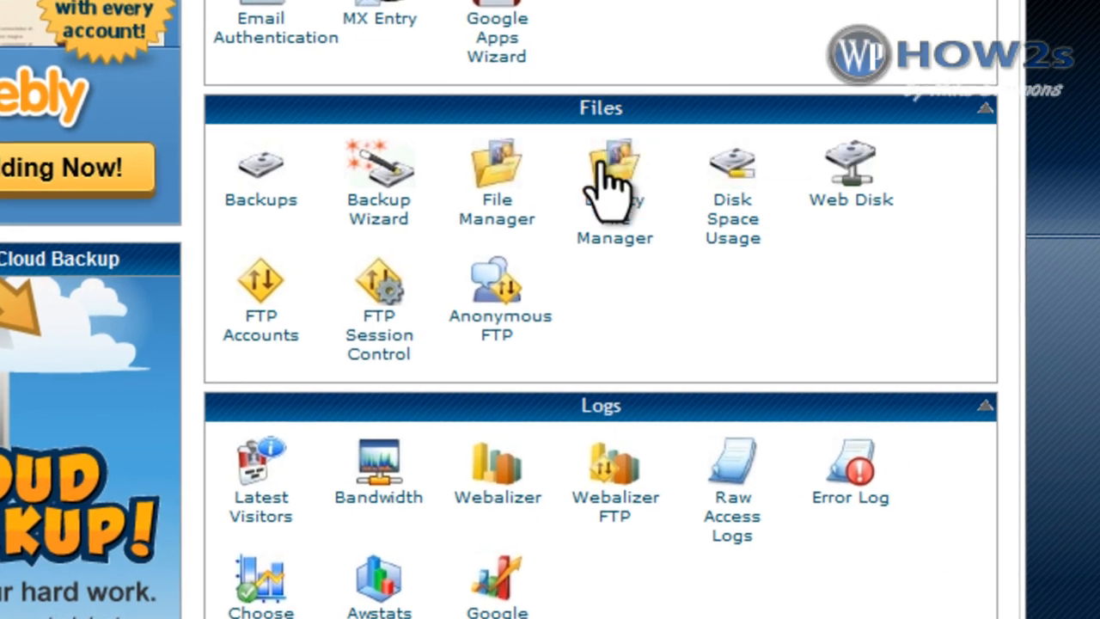
click(482, 213)
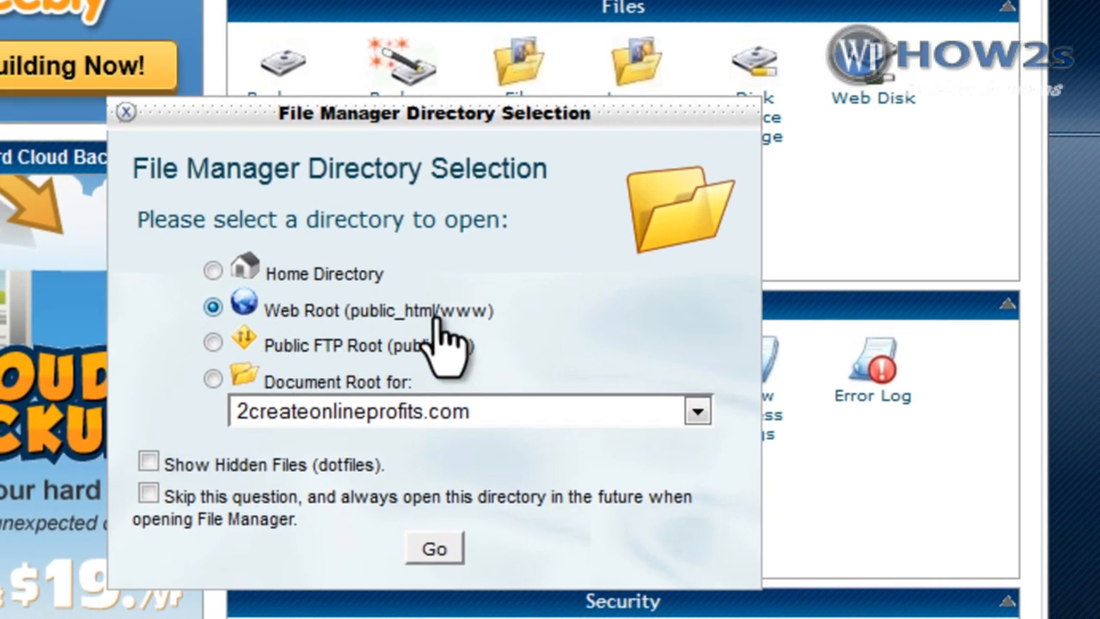
click(435, 548)
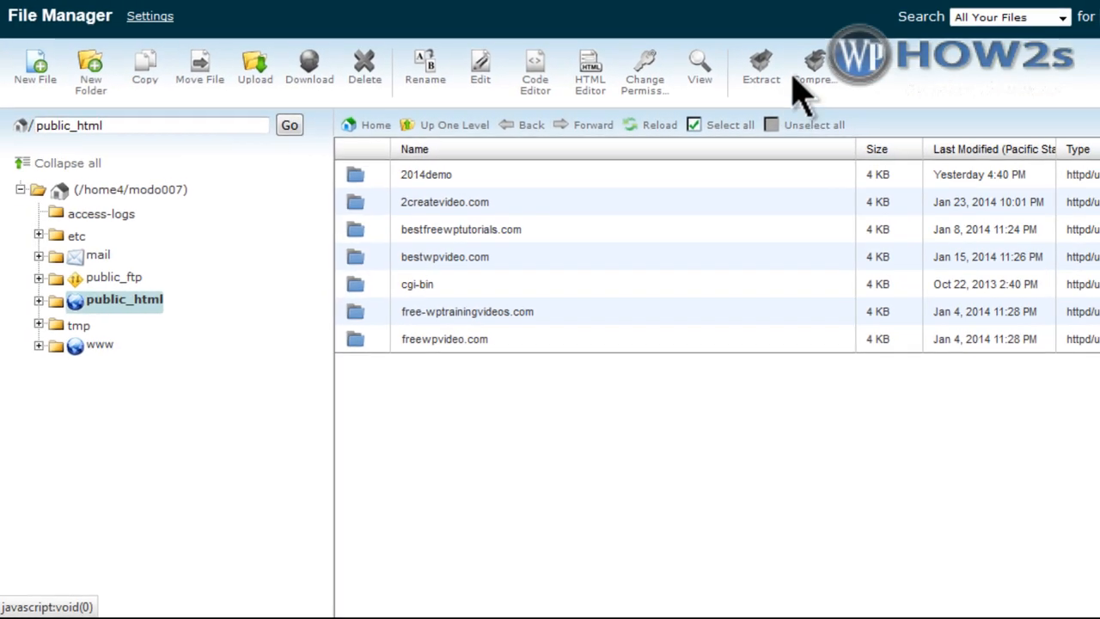
Browse into the themes folder of the demo site at public_html/2014demo/wp-content/themes.
double_click(475, 177)
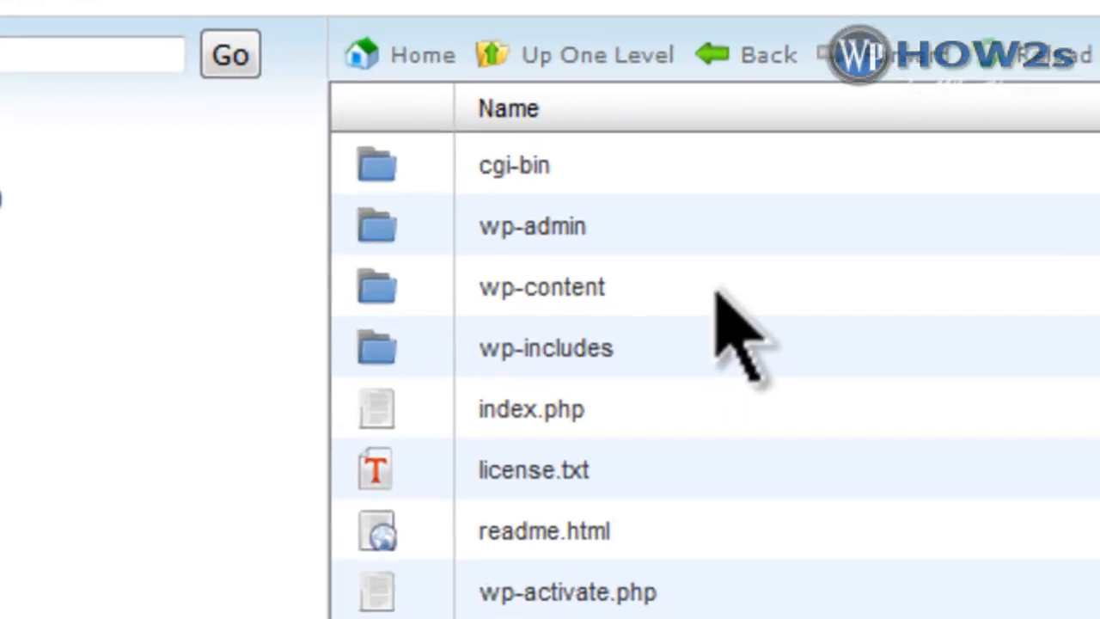
click(507, 229)
double_click(746, 295)
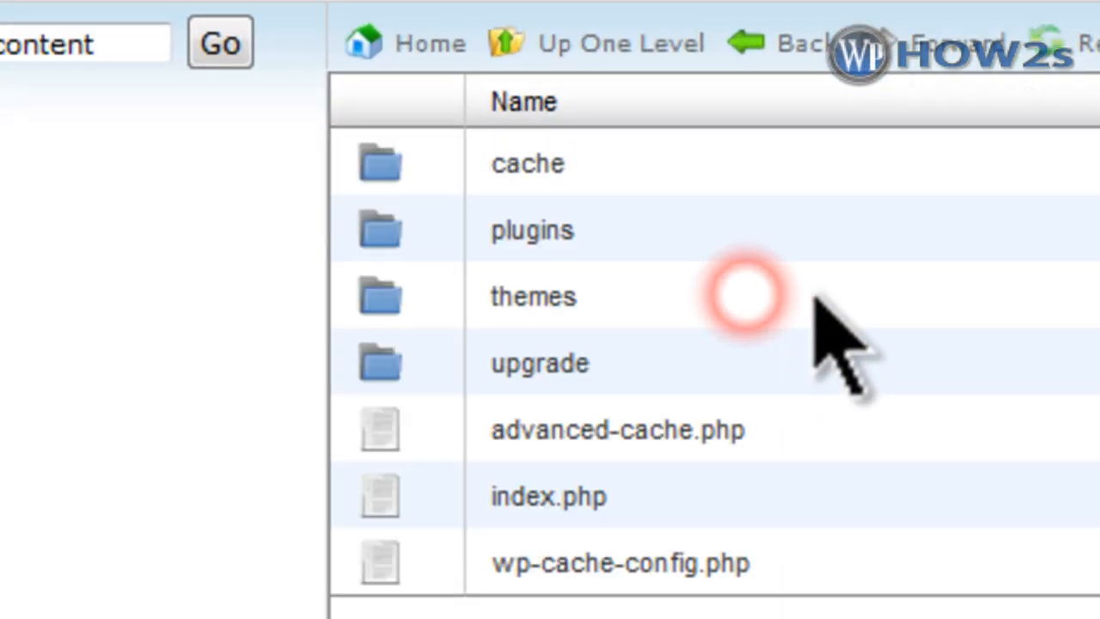
double_click(672, 294)
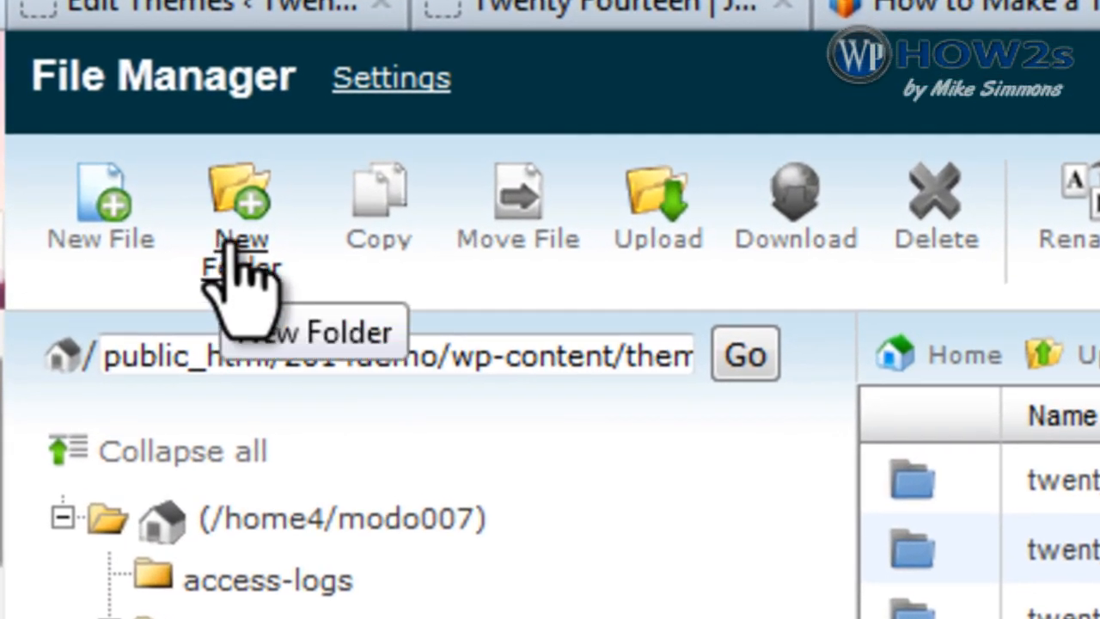
Create a new folder named twentyfourteen-child inside the themes directory.
click(230, 258)
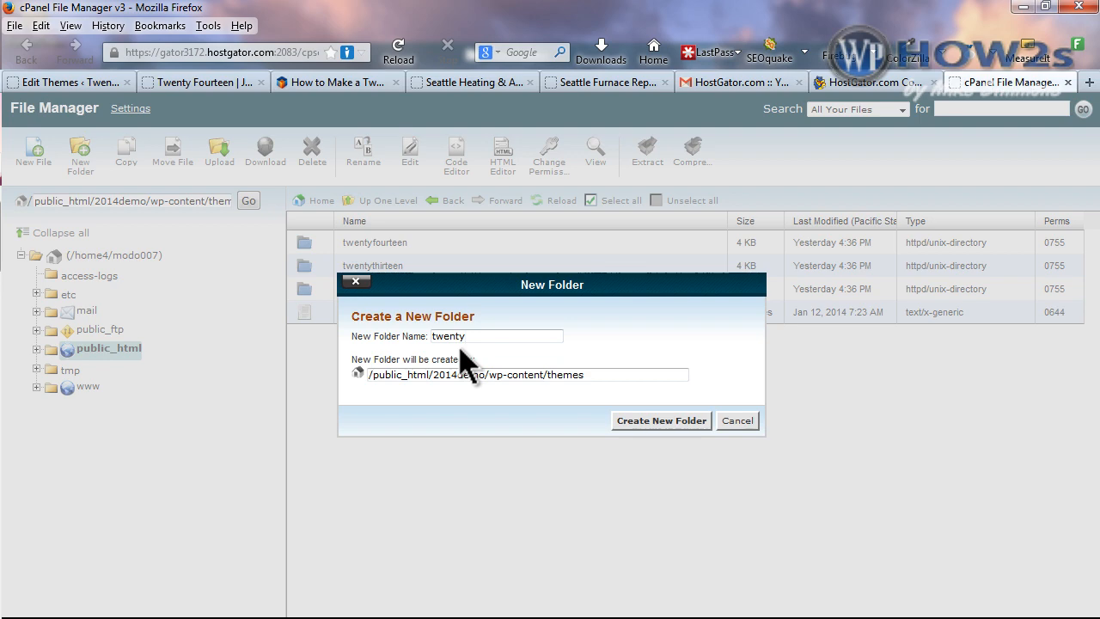
text(twentyfourteen-child)
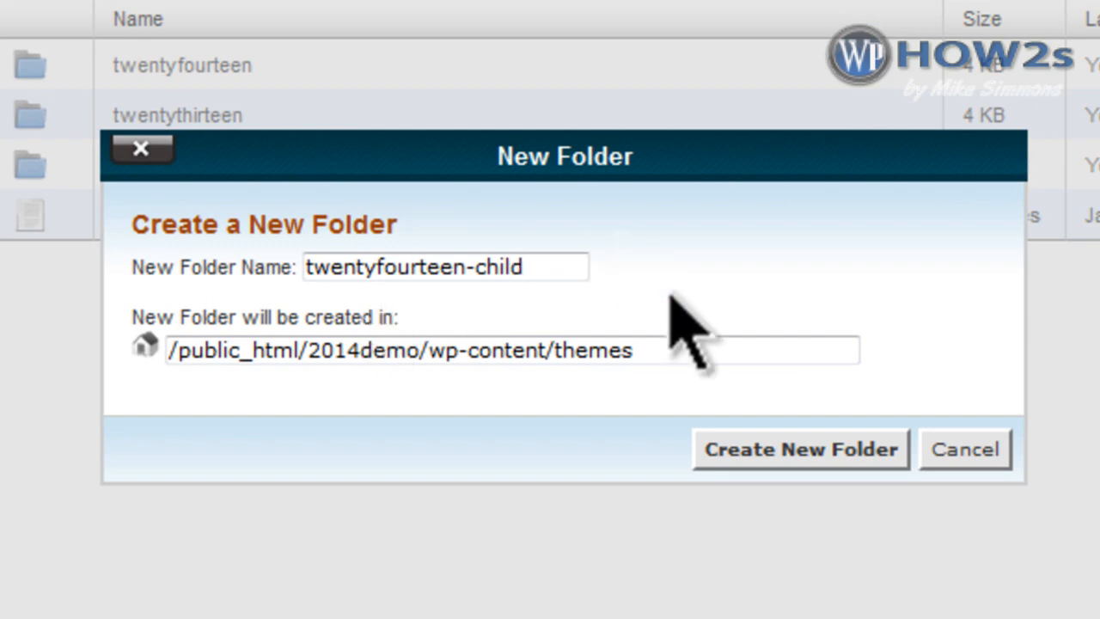
click(798, 451)
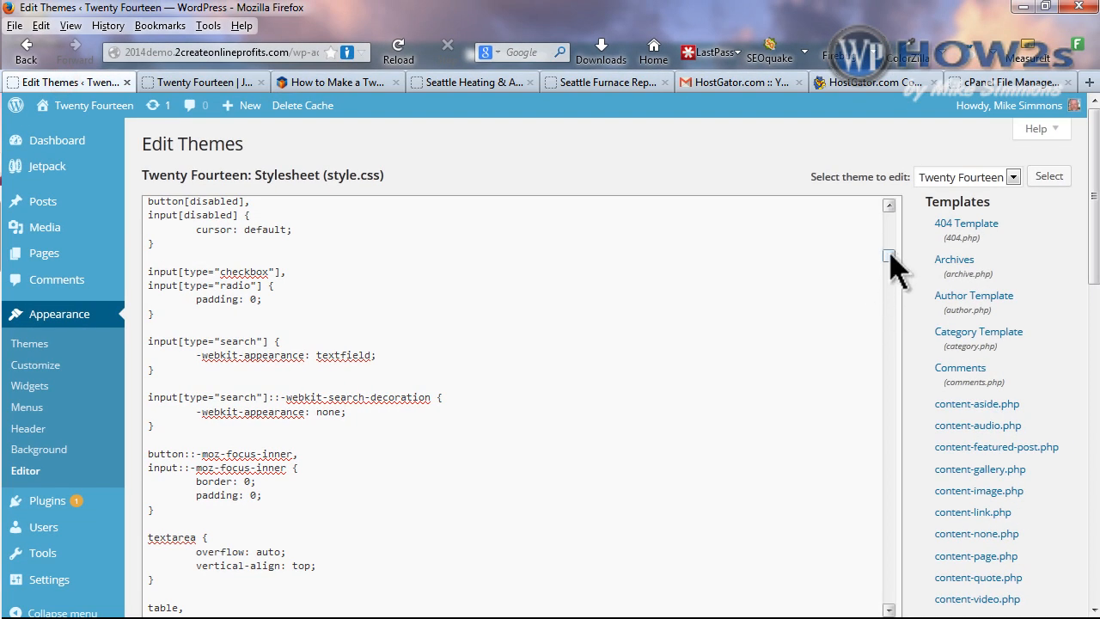
Check the Text Domain name in the header of the Twenty Fourteen stylesheet, and open the twentyfourteen-child folder in the File Manager.
drag(889, 254, 885, 207)
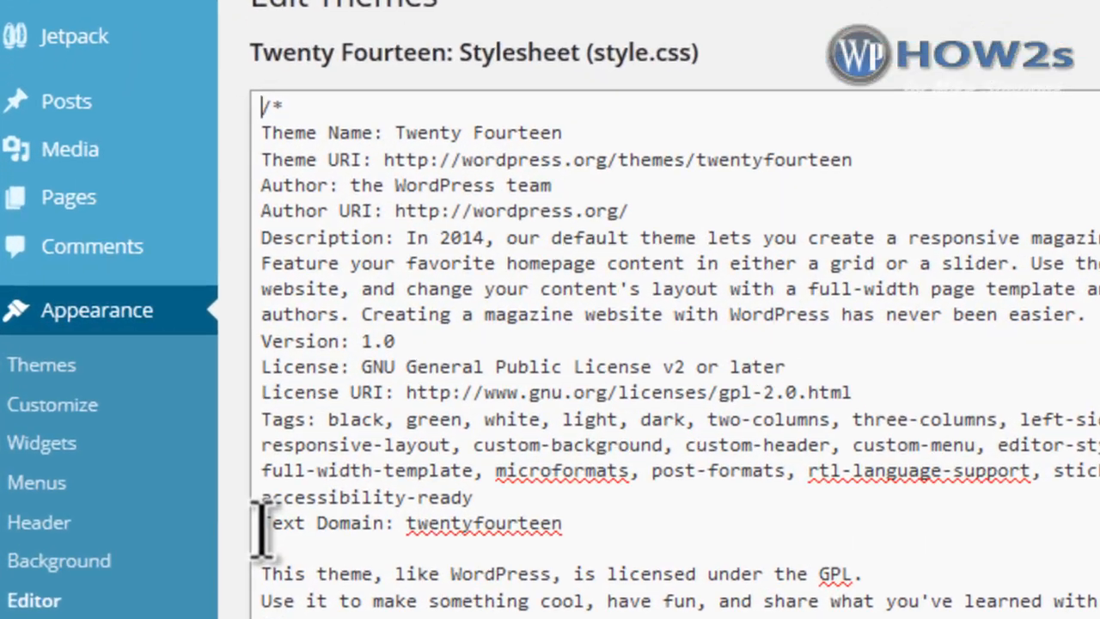
drag(150, 429, 344, 434)
click(651, 457)
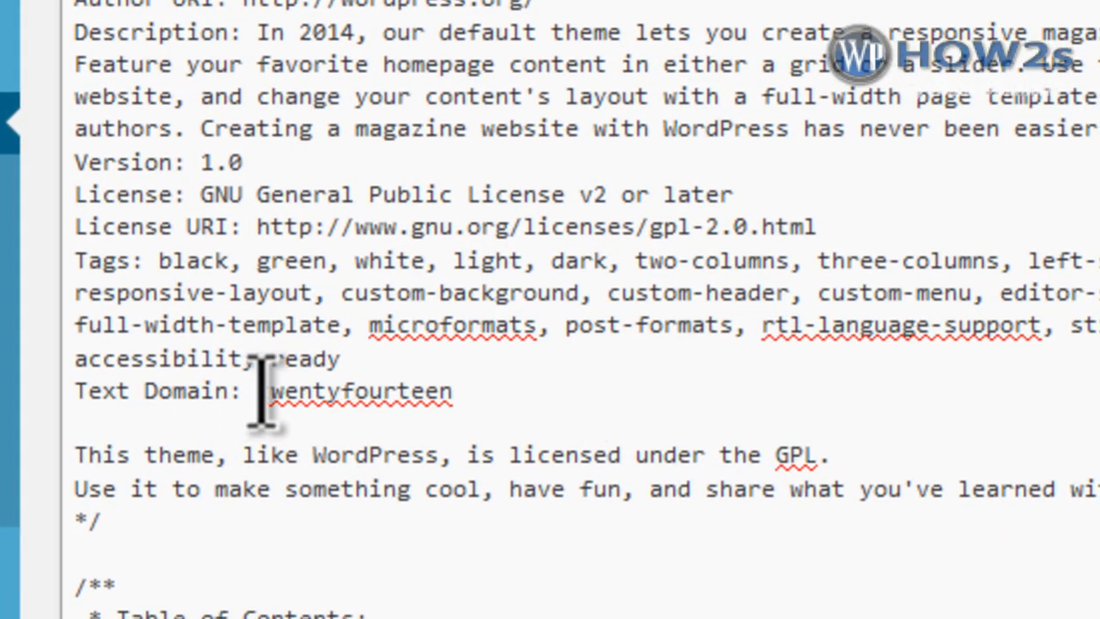
click(336, 455)
drag(259, 391, 491, 388)
click(508, 388)
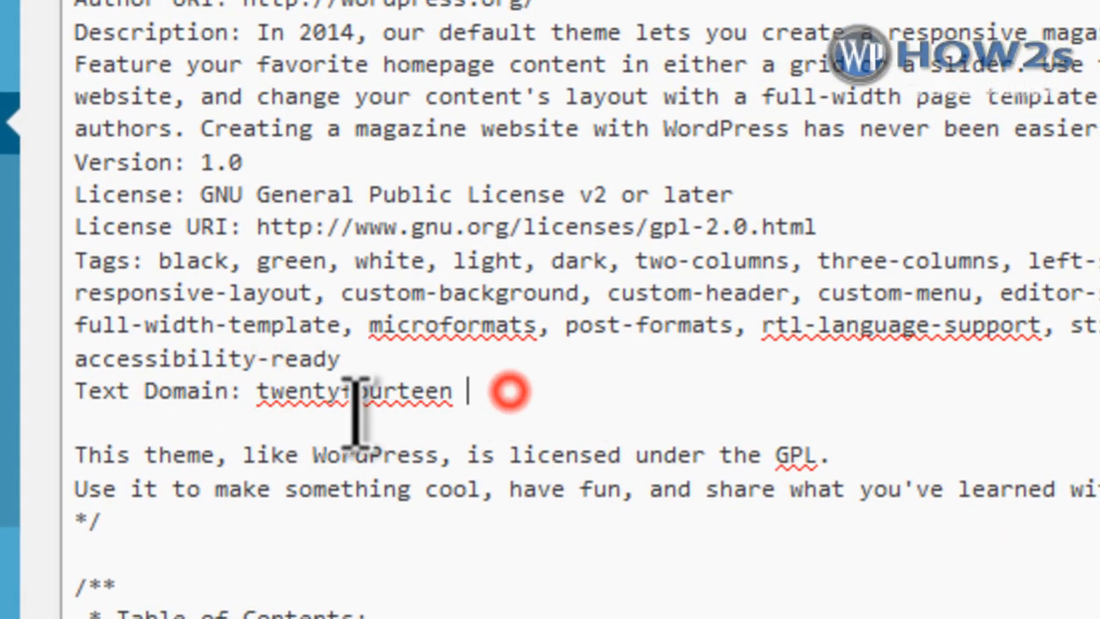
drag(263, 392, 460, 392)
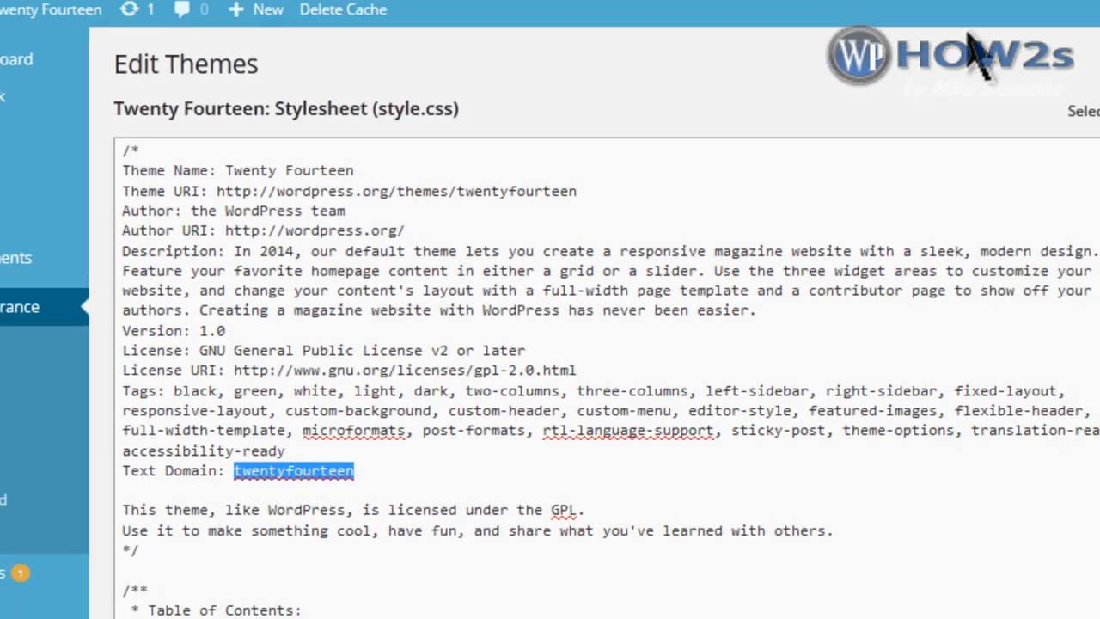
click(976, 83)
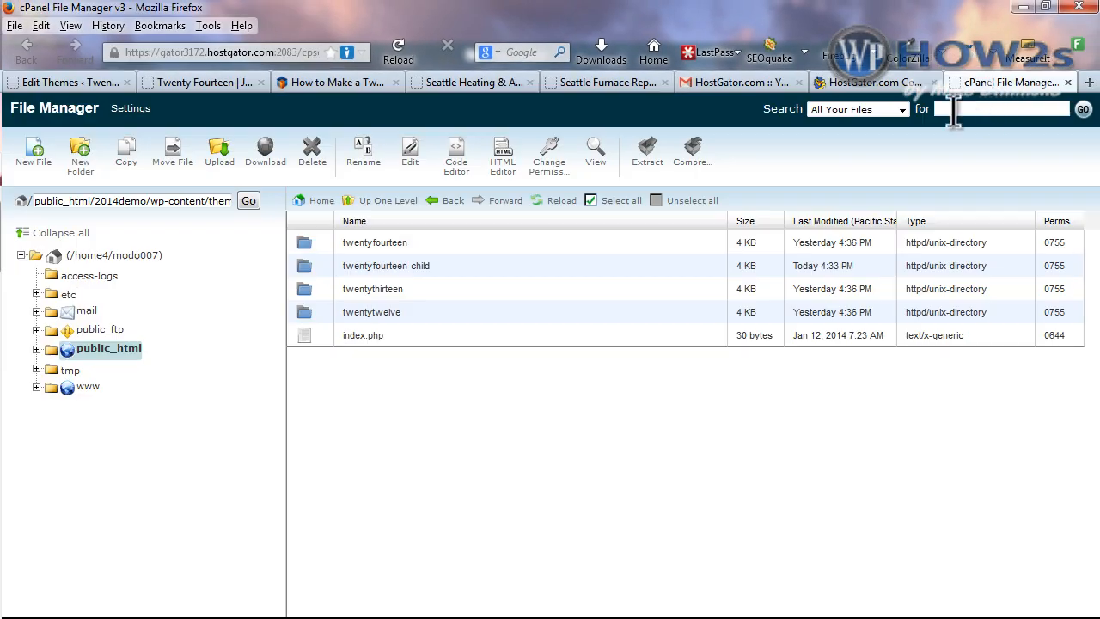
double_click(447, 265)
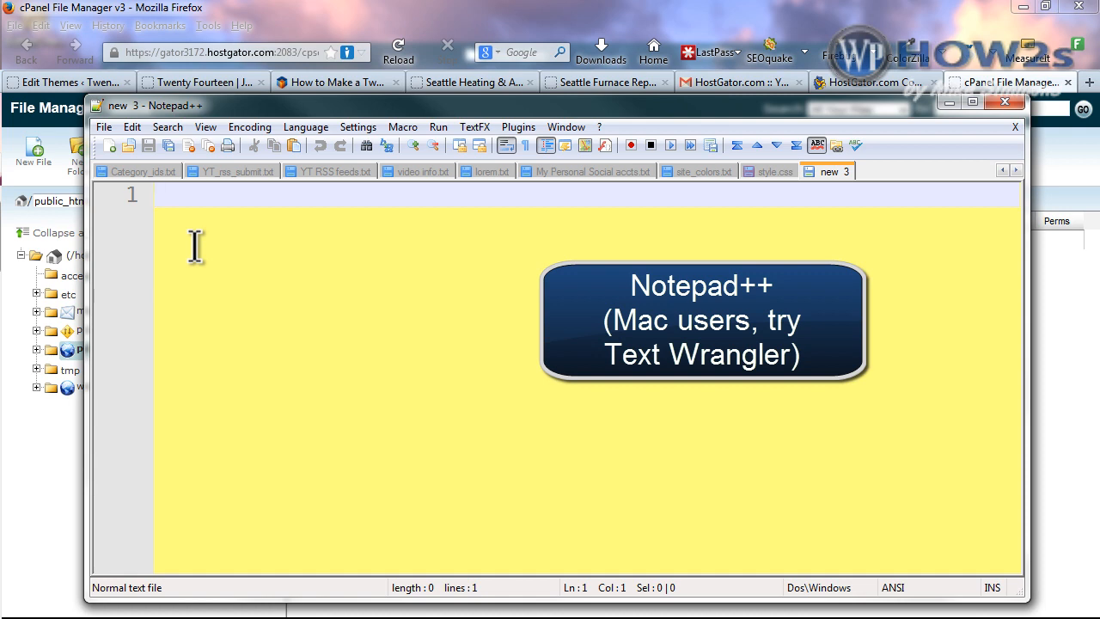
Copy the complete child theme stylesheet code from the Twenty Fourteen Child Theme tutorial page and paste it into the blank Notepad++ document.
click(334, 80)
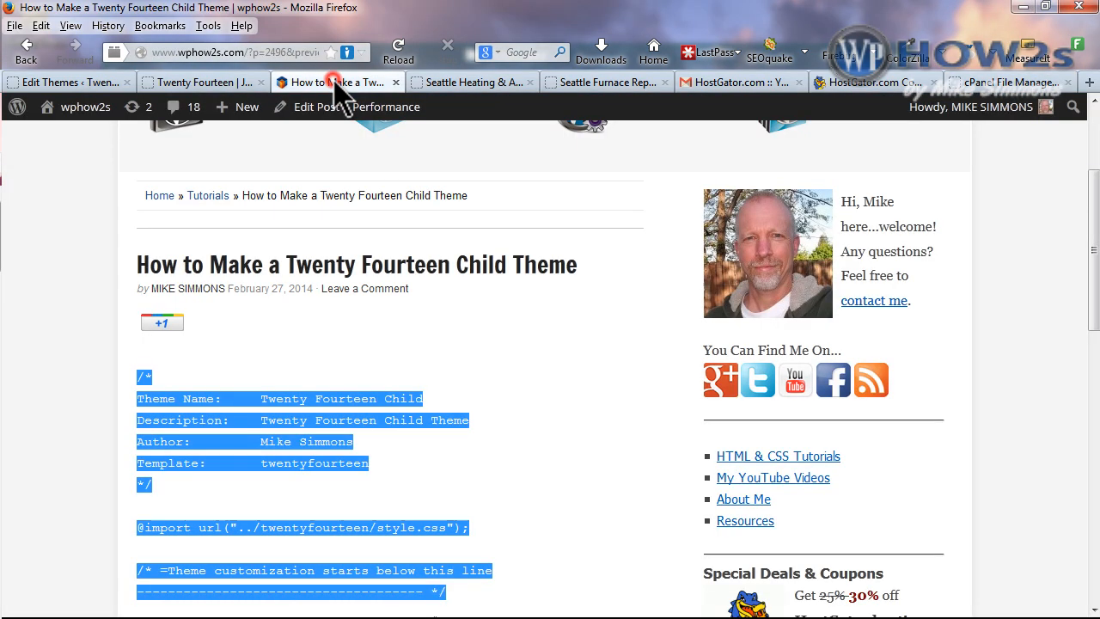
click(268, 419)
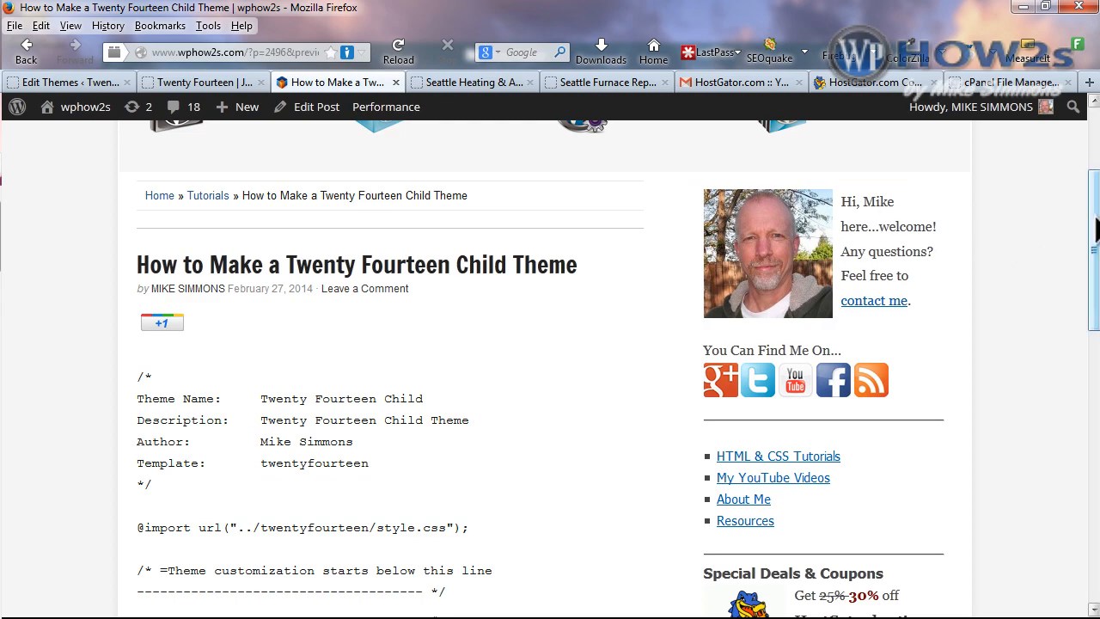
scroll(568, 176, down, 2)
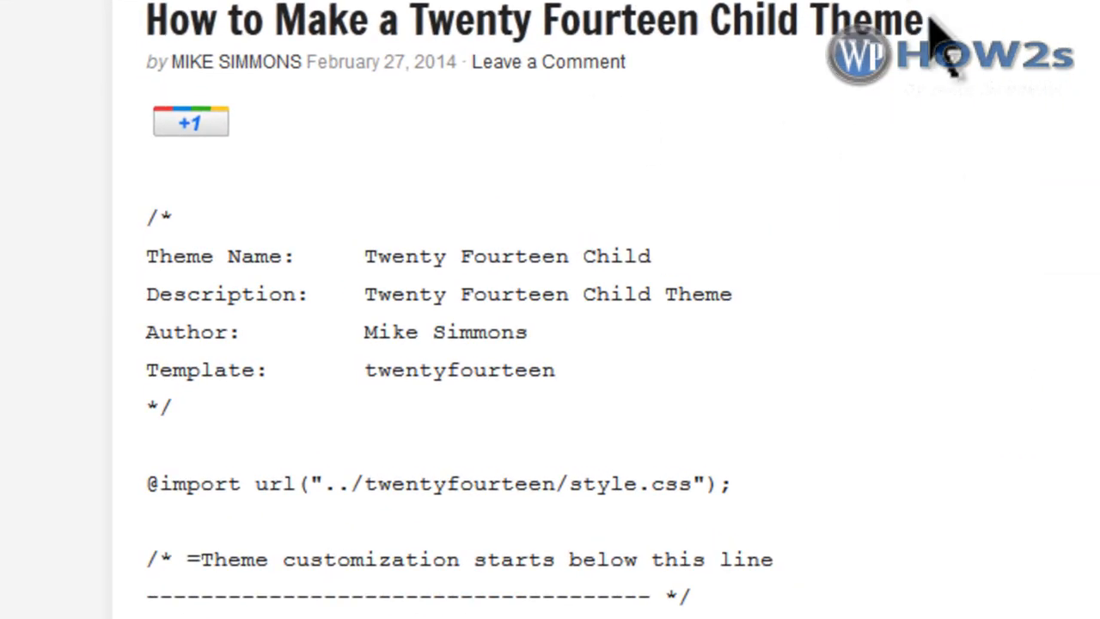
mouse_move(148, 215)
mouse_down()
mouse_move(506, 262)
mouse_move(909, 523)
mouse_move(896, 601)
mouse_up()
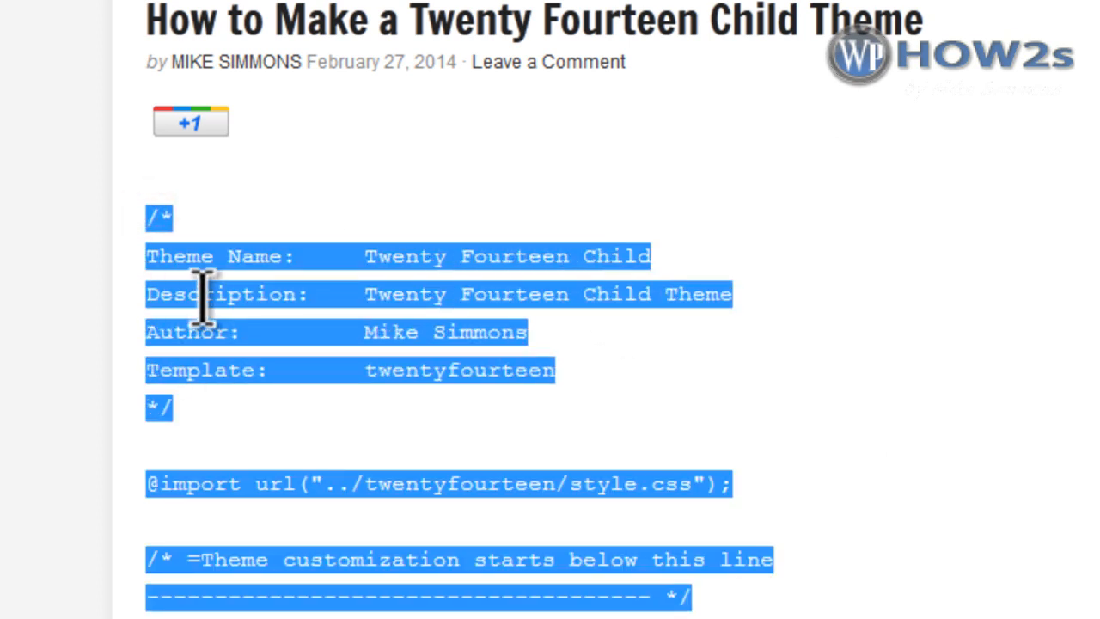
click(103, 295)
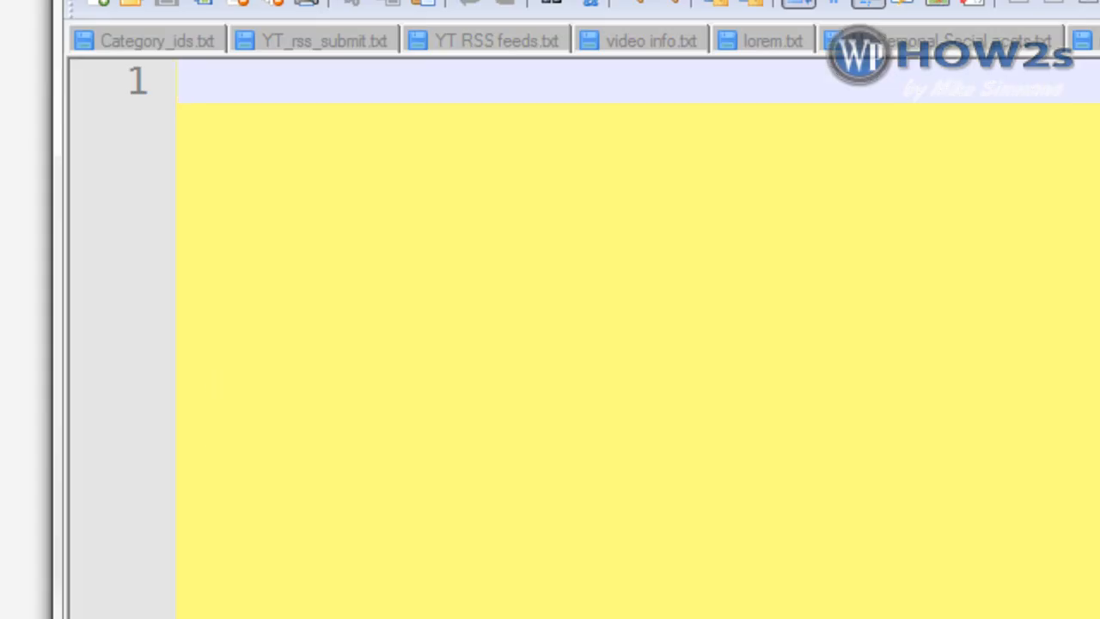
right_click(383, 155)
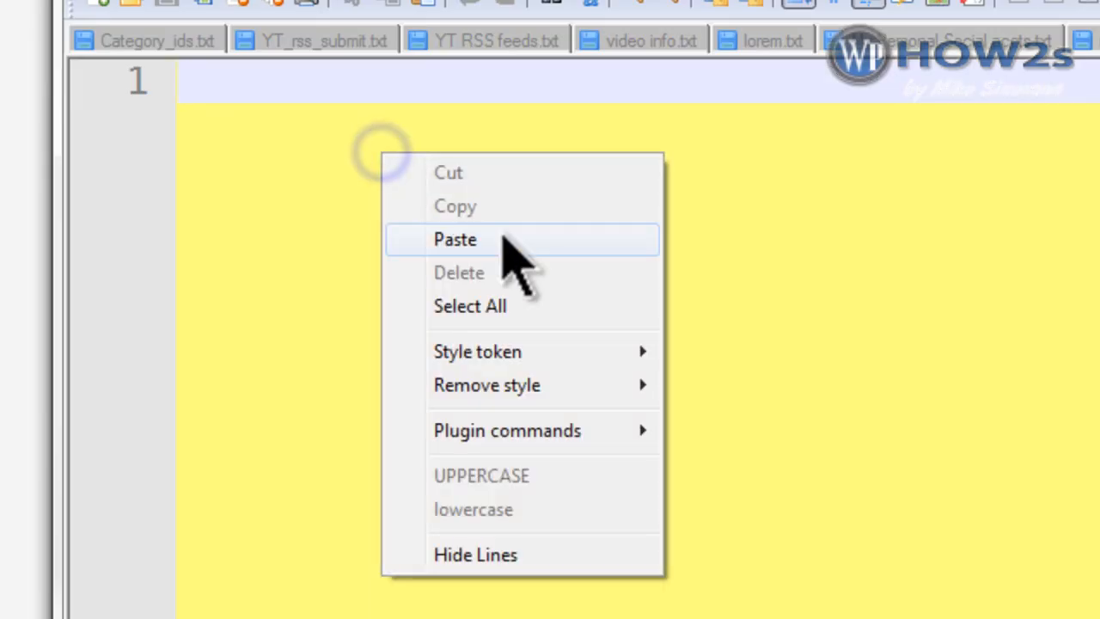
click(469, 239)
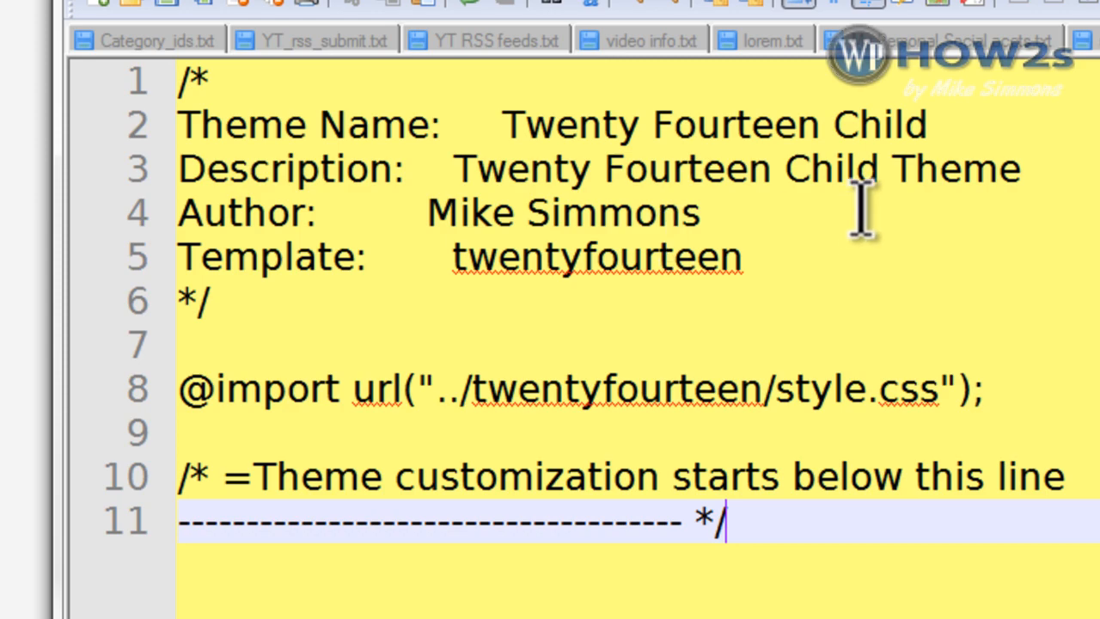
Save the document as style.css in the NEW folder with the Cascade Style Sheets file type, replacing the existing file.
click(170, 9)
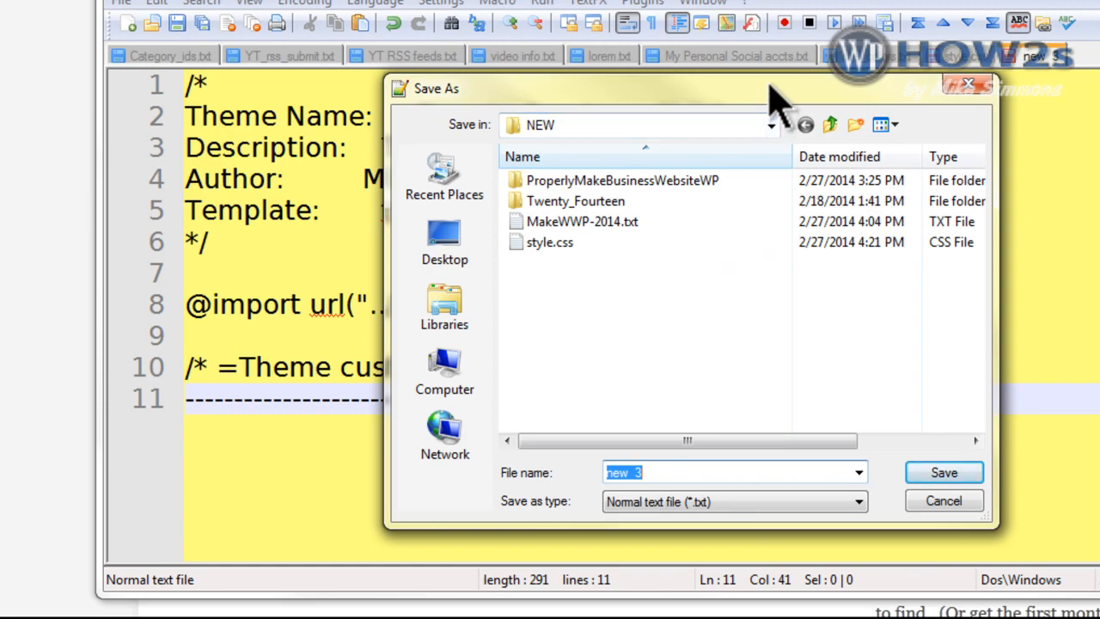
drag(767, 86, 790, 6)
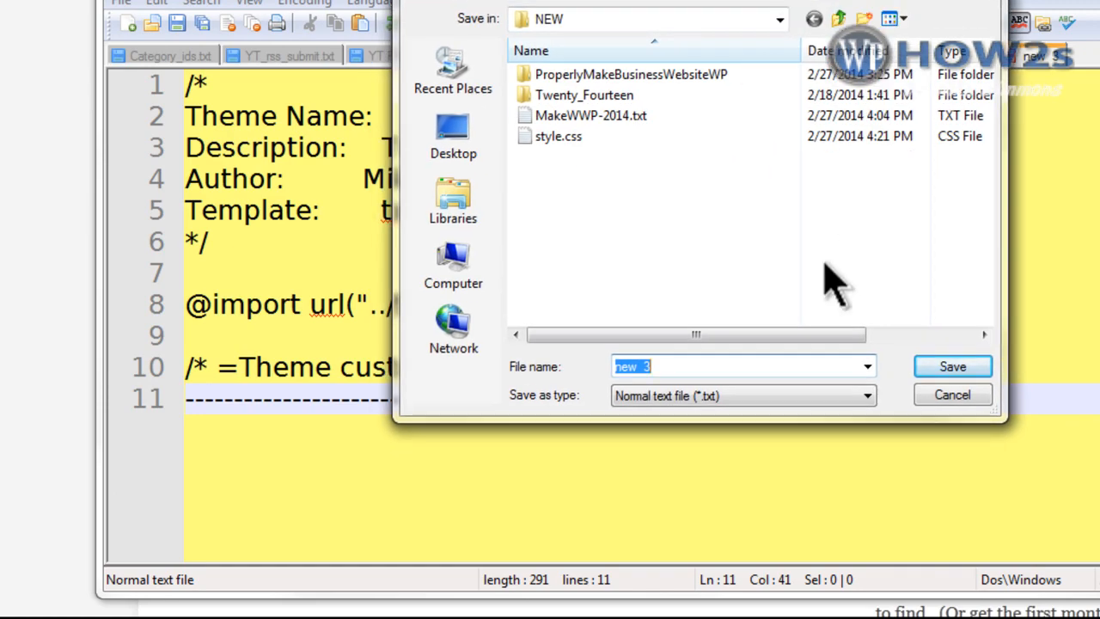
click(869, 397)
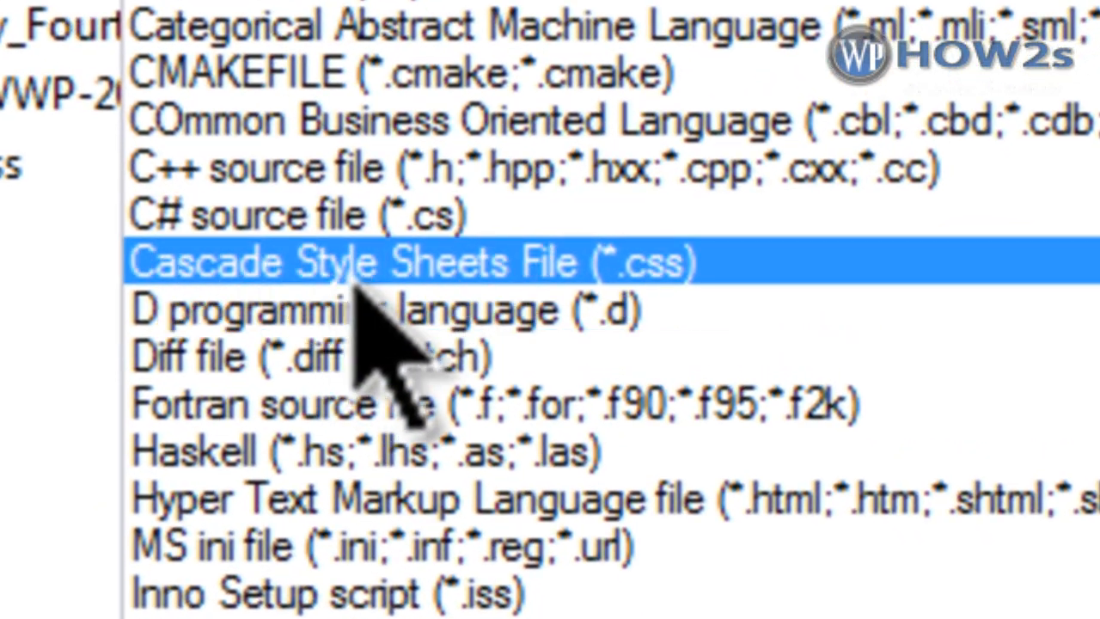
click(521, 266)
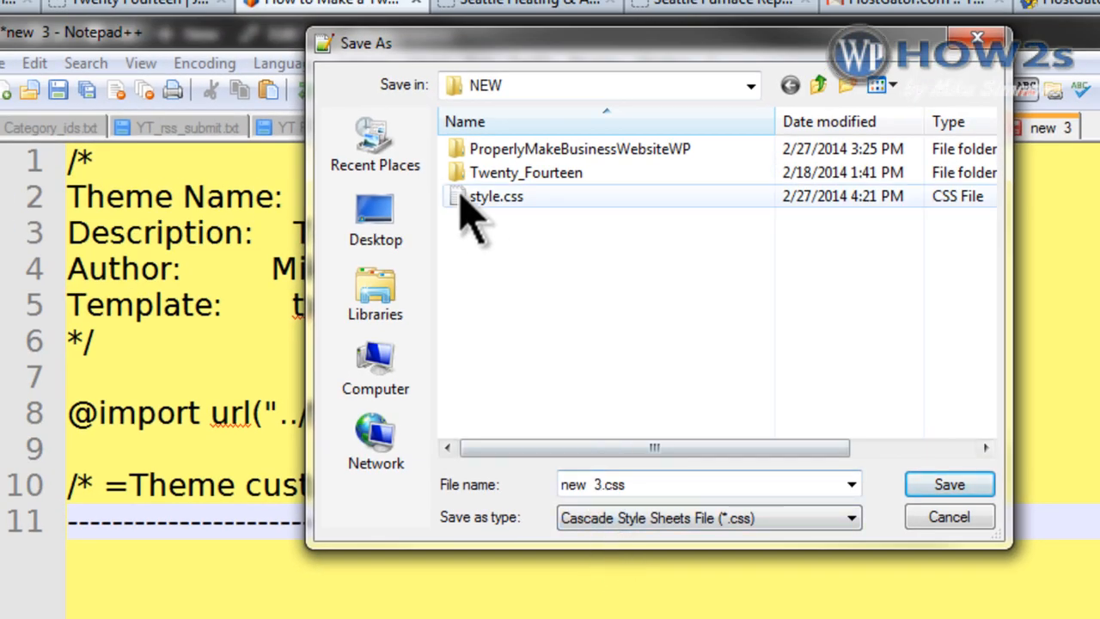
double_click(503, 206)
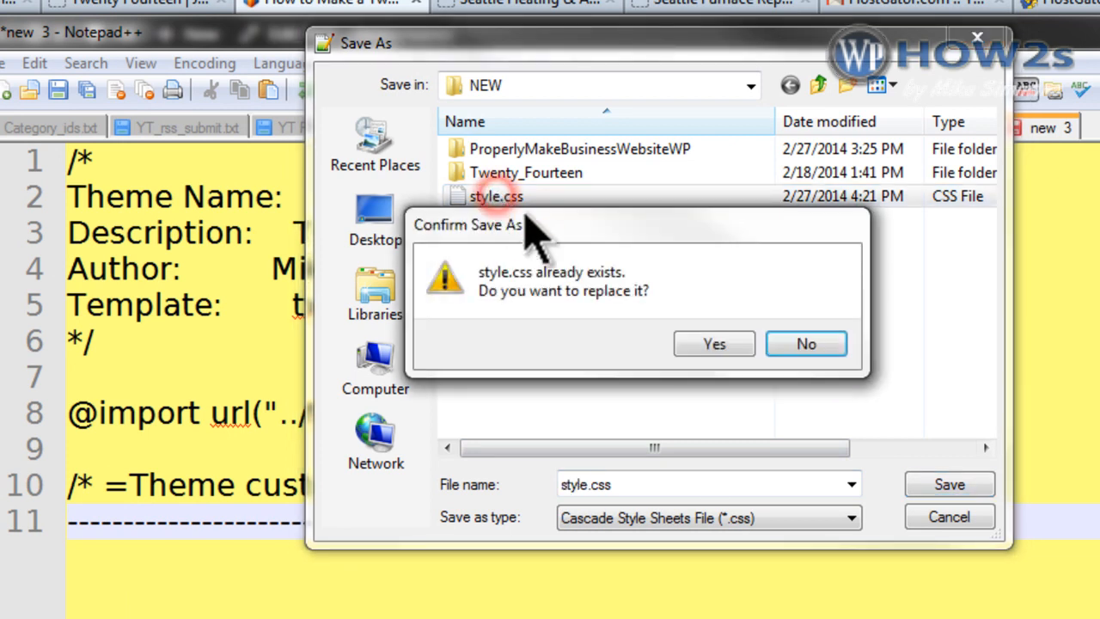
click(726, 343)
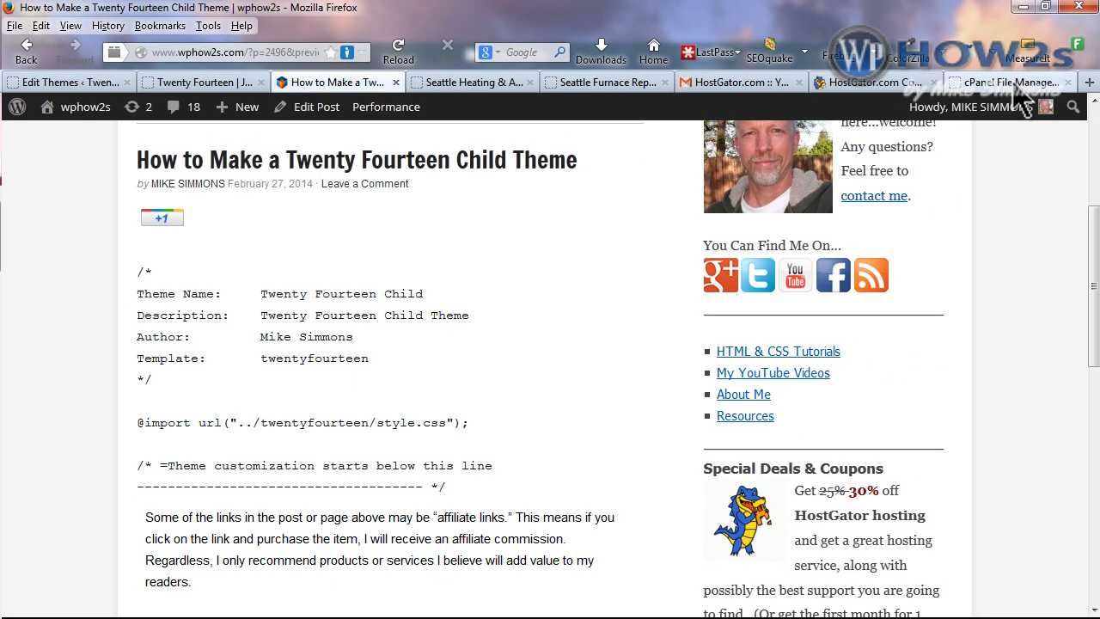
Upload style.css from the computer into the twentyfourteen-child folder using the File Manager.
click(1012, 83)
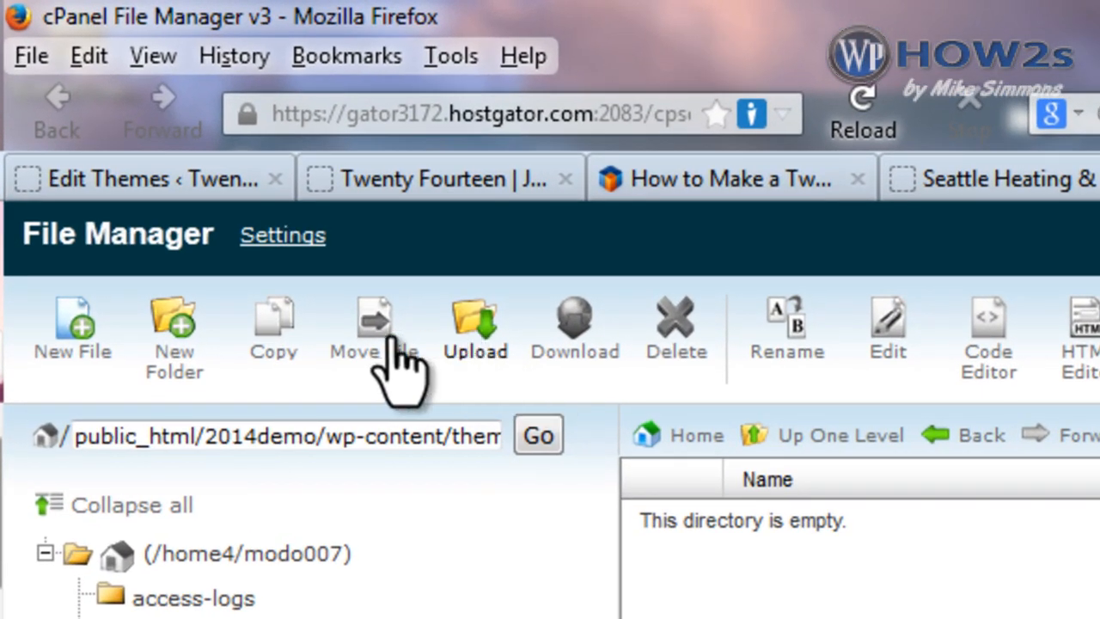
click(476, 339)
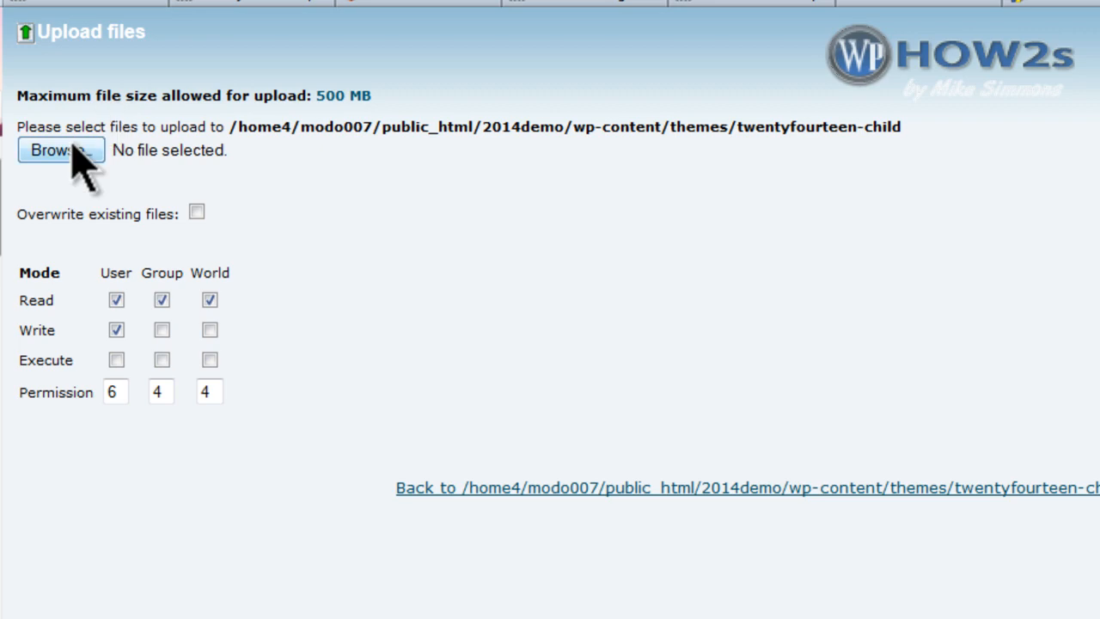
click(71, 144)
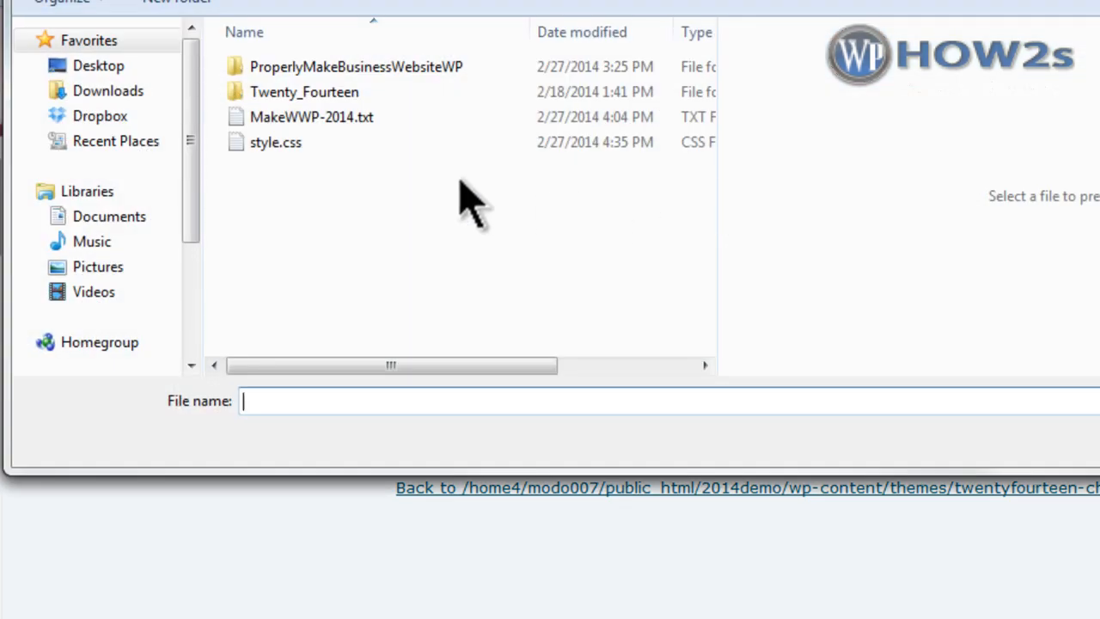
double_click(273, 143)
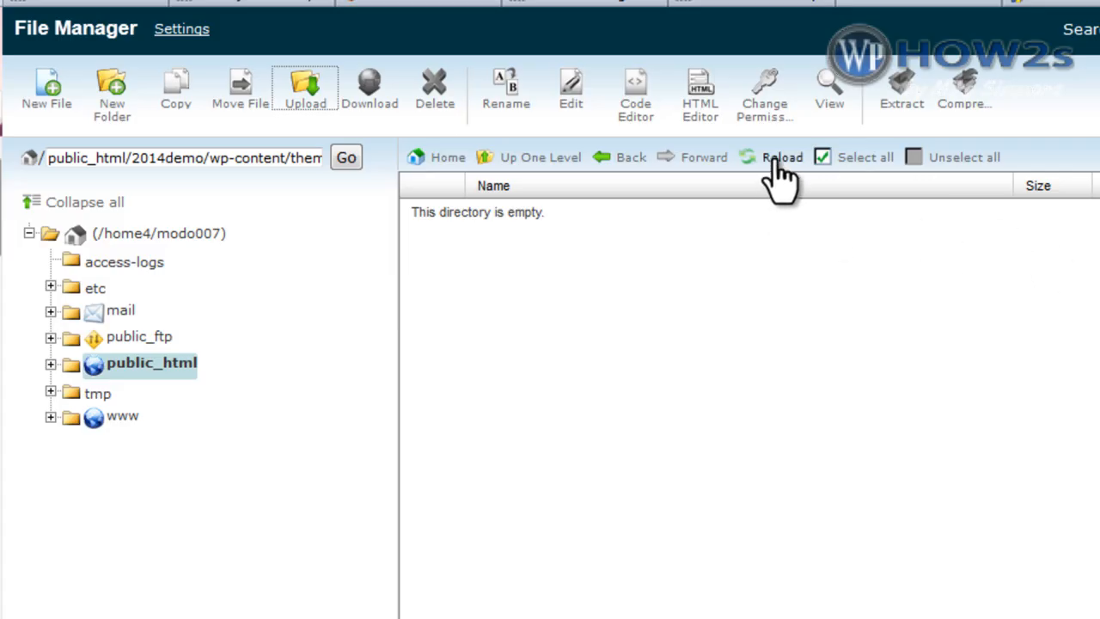
Refresh the twentyfourteen-child folder listing to check the uploaded style.css, and activate the Twenty Fourteen Child theme in WordPress.
click(781, 172)
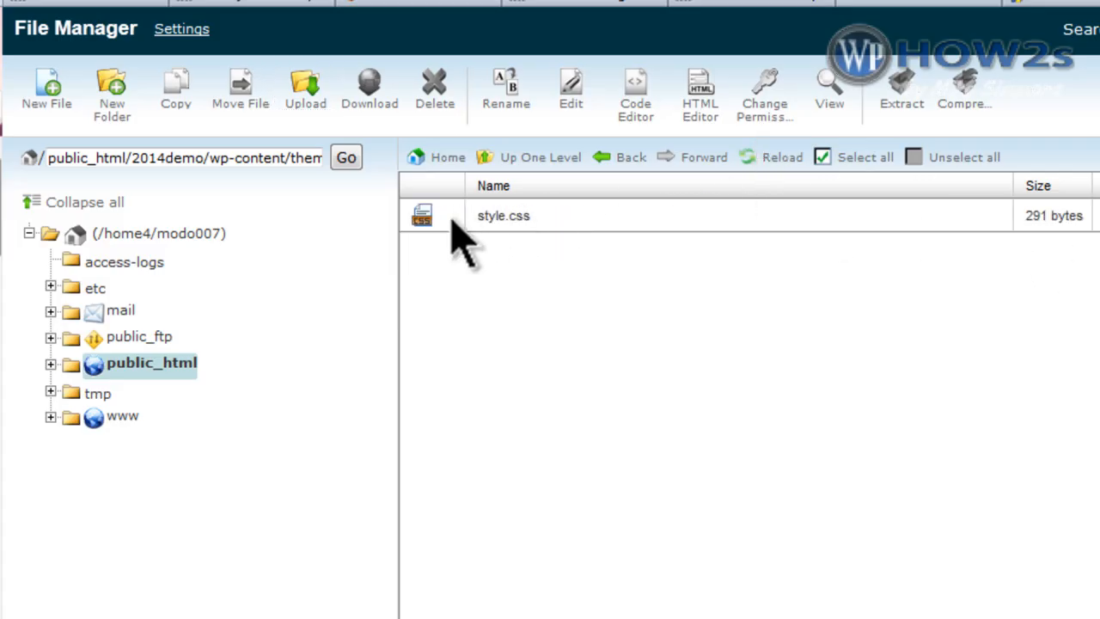
click(75, 4)
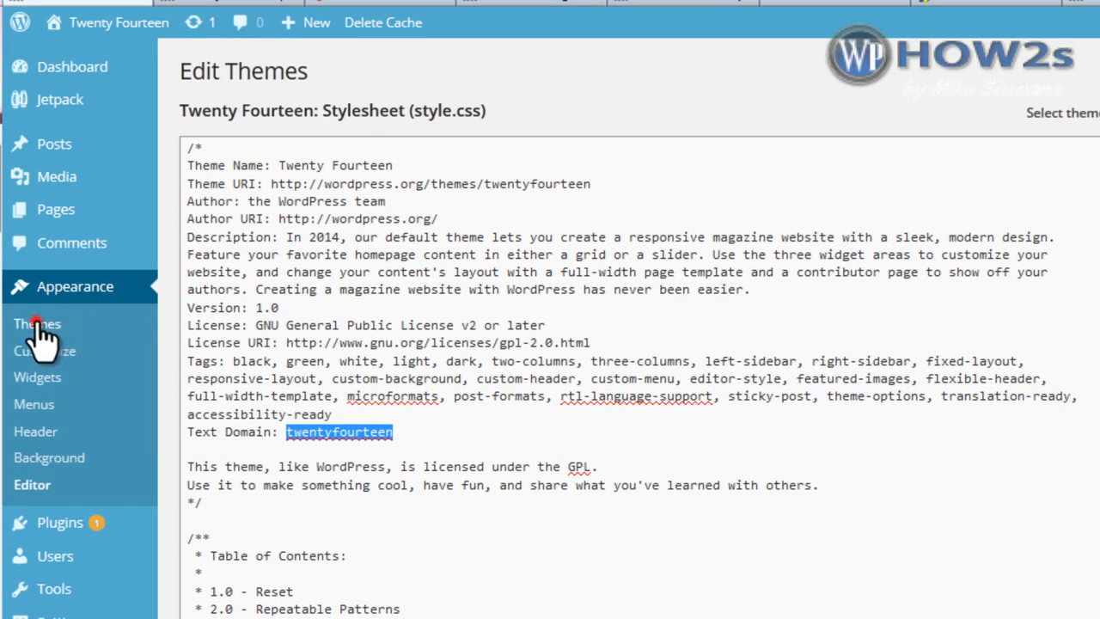
click(36, 324)
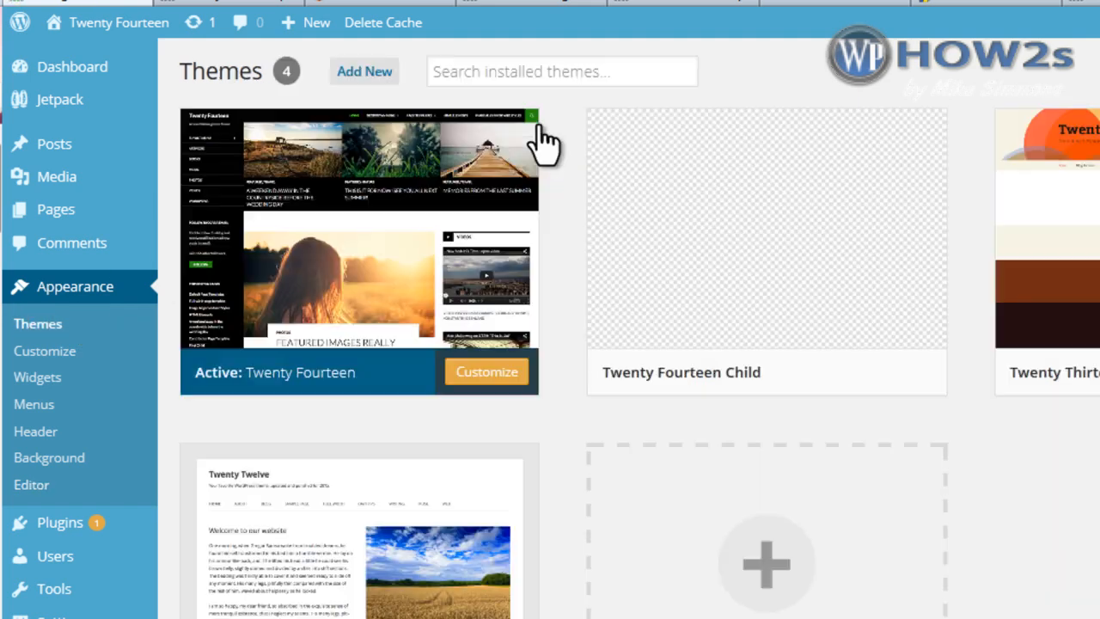
mouse_move(817, 276)
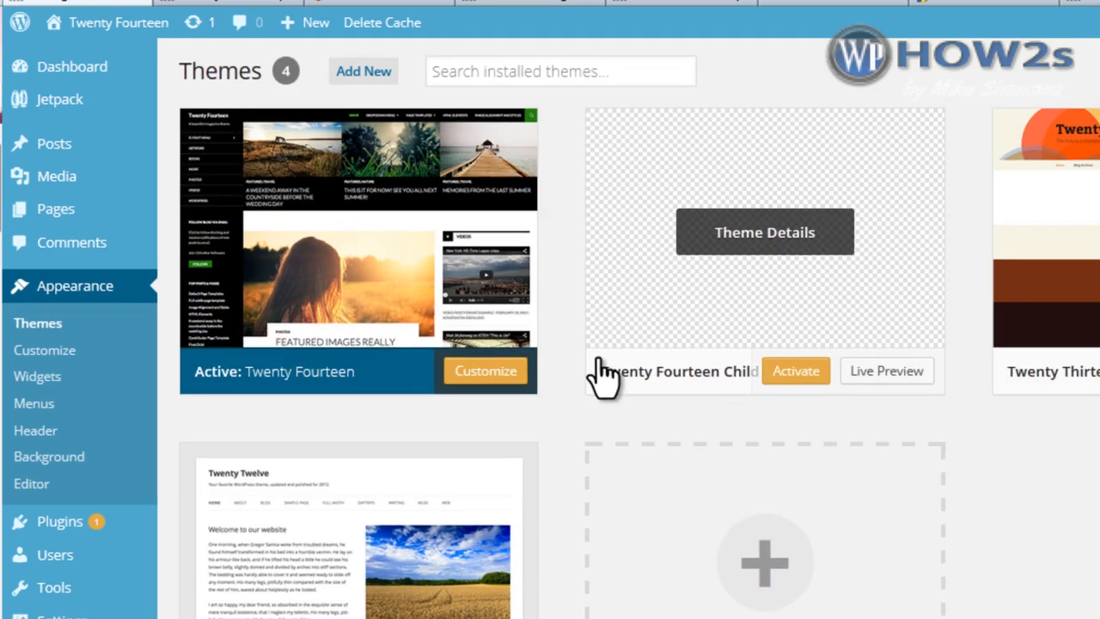
click(785, 367)
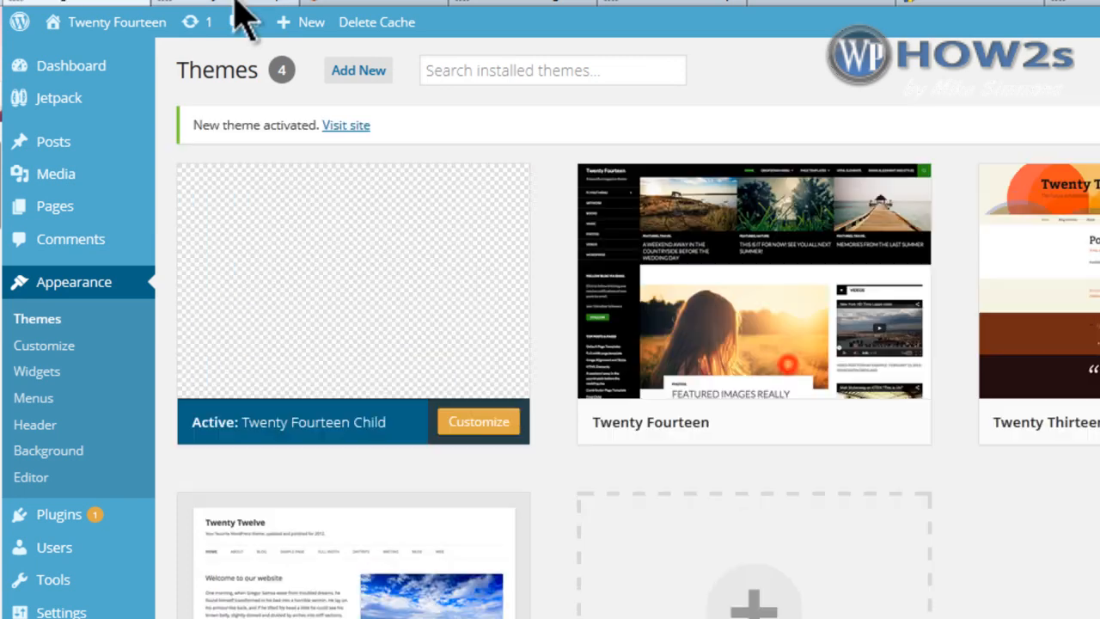
Reload the site's front page to check its appearance with the child theme, and return to the WordPress admin.
click(196, 3)
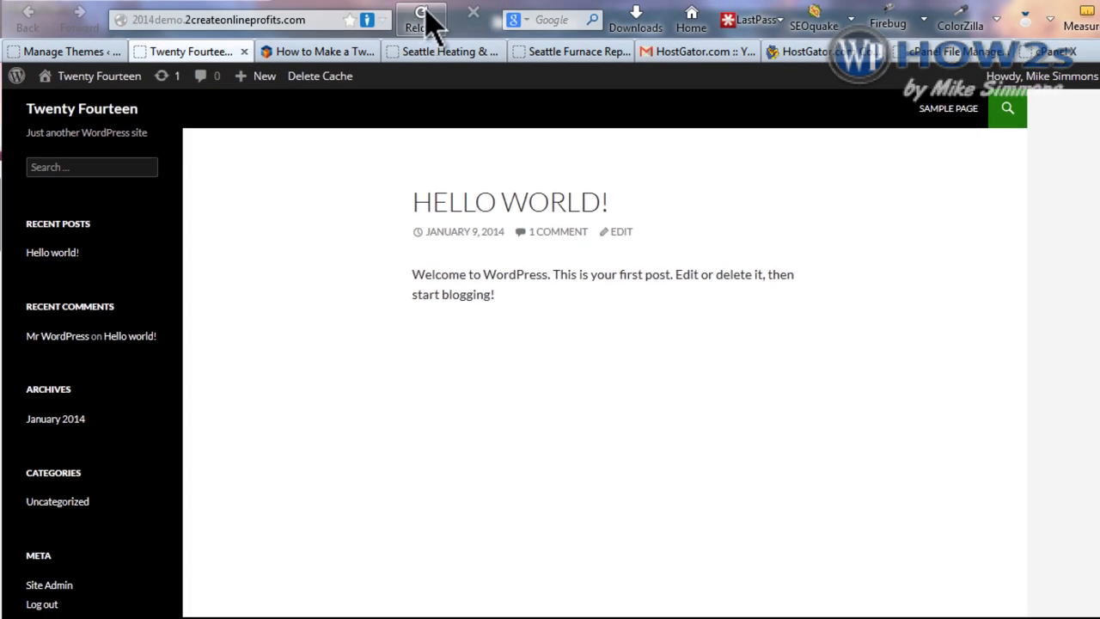
click(423, 14)
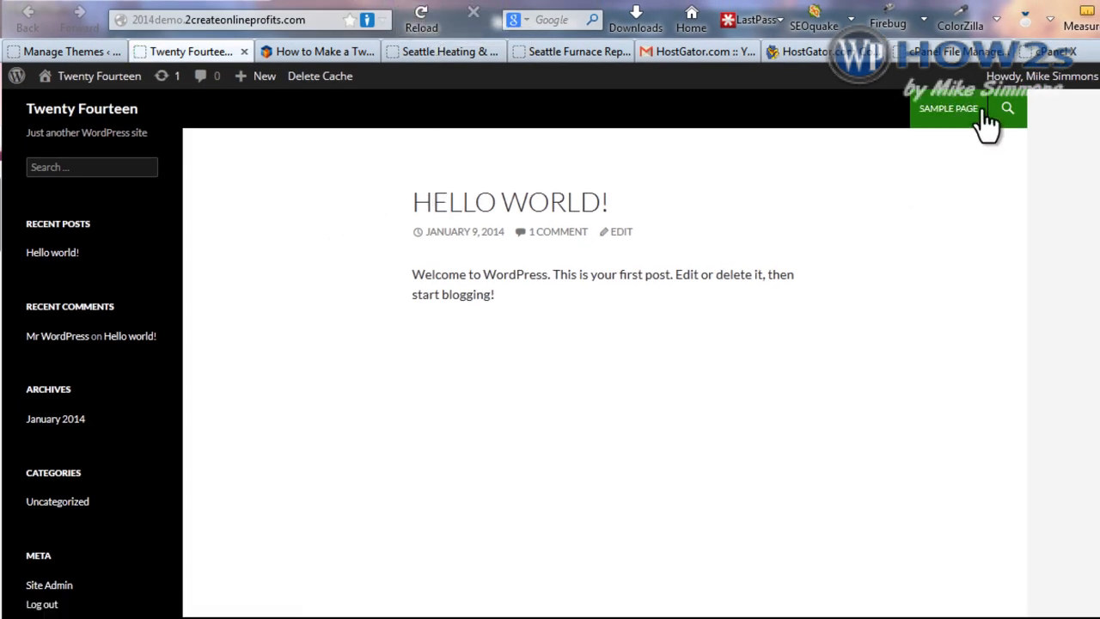
click(55, 51)
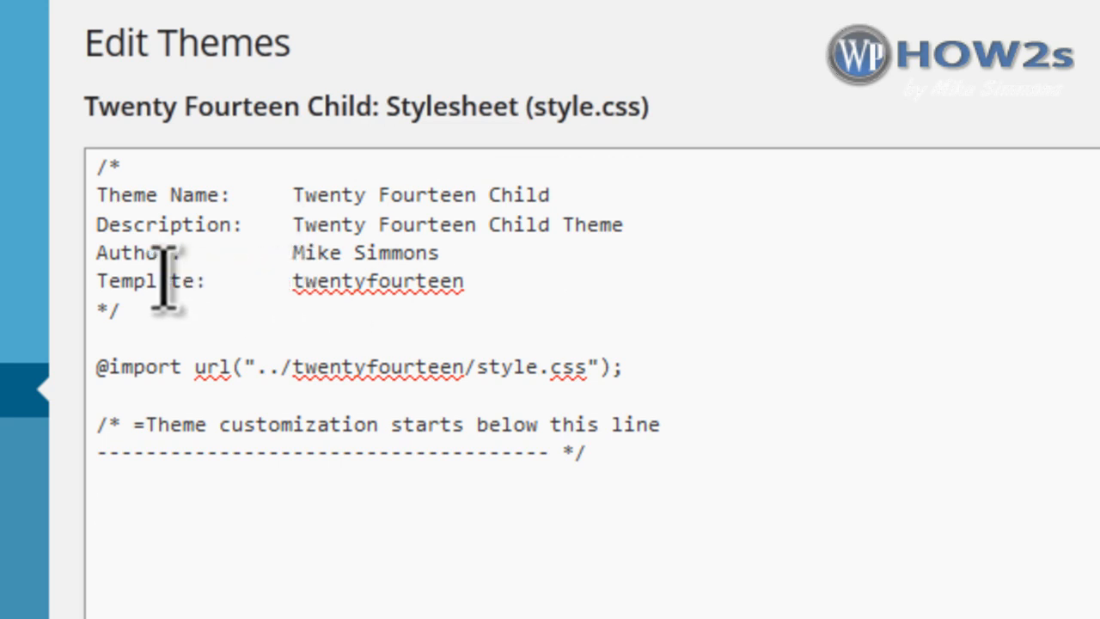
click(297, 282)
drag(310, 284, 468, 288)
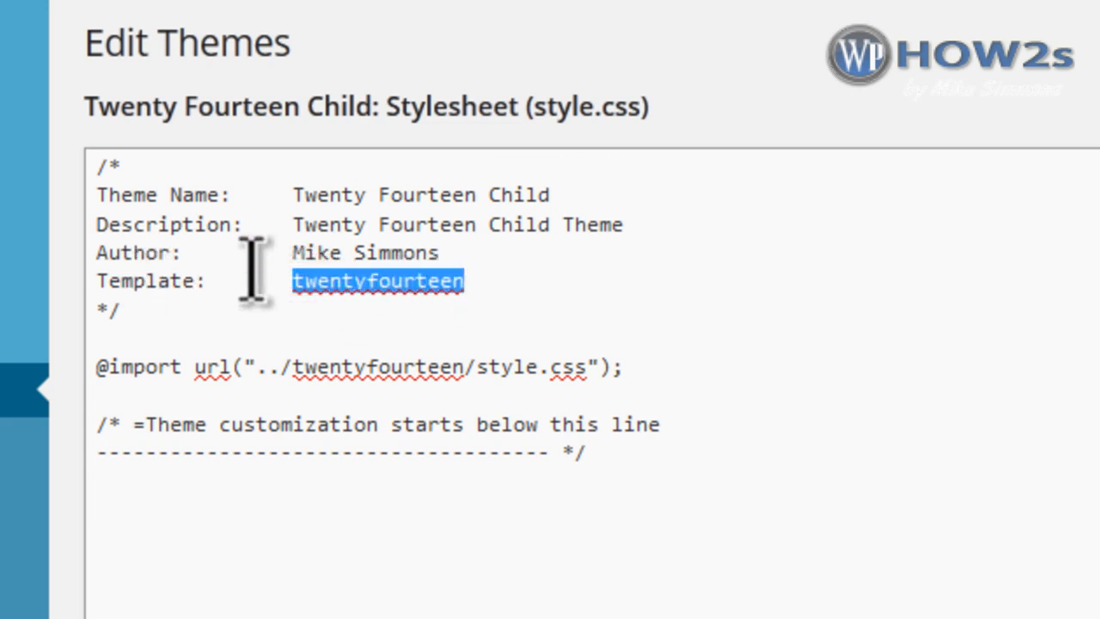
click(710, 275)
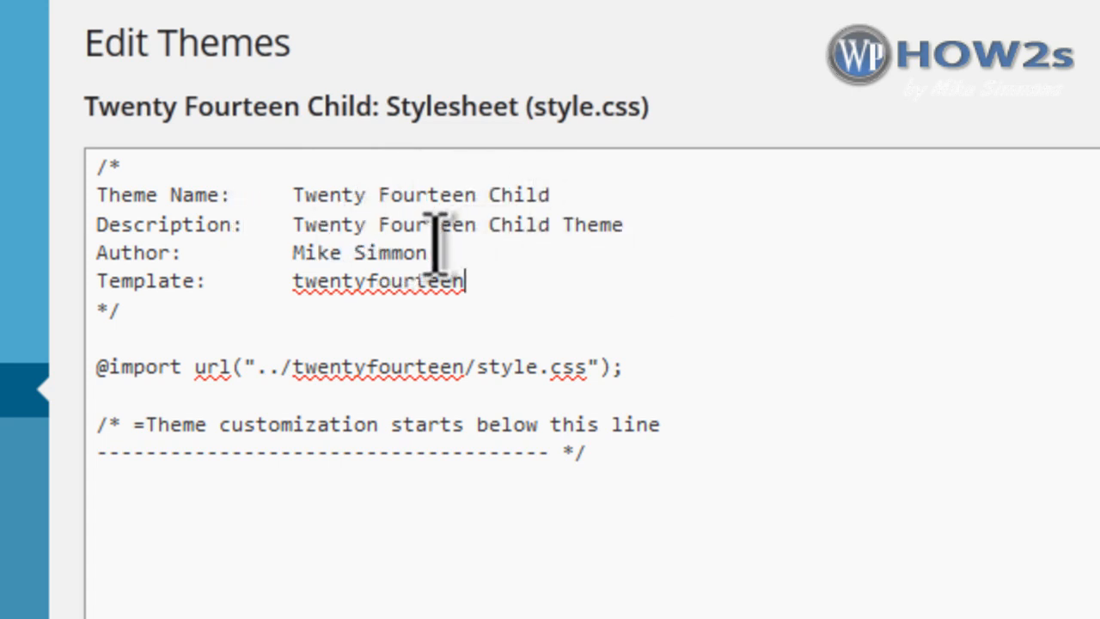
drag(295, 223, 622, 258)
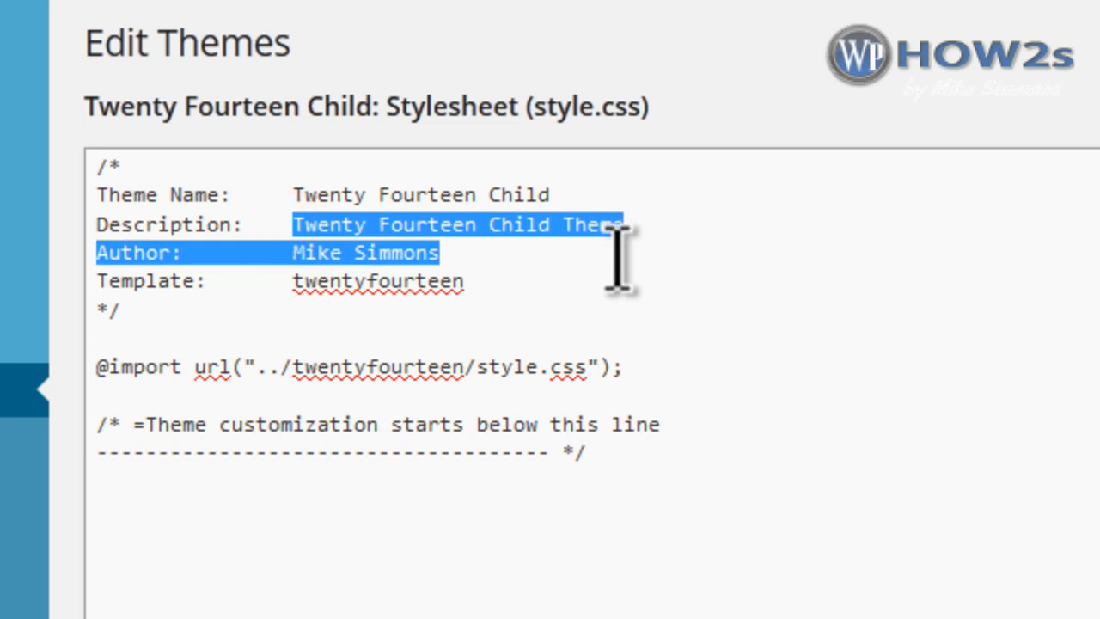
click(730, 234)
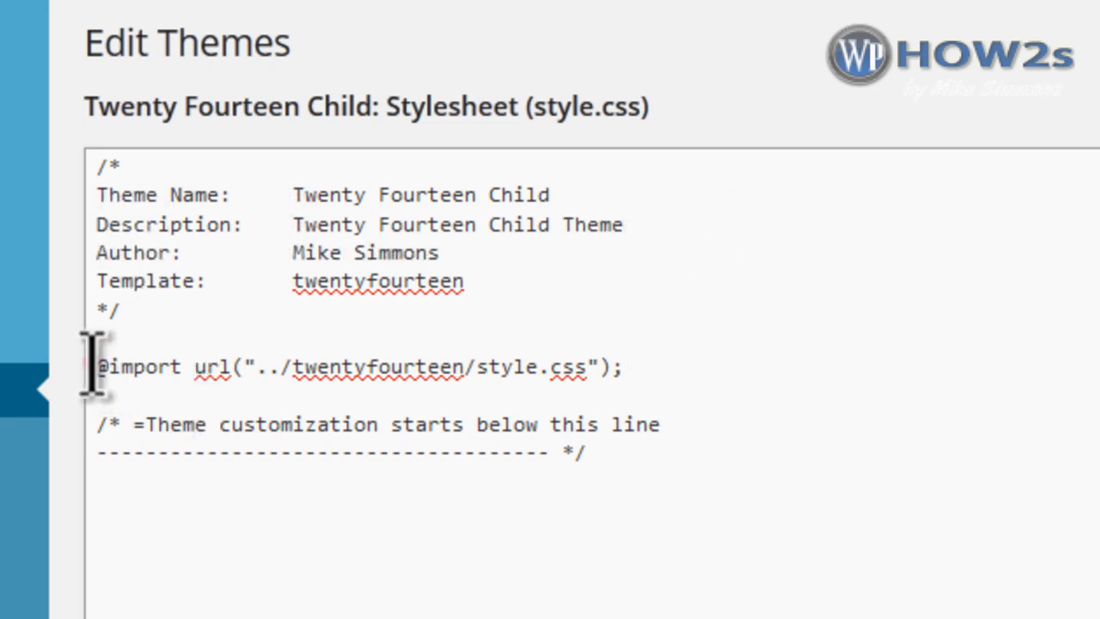
drag(94, 365, 680, 368)
click(731, 349)
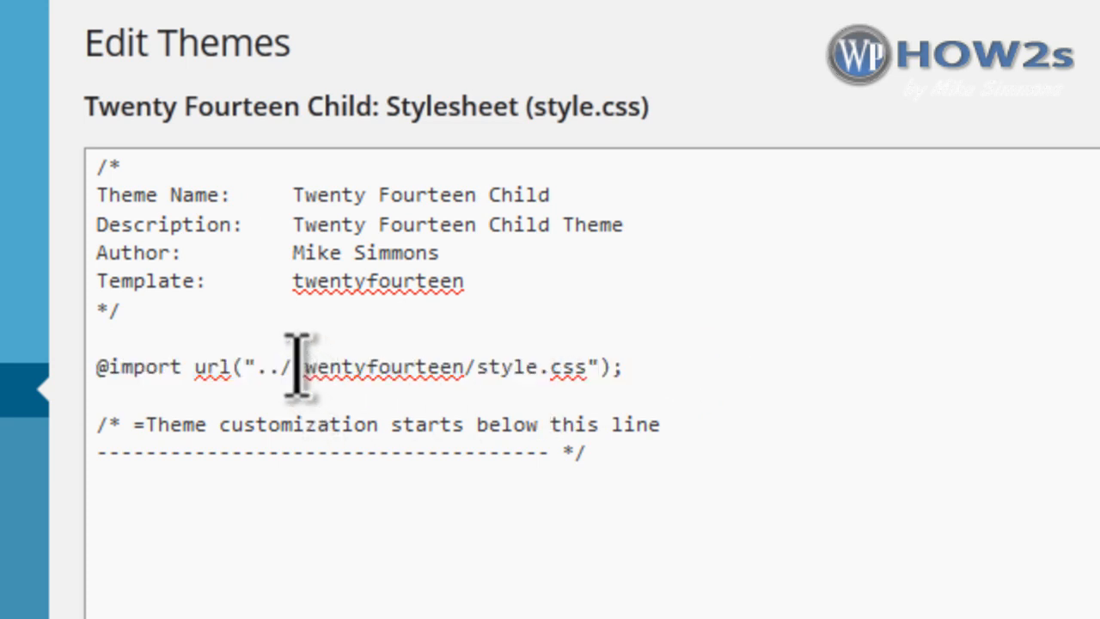
drag(294, 368, 464, 367)
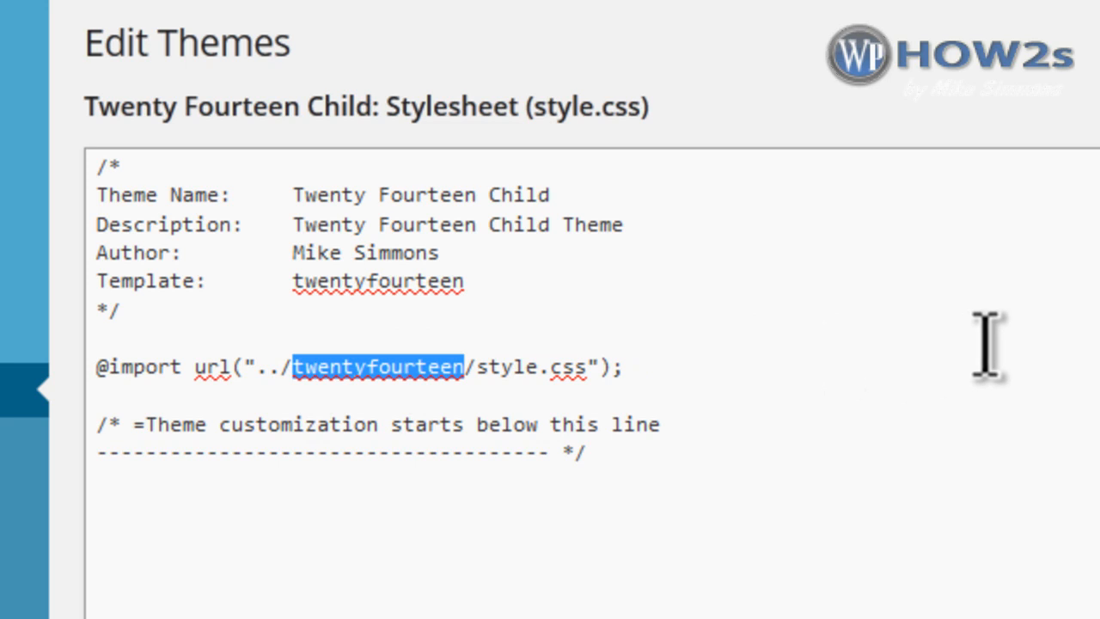
click(709, 473)
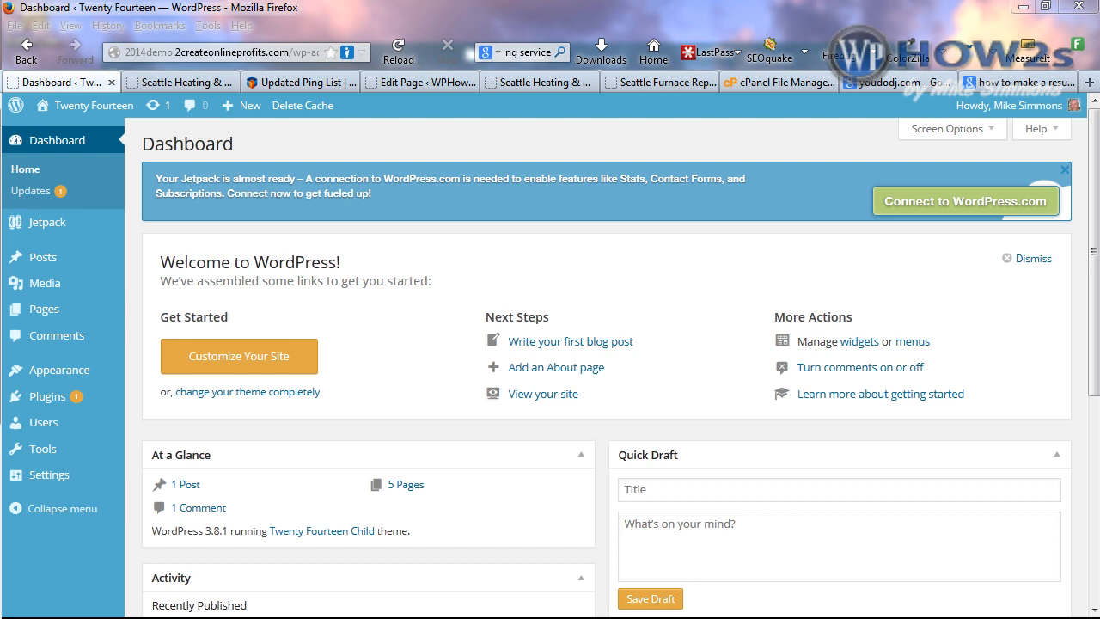
Add a new page titled "Seattle Heating & AC" and publish it.
mouse_move(43, 311)
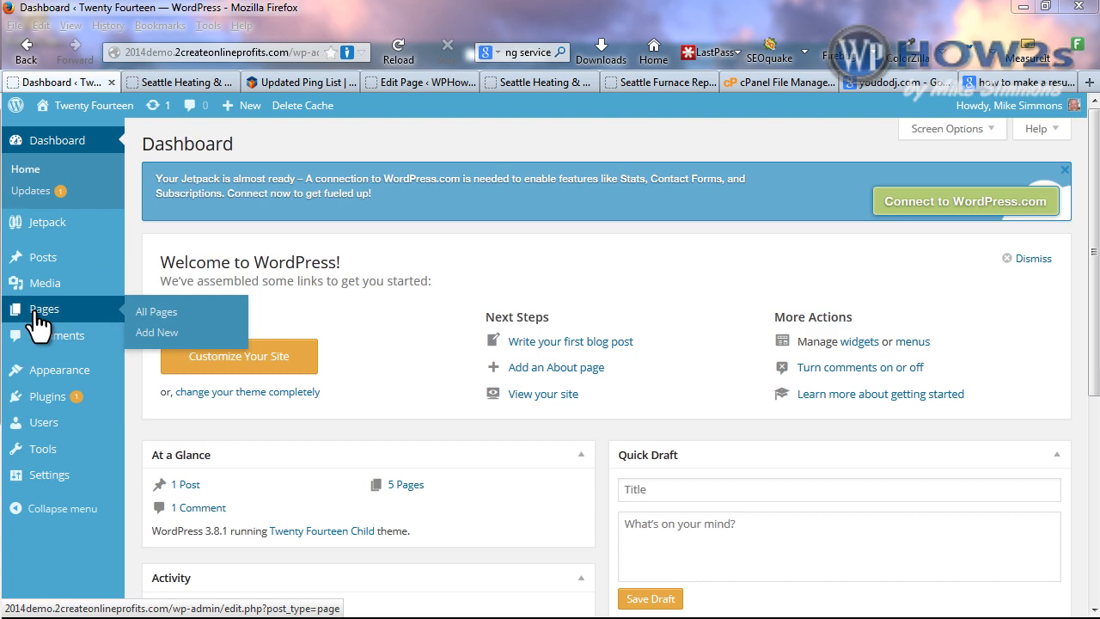
click(155, 335)
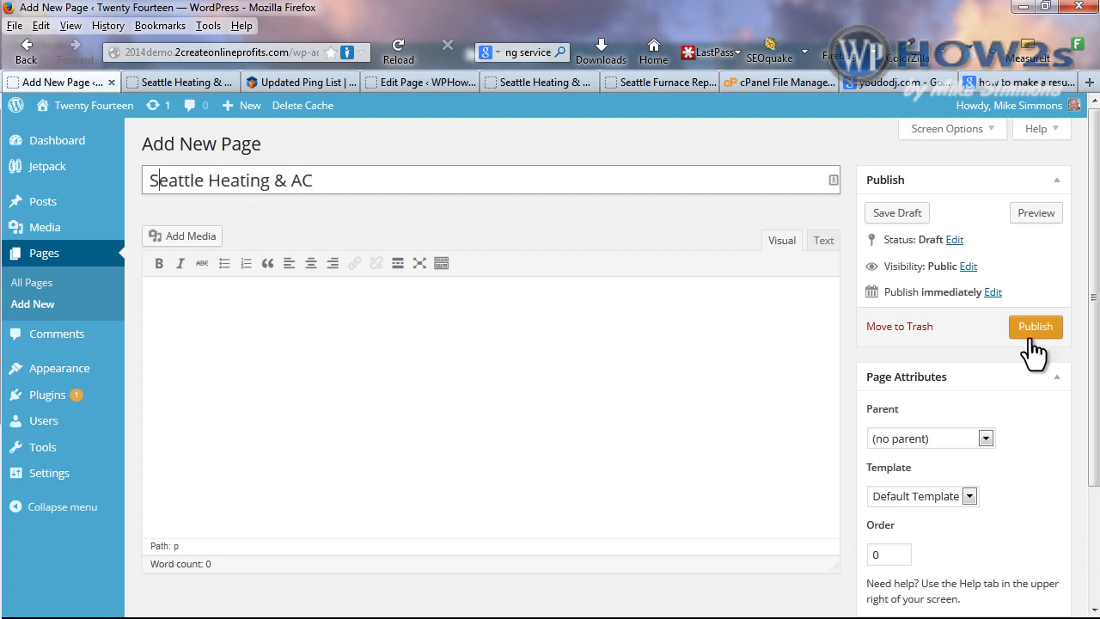
click(1036, 327)
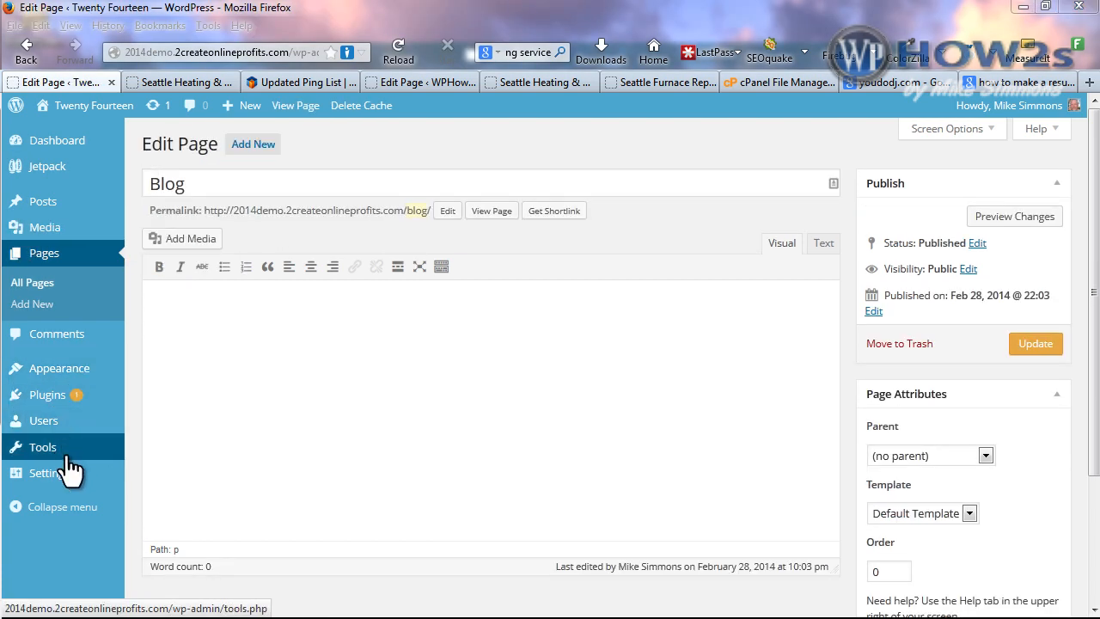
In the General settings, set the site title to "Seattle Heating & AC | Mike's Heating & AC" and clear the tagline.
mouse_move(67, 479)
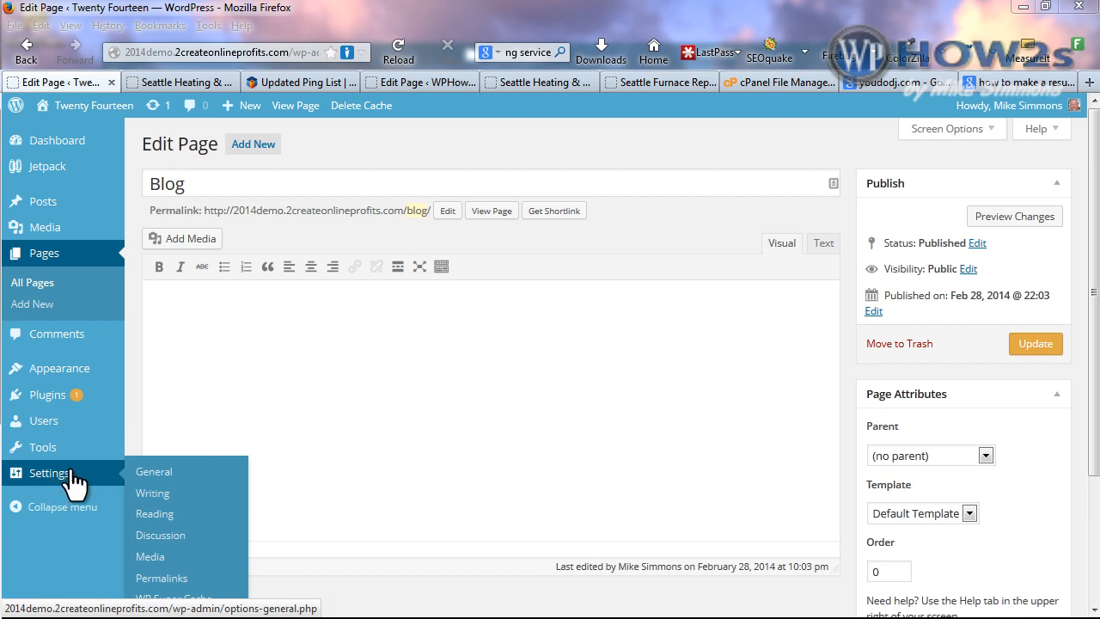
click(151, 473)
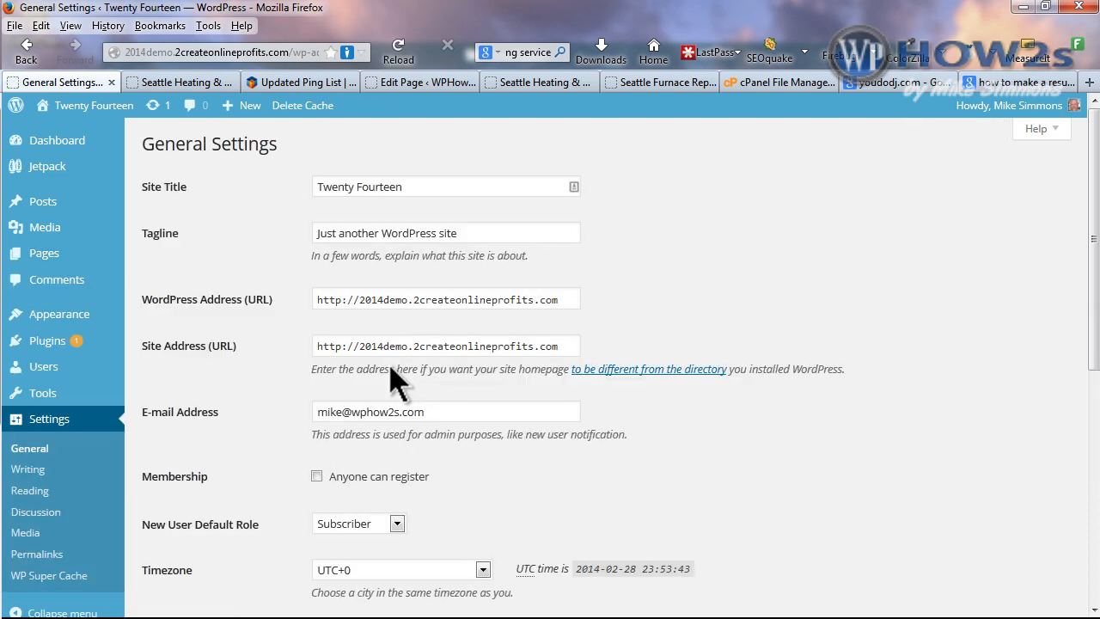
click(410, 185)
triple_click(404, 185)
right_click(340, 186)
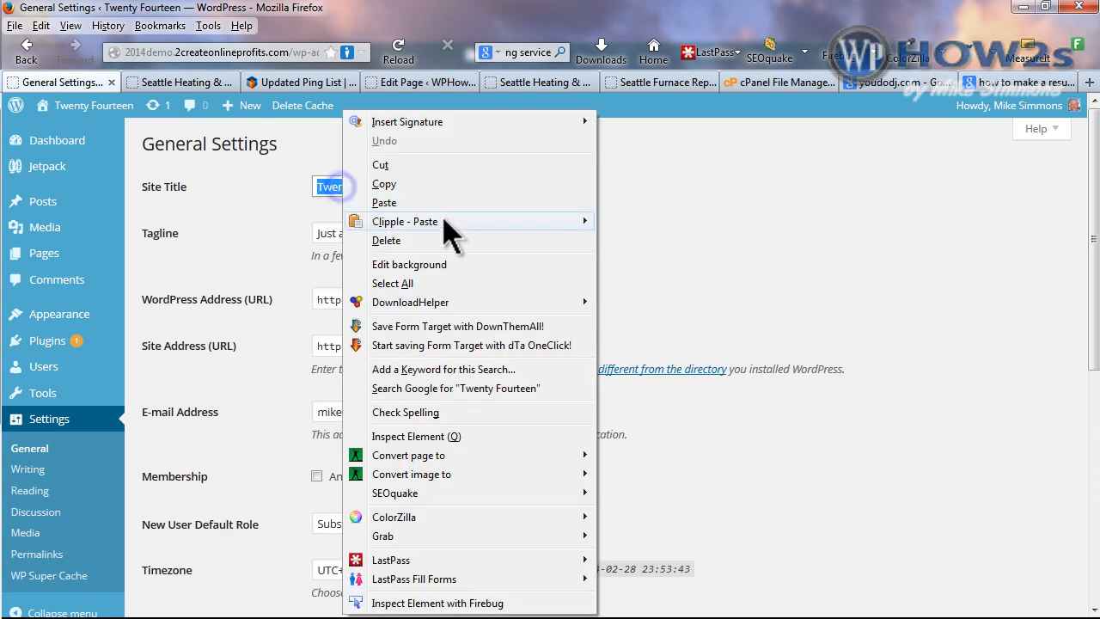
mouse_move(446, 229)
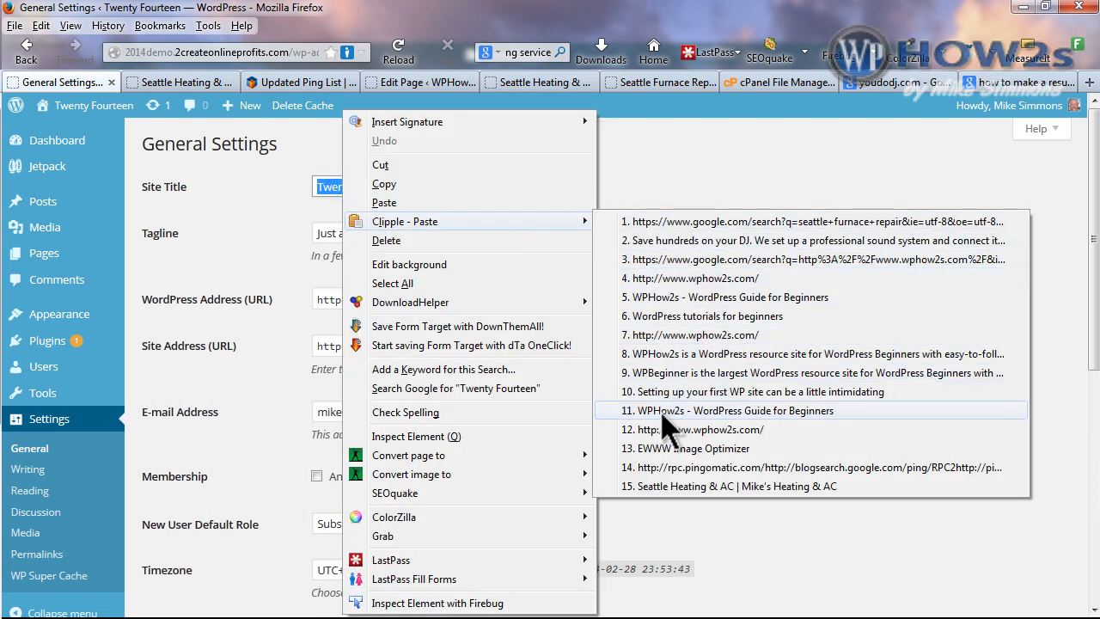
click(668, 487)
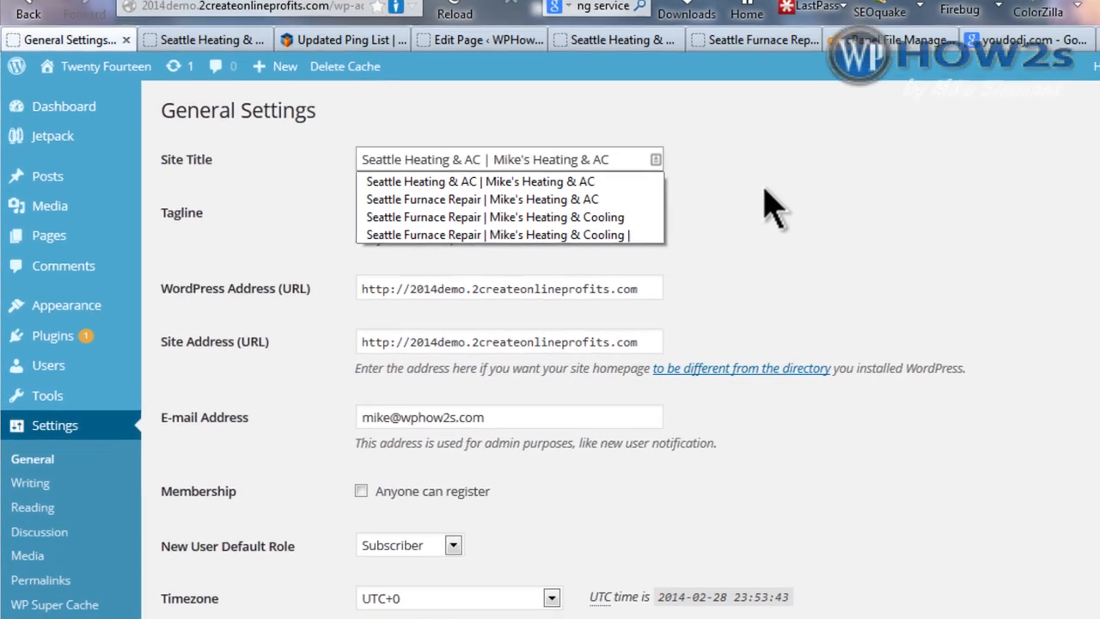
key(Tab)
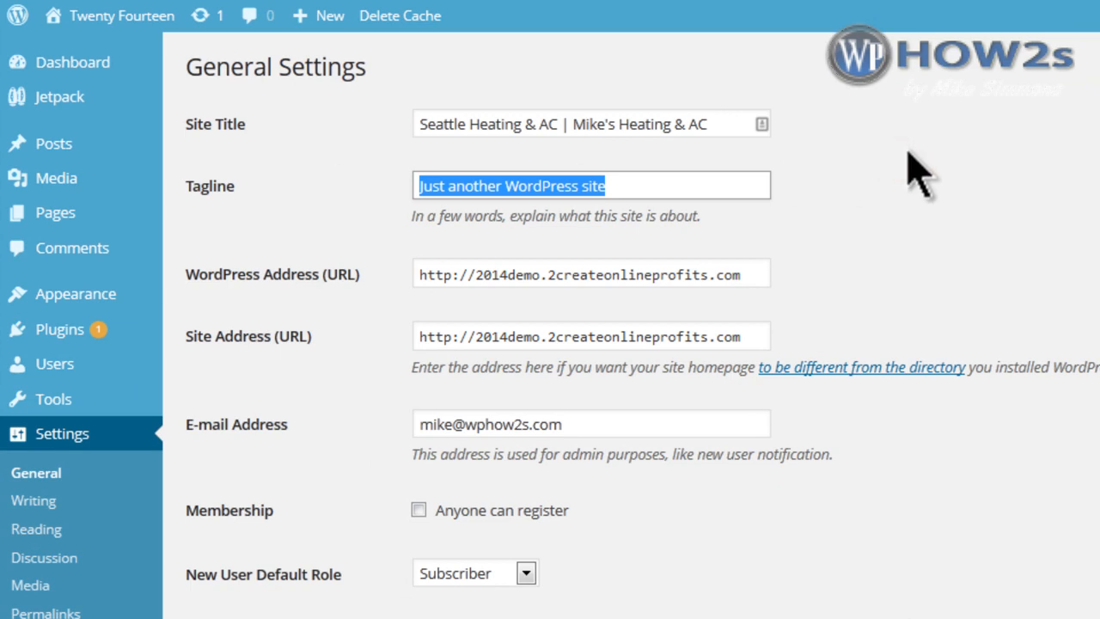
key(BackSpace)
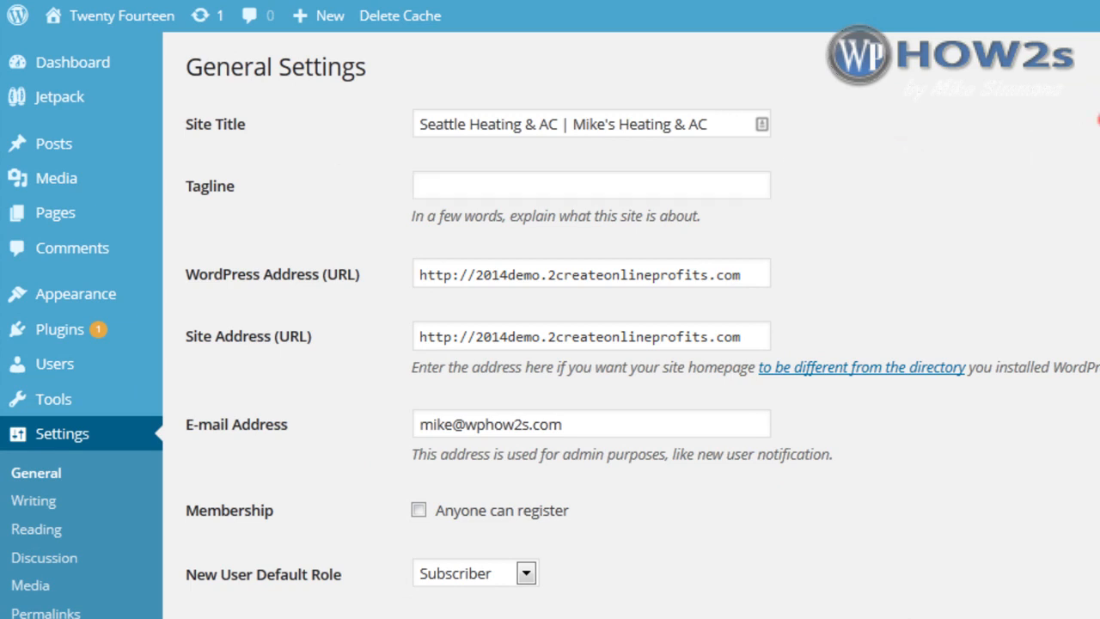
click(480, 274)
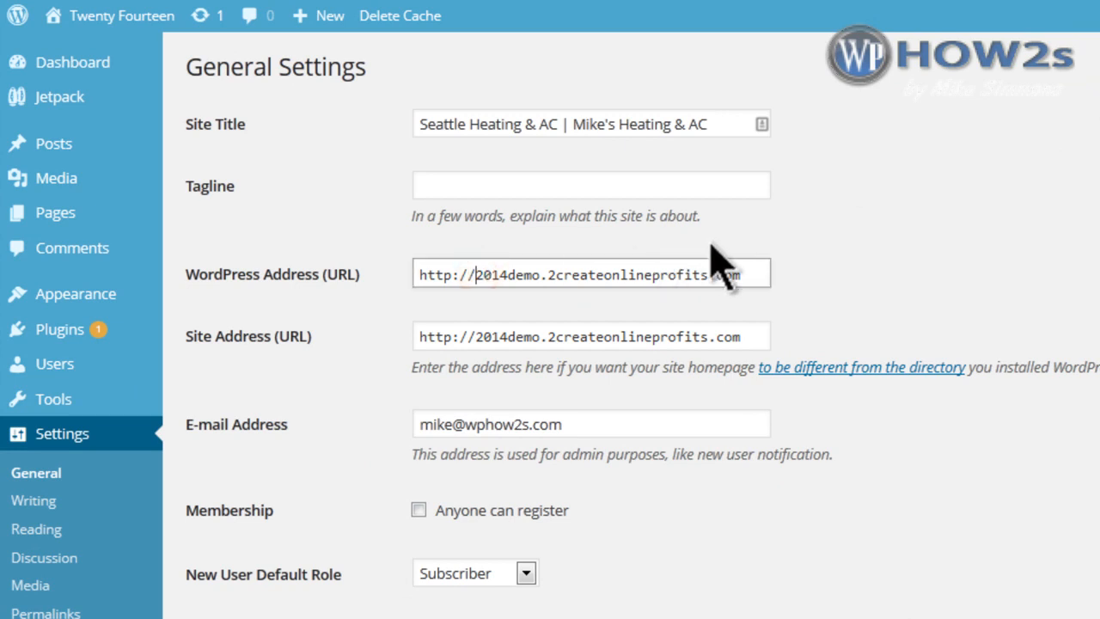
text(www.)
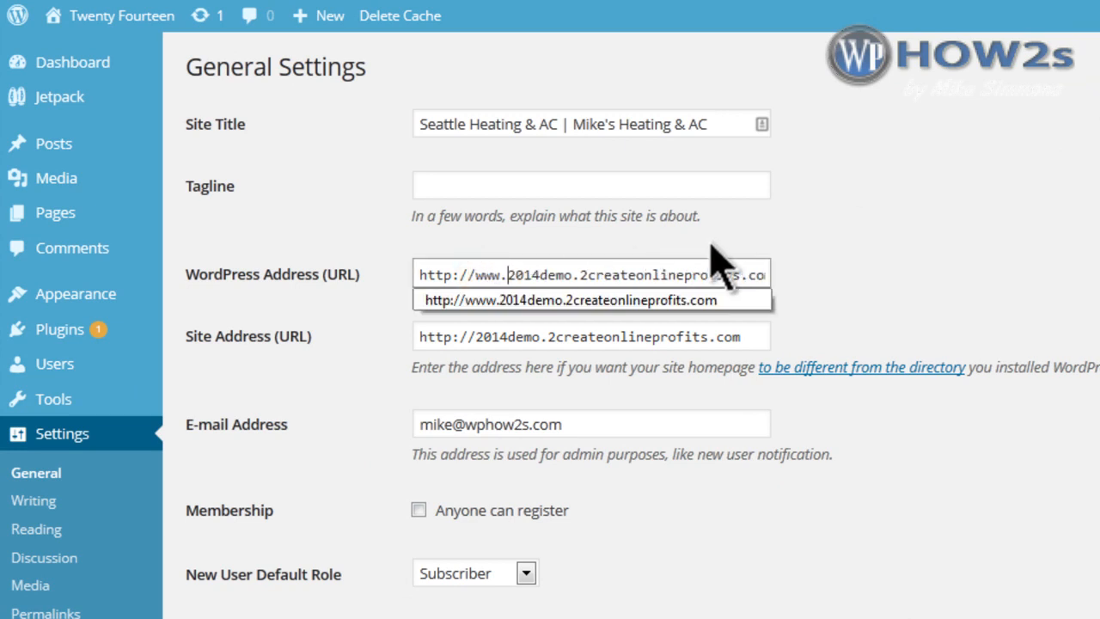
click(473, 336)
text(www.)
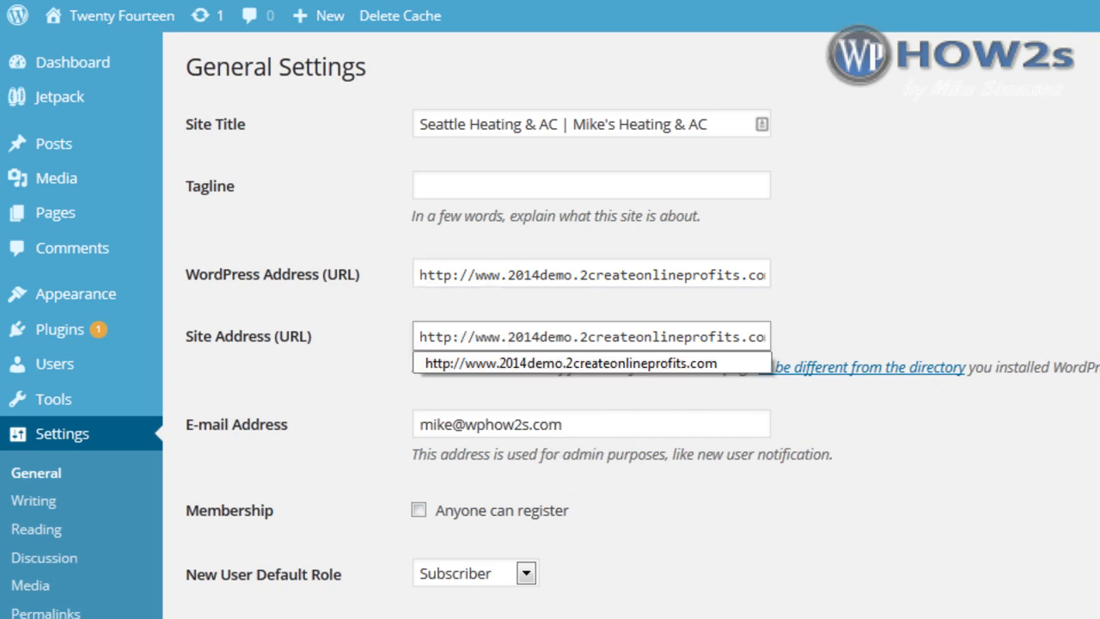
scroll(550, 325, down, 5)
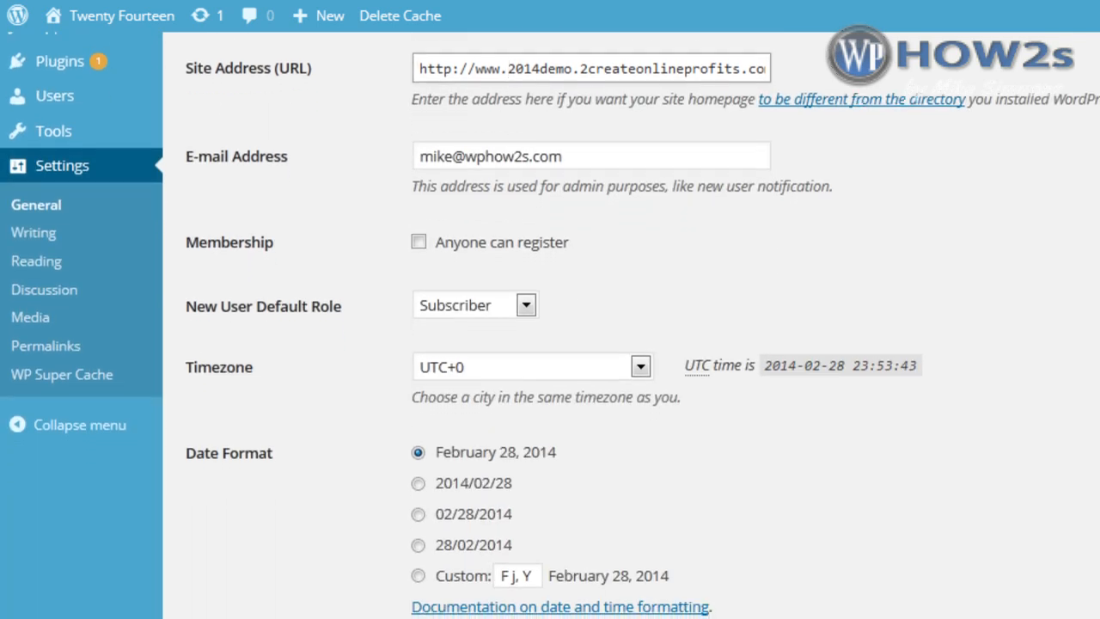
scroll(550, 325, down, 1)
click(232, 592)
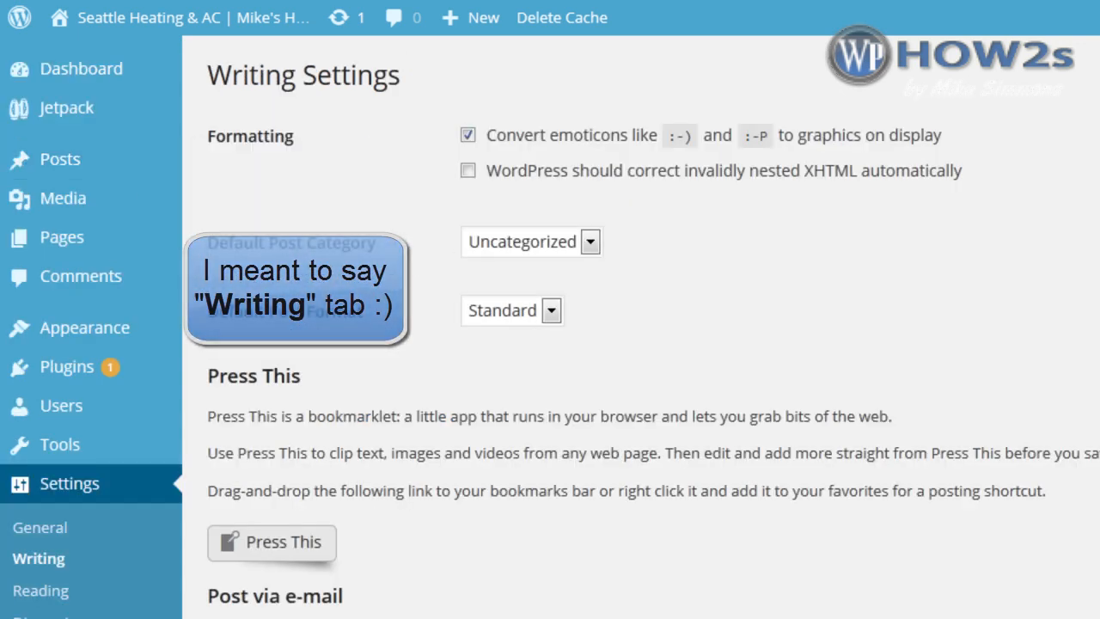
Replace the Update Services entries with the four URLs copied from the WPHow2s updated ping list, and save the Writing settings.
scroll(551, 326, down, 8)
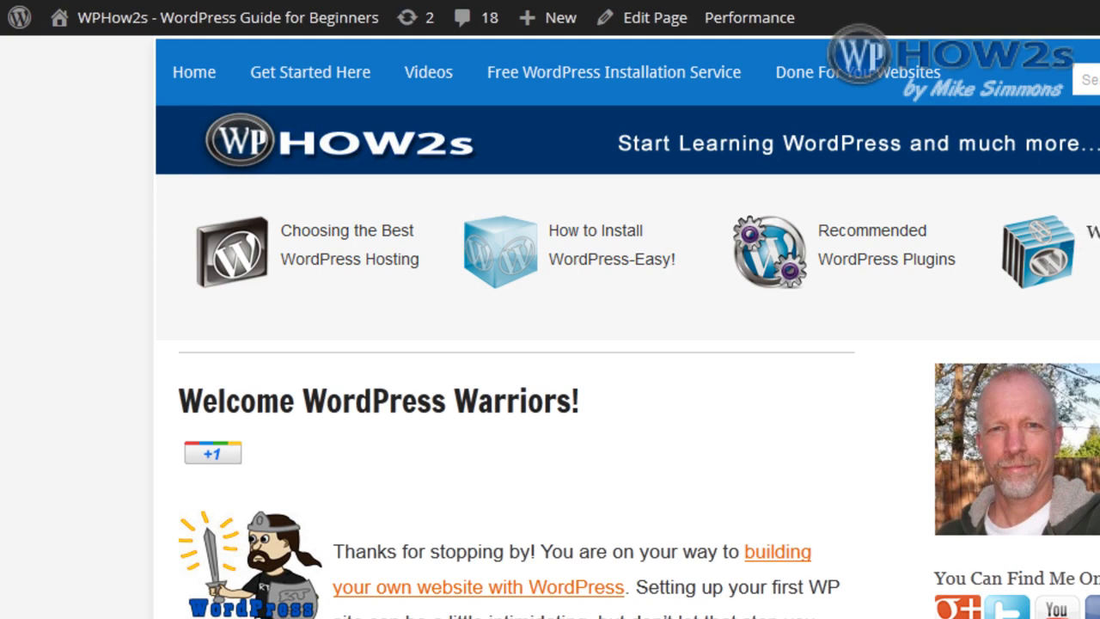
scroll(550, 326, down, 10)
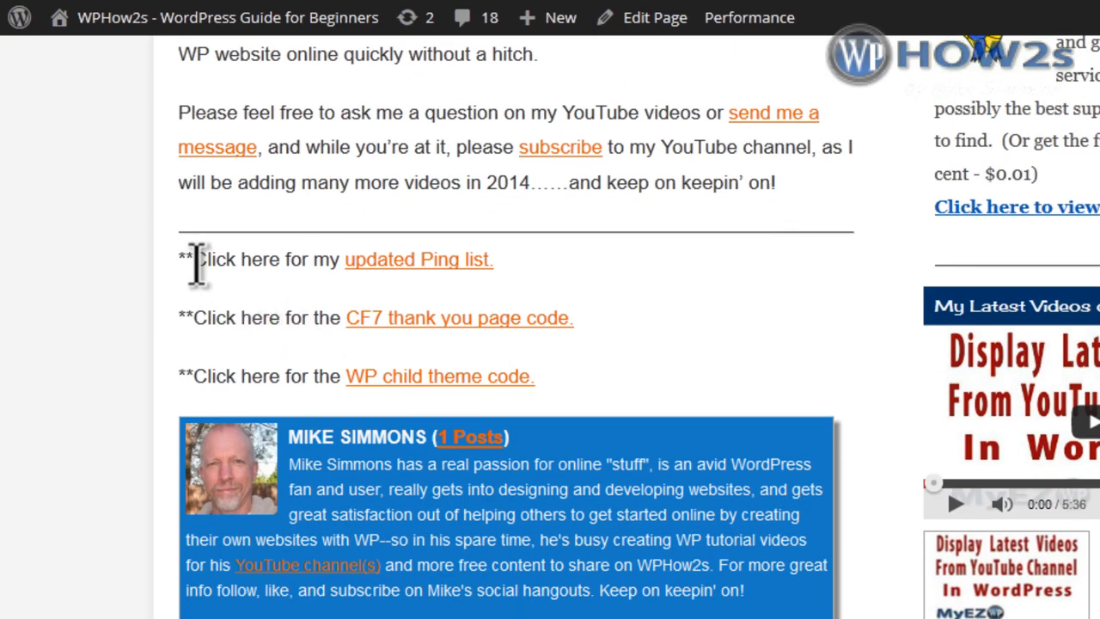
click(404, 267)
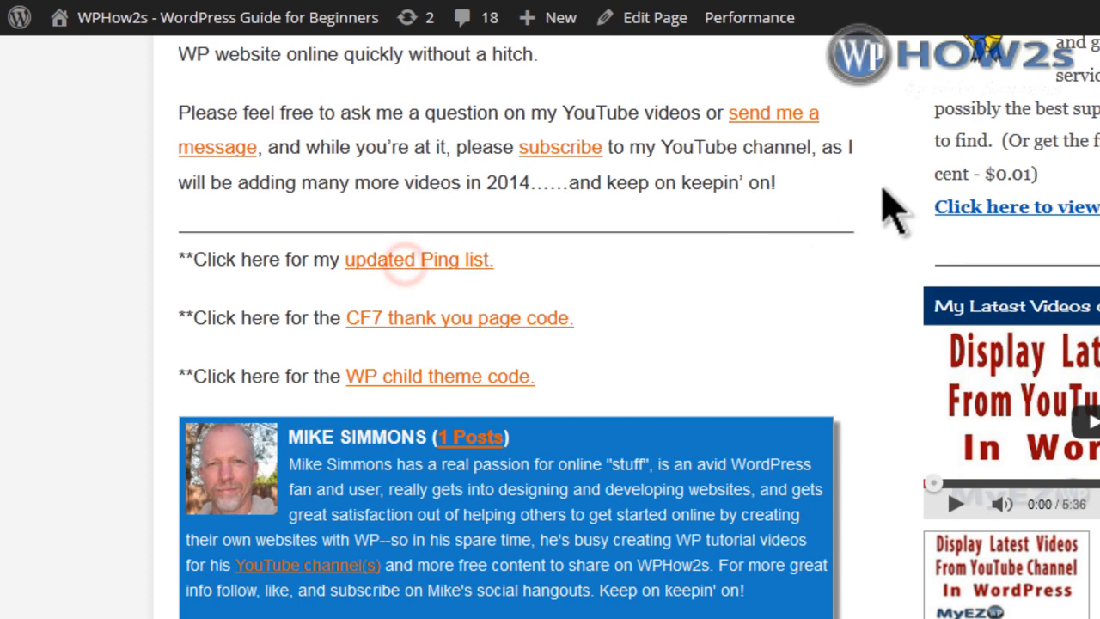
triple_click(273, 319)
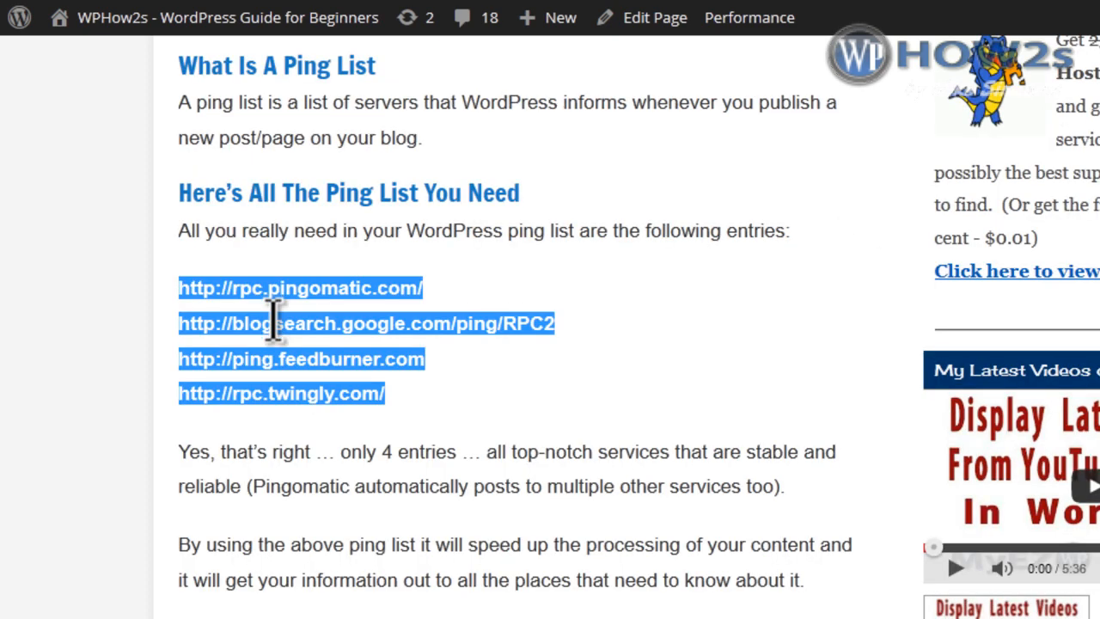
right_click(274, 319)
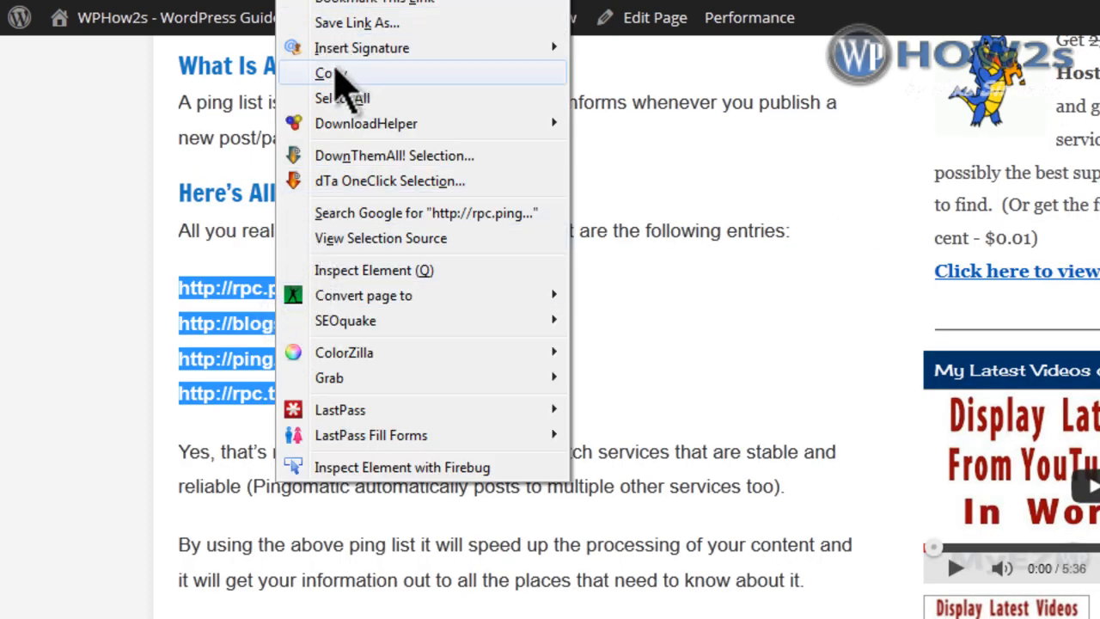
click(335, 74)
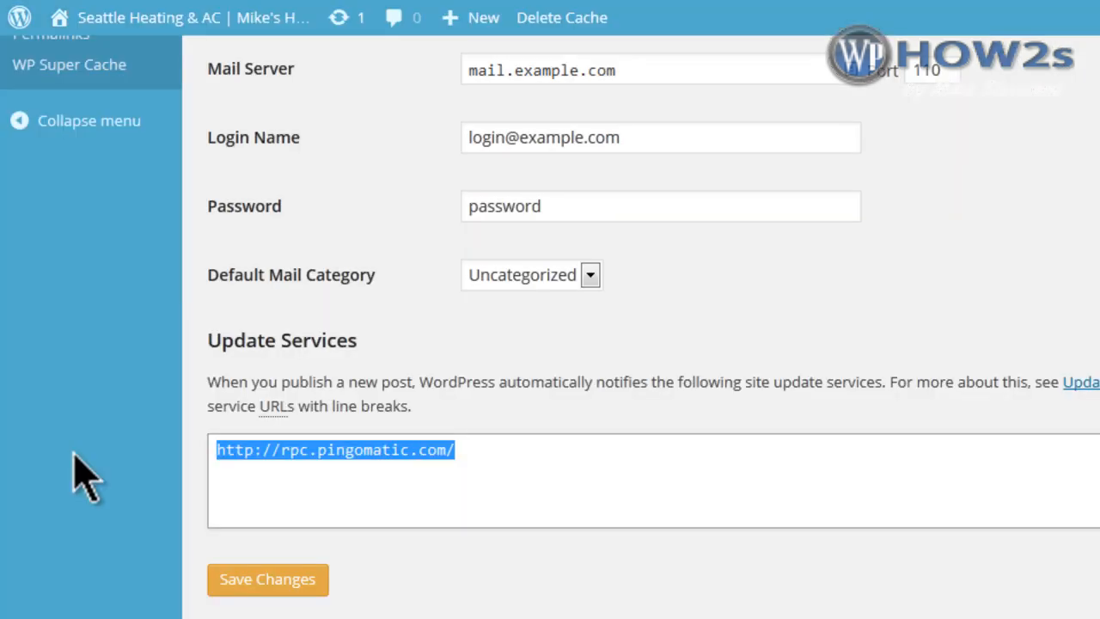
key(ctrl+v)
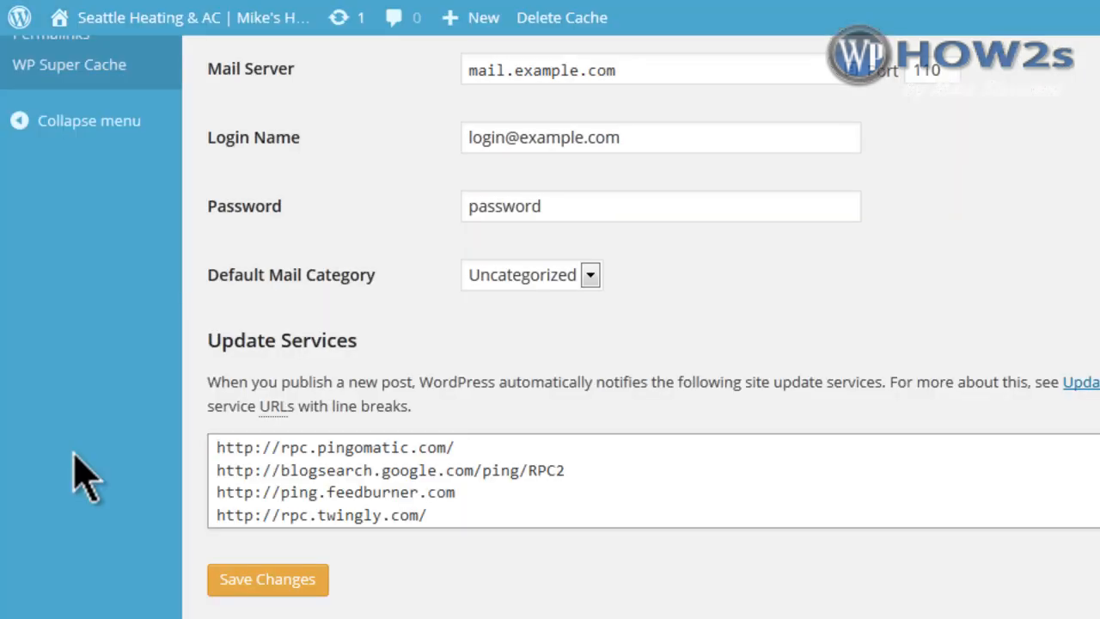
click(258, 581)
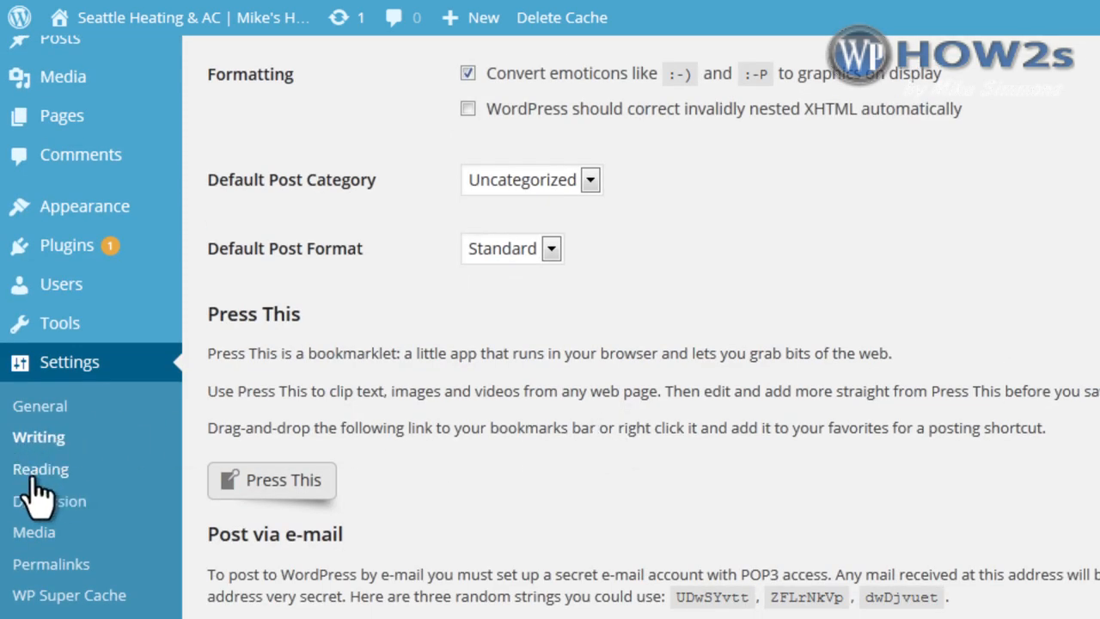
In the Reading settings, display a static front page, with Seattle Heating & AC as front page and Blog as posts page.
click(33, 473)
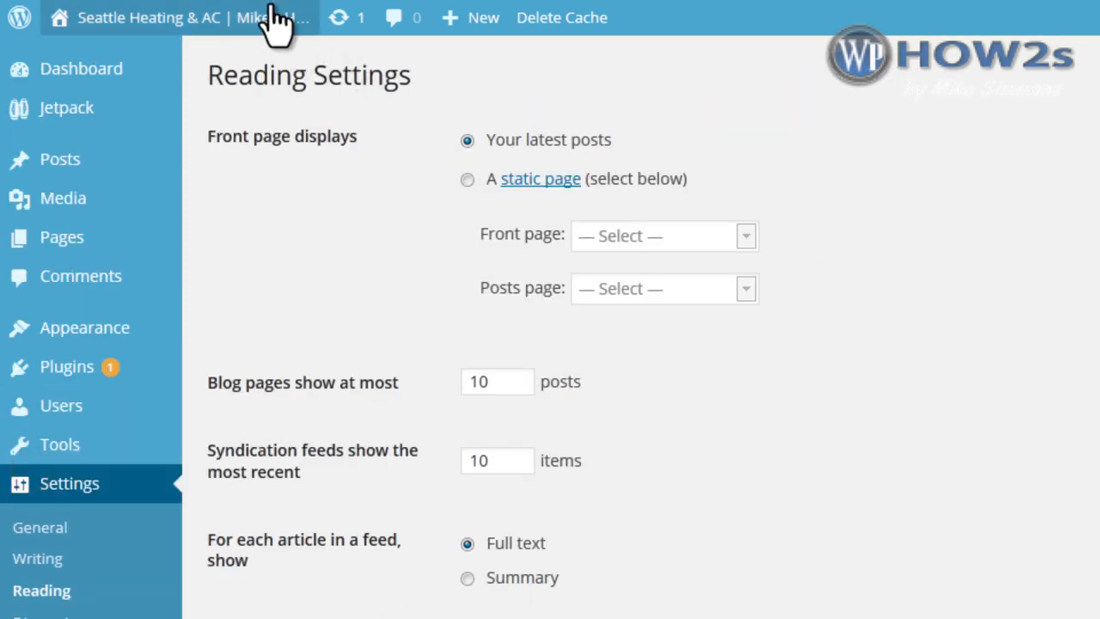
click(467, 180)
click(746, 237)
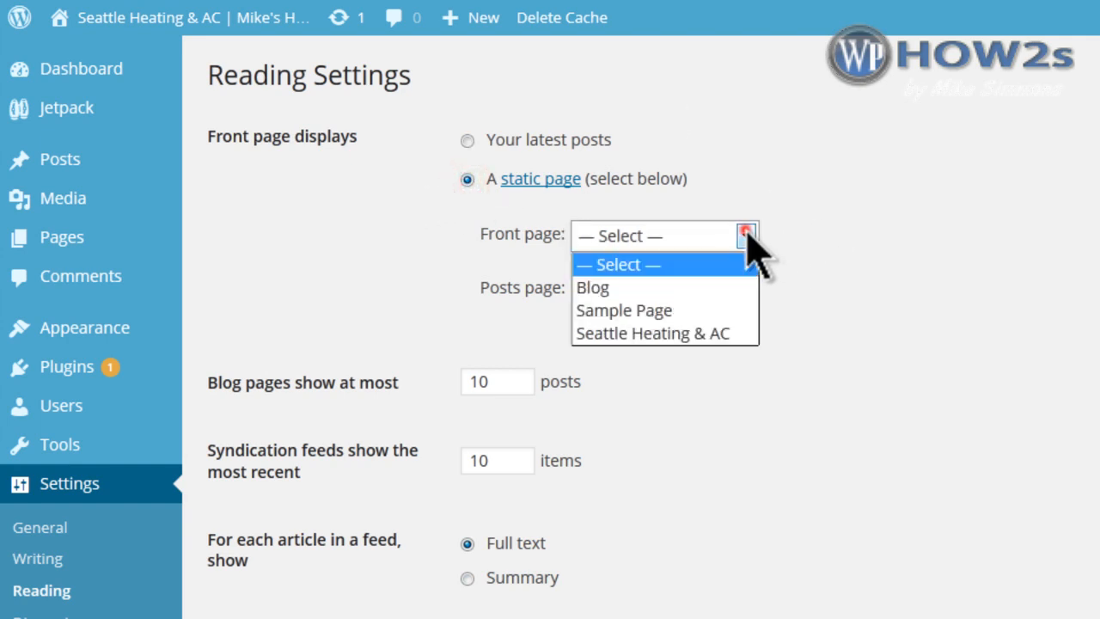
click(644, 334)
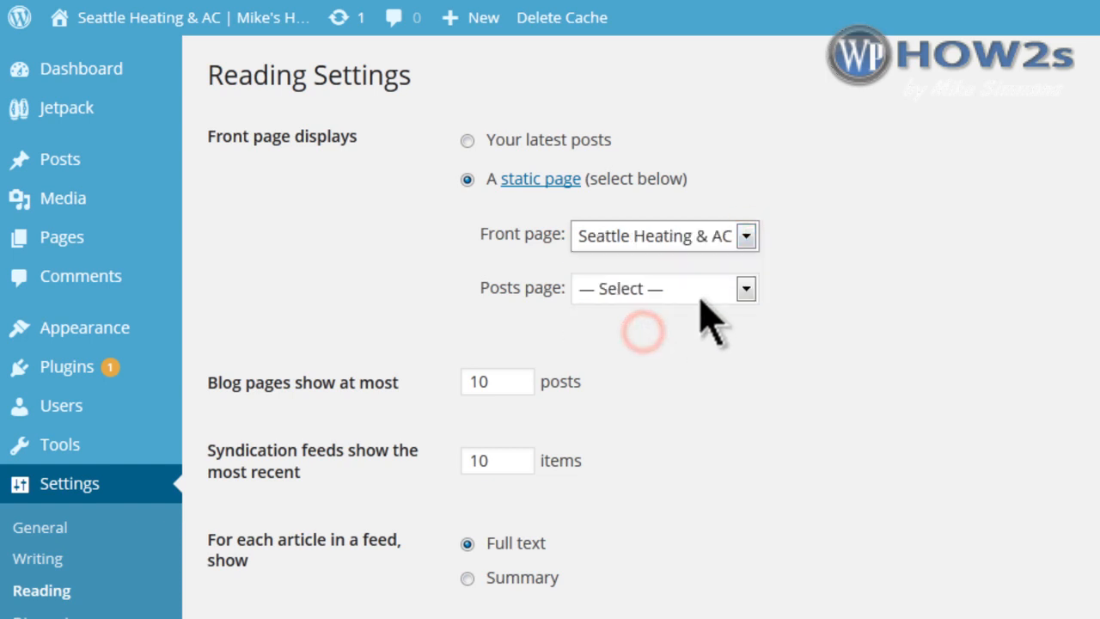
click(746, 290)
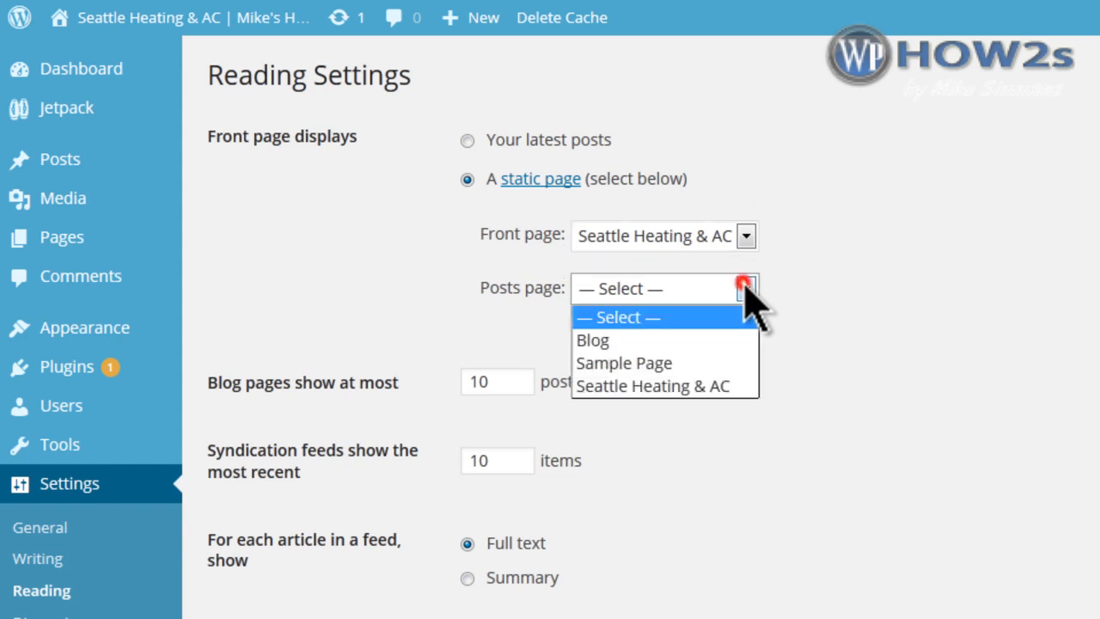
click(593, 348)
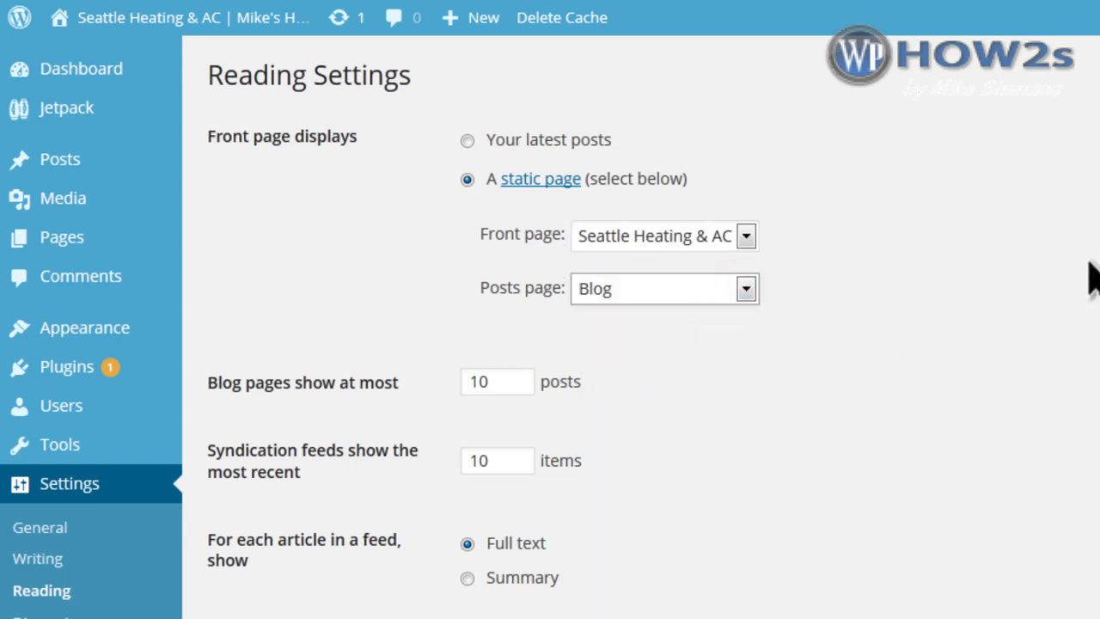
In the Discussion settings, disable link notifications from other blogs (pingbacks and trackbacks) and save the changes.
scroll(551, 344, down, 2)
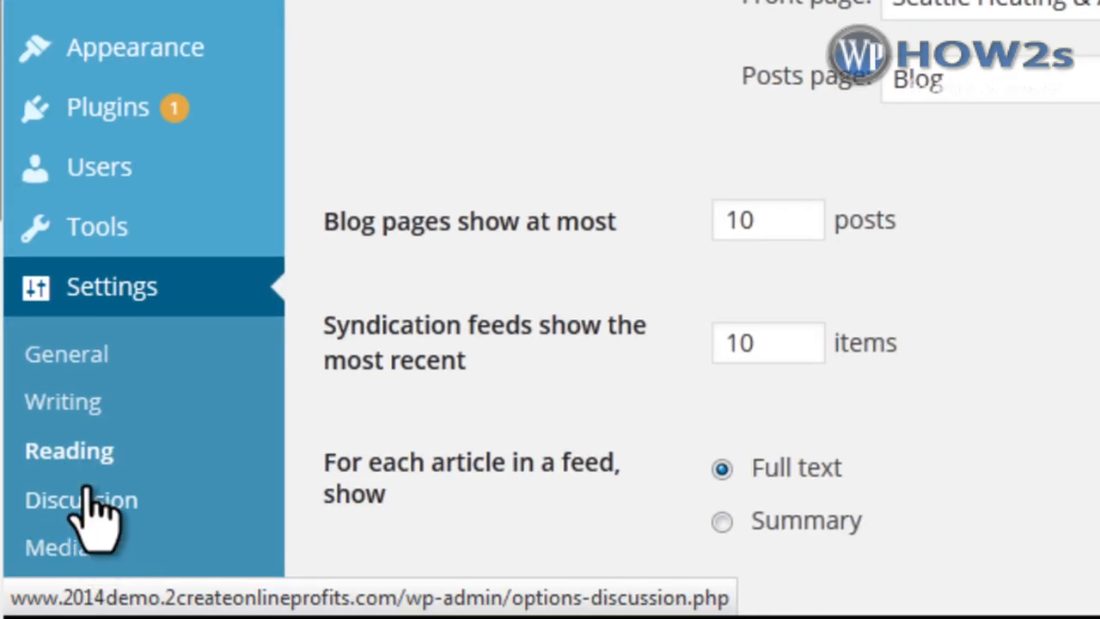
click(84, 497)
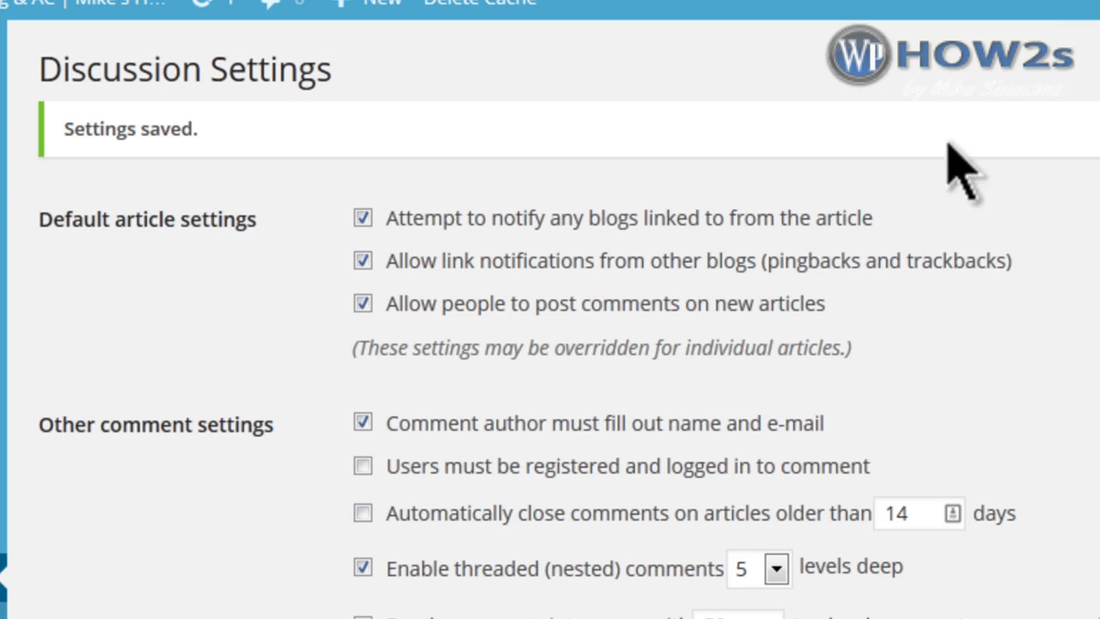
click(362, 260)
scroll(550, 318, down, 2)
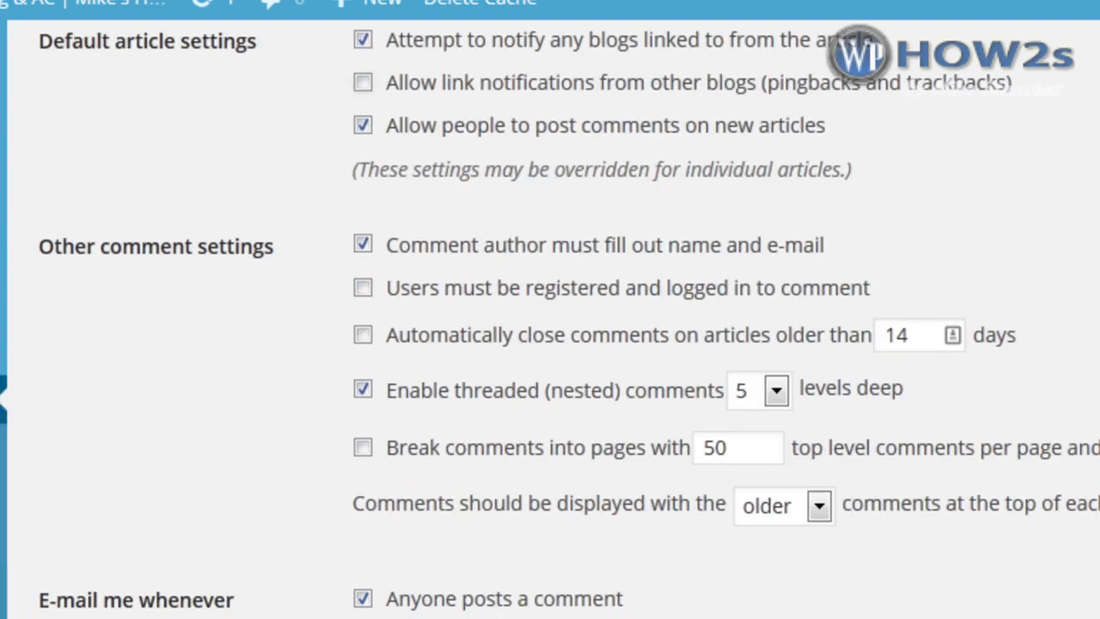
scroll(550, 318, up, 1)
scroll(550, 319, down, 11)
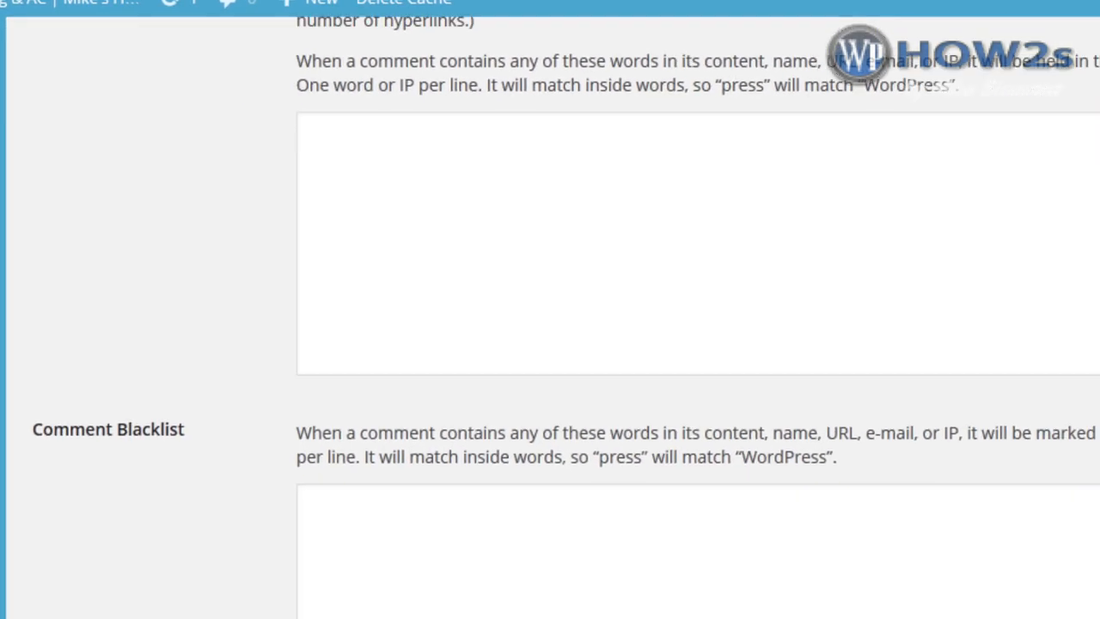
scroll(550, 532, down, 10)
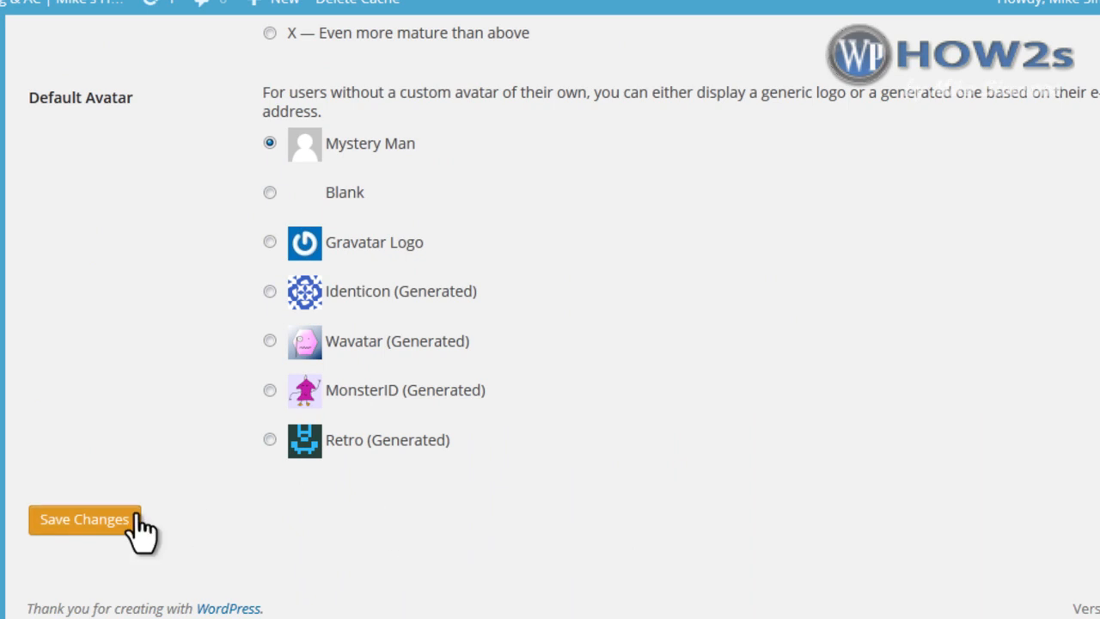
click(47, 523)
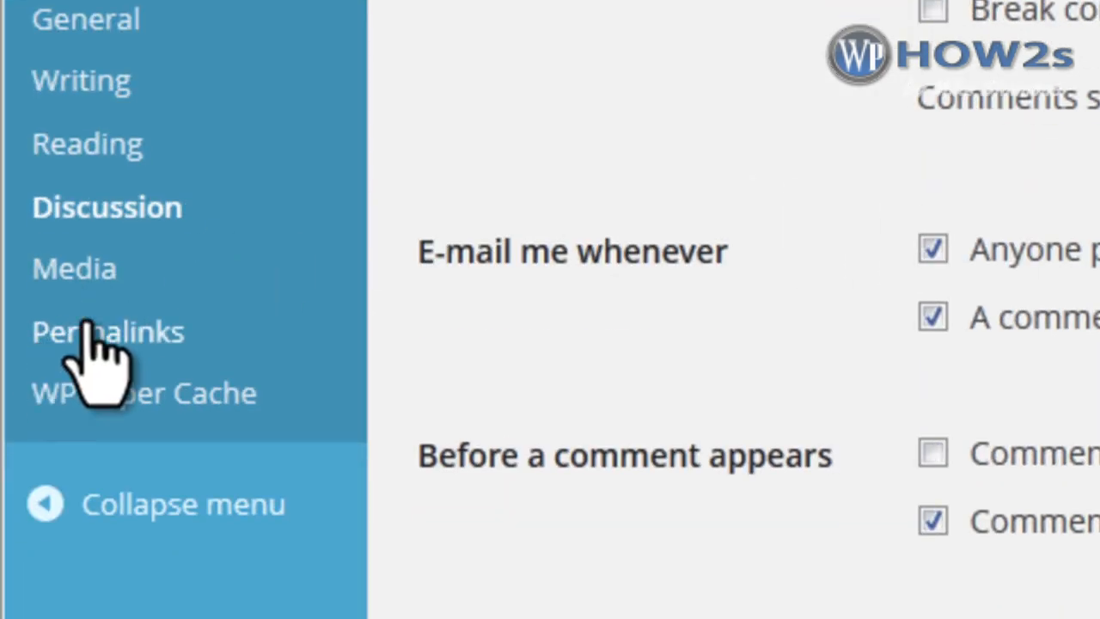
In the Permalink settings, choose Custom Structure and set it to /%category%/%postname%/.
click(95, 333)
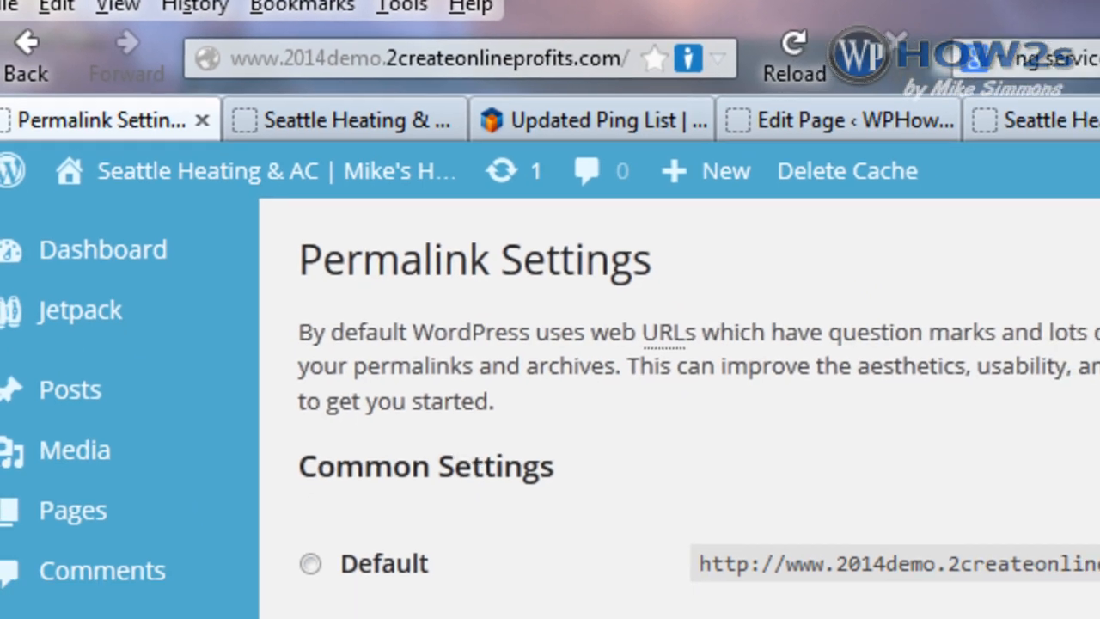
scroll(602, 413, down, 3)
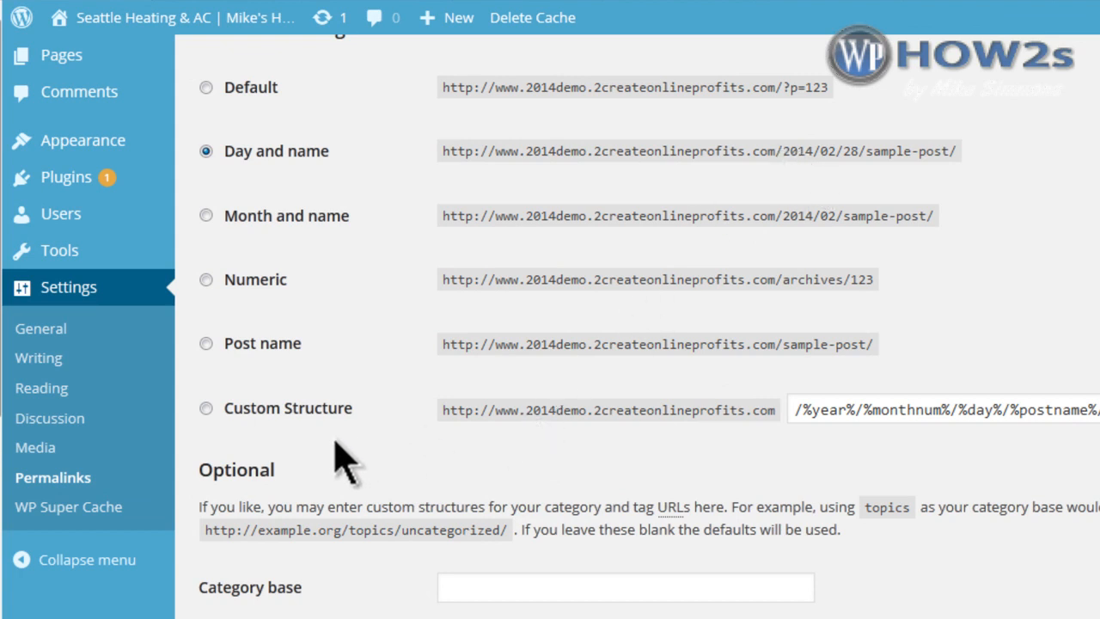
click(206, 409)
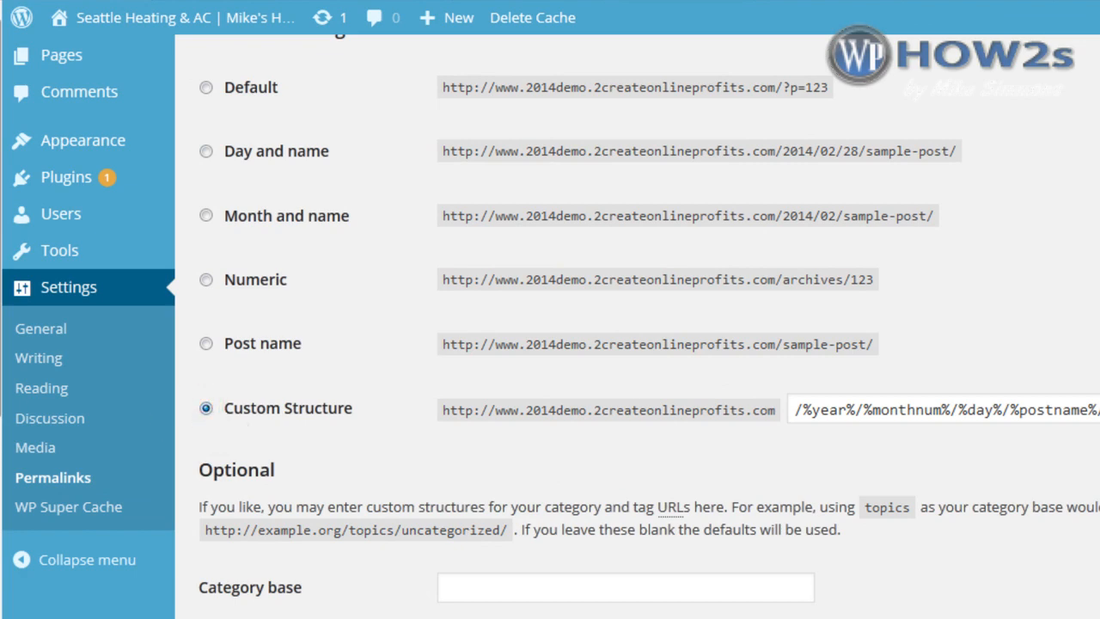
drag(796, 409, 905, 398)
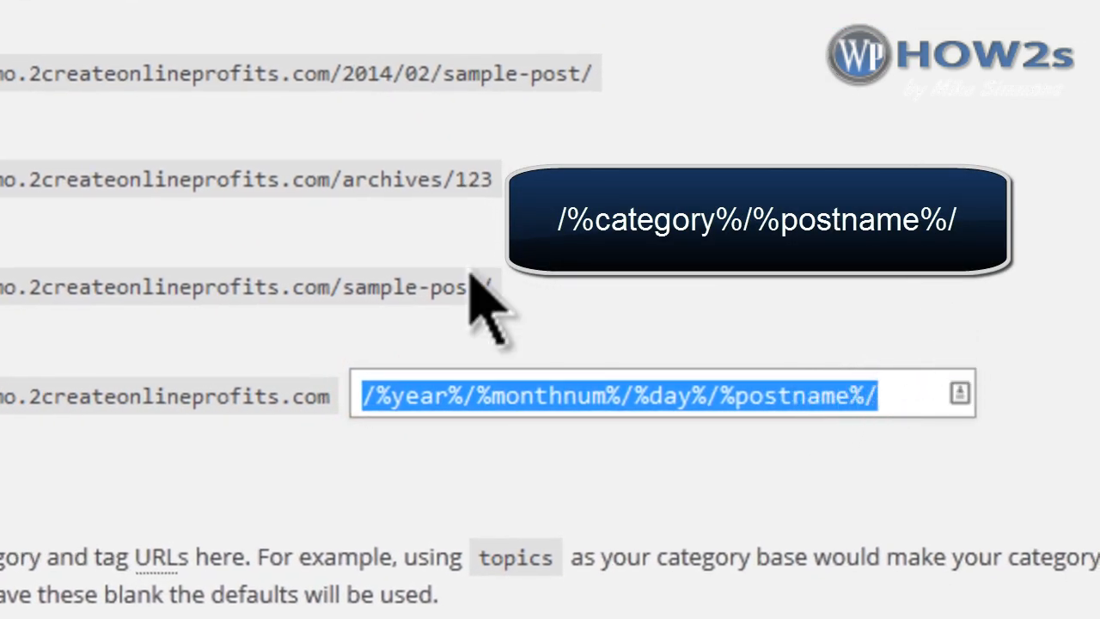
key(ctrl+v)
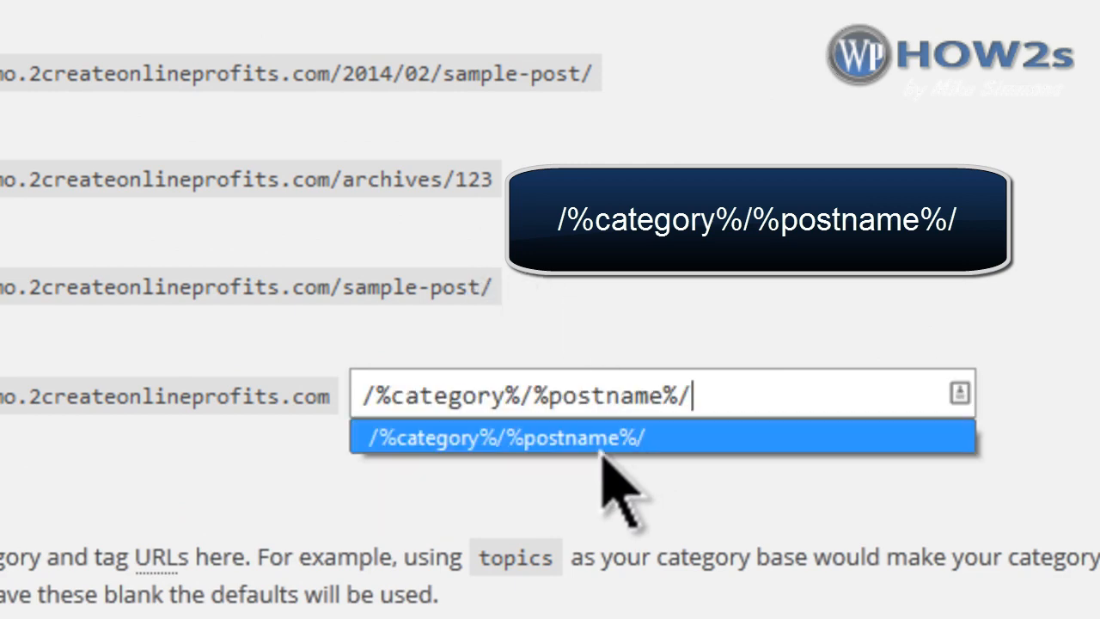
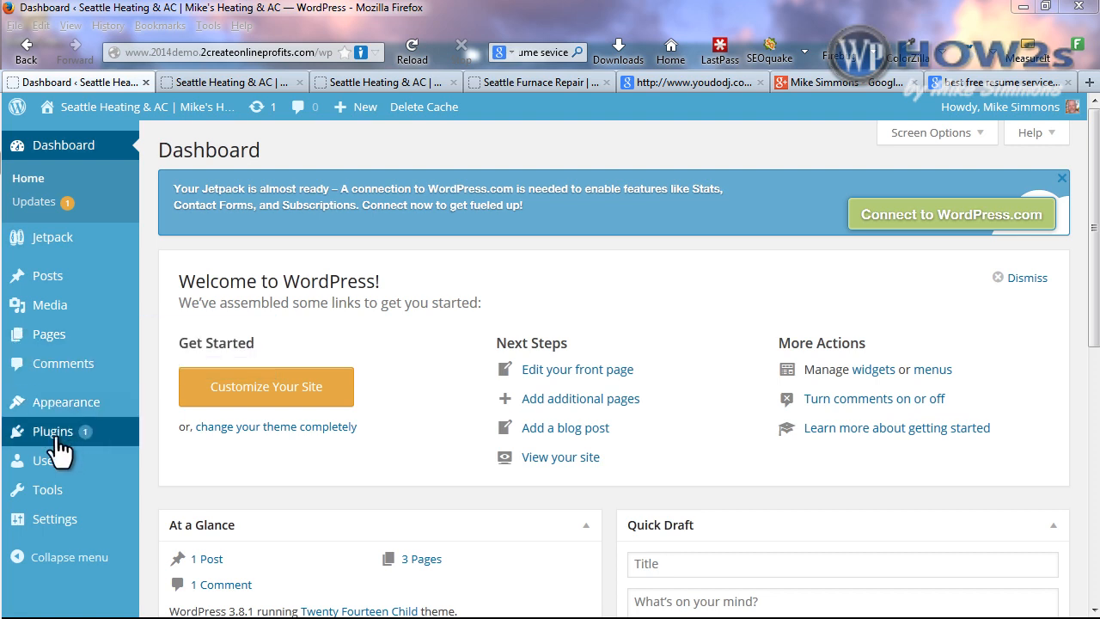
Search for "Google XML Sitemaps" among the new plugins available to install.
mouse_move(112, 434)
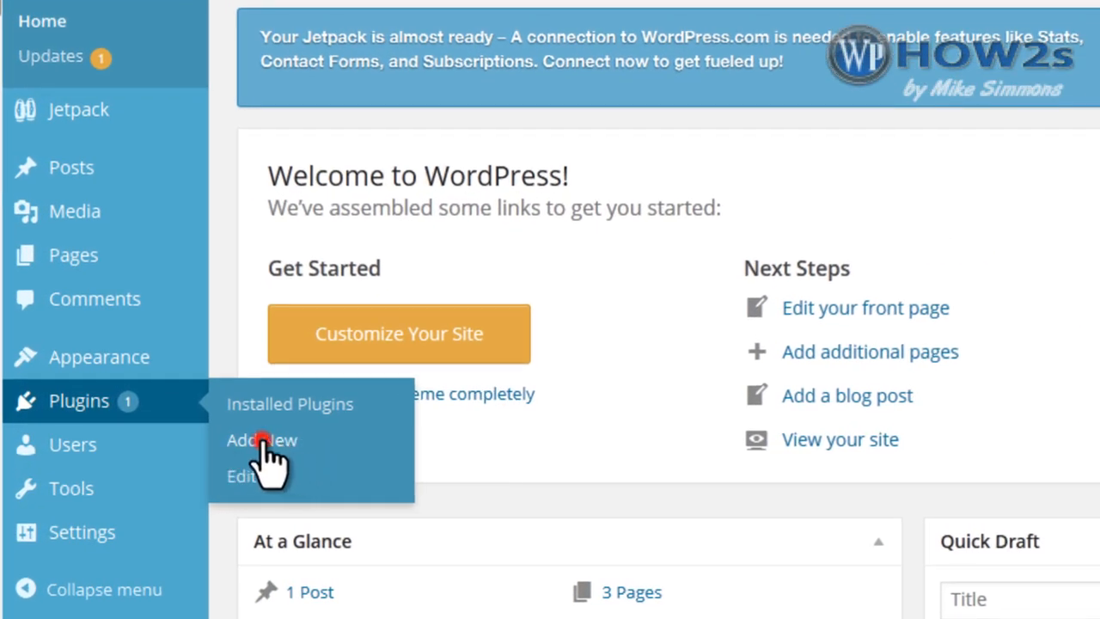
click(262, 440)
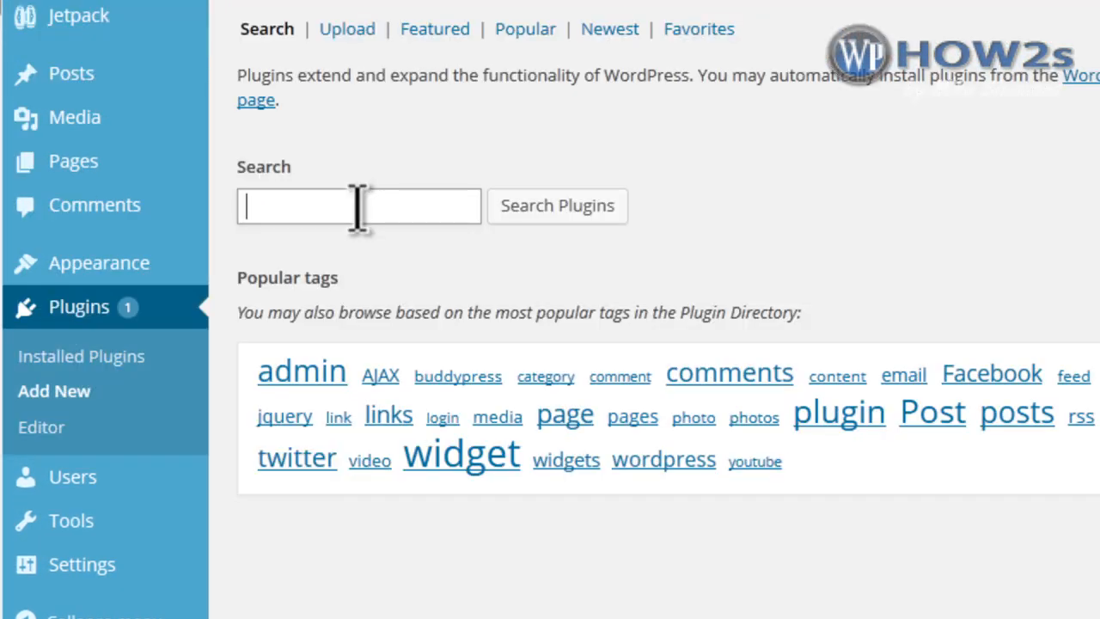
click(359, 206)
text(google)
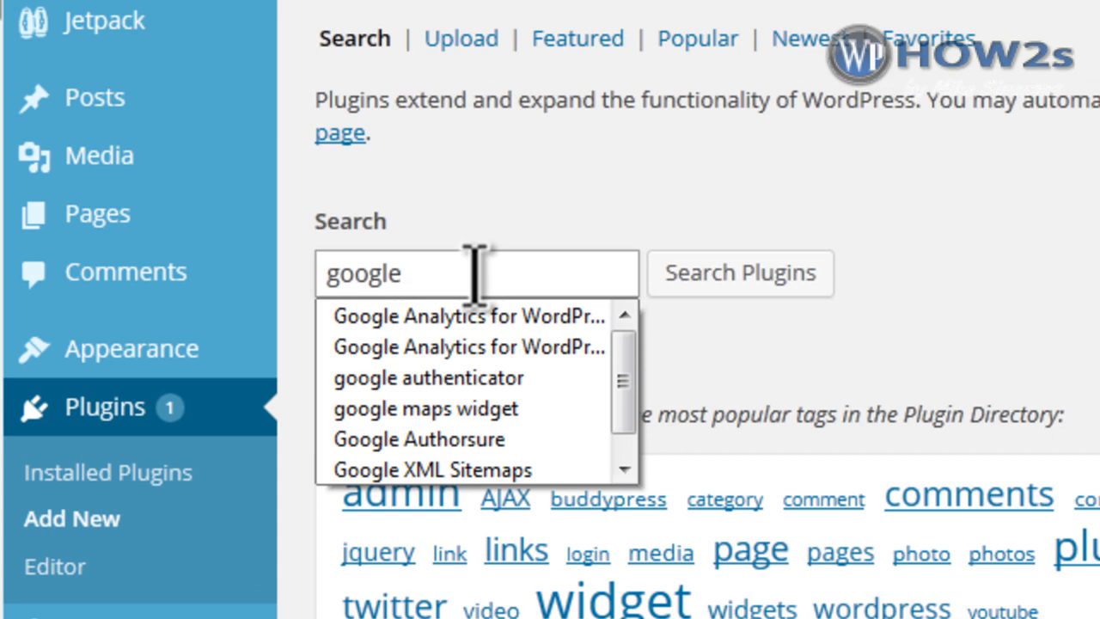
key(Escape)
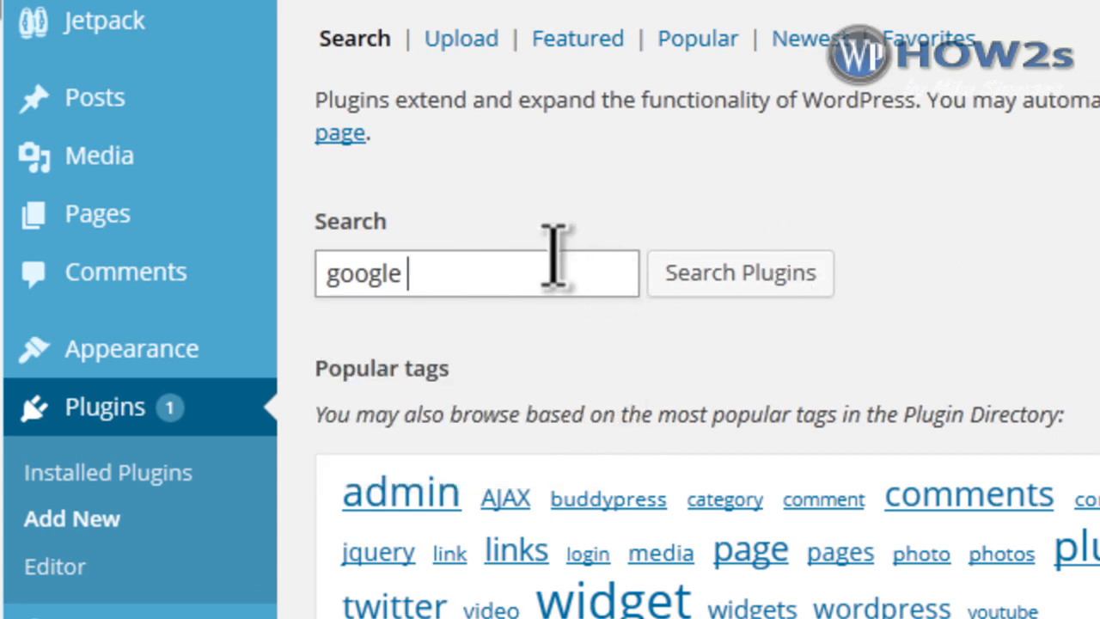
text(xm)
text(l)
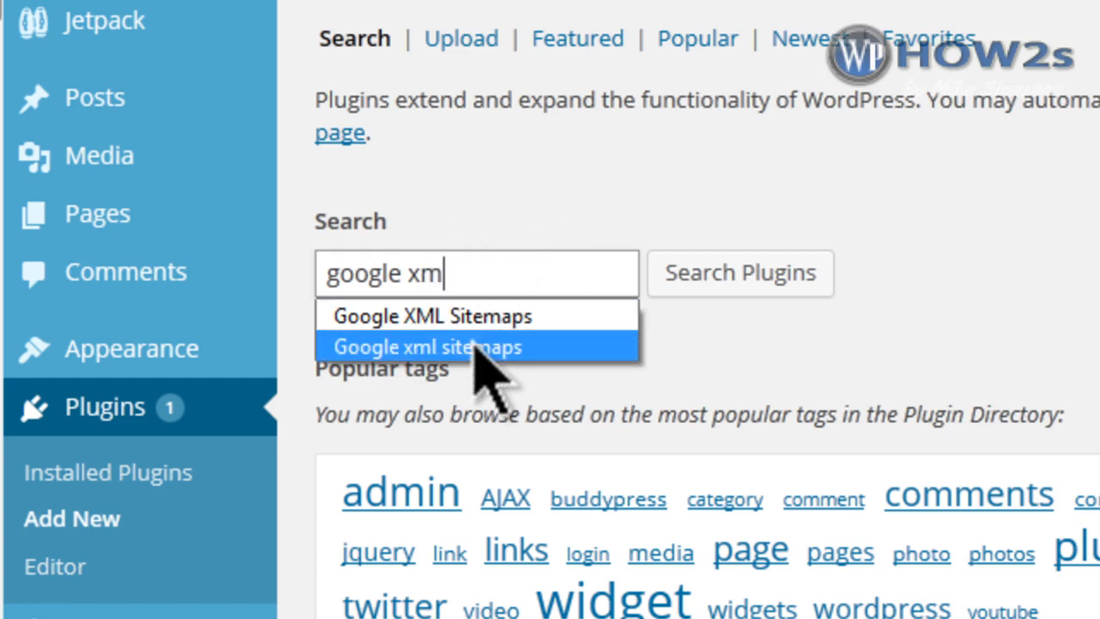
click(447, 316)
click(756, 284)
Install the Google XML Sitemaps plugin and activate it.
click(467, 272)
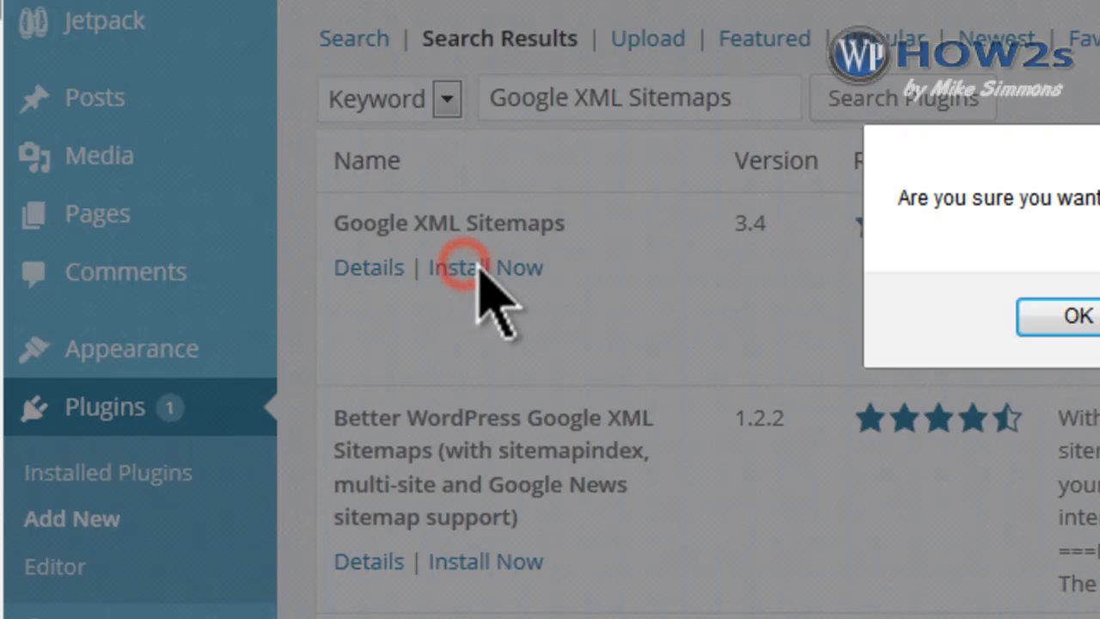
key(Return)
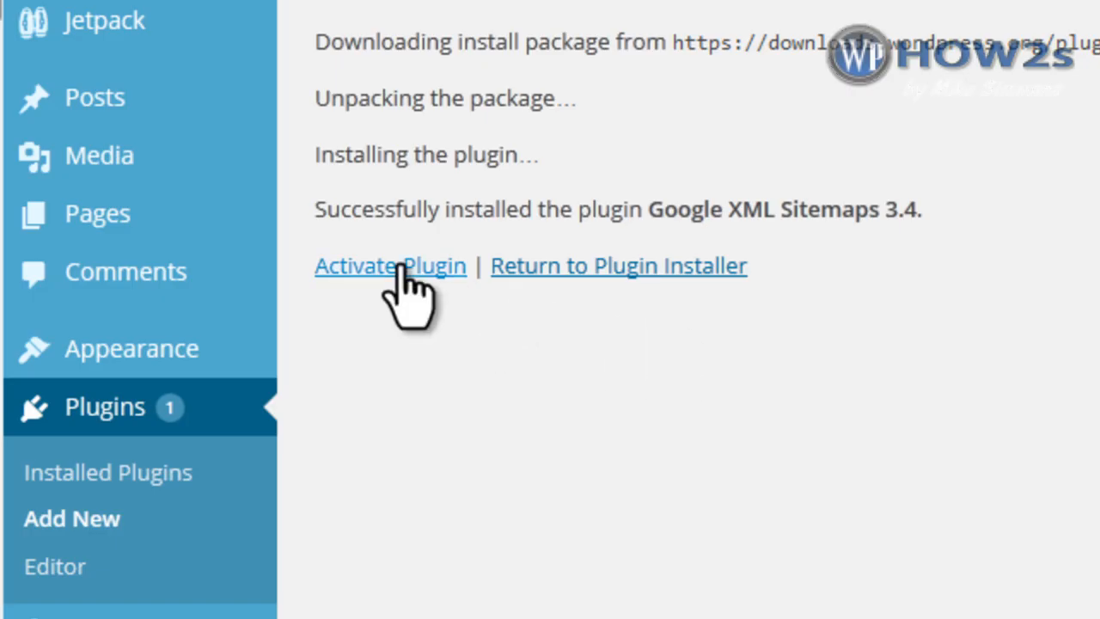
click(397, 265)
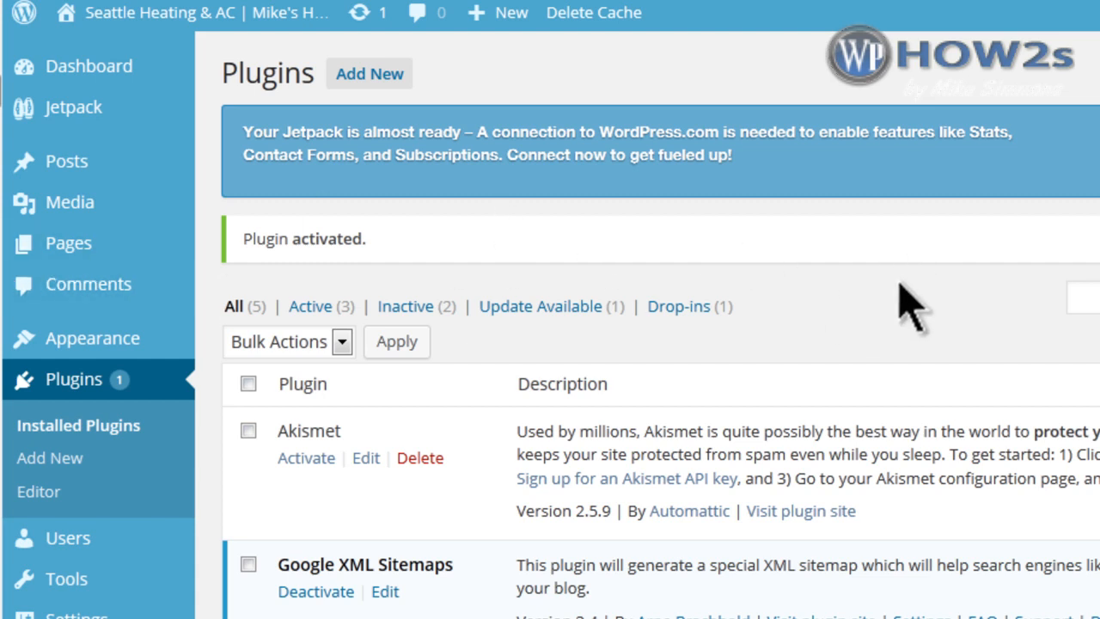
Find the EWWW Image Optimizer plugin among the new plugins, install it and activate it.
click(371, 77)
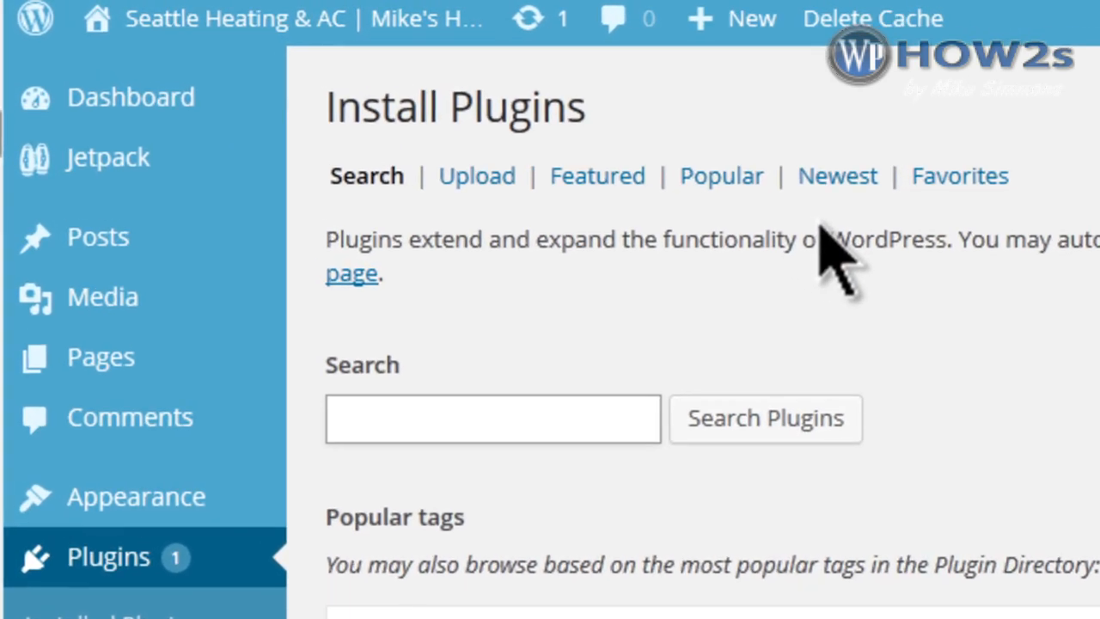
text(EWWW)
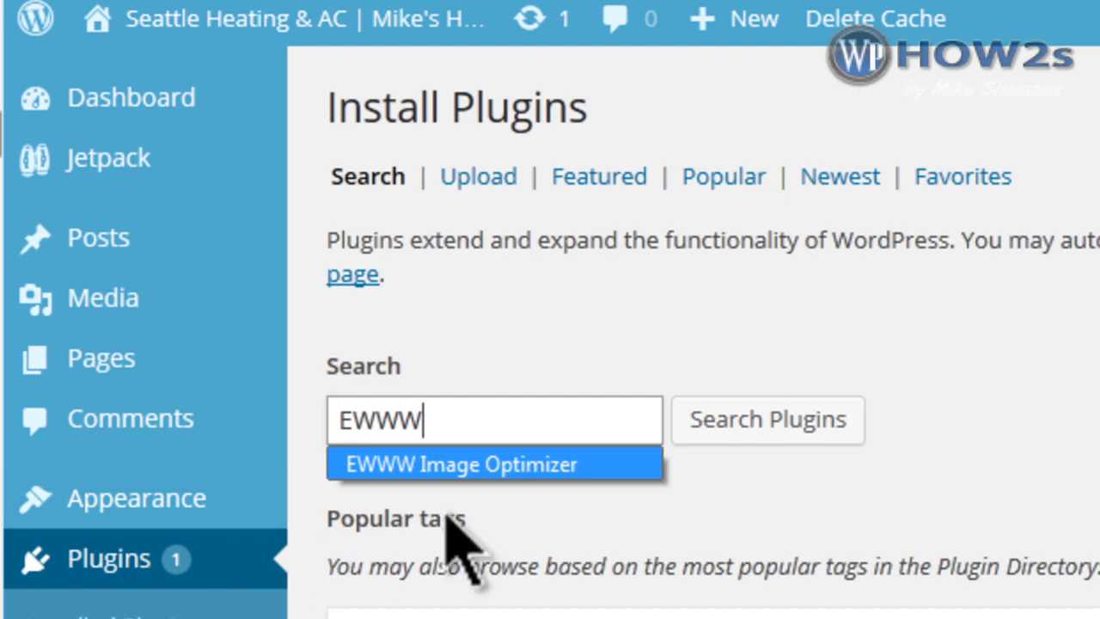
click(481, 464)
click(776, 420)
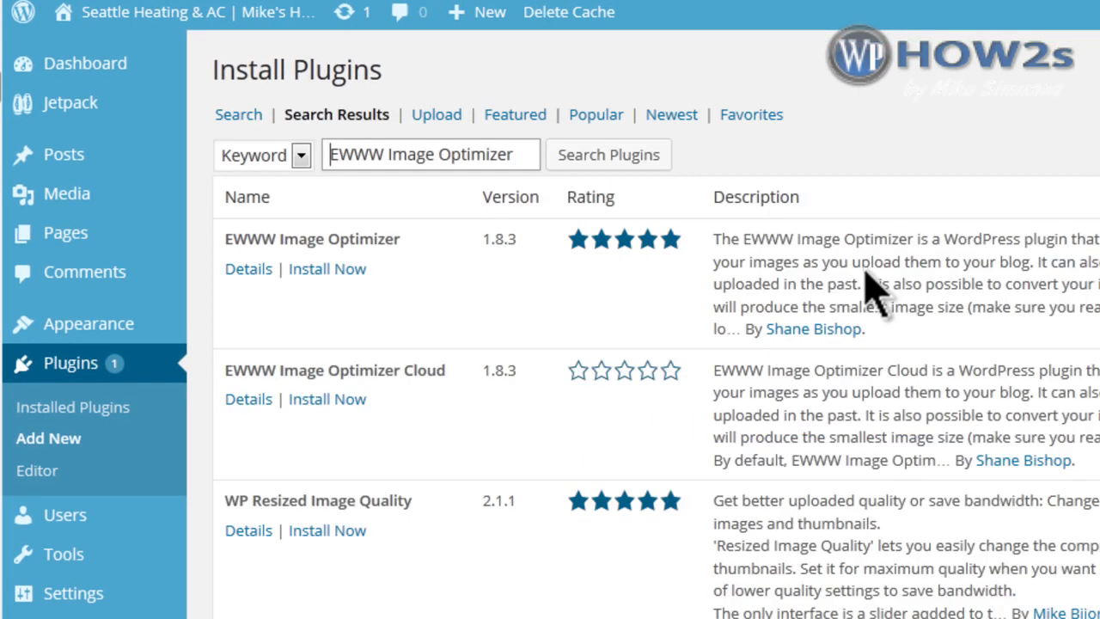
click(314, 269)
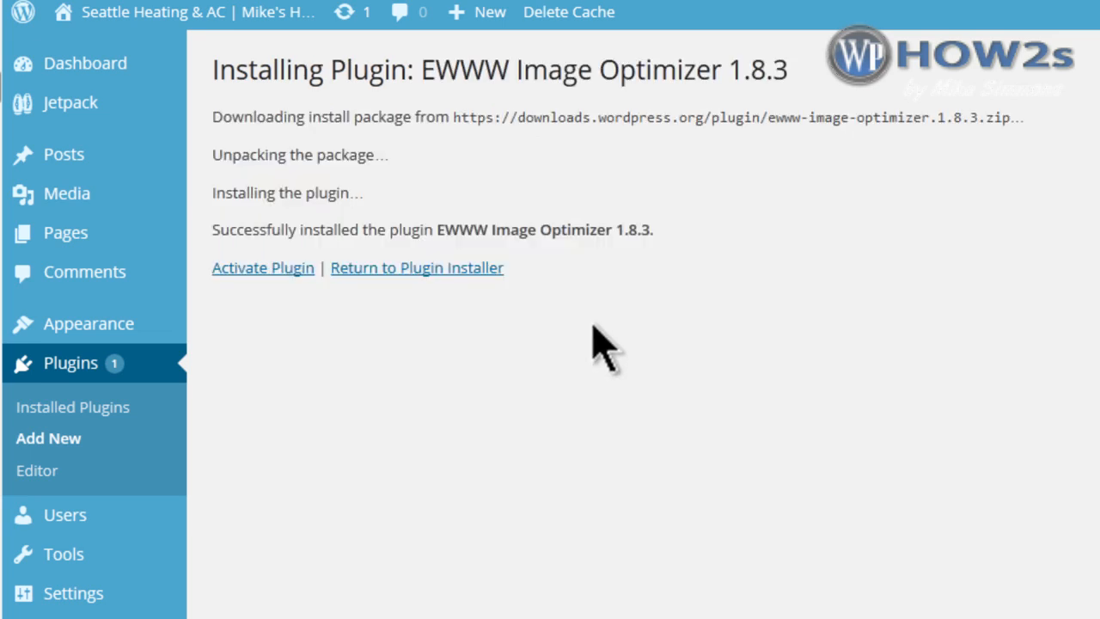
click(273, 268)
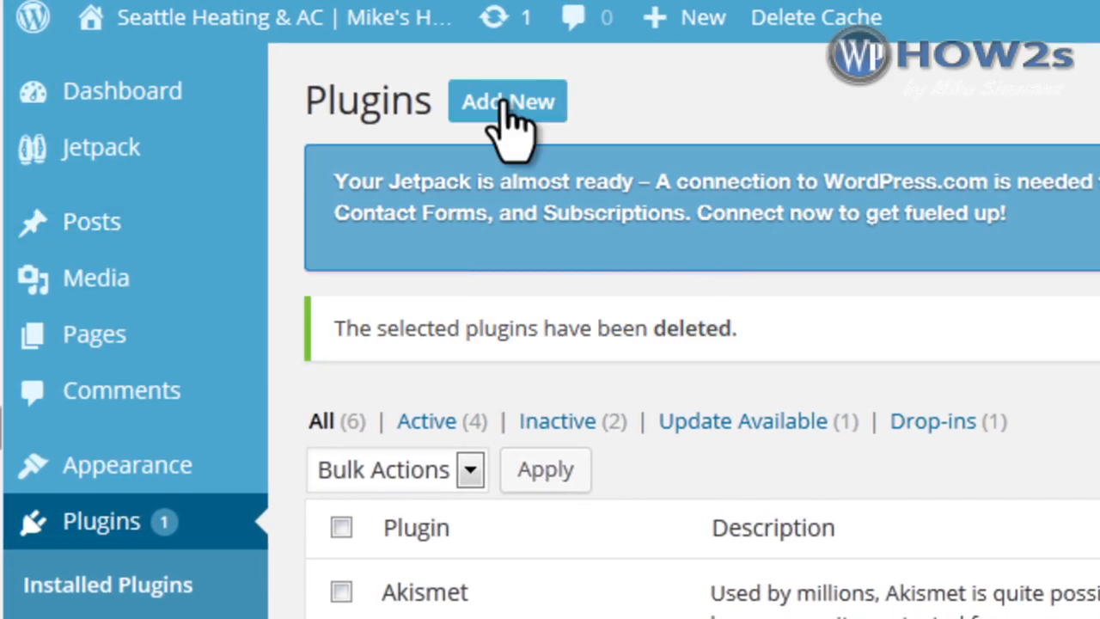
Find the All in One SEO Pack plugin among the new plugins, install it and activate it.
click(504, 103)
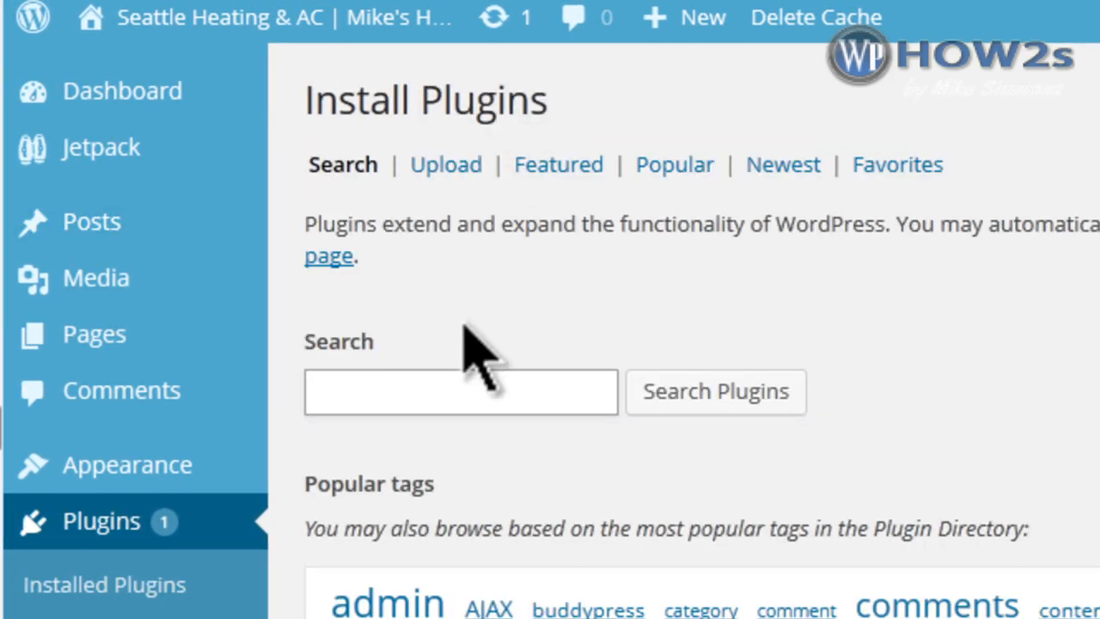
text(all)
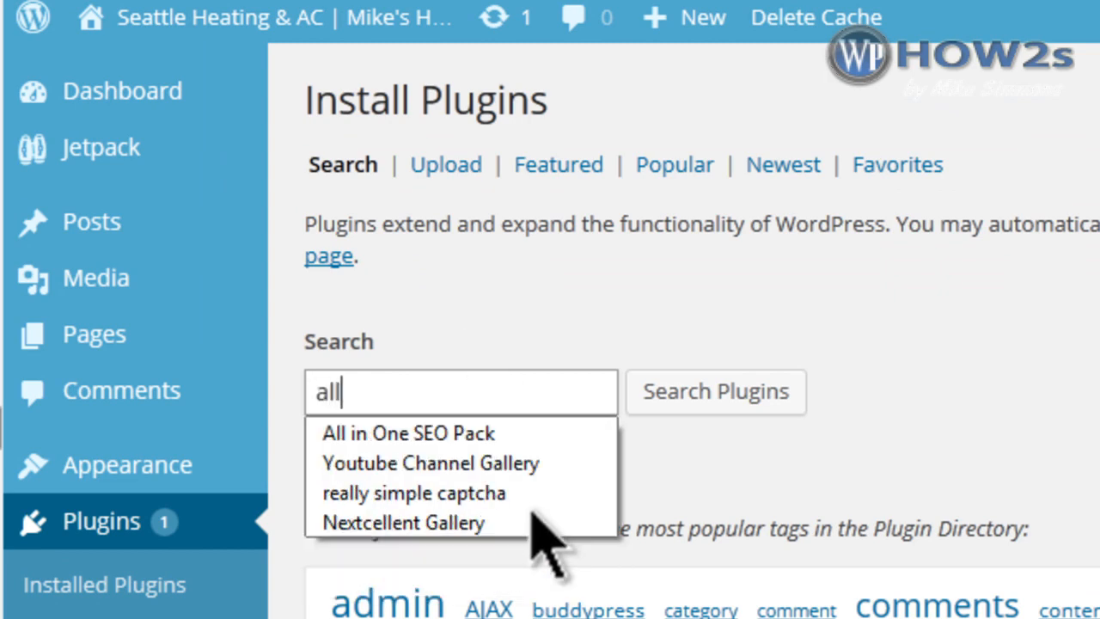
click(447, 432)
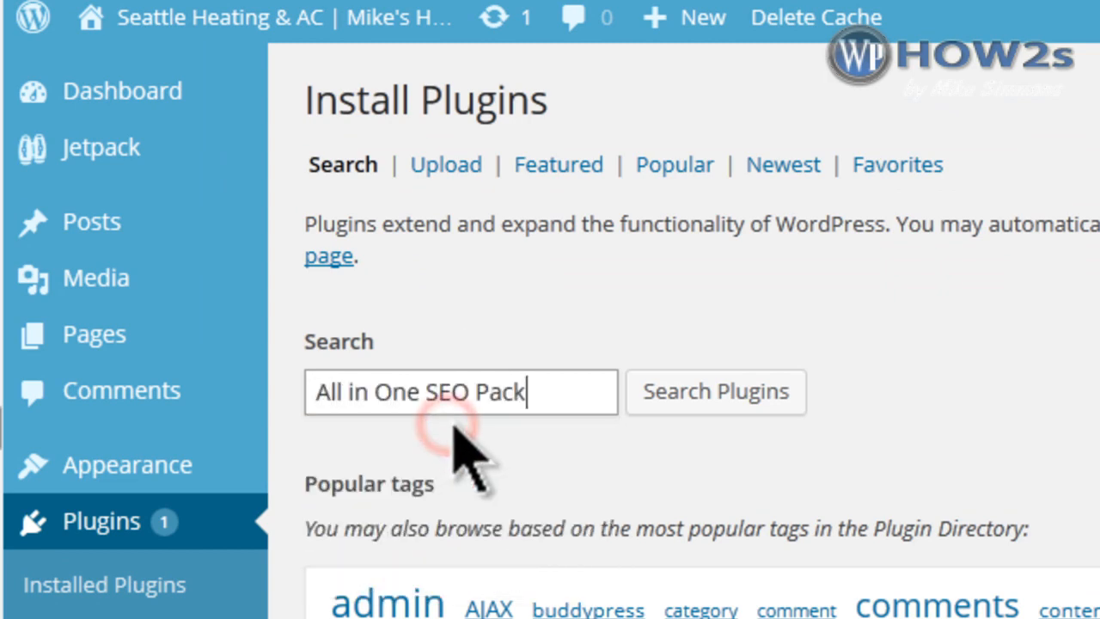
click(722, 387)
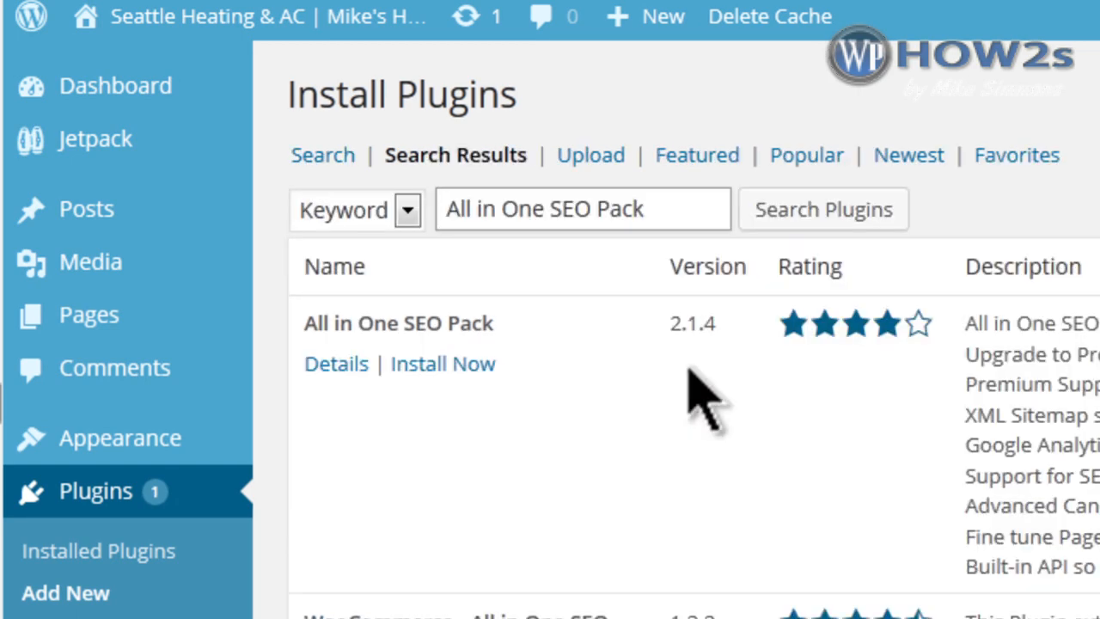
click(449, 365)
click(986, 407)
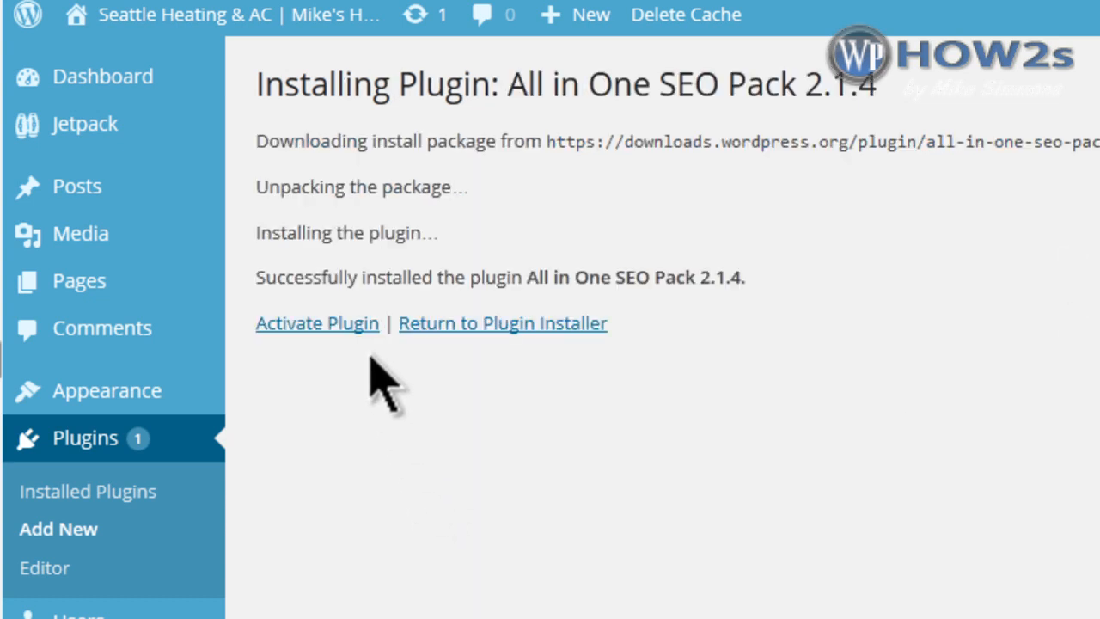
click(344, 326)
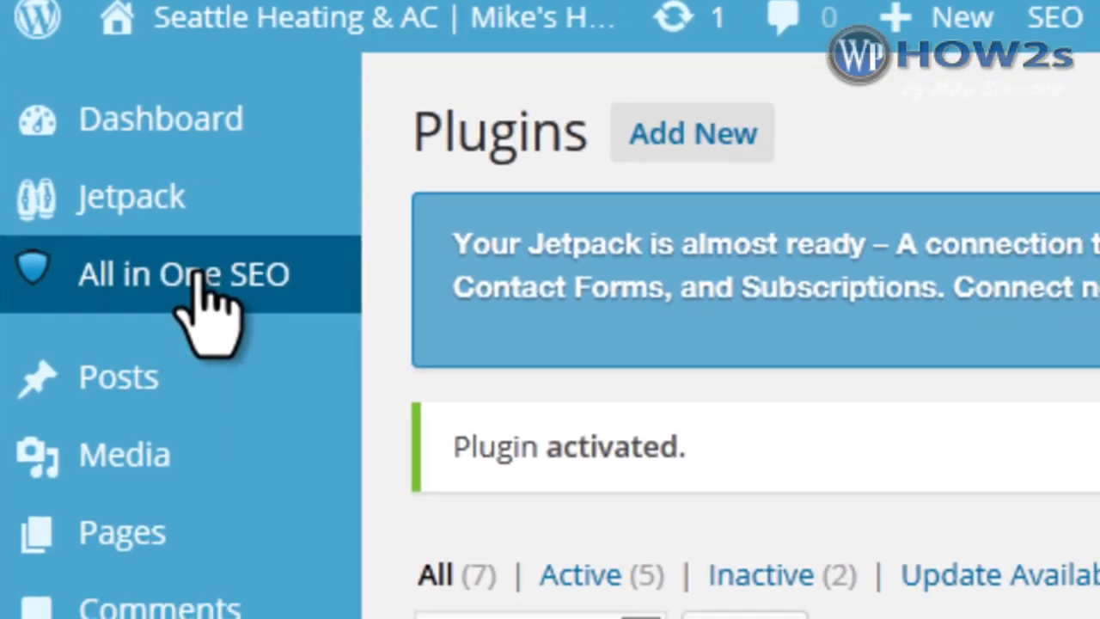
Open the All in One SEO general settings and show the help for Canonical URLs.
click(177, 291)
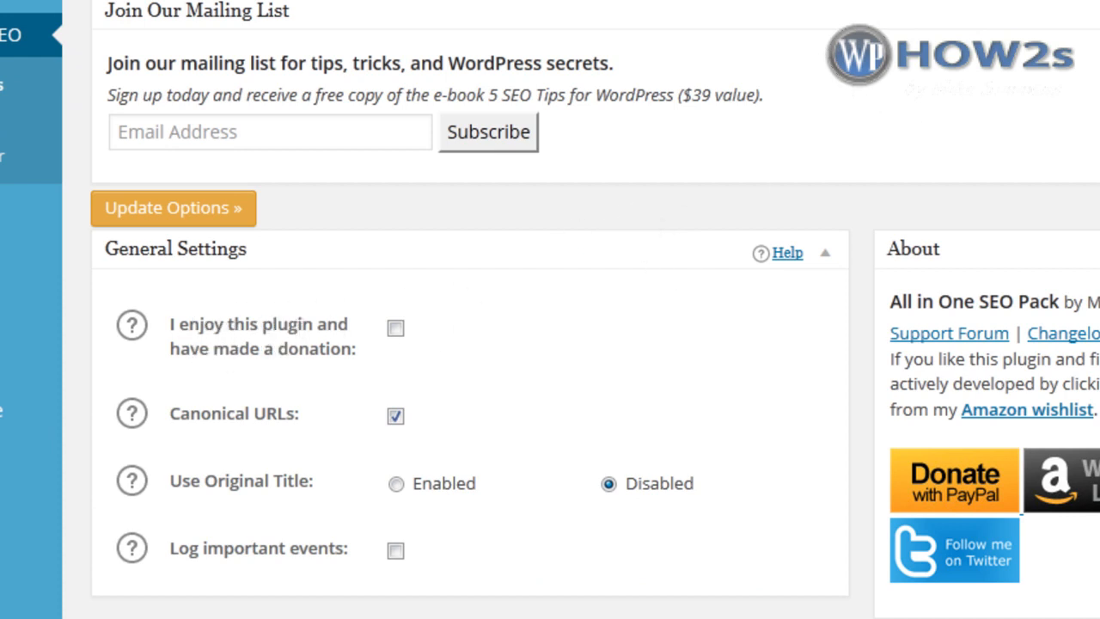
scroll(550, 310, down, 3)
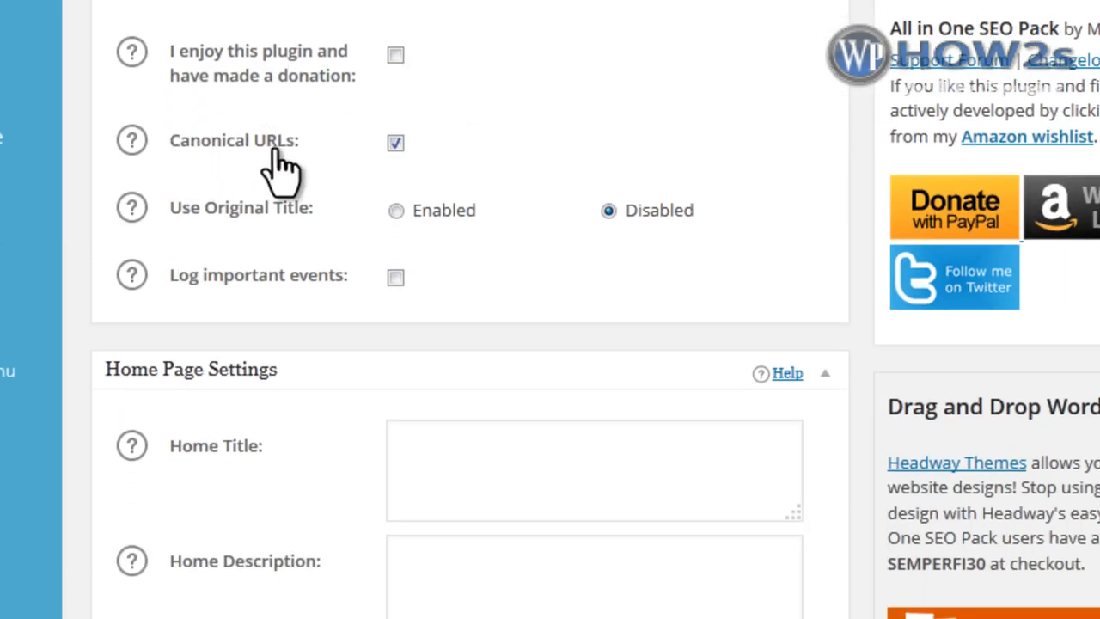
click(133, 141)
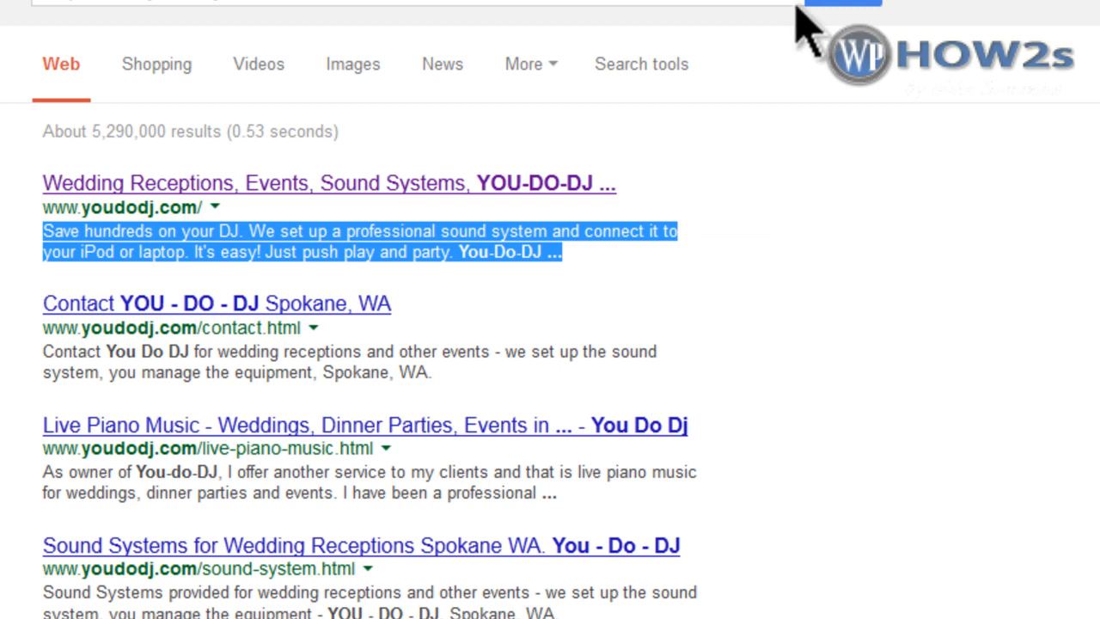
Examine the description text beneath the youdodj.com home page listing in the Google search results.
click(865, 151)
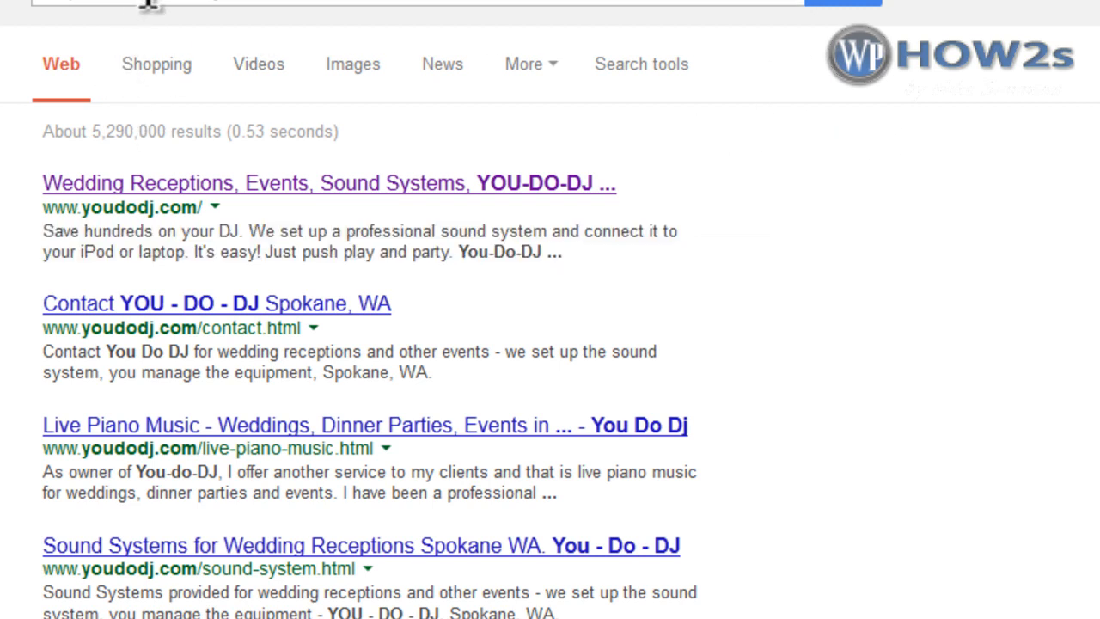
click(442, 139)
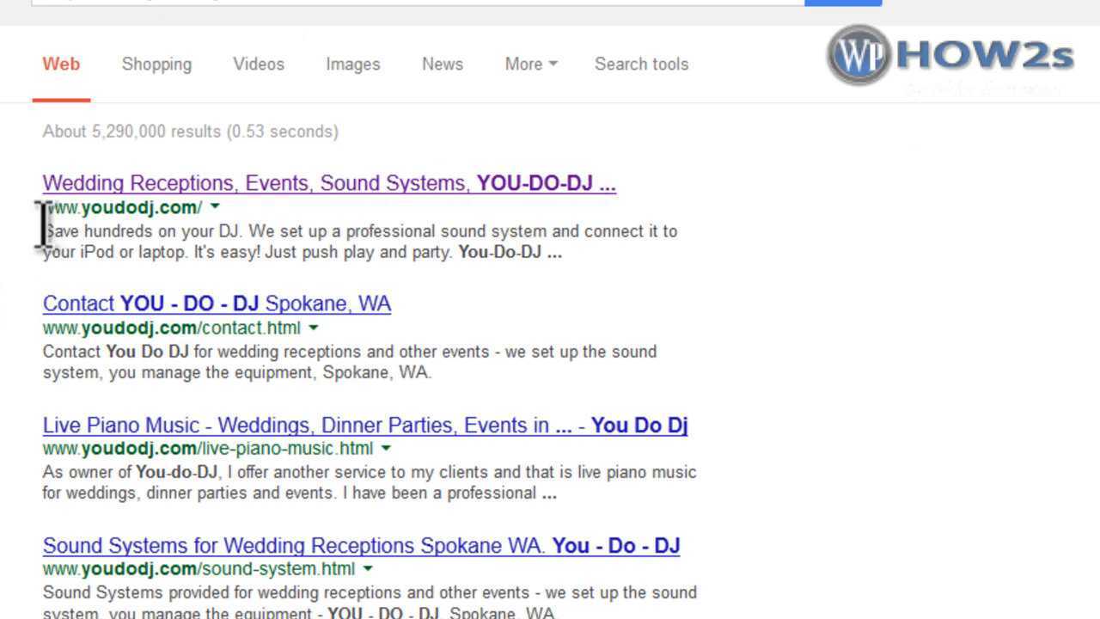
drag(40, 225, 651, 265)
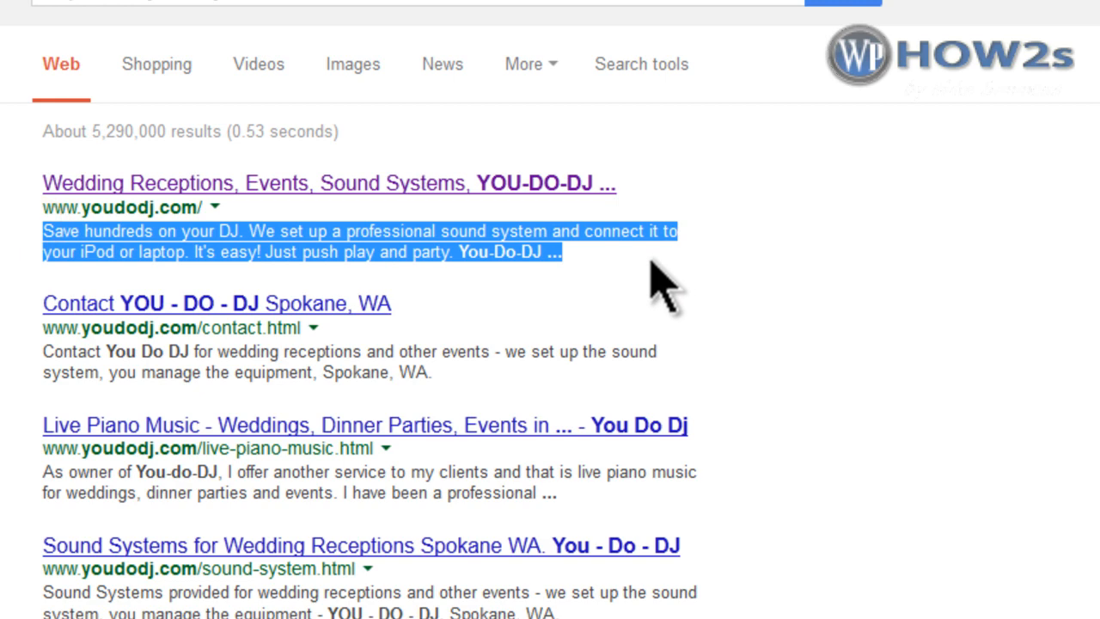
click(824, 204)
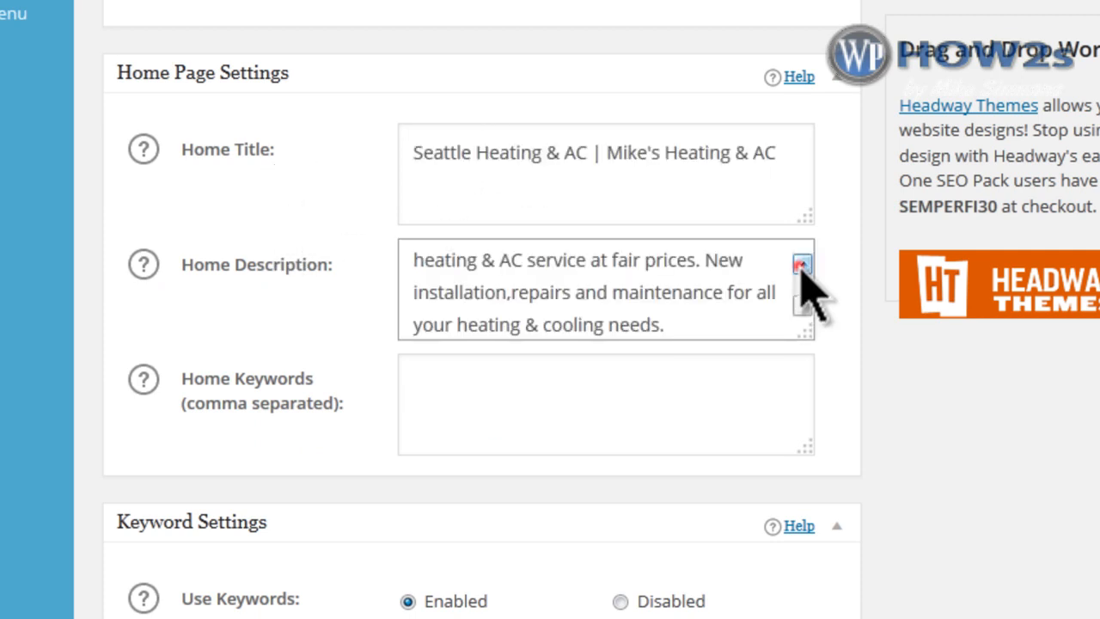
Review the Home Description text from its start, highlighting the opening call to action with the phone number.
click(803, 264)
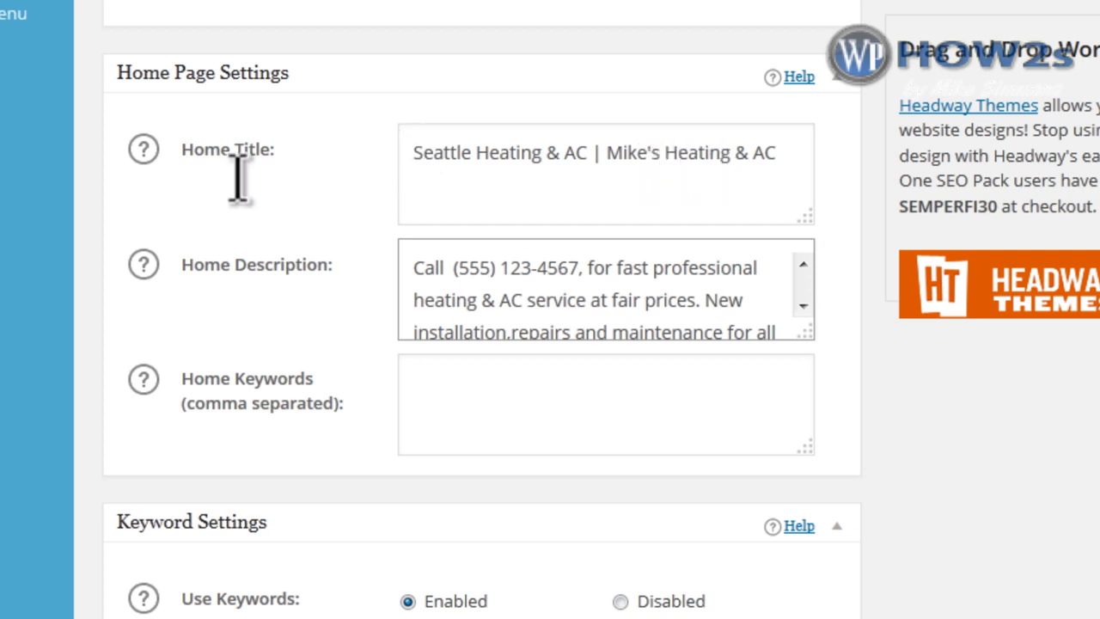
drag(583, 269, 548, 169)
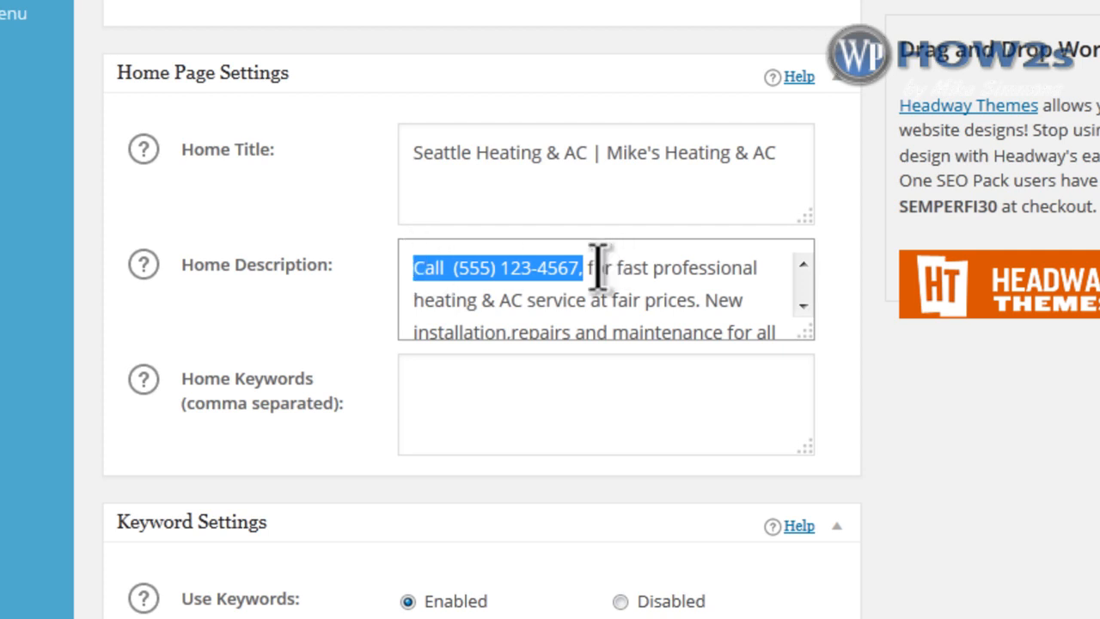
click(776, 365)
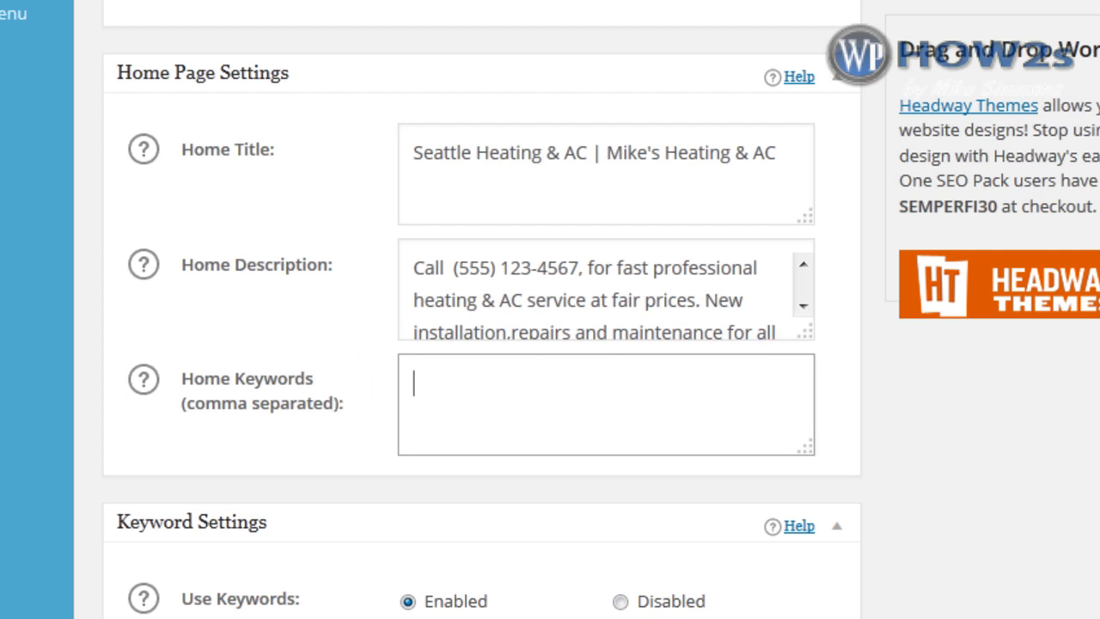
Set Use Keywords to Disabled in the All in One SEO Keyword Settings.
scroll(482, 343, down, 3)
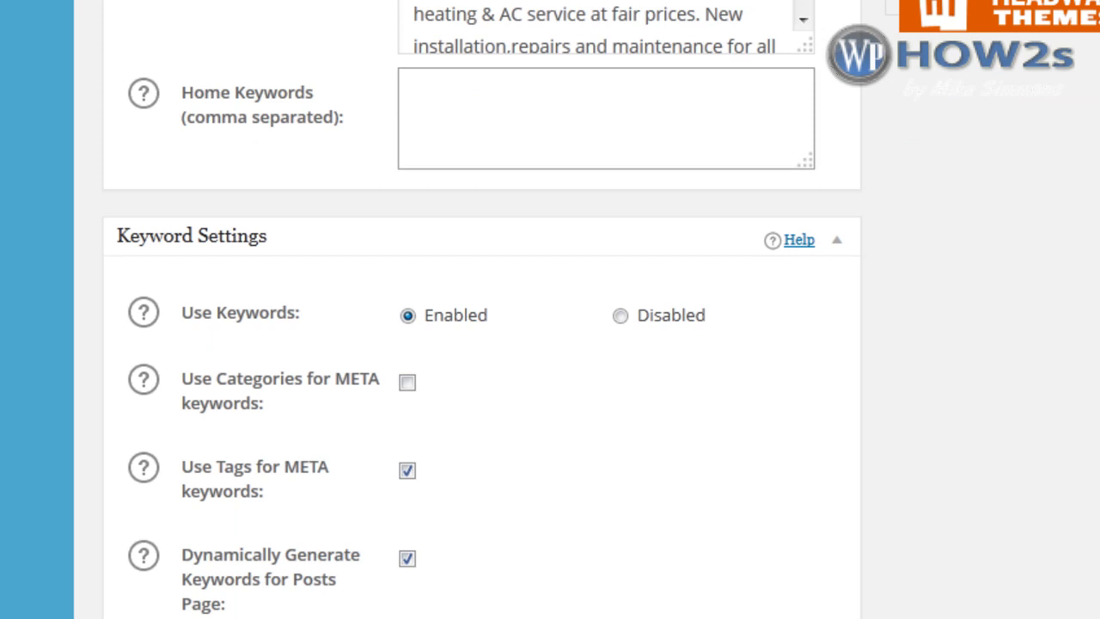
scroll(482, 344, down, 3)
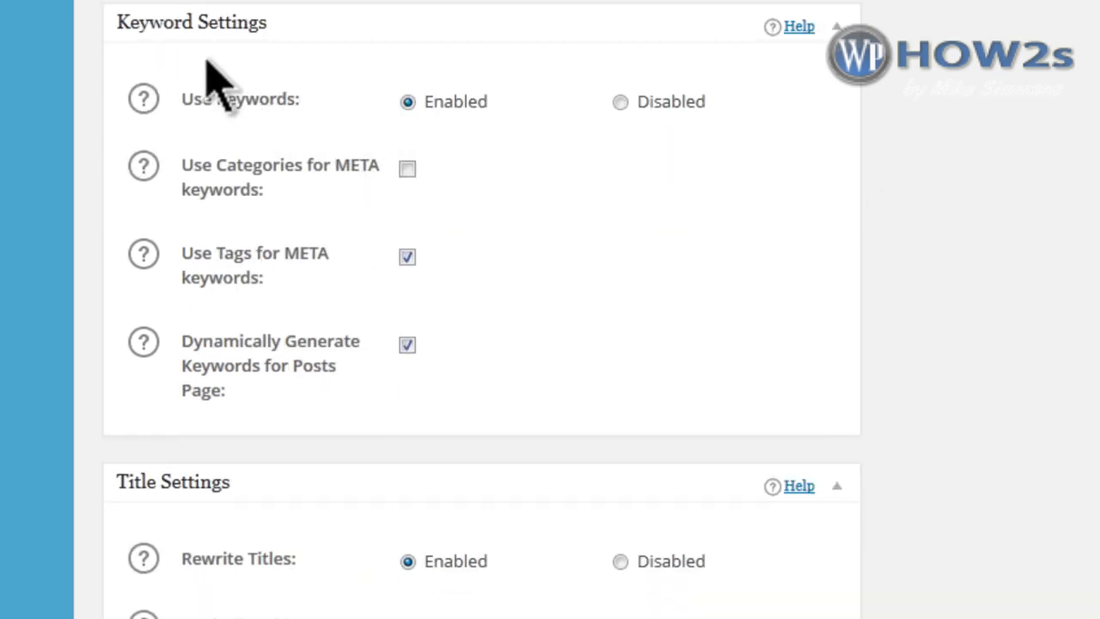
click(622, 104)
scroll(624, 105, down, 3)
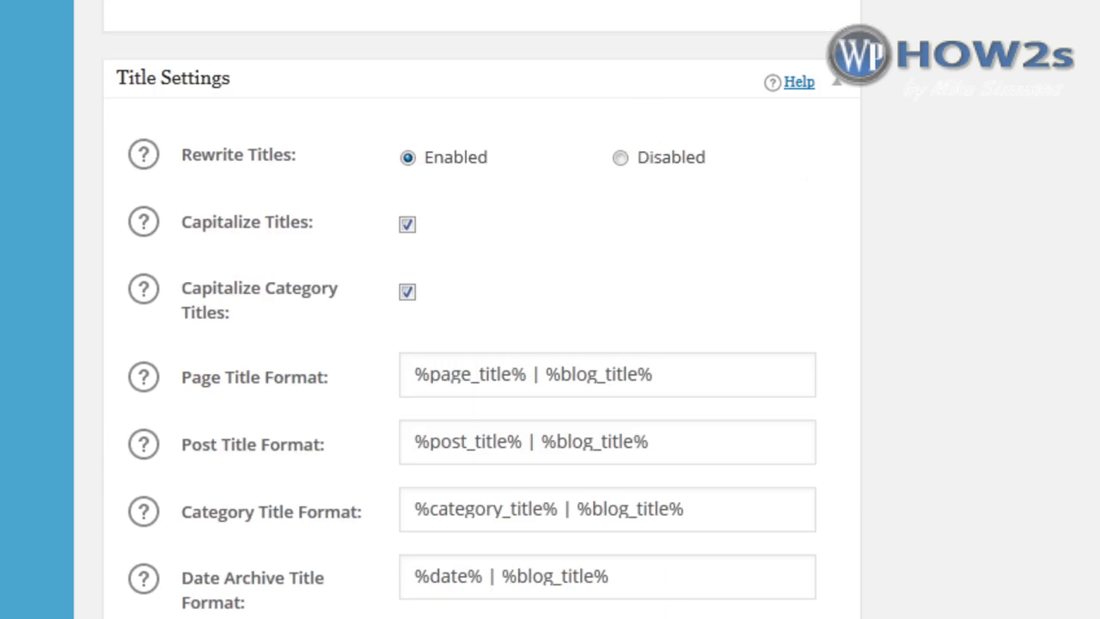
scroll(481, 344, up, 2)
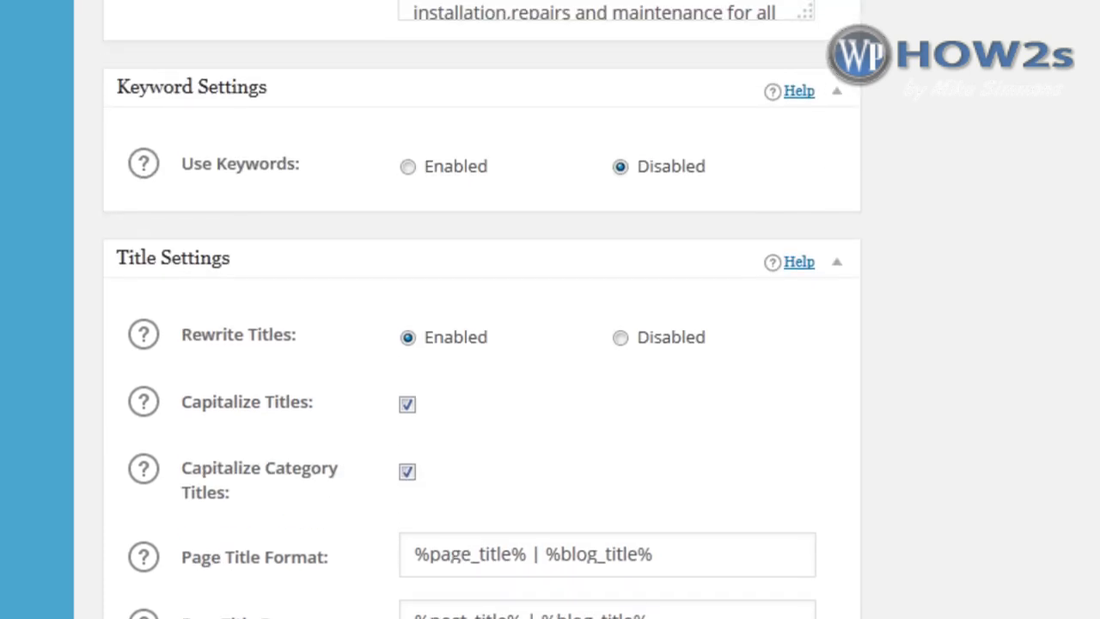
Examine the remaining All in One SEO options, from Title Settings to Webmaster Verification and Google Settings, including the Google Webmaster Tools help.
scroll(481, 344, down, 2)
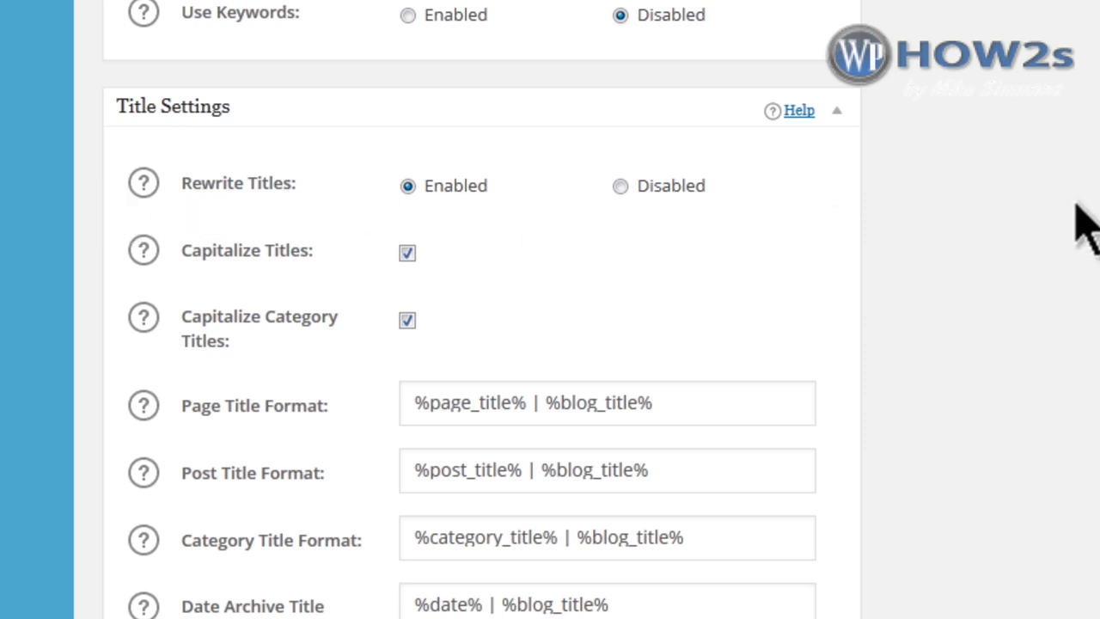
scroll(482, 344, down, 8)
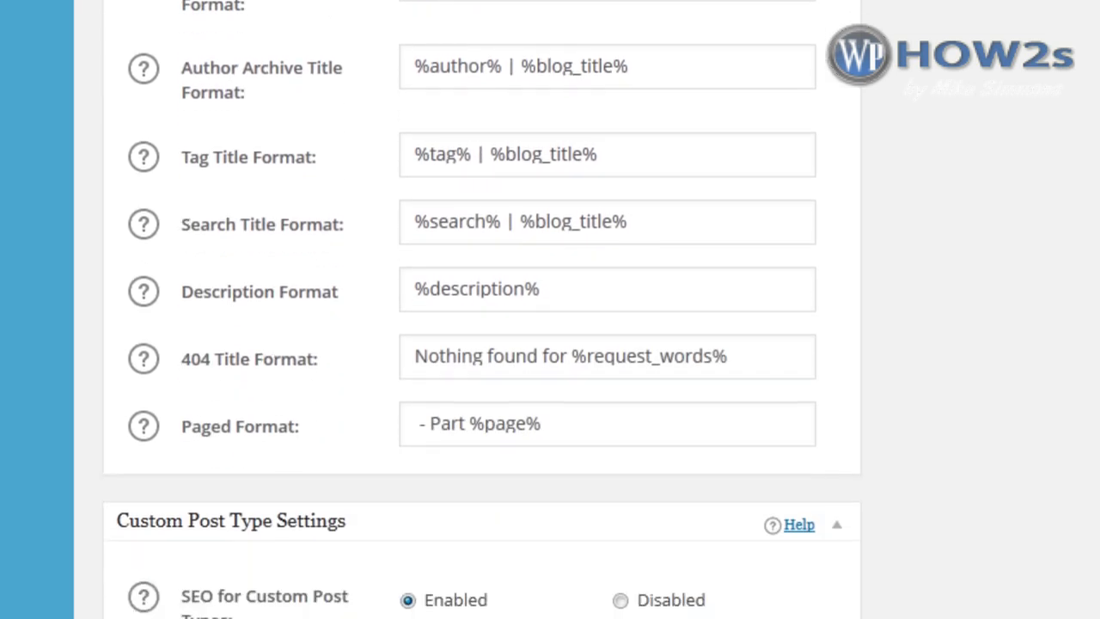
scroll(482, 344, down, 9)
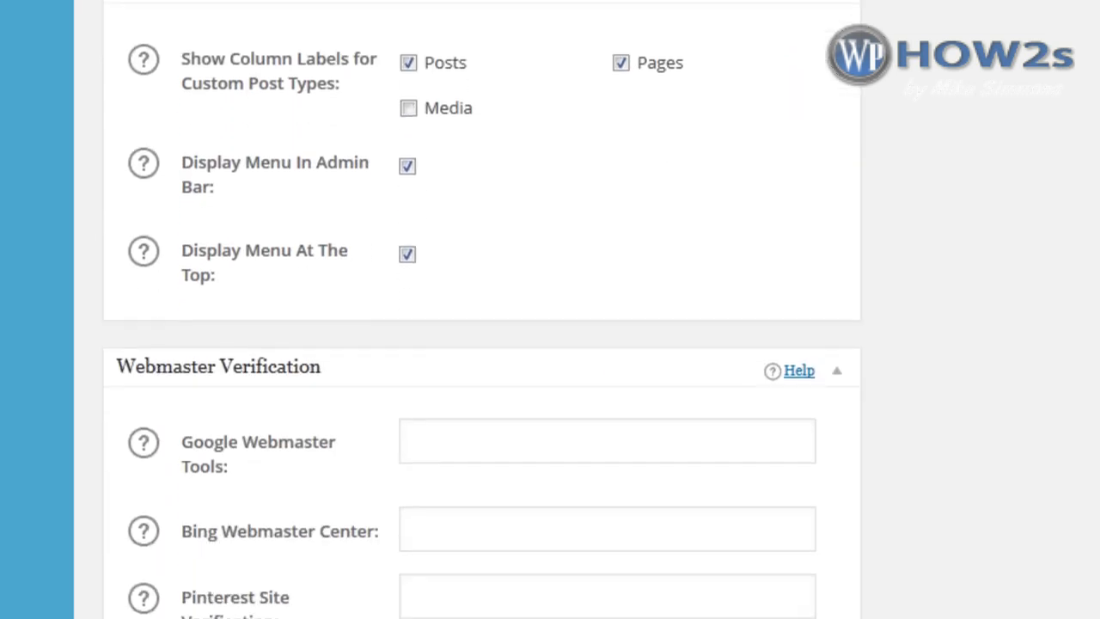
scroll(482, 344, down, 3)
scroll(481, 343, down, 1)
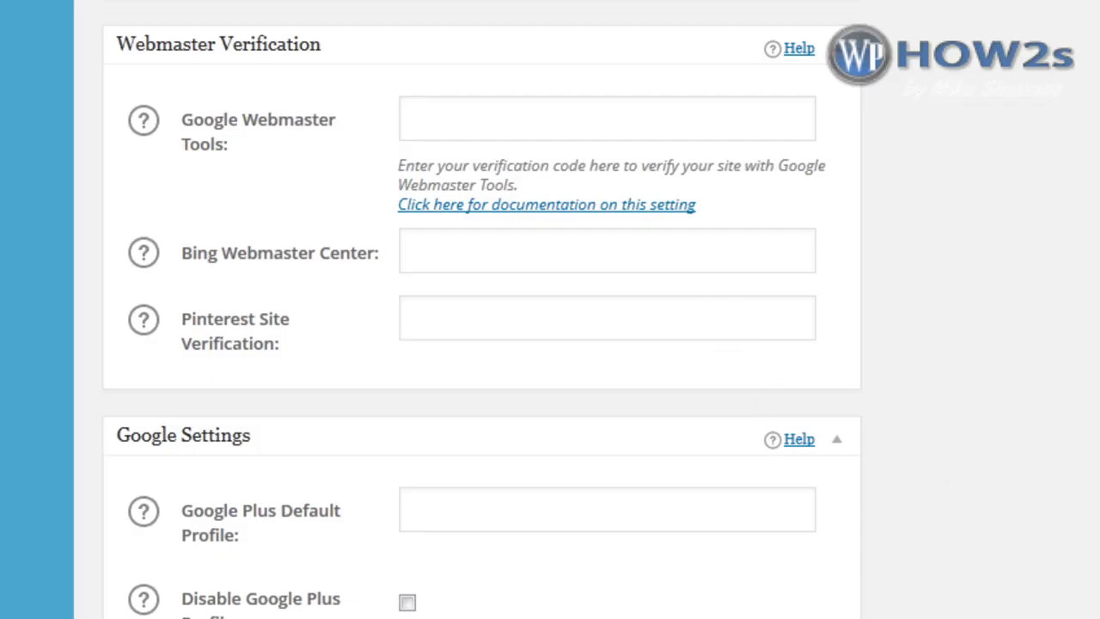
scroll(482, 309, down, 5)
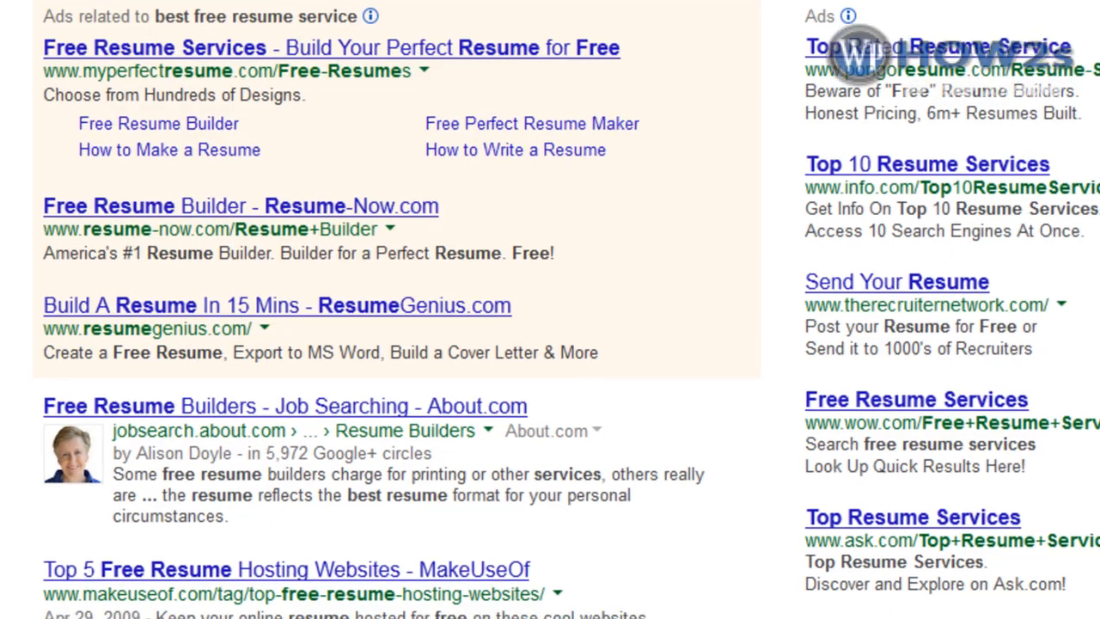
Examine the author photo and byline shown with the About.com listing in the Google resume search results.
scroll(946, 172, down, 2)
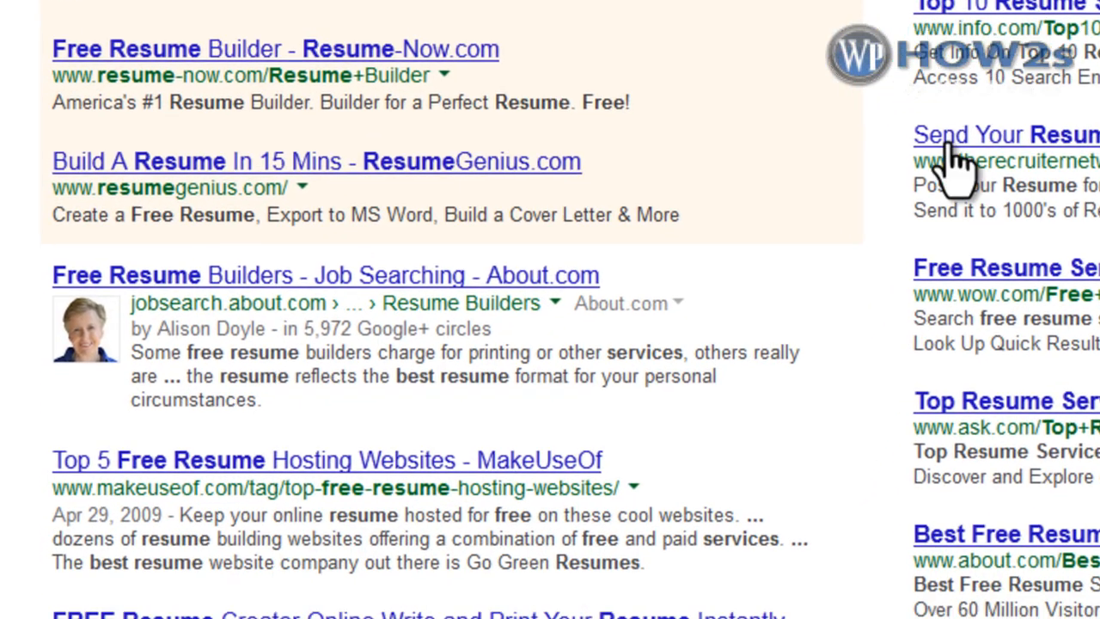
scroll(550, 310, up, 2)
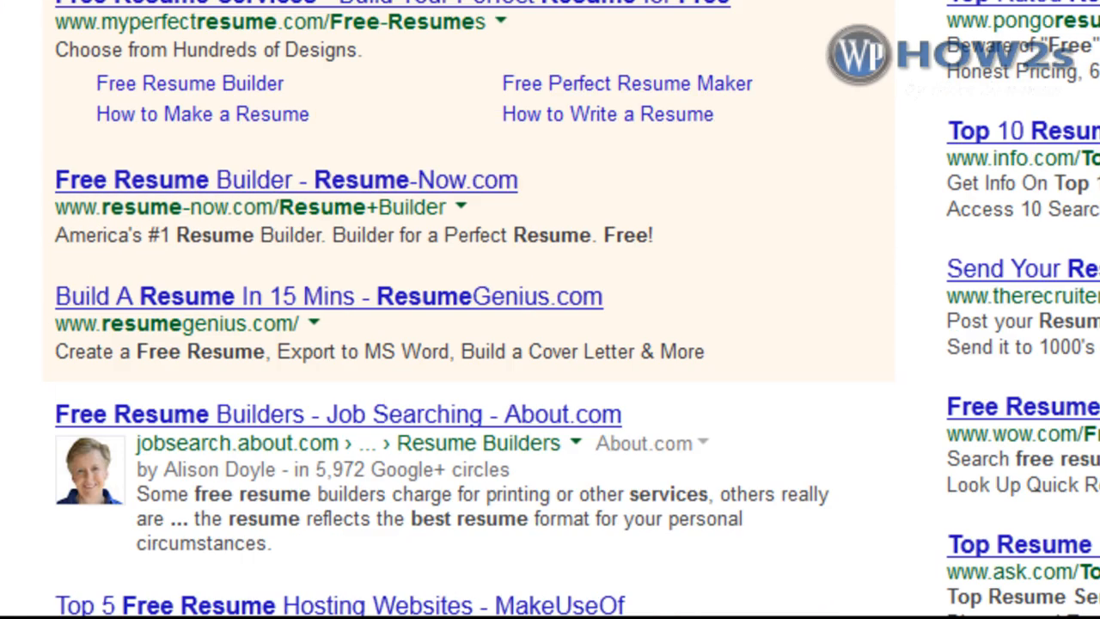
scroll(550, 309, down, 3)
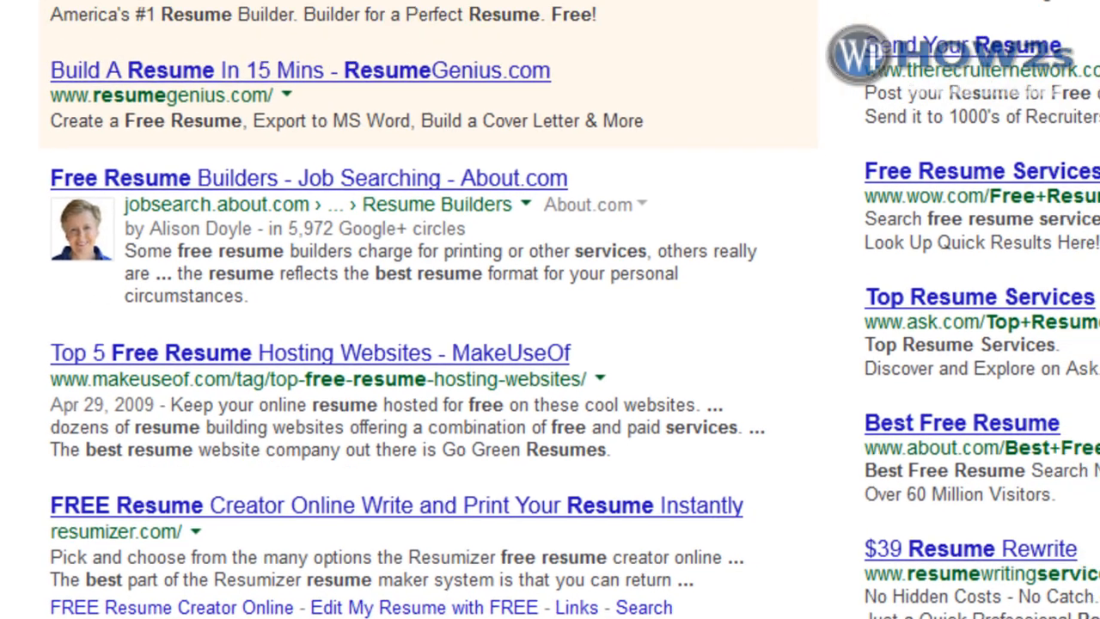
Copy the Google+ profile page's address into the Google Plus Default Profile setting of All in One SEO.
click(769, 46)
drag(1097, 439, 1092, 103)
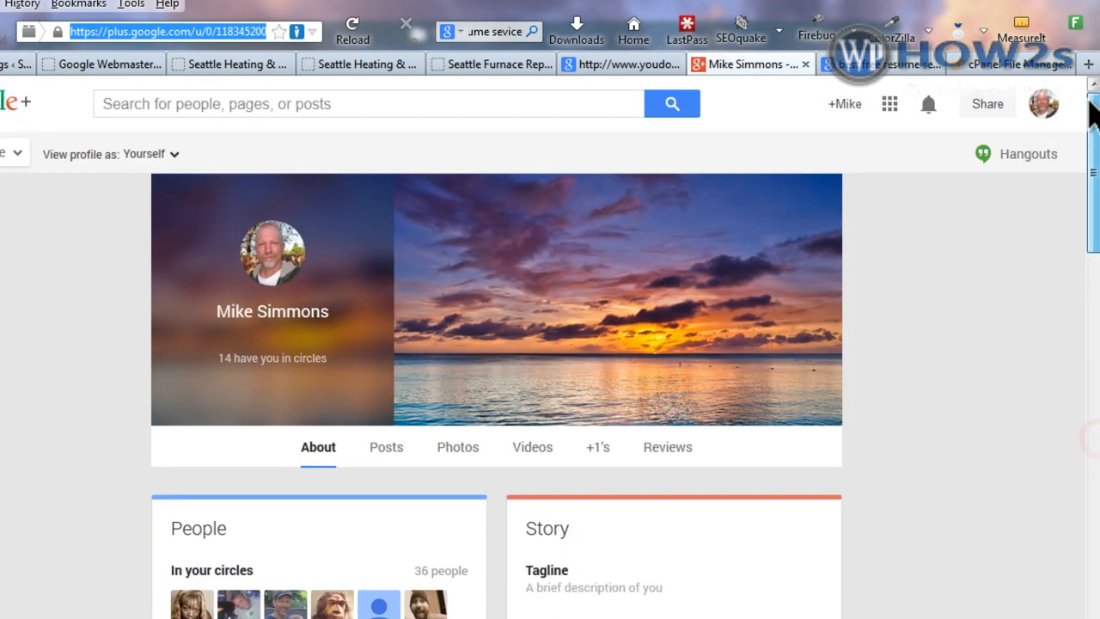
right_click(151, 32)
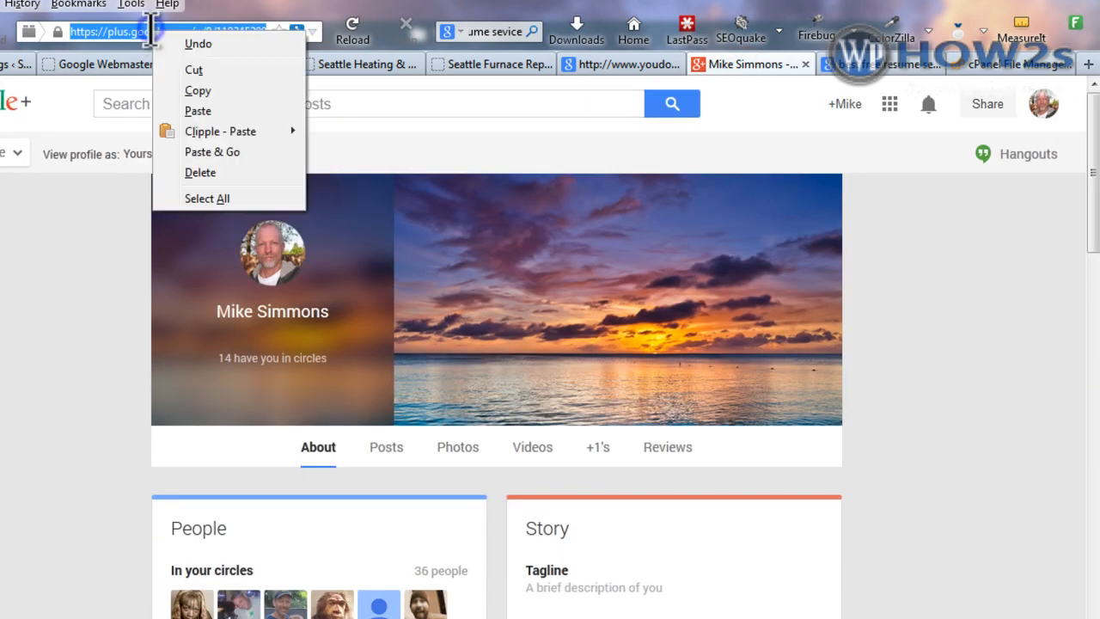
click(202, 91)
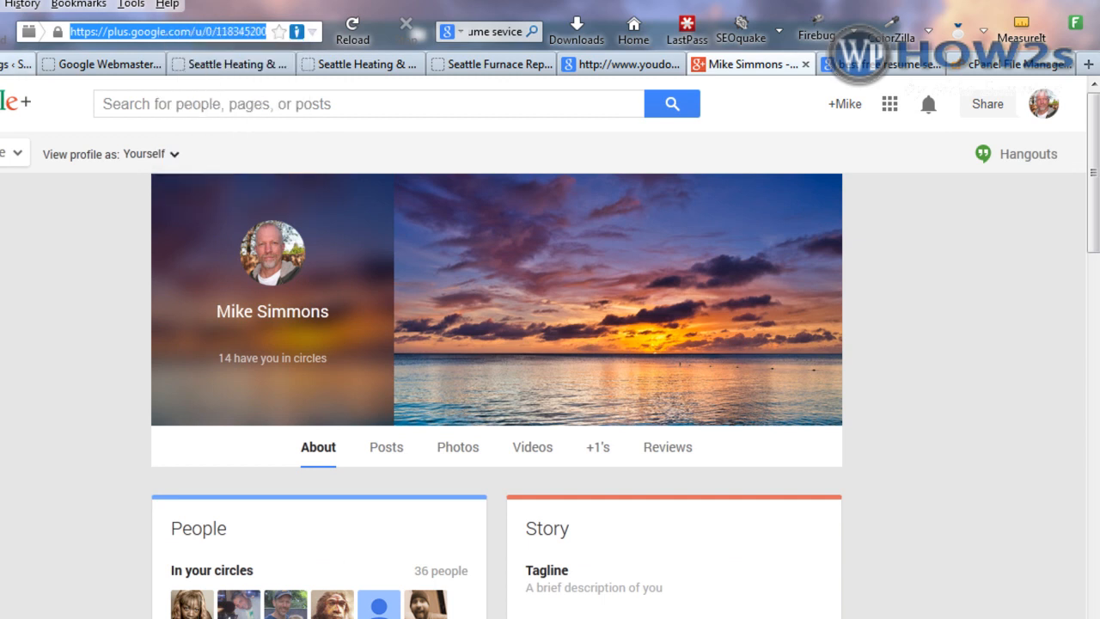
click(7, 64)
click(294, 195)
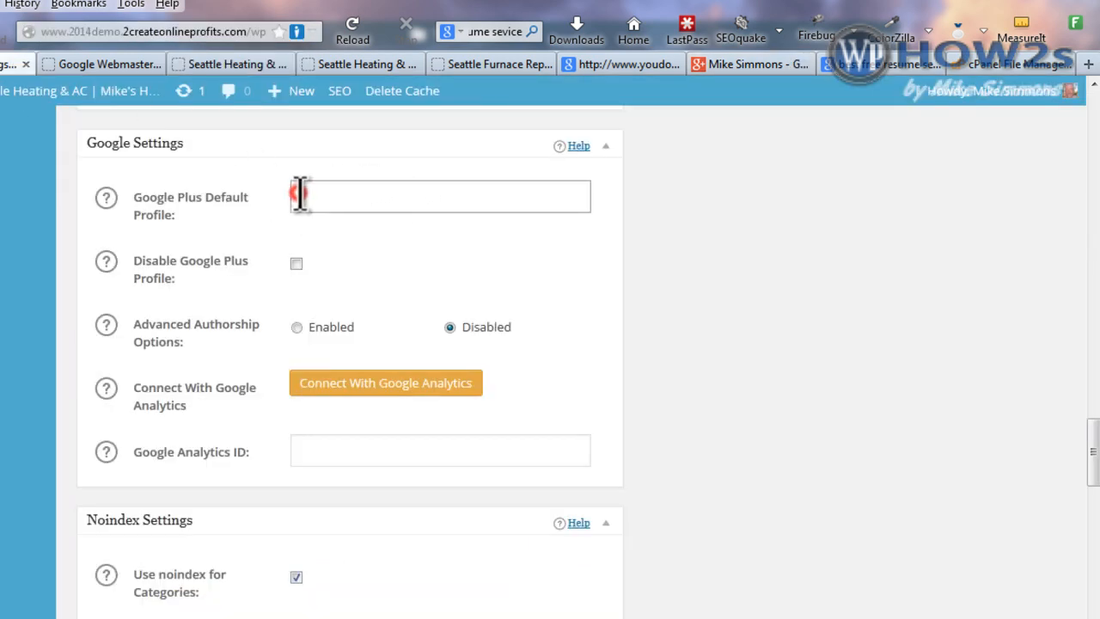
right_click(310, 190)
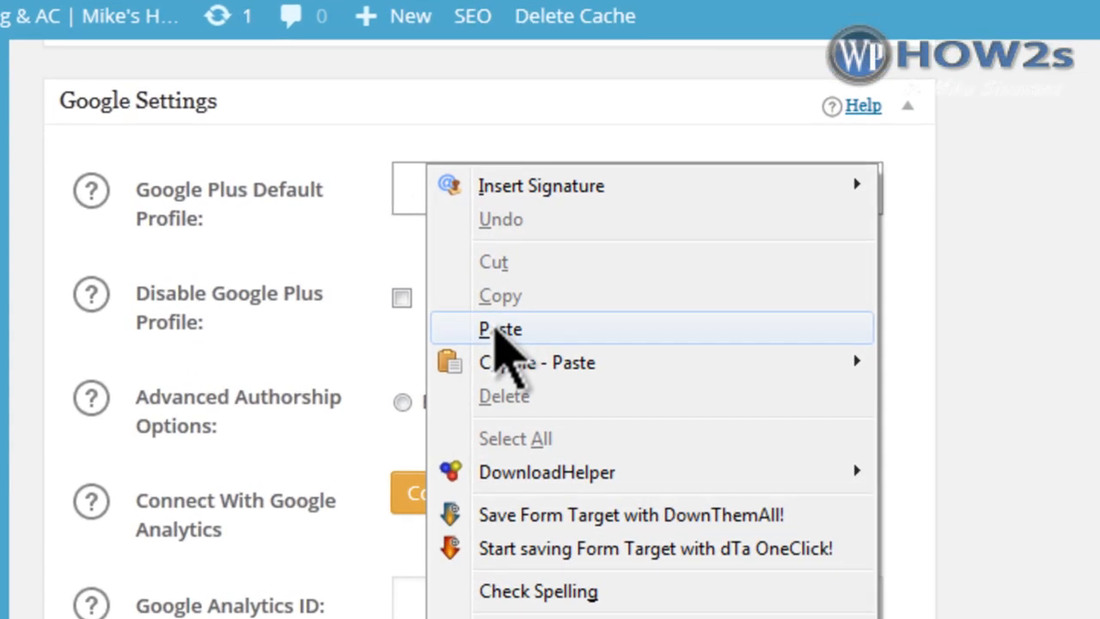
click(498, 330)
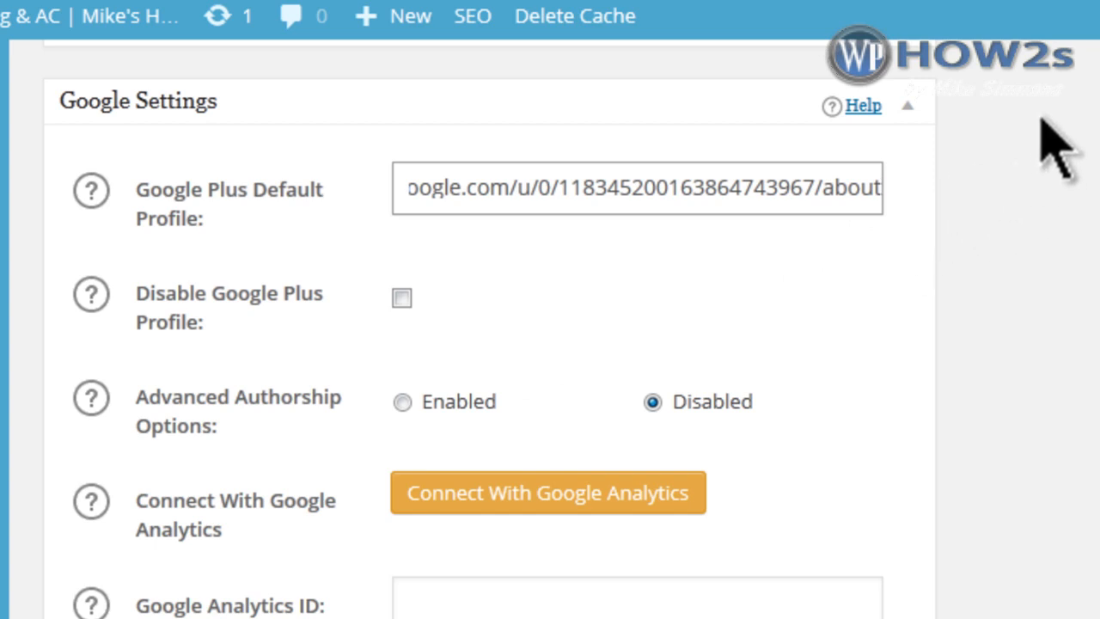
Remove the trailing "about" from the Google Plus Default Profile address so that it ends with the slash.
key(BackSpace)
key(BackSpace)
key(BackSpace)
key(BackSpace)
key(BackSpace)
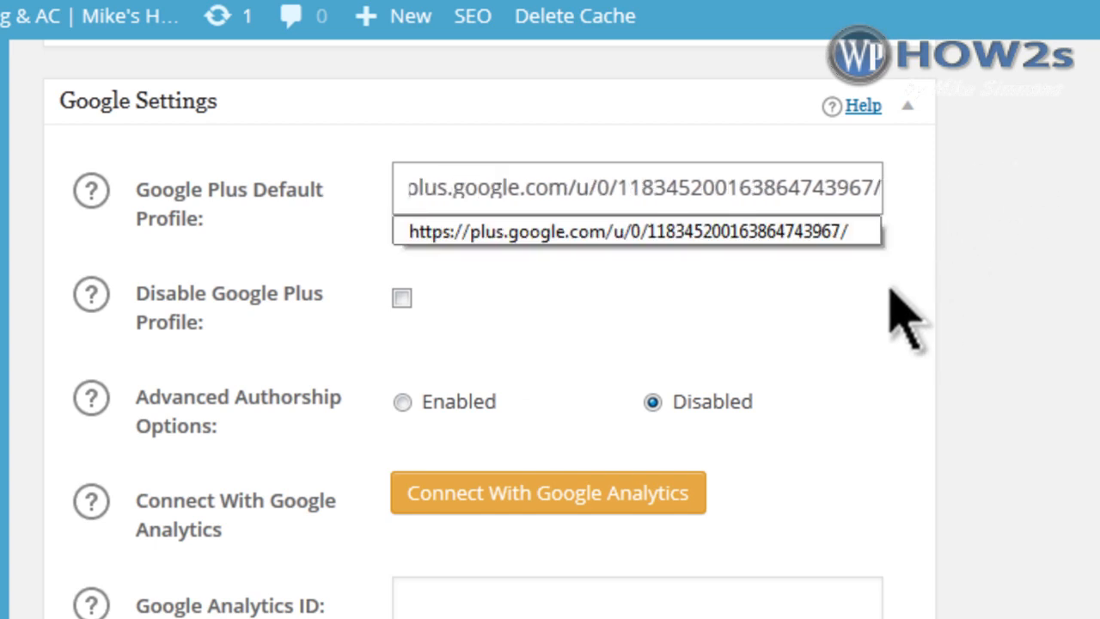
click(907, 178)
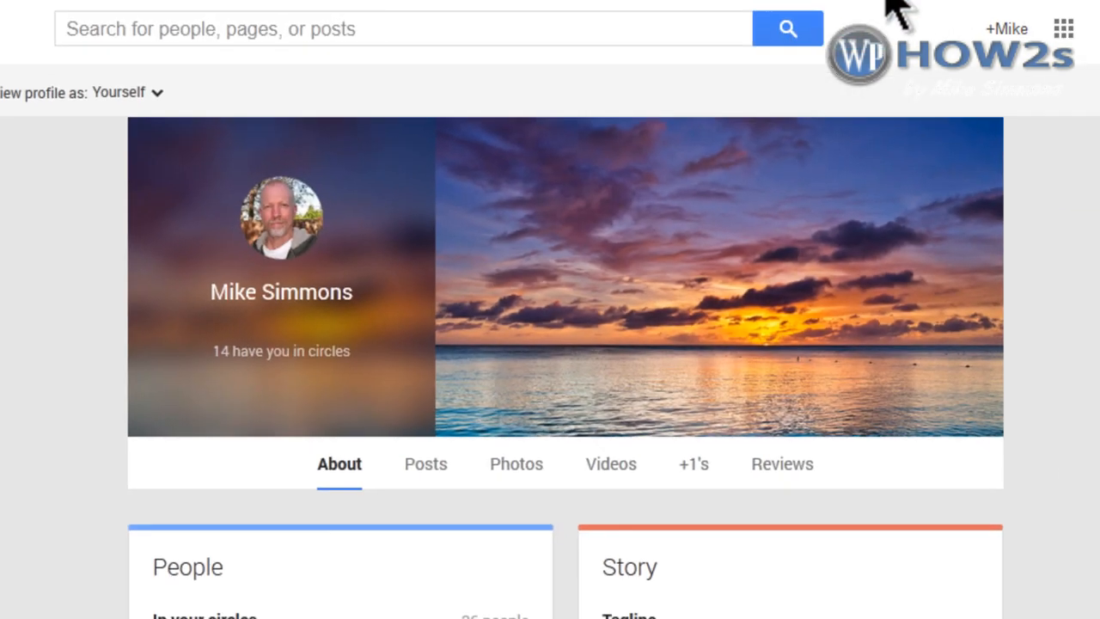
Examine the Google+ profile's About page, including the Contributor to entry in its Links section.
scroll(566, 344, down, 3)
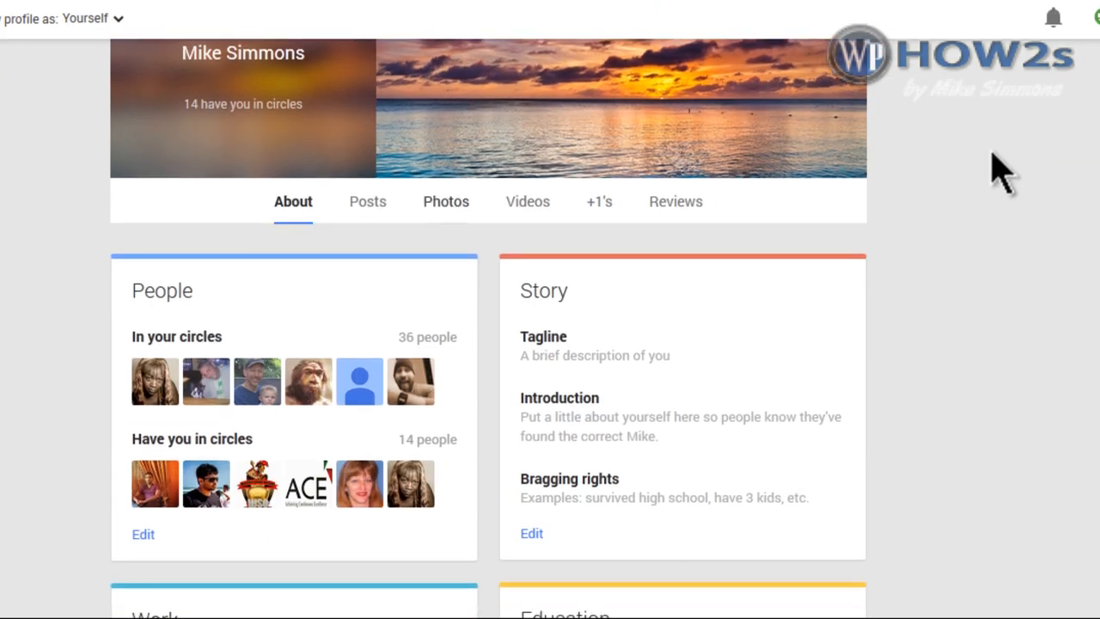
scroll(488, 344, down, 8)
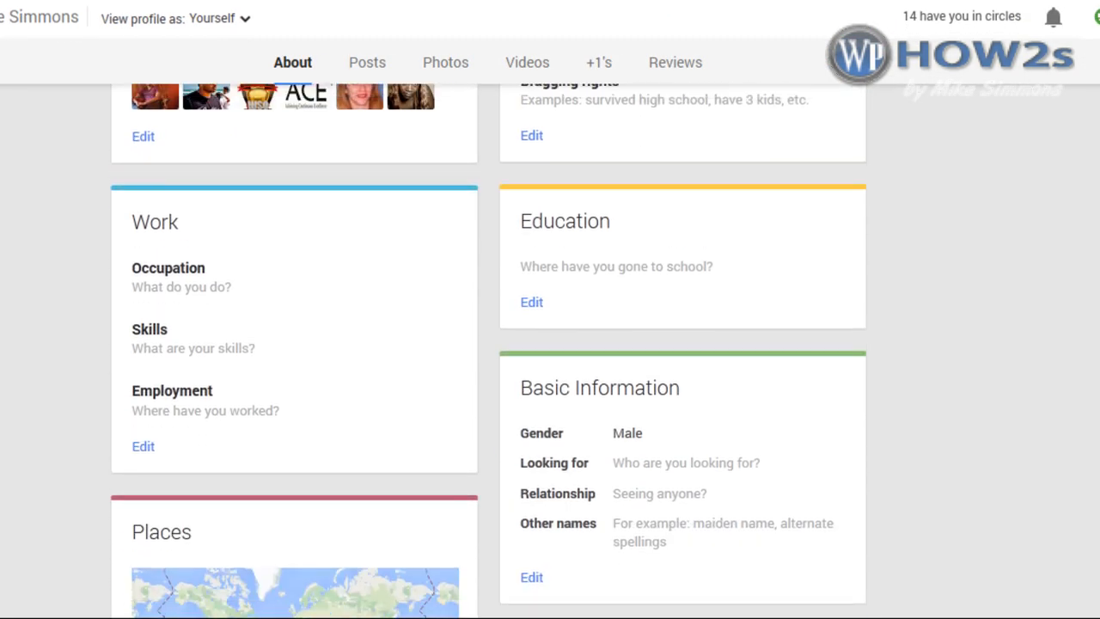
scroll(488, 344, down, 3)
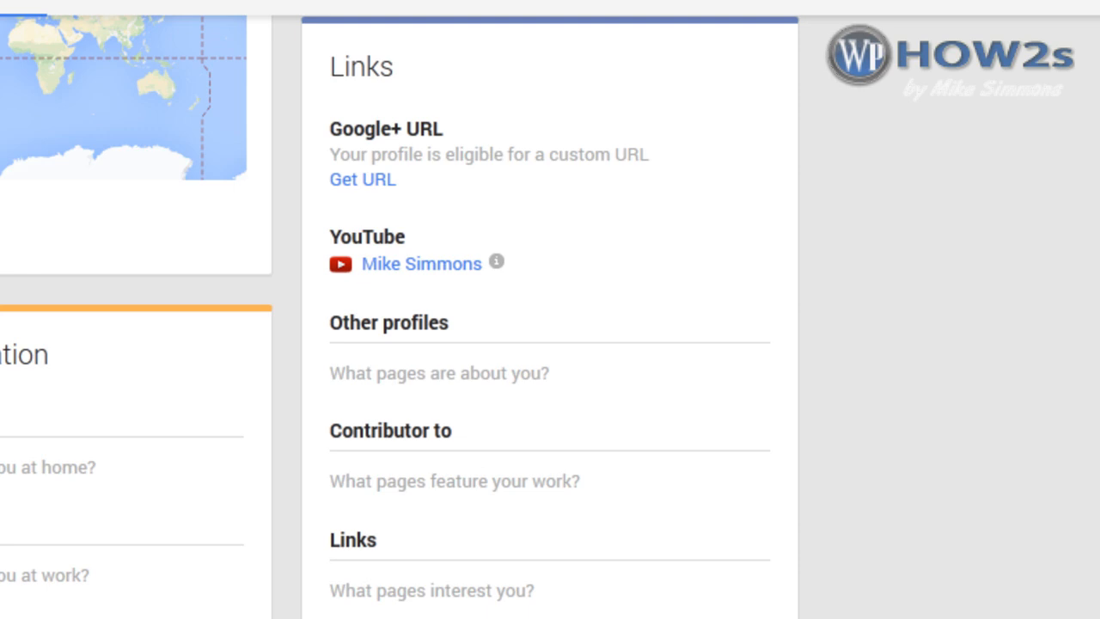
scroll(550, 310, up, 7)
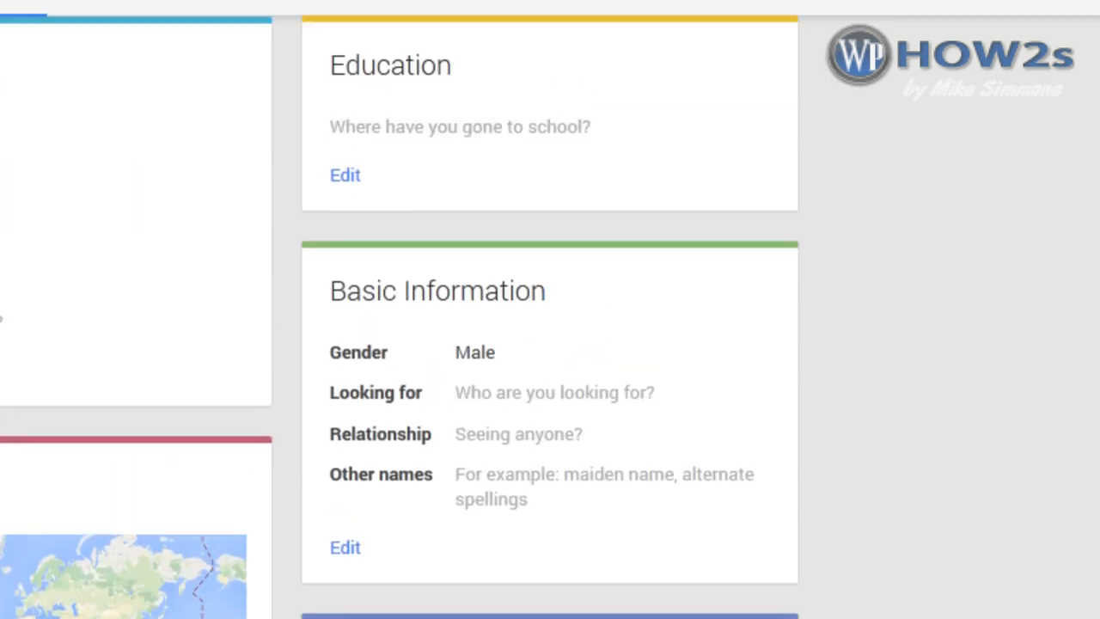
scroll(550, 309, up, 4)
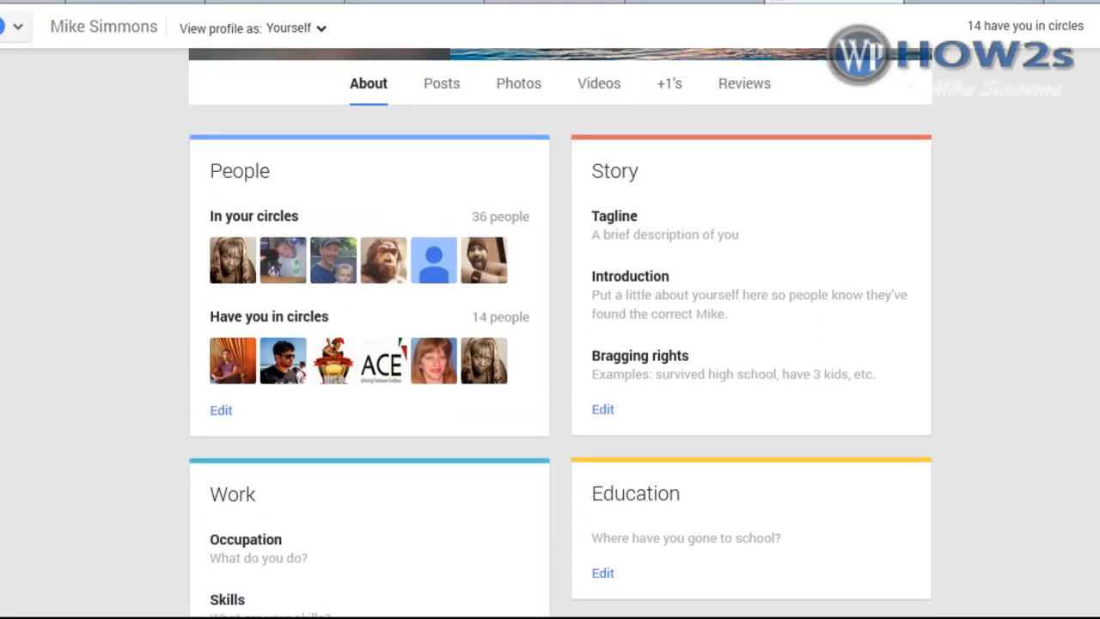
scroll(559, 284, up, 2)
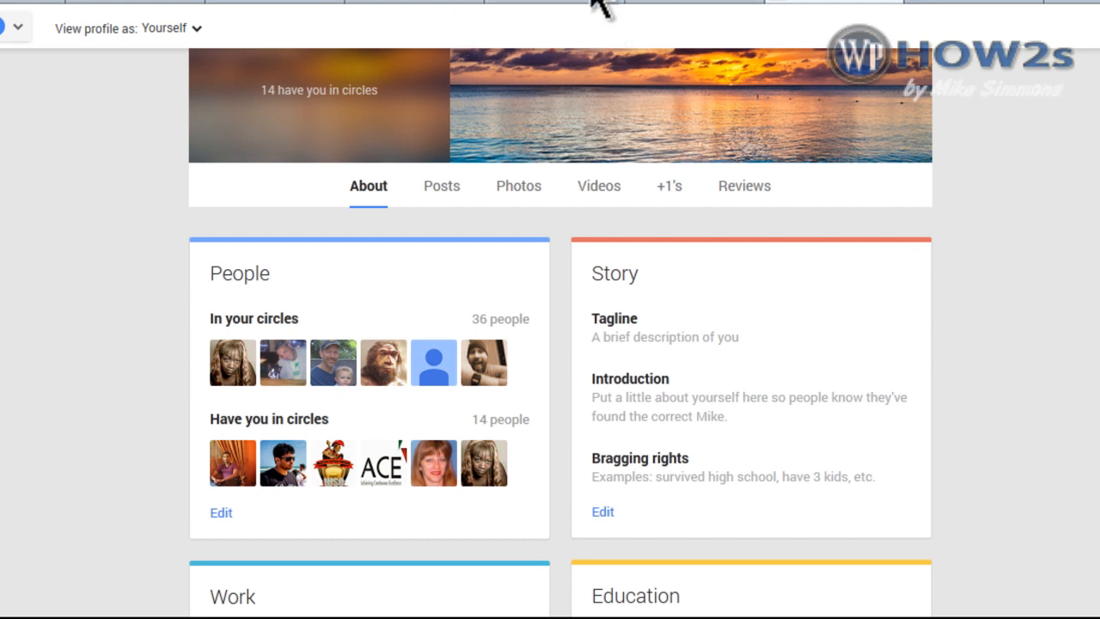
Turn off Use noindex for Categories in the All in One SEO Noindex Settings.
click(53, 4)
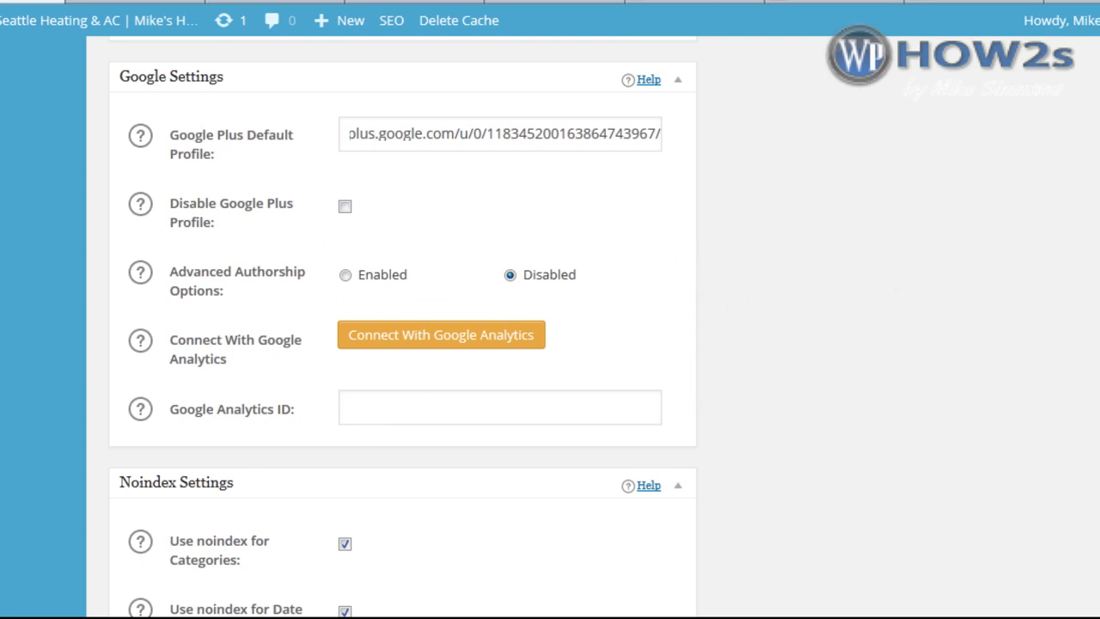
scroll(403, 327, down, 5)
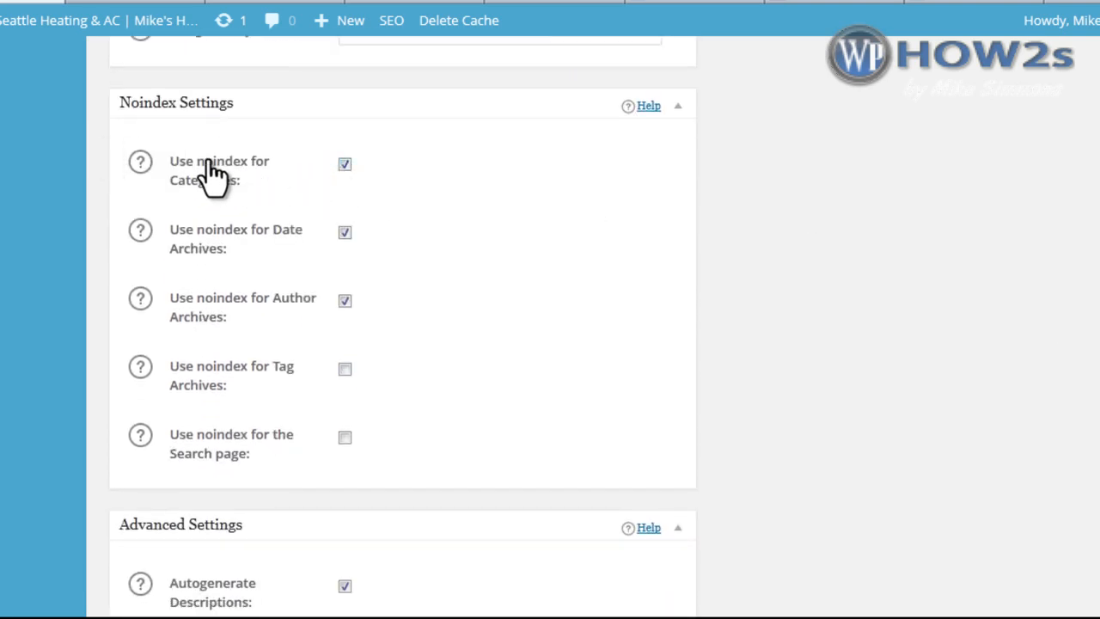
click(344, 165)
scroll(402, 327, down, 6)
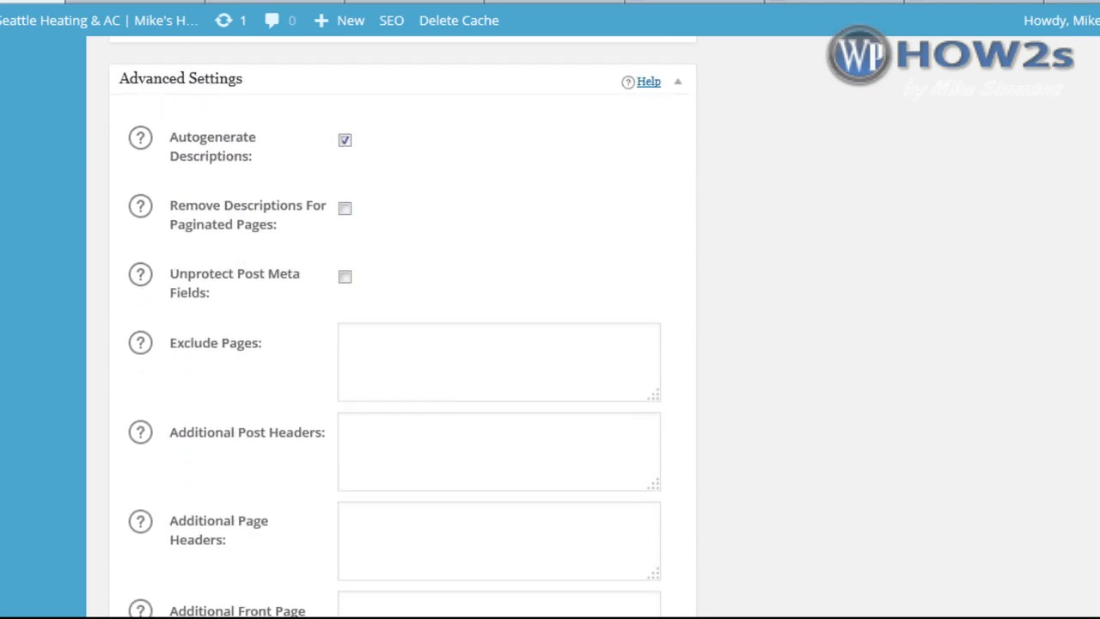
scroll(395, 327, up, 2)
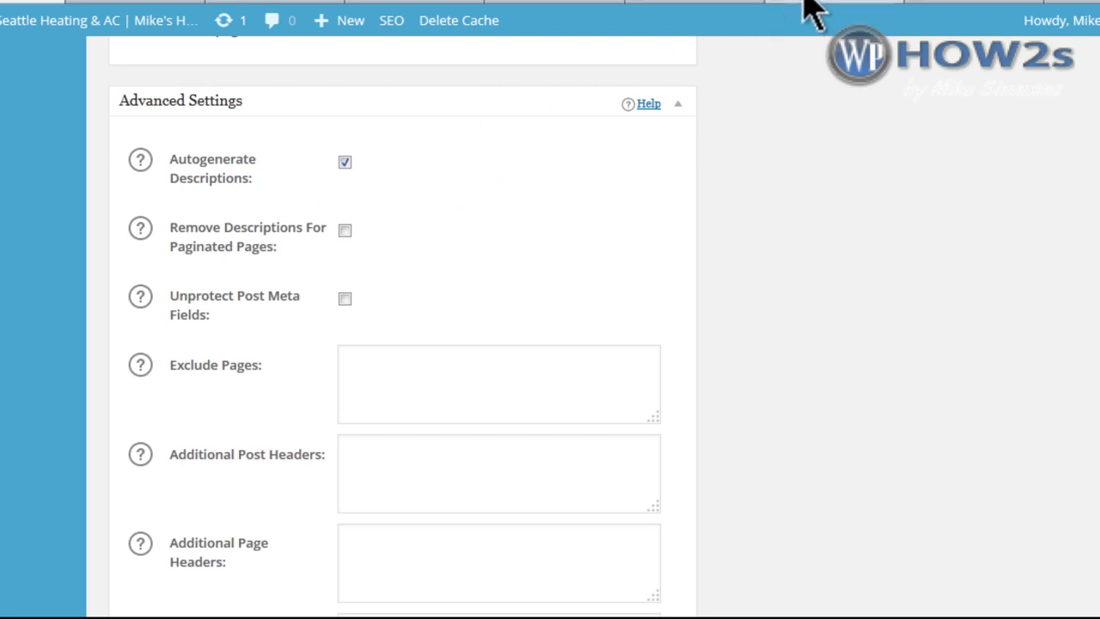
click(714, 7)
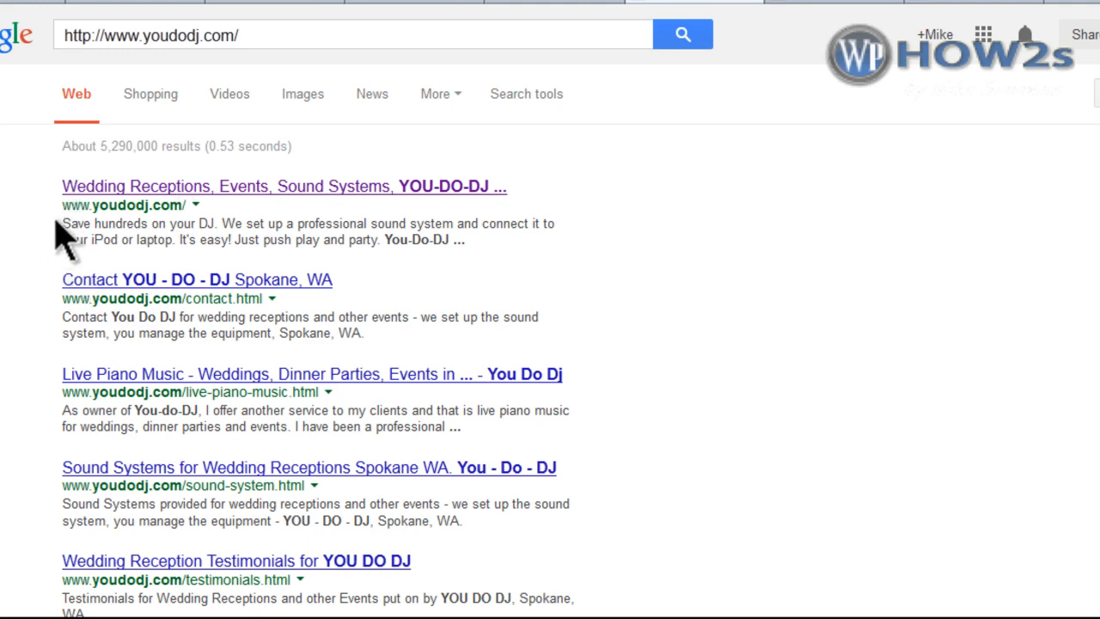
drag(54, 221, 515, 275)
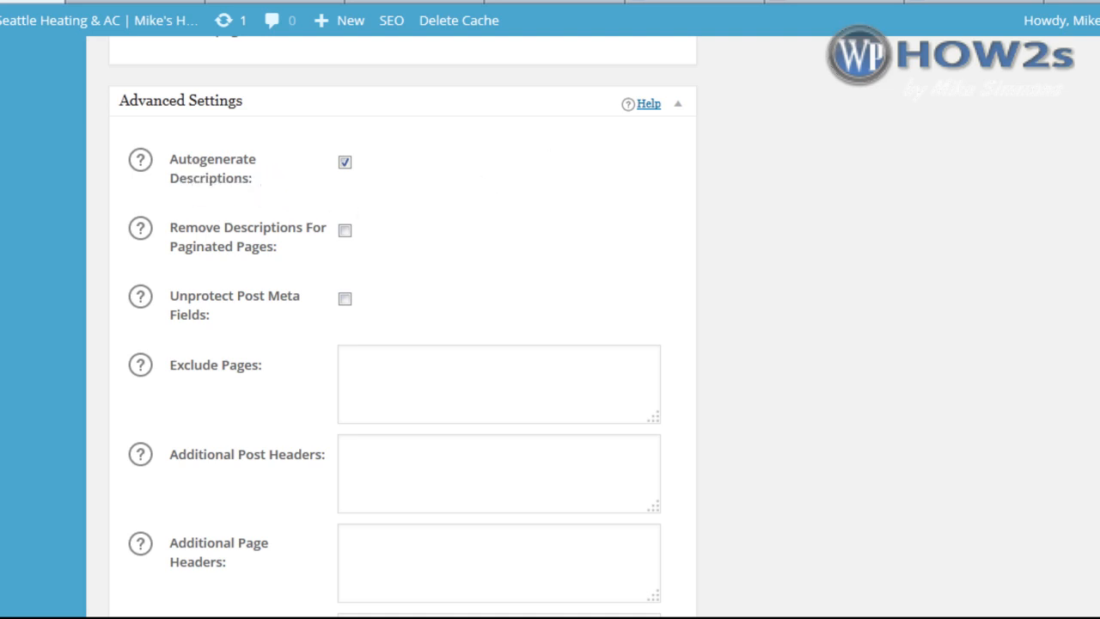
Save the changed All in One SEO options.
scroll(903, 536, down, 4)
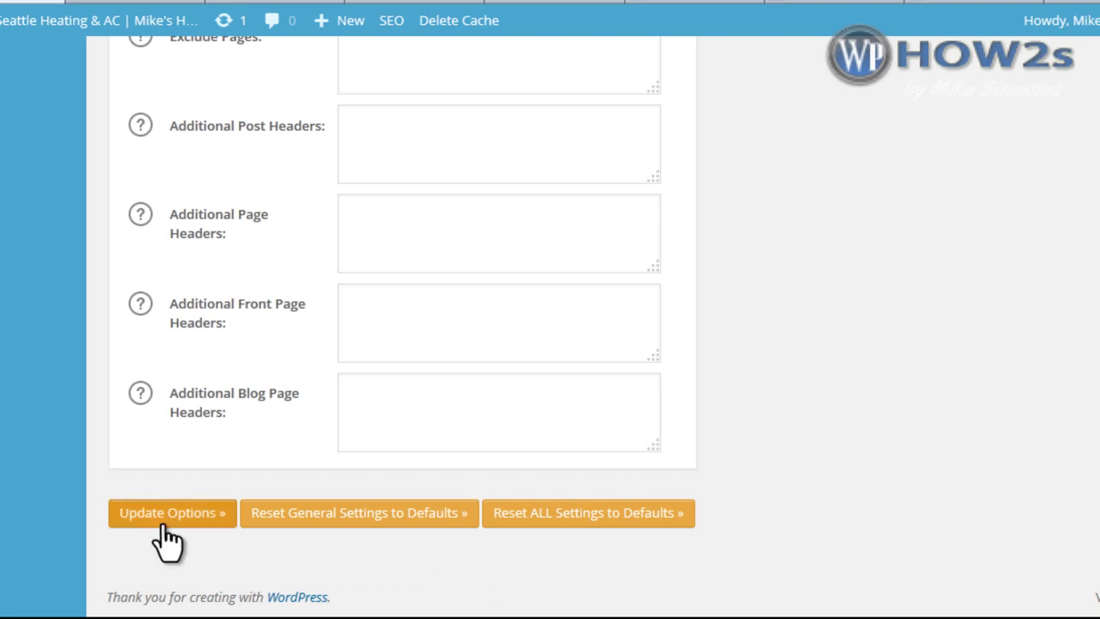
click(166, 526)
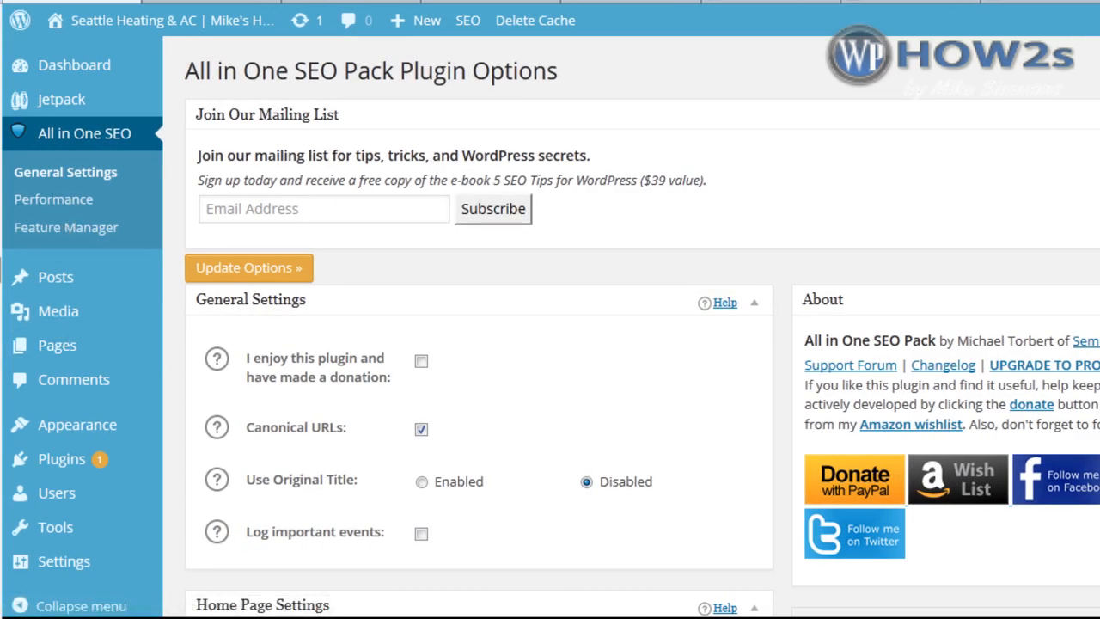
Search the plugin directory for "Easy Social Icons", then install and activate the plugin.
mouse_move(64, 468)
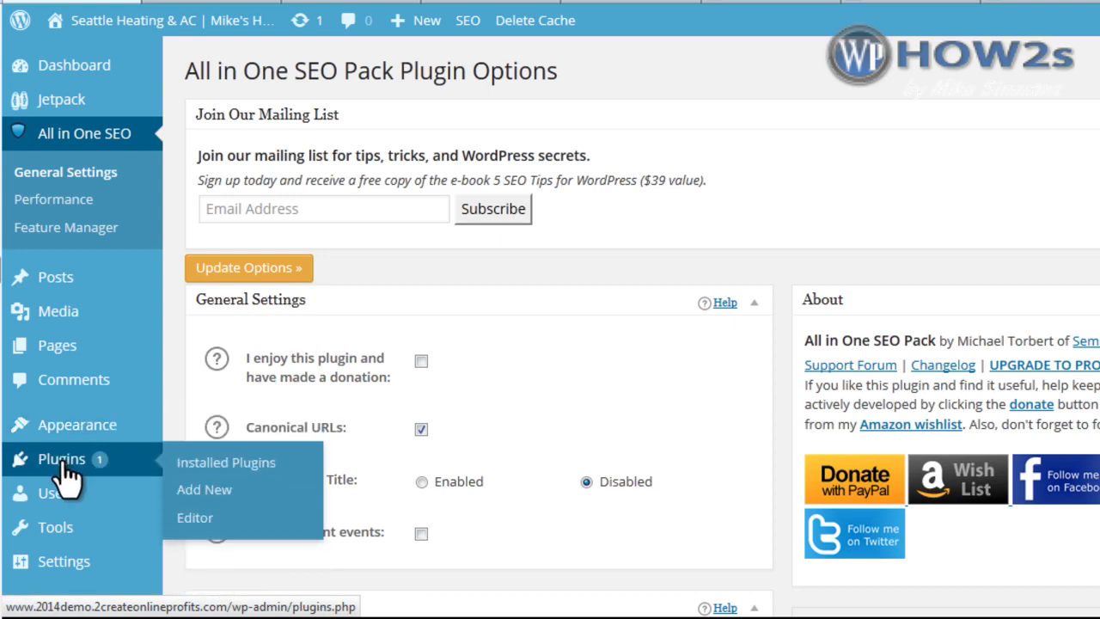
click(196, 494)
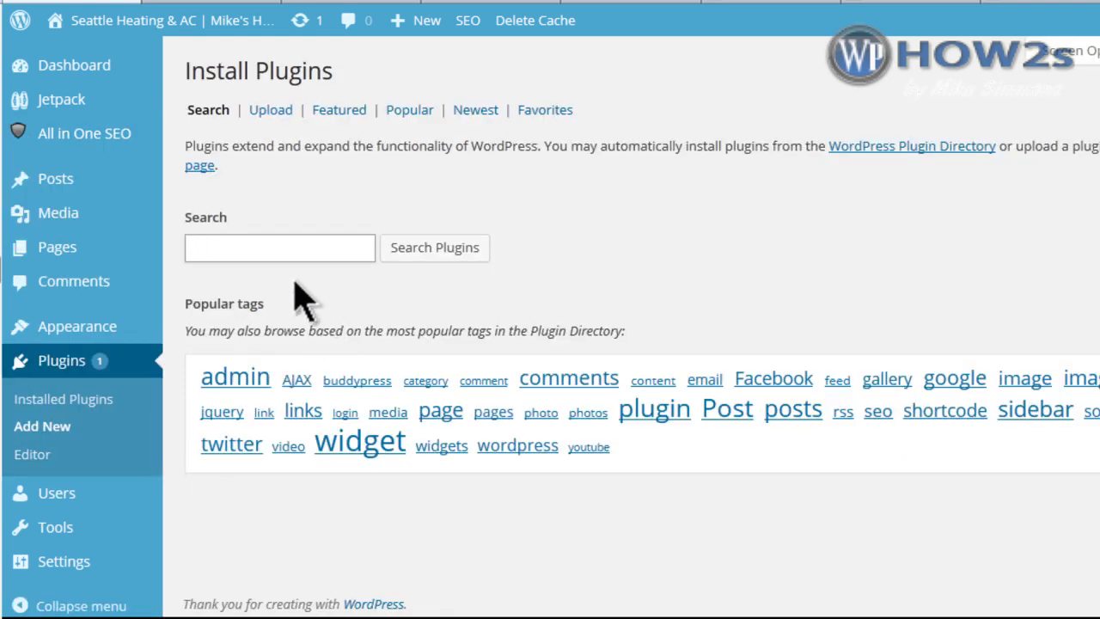
text(asy)
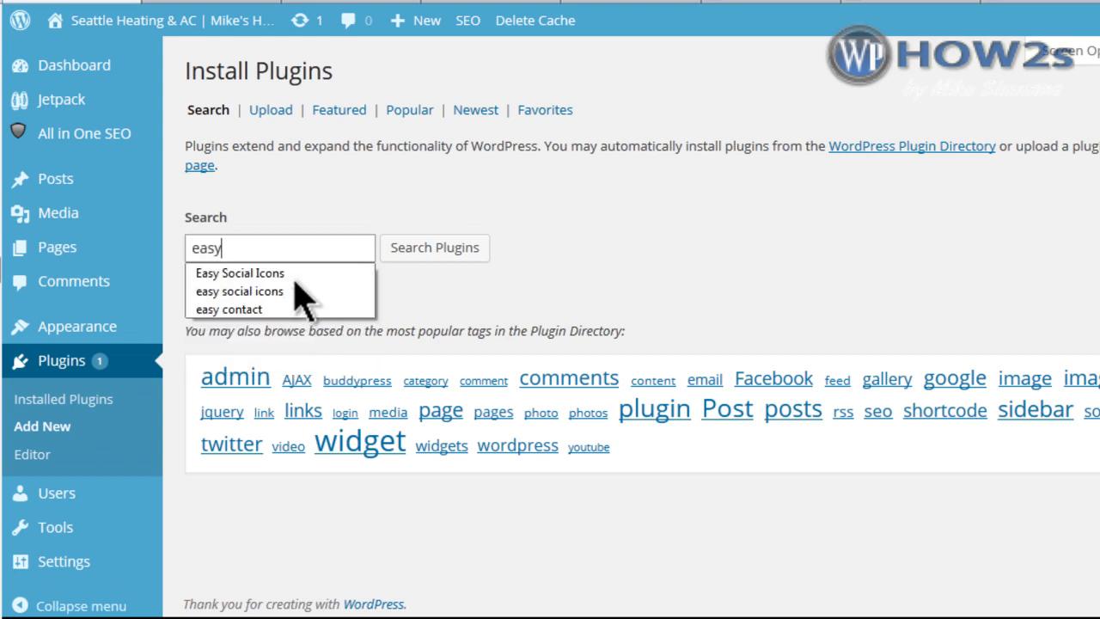
click(240, 274)
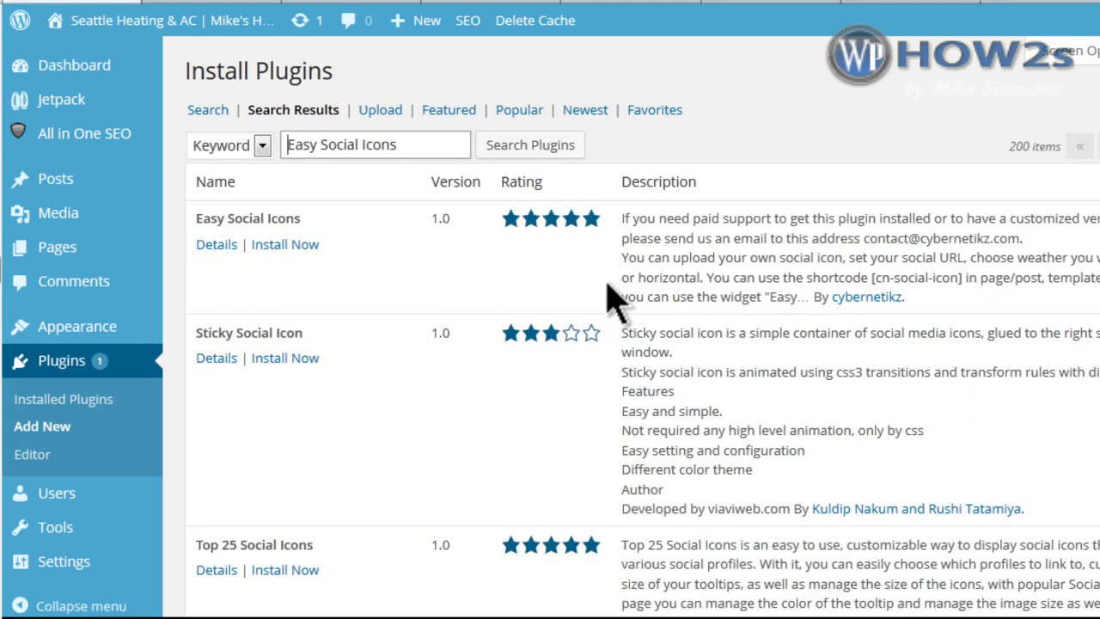
click(277, 247)
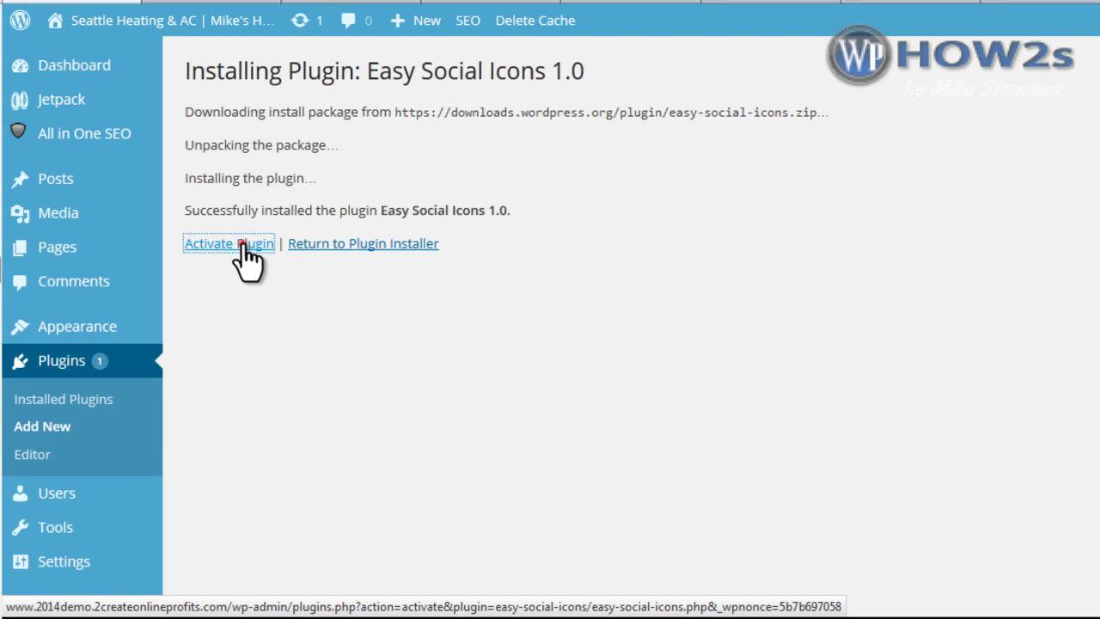
click(243, 245)
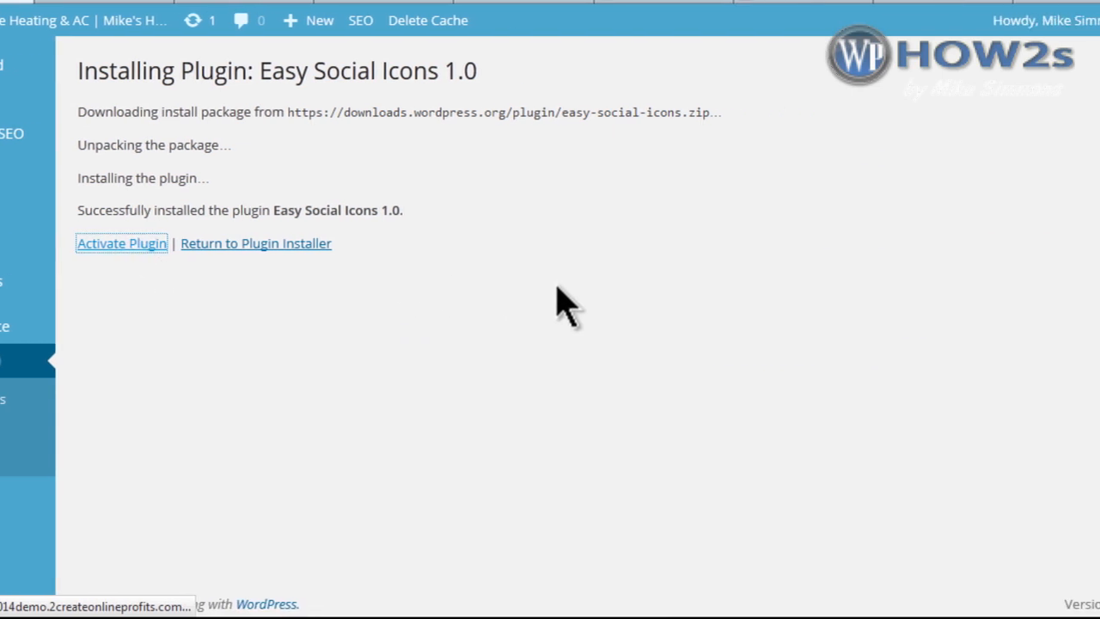
Copy the shortcode [cn-social-icon] from the Easy Social Icons description in the installed plugins list.
scroll(344, 344, down, 3)
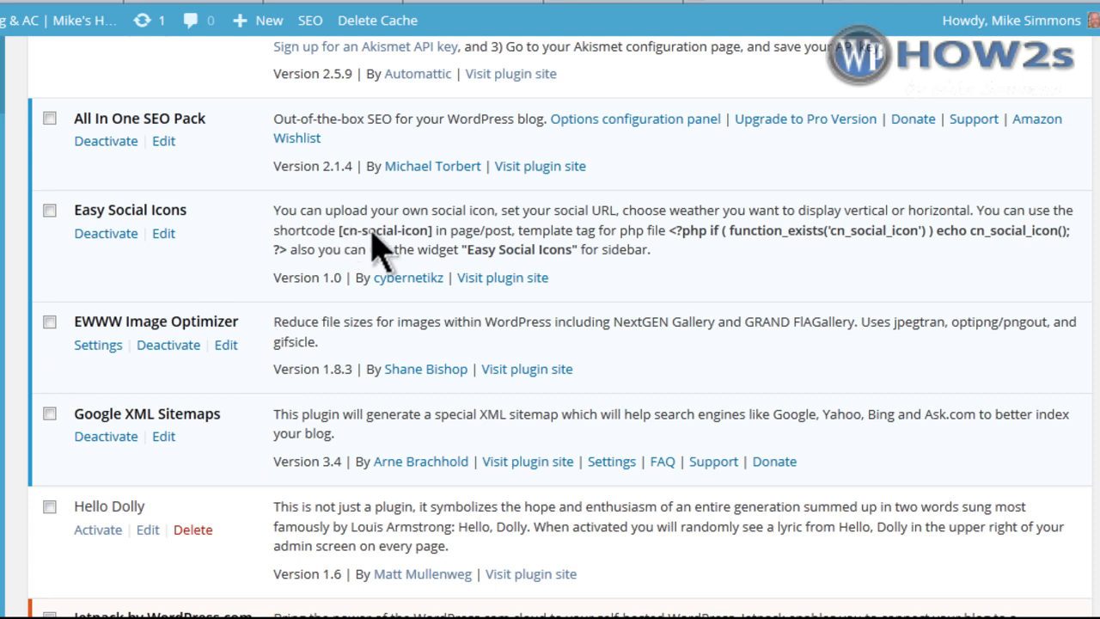
drag(348, 234, 434, 236)
right_click(410, 232)
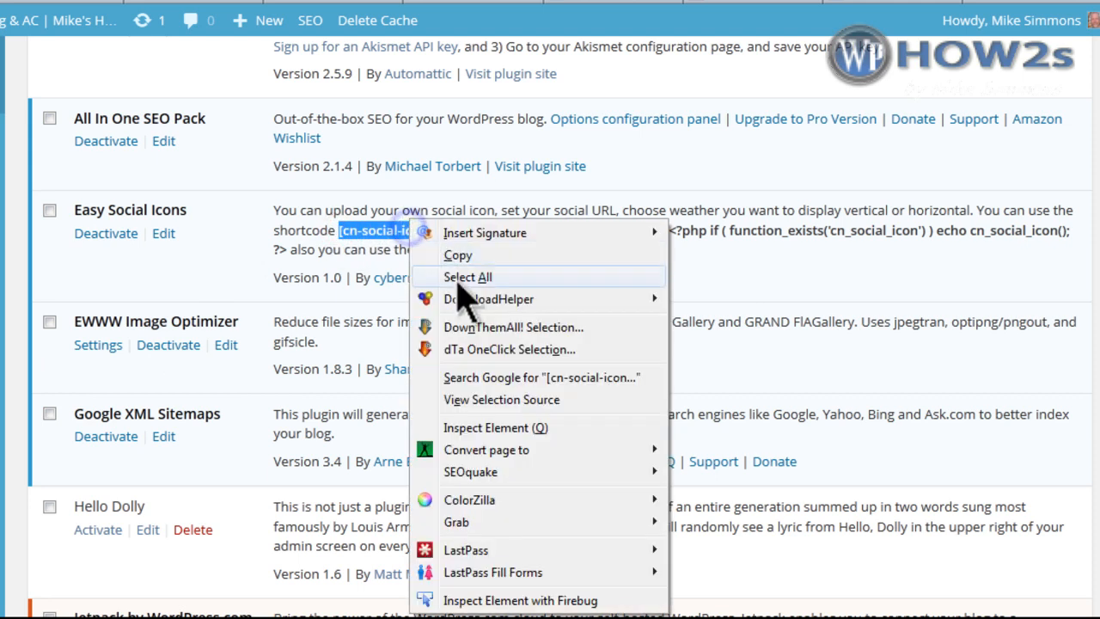
click(458, 255)
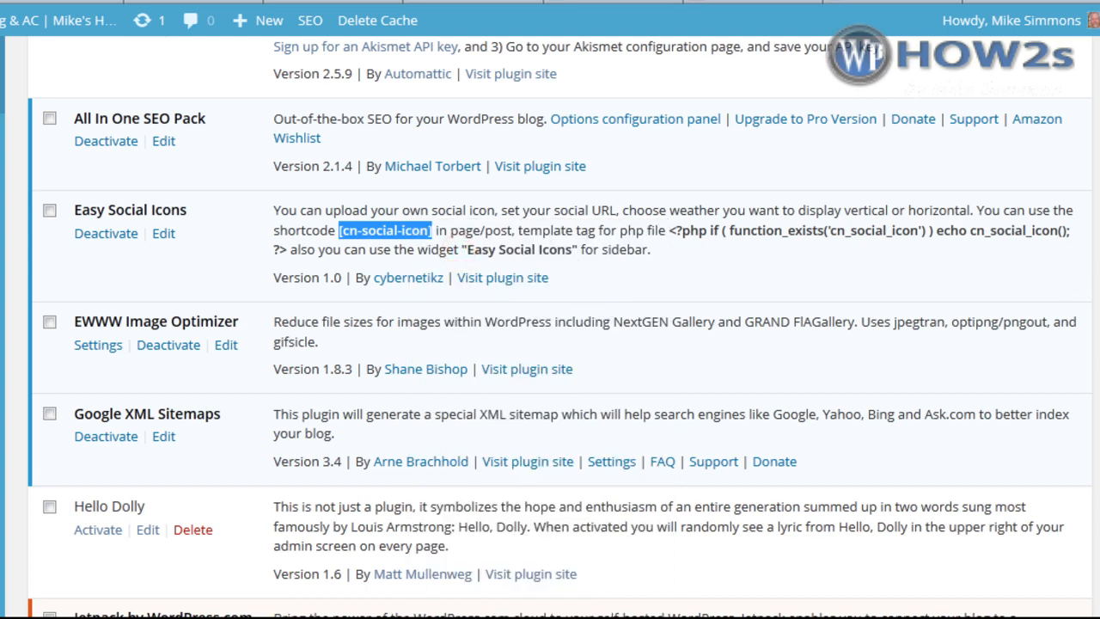
Paste the [cn-social-icon] shortcode on its own line above the text of the "Hello world!" post, then update and view the post.
scroll(1094, 326, up, 4)
mouse_move(1, 181)
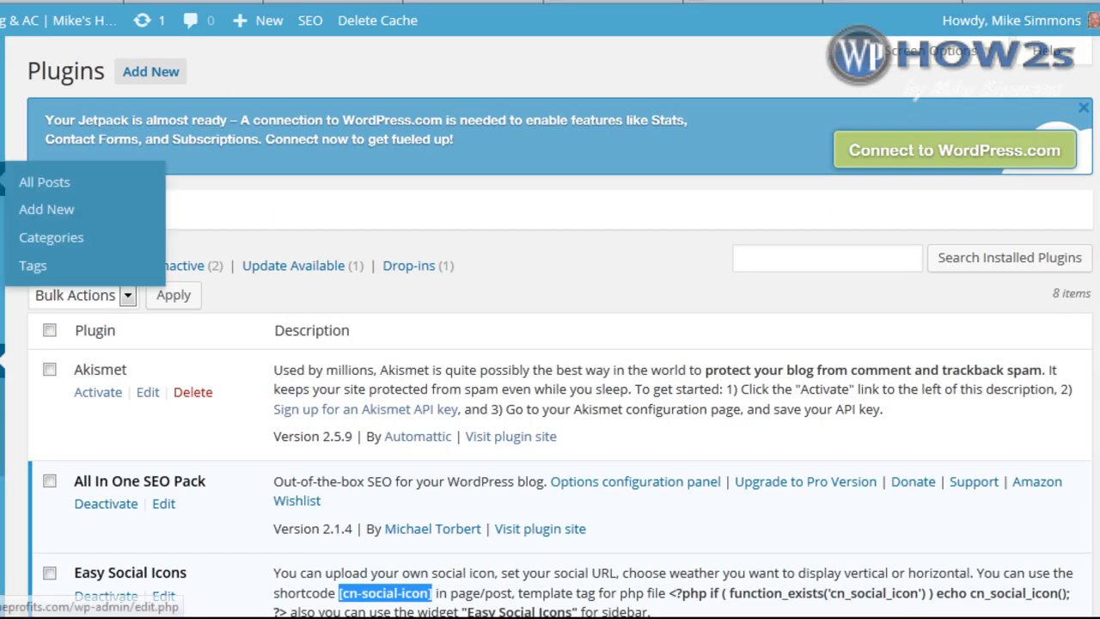
click(50, 188)
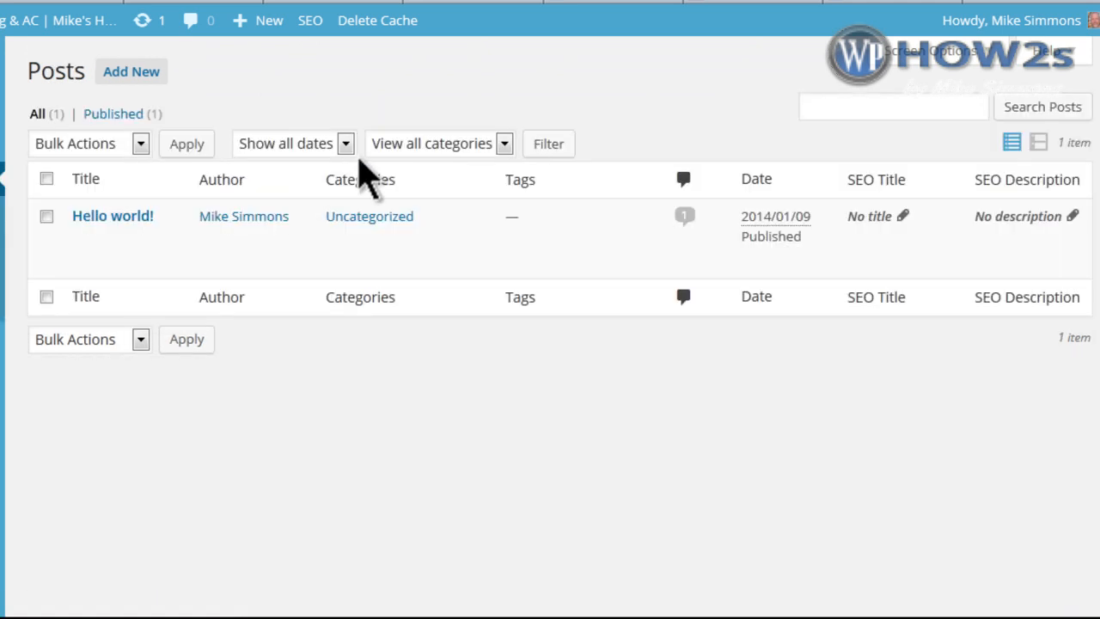
click(83, 243)
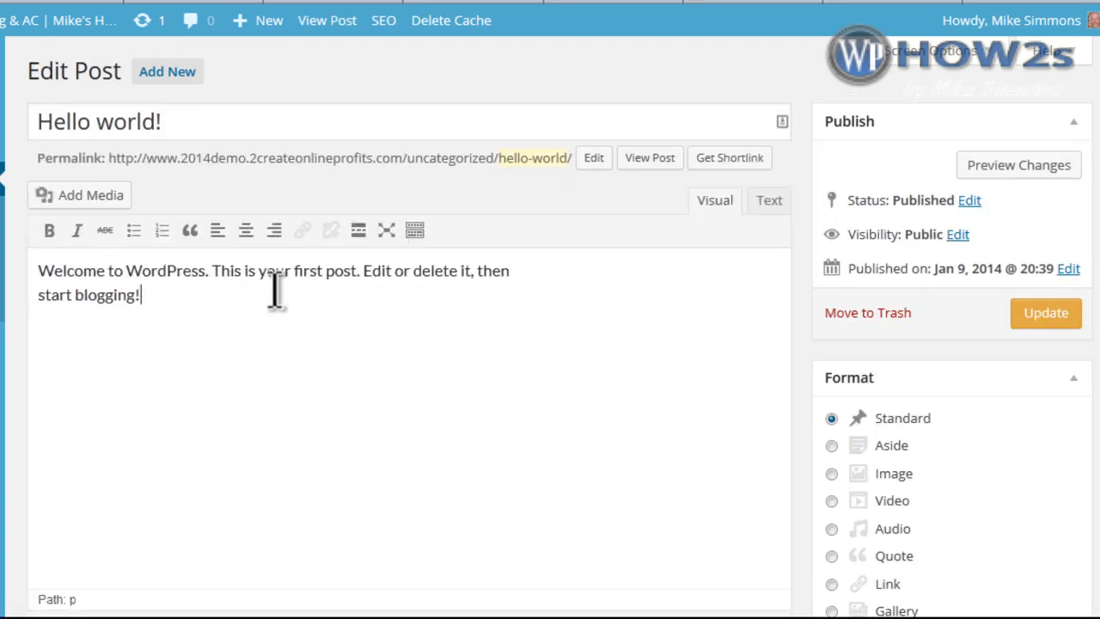
click(37, 271)
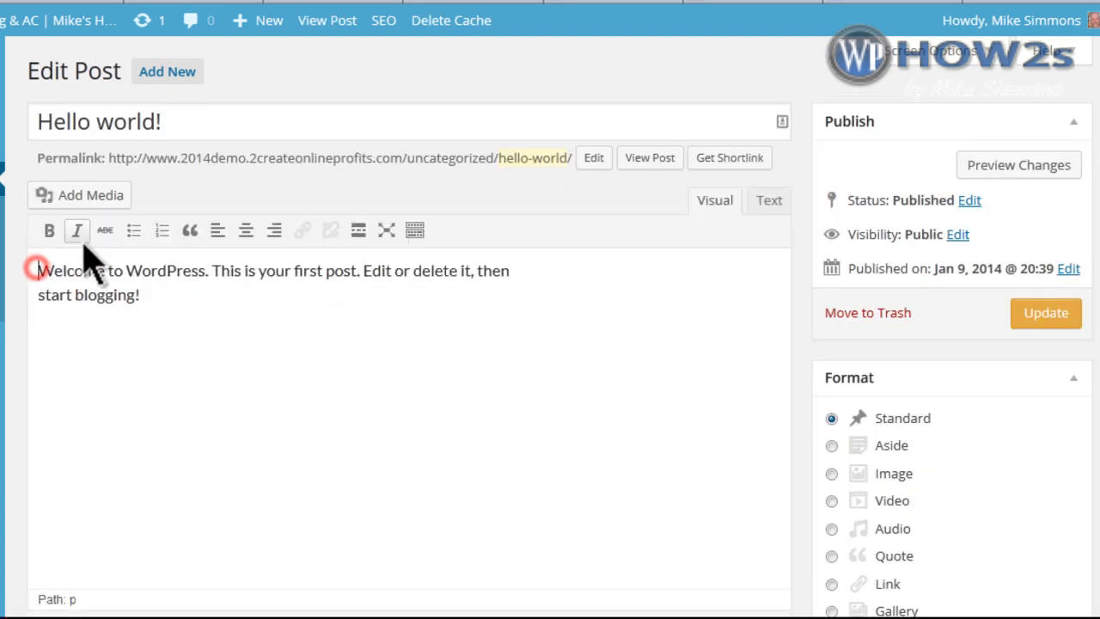
key(ctrl+v)
key(Return)
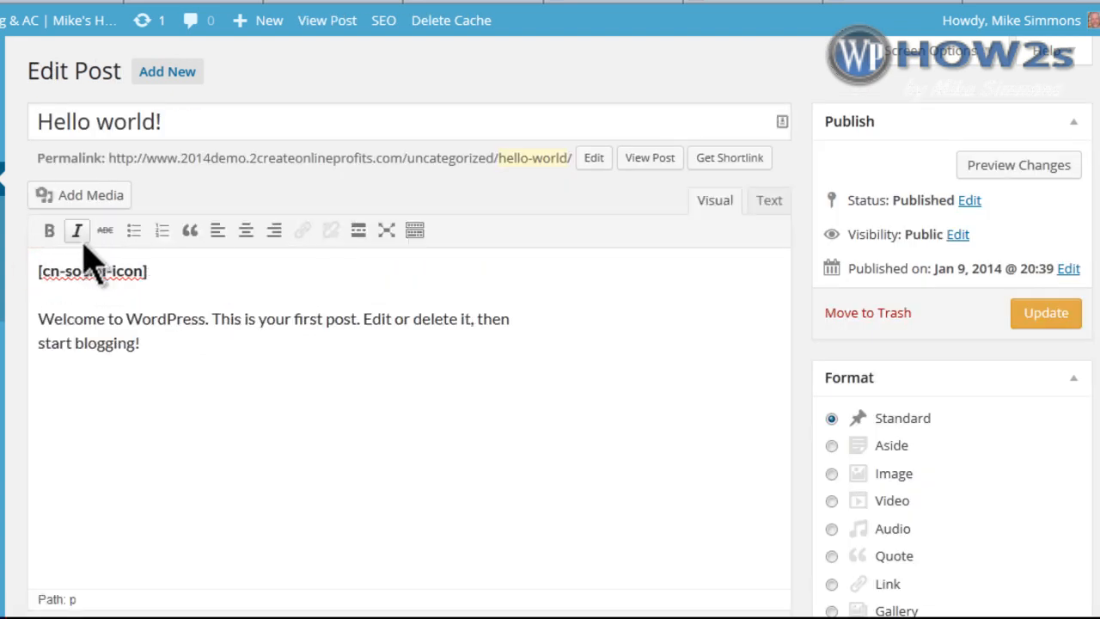
click(1046, 313)
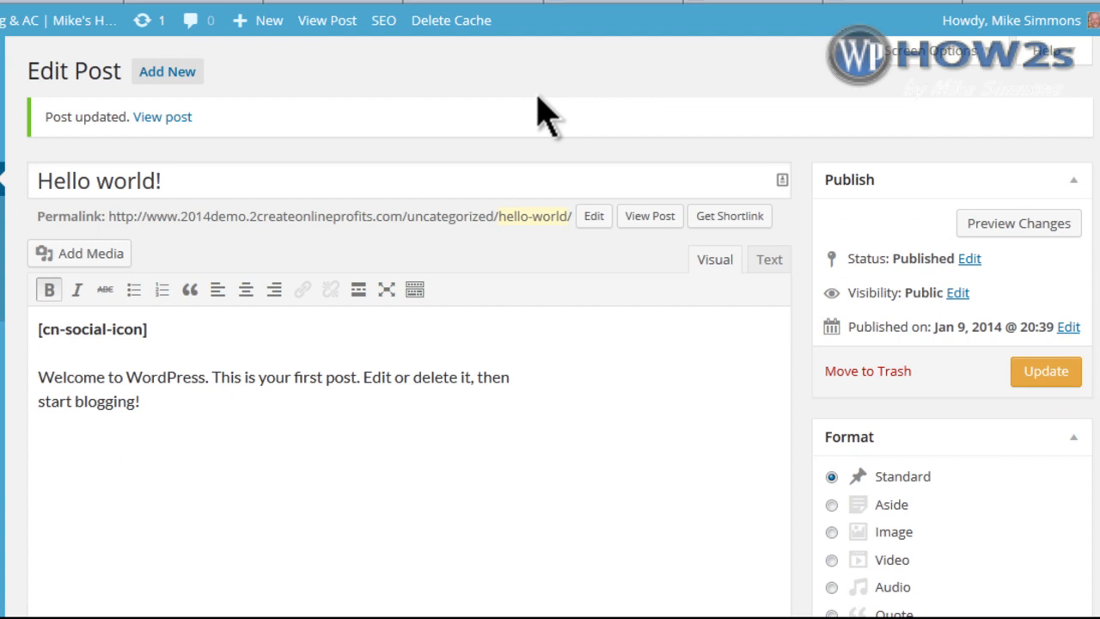
click(215, 4)
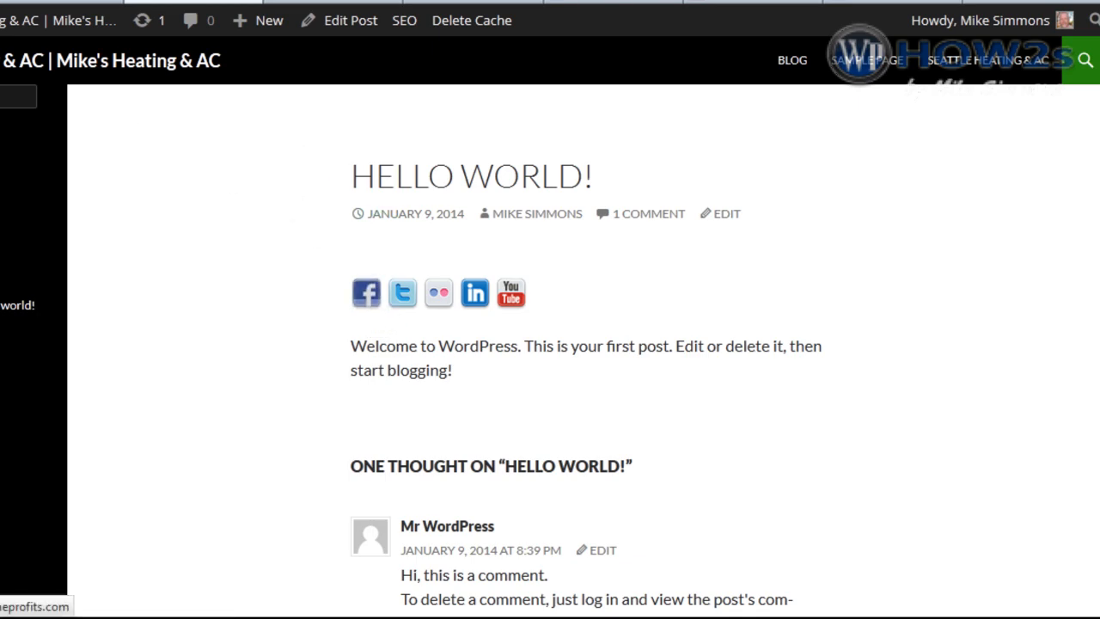
Delete the flickr icon from the Easy Social Icon list of managed icons.
click(66, 3)
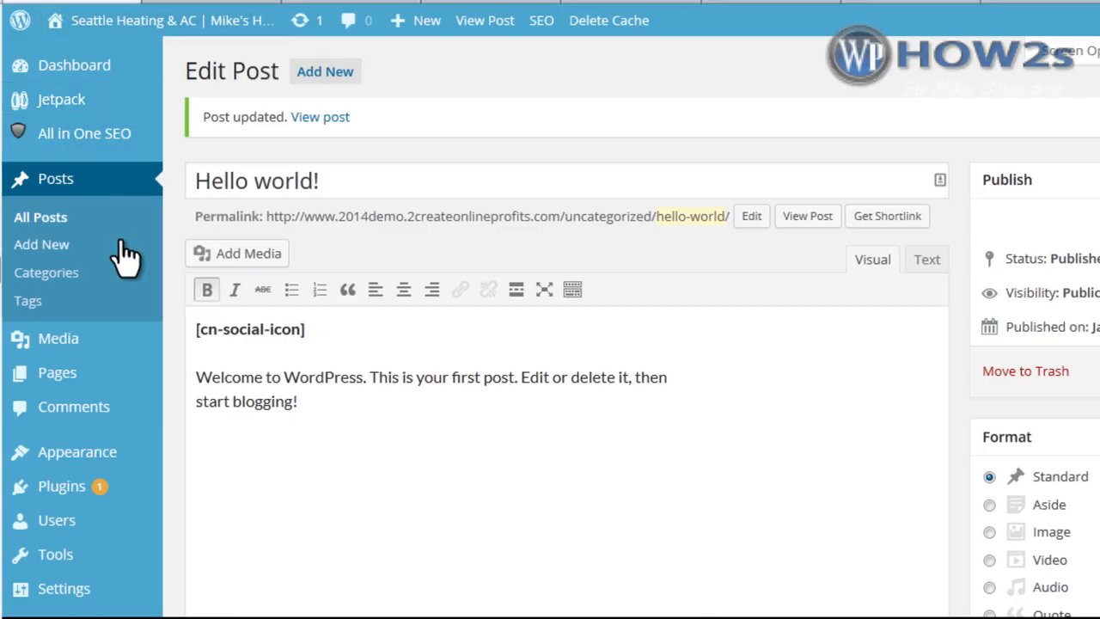
scroll(550, 344, down, 5)
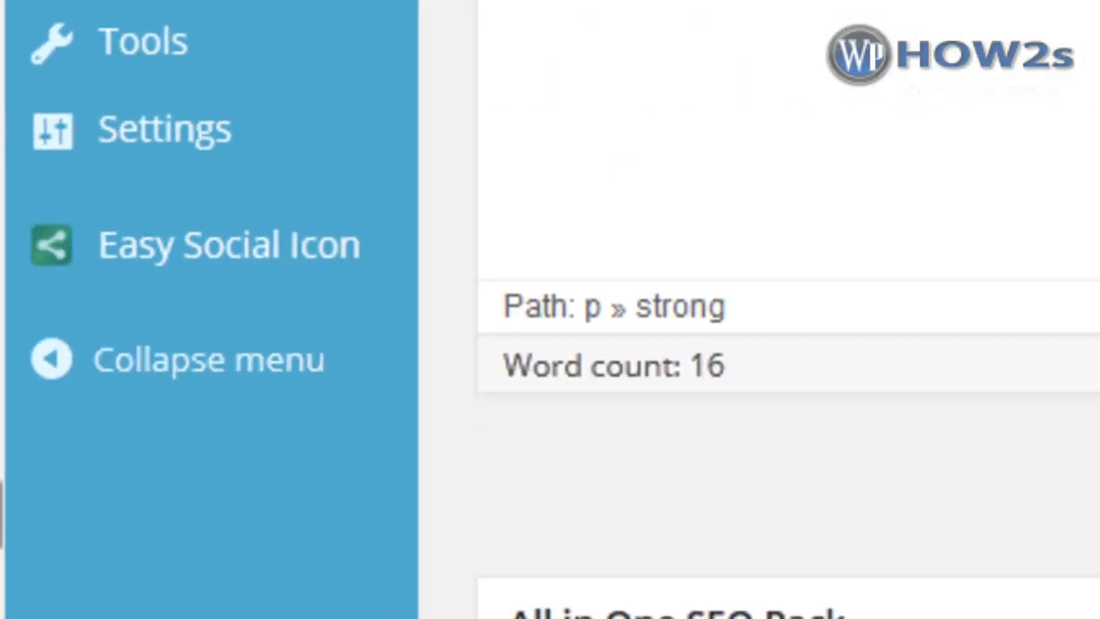
mouse_move(226, 258)
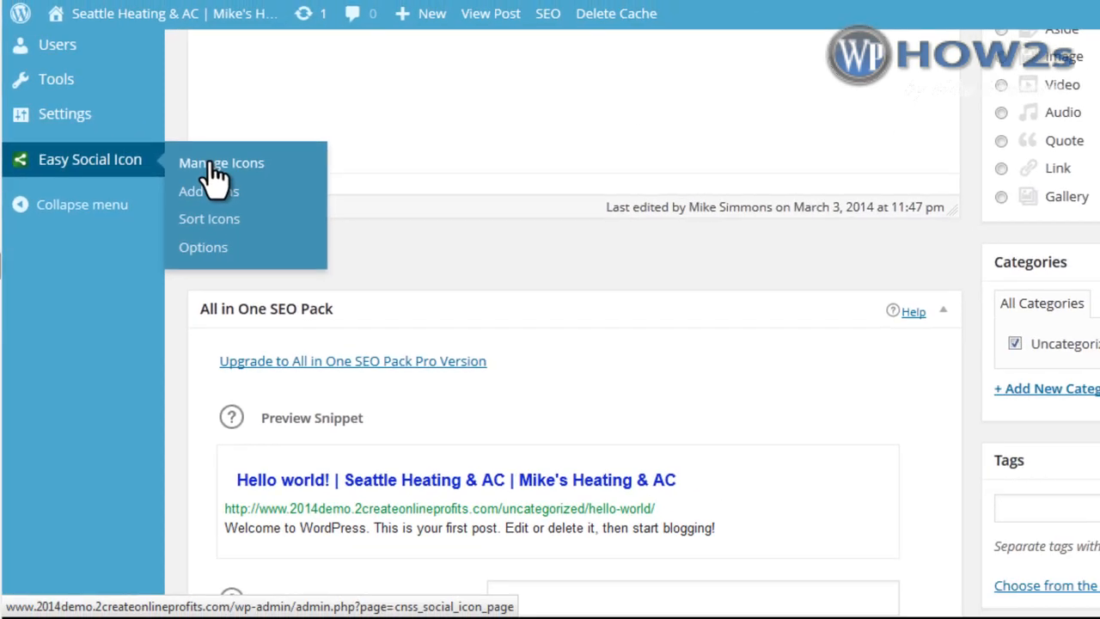
click(213, 165)
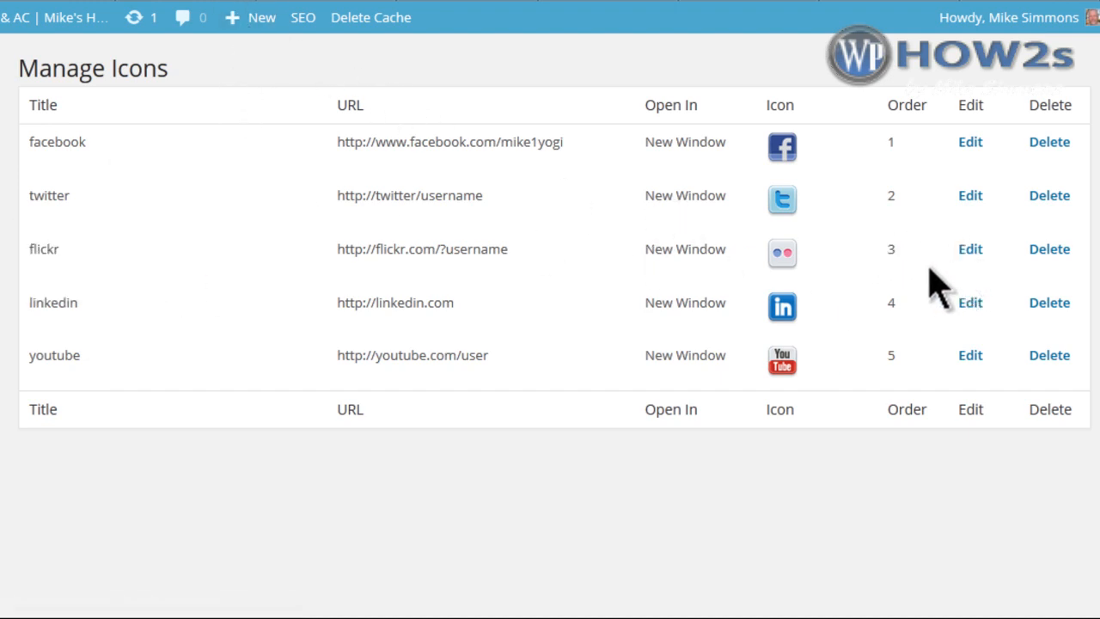
click(1042, 250)
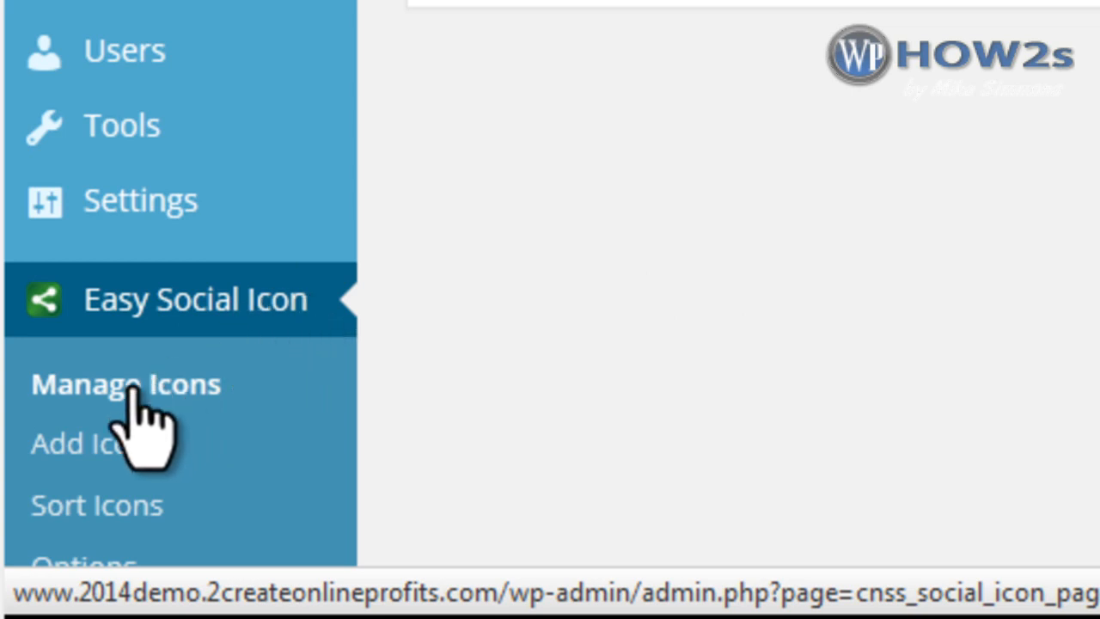
Add and save a social icon titled "Google +" with the image googleplus40.png and the Google+ profile URL, then check the "Hello world!" post.
click(120, 443)
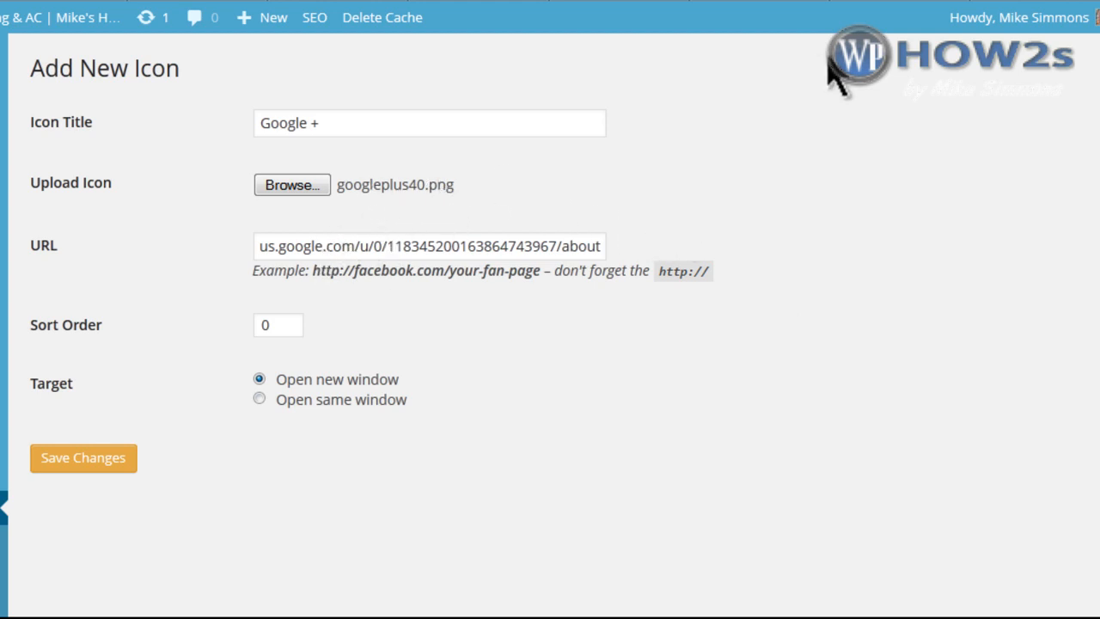
click(770, 9)
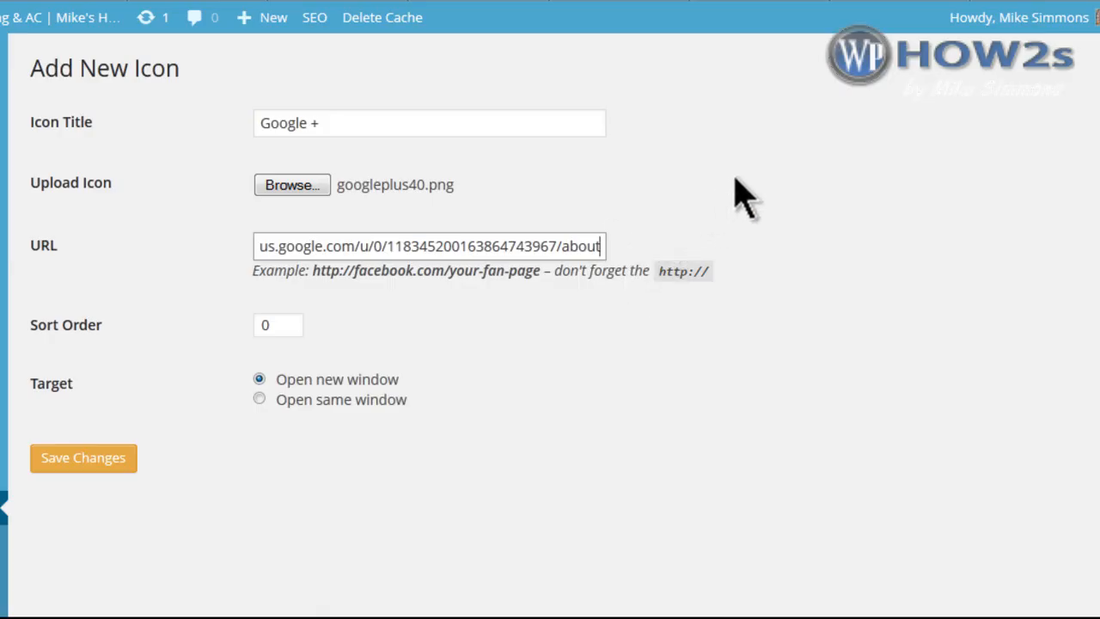
double_click(275, 324)
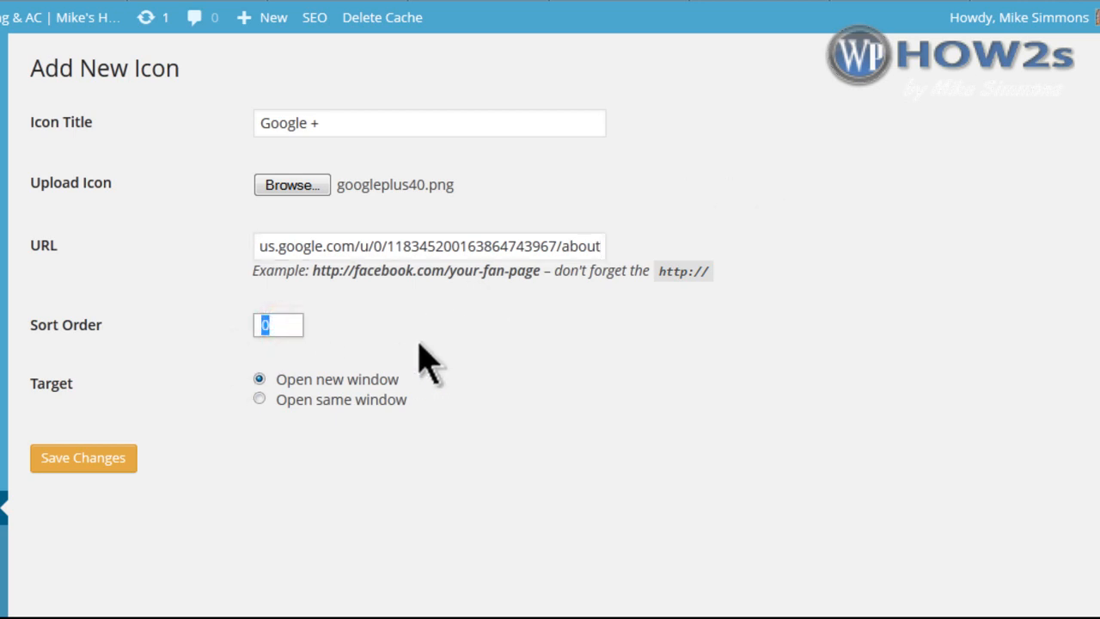
click(81, 461)
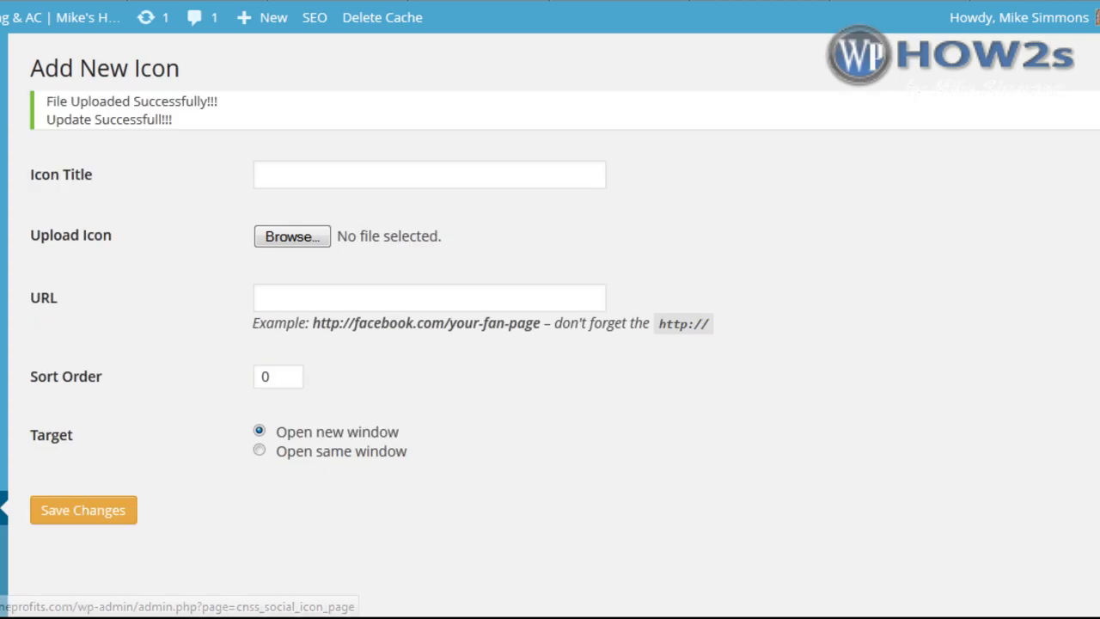
click(190, 1)
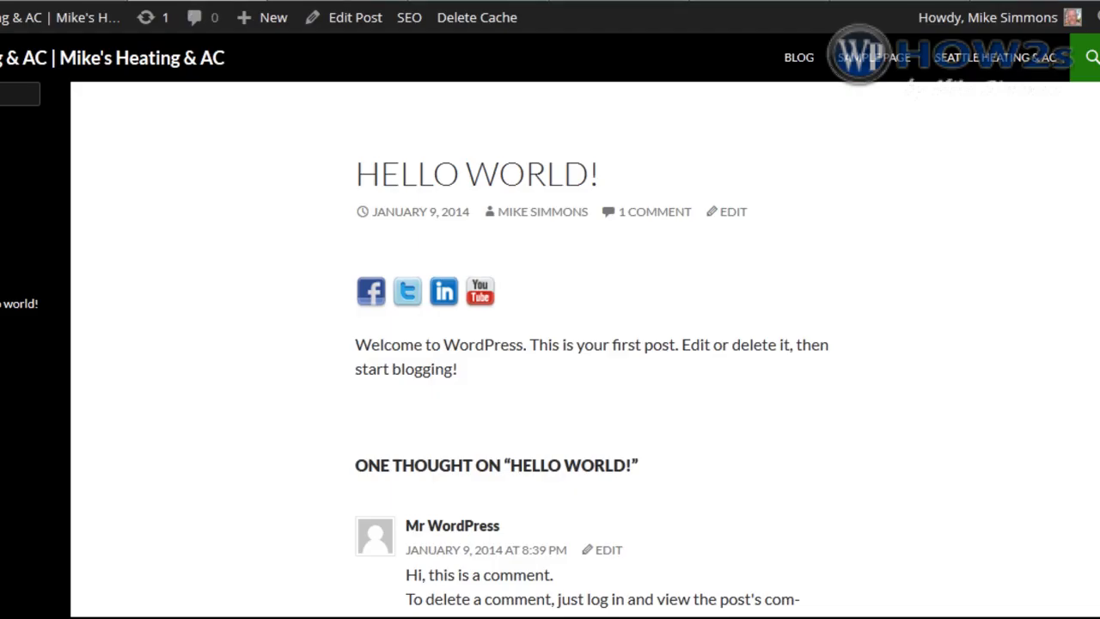
Refresh the post page, open the new-plugin screen and search the plugin directory for Ultimate TinyMCE.
key(F5)
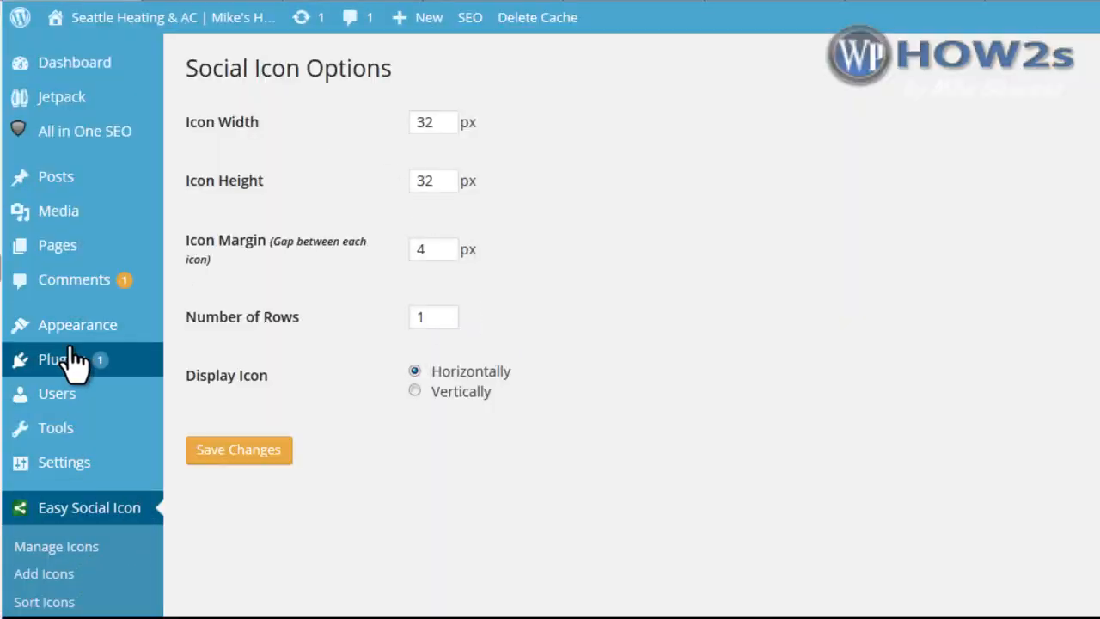
mouse_move(76, 359)
click(278, 389)
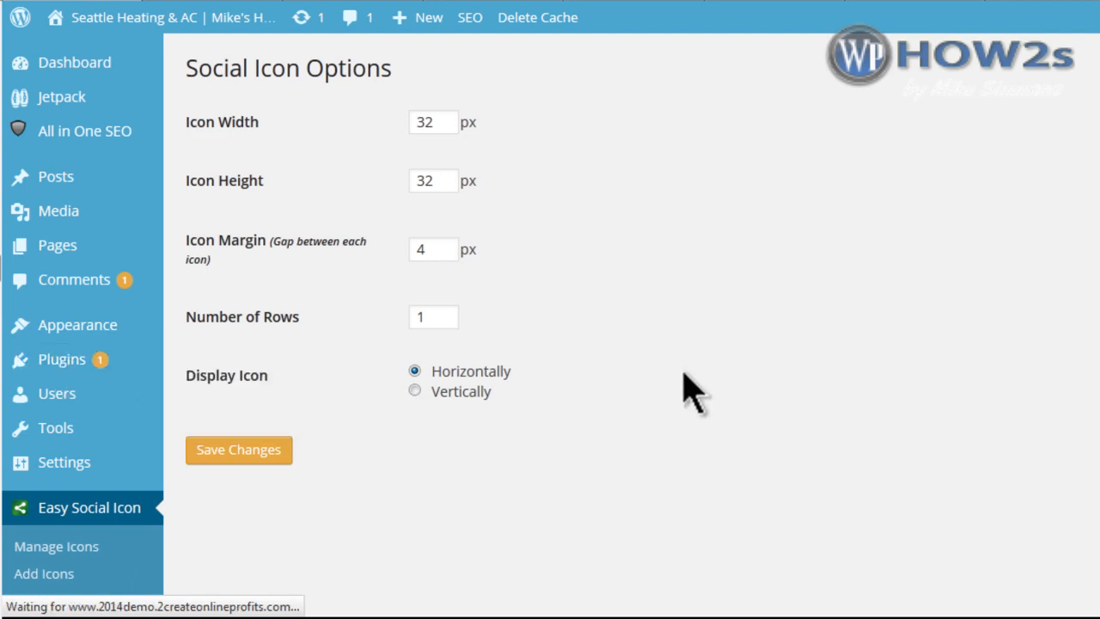
text(Ulti)
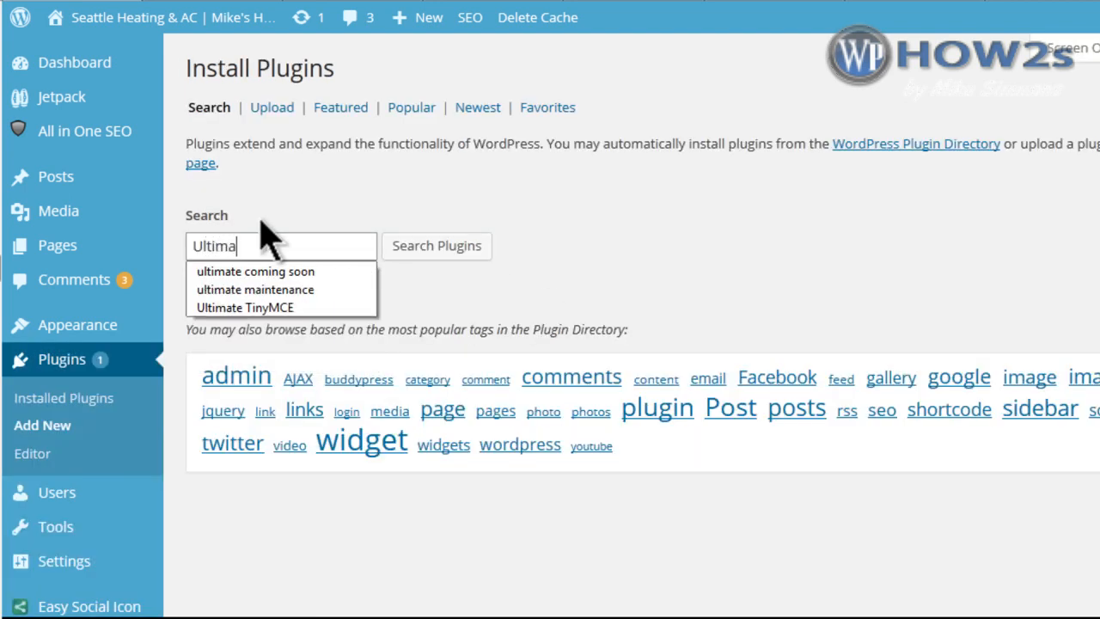
text(ma)
key(Down)
key(Down)
key(Down)
key(Return)
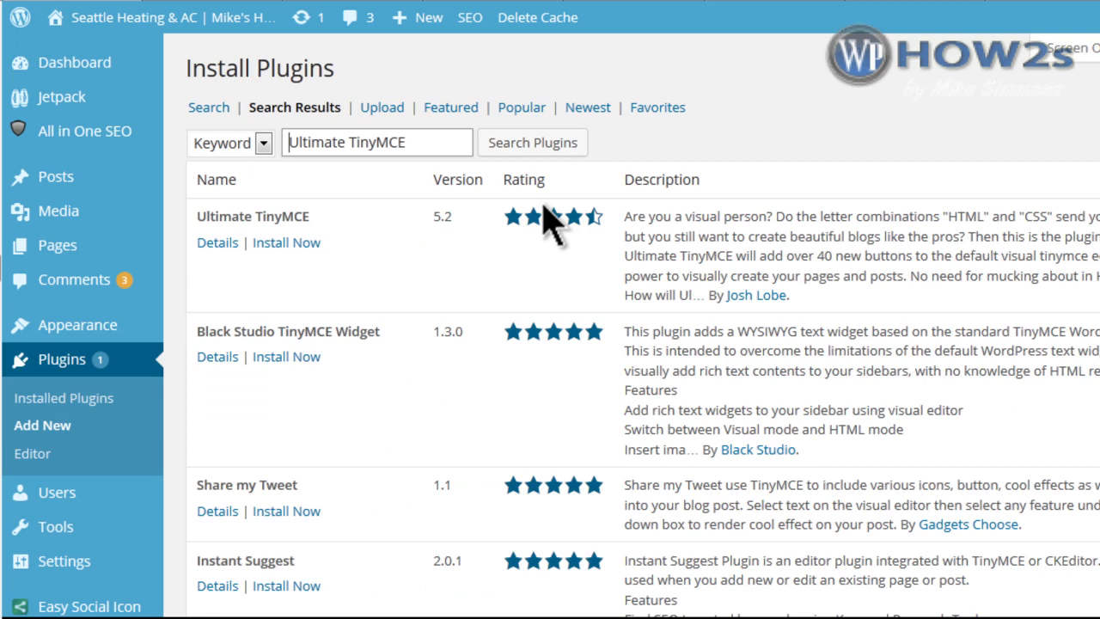
Open the "Hello world!" post for editing and toggle the visual editor's additional toolbar row.
click(211, 12)
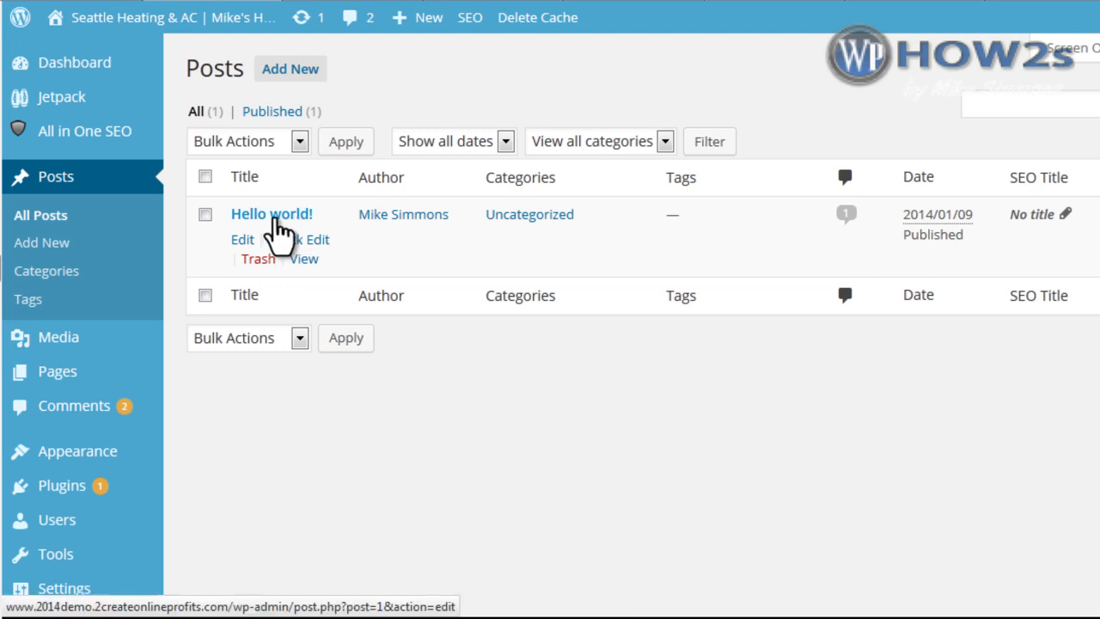
click(276, 219)
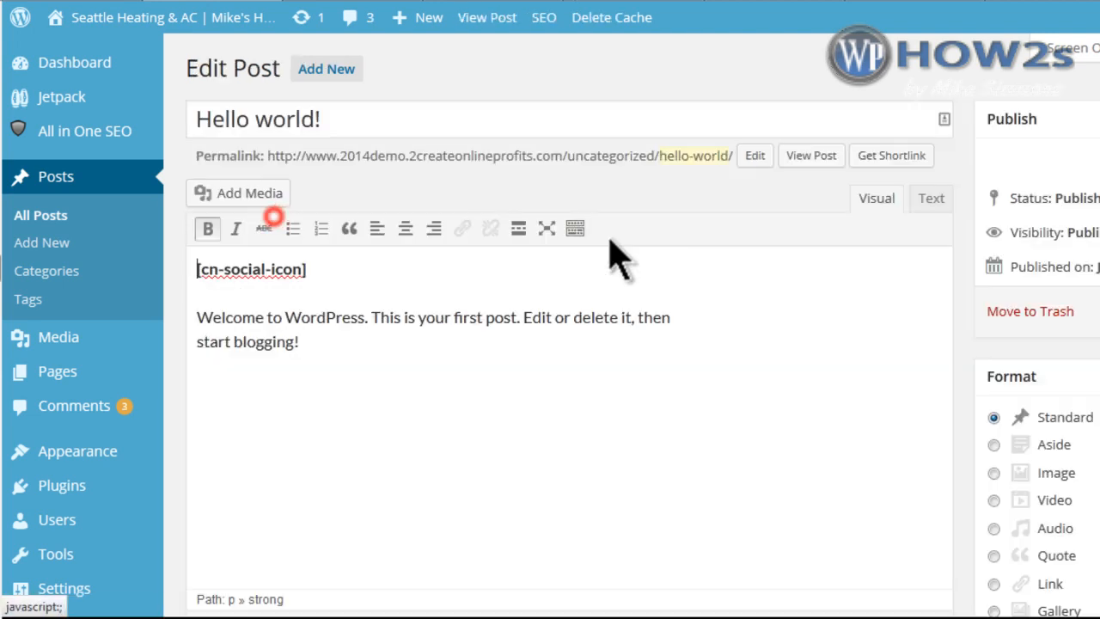
click(577, 231)
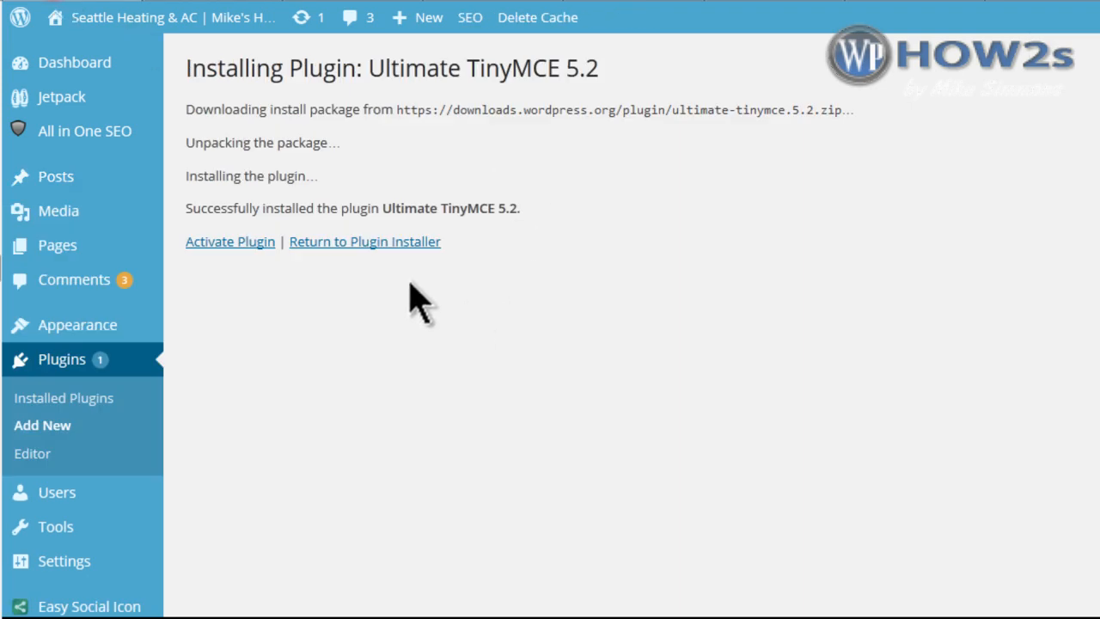
Activate the installed Ultimate TinyMCE plugin and open its settings page.
click(234, 242)
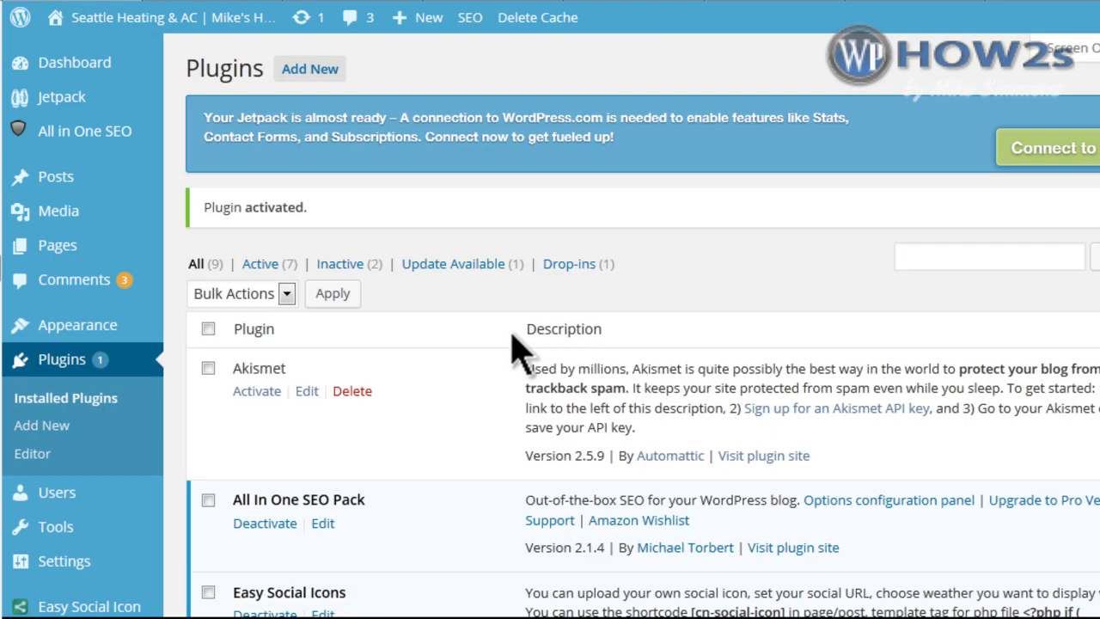
scroll(636, 344, down, 5)
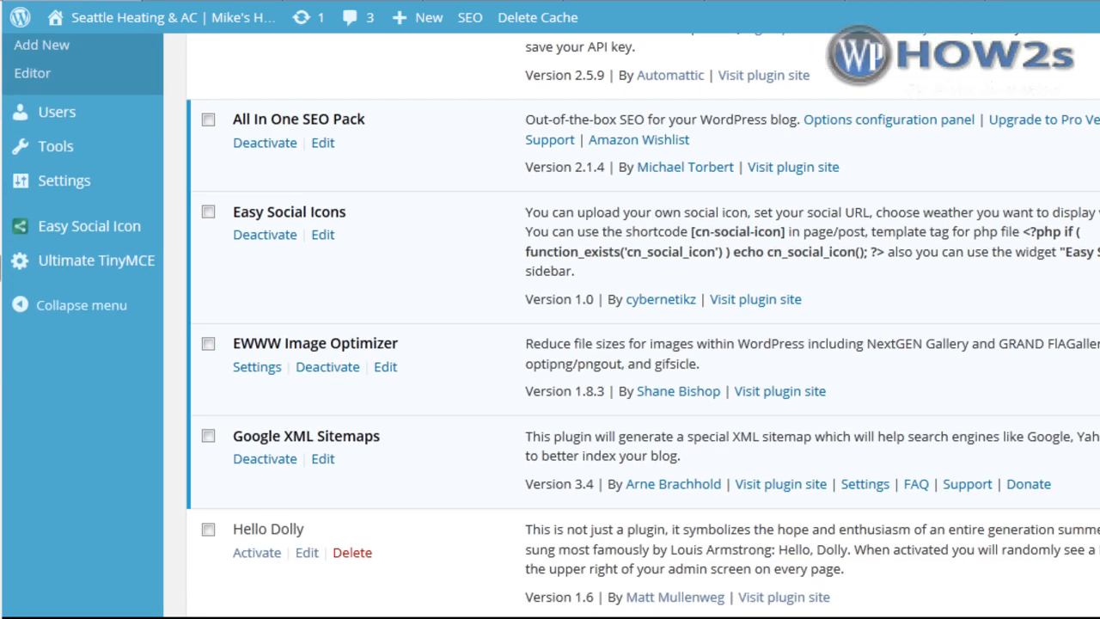
click(61, 274)
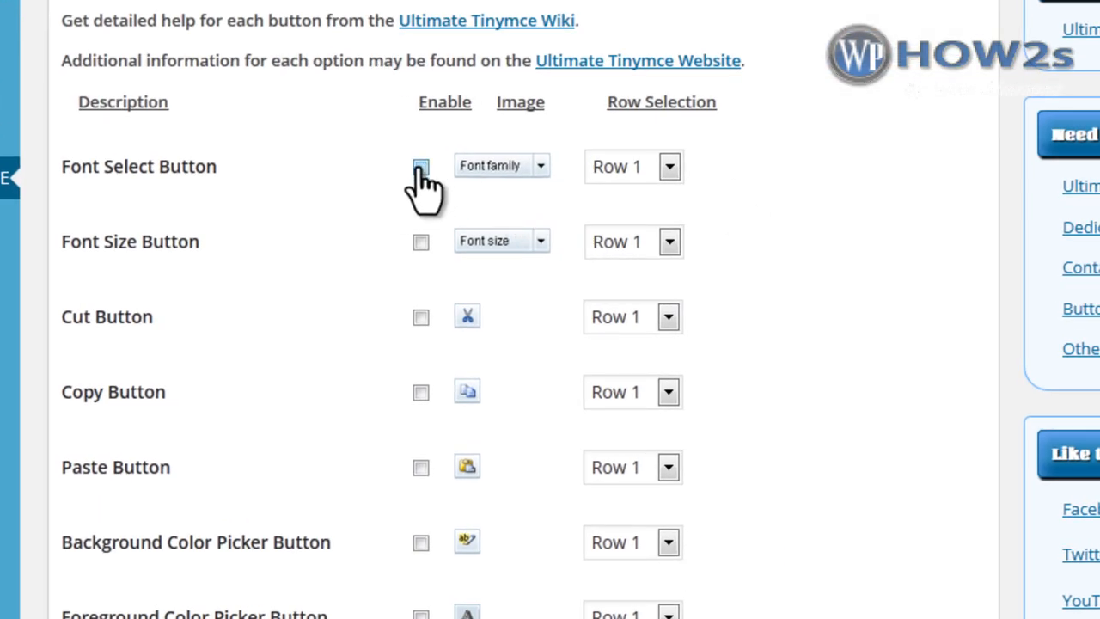
Enable the Font Select, Font Size, Cut, Copy, Paste and Background Color Picker buttons for the editor.
click(420, 167)
click(420, 244)
click(421, 317)
click(420, 392)
click(421, 467)
click(421, 542)
Enable the Line Break Button and assign it to Row 2 of the editor toolbar.
scroll(550, 309, down, 15)
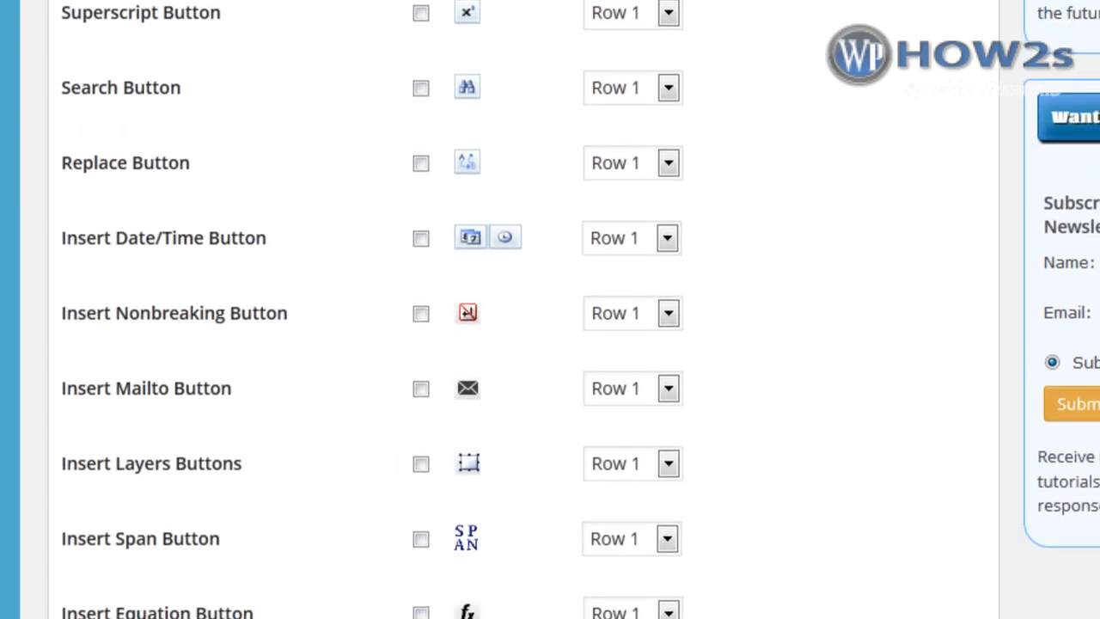
scroll(550, 310, up, 3)
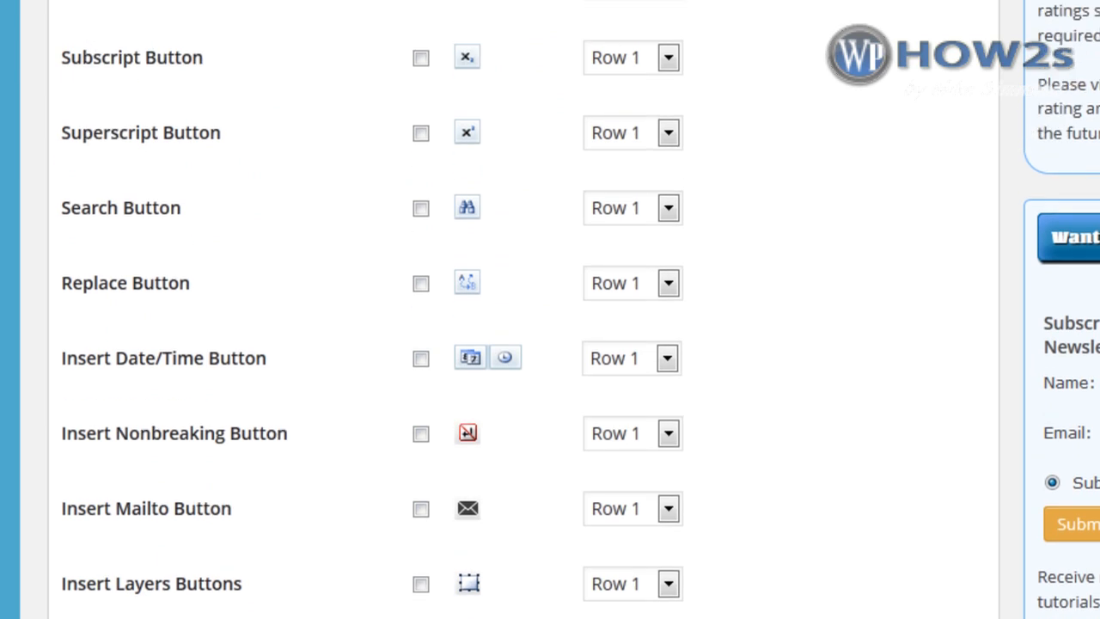
scroll(550, 310, down, 2)
scroll(550, 310, down, 6)
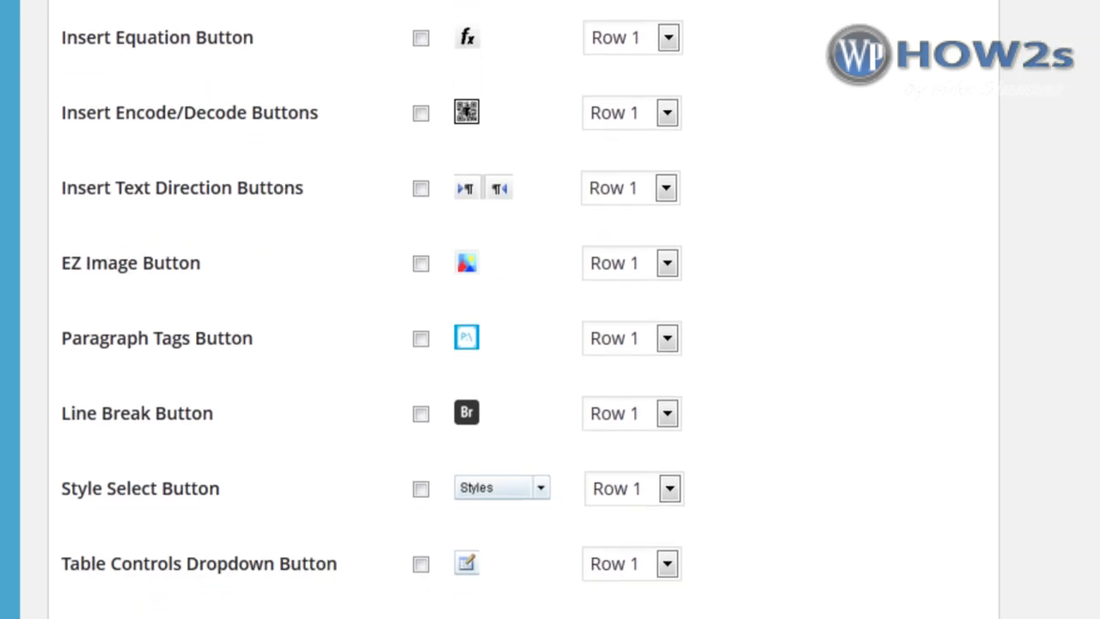
scroll(433, 176, down, 3)
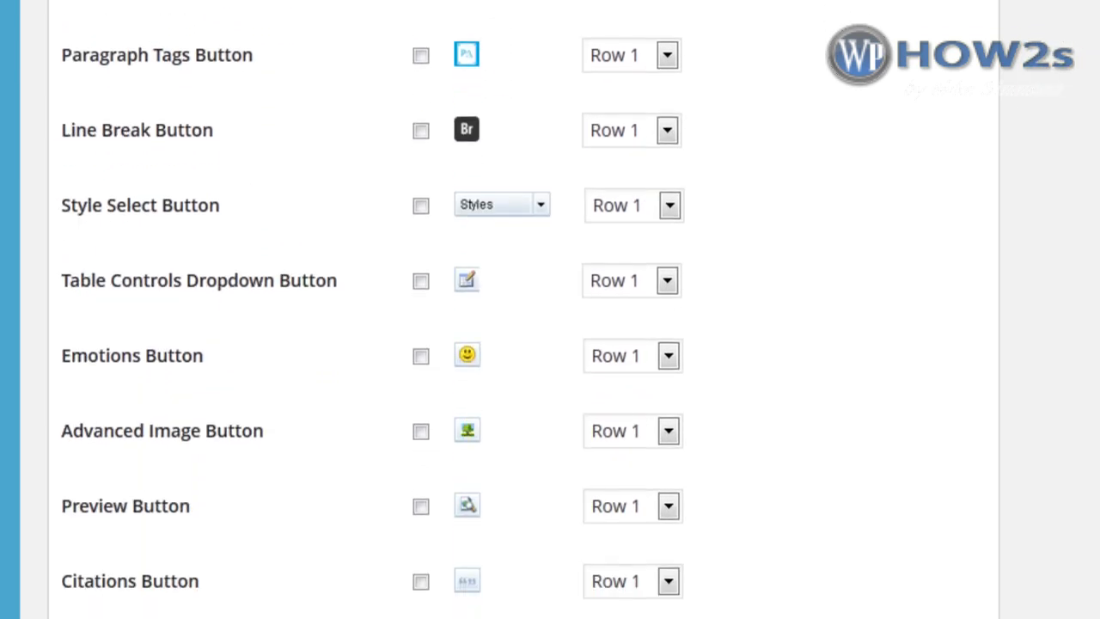
click(420, 130)
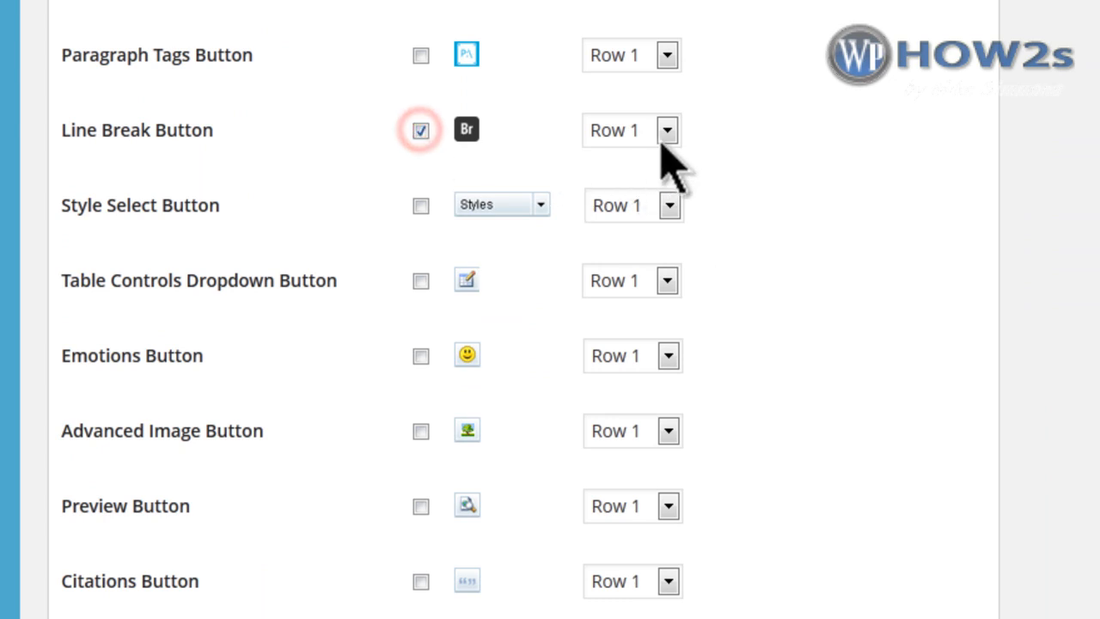
click(667, 130)
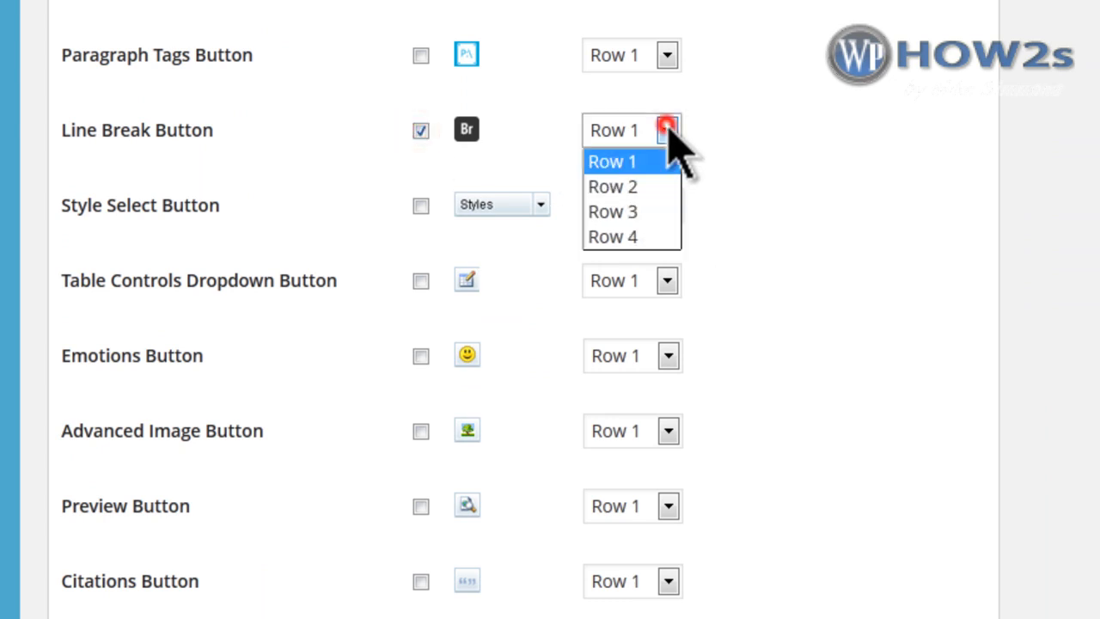
click(636, 186)
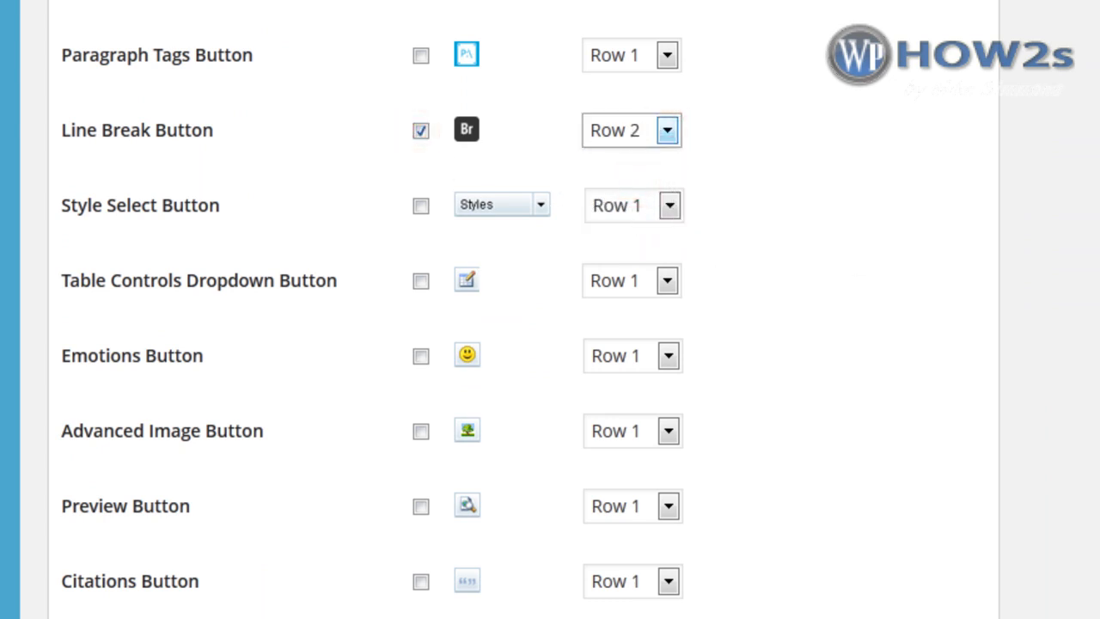
scroll(372, 310, down, 20)
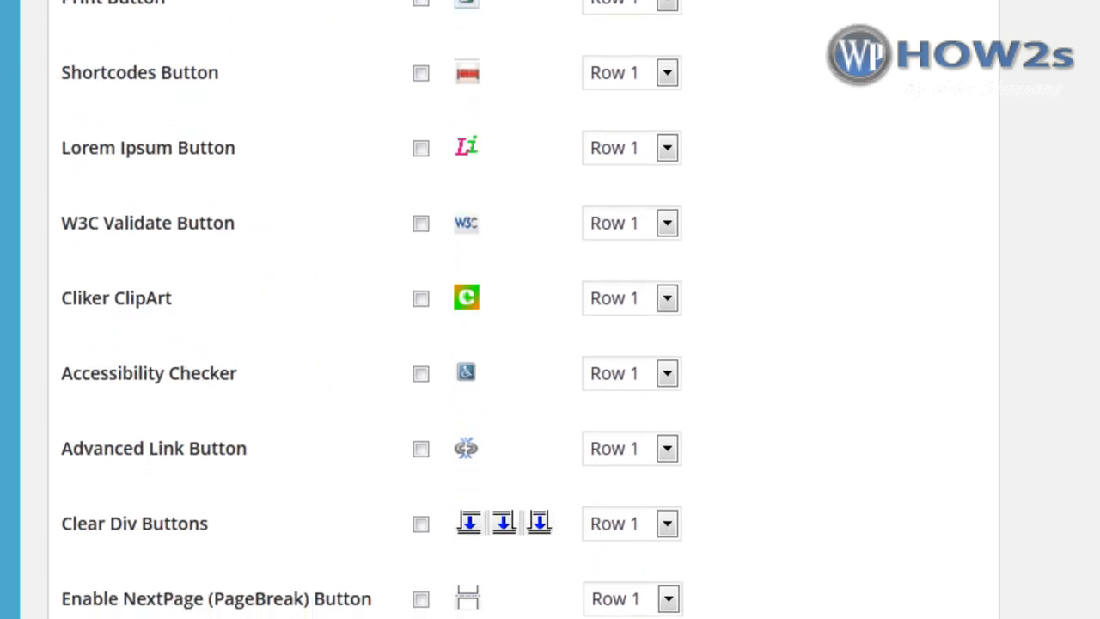
scroll(550, 309, down, 2)
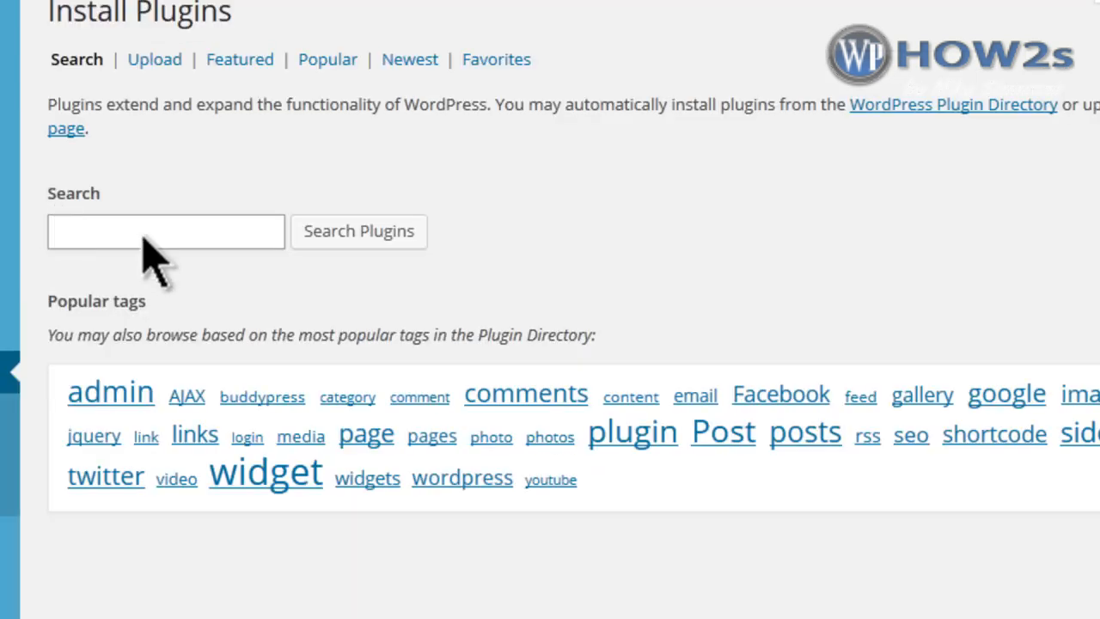
Search the plugin directory for wordfence.
text(Wordf)
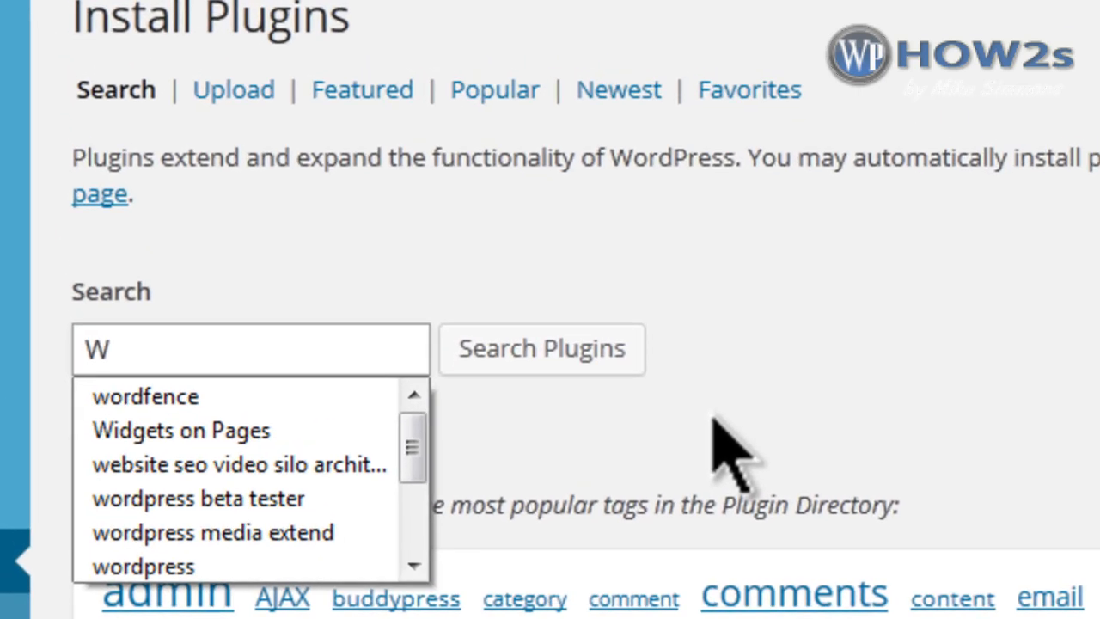
text(ence)
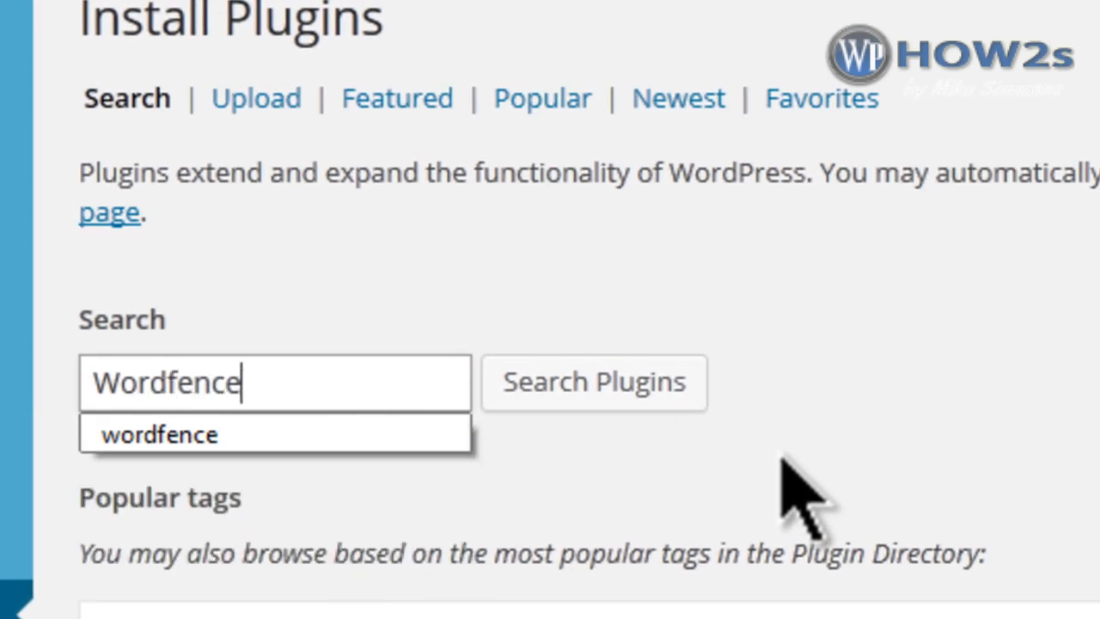
click(136, 435)
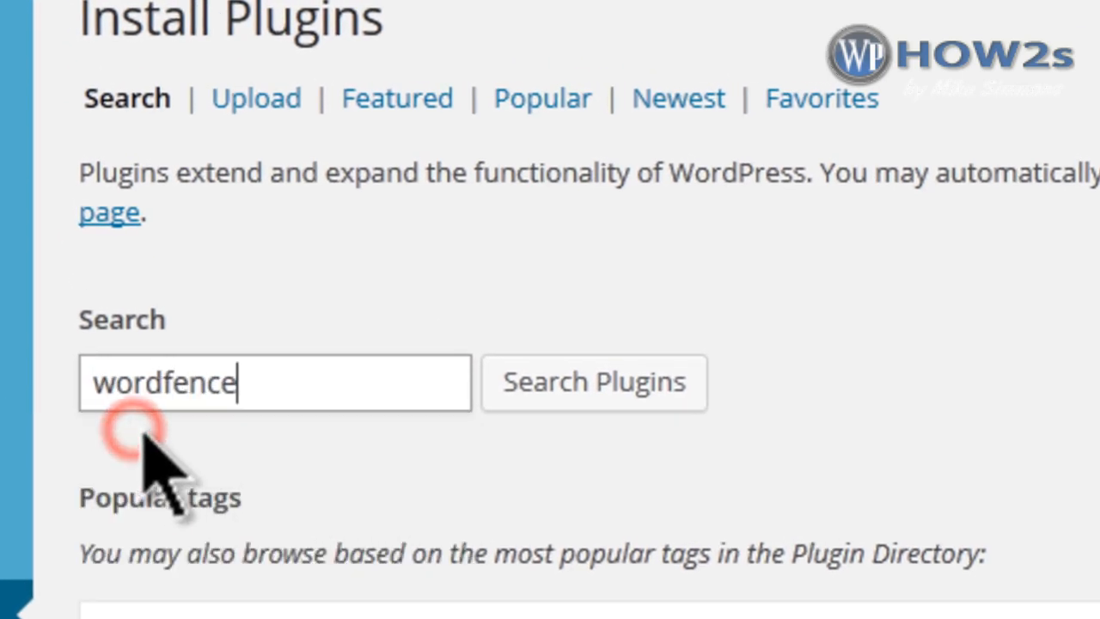
click(573, 376)
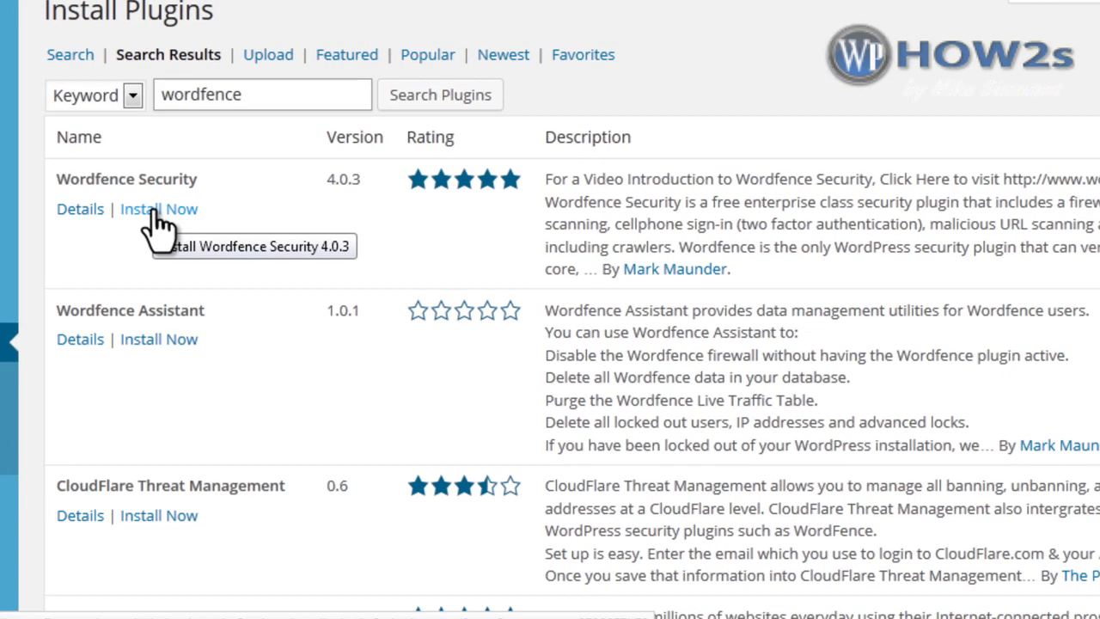
Install the Wordfence Security plugin and activate it.
click(277, 377)
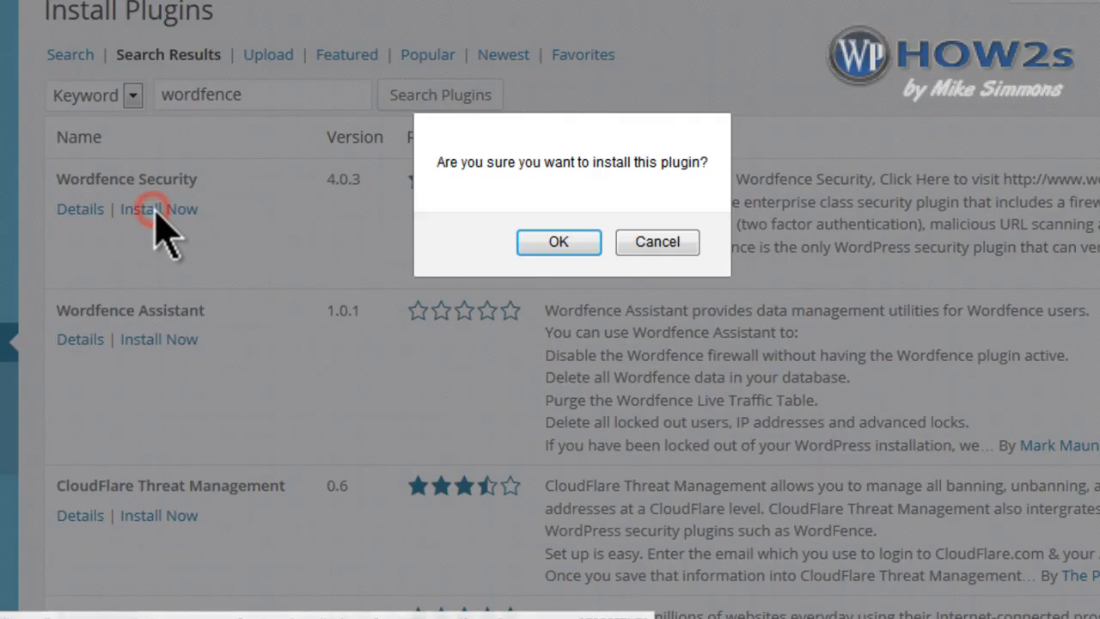
click(555, 242)
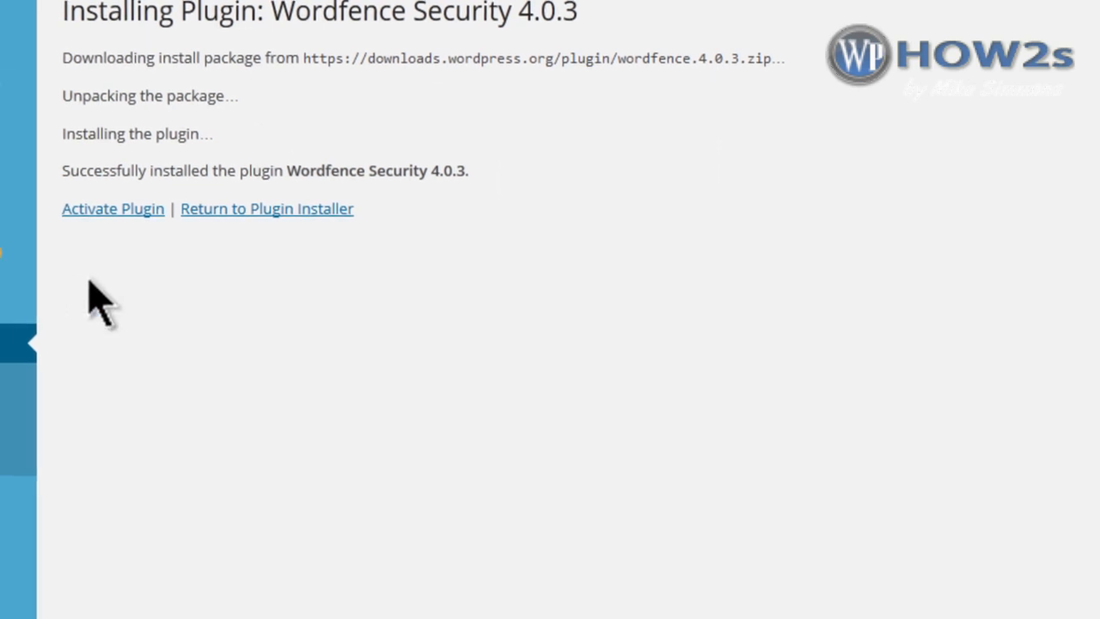
click(230, 215)
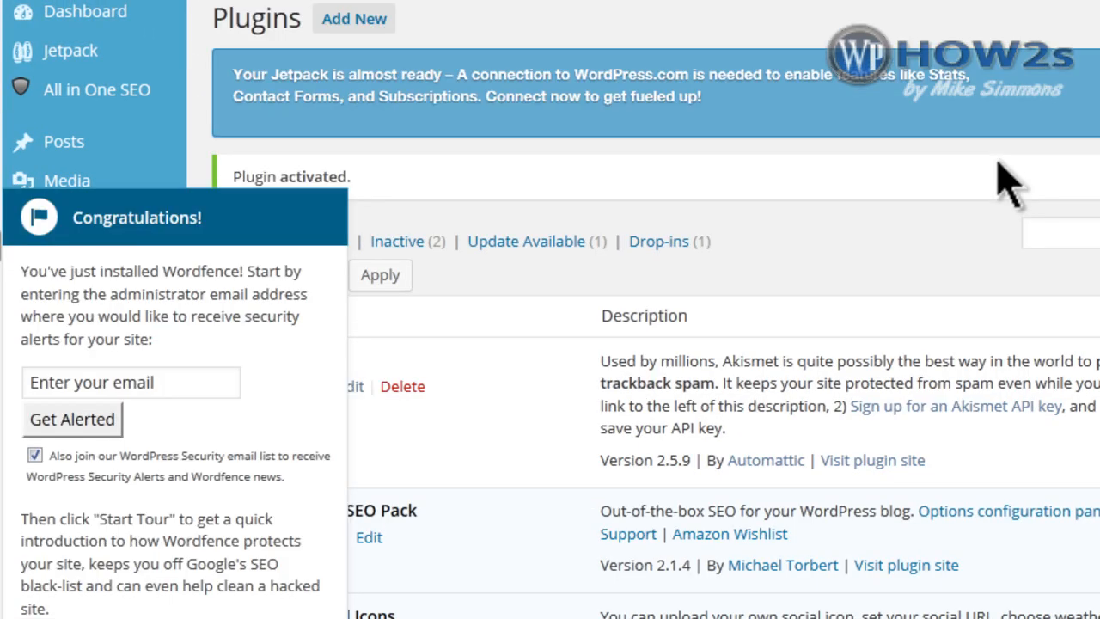
Set the administrator's e-mail address for Wordfence security alerts and dismiss the welcome message without taking the tour.
click(155, 378)
text(mike)
click(100, 493)
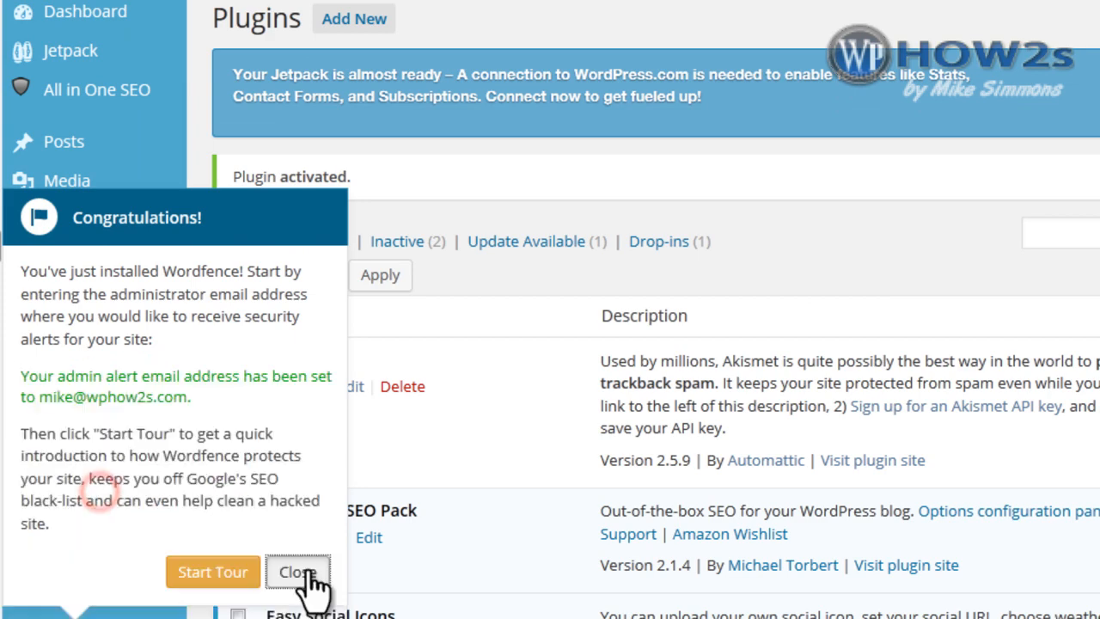
click(304, 571)
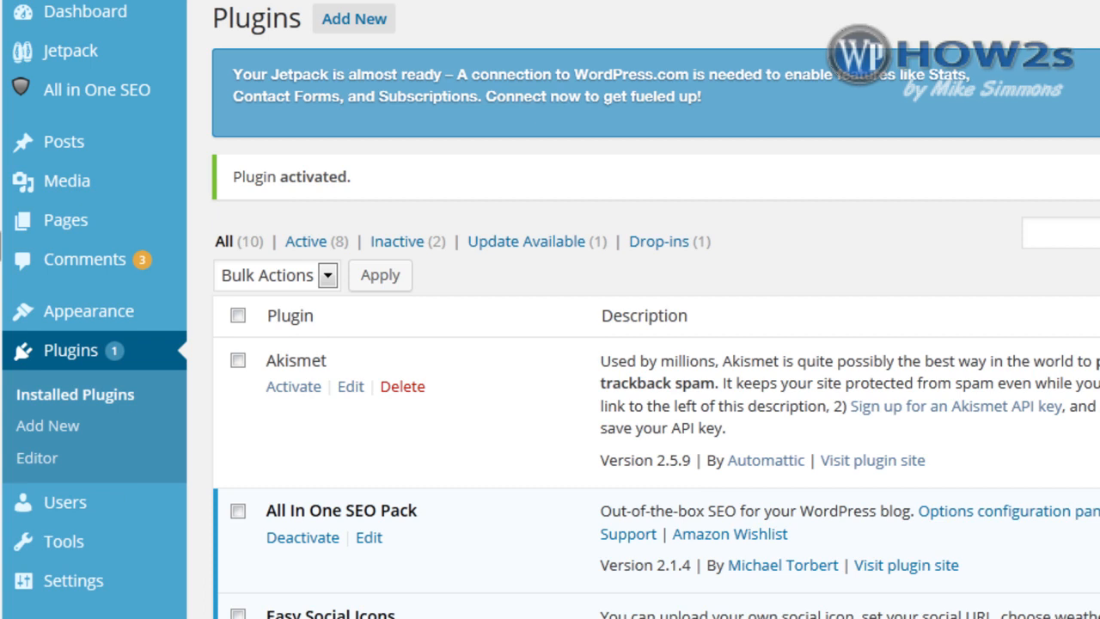
Open the new-plugin screen and enter "Twenty fourteen" as the search term.
click(49, 427)
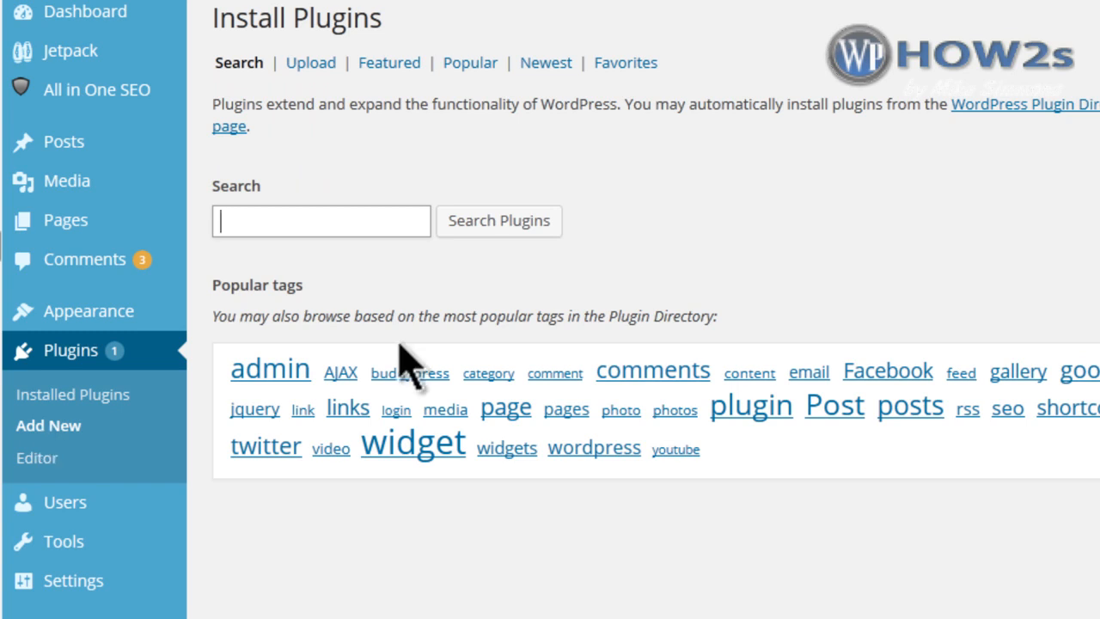
text(Twenty fourteen)
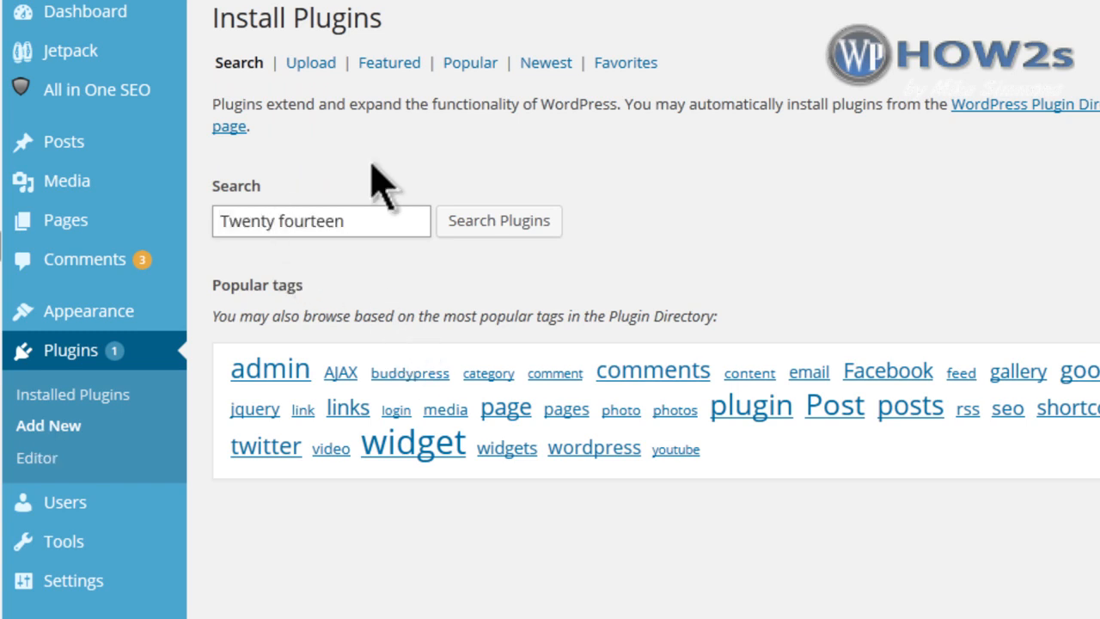
key(BackSpace)
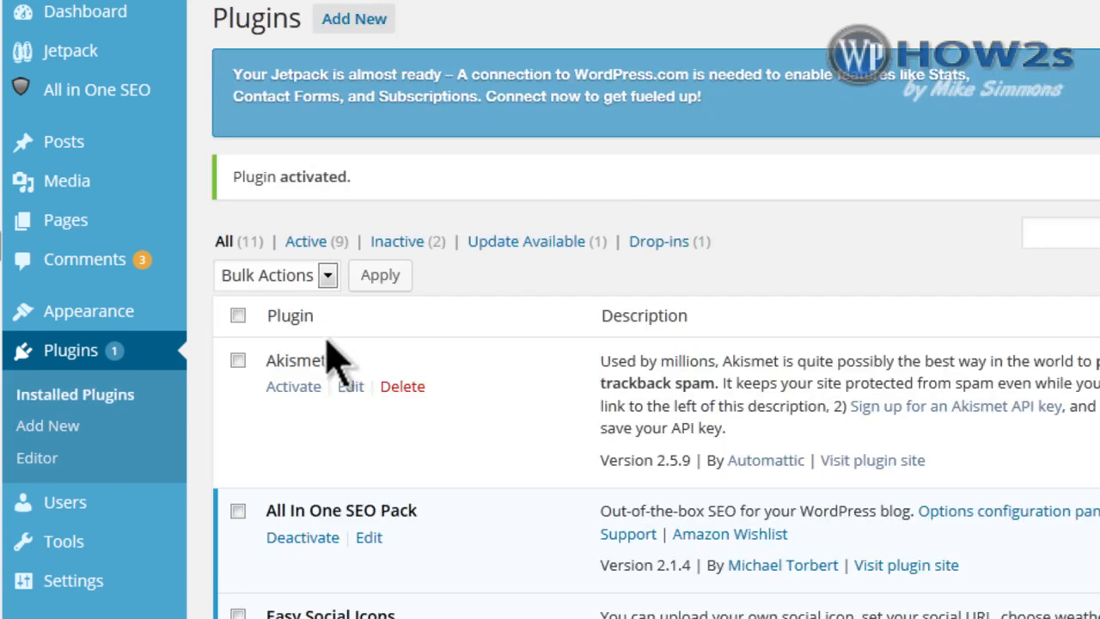
Search the plugin directory for "fourteen colors" and review the list of installed plugins.
click(43, 426)
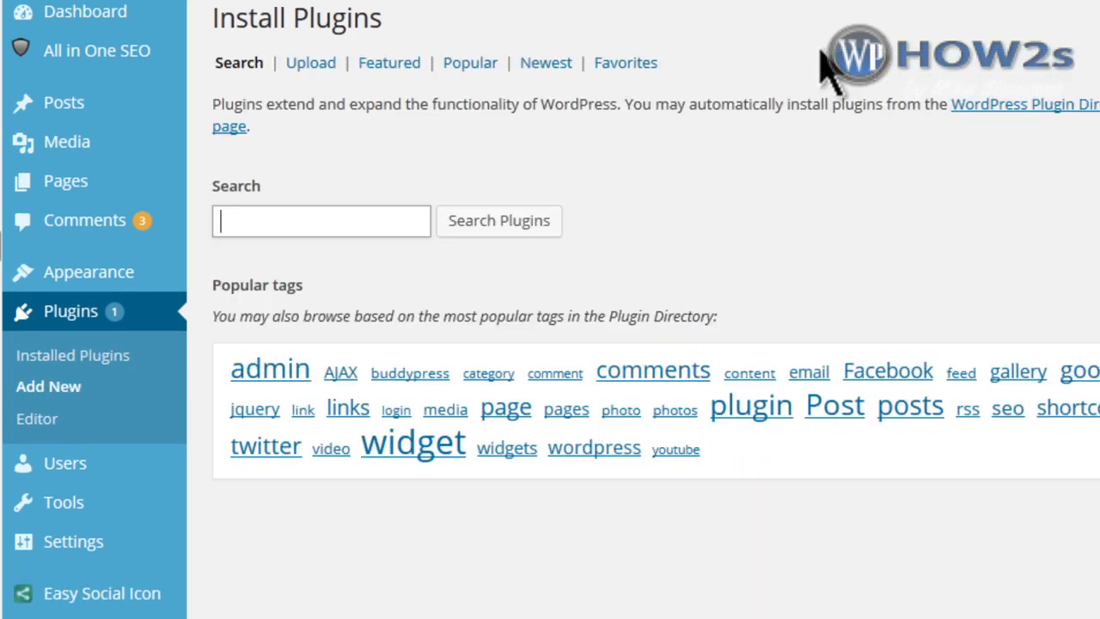
text(fouten)
key(BackSpace)
key(BackSpace)
key(BackSpace)
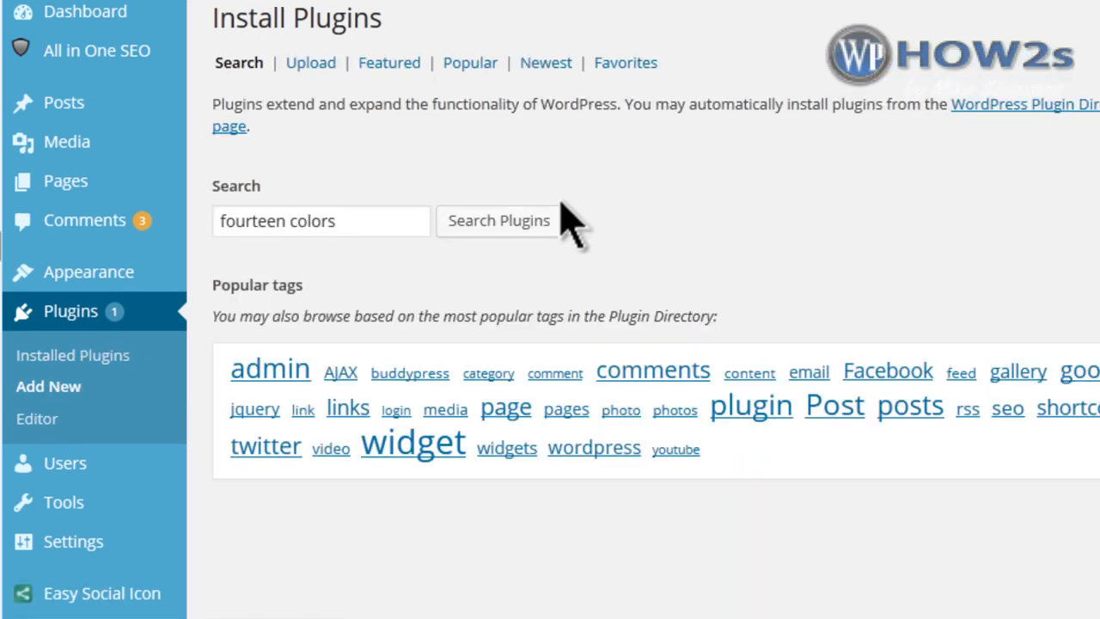
click(557, 211)
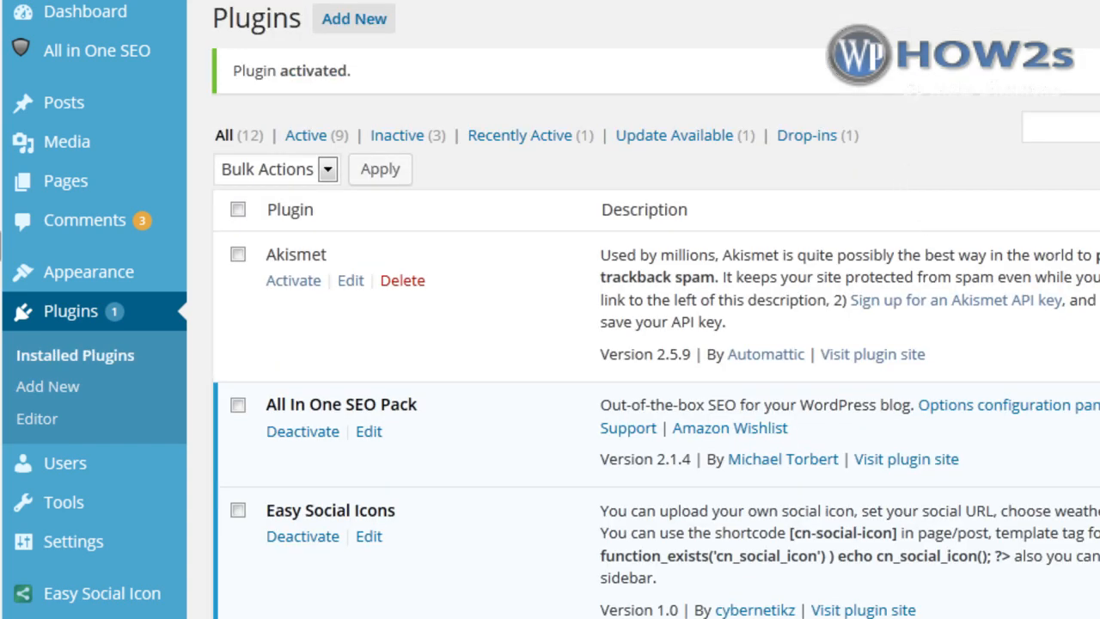
scroll(653, 344, down, 7)
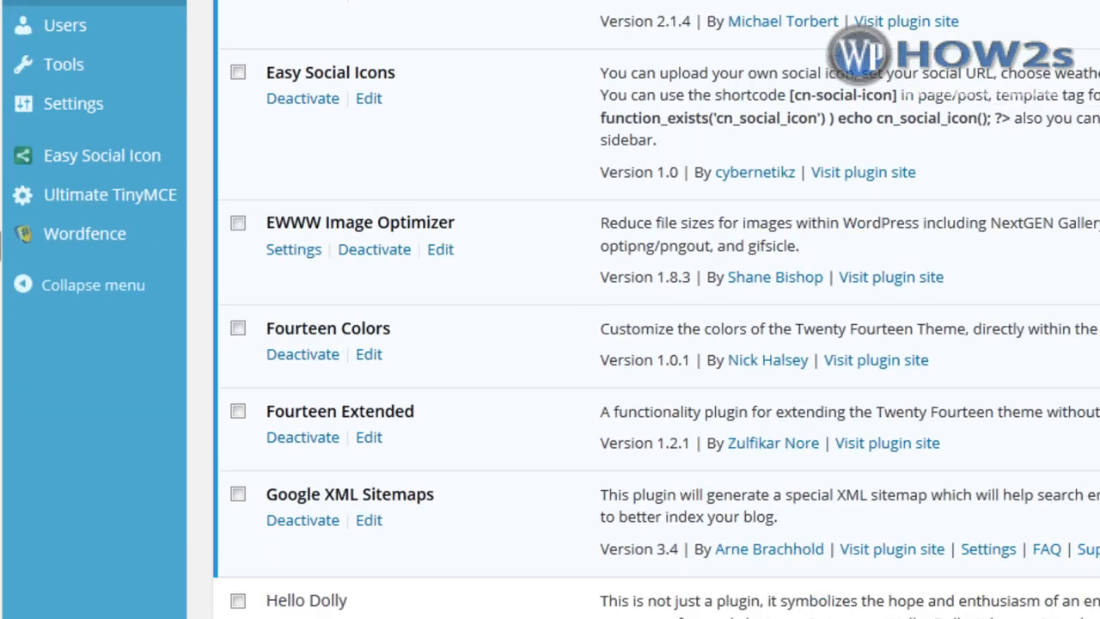
Look through the remainder of the installed plugins list.
scroll(994, 422, down, 3)
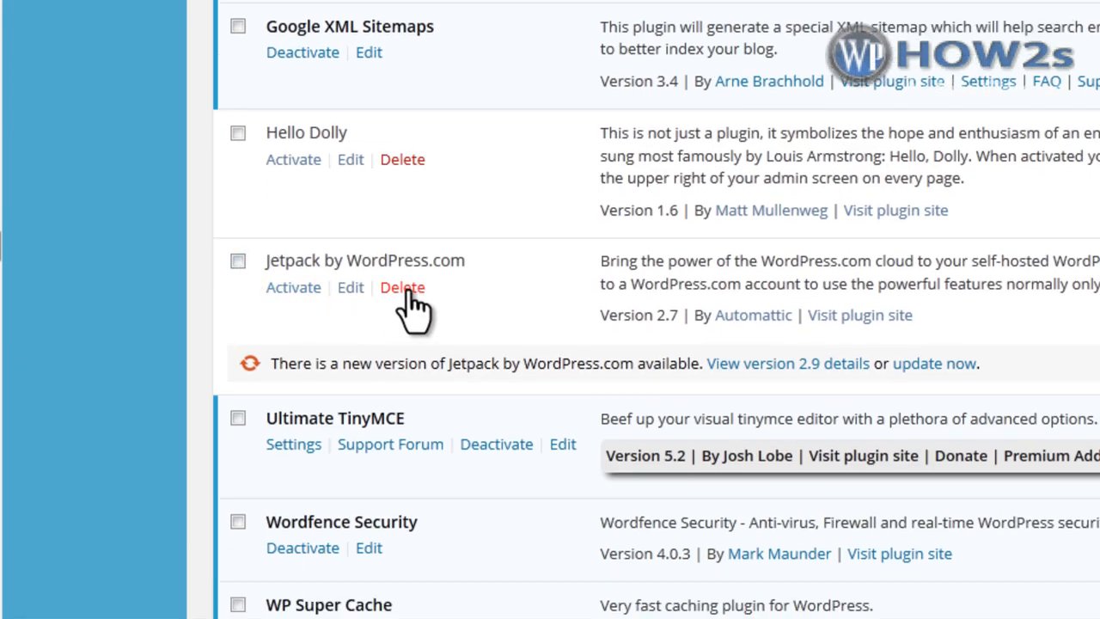
scroll(534, 263, down, 2)
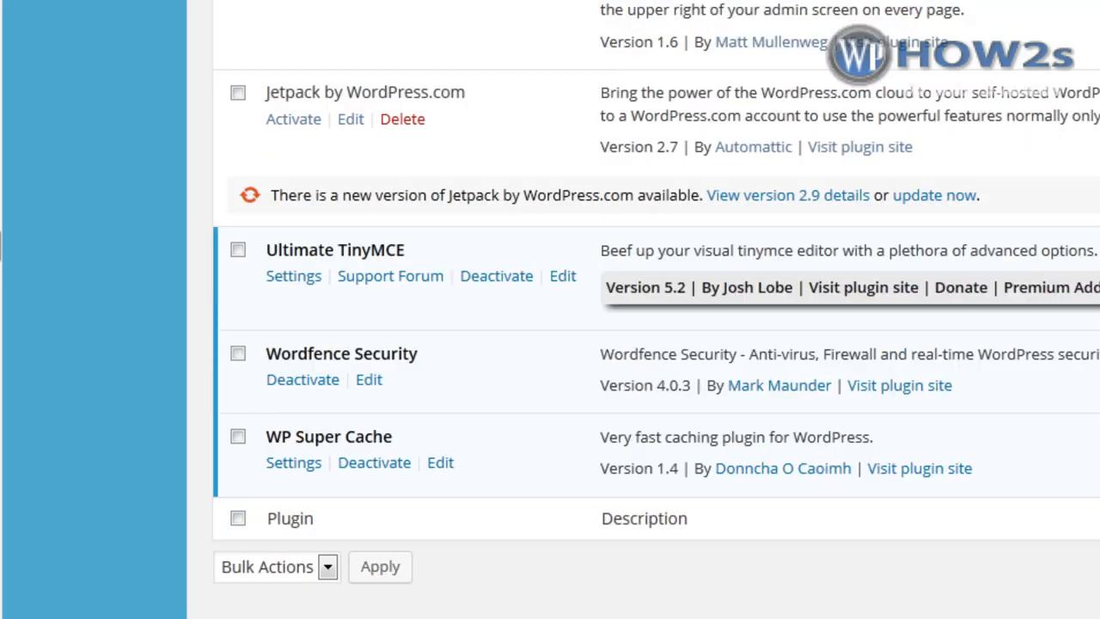
scroll(655, 309, up, 15)
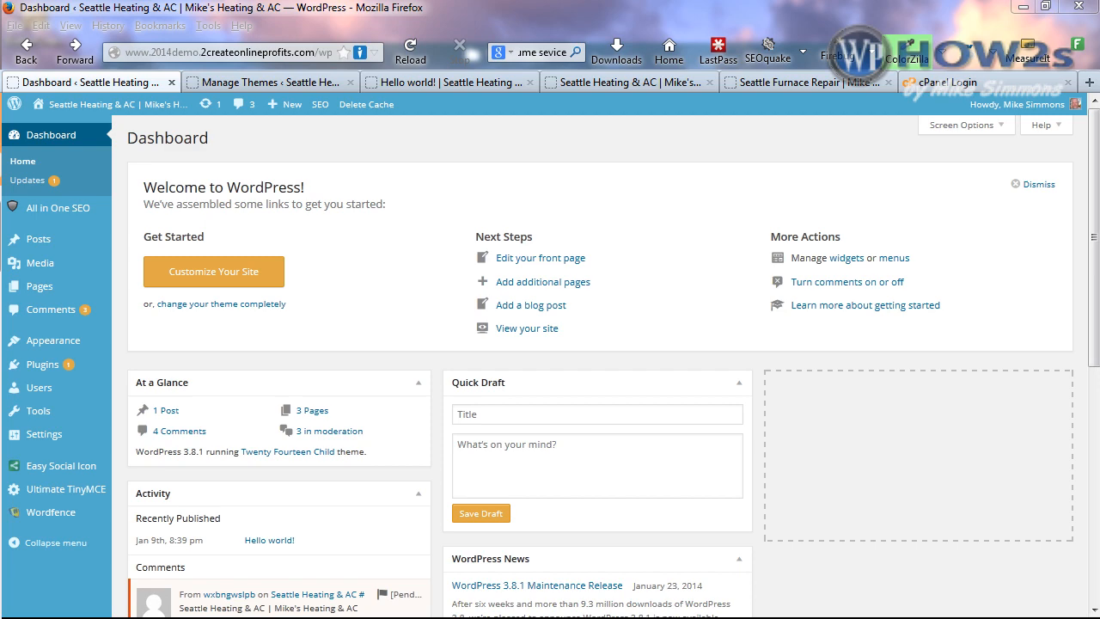
Open the theme customizer, check the current layout on the Hello world! post, and enable Center Align Site Layout in the TwentyFourteen General Options.
mouse_move(54, 350)
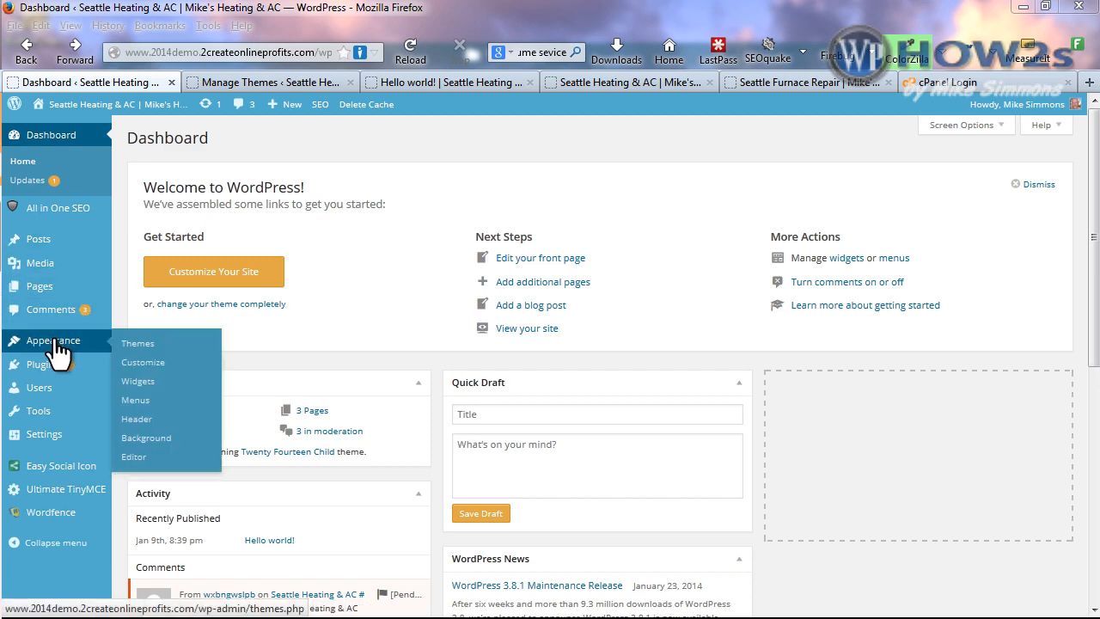
click(145, 365)
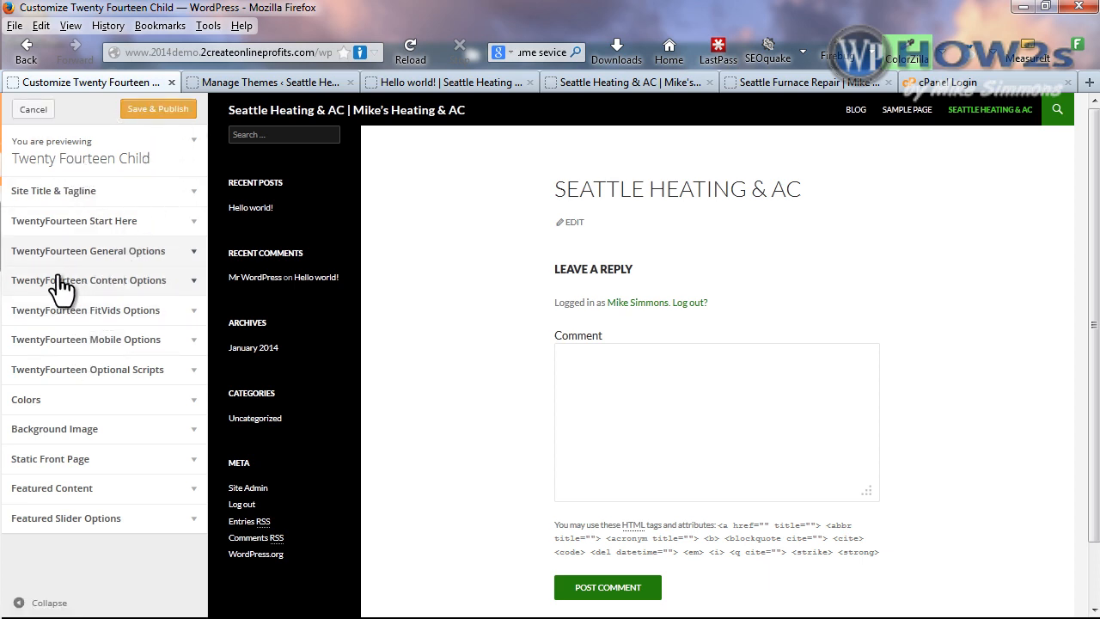
click(197, 252)
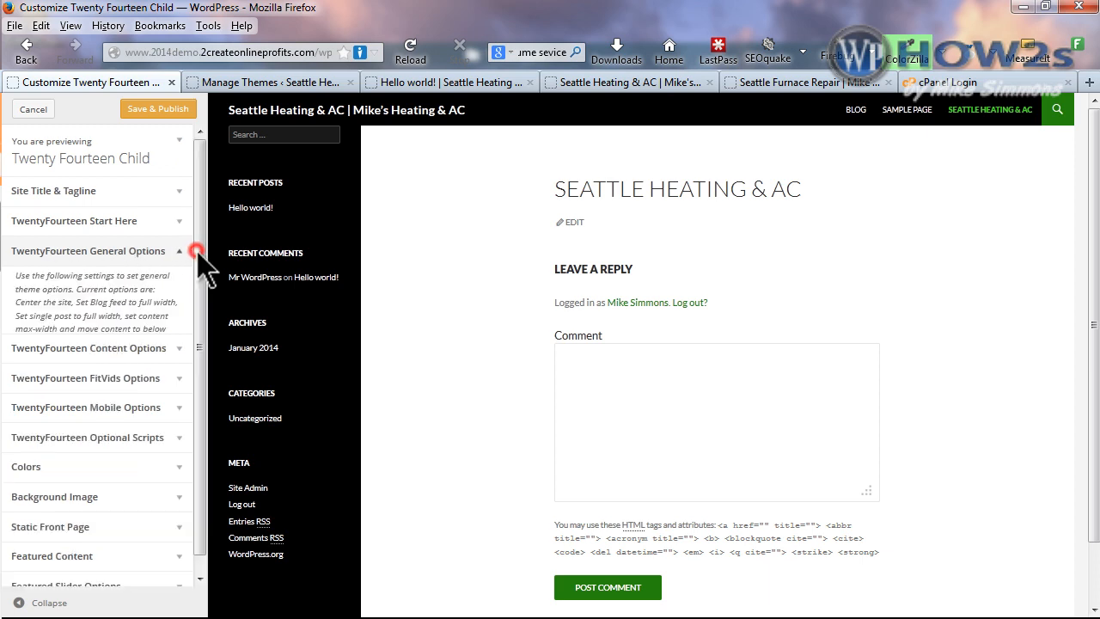
click(441, 81)
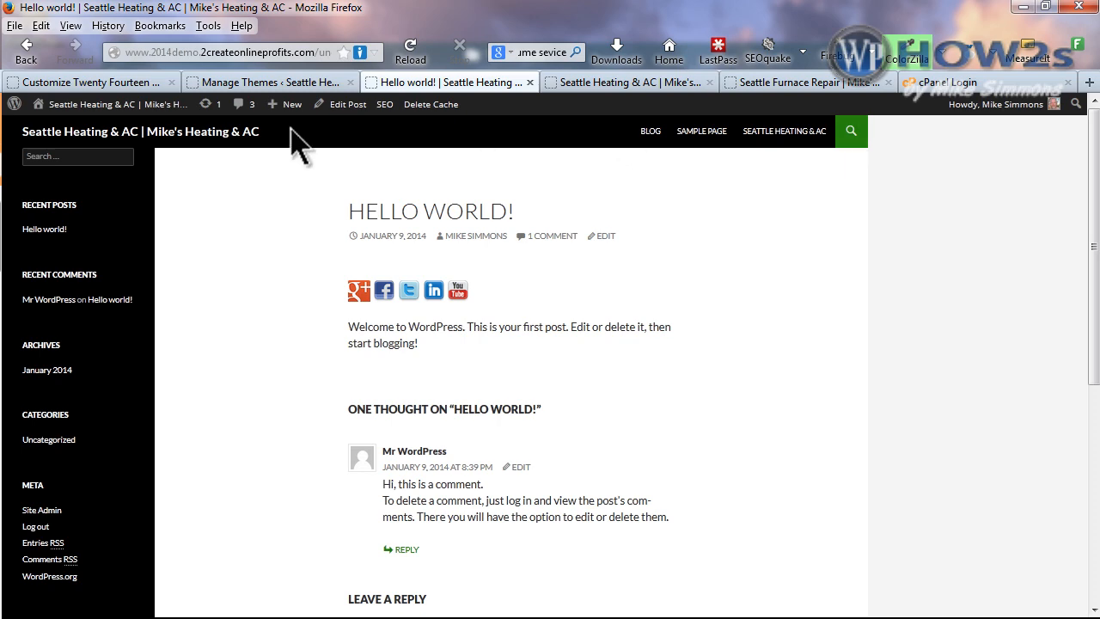
click(103, 81)
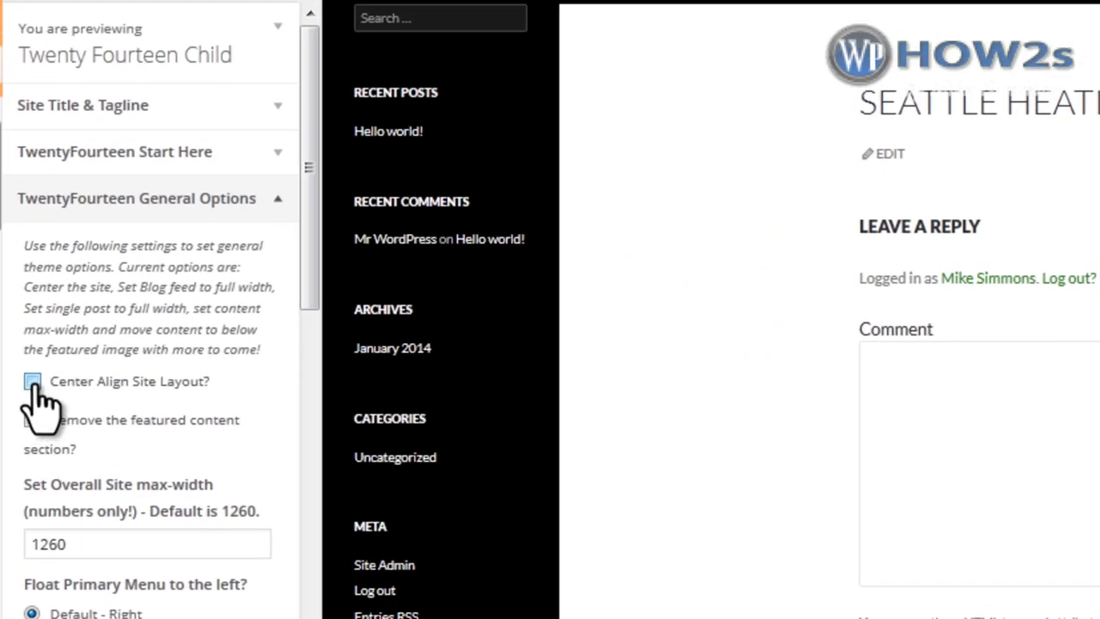
click(32, 381)
Enable the option to remove the left sidebar sitewide in the TwentyFourteen General Options.
click(308, 129)
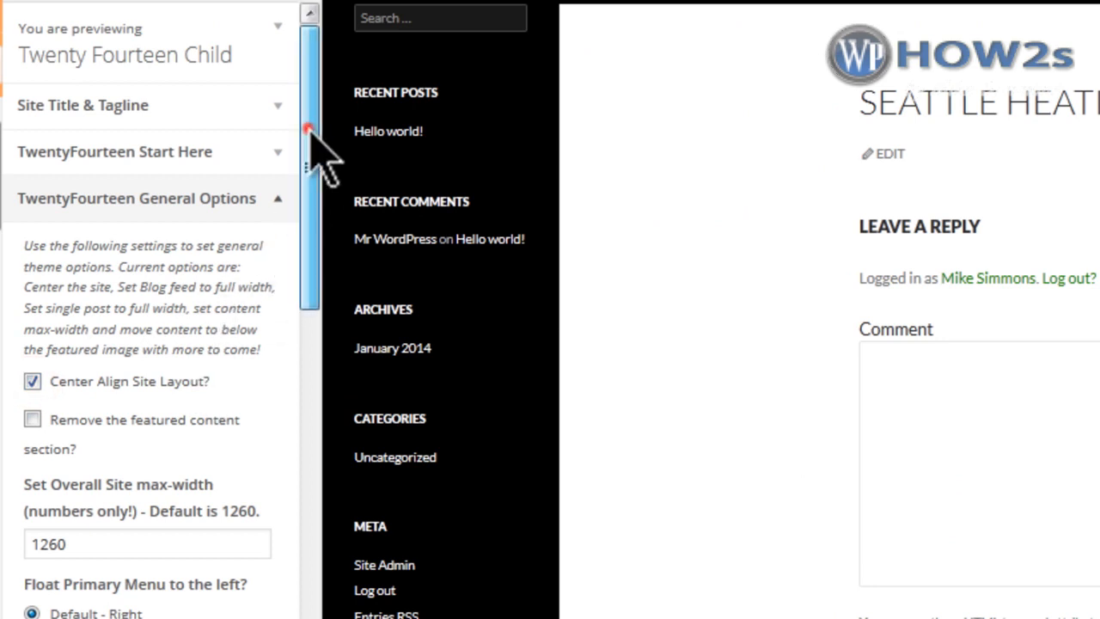
drag(309, 131, 306, 301)
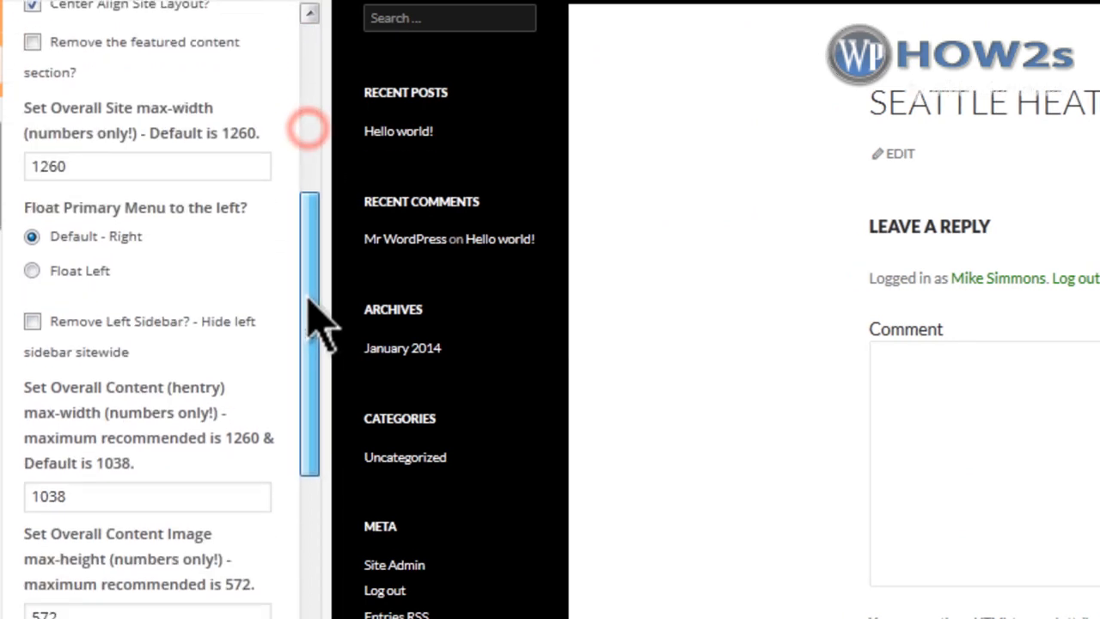
click(32, 320)
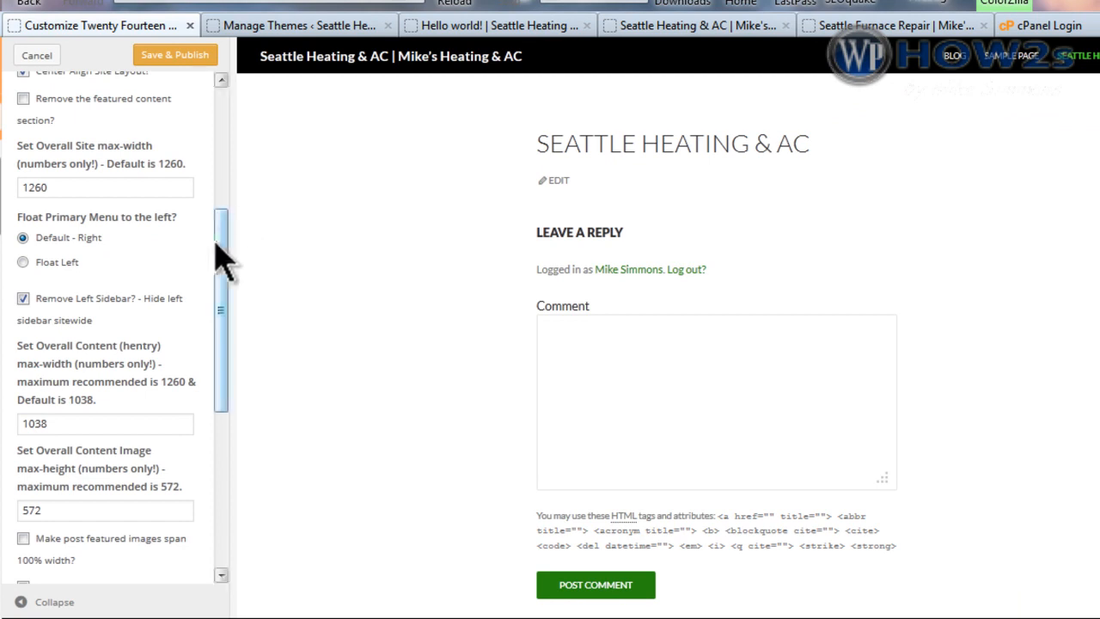
Set the content max-width to 700 in the TwentyFourteen Content Options and expand the Colors section.
drag(219, 230, 231, 415)
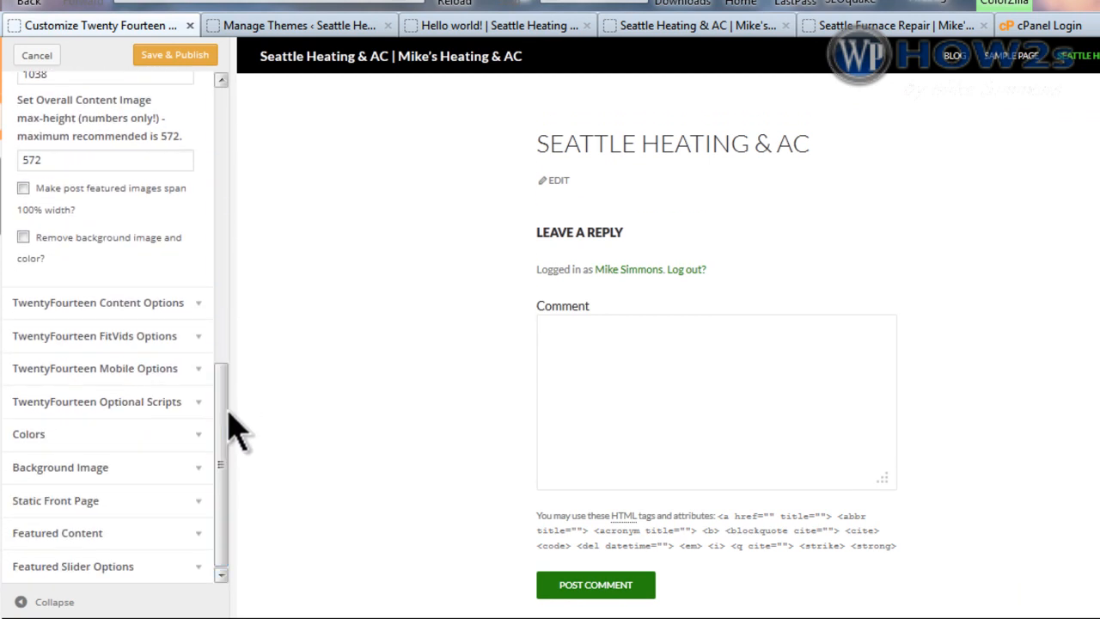
click(204, 310)
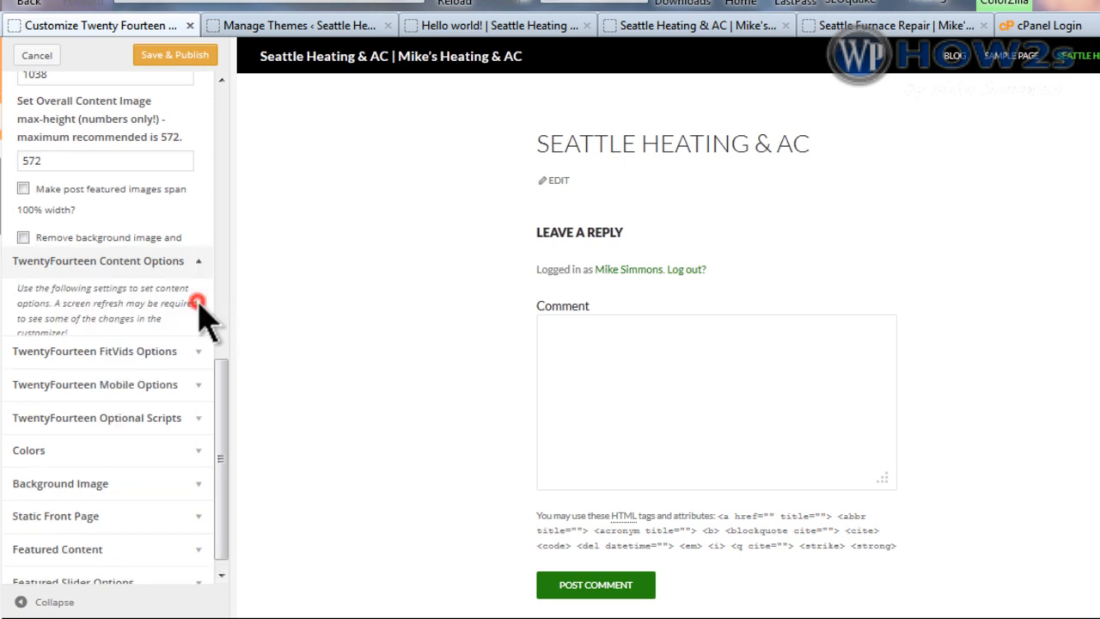
scroll(203, 344, down, 5)
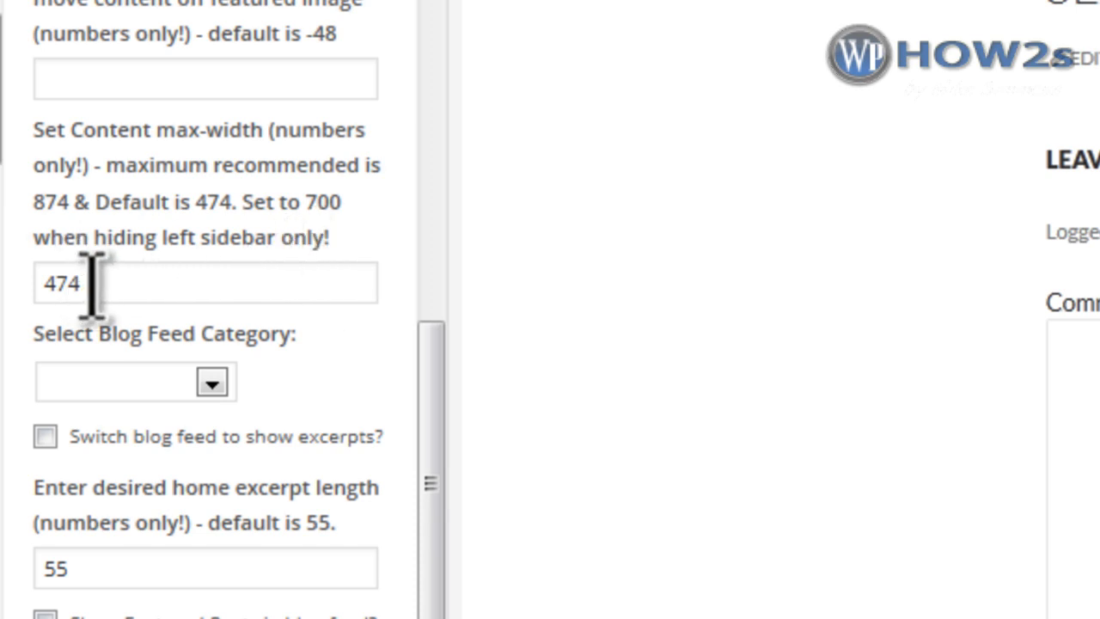
drag(91, 282, 2, 292)
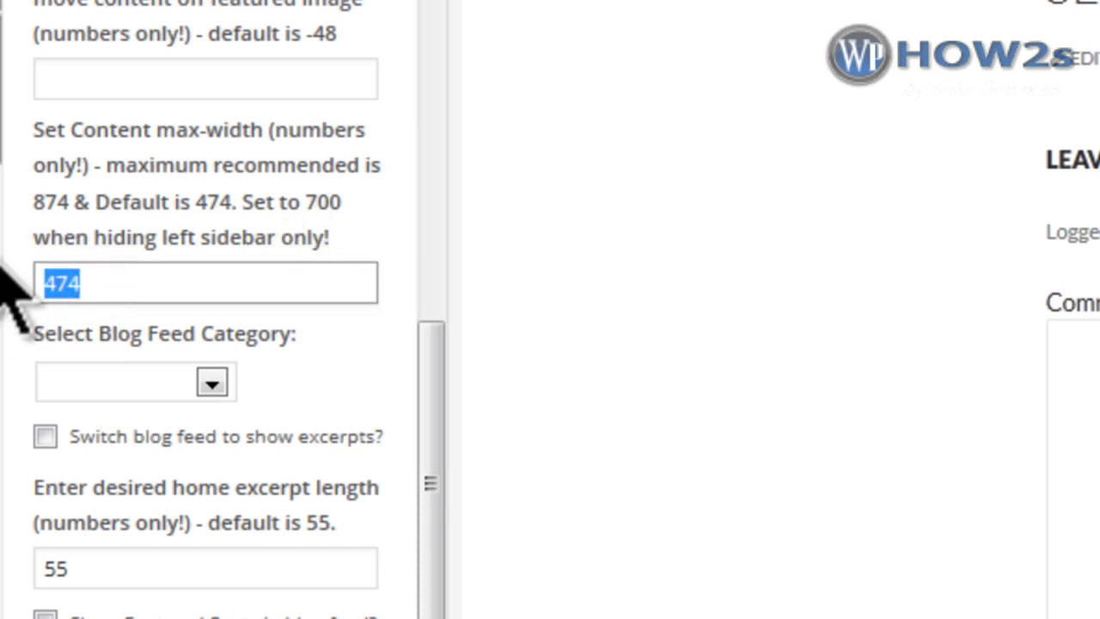
text(700)
scroll(392, 350, down, 5)
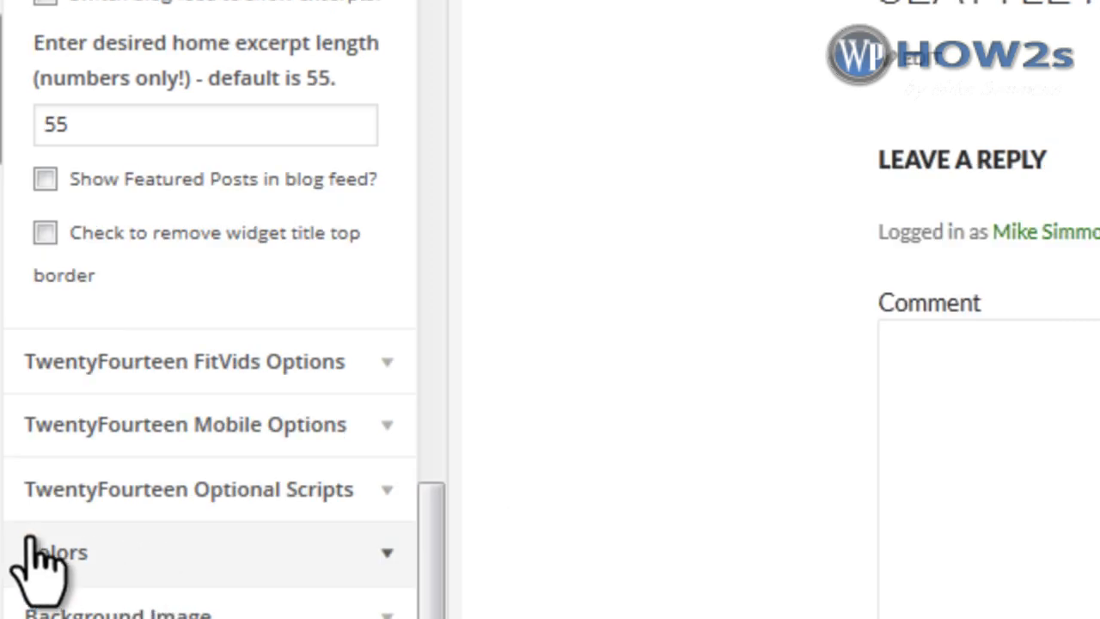
click(392, 559)
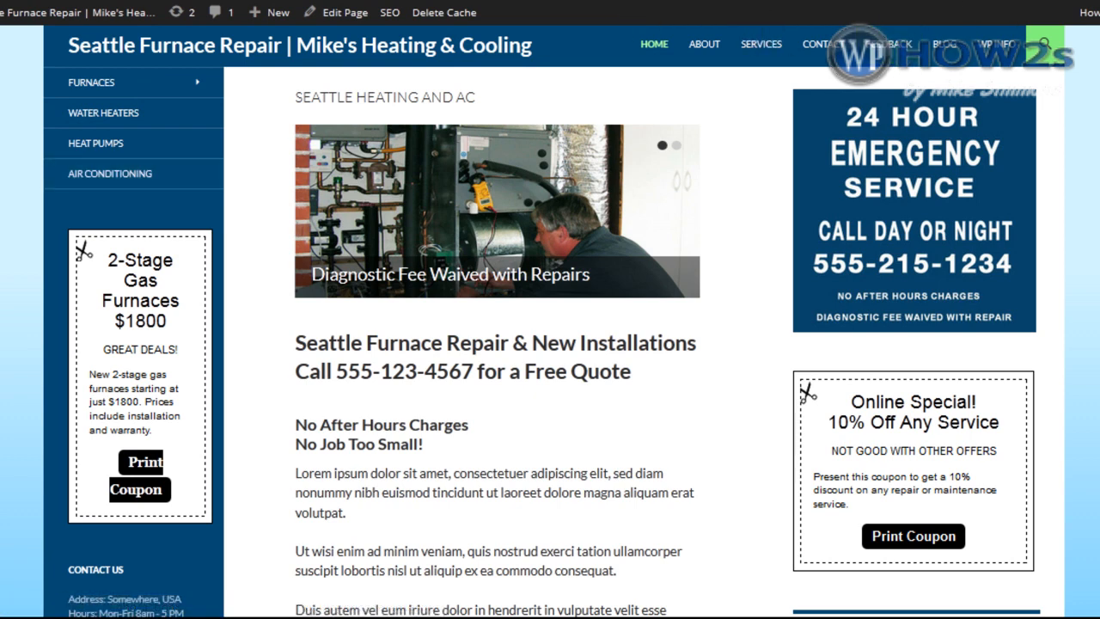
Switch to Notepad to highlight the add-on name ColorZilla, and return to the reference site in Firefox.
key(alt+Tab)
click(491, 349)
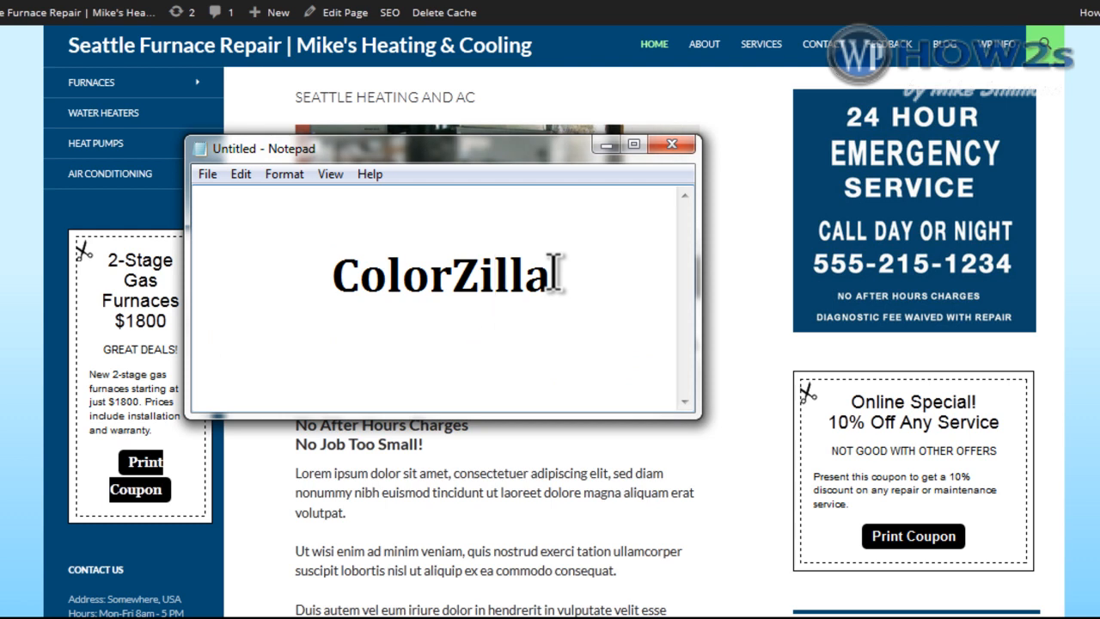
drag(553, 275, 337, 273)
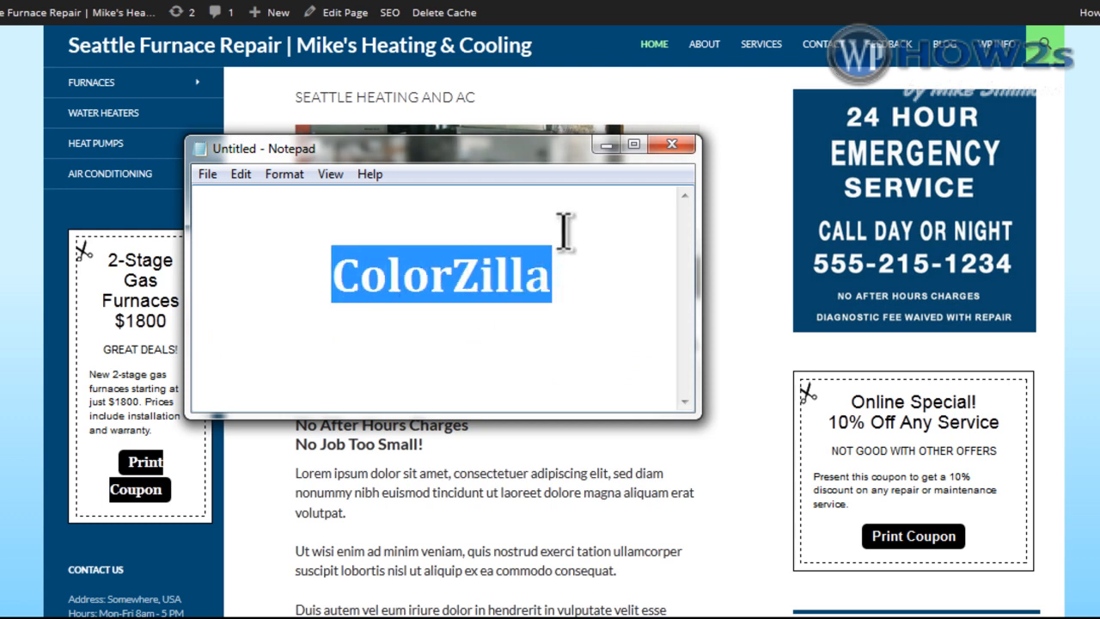
key(alt+Tab)
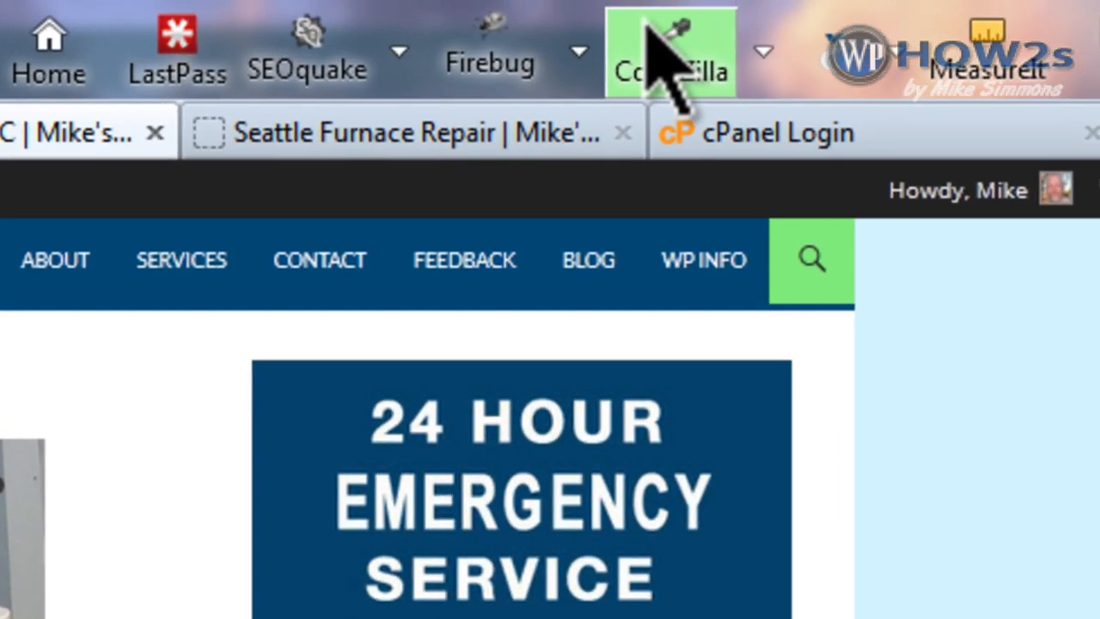
Sample the reference site's blue header with ColorZilla and set the theme's Contrast Color to #044972.
click(662, 43)
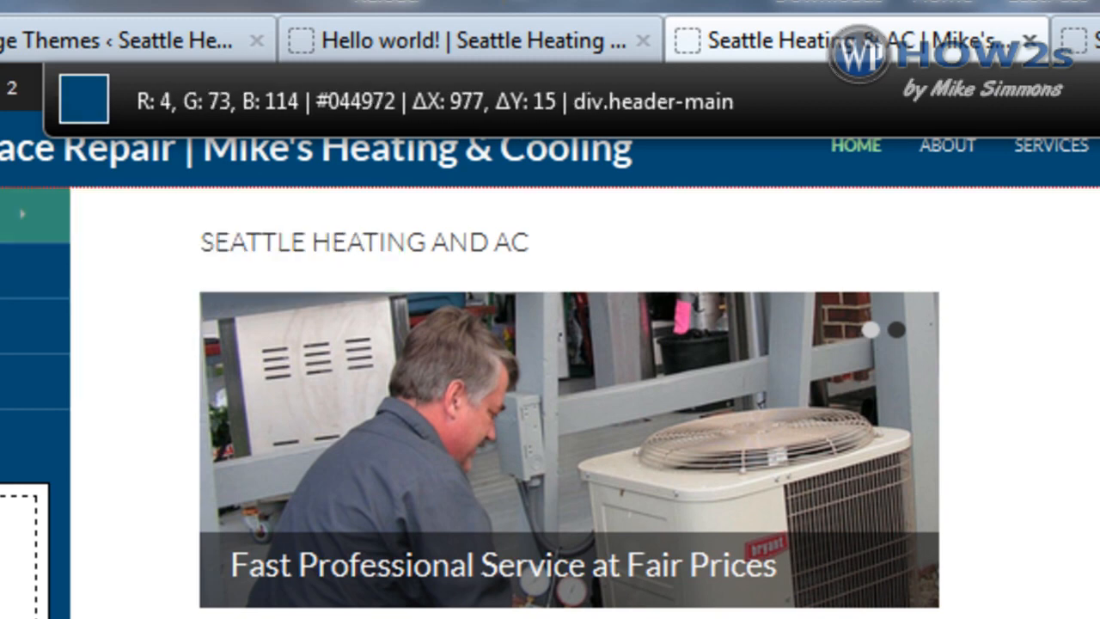
click(726, 164)
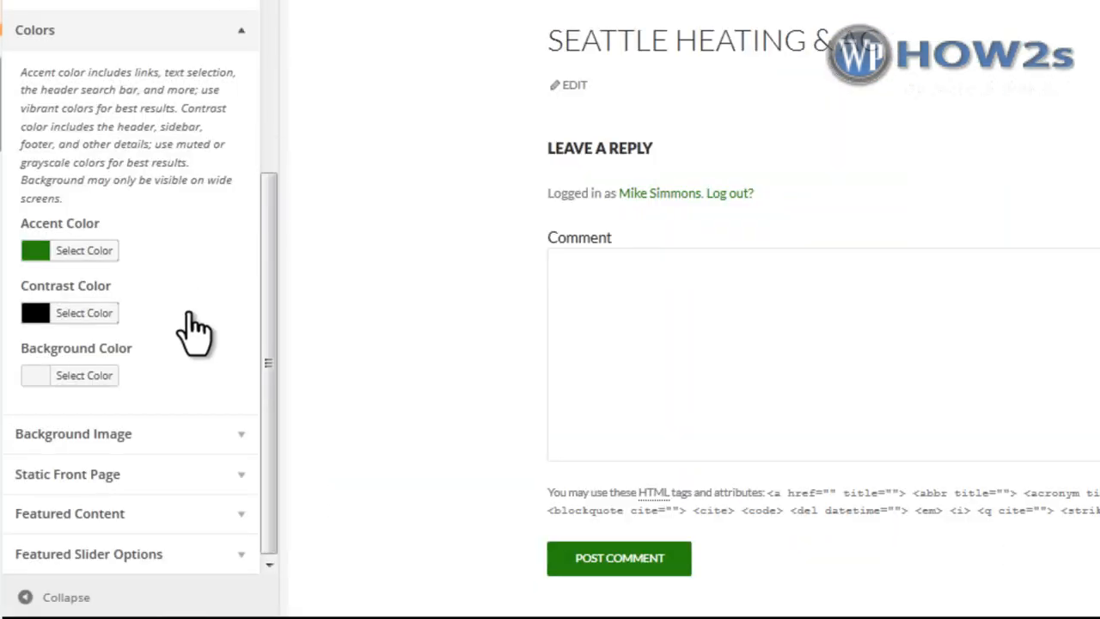
click(86, 313)
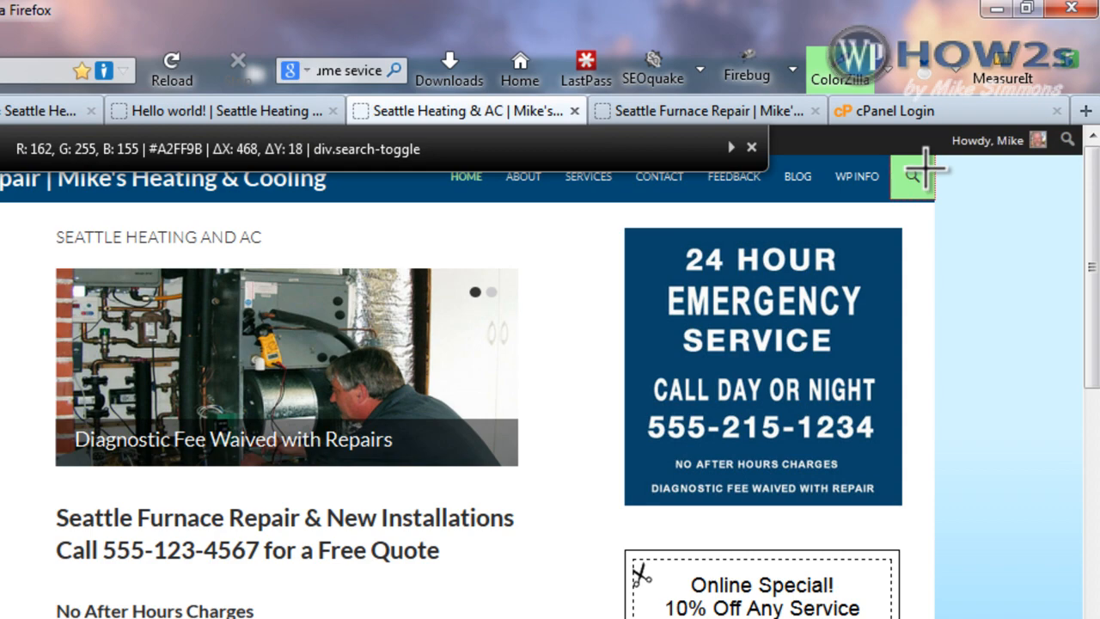
Sample the green search box on the reference site, set the theme's Accent Color to #a2ff9b, and save and publish the customization.
click(927, 167)
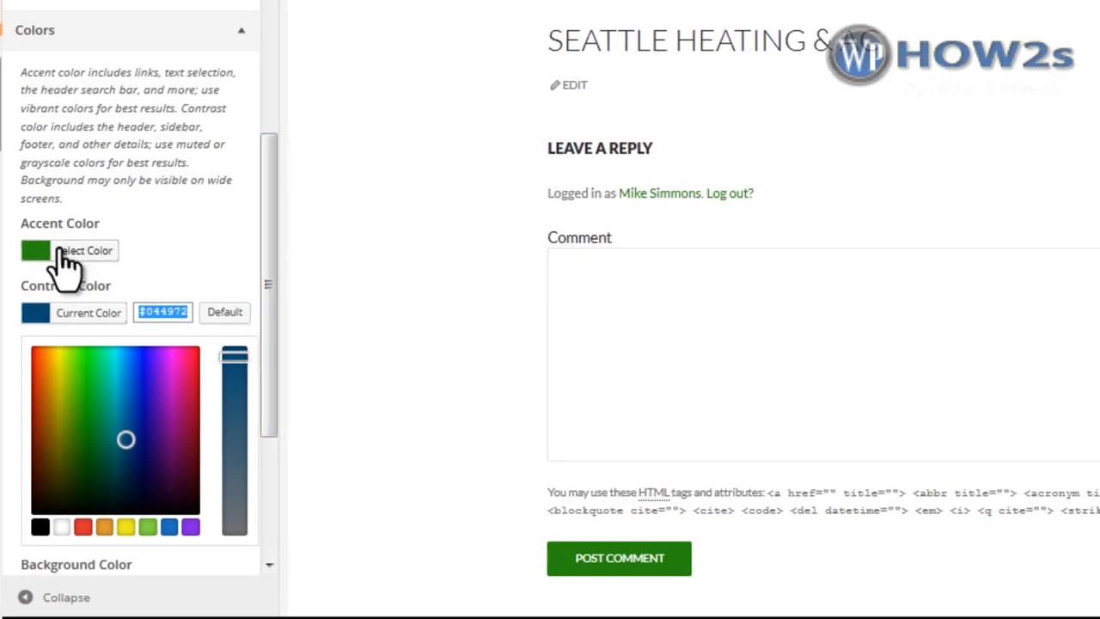
click(62, 251)
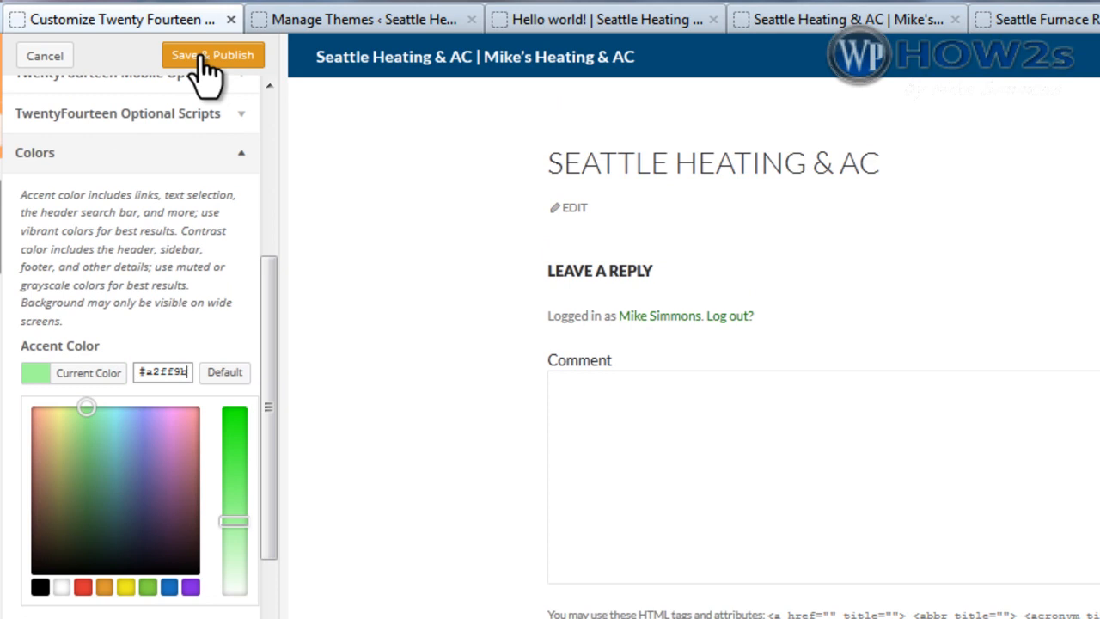
click(204, 57)
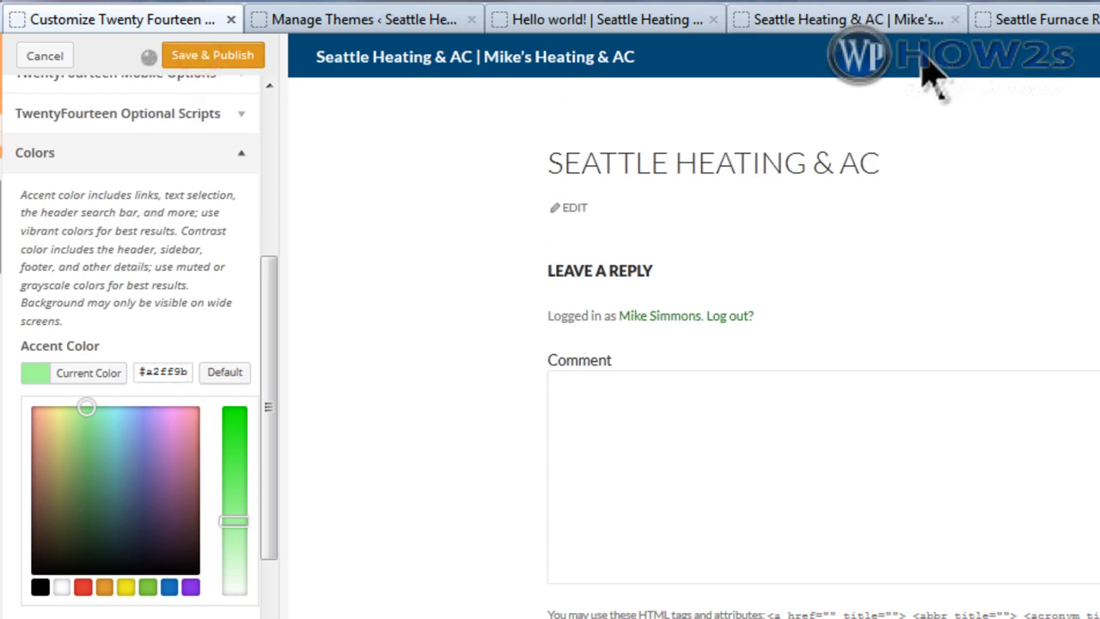
Compare the restyled Hello world! post with the finished Seattle Heating & AC and Seattle Furnace Repair sites.
click(526, 23)
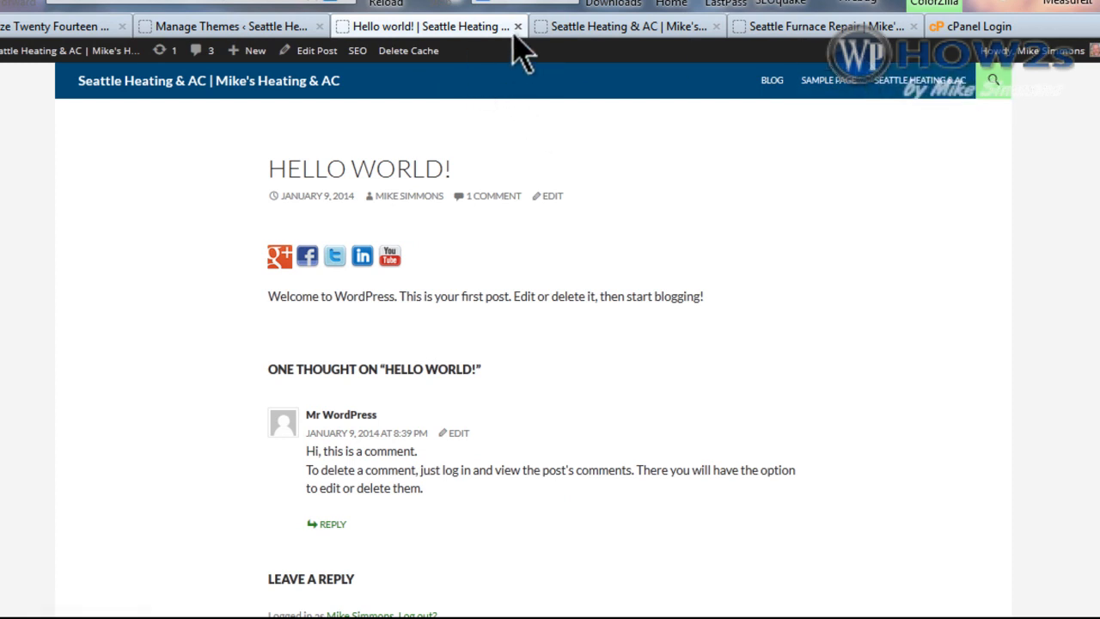
click(601, 35)
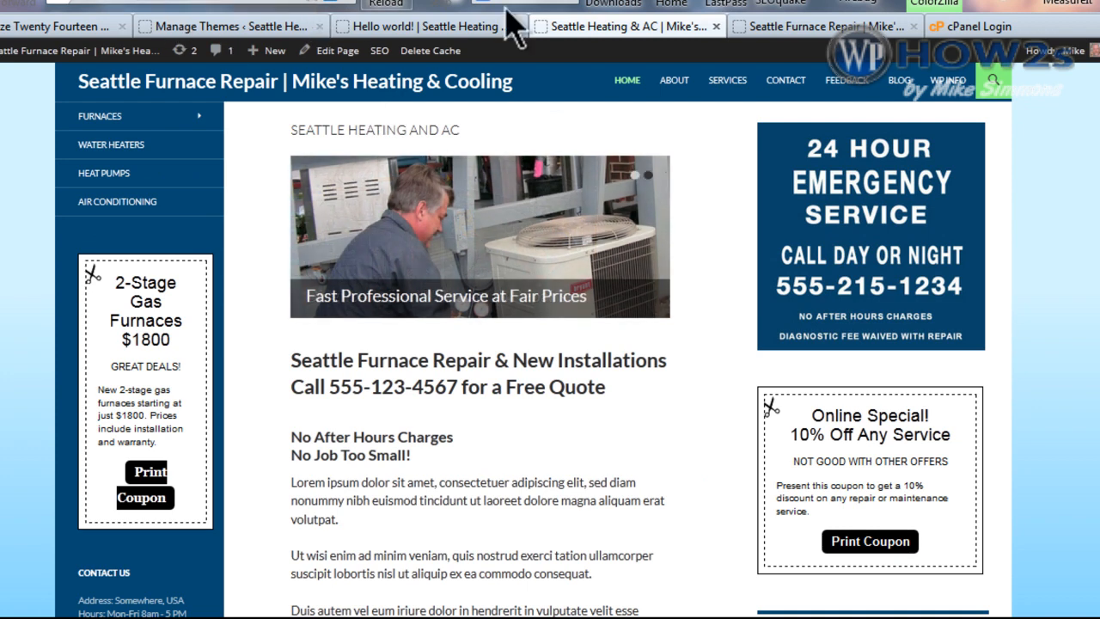
click(787, 35)
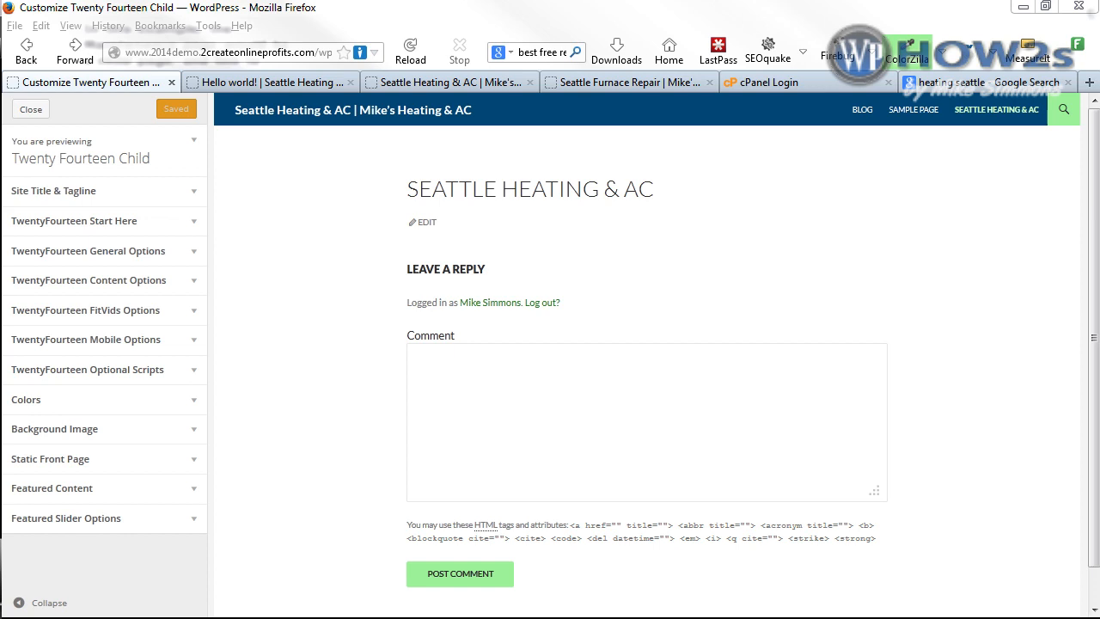
Review Google's related searches for "heating seattle", following them to "heating repair seattle" and "furnace repair seattle".
click(950, 82)
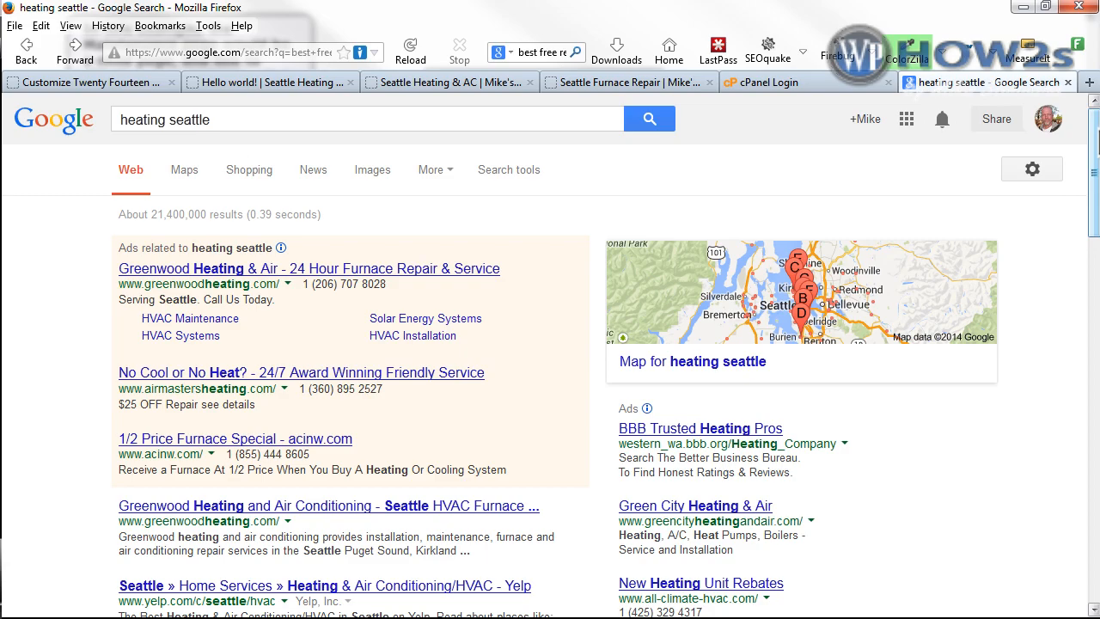
scroll(1097, 142, down, 15)
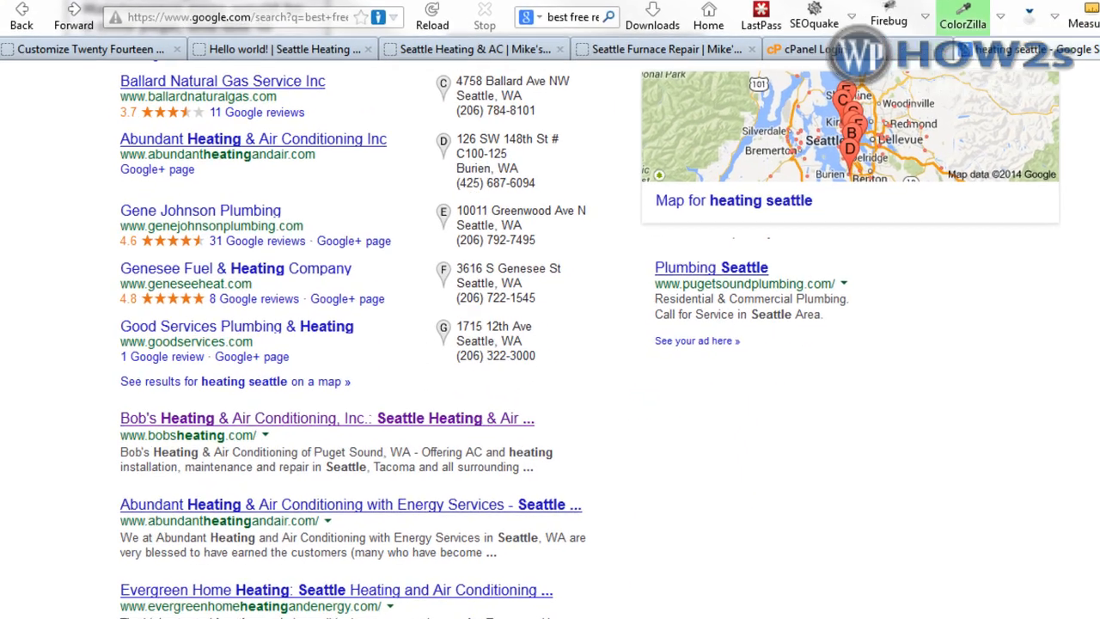
scroll(1095, 319, down, 5)
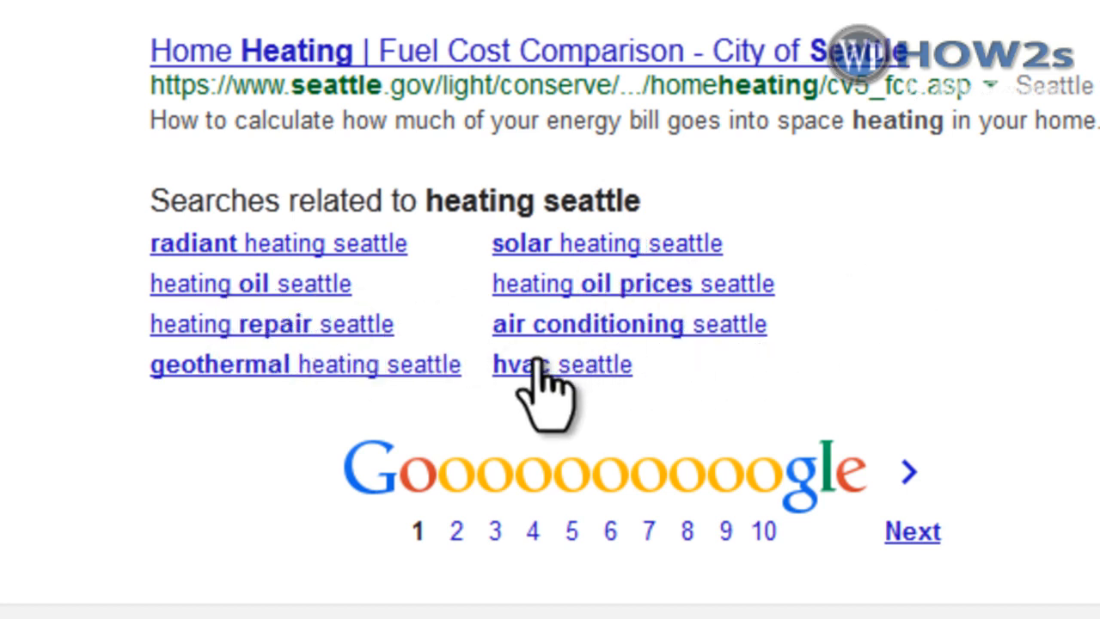
click(246, 321)
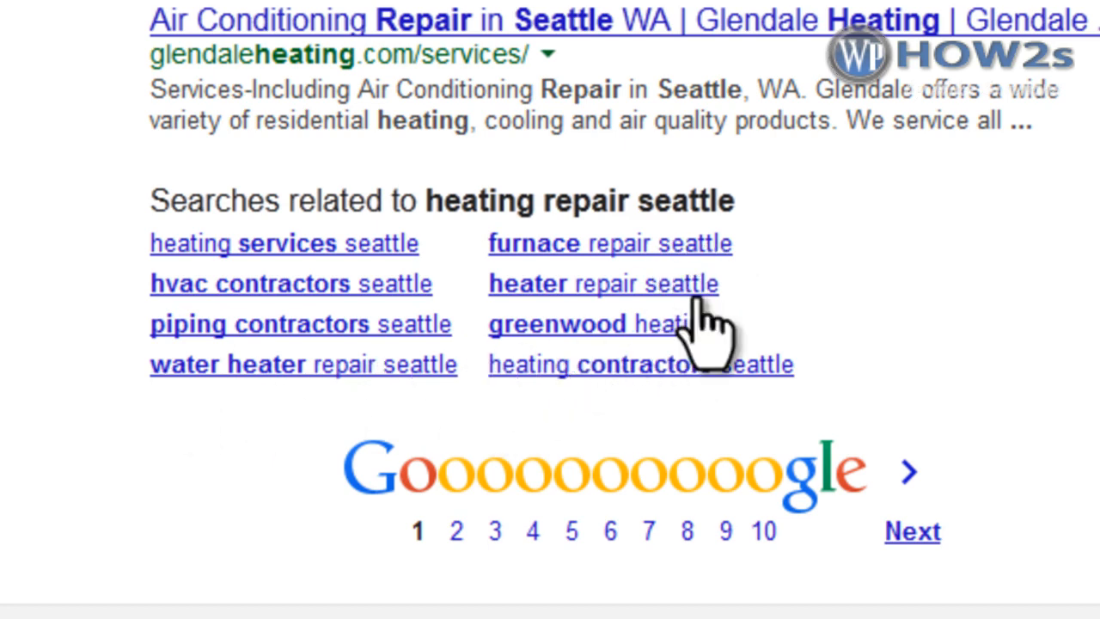
click(587, 244)
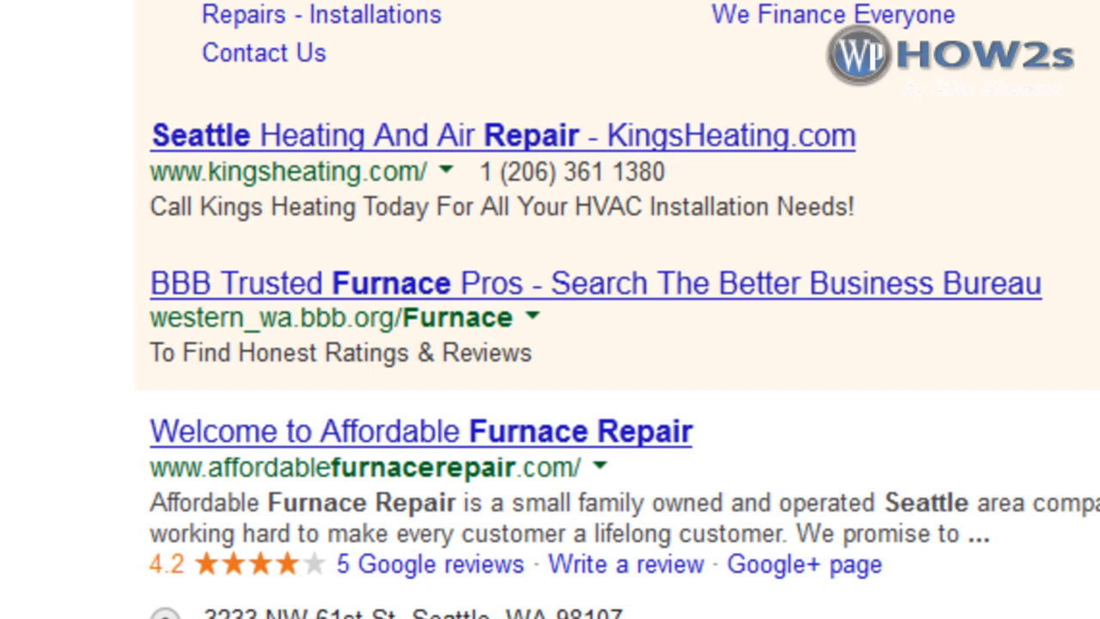
scroll(550, 310, down, 15)
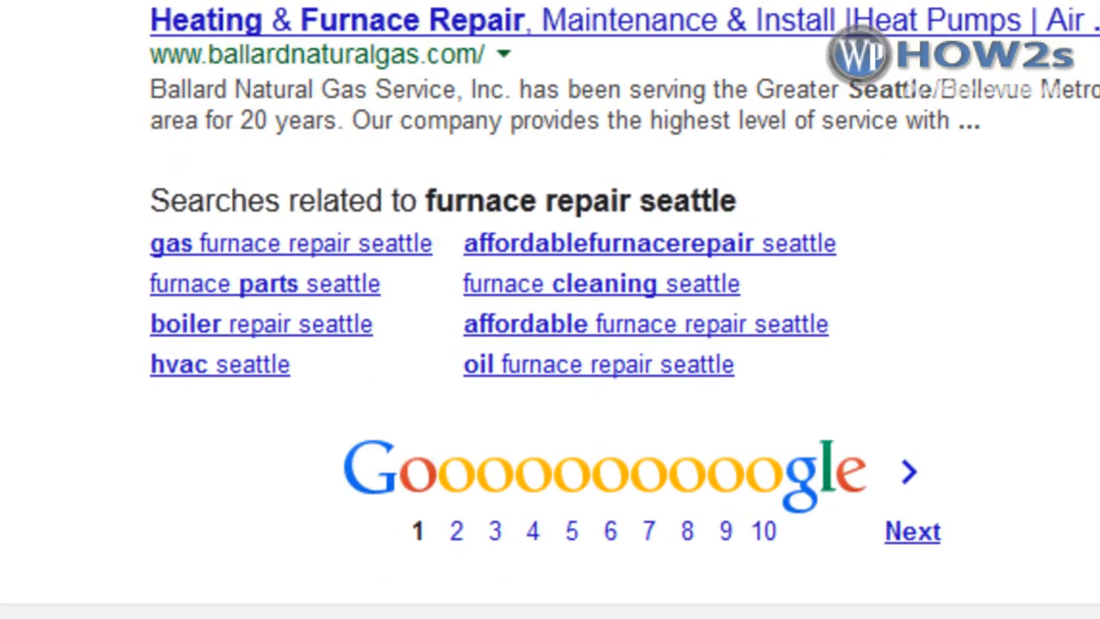
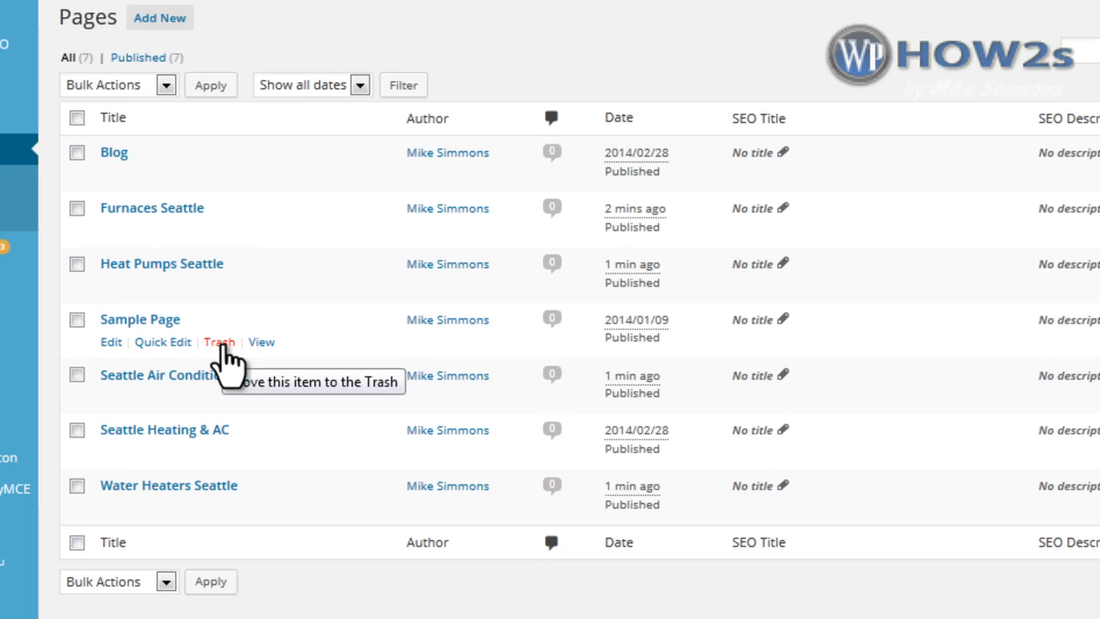
Move the Sample Page to the trash and start a new page titled Furnace Maintenance.
click(221, 342)
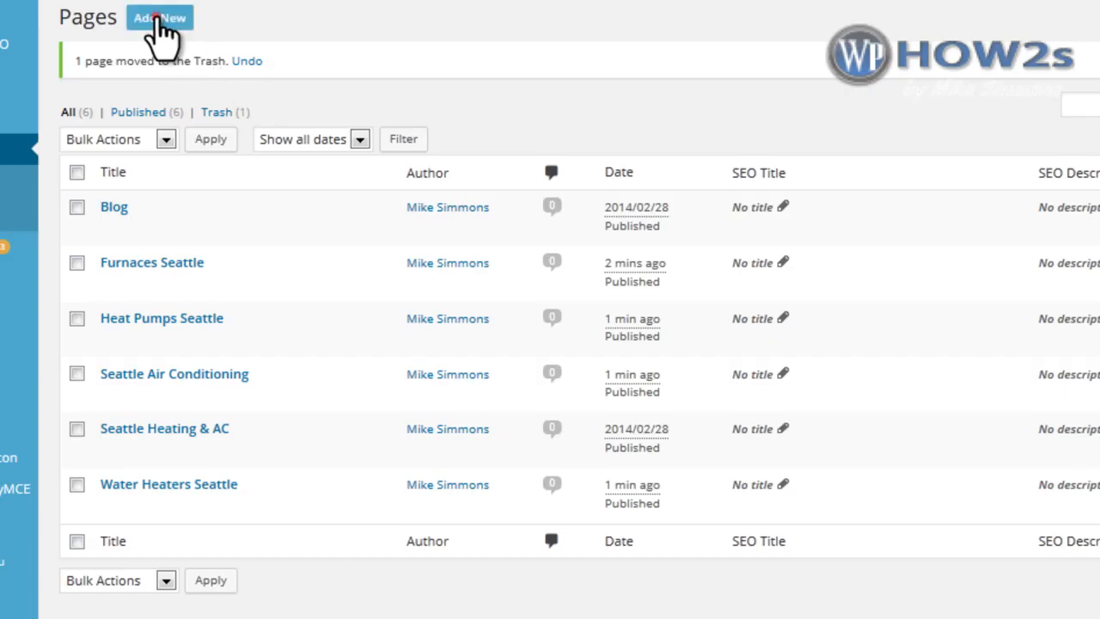
click(163, 34)
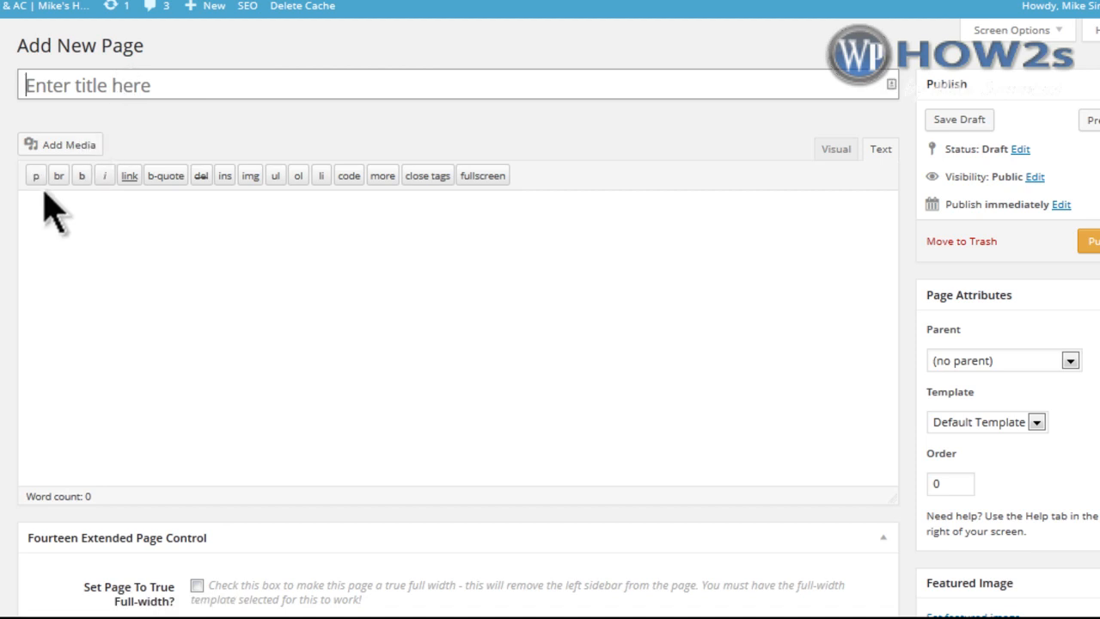
text(Ma)
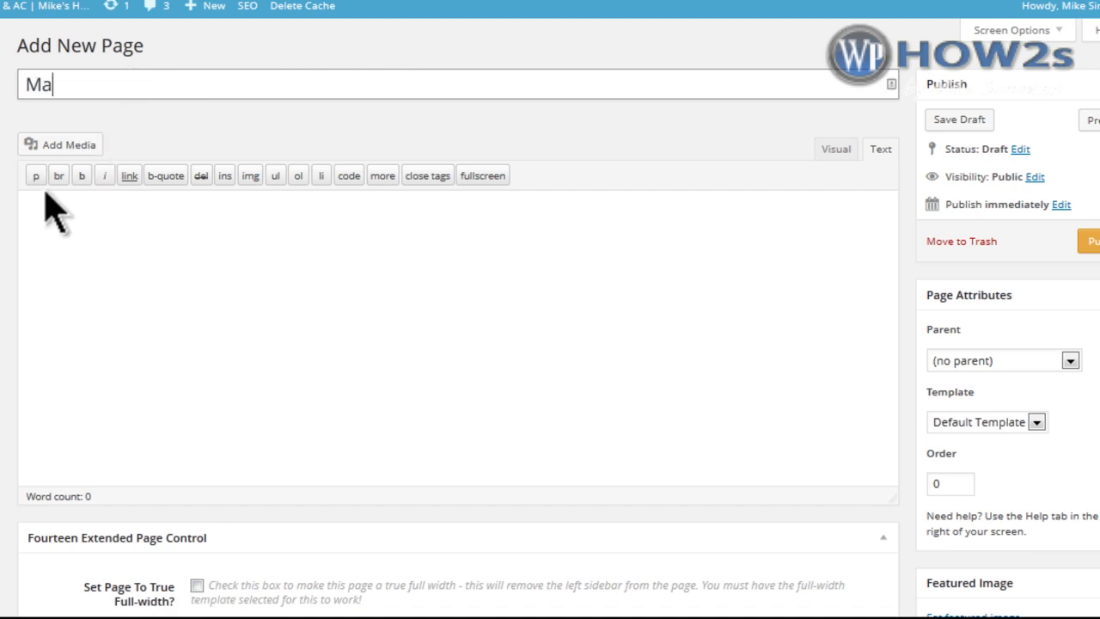
text(intenance)
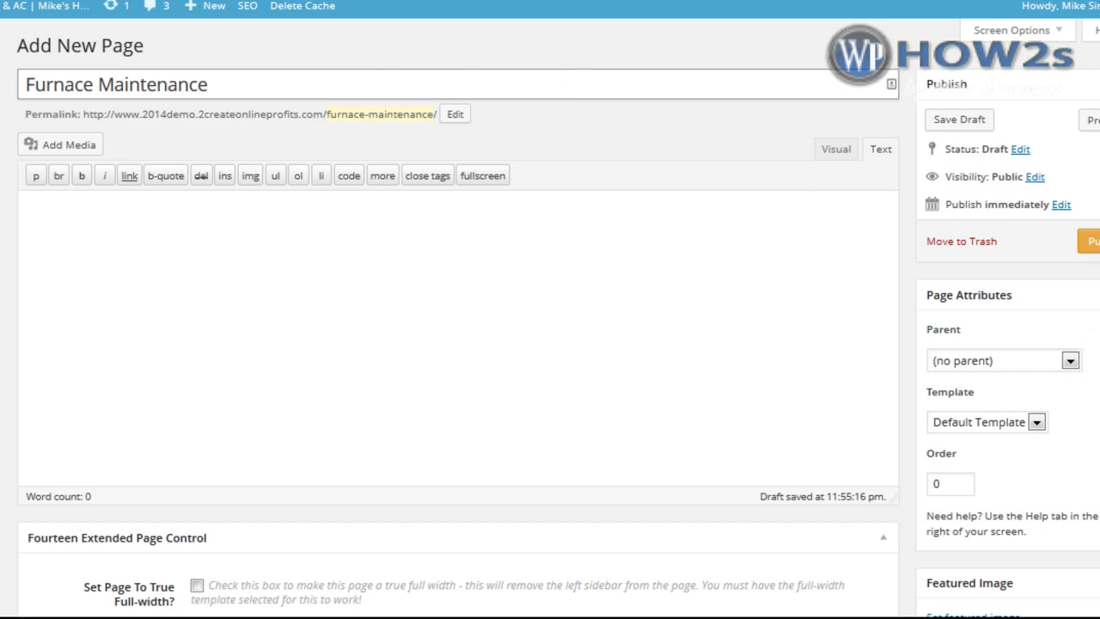
Make the Furnace Maintenance page a child of the Furnaces Seattle page and publish it.
scroll(954, 207, down, 2)
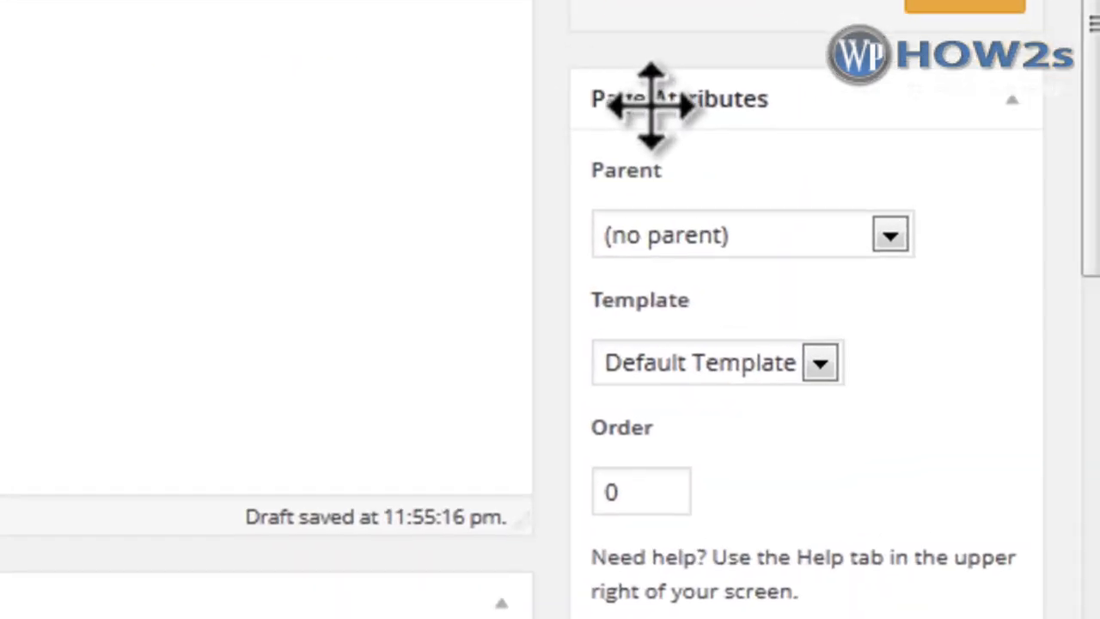
click(898, 238)
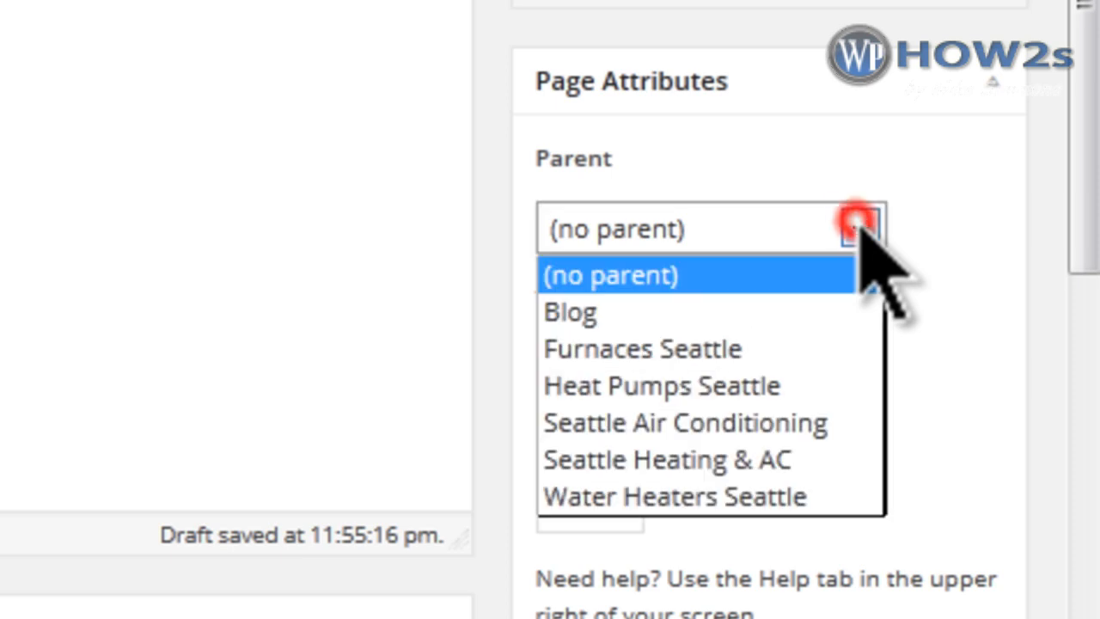
click(658, 344)
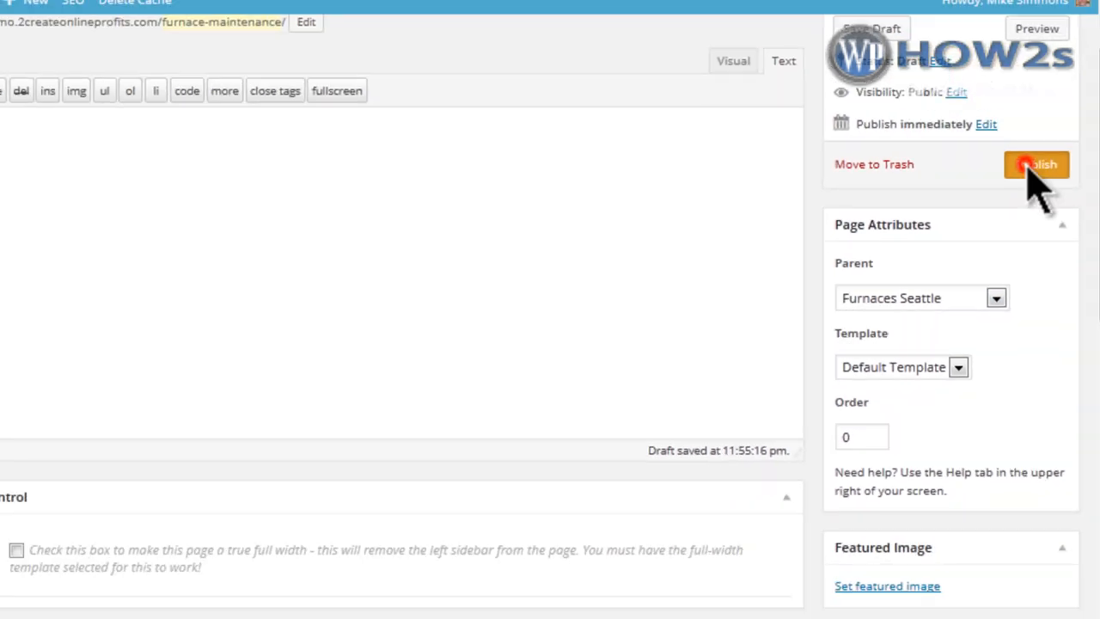
click(965, 95)
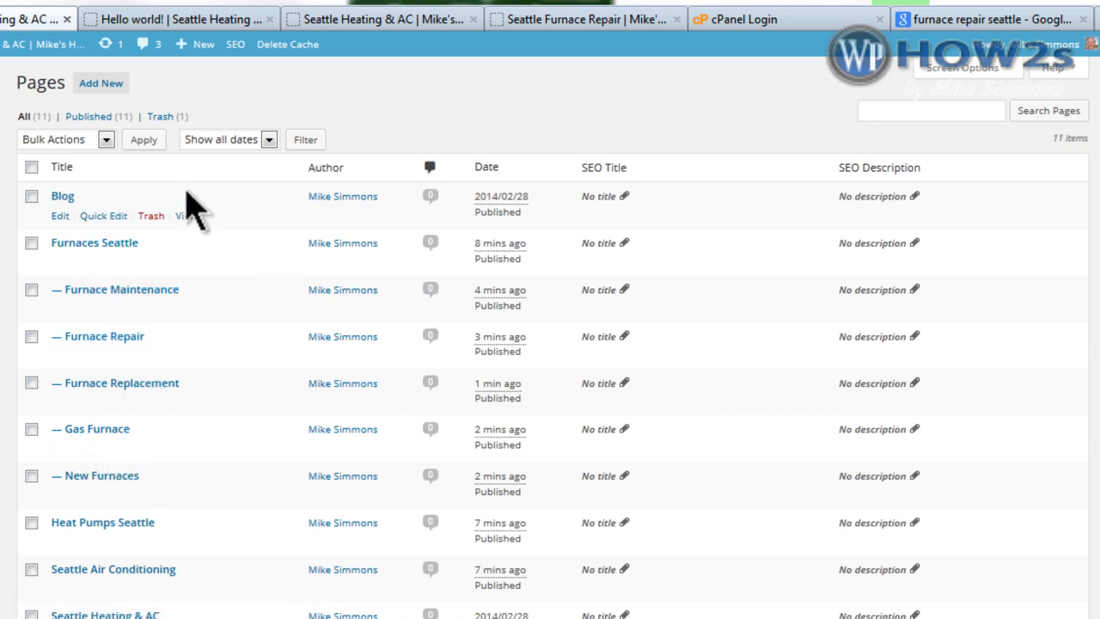
Fill in a new post category named Furnances Seattle with the lowercase, hyphenated slug furnances-seattle.
mouse_move(1, 145)
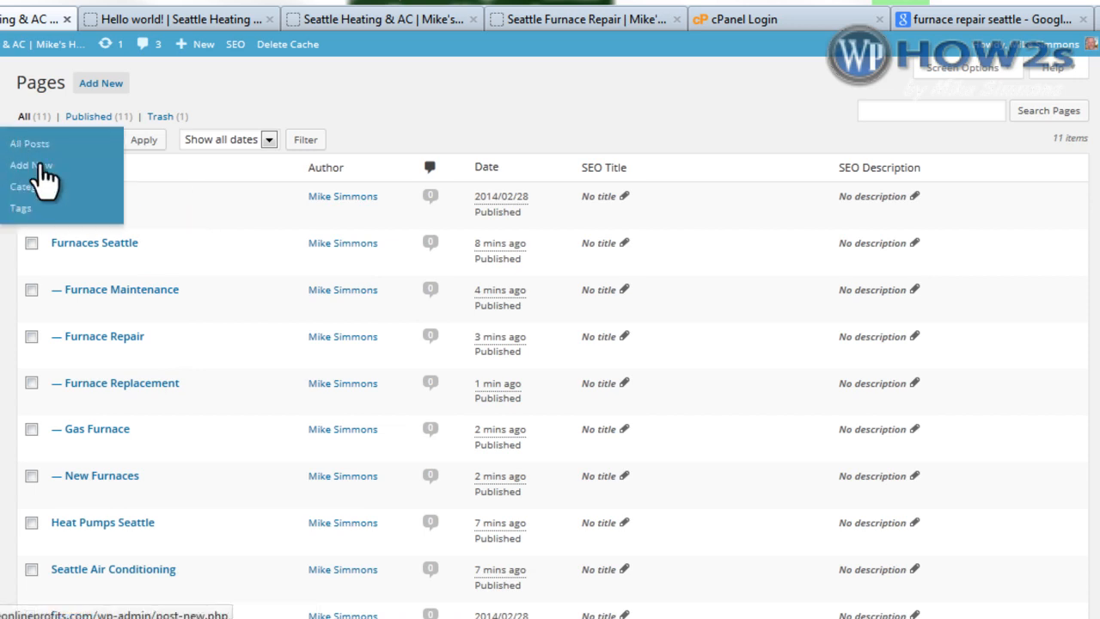
click(36, 189)
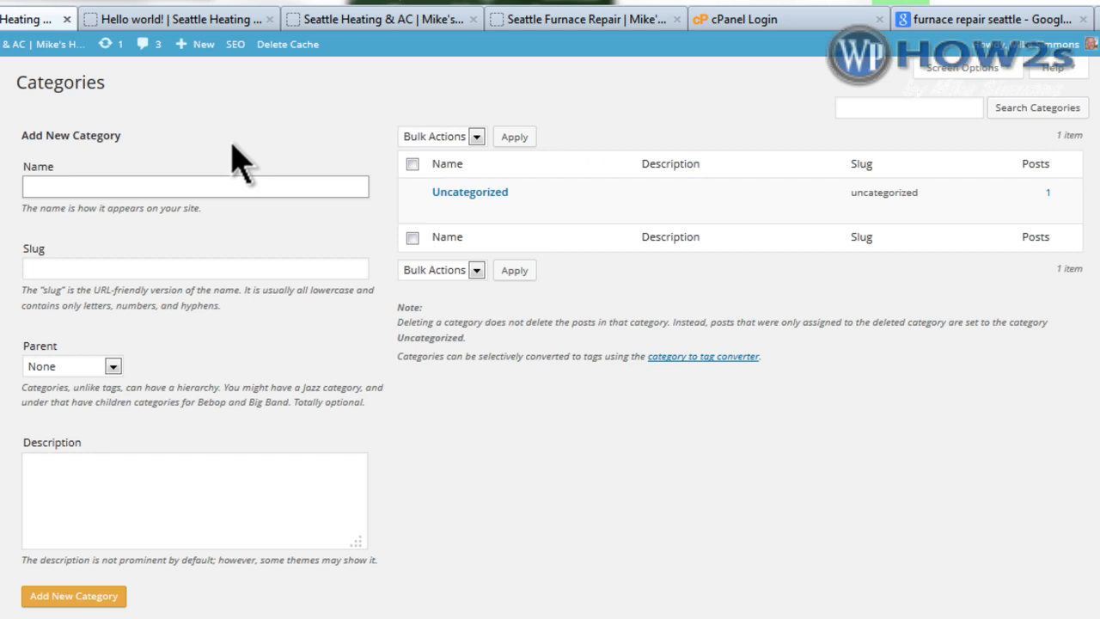
text(Furnances Seattle)
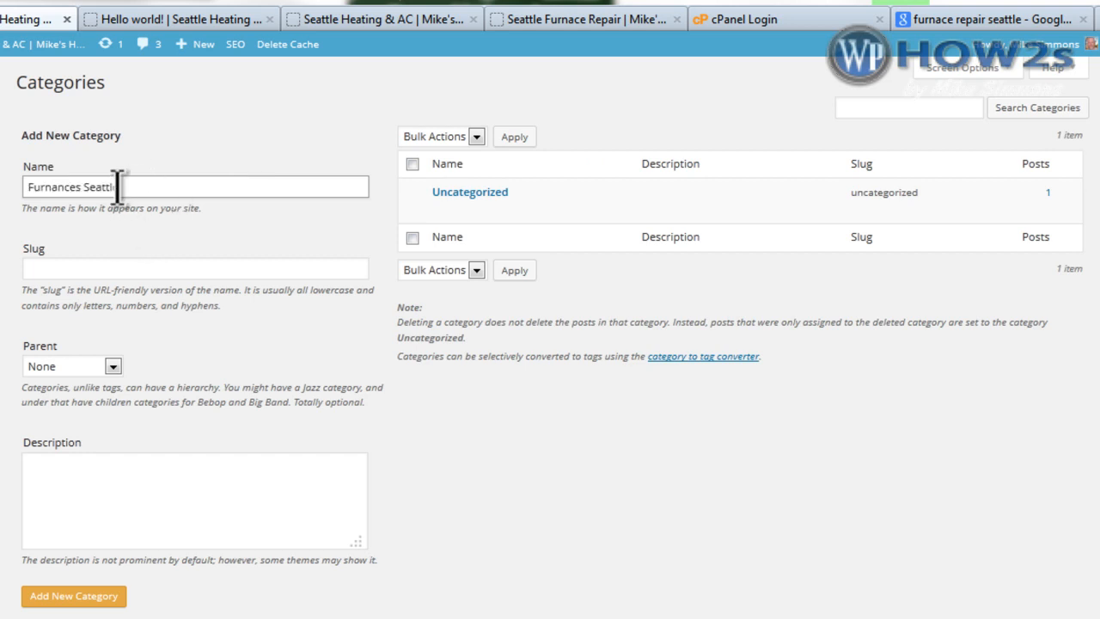
drag(88, 186, 50, 195)
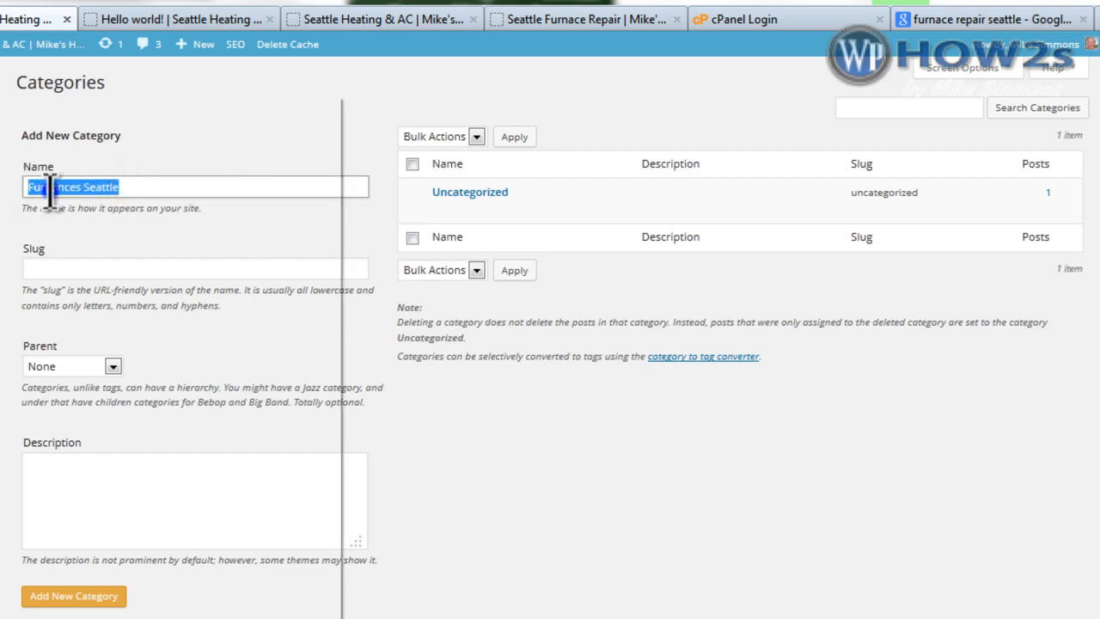
right_click(49, 195)
click(130, 177)
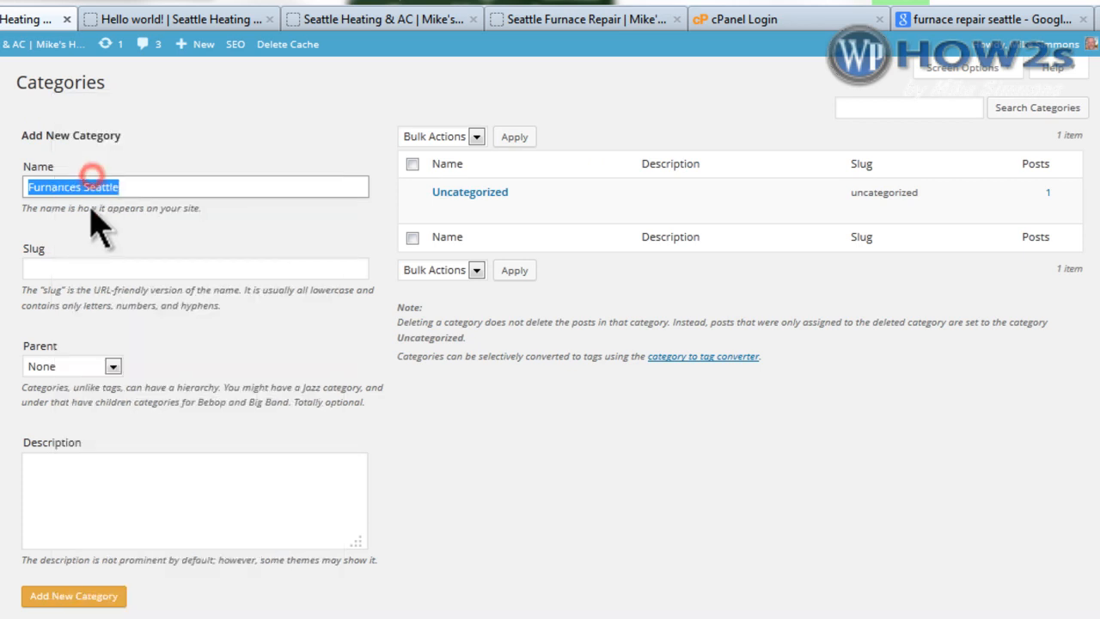
click(44, 267)
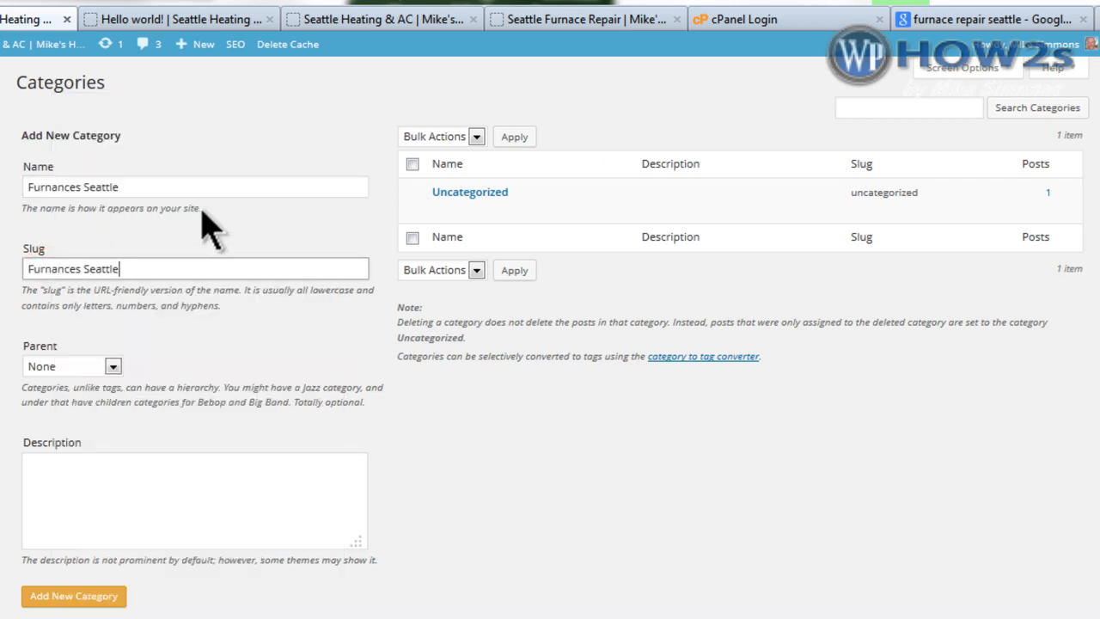
click(30, 270)
text(f)
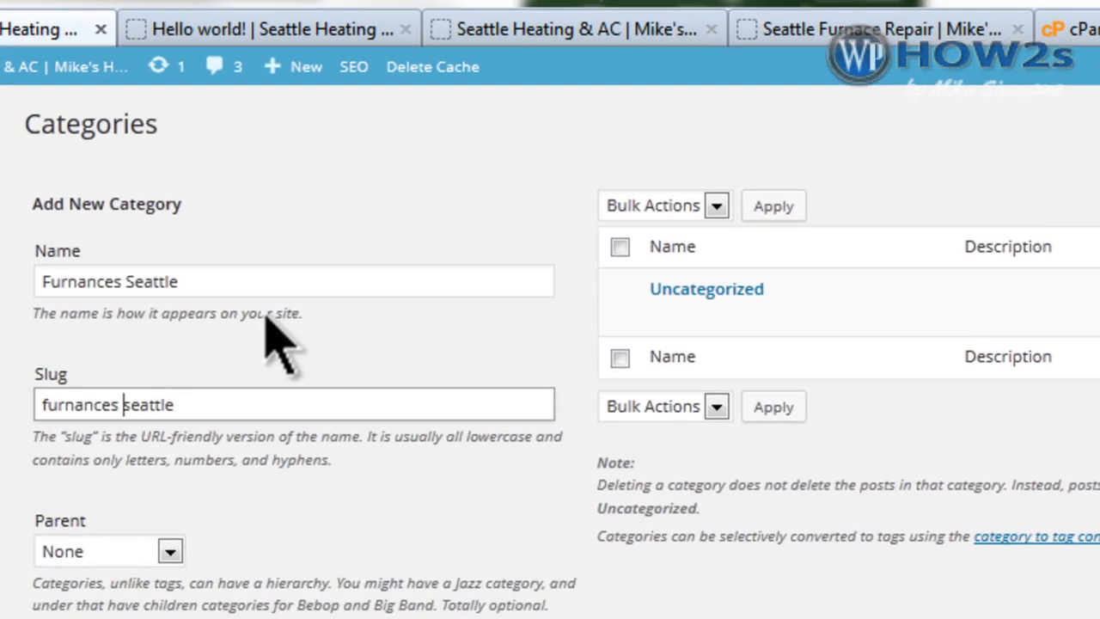
key(BackSpace)
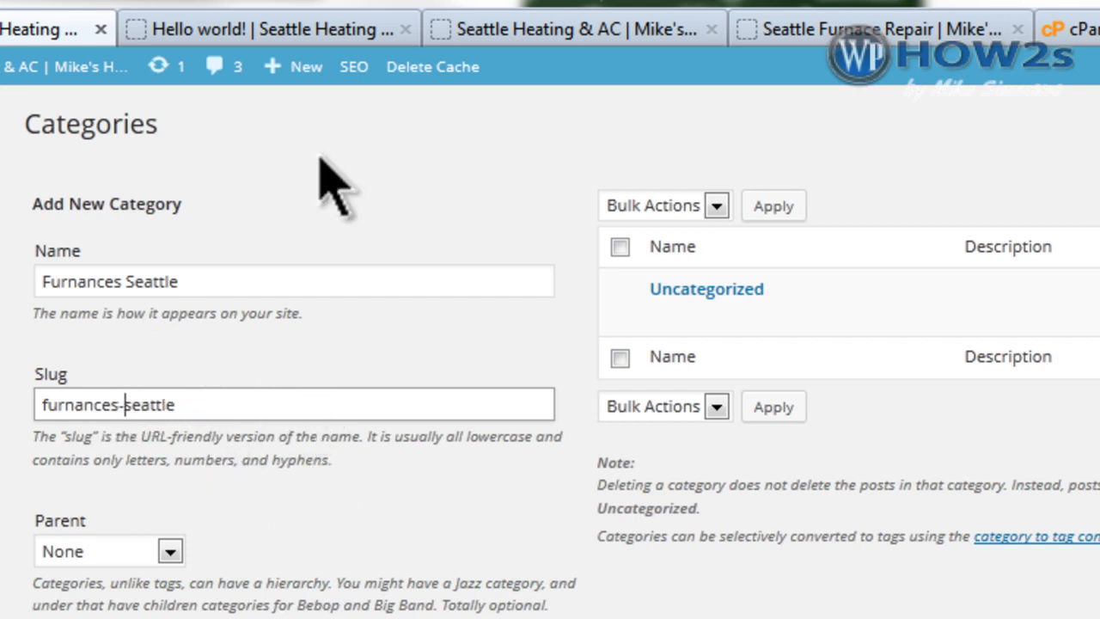
Examine the category and post-name parts of the Hello world! post's web address.
click(315, 29)
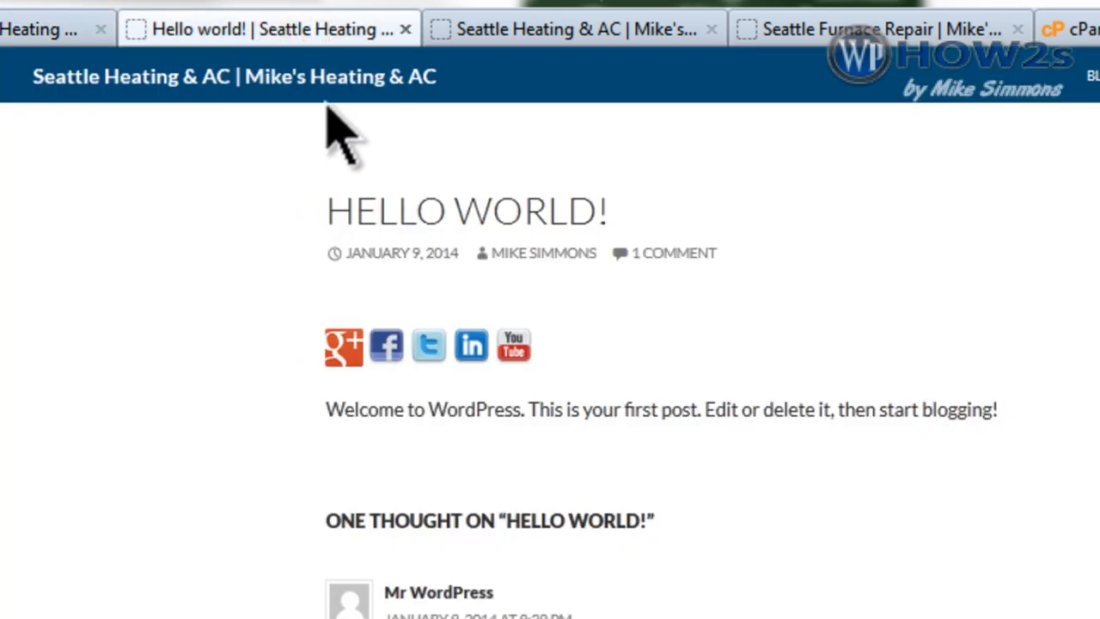
click(364, 10)
click(423, 90)
key(Right)
key(Right)
key(Right)
key(Right)
key(Right)
key(Right)
key(Right)
key(Right)
key(Right)
key(Right)
key(Right)
key(Right)
key(Right)
key(Right)
key(Right)
key(Right)
key(Right)
key(Right)
key(Right)
key(Right)
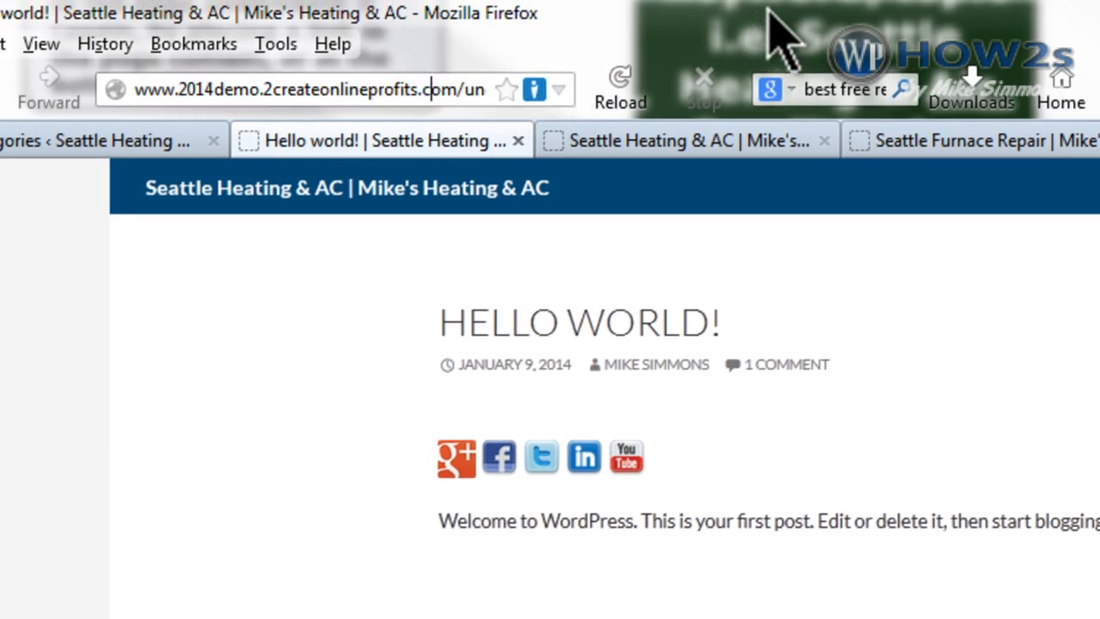
key(Right)
key(Right)
key(Right)
key(Right)
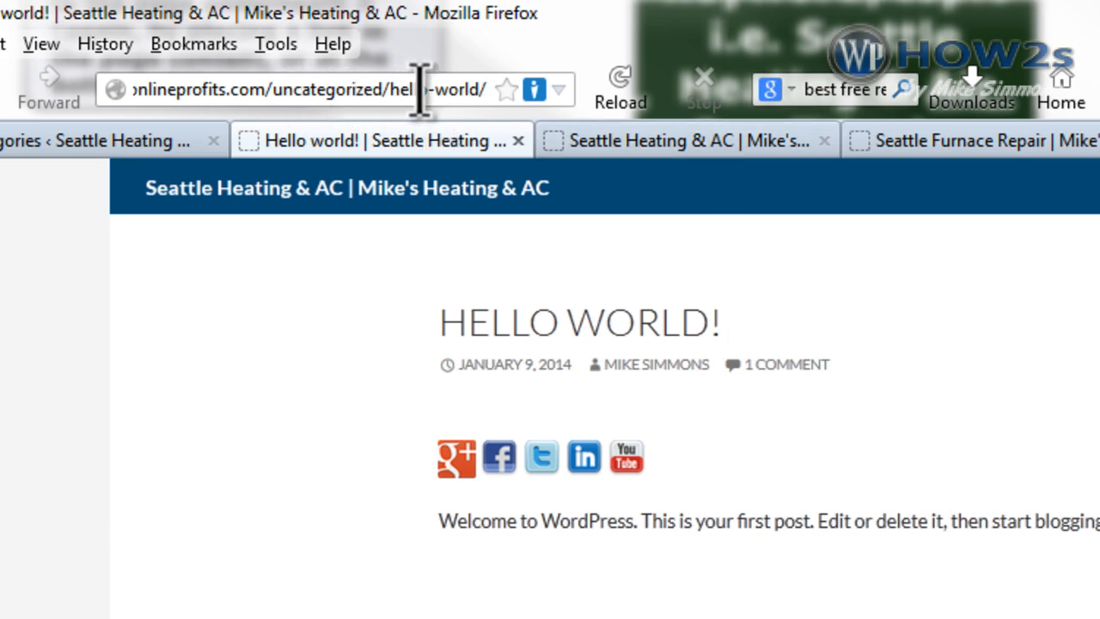
drag(388, 87, 478, 87)
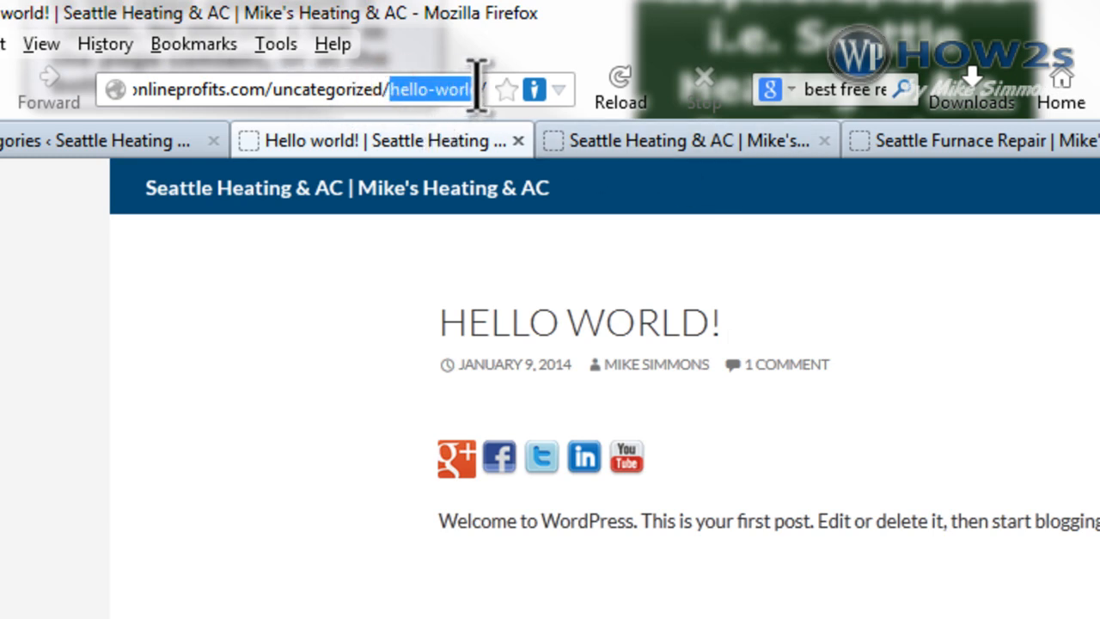
Return to the category form and add the Furnances Seattle category.
click(111, 141)
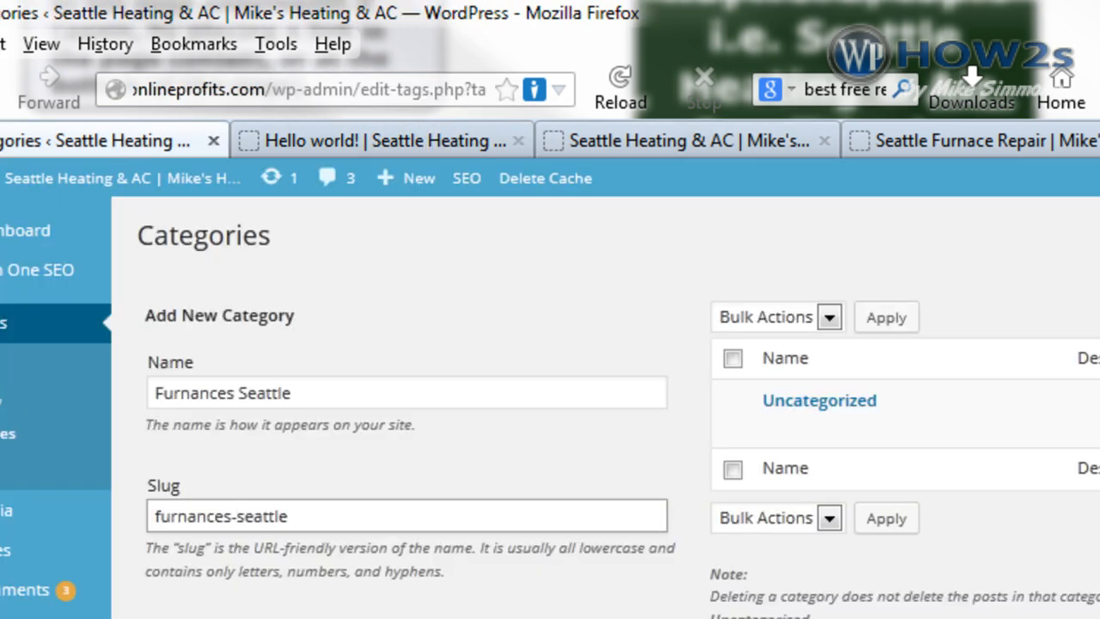
key(Return)
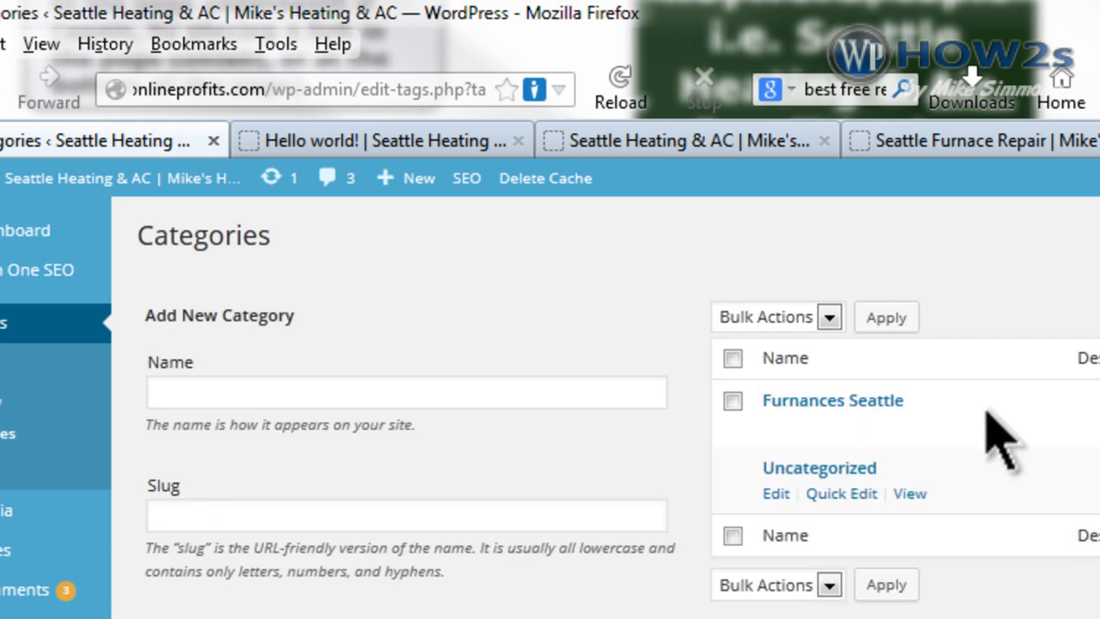
mouse_move(36, 270)
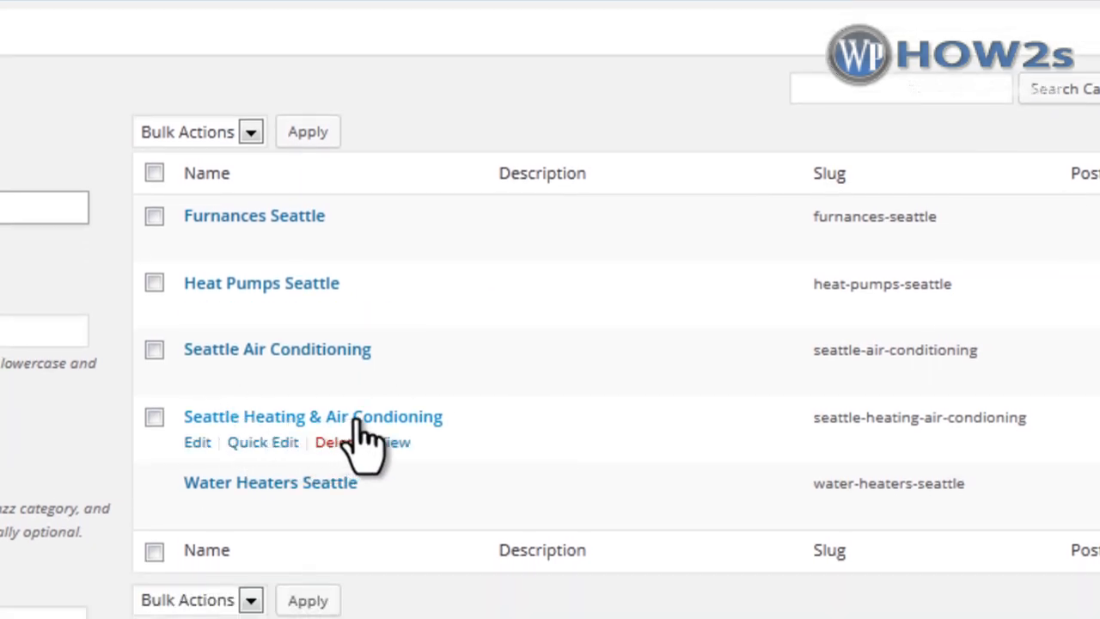
click(318, 45)
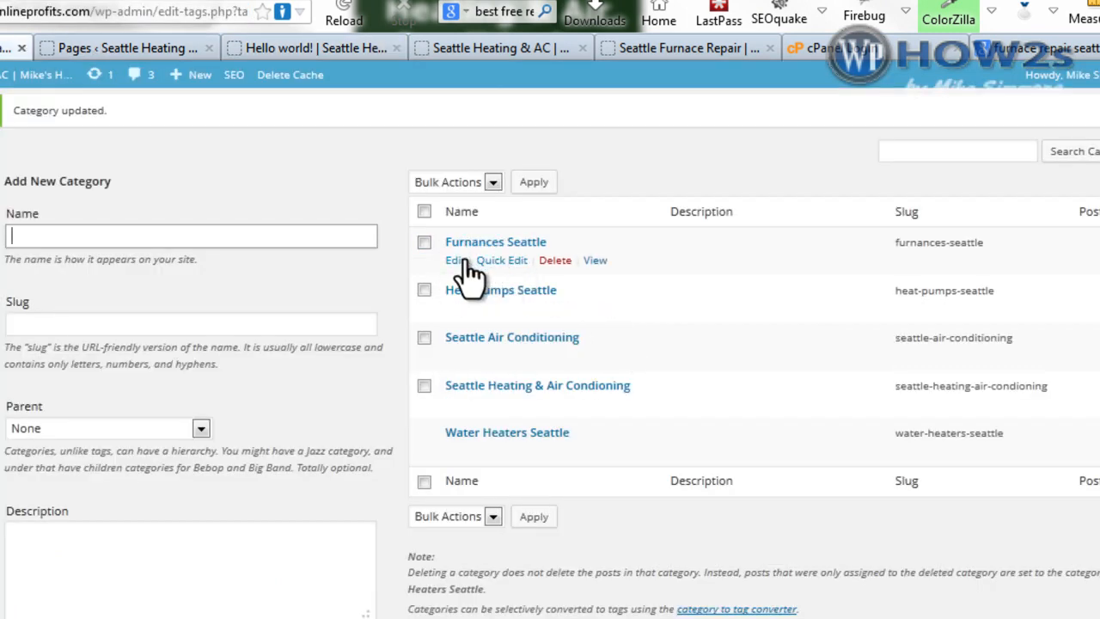
click(454, 307)
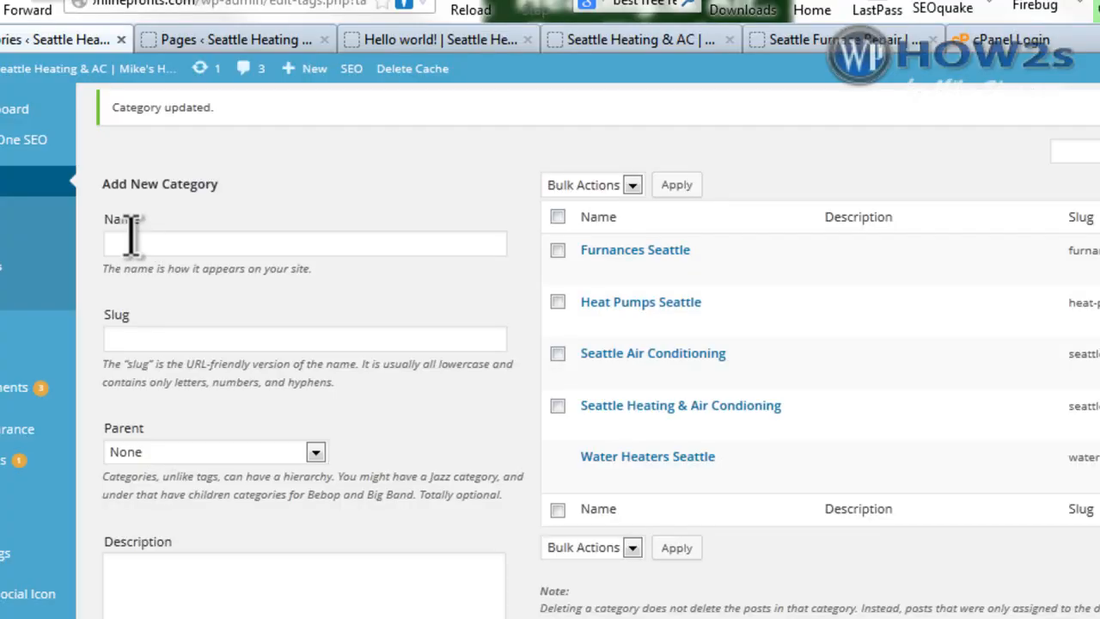
Fill in a new category named Furnace Maintenance with the slug furnace-maintenance.
click(128, 240)
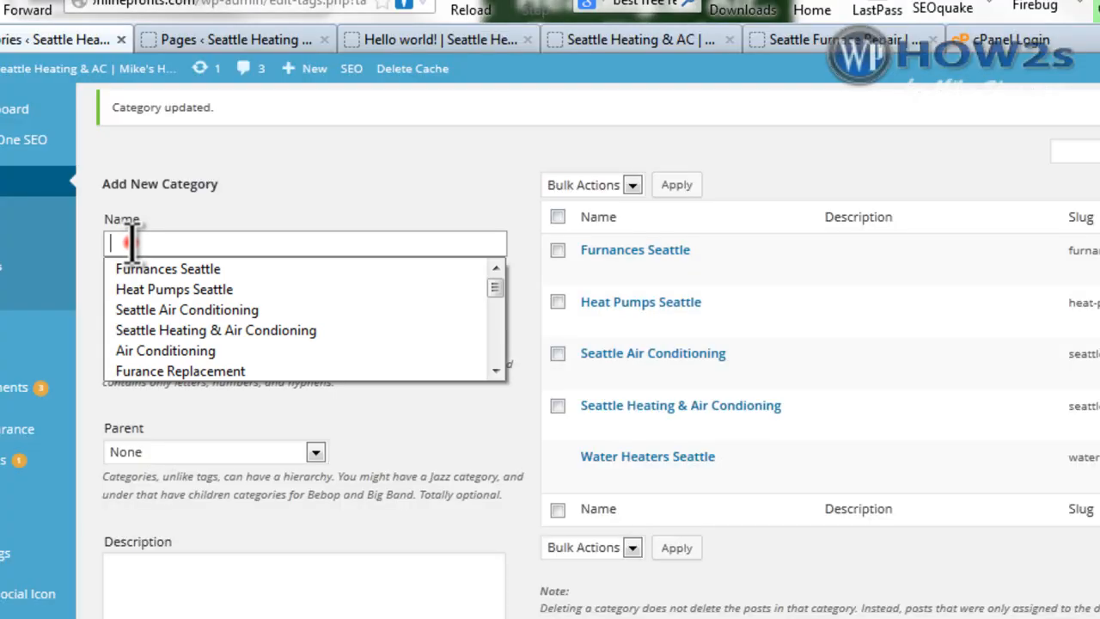
click(193, 291)
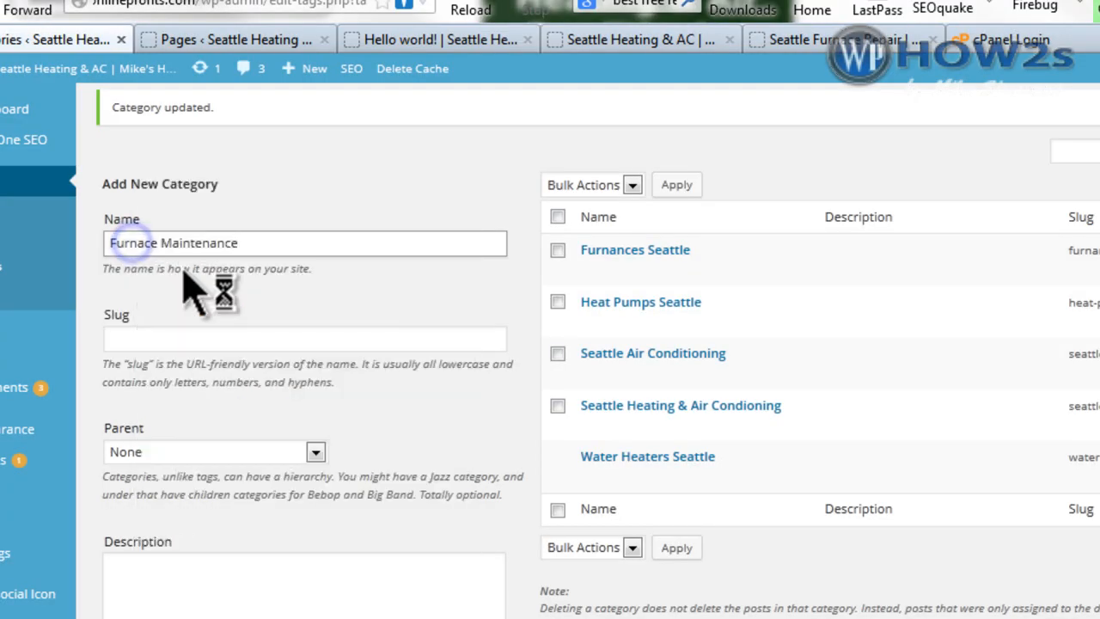
triple_click(242, 242)
right_click(242, 243)
click(174, 223)
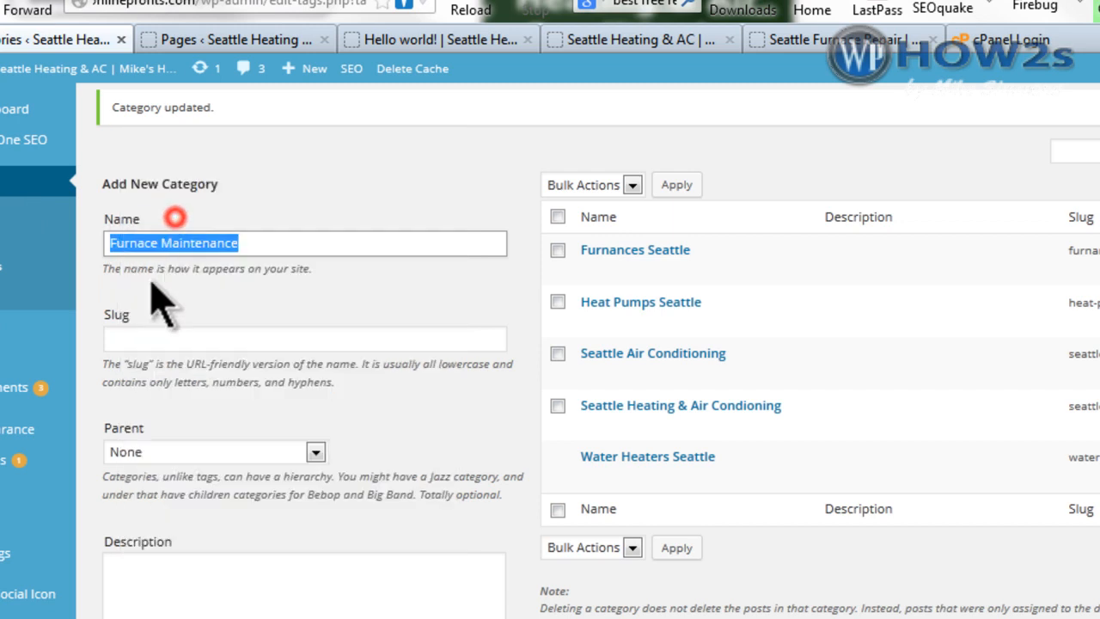
click(129, 338)
key(ctrl+v)
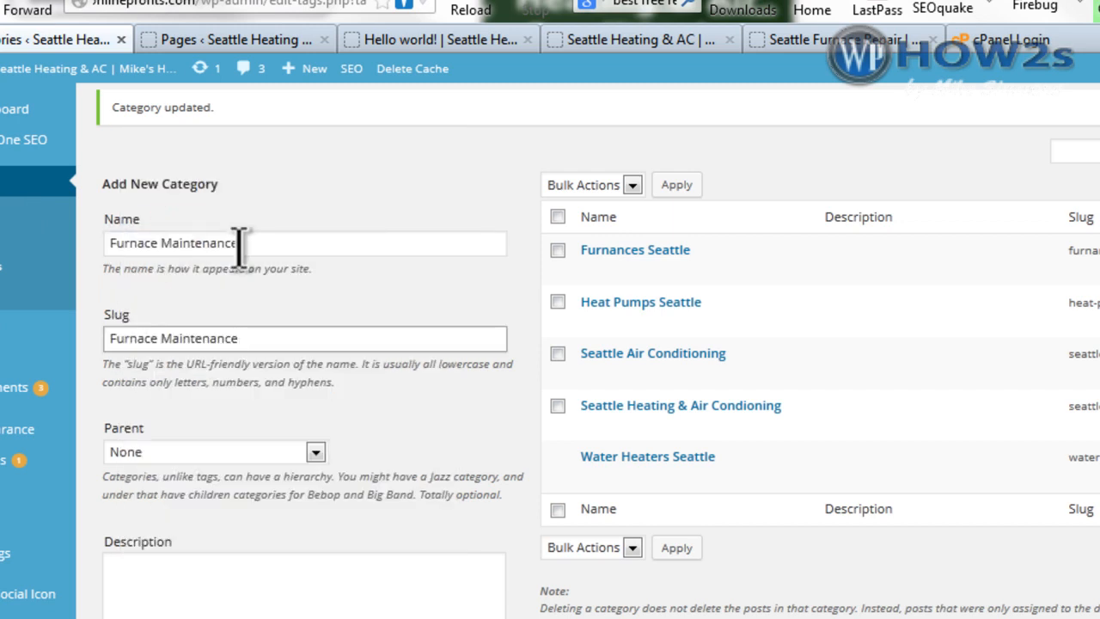
click(111, 338)
key(Delete)
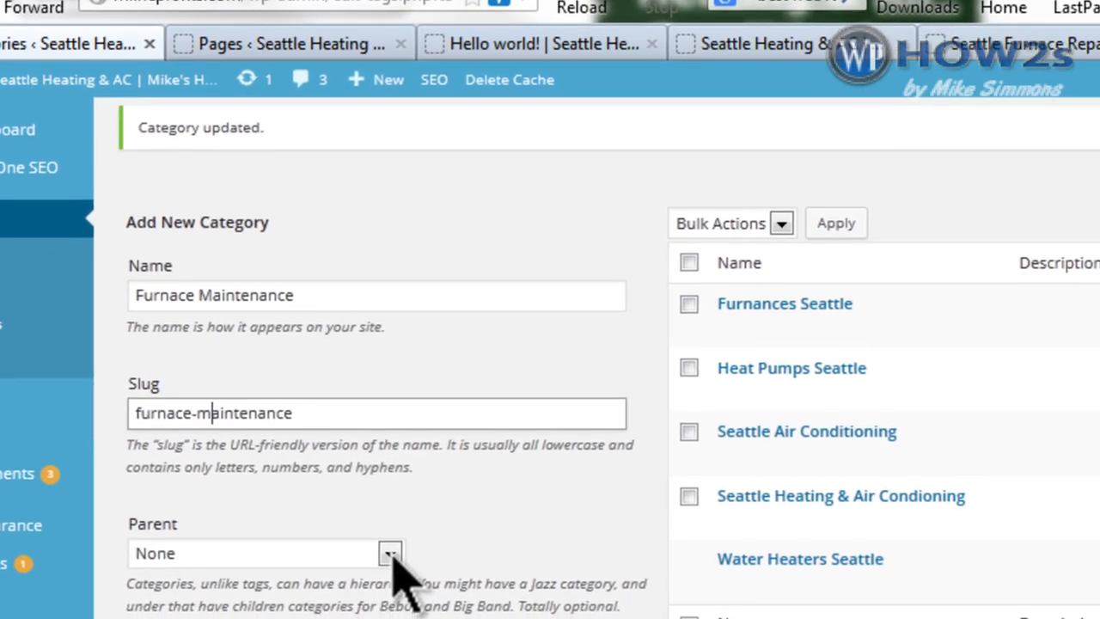
Set Furnances Seattle as the parent of the Furnace Maintenance category and add the category.
click(316, 452)
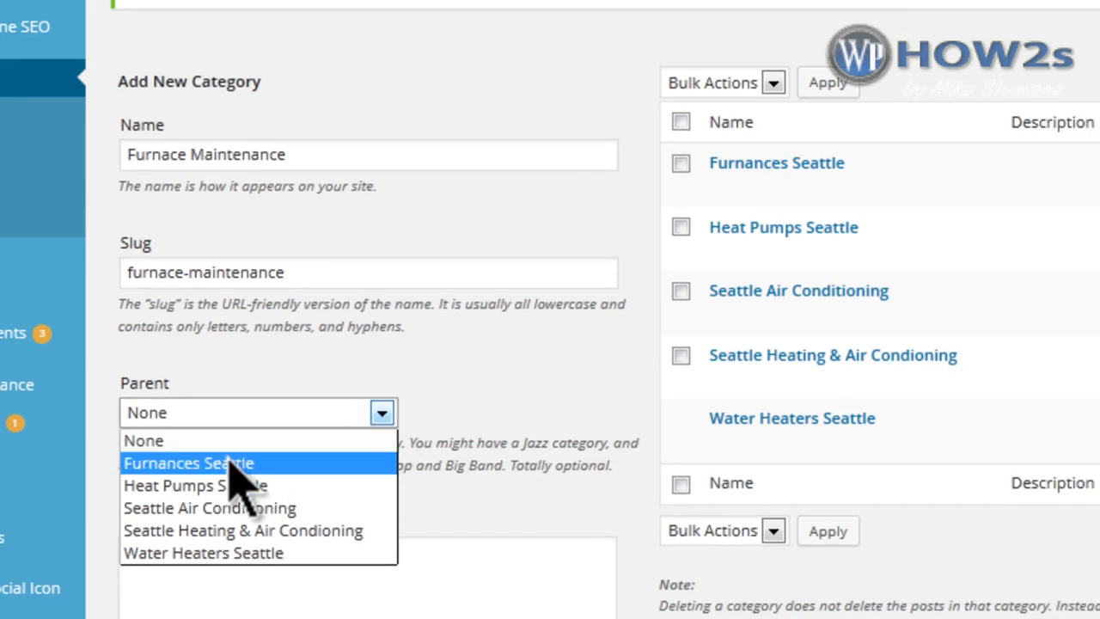
click(231, 462)
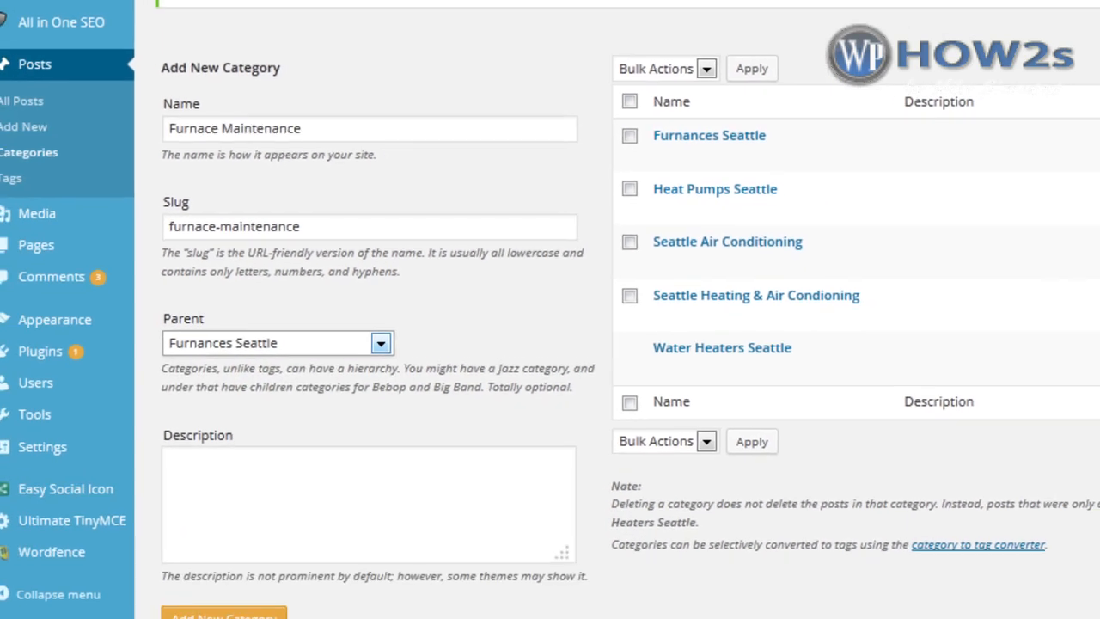
click(251, 595)
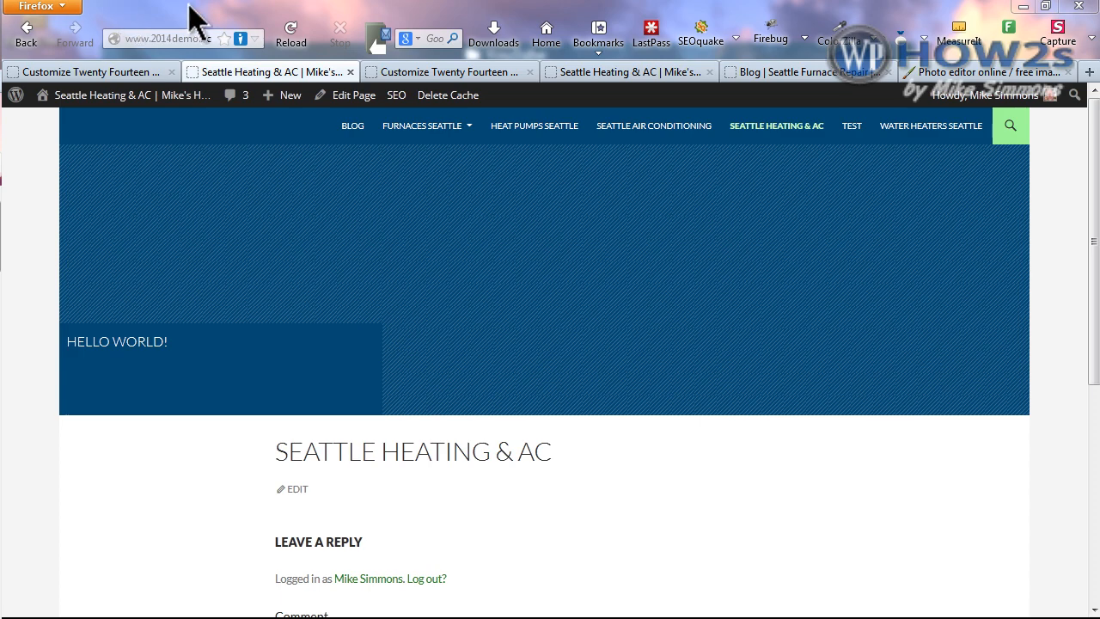
Examine the featured content on the example site's home page, viewing the New Water Heaters Installed post and returning to the home page.
click(82, 72)
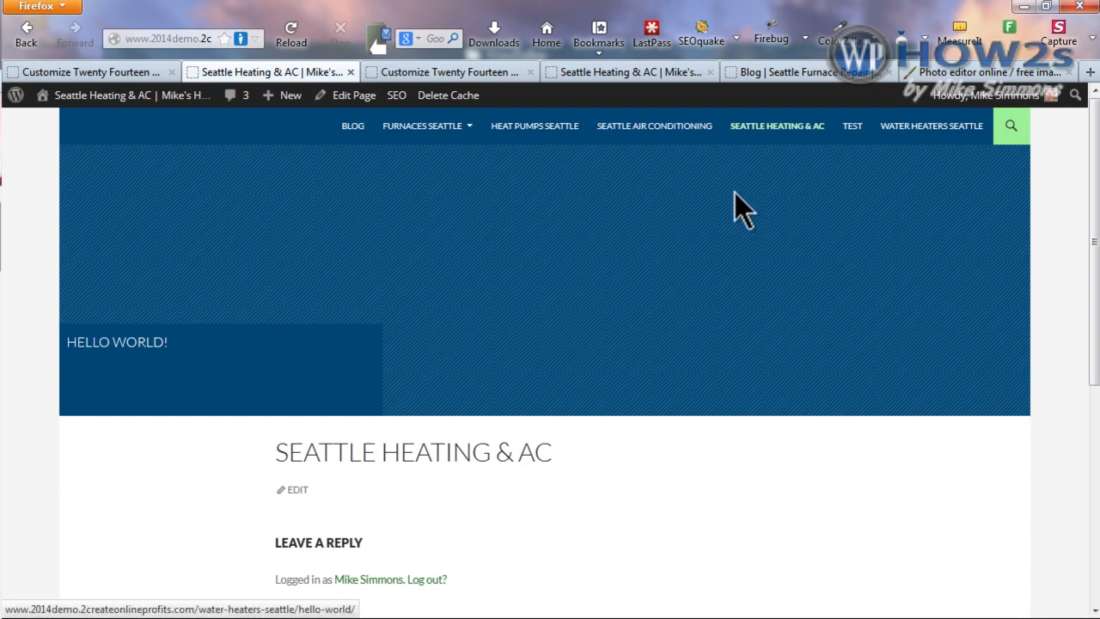
click(615, 70)
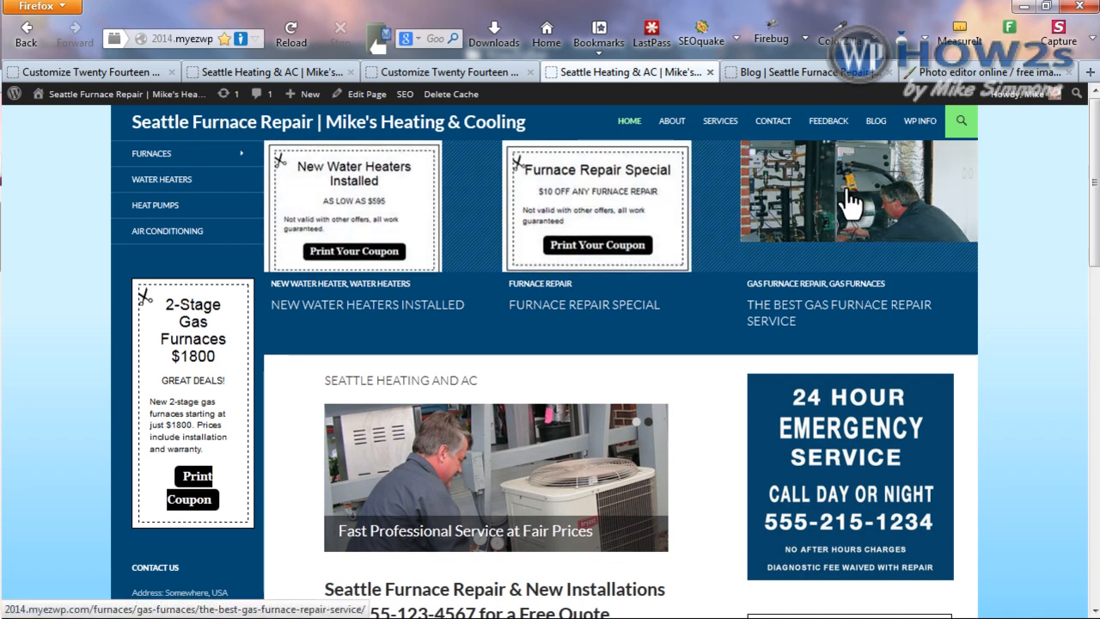
click(351, 209)
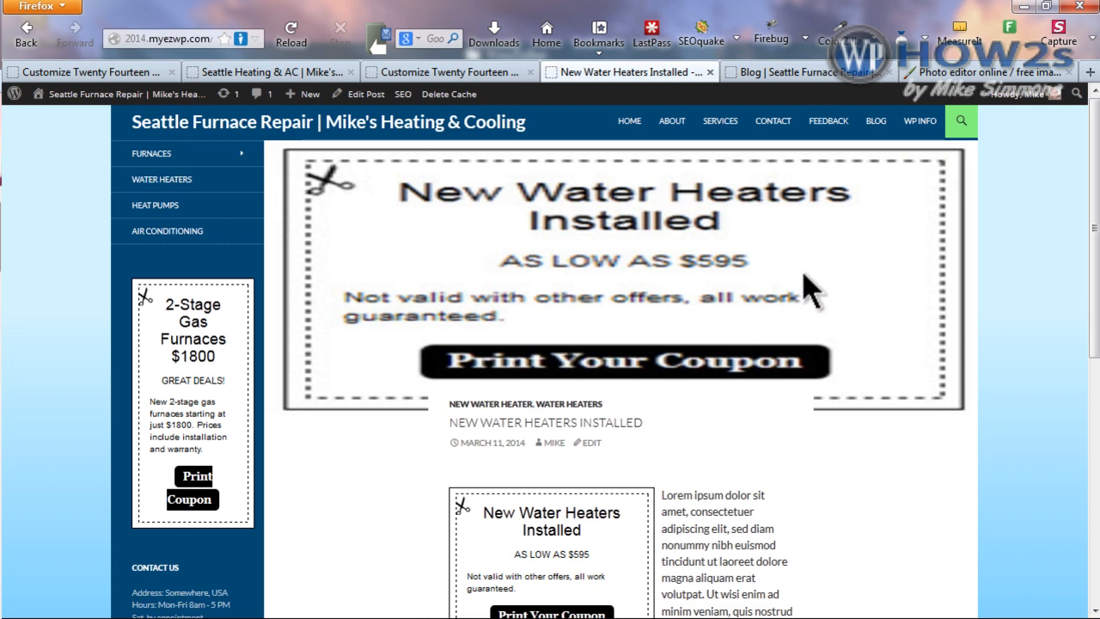
click(27, 35)
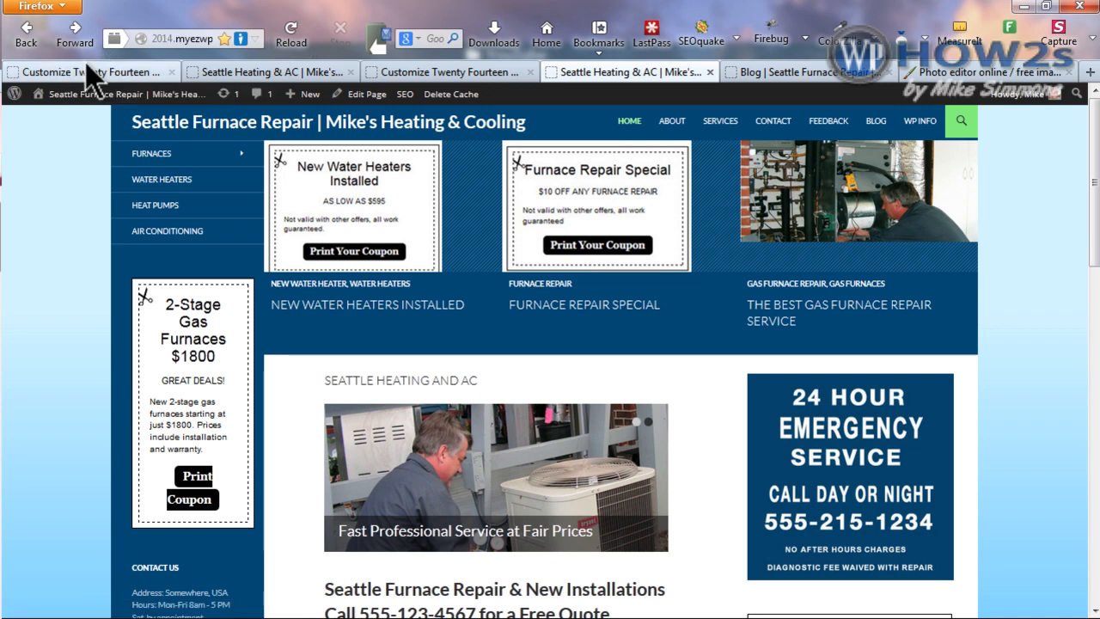
Enable removal of the featured content section in the TwentyFourteen General Options and publish the change.
click(61, 70)
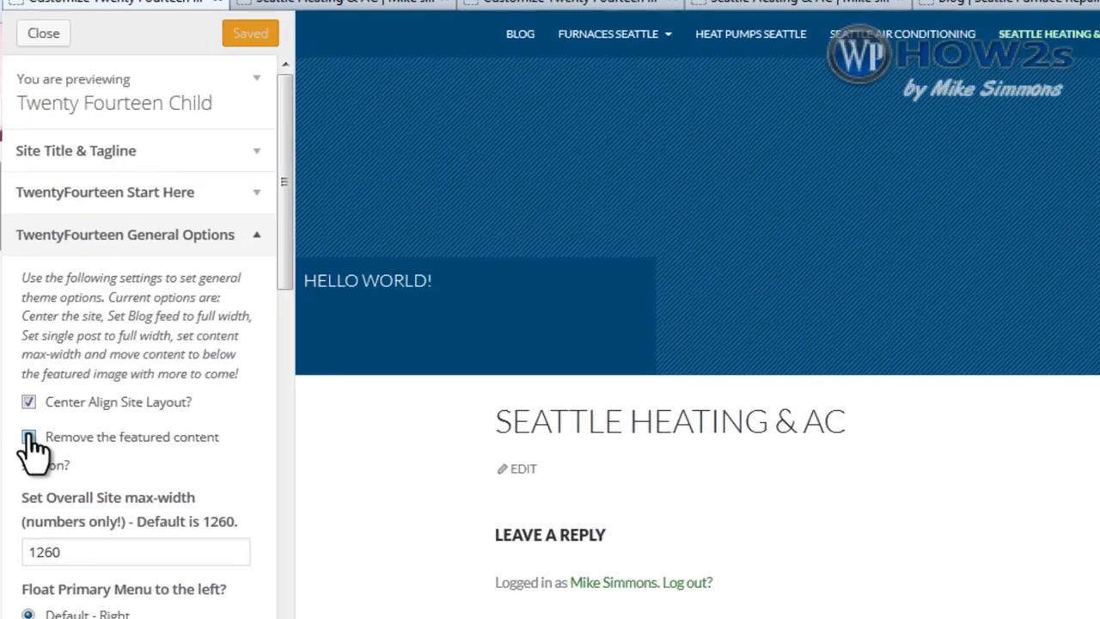
click(29, 439)
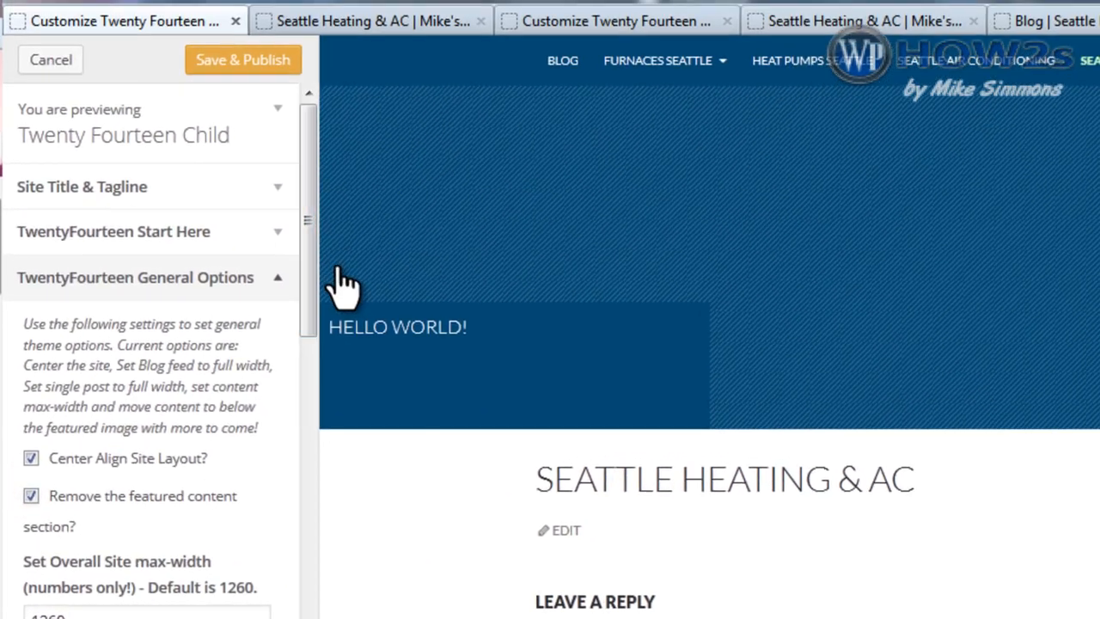
click(242, 62)
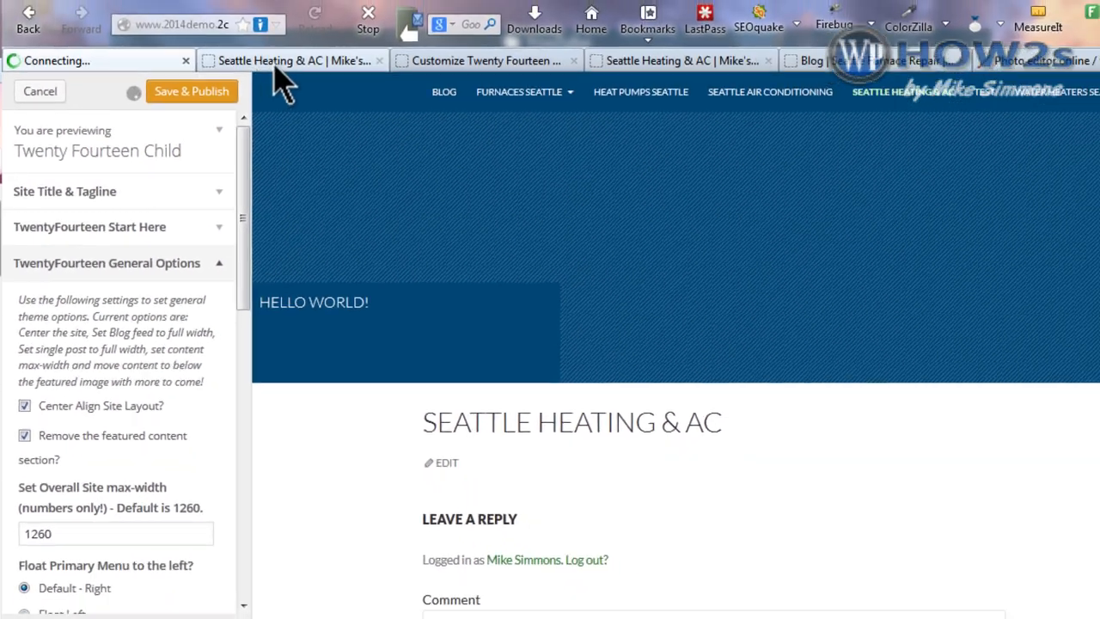
click(335, 21)
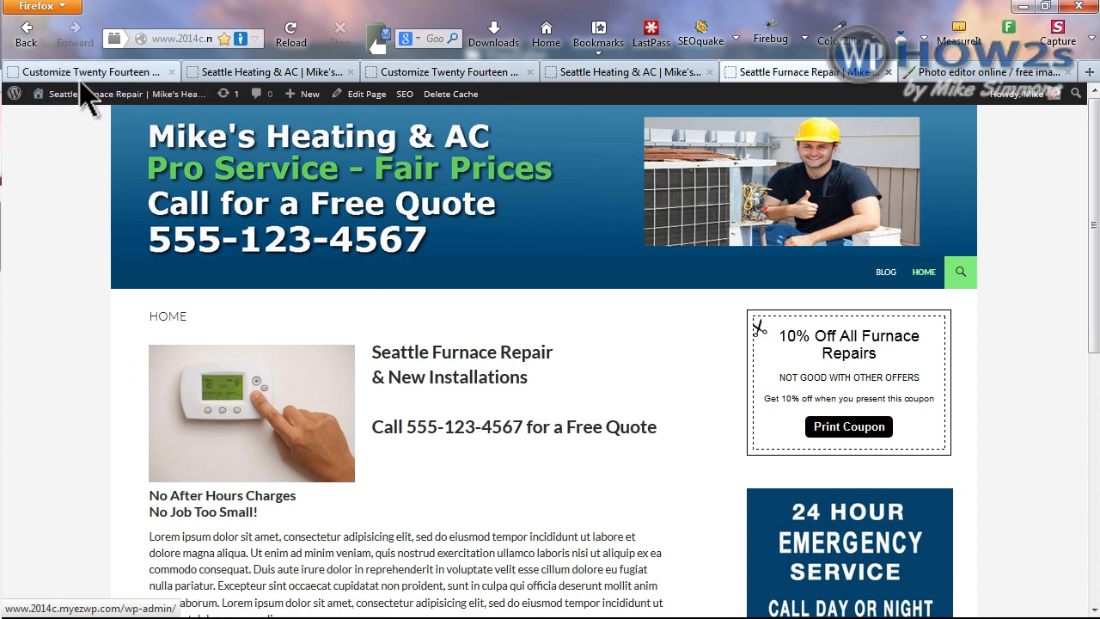
Close the theme customizer and open the Custom Header settings of the demo site.
click(52, 73)
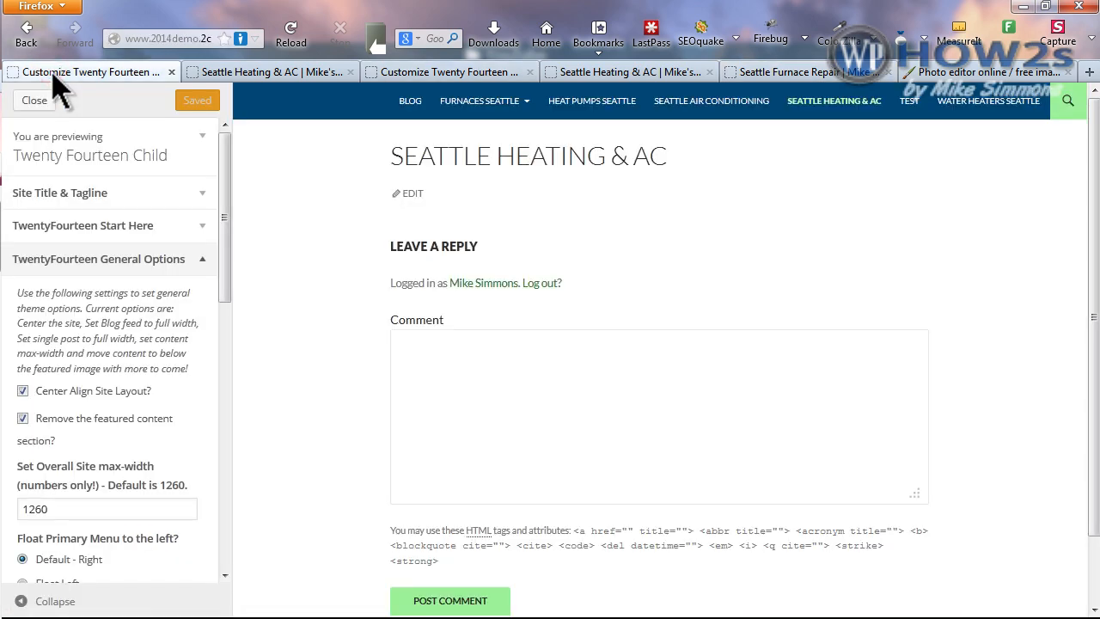
click(33, 101)
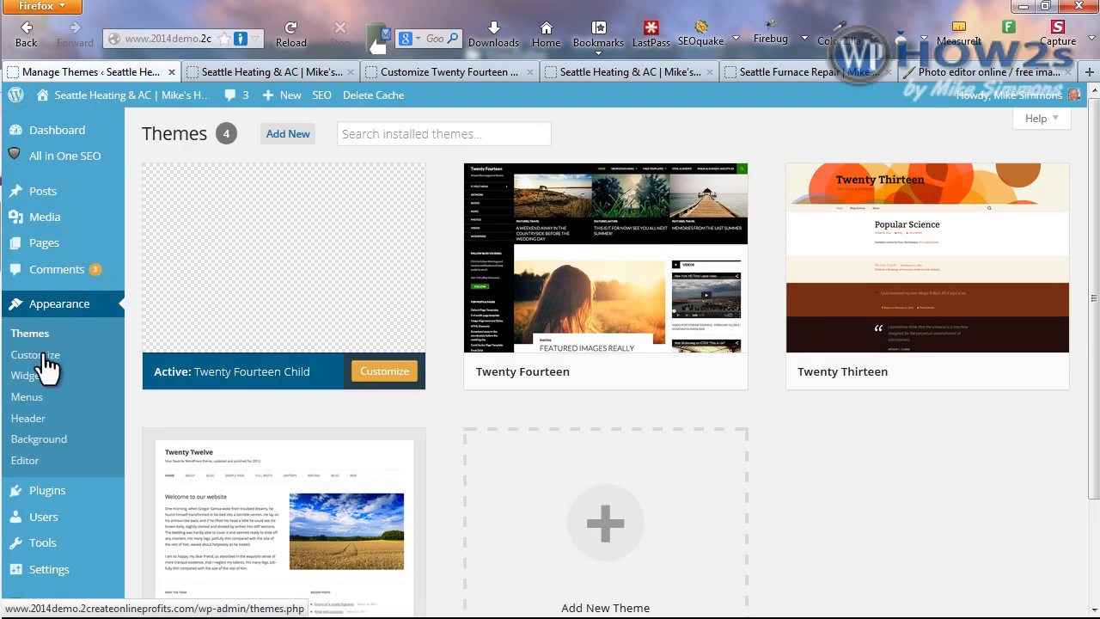
click(21, 418)
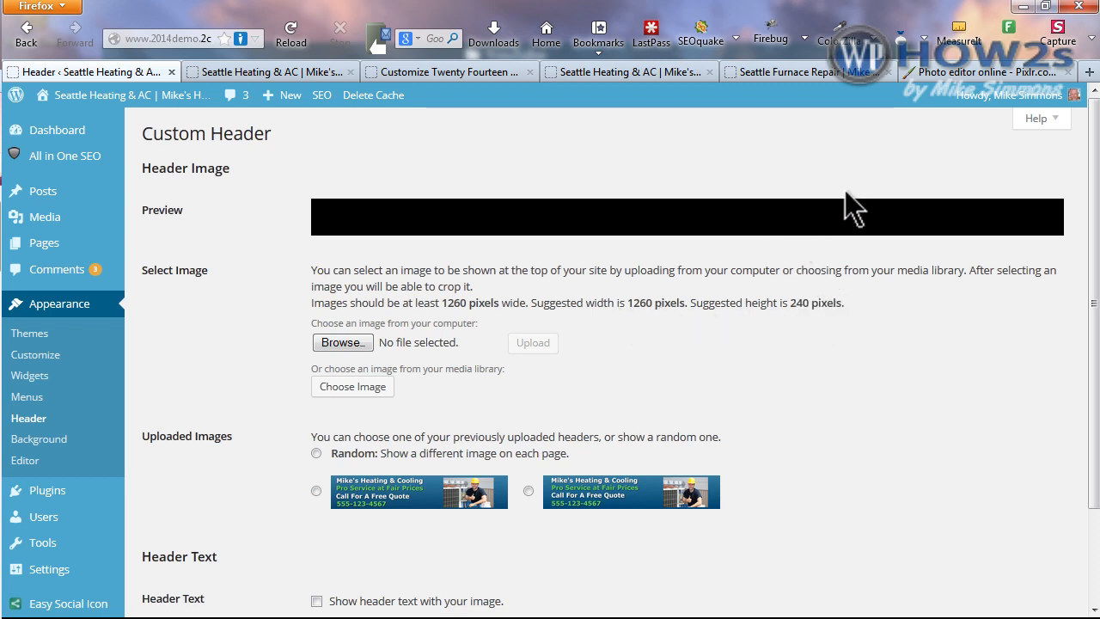
Switch to Pixlr Editor and create a new transparent image 1260 pixels wide and 240 pixels high.
click(962, 73)
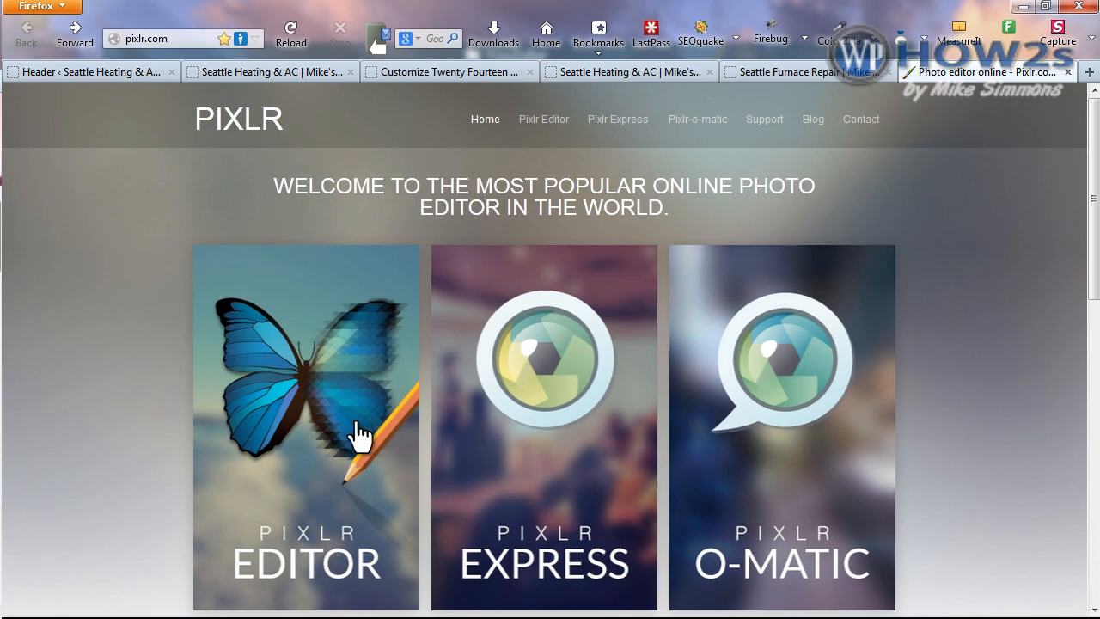
click(304, 401)
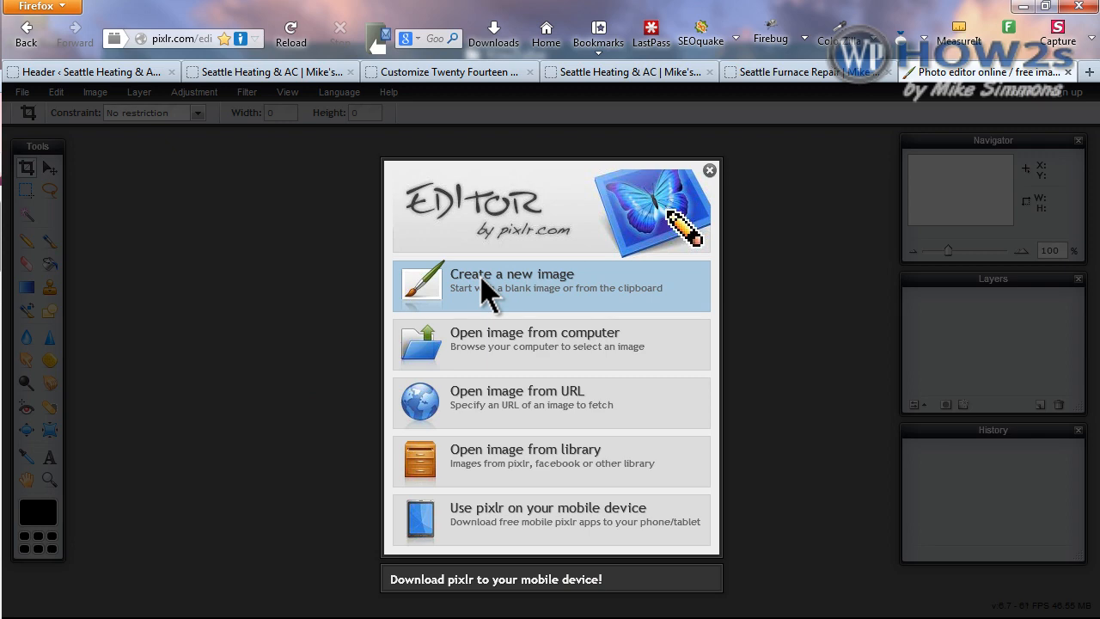
click(481, 277)
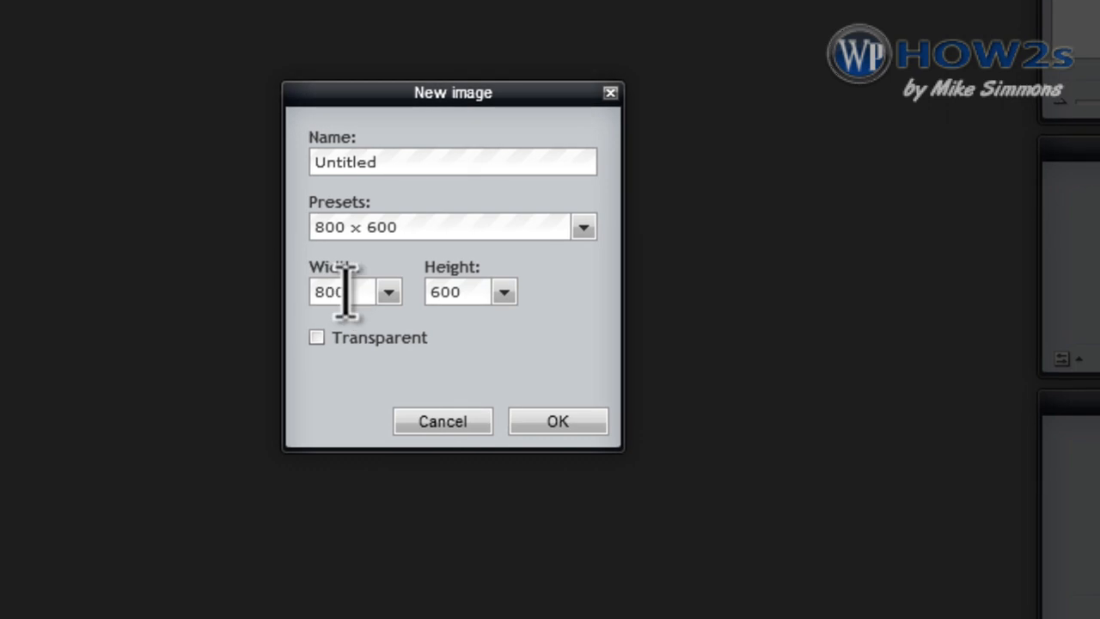
double_click(344, 292)
text(1260)
double_click(455, 291)
click(316, 337)
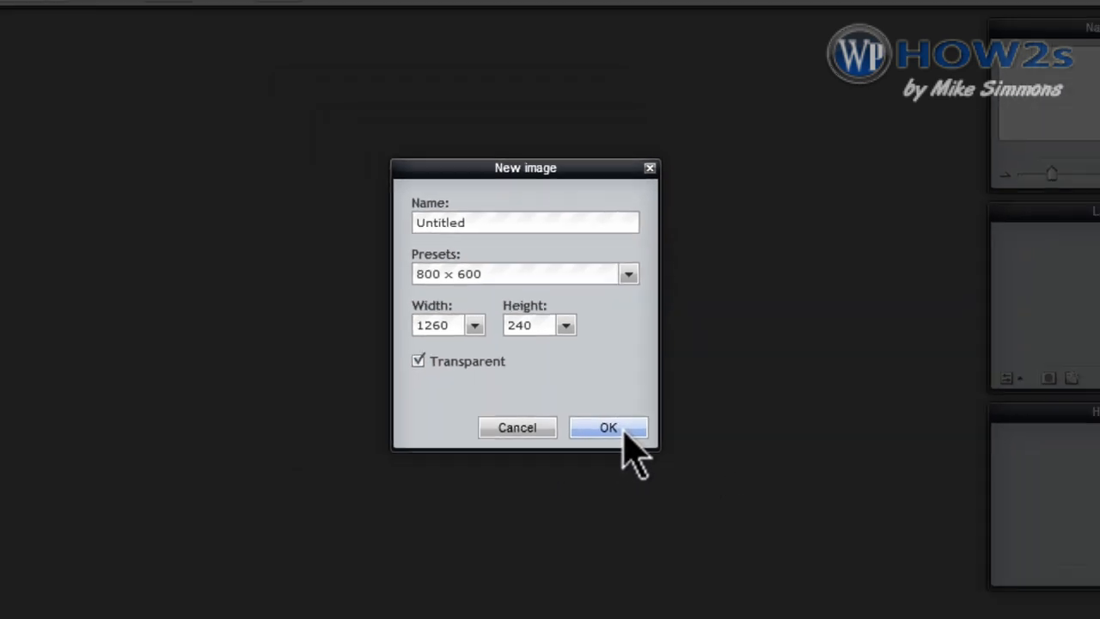
click(622, 430)
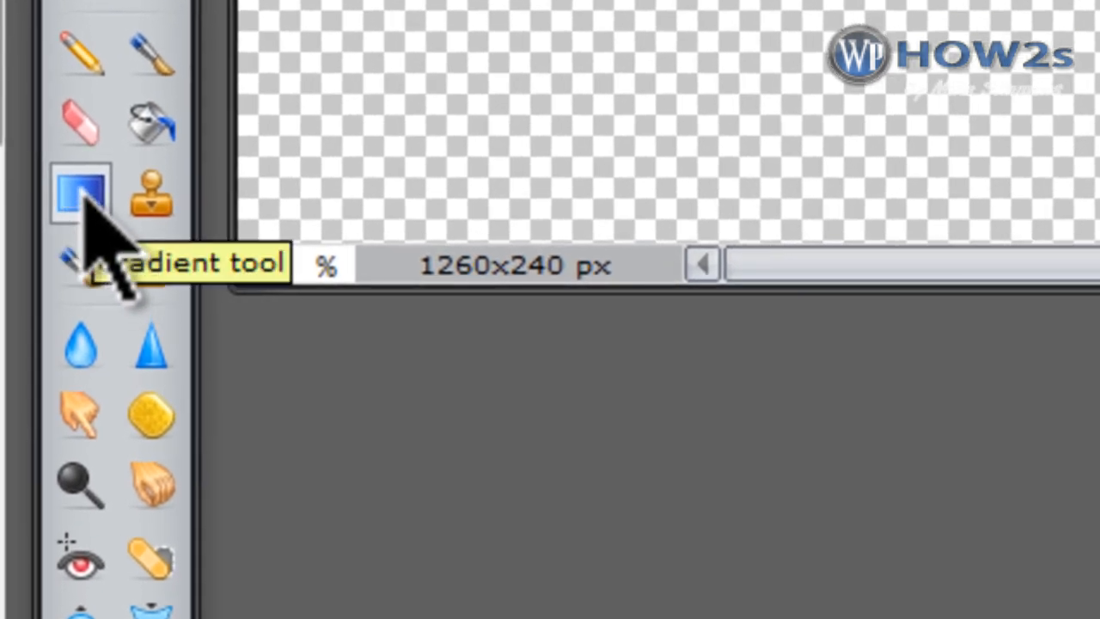
Select the Gradient tool and sample the header background colour on the example site with the ColorZilla eyedropper.
click(82, 196)
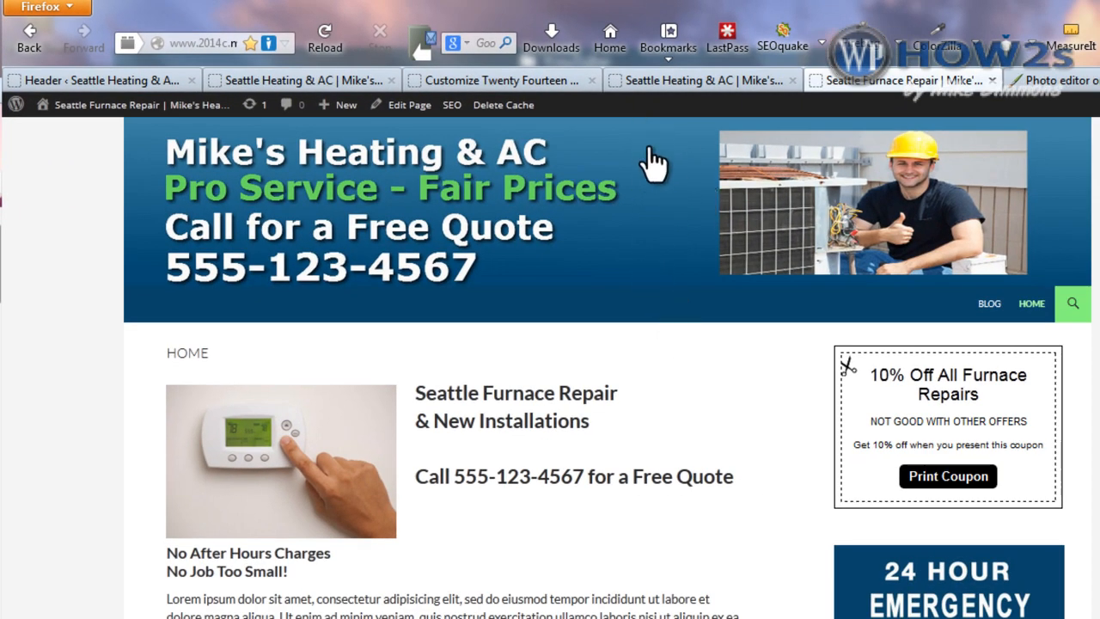
click(946, 47)
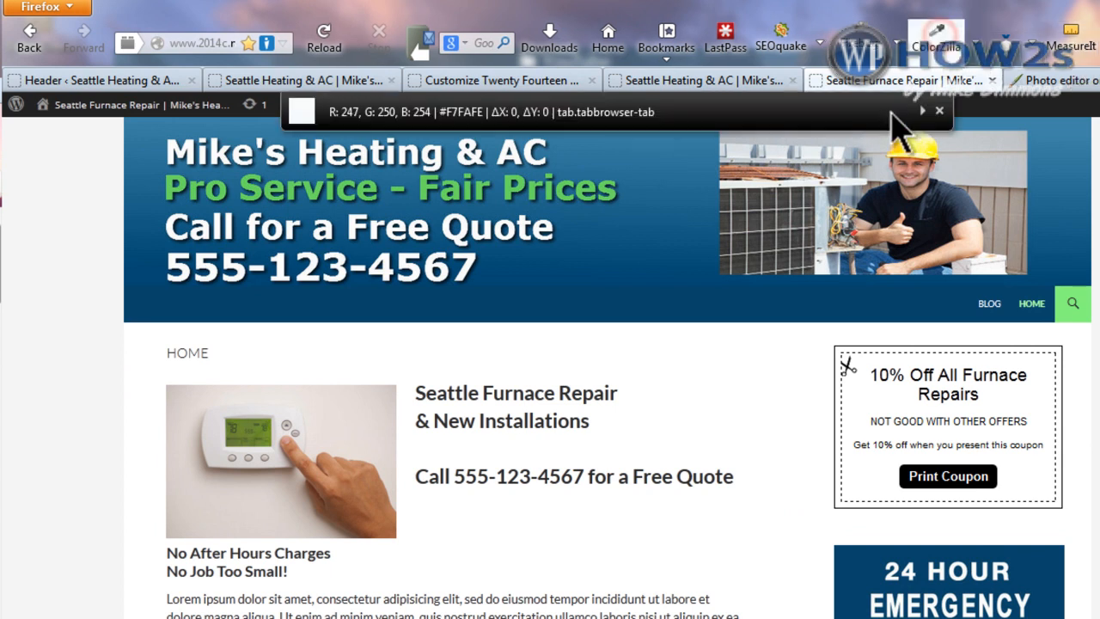
click(157, 123)
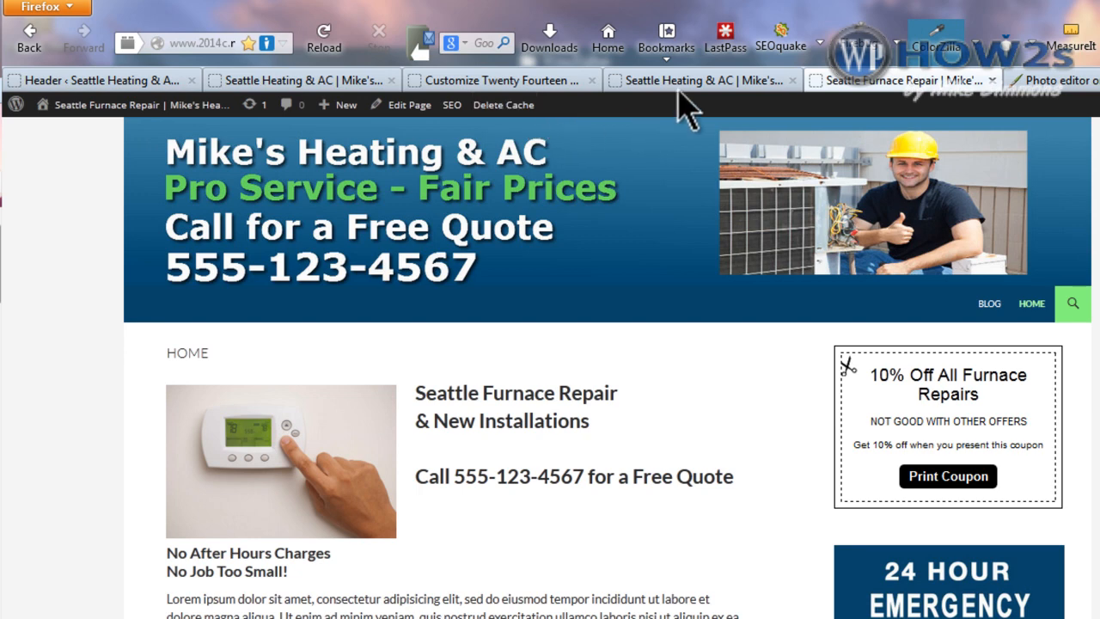
Copy the demo site's menu bar colour #044972 with ColorZilla and bring up the Notepad colour codes over Pixlr Editor.
click(314, 80)
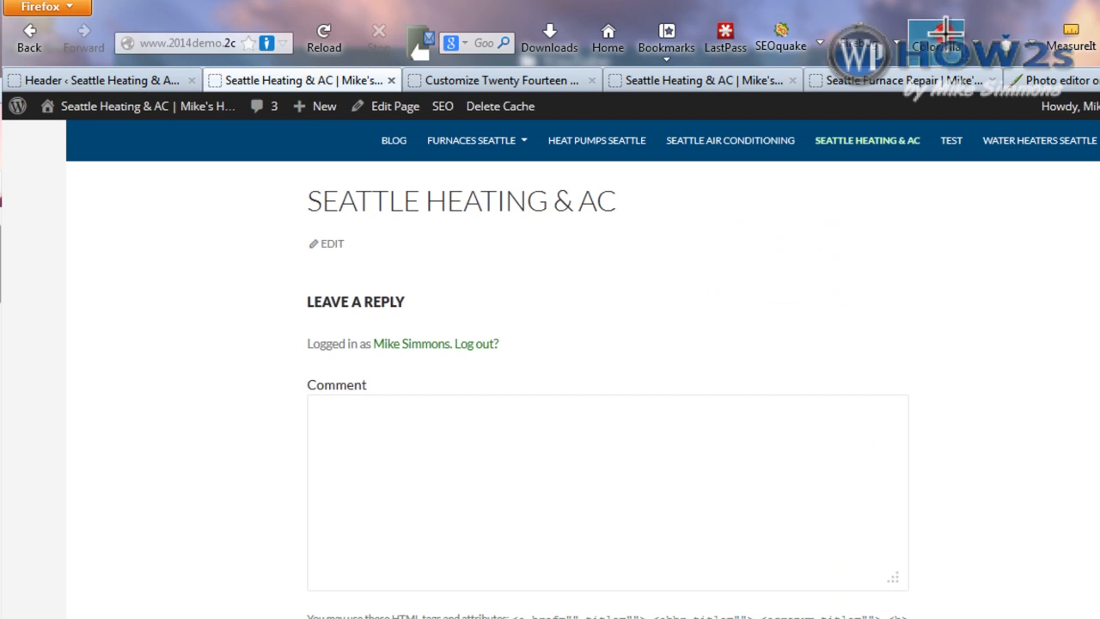
click(940, 39)
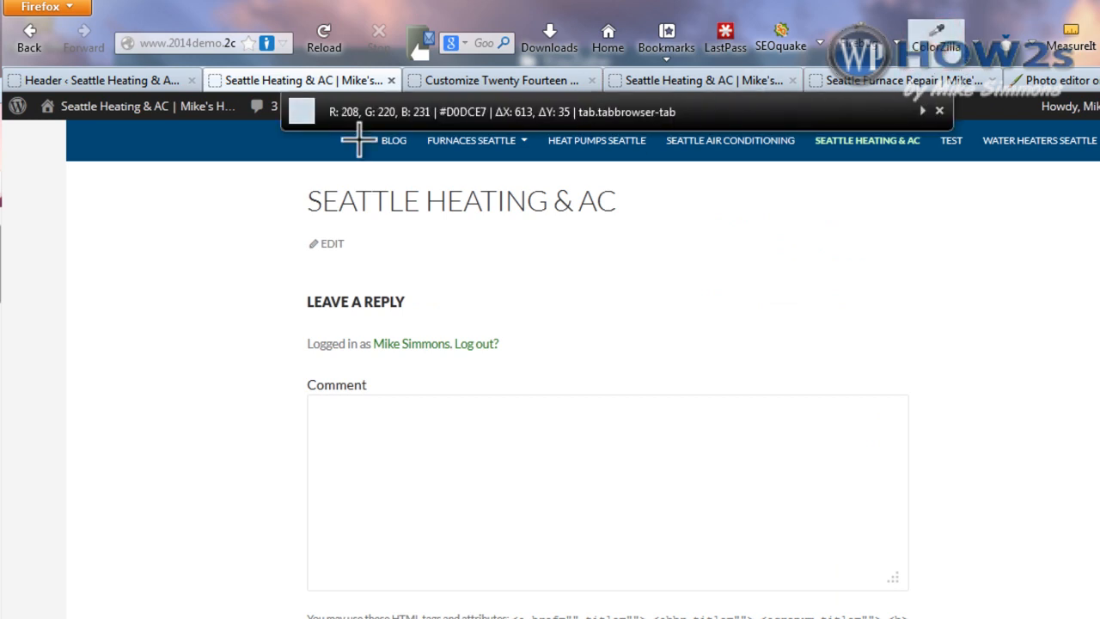
click(171, 135)
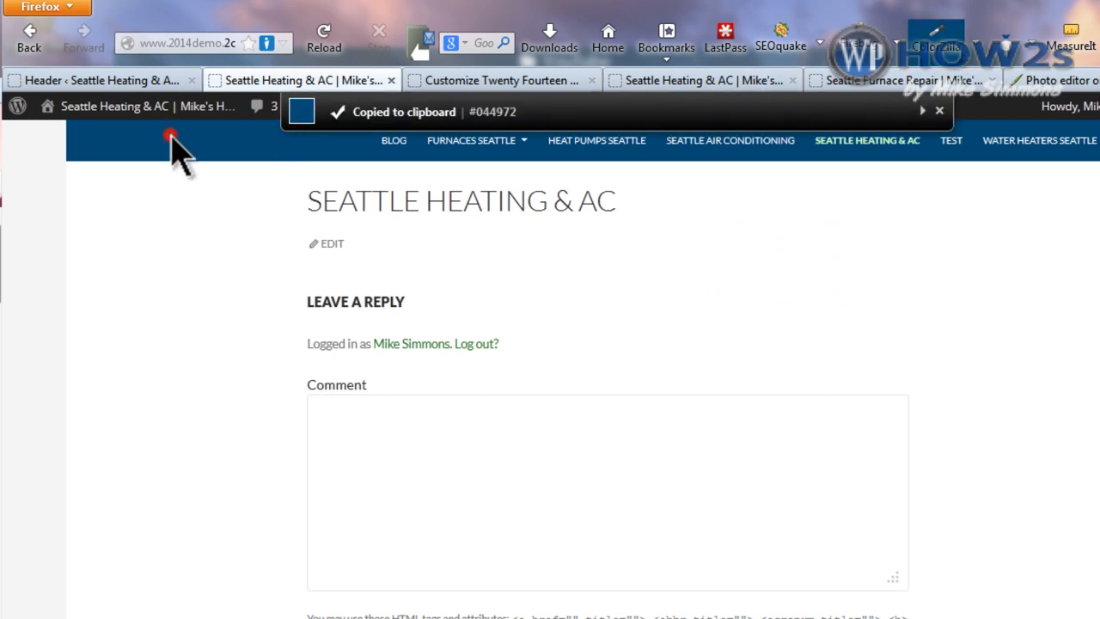
click(1057, 80)
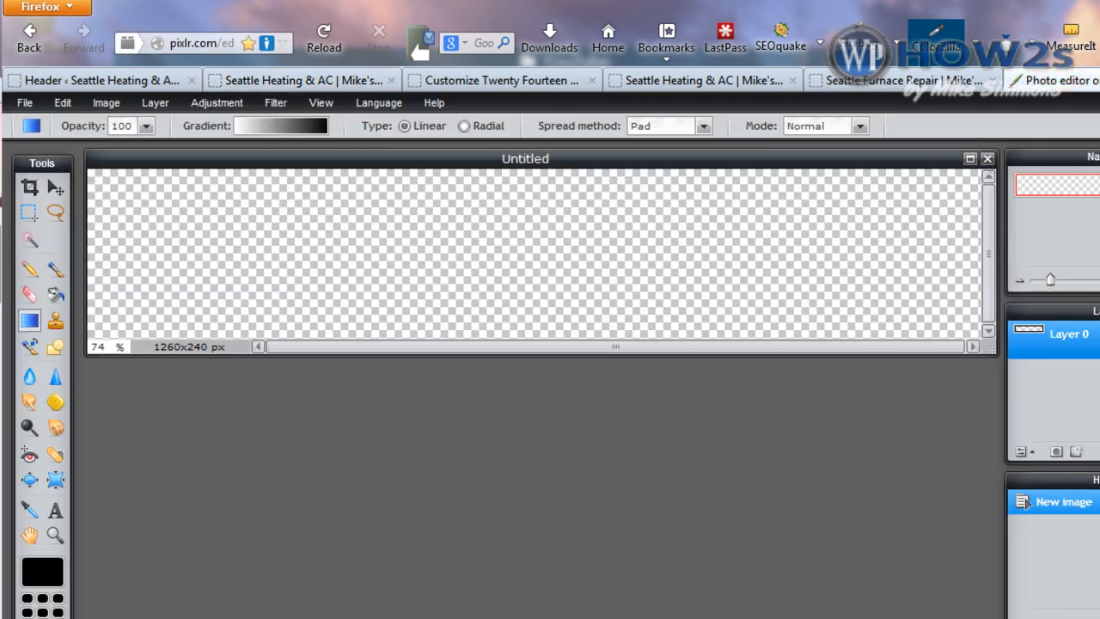
key(alt+Tab)
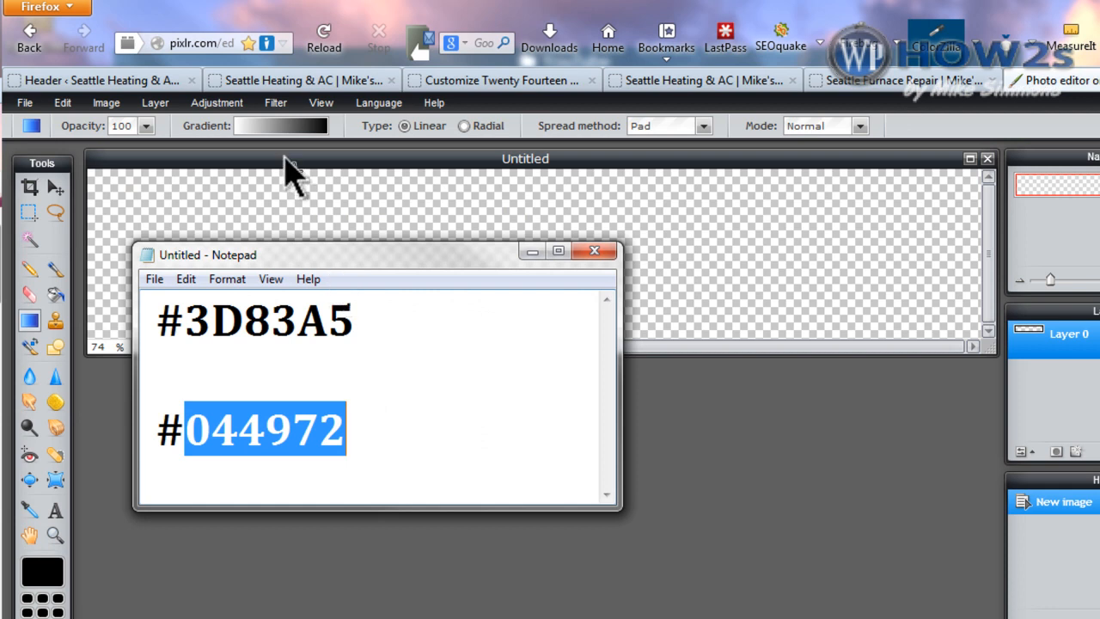
Set the gradient's starting colour to 3D83A5, using the first colour code copied from the Notepad list.
click(270, 127)
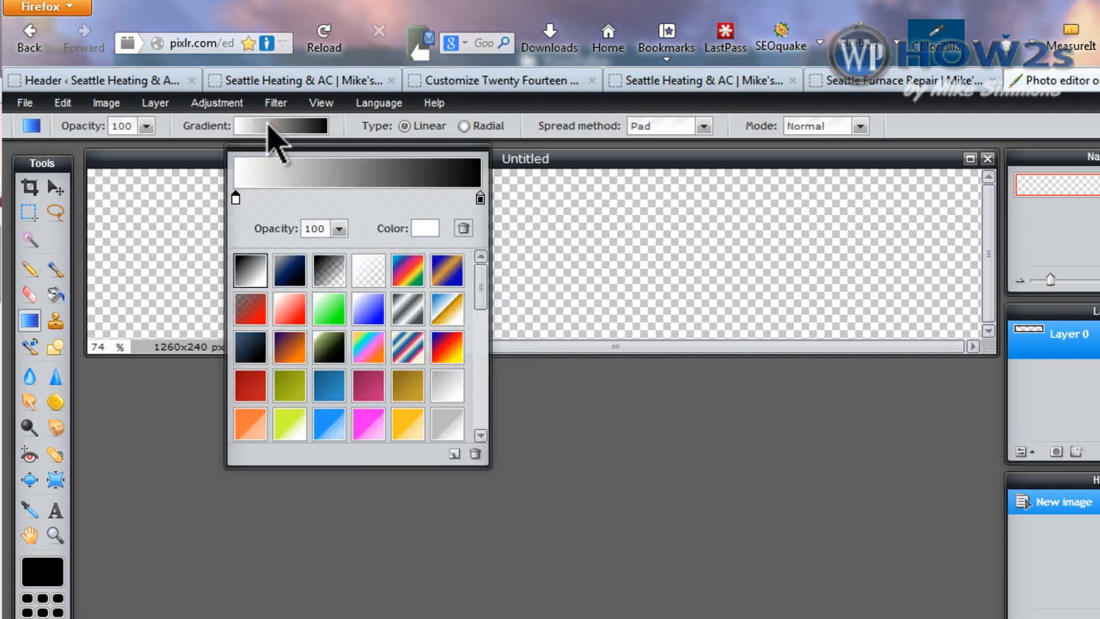
click(236, 198)
click(430, 228)
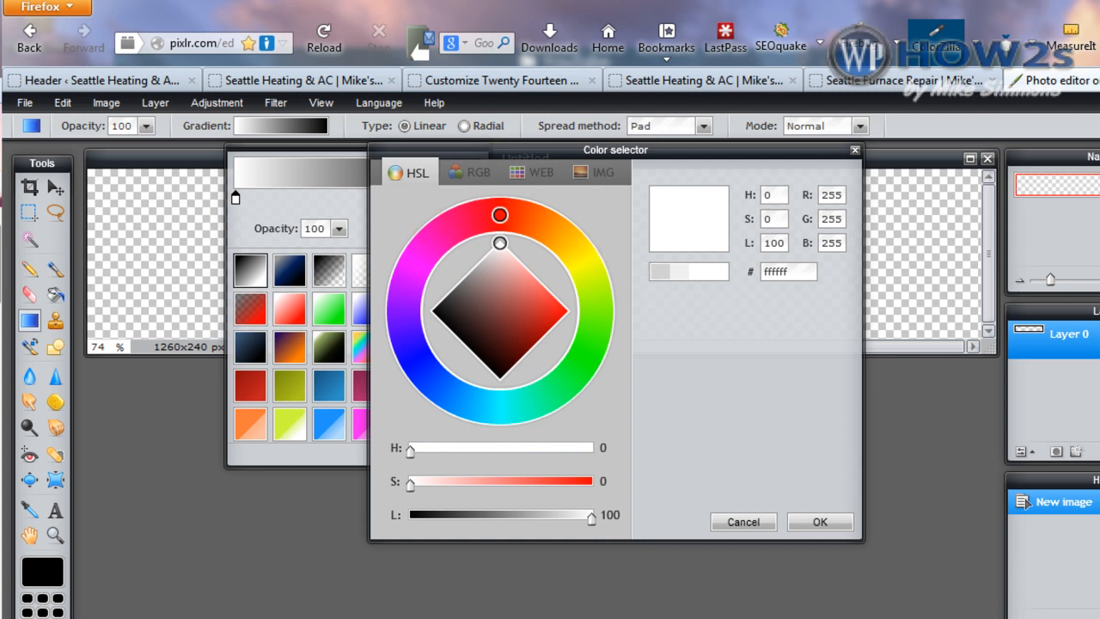
key(alt+Tab)
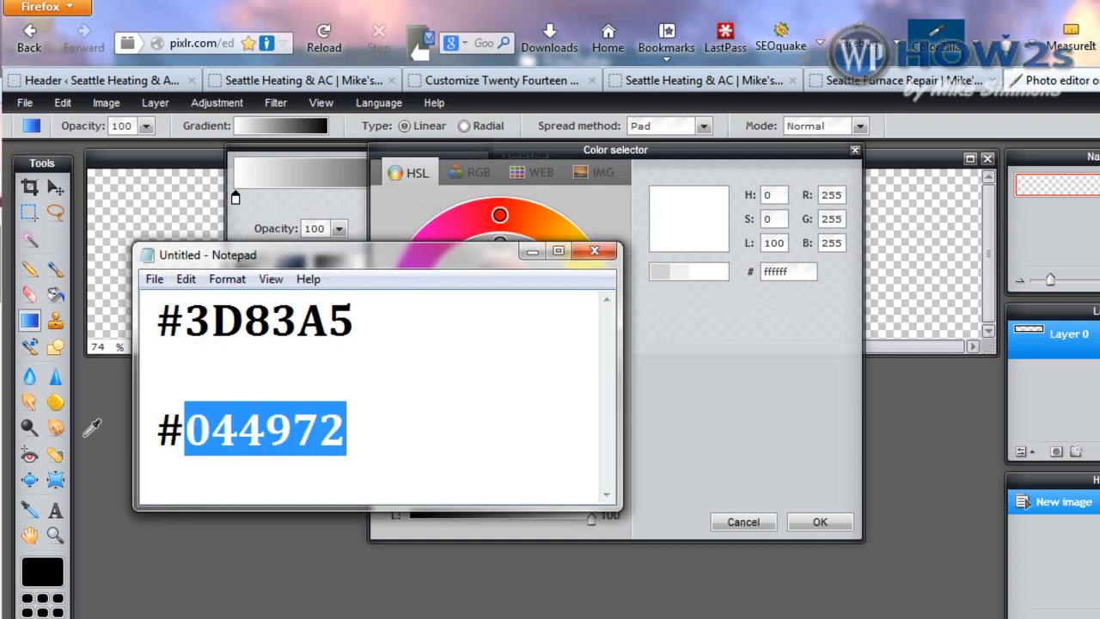
drag(194, 313, 393, 319)
right_click(351, 322)
click(376, 383)
click(776, 272)
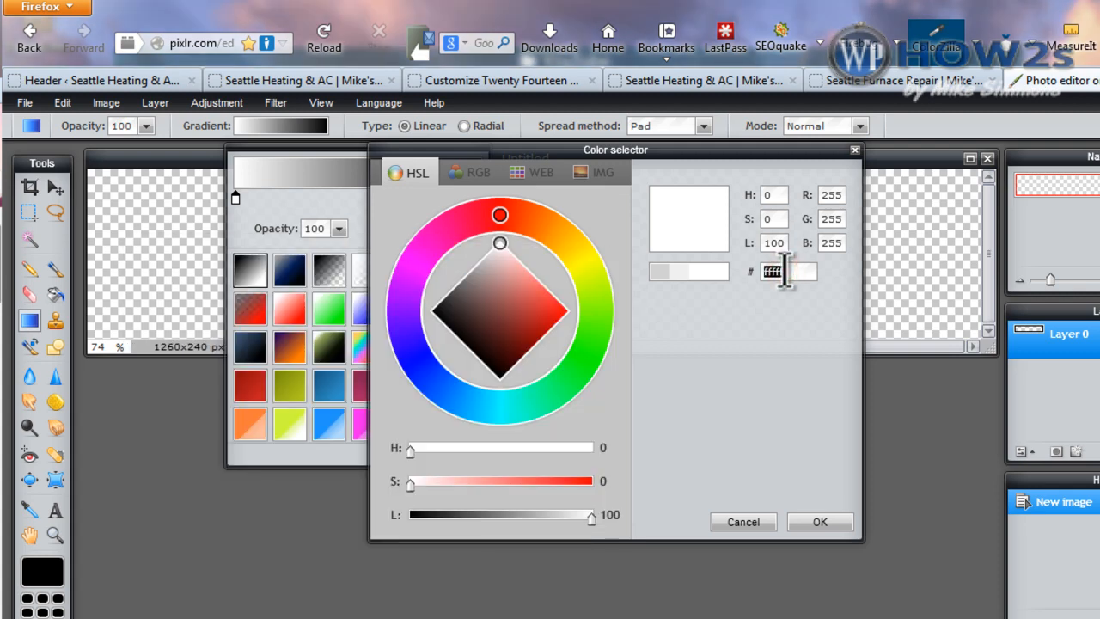
key(ctrl+v)
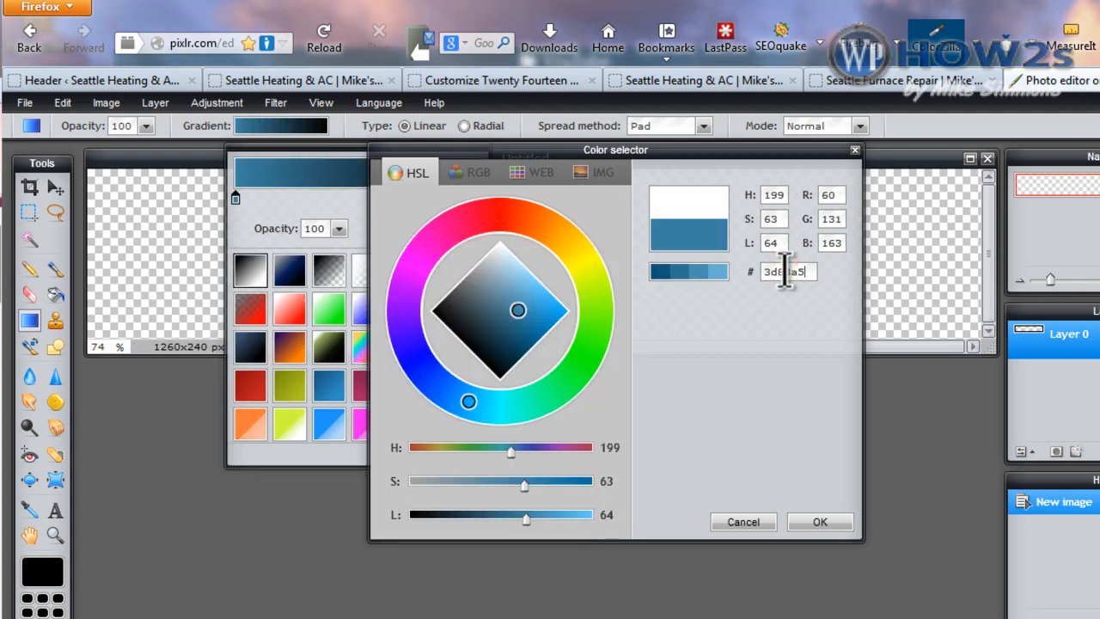
click(811, 524)
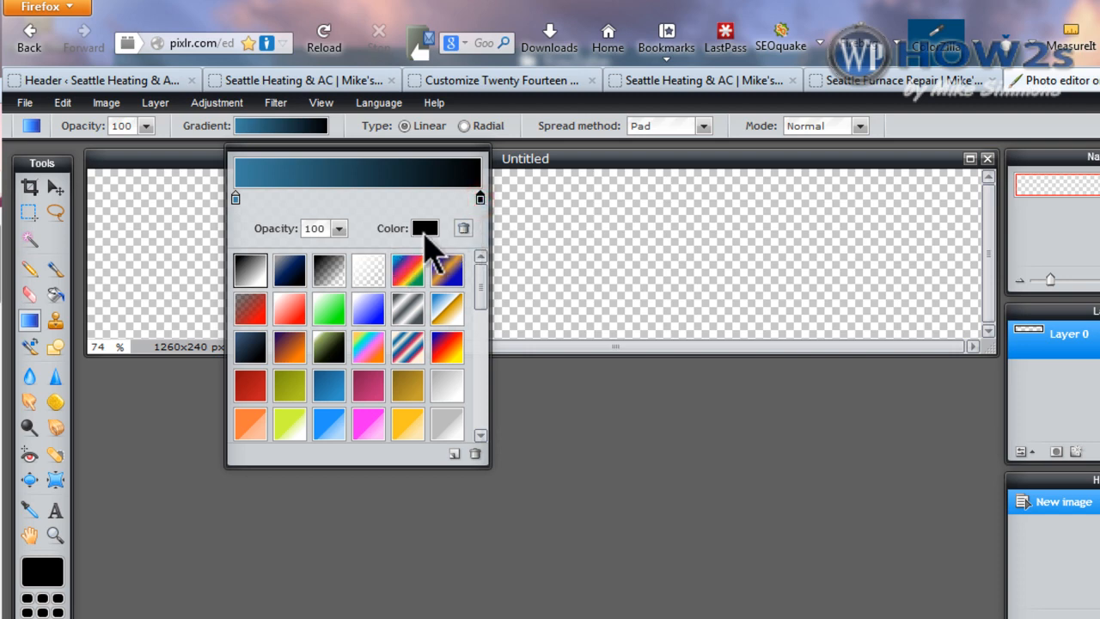
Set the gradient's end colour to 044972, using the second colour code from the Notepad list.
click(425, 229)
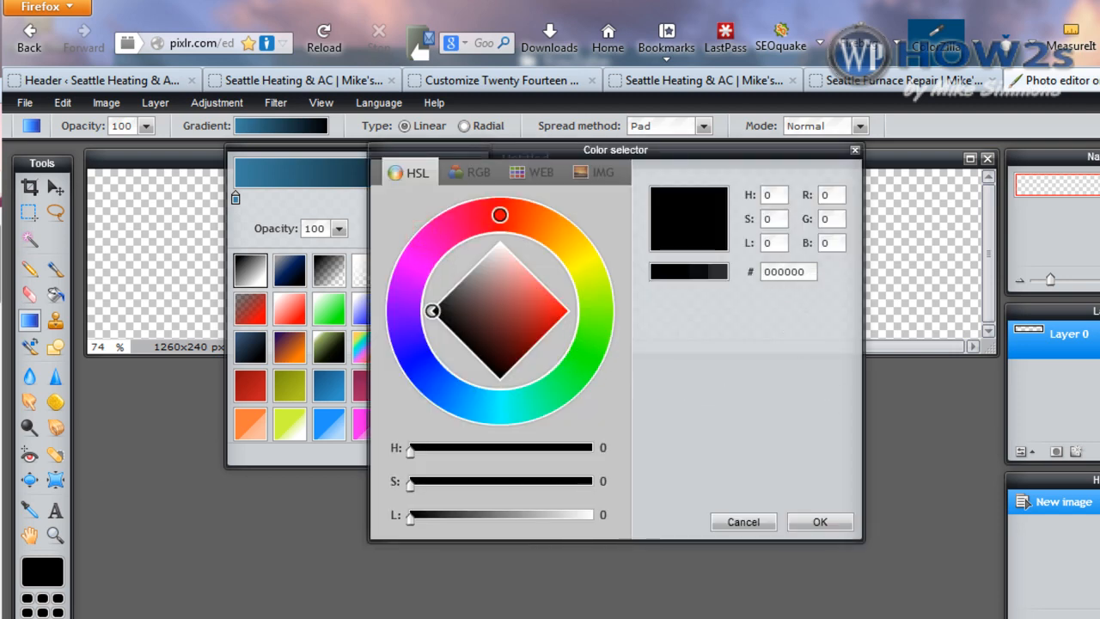
key(alt+Tab)
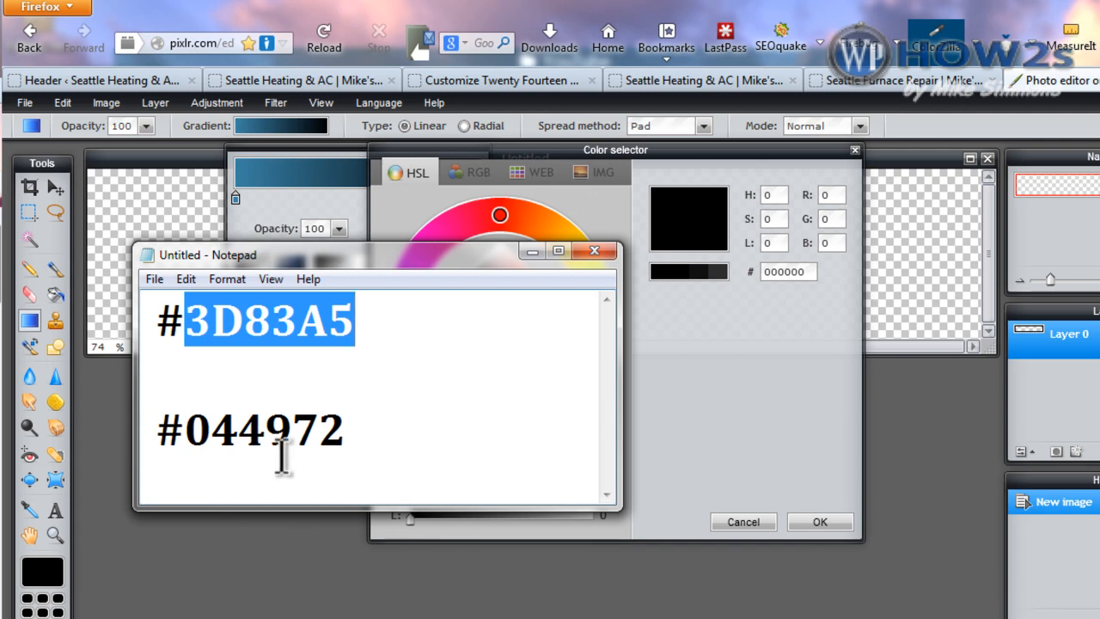
double_click(801, 271)
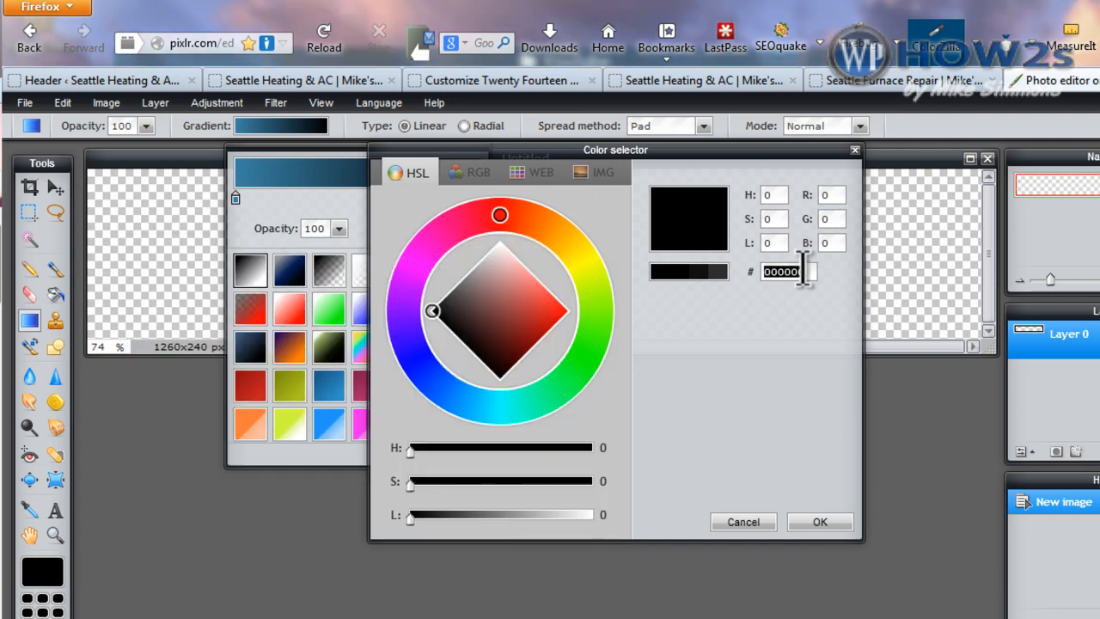
key(ctrl+v)
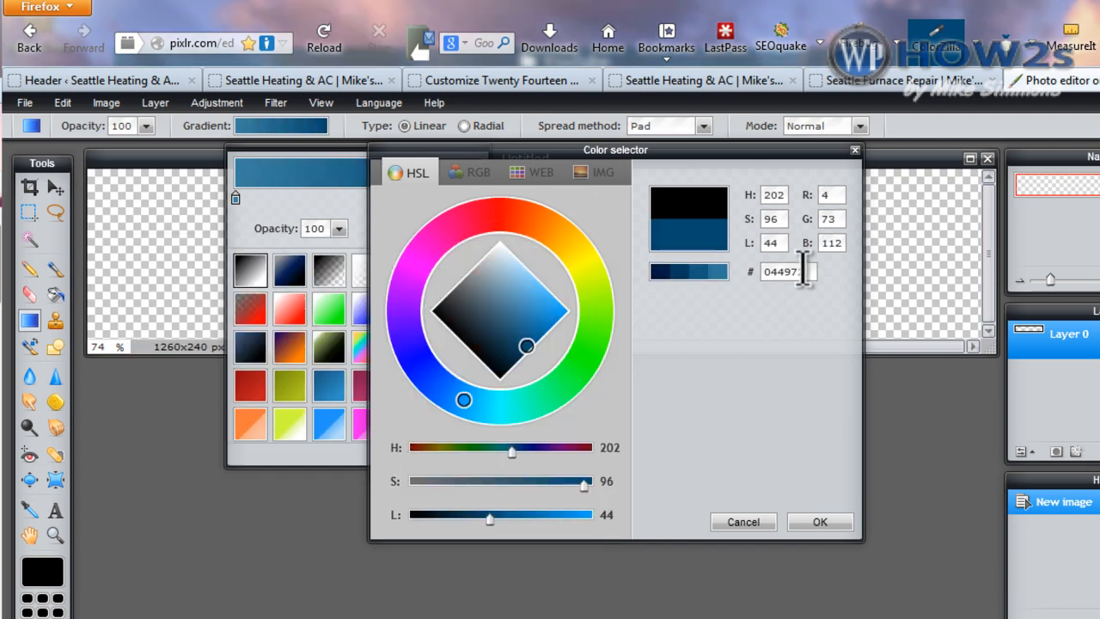
click(820, 522)
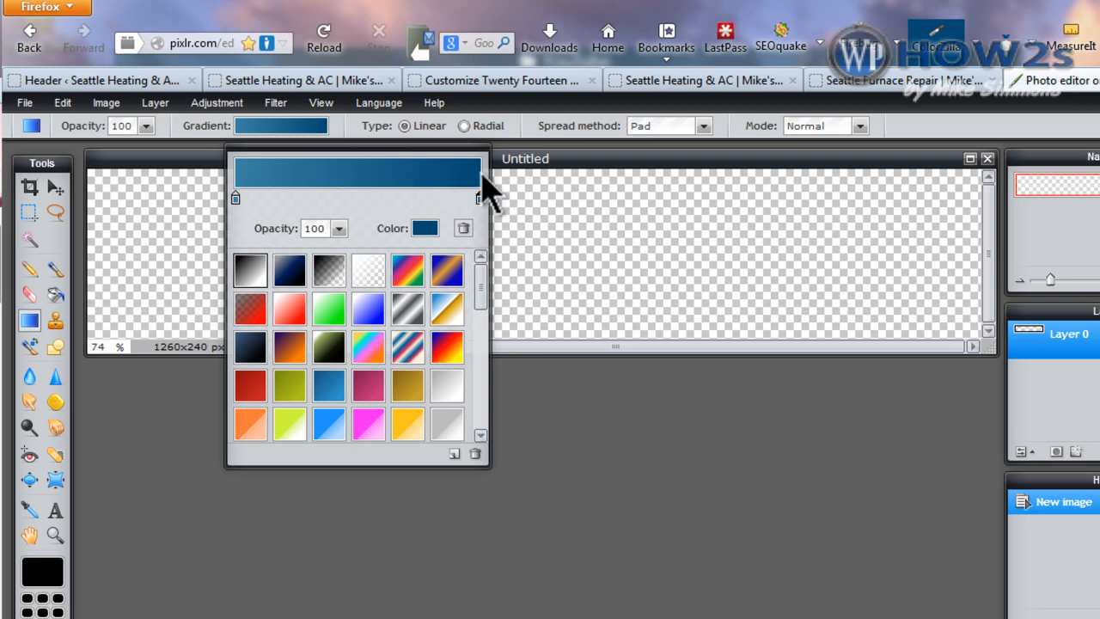
Fill the header canvas with the linear gradient from its upper edge down to its lower edge, trying the reversed direction in between.
click(30, 321)
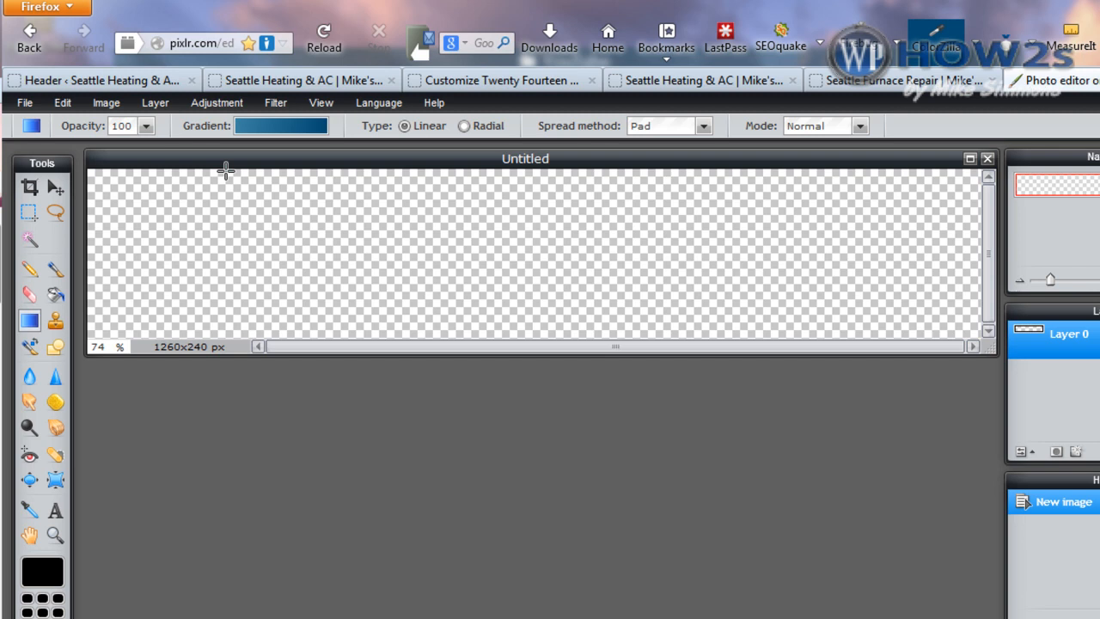
drag(225, 170, 225, 227)
drag(222, 343, 222, 344)
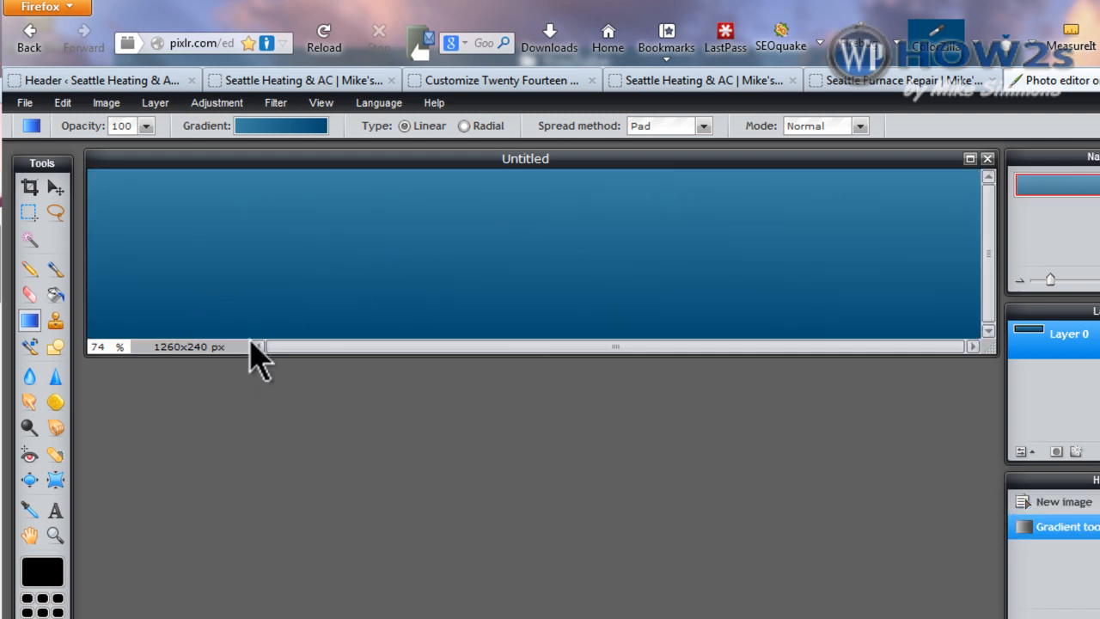
drag(247, 337, 254, 163)
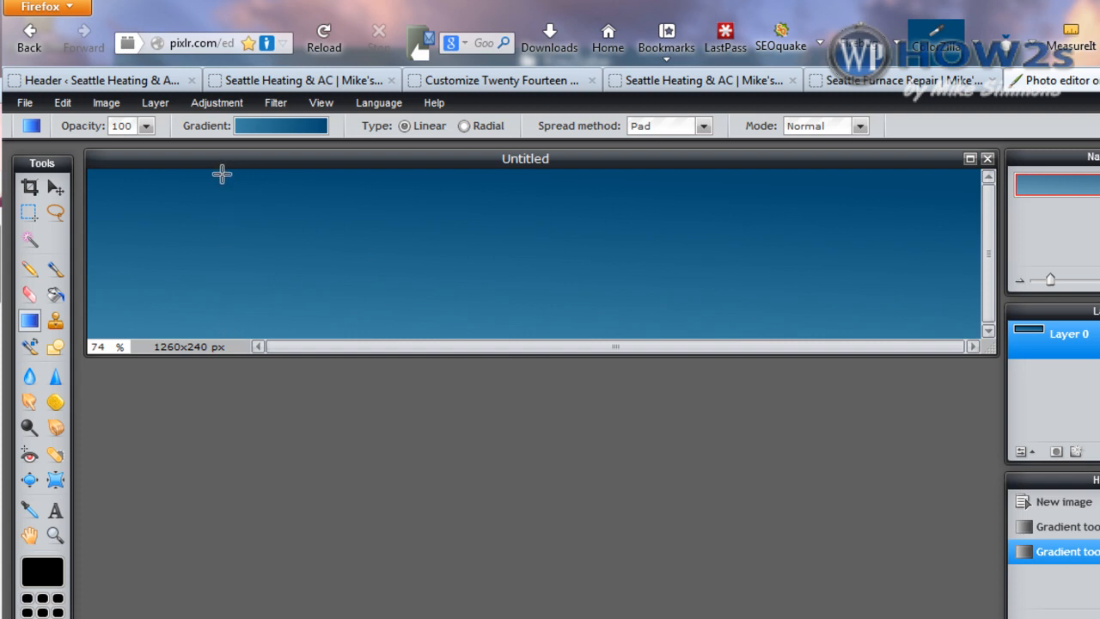
drag(223, 170, 226, 348)
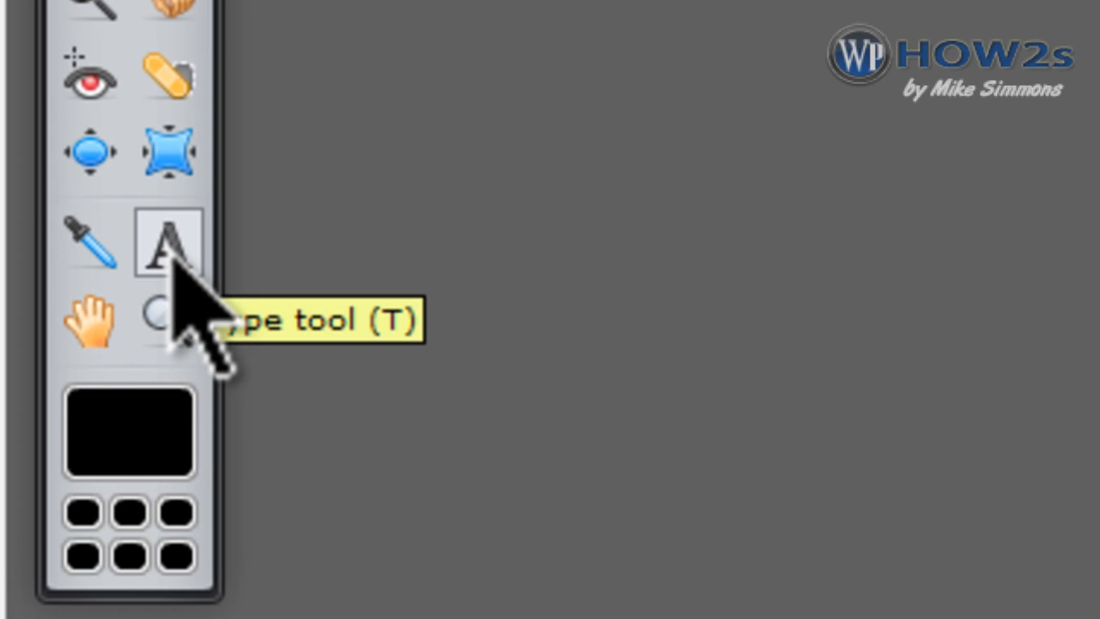
Add the heading text "Mike's Heating & Cooling" near the canvas's upper left in Verdana, size 44, bold.
click(174, 256)
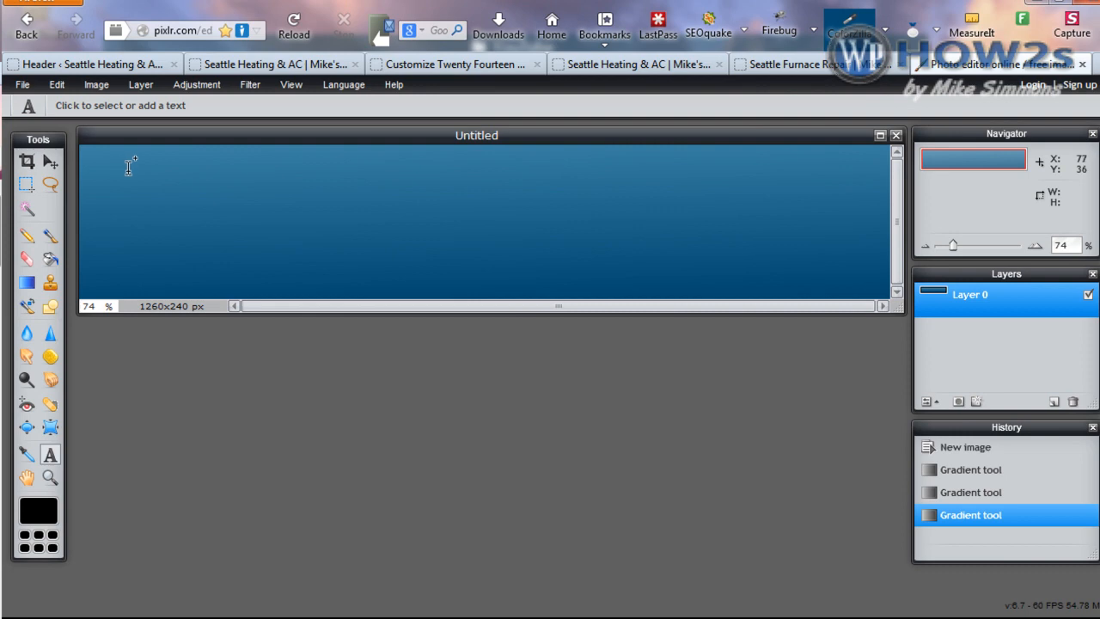
click(129, 167)
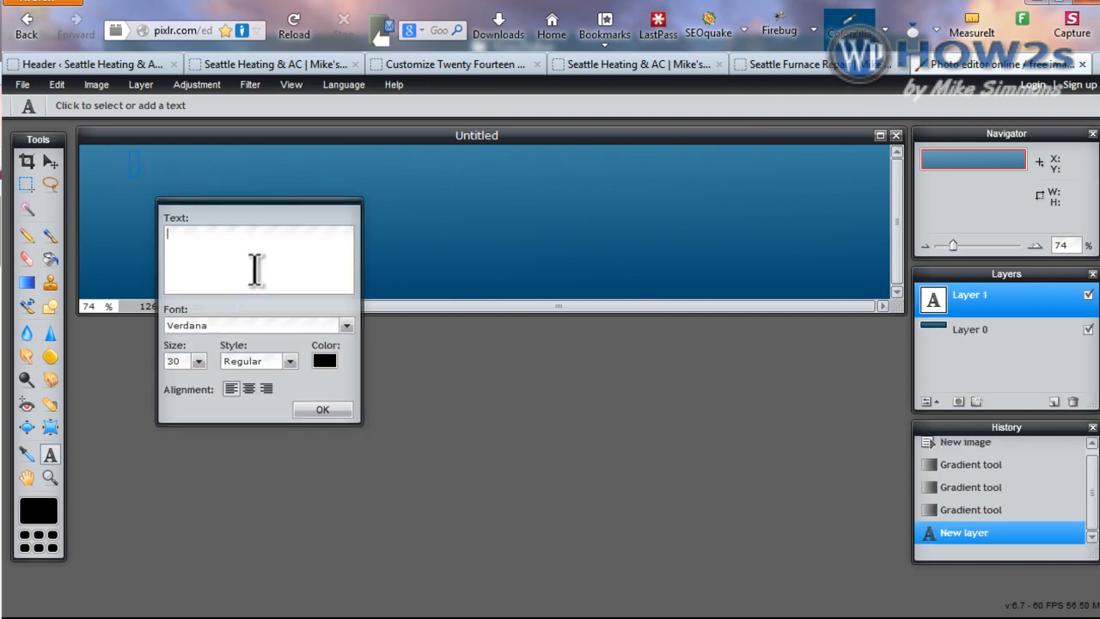
text(Mike's Heating & Cooling)
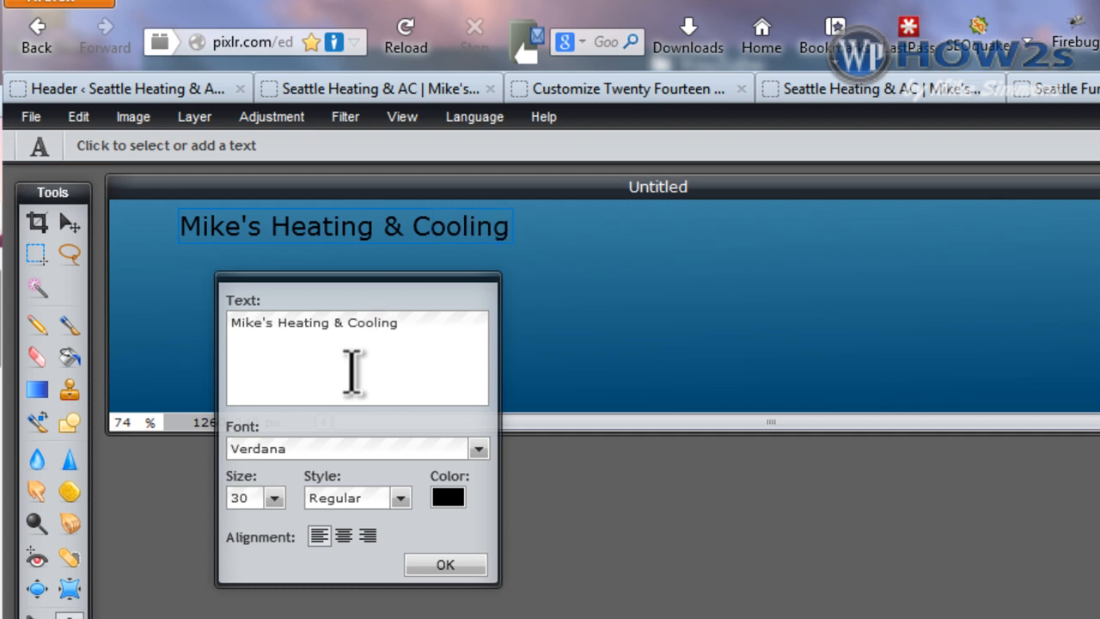
double_click(241, 498)
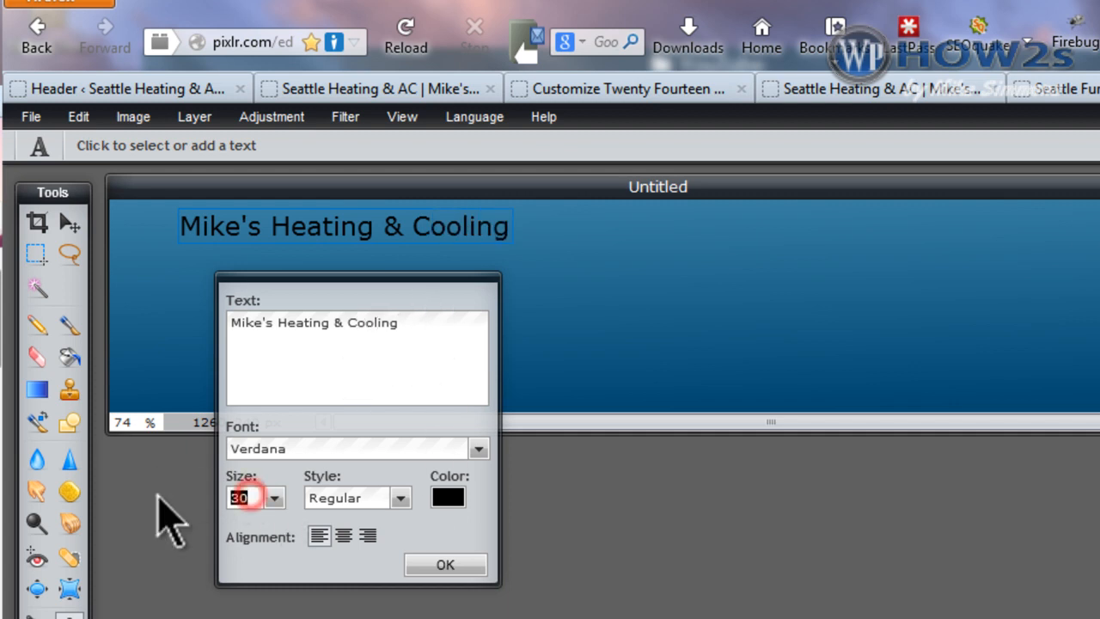
text(44)
click(397, 499)
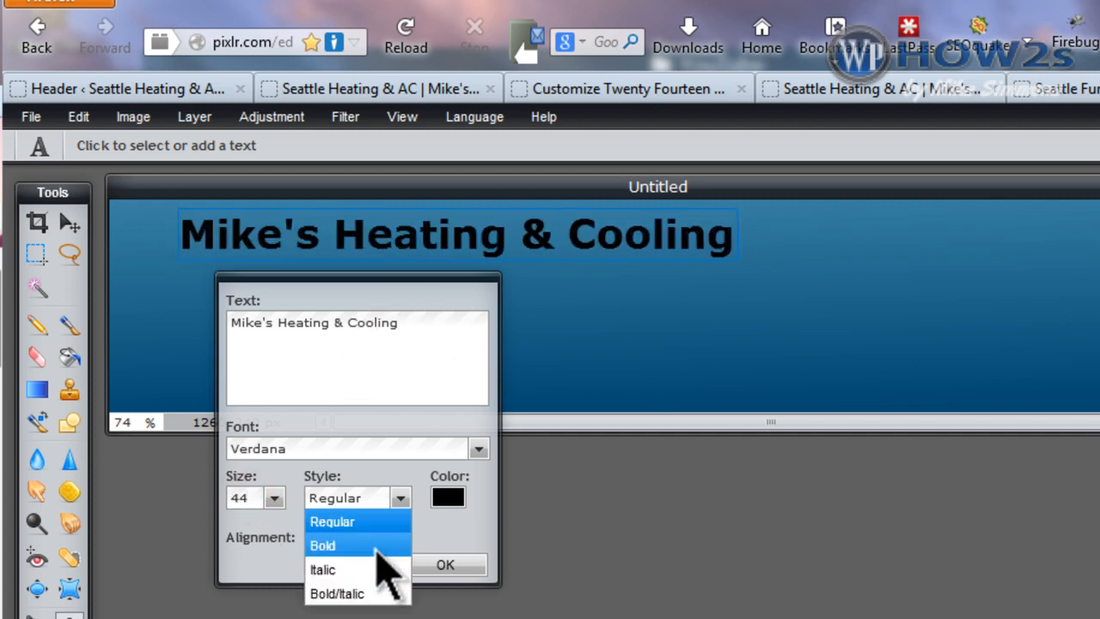
click(372, 542)
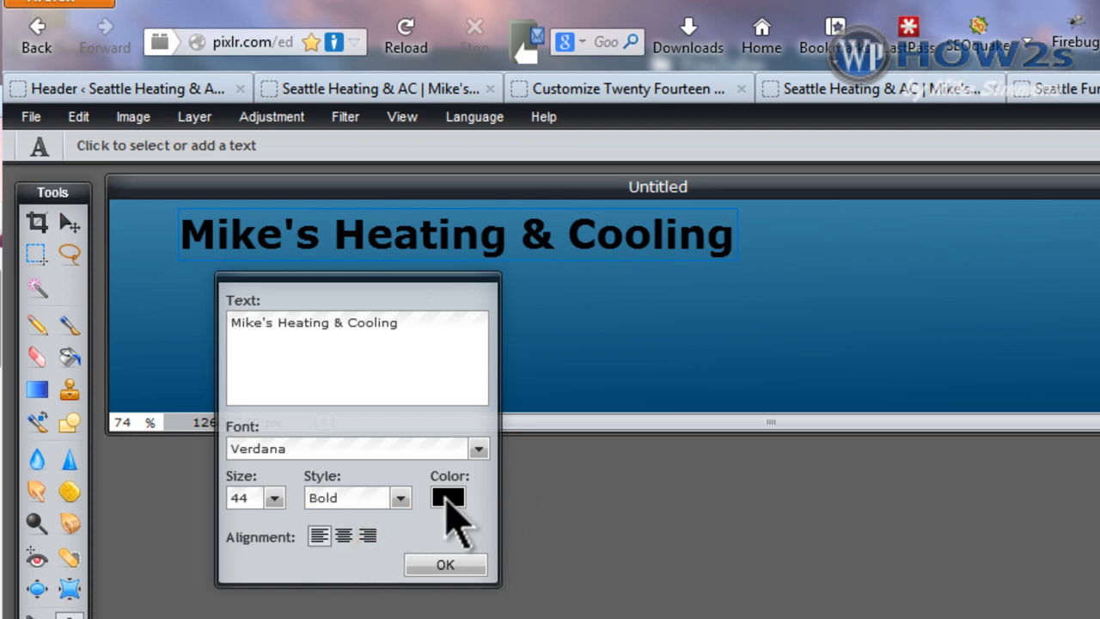
Set the heading text's colour to ffffff and finish the text entry.
click(447, 498)
double_click(986, 328)
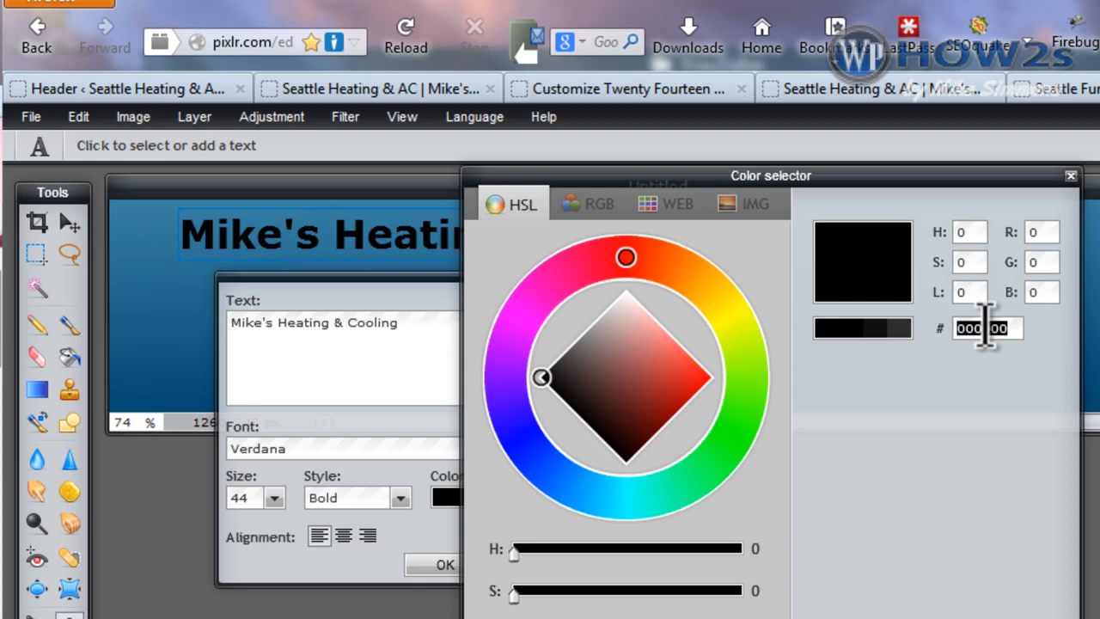
text(ffffff)
key(Return)
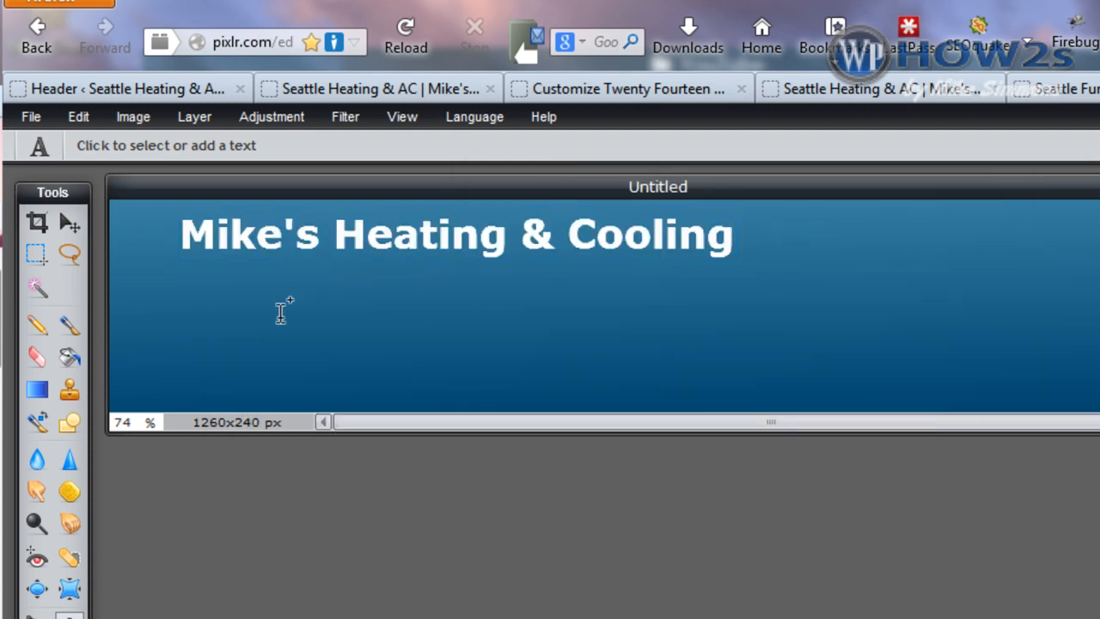
Add a second text line "Pro Service at Fair Prices" below the heading, in bold Verdana at size 44.
click(186, 294)
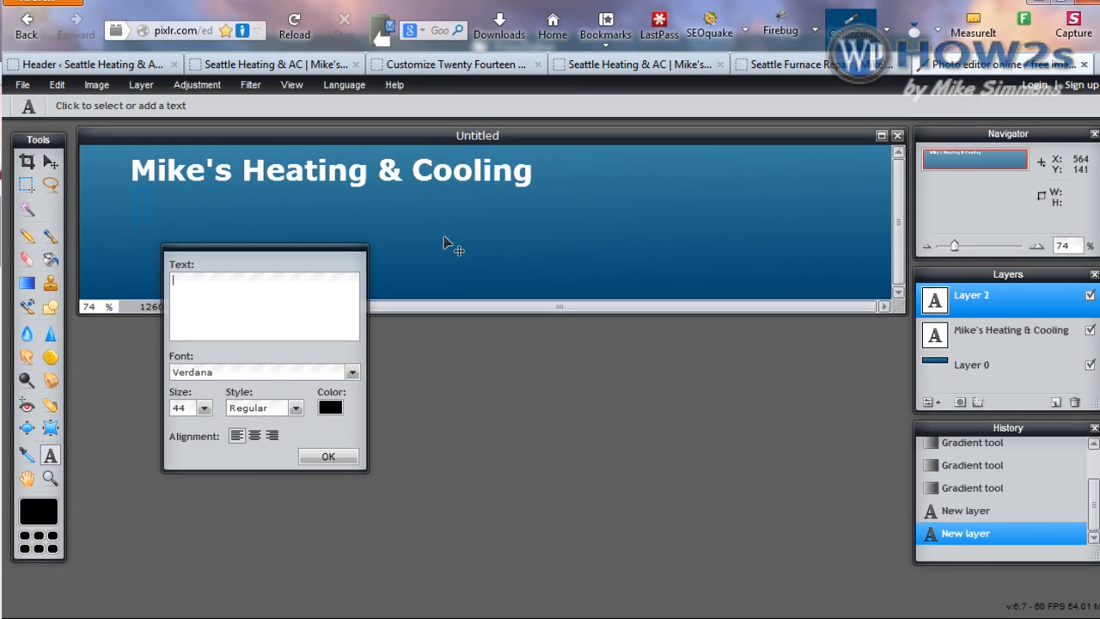
text(Pro Service at Fair Prices)
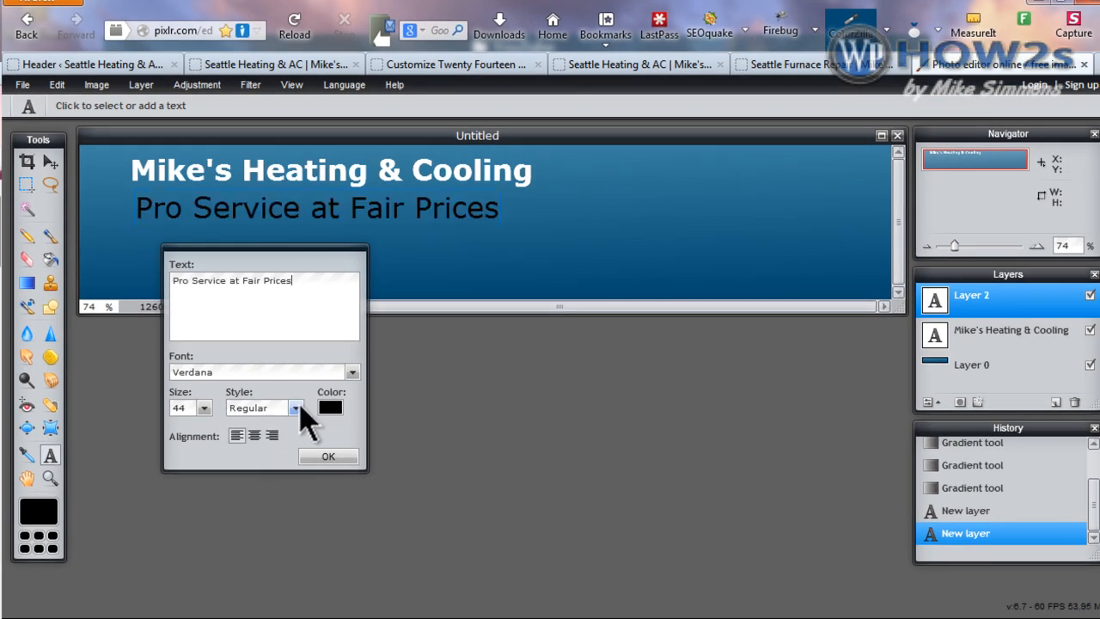
click(295, 408)
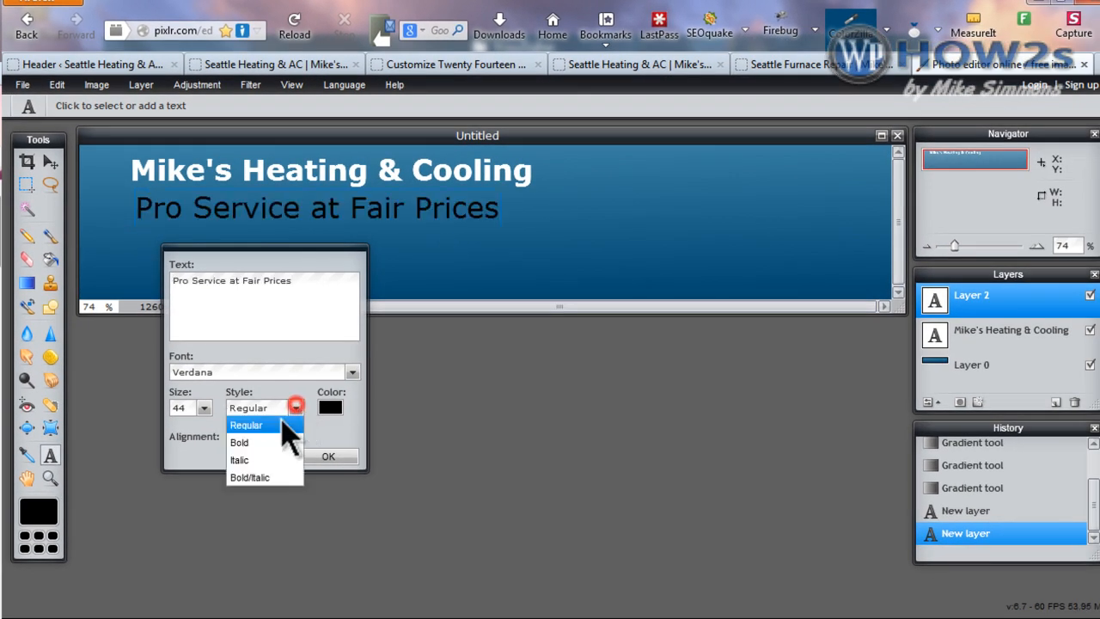
click(283, 442)
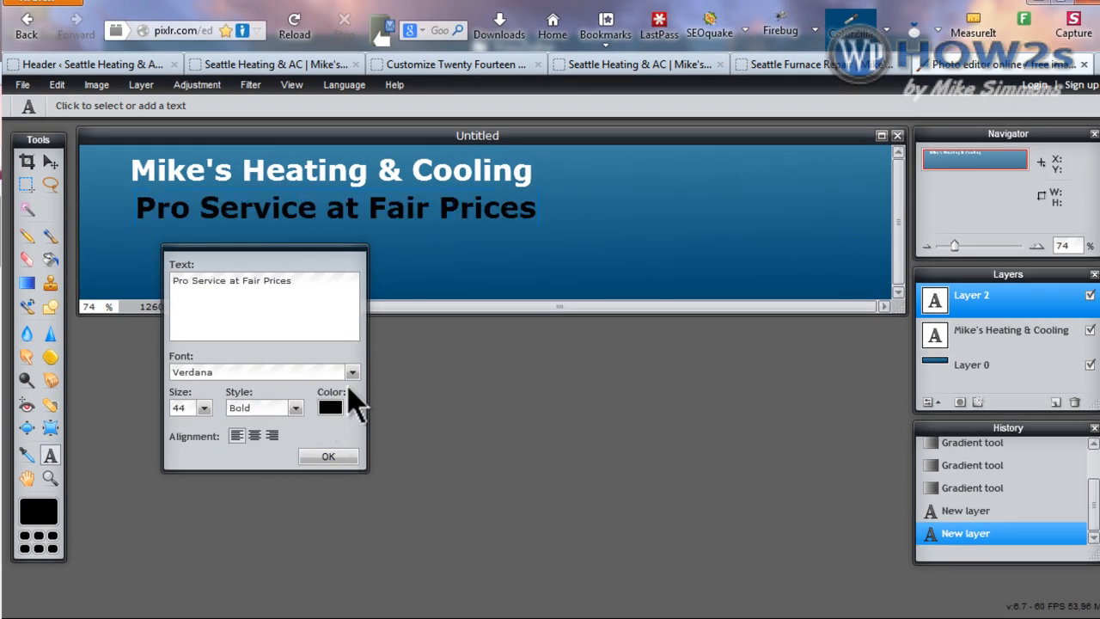
Switch to the Seattle Furnace Repair example site and copy the green of its header tagline with the ColorZilla eyedropper.
click(806, 65)
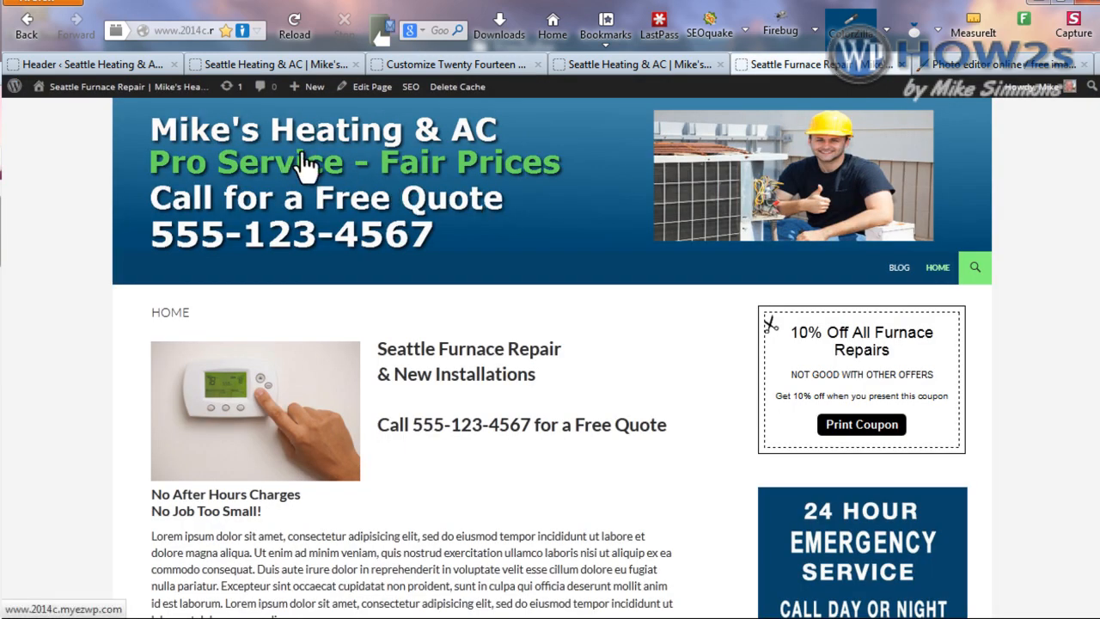
click(851, 24)
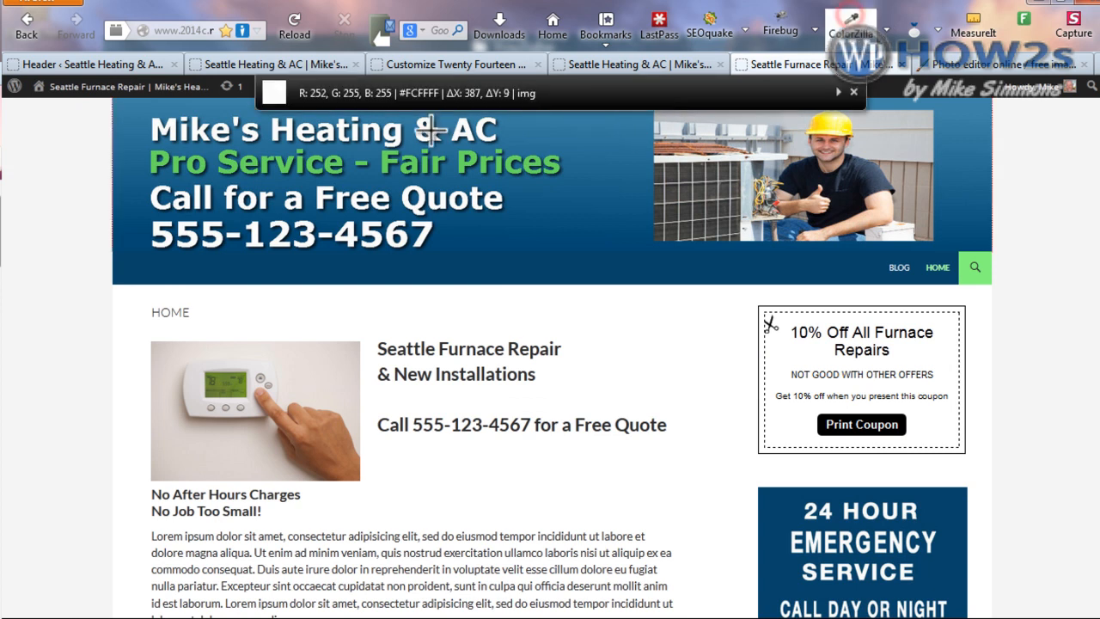
click(284, 170)
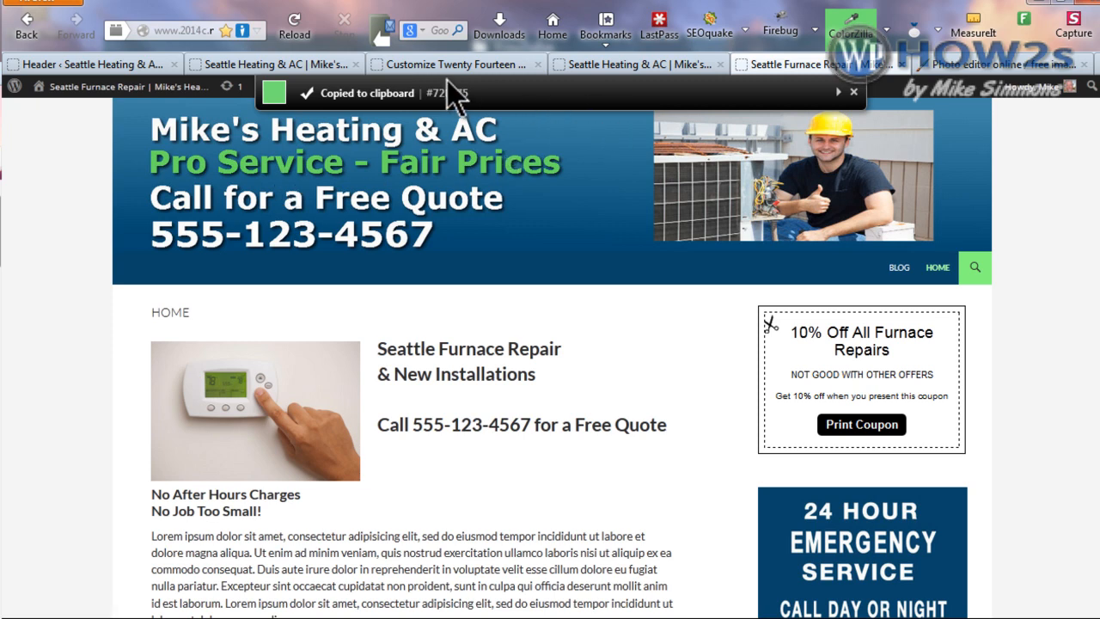
Return to Pixlr Editor, set the "Pro Service at Fair Prices" text colour to the copied 72e475 and confirm the text.
key(ctrl+Tab)
click(330, 407)
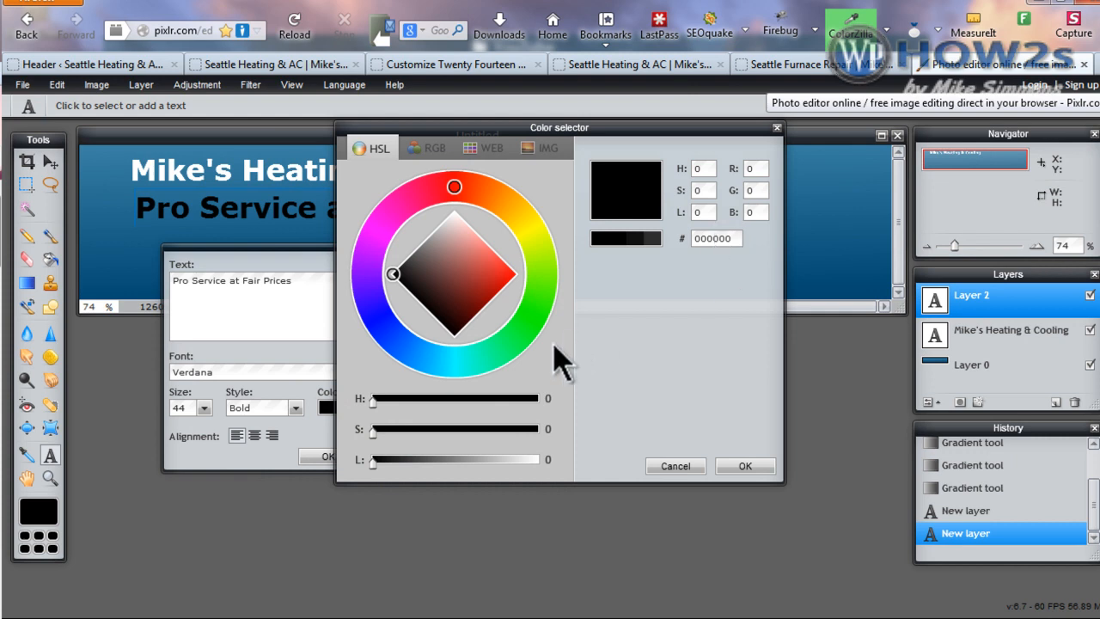
click(721, 240)
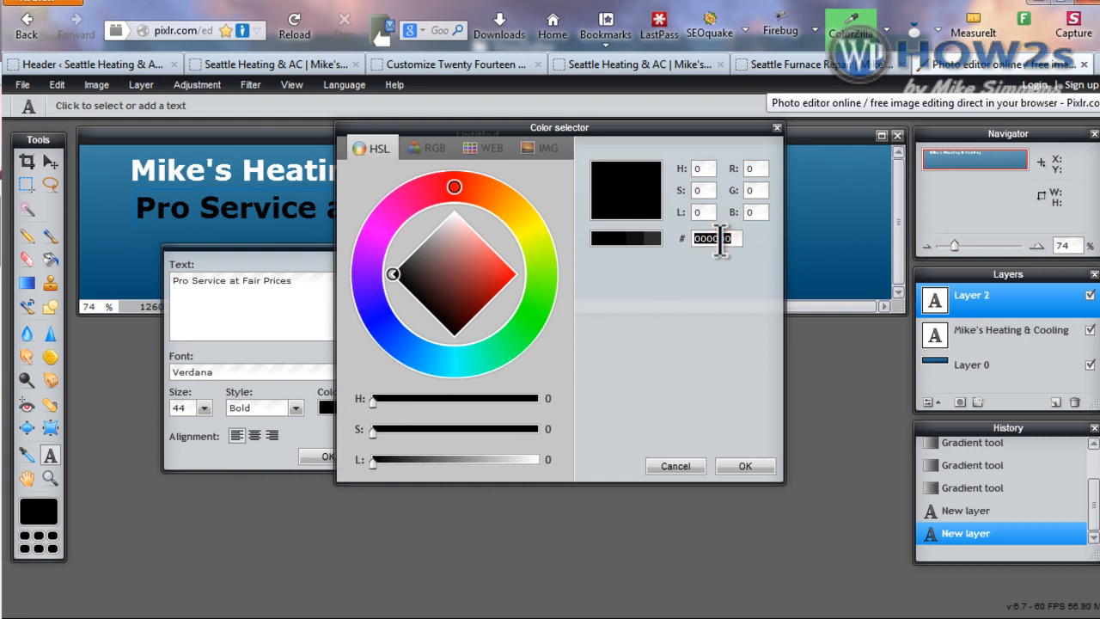
key(Return)
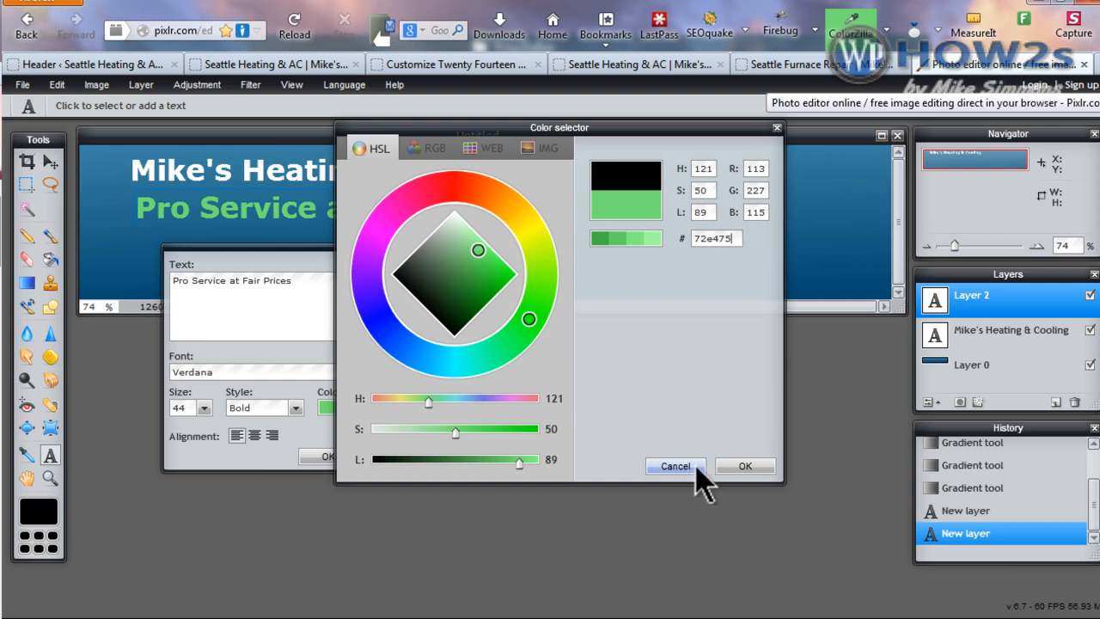
click(741, 466)
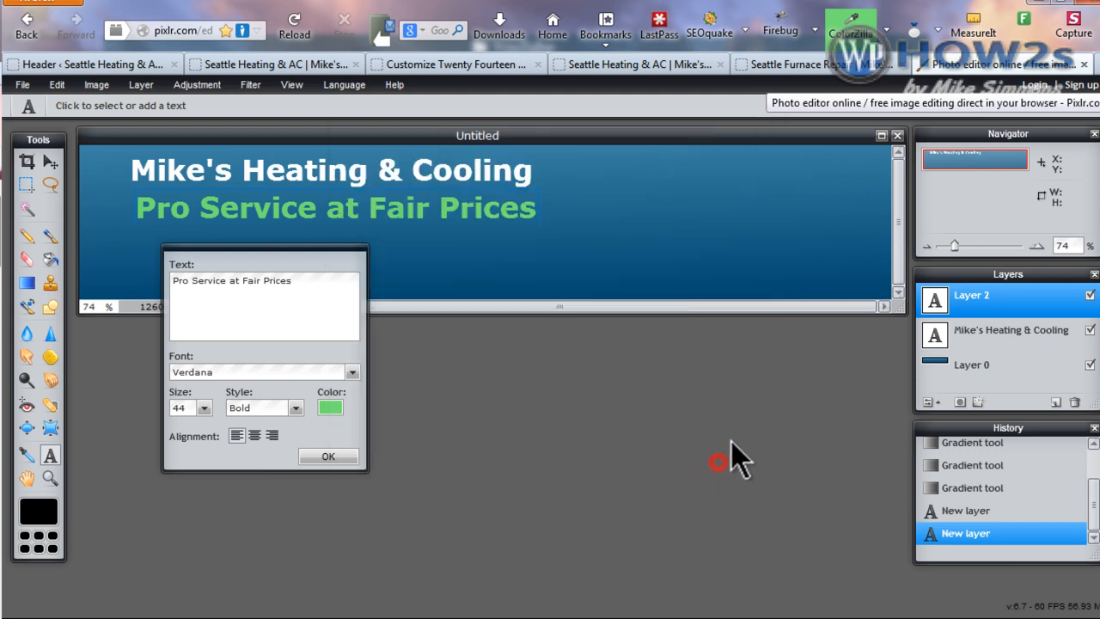
click(338, 456)
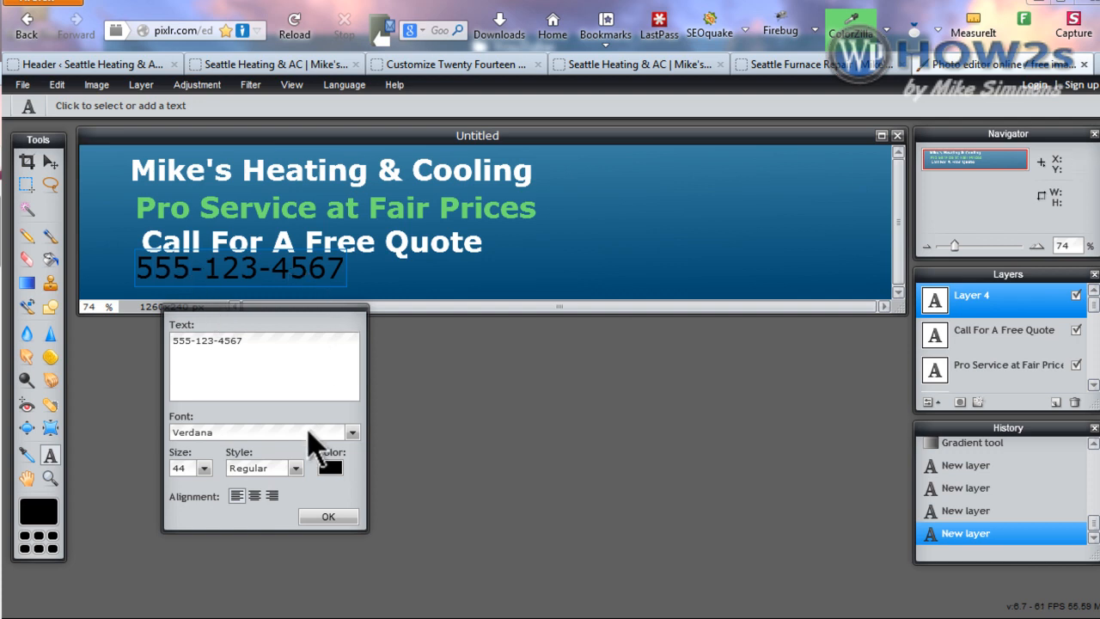
Make the phone number text bold, colour it 71e373 by sampling the green tagline, and confirm it.
click(295, 469)
click(290, 504)
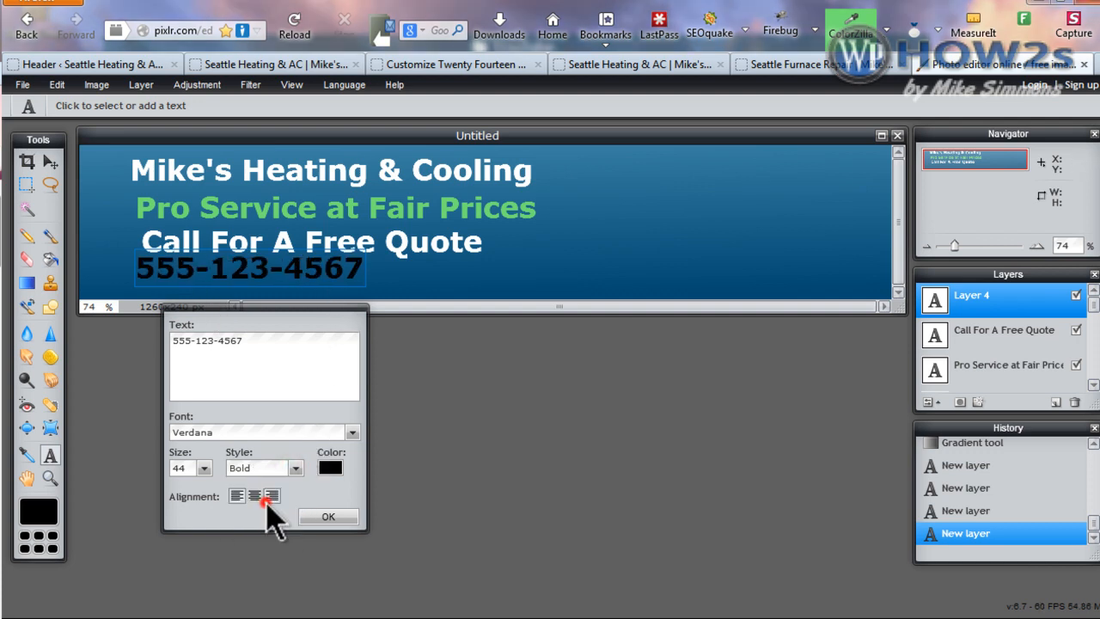
click(331, 469)
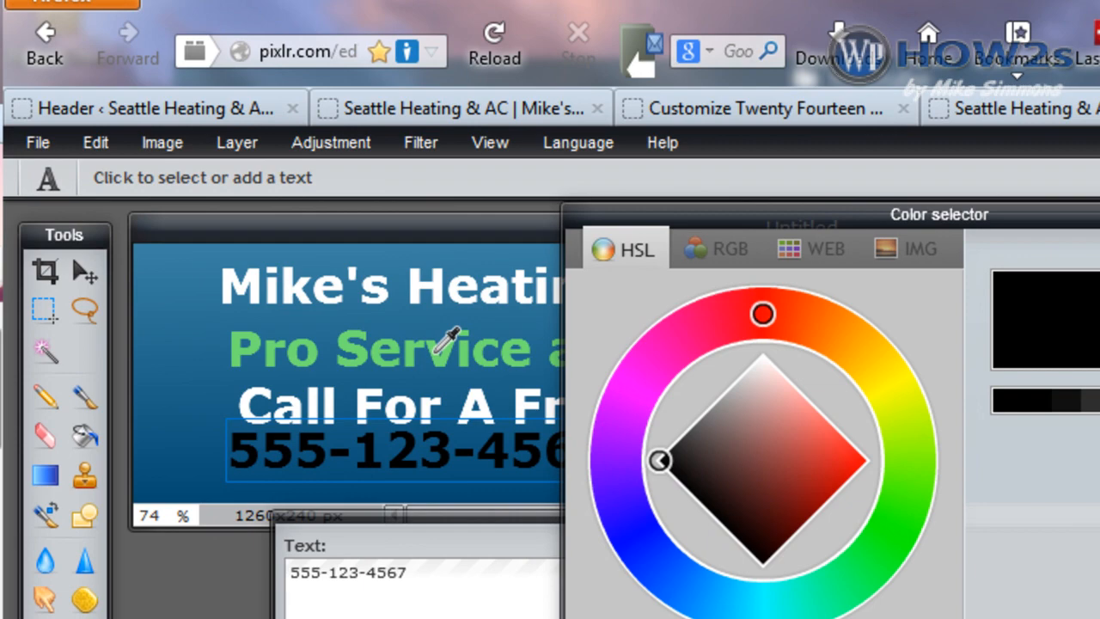
click(439, 349)
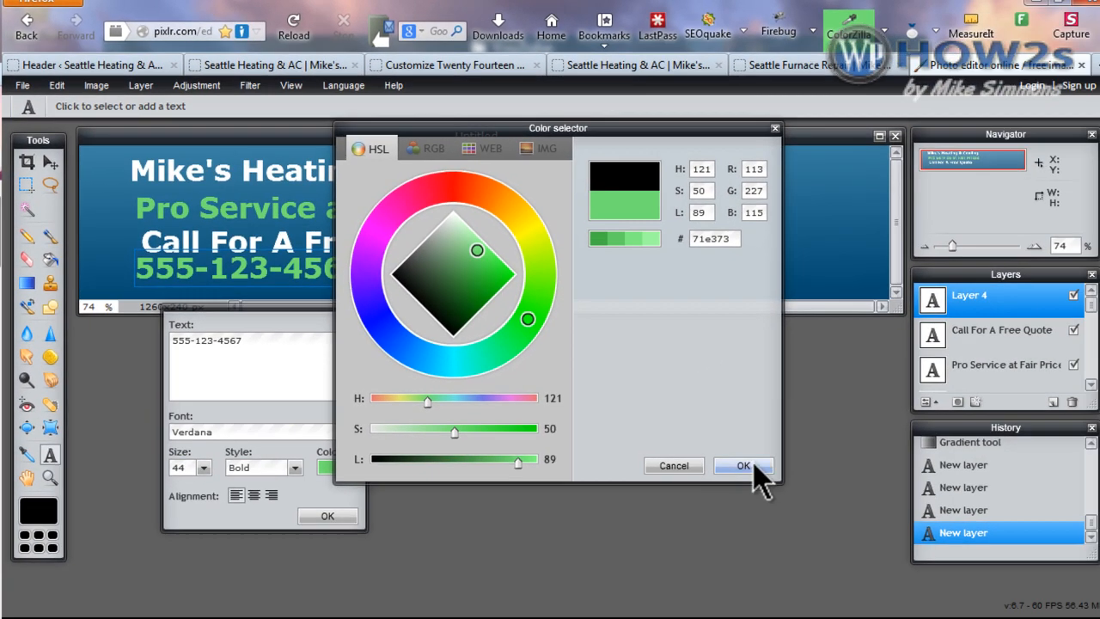
click(742, 467)
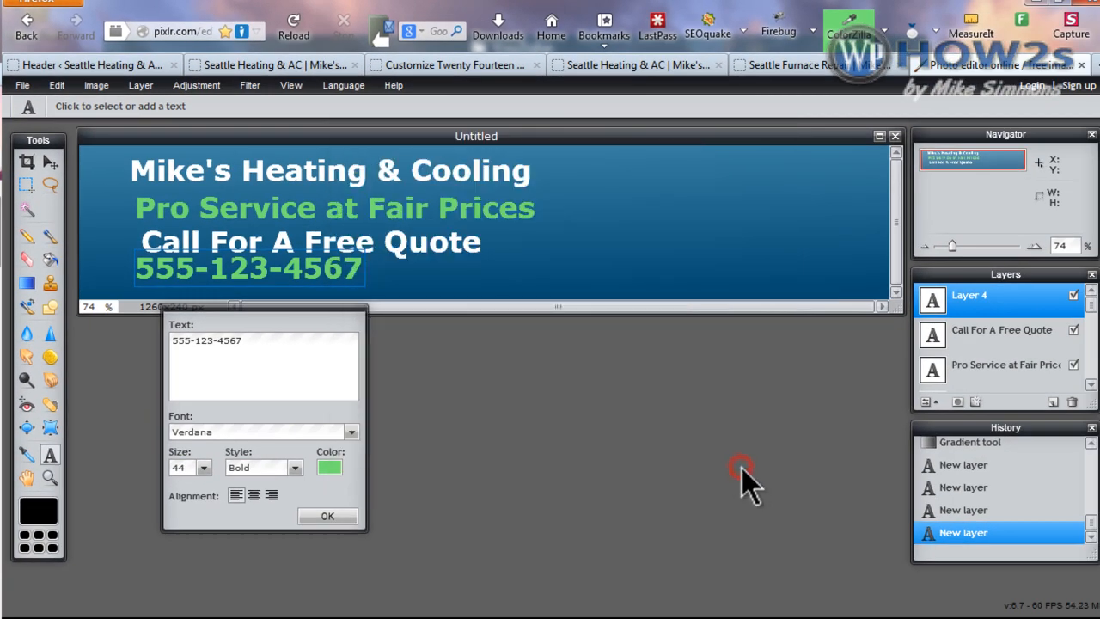
click(328, 516)
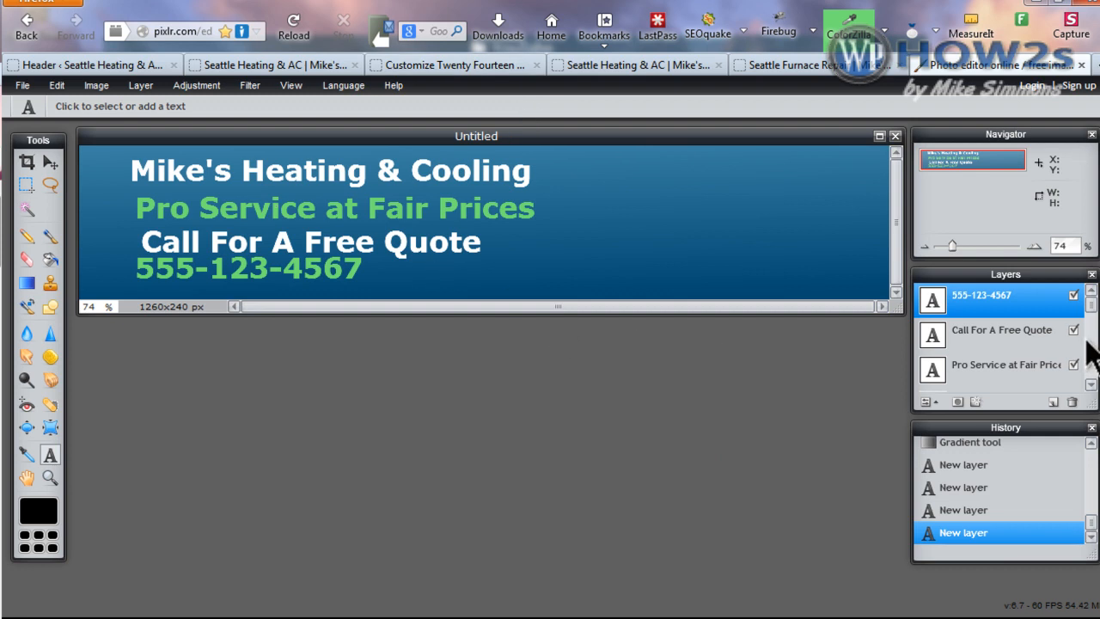
Select the "Pro Service at Fair Prices" layer and align its text under the heading's left edge with the Move tool.
drag(1095, 311, 1094, 347)
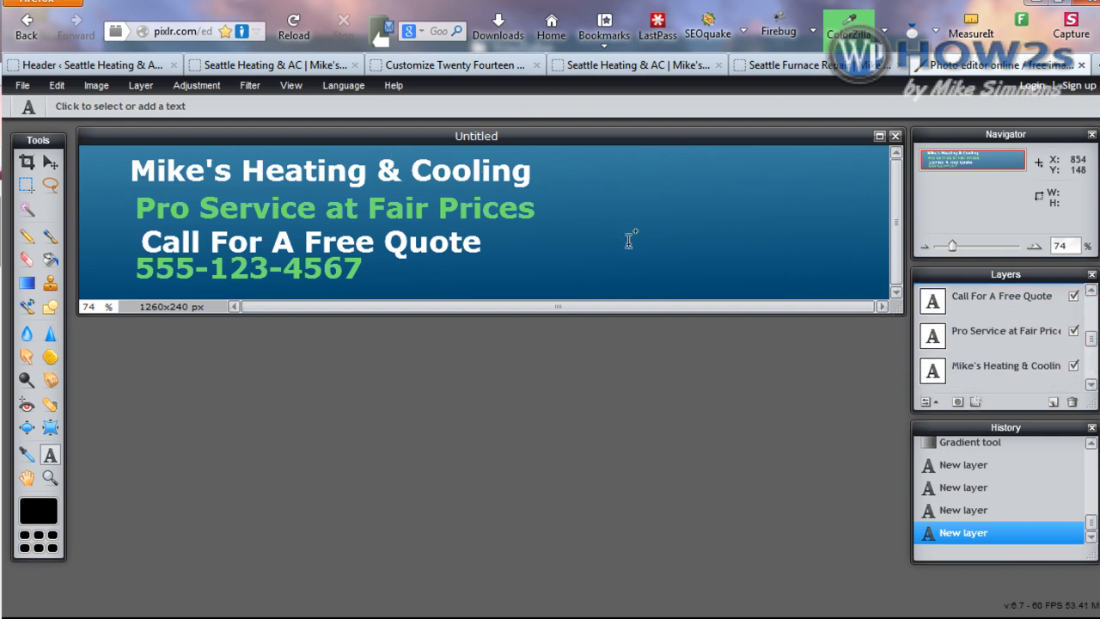
click(995, 341)
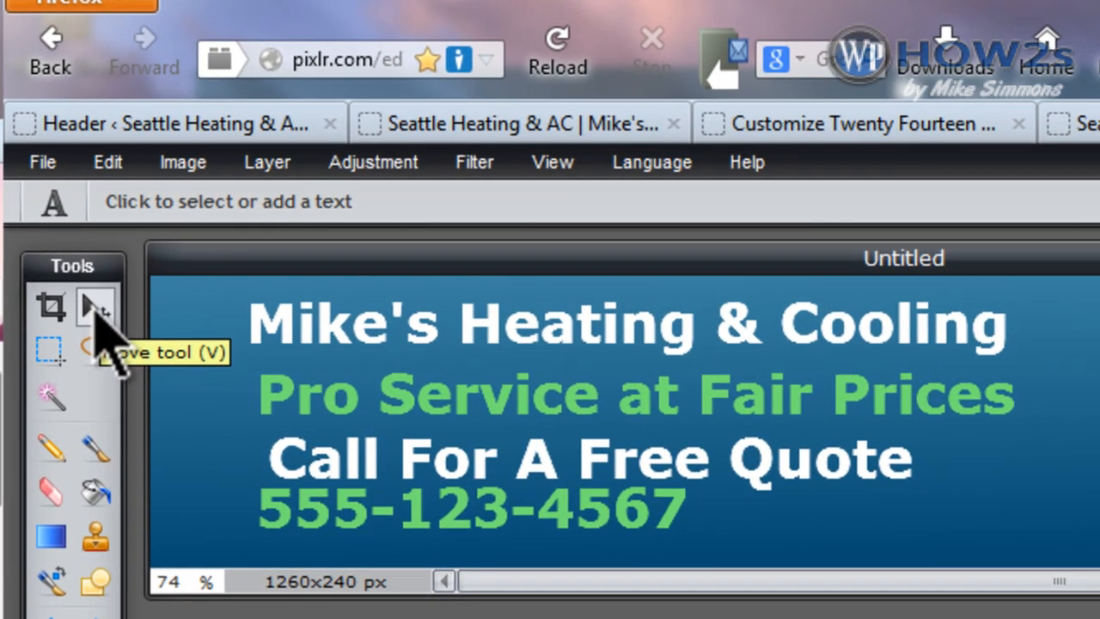
click(94, 311)
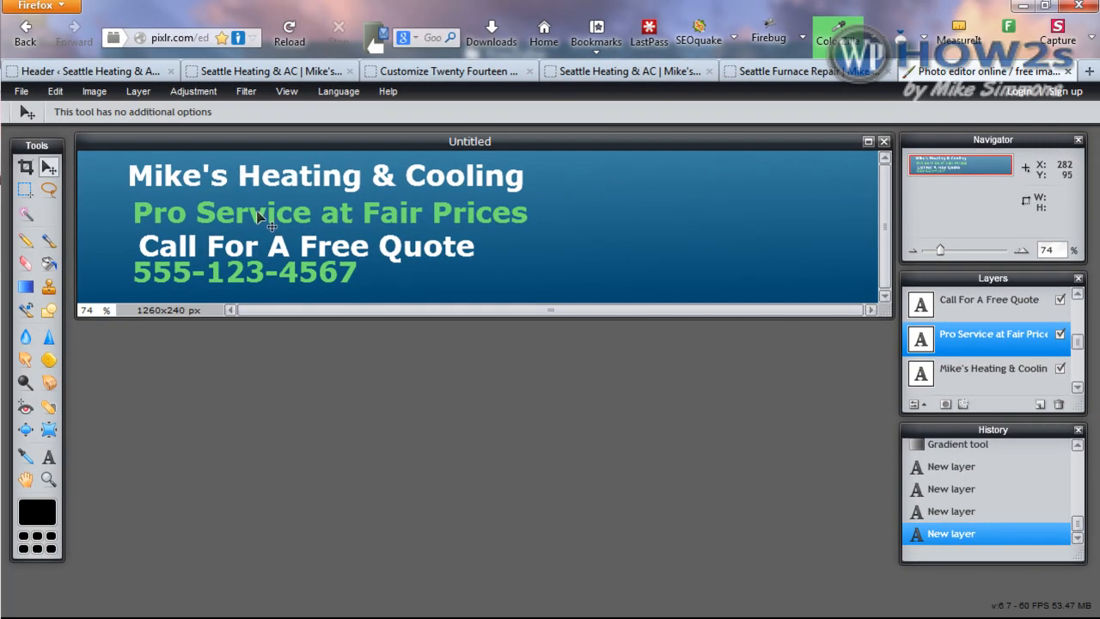
drag(257, 214, 252, 213)
Move the "Call For A Free Quote" and phone number lines into left alignment with the heading, spacing them apart vertically.
drag(1019, 334, 1001, 299)
drag(271, 256, 250, 286)
click(958, 303)
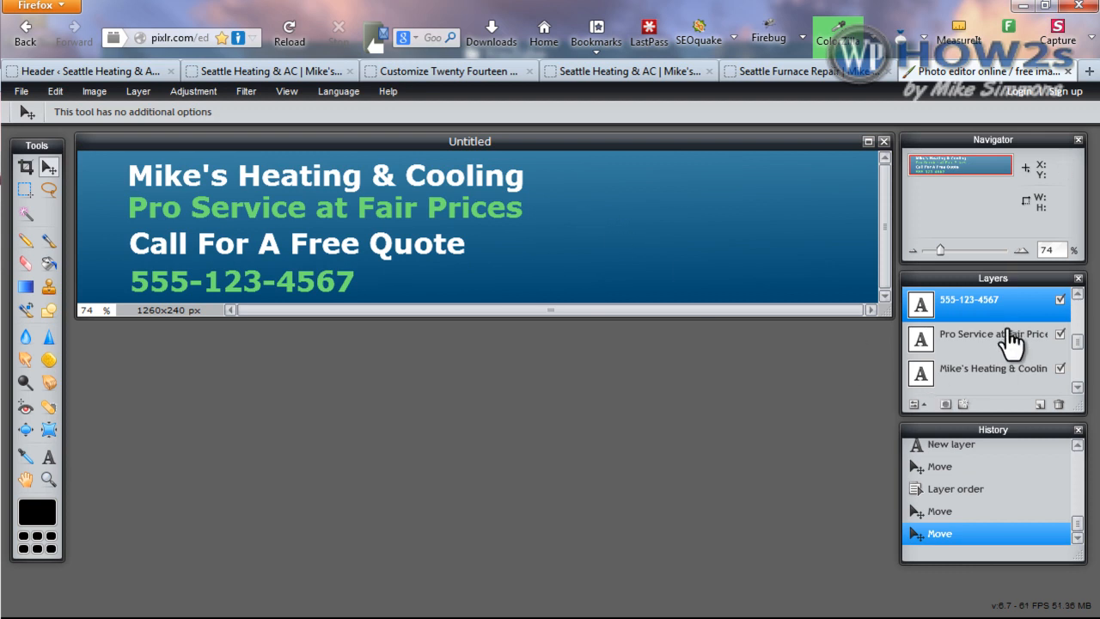
Add a drop shadow to the "Mike's Heating & Cooling" text layer with a distance of 3 and a size of 4.
click(995, 379)
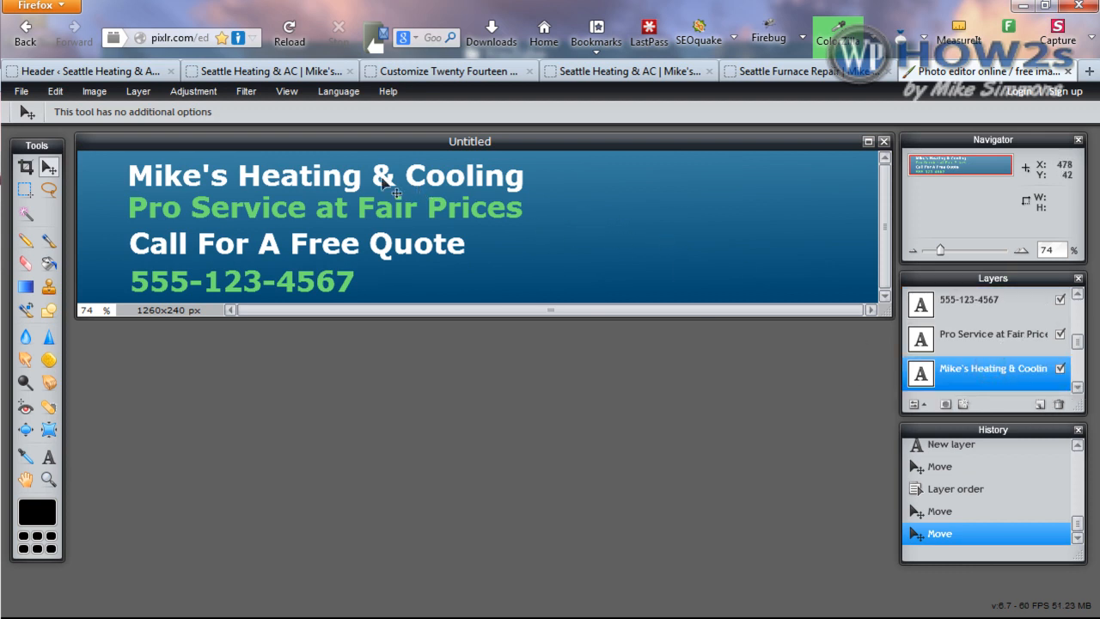
right_click(956, 378)
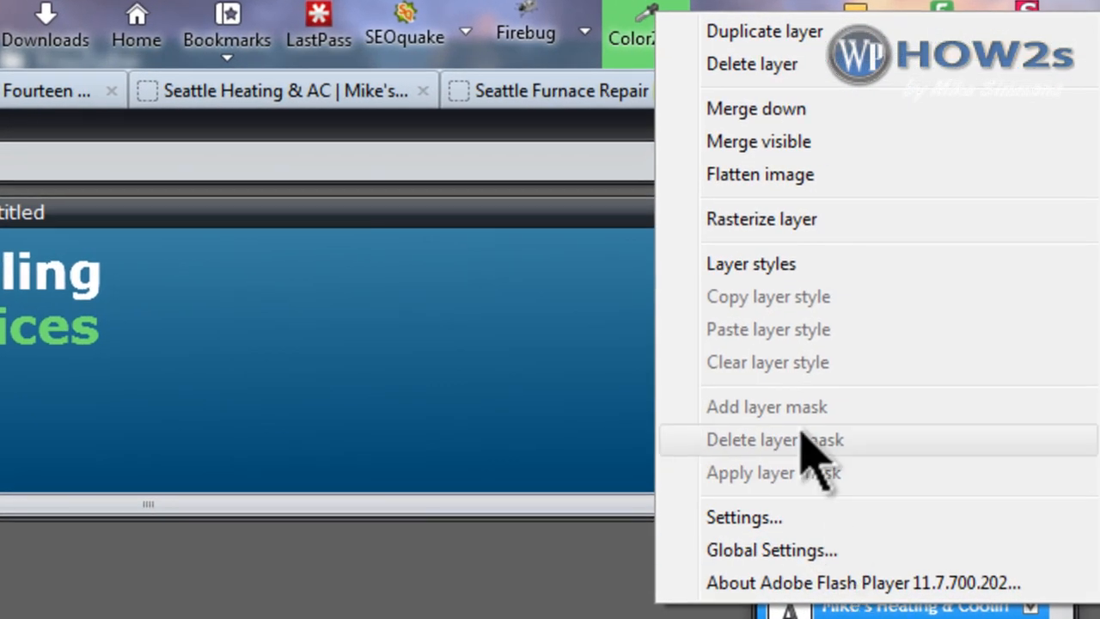
click(752, 267)
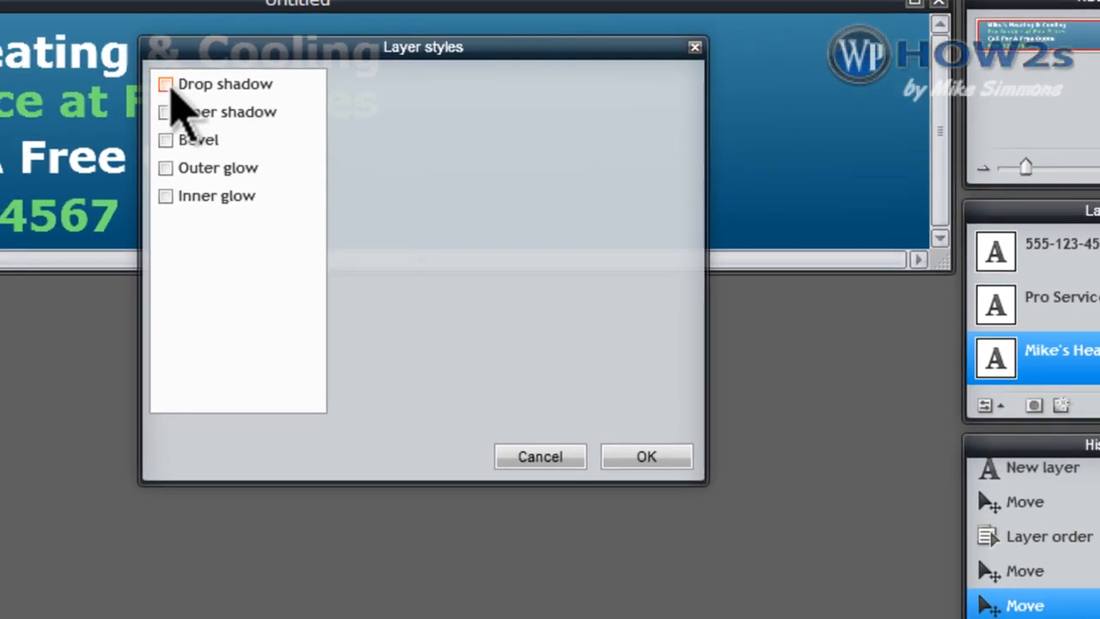
click(166, 84)
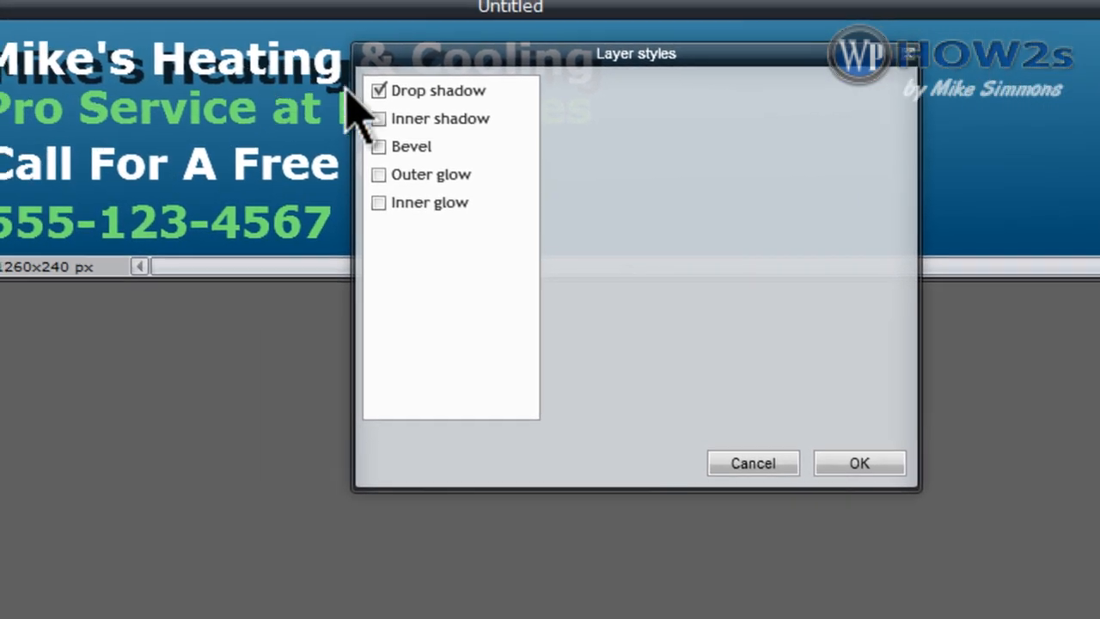
click(417, 95)
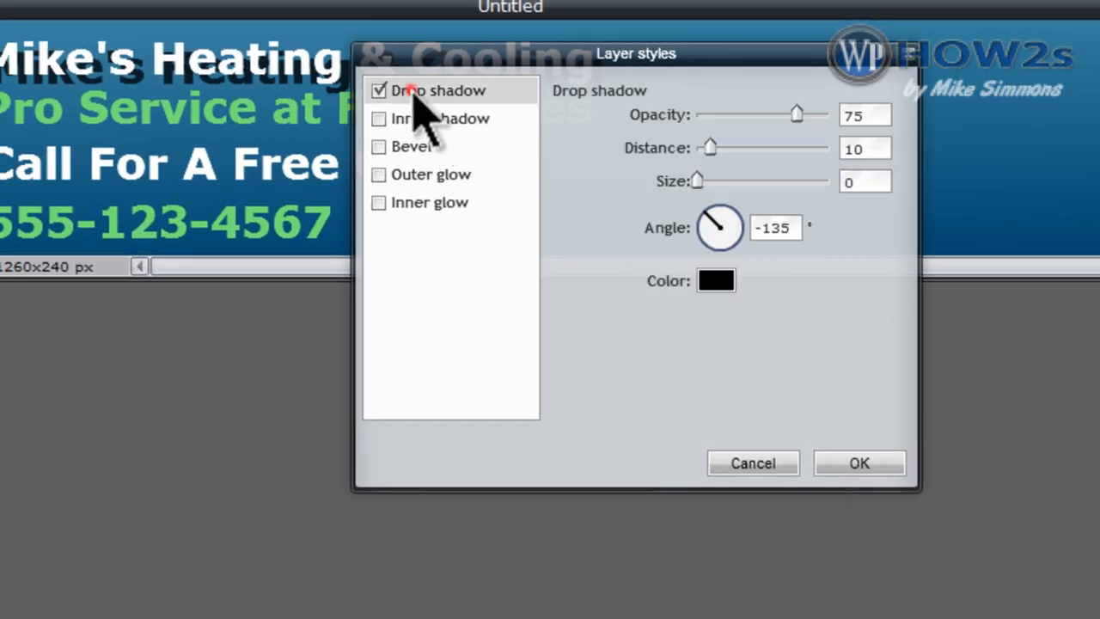
double_click(867, 152)
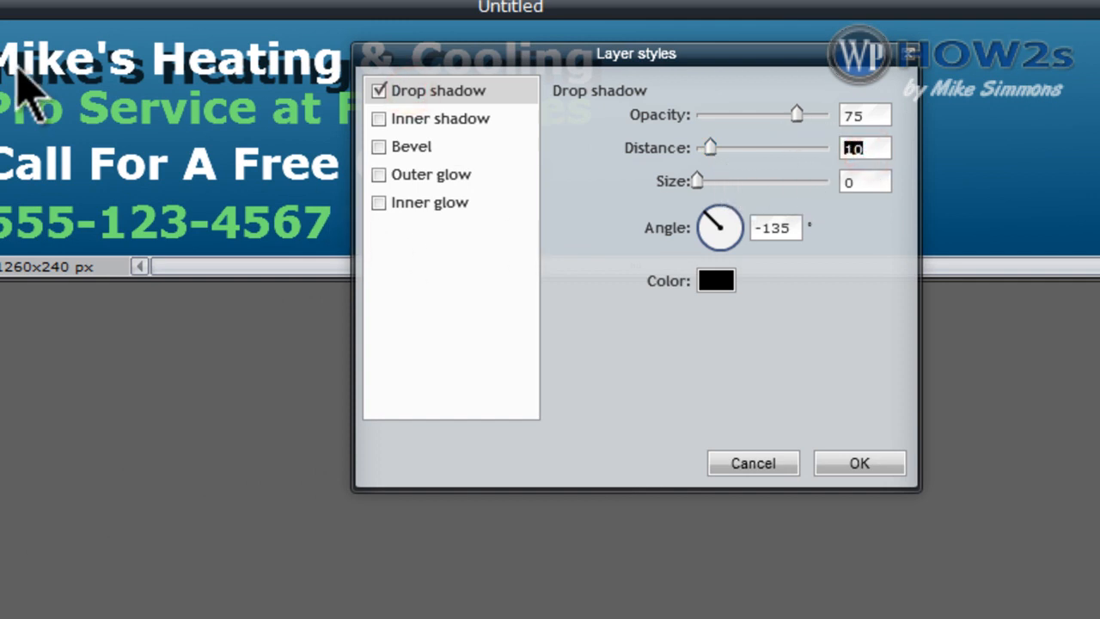
text(3)
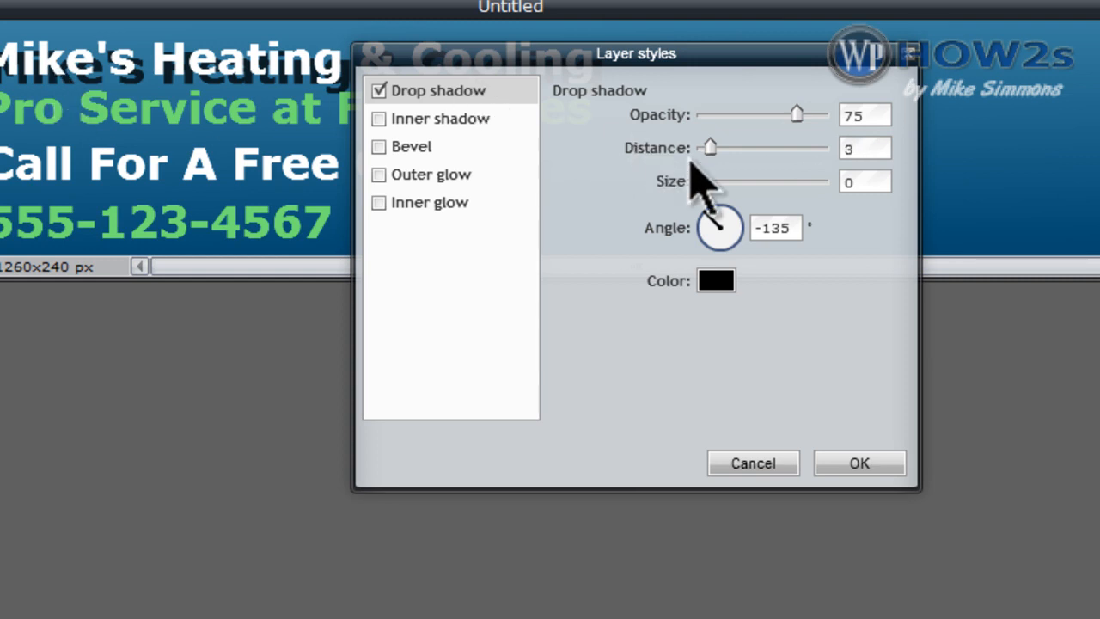
double_click(915, 185)
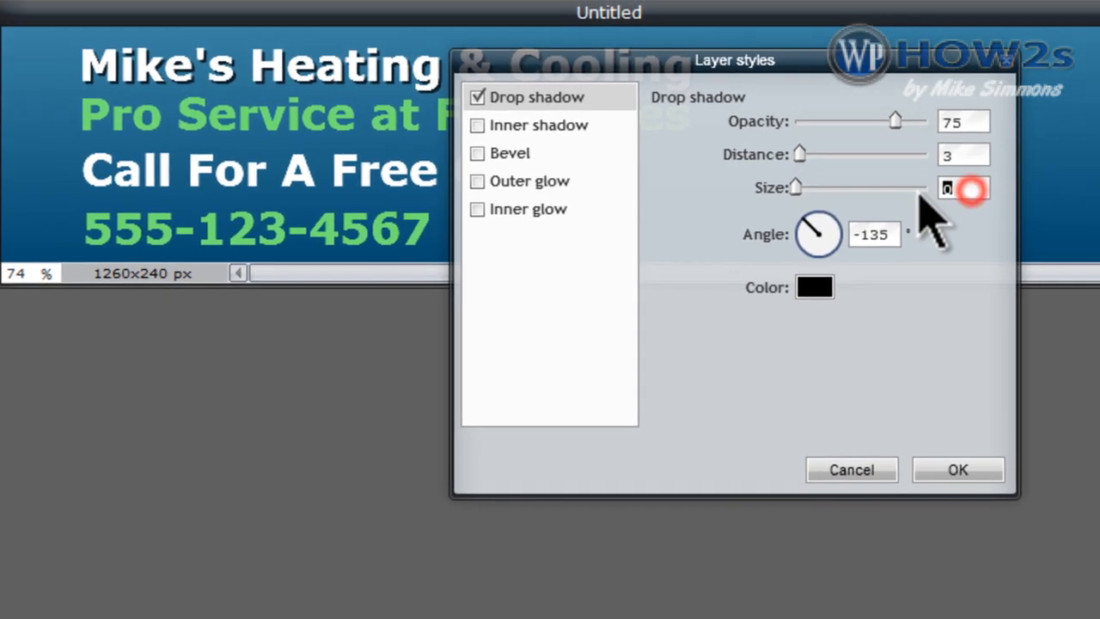
text(4)
click(969, 471)
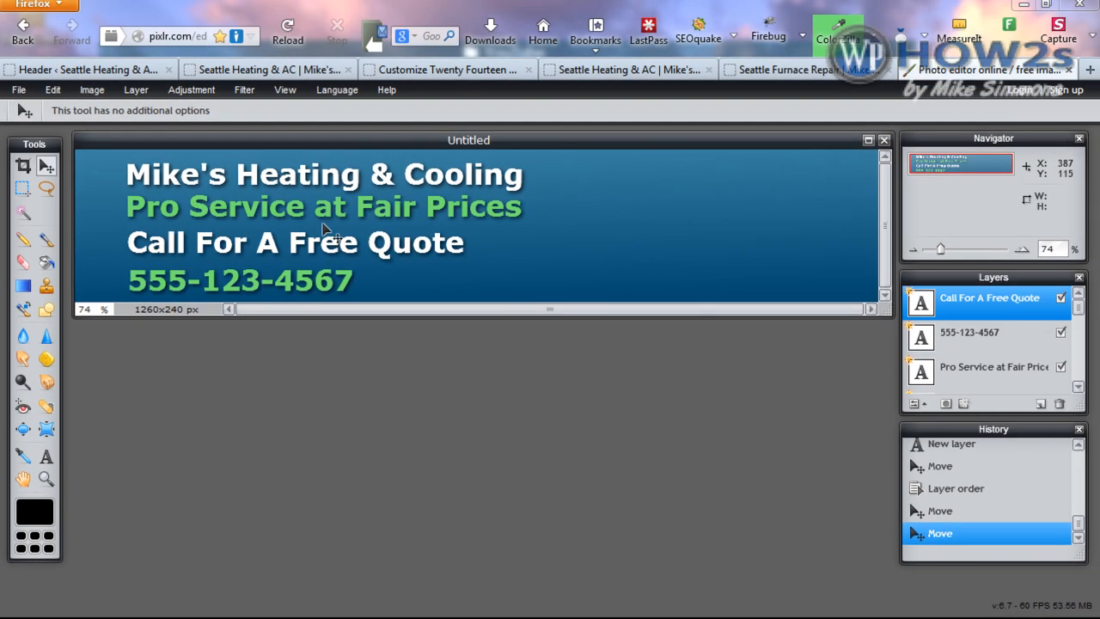
Review the drop shadow settings in the phone number layer's styles and accept them.
click(970, 341)
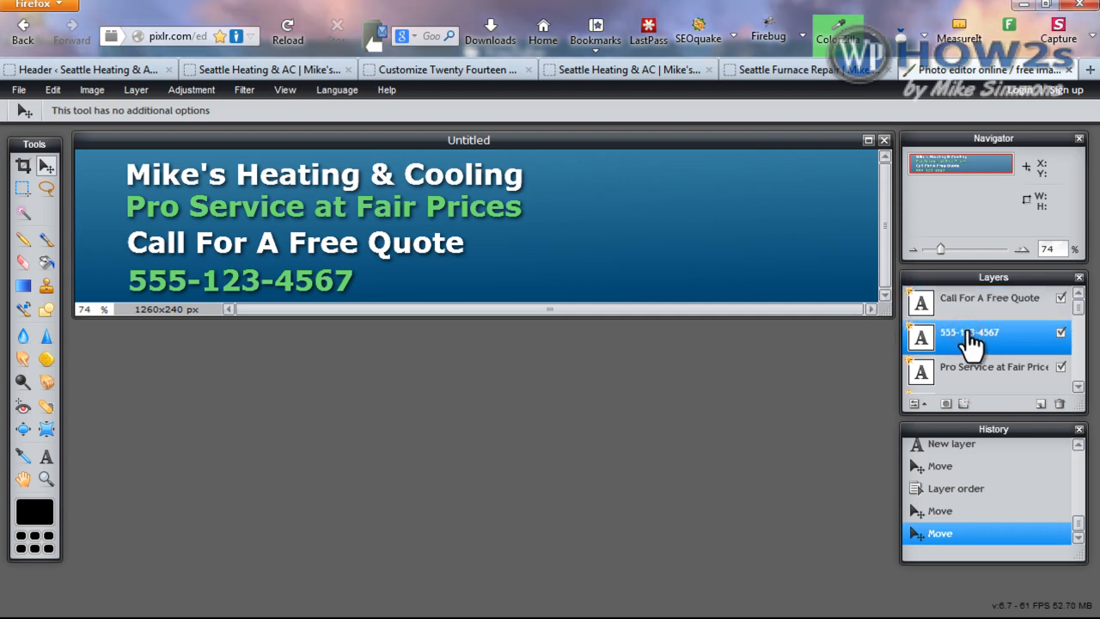
right_click(971, 341)
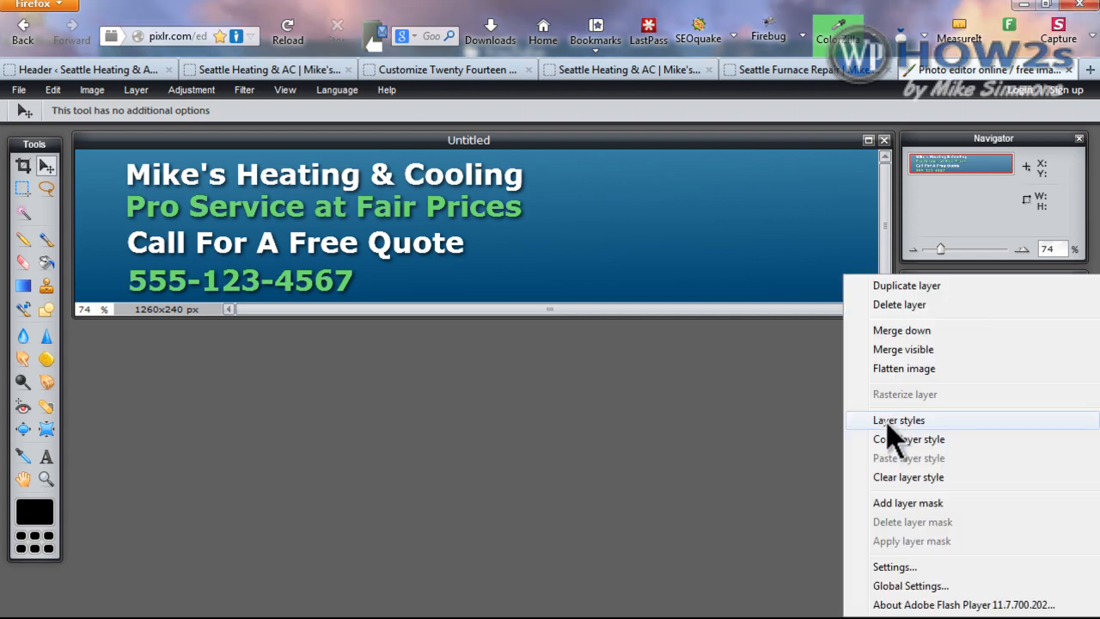
click(888, 421)
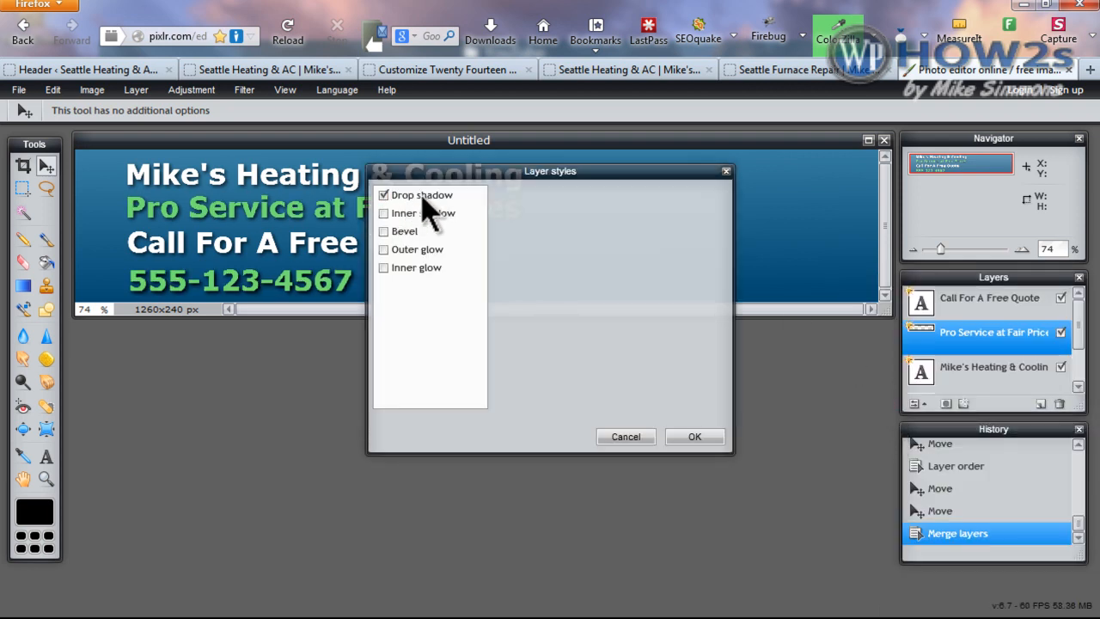
click(422, 196)
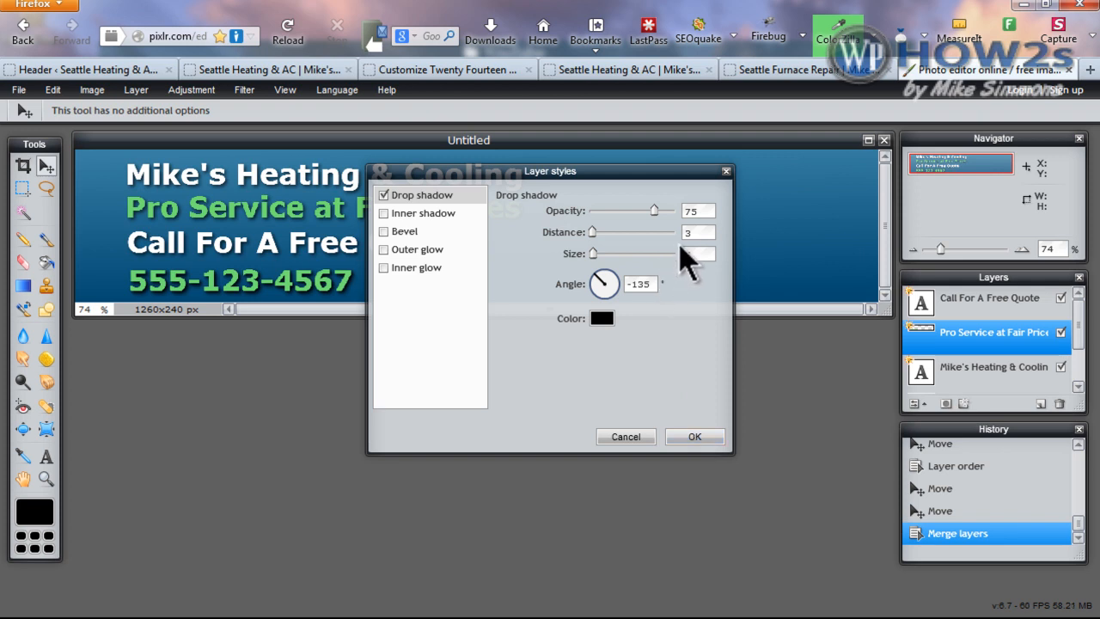
click(696, 437)
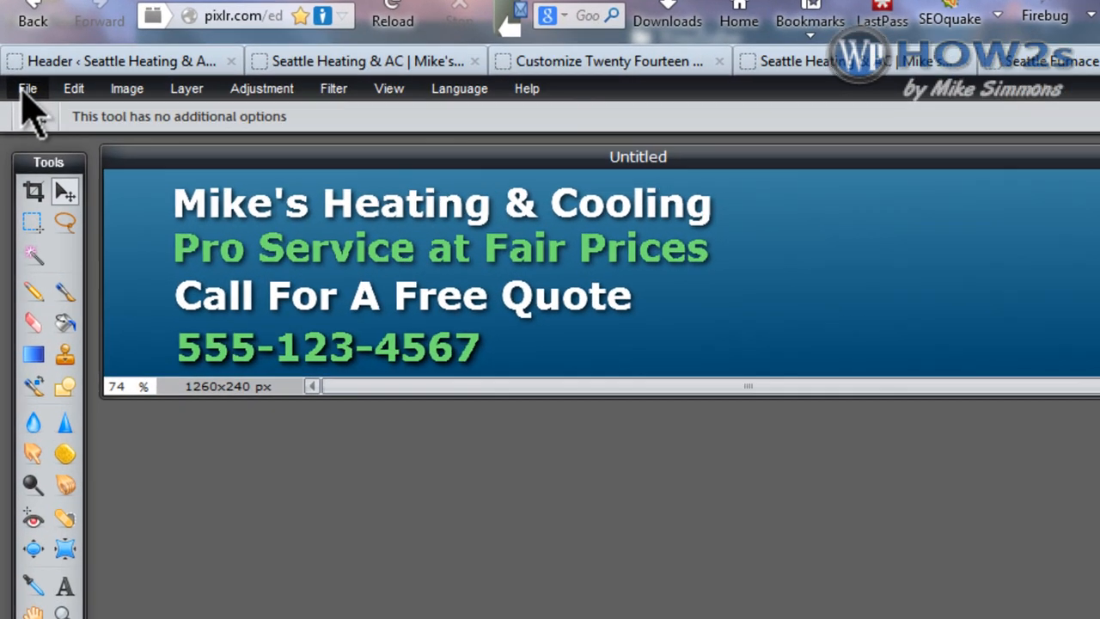
Open the HVAC_guy_thumbs-up-640x480 photo from the iStockPhotos folder as a separate image.
click(17, 90)
click(125, 178)
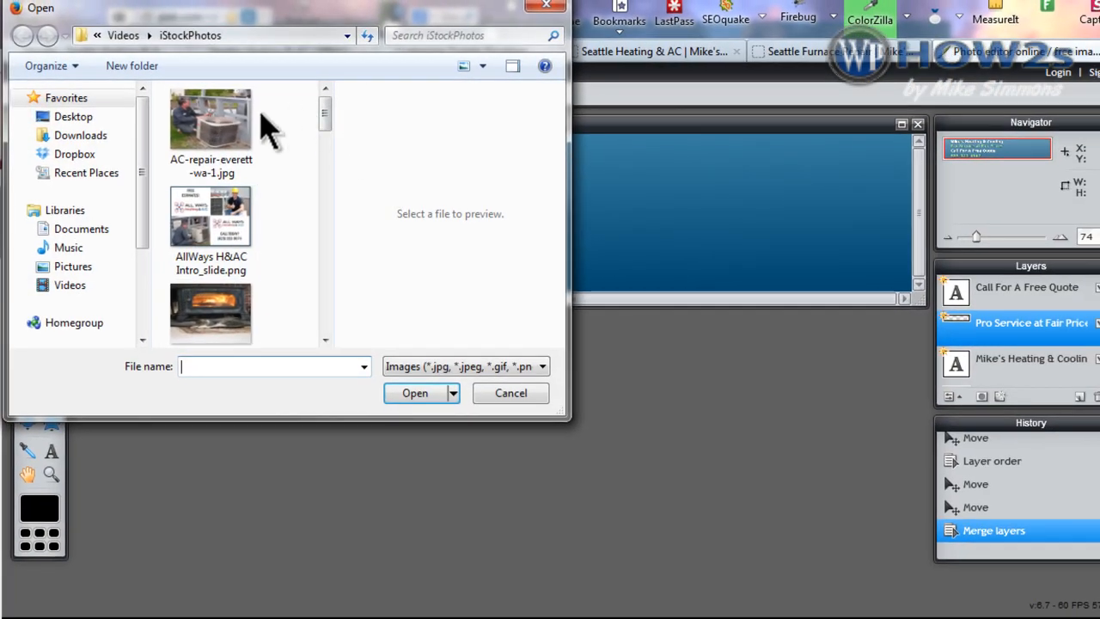
drag(325, 118, 327, 245)
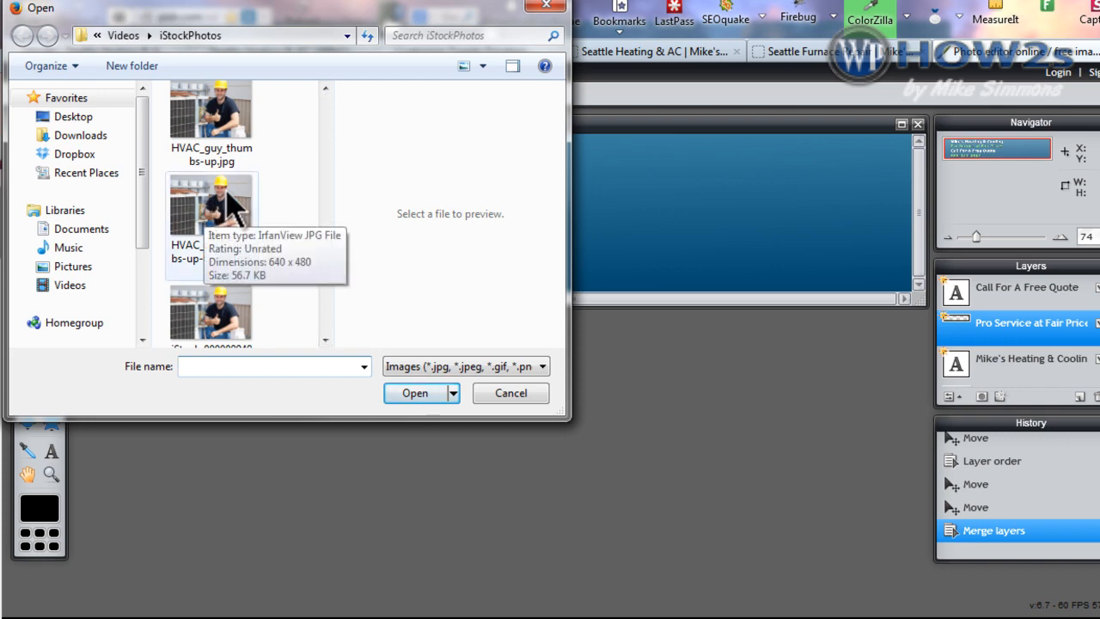
double_click(213, 219)
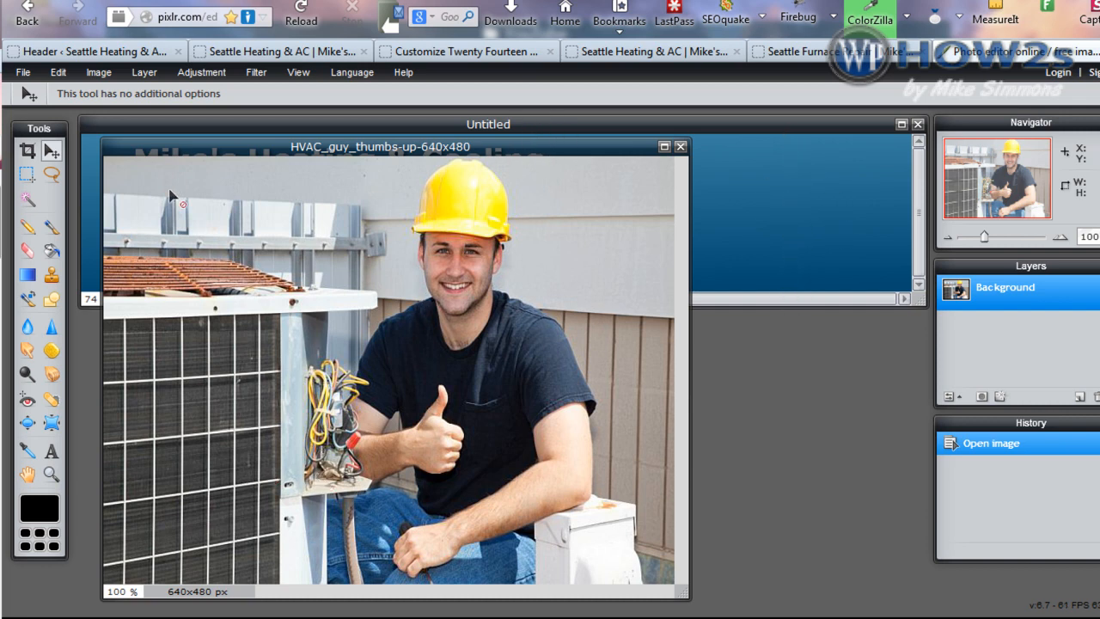
Crop a strip off the bottom of the technician photo, keeping its full width, to about 640 x 417 px.
click(28, 153)
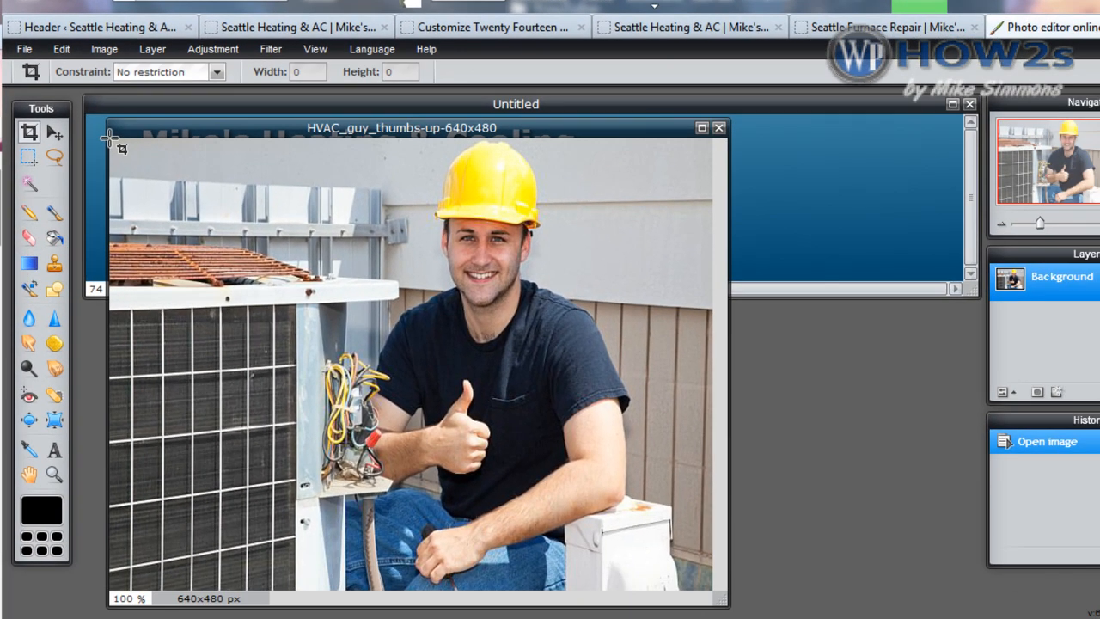
drag(109, 137, 747, 532)
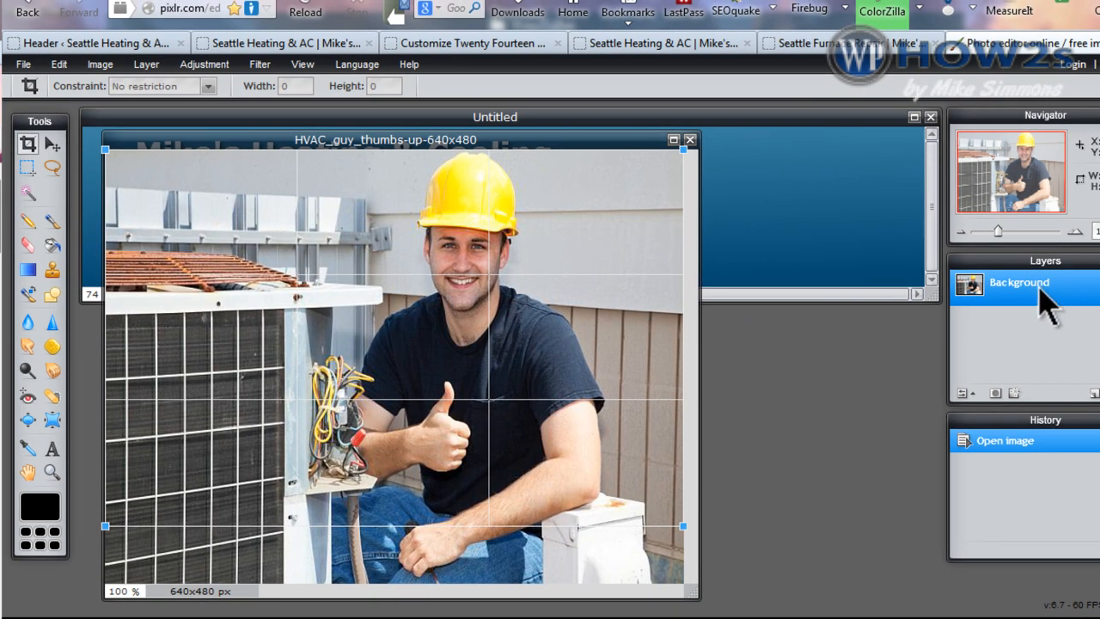
click(1045, 301)
click(521, 372)
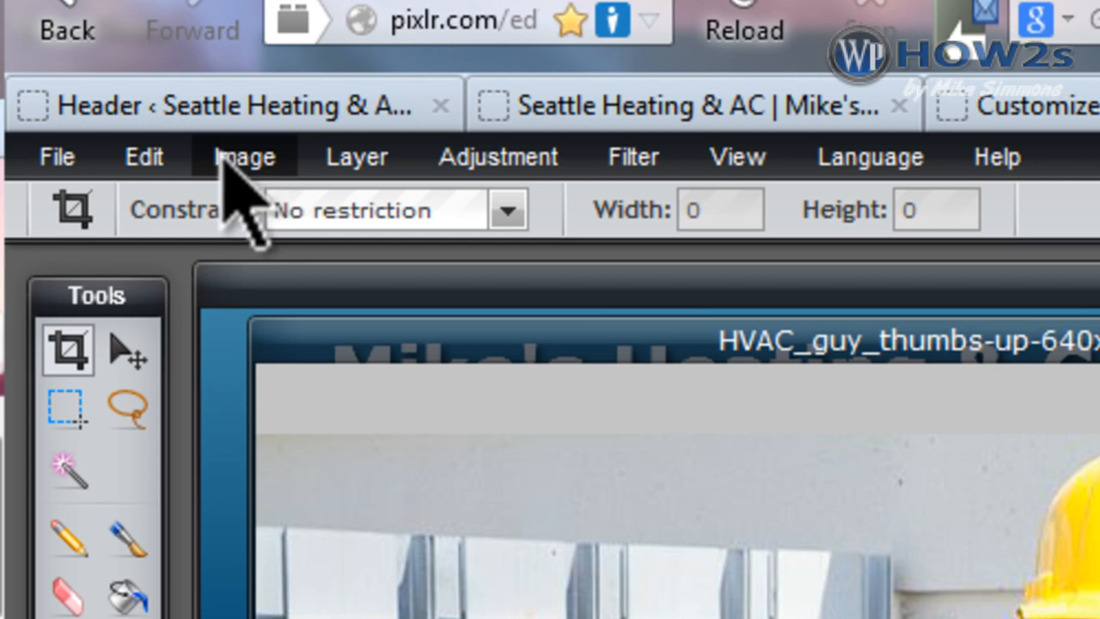
Resize the cropped photo to a height of 210 pixels with its proportions constrained.
click(244, 155)
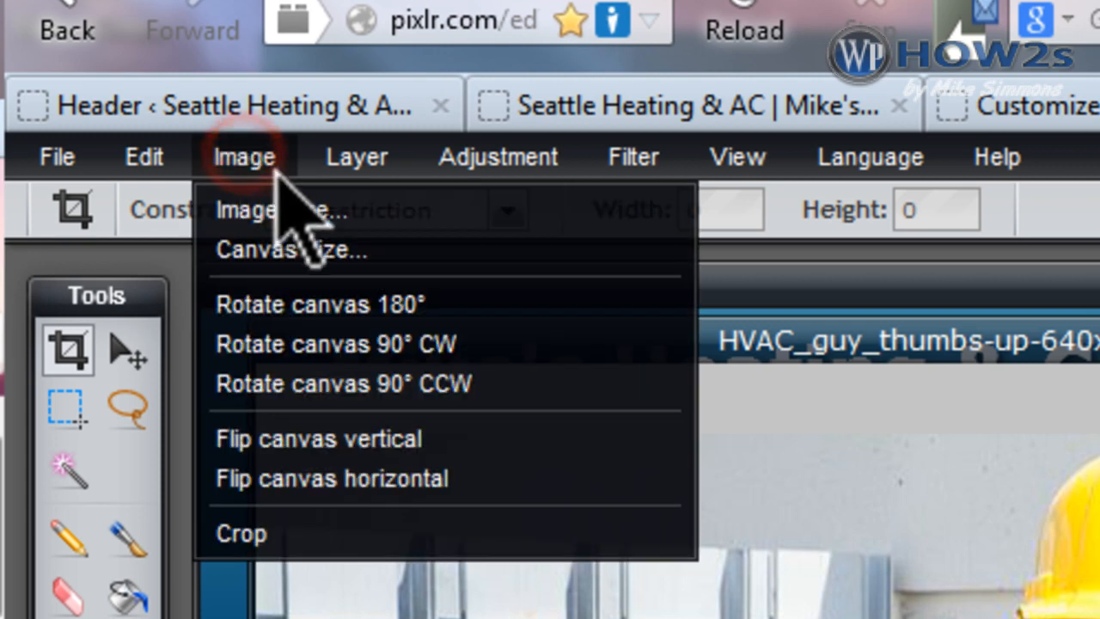
click(263, 210)
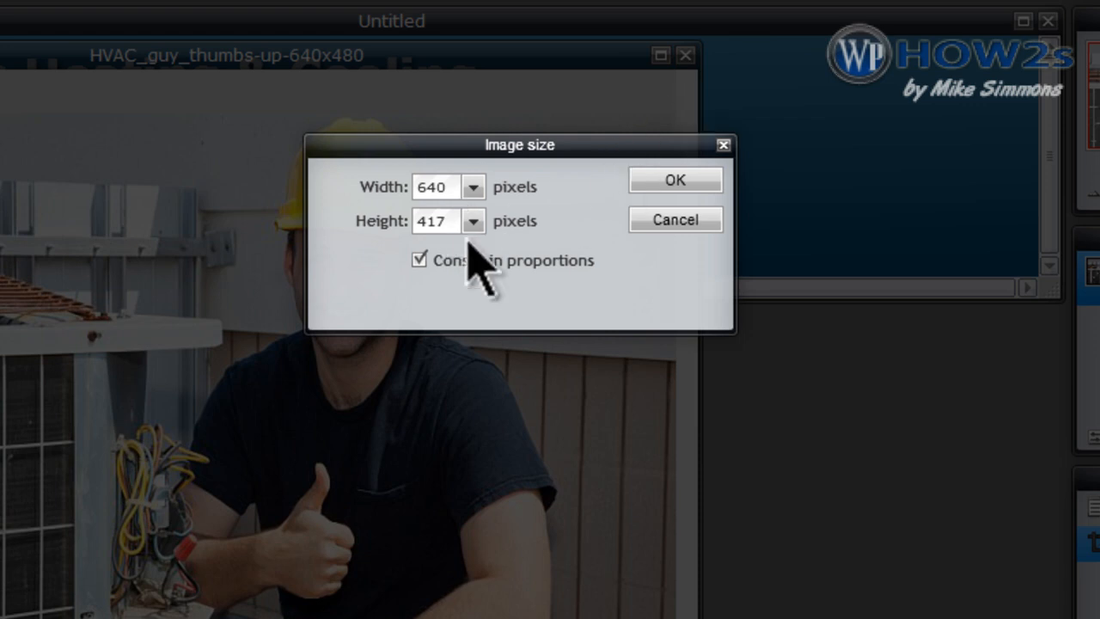
drag(448, 222, 383, 226)
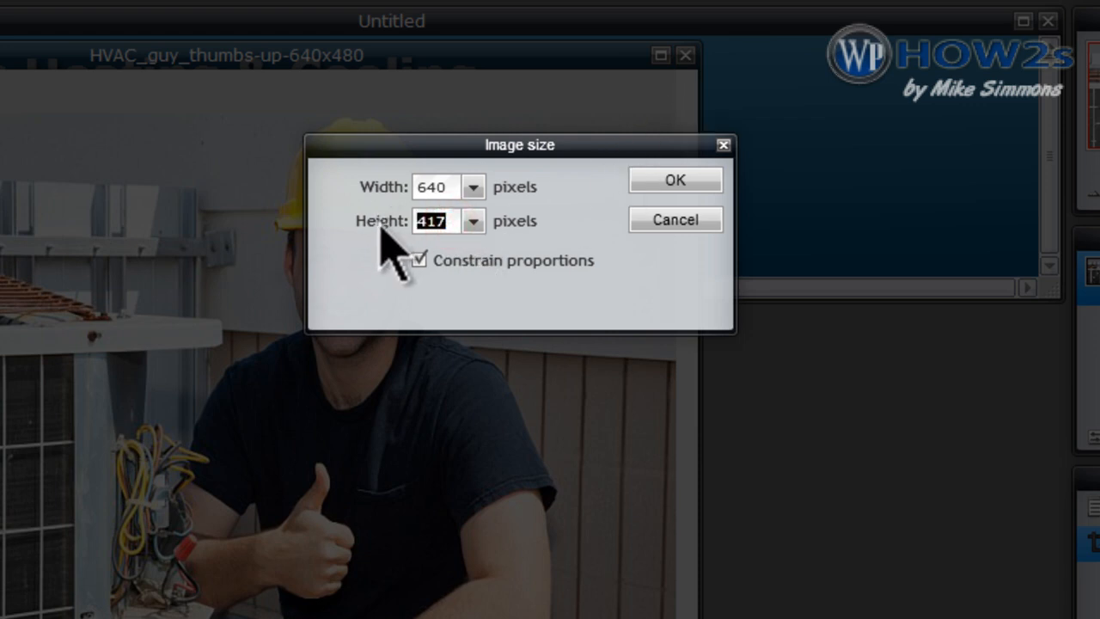
text(210)
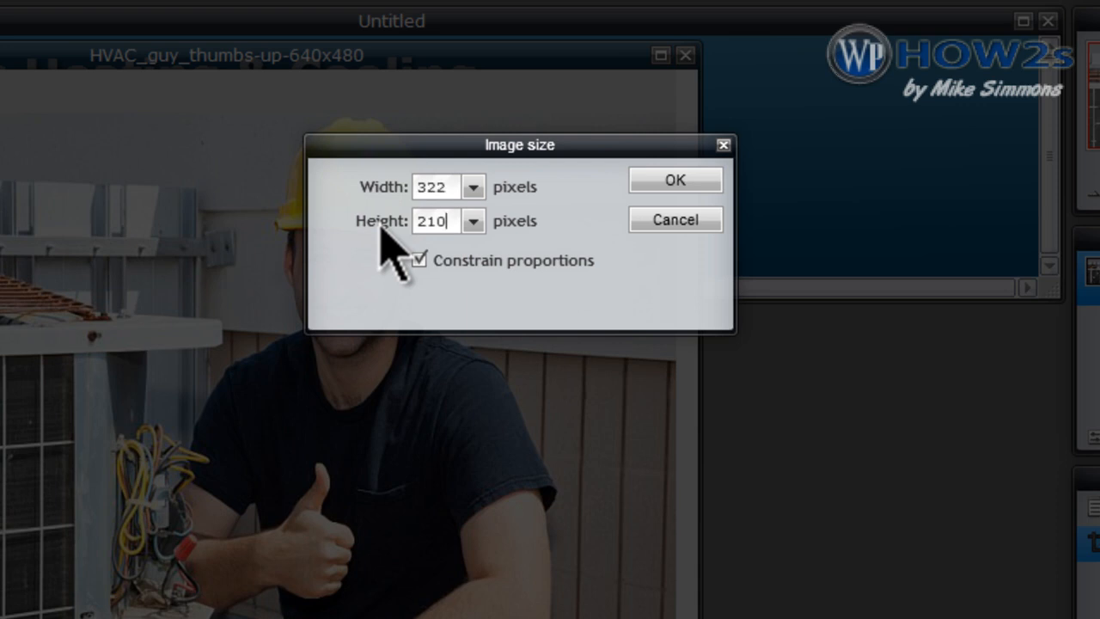
click(675, 180)
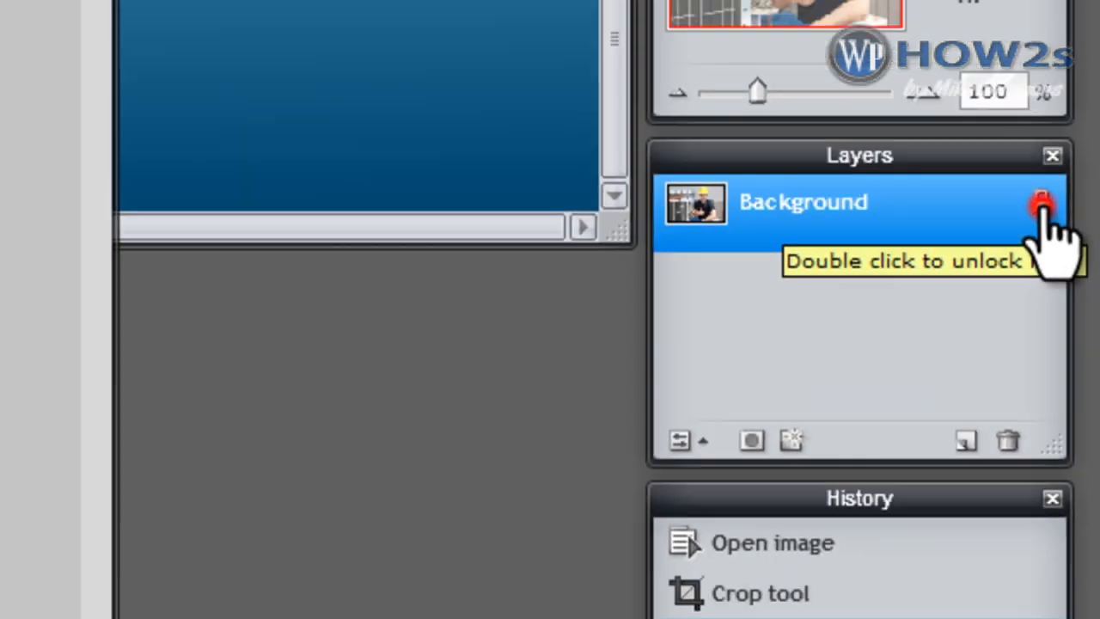
Unlock the photo's background layer, copy it into the header image and place it to the right of the text.
double_click(1041, 167)
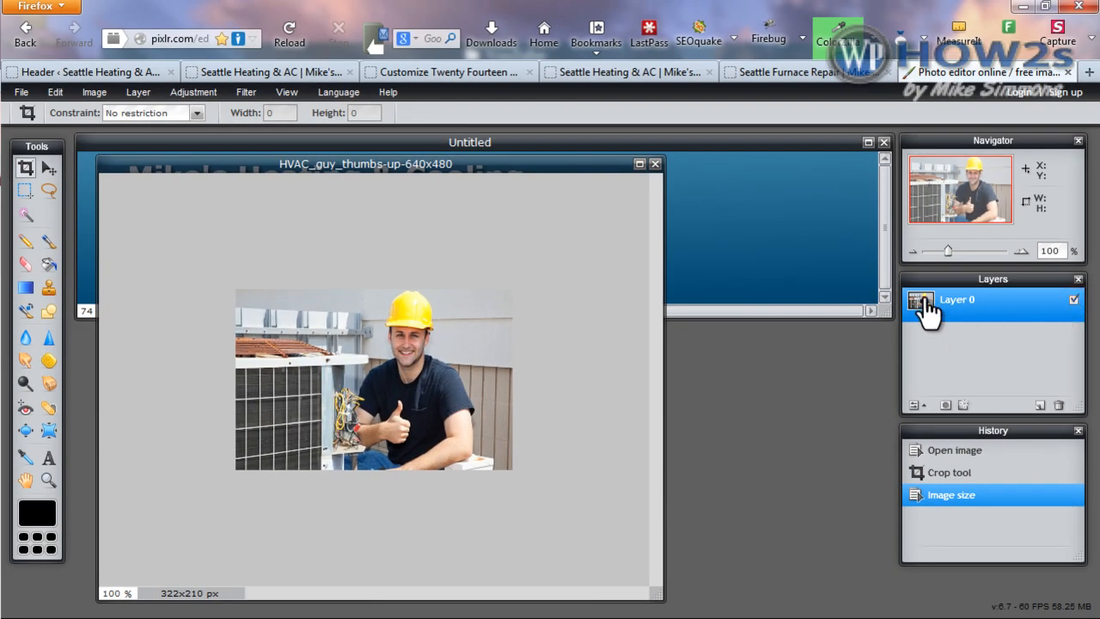
drag(926, 303, 703, 222)
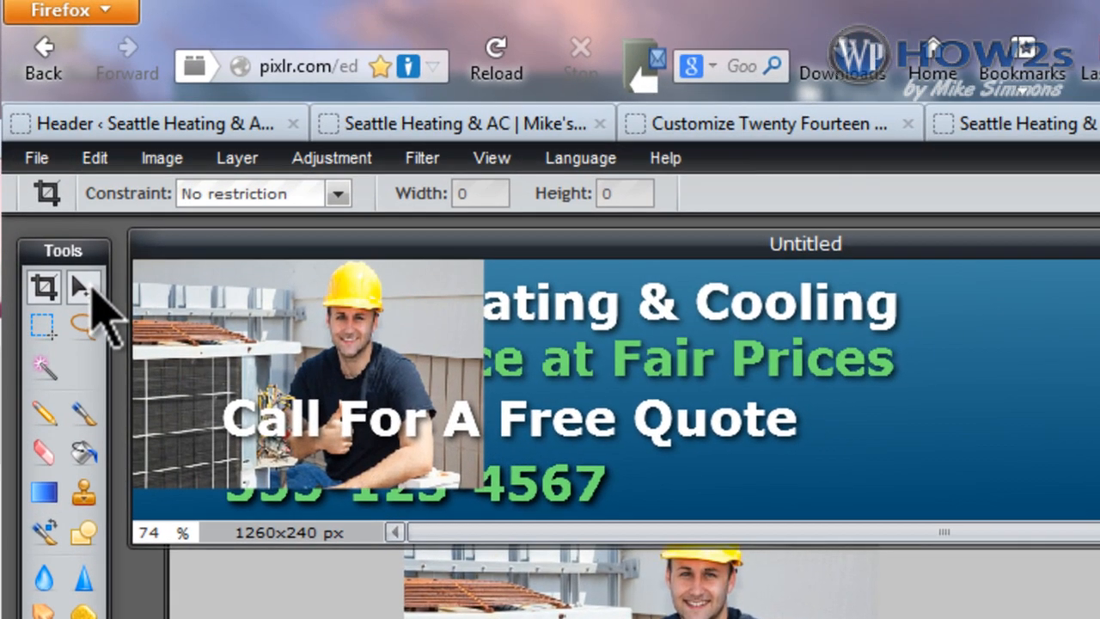
click(49, 169)
drag(283, 238, 727, 245)
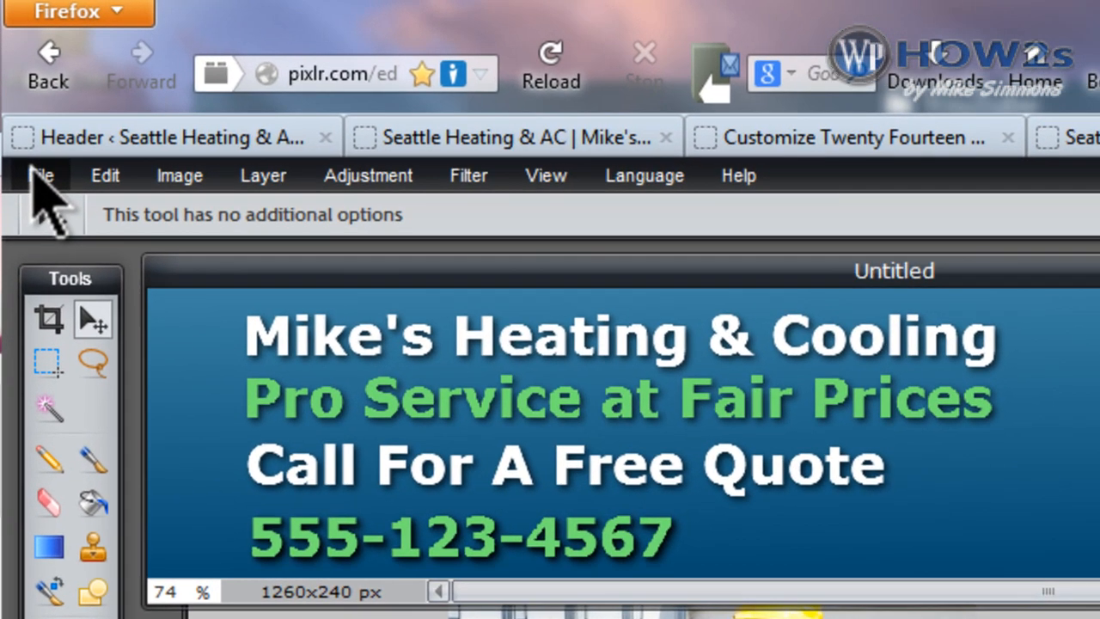
Save the header to the computer as the layered Pixlr file 2014-header.pxd, replacing the existing file.
click(34, 173)
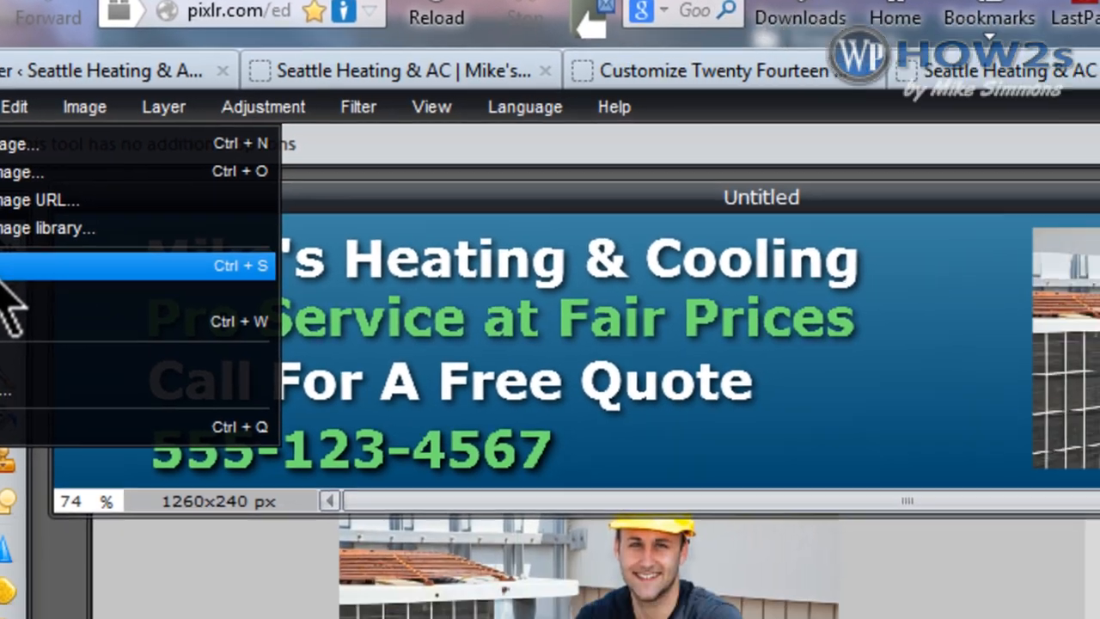
click(76, 343)
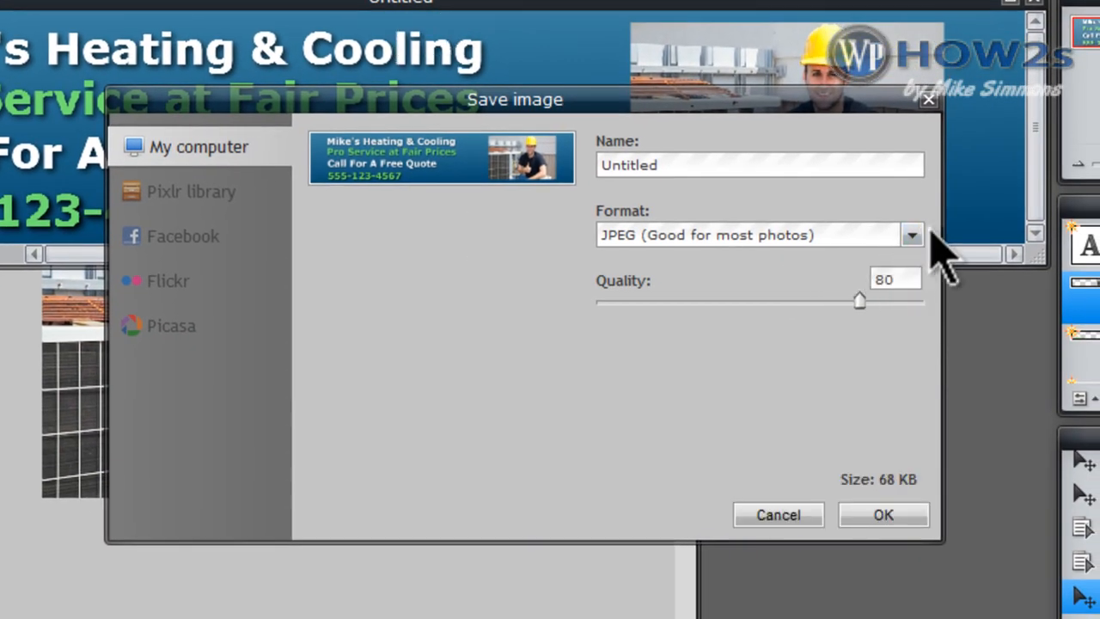
click(911, 236)
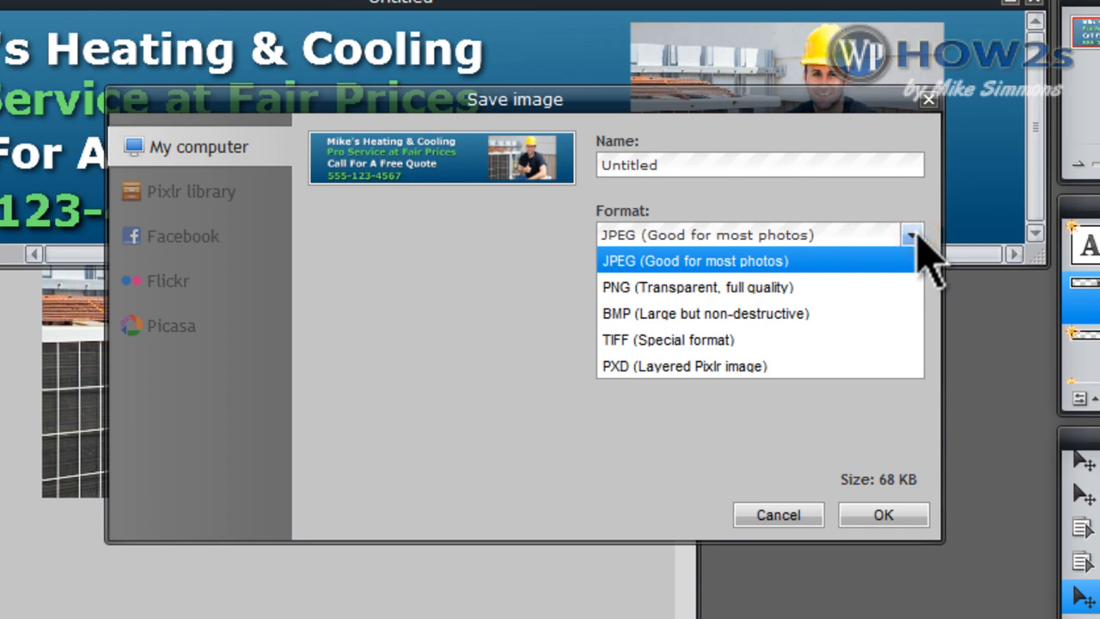
click(722, 391)
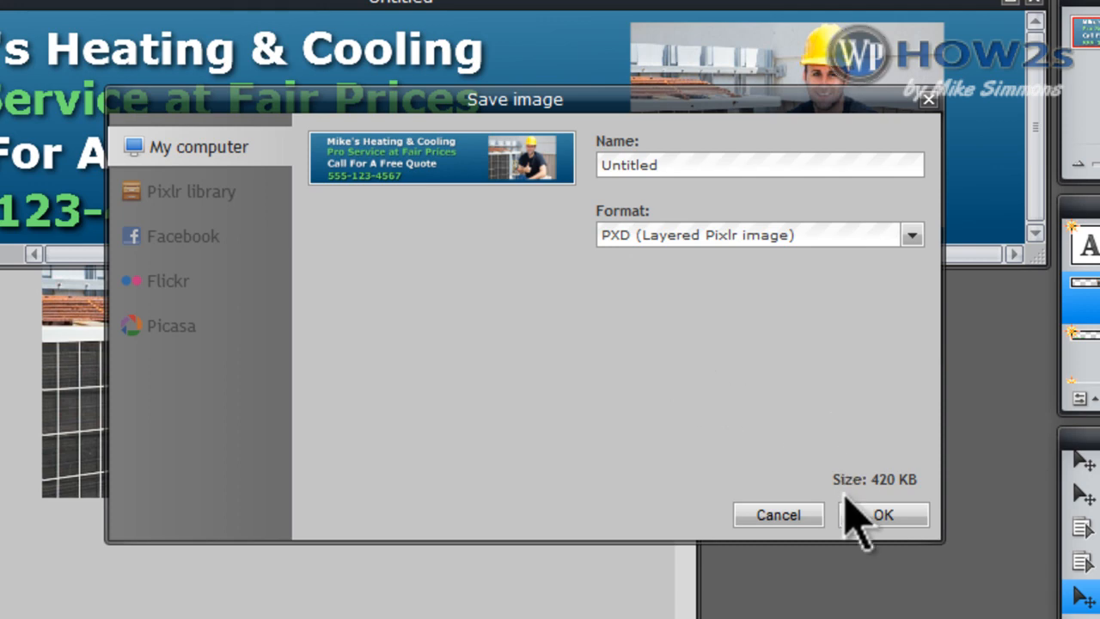
click(883, 514)
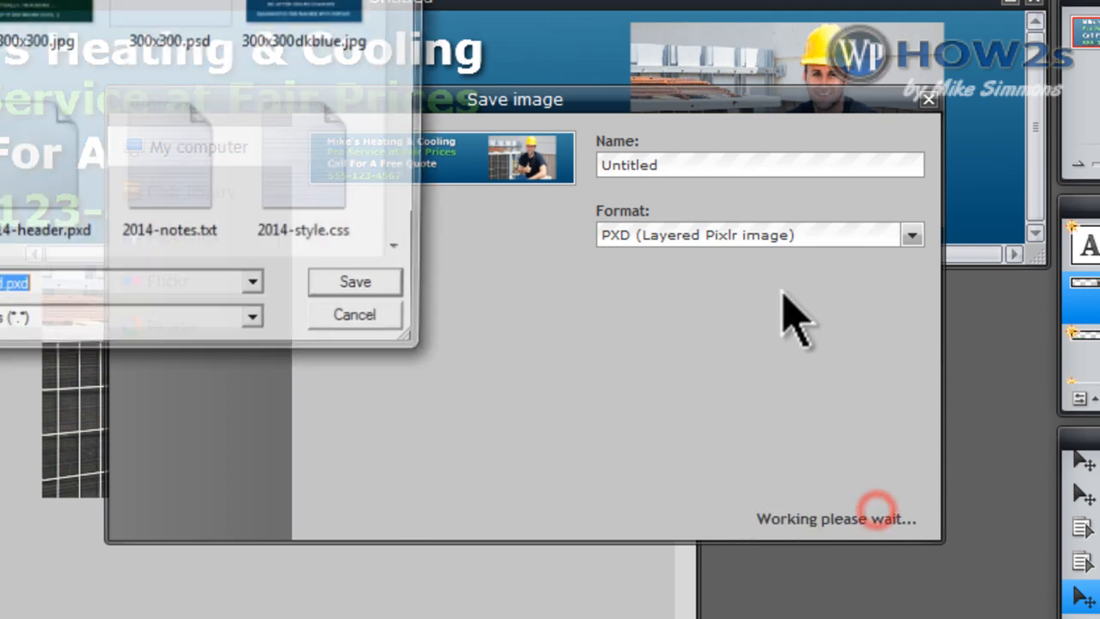
drag(406, 4, 396, 123)
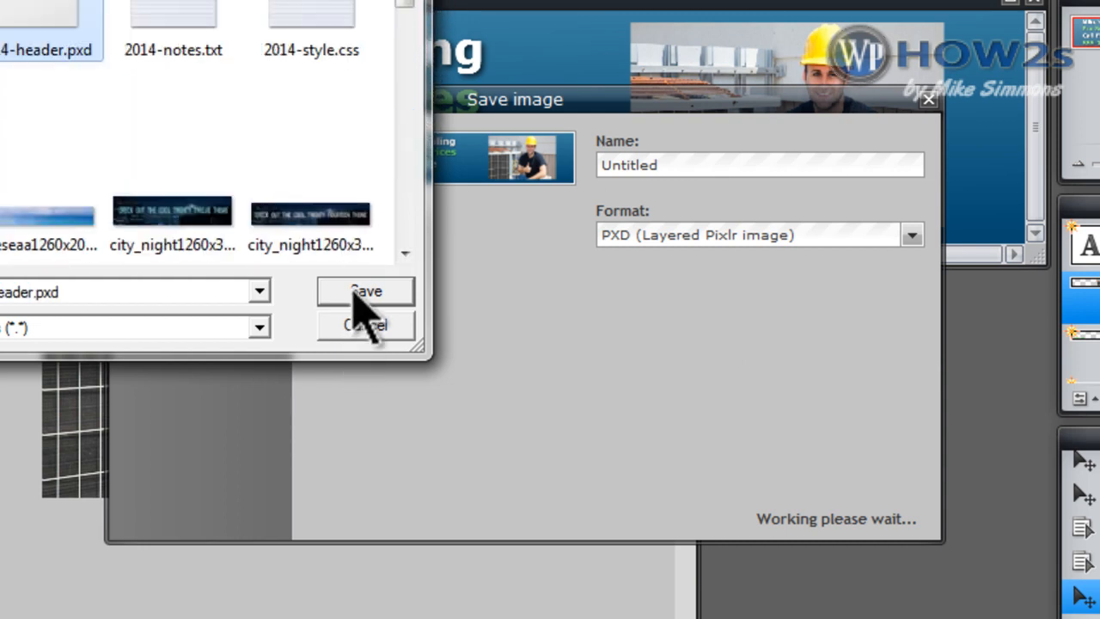
click(356, 294)
click(591, 268)
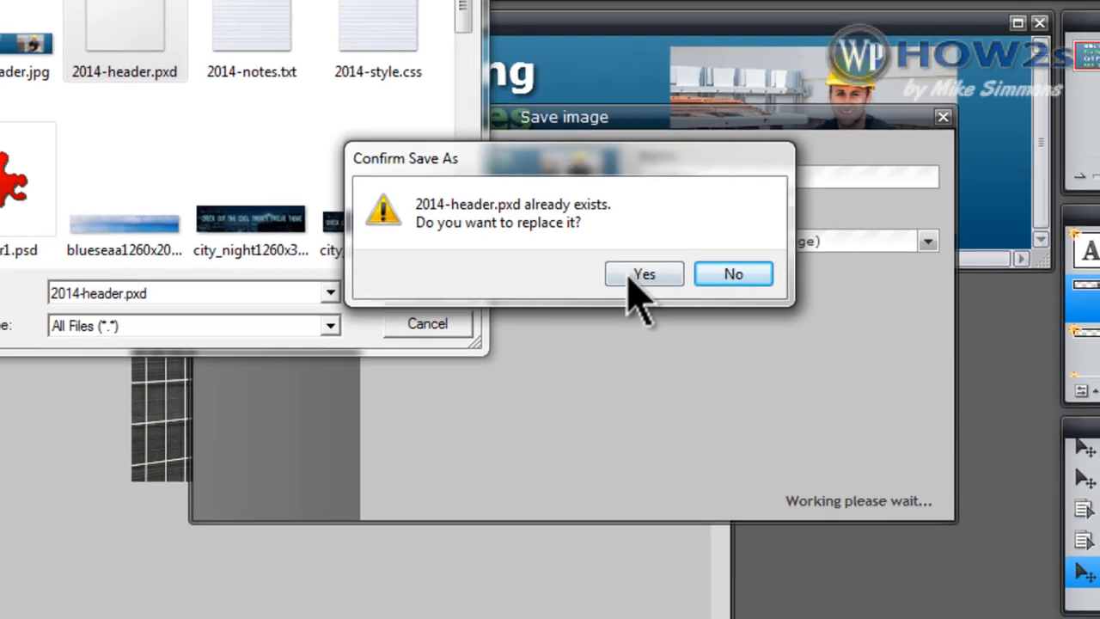
Confirm replacing 2014-header.pxd and also save the header to the computer as 2014-header.jpg, in JPEG format at quality 80.
click(602, 272)
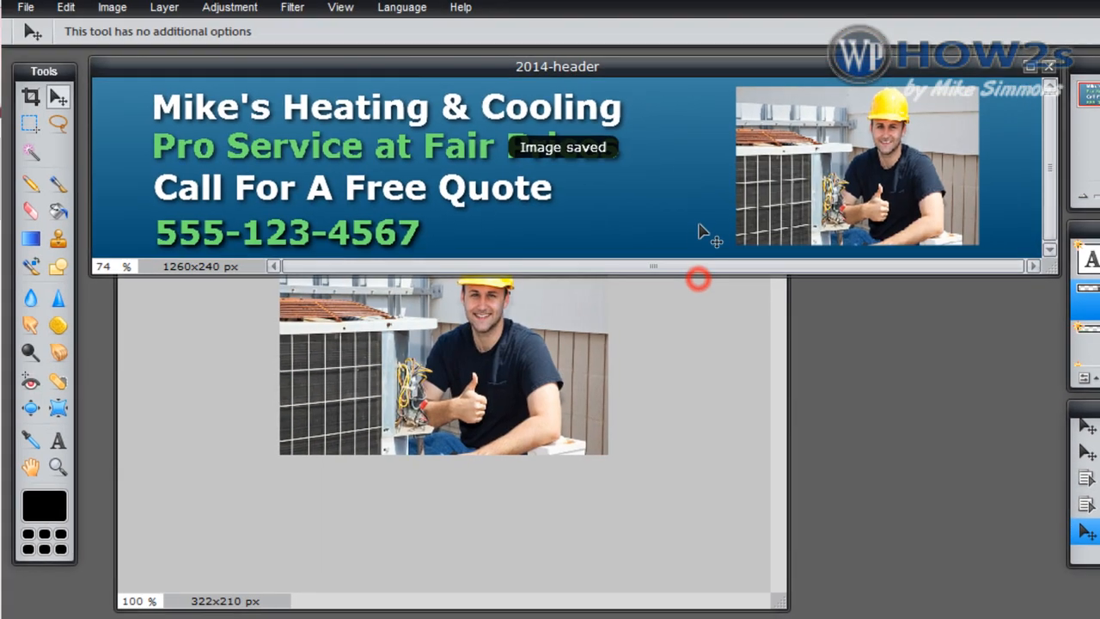
click(24, 7)
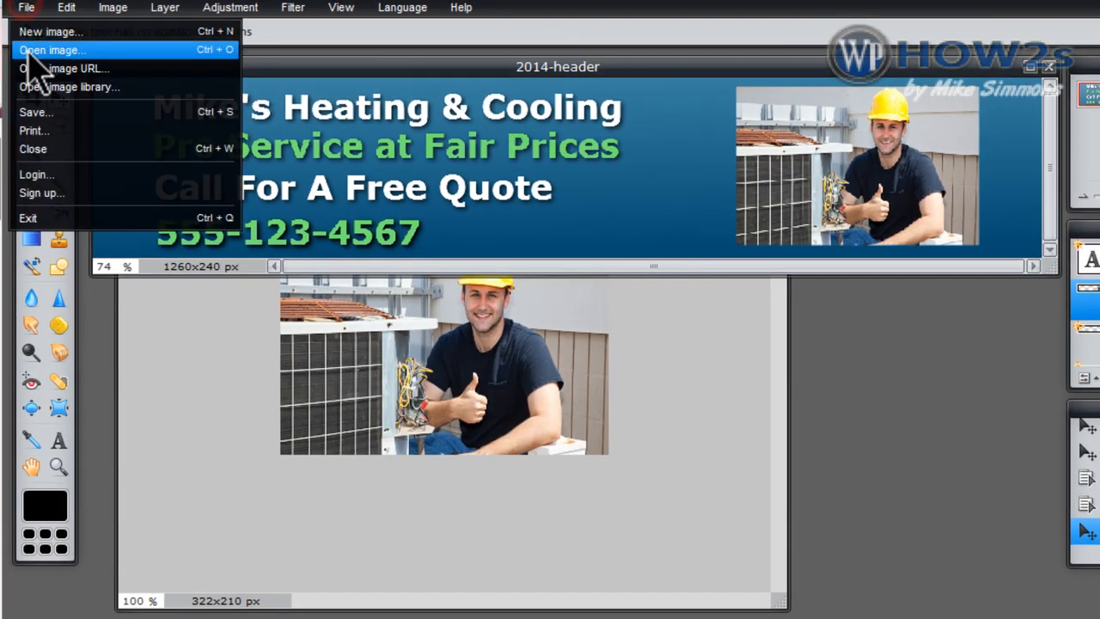
click(43, 114)
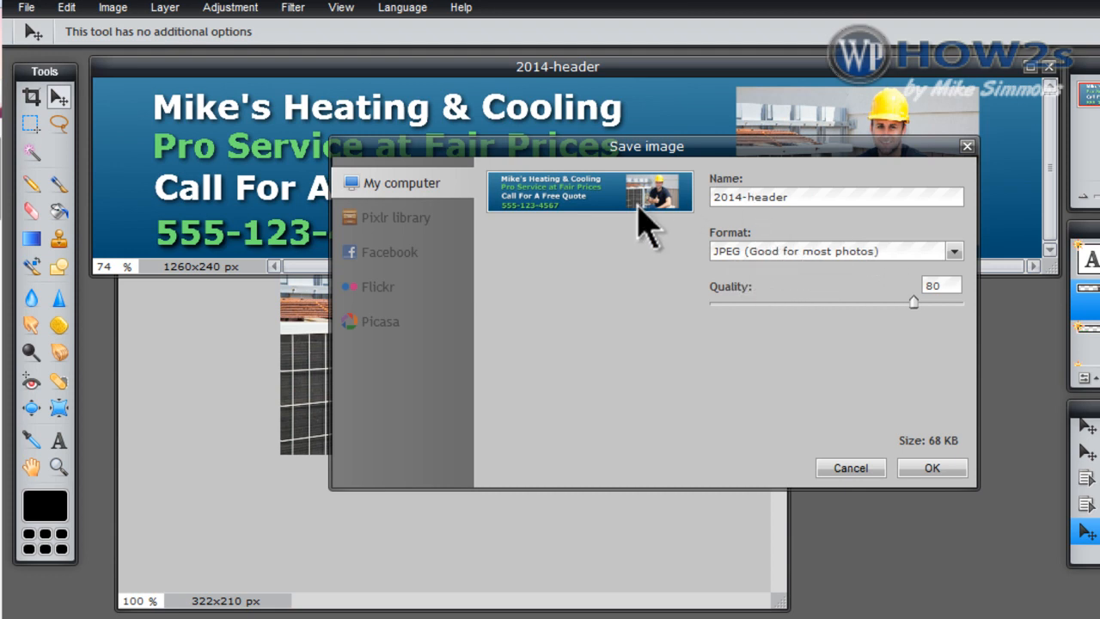
click(934, 466)
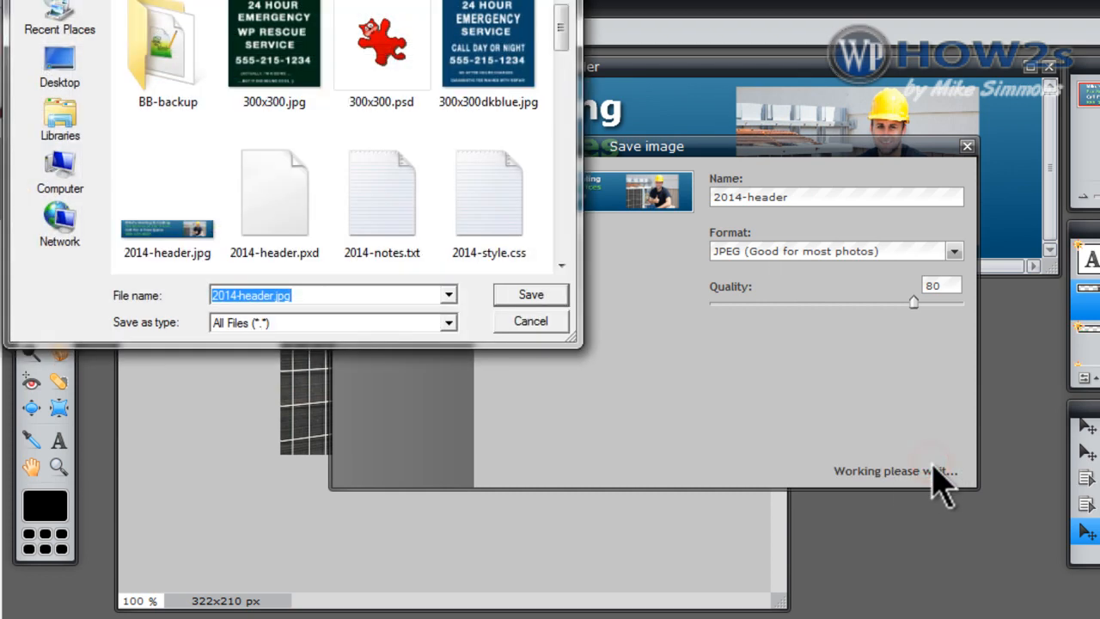
click(526, 297)
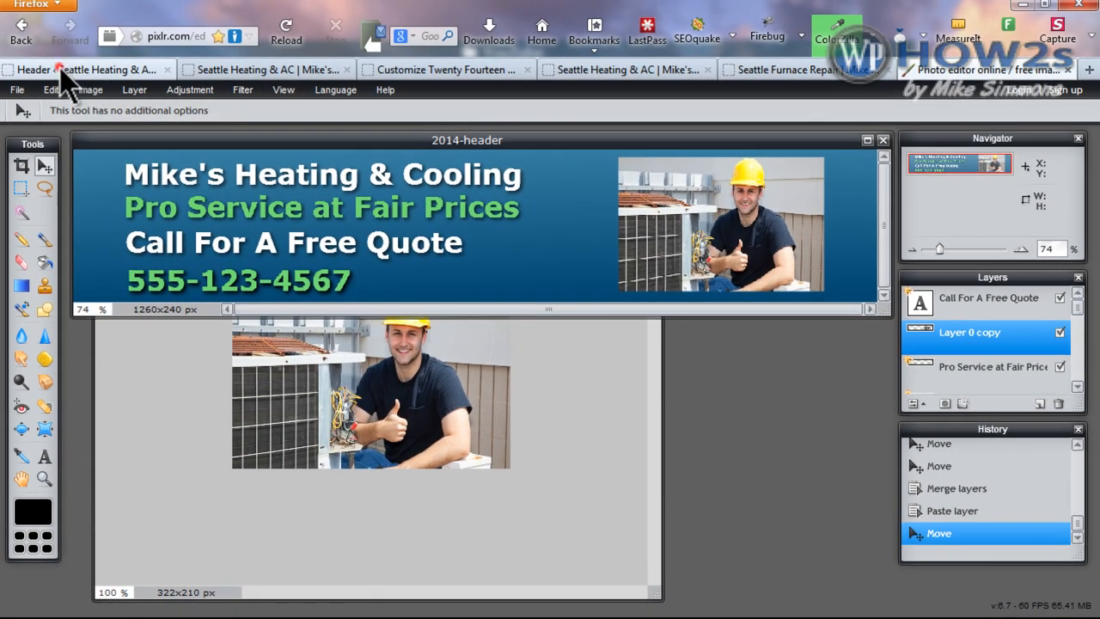
Upload 2014-header.jpg as the WordPress custom header, publish it as is without cropping, and save the header settings.
click(59, 67)
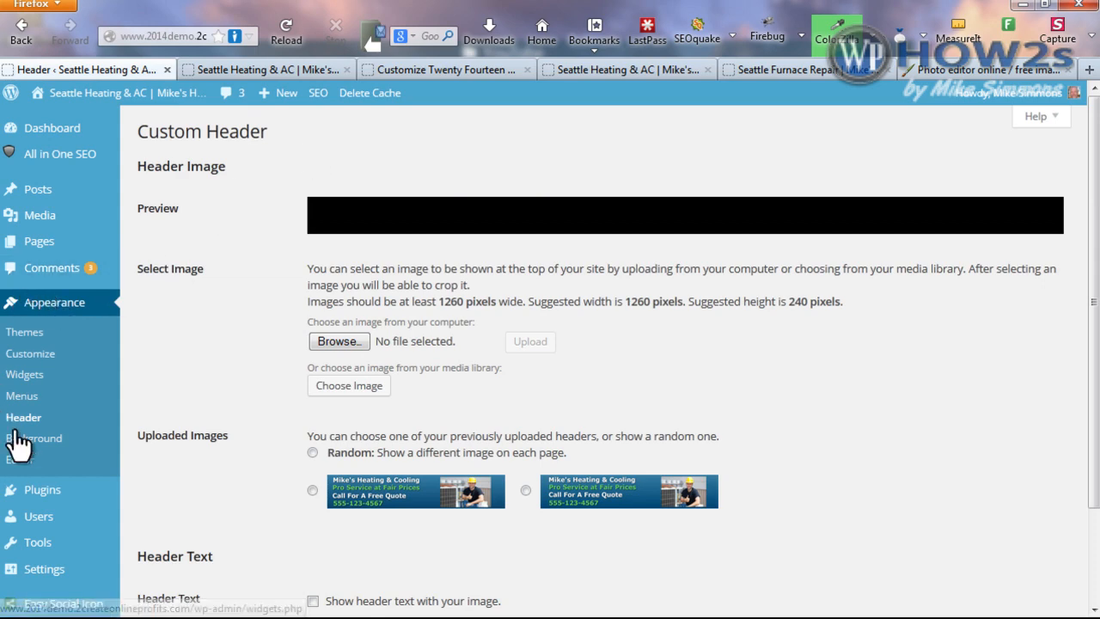
click(351, 343)
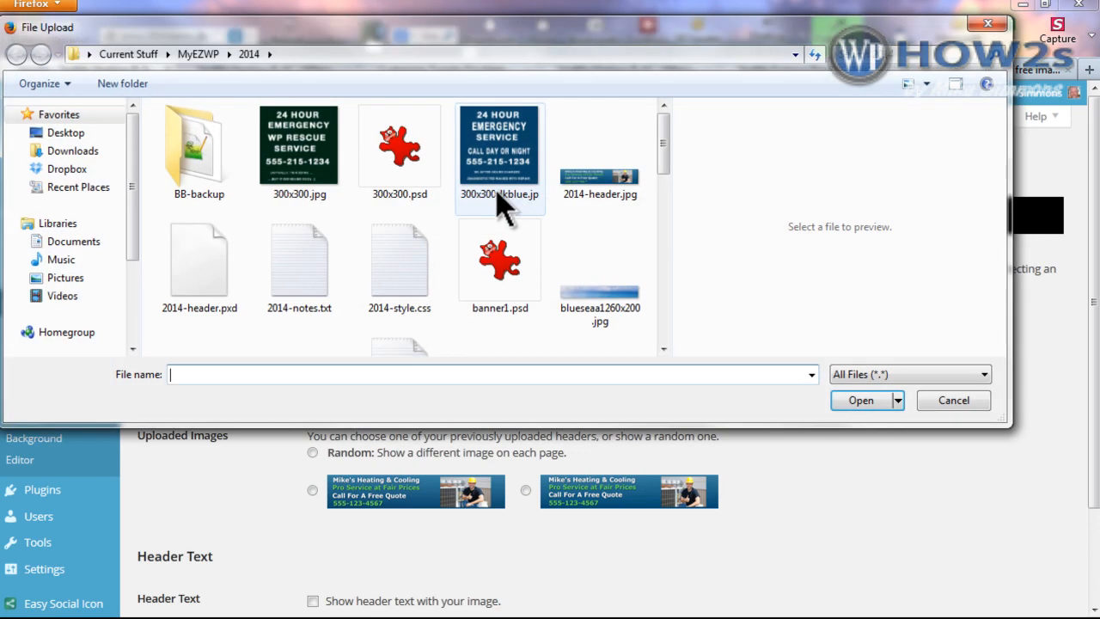
double_click(621, 176)
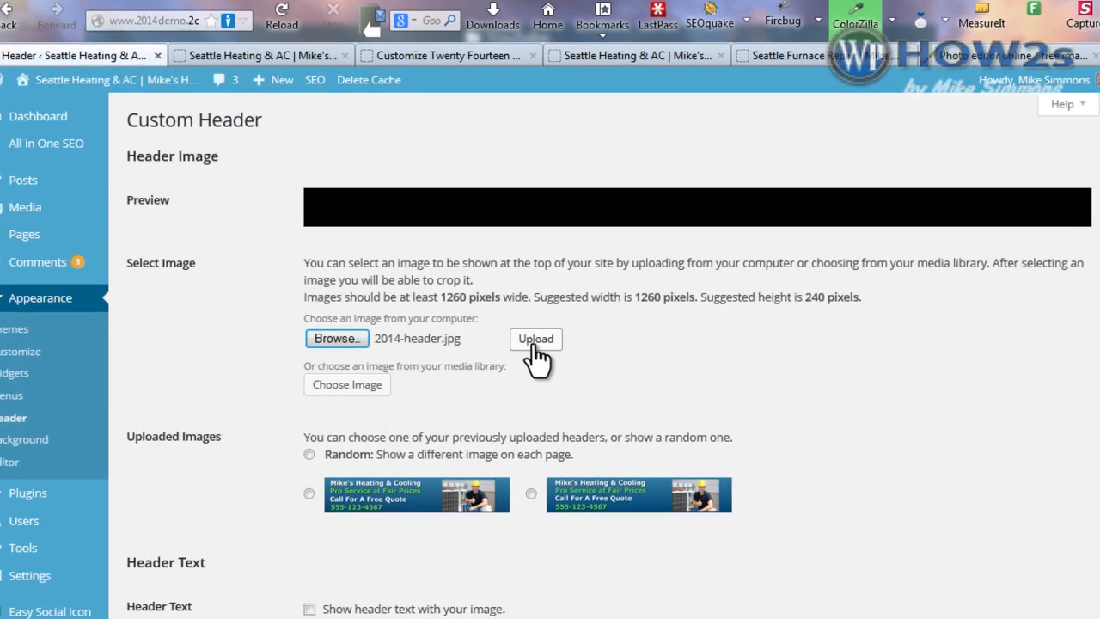
click(531, 344)
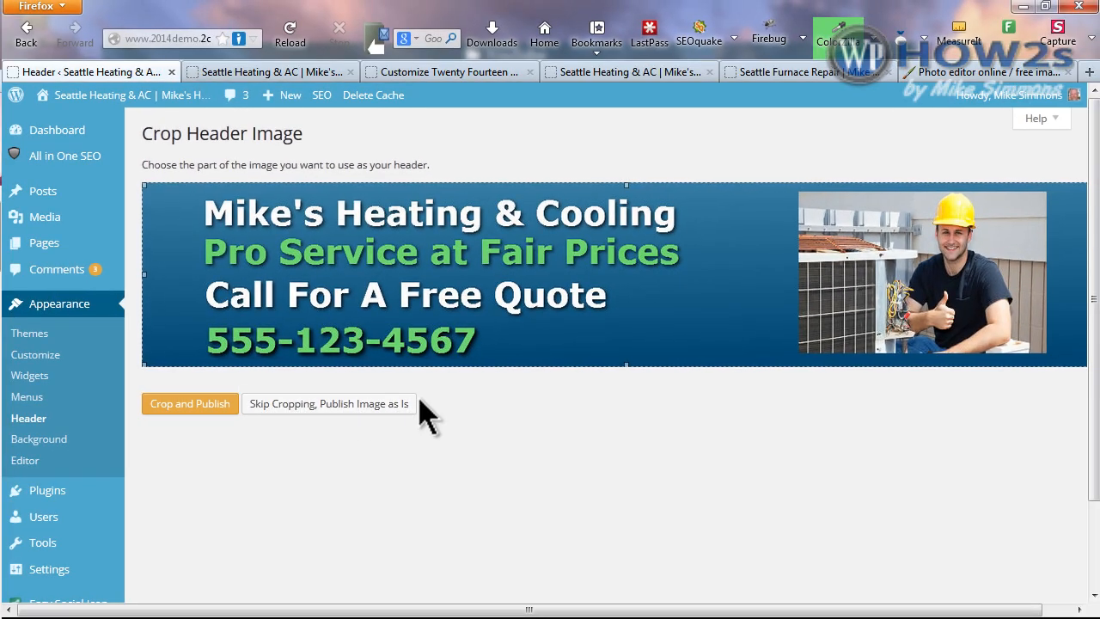
click(352, 406)
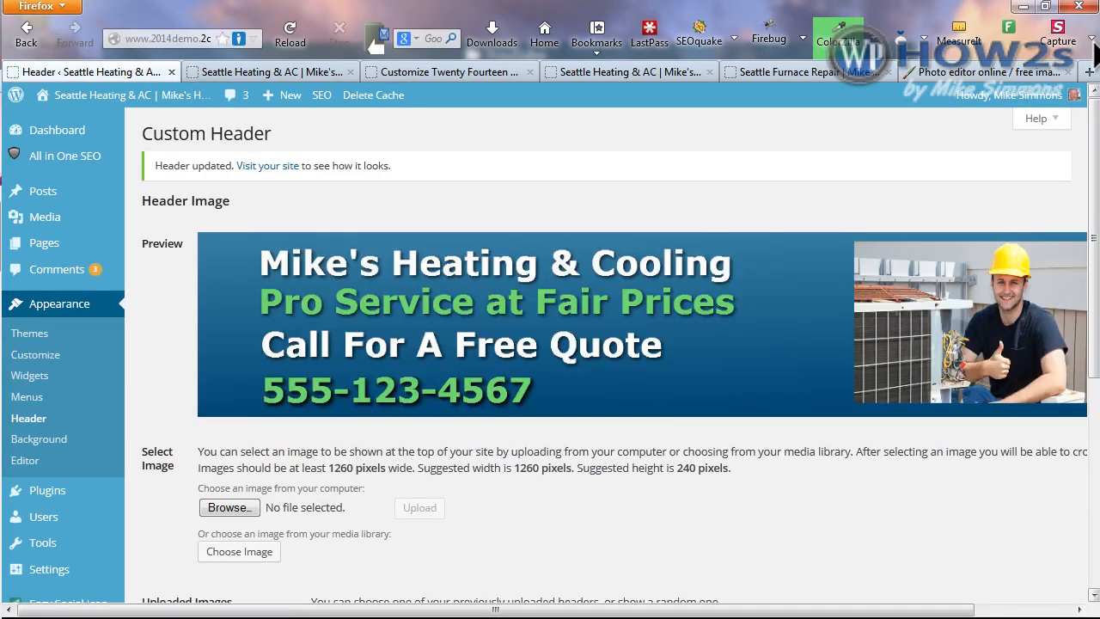
drag(1094, 116, 1080, 422)
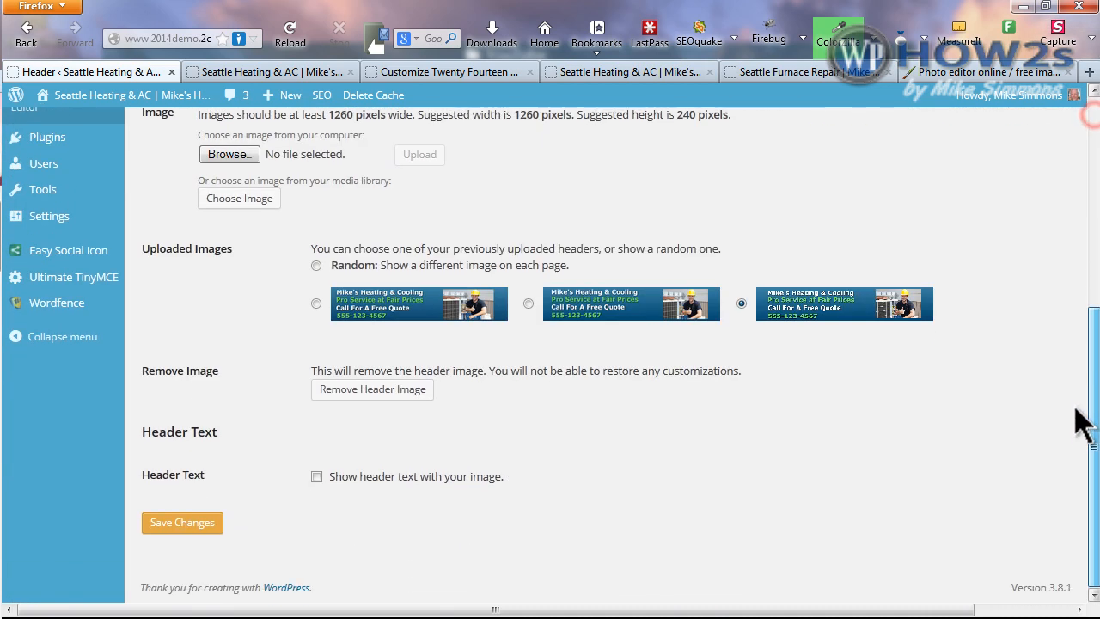
click(197, 530)
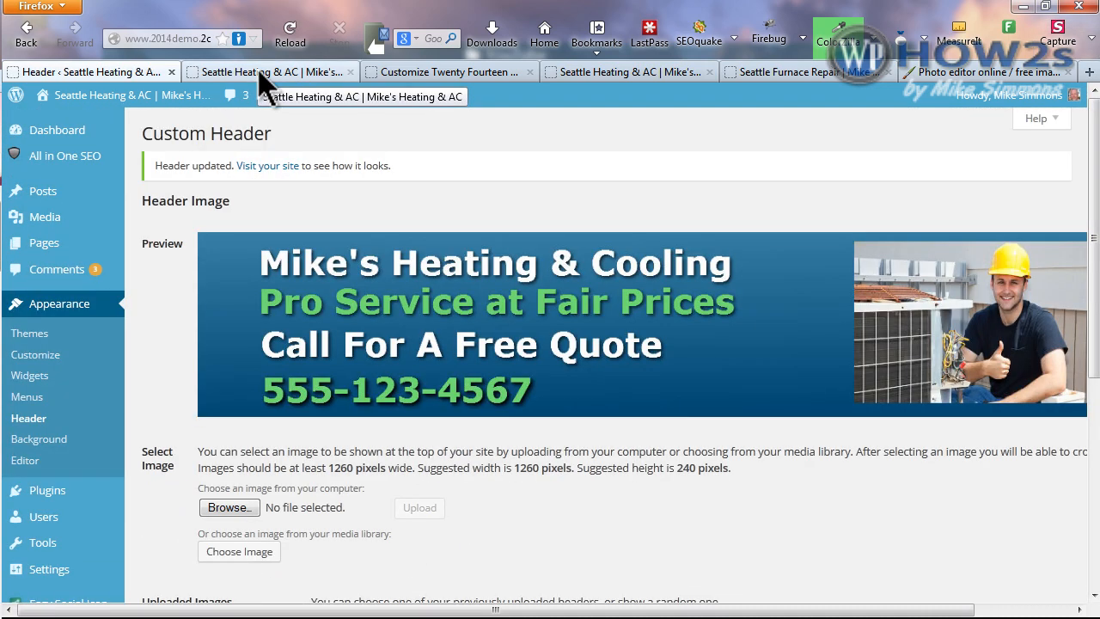
Reload the site's Seattle Heating & AC page and measure the technician photo in its header with MeasureIt.
click(258, 70)
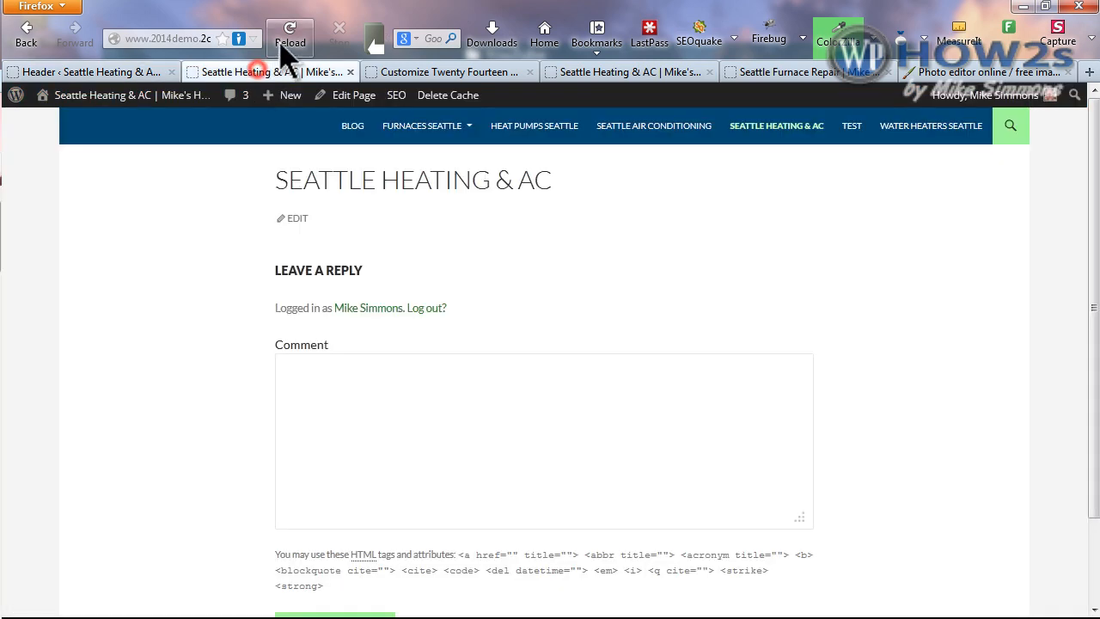
click(290, 37)
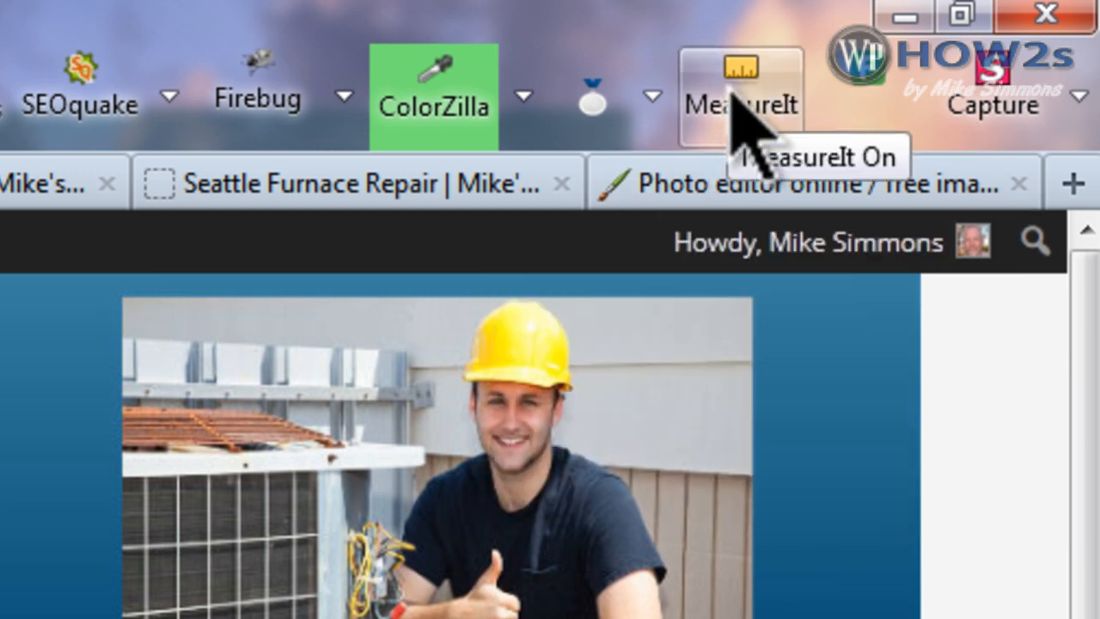
click(737, 81)
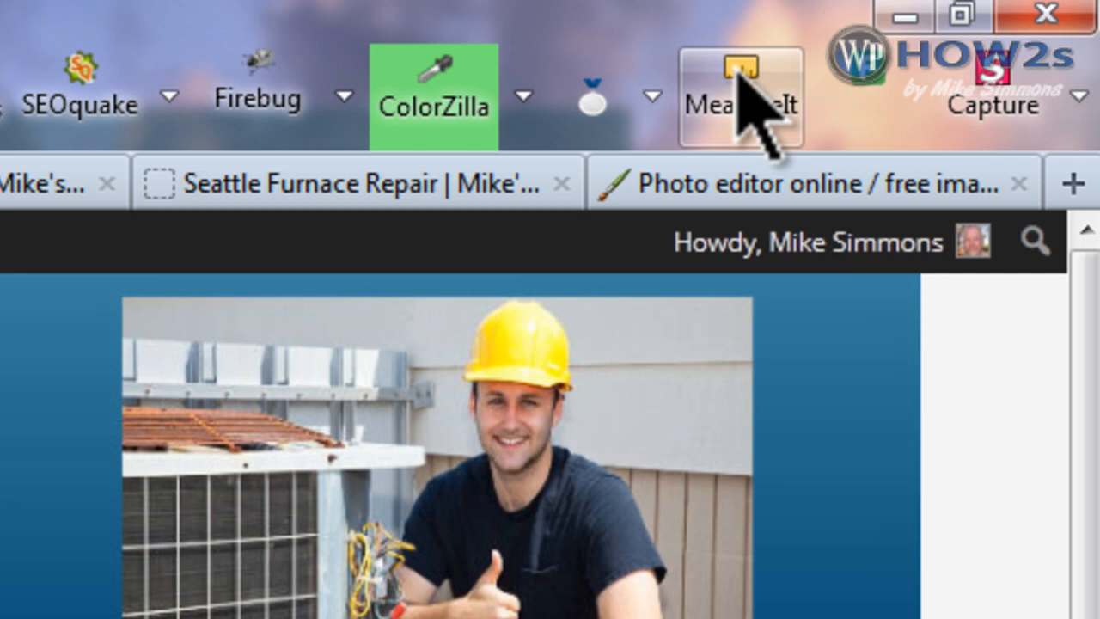
click(738, 82)
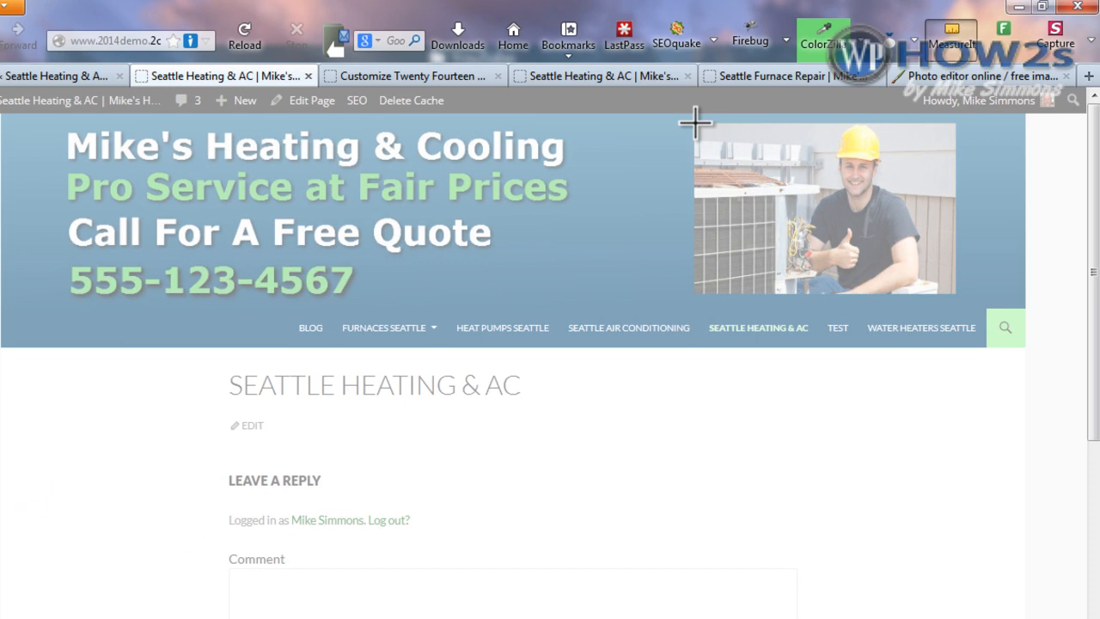
drag(695, 123, 958, 294)
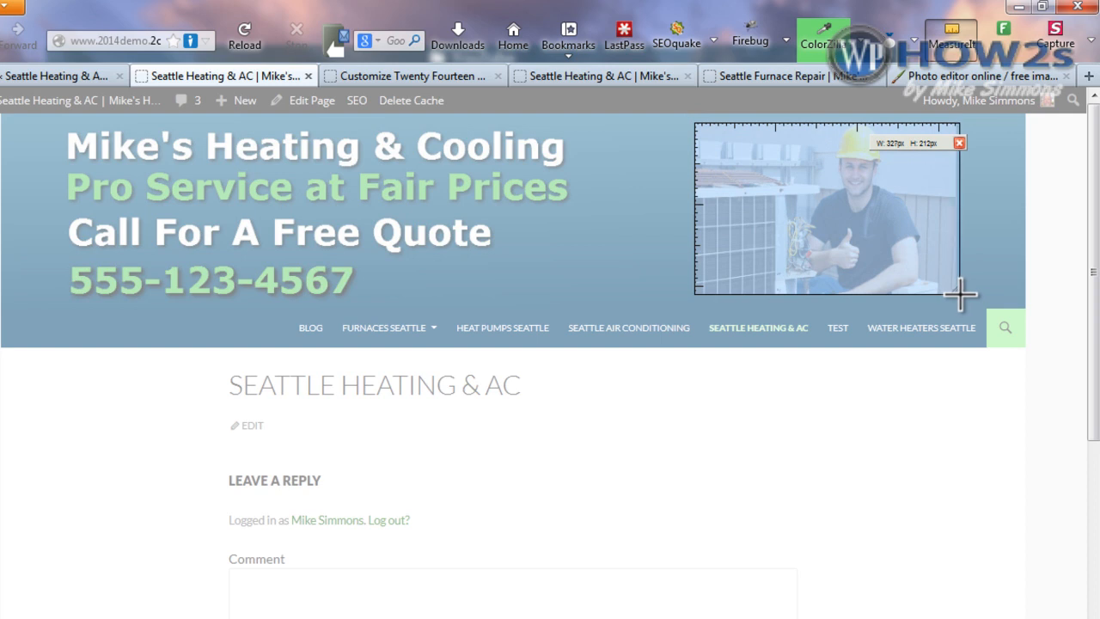
drag(960, 294, 961, 293)
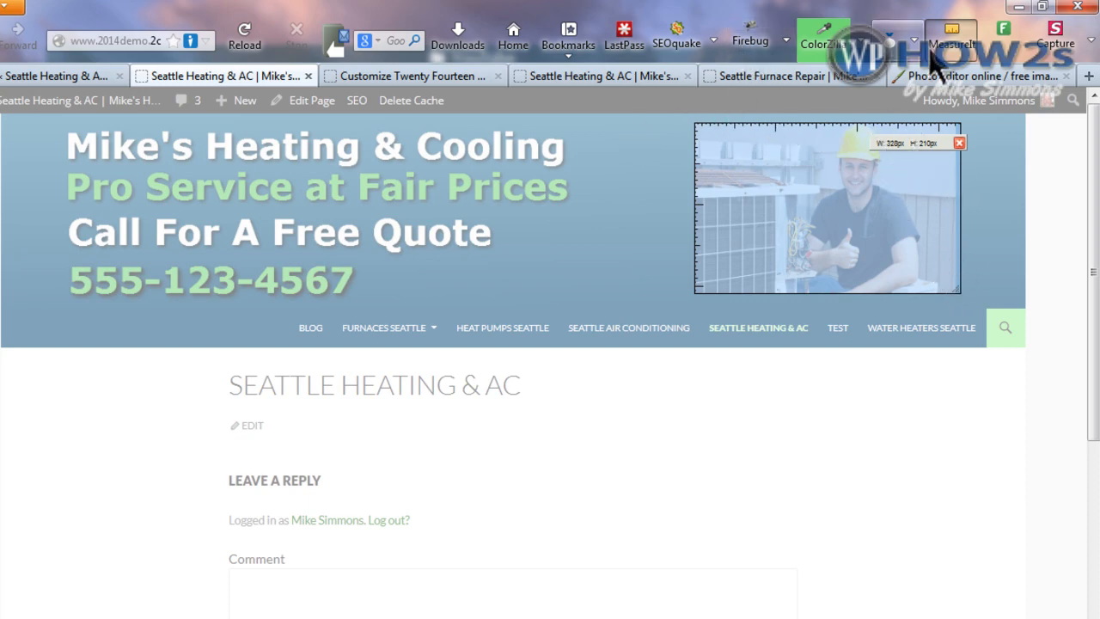
click(965, 52)
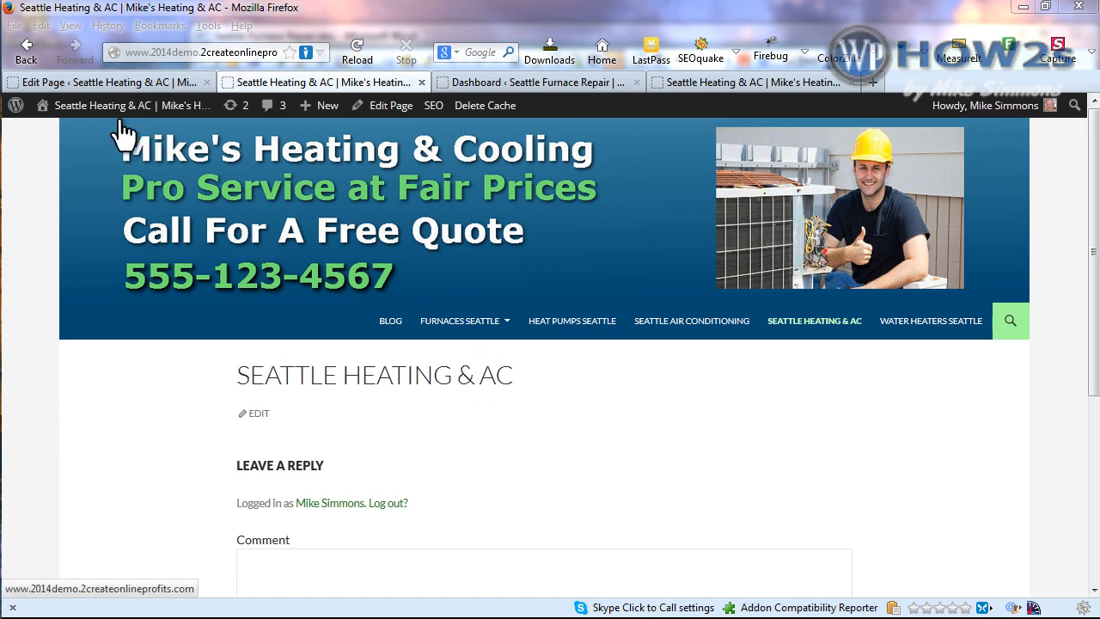
Disable "Allow people to post comments on new articles" in the WordPress Discussion settings and save the change.
click(78, 83)
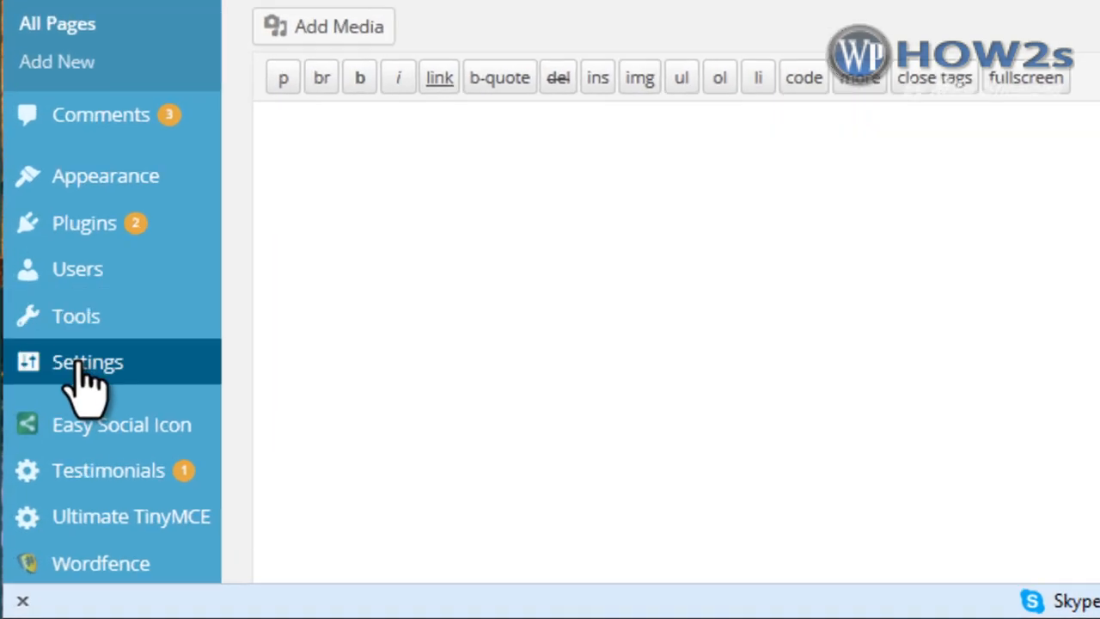
mouse_move(84, 370)
click(308, 336)
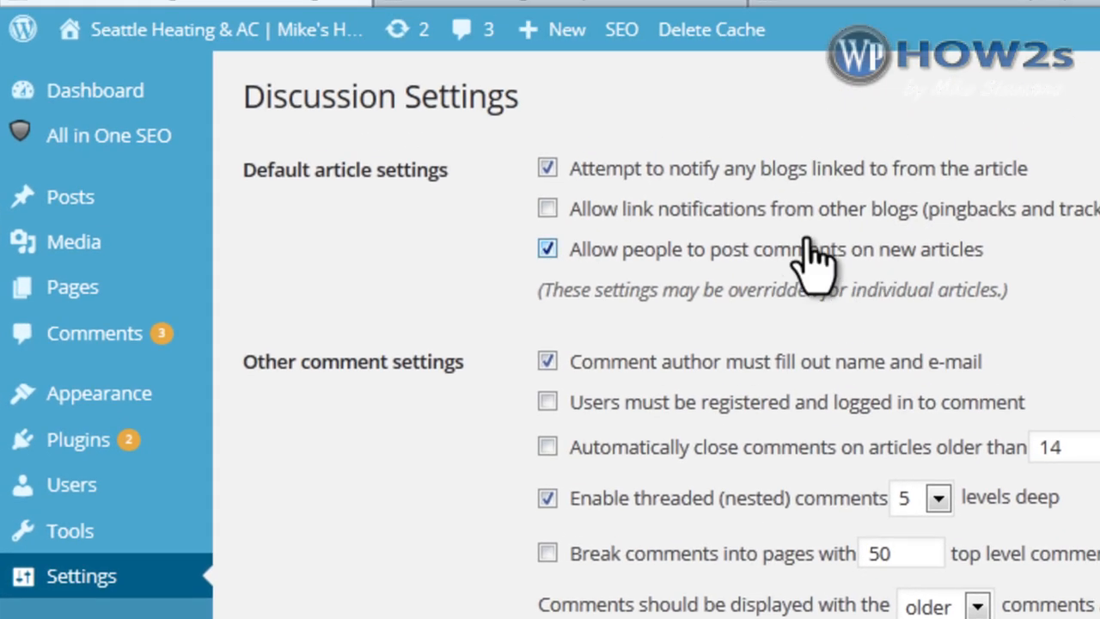
click(547, 249)
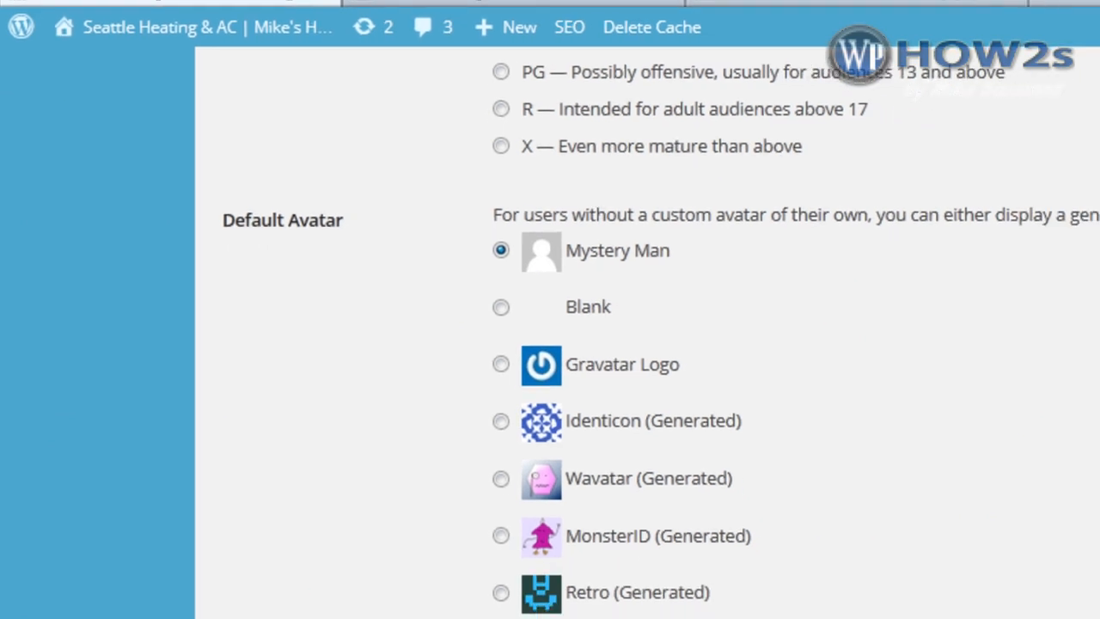
click(274, 582)
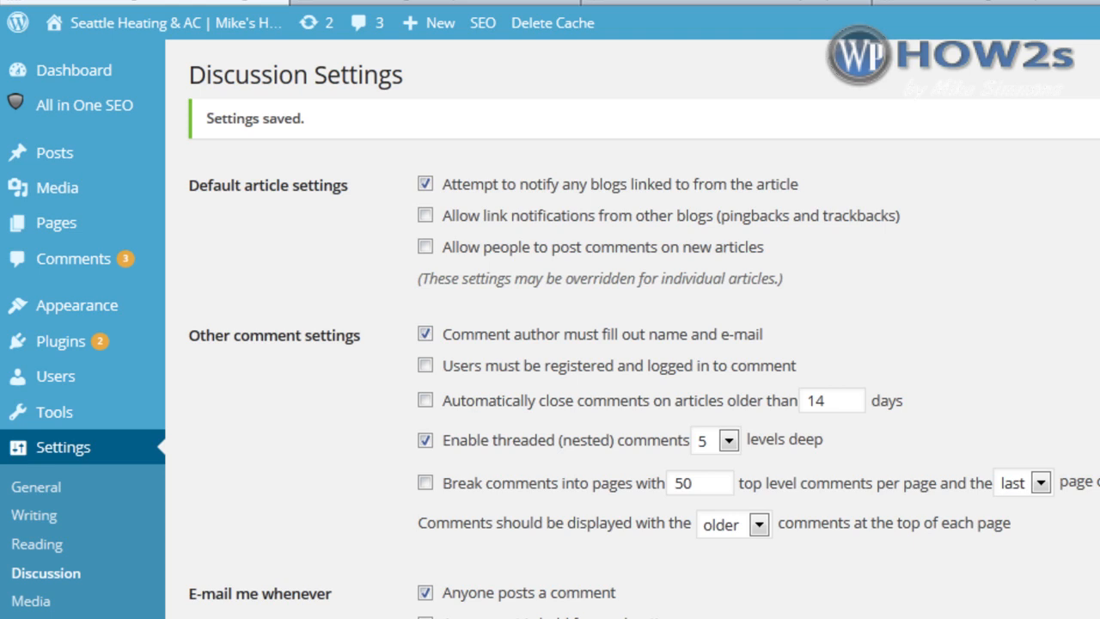
Bulk edit all existing pages to set Comments to "Do not allow" and update them.
mouse_move(54, 238)
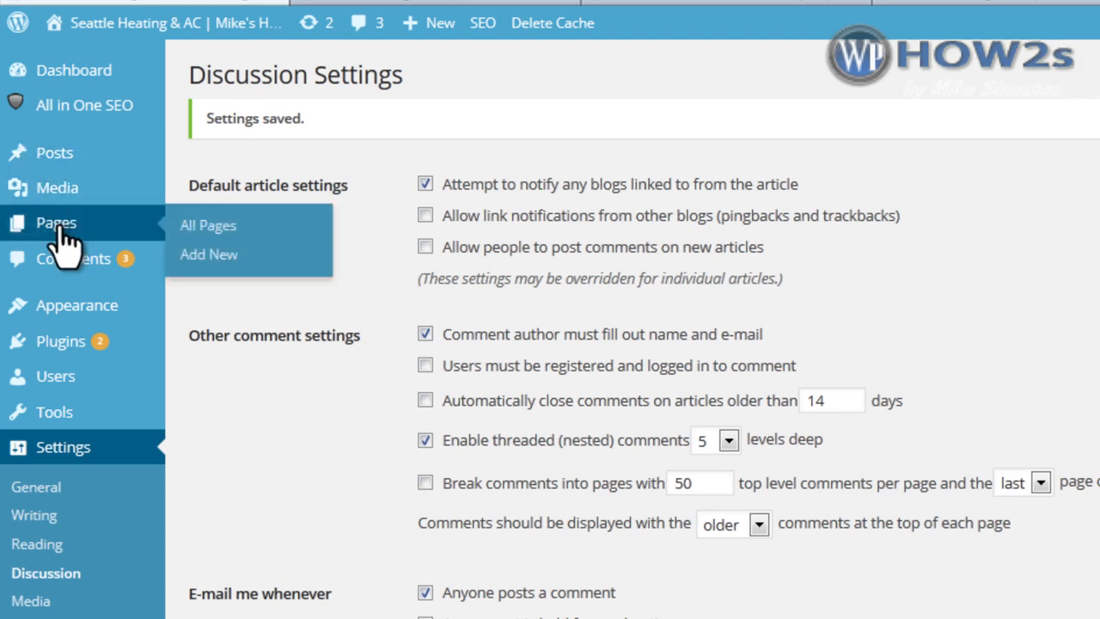
click(206, 227)
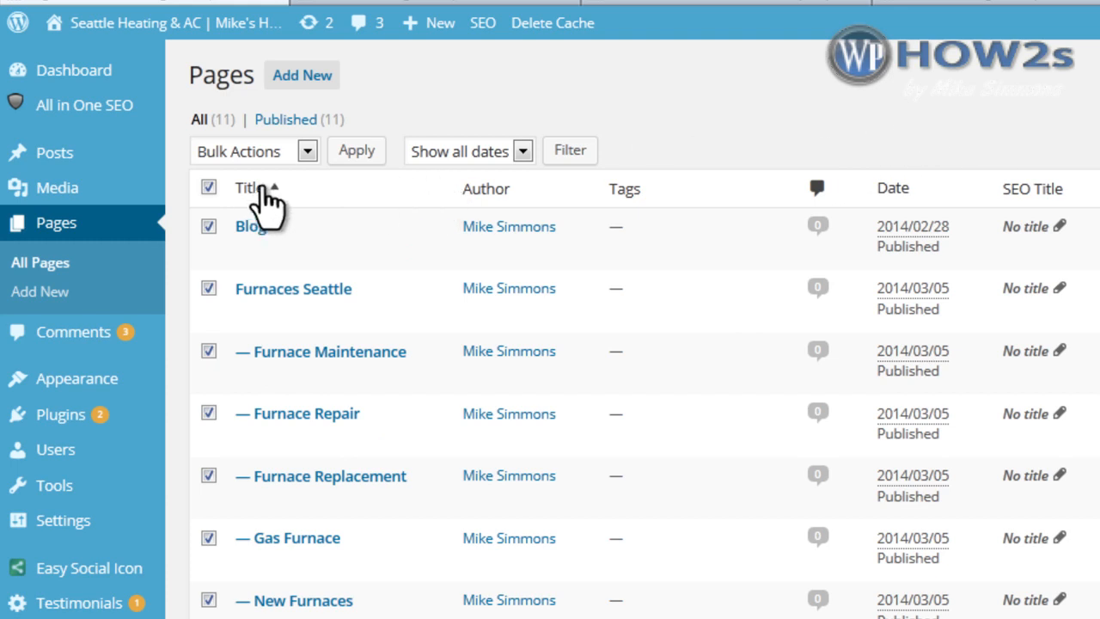
click(307, 151)
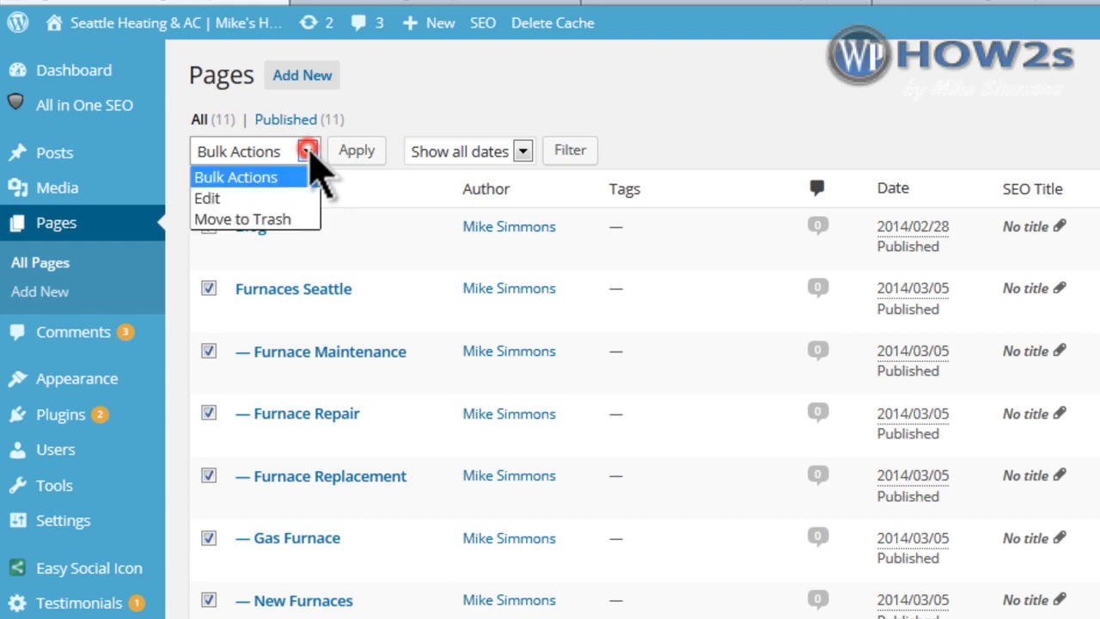
click(230, 197)
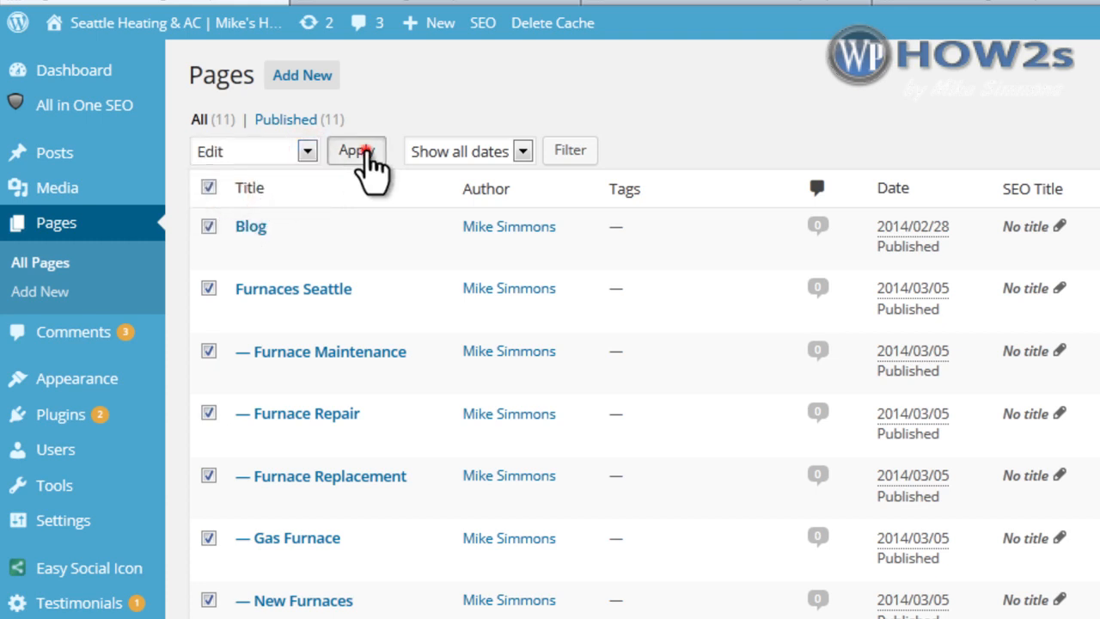
click(361, 153)
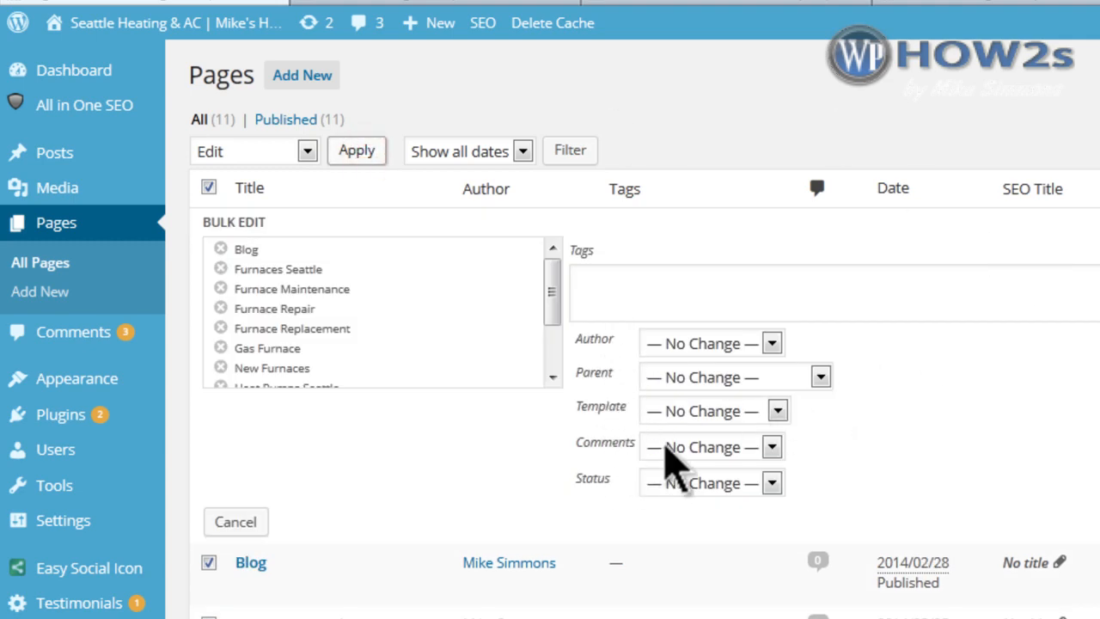
click(772, 447)
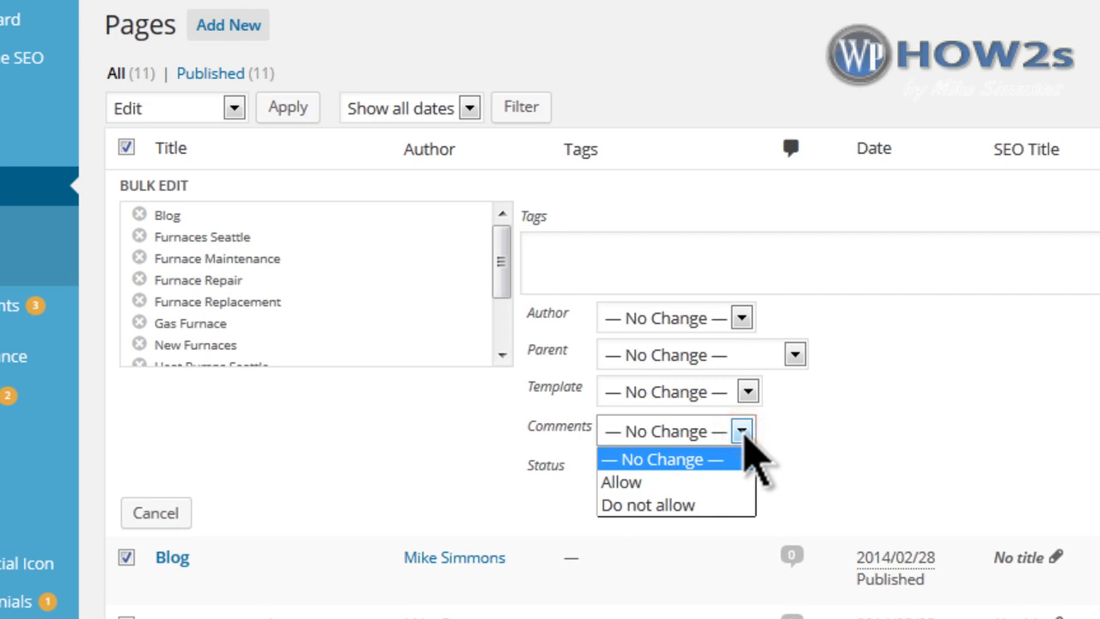
click(658, 505)
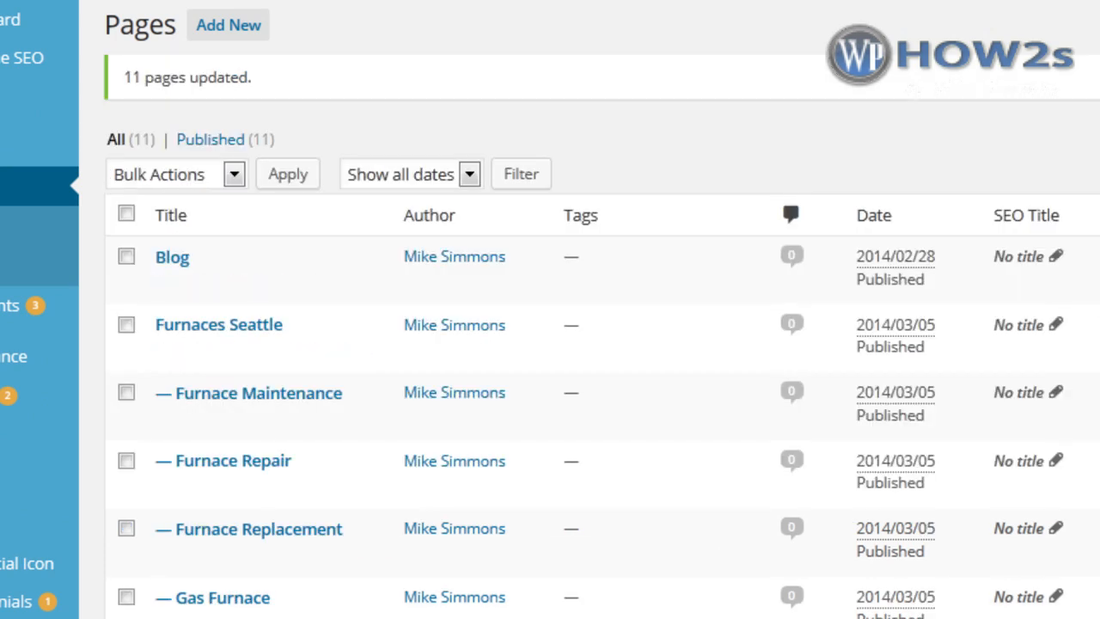
scroll(507, 258, down, 5)
scroll(508, 258, up, 5)
Open the Blog page's Quick Edit and switch Allow Comments on and back off.
mouse_move(239, 245)
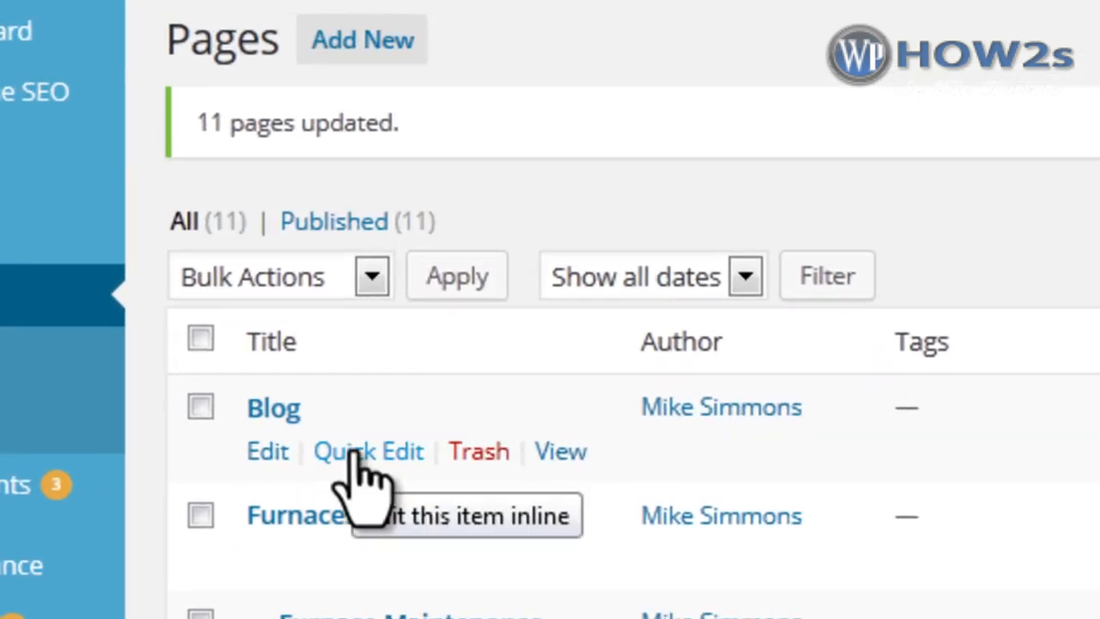
click(357, 451)
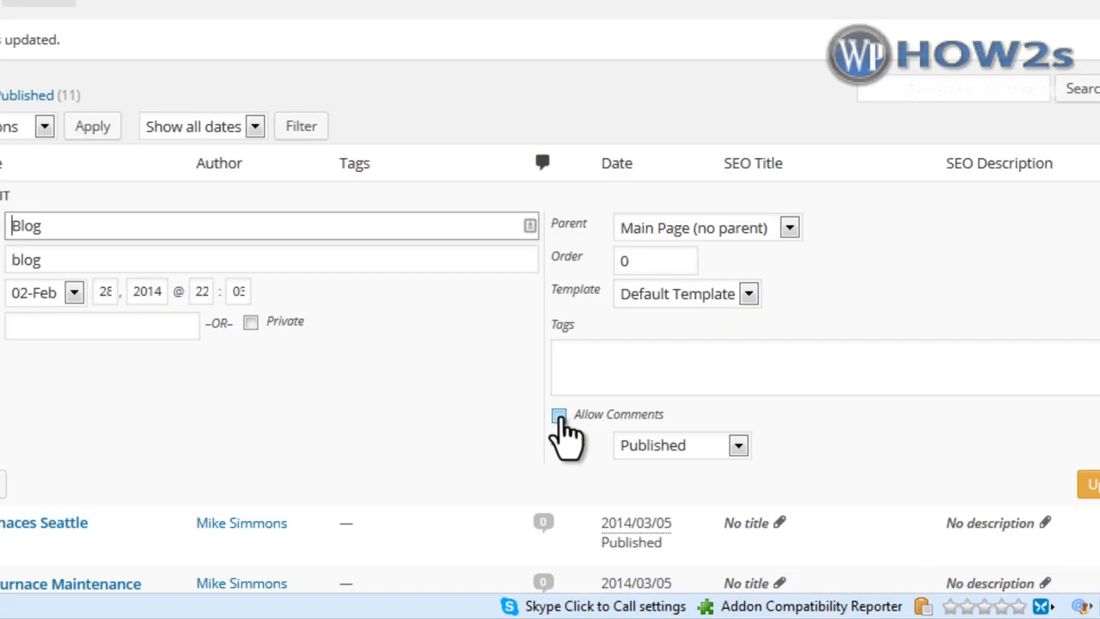
click(559, 416)
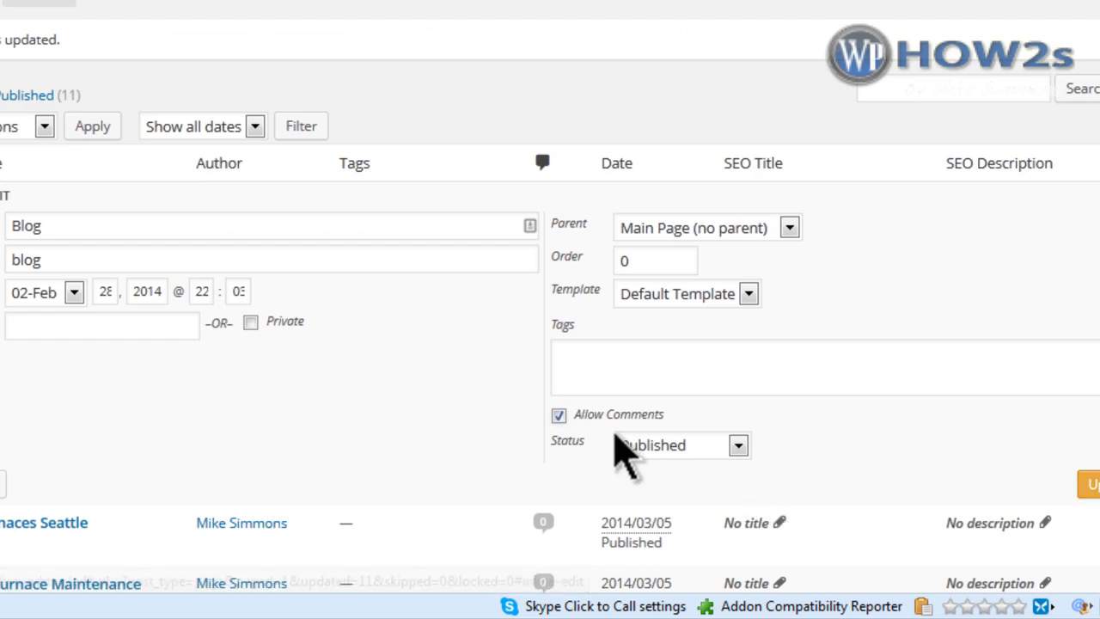
click(559, 416)
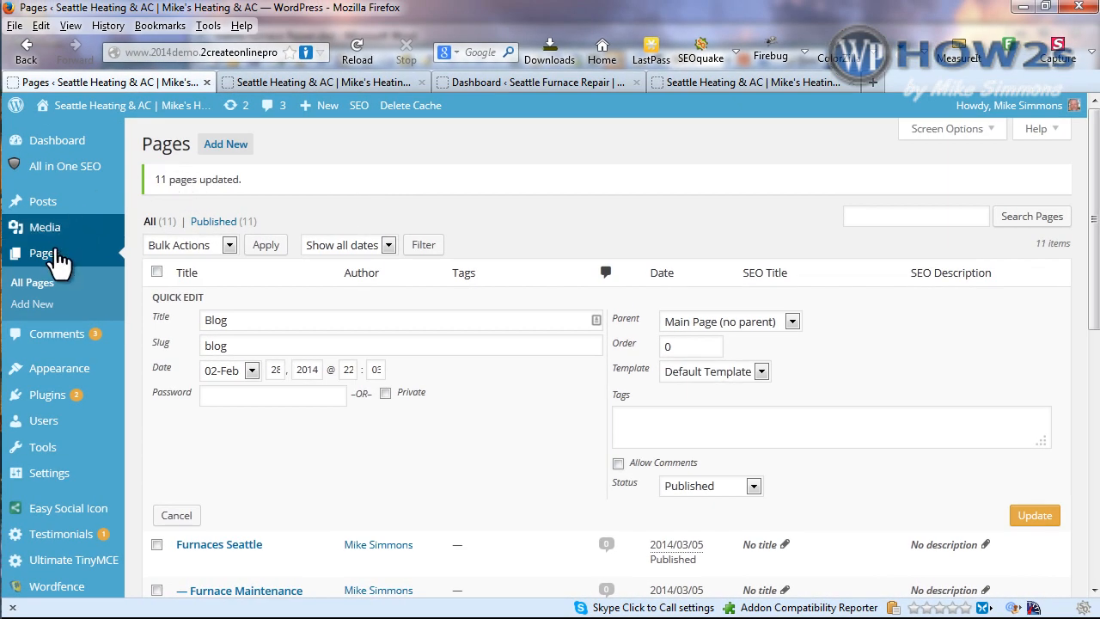
Open the Seattle Heating & AC page for editing, change its title to "Seattle Heating & Air Conditioning" and update the page.
click(49, 267)
drag(1095, 181, 1085, 384)
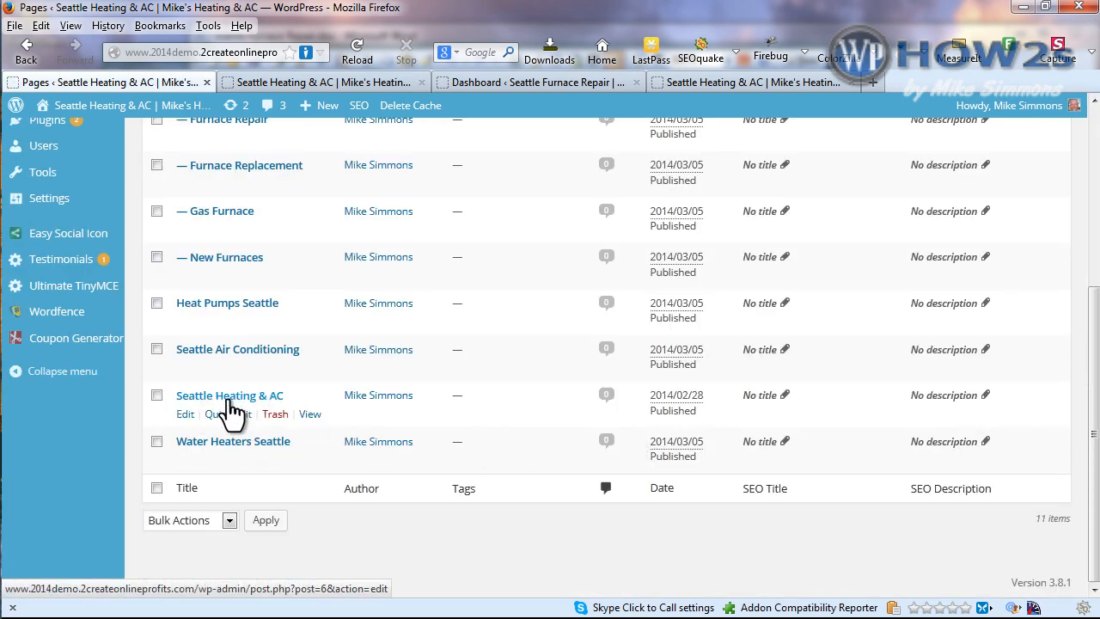
click(194, 398)
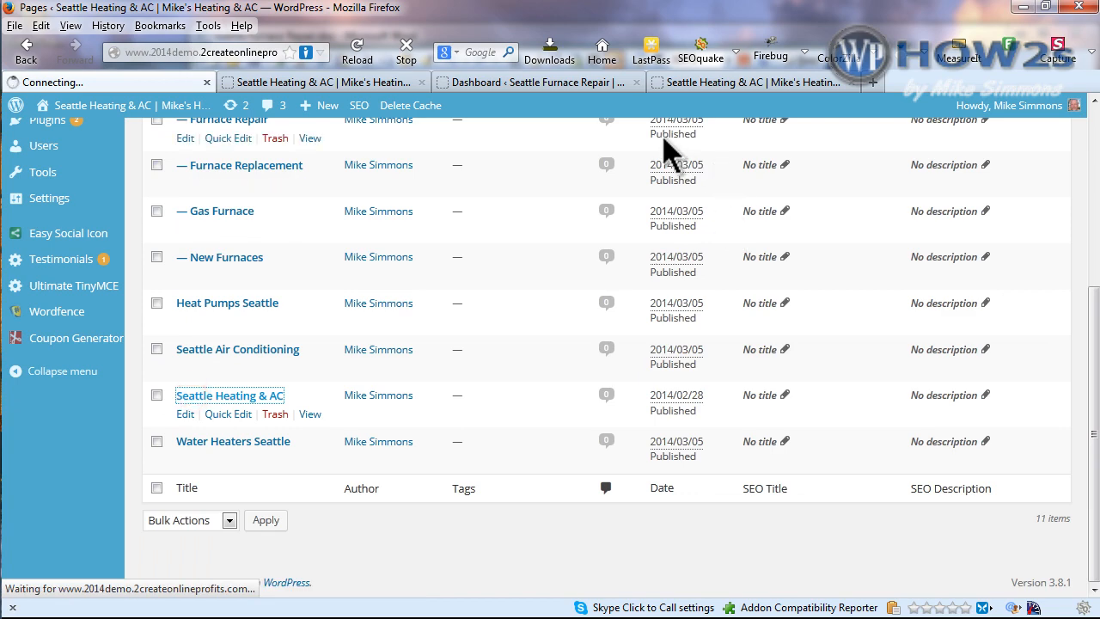
click(301, 185)
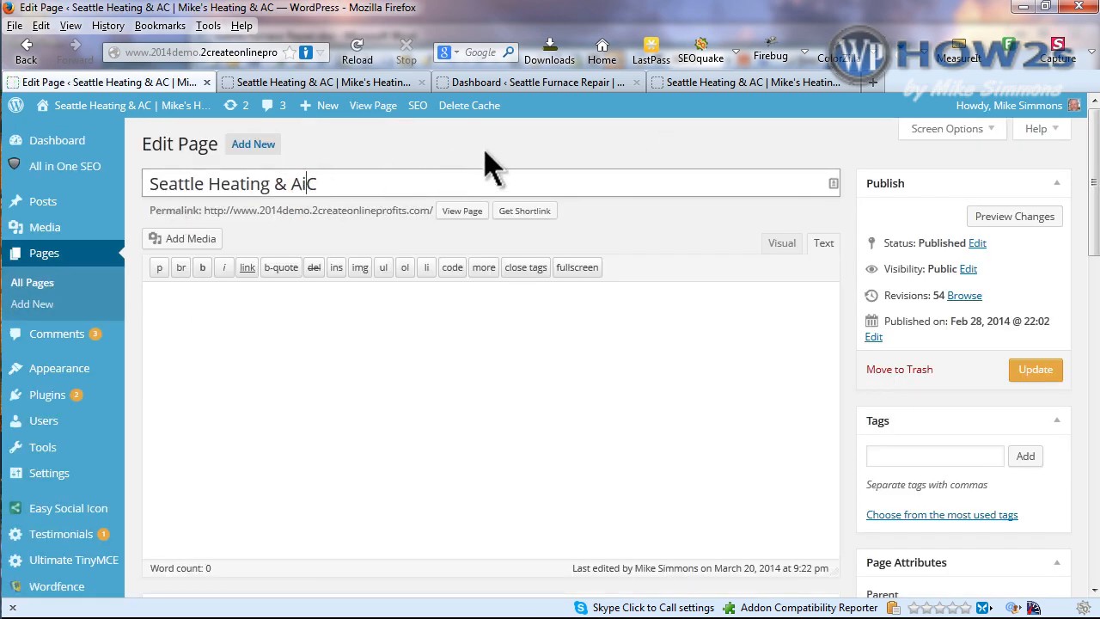
click(329, 183)
text(ir Conditioning)
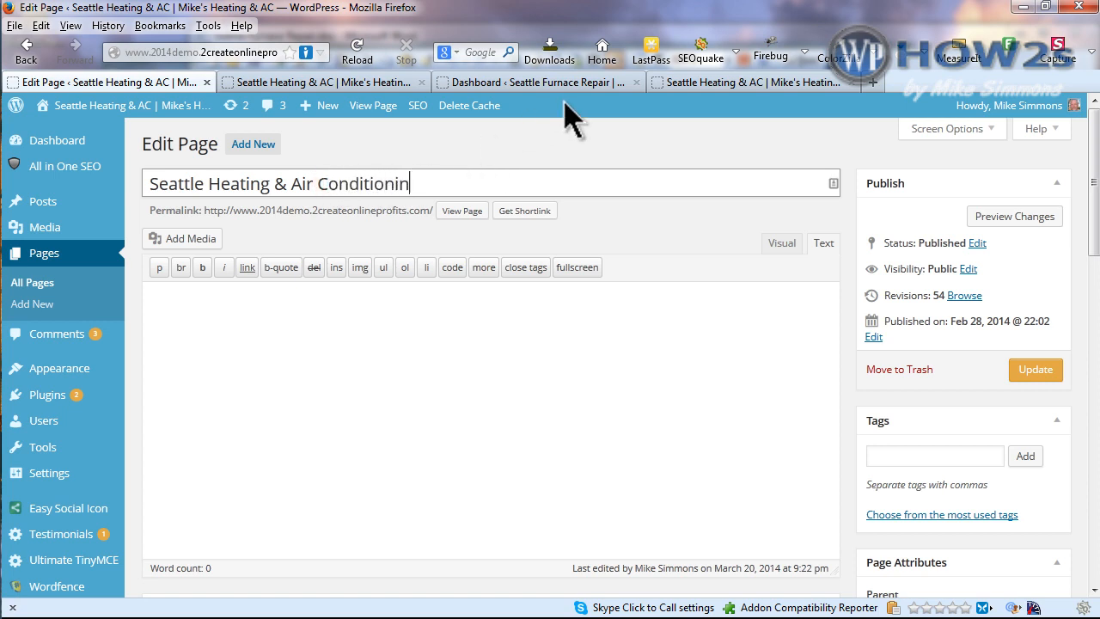
click(1036, 371)
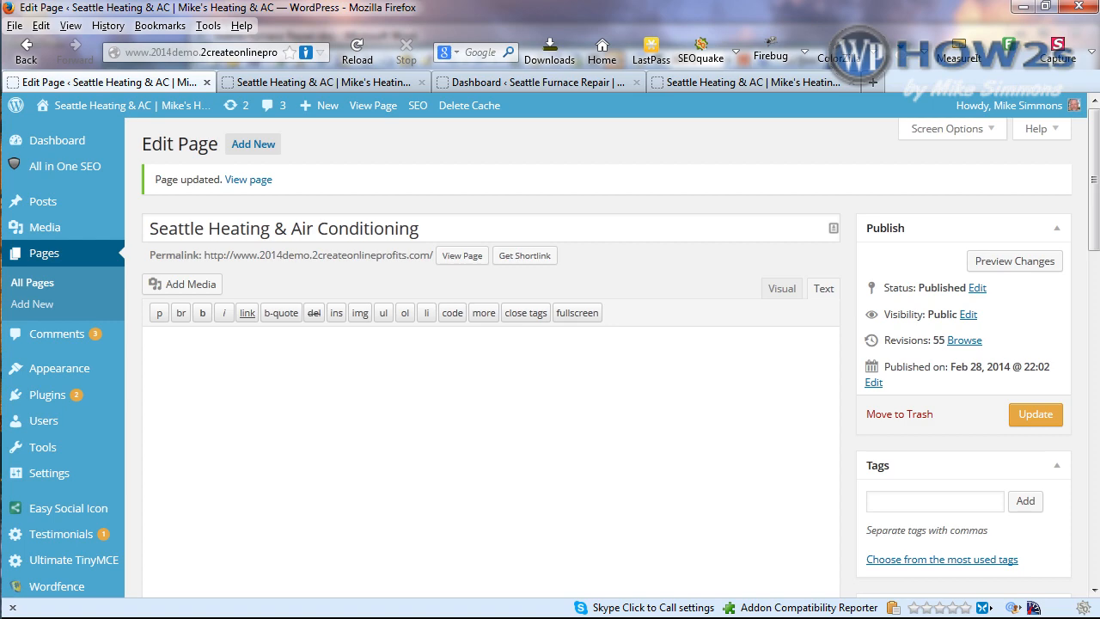
Switch to Seattle Furnace Repair.doc in Microsoft Word and copy the two-line main heading at the start of the document.
key(alt+Tab)
click(847, 425)
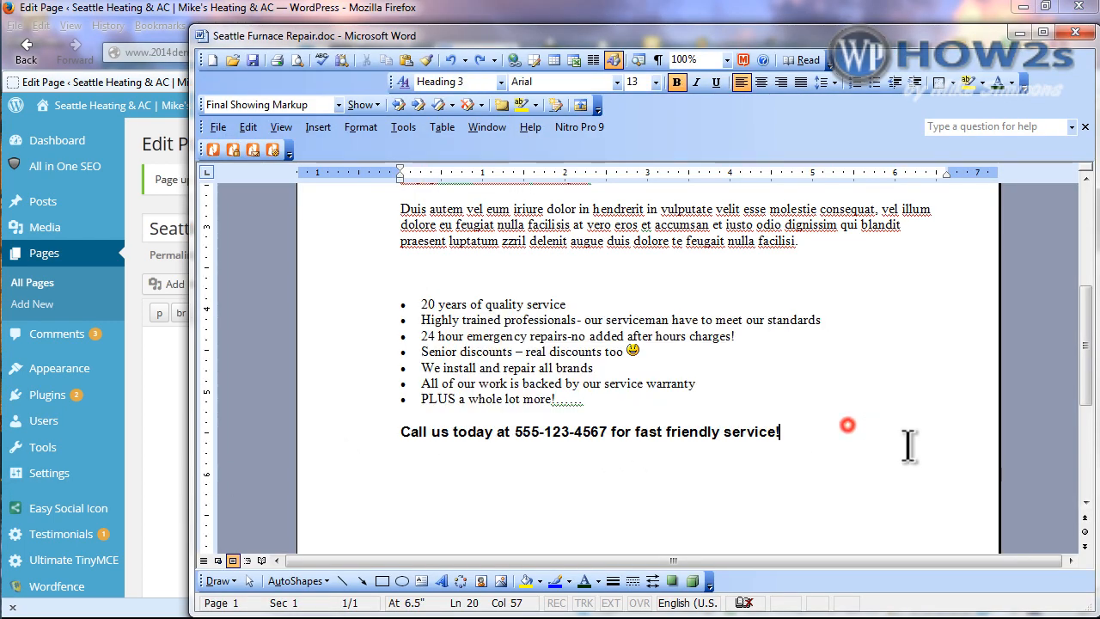
drag(1084, 336, 1085, 234)
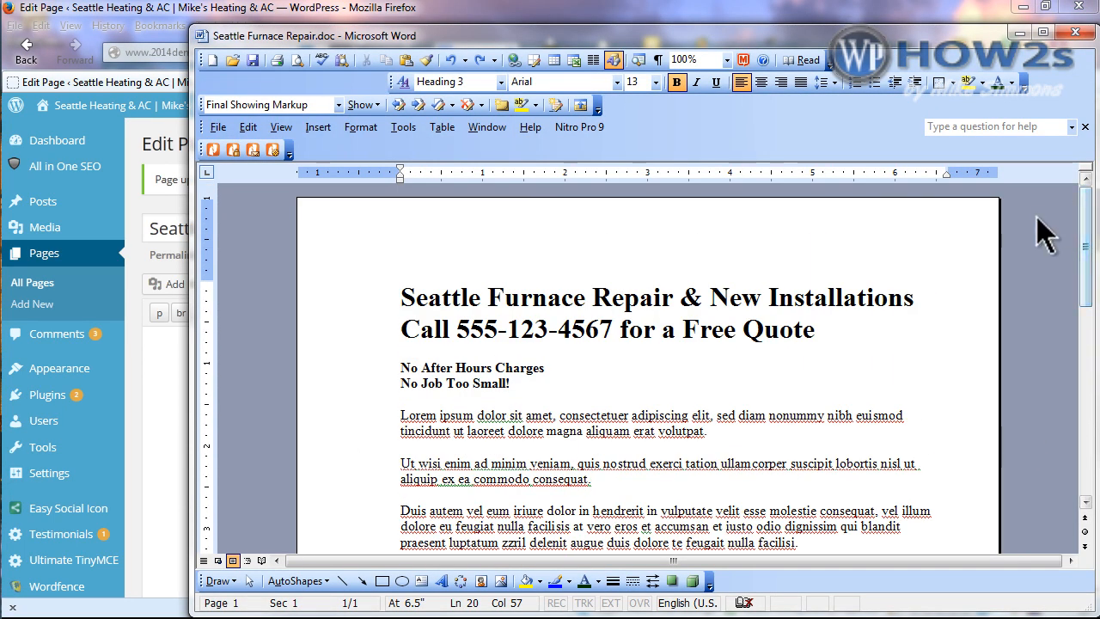
drag(401, 294, 862, 314)
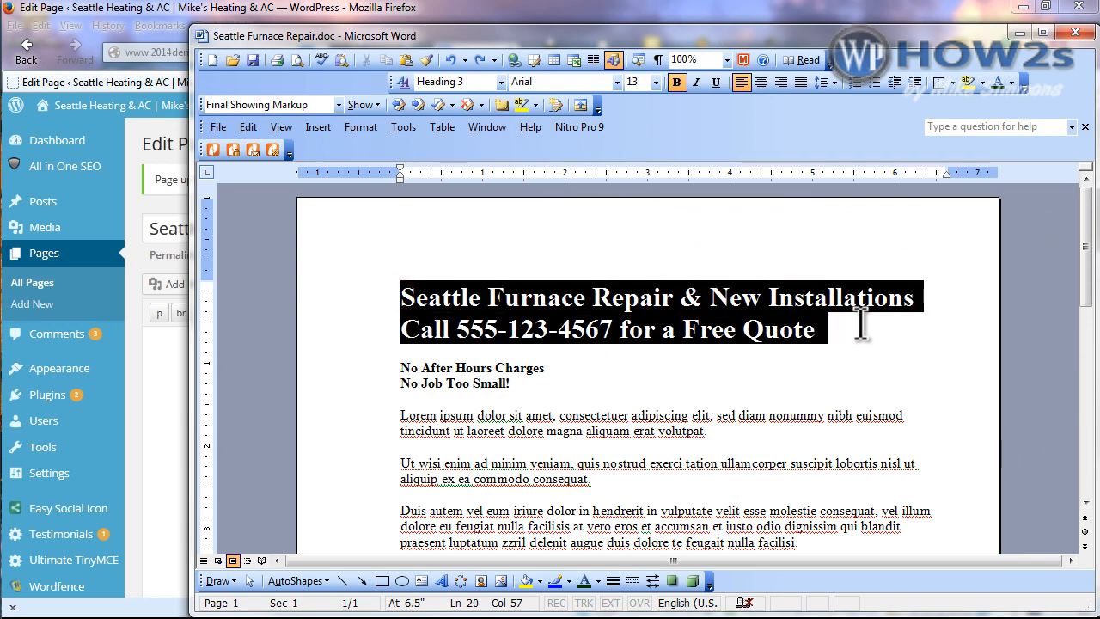
right_click(593, 314)
click(225, 336)
Return to the WordPress page editor's visual mode and insert the copied heading into the body using Paste from Word.
click(154, 362)
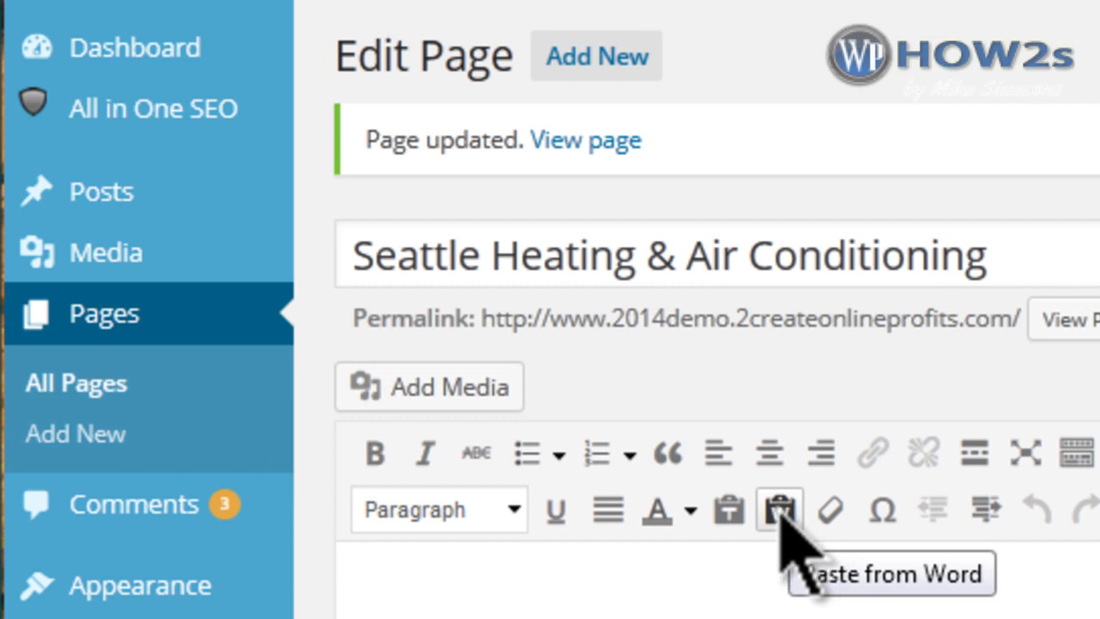
click(725, 517)
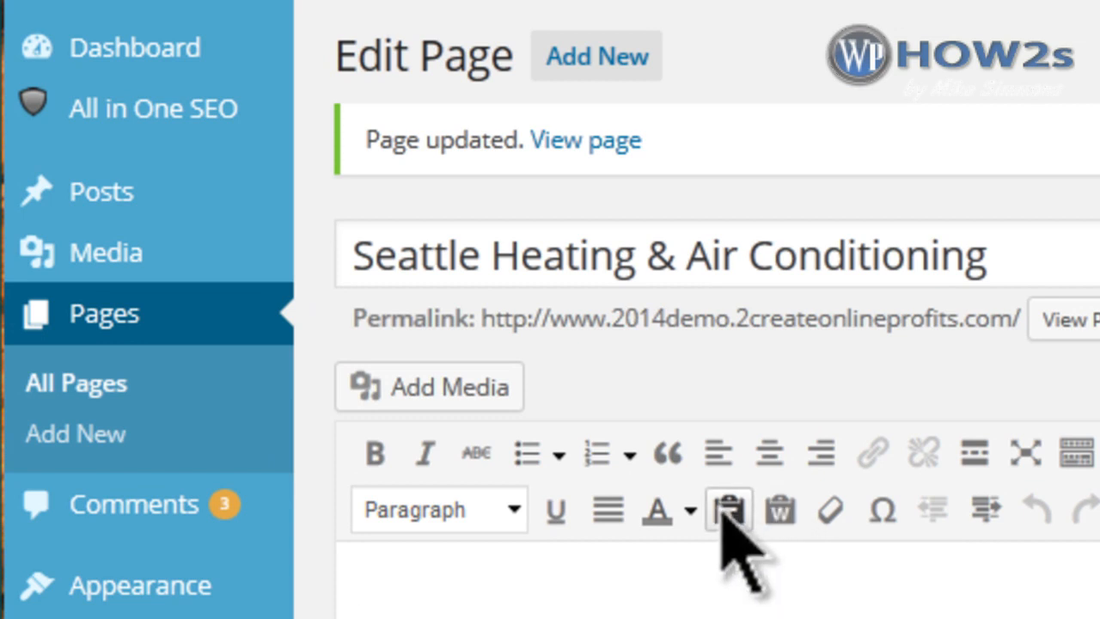
click(780, 512)
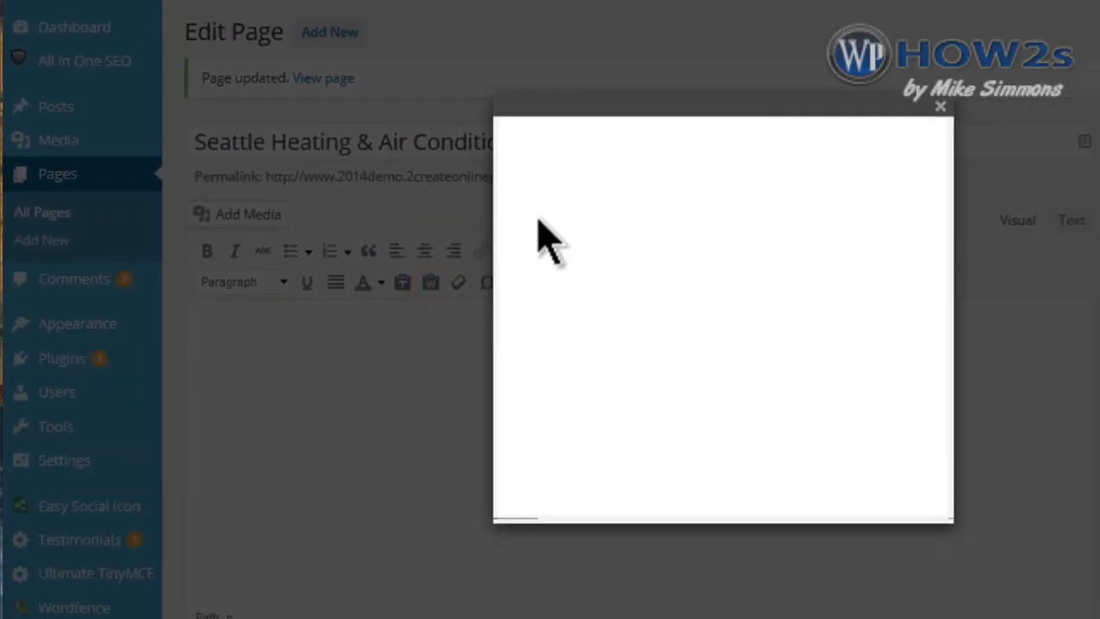
key(ctrl+v)
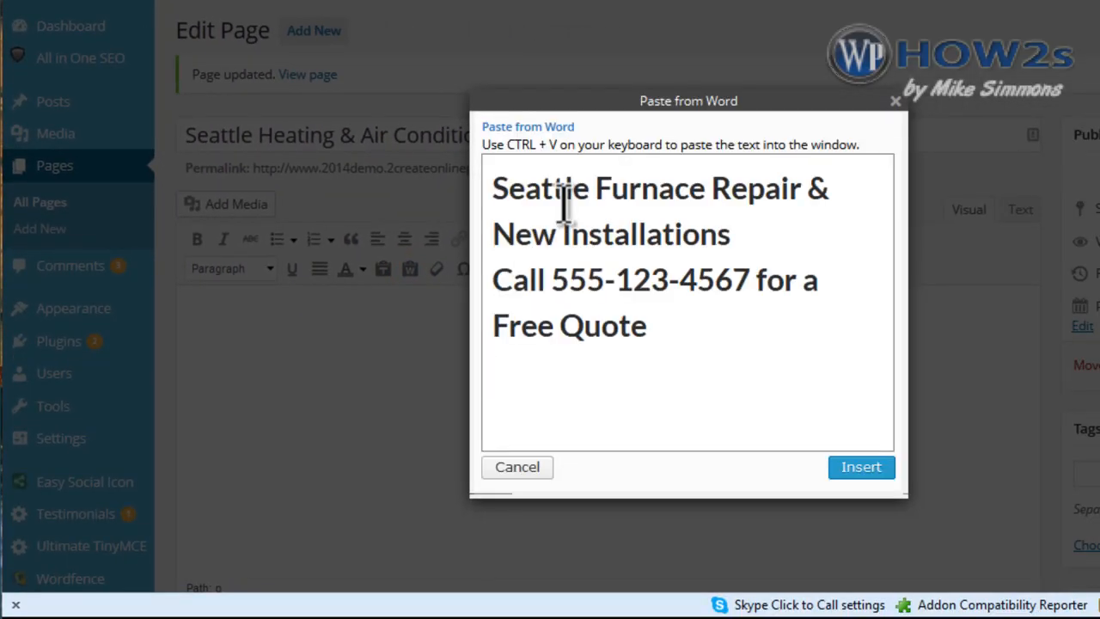
click(860, 464)
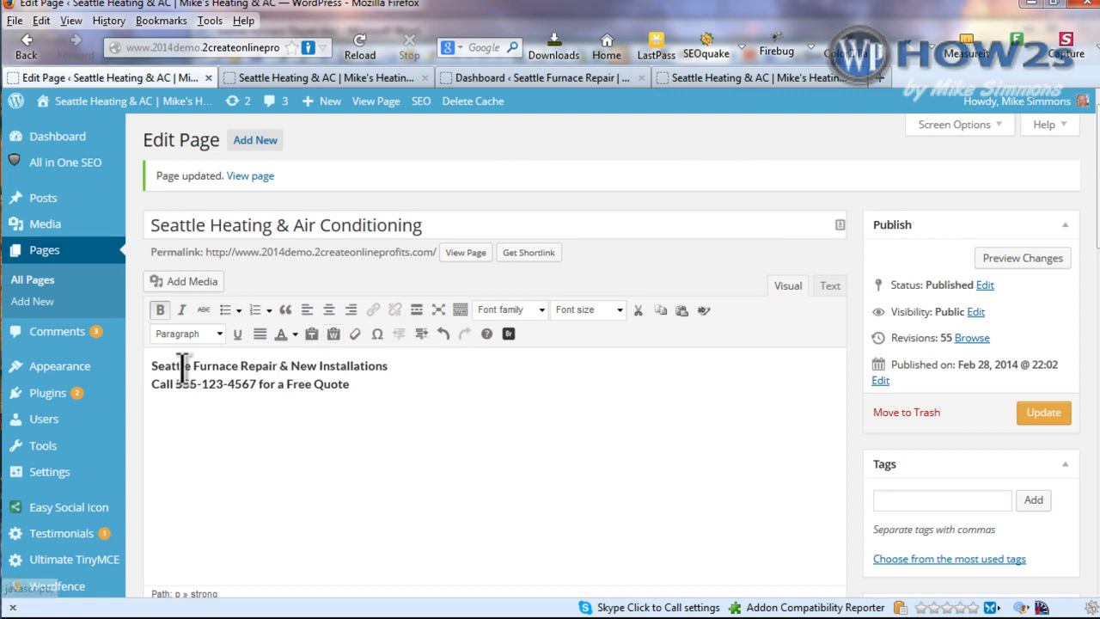
Set the inserted heading's font size to 28px, update the page and reload the live page to check it.
drag(153, 365, 401, 389)
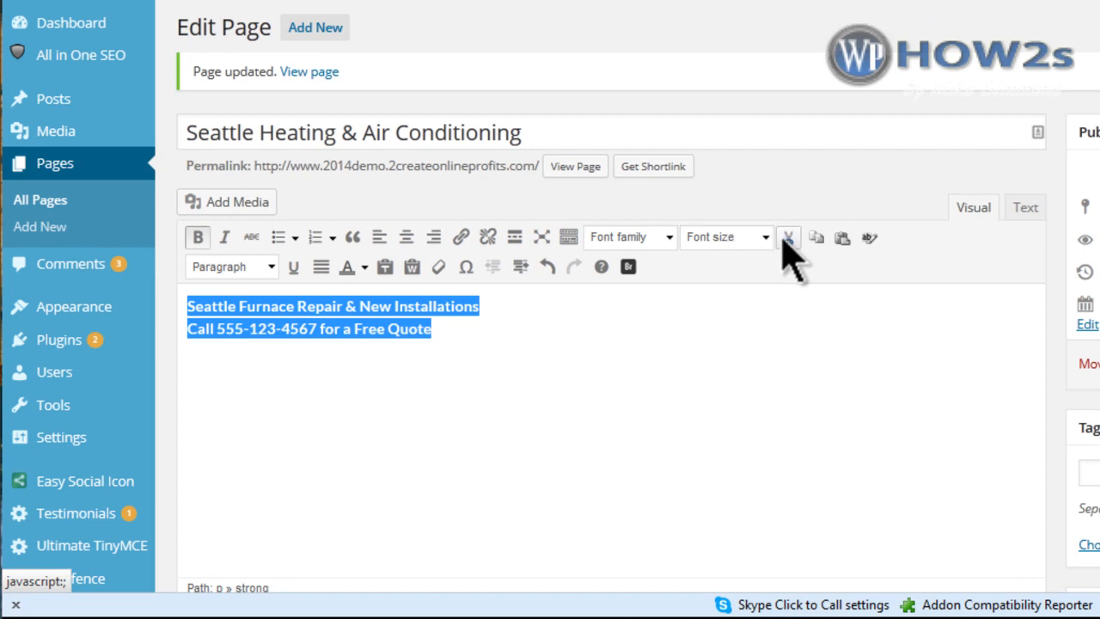
click(766, 238)
click(754, 337)
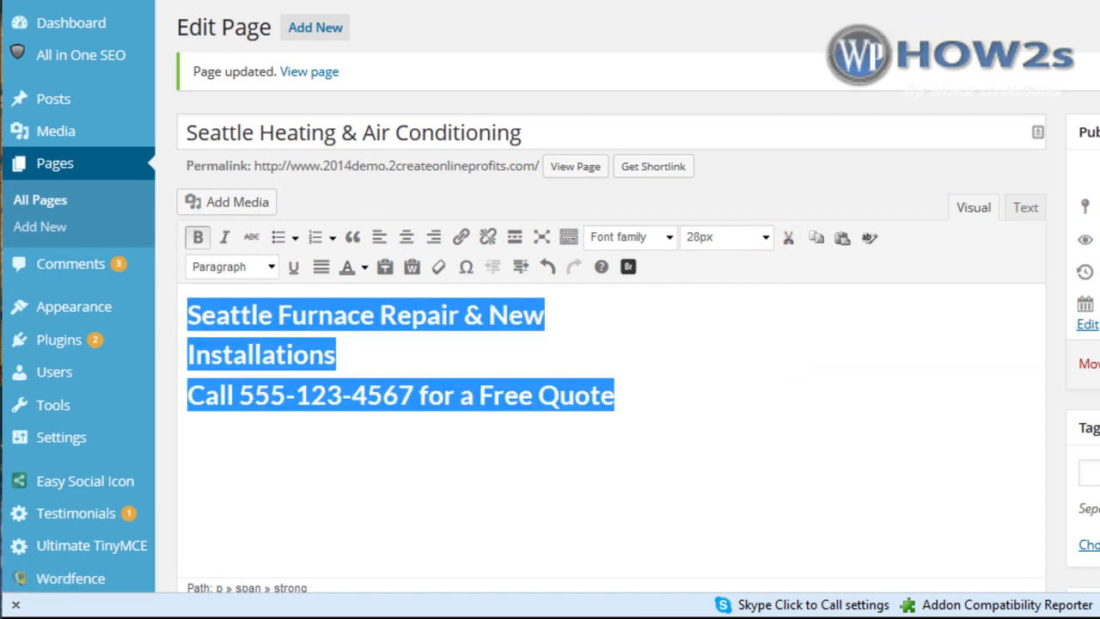
click(1036, 414)
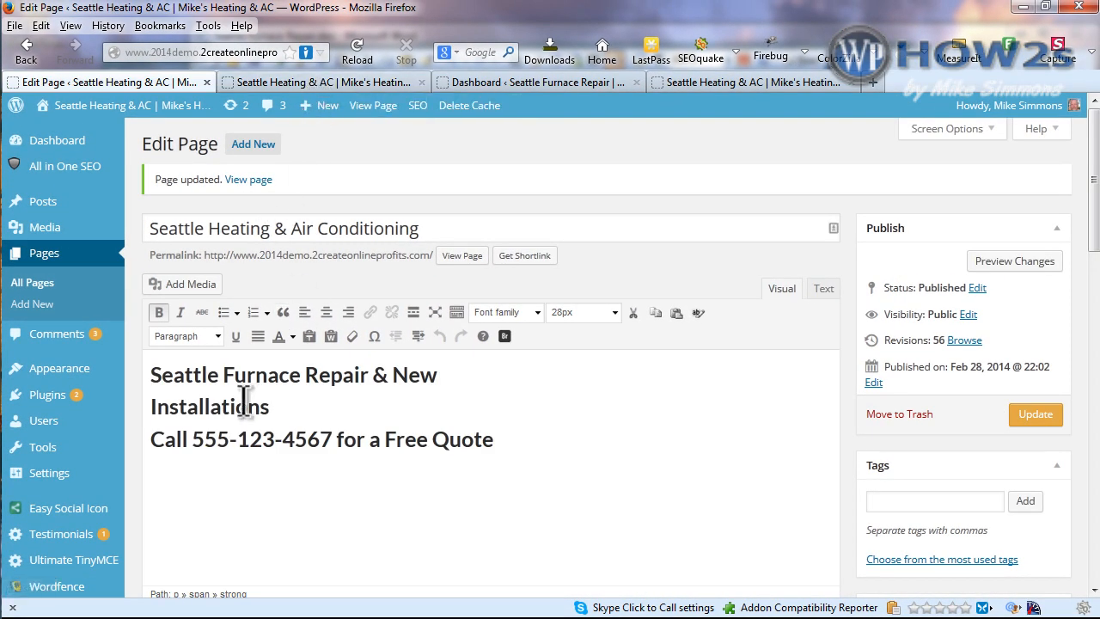
click(303, 83)
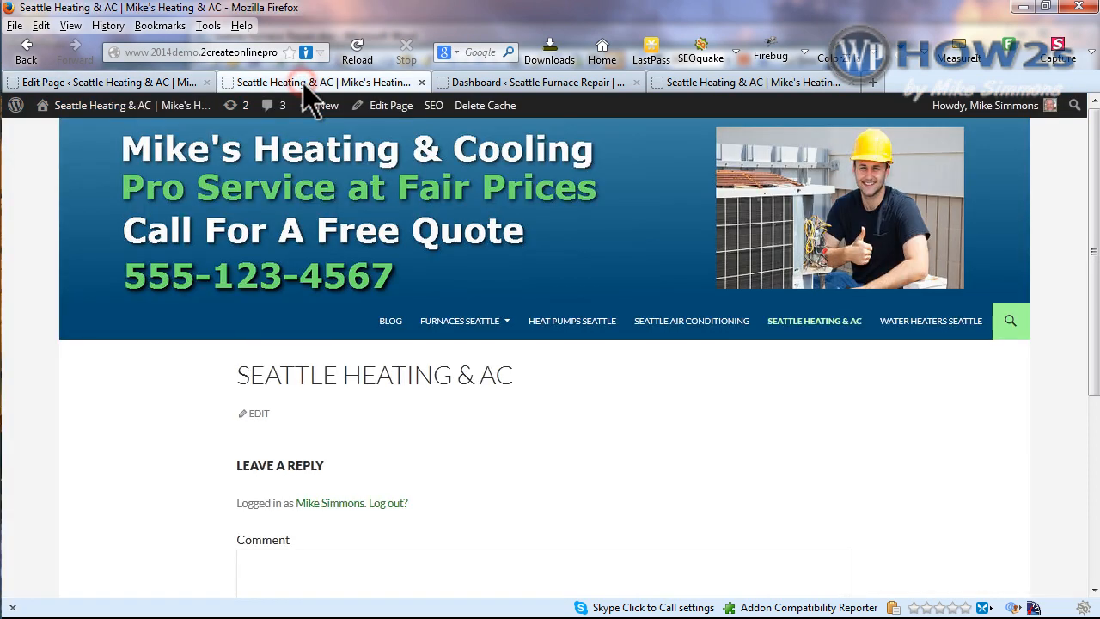
click(360, 47)
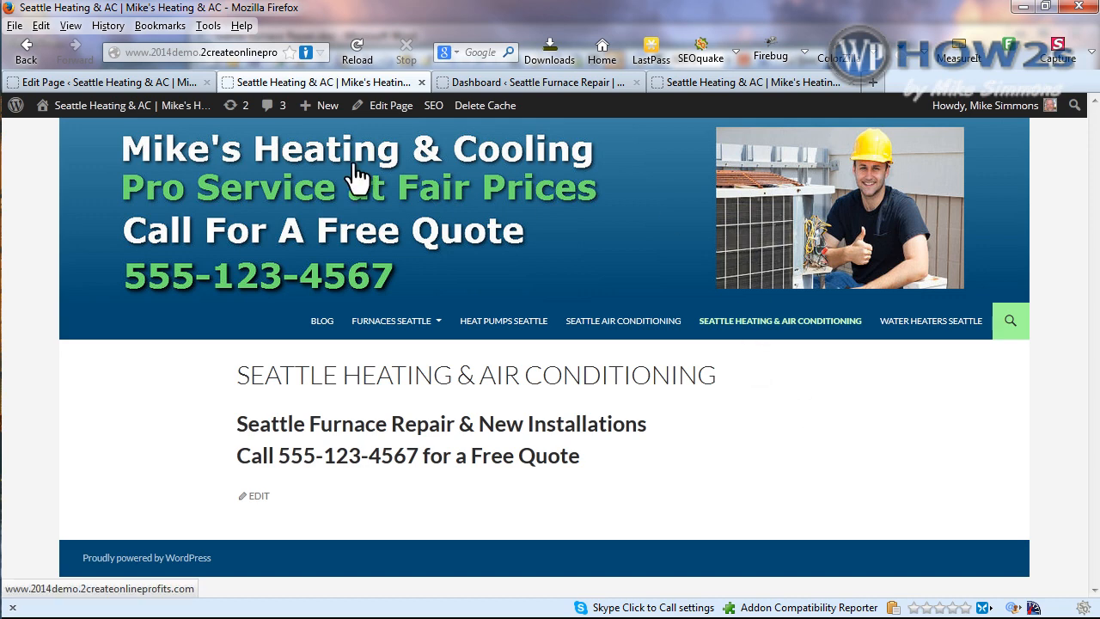
In the Word document, copy the text from "No After Hours Charges" through the end of the third placeholder paragraph.
click(89, 85)
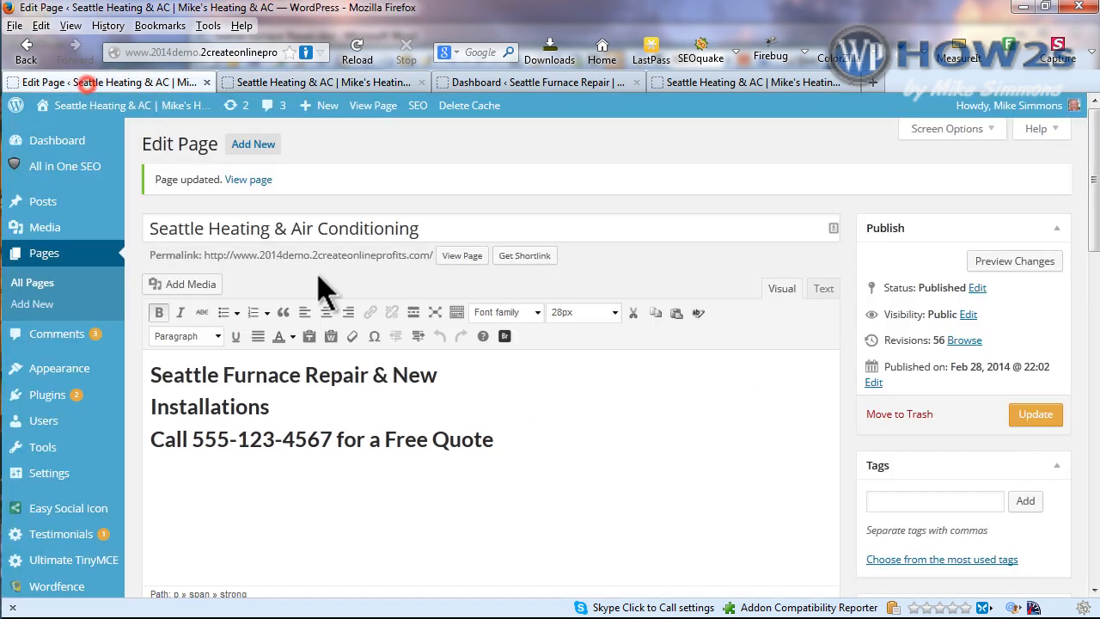
key(alt+Tab)
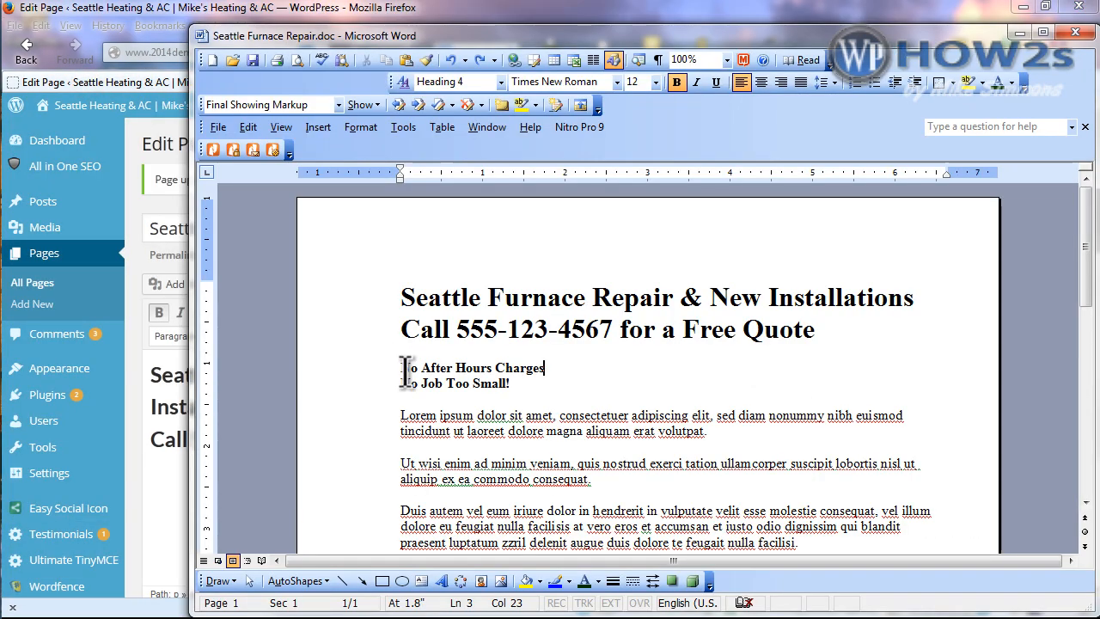
drag(404, 372, 811, 415)
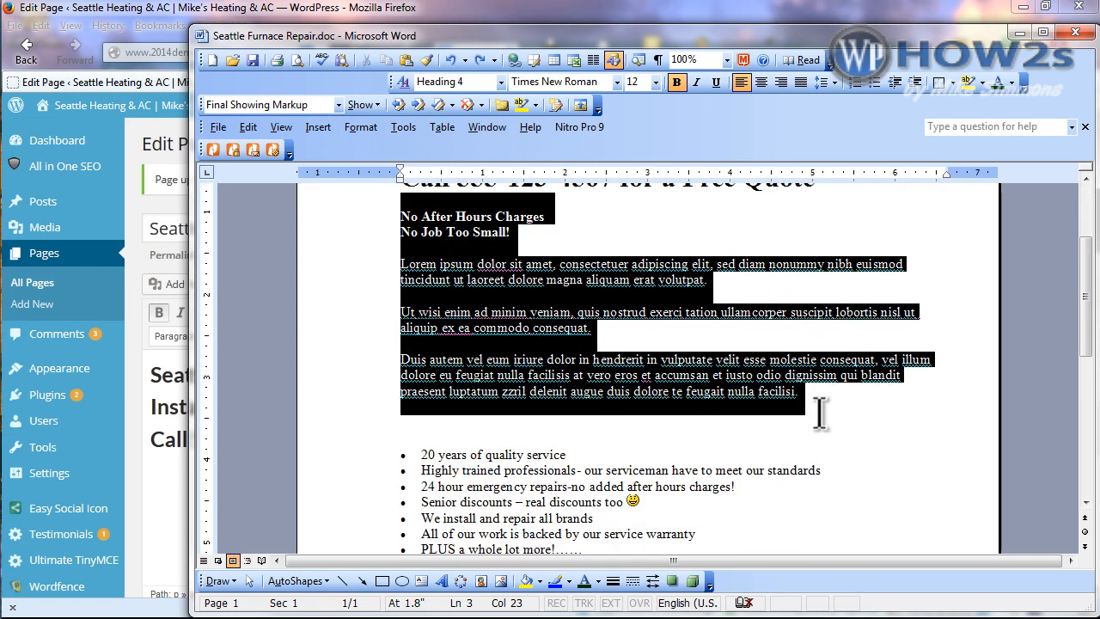
right_click(552, 291)
click(572, 324)
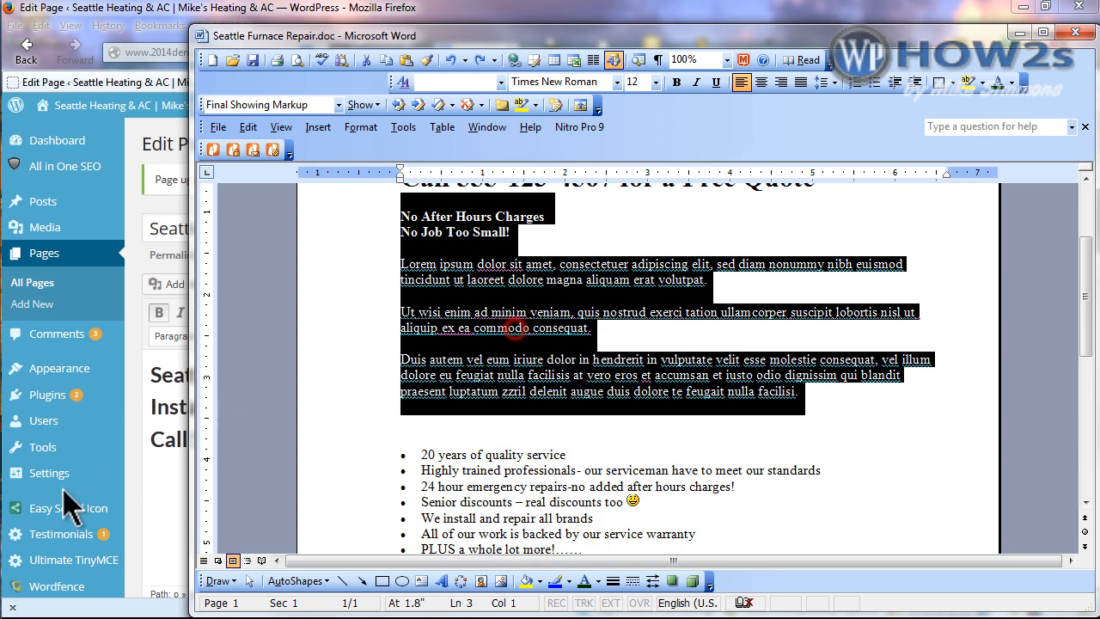
Insert the copied subheadings and paragraphs below the page's main heading using Paste from Word, and update the page.
click(163, 486)
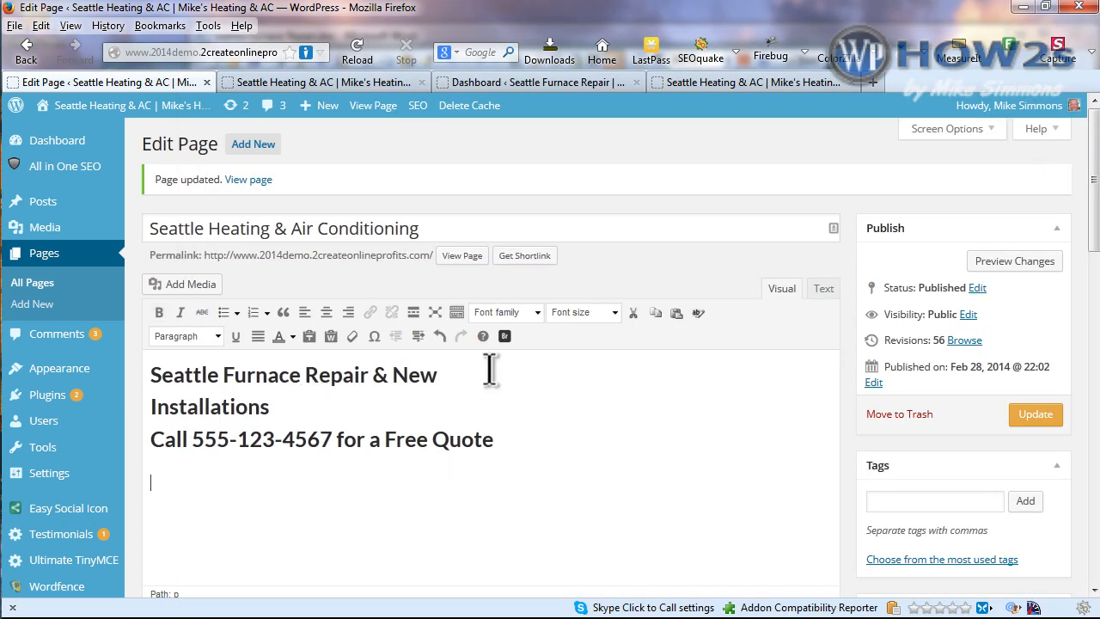
click(331, 336)
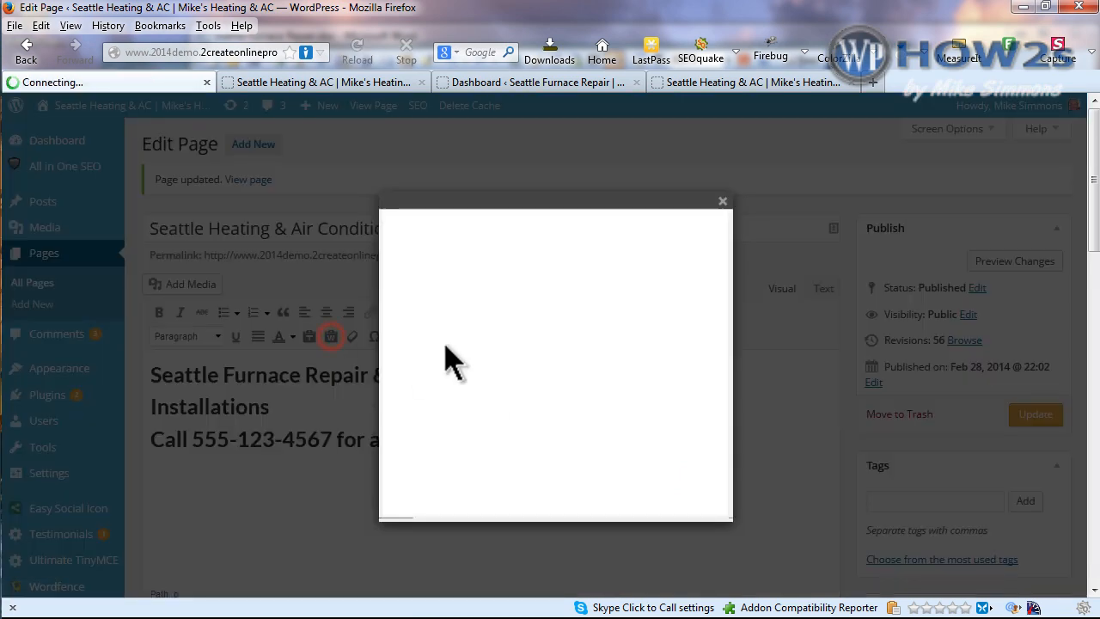
key(ctrl+v)
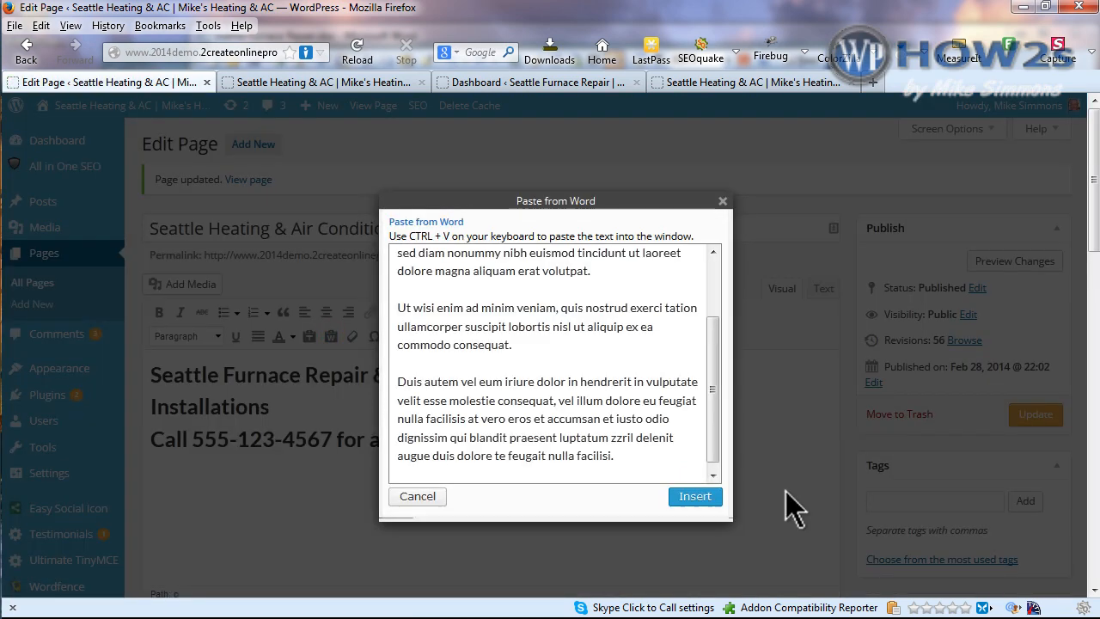
click(696, 497)
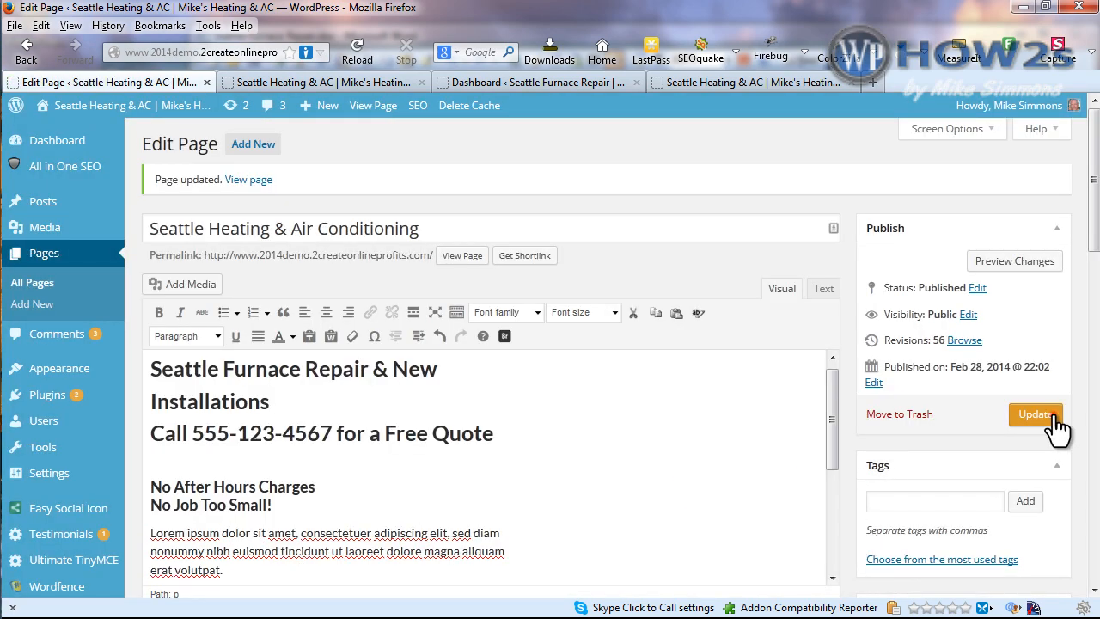
click(1055, 419)
Review the header, headings and body text on the live Seattle Heating & Air Conditioning page.
click(322, 82)
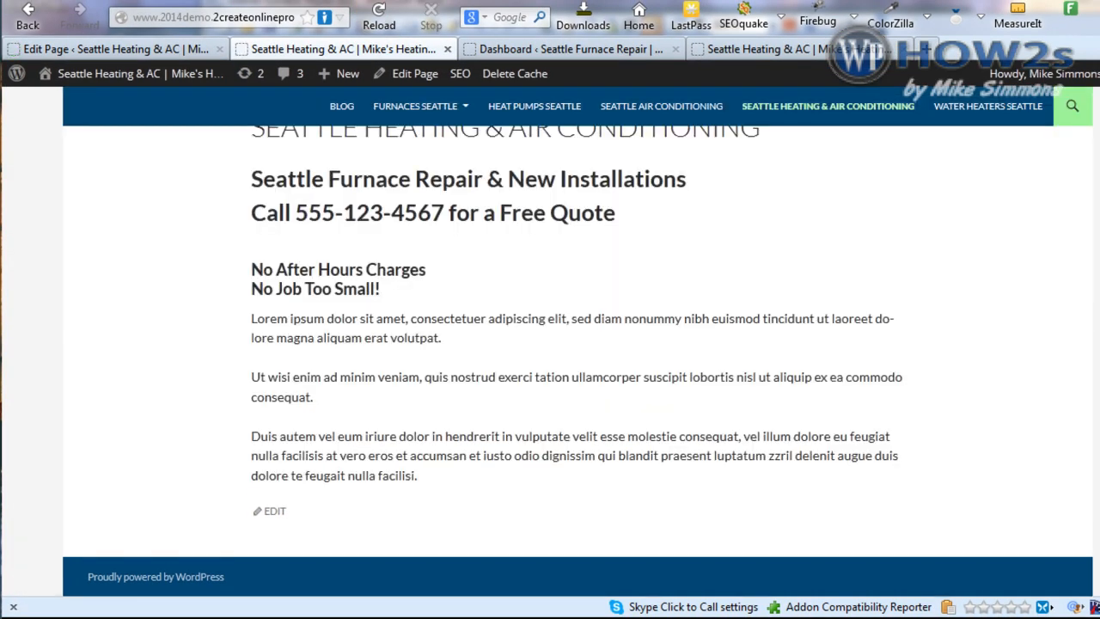
scroll(937, 310, up, 3)
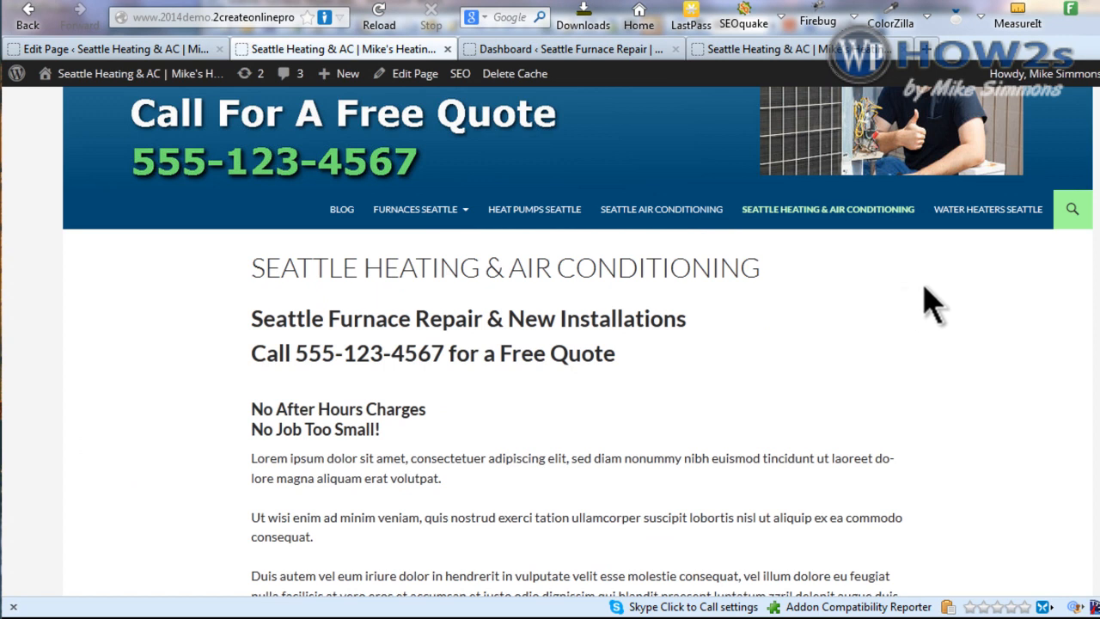
scroll(578, 344, down, 3)
scroll(578, 344, up, 4)
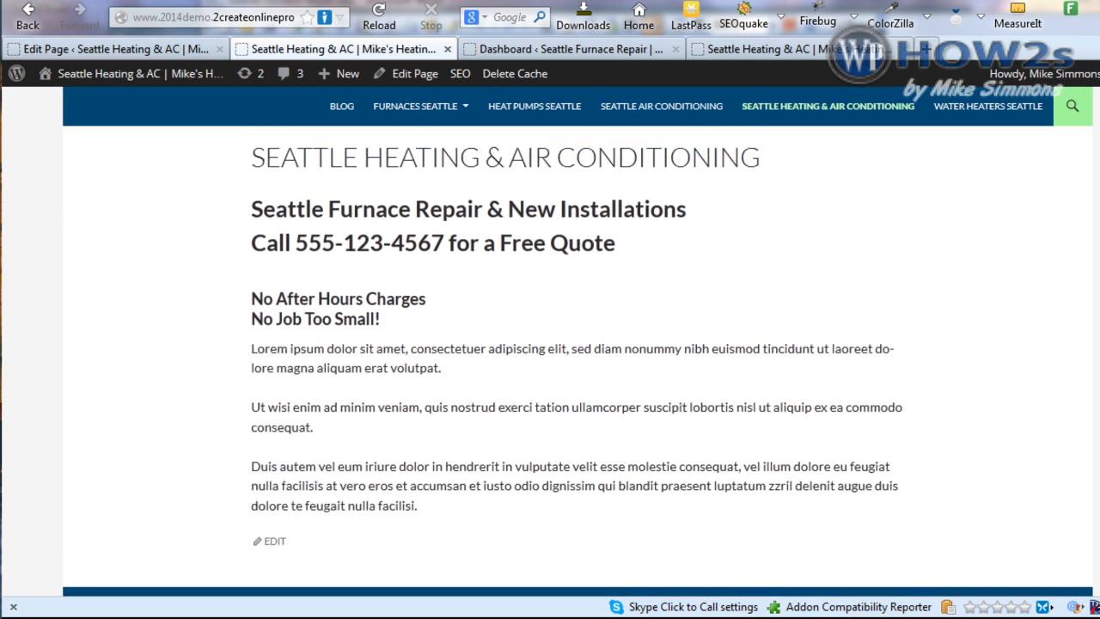
scroll(577, 341, up, 1)
scroll(577, 344, down, 3)
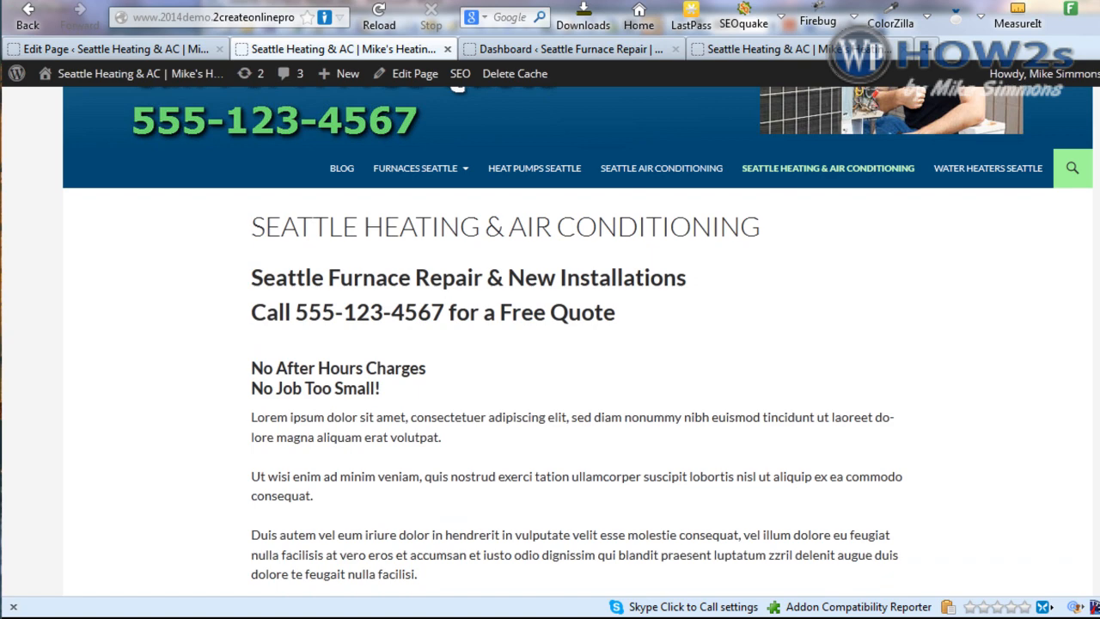
scroll(320, 297, down, 2)
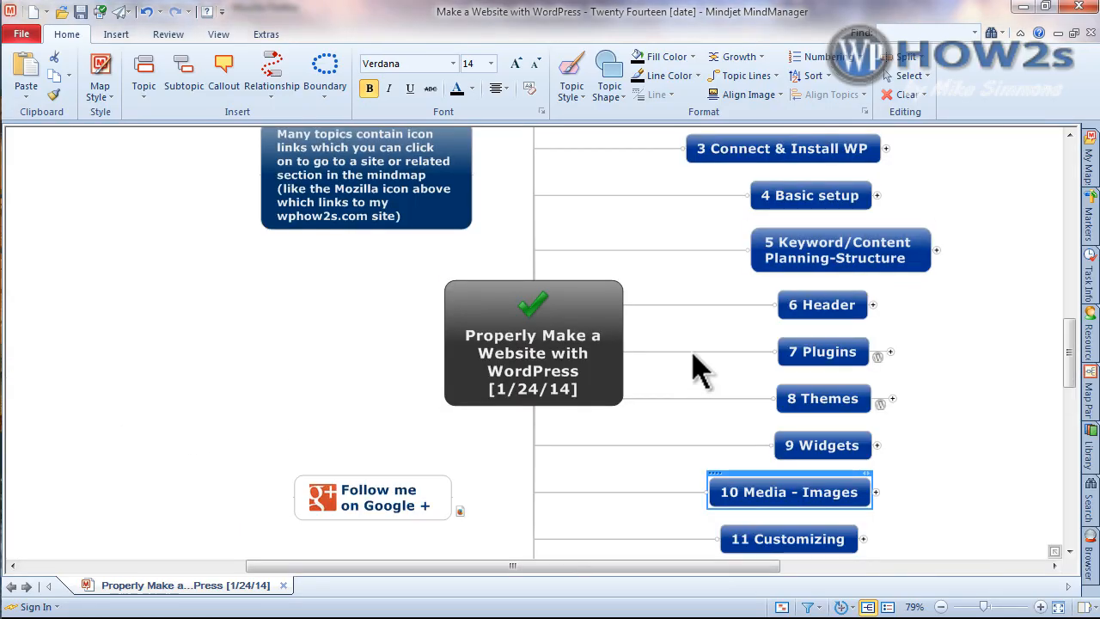
Expand "10 Media - Images" in the MindManager map and examine its notes on royalty free sources, image types and SEO optimization.
scroll(695, 369, right, 5)
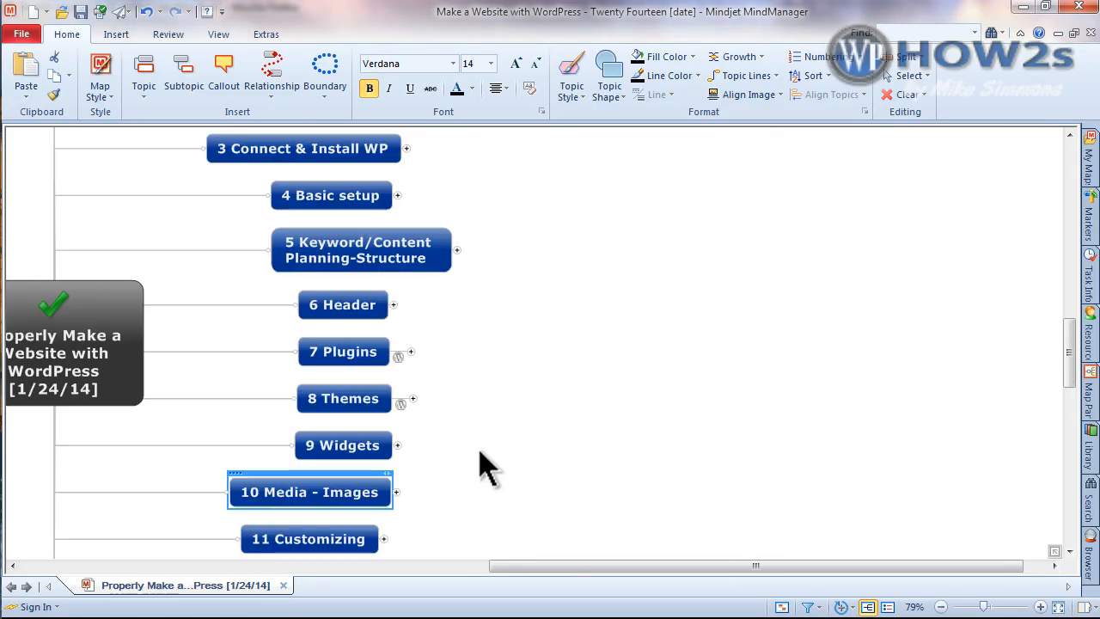
click(395, 492)
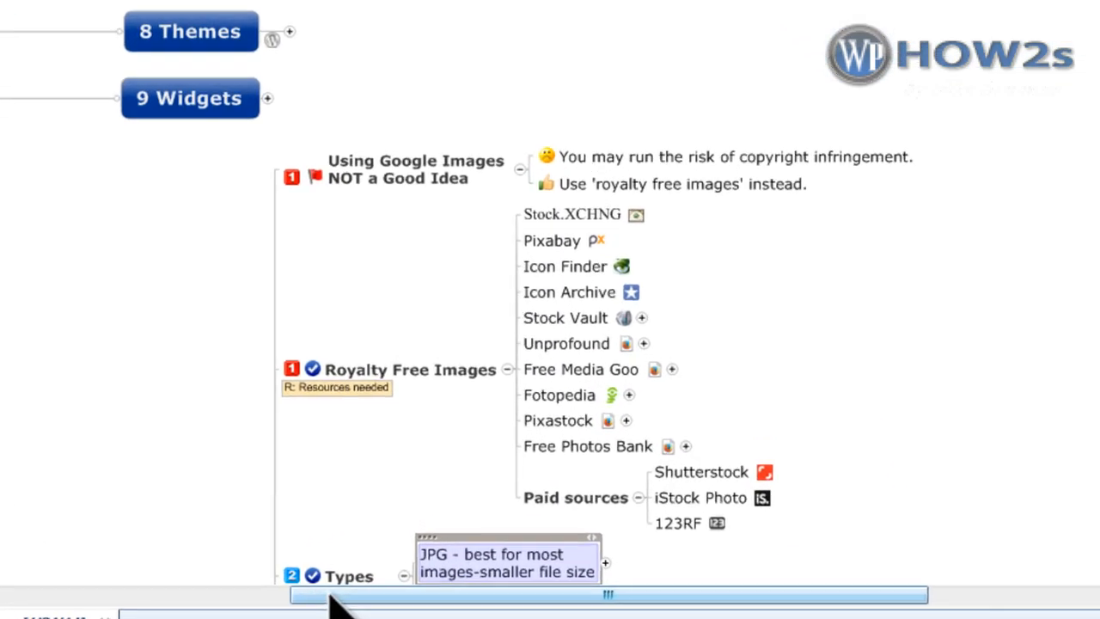
drag(454, 565, 587, 566)
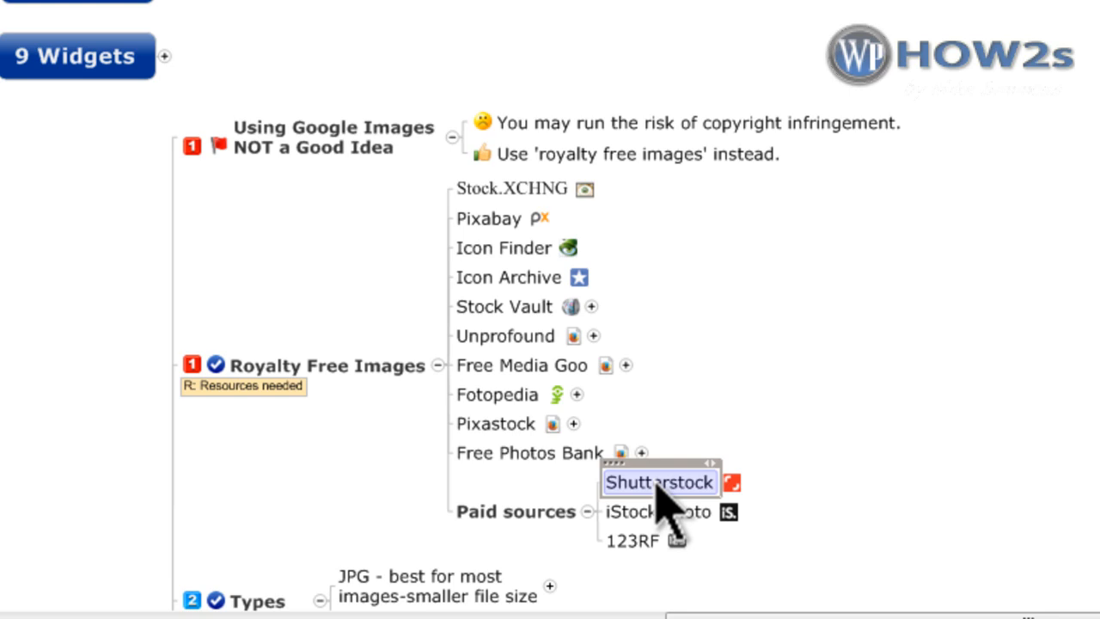
scroll(662, 503, down, 5)
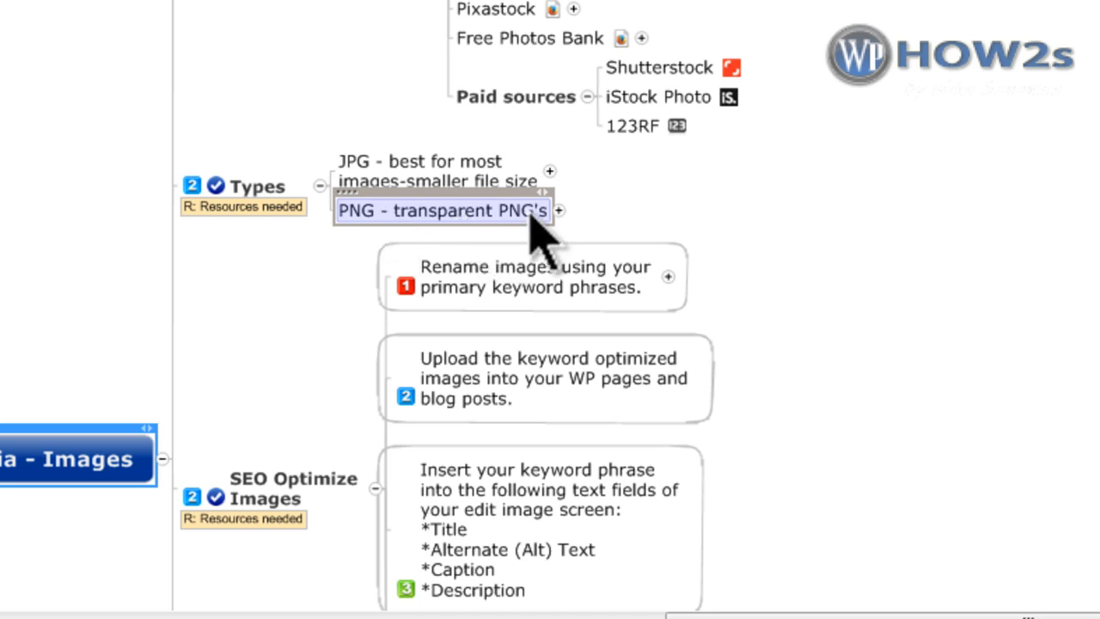
Examine the mind map's three SEO steps for renaming, uploading and keyword-tagging images.
scroll(551, 309, down, 10)
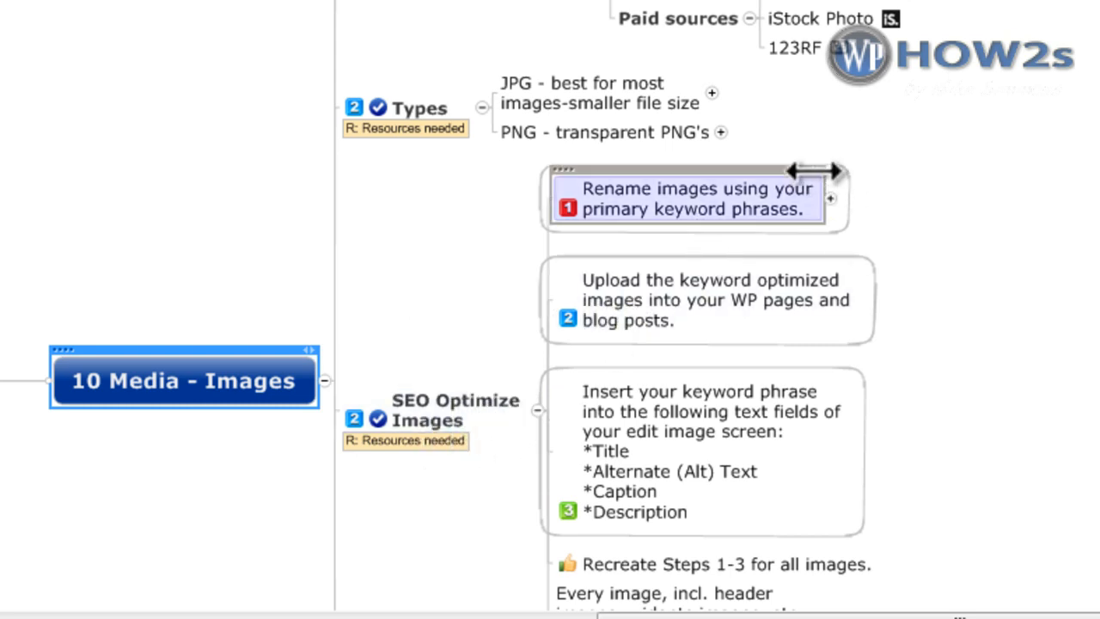
scroll(550, 310, down, 7)
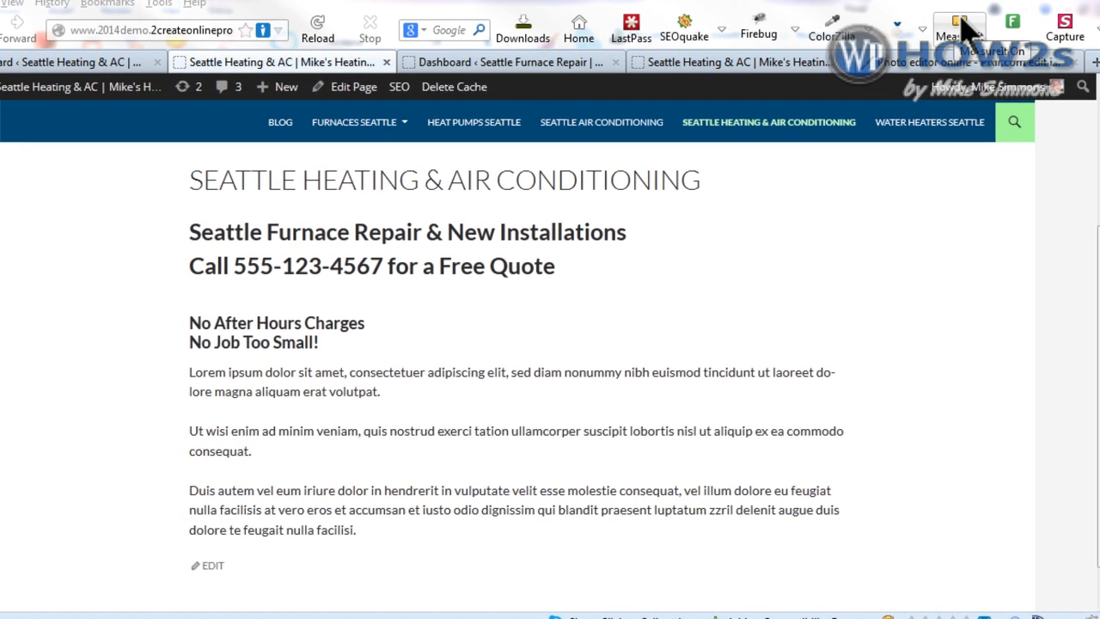
On the live homepage, use MeasureIt to measure the space for an image beside the subheadings and paragraphs.
click(963, 26)
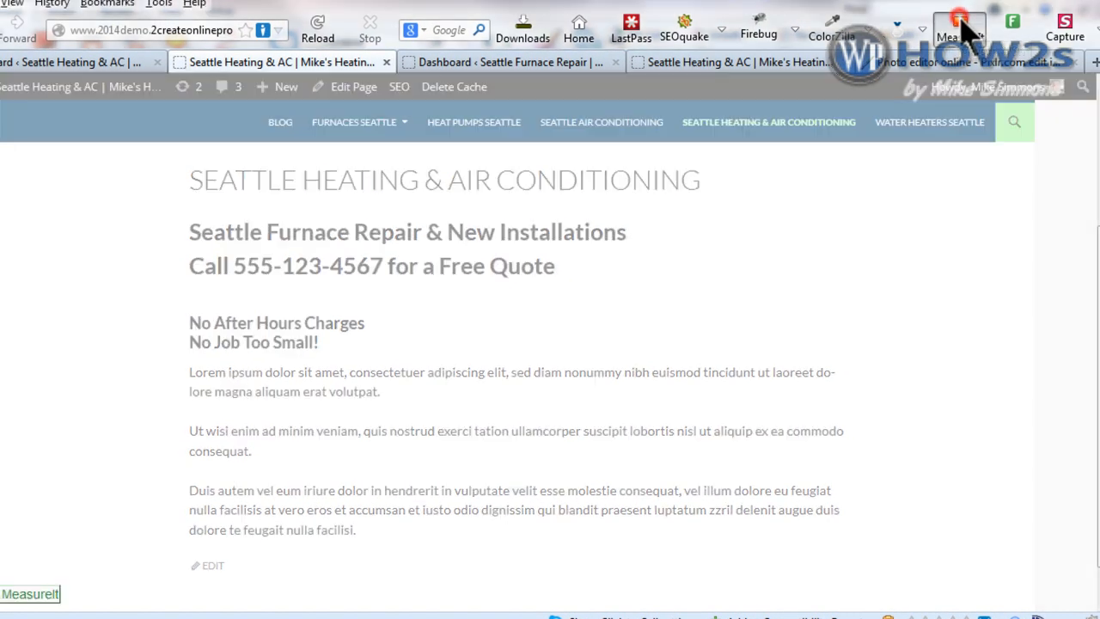
drag(191, 309, 528, 541)
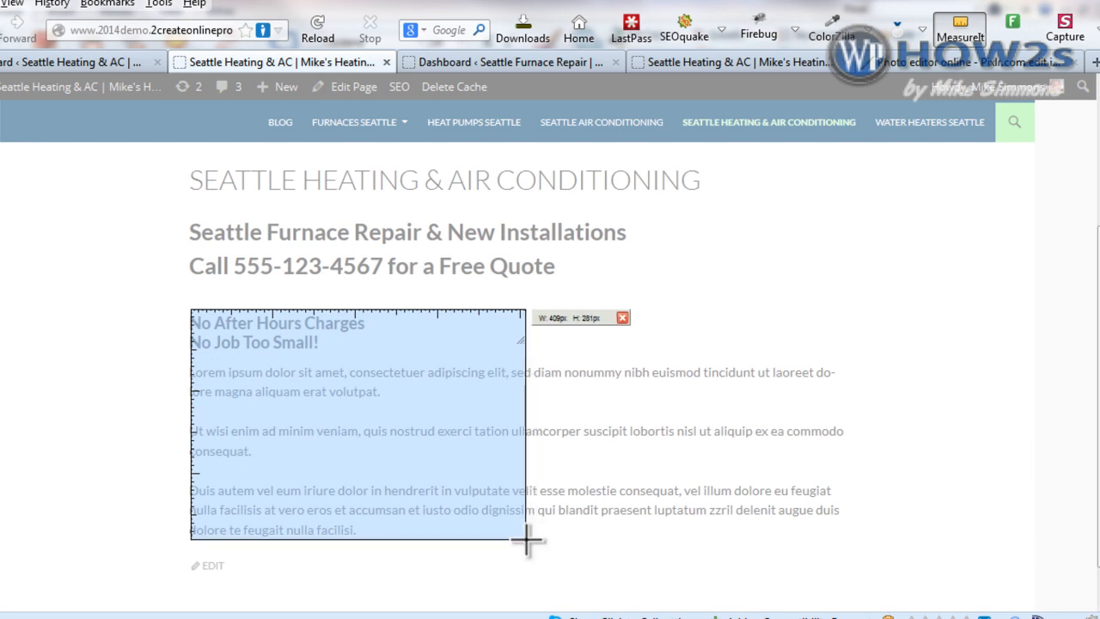
click(623, 318)
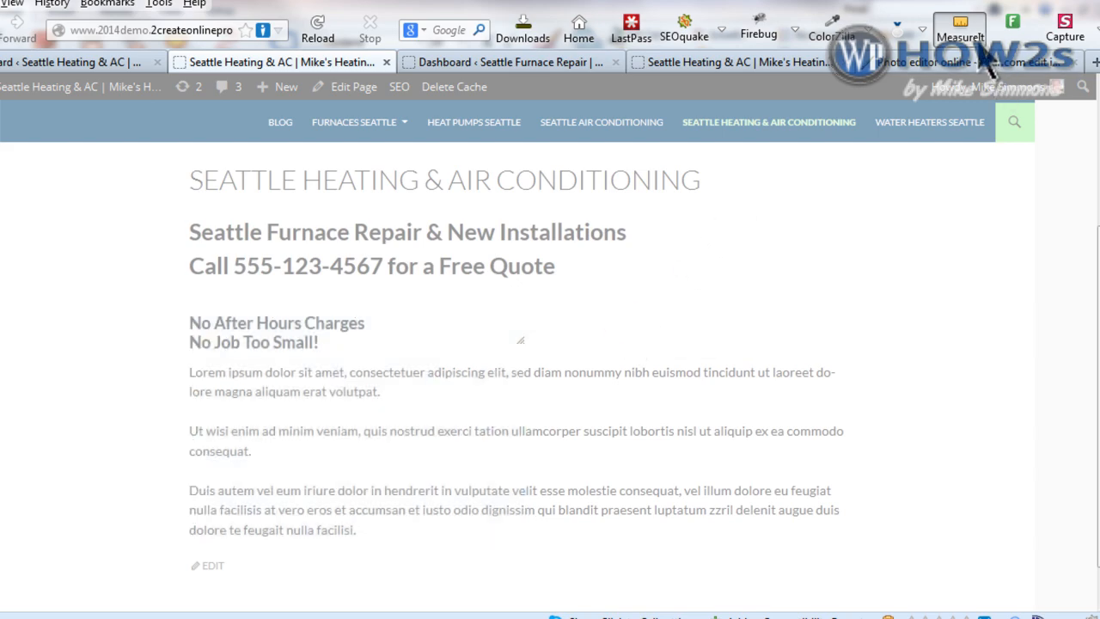
click(960, 27)
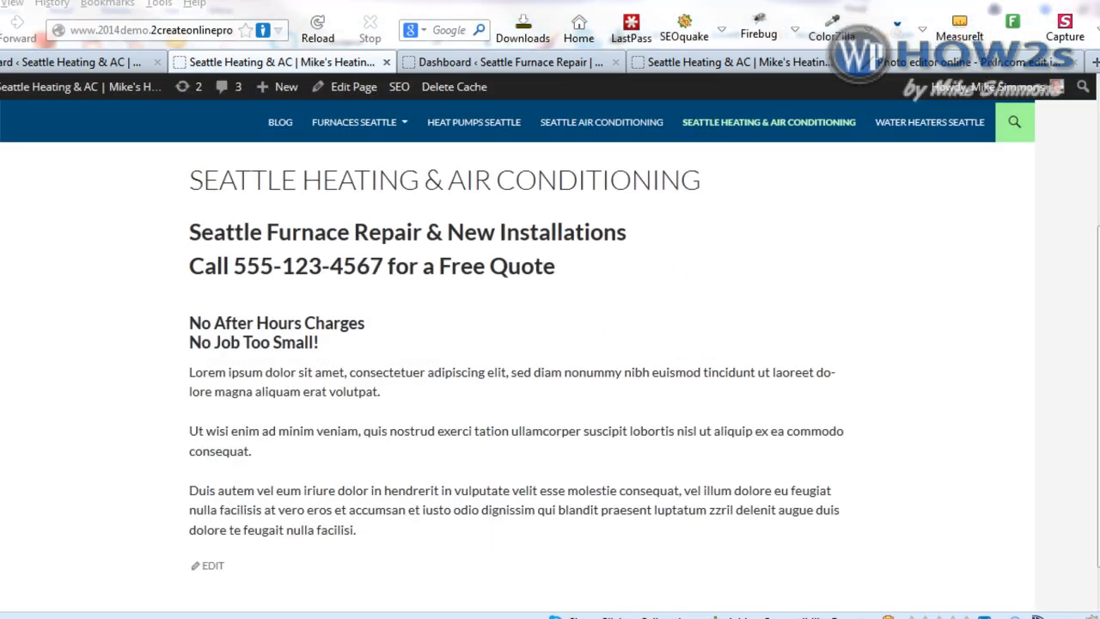
Open furnace-repair-service-everett-wa.jpg from the iStockPhotos folder in the Pixlr Editor.
drag(0, 146, 417, 105)
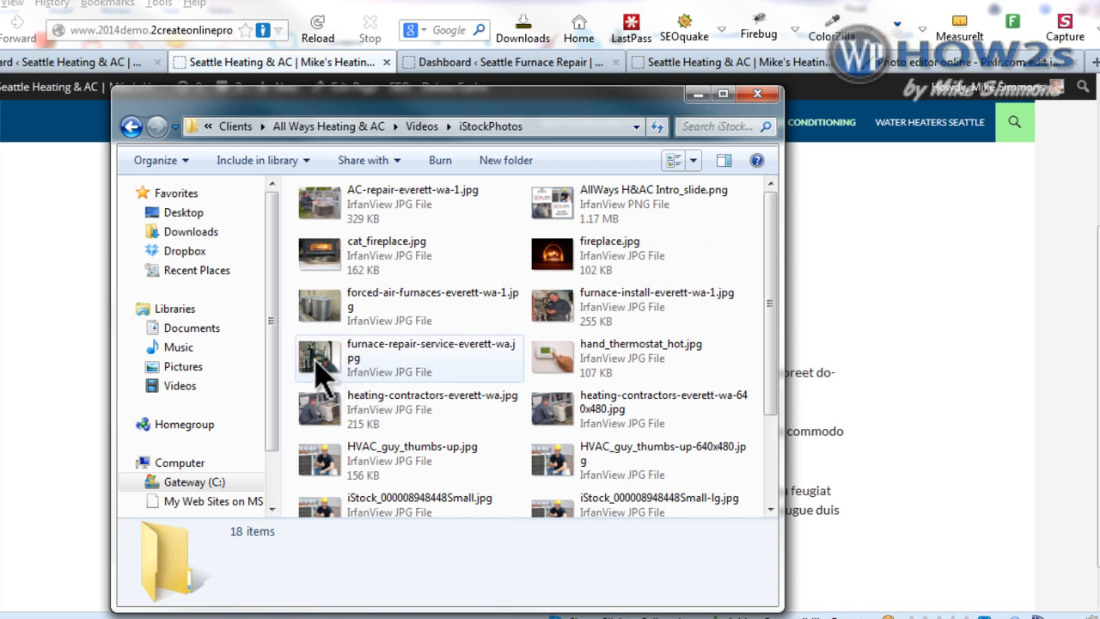
mouse_move(327, 361)
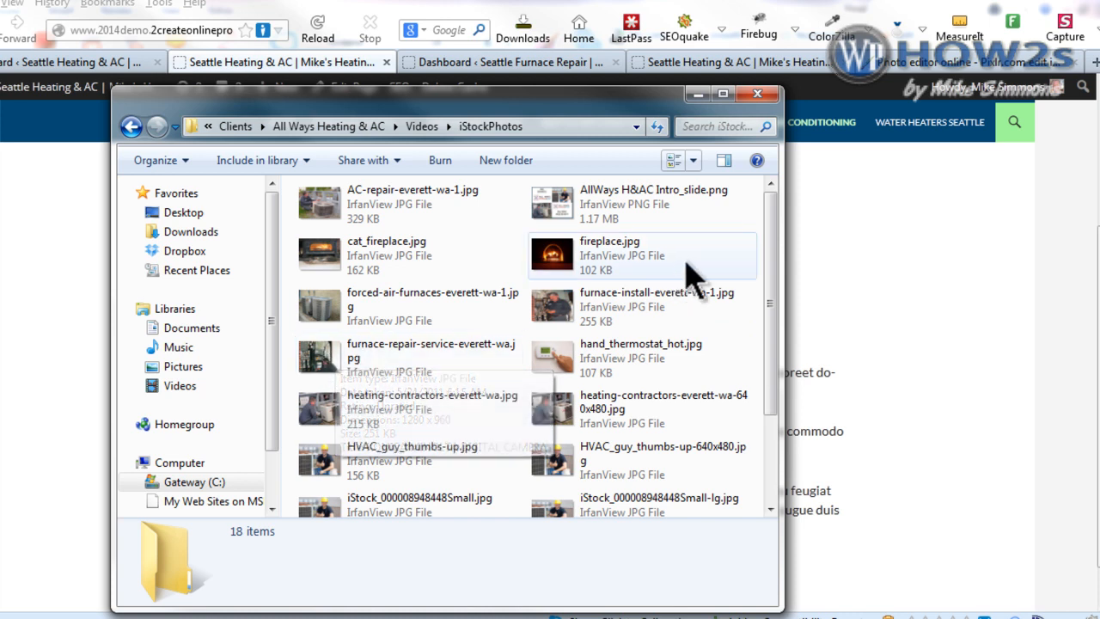
click(924, 65)
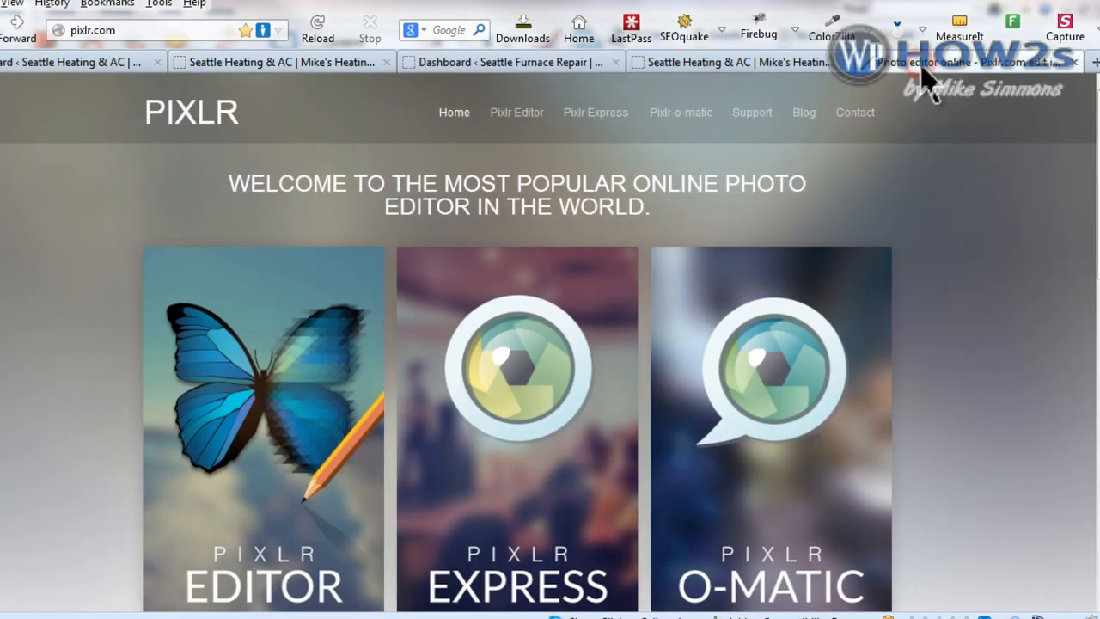
click(231, 397)
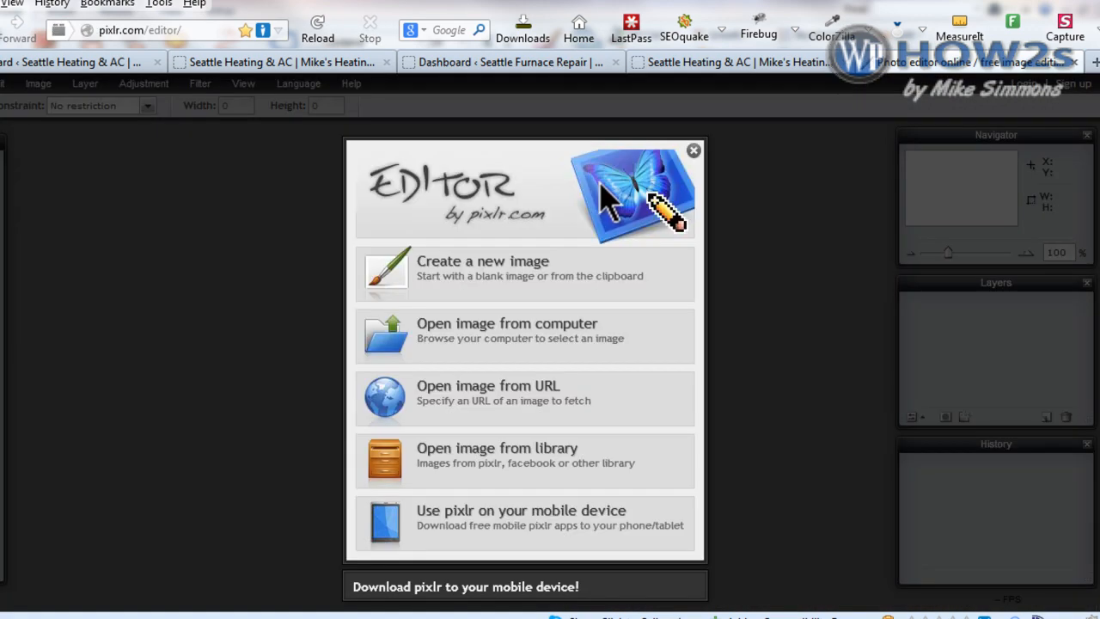
click(432, 340)
drag(438, 129, 444, 183)
double_click(163, 220)
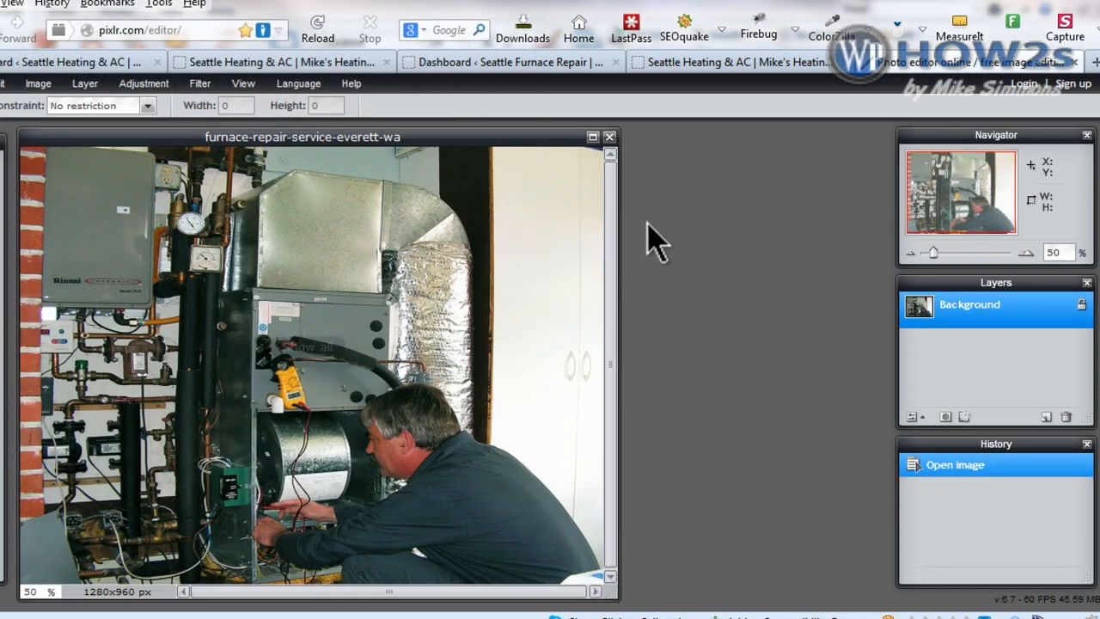
Resize the furnace repair image to 420 x 315 pixels with proportions constrained.
click(38, 85)
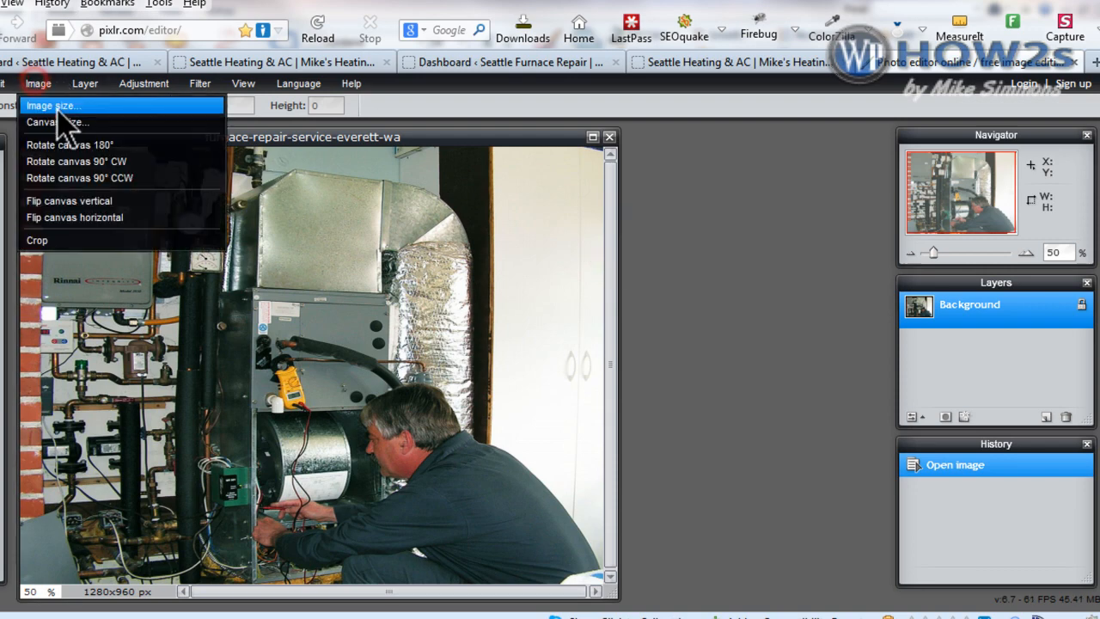
click(51, 106)
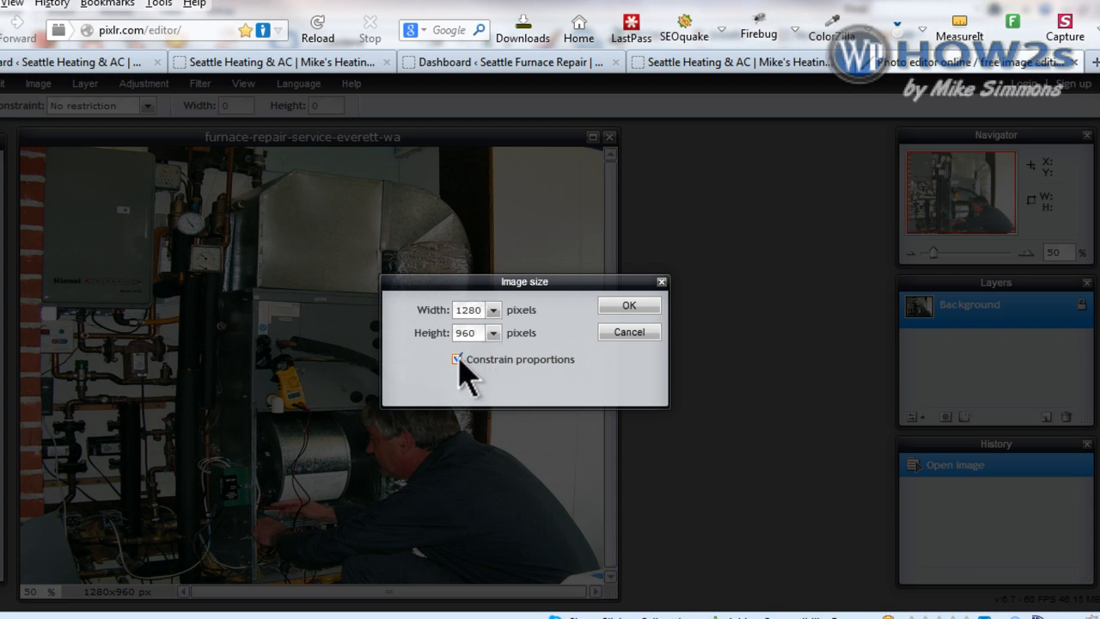
double_click(474, 310)
click(631, 308)
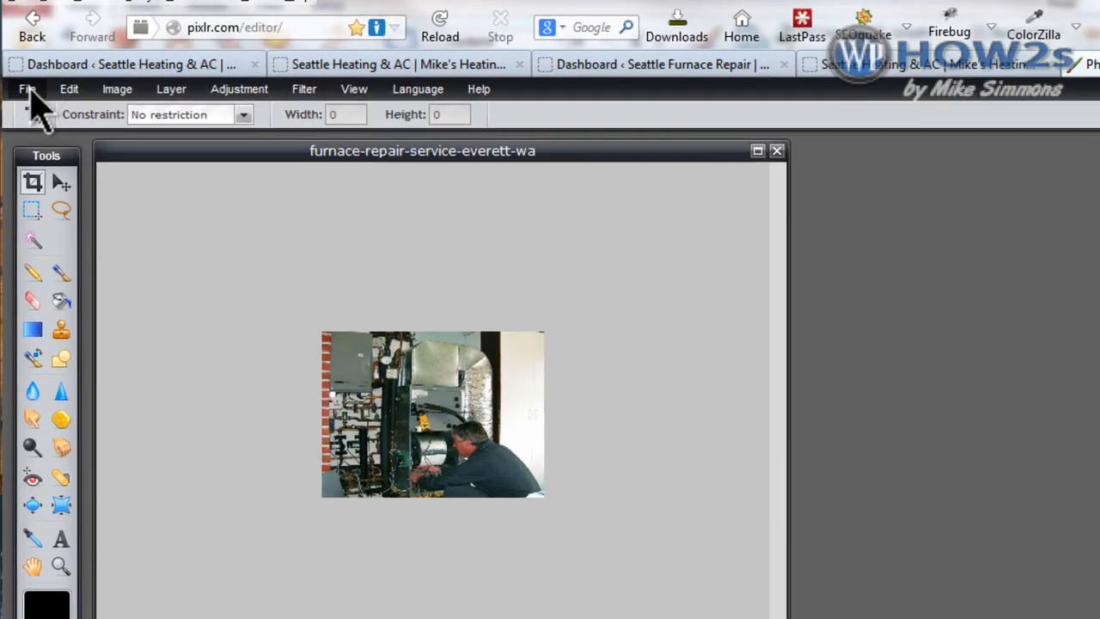
Save the resized image to the computer as heating-air-conditioning-seattle in JPEG format at quality 80.
click(25, 77)
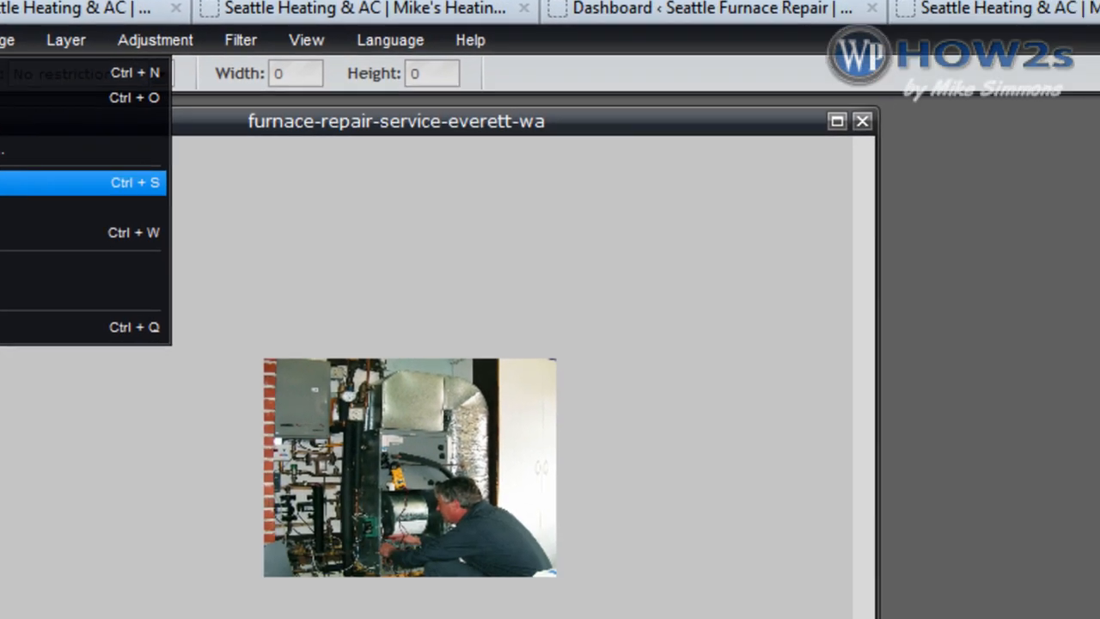
click(55, 290)
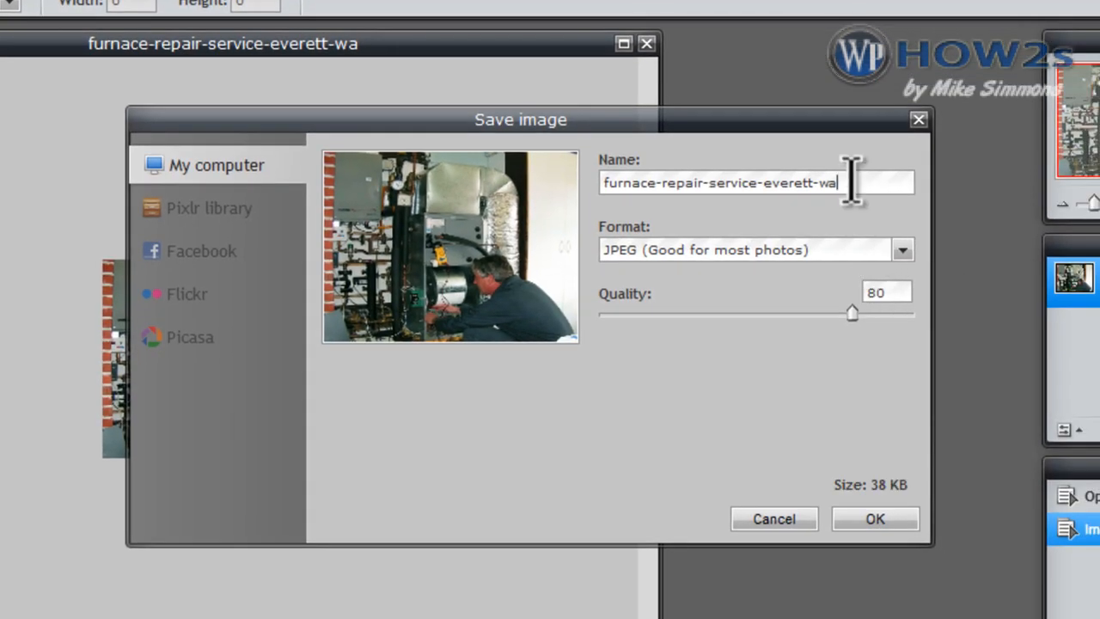
drag(847, 181, 705, 278)
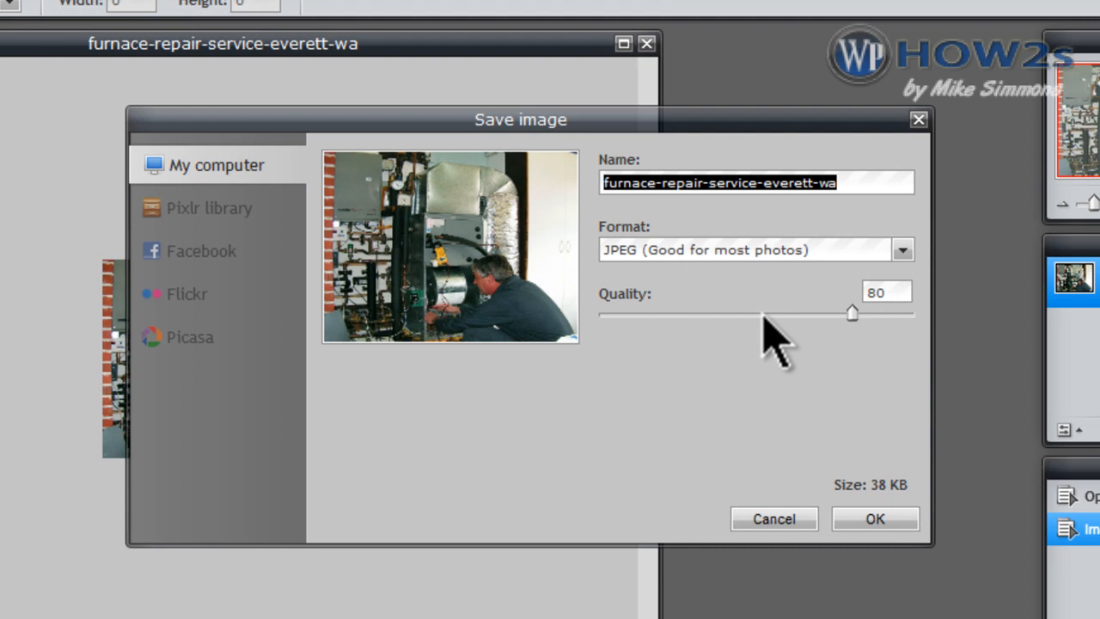
text(heat)
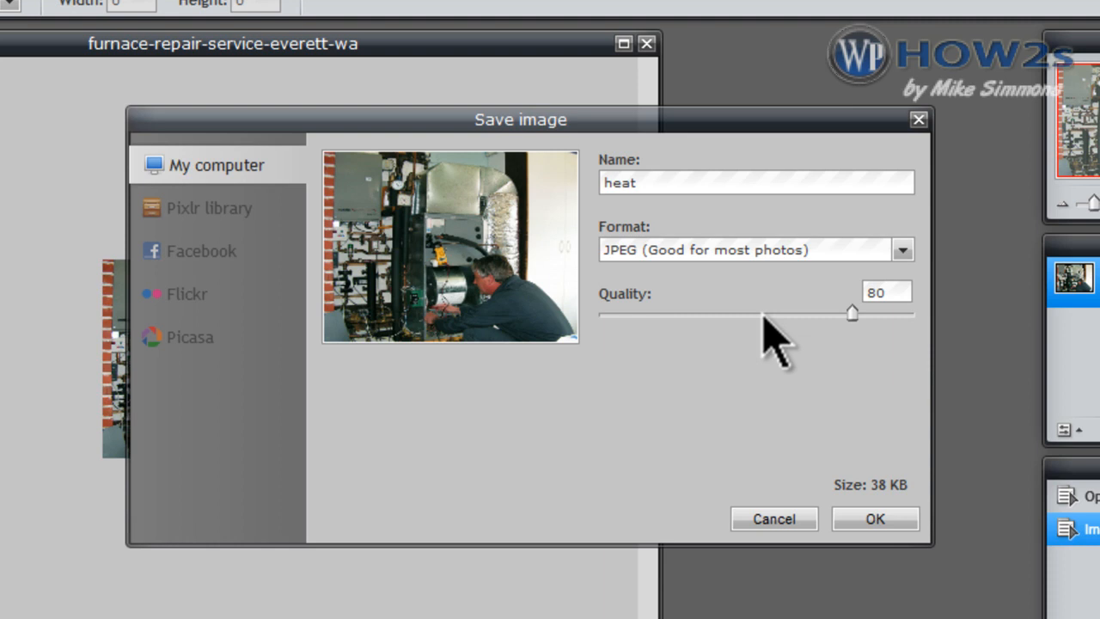
text(ing-air-conditioning-s)
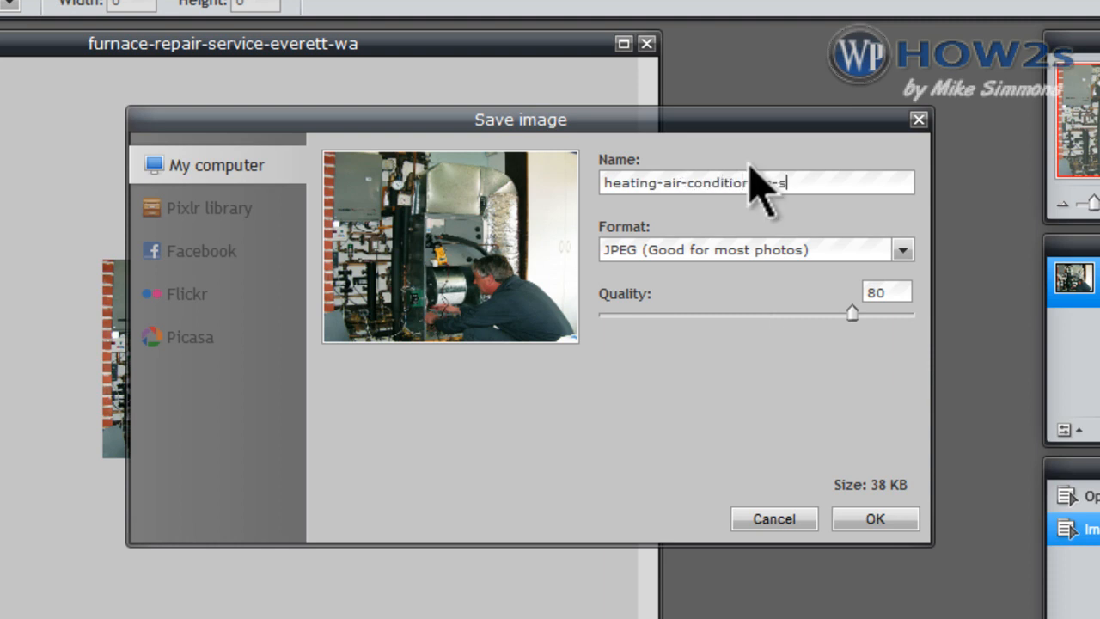
text(eattle)
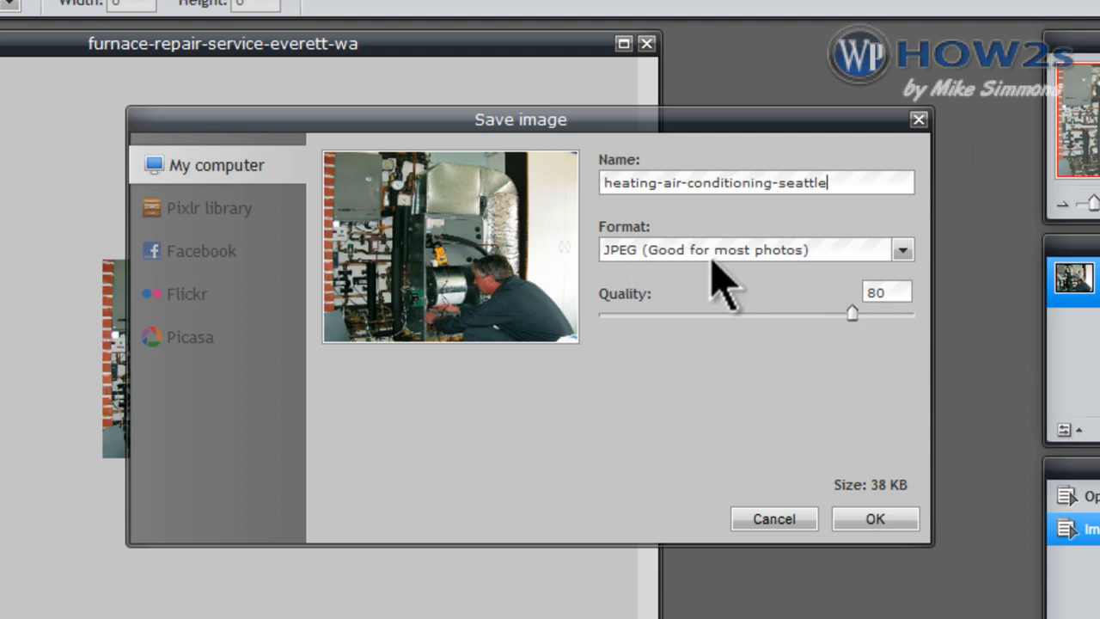
click(899, 516)
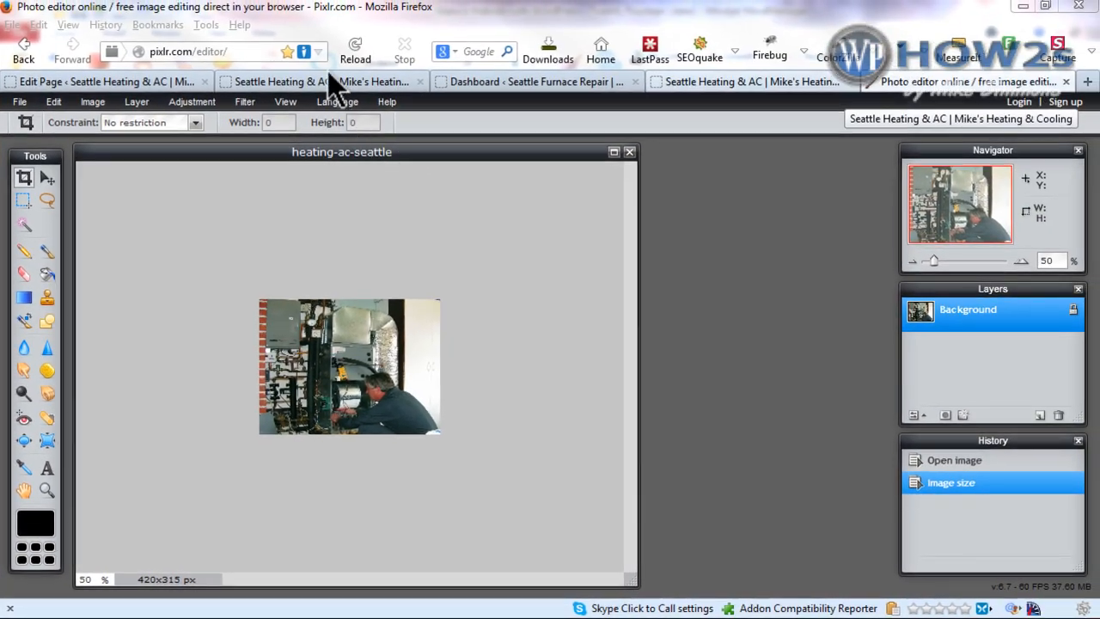
In the WordPress editor for the Seattle Heating & Air Conditioning page, upload heating-air-conditioning-seattle.jpg as new media.
click(87, 78)
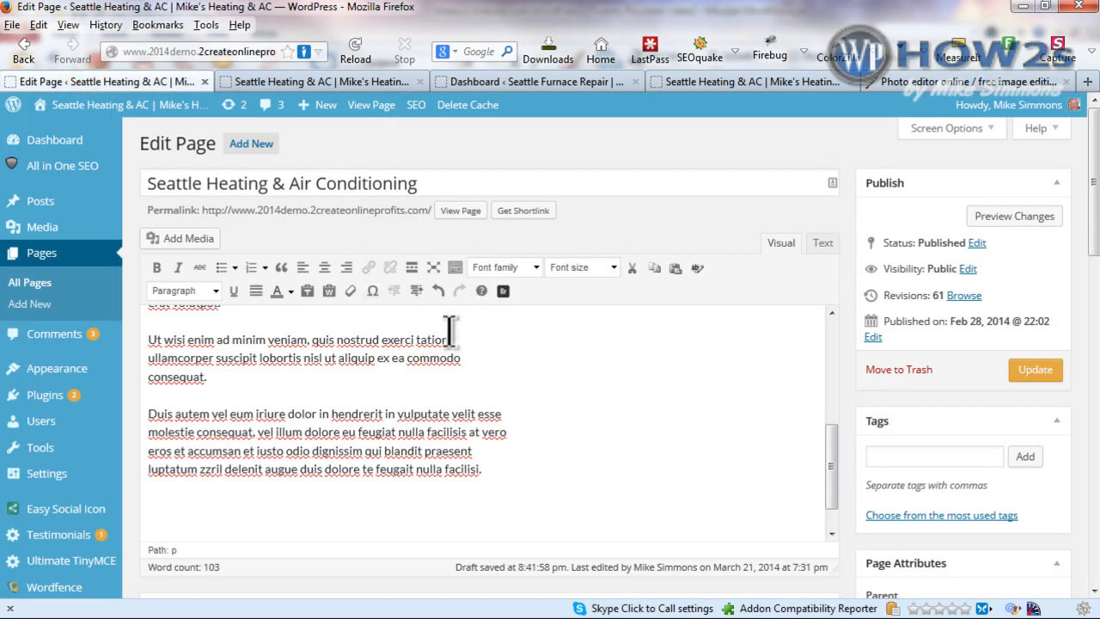
click(485, 469)
click(159, 508)
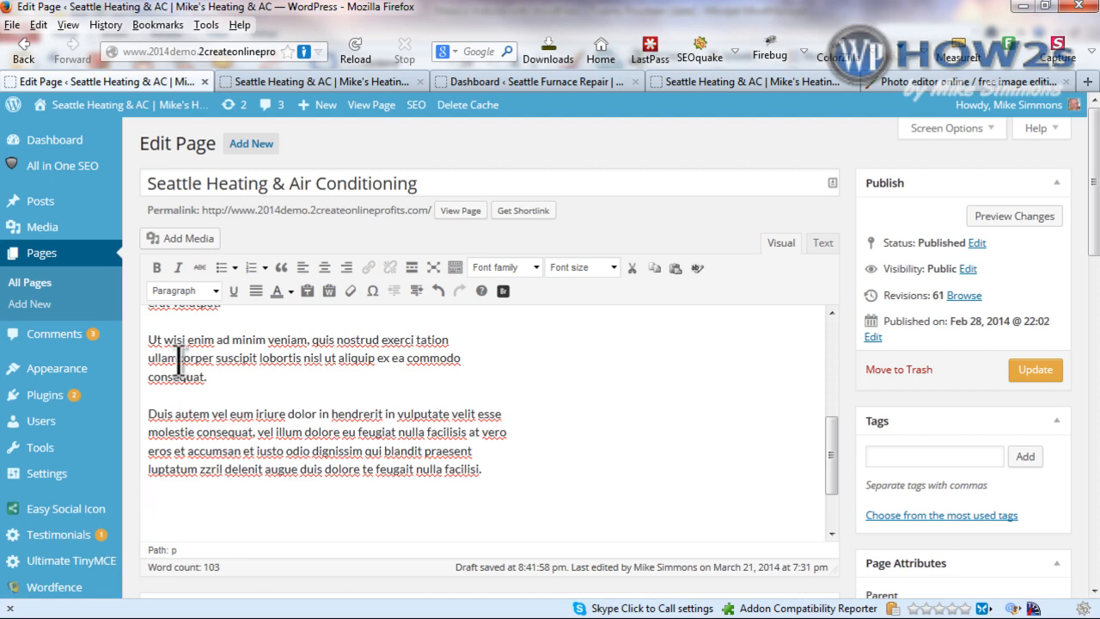
click(183, 243)
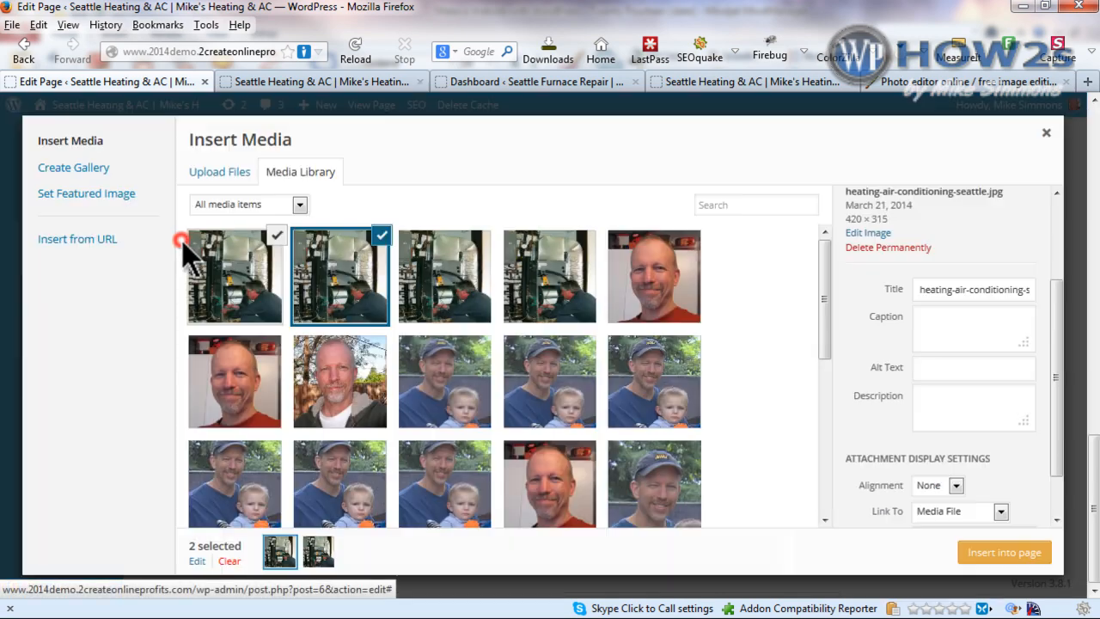
click(218, 187)
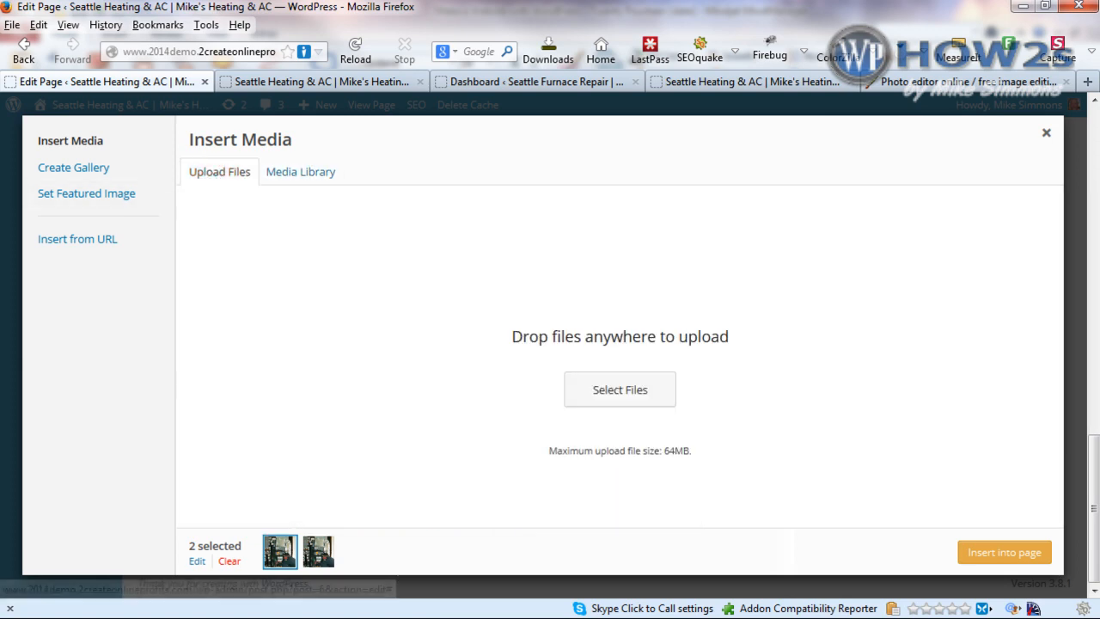
drag(0, 301, 570, 386)
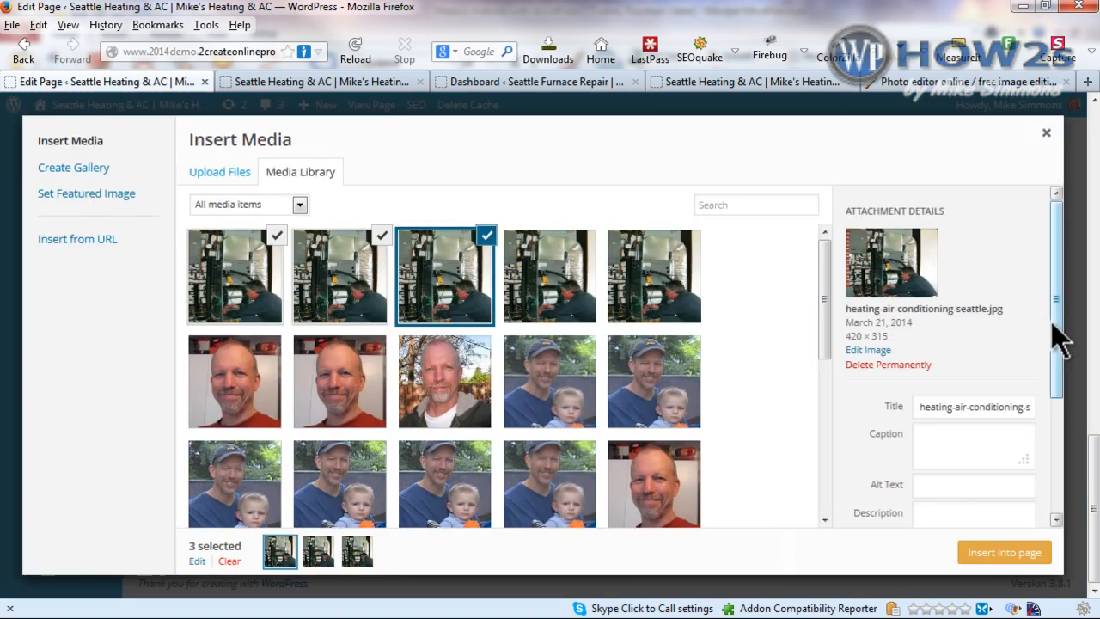
Change the uploaded image's title to "Heating & Air Conditioning Seattle".
drag(1049, 299, 1054, 315)
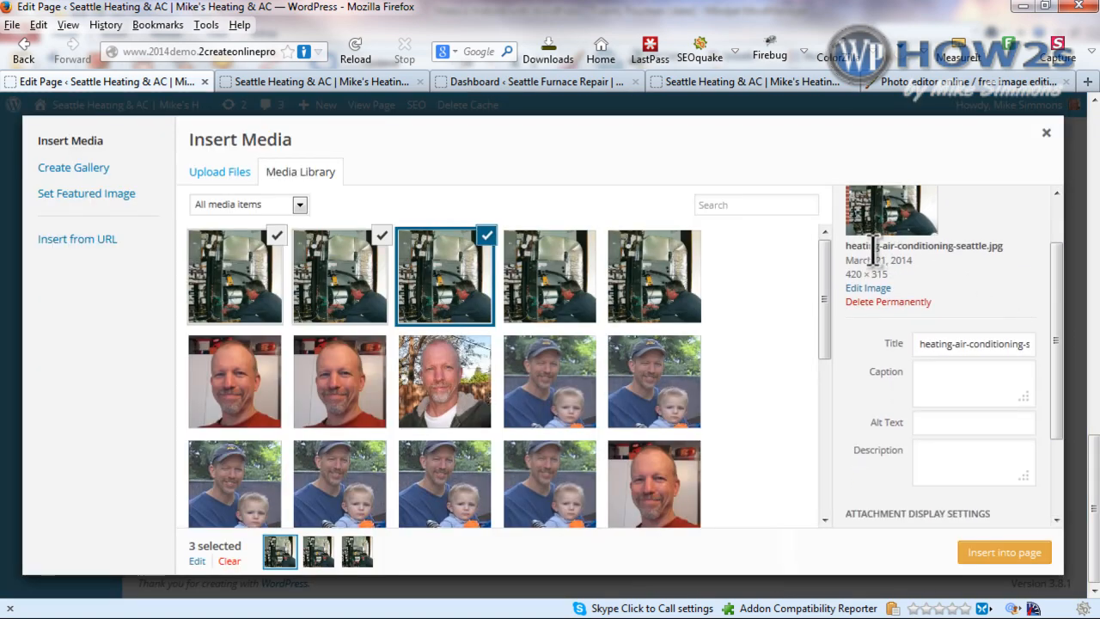
drag(846, 246, 999, 252)
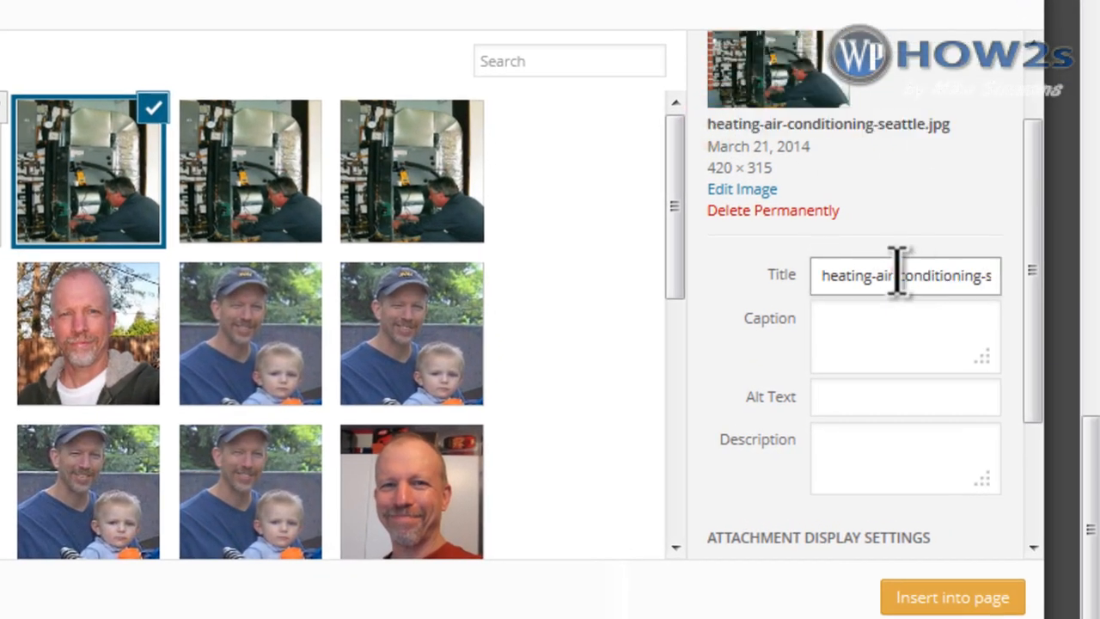
double_click(898, 272)
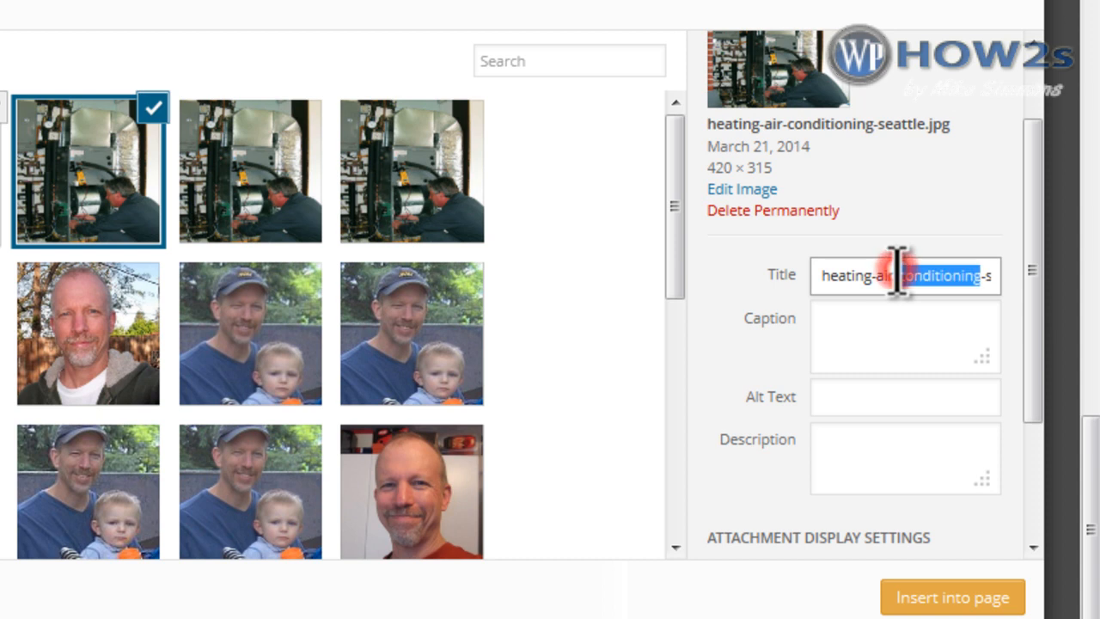
triple_click(898, 275)
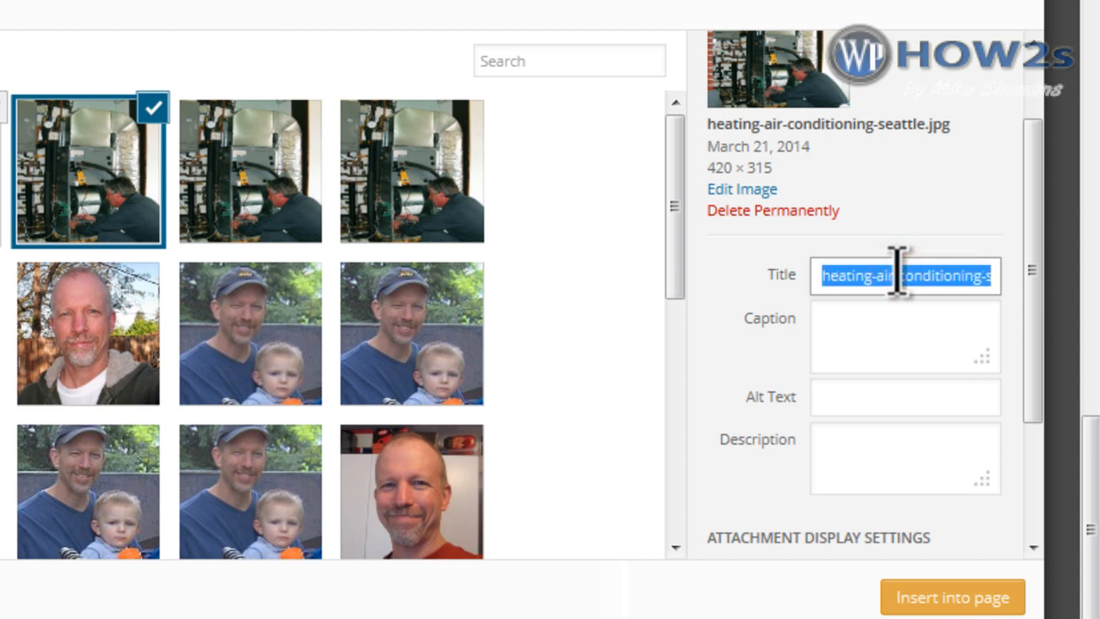
key(ctrl+v)
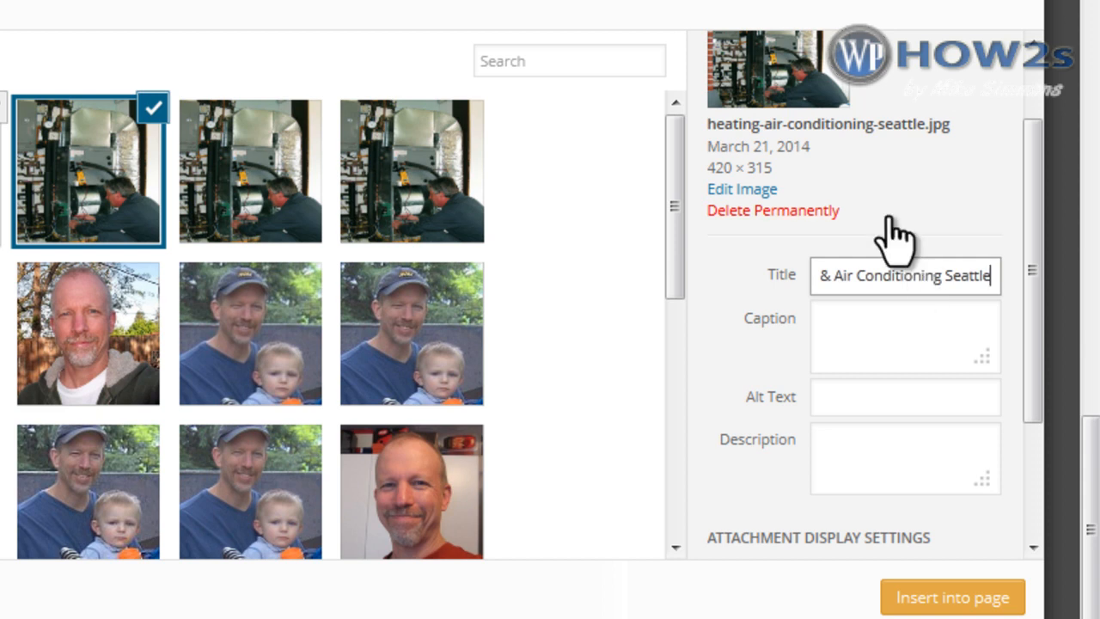
Copy the image title "Heating & Air Conditioning Seattle" into the image's caption, alt text and description.
triple_click(900, 274)
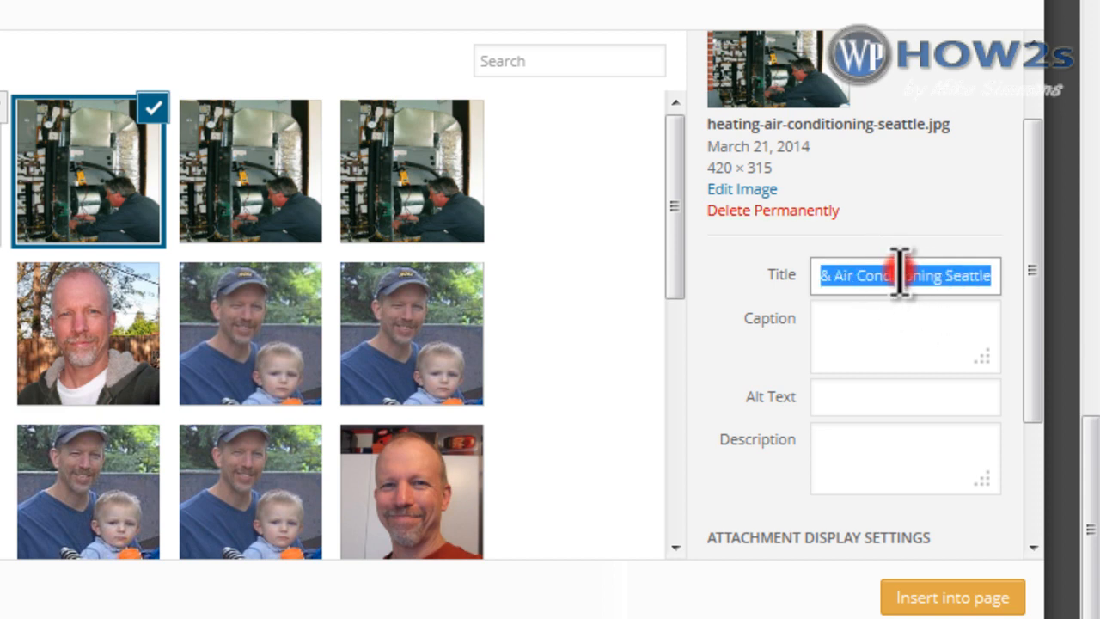
right_click(900, 275)
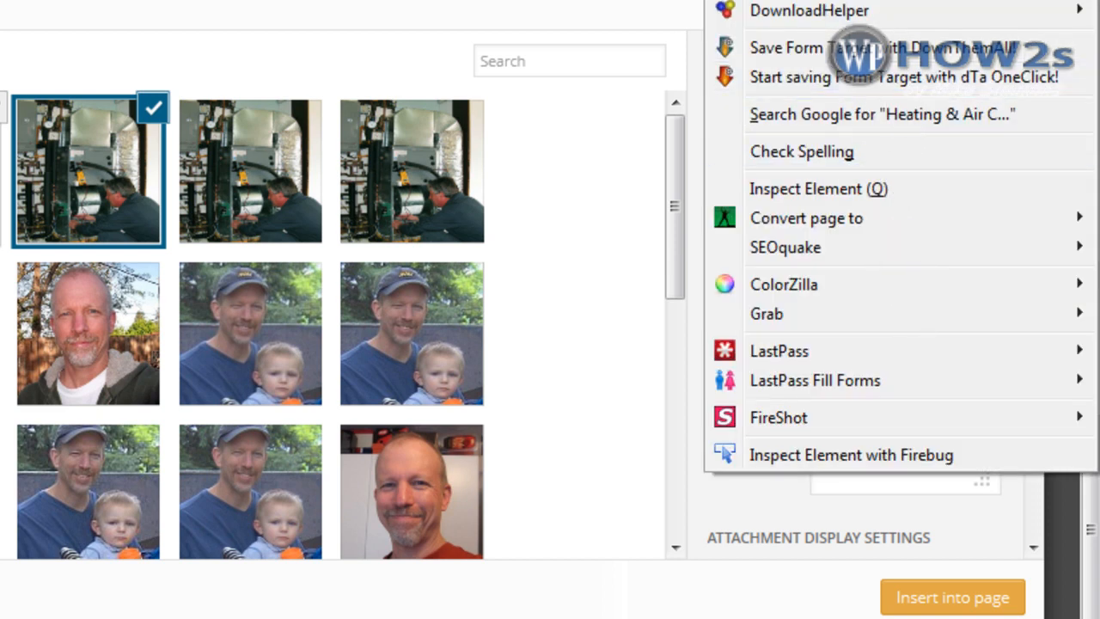
key(Escape)
click(830, 315)
right_click(830, 316)
key(Escape)
click(865, 401)
right_click(864, 400)
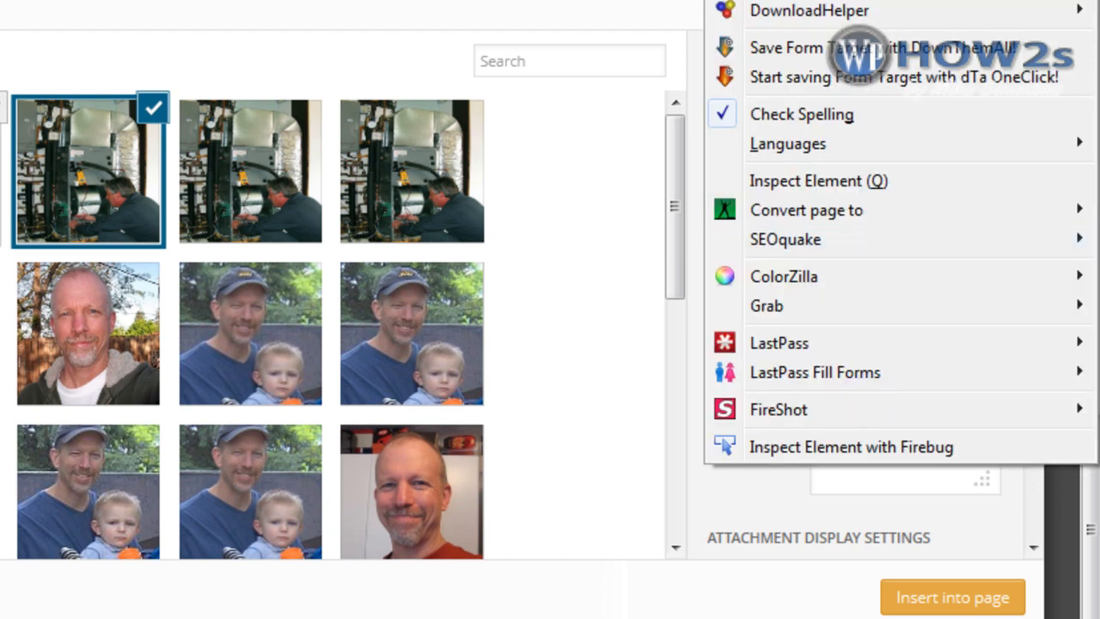
key(Escape)
click(867, 437)
right_click(868, 438)
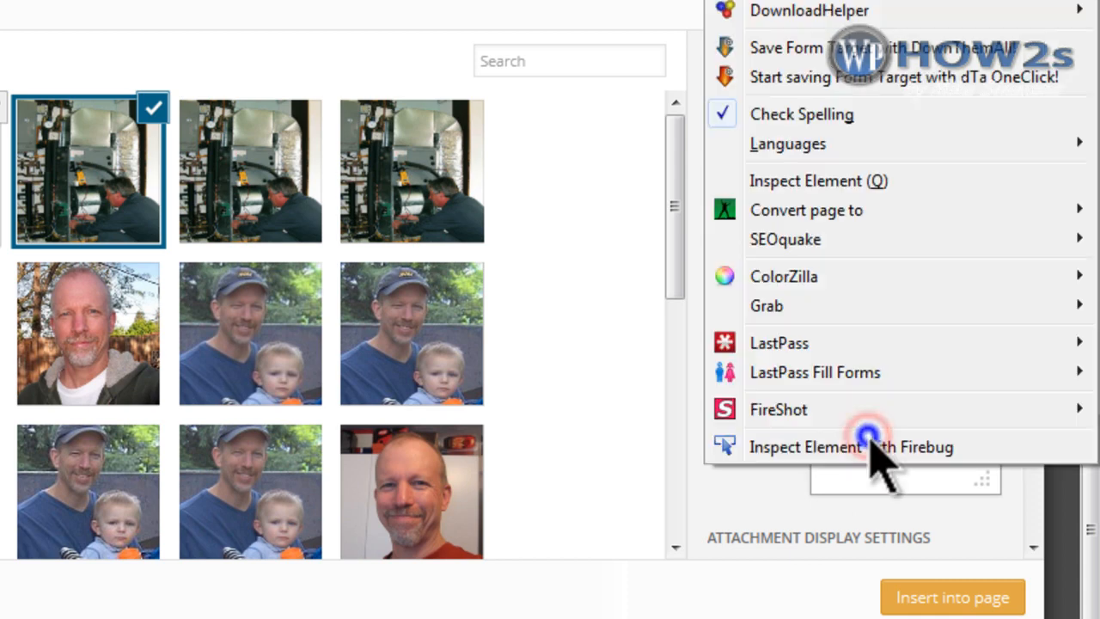
key(Escape)
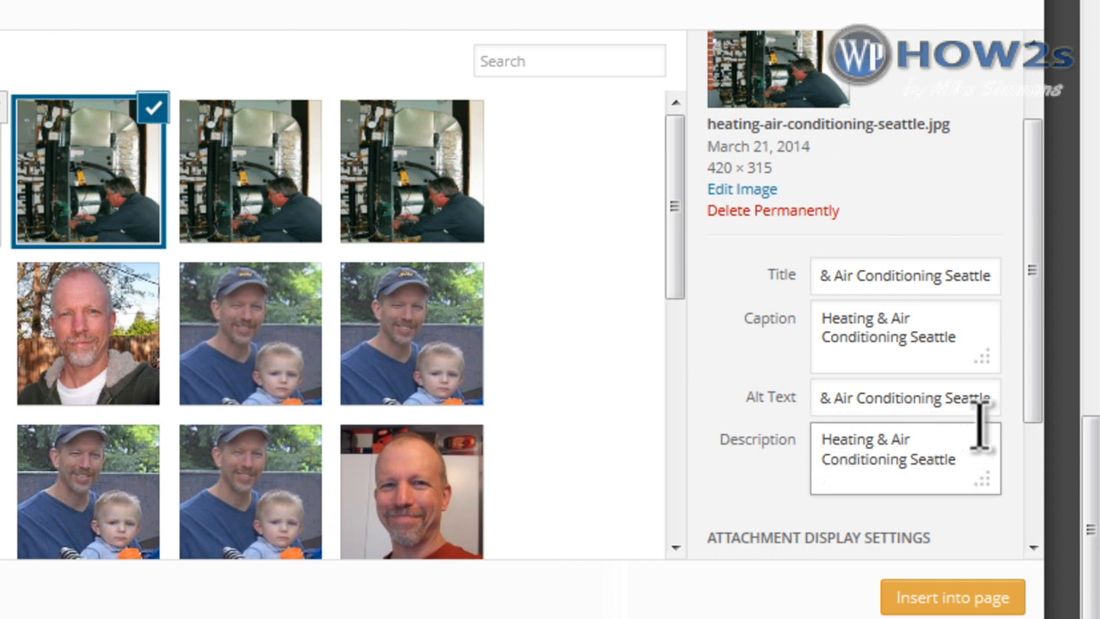
Set the image's Link To option to None and insert the selected media into the page.
scroll(899, 418, down, 2)
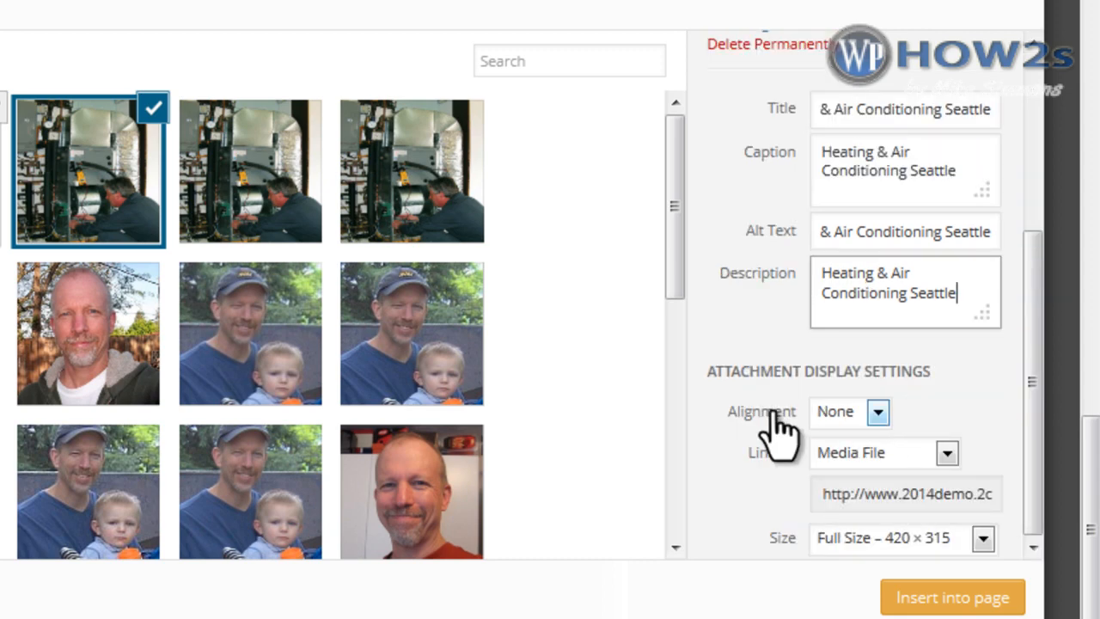
click(946, 453)
click(834, 545)
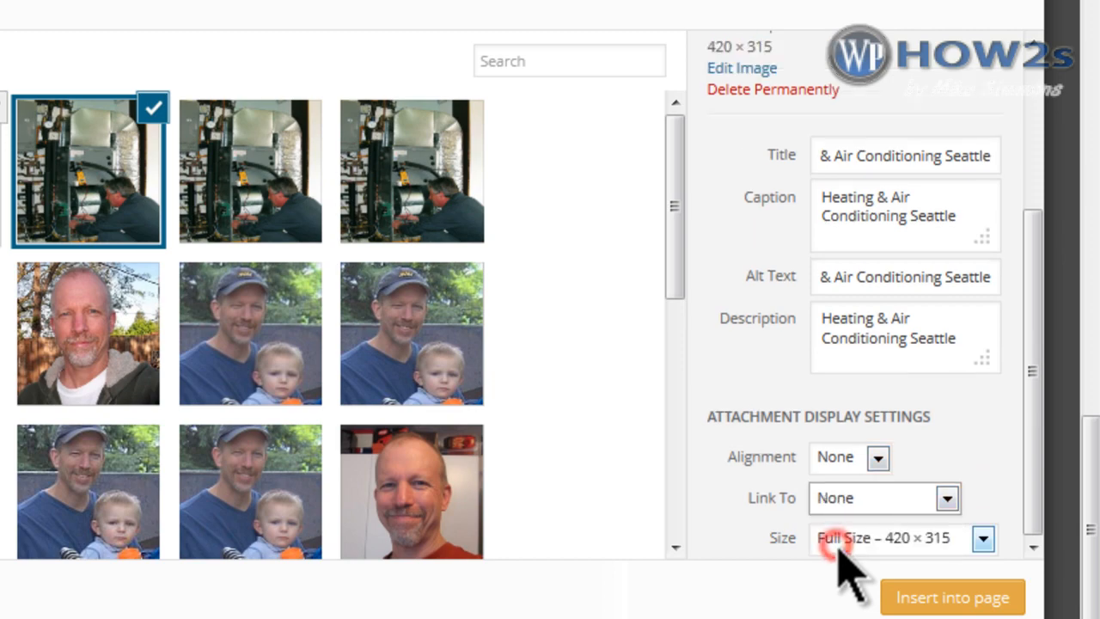
click(1031, 326)
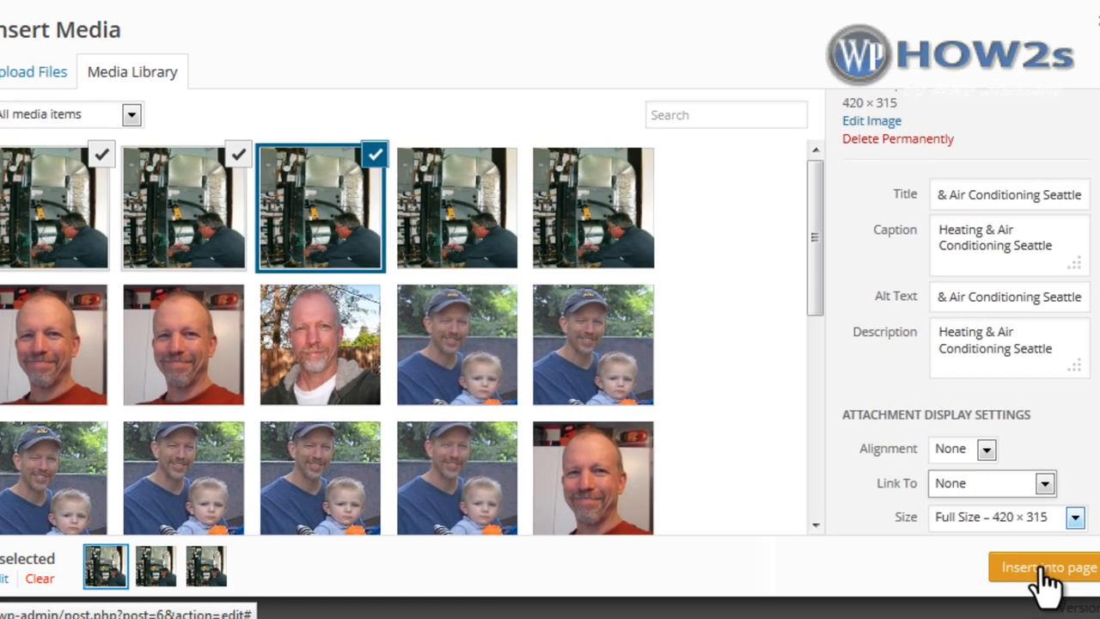
click(954, 599)
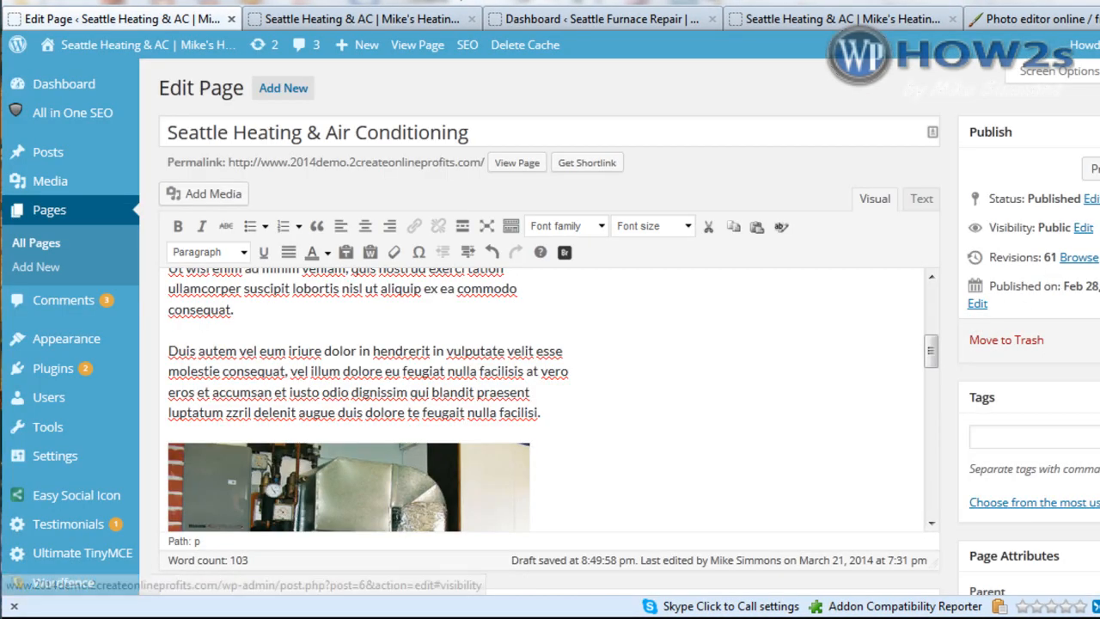
scroll(550, 344, down, 4)
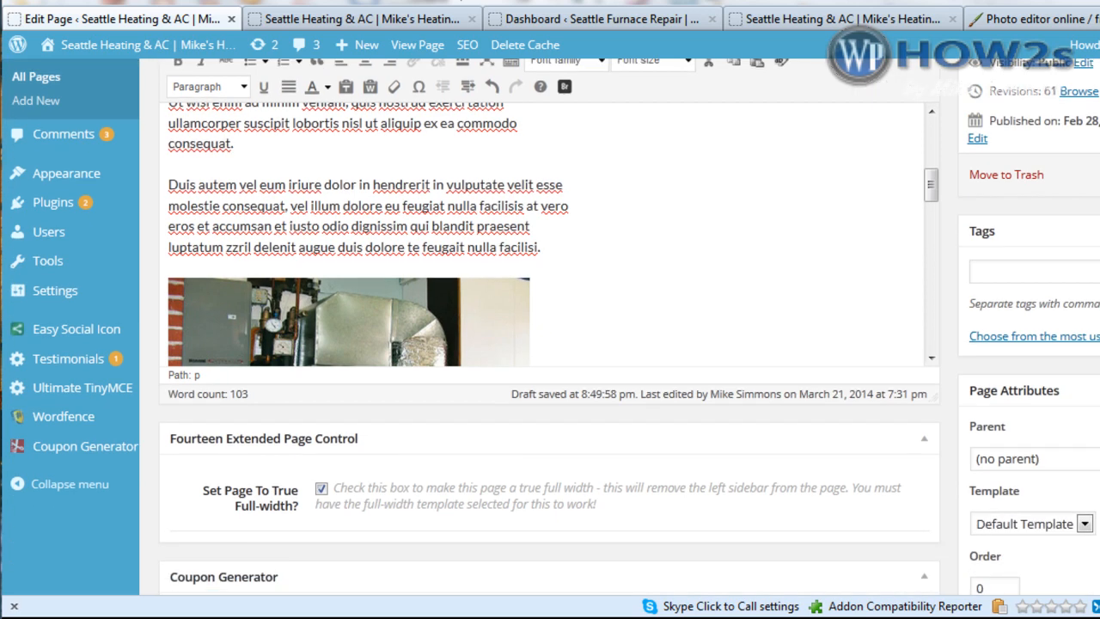
Review the live Seattle Heating & Air Conditioning page from the heading down to the captioned furnace photo.
click(351, 15)
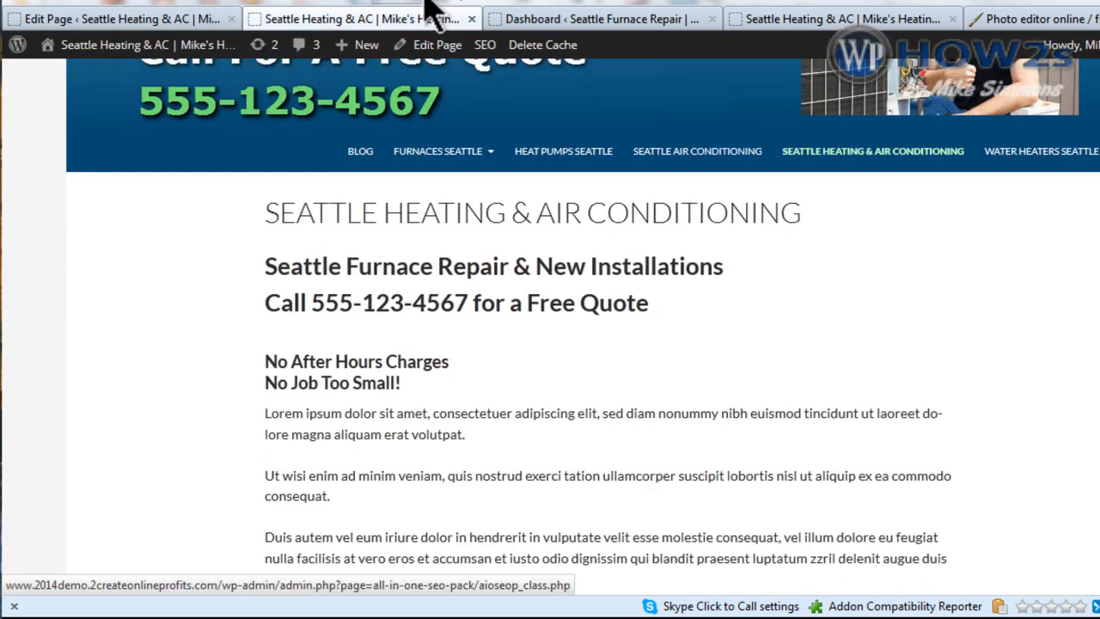
click(413, 2)
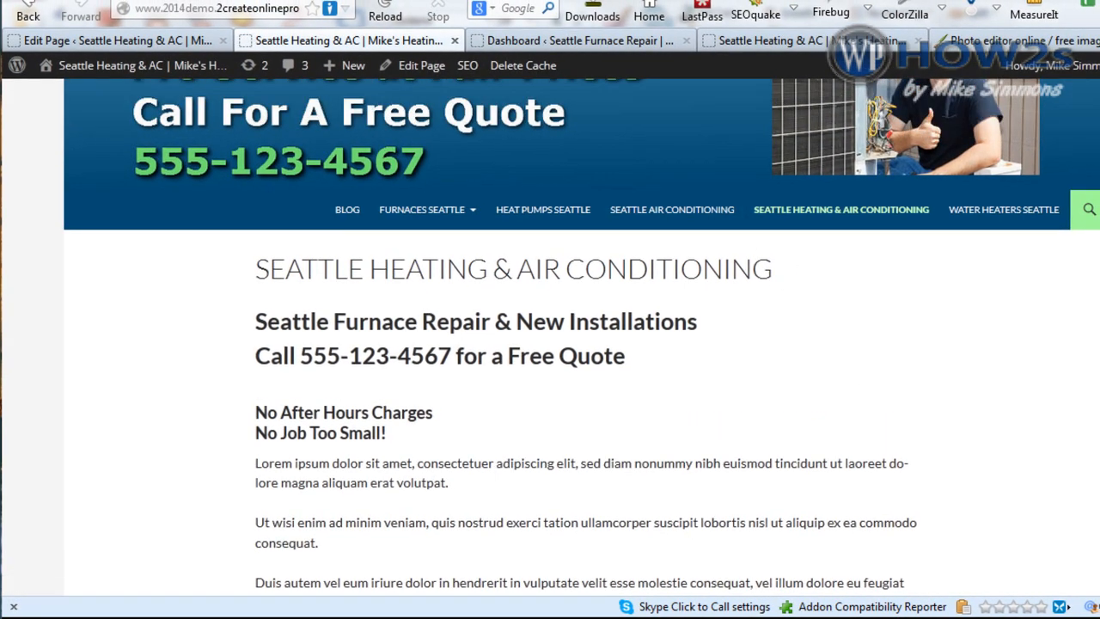
scroll(550, 344, down, 5)
scroll(551, 344, up, 3)
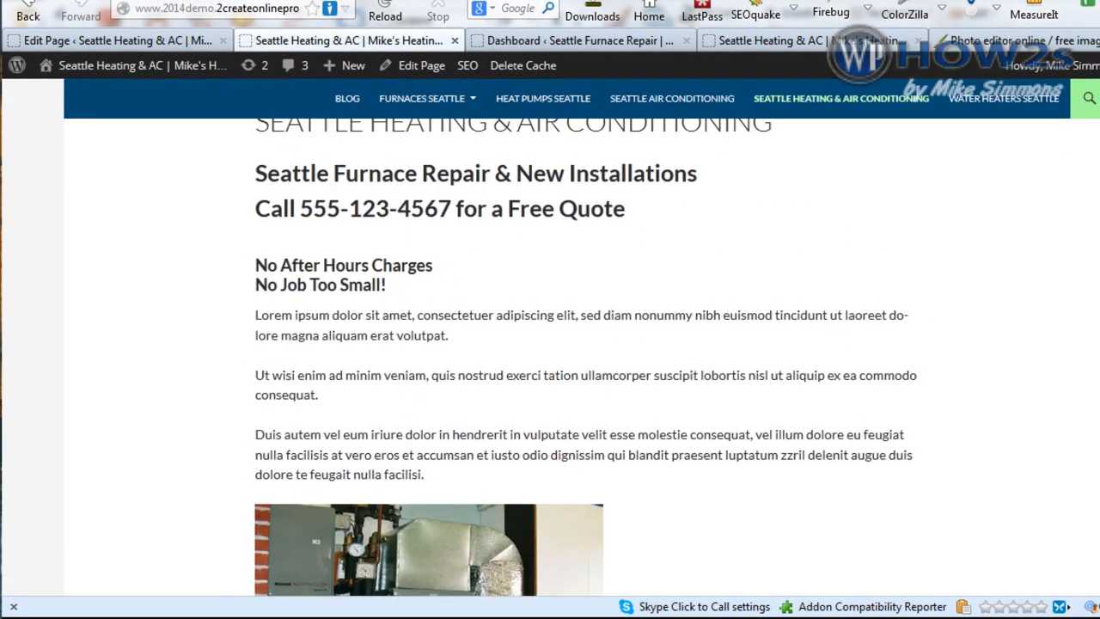
scroll(550, 344, down, 3)
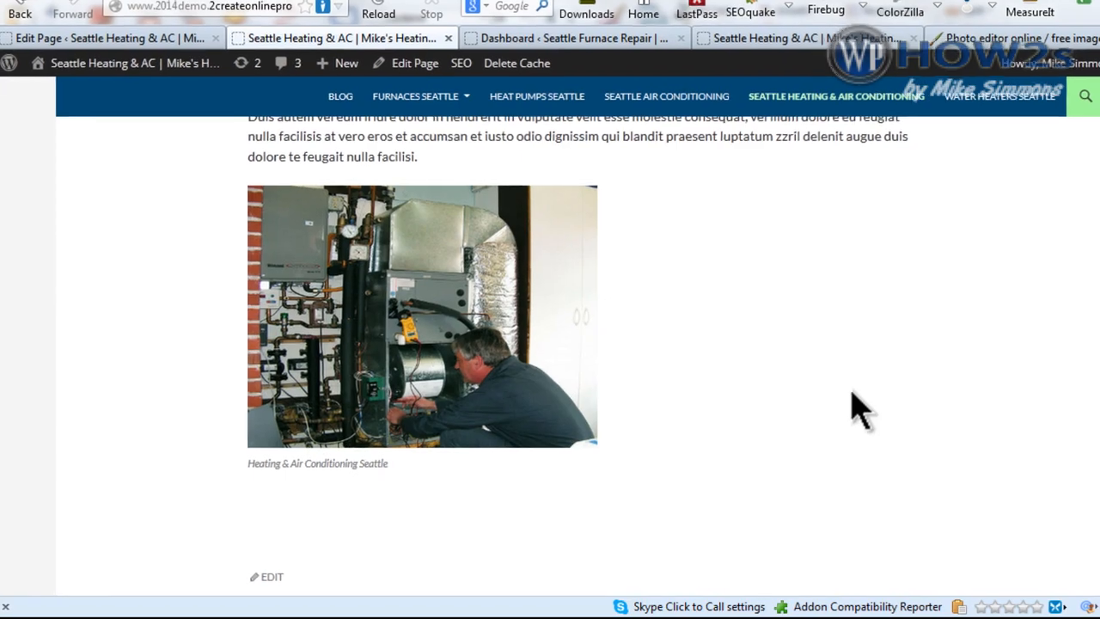
Shrink the furnace photo in the page editor proportionally to about 356 by 268 pixels.
key(ctrl+shift+Tab)
click(249, 328)
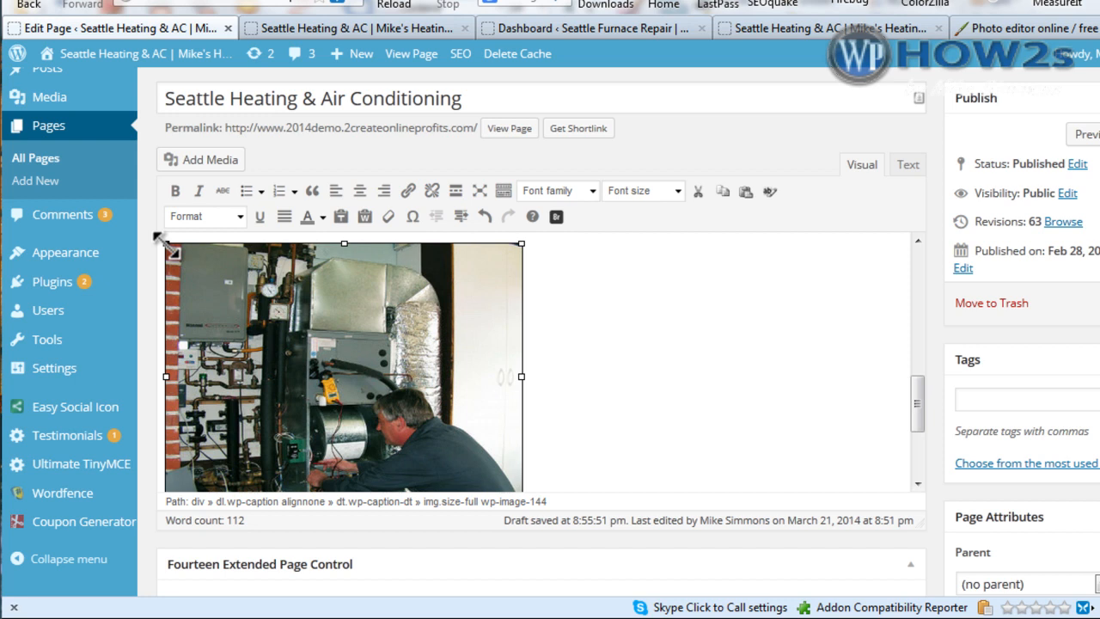
drag(165, 244, 227, 327)
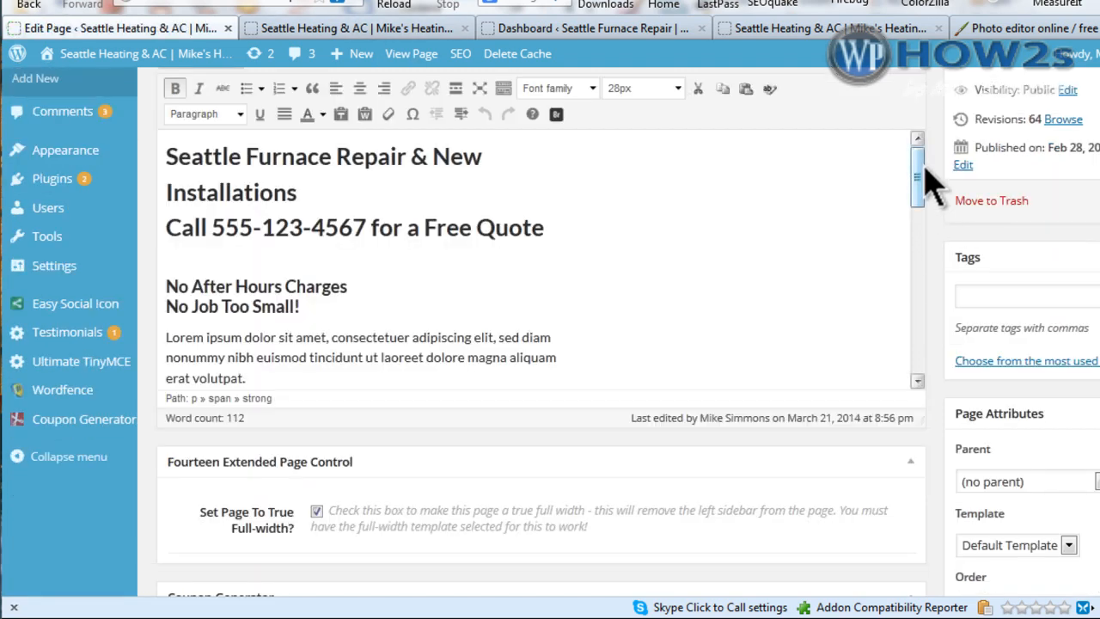
Give the furnace photo a 1px border in its advanced image settings and apply the change.
drag(921, 164, 924, 295)
click(307, 264)
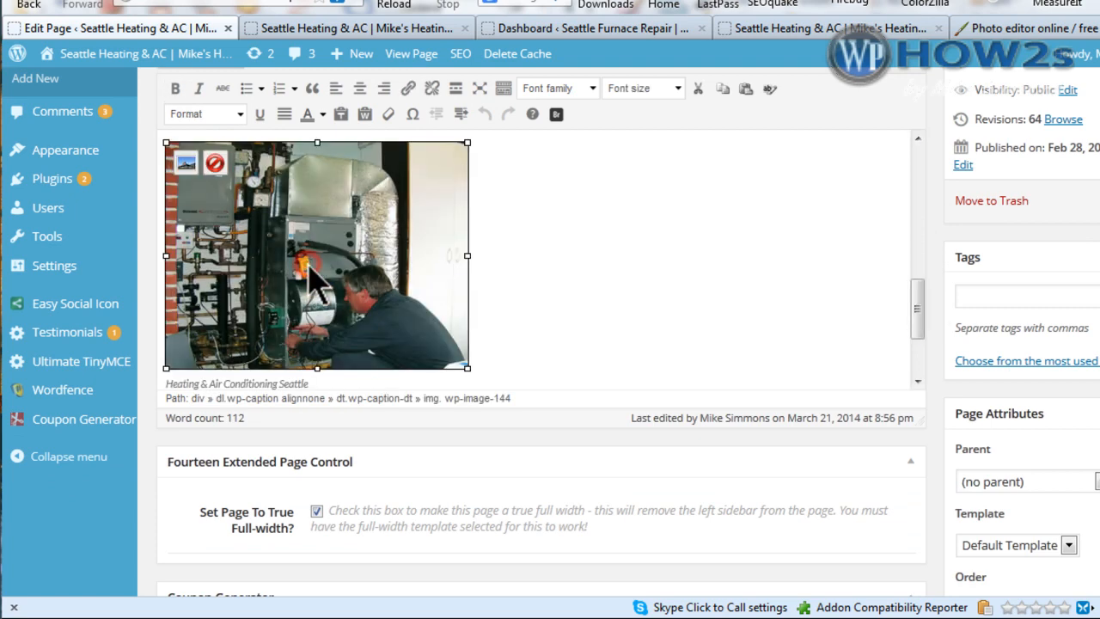
click(186, 163)
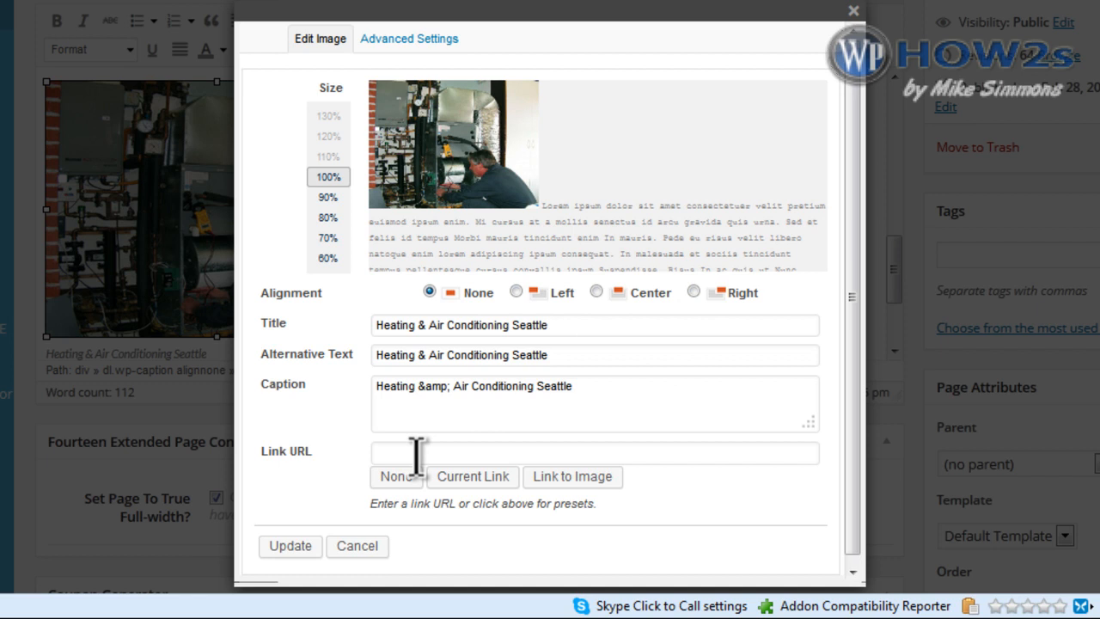
click(398, 38)
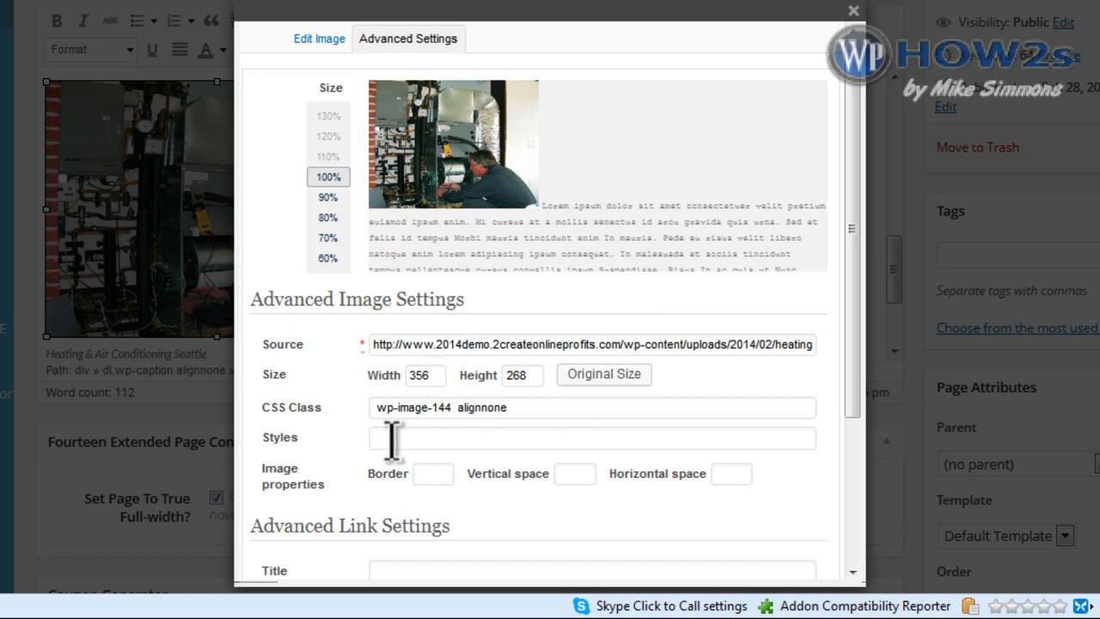
click(434, 476)
text(1px)
scroll(434, 475, down, 3)
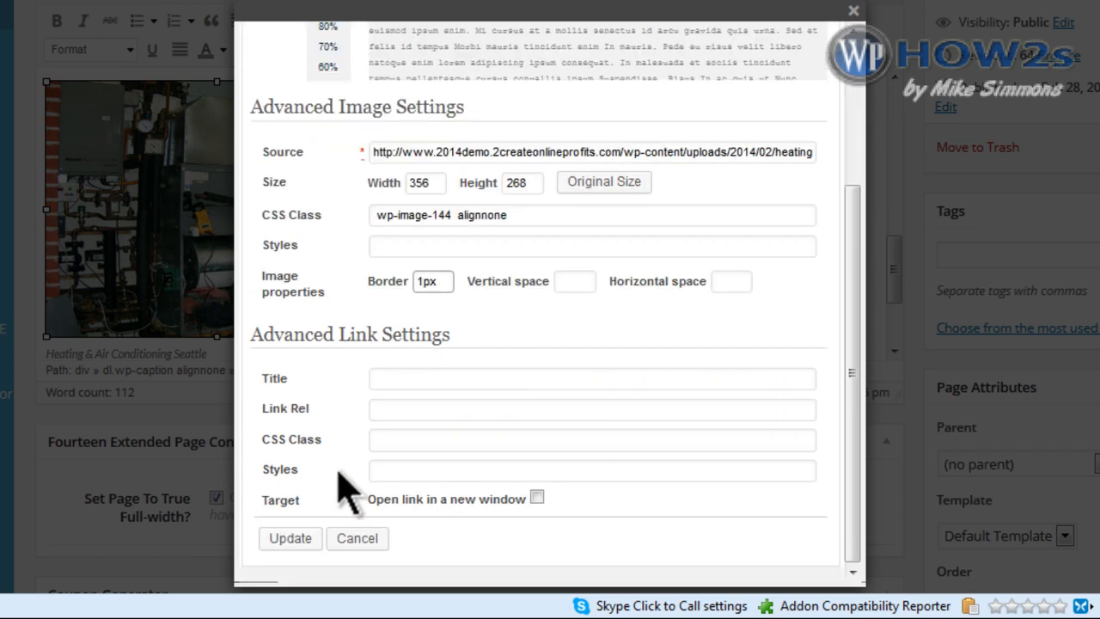
click(299, 542)
Set the insertion point below the photo caption, then switch to Word and copy the service bullet list and closing call-us line from Seattle Furnace Repair.doc.
drag(897, 258, 897, 315)
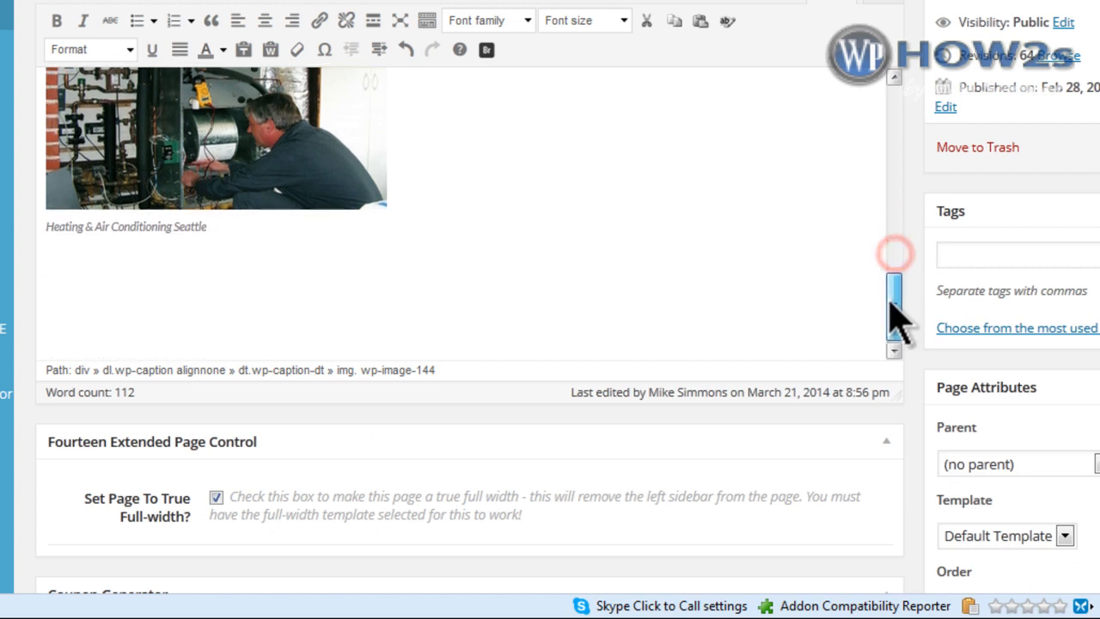
click(220, 228)
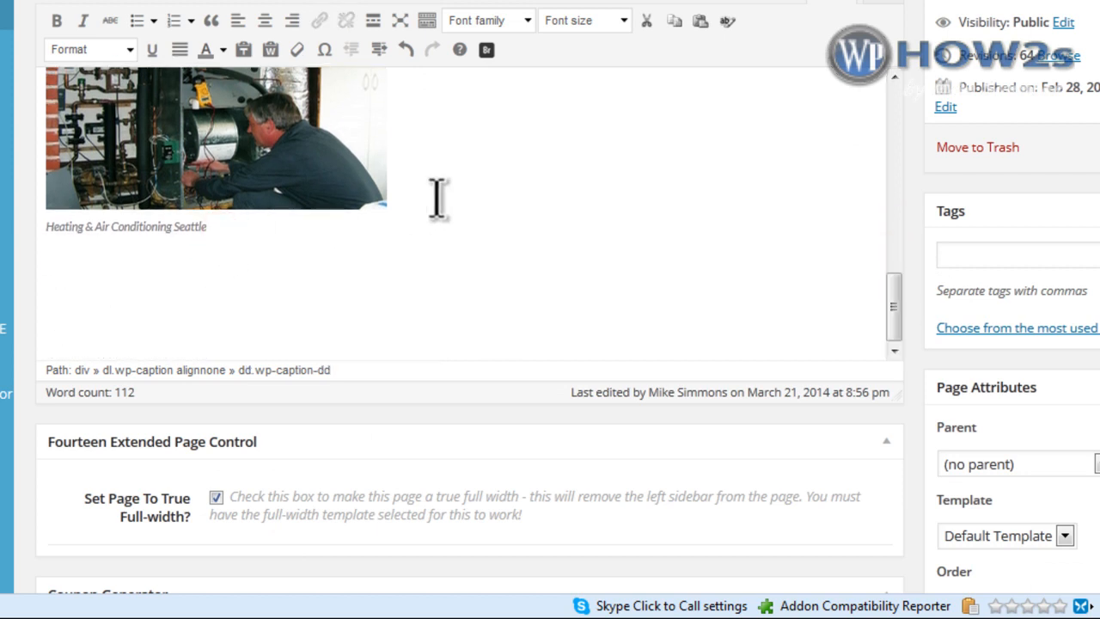
key(alt+Tab)
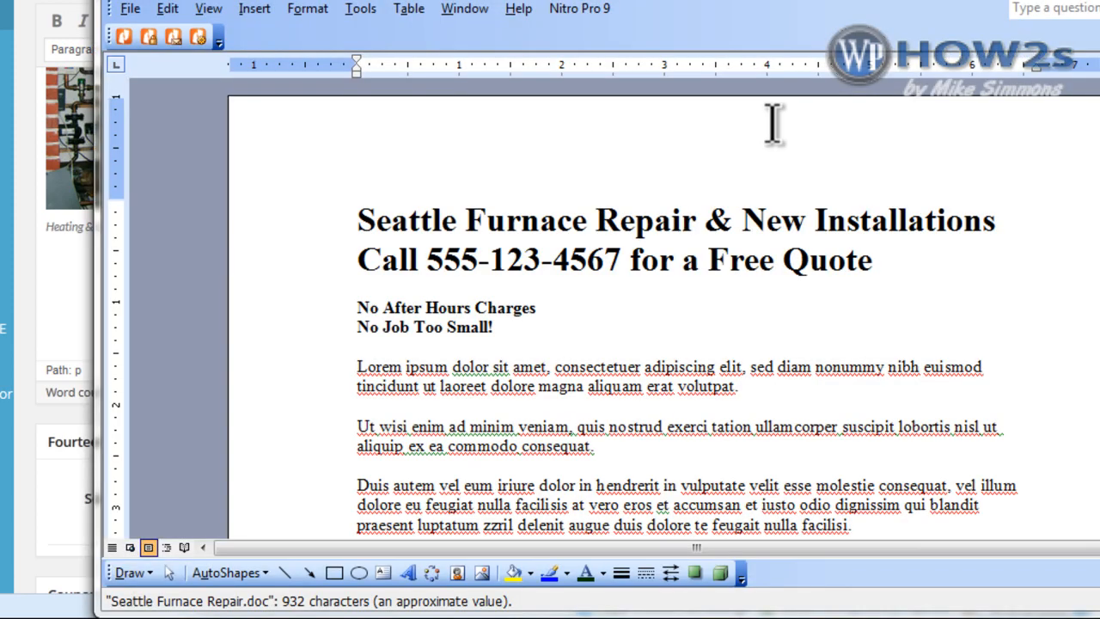
scroll(602, 309, down, 6)
scroll(602, 310, up, 1)
drag(858, 378, 329, 233)
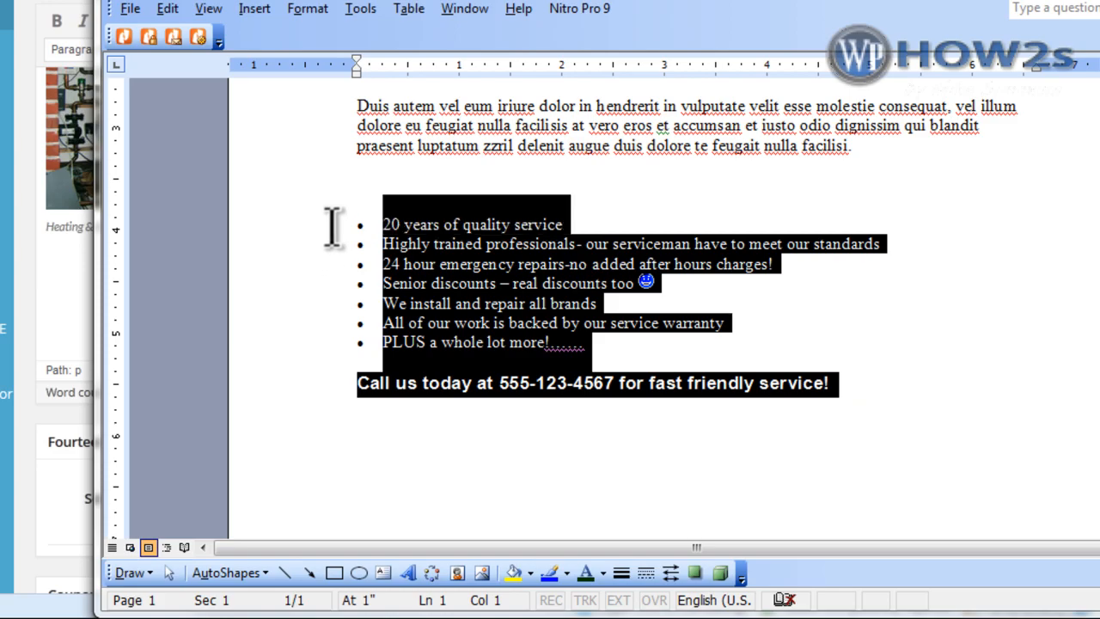
Return to the WordPress page editor in Firefox, insert the copied text below the photo with Paste from Word, and update the page.
key(alt+Tab)
click(331, 191)
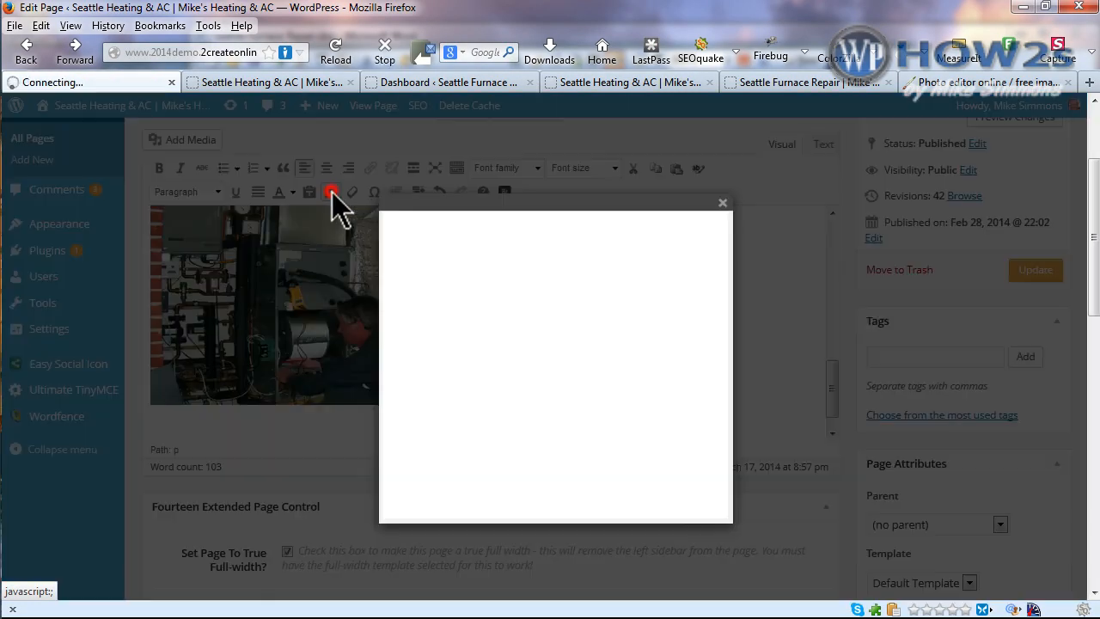
key(ctrl+v)
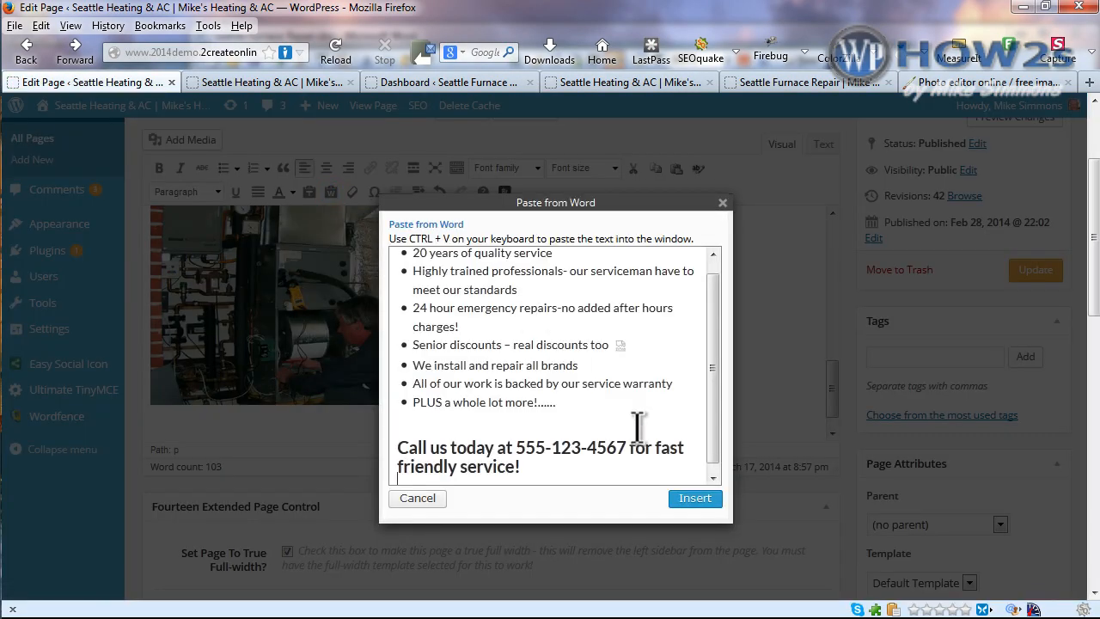
click(694, 497)
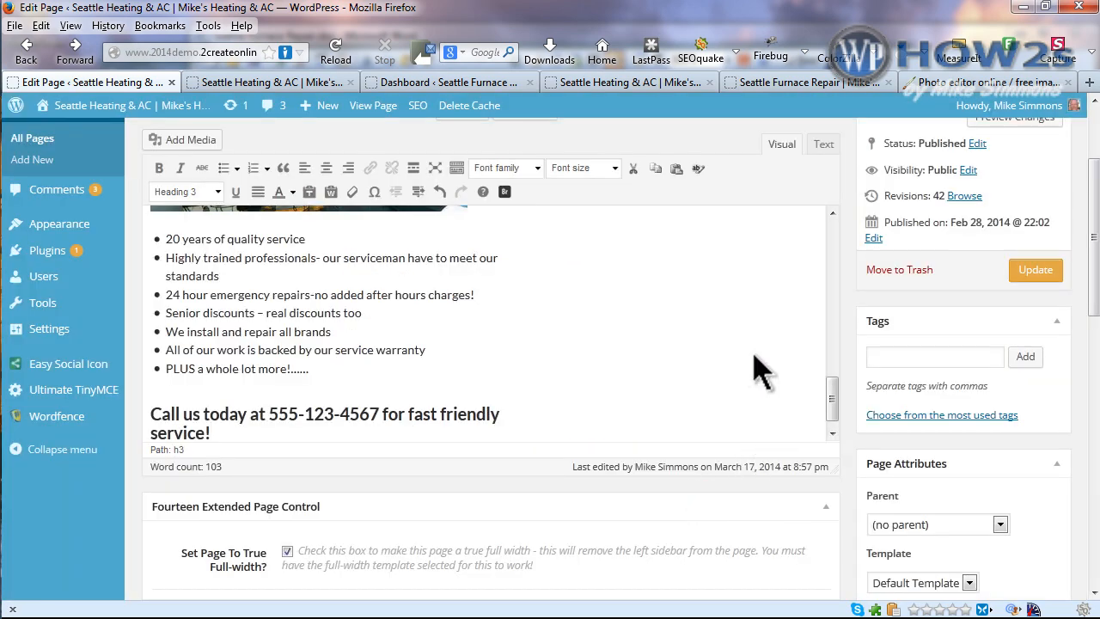
scroll(1097, 288, up, 1)
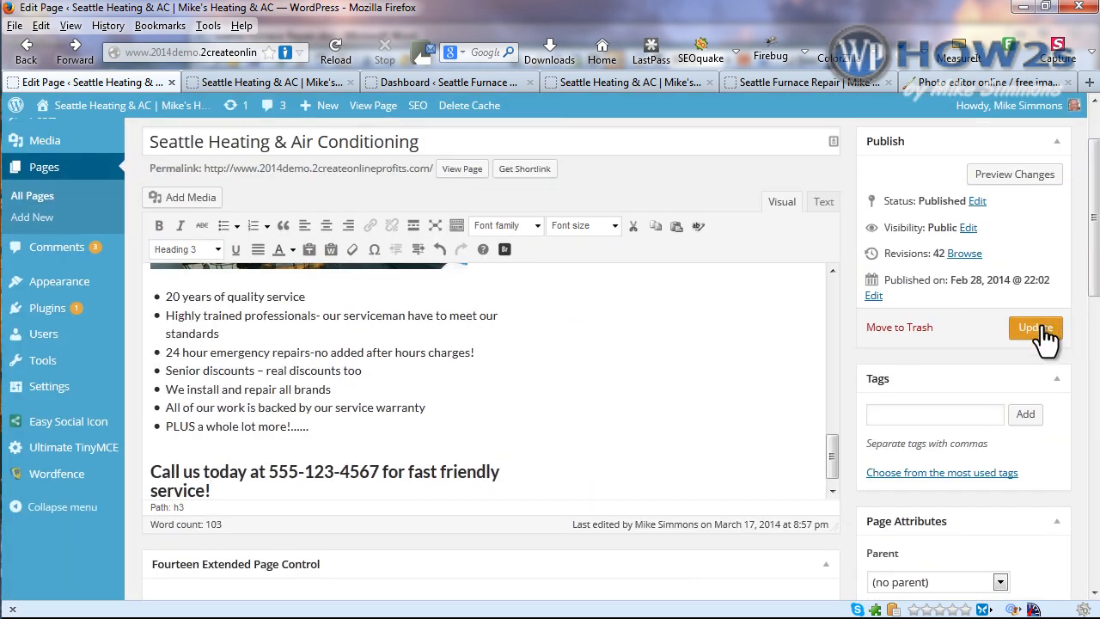
click(1040, 329)
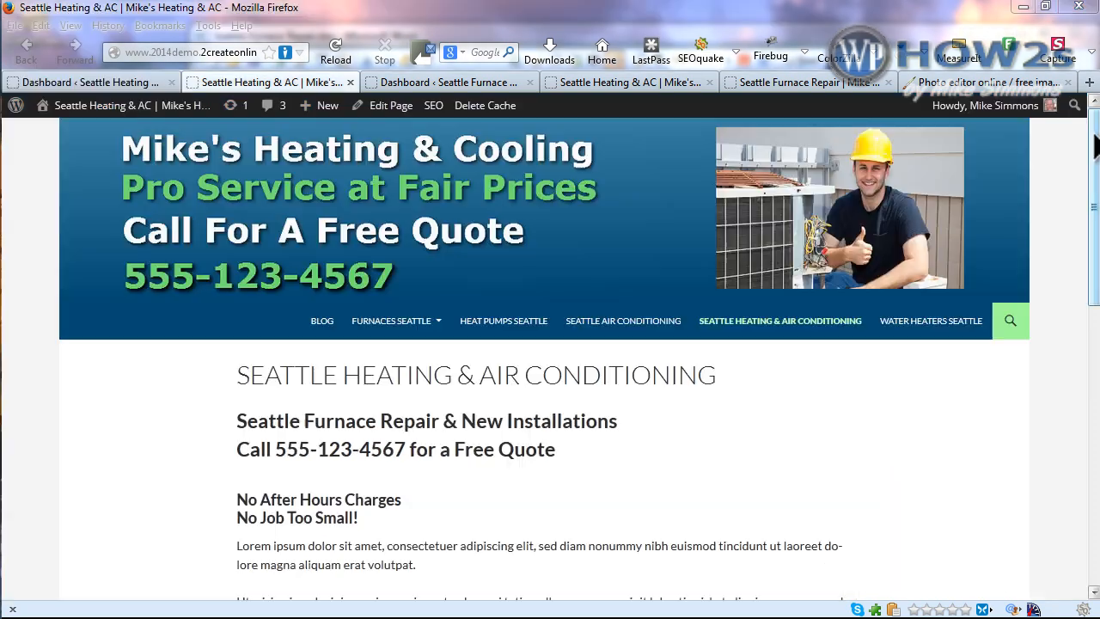
Review the example site's Seattle Heating and AC page, examining its sidebars, coupons, testimonial, contact form and main content.
mouse_move(1092, 141)
mouse_down()
mouse_move(1089, 430)
mouse_move(1085, 151)
mouse_up()
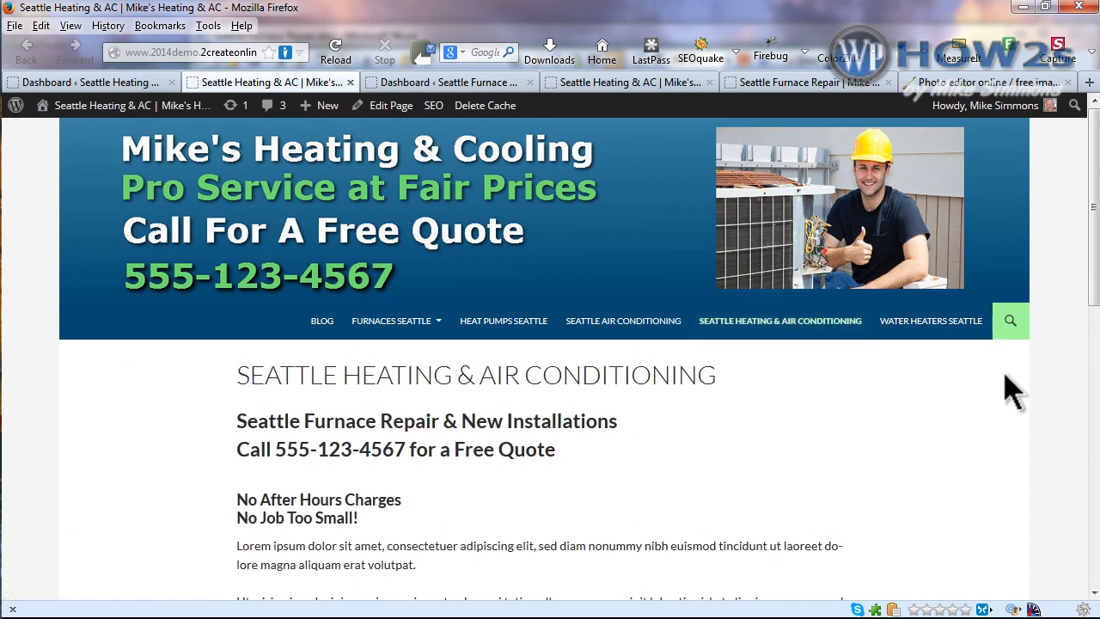
click(593, 84)
scroll(1096, 183, down, 5)
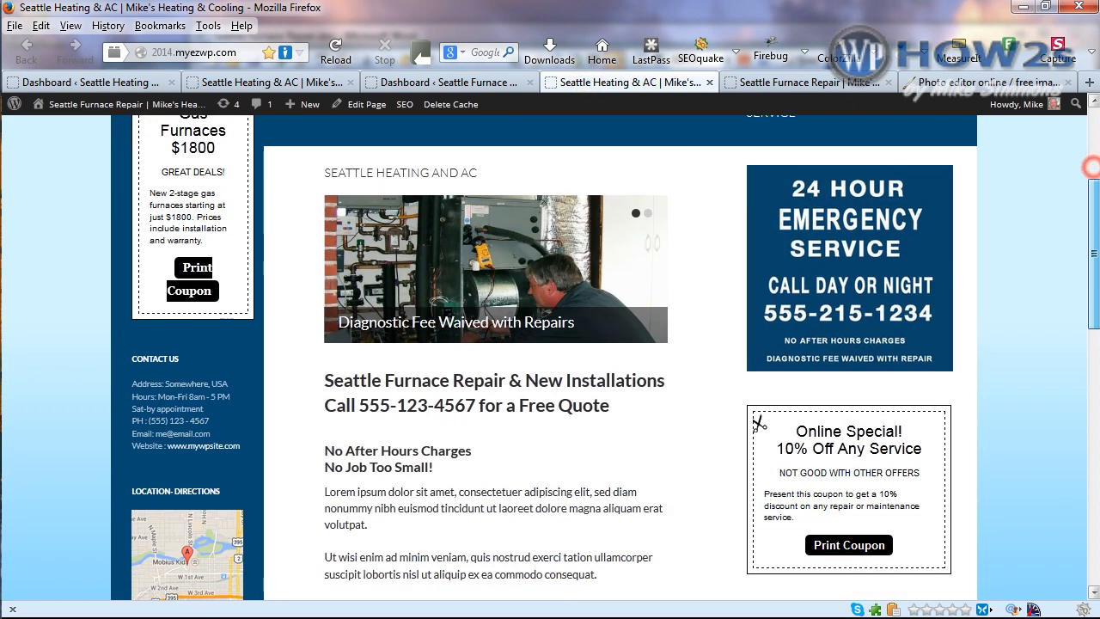
drag(1097, 215, 1076, 293)
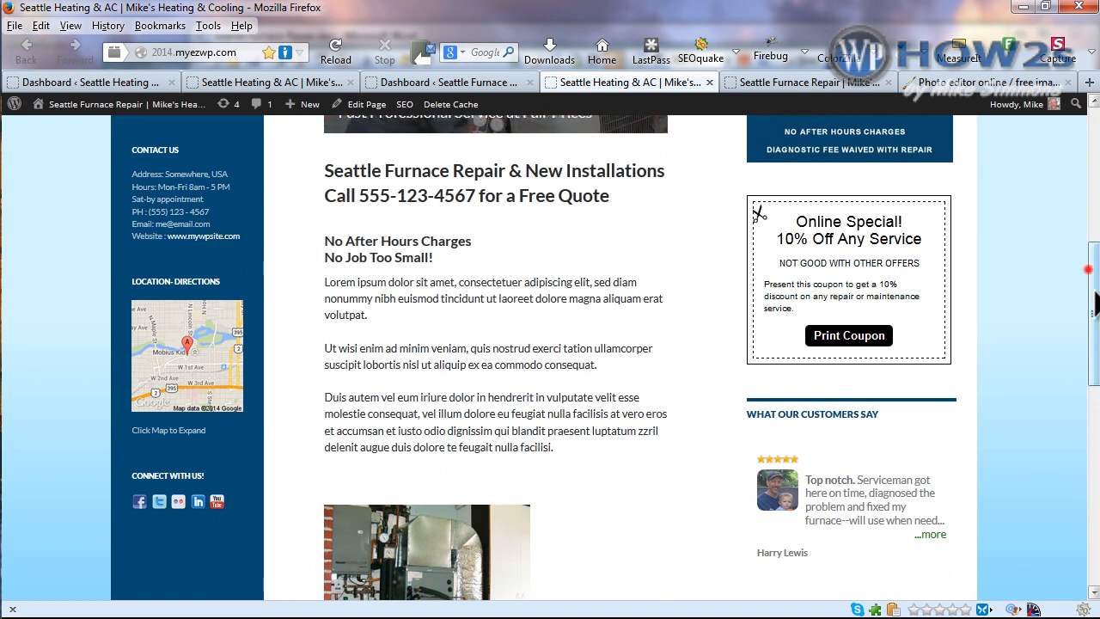
scroll(1092, 295, down, 3)
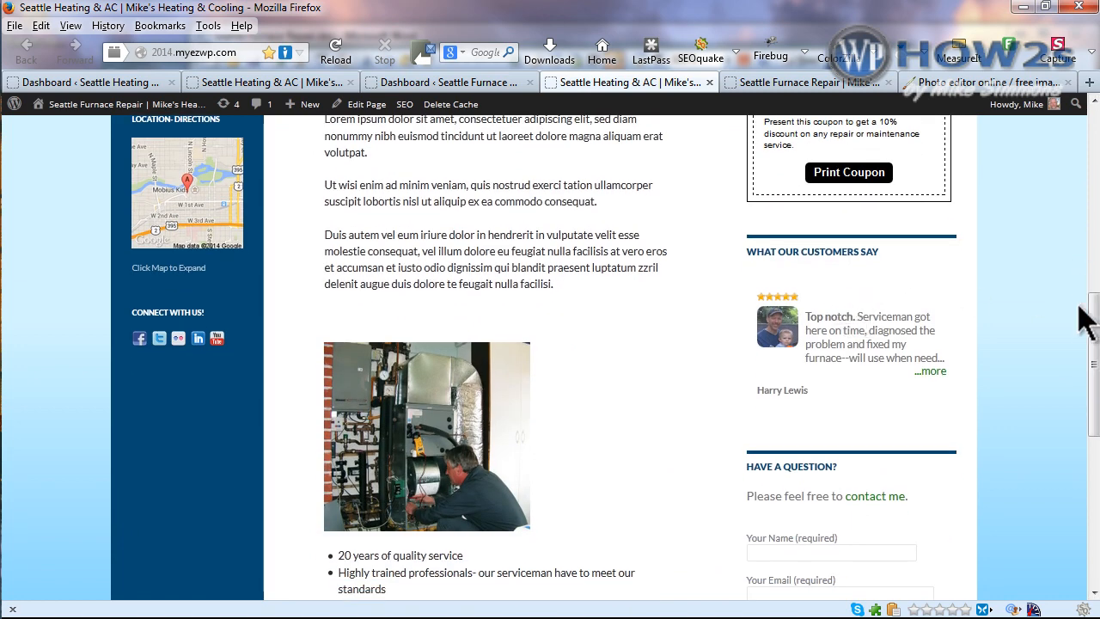
scroll(1096, 306, down, 5)
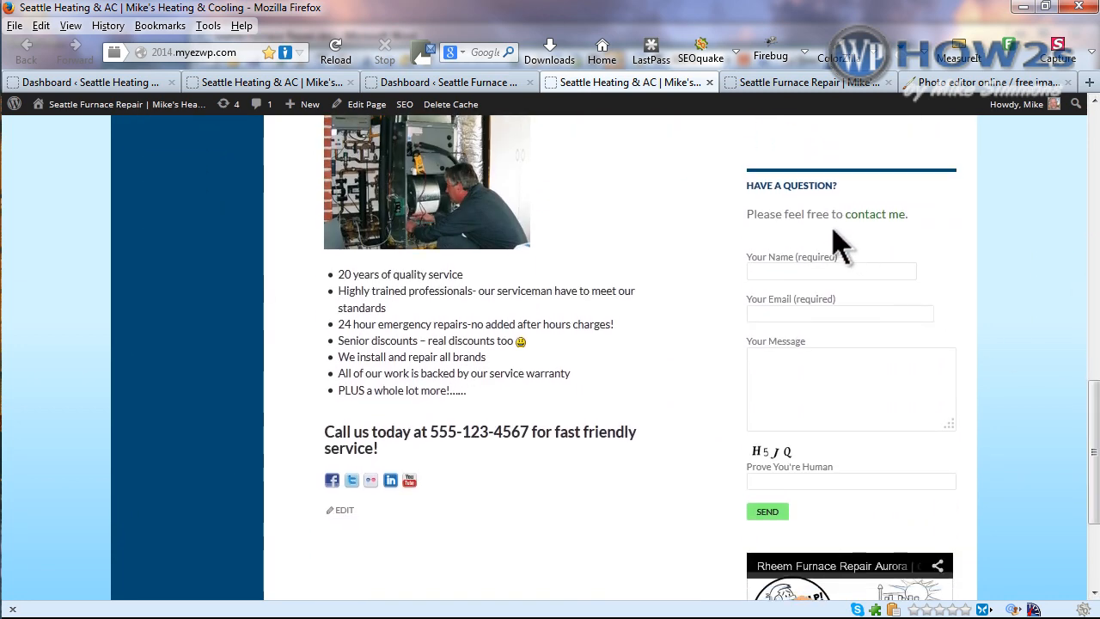
drag(1096, 427, 1097, 166)
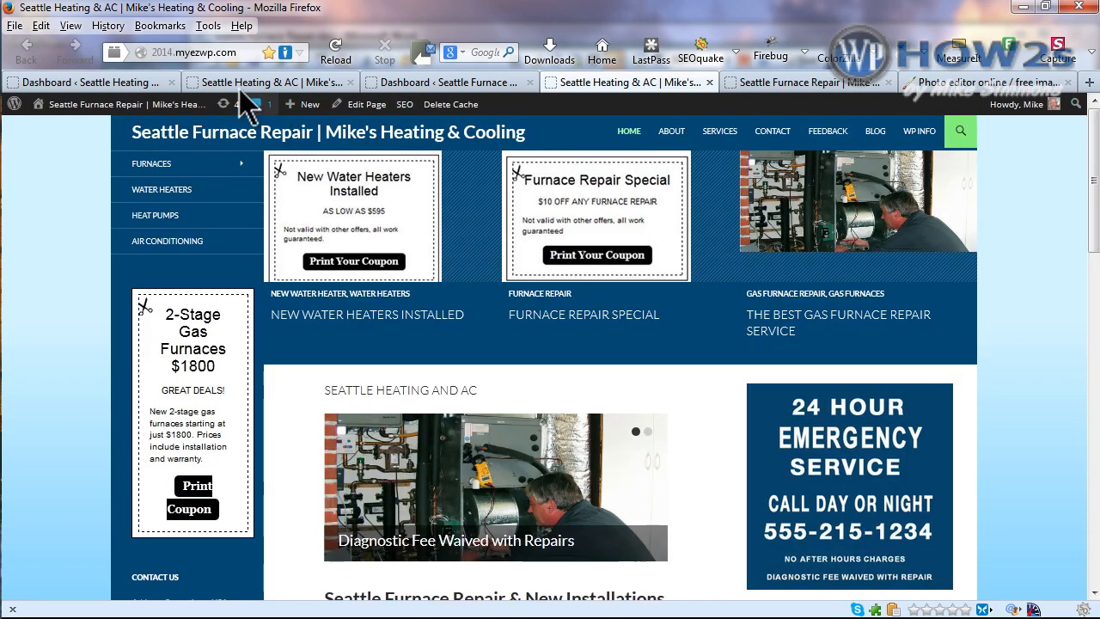
Open the site's widget management screen and add a Text widget to the Content Sidebar.
click(105, 81)
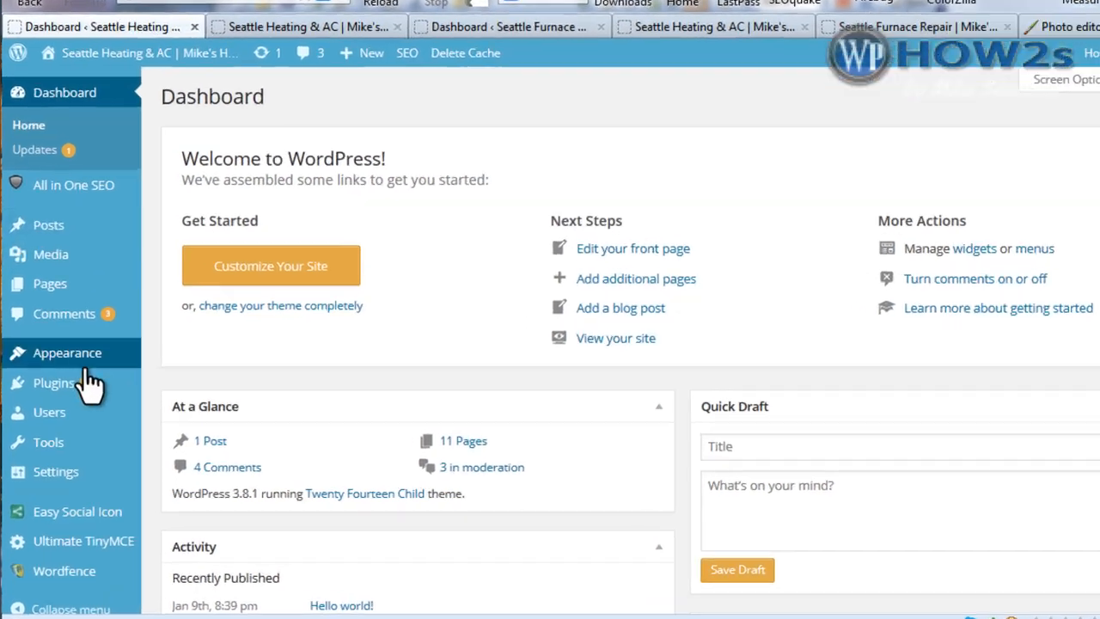
mouse_move(84, 370)
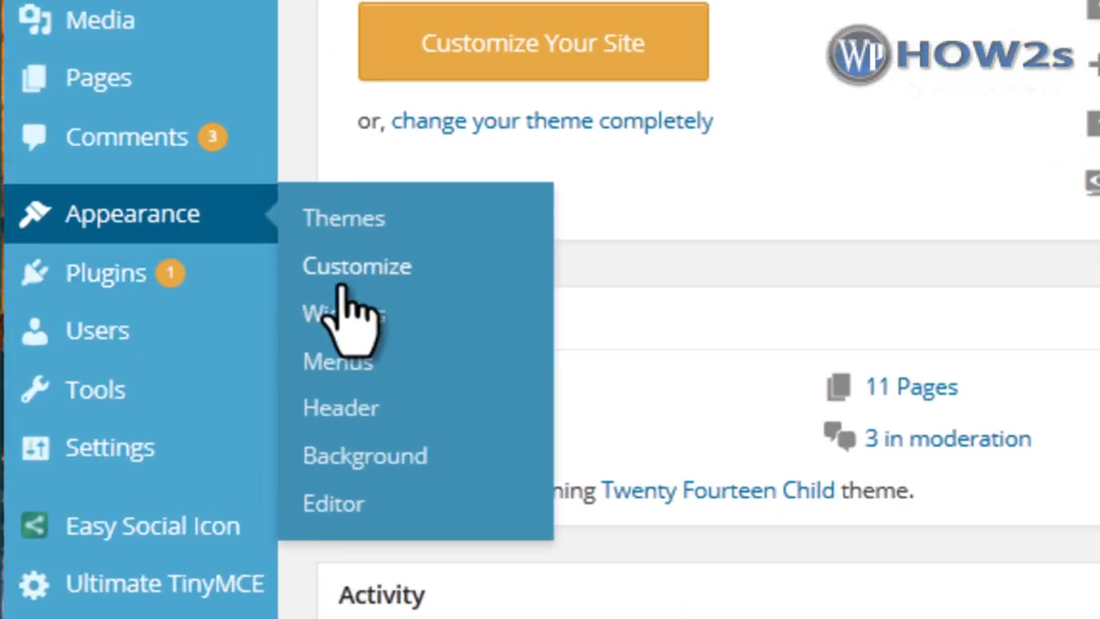
click(354, 318)
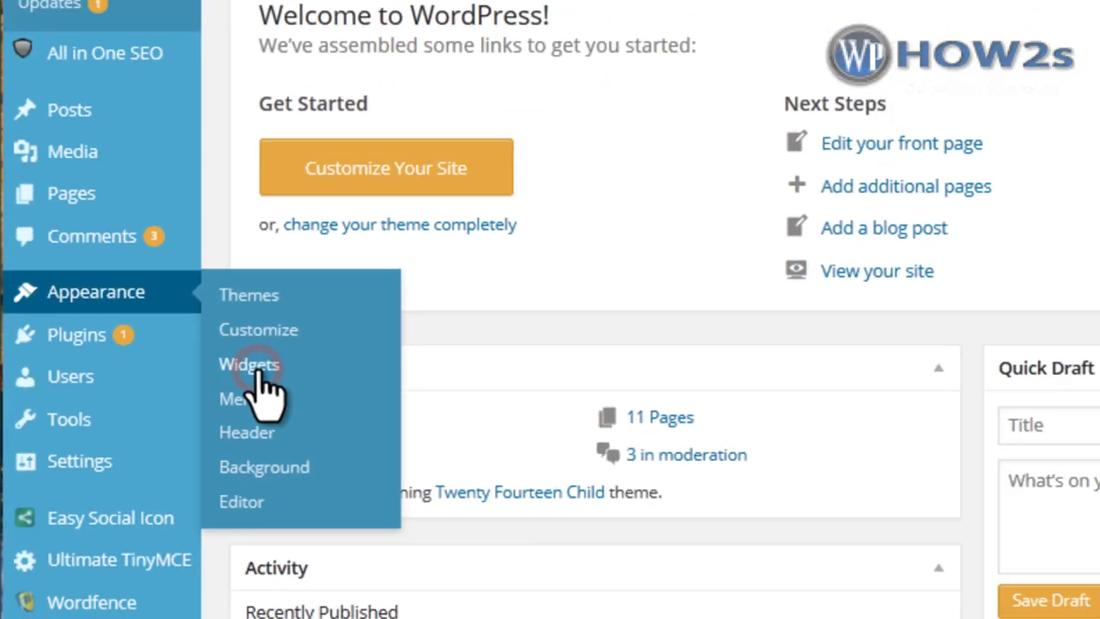
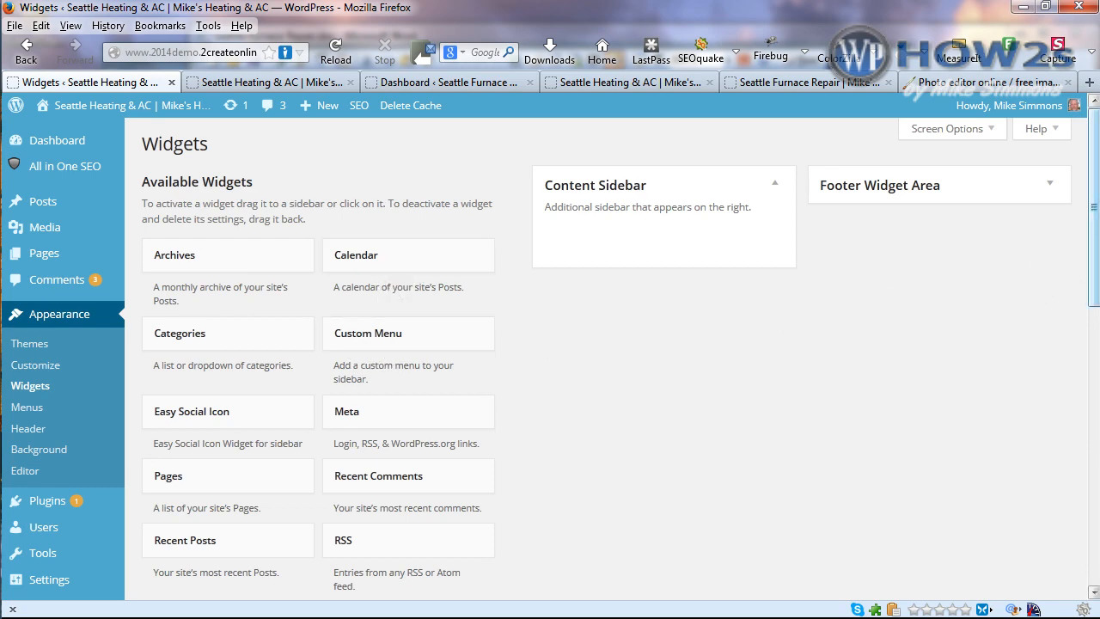
scroll(1092, 288, down, 5)
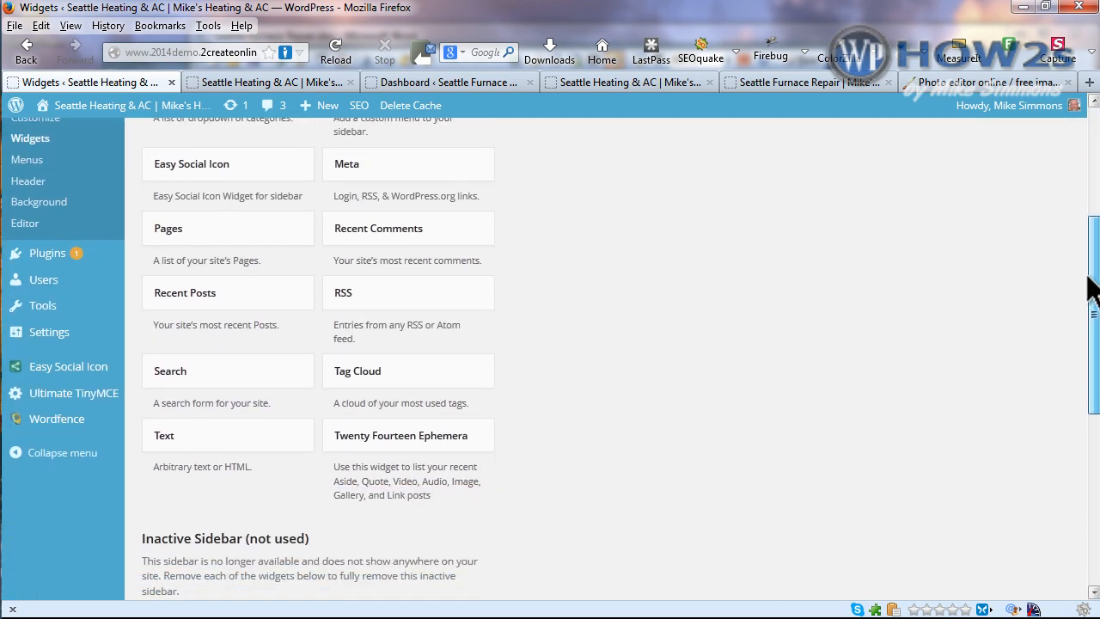
mouse_move(1089, 277)
mouse_down()
mouse_move(1081, 209)
mouse_move(1073, 289)
mouse_up()
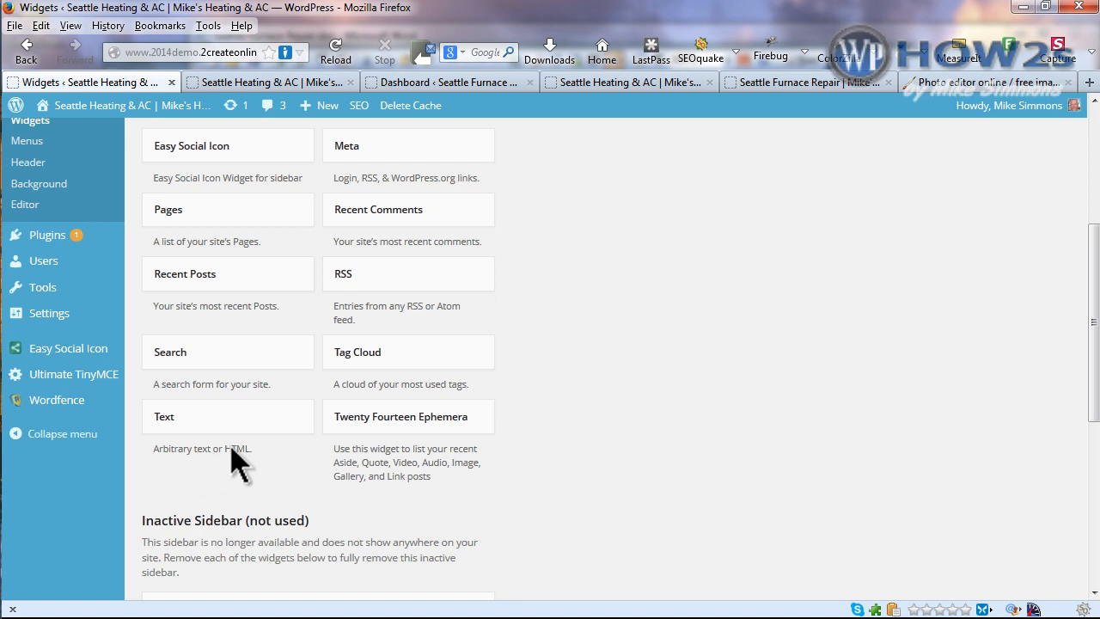
drag(214, 429, 604, 241)
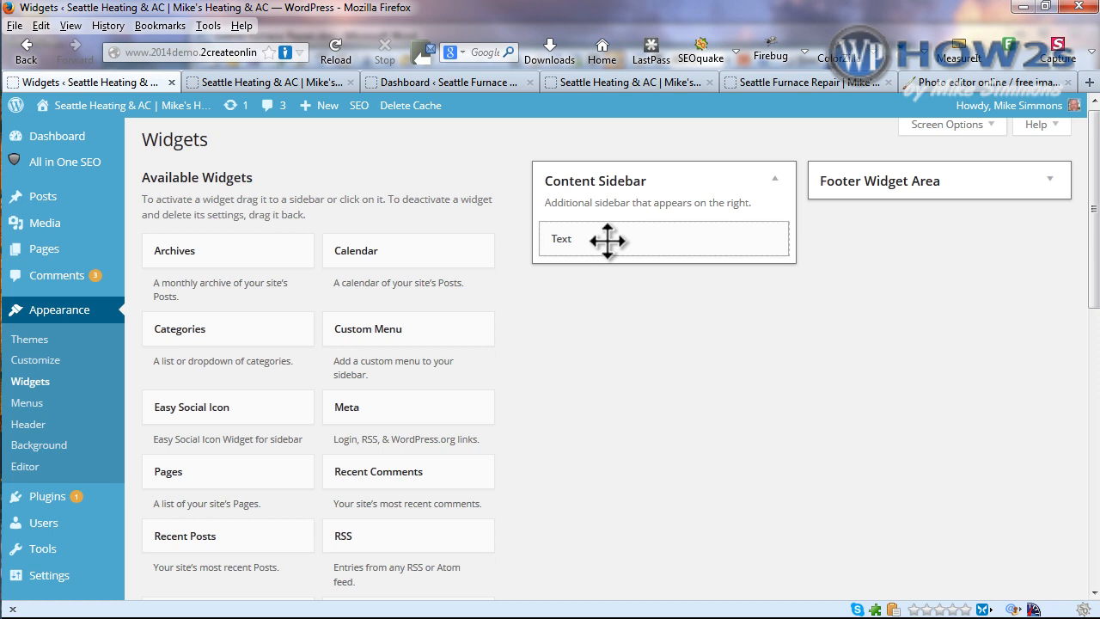
drag(608, 241, 609, 240)
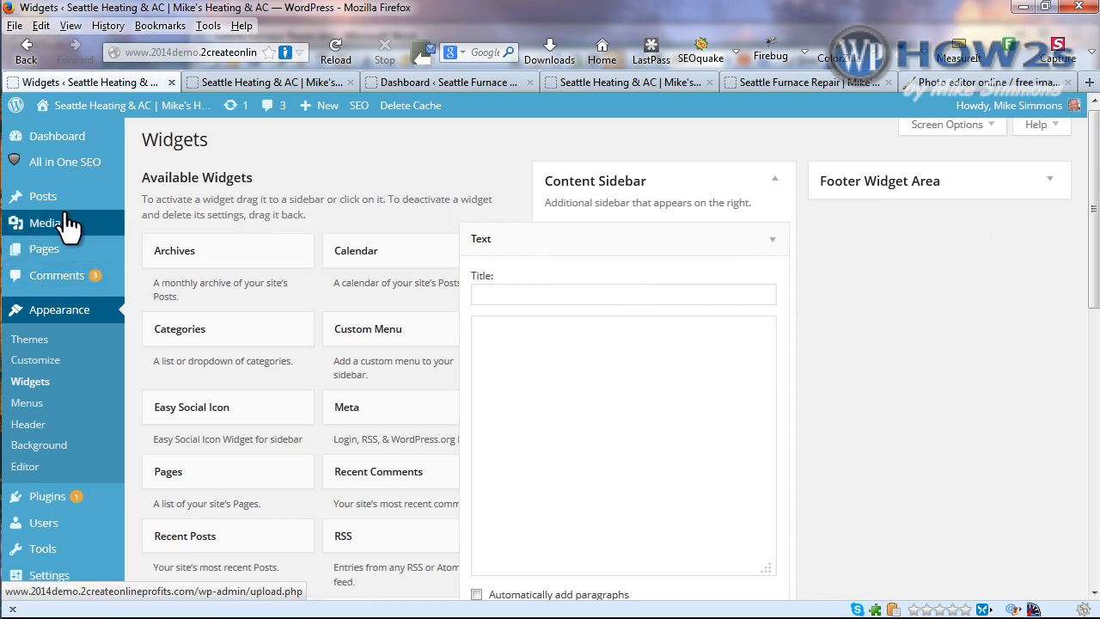
Find the Black Studio TinyMCE Widget plugin in the WordPress plugin directory, then install and activate it.
mouse_move(48, 508)
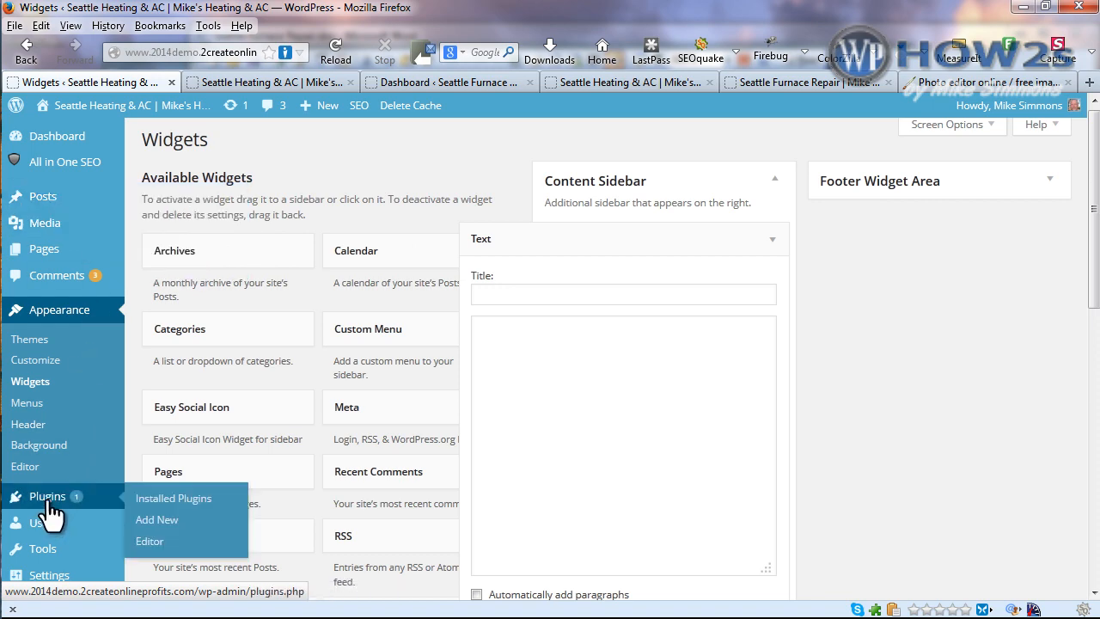
click(157, 520)
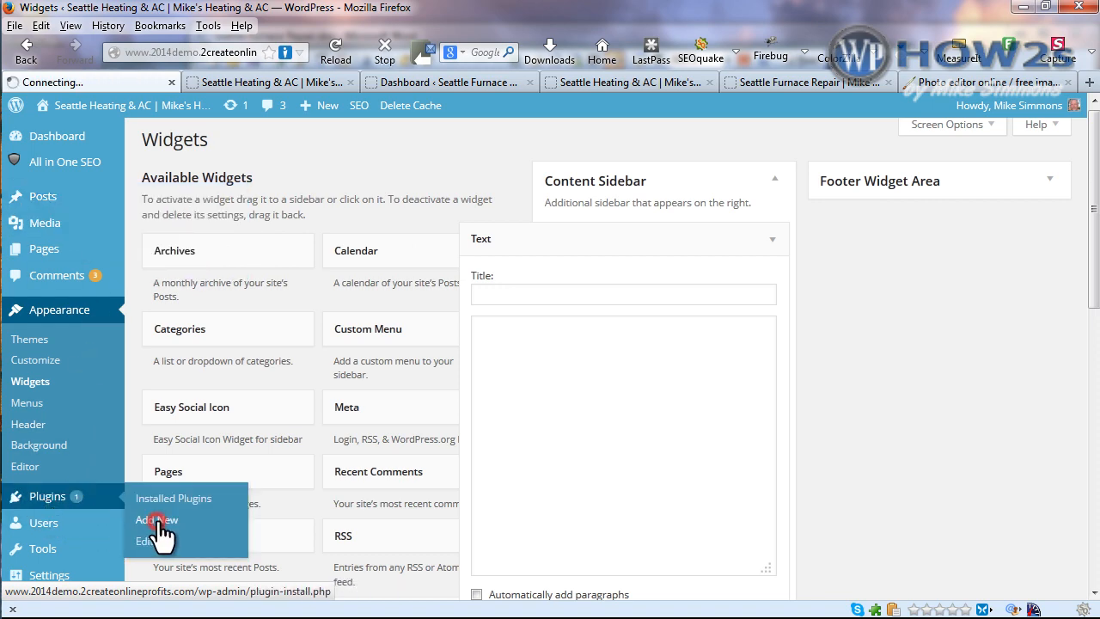
text(black)
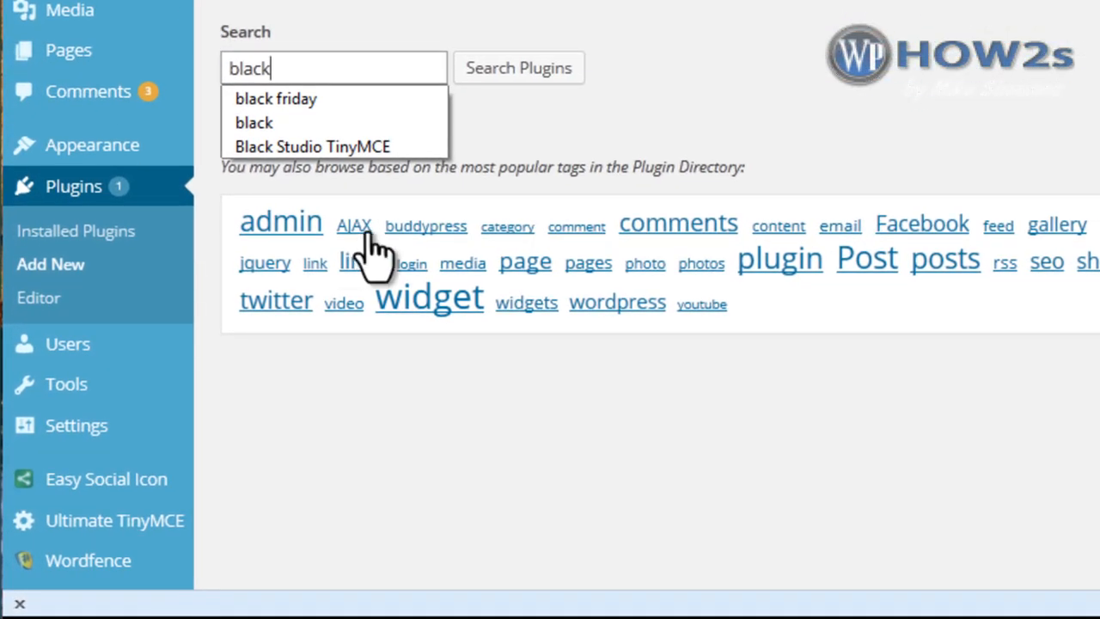
click(335, 146)
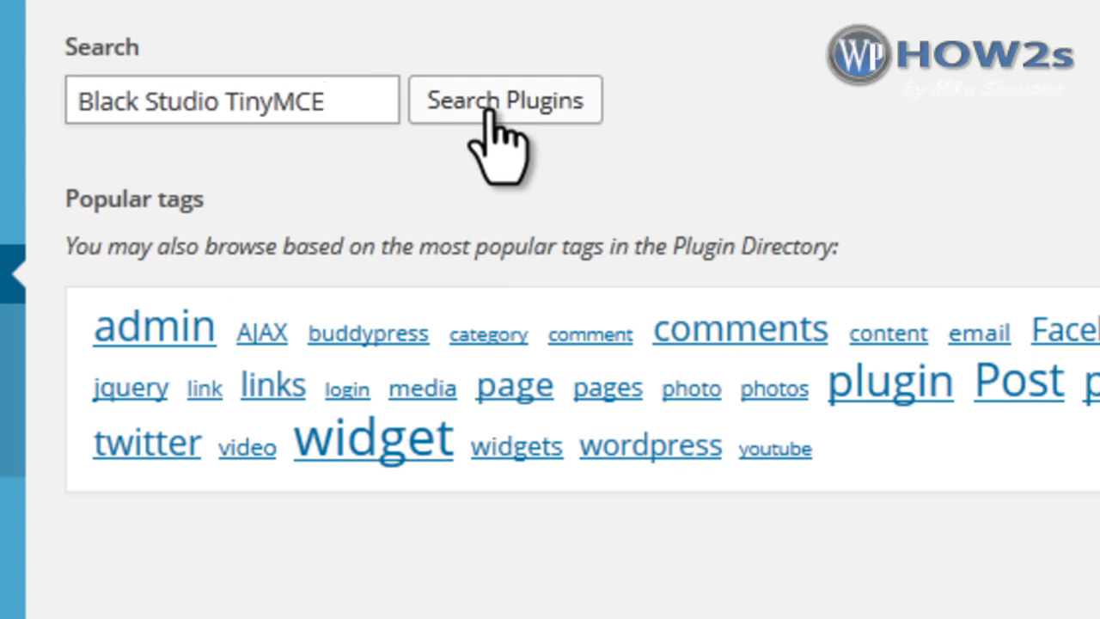
click(486, 112)
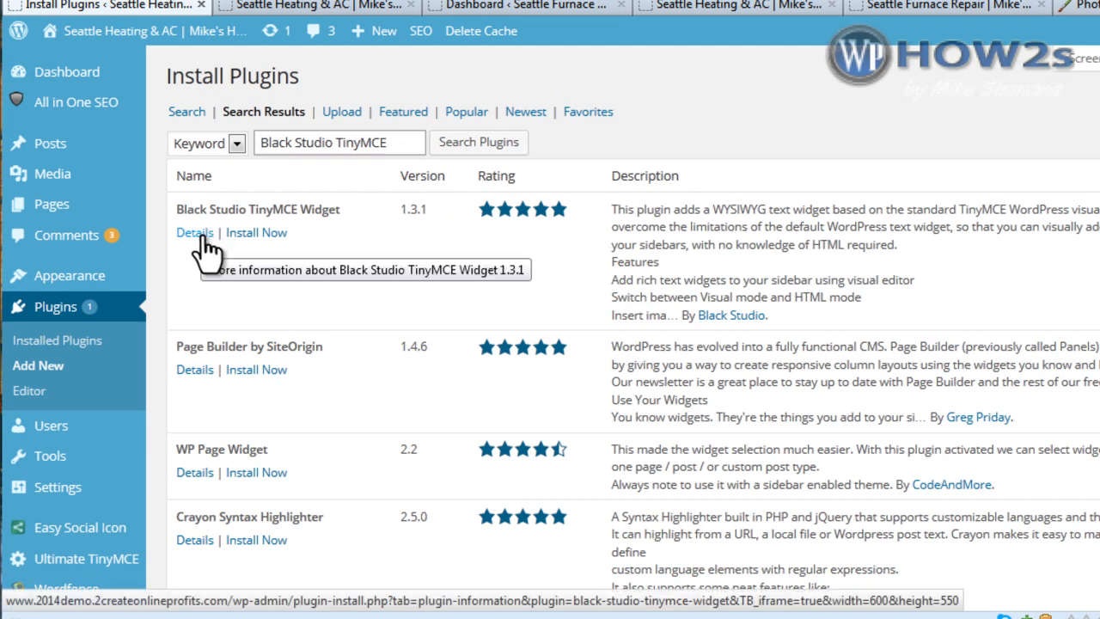
click(256, 236)
click(624, 277)
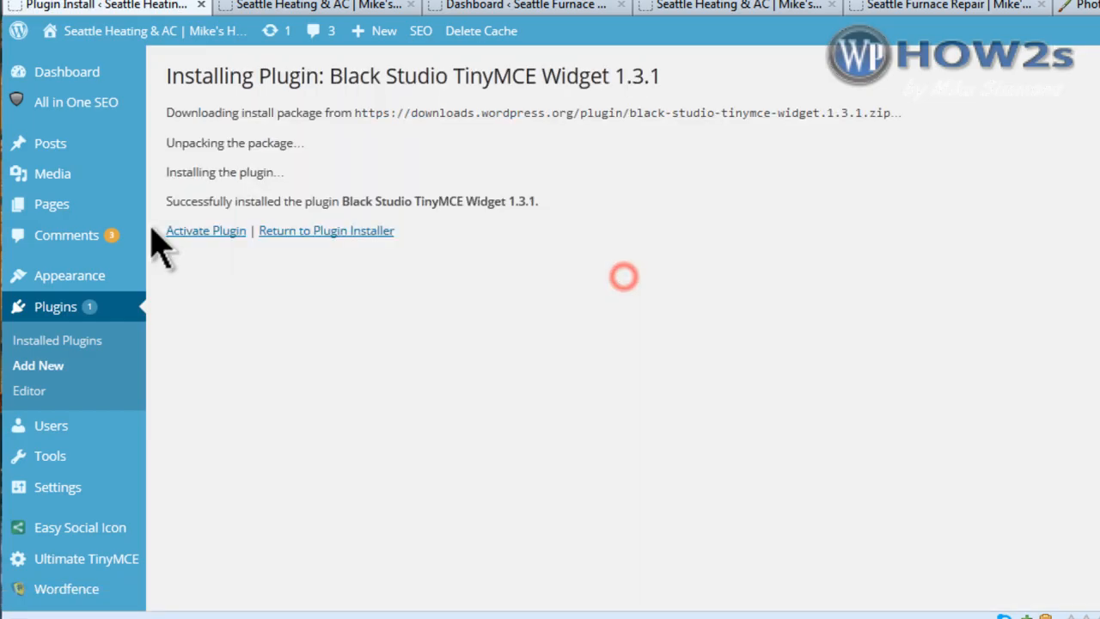
click(204, 230)
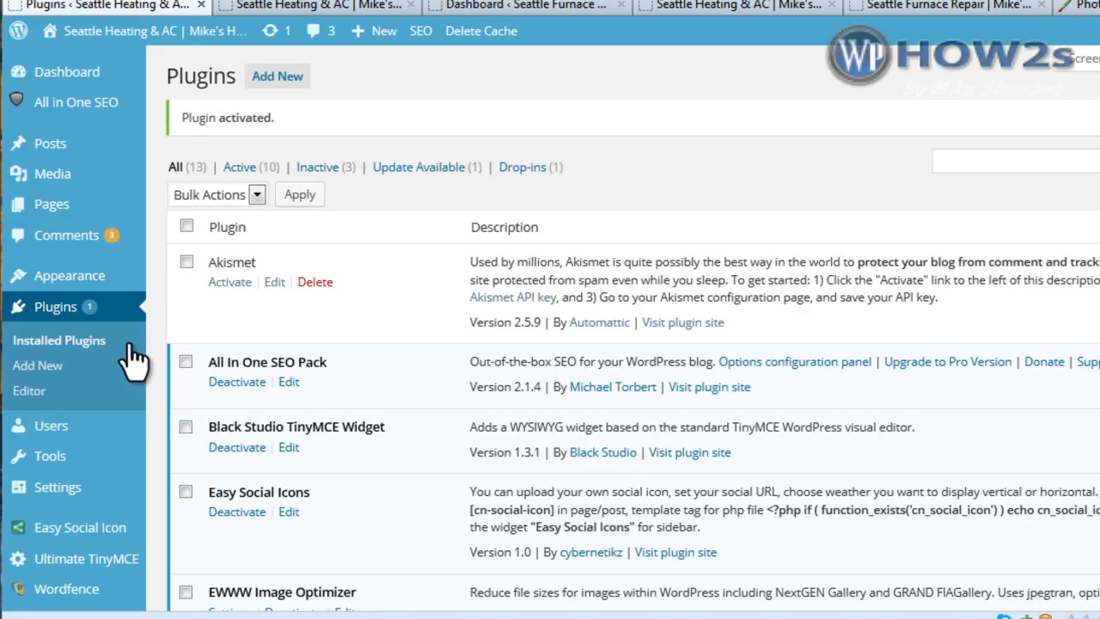
Return to the site's widget management screen and remove the Text widget from the Content Sidebar.
mouse_move(44, 283)
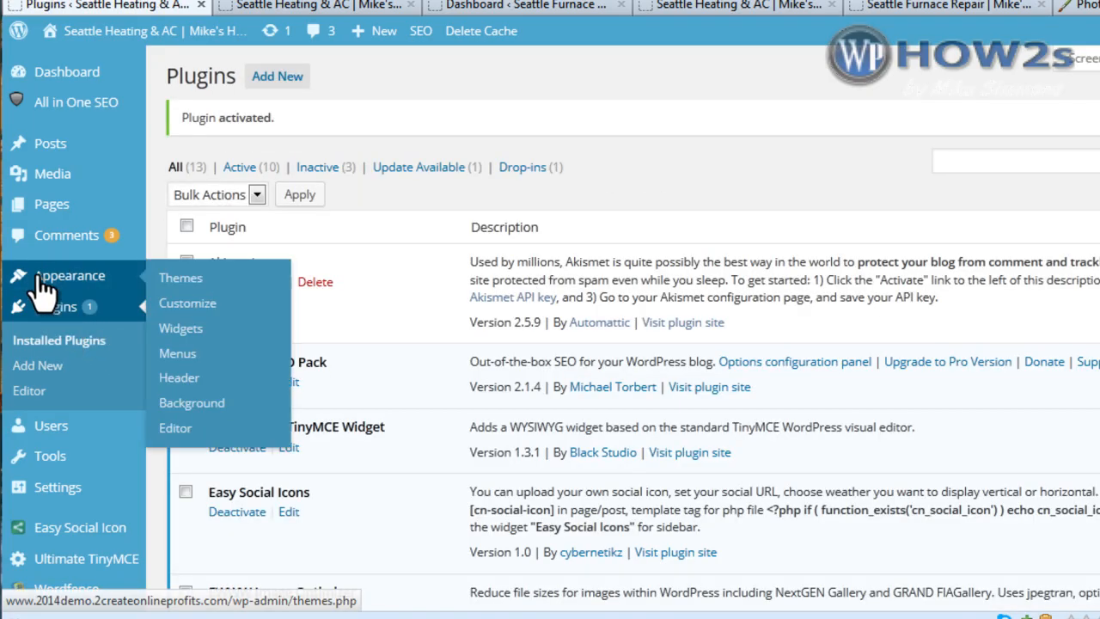
click(179, 331)
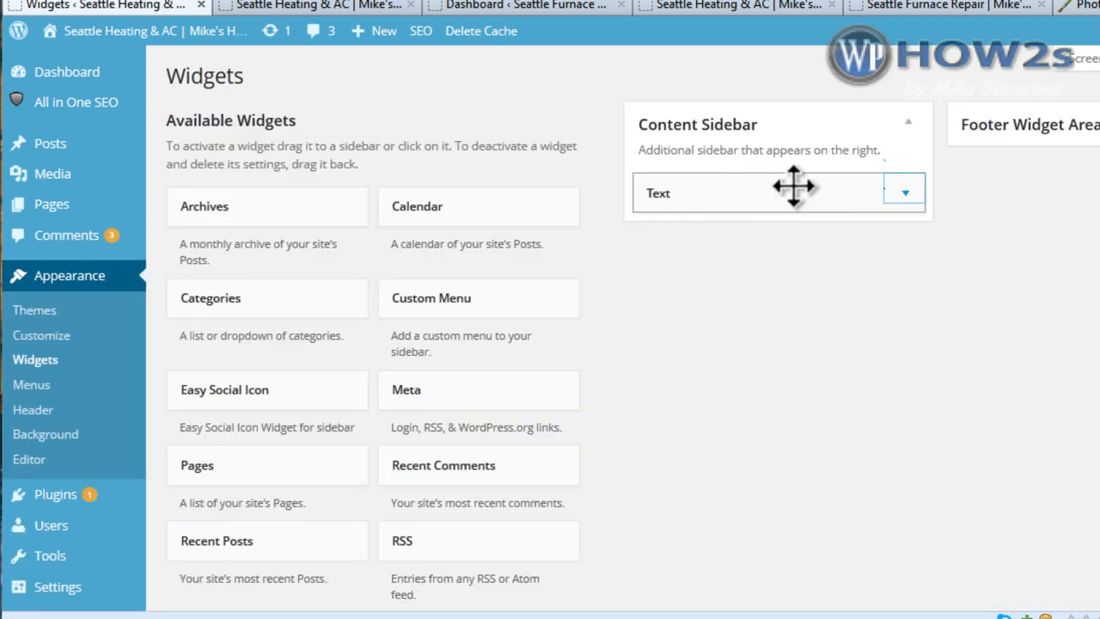
drag(799, 193, 300, 536)
scroll(300, 536, up, 8)
scroll(550, 328, up, 3)
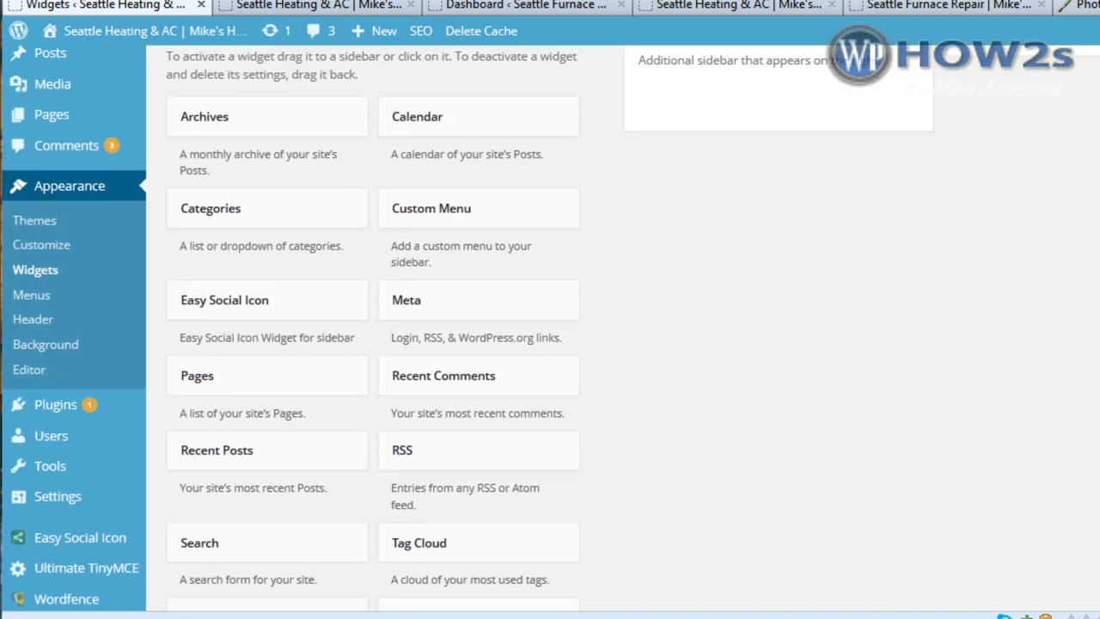
Add a Visual Editor widget to the Content Sidebar.
scroll(550, 328, down, 3)
scroll(846, 356, down, 2)
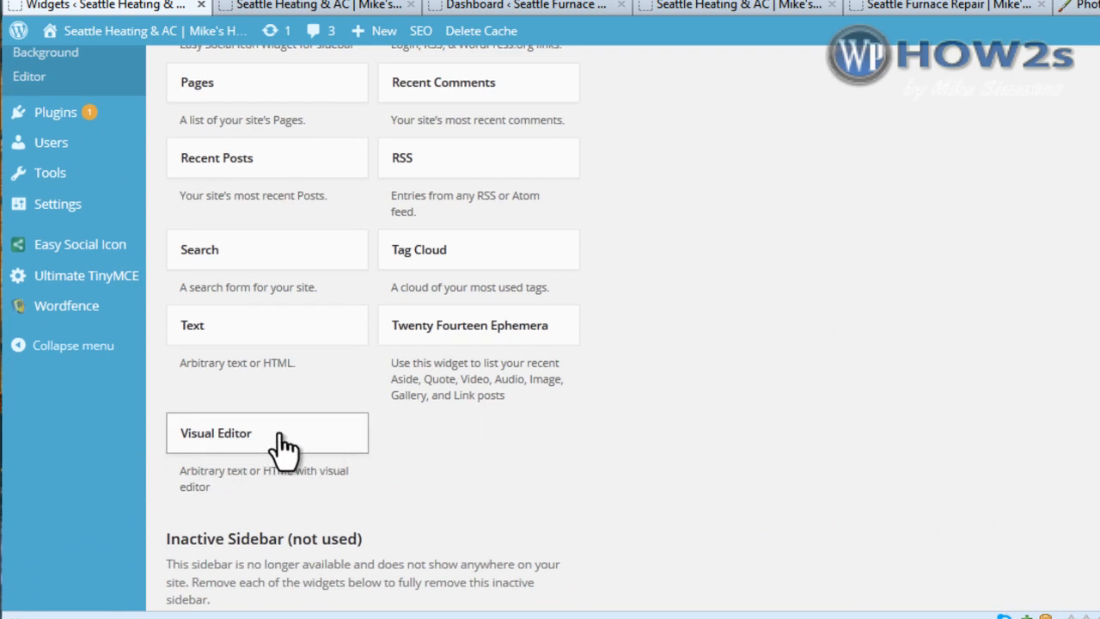
drag(281, 443, 750, 199)
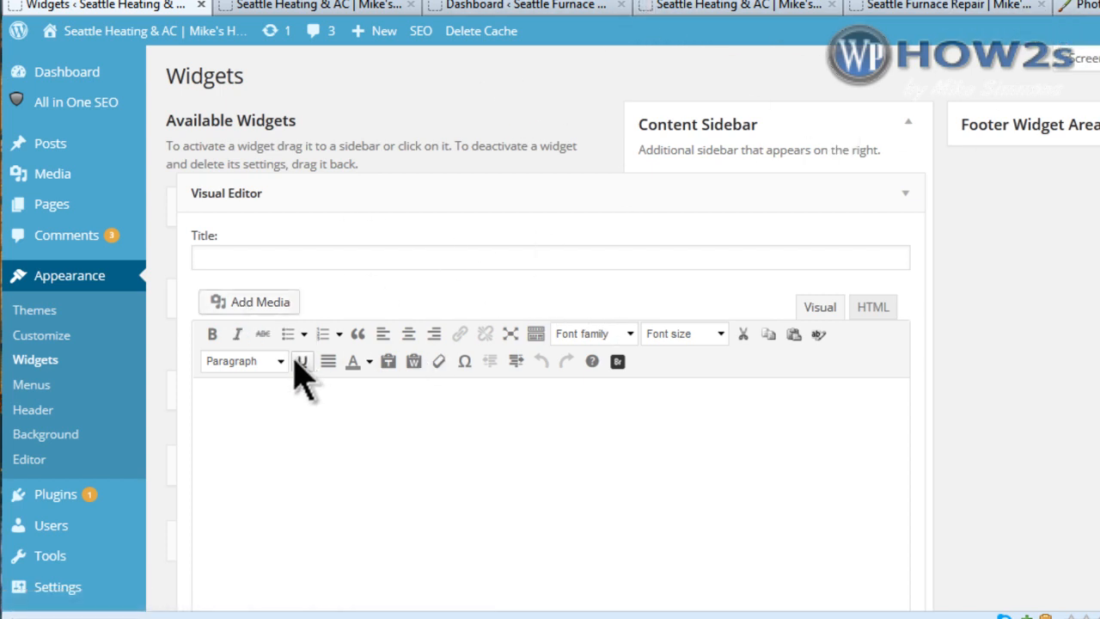
Start adding media to the Visual Editor widget and upload the 300x300 emergency service image.
click(267, 309)
right_click(118, 105)
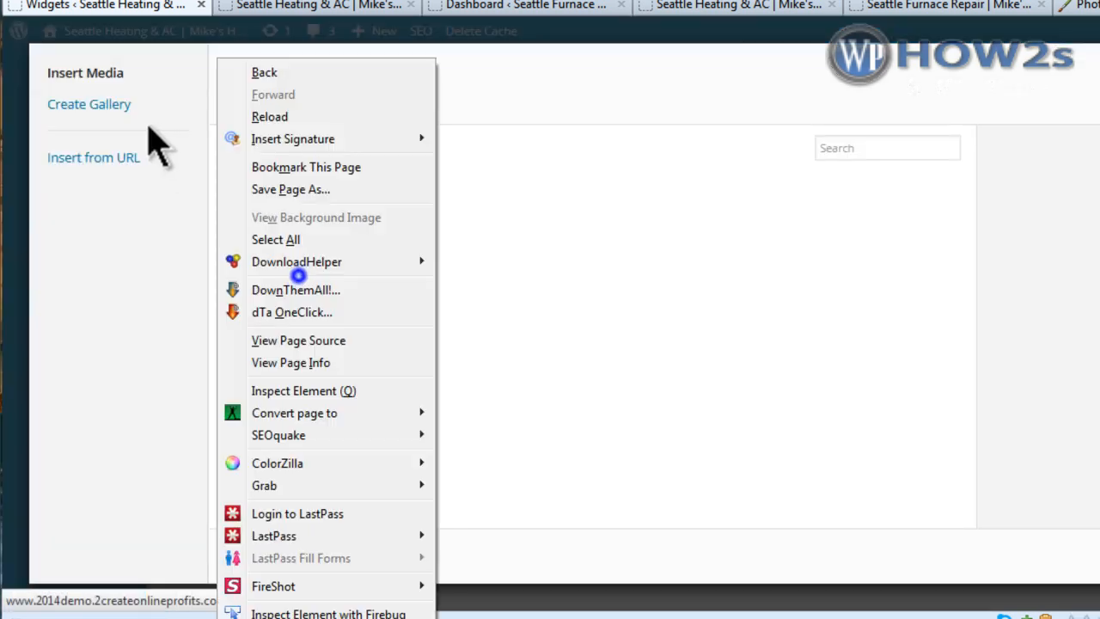
click(604, 101)
click(259, 110)
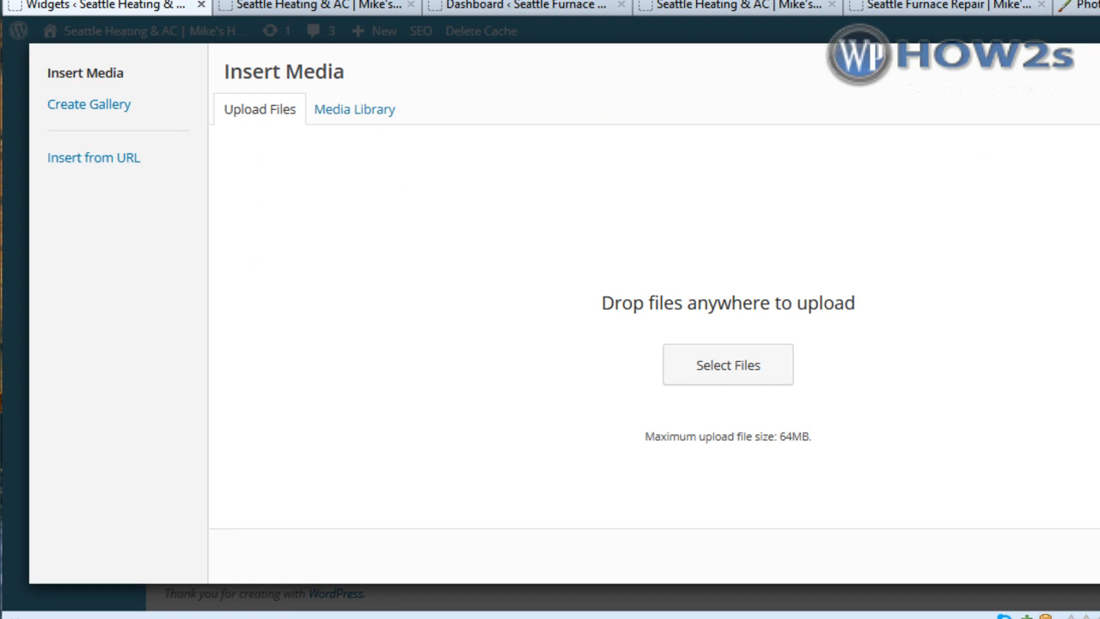
drag(206, 292, 675, 369)
Insert the 300x300 image at full size with its link set to None, and save the Visual Editor widget.
click(1038, 461)
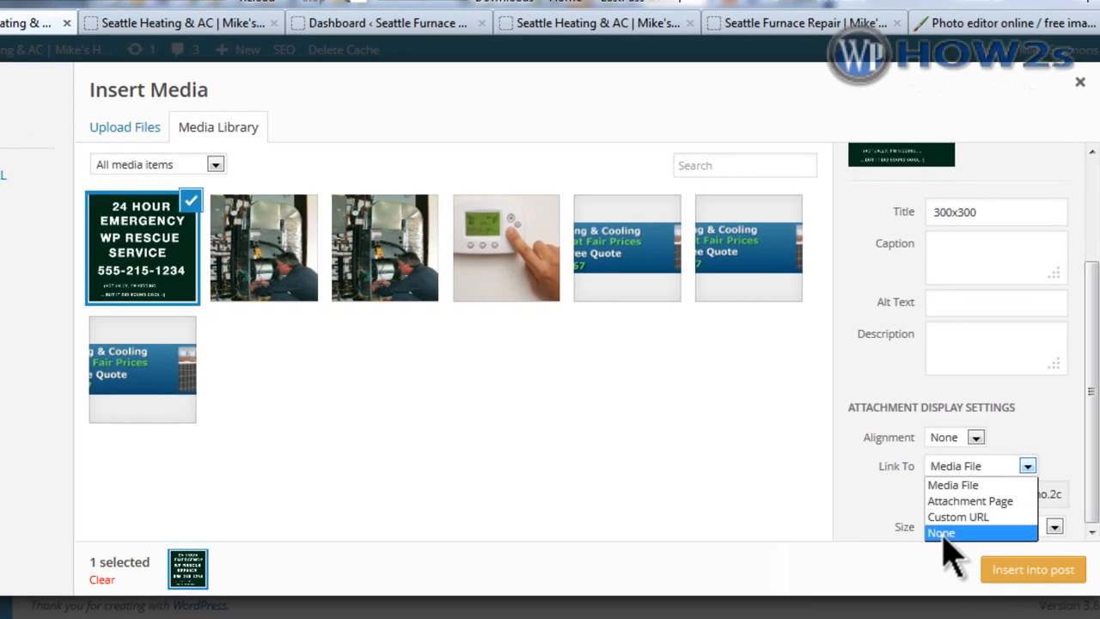
click(901, 537)
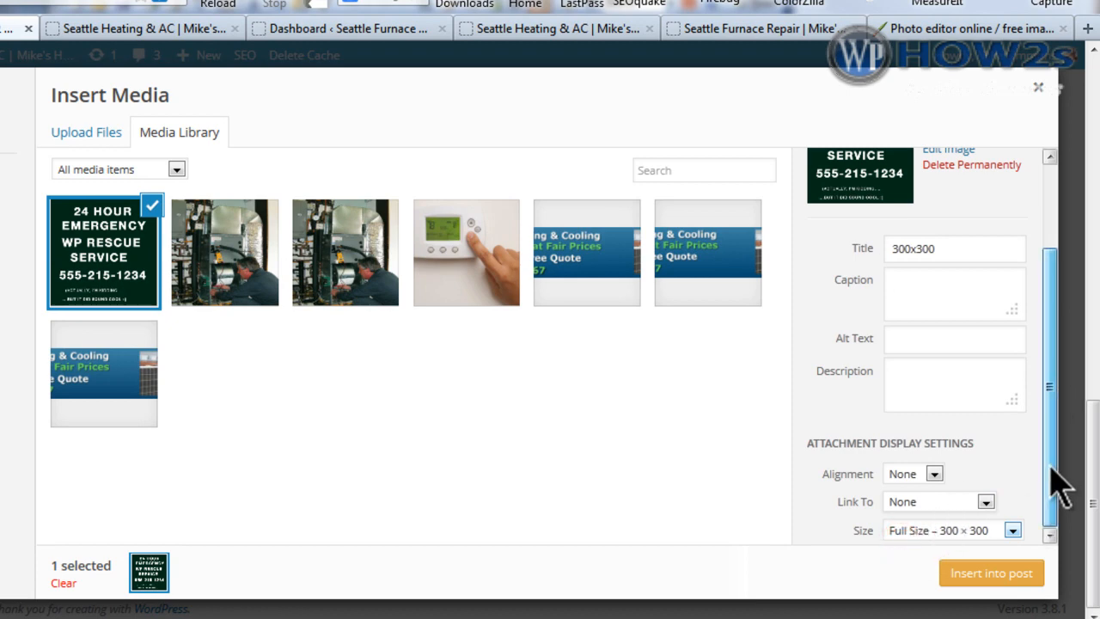
click(1011, 588)
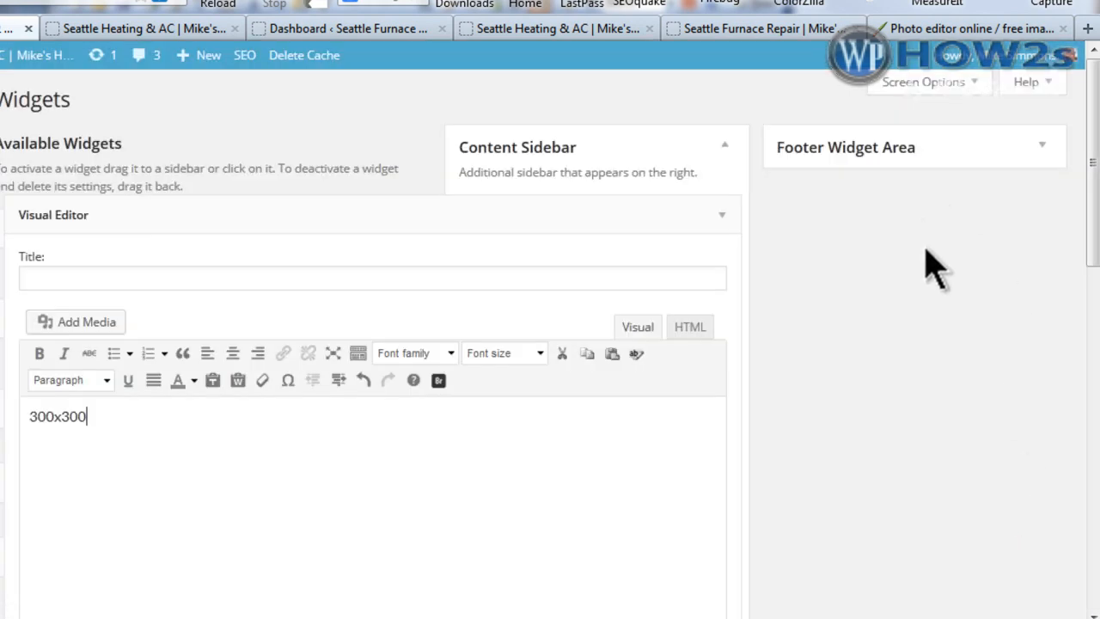
scroll(934, 265, down, 4)
click(705, 449)
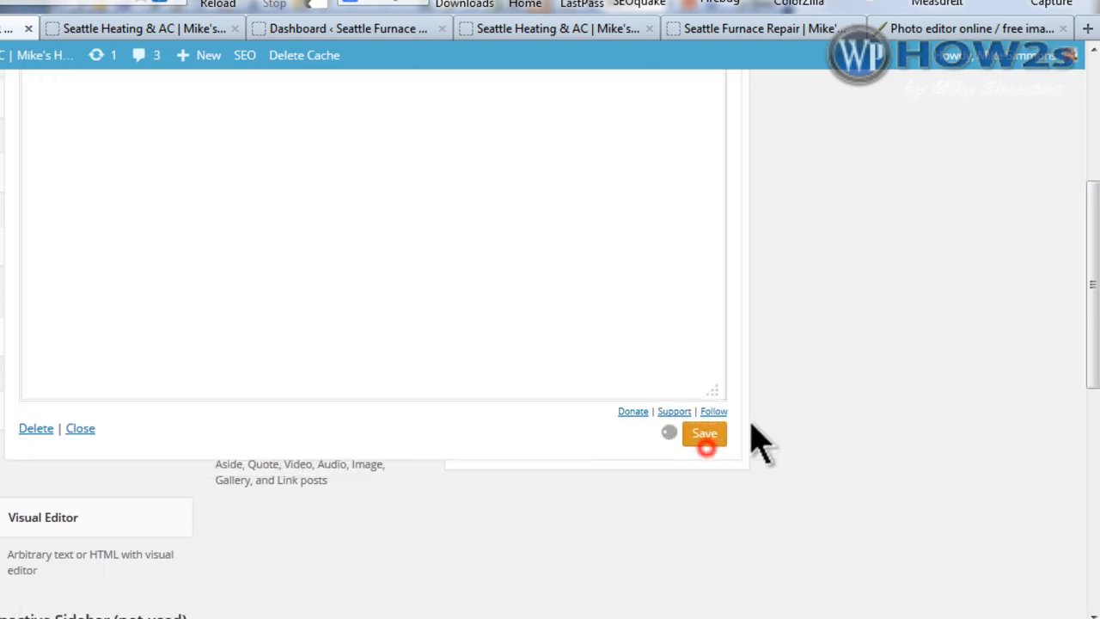
View the live Seattle Heating & Air Conditioning page to check the emergency service image in the sidebar.
click(94, 29)
click(219, 4)
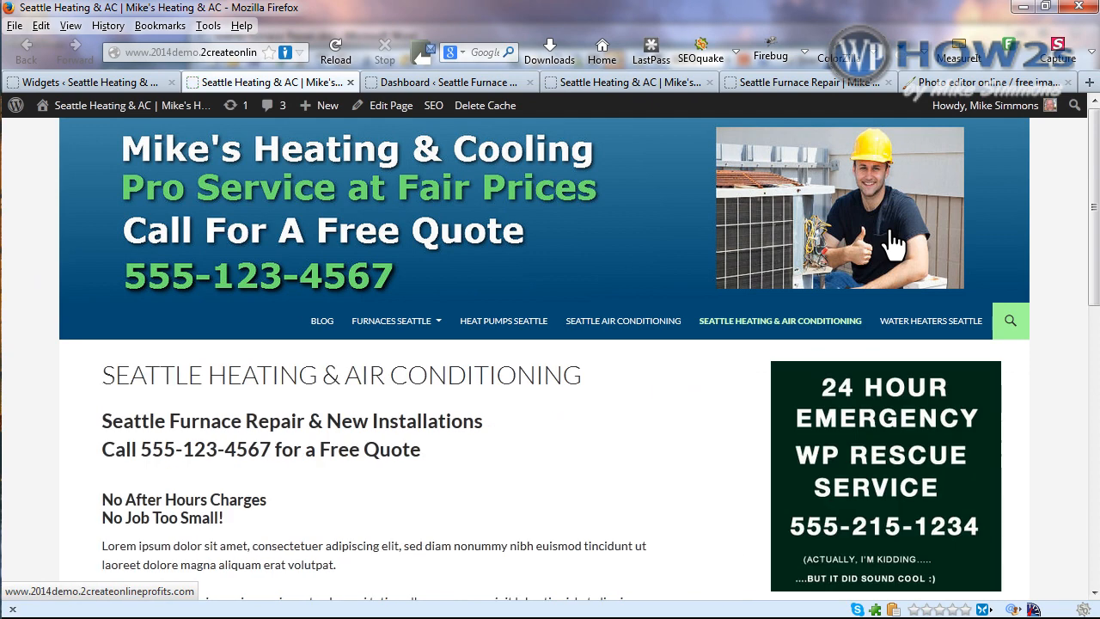
scroll(1093, 152, down, 5)
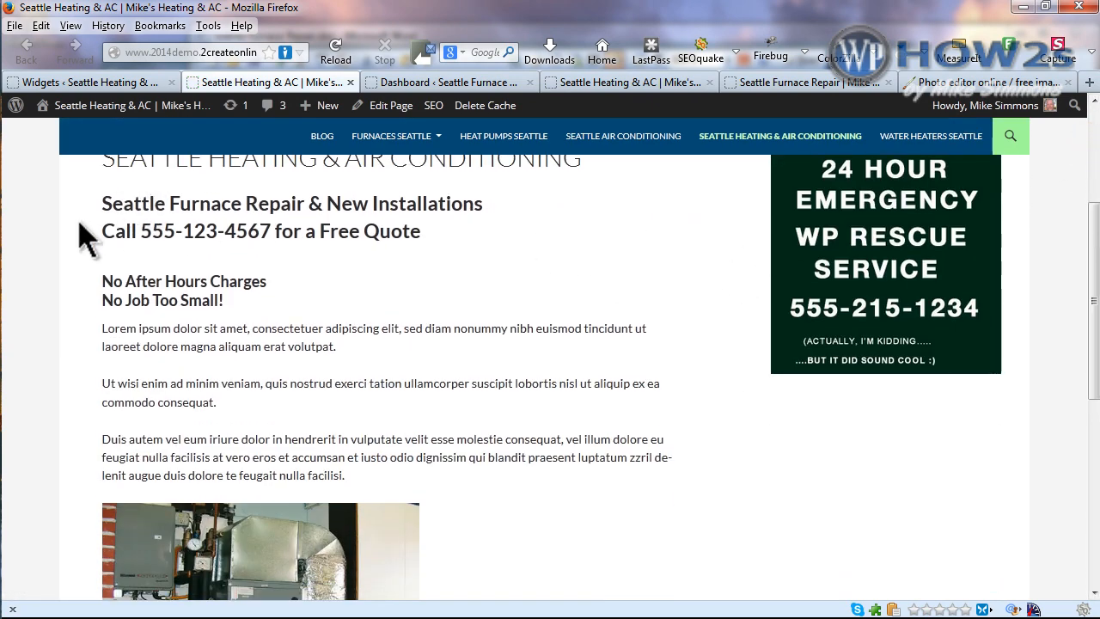
Add a Coupon Generator widget with the OnlineSpecial coupon below the Visual Editor in the Content Sidebar and save it.
key(ctrl+shift+Tab)
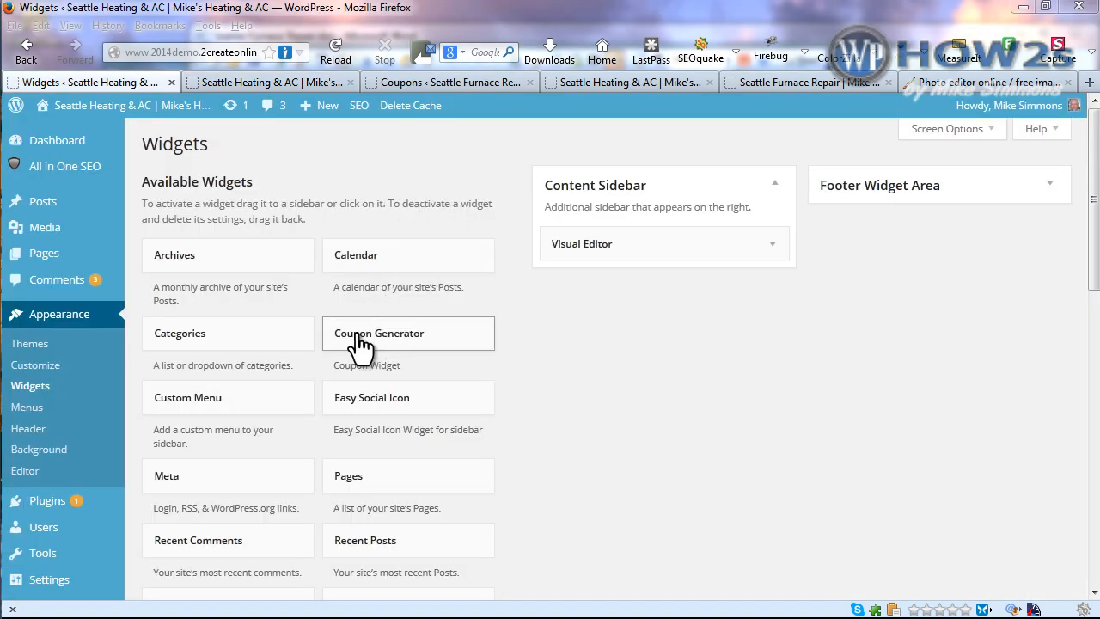
drag(357, 349, 574, 291)
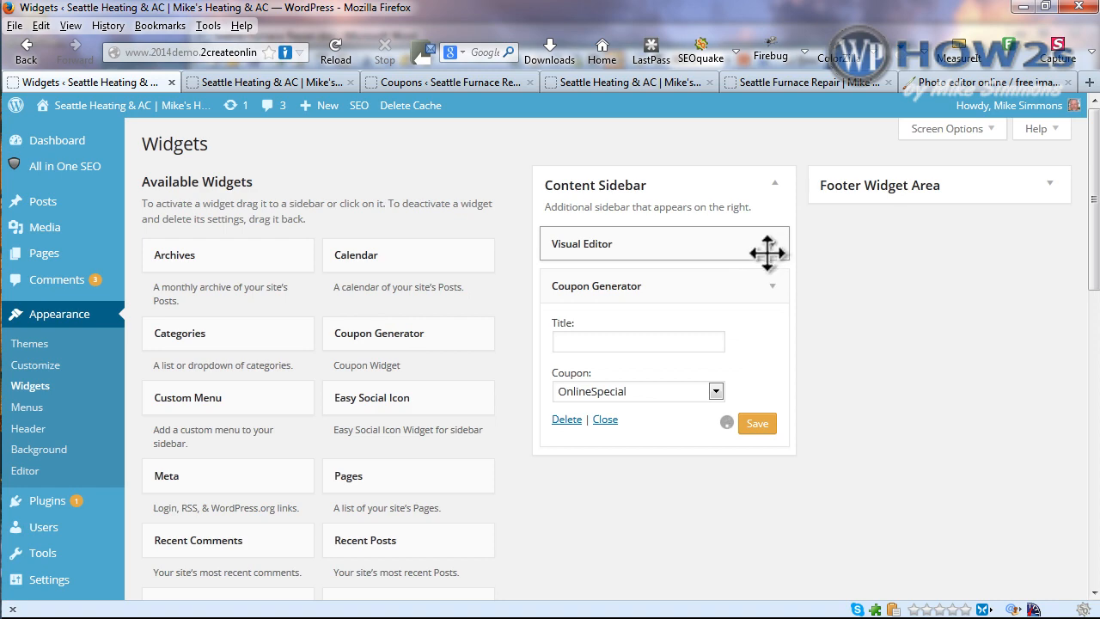
click(757, 423)
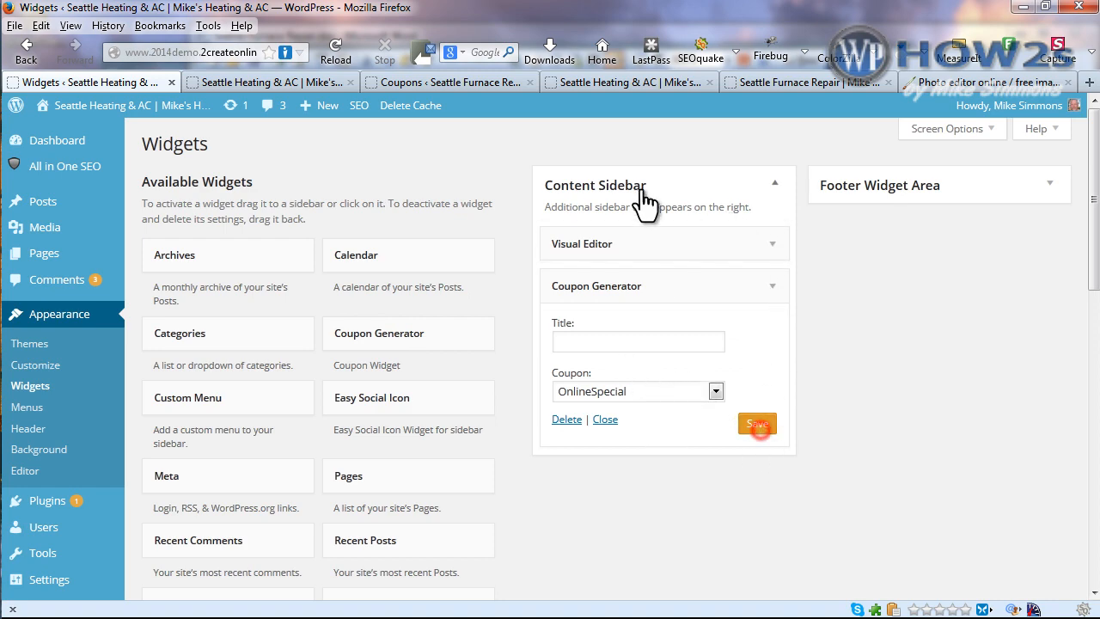
Review the sidebar image and Online Special coupon on the live page, including the coupon's printable version.
click(251, 81)
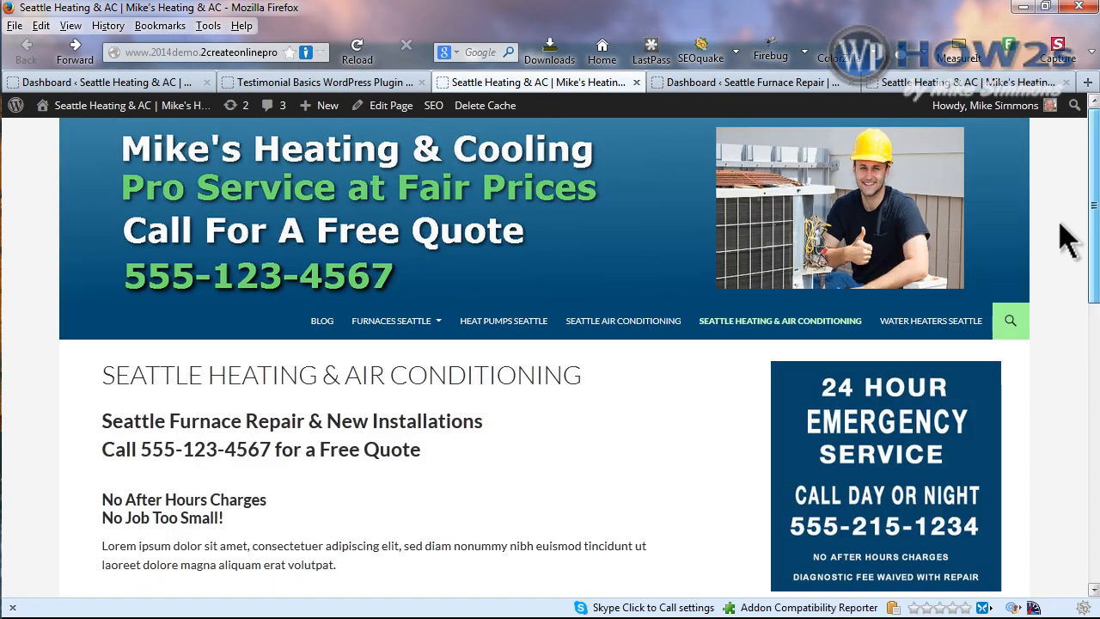
scroll(1074, 361, down, 5)
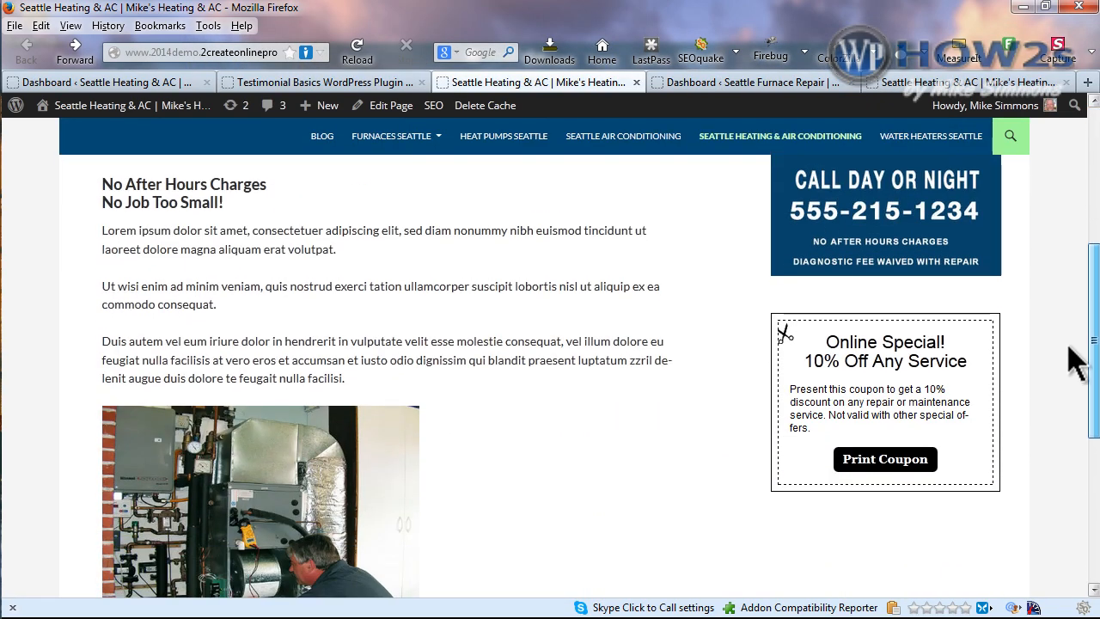
scroll(1076, 344, up, 3)
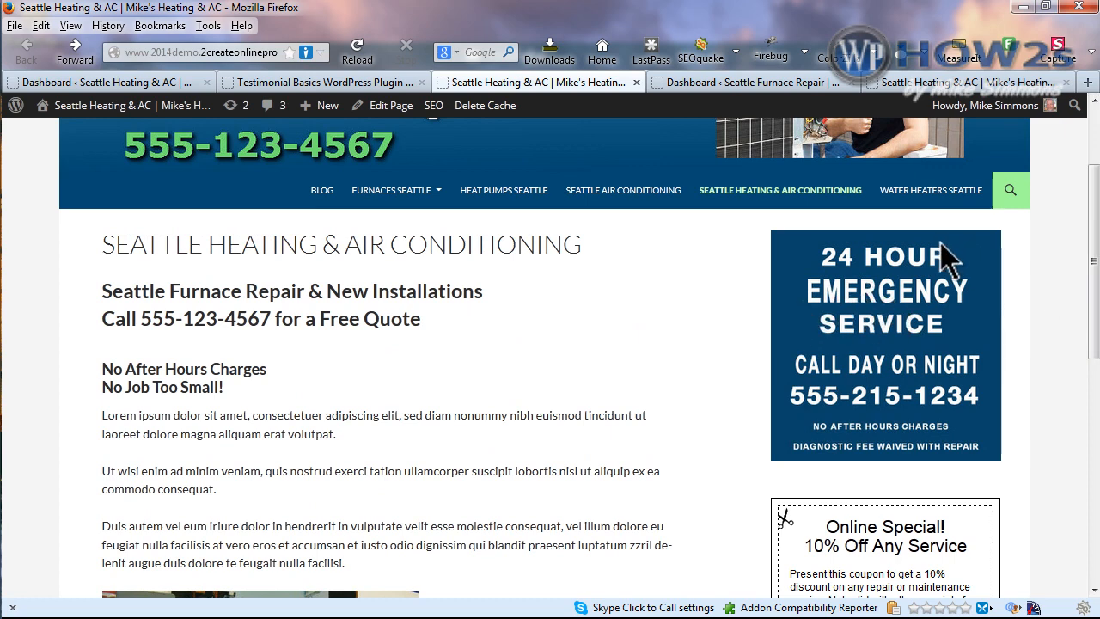
scroll(1079, 284, down, 3)
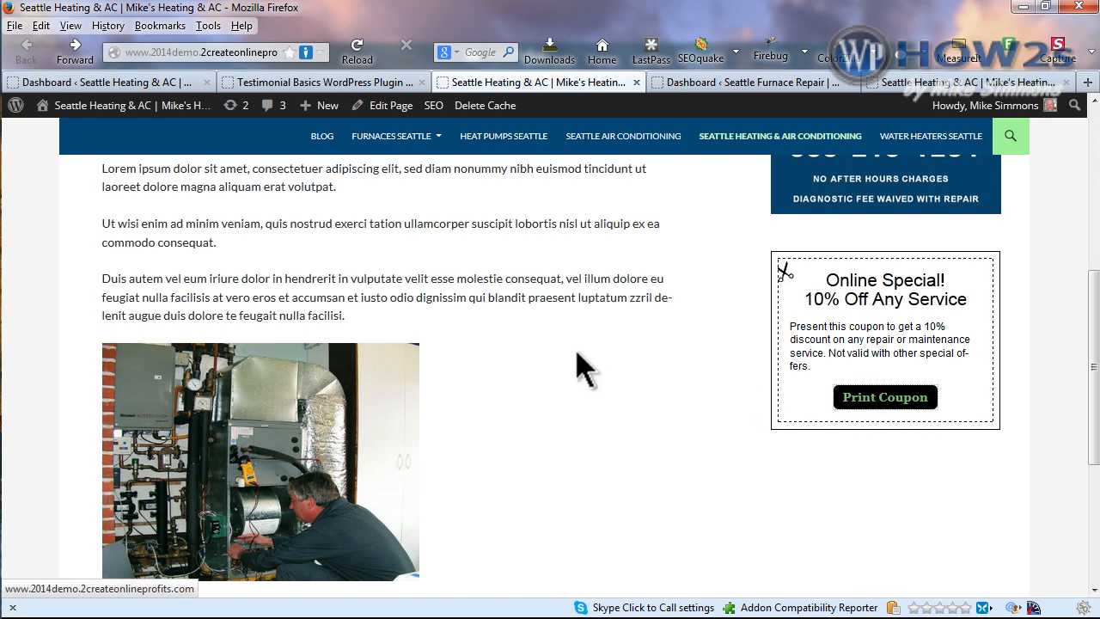
drag(0, 171, 315, 158)
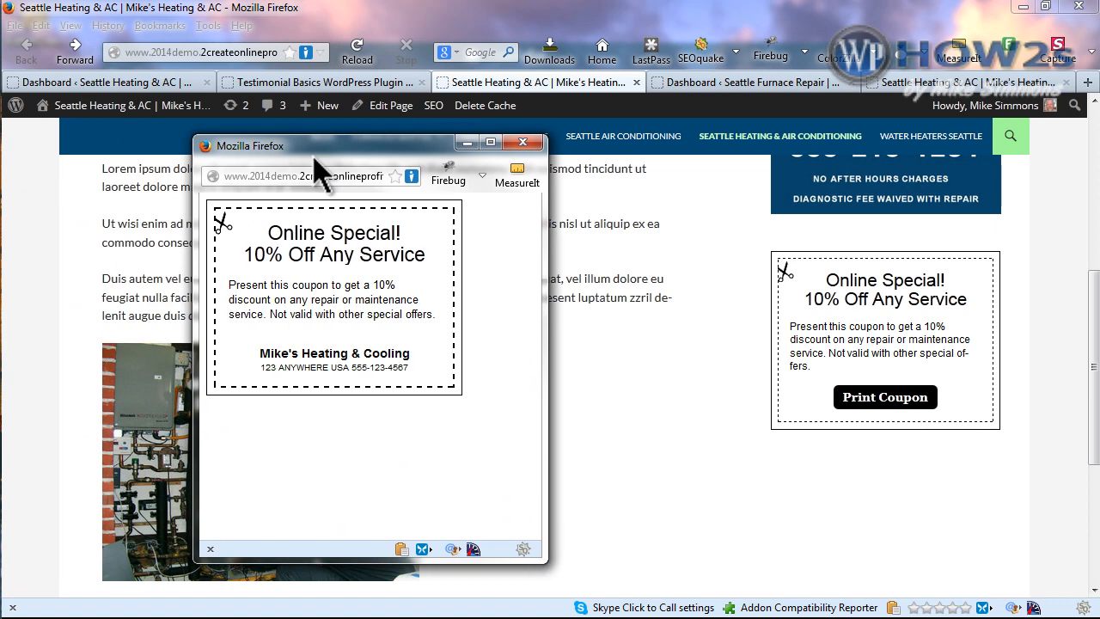
click(376, 153)
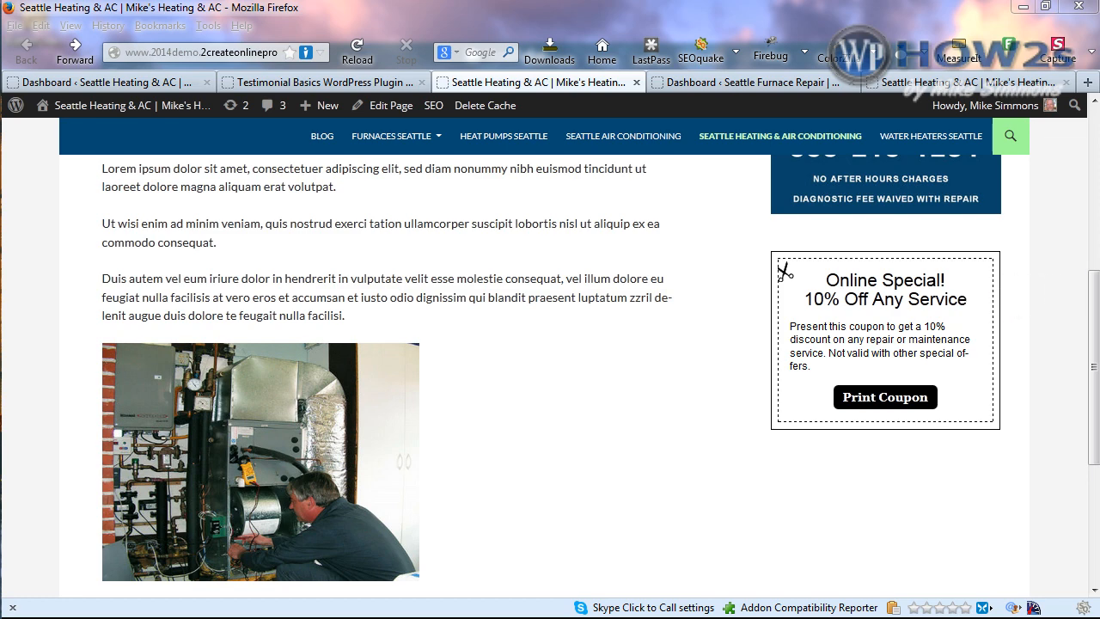
mouse_move(1093, 357)
mouse_down()
mouse_move(1094, 264)
mouse_move(1094, 400)
mouse_move(1093, 307)
mouse_move(1092, 375)
mouse_up()
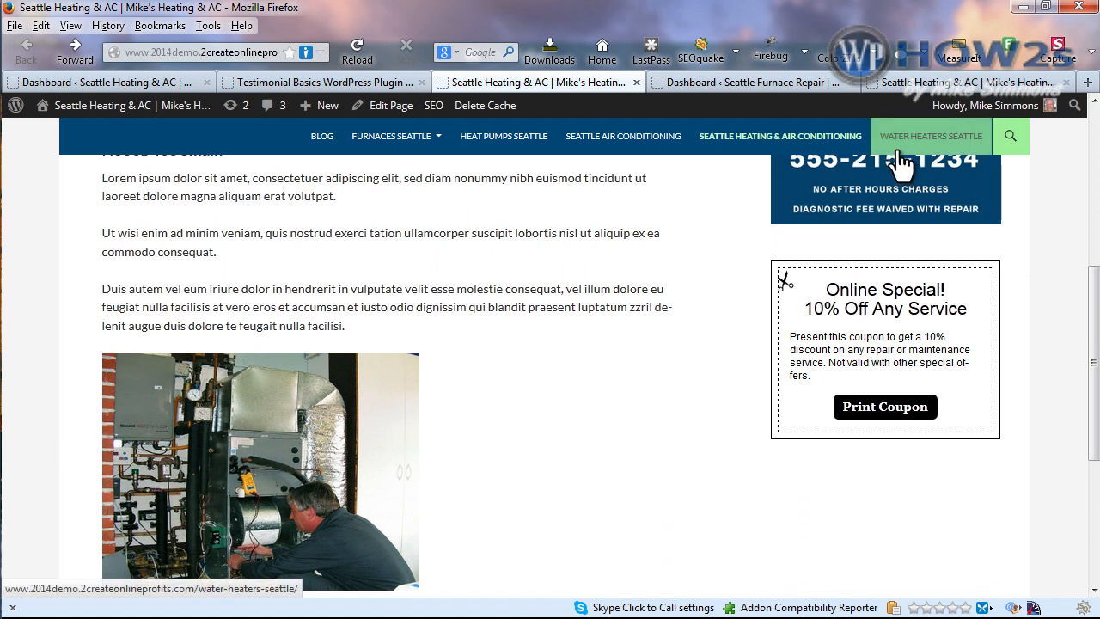
Install and activate the Testimonial Basics plugin from the plugin directory, and show the admin options it adds under Testimonials.
click(73, 80)
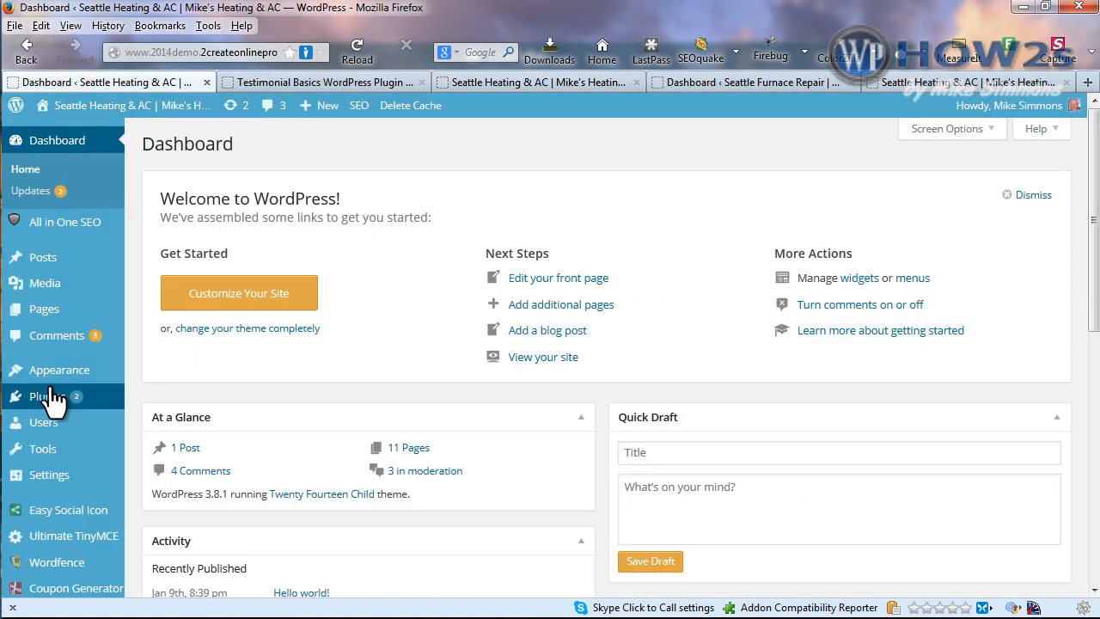
mouse_move(54, 408)
click(156, 420)
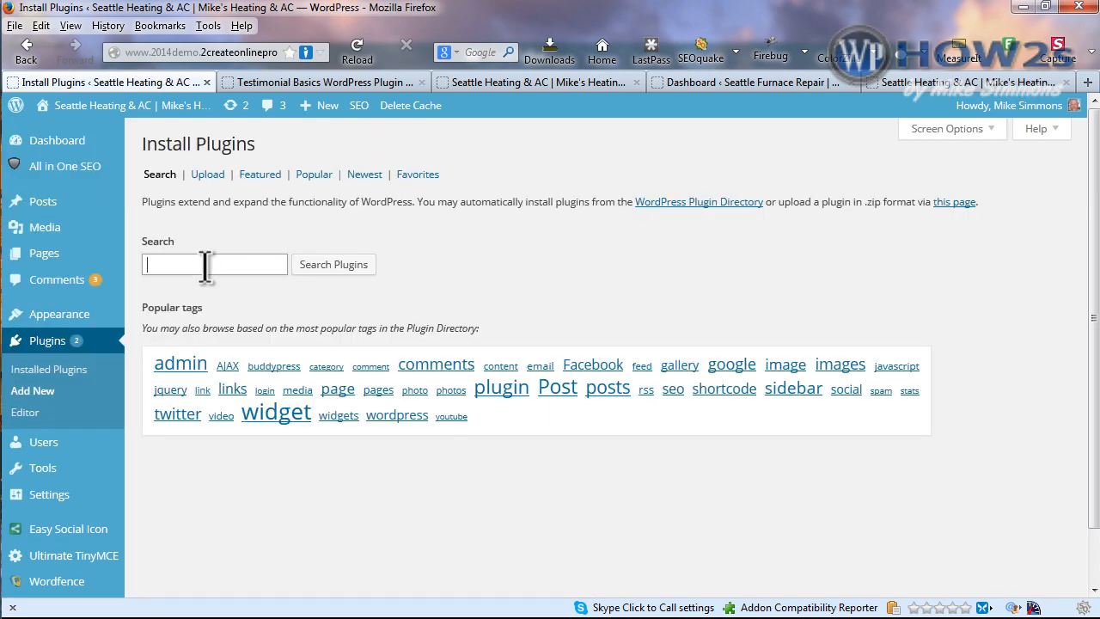
click(206, 267)
text(test)
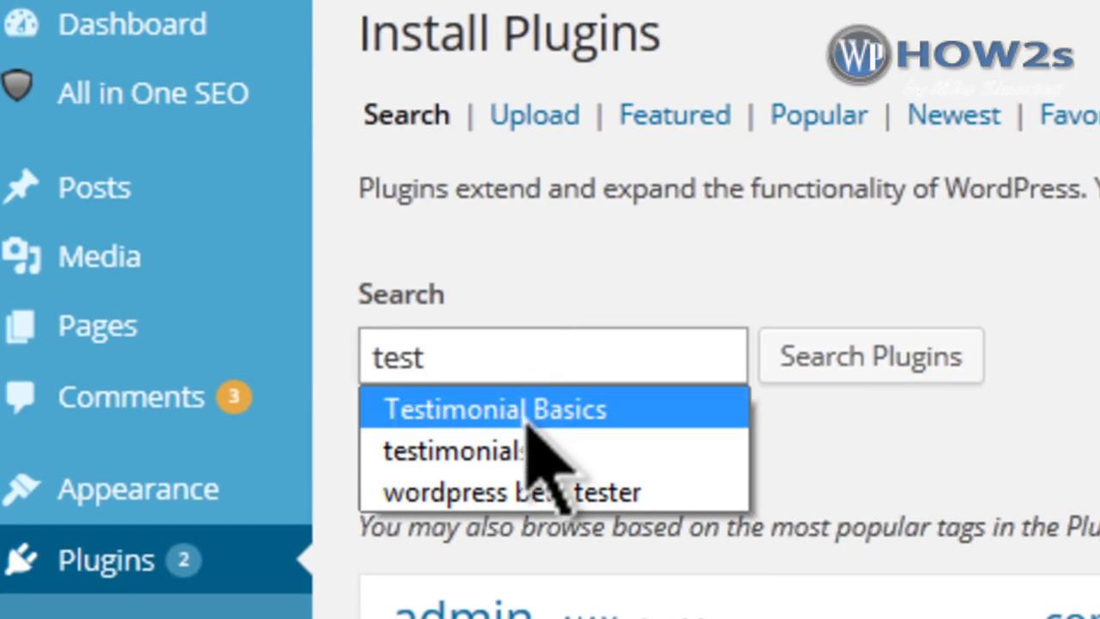
click(528, 412)
key(Return)
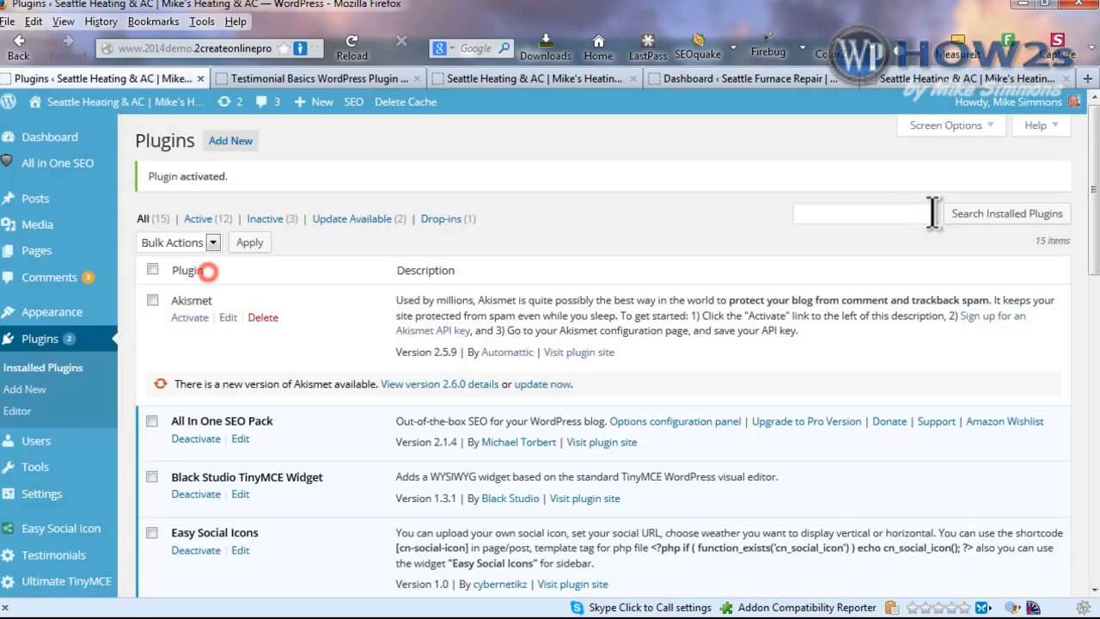
drag(1090, 125, 1083, 233)
mouse_move(34, 318)
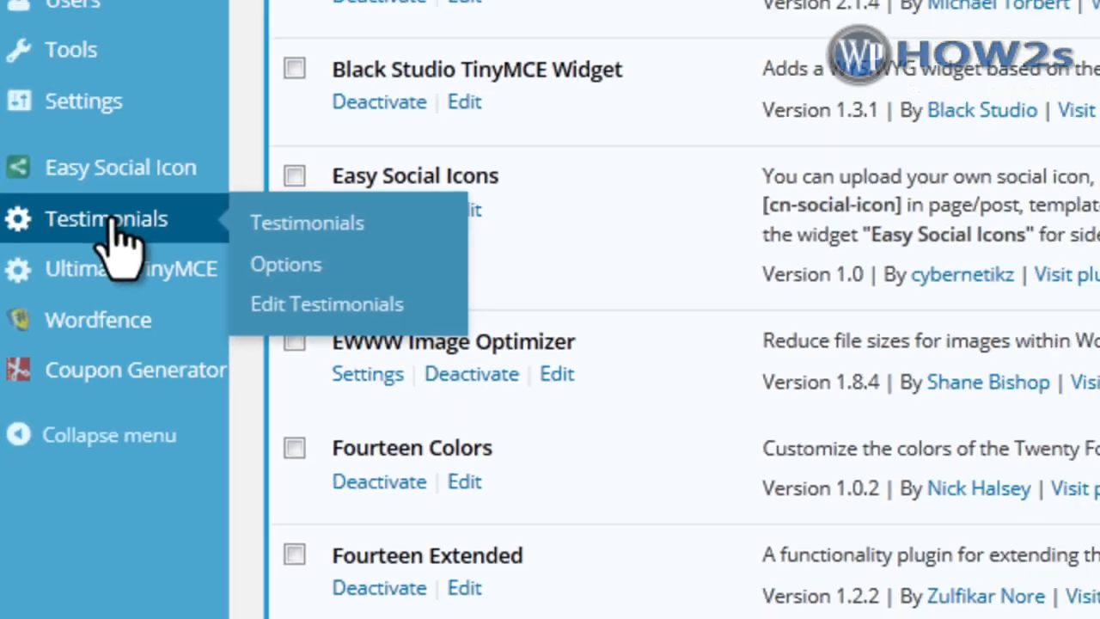
Turn on the 5 star rating system in the Testimonial Basics general options and save the options.
click(150, 148)
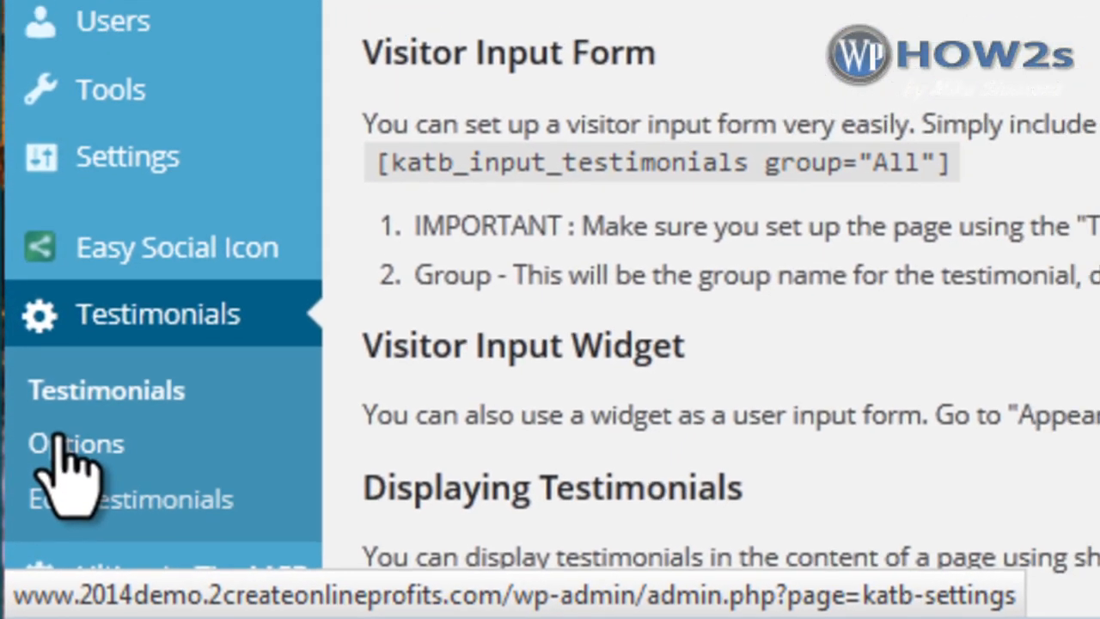
click(60, 416)
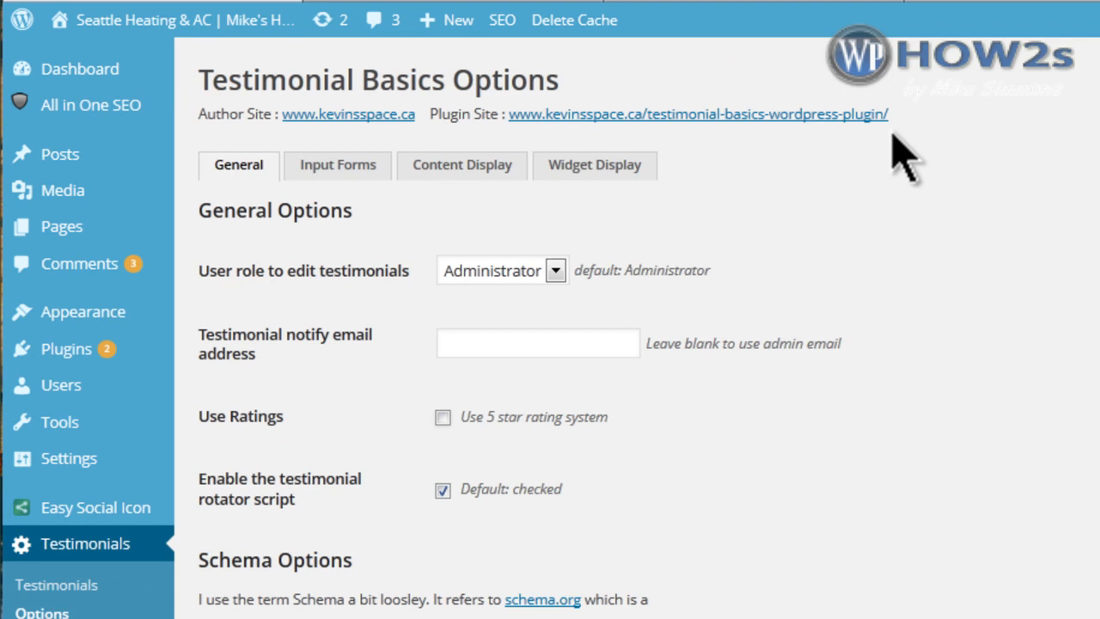
click(442, 418)
scroll(636, 327, down, 5)
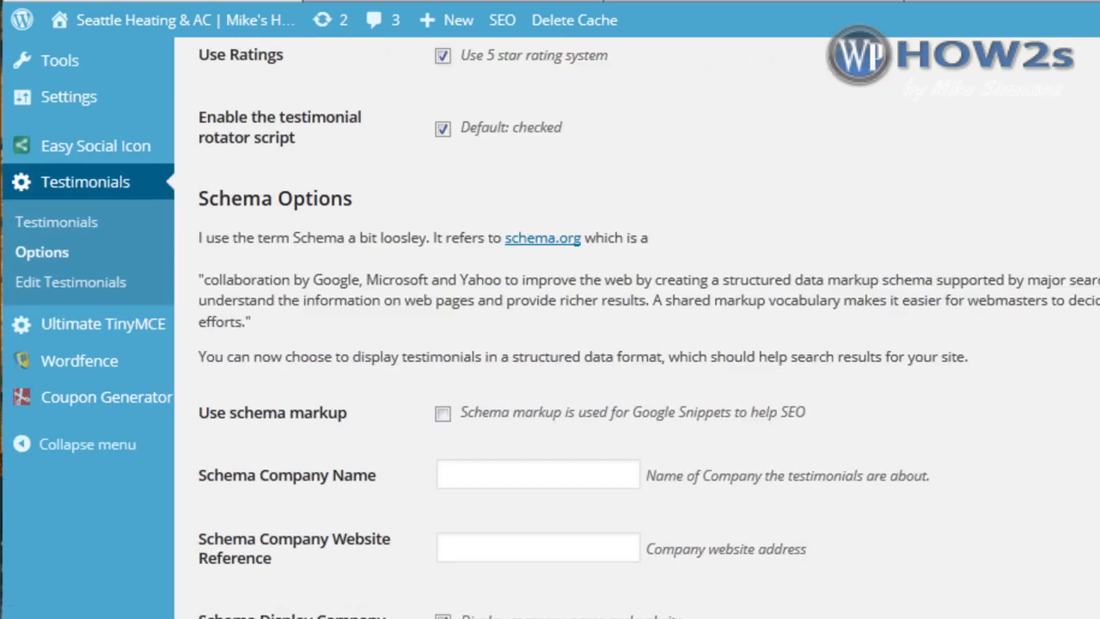
scroll(636, 327, up, 1)
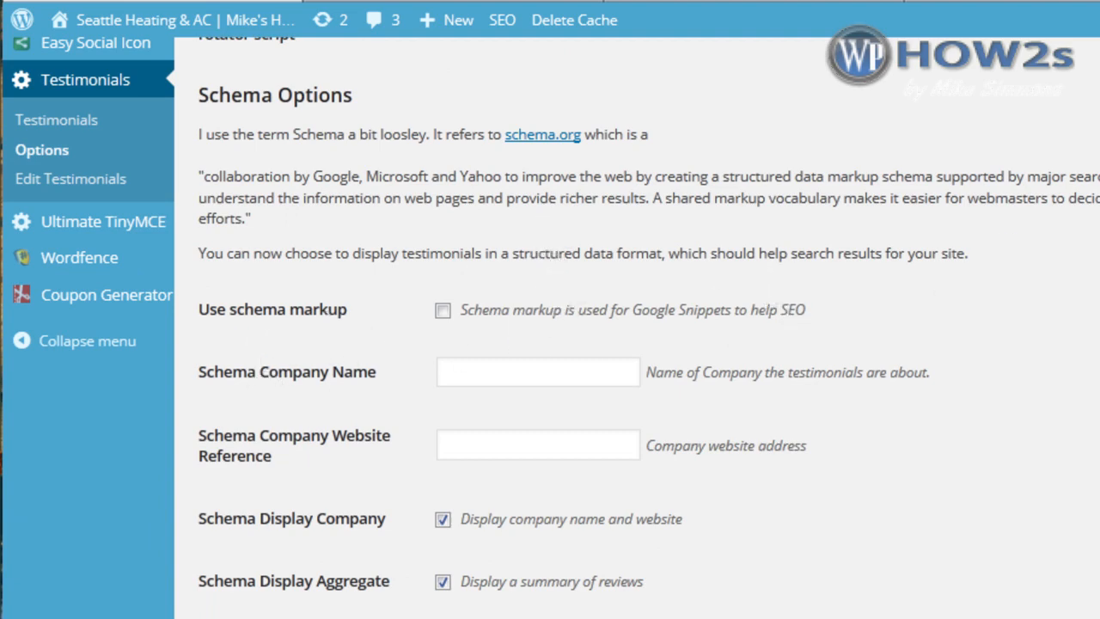
scroll(550, 327, down, 1)
scroll(551, 326, down, 4)
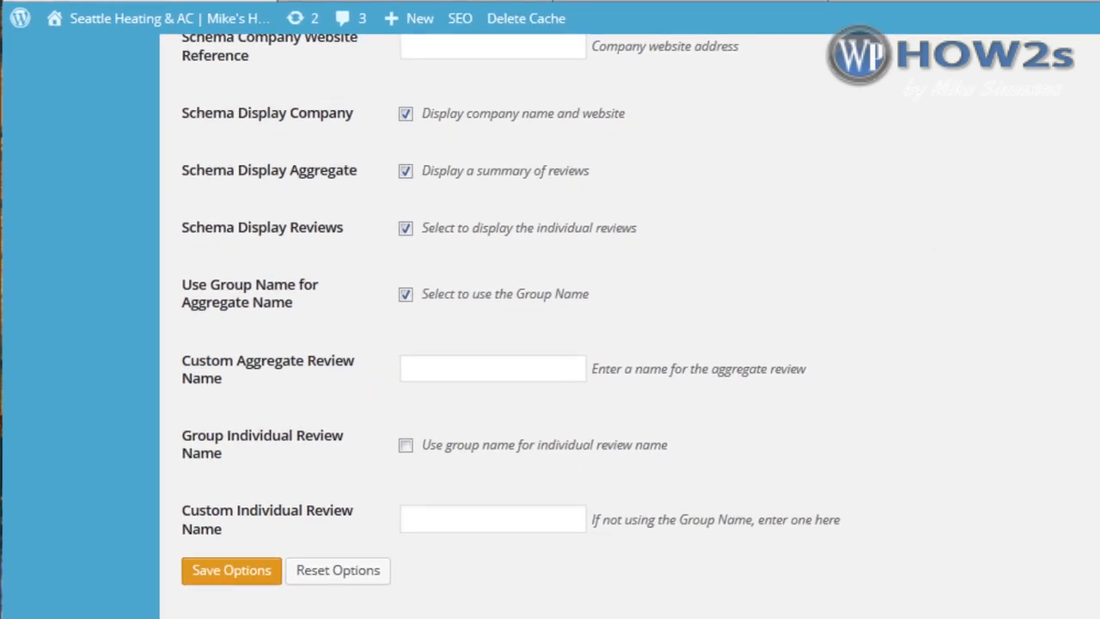
click(231, 570)
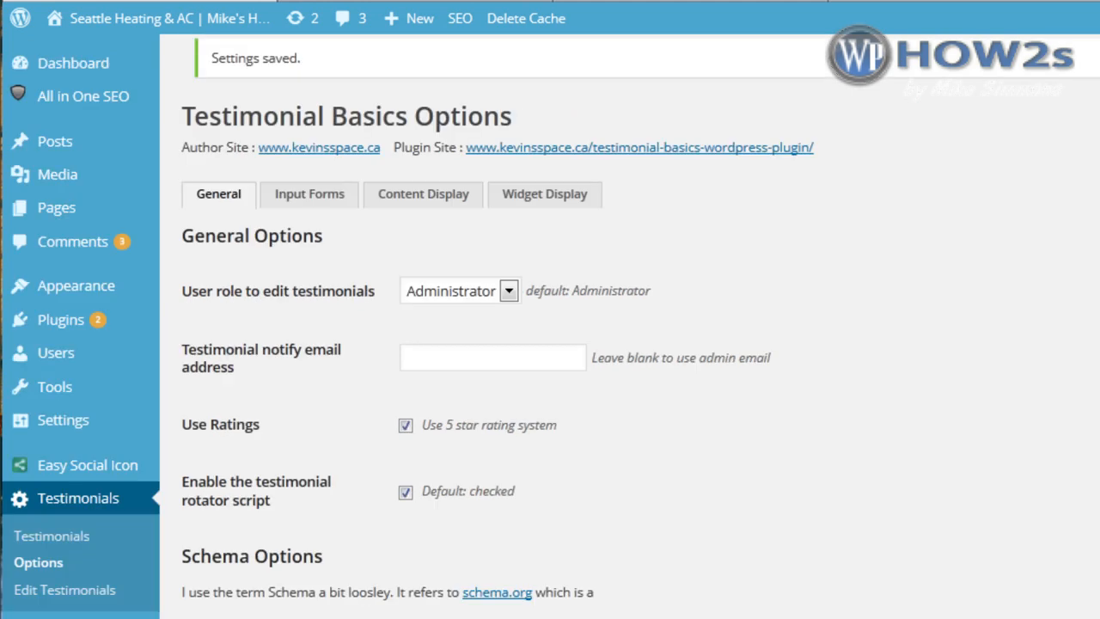
Set the testimonial widget display to show the location and use the italic font style.
click(558, 193)
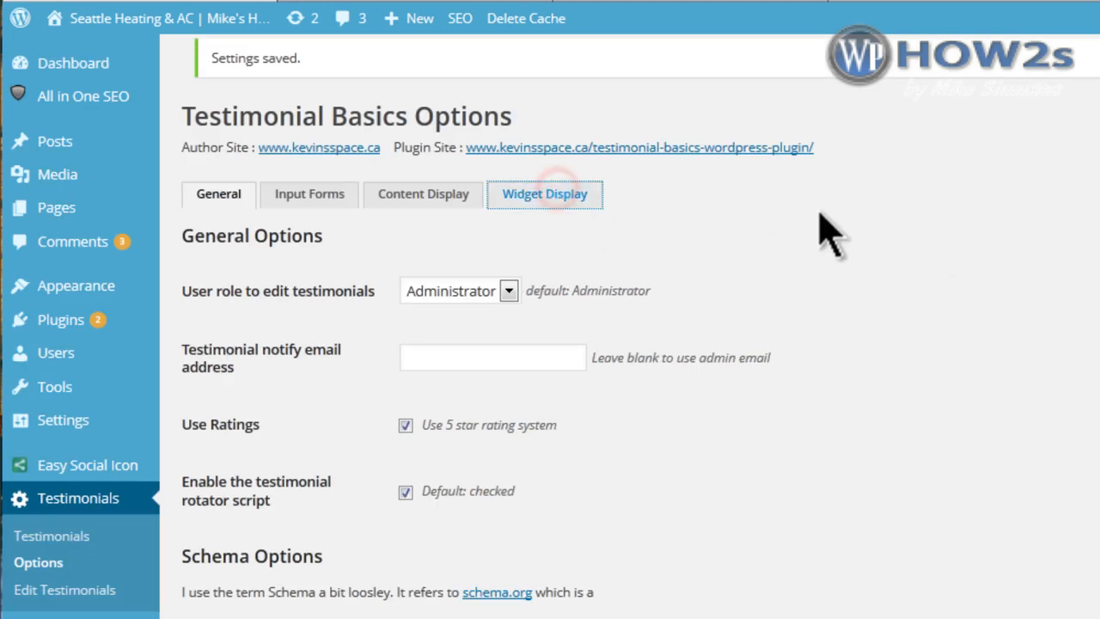
scroll(829, 232, down, 3)
scroll(829, 233, down, 3)
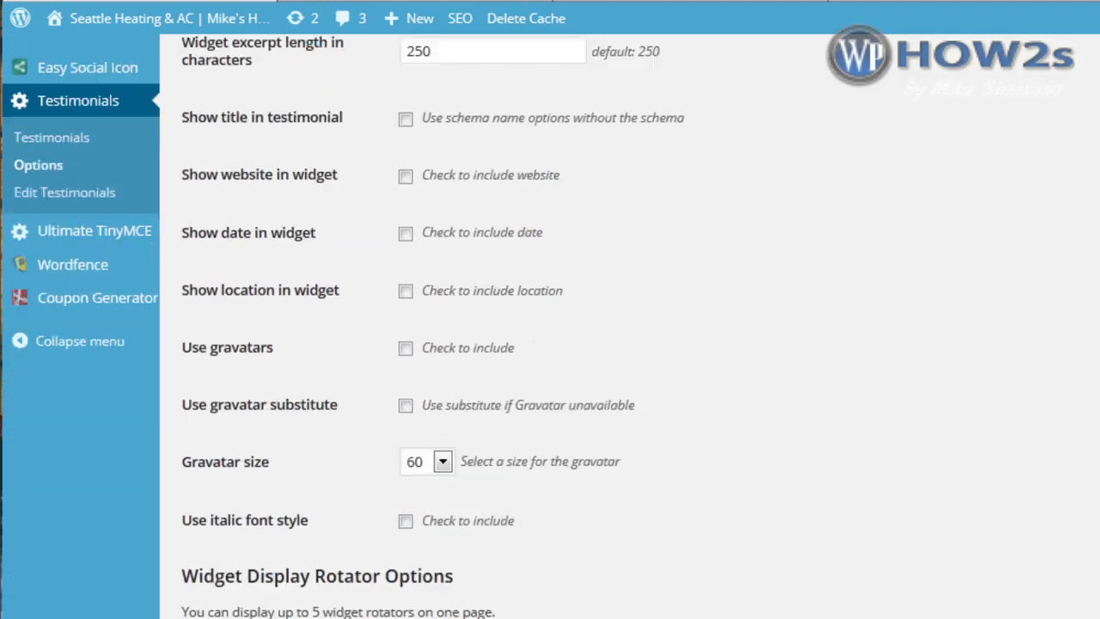
scroll(626, 258, up, 2)
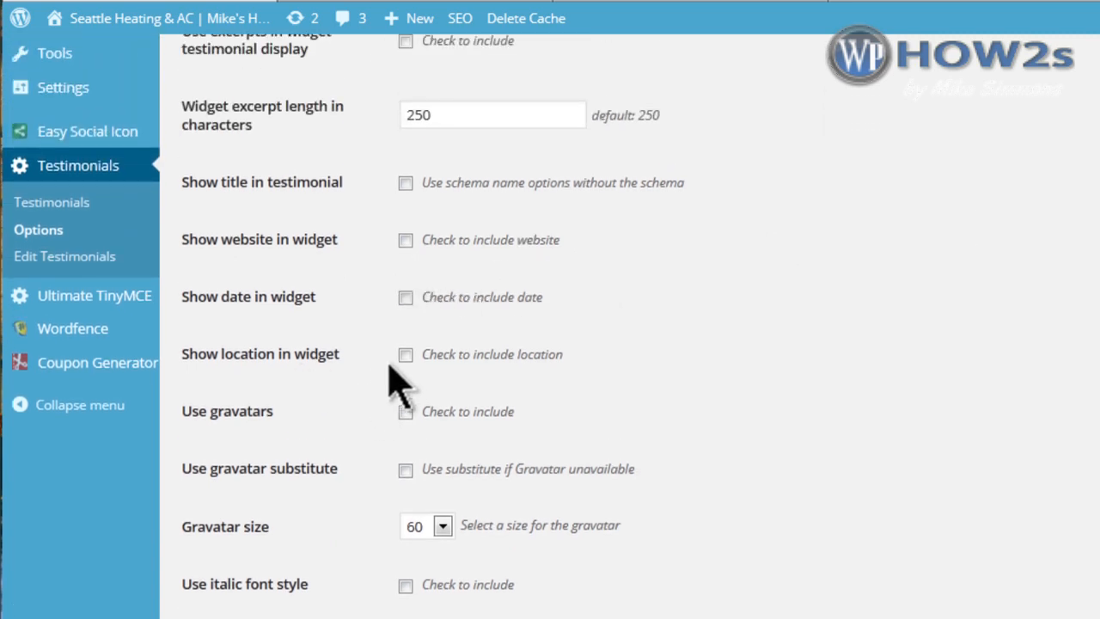
click(406, 355)
scroll(679, 361, down, 5)
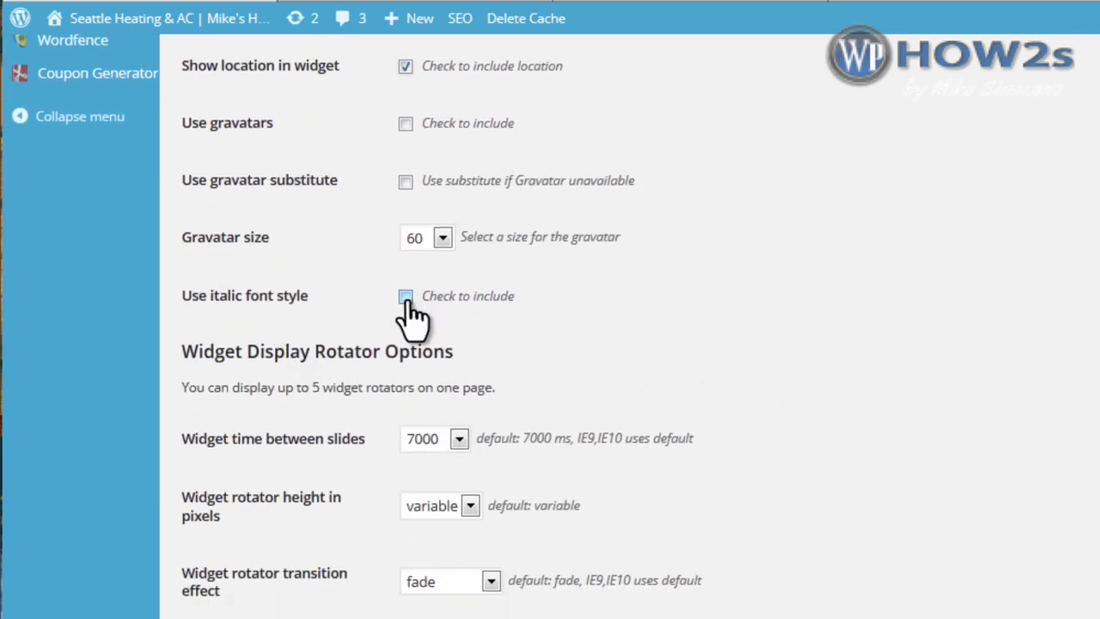
click(405, 298)
scroll(630, 327, down, 1)
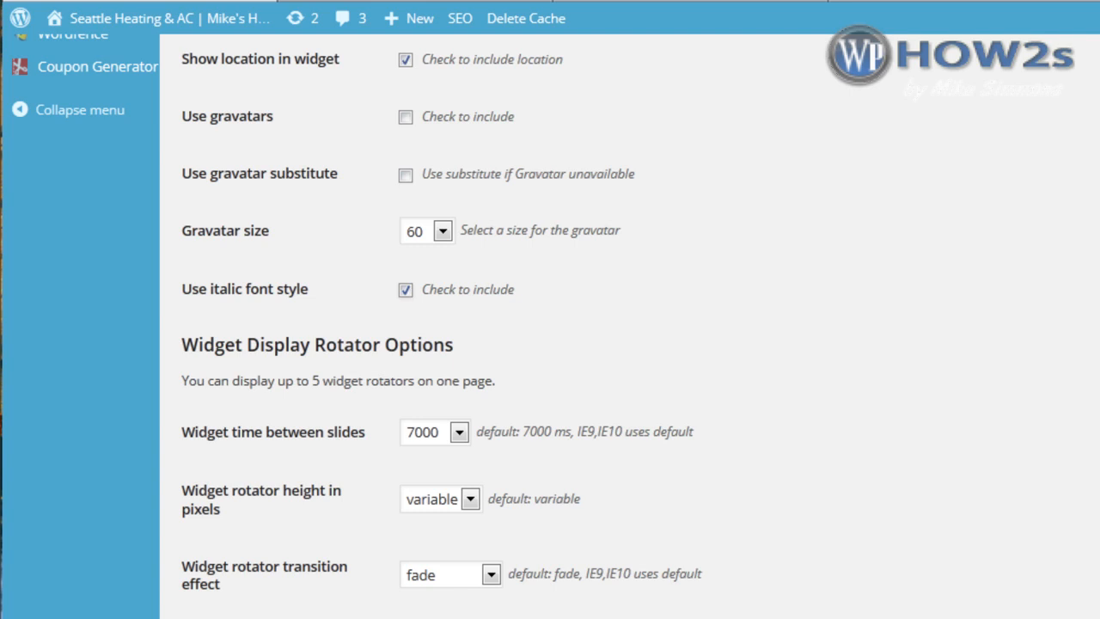
Sample the light green #BFFFB8 of the live site's search box with the ColorZilla color picker.
scroll(550, 343, down, 6)
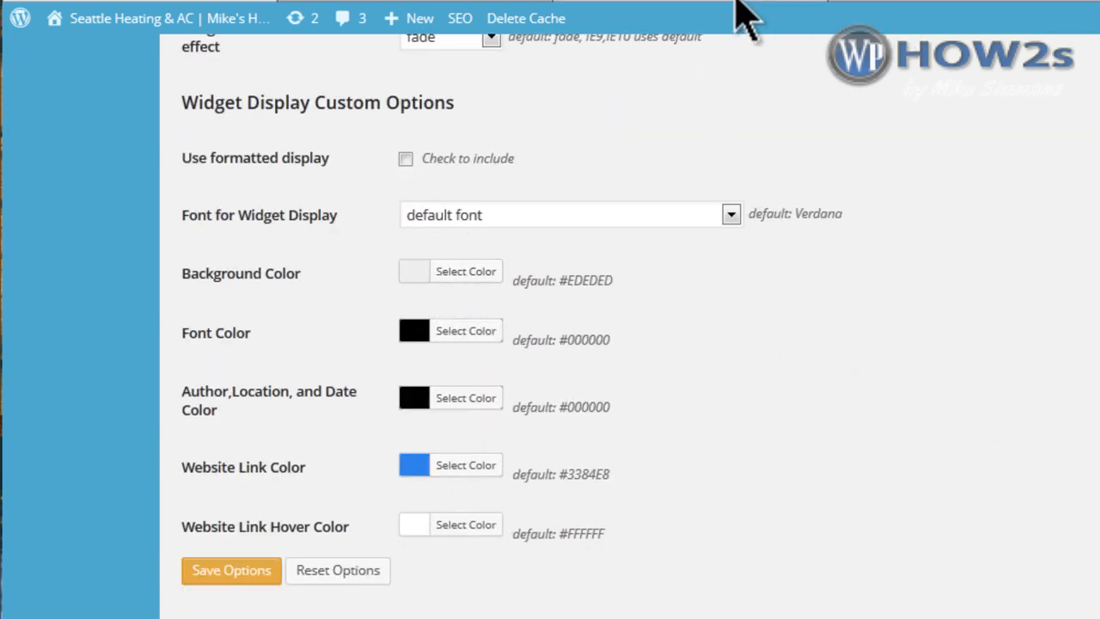
click(659, 2)
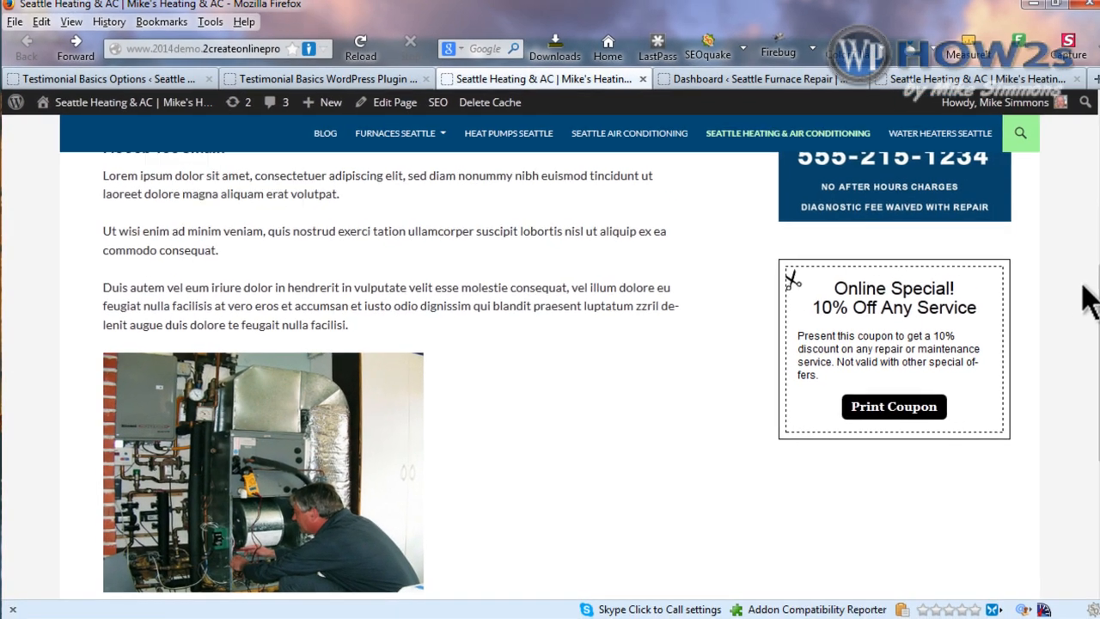
drag(1091, 322, 1095, 283)
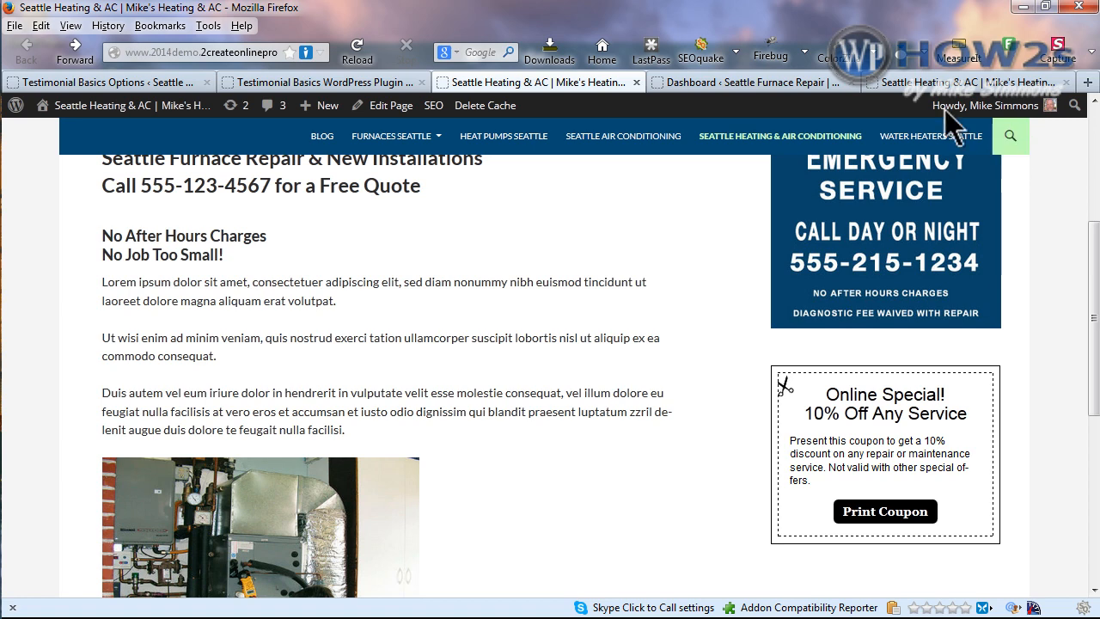
click(832, 51)
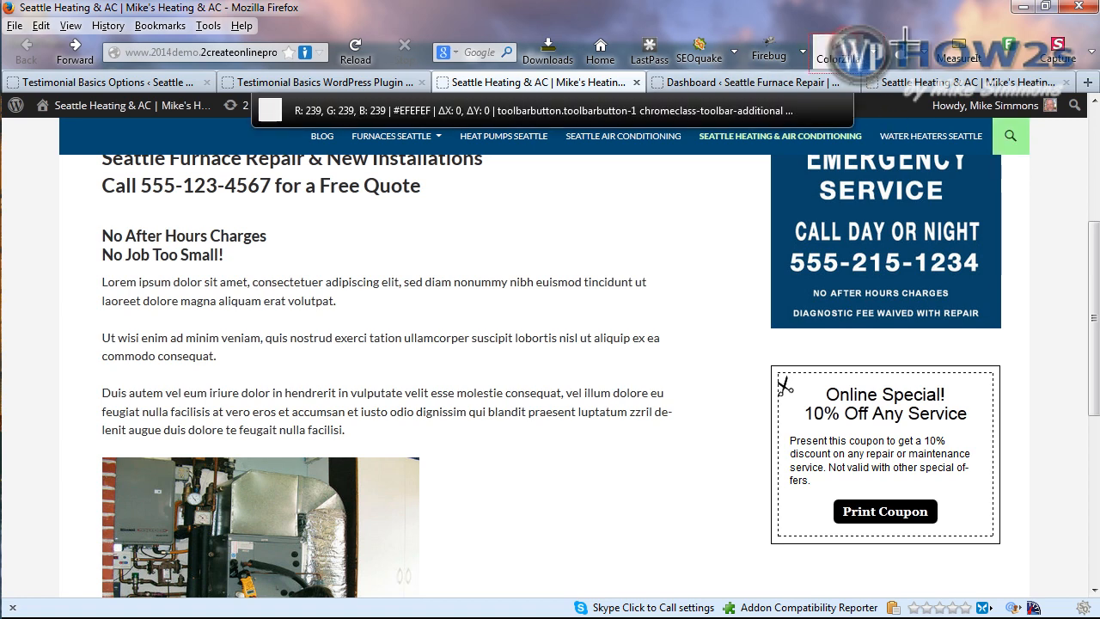
click(1006, 145)
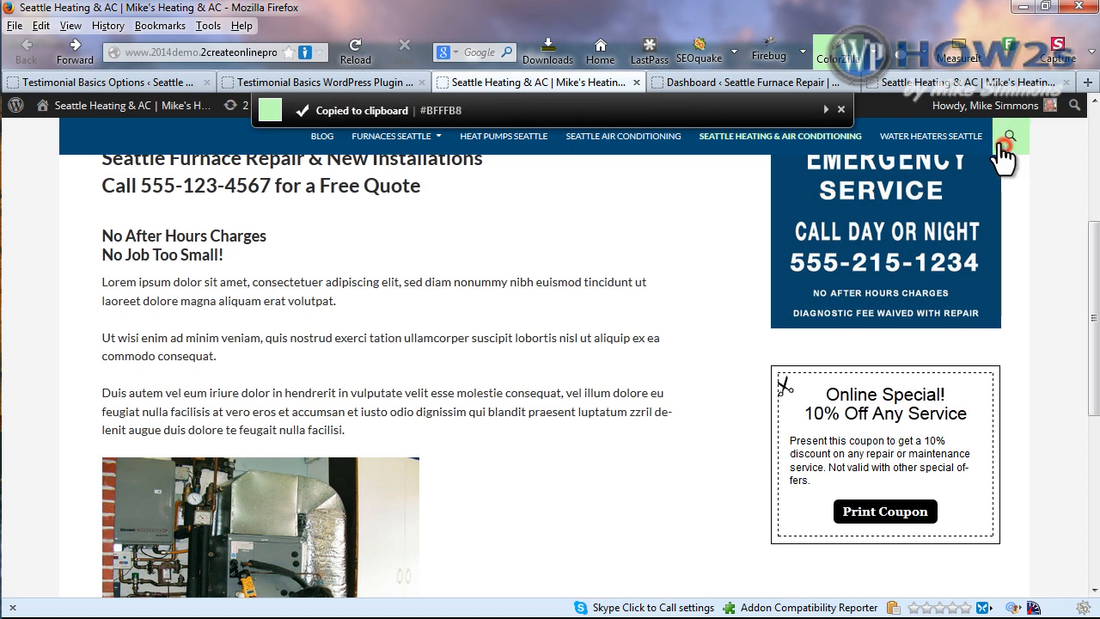
Set the testimonial widget's background color to #bfffb8 and save the options.
click(162, 82)
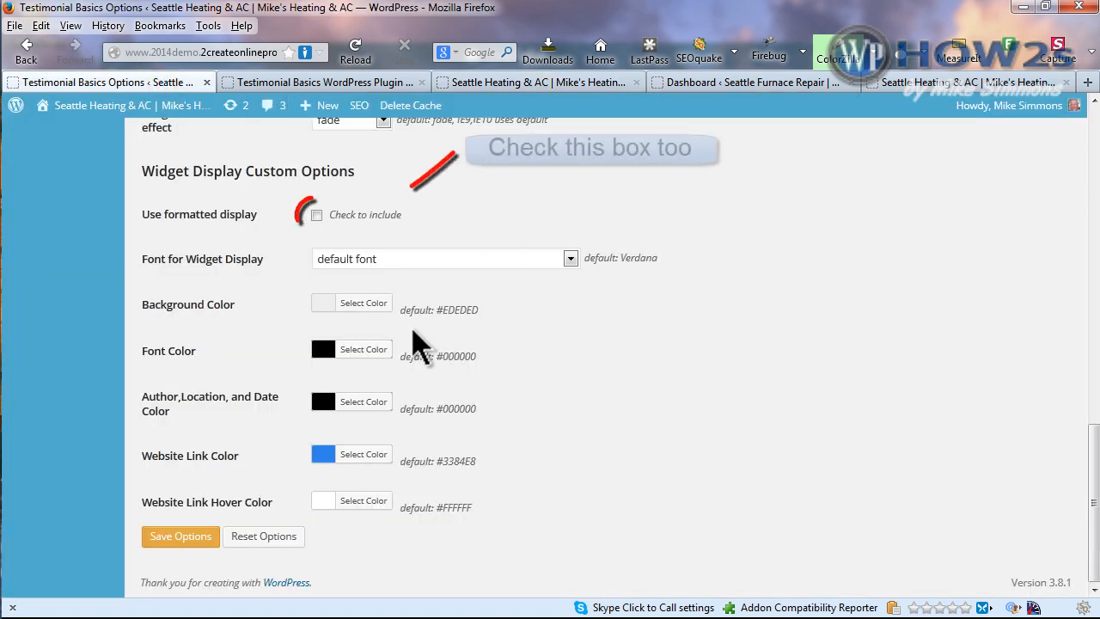
click(368, 305)
drag(413, 302, 467, 304)
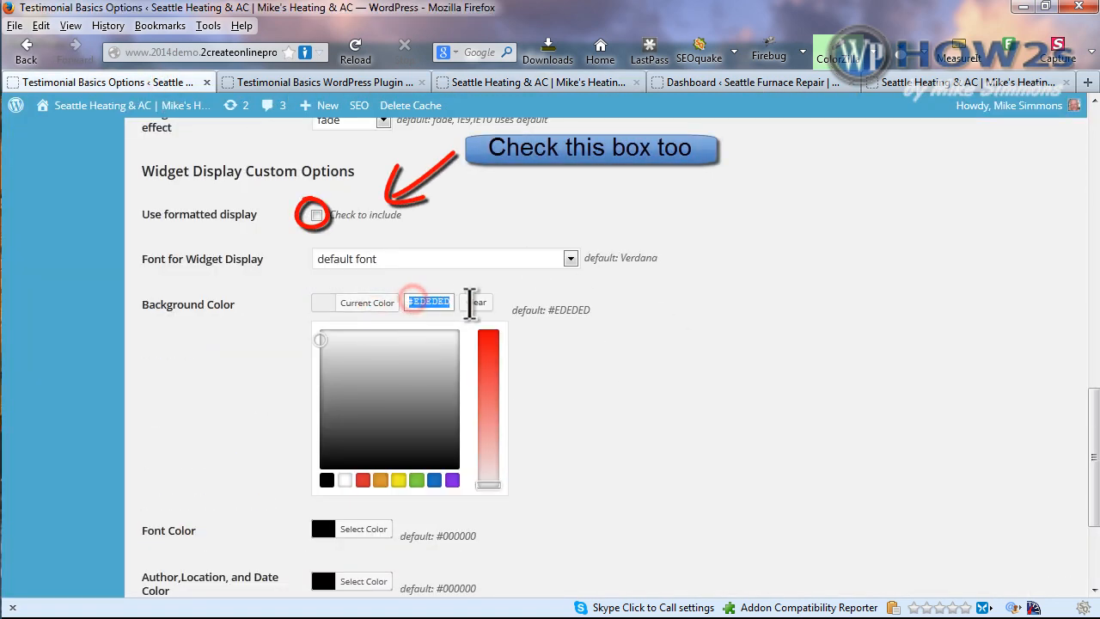
key(ctrl+v)
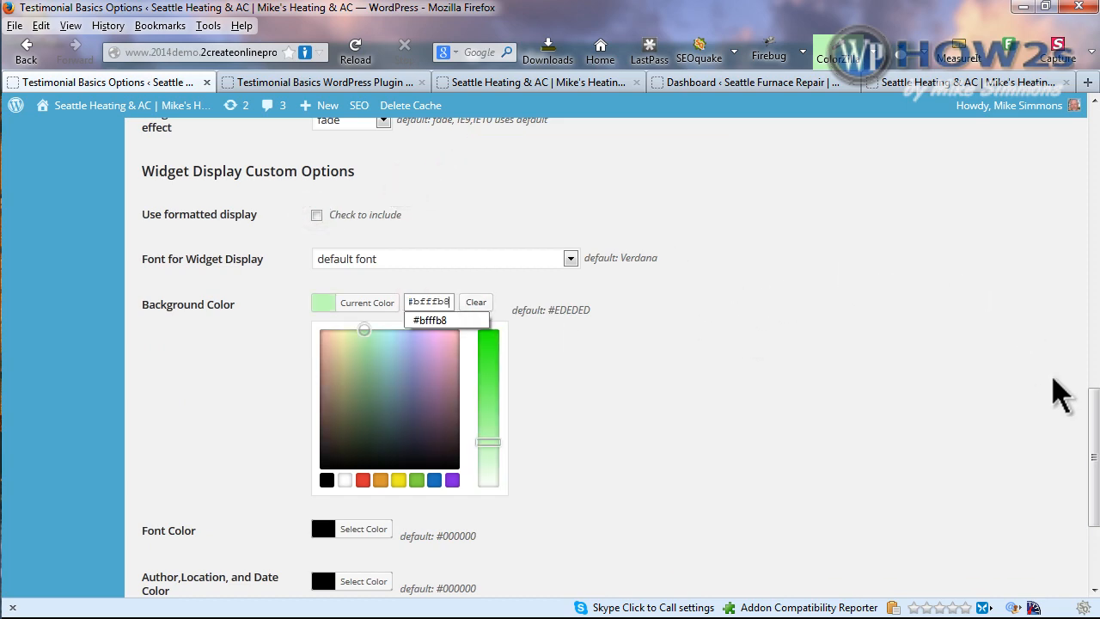
scroll(1051, 393, down, 2)
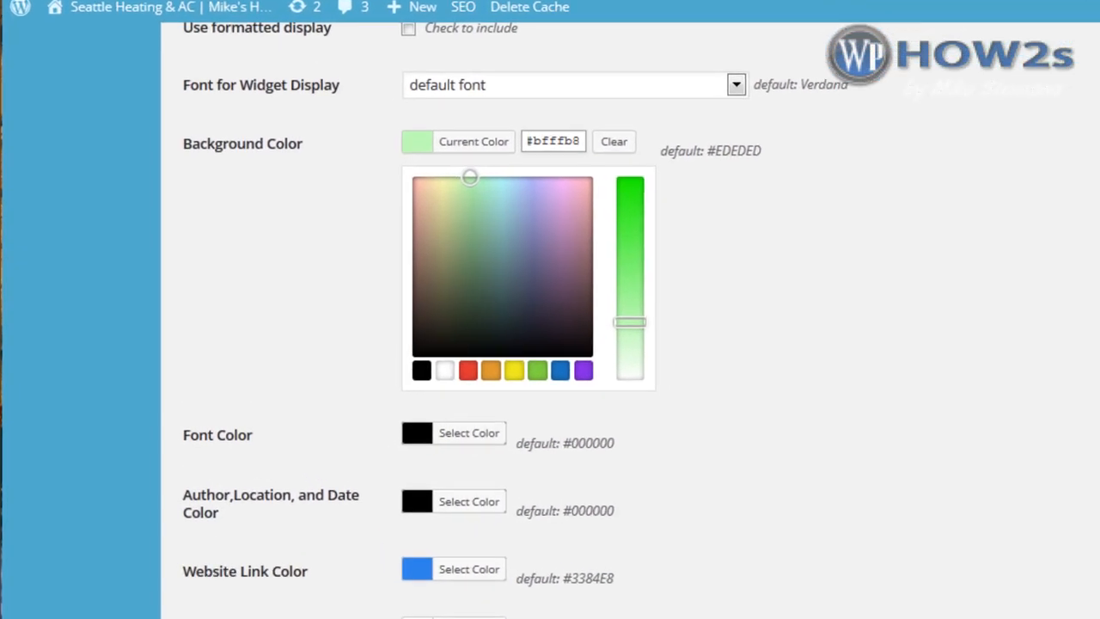
scroll(550, 344, down, 1)
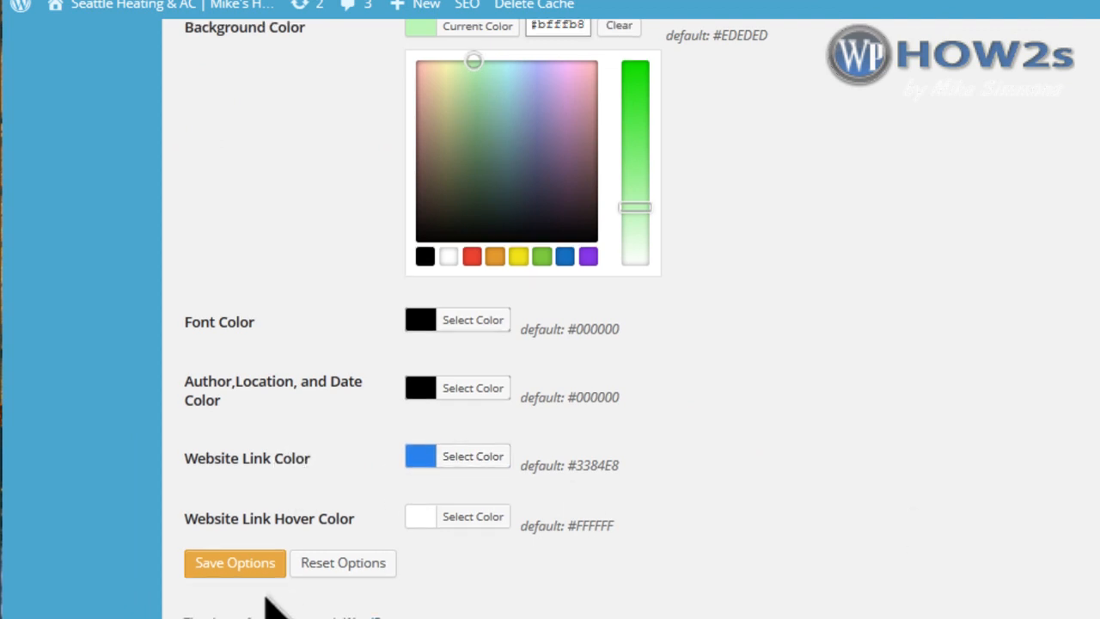
click(236, 565)
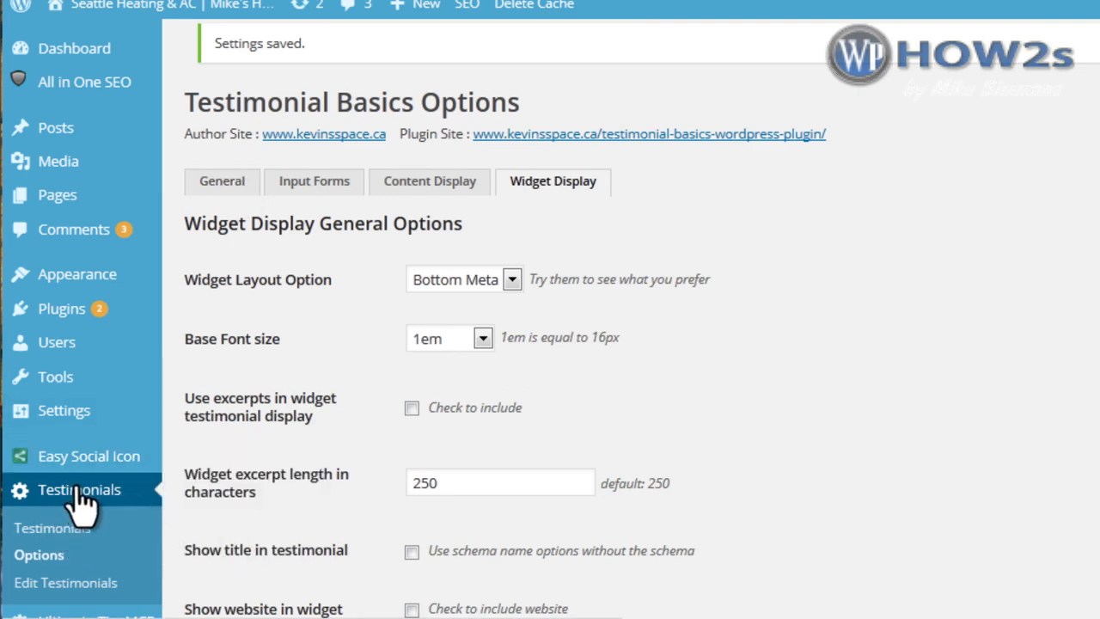
Start a new testimonial entry, mark it as approved and give it a 5.0 review rating.
click(58, 587)
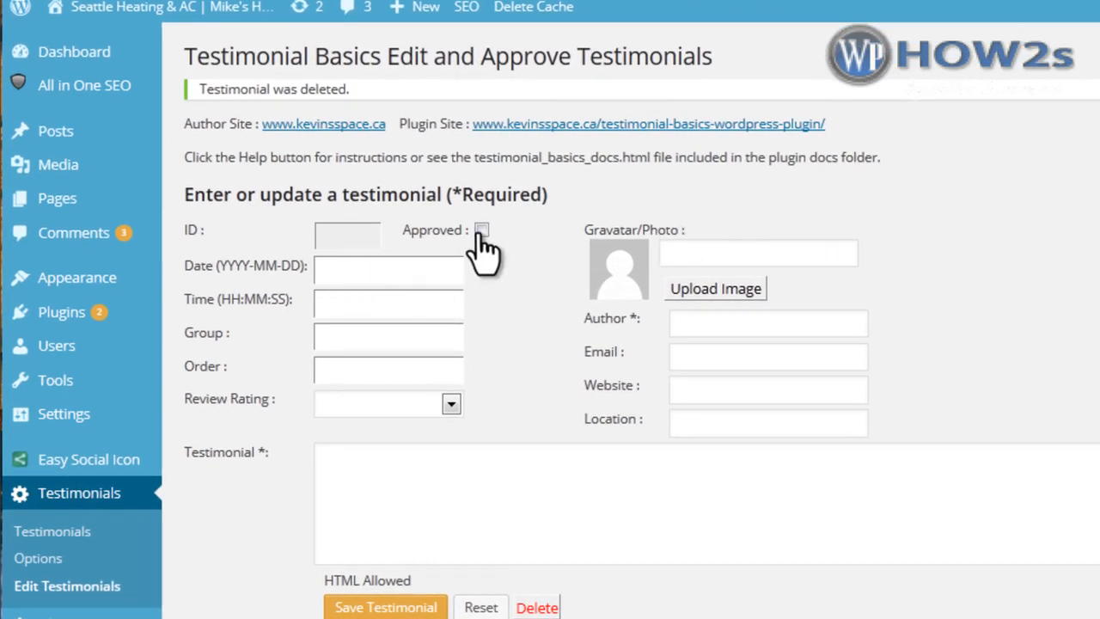
click(480, 231)
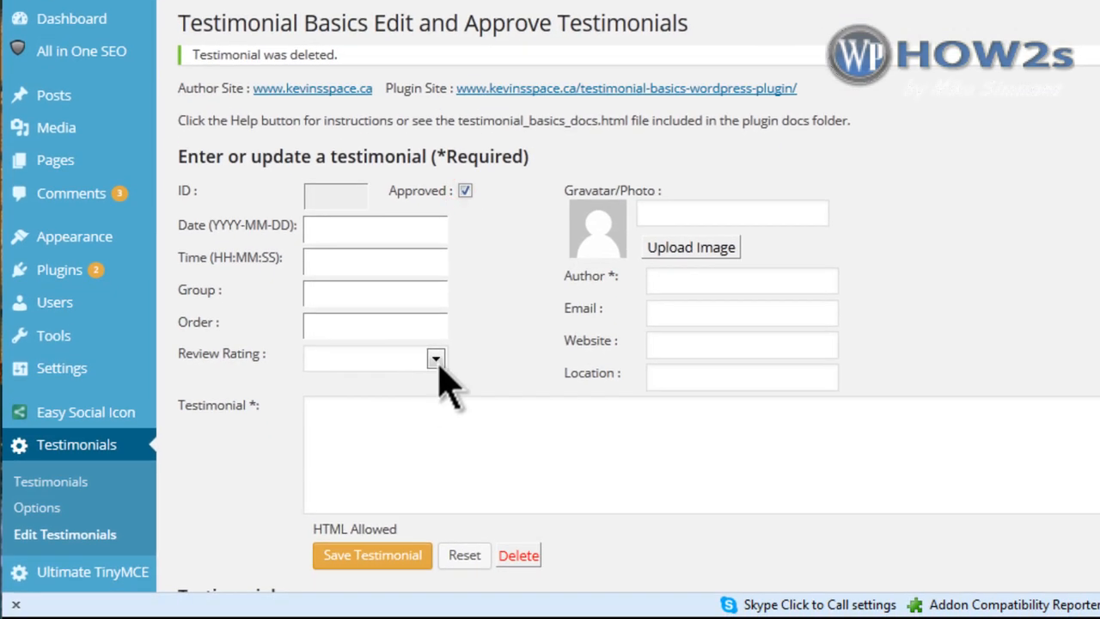
click(436, 359)
click(333, 585)
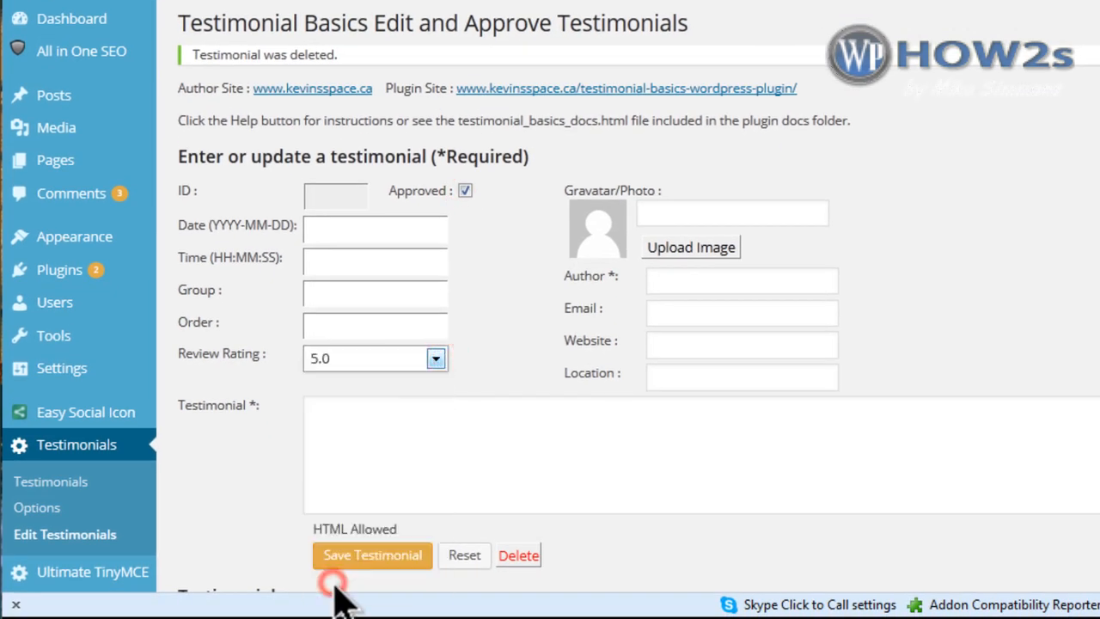
Upload the customer's photo for the testimonial and insert it at Full Size (195 × 195).
click(692, 248)
drag(700, 246, 725, 265)
drag(1006, 230, 997, 439)
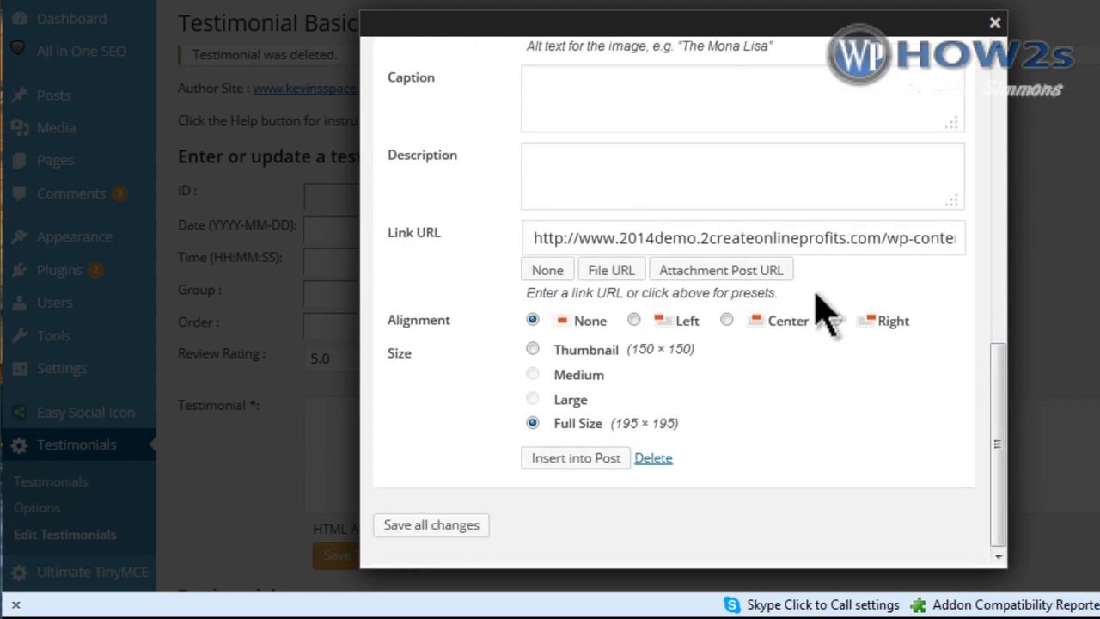
click(557, 462)
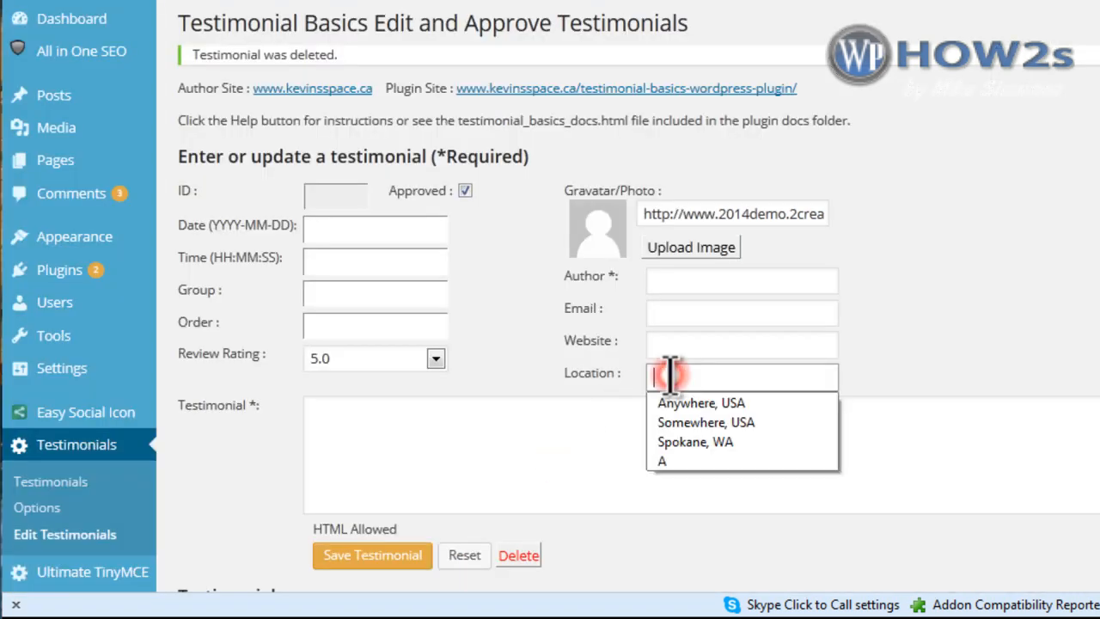
Fill in the location Anywhere, USA, the "Top notch." furnace repair testimonial text and the author's name, then save the testimonial.
click(677, 404)
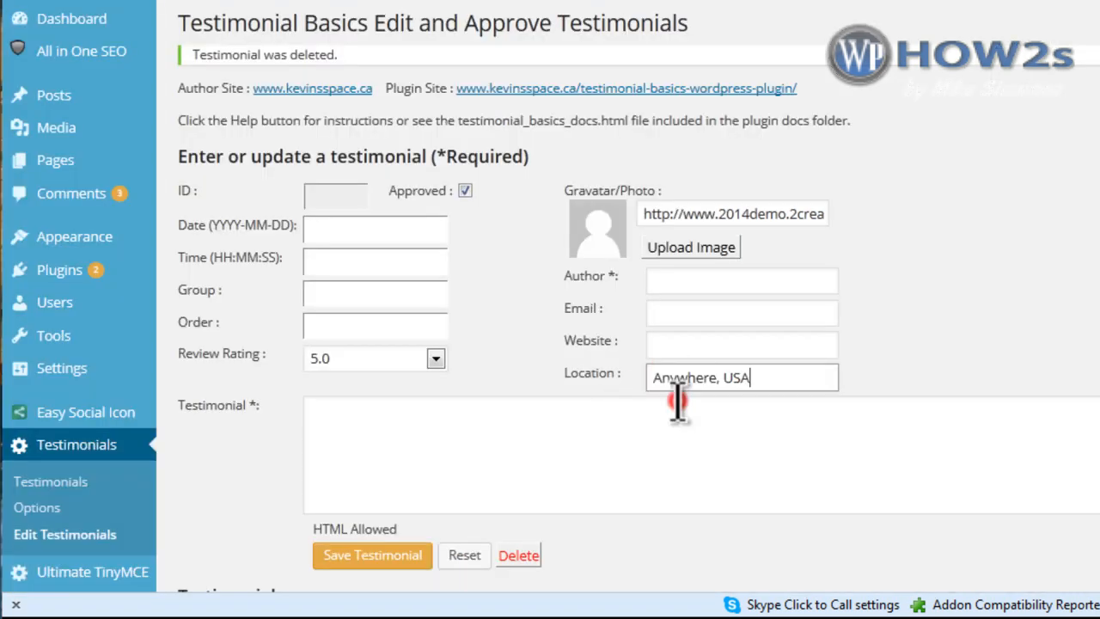
right_click(342, 413)
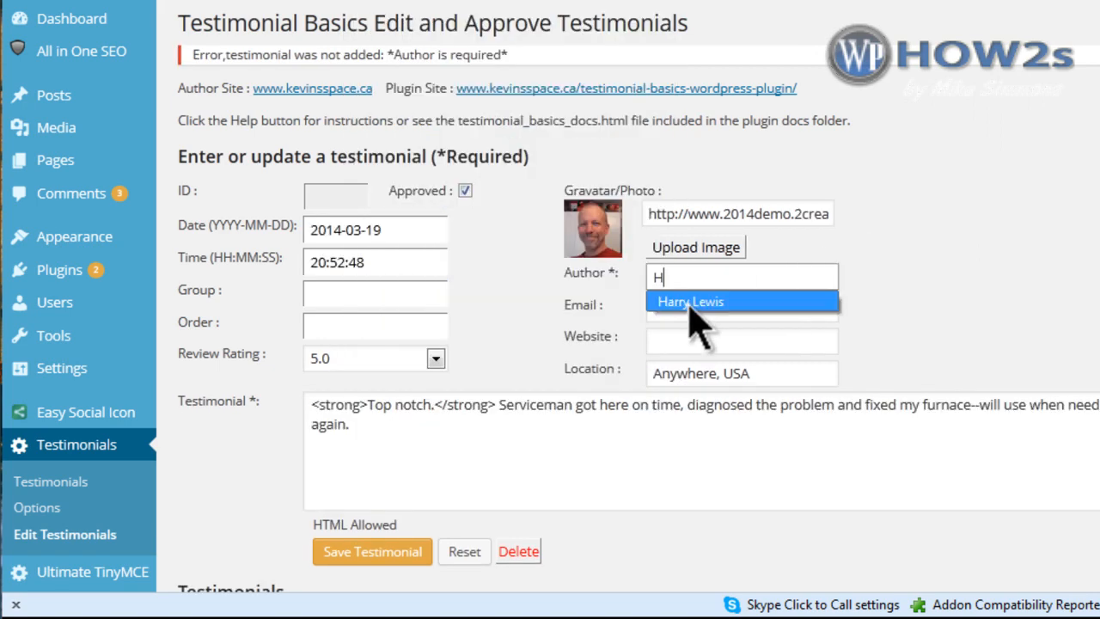
click(699, 308)
click(404, 555)
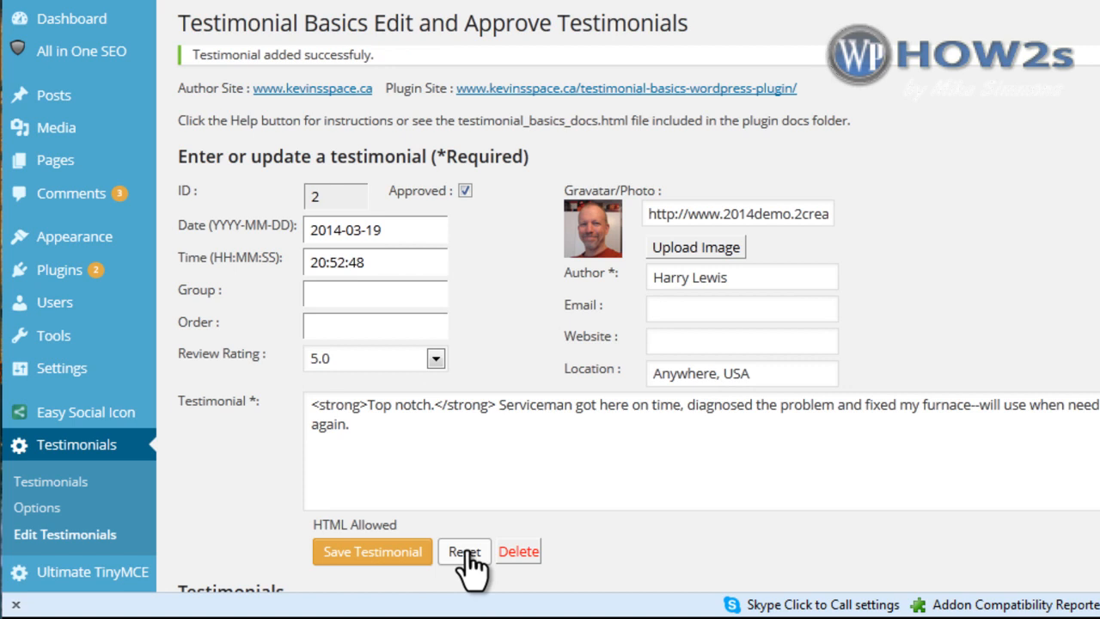
Add a second approved testimonial rated 4.5 with the author's name, location Spokane, WA and a text praising great service and reasonable price.
click(465, 553)
click(465, 165)
click(436, 333)
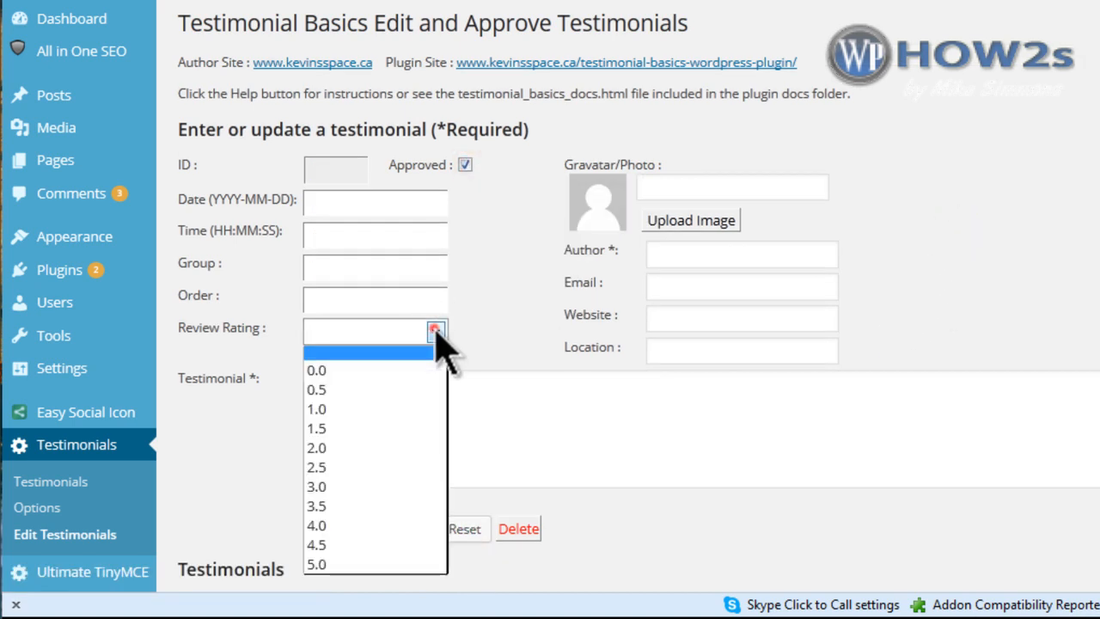
click(344, 546)
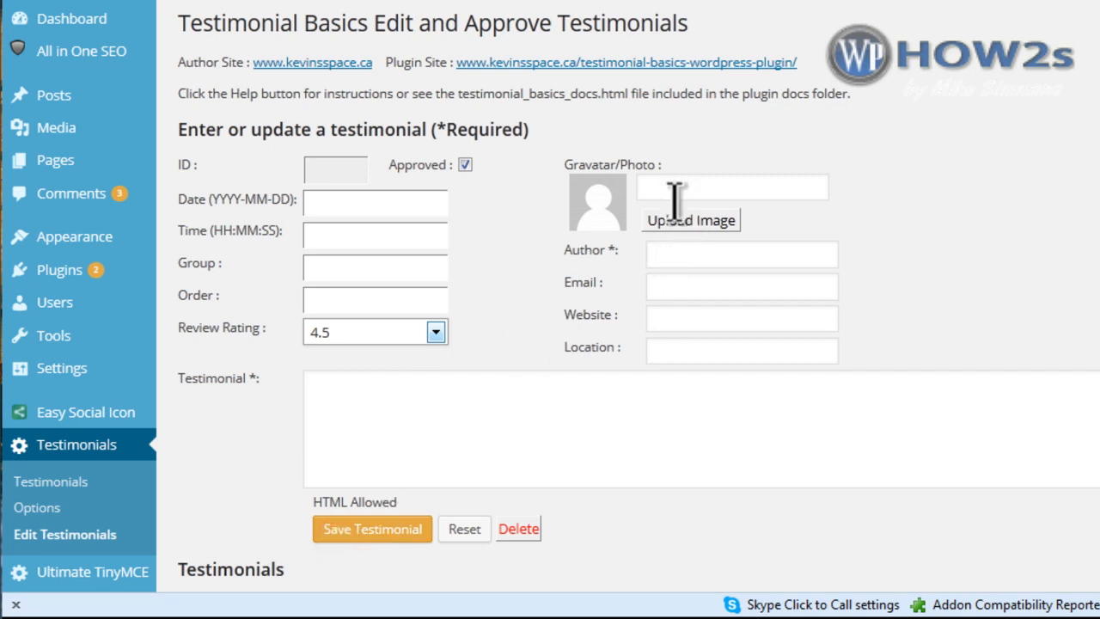
click(688, 253)
text(Mike Simmons)
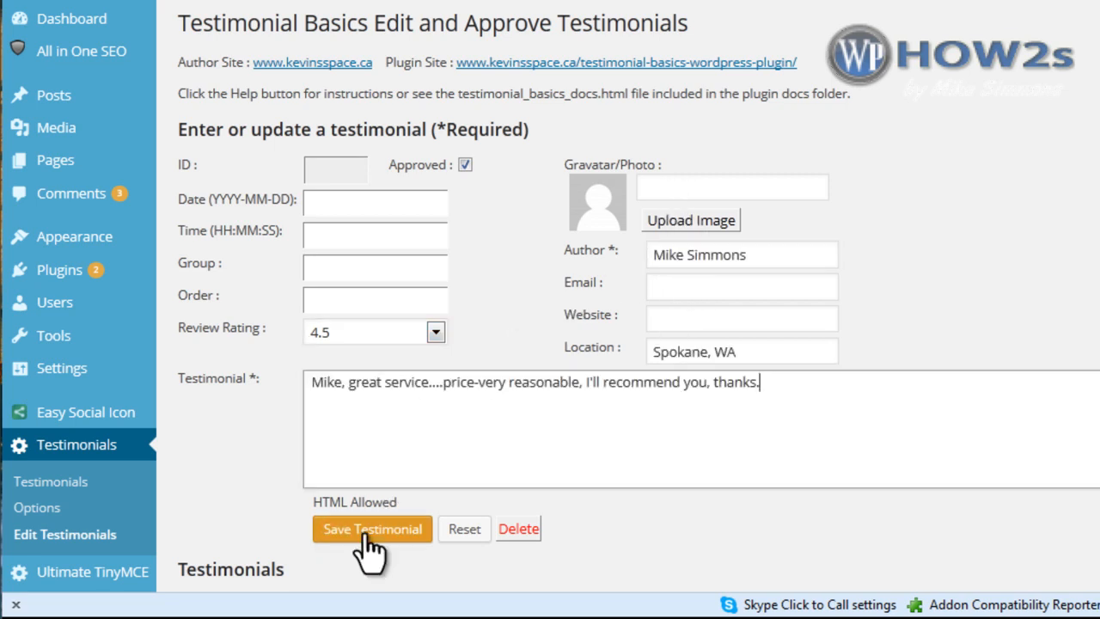
click(367, 533)
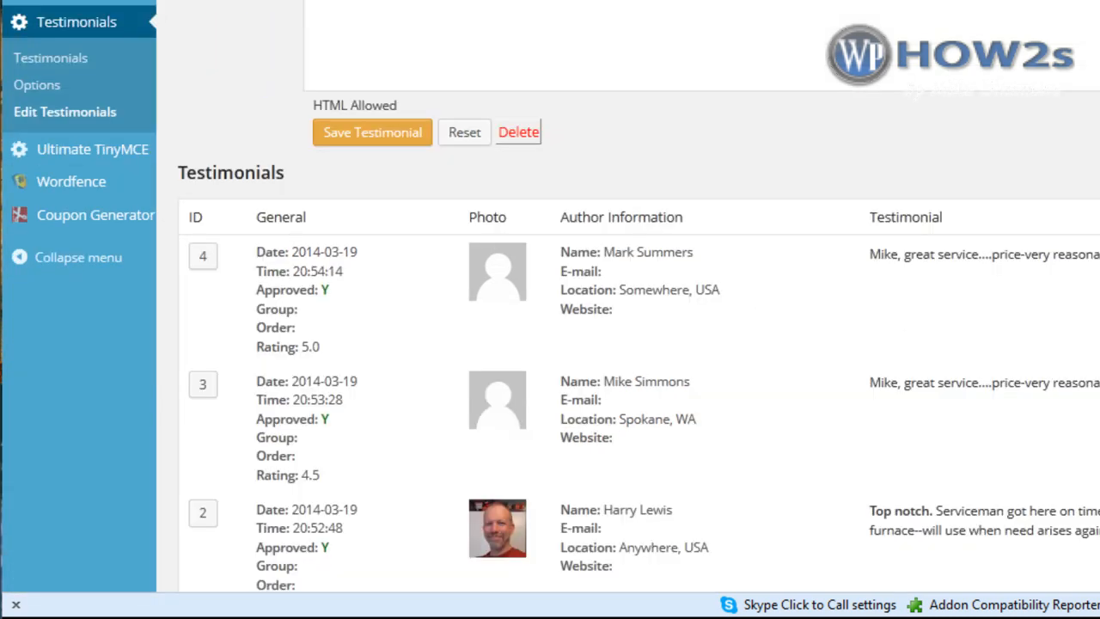
scroll(550, 344, up, 5)
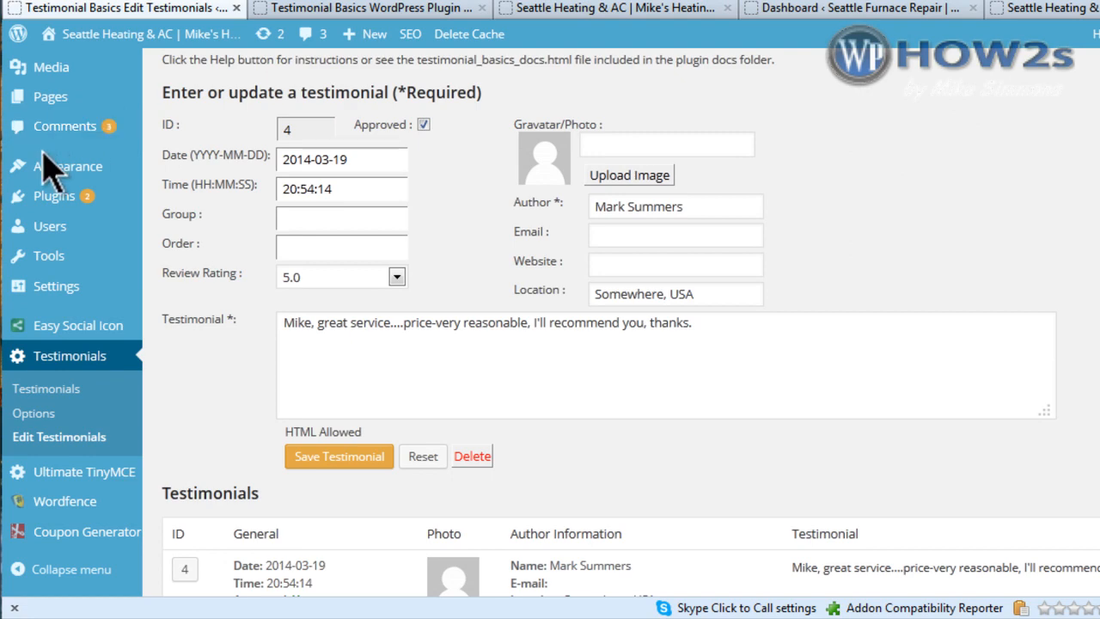
Add the Testimonial Display Widget to the Content Sidebar below the Coupon Generator widget.
mouse_move(38, 167)
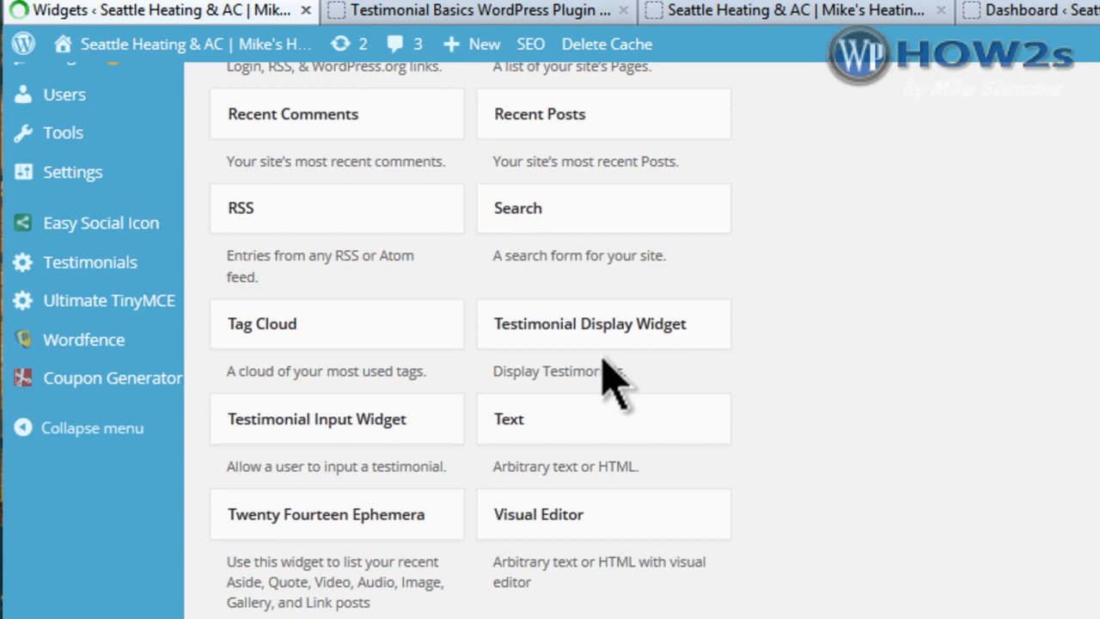
drag(550, 337, 887, 273)
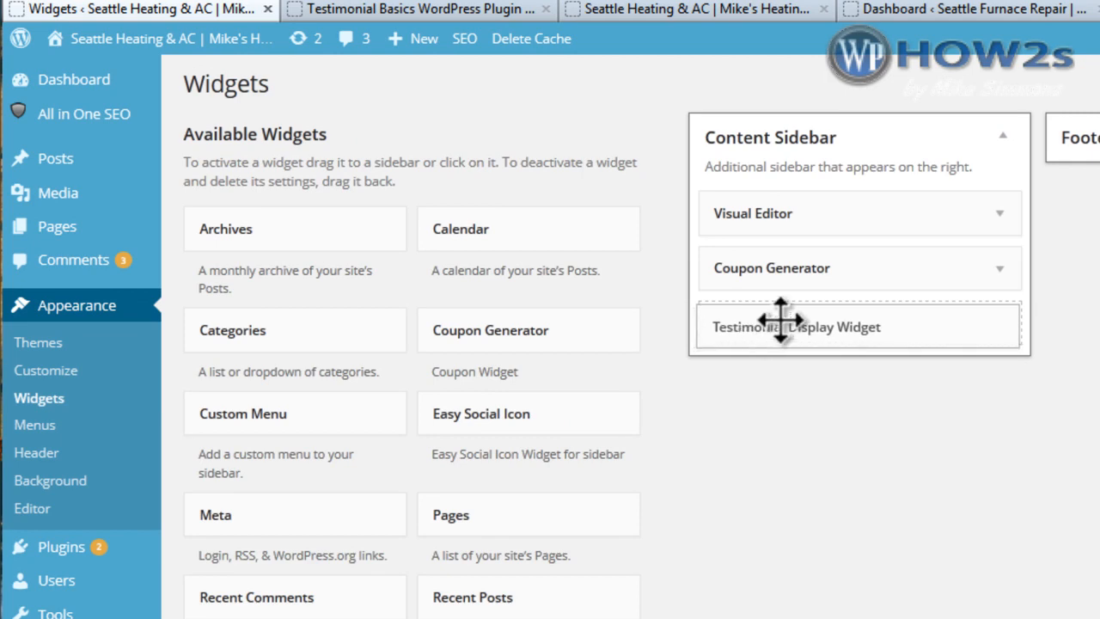
drag(780, 320, 780, 322)
scroll(776, 245, down, 2)
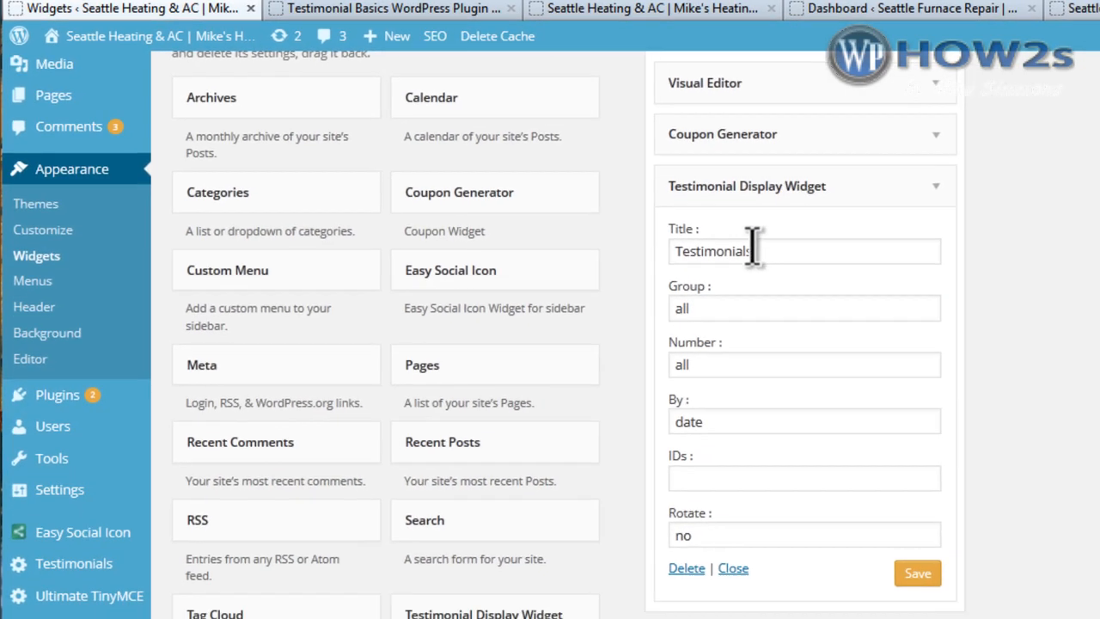
Title the testimonial widget "Whta Our Customers Say", set Rotate to yes and save the widget.
drag(812, 270, 606, 260)
text(Whta Our Customers Say)
scroll(783, 258, down, 3)
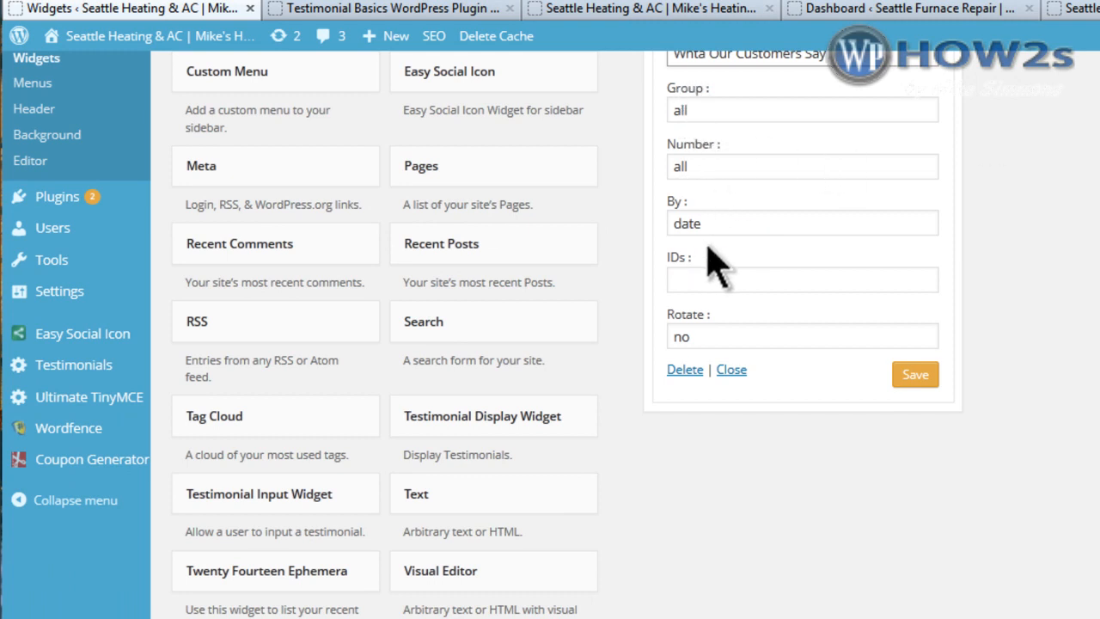
double_click(698, 340)
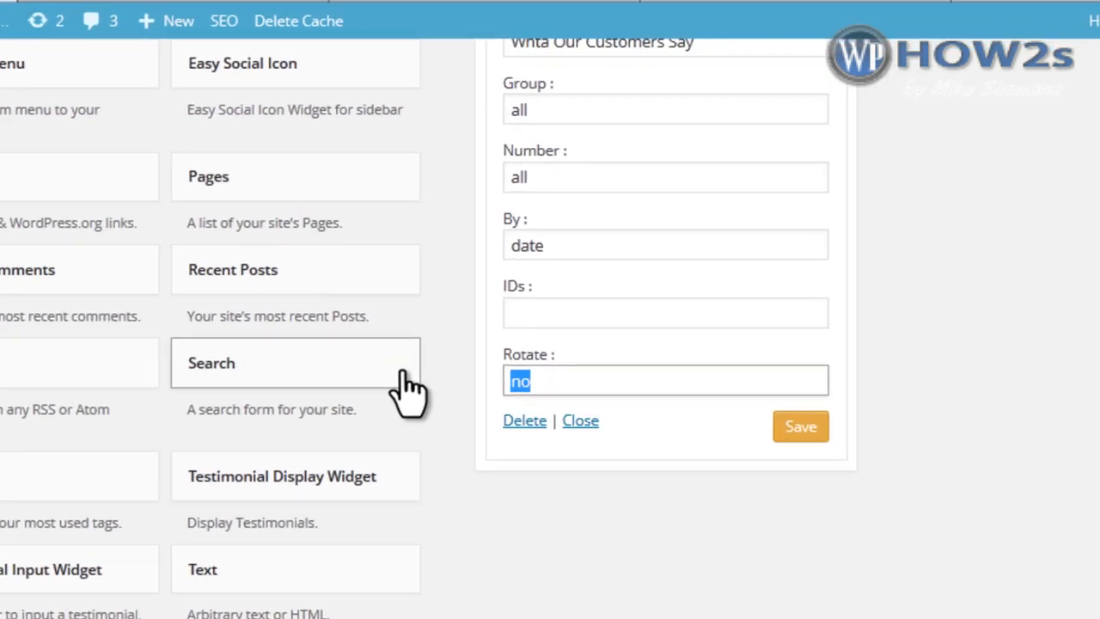
text(yes)
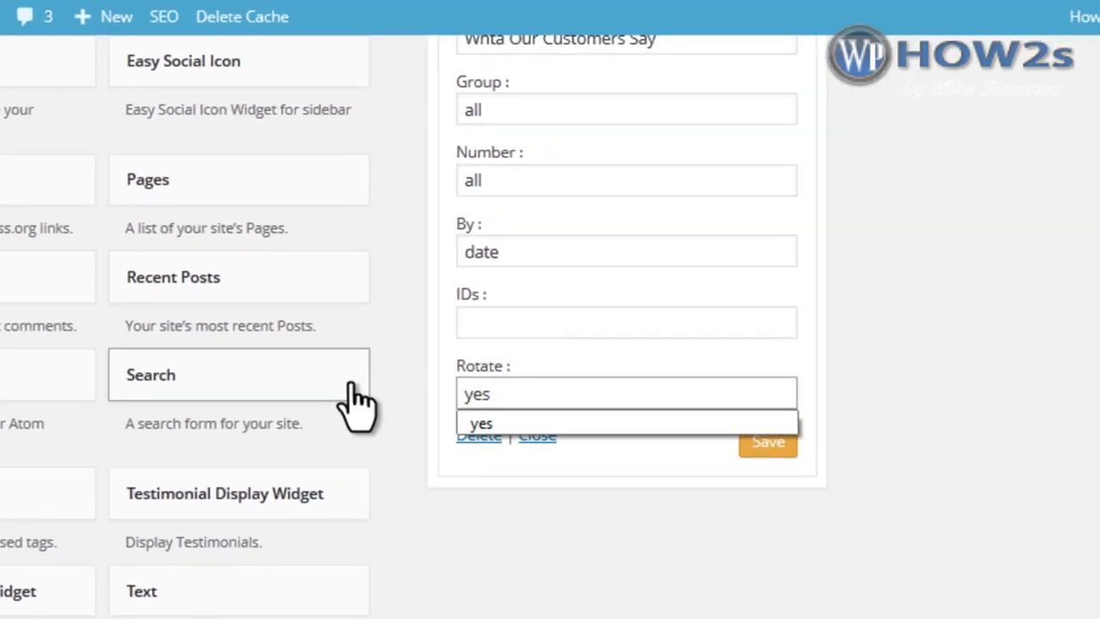
click(769, 443)
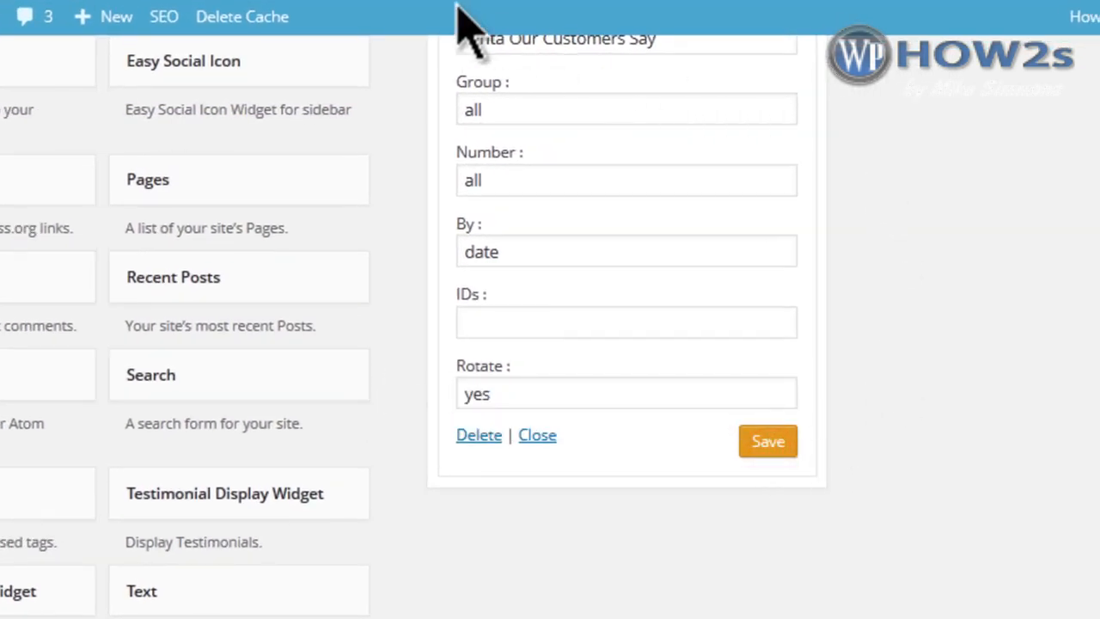
Reload the live site page and check how the testimonial widget displays in the sidebar.
click(407, 2)
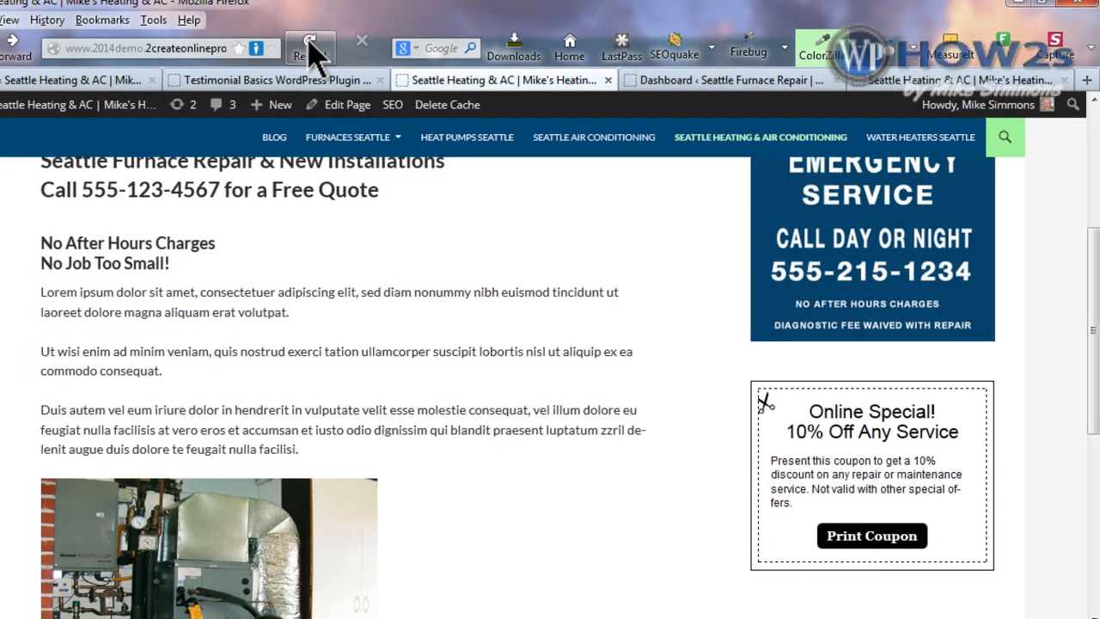
click(308, 40)
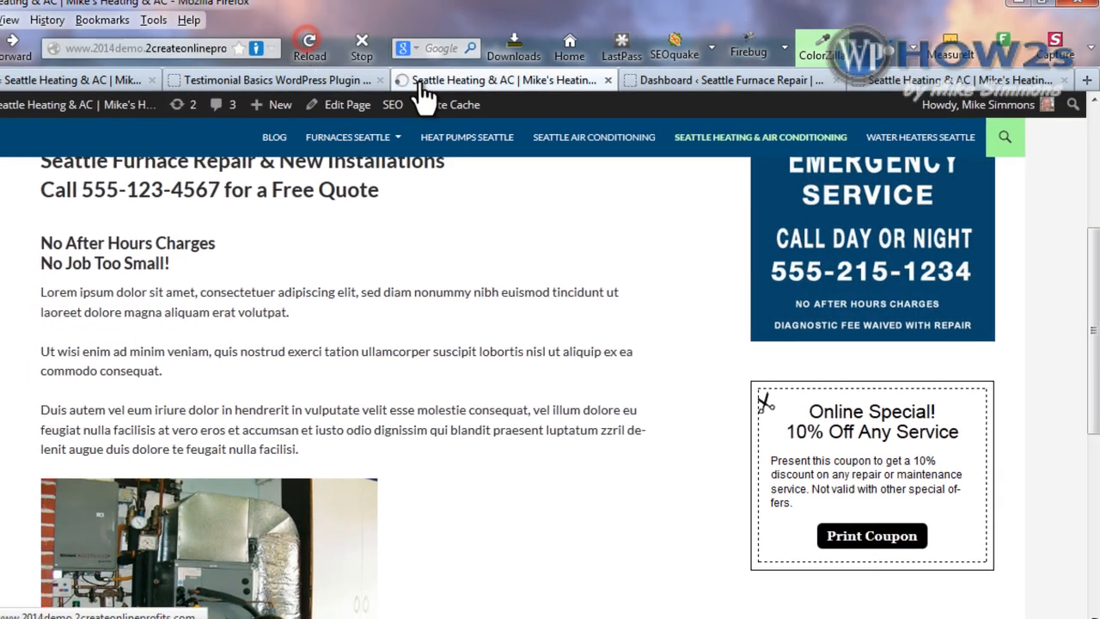
scroll(983, 386, down, 3)
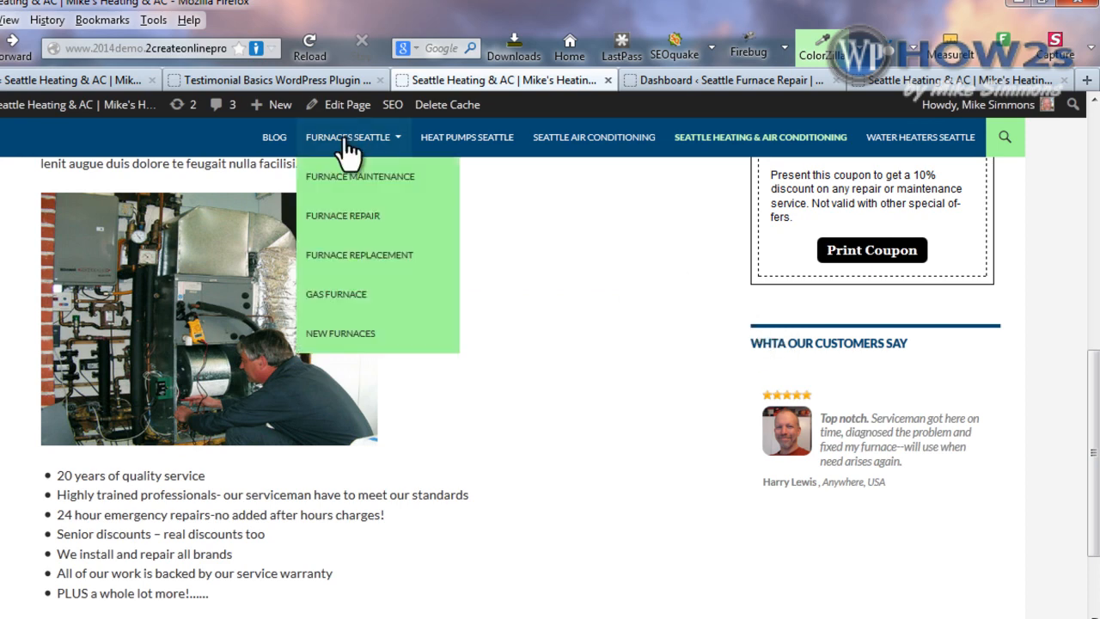
Enable the formatted display in the Testimonial Basics widget display options and save them.
click(8, 79)
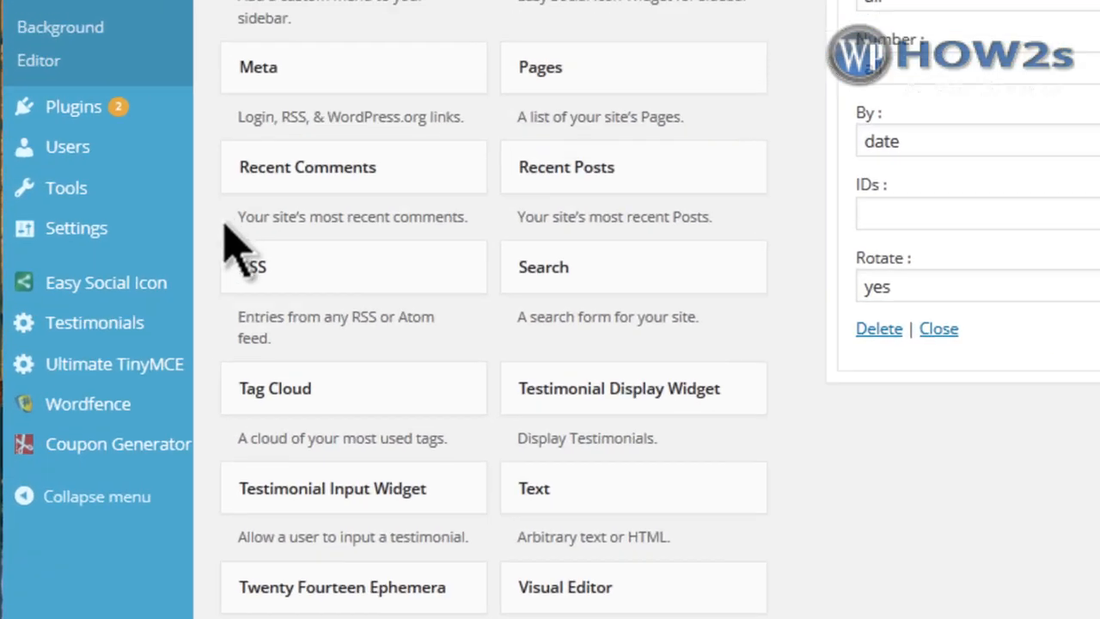
mouse_move(8, 393)
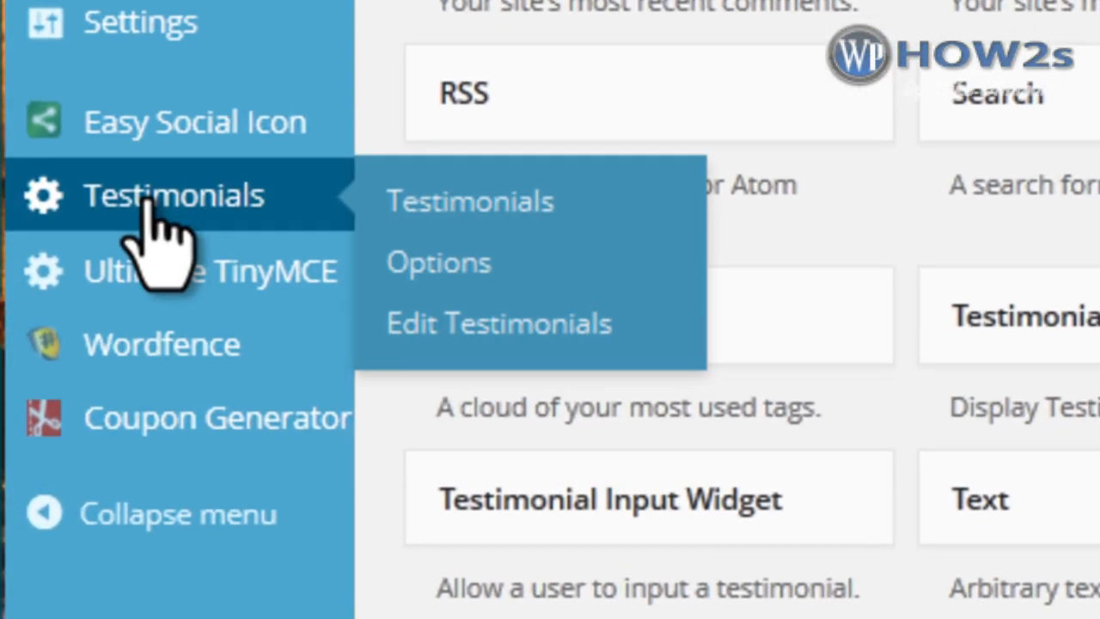
click(420, 263)
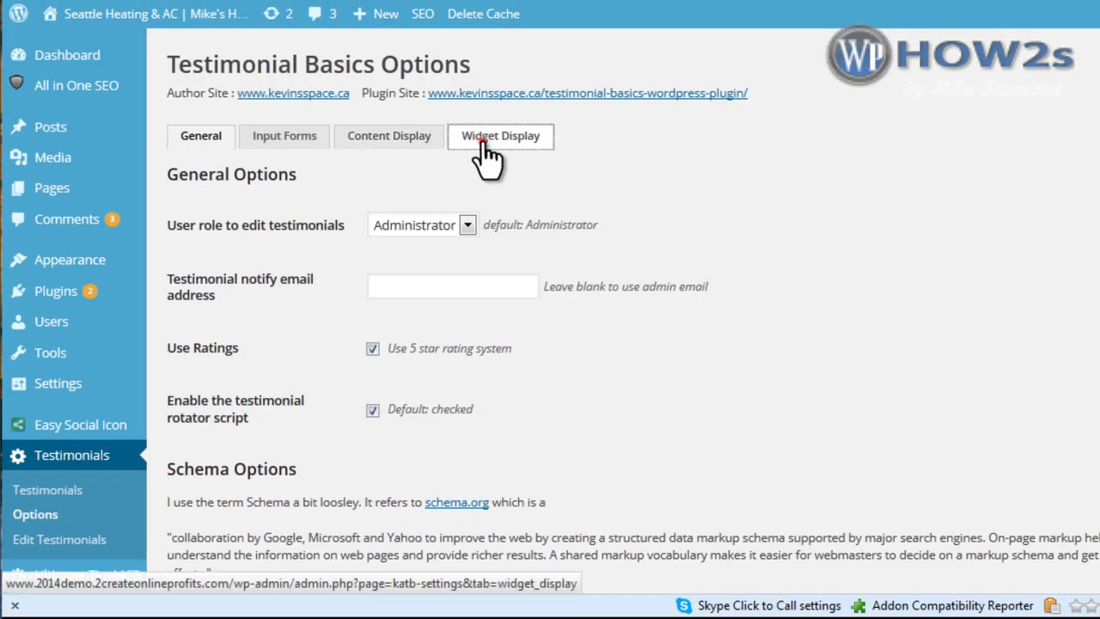
click(484, 142)
scroll(379, 463, down, 10)
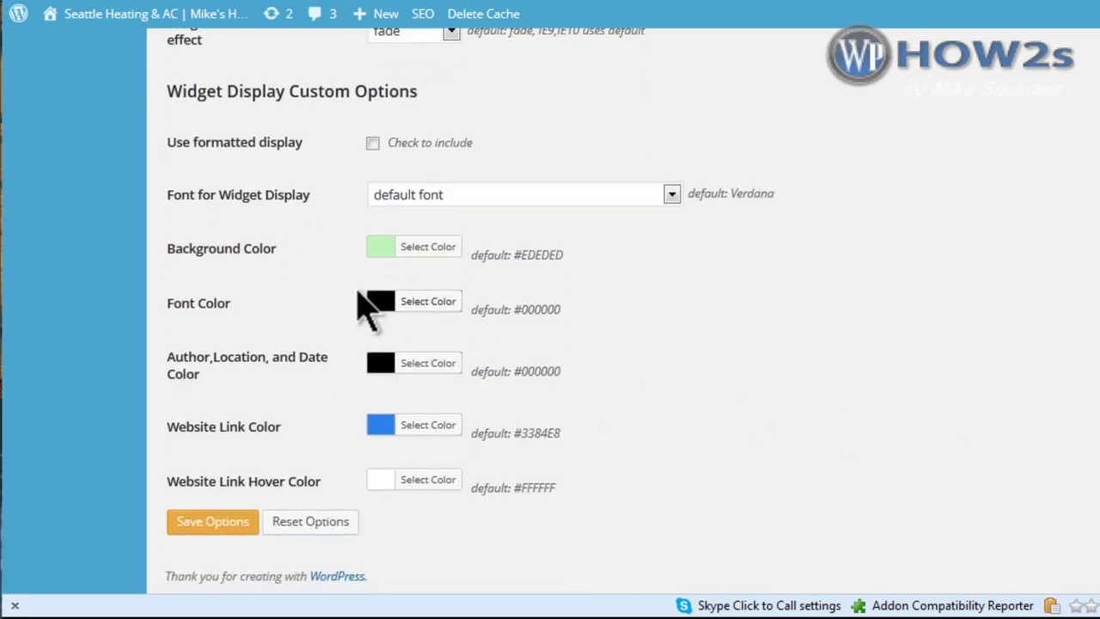
click(374, 145)
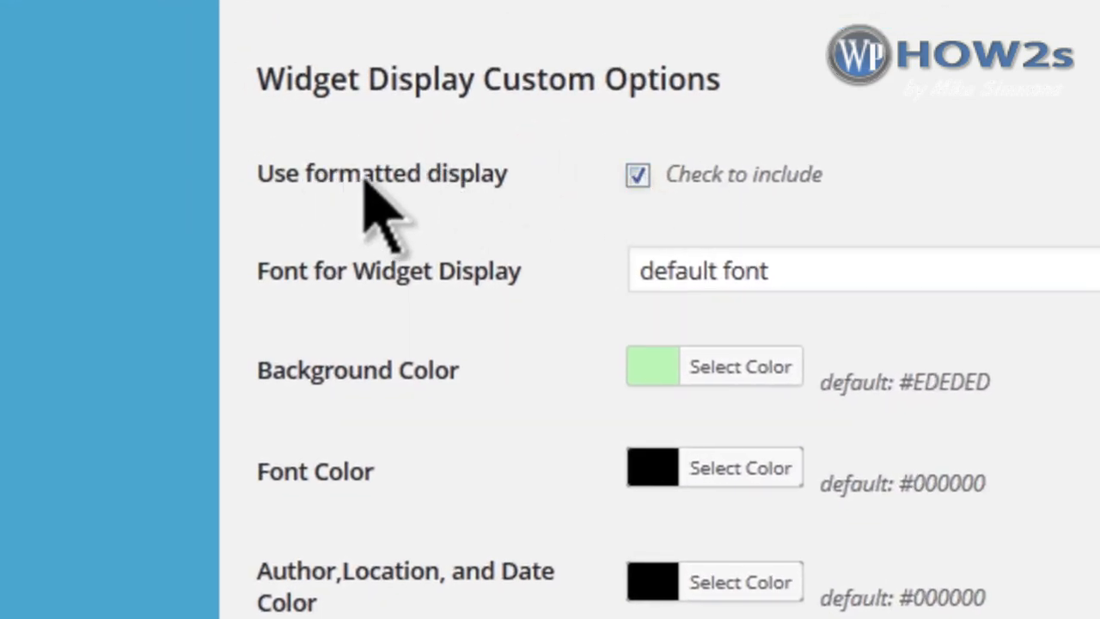
click(249, 608)
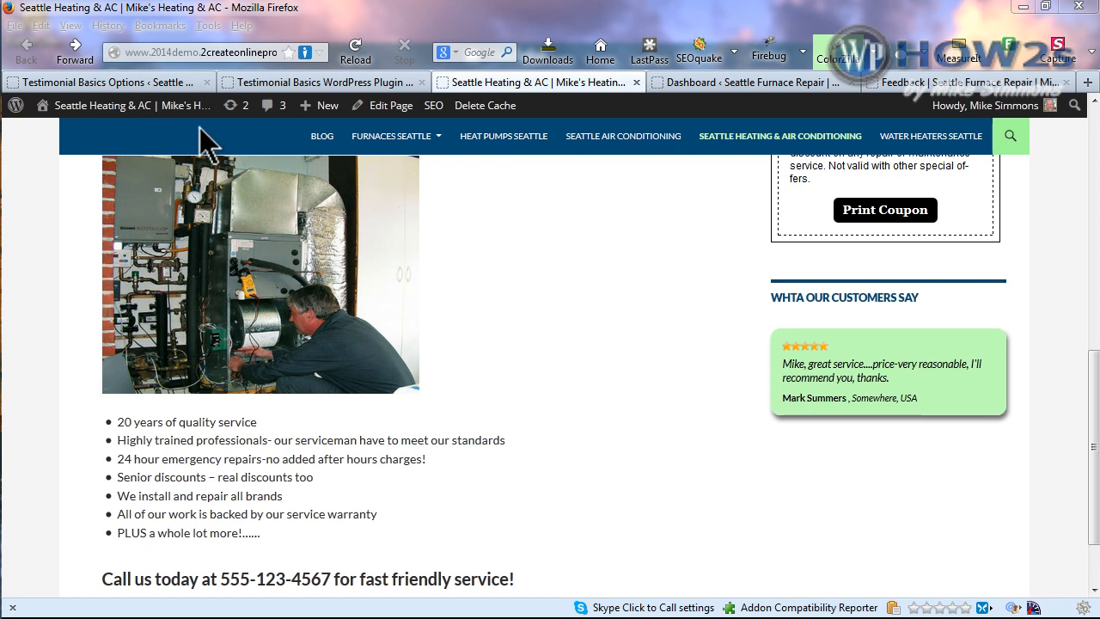
Copy the visitor input form shortcode [katb_input_testimonials group="All"] from the Testimonial Basics instructions.
click(94, 83)
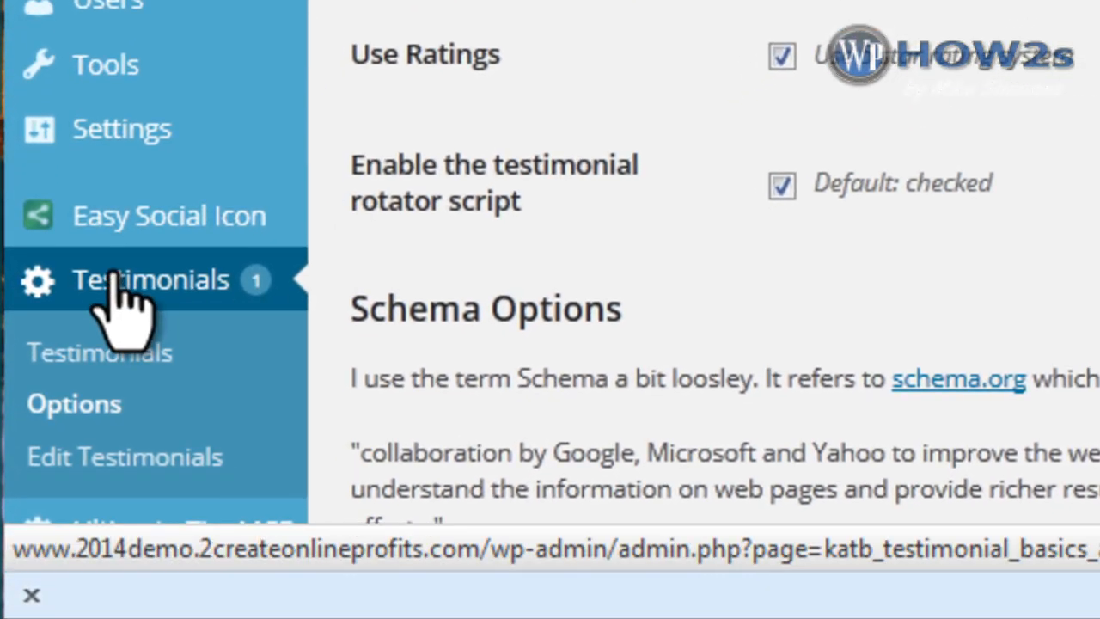
click(63, 360)
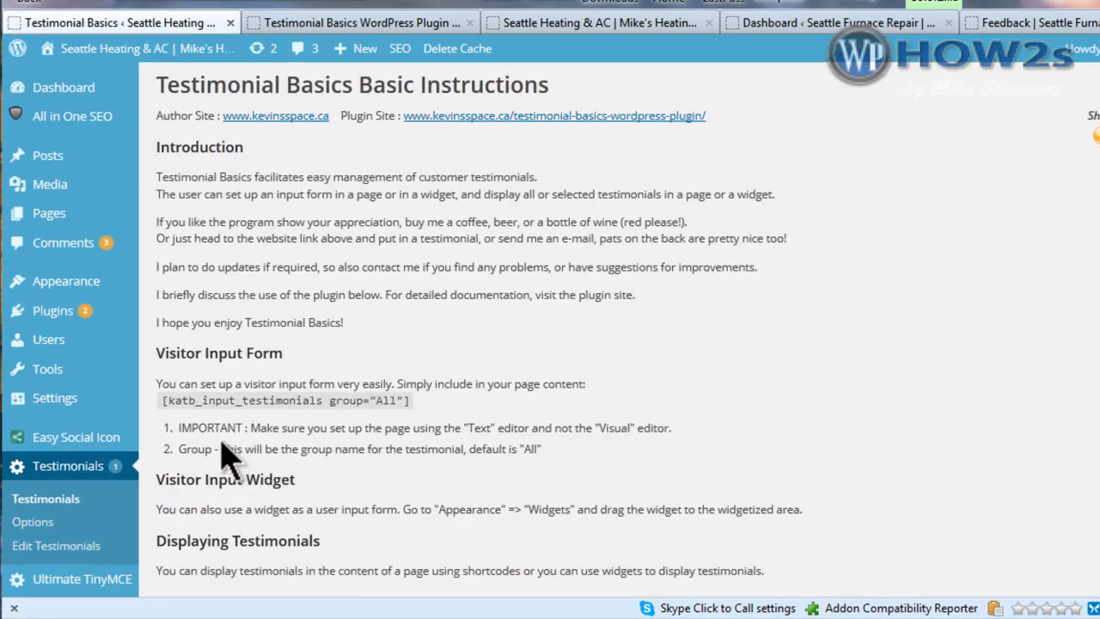
drag(170, 401, 413, 409)
key(ctrl+c)
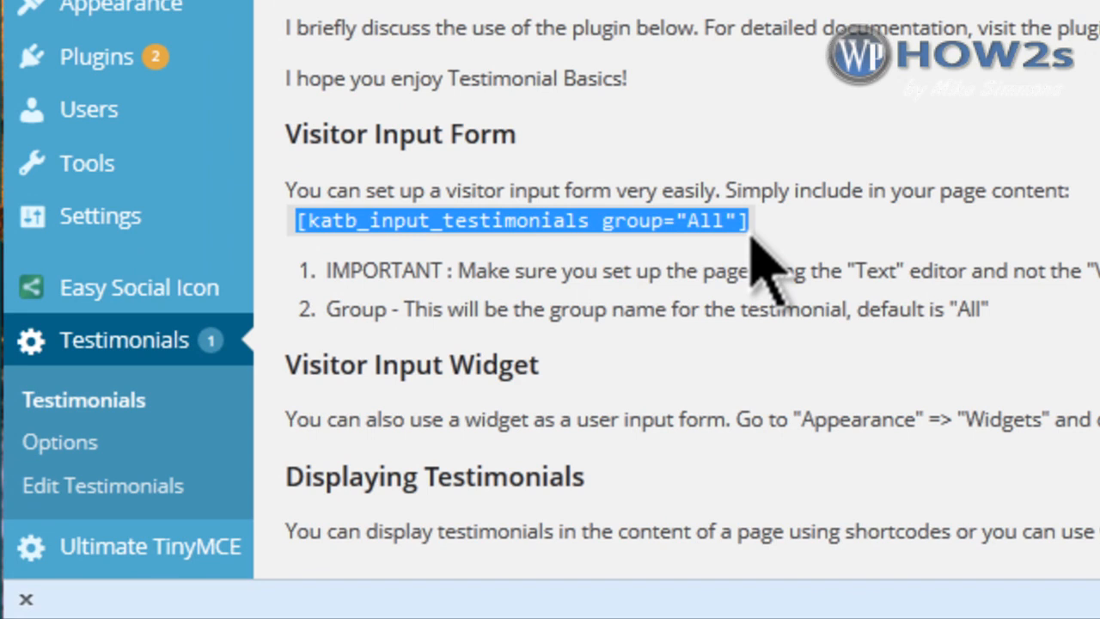
right_click(582, 226)
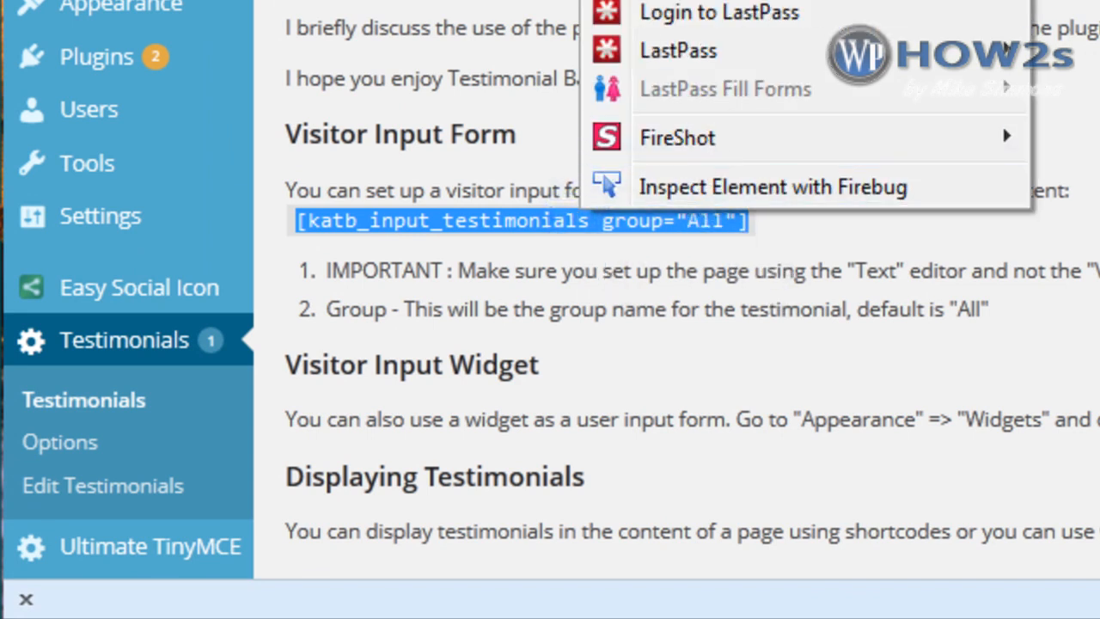
click(671, 0)
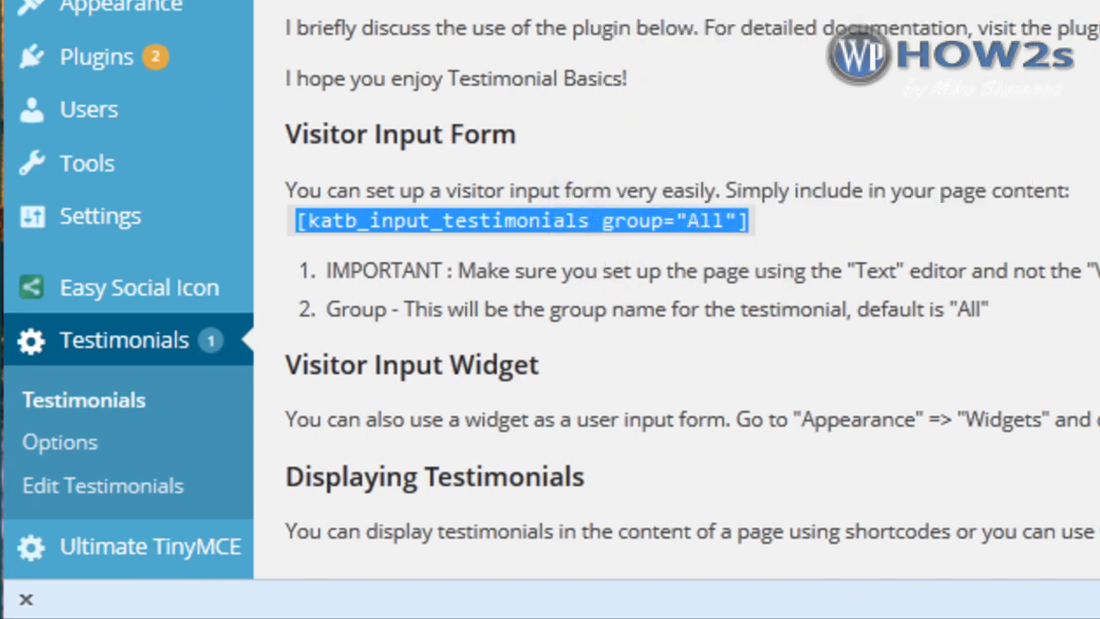
Enable the popup thank you and the captcha in the Testimonial Basics input form options and save the settings.
click(53, 444)
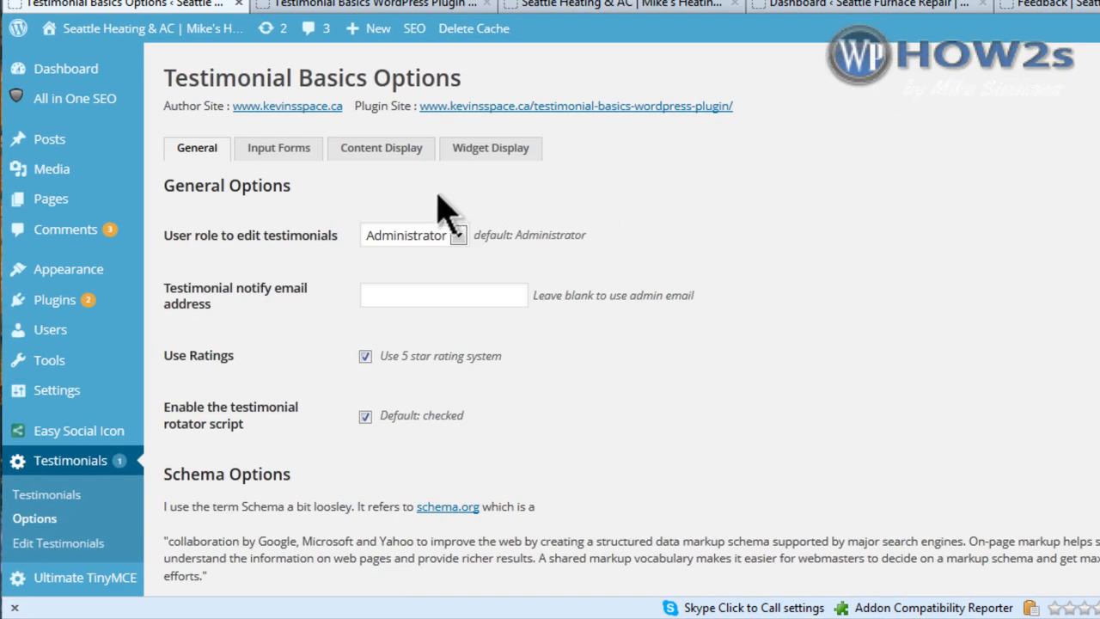
click(280, 148)
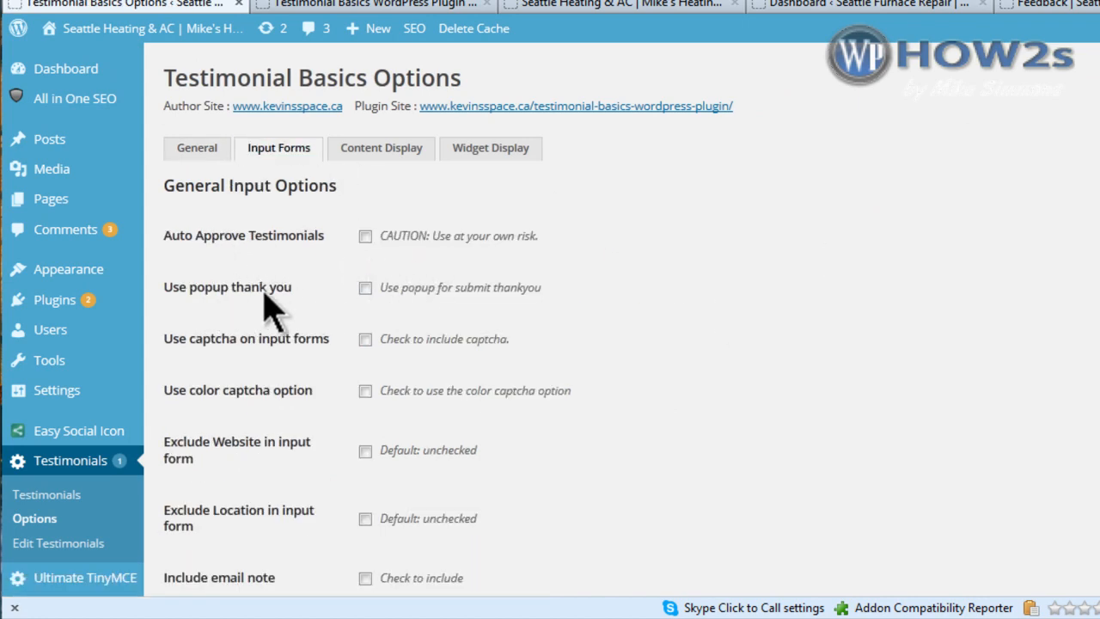
click(365, 287)
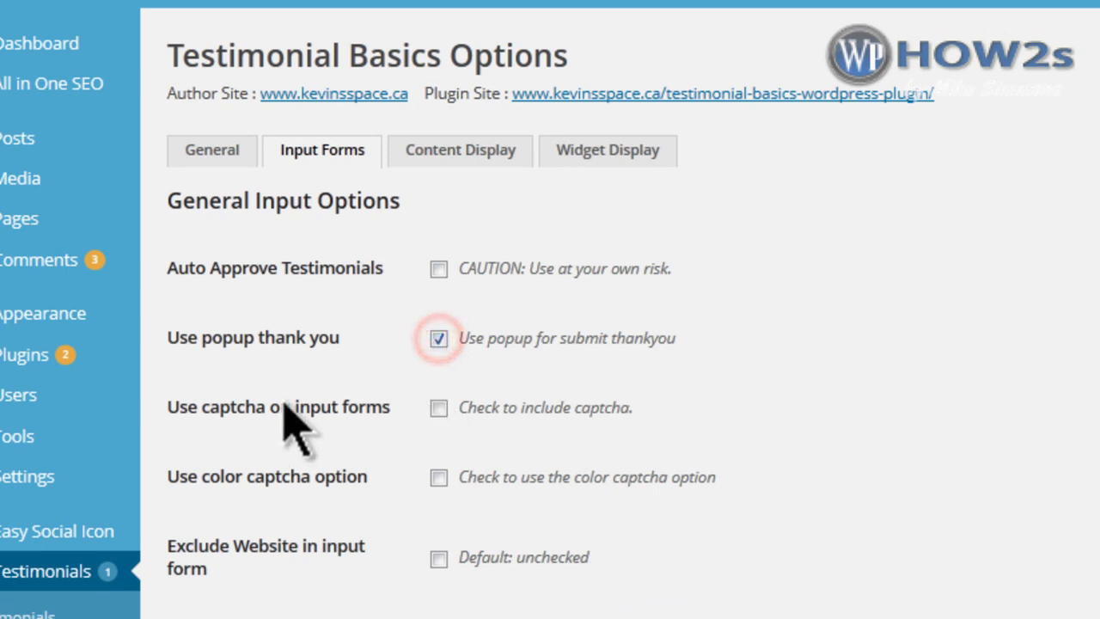
click(438, 408)
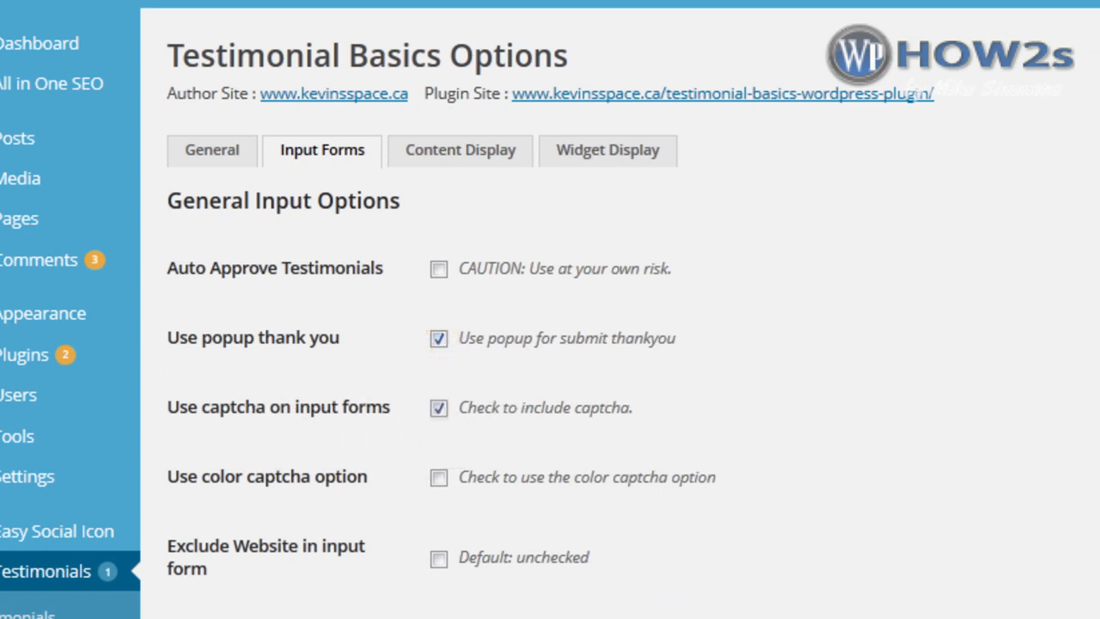
scroll(550, 344, down, 10)
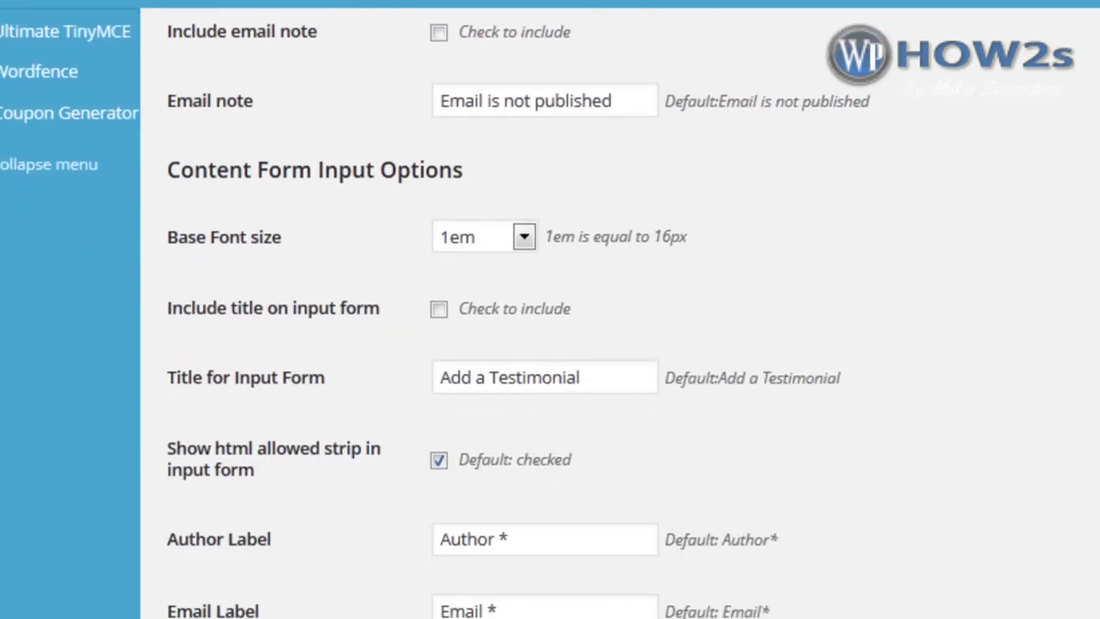
scroll(550, 344, down, 8)
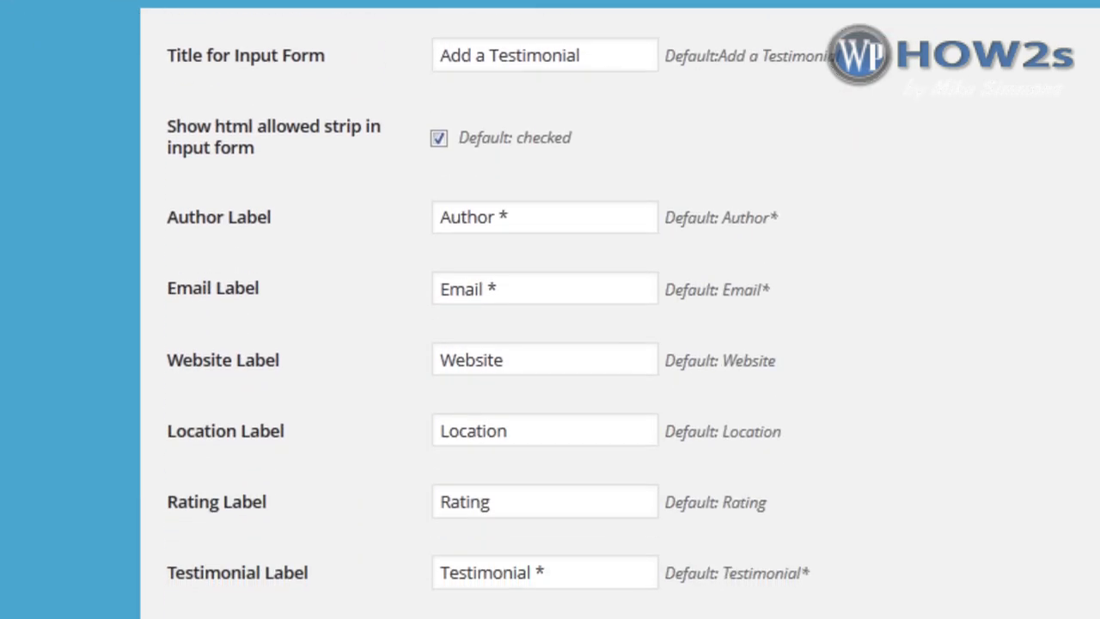
scroll(550, 344, down, 5)
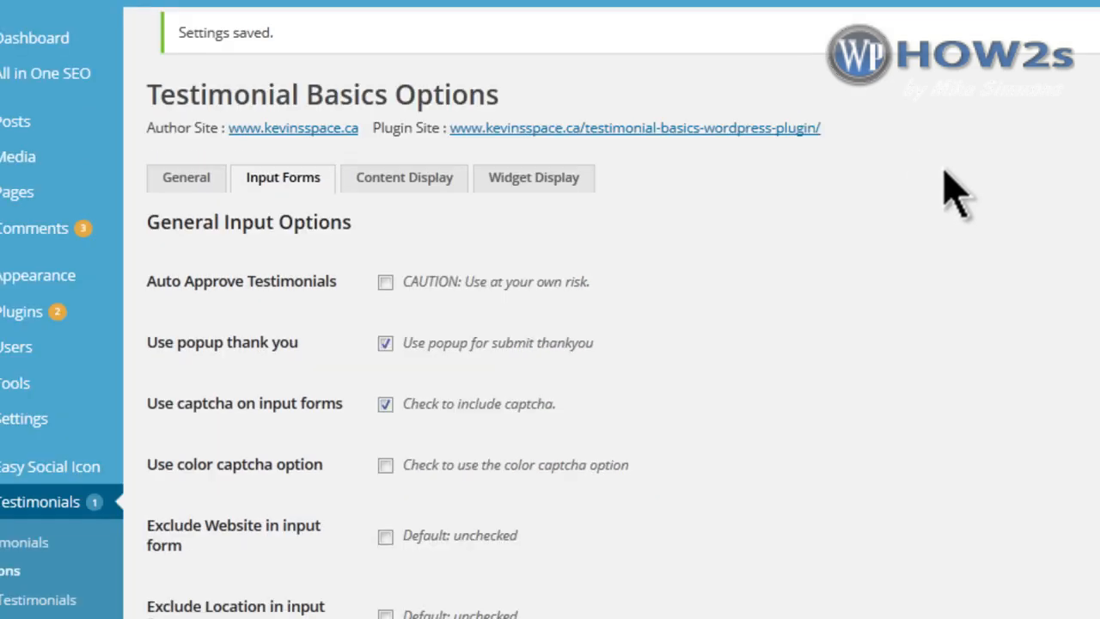
Create a new page titled Feedback with the paragraph inviting customers to submit feedback on their service call or equipment install.
mouse_move(30, 194)
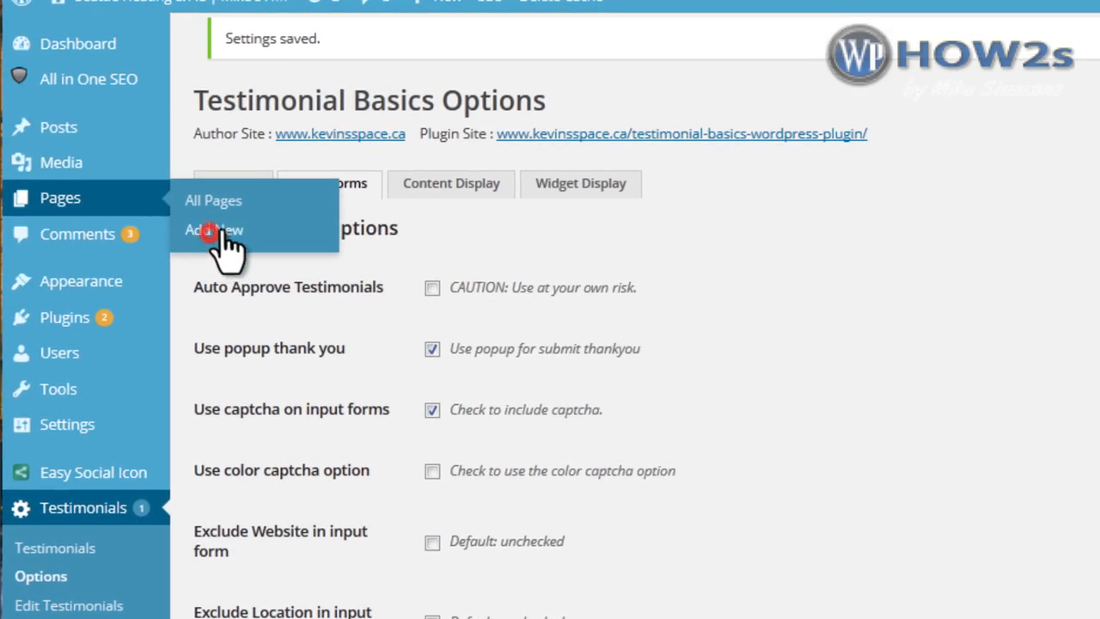
click(211, 232)
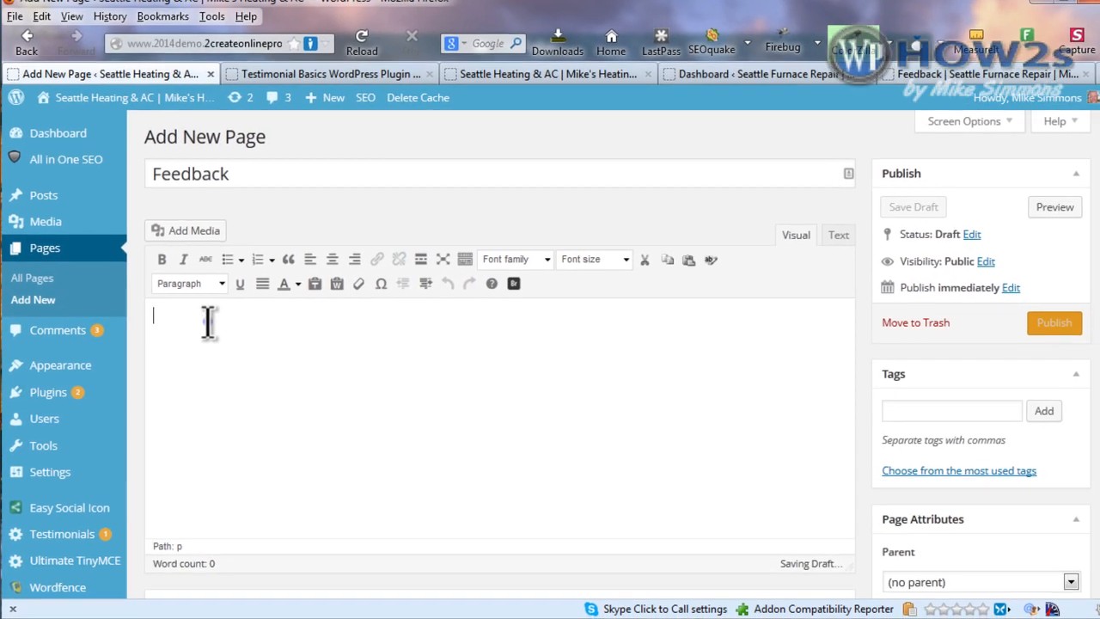
right_click(279, 298)
mouse_move(294, 83)
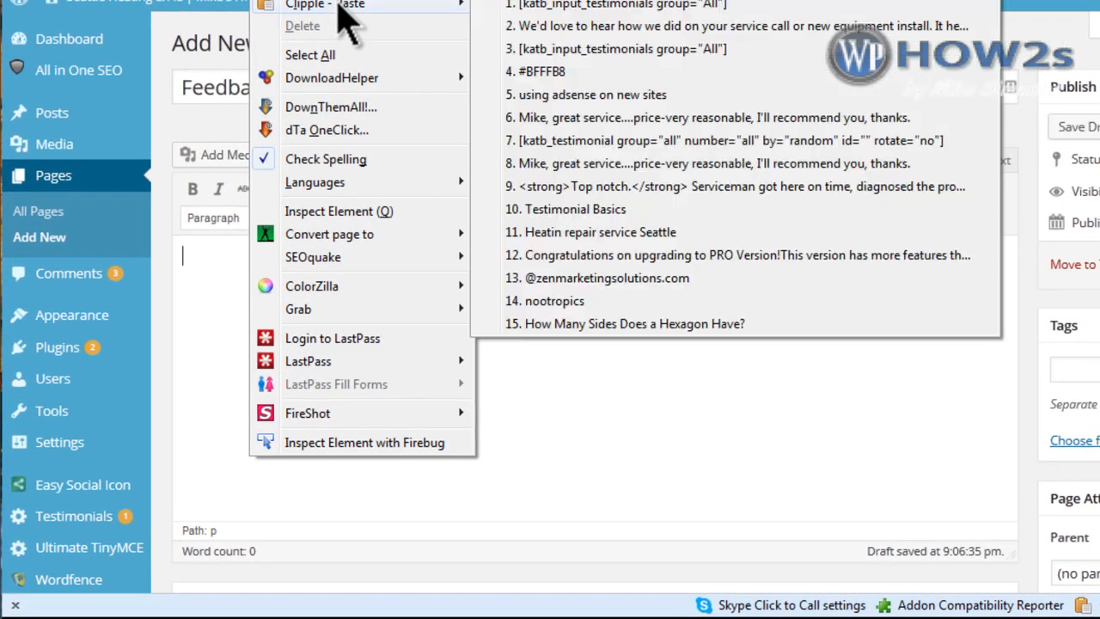
click(593, 28)
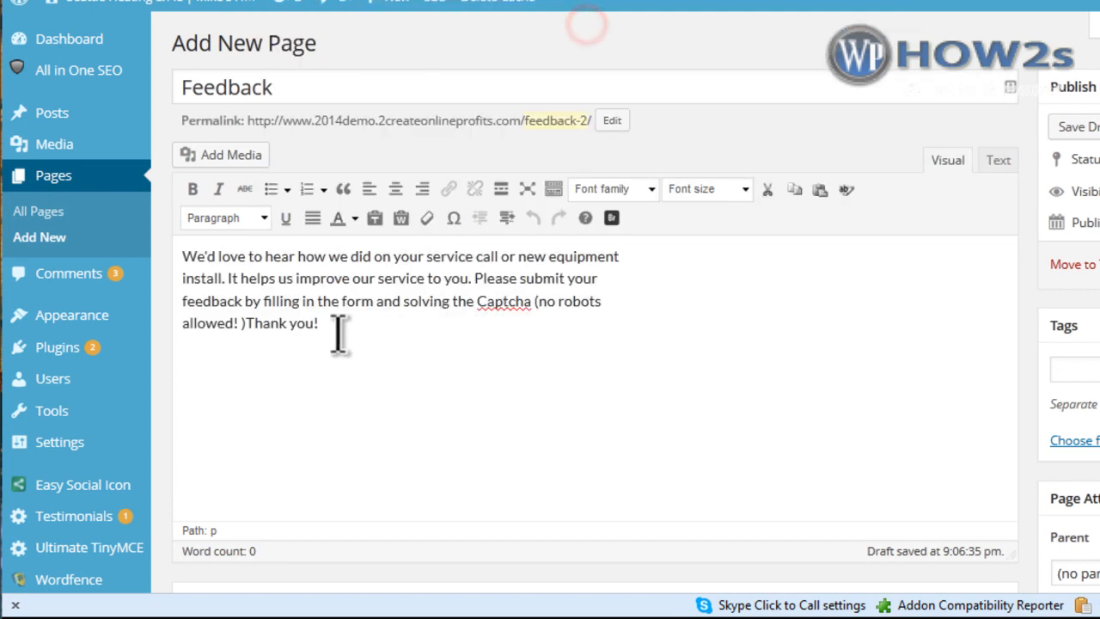
Insert the shortcode [katb_input_testimonials group="All"] below the Feedback page's text and publish the page for viewing.
key(ctrl+v)
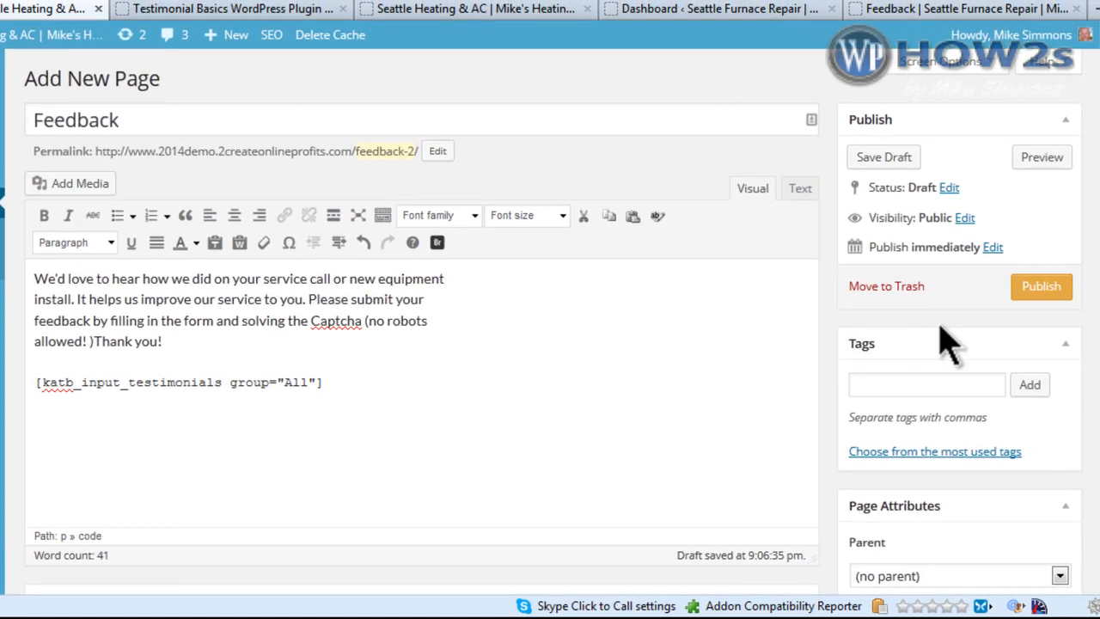
click(1040, 288)
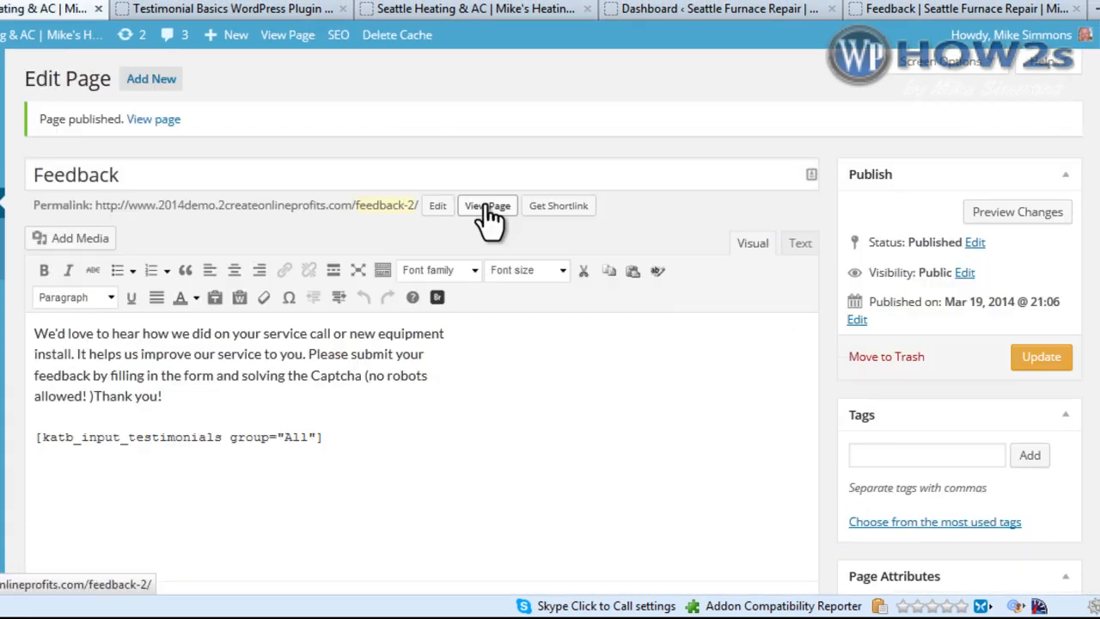
right_click(488, 215)
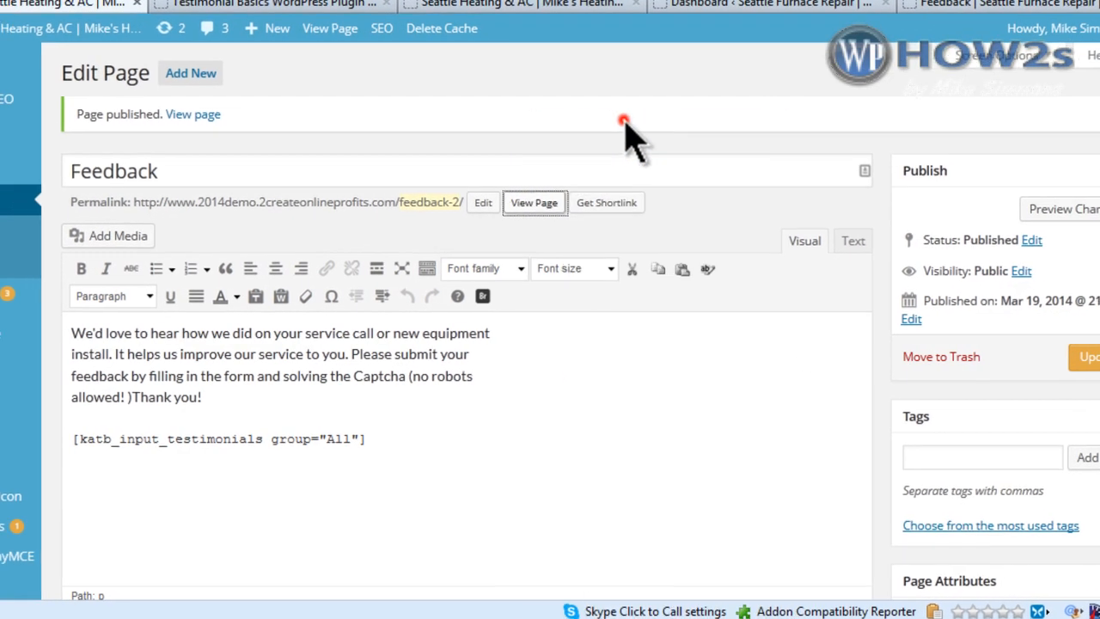
Fill in the Feedback form with author name, e-mail, location Anywhere, USA, five stars and the testimonial "great service....price-very reasonable, I'll recommend you, thanks.".
click(623, 129)
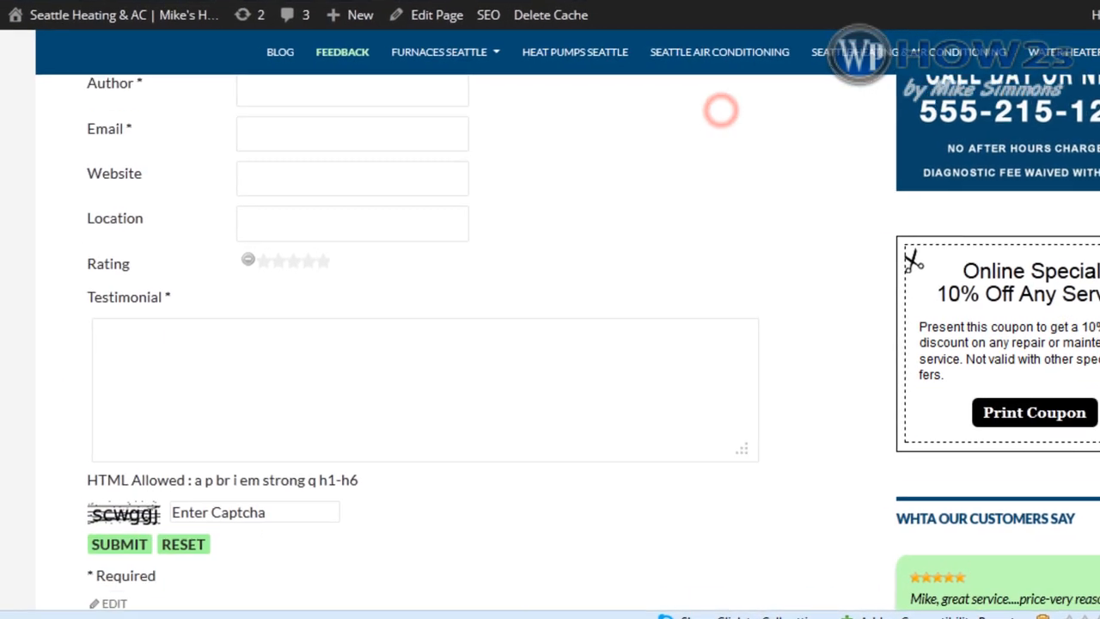
scroll(551, 344, down, 1)
scroll(550, 344, up, 3)
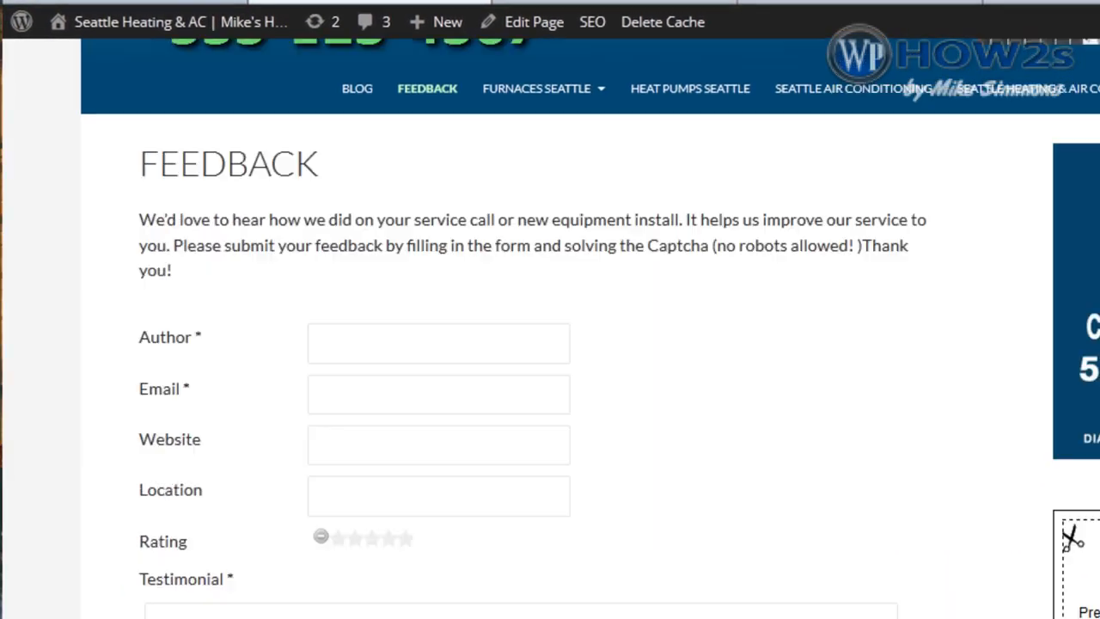
scroll(550, 344, down, 1)
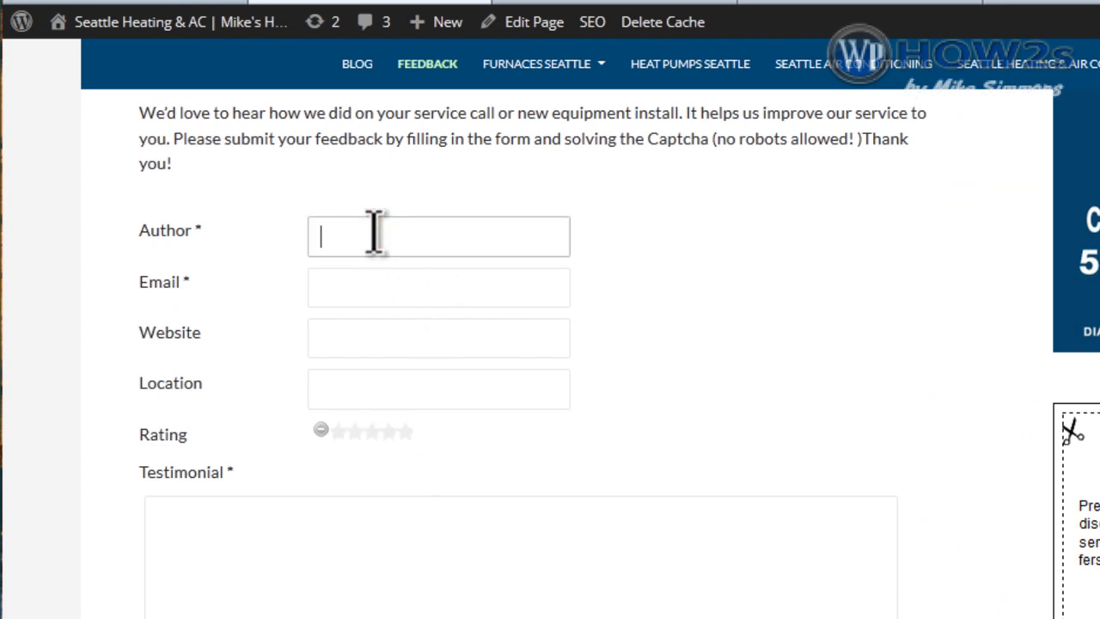
text(M)
click(370, 291)
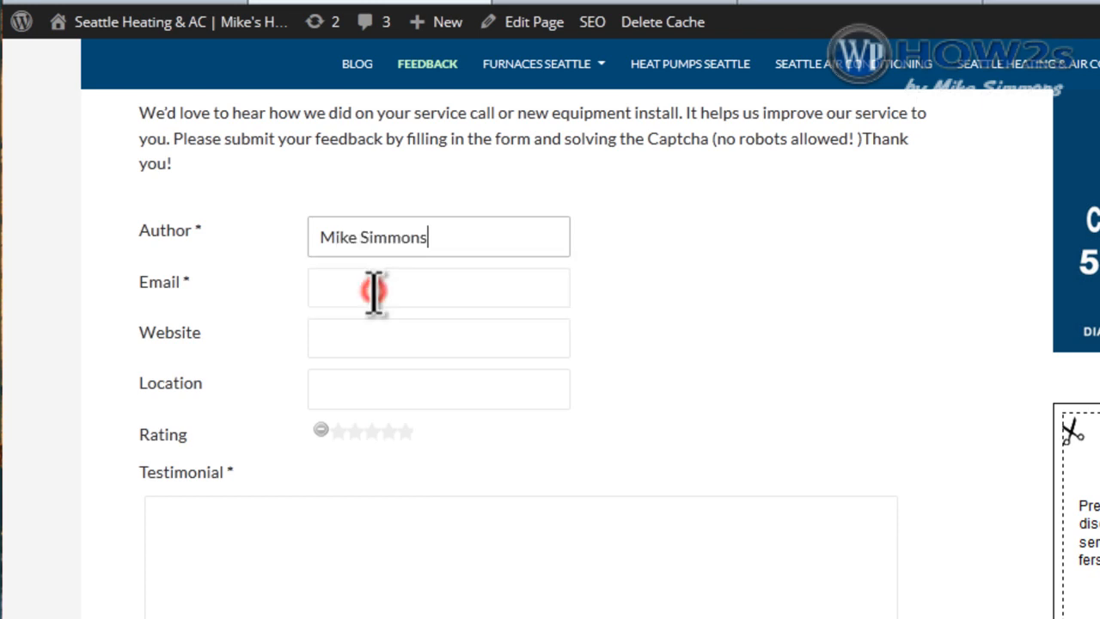
click(413, 432)
click(188, 516)
text(Mike, great service....price-very reasonable, I'll recommend you, thanks.)
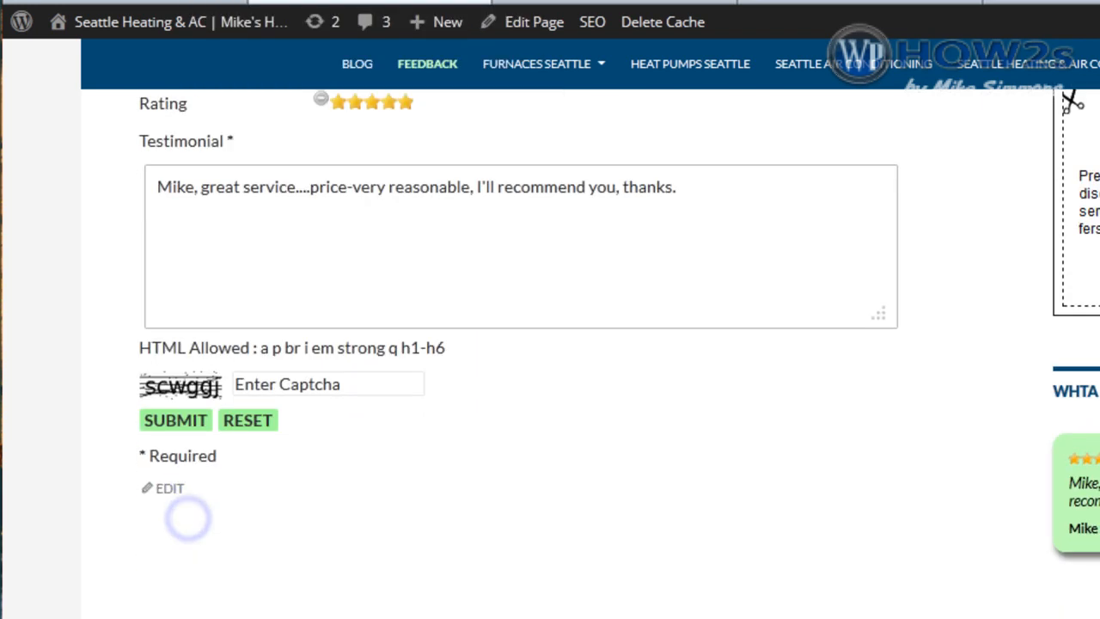
Solve the captcha on the Feedback form, submit the testimonial and dismiss the thank-you popup.
scroll(370, 456, down, 4)
click(284, 383)
text(scwggj)
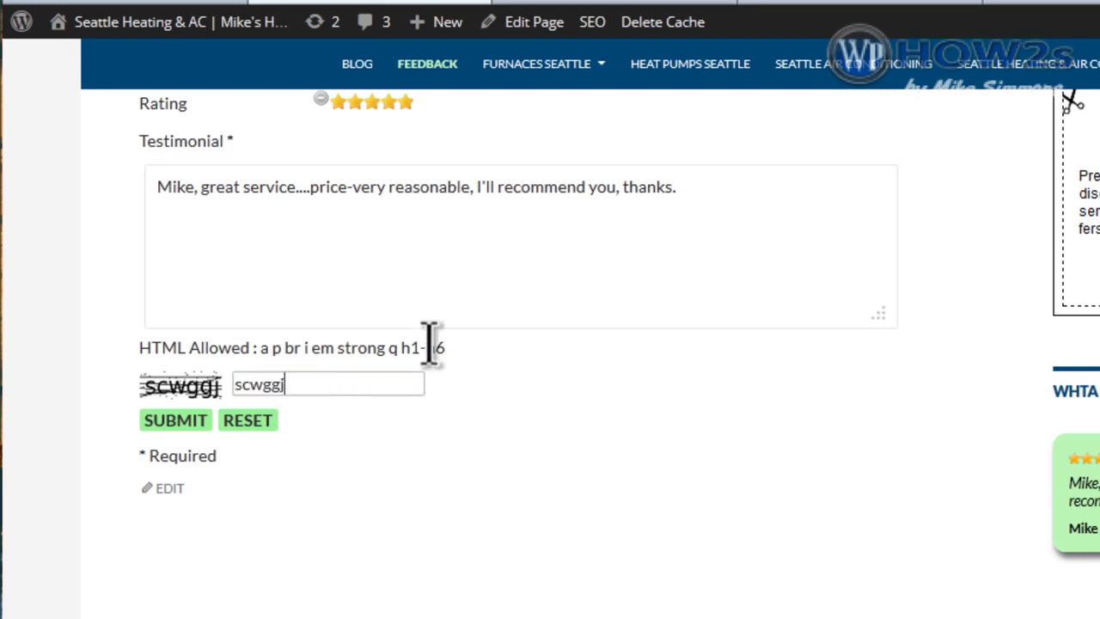
click(145, 421)
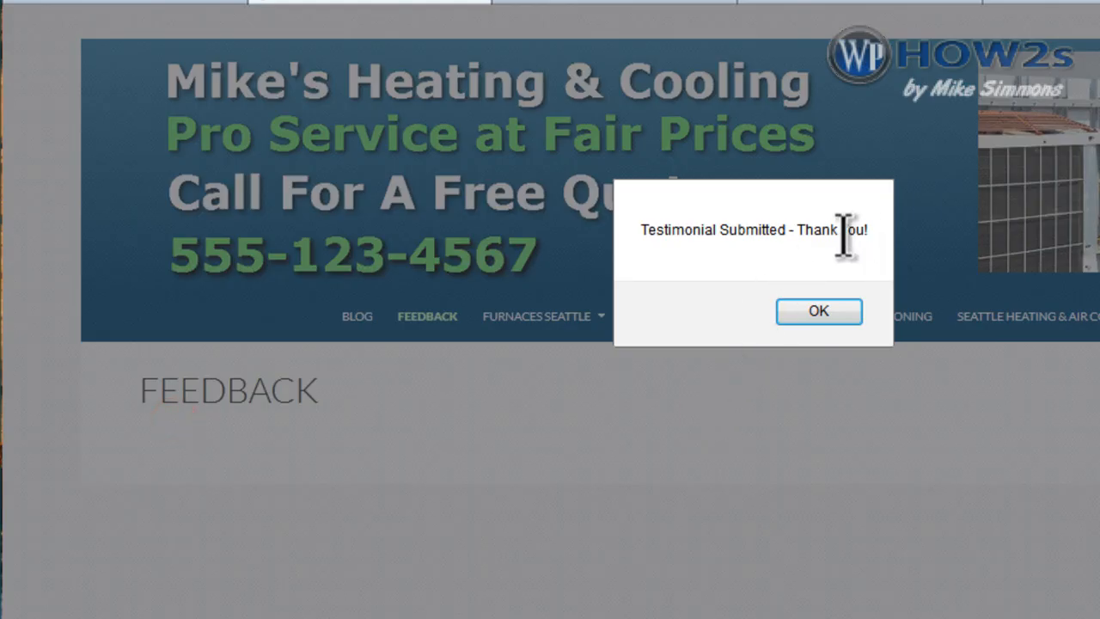
click(813, 311)
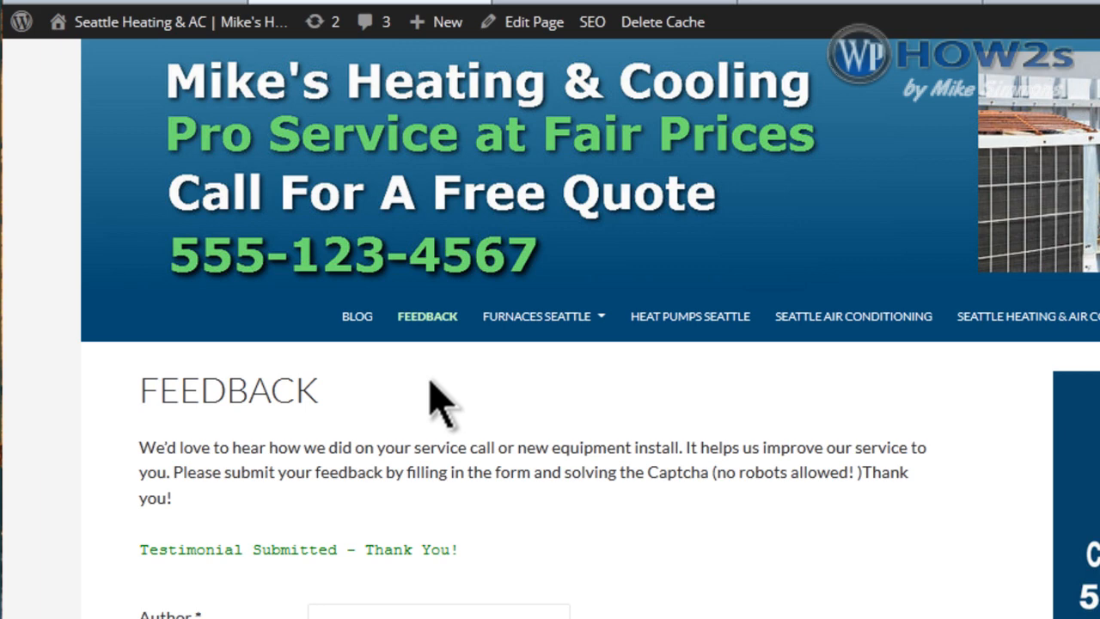
Open the Testimonial Basics editing and approval page in the WordPress admin and bring up its list of submitted testimonials.
click(111, 2)
scroll(646, 326, down, 5)
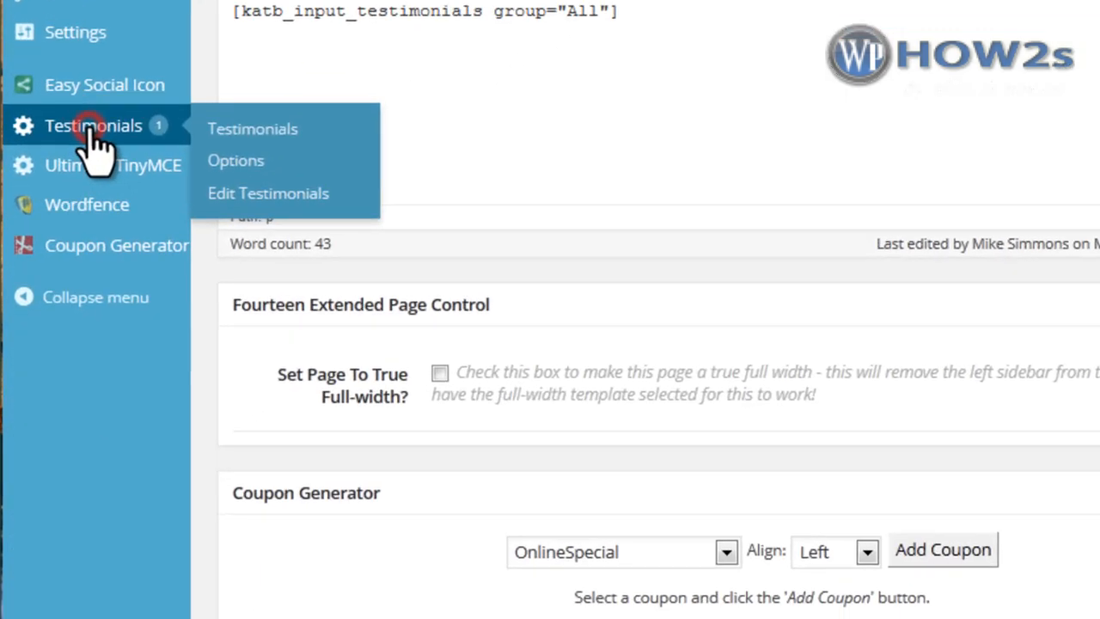
click(84, 195)
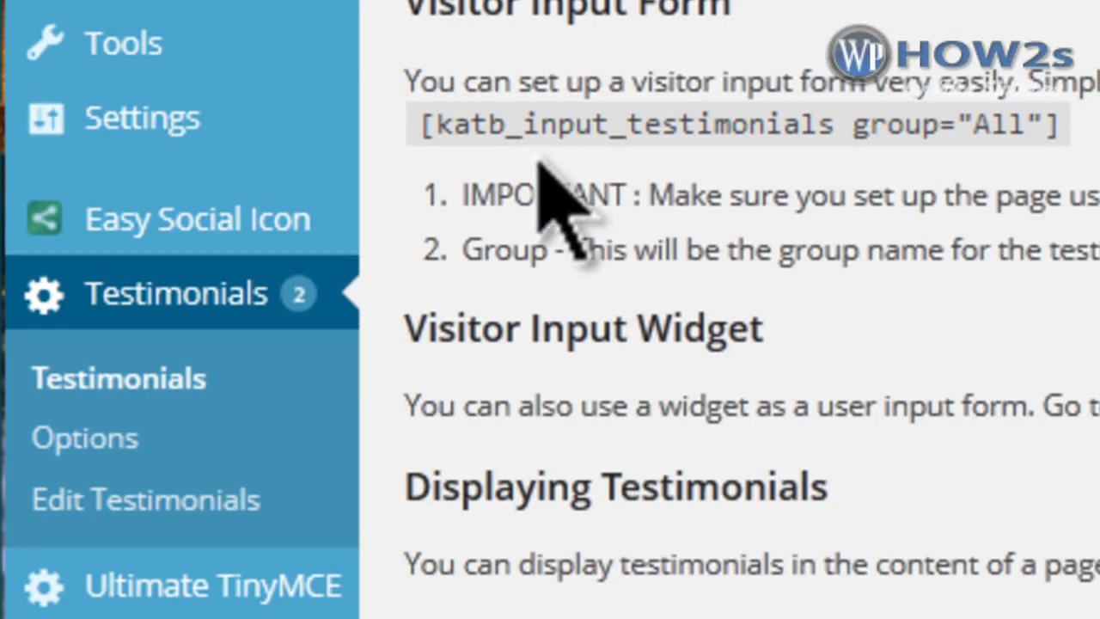
click(88, 497)
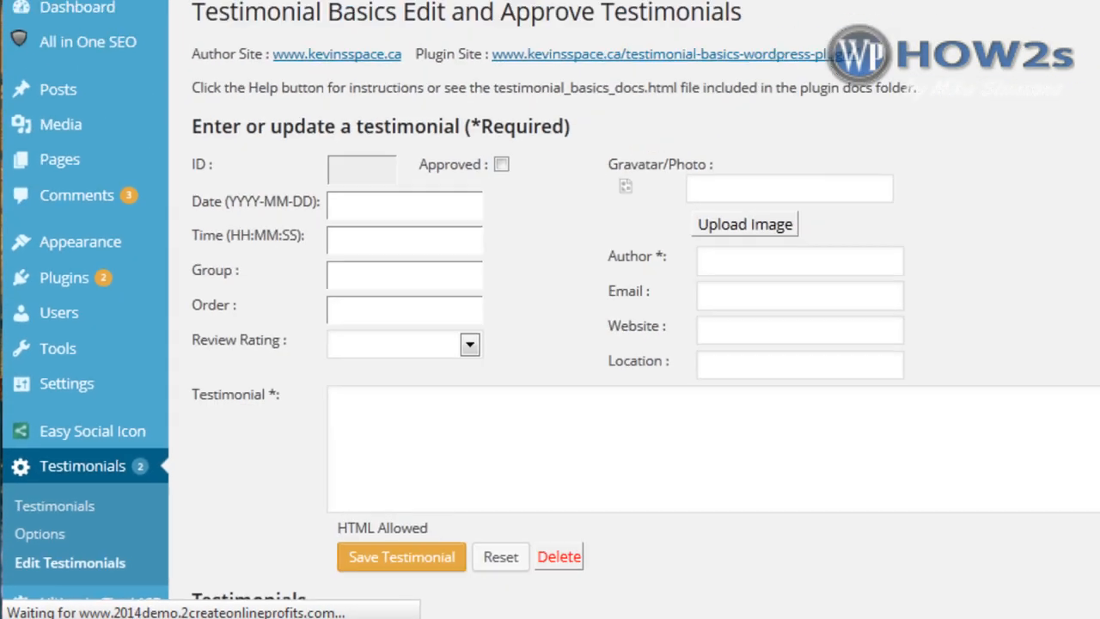
scroll(623, 344, down, 6)
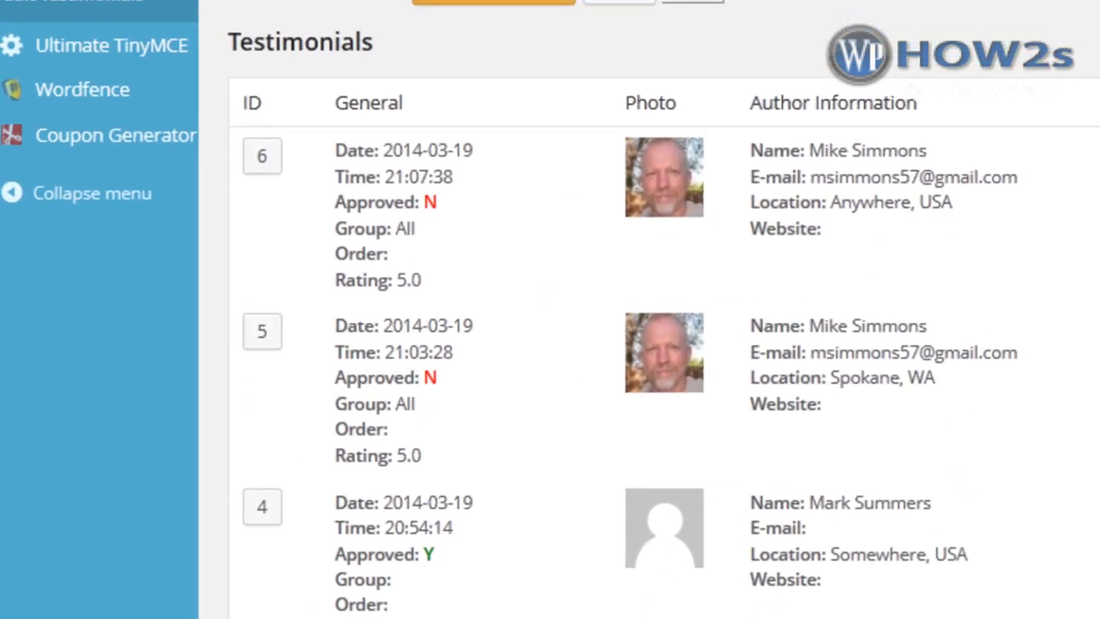
scroll(624, 344, up, 1)
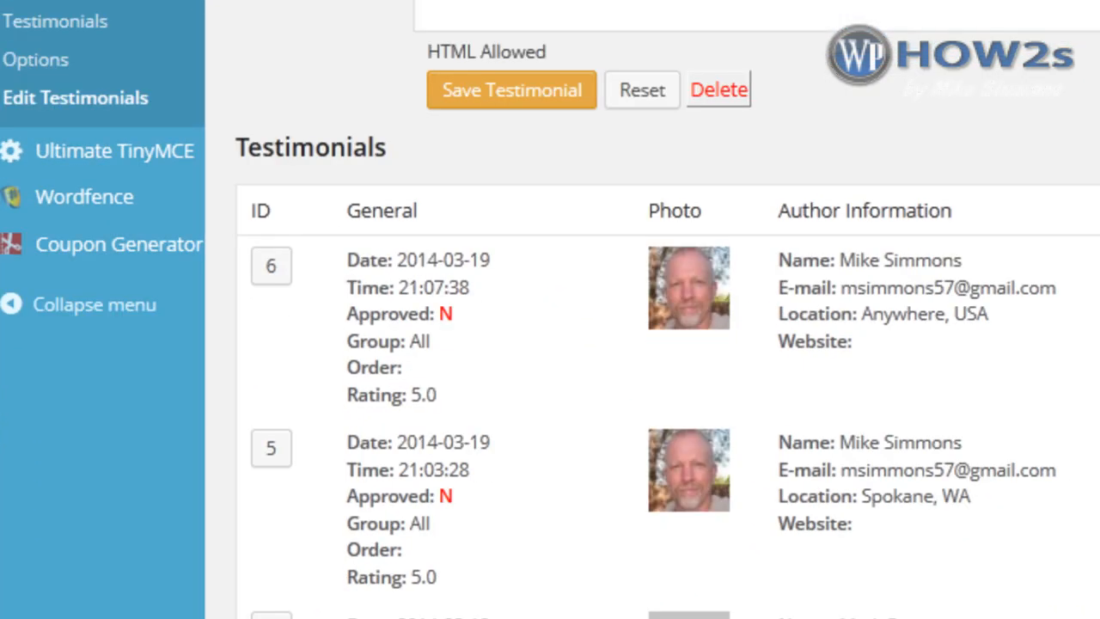
Load testimonial 6 for editing, mark it as approved and save it.
click(272, 266)
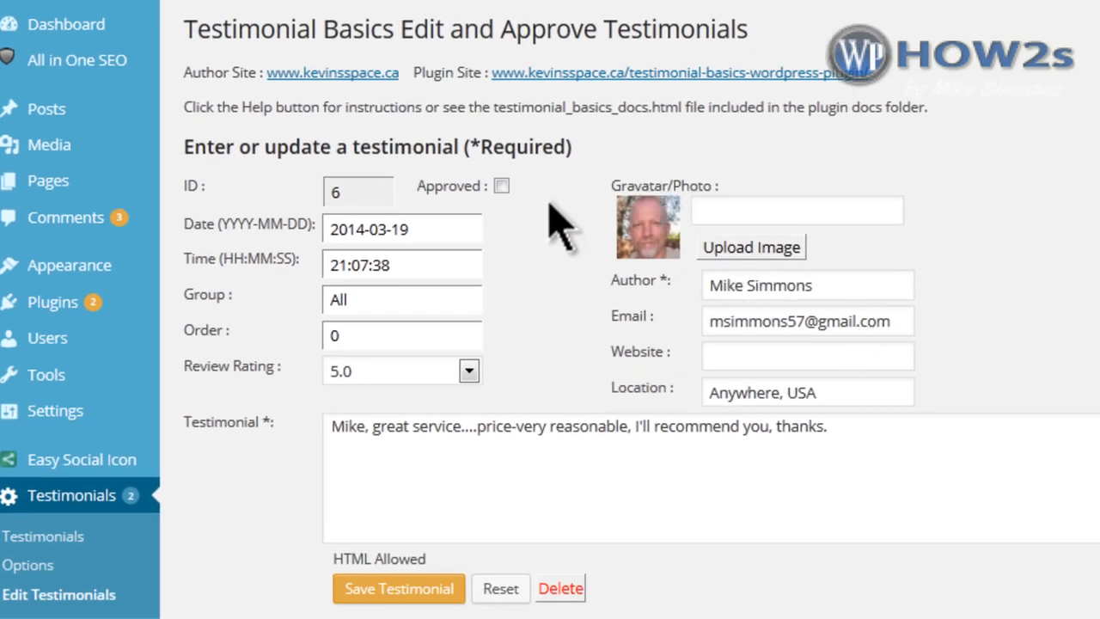
click(501, 187)
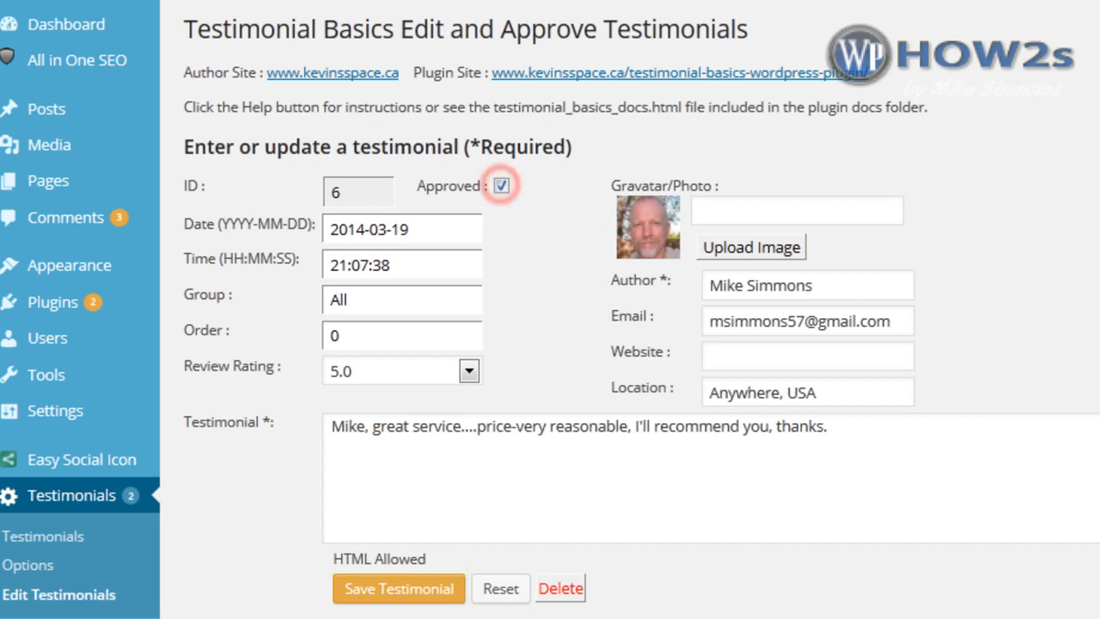
click(382, 589)
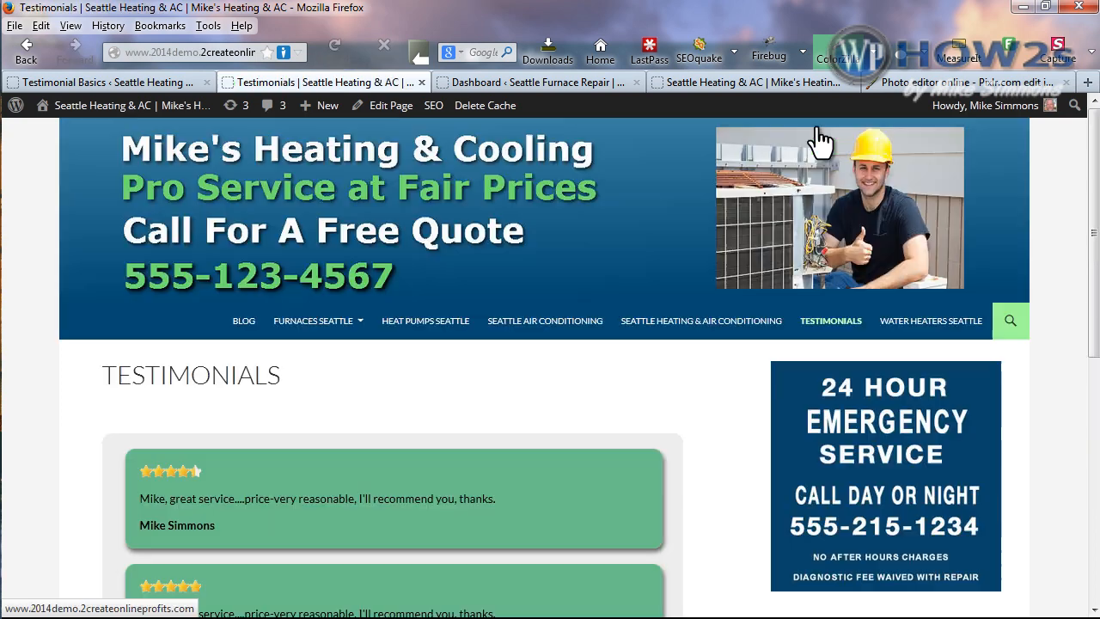
Review the live Testimonials page and select the shortcode [katb_testimonial group="all" number="all" by="random" id="" rotate="no"] in the Testimonial Basics instructions.
scroll(1066, 267, down, 5)
scroll(1068, 319, up, 3)
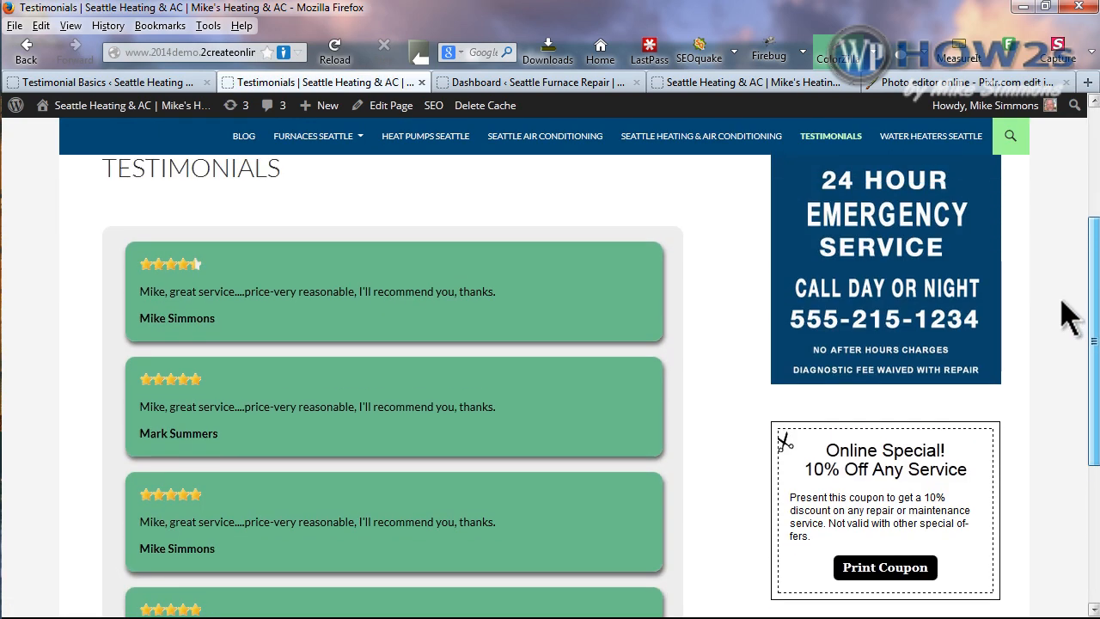
click(67, 79)
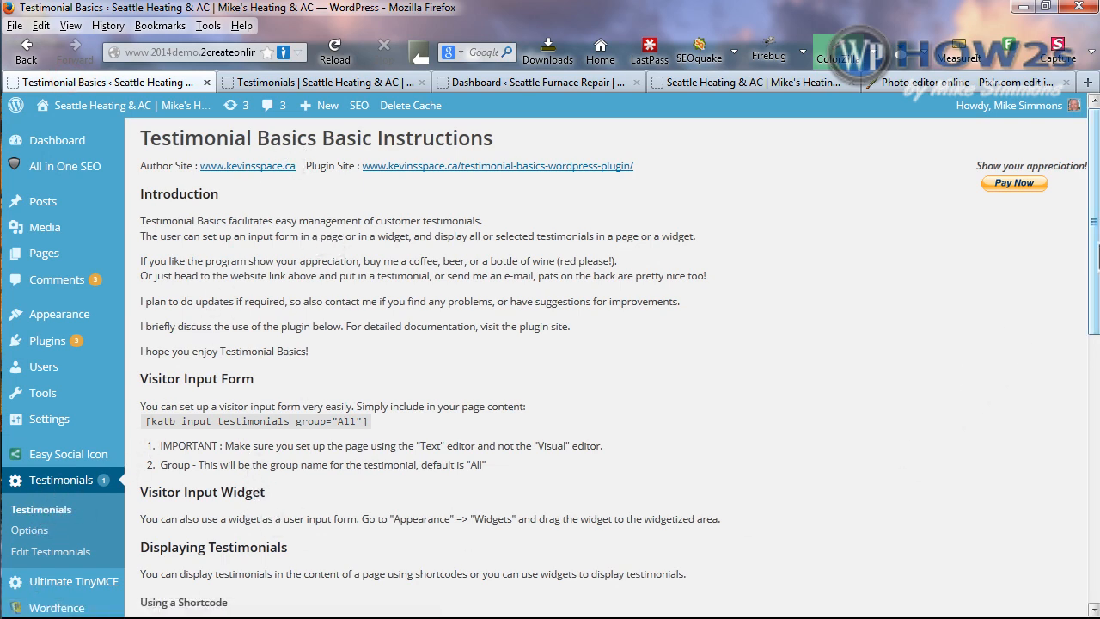
drag(1096, 226, 1096, 354)
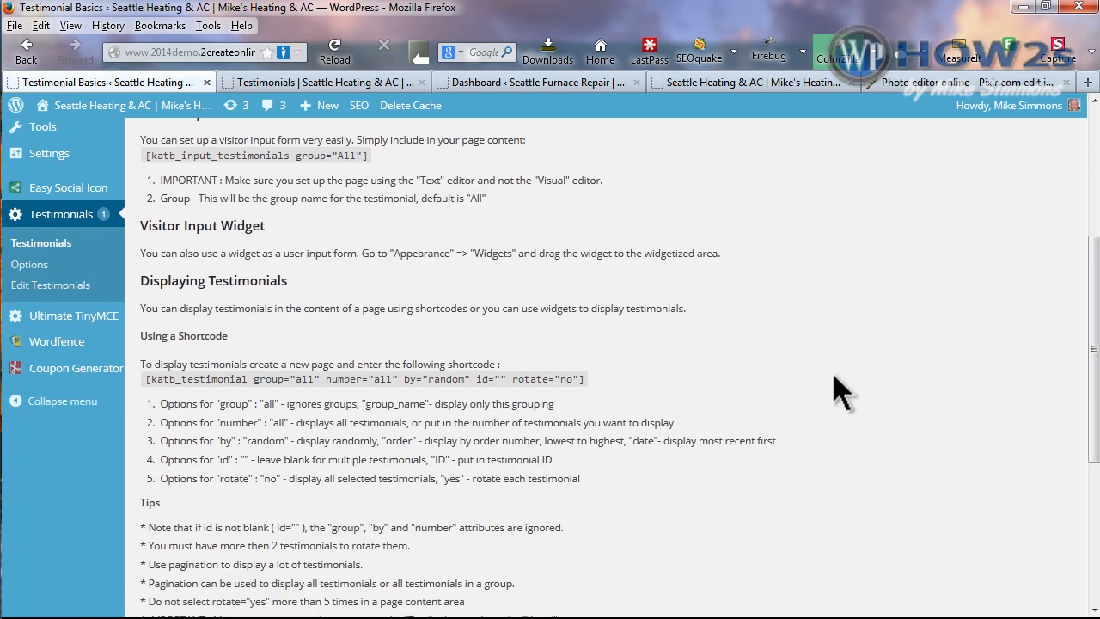
drag(250, 387, 634, 401)
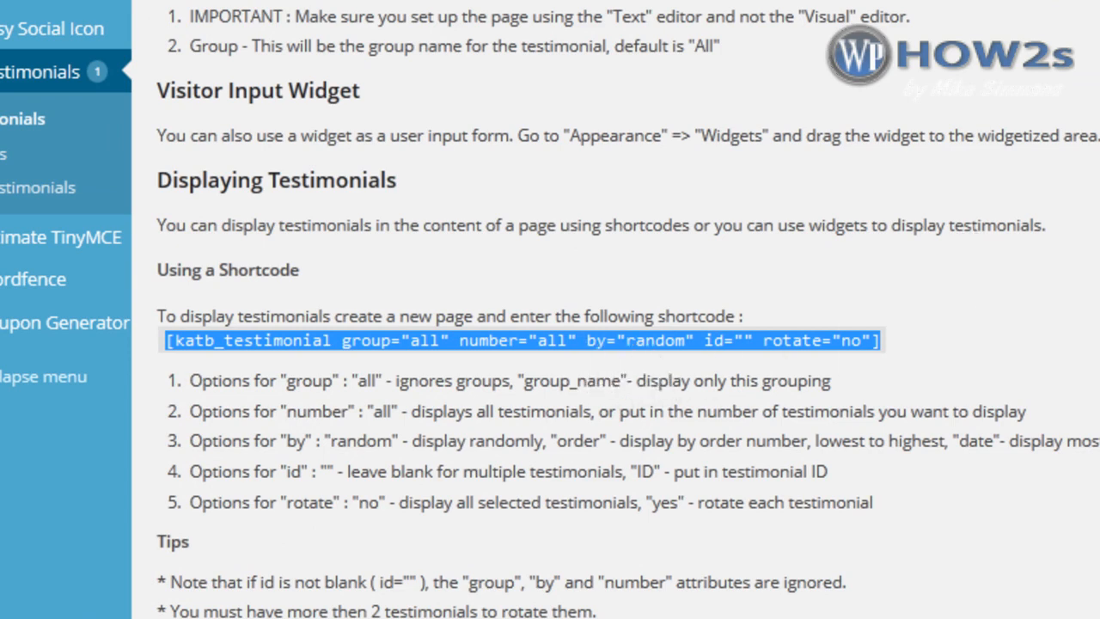
Examine the Testimonial Basics content display options for layout, font size, pagination and excerpts.
scroll(551, 309, up, 5)
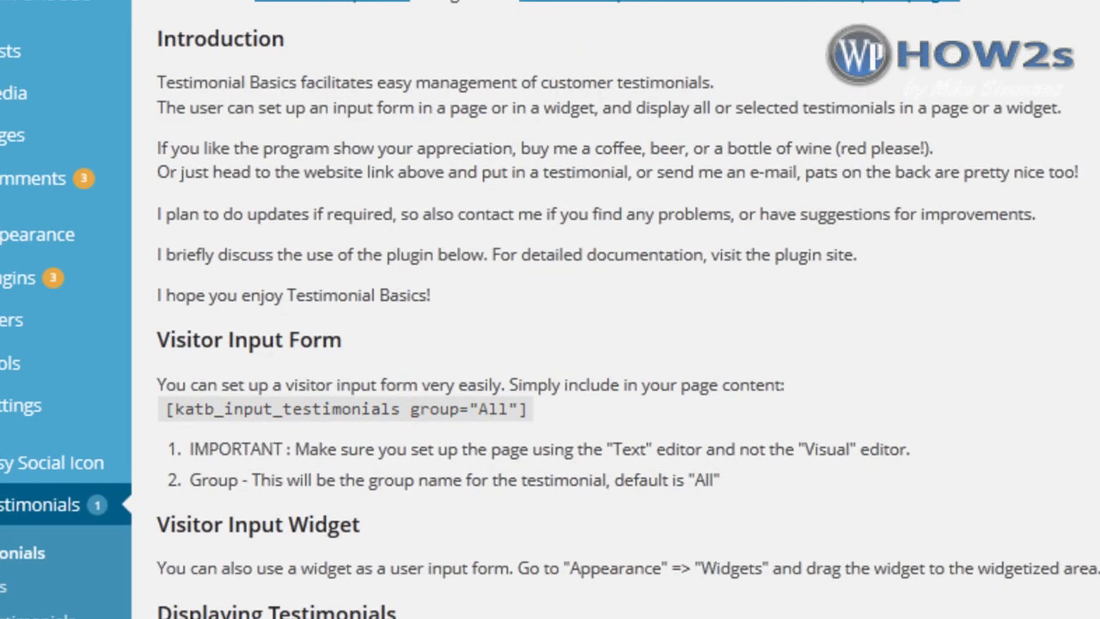
scroll(550, 310, down, 3)
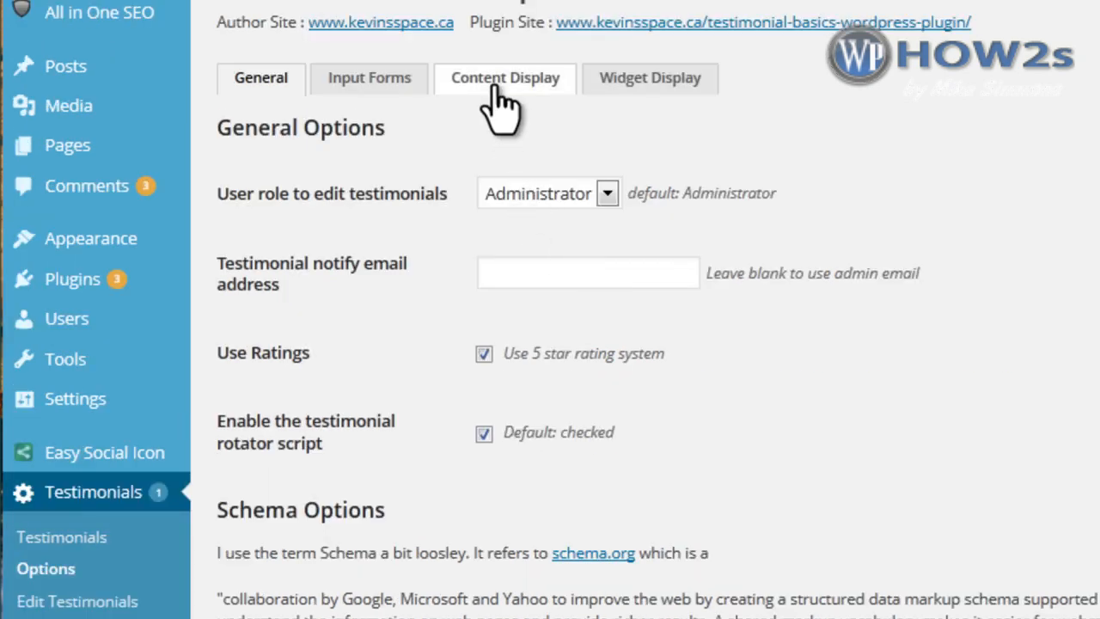
click(492, 83)
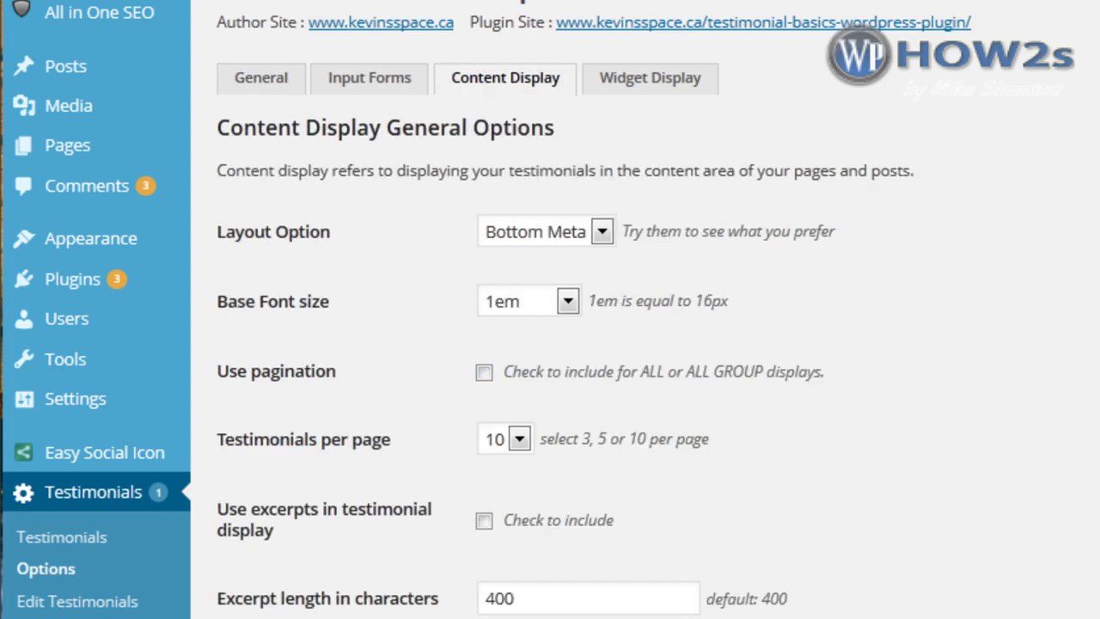
scroll(550, 344, down, 15)
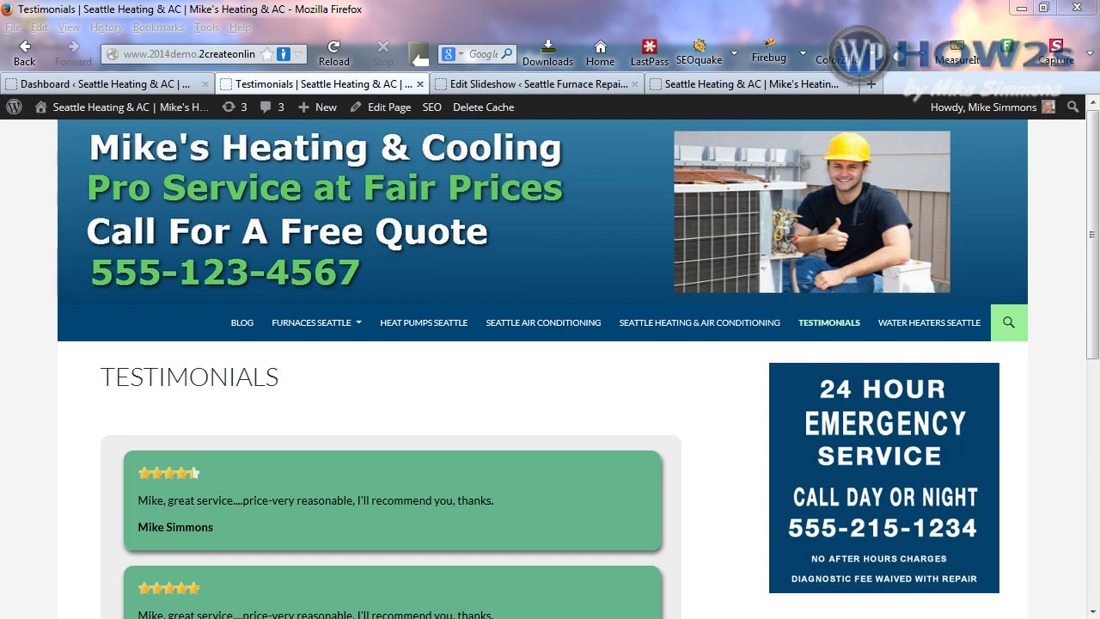
Search the WordPress plugin directory for really simple captcha, and install and activate that plugin.
click(71, 82)
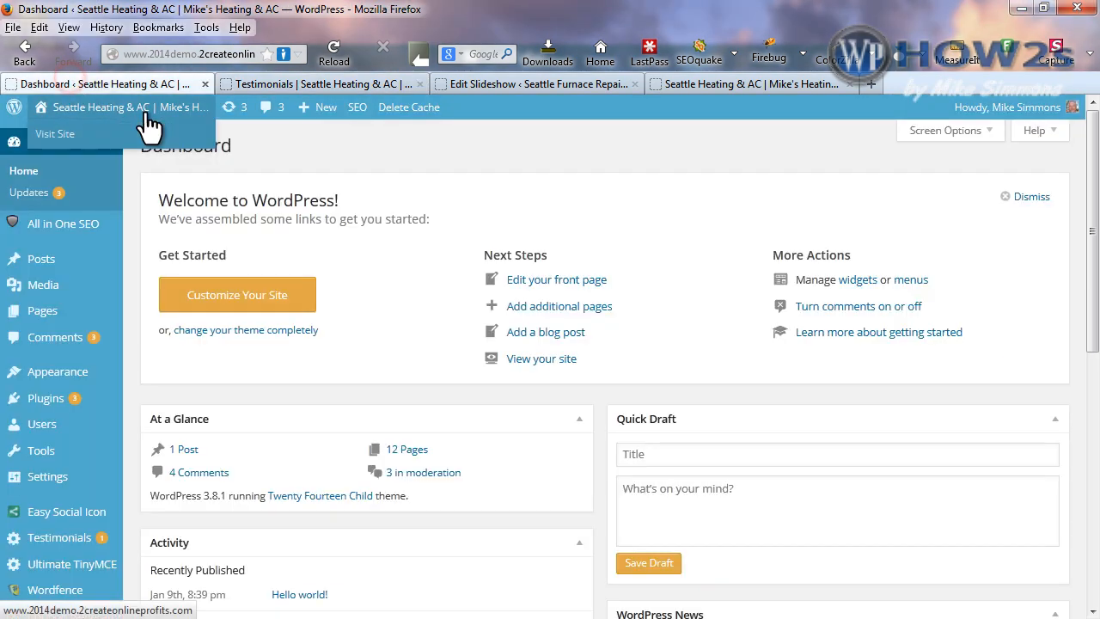
mouse_move(54, 414)
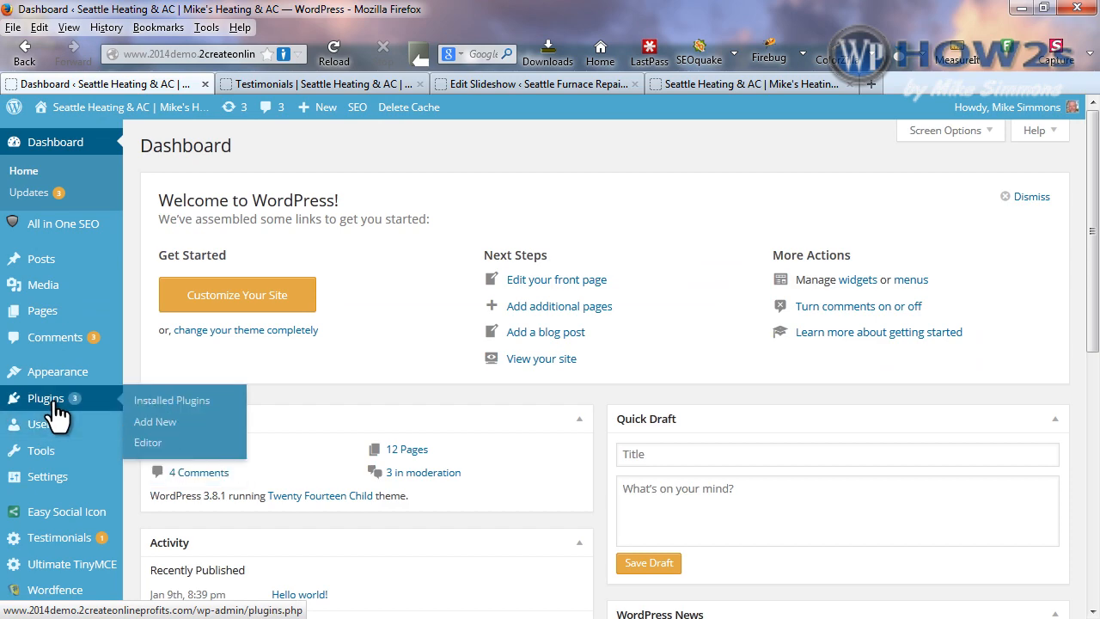
click(154, 421)
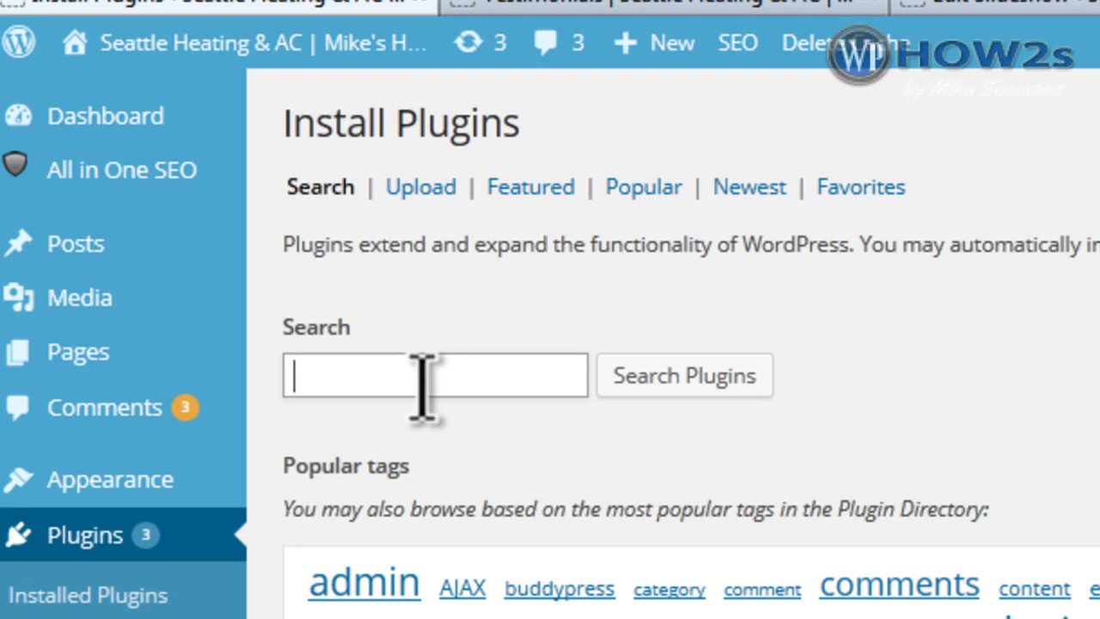
text(really)
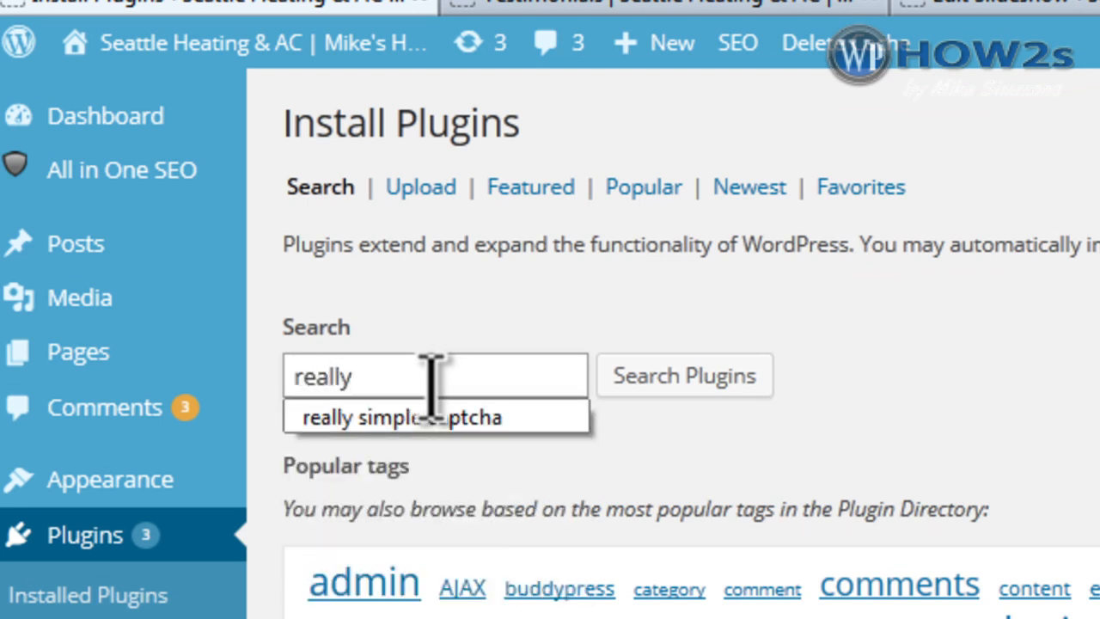
click(434, 417)
click(730, 376)
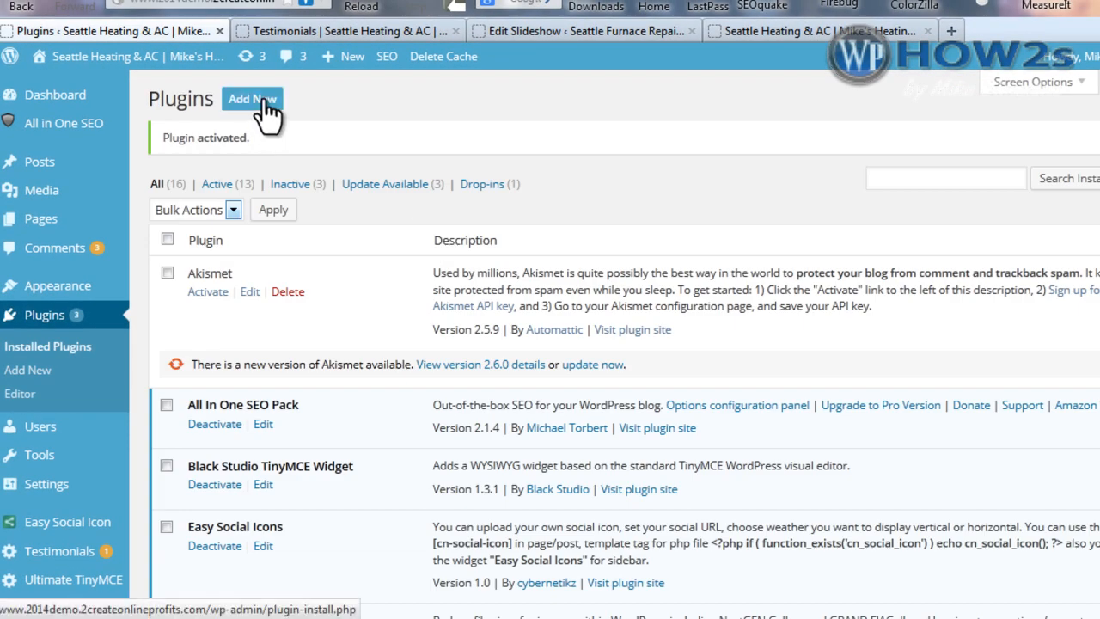
Search the plugin directory for contact form 7, and install and activate that plugin.
click(262, 101)
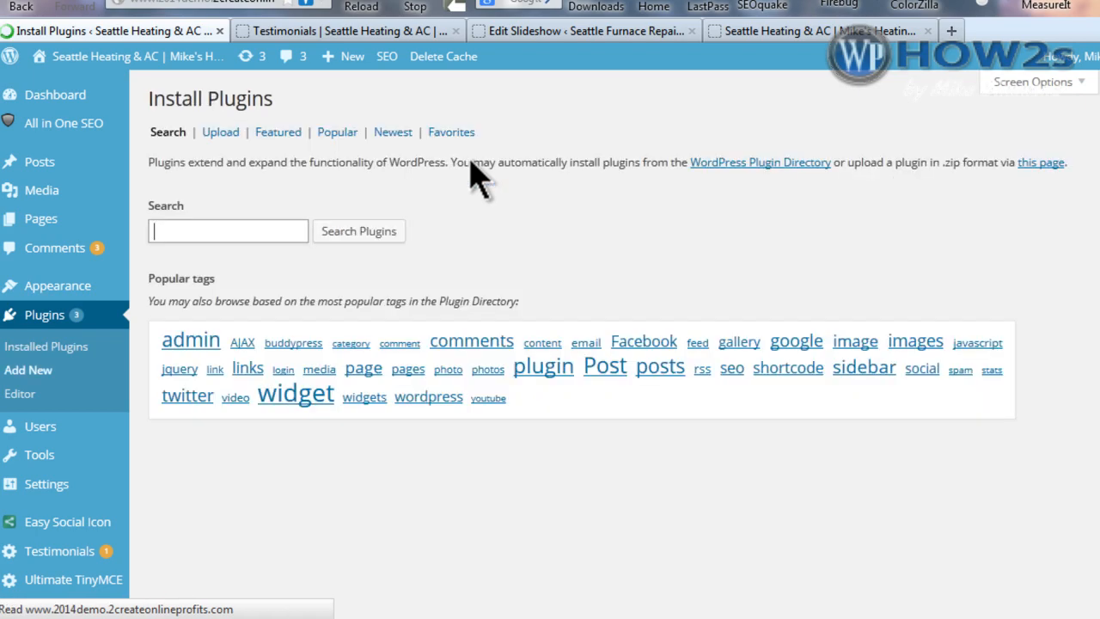
click(239, 232)
text(contact)
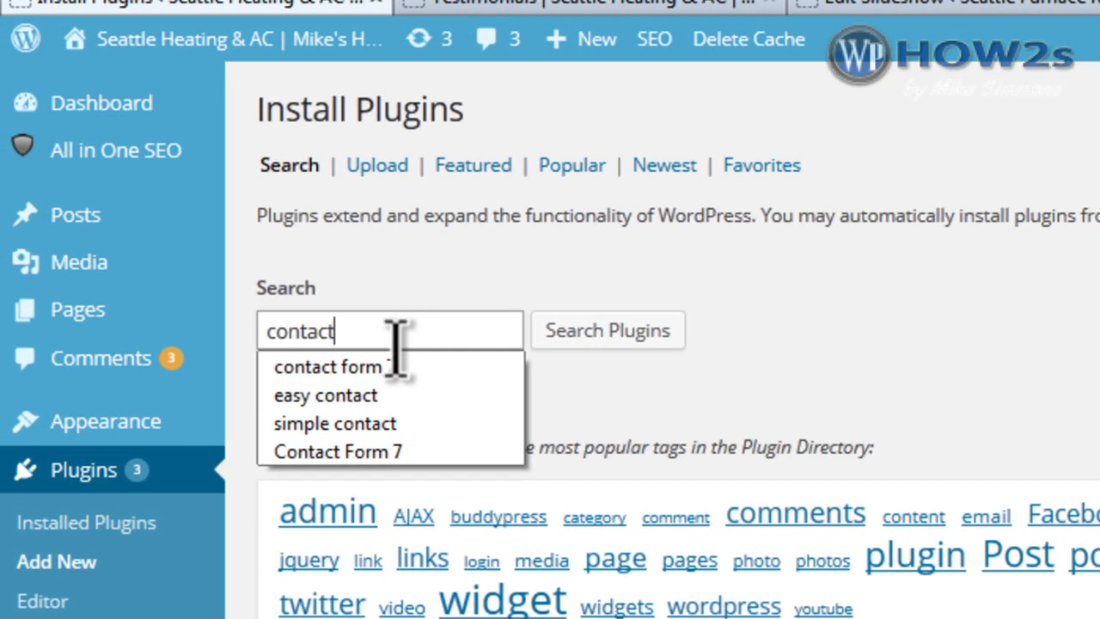
click(371, 367)
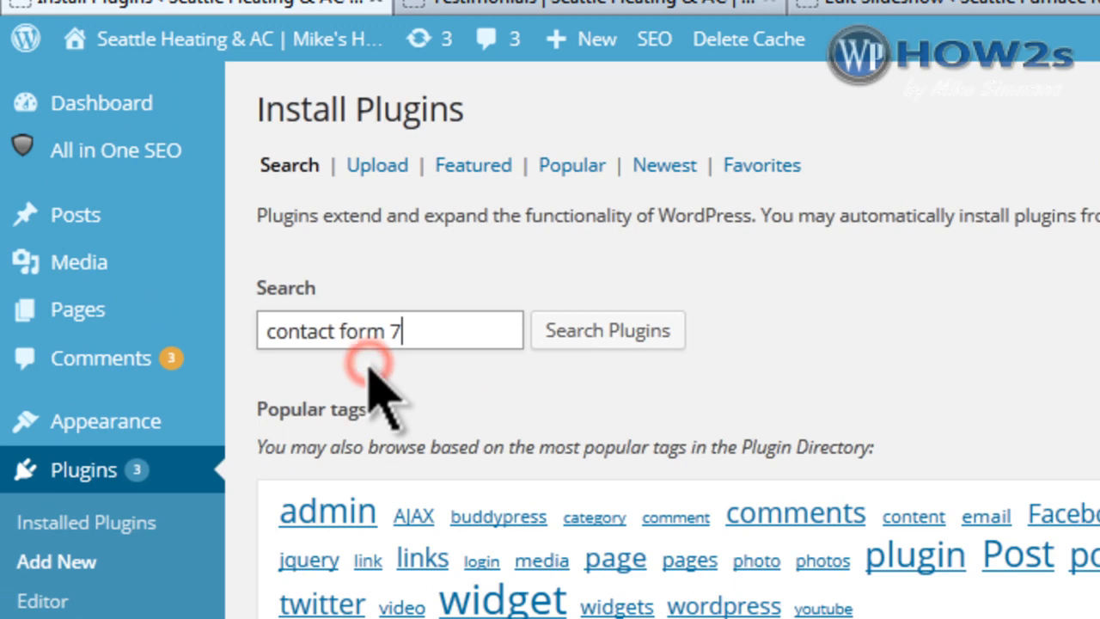
click(641, 331)
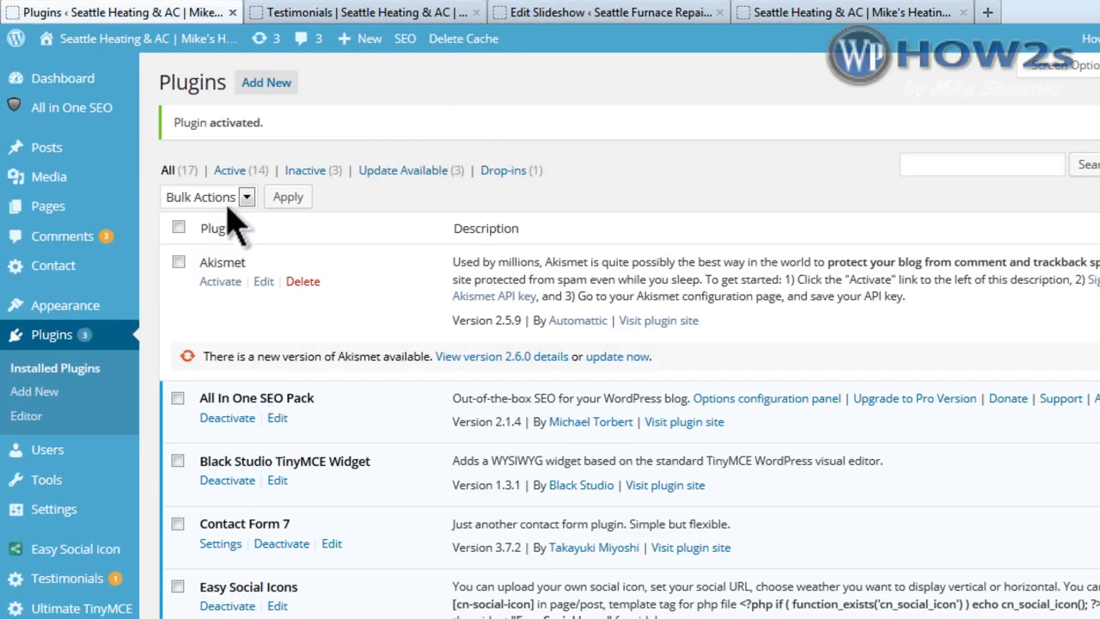
Create a new contact form in the default language (English), title it RightSidebar and save it.
mouse_move(43, 268)
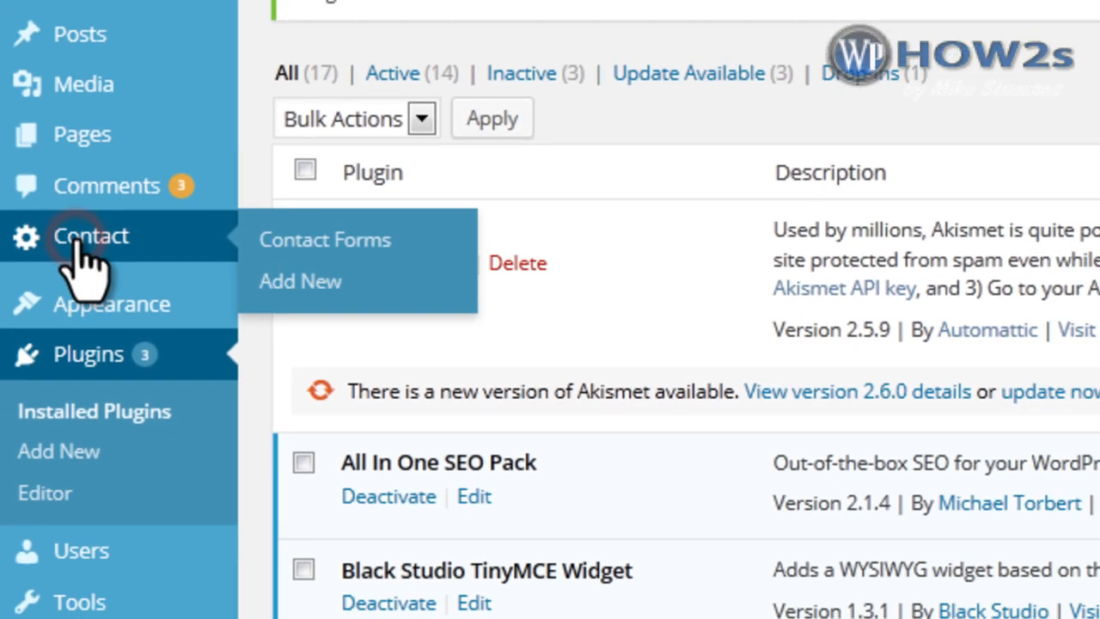
click(86, 231)
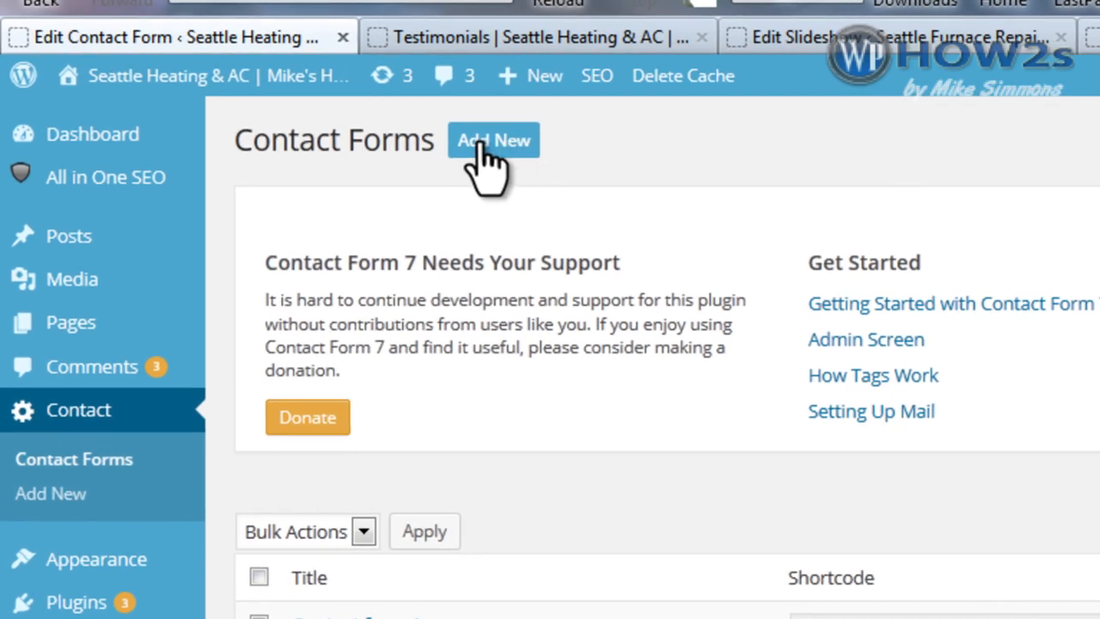
click(478, 142)
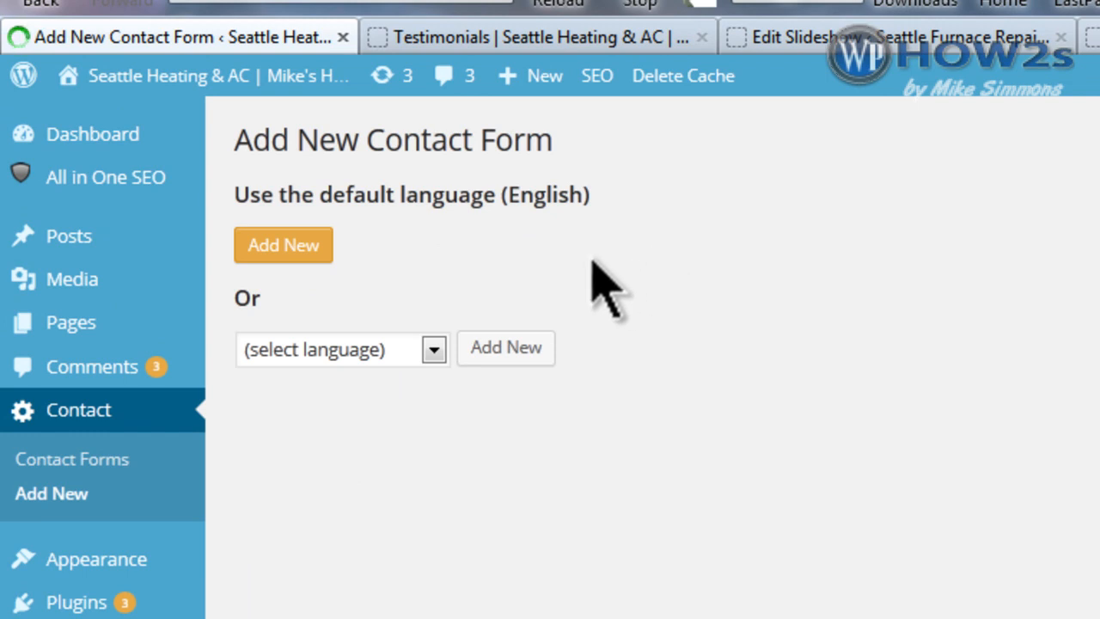
click(288, 251)
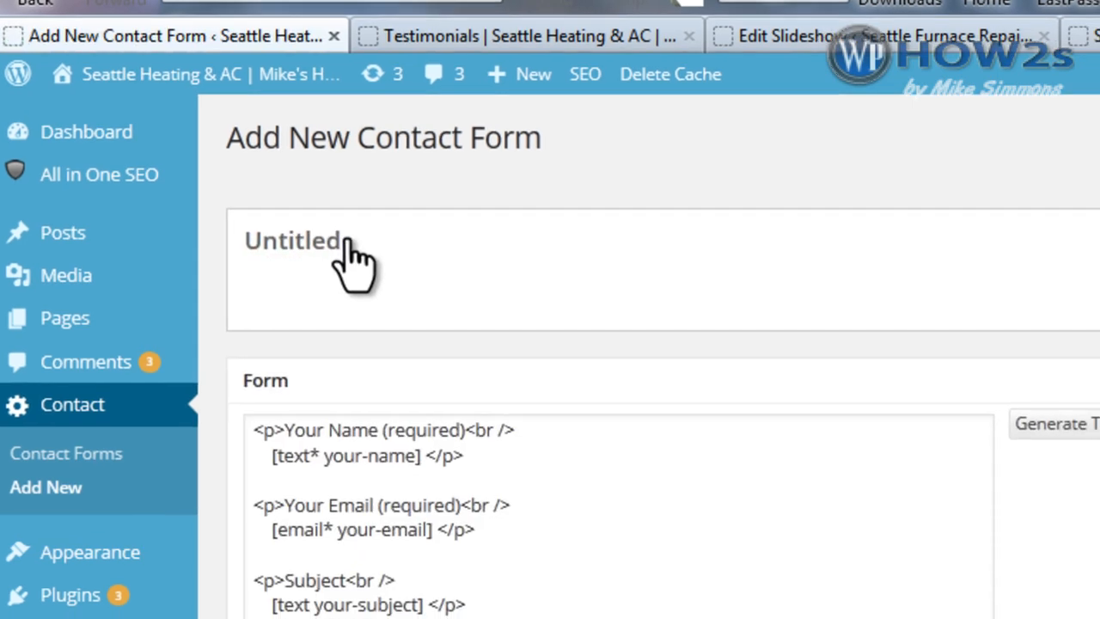
click(356, 252)
drag(180, 177, 115, 178)
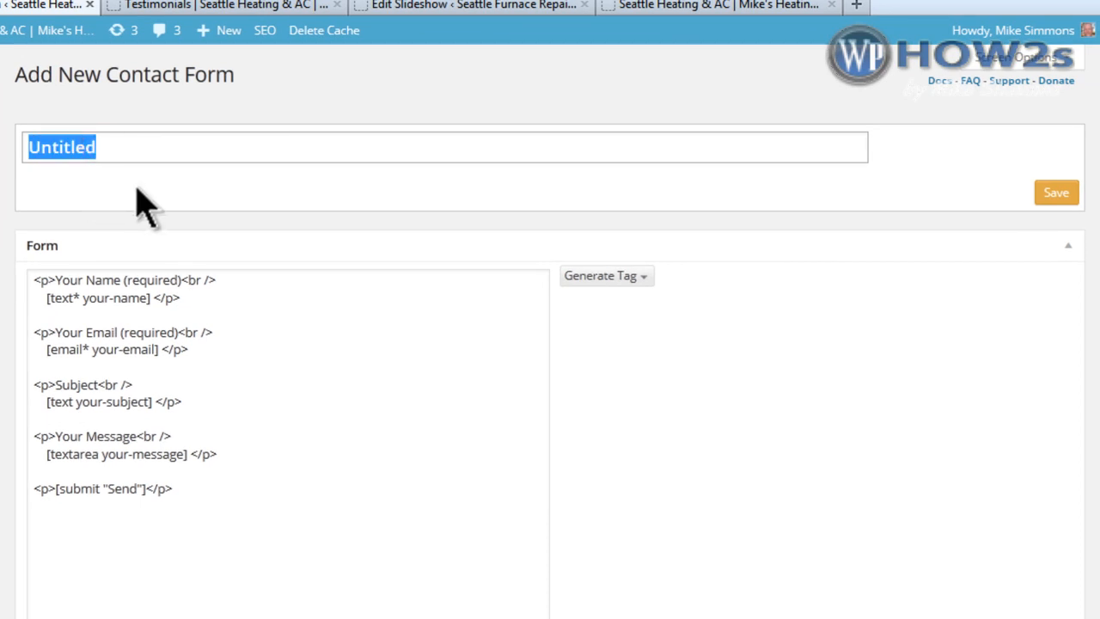
text(Right)
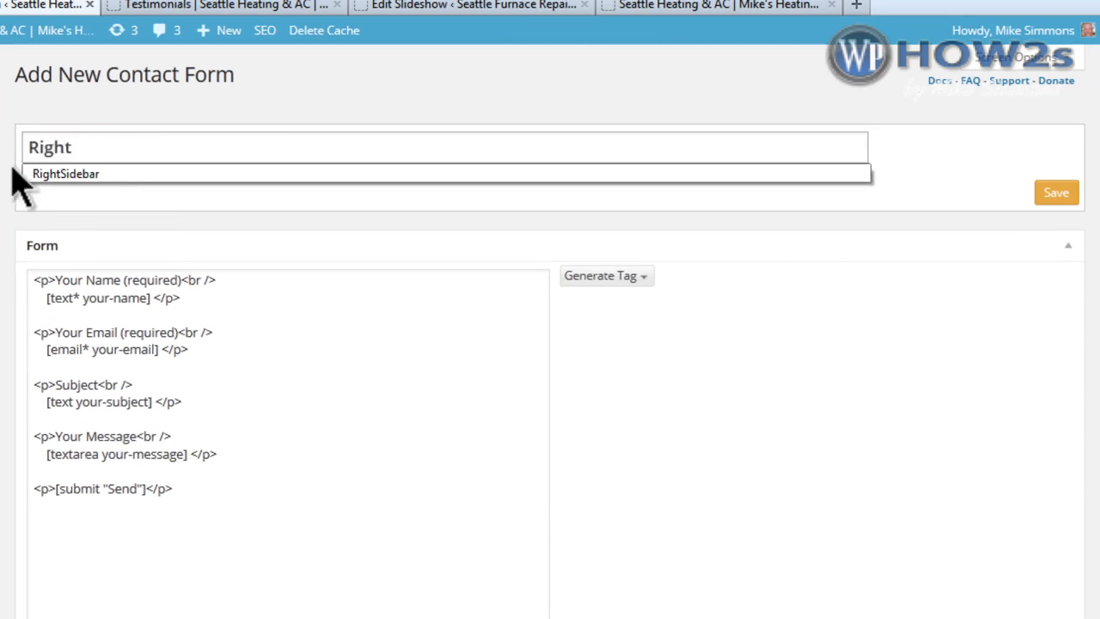
click(79, 175)
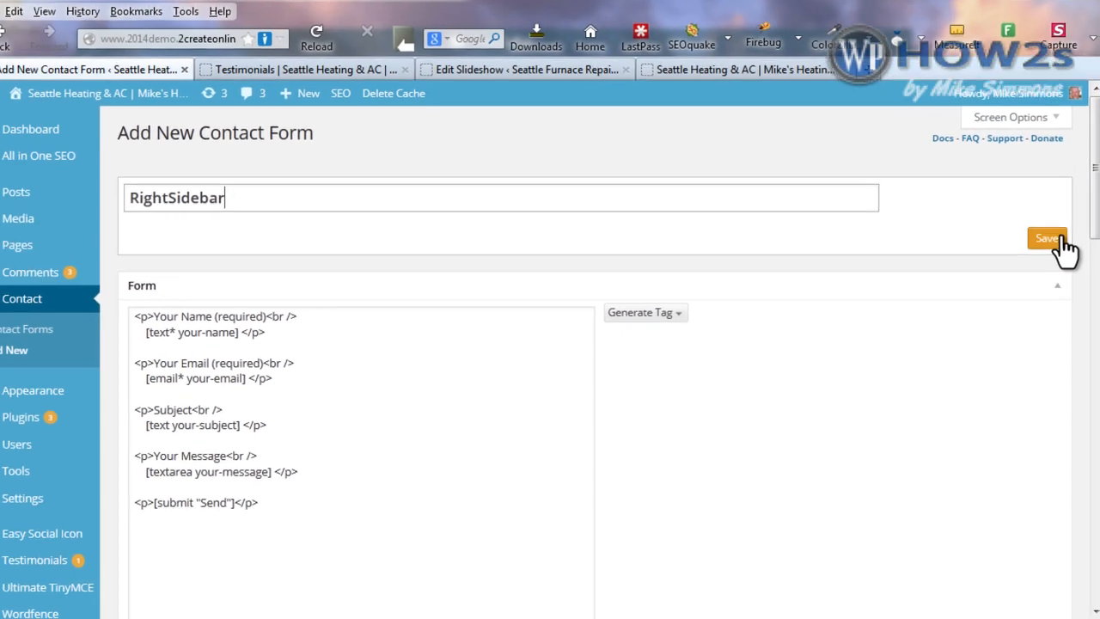
click(1057, 241)
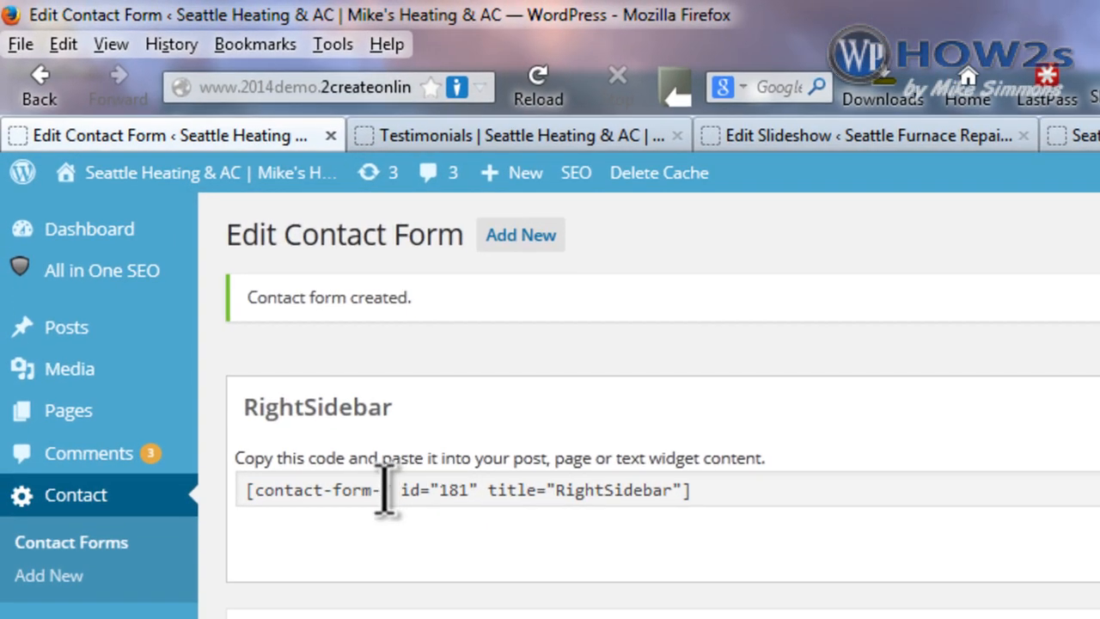
Copy the RightSidebar form's shortcode and open the Widgets page in a new browser tab.
click(394, 492)
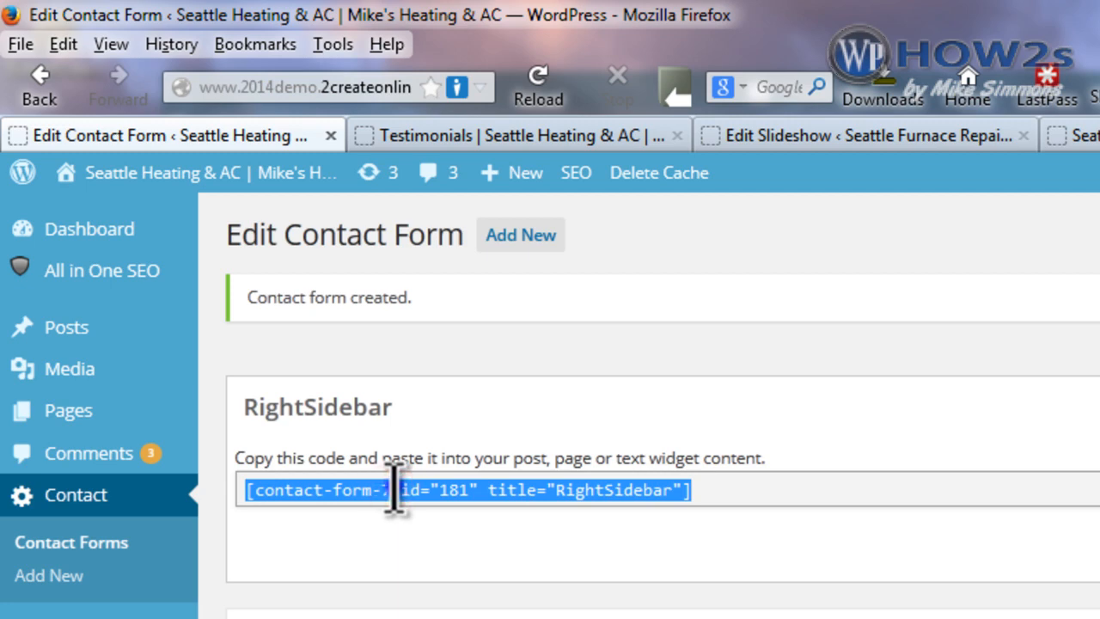
right_click(394, 492)
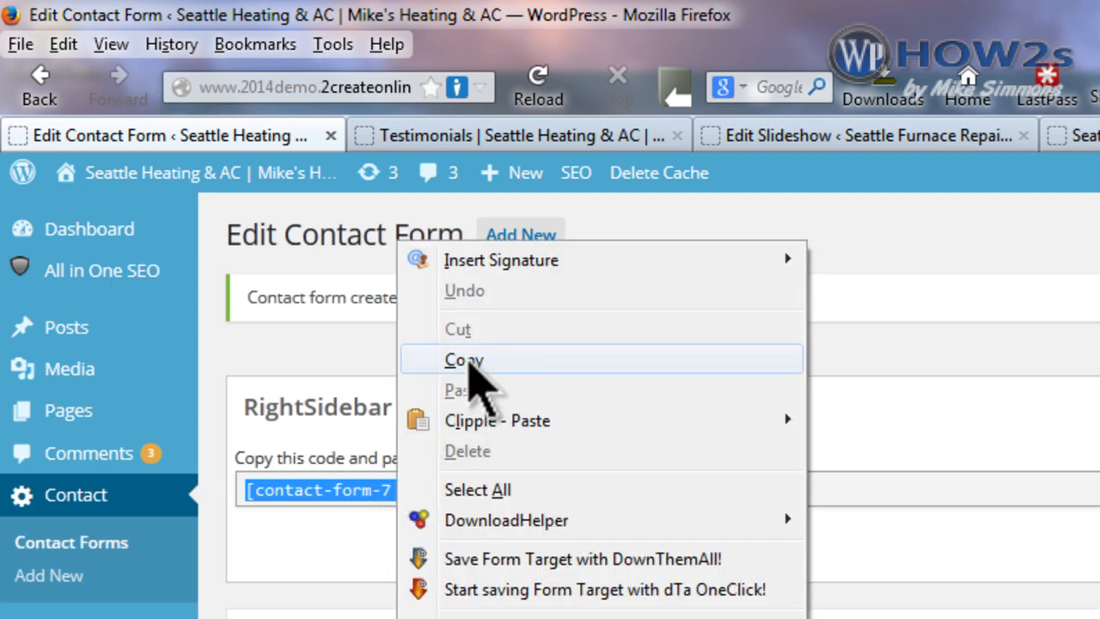
click(465, 361)
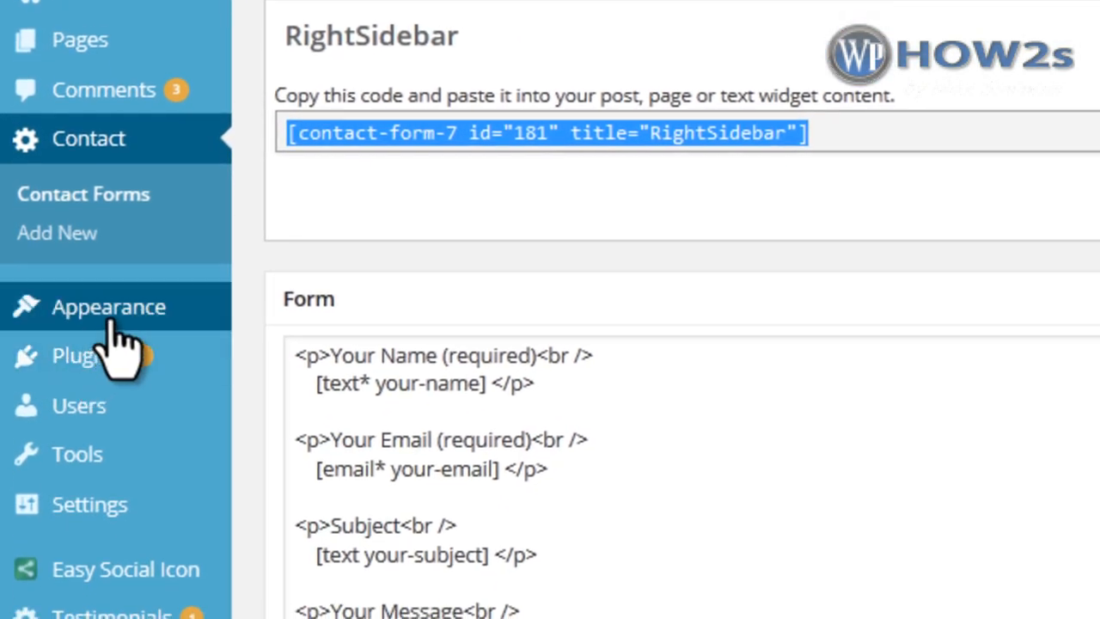
mouse_move(125, 331)
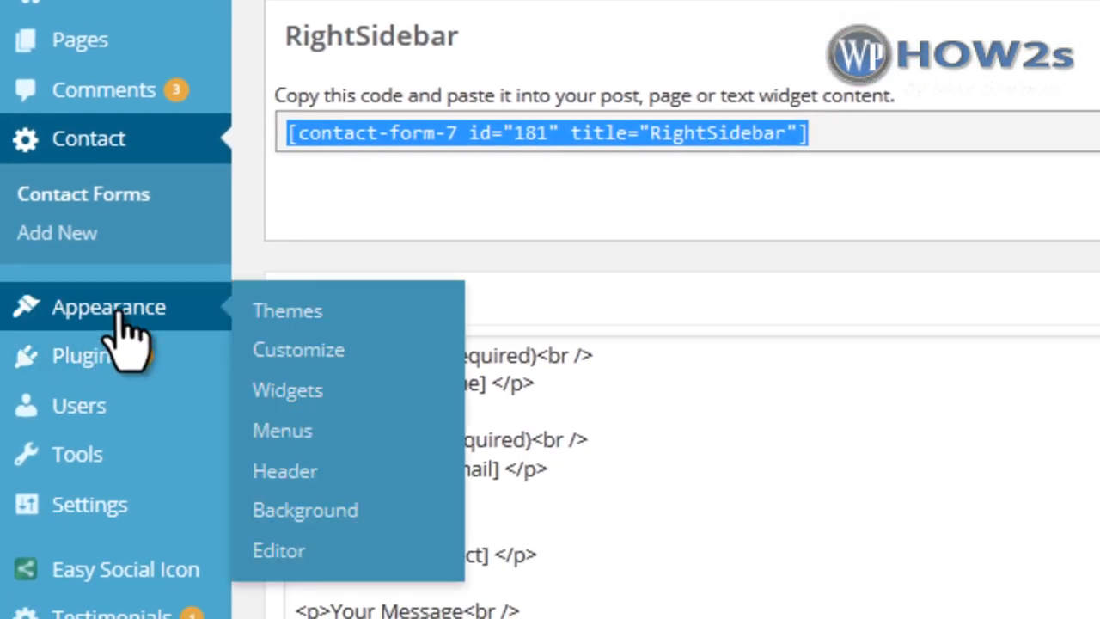
right_click(289, 387)
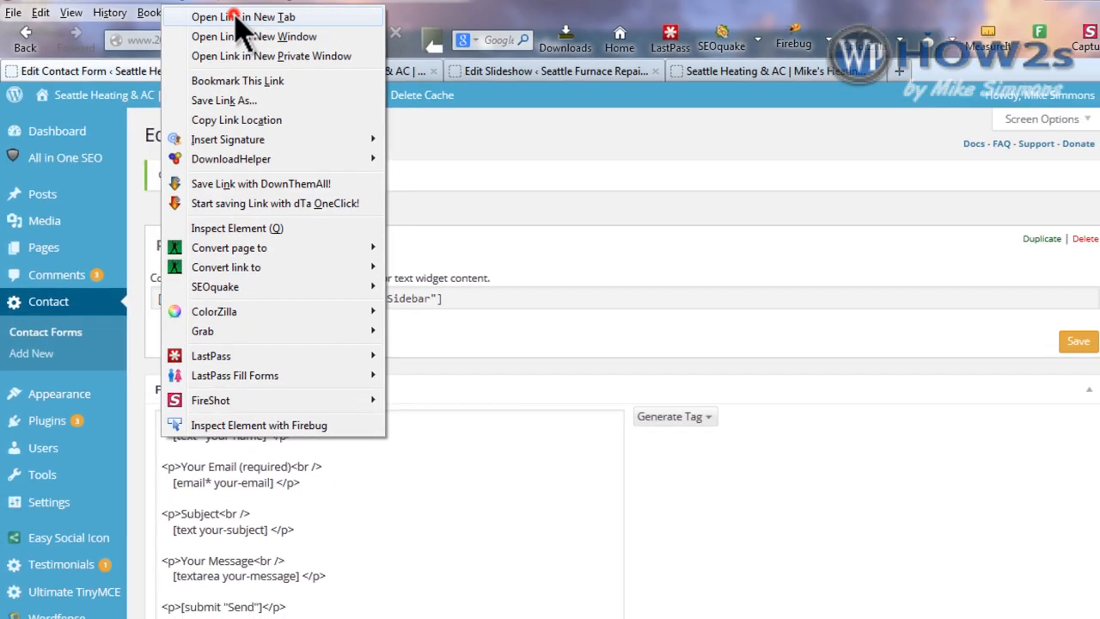
click(246, 12)
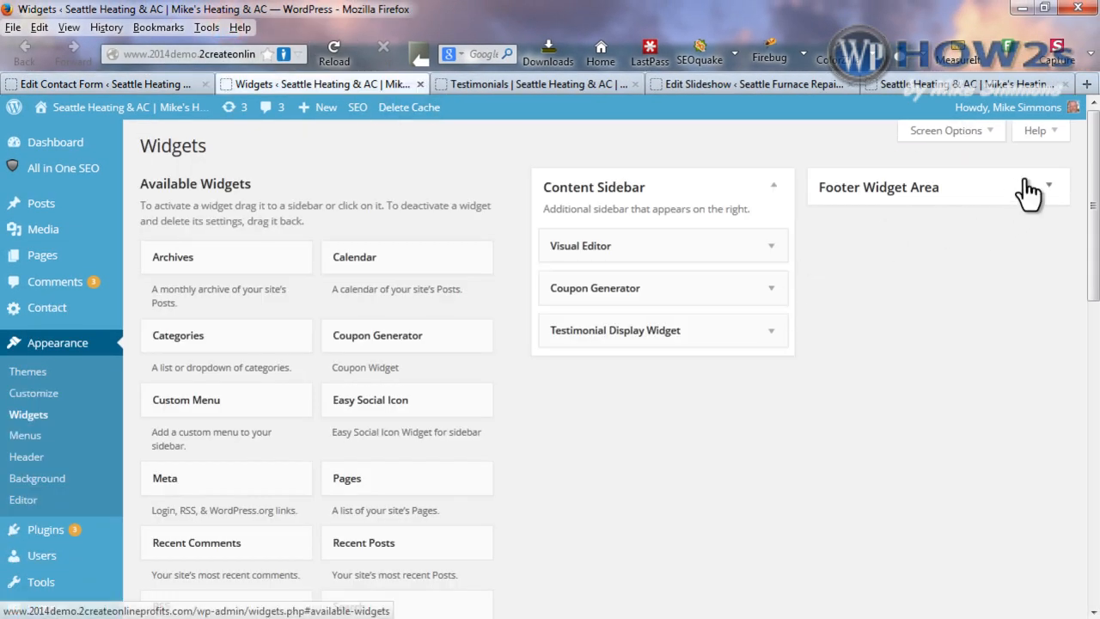
Add a Text widget below the Testimonial Display Widget in the Content Sidebar and paste [contact-form-7 id="181" title="RightSidebar"] as its content.
scroll(438, 301, down, 5)
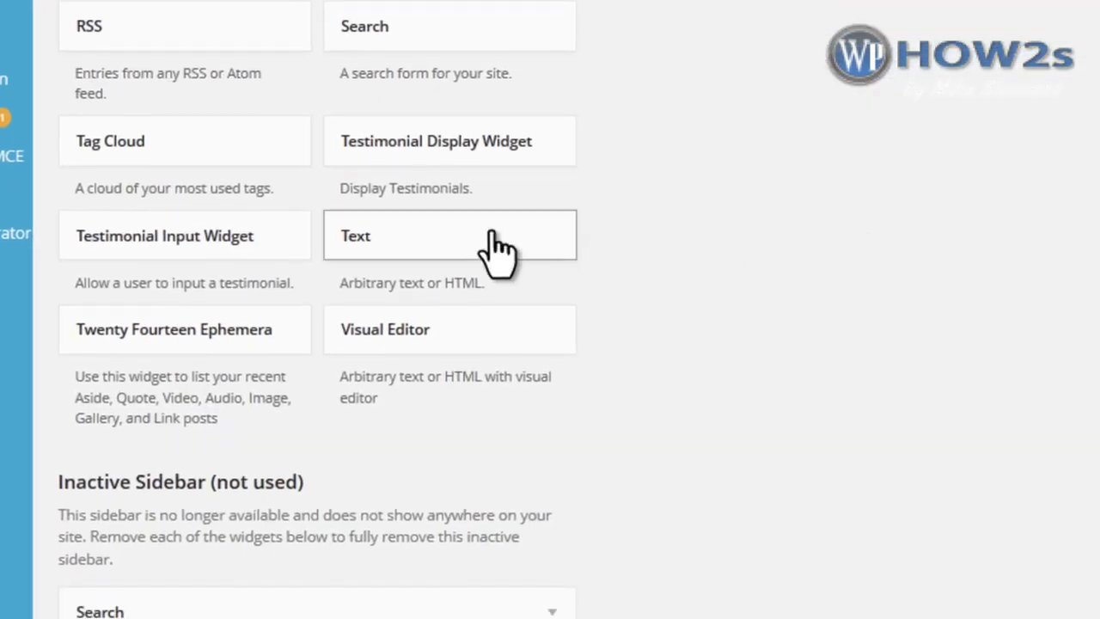
drag(497, 247, 791, 352)
click(625, 515)
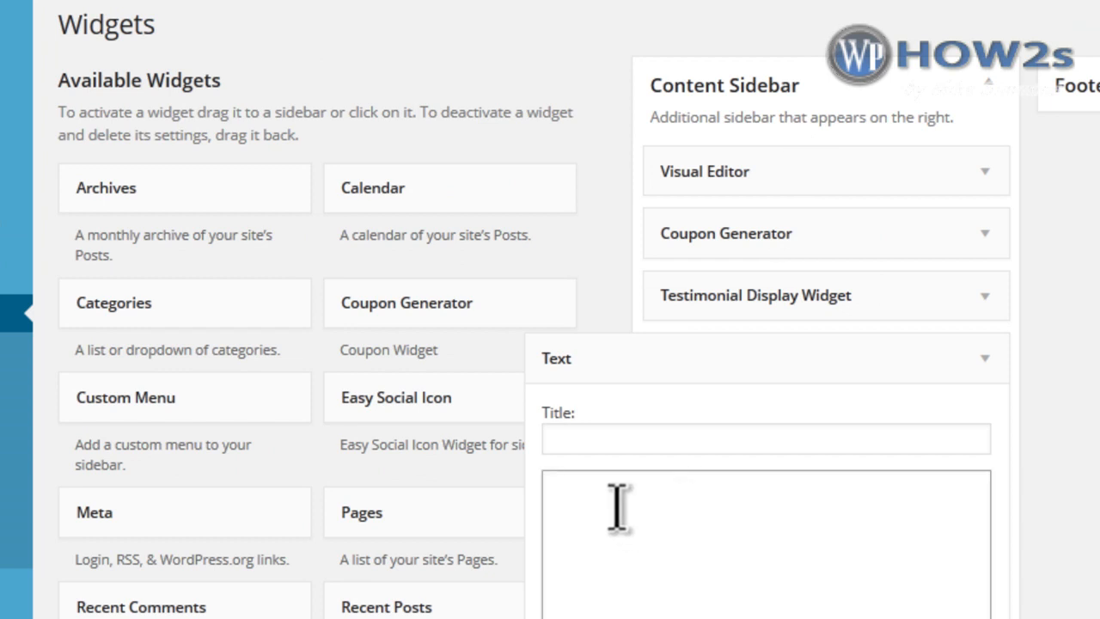
right_click(572, 488)
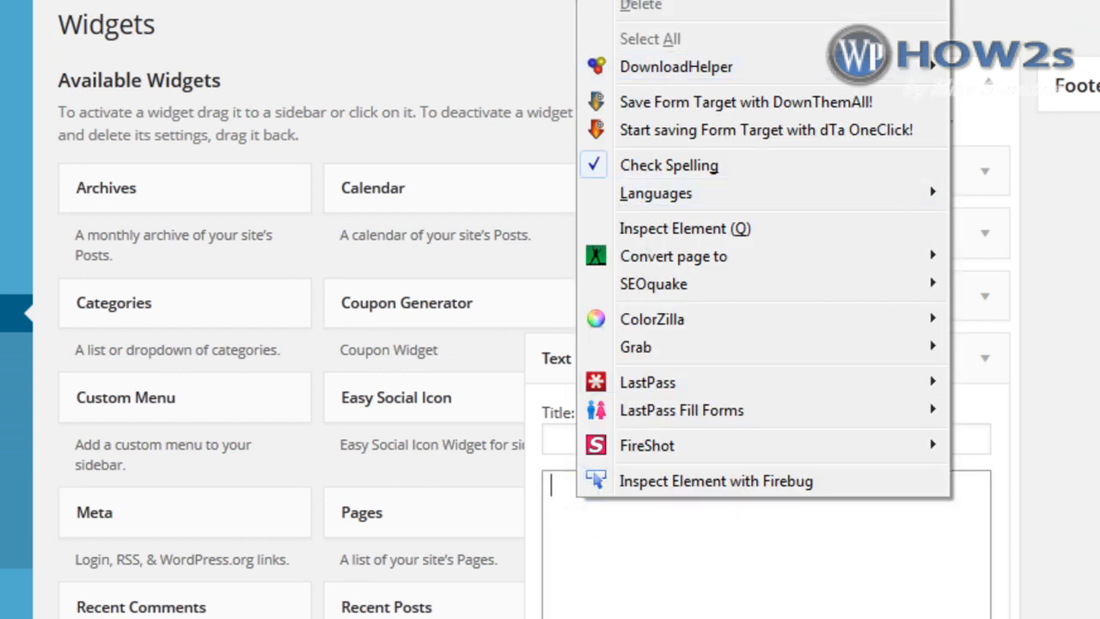
key(Escape)
Title the new Text widget "Questions?", save it, and check the form in the sidebar of the live Testimonials page.
click(588, 438)
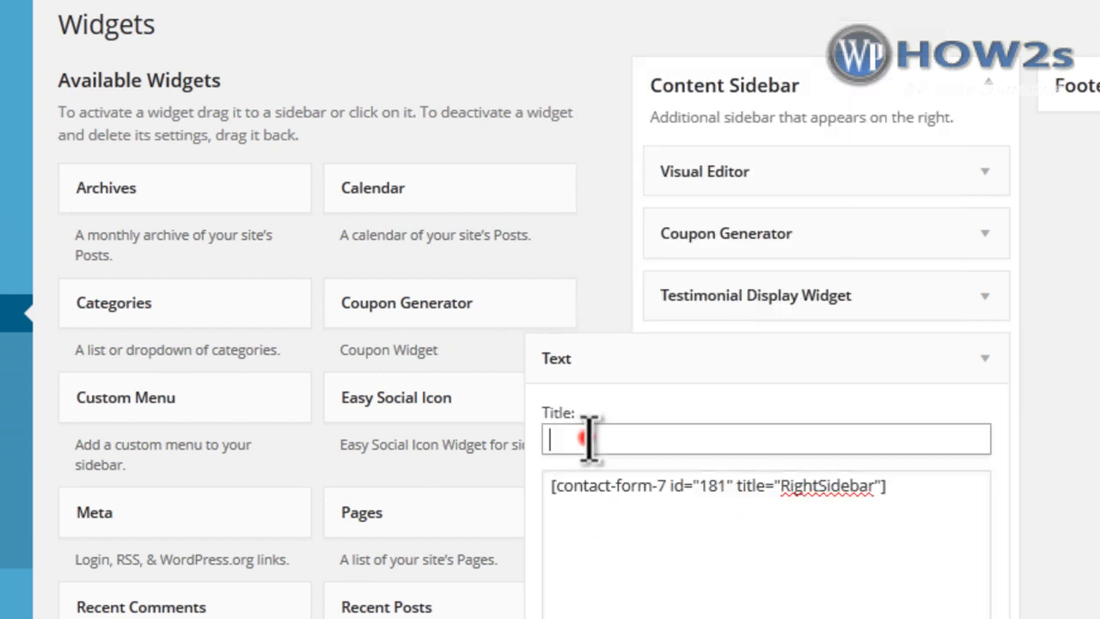
text(Qu)
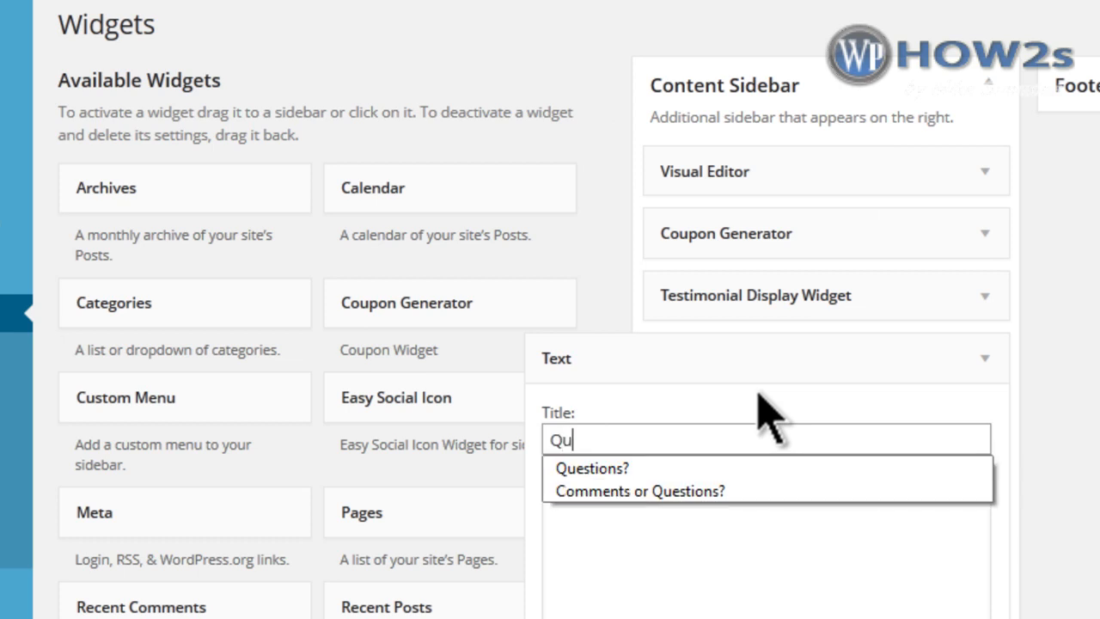
text(estions?)
scroll(765, 413, down, 5)
click(964, 532)
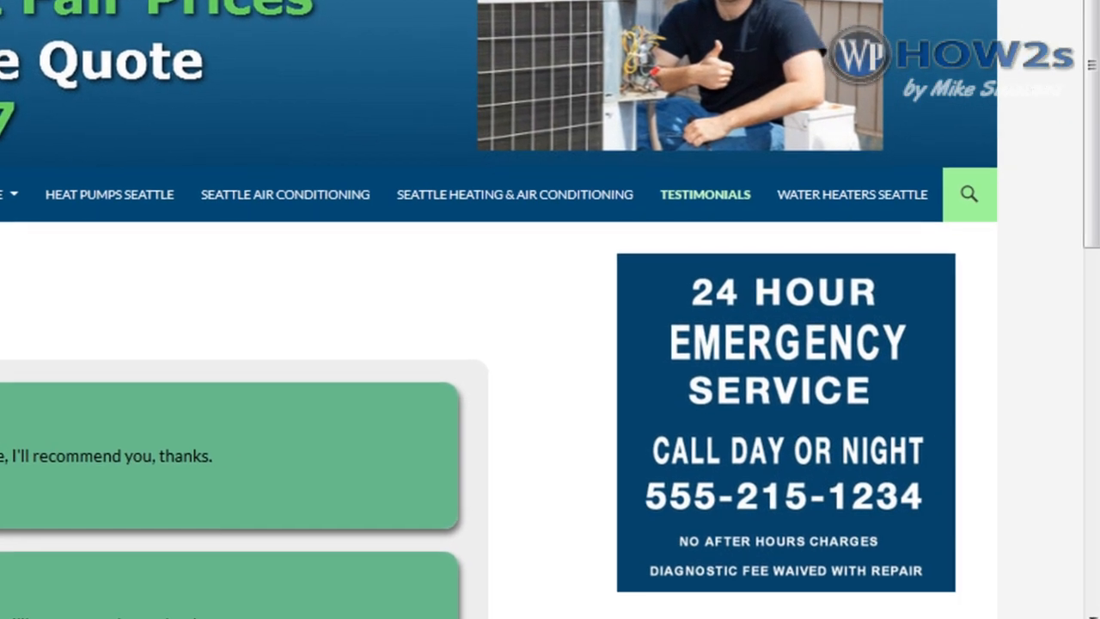
scroll(1092, 332, down, 10)
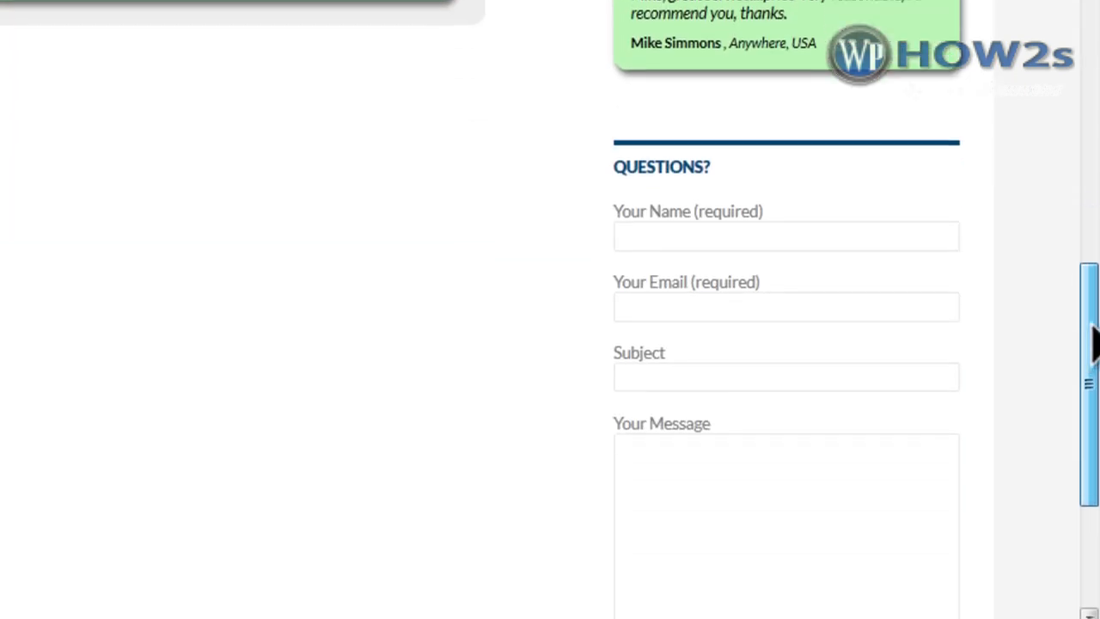
drag(1093, 421, 1090, 337)
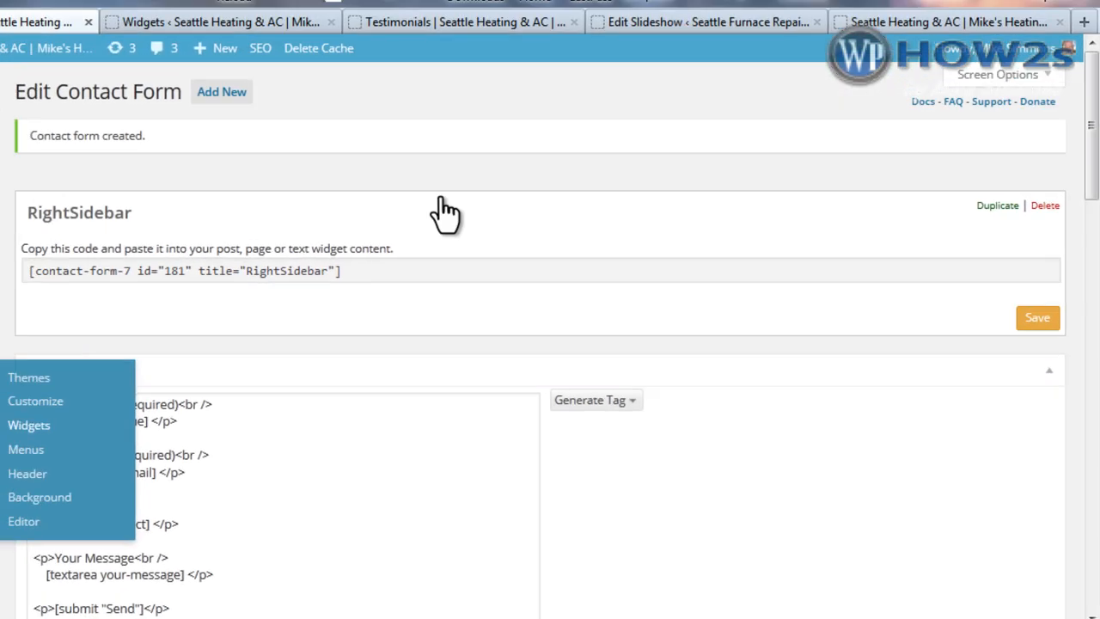
In the RightSidebar form code, add the size 30/ to the your-name and your-email tags.
click(495, 351)
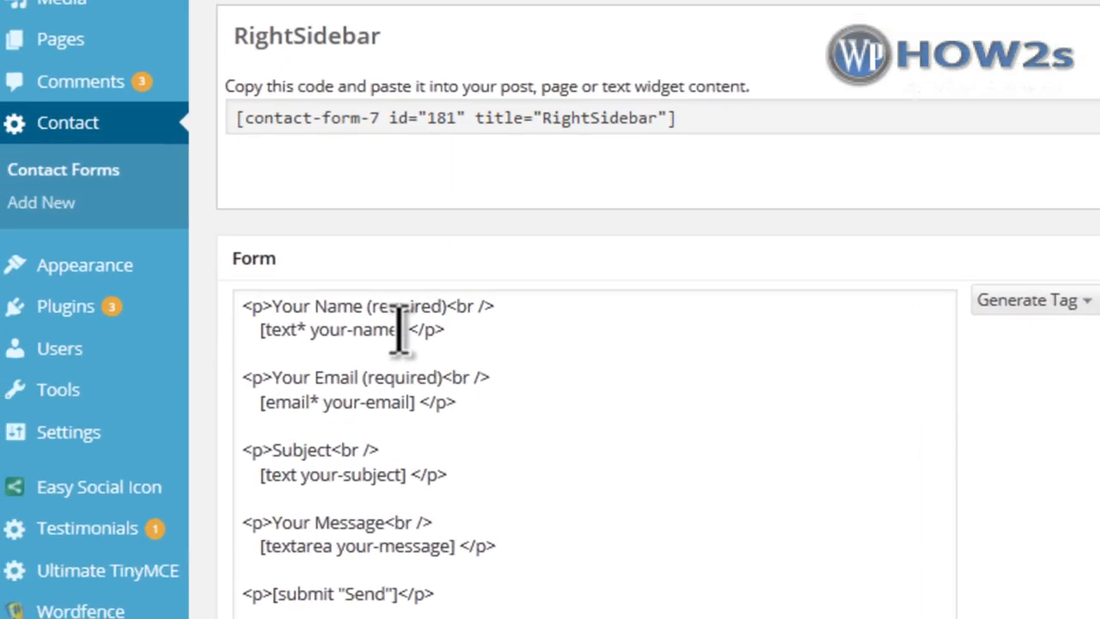
click(154, 423)
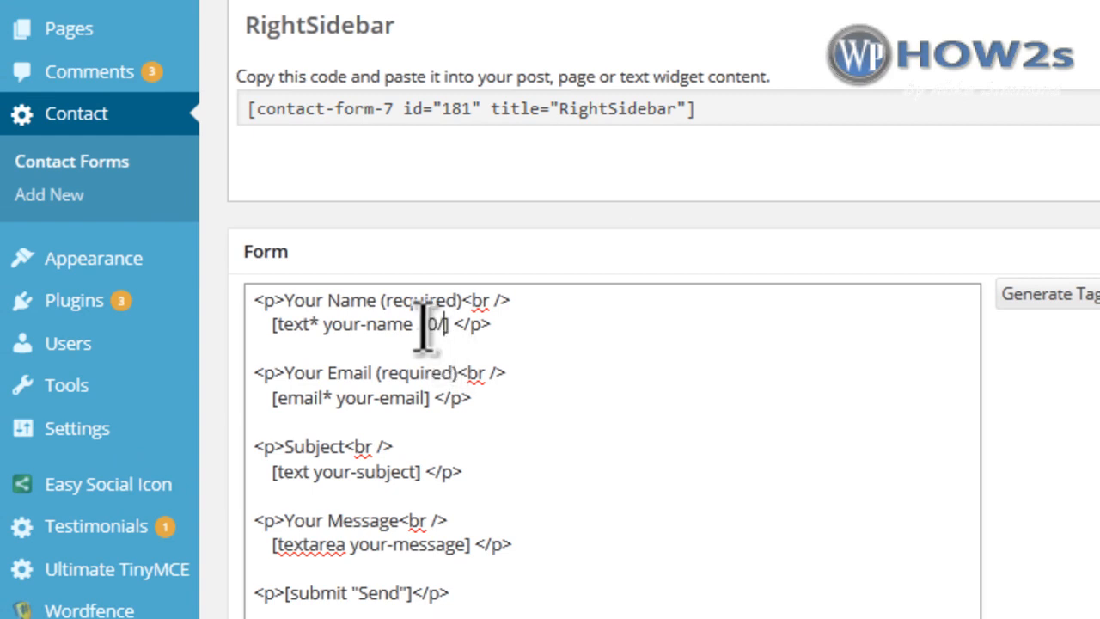
click(423, 396)
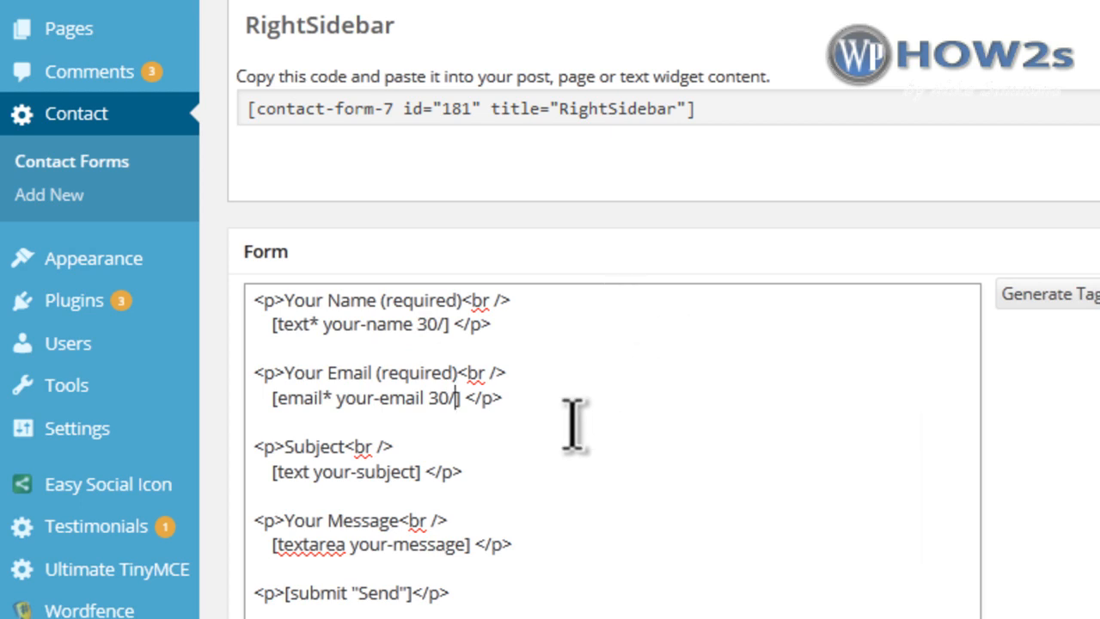
Delete the Subject paragraph with its your-subject tag from the form code, closing up the blank lines.
drag(463, 472, 233, 456)
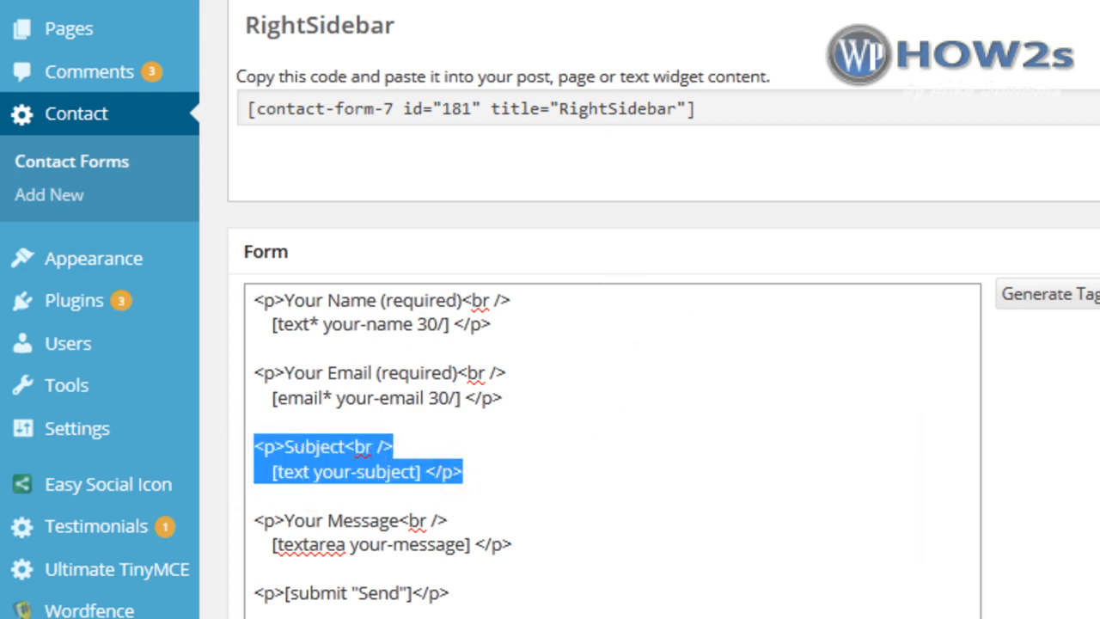
key(BackSpace)
key(BackSpace)
key(BackSpace)
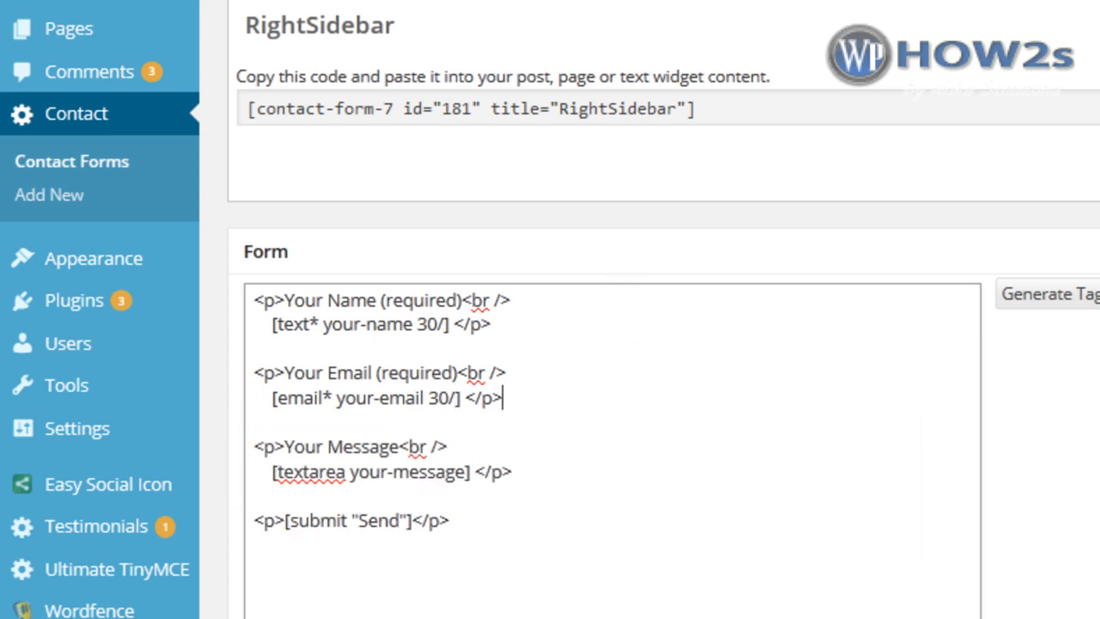
Add the size 20x4 to the your-message textarea tag in the form code.
scroll(612, 344, down, 3)
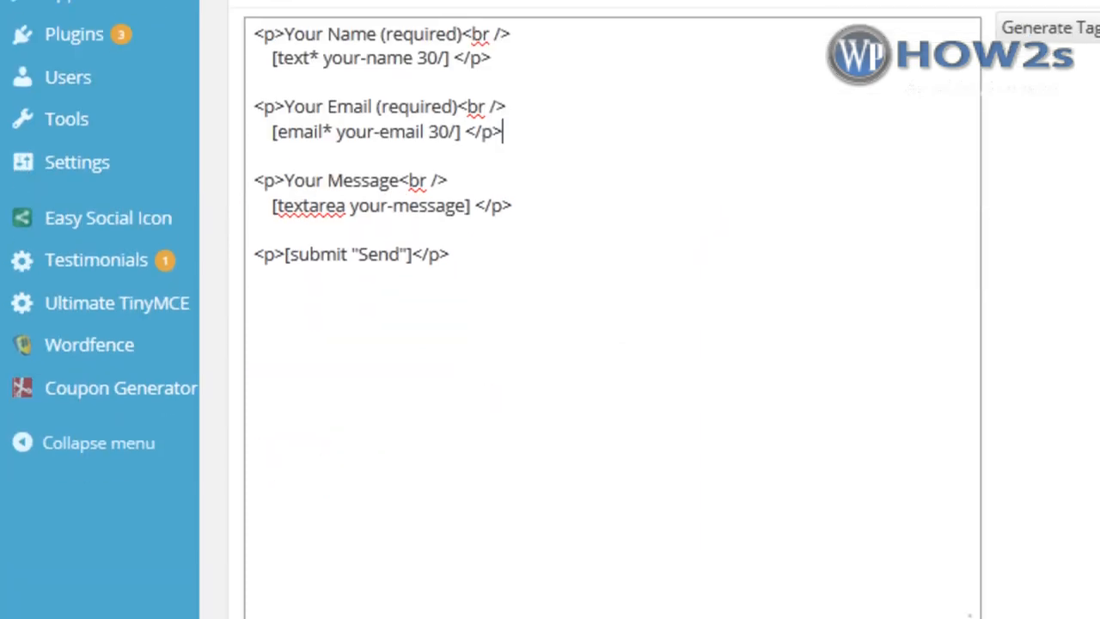
click(468, 189)
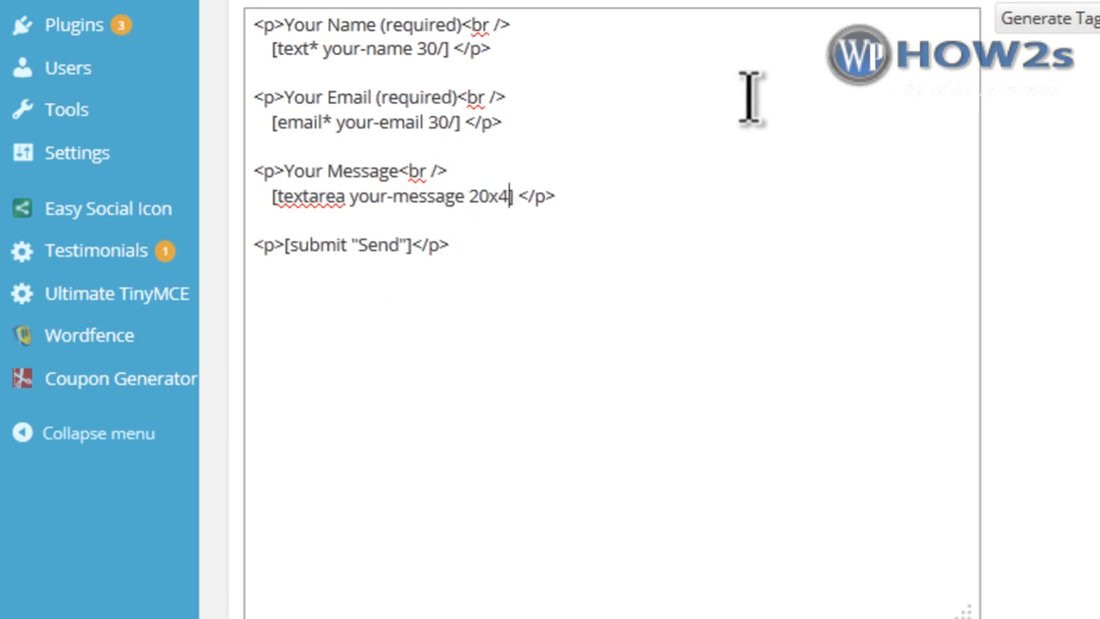
text(20x4)
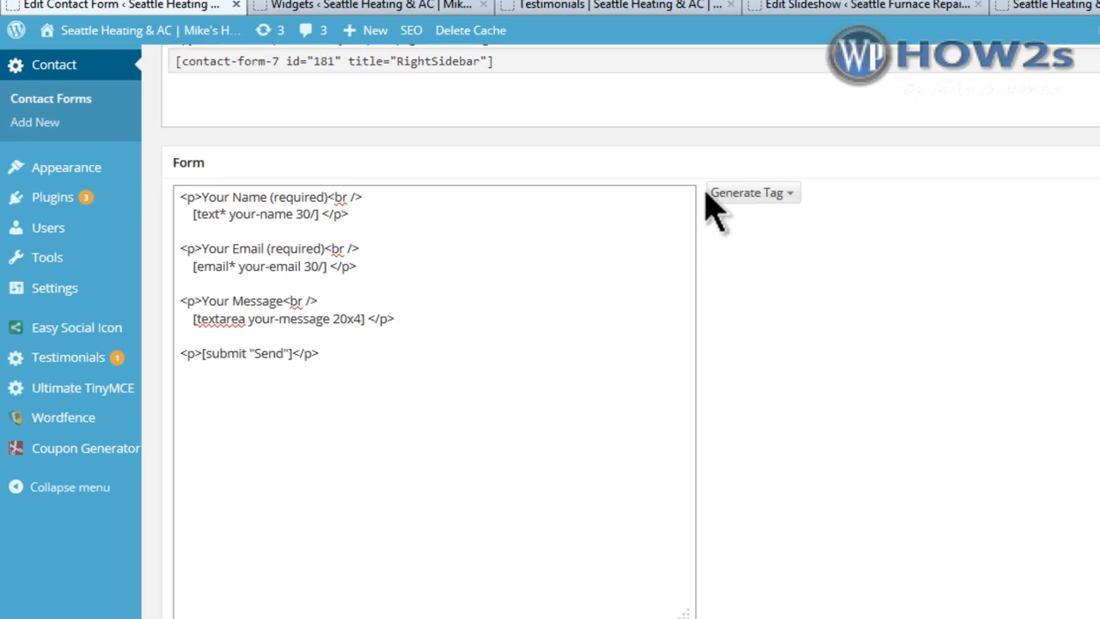
Generate a CAPTCHA tag with Medium image size and copy its image code [captchac captcha-1 size:m].
click(793, 200)
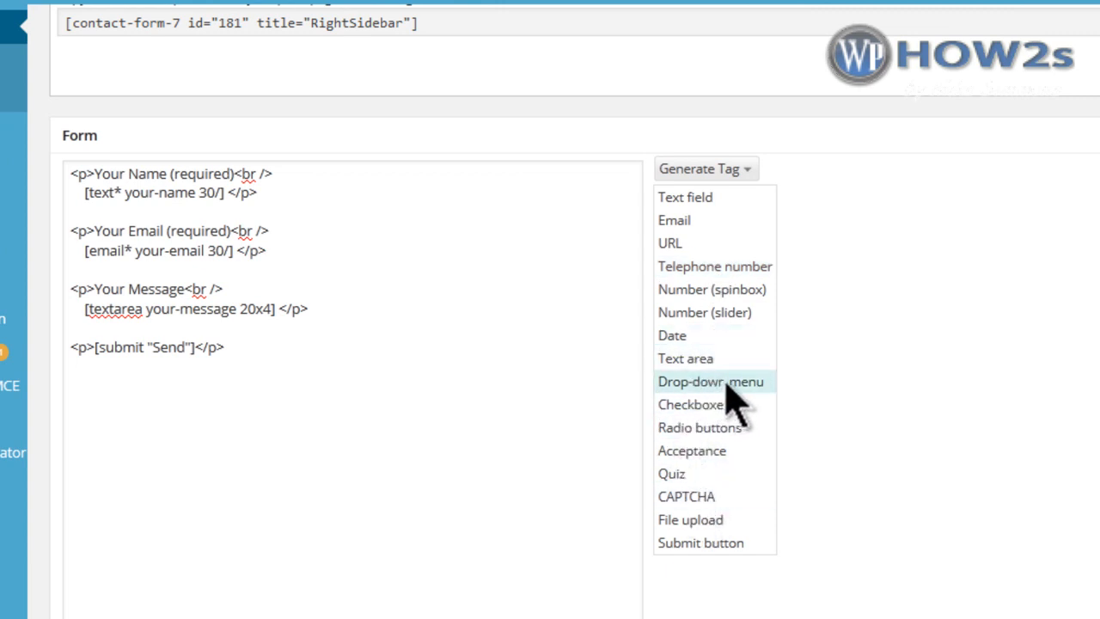
click(698, 497)
scroll(752, 268, down, 2)
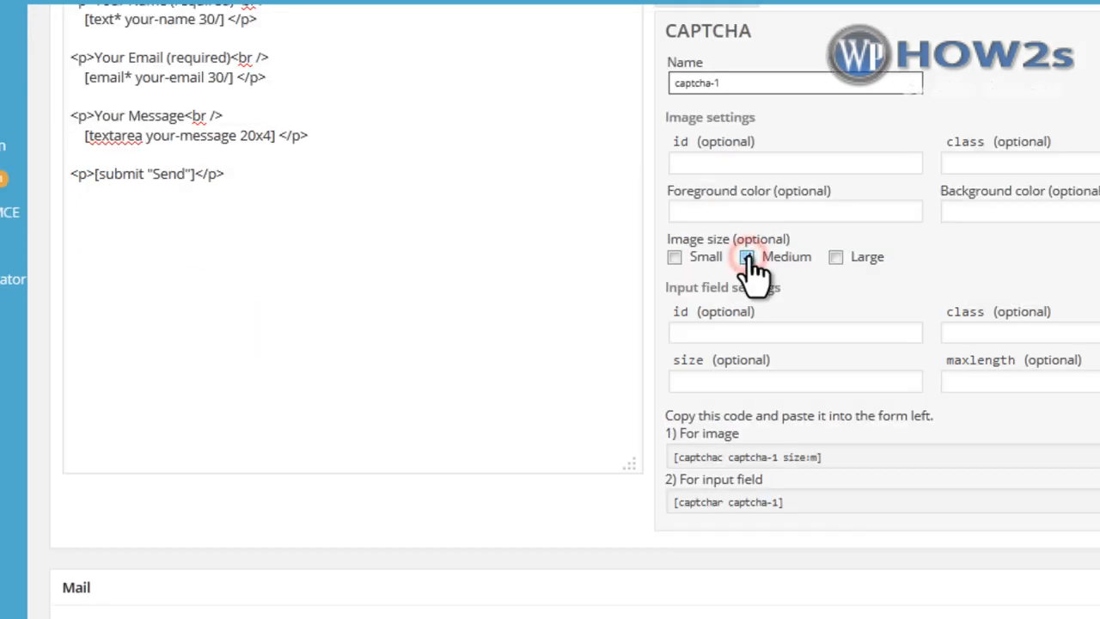
click(729, 457)
key(ctrl+c)
right_click(730, 457)
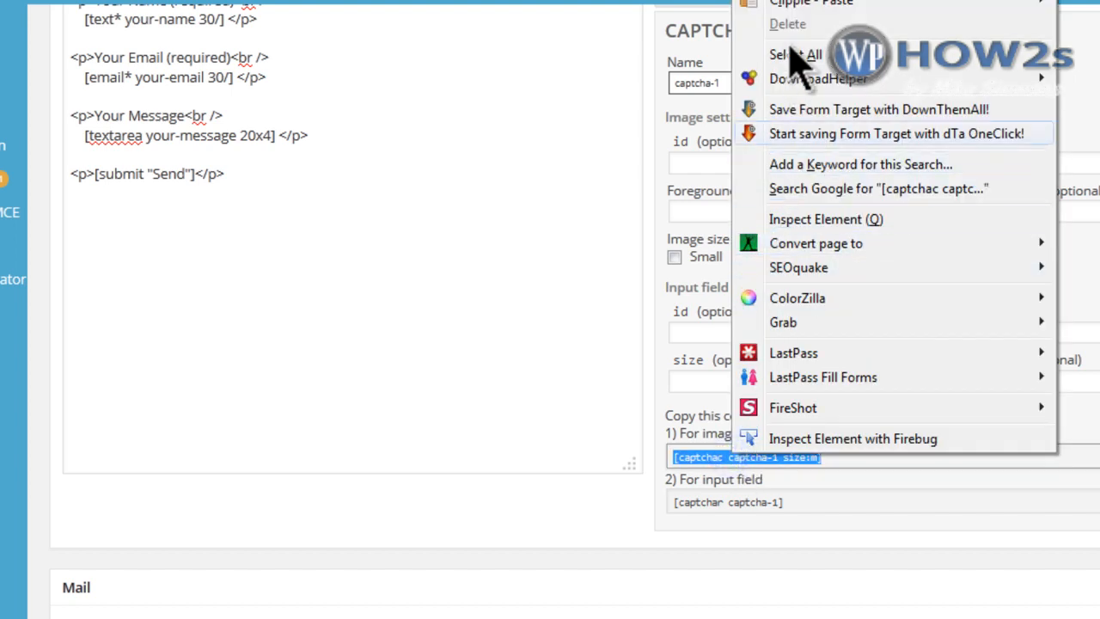
click(781, 1)
Paste the captcha image code [captchac captcha-1 size:m] on its own line below the your-message paragraph in the form code.
click(318, 135)
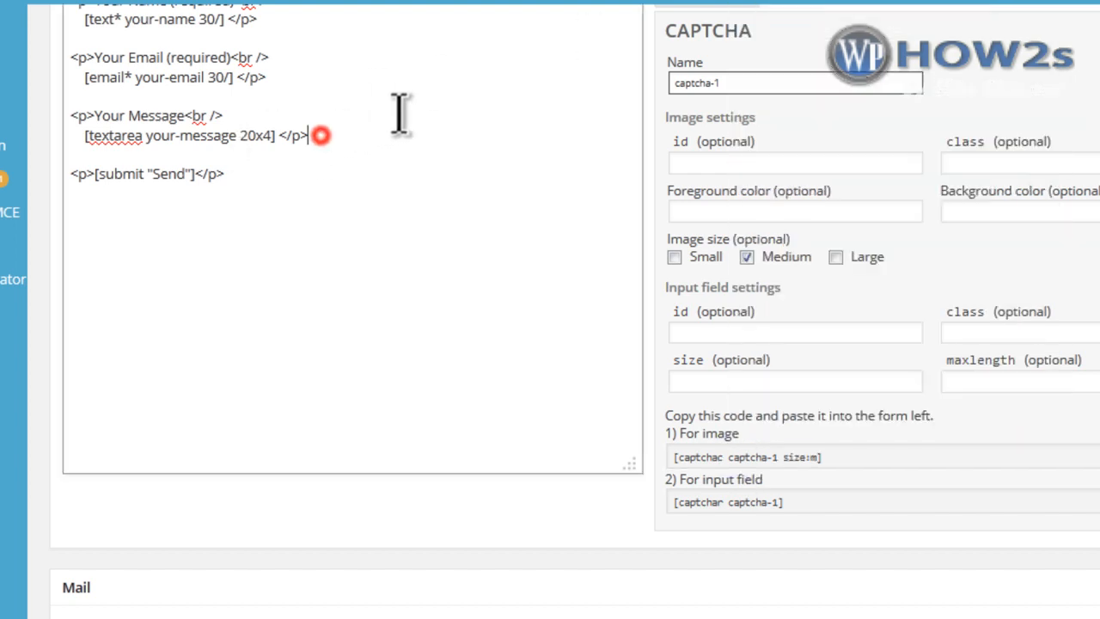
key(Return)
key(Return)
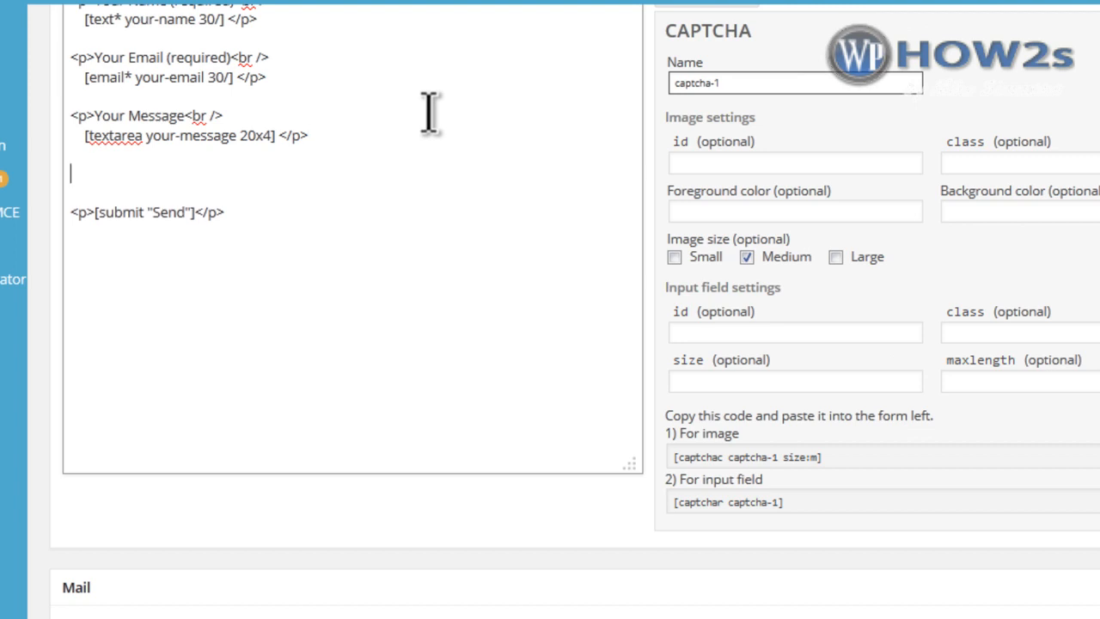
key(ctrl+v)
key(Return)
Copy the captcha input field code [captchar captcha-1] and paste it directly beneath the image code in the form.
click(720, 502)
key(ctrl+c)
right_click(722, 502)
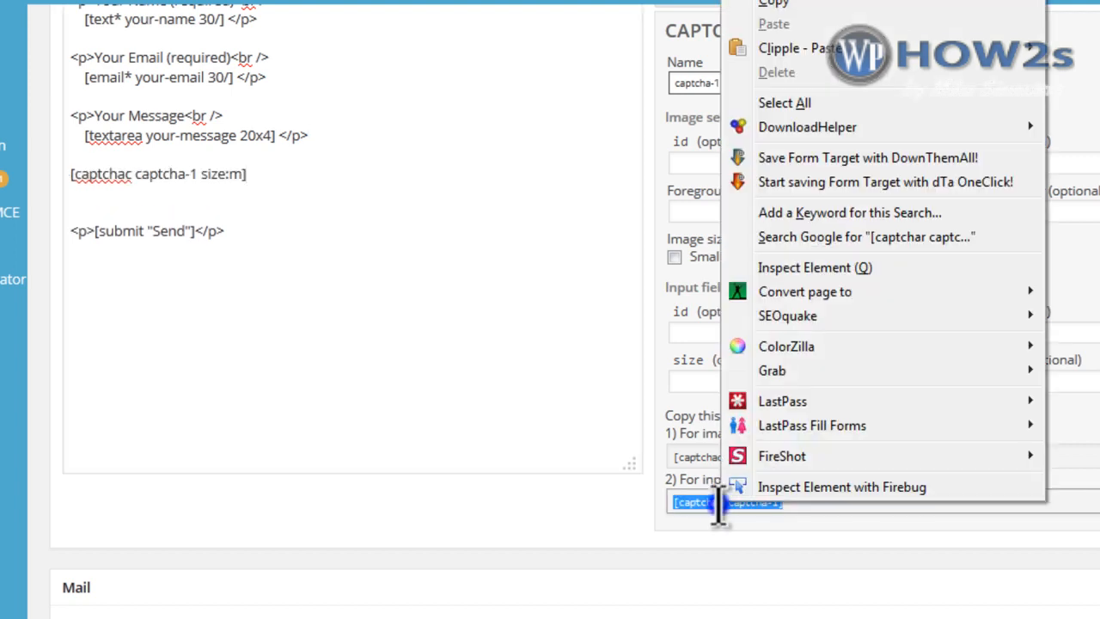
click(774, 4)
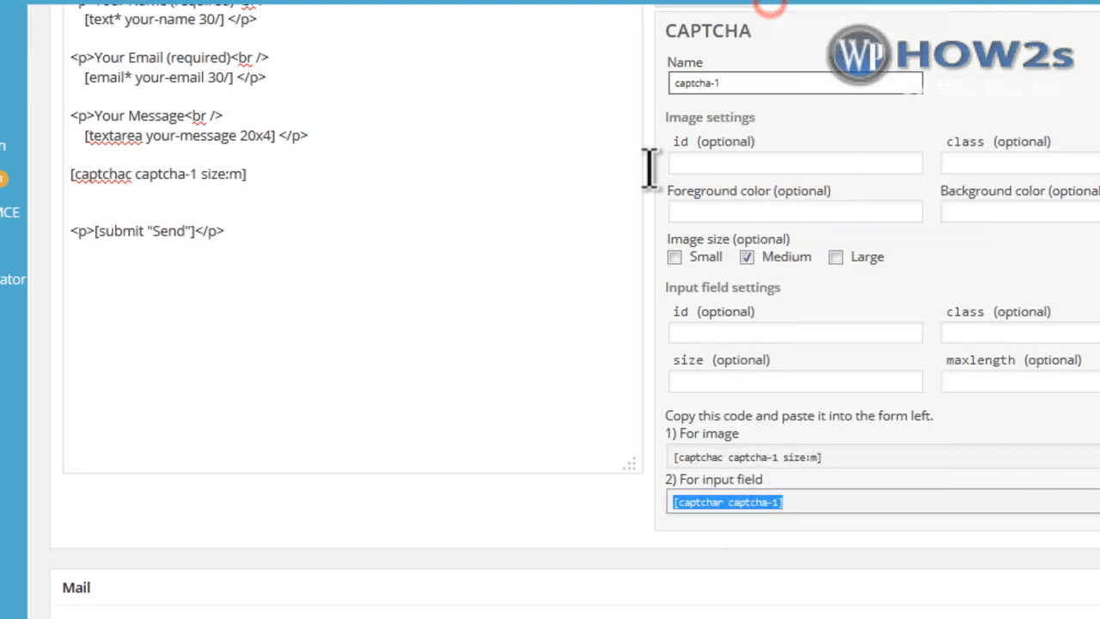
click(76, 199)
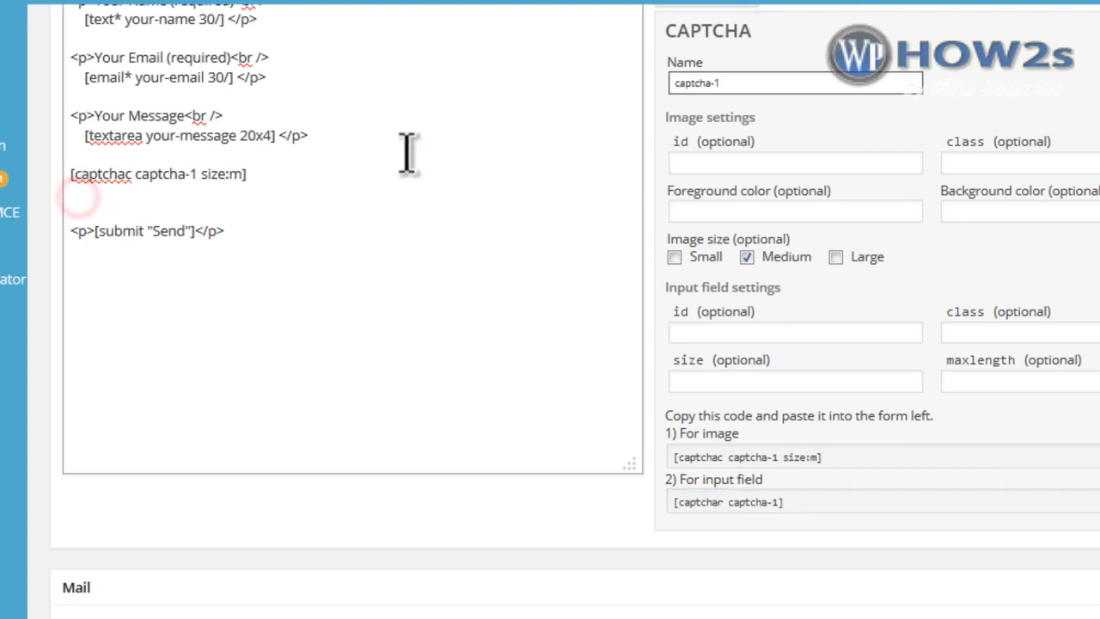
key(ctrl+v)
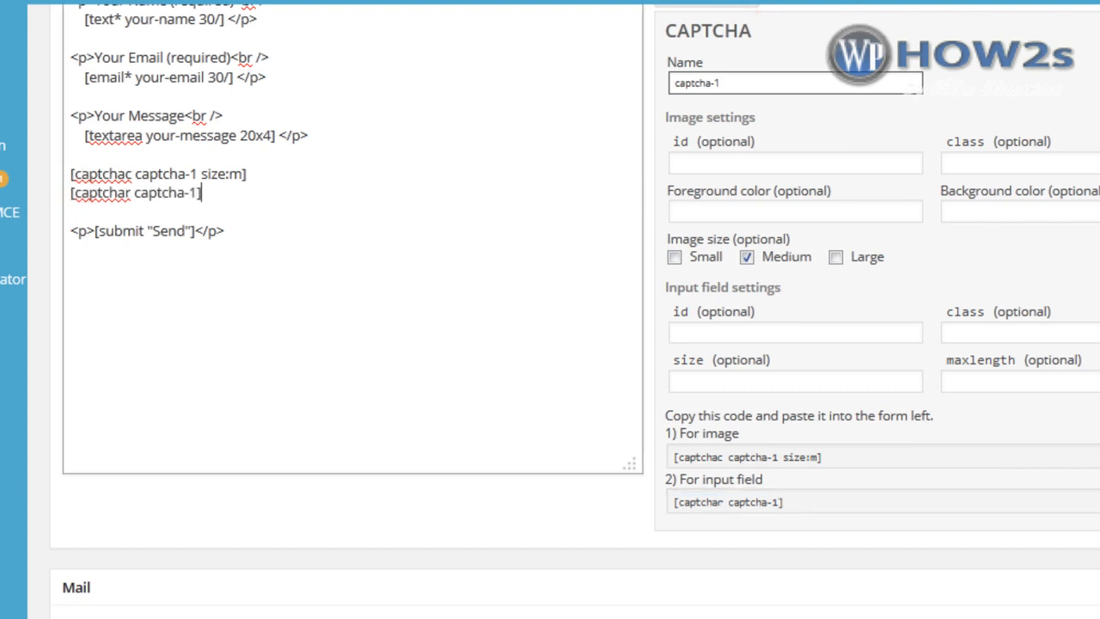
Save the RightSidebar form and check the Questions? form in the Testimonials page sidebar.
scroll(550, 309, up, 2)
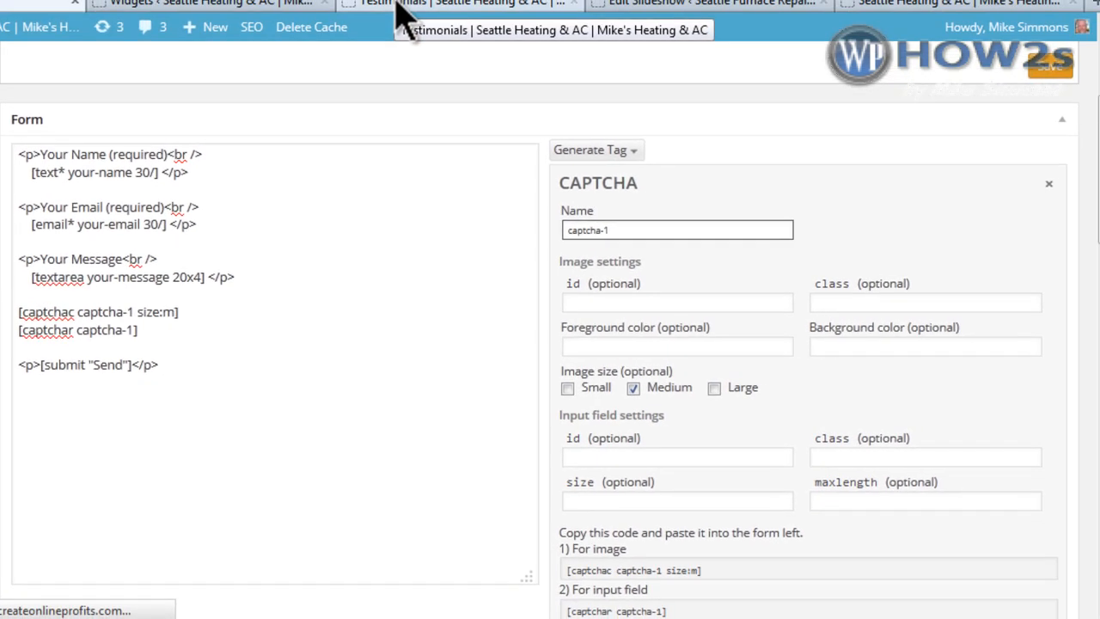
click(402, 5)
scroll(1093, 395, down, 2)
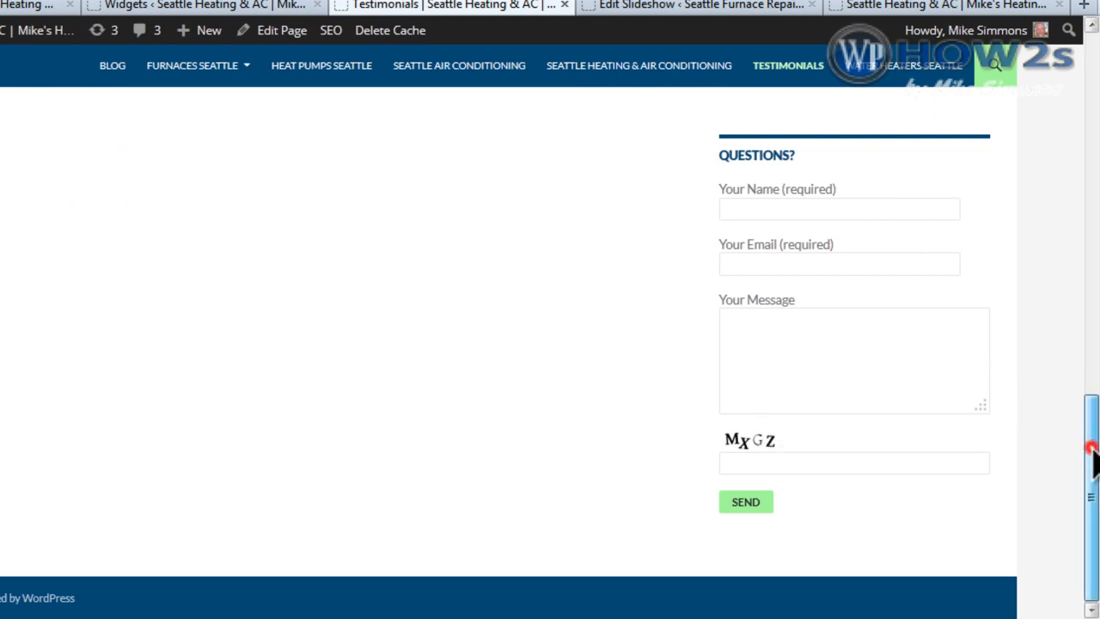
scroll(1095, 449, up, 3)
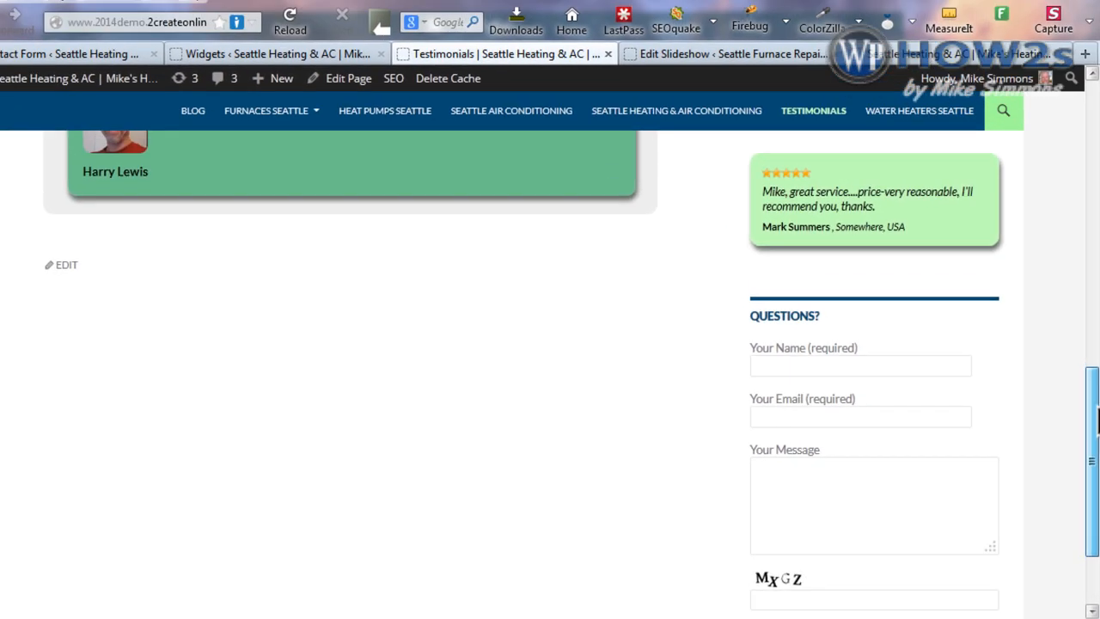
scroll(1097, 421, up, 6)
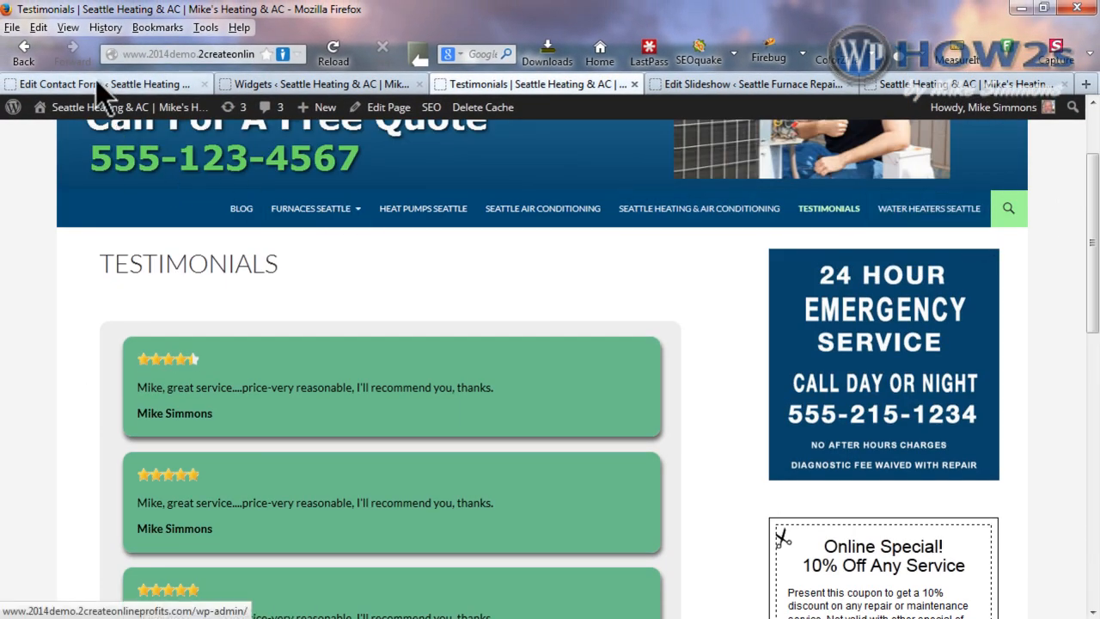
Back in the RightSidebar form code, duplicate the Your Name paragraph below the Your Email paragraph.
click(95, 79)
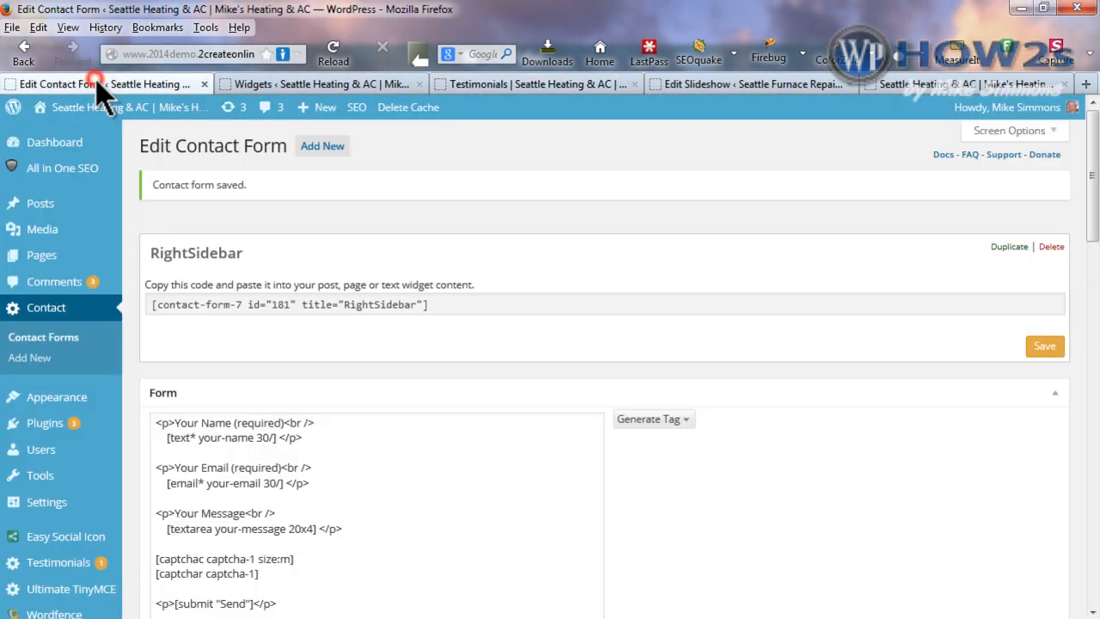
scroll(1096, 155, down, 3)
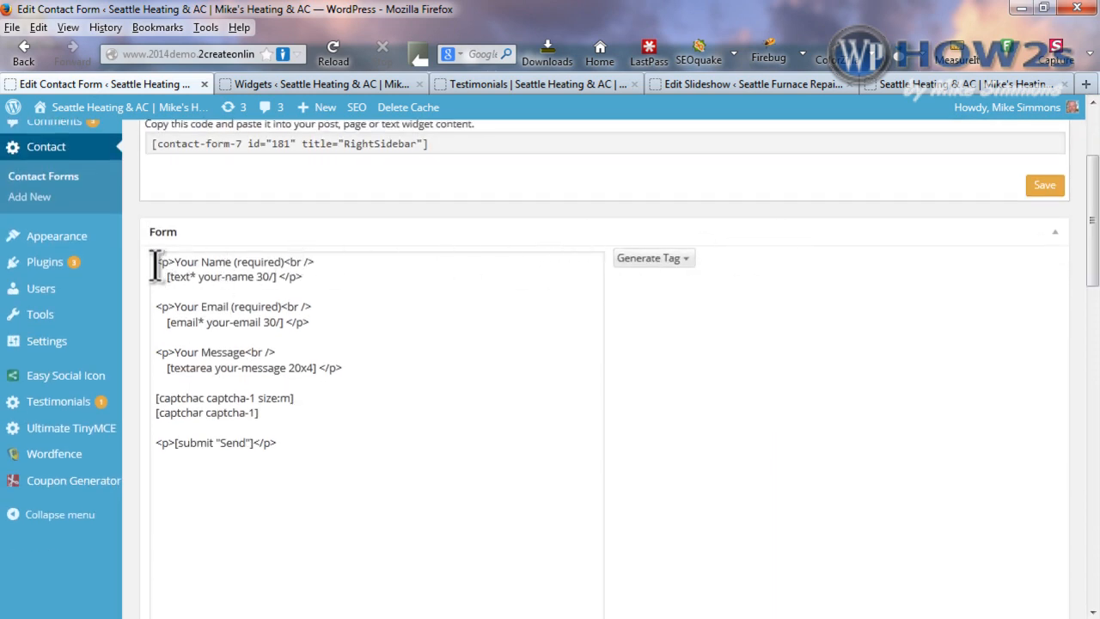
drag(158, 262, 340, 275)
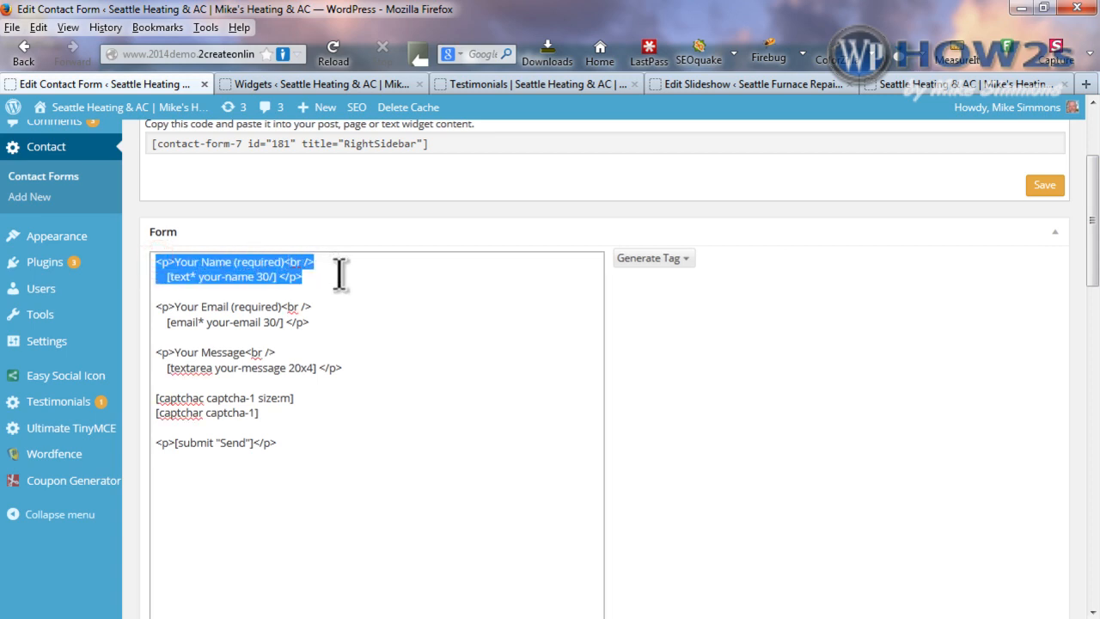
right_click(225, 270)
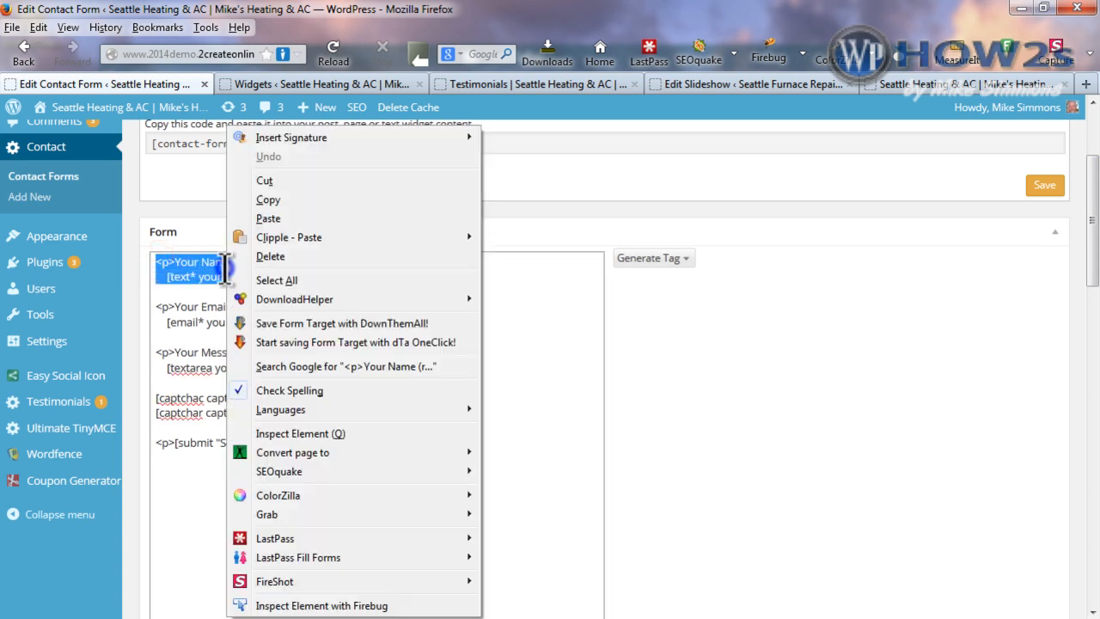
click(268, 201)
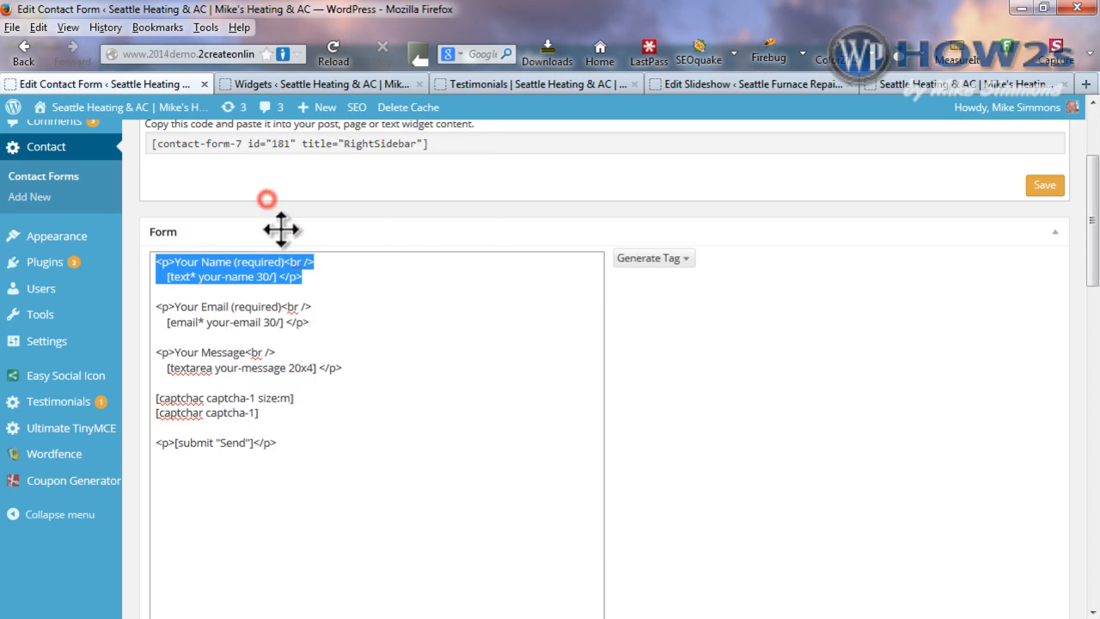
click(319, 325)
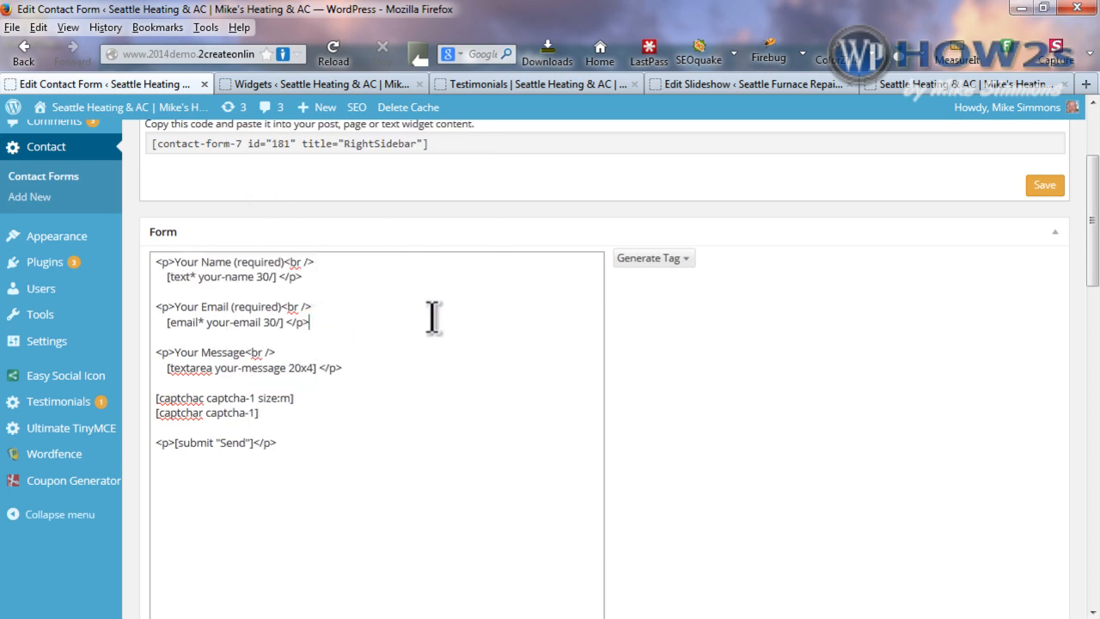
key(Return)
key(Return)
key(ctrl+v)
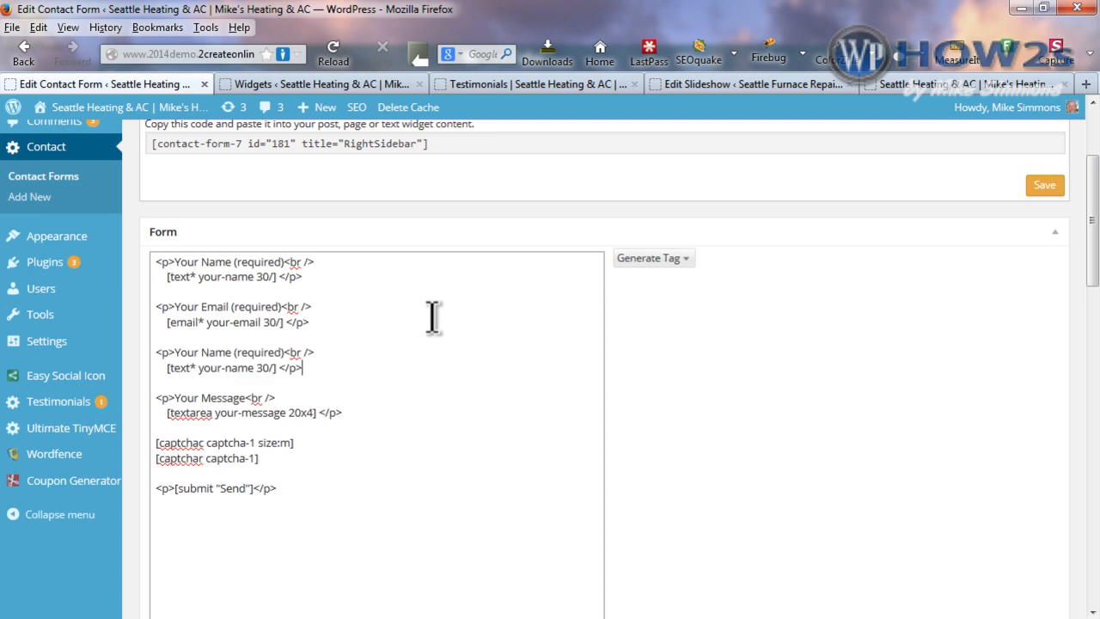
Generate a Checkboxes tag with the choices Urgent and Just checking, and make the checkboxes exclusive.
click(688, 259)
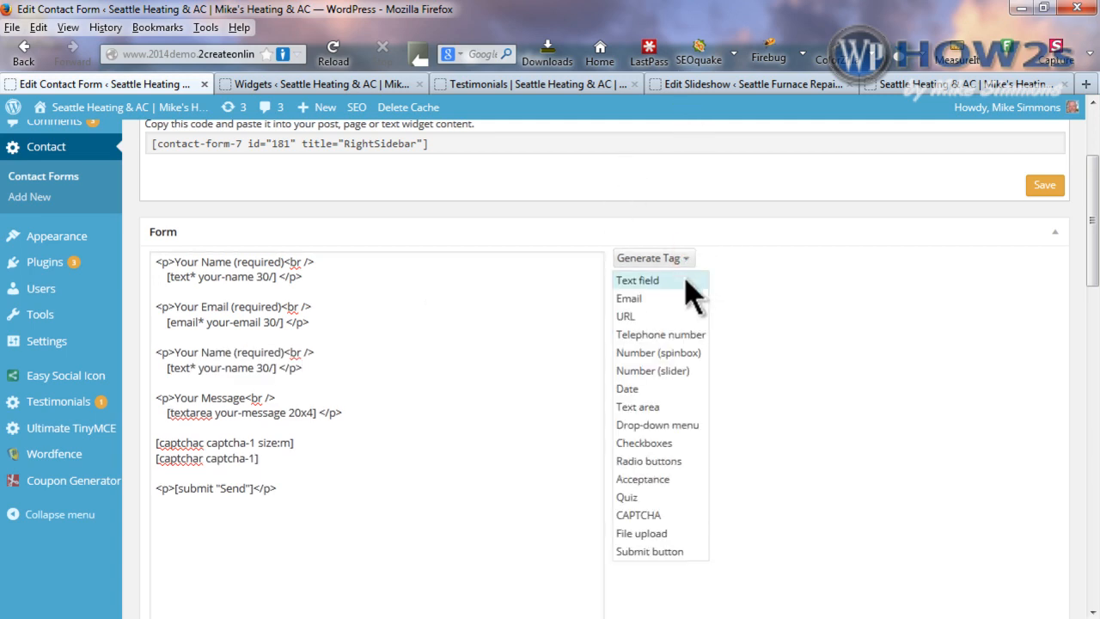
click(655, 444)
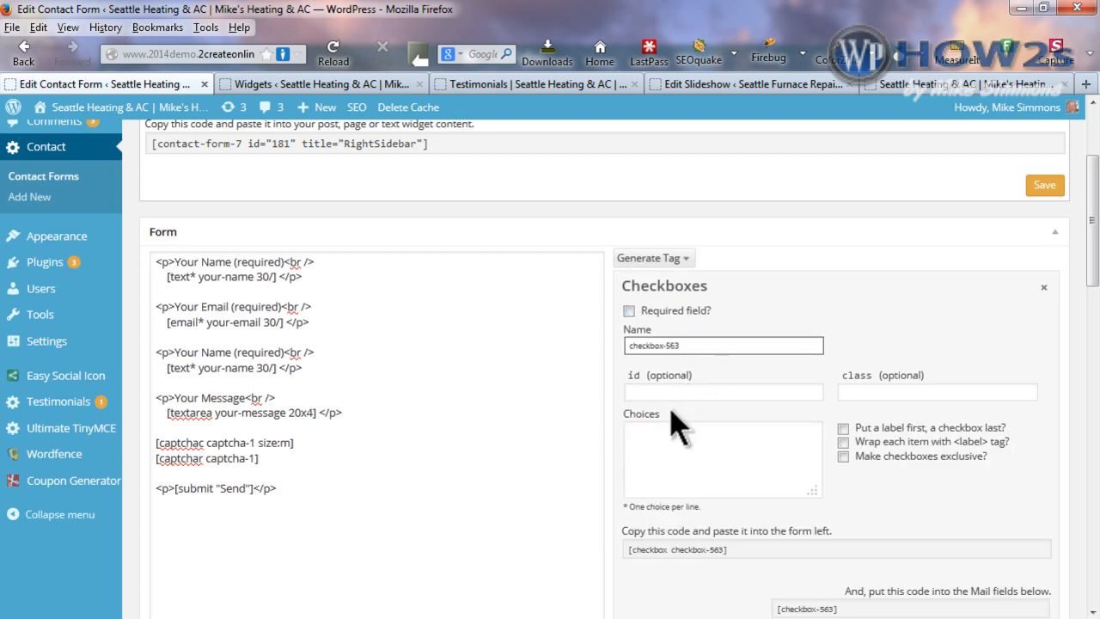
click(644, 434)
text(Urgetnt)
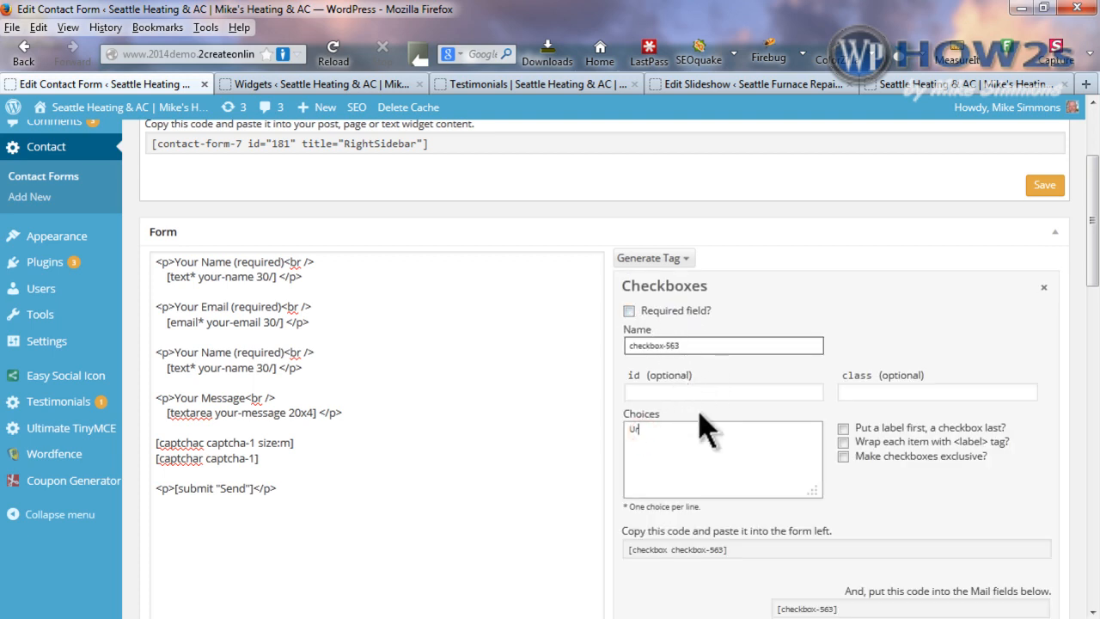
key(Return)
text(ju)
text(st checking)
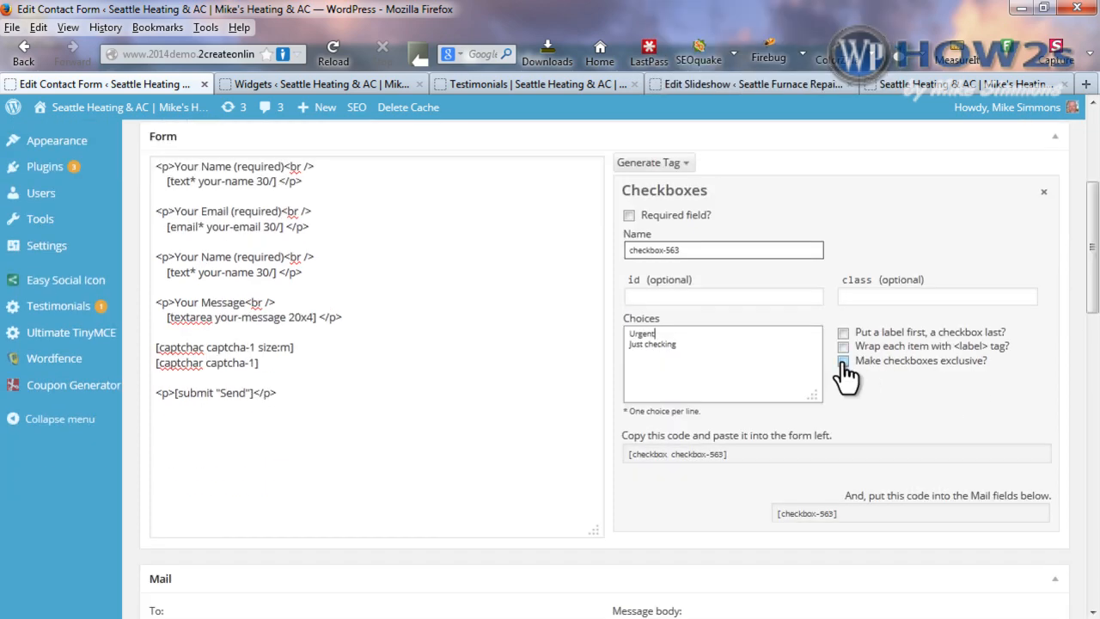
click(843, 361)
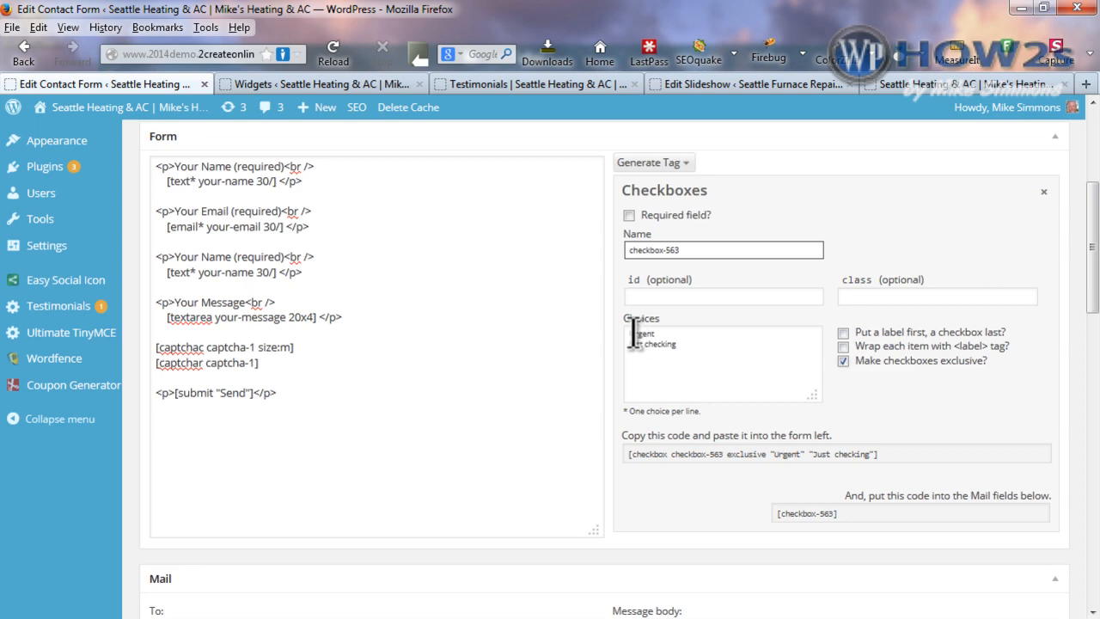
In the duplicated name paragraph, replace the your-name tag with the generated checkbox code and the label with "Need an Answer Fast?".
click(778, 454)
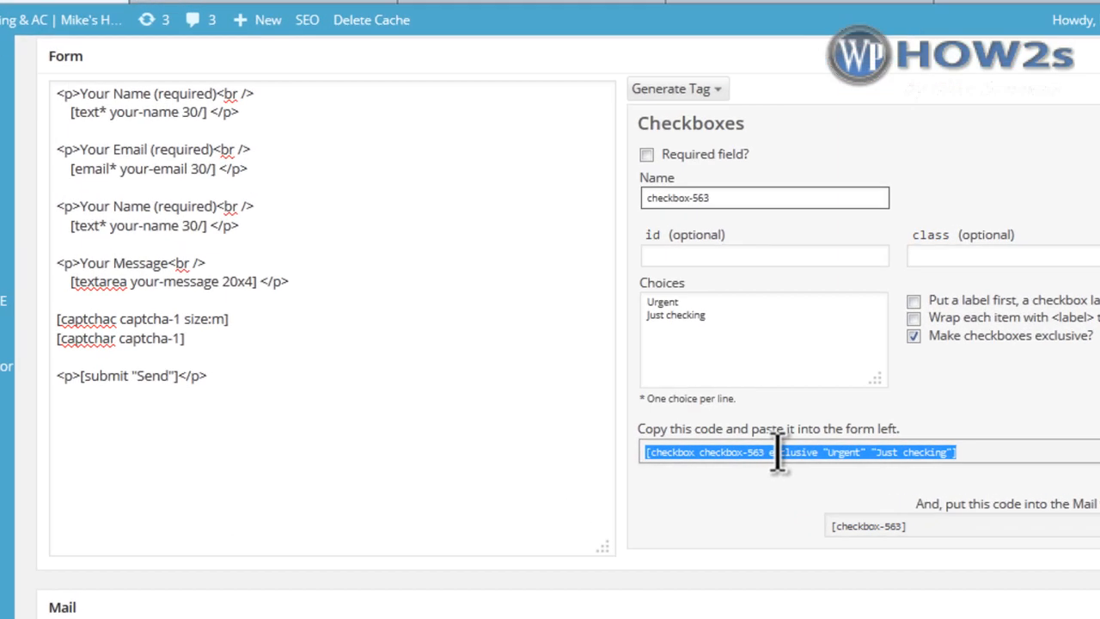
right_click(736, 456)
click(847, 1)
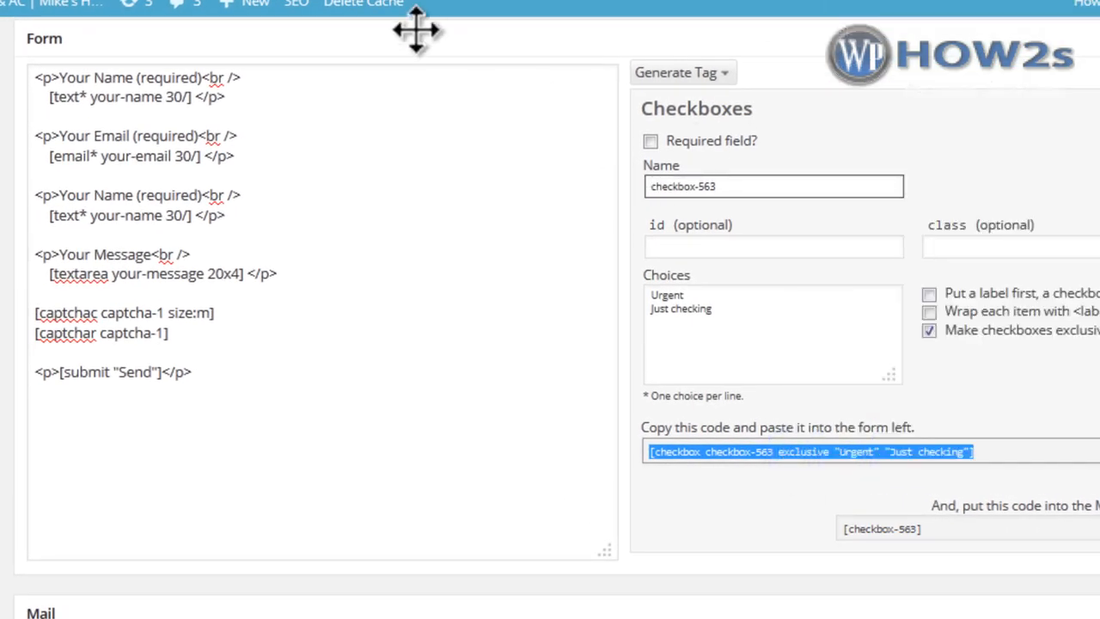
click(54, 215)
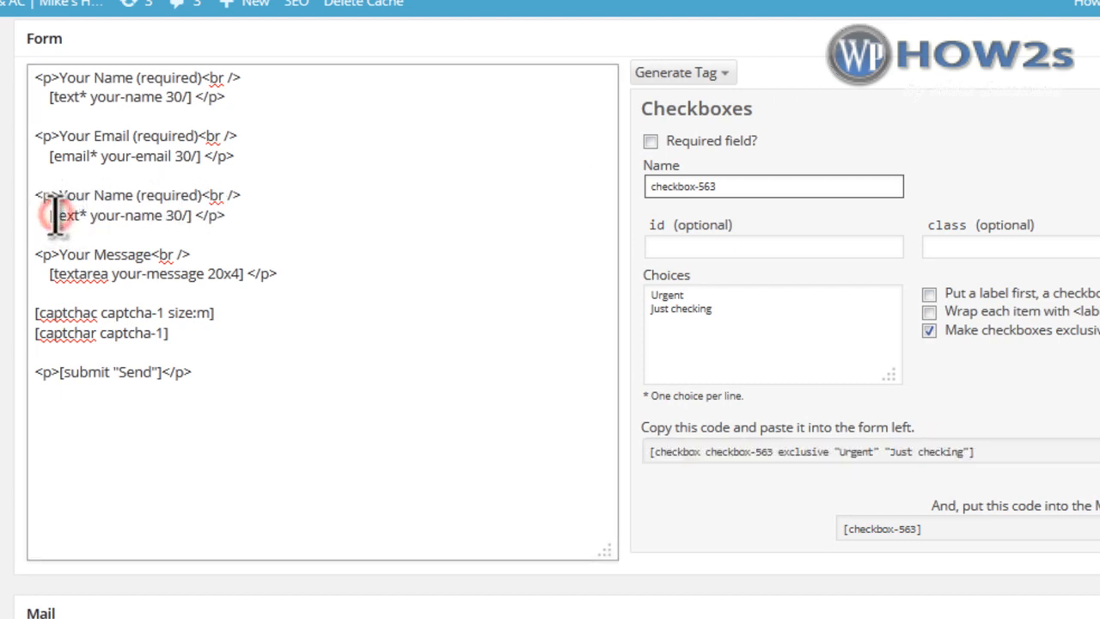
drag(46, 216, 186, 215)
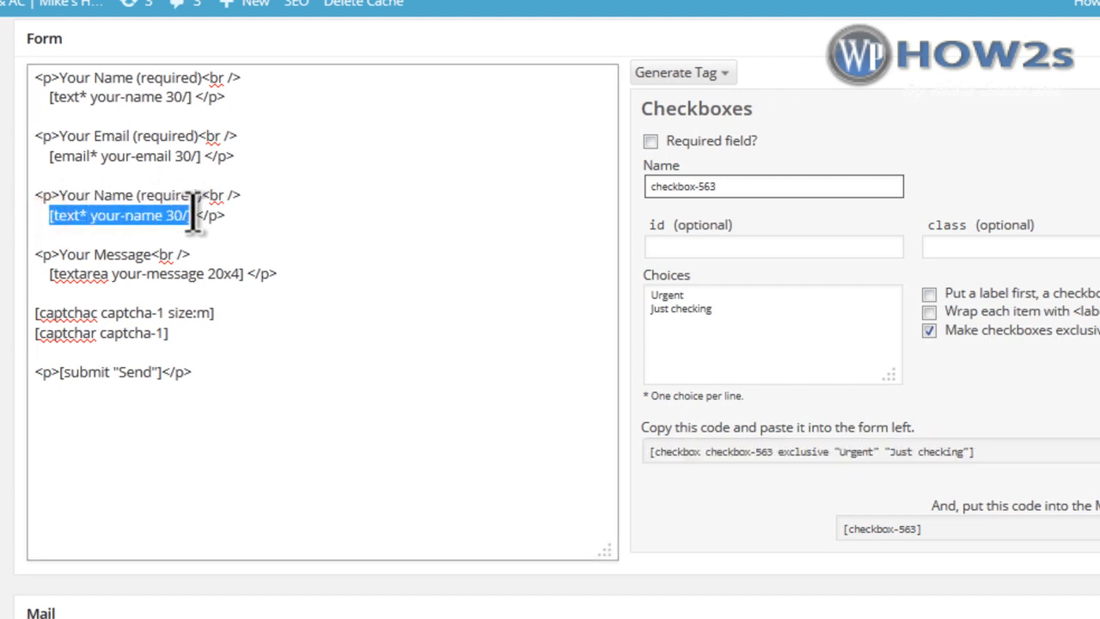
right_click(176, 215)
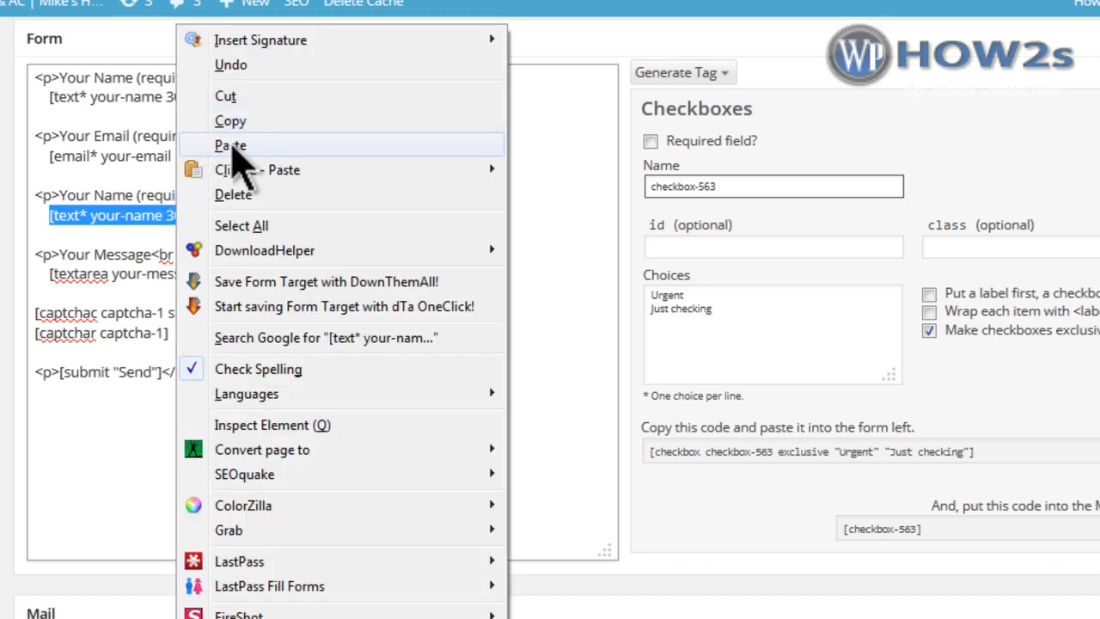
click(231, 146)
drag(59, 195, 133, 195)
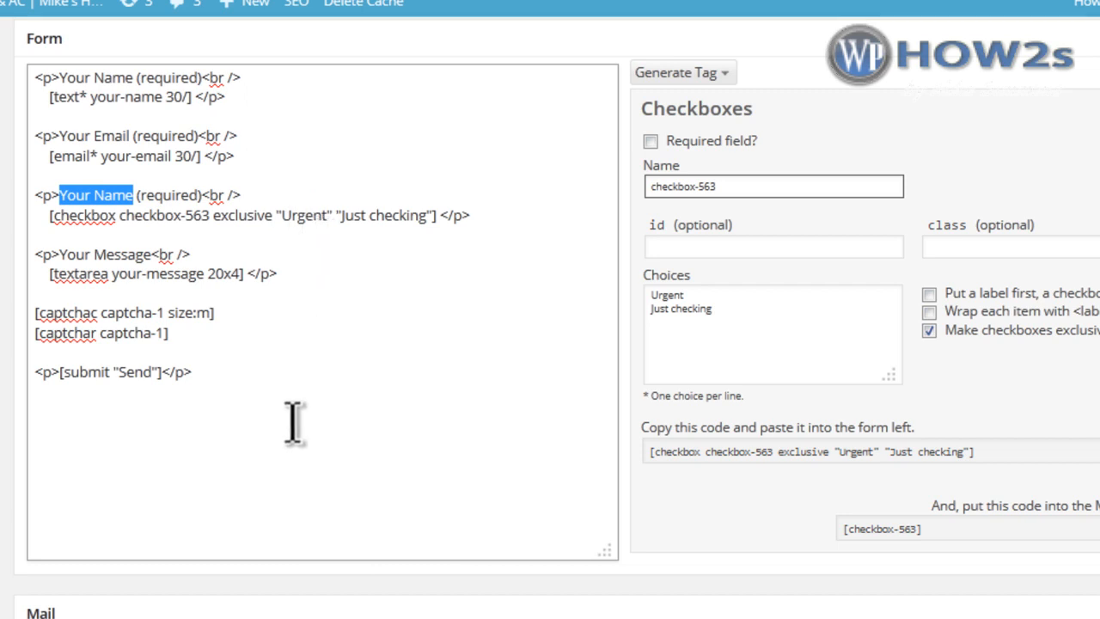
text(Need an Answer Fast?)
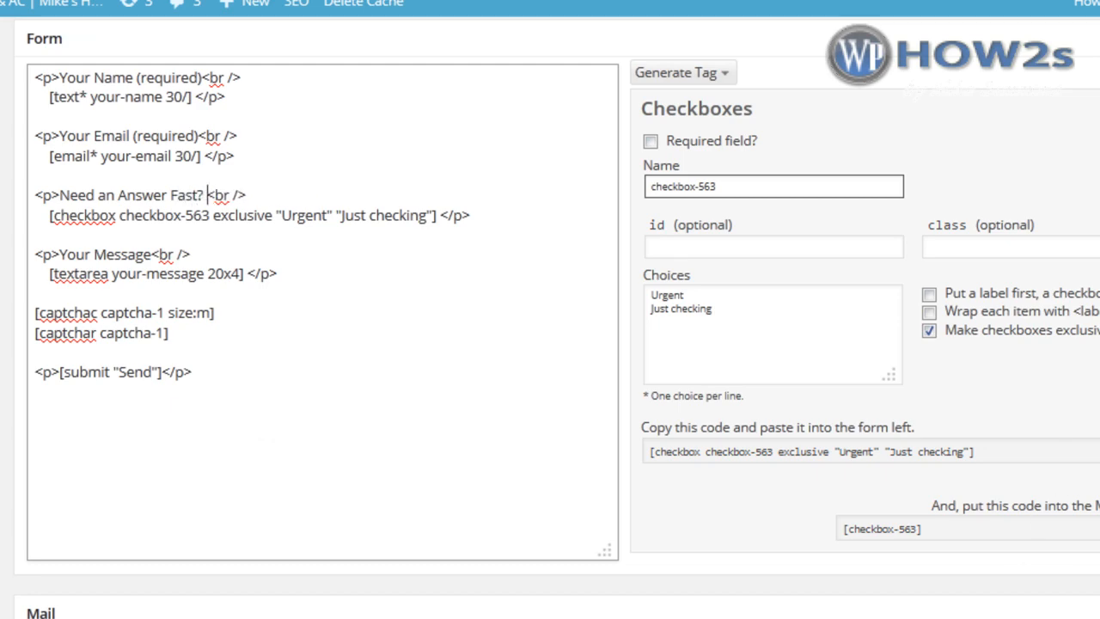
Add the line "Fast?: [checkbox-563]" below the Subject line in the mail message body and save the form.
scroll(550, 344, down, 5)
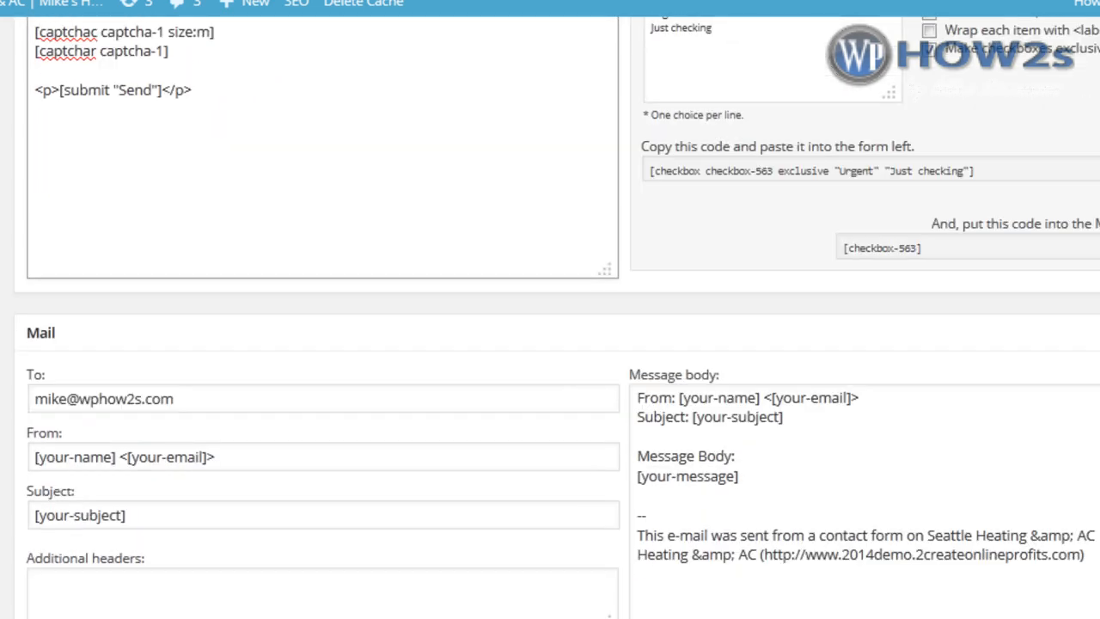
click(772, 249)
key(ctrl+c)
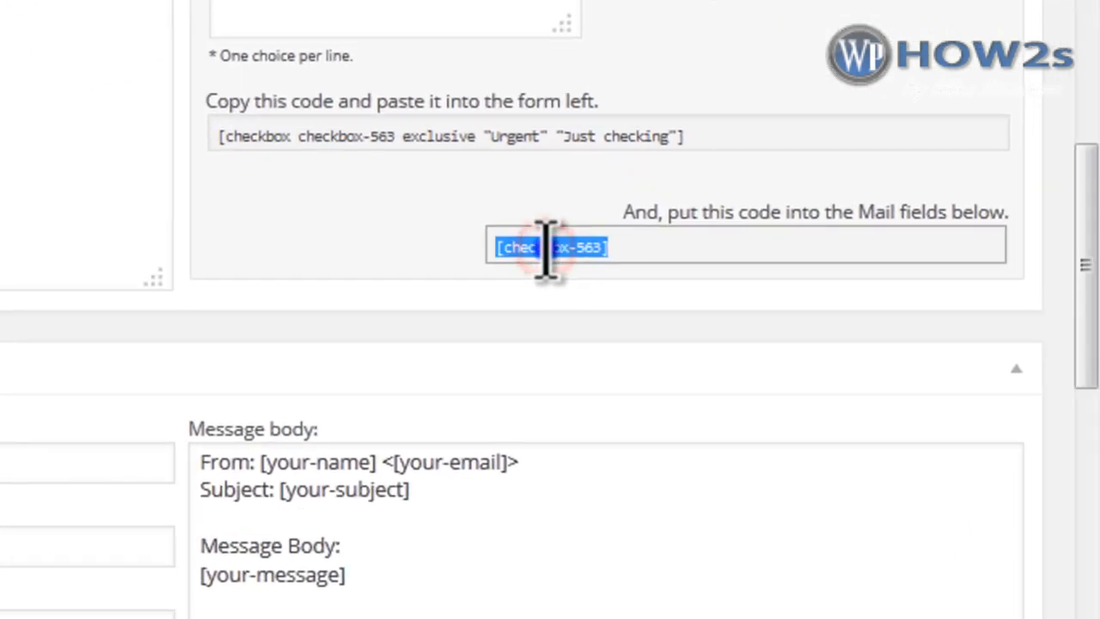
drag(1092, 194, 1091, 258)
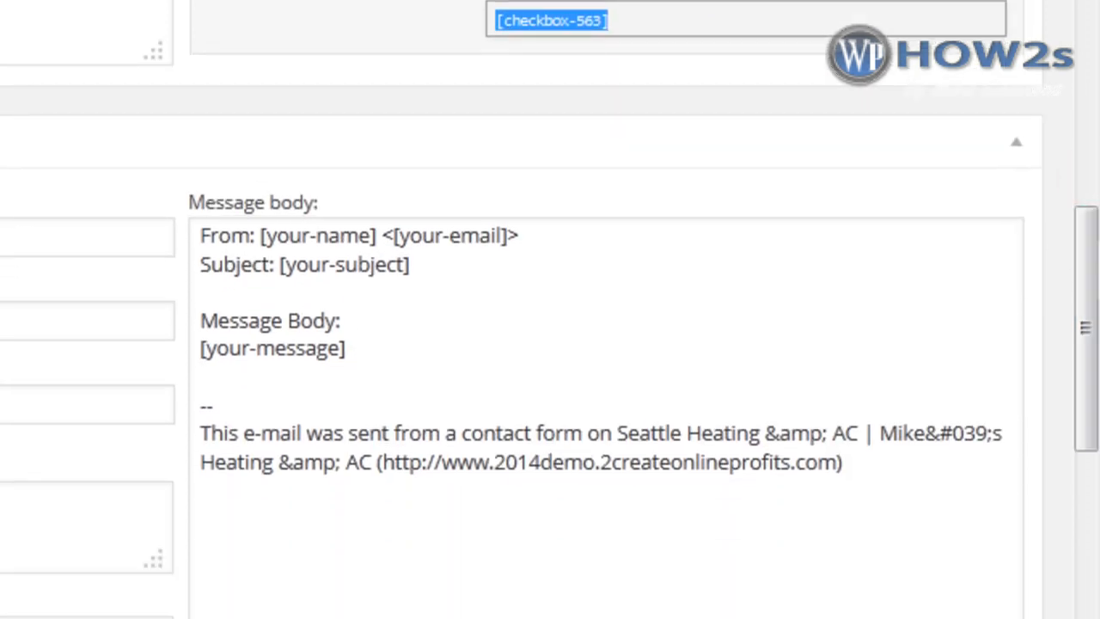
click(426, 273)
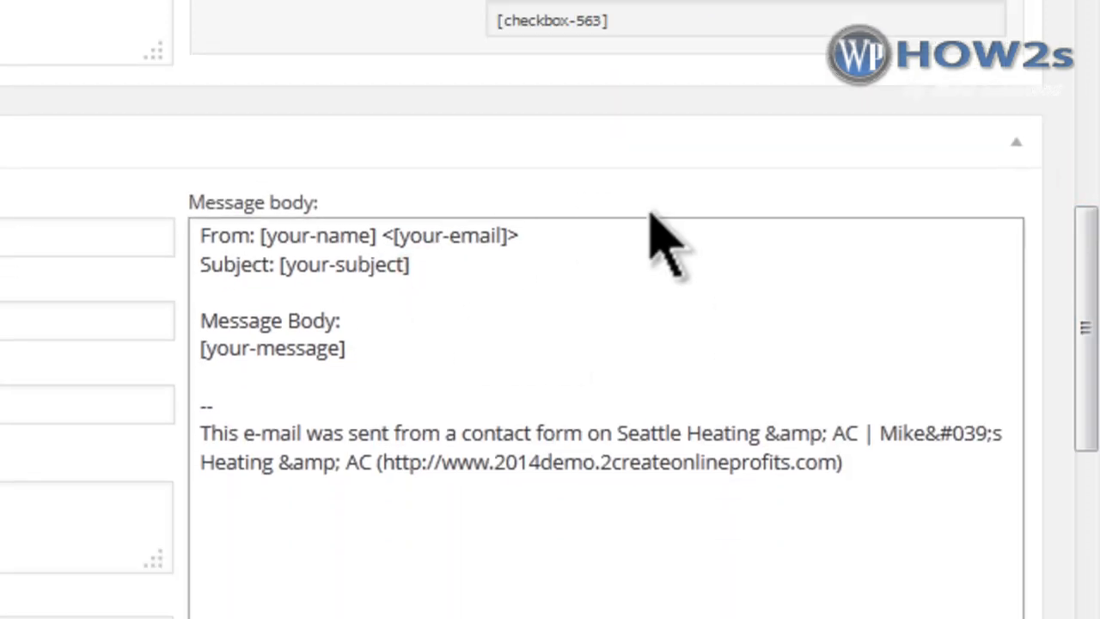
key(Return)
text(Fast?:)
key(ctrl+v)
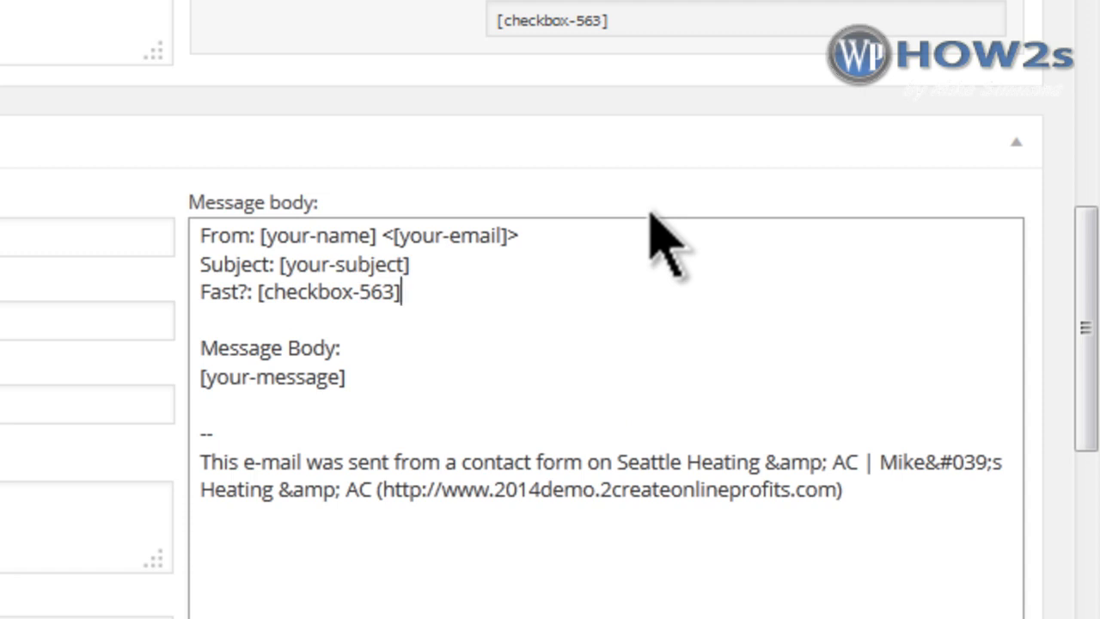
drag(1088, 331, 1085, 103)
click(1002, 205)
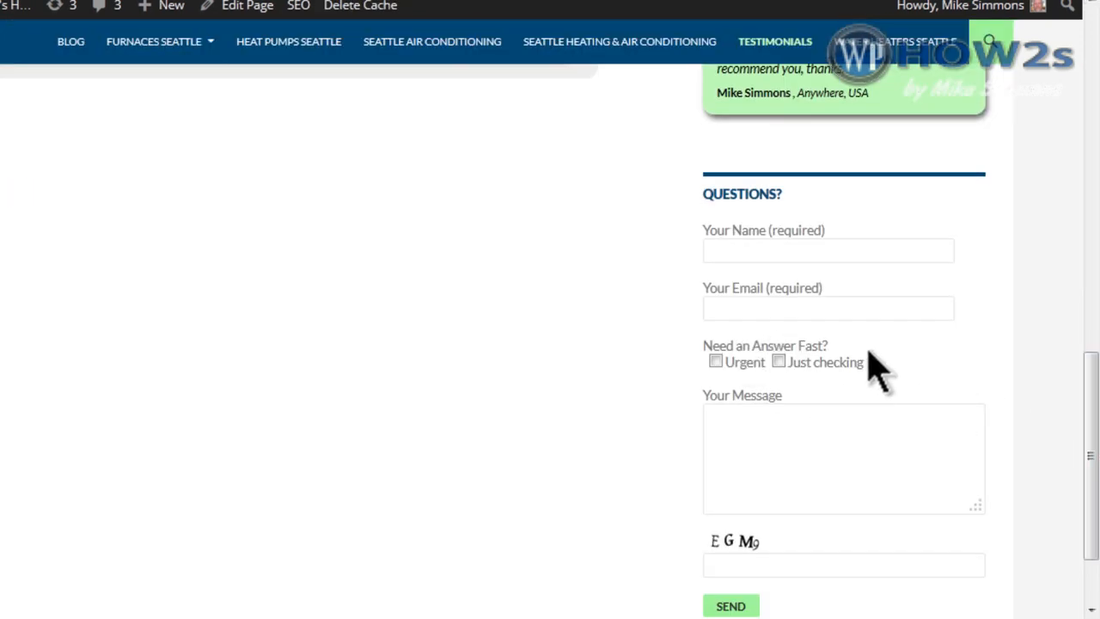
Test the exclusive Urgent and Just checking checkboxes in the Questions? sidebar form on the live site.
click(716, 361)
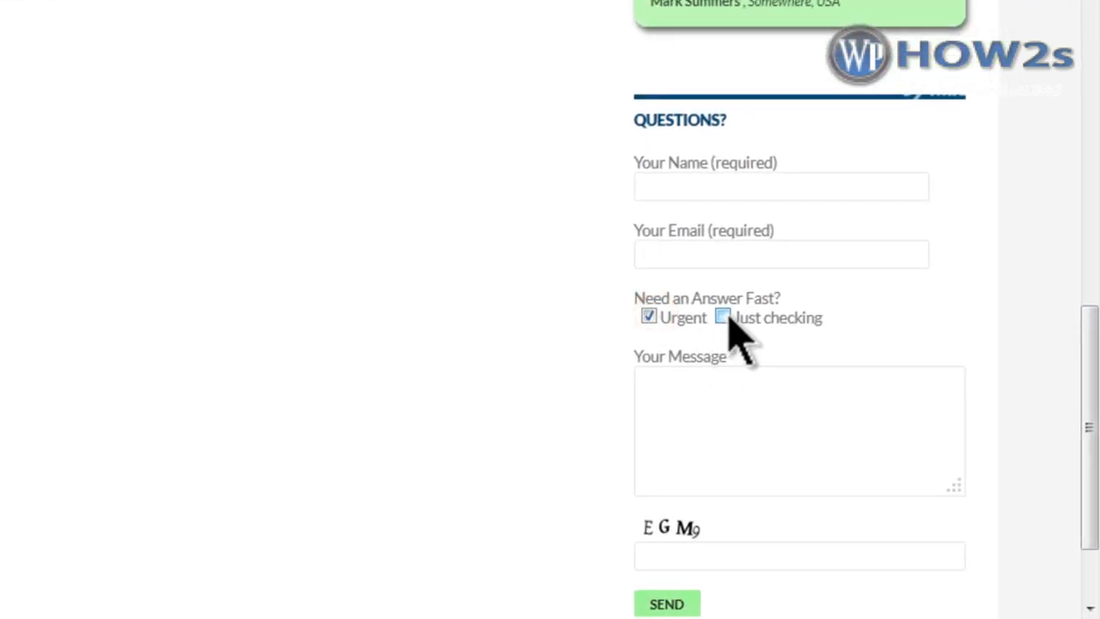
click(724, 317)
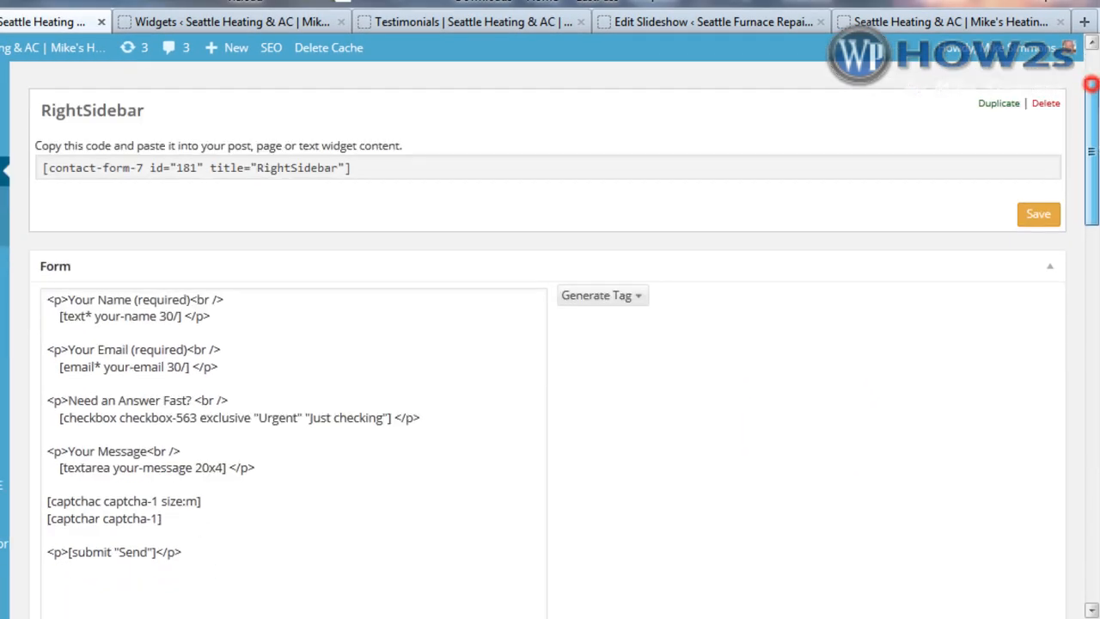
In the RightSidebar form's Mail settings, set the subject to "Website contact!" and delete the Subject line from the message body.
scroll(1090, 85, down, 1)
scroll(313, 243, down, 6)
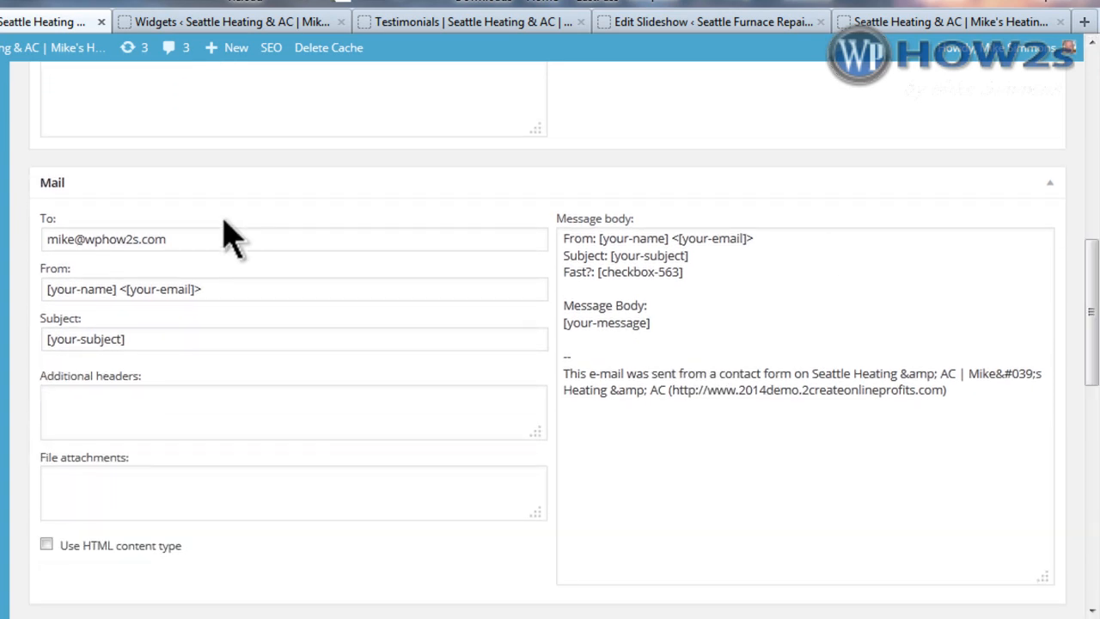
click(92, 180)
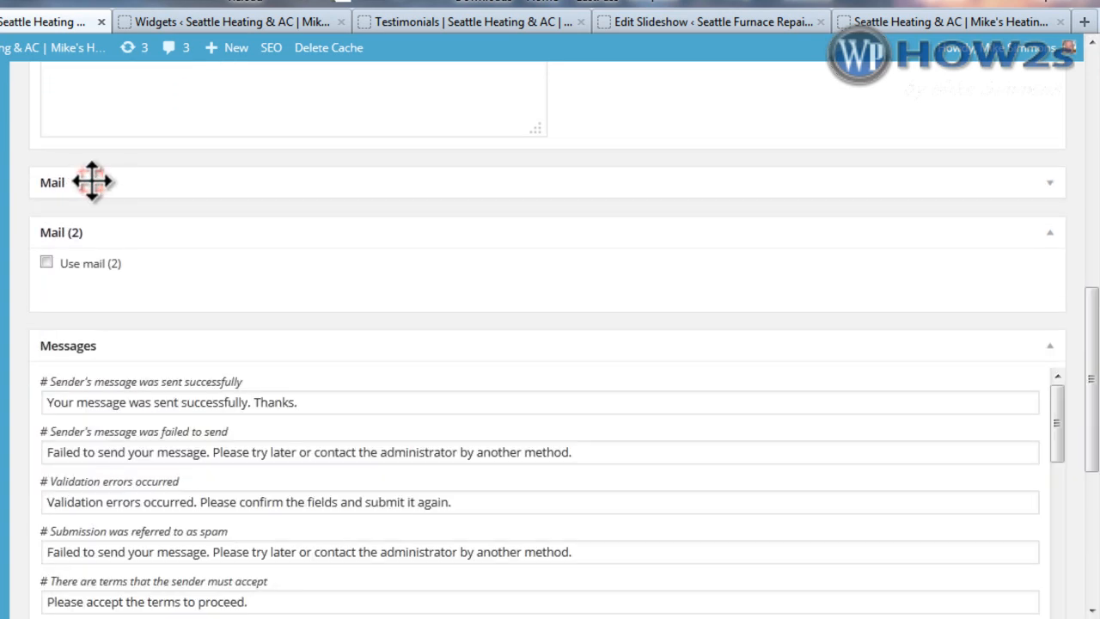
click(91, 180)
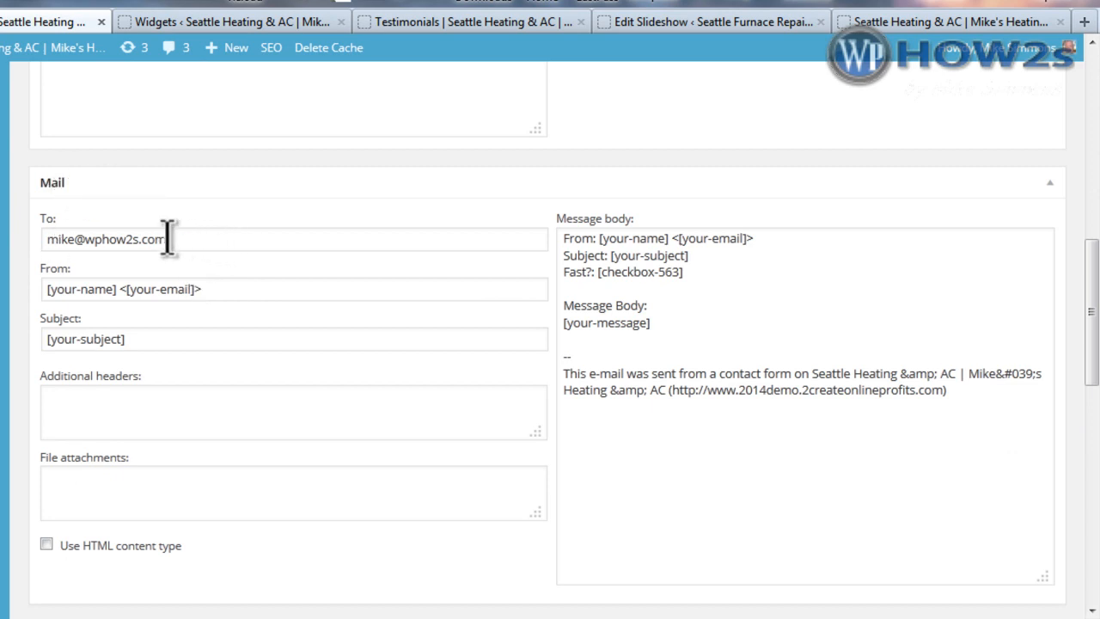
drag(167, 239, 17, 240)
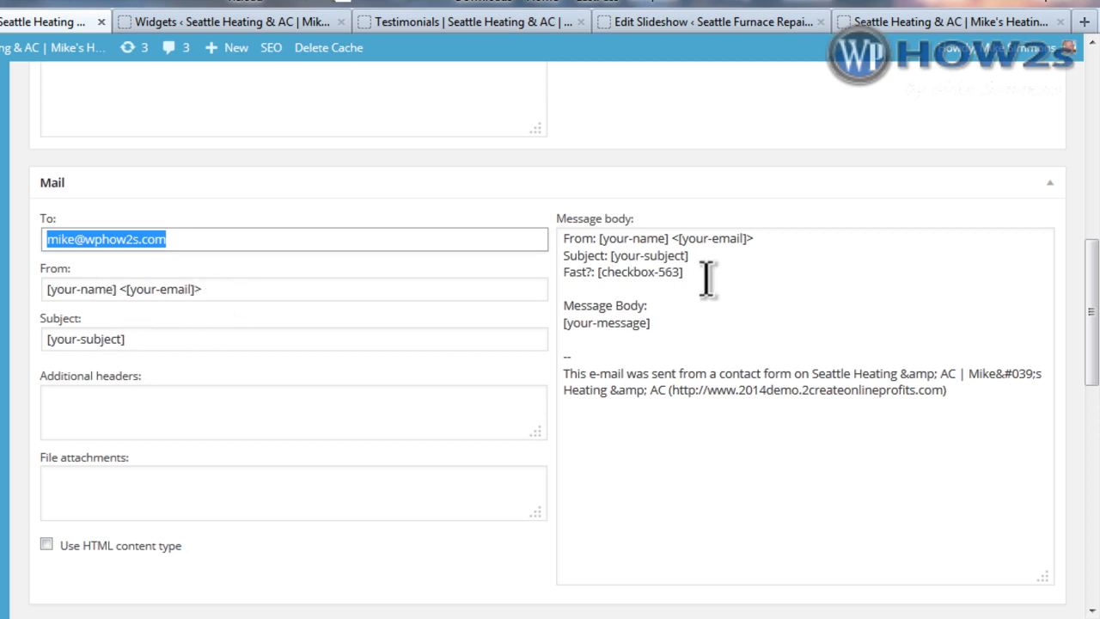
triple_click(147, 339)
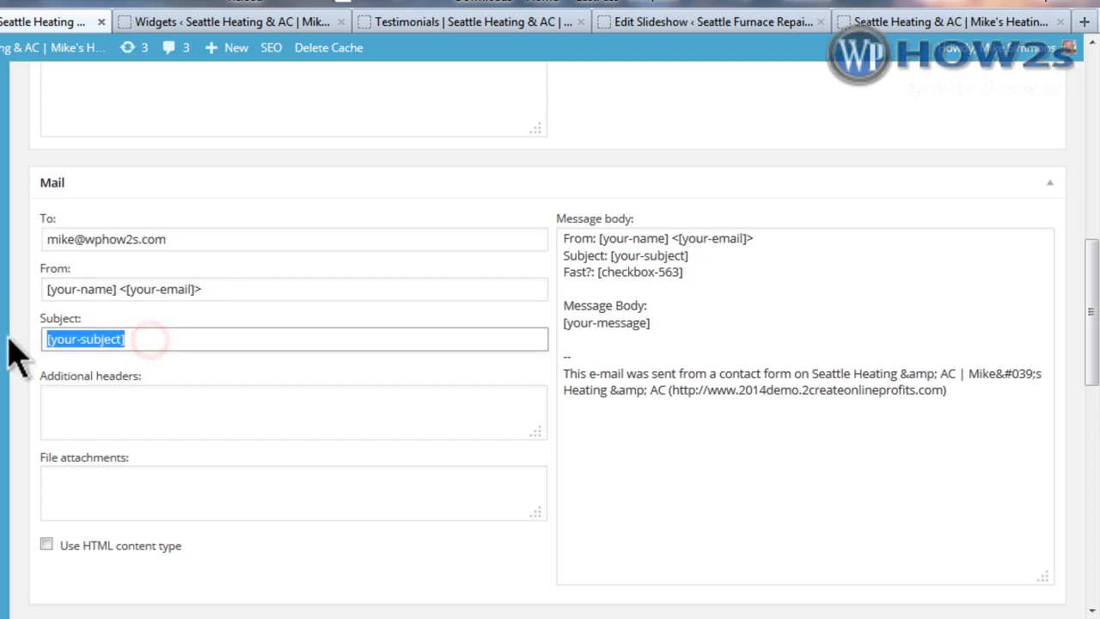
text(Website)
click(185, 413)
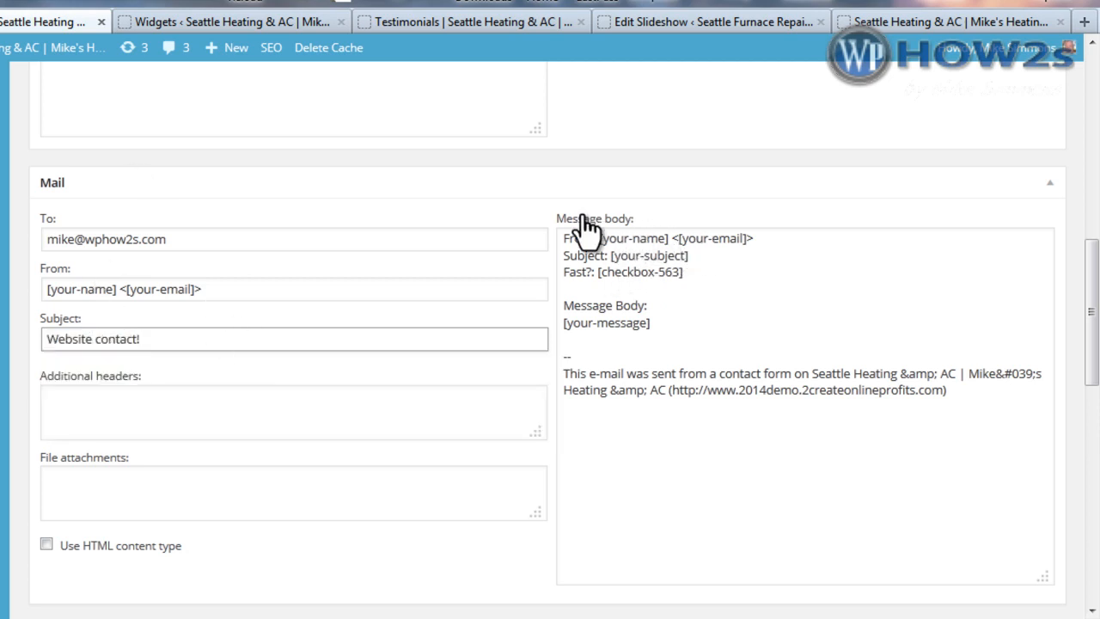
drag(698, 255, 560, 255)
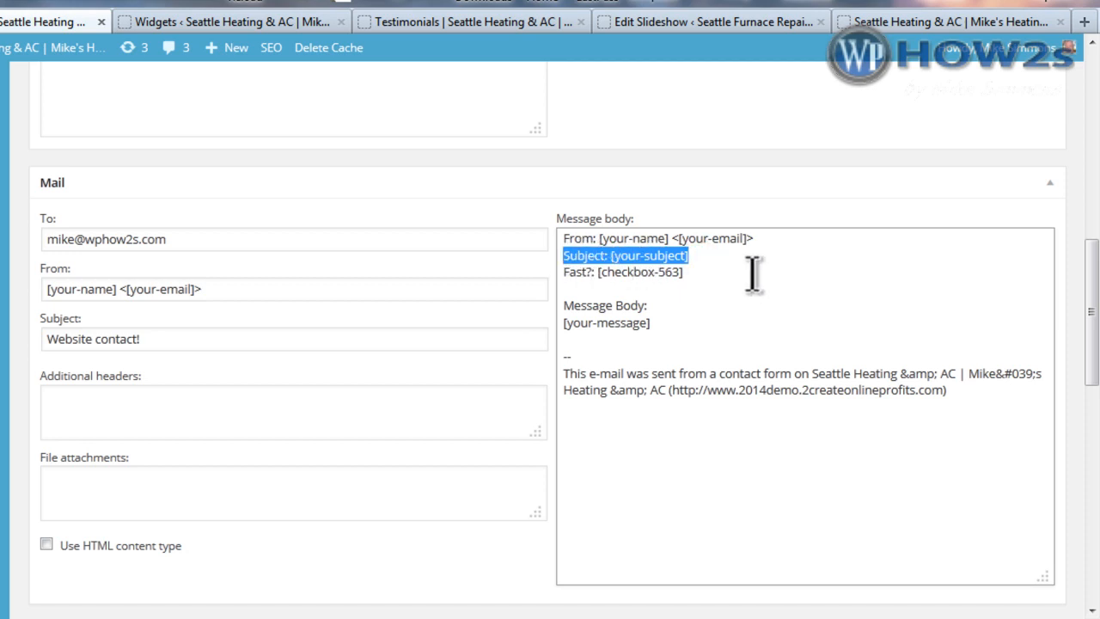
key(Delete)
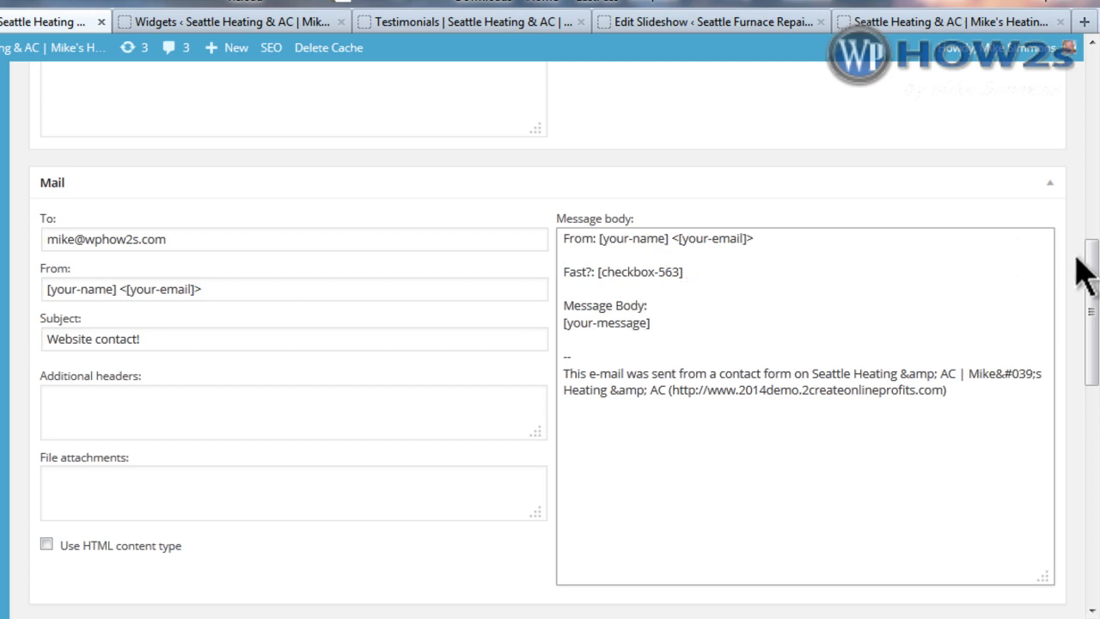
Enable Mail (2) and set its sender to "Mike's Heating & Cooling" and its subject to "RE: your website inquiry".
drag(1092, 259, 1092, 306)
drag(1090, 351, 1086, 405)
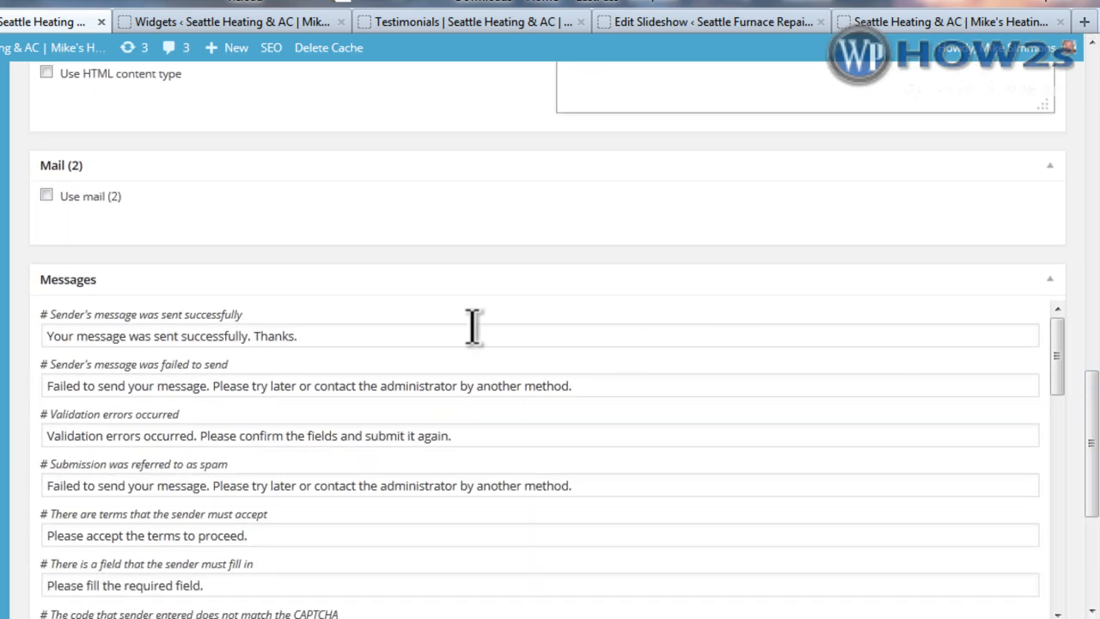
click(47, 196)
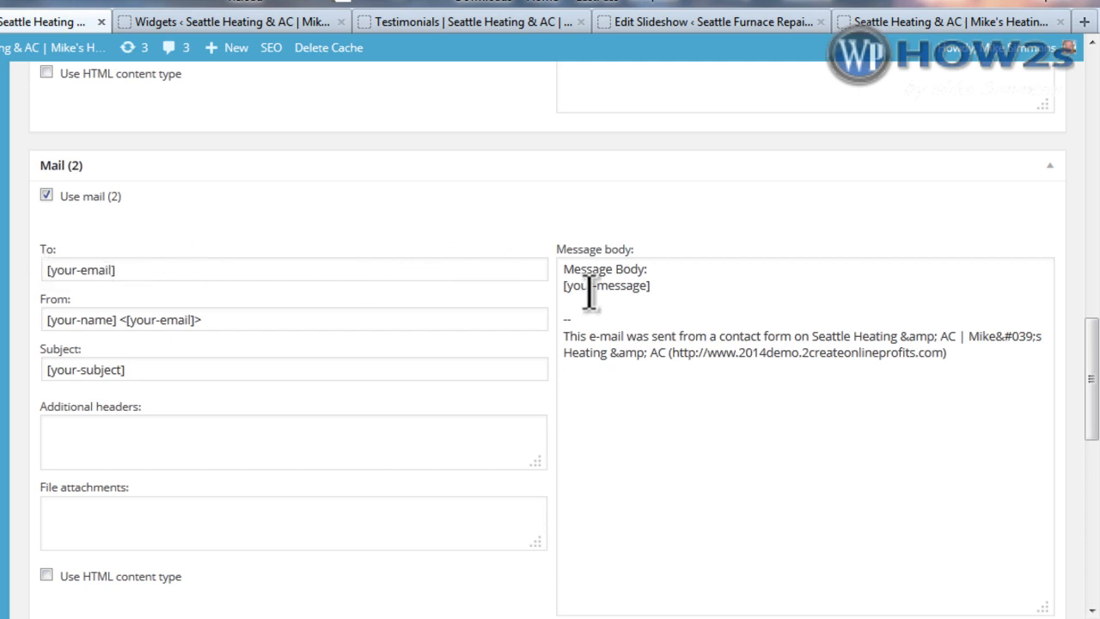
triple_click(213, 320)
text(Mike)
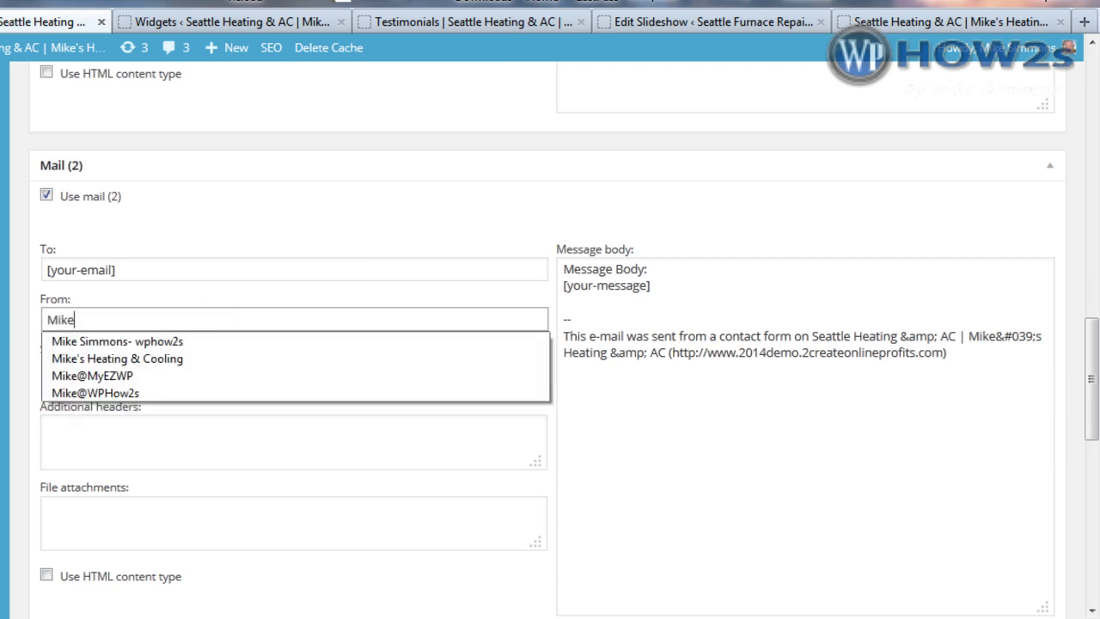
text('s)
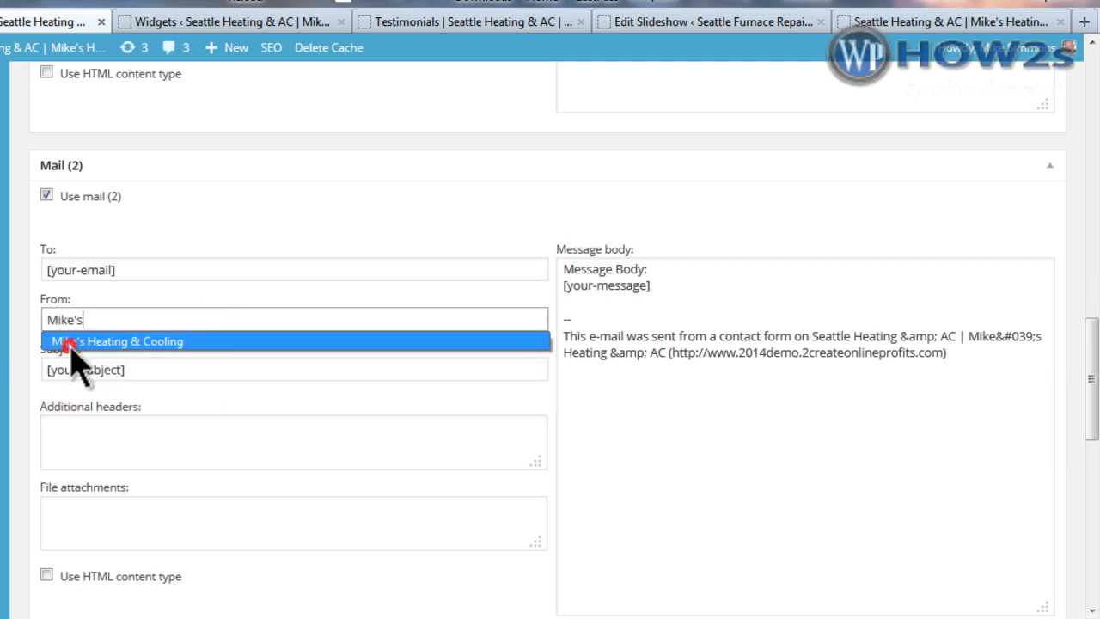
click(71, 343)
triple_click(145, 371)
text(RE:)
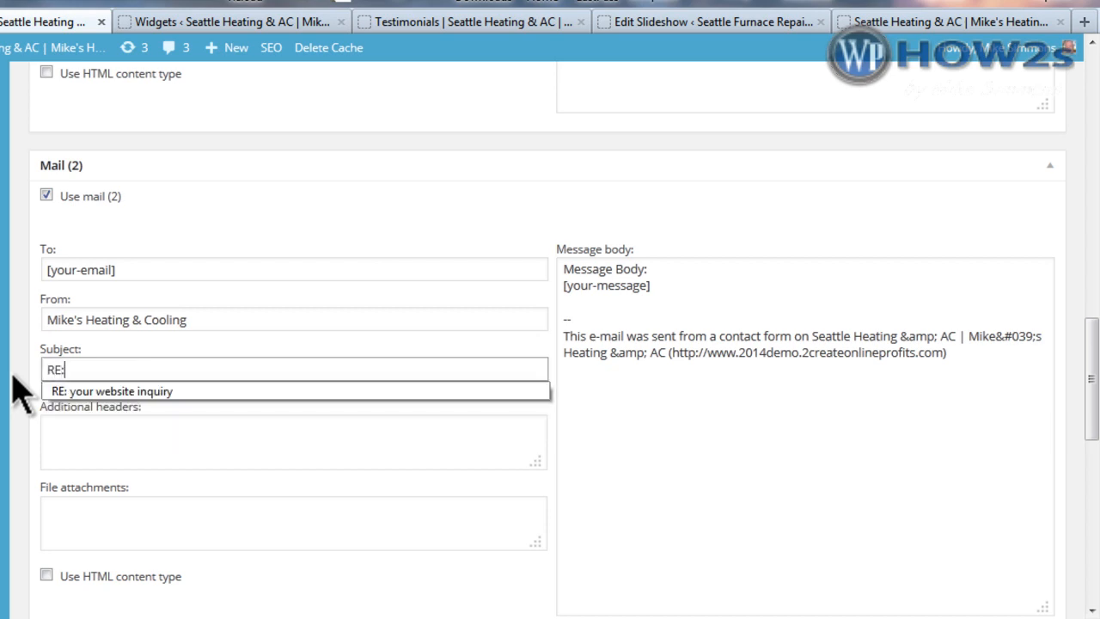
click(98, 391)
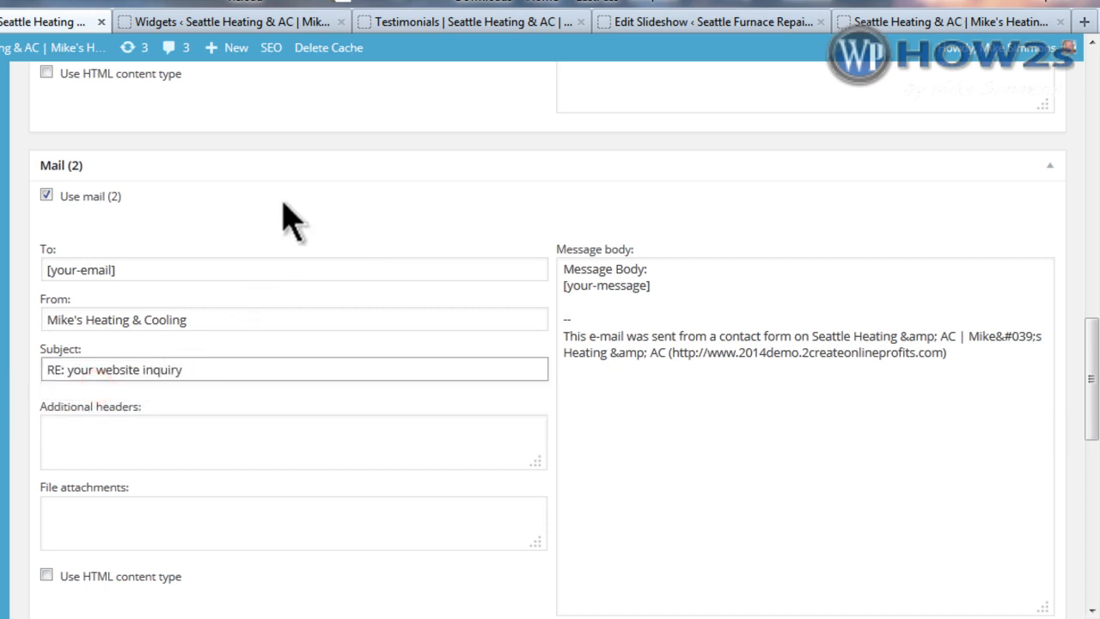
Replace the Mail (2) message with "Hi [your-name], We received your inquiry on our site and will be in touch soon." plus a sign-off, and save.
drag(567, 275, 711, 284)
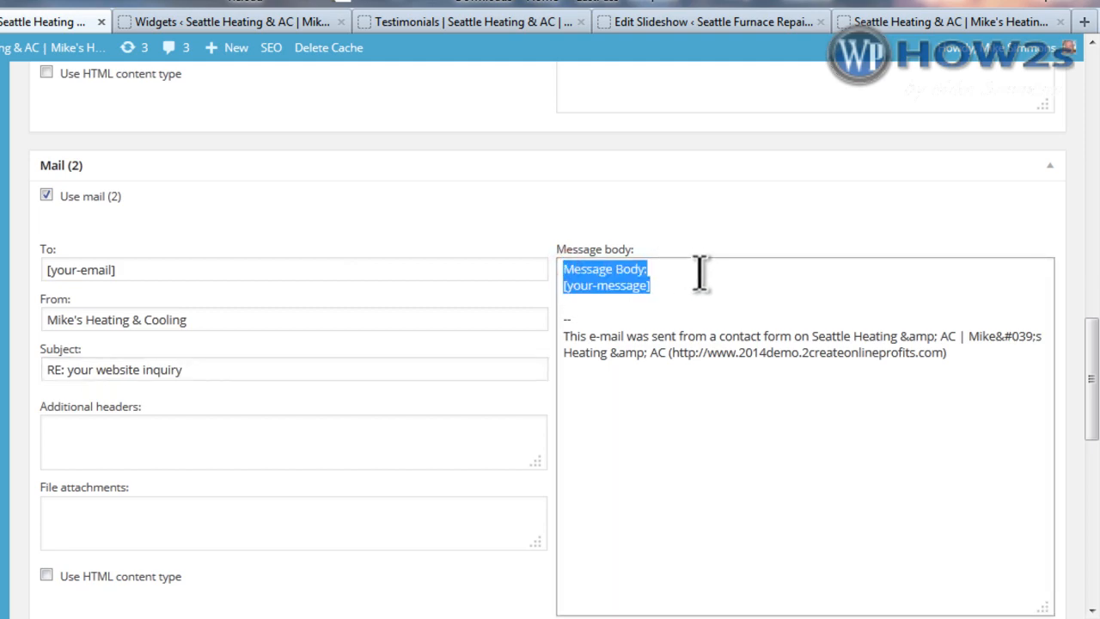
text(Hi)
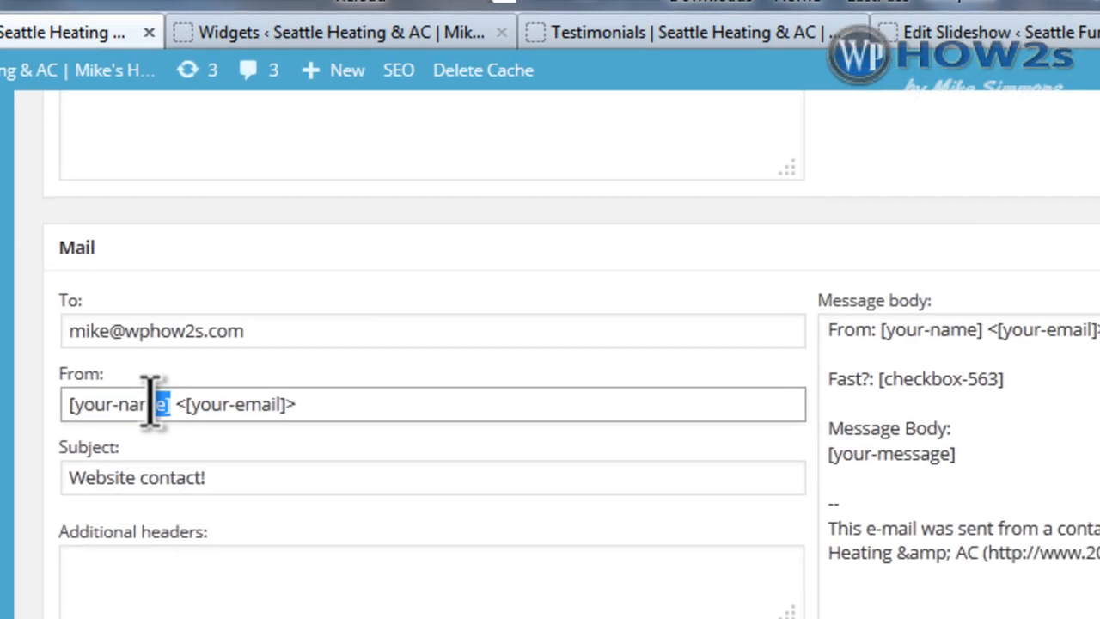
right_click(154, 402)
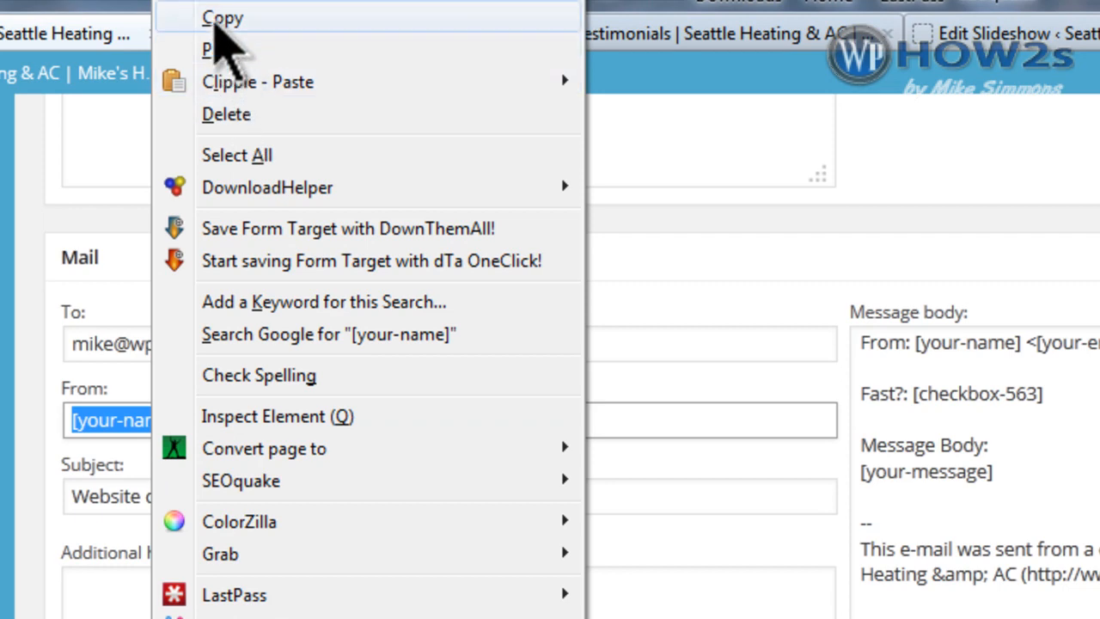
click(223, 18)
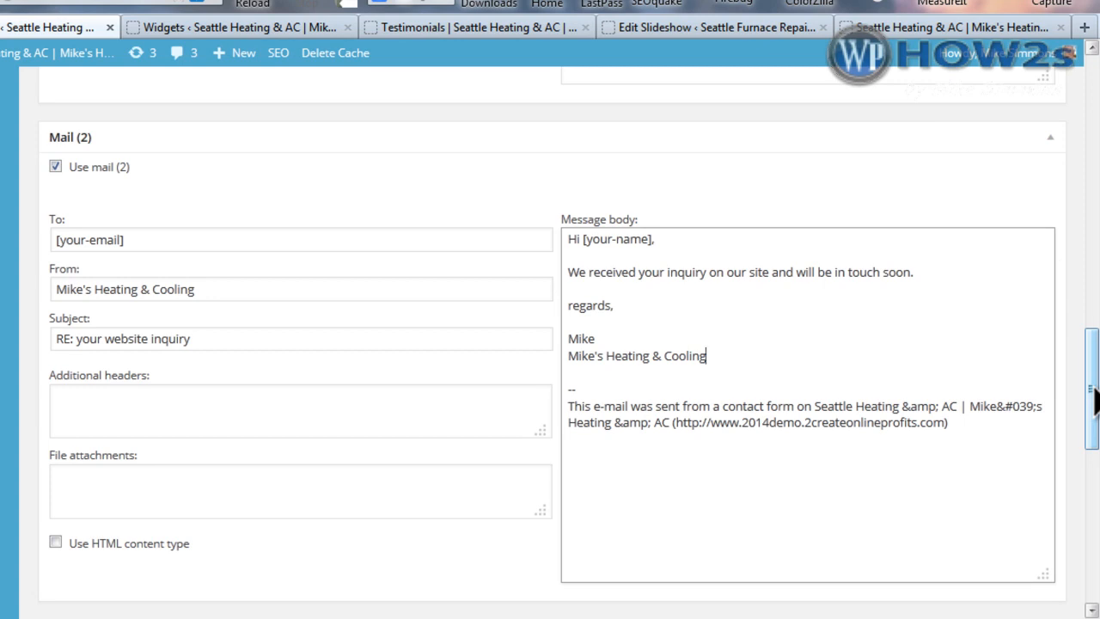
drag(1093, 391, 1093, 127)
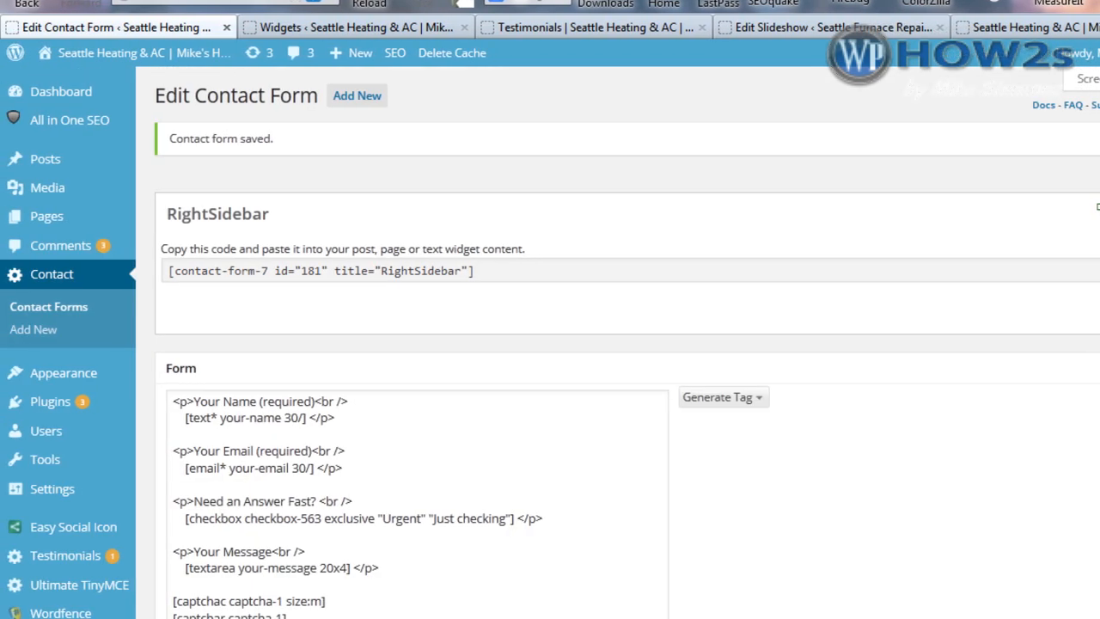
Copy the shortcode of Contact form 1 from the list of contact forms.
click(48, 306)
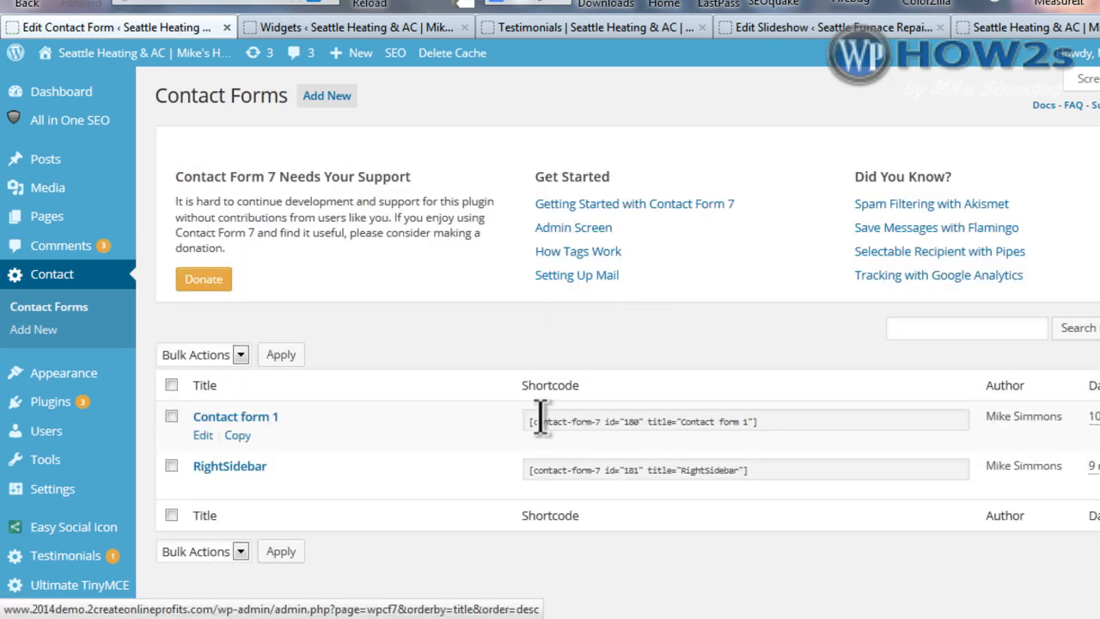
click(630, 422)
triple_click(637, 420)
double_click(638, 420)
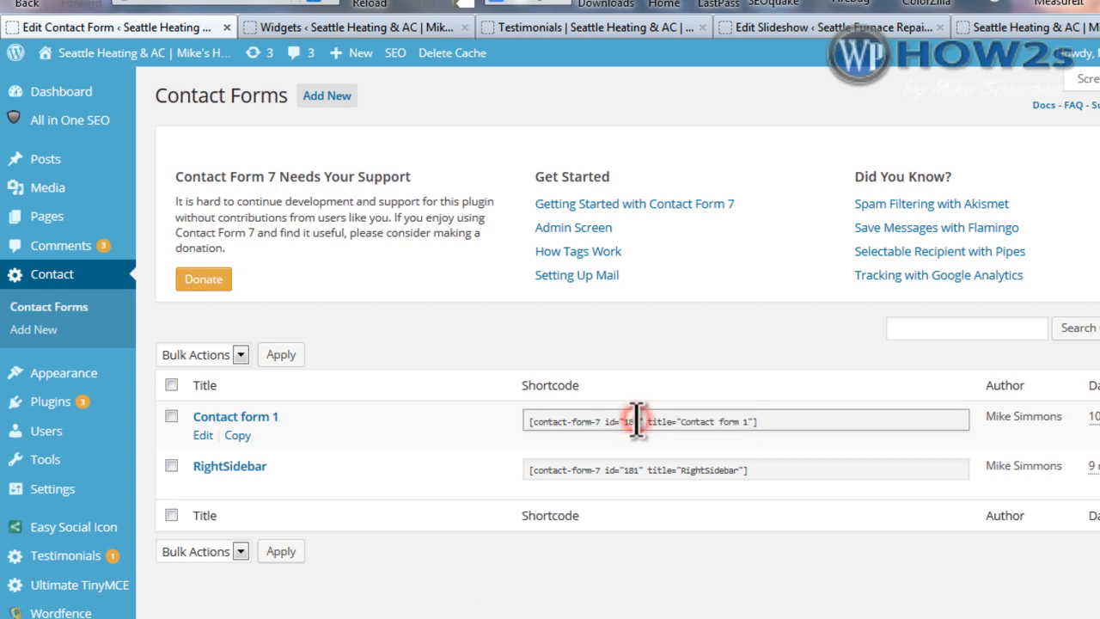
triple_click(637, 421)
right_click(637, 420)
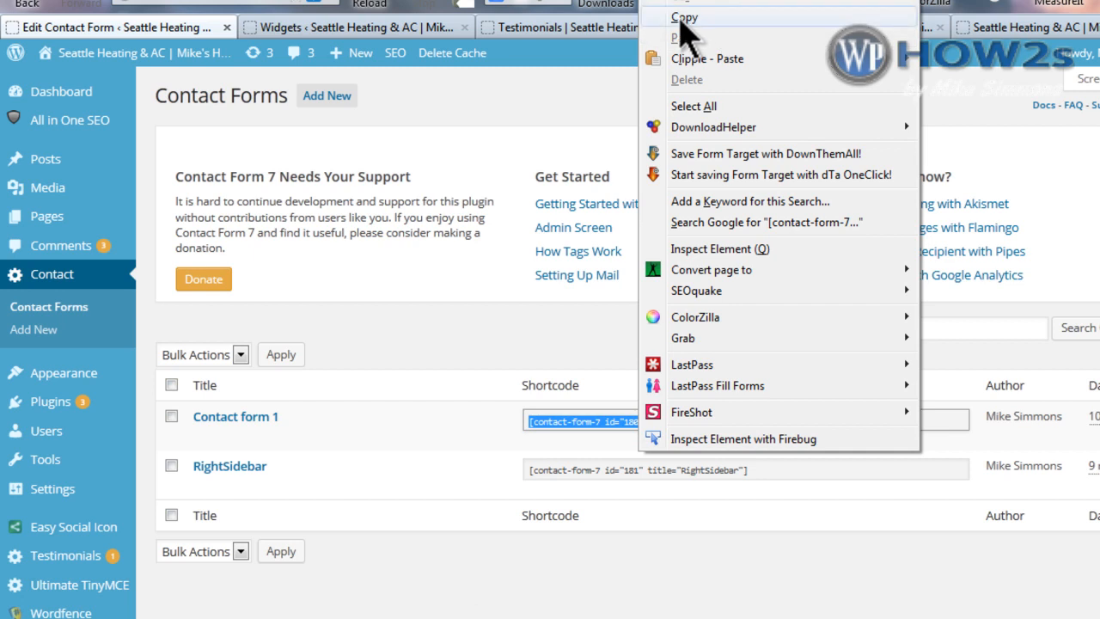
click(685, 19)
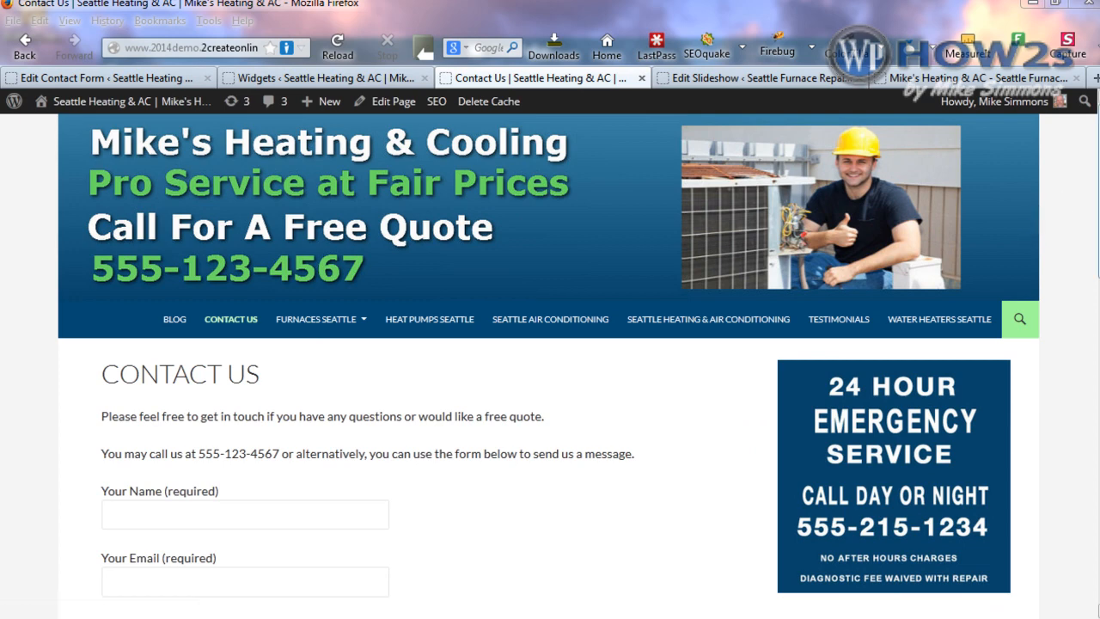
Review the Contact Us page and its two forms, and compare the site with the Seattle Furnace Repair example's home and About pages.
scroll(1090, 283, down, 10)
scroll(550, 378, down, 5)
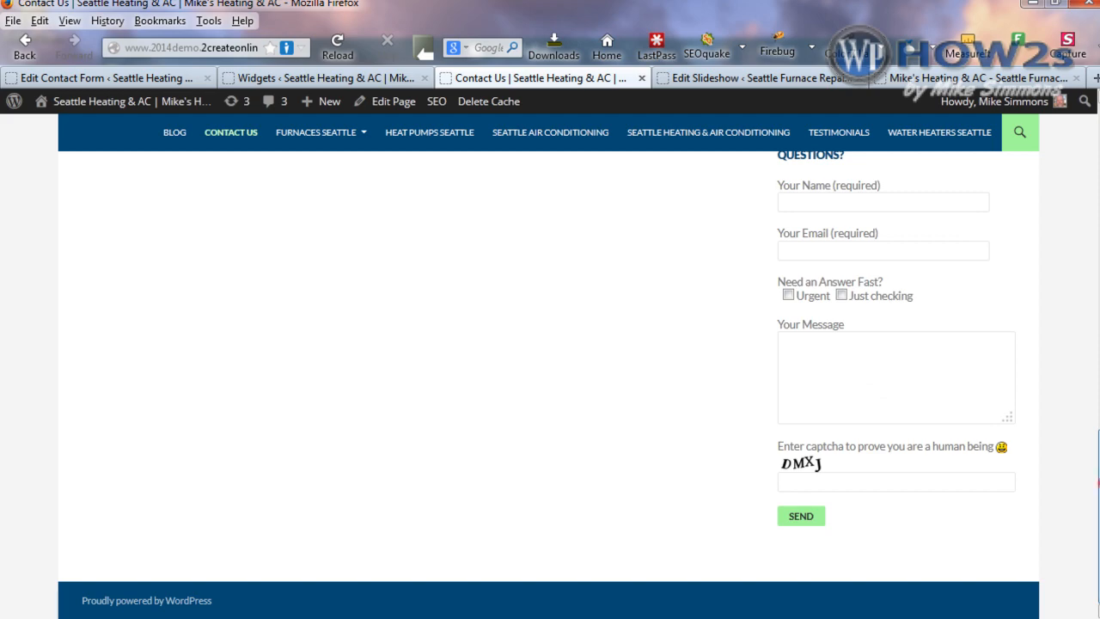
scroll(1092, 430, up, 10)
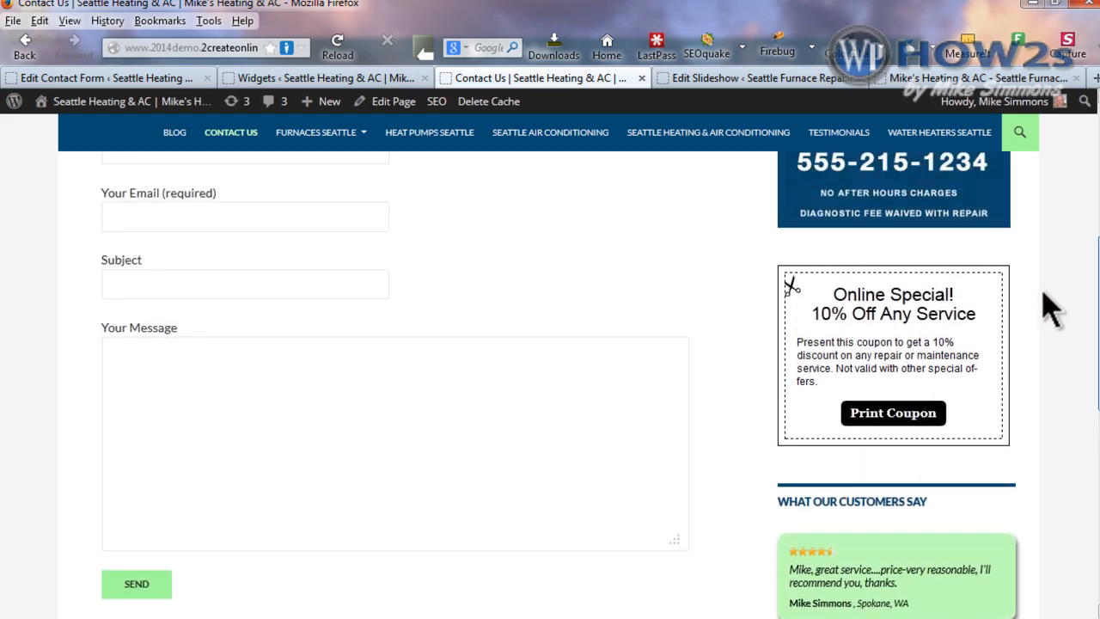
scroll(1061, 284, up, 5)
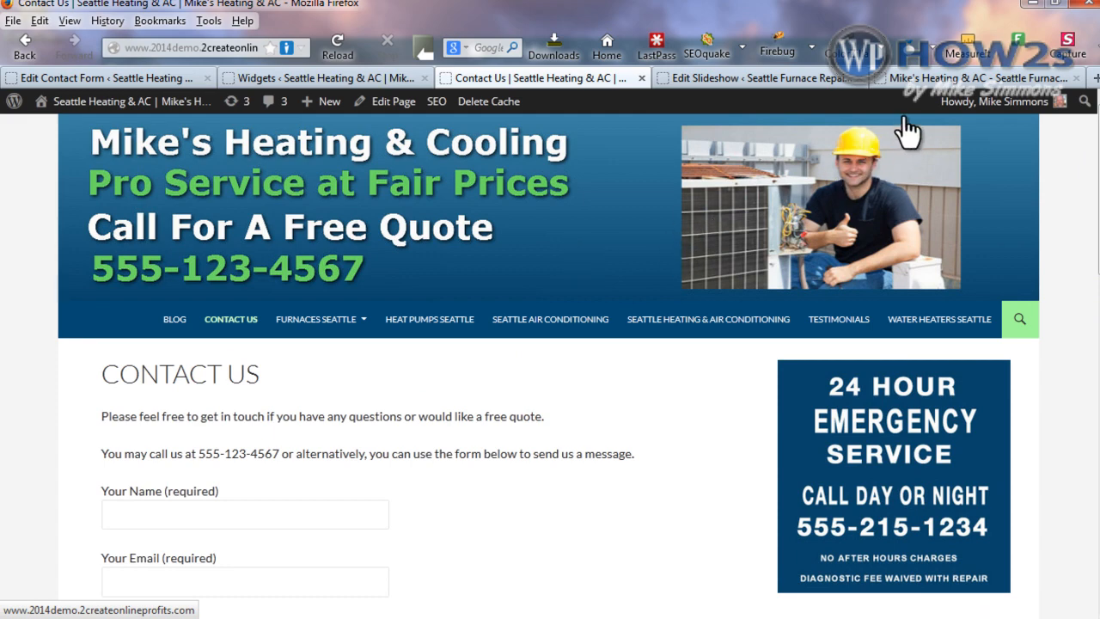
click(939, 82)
click(631, 129)
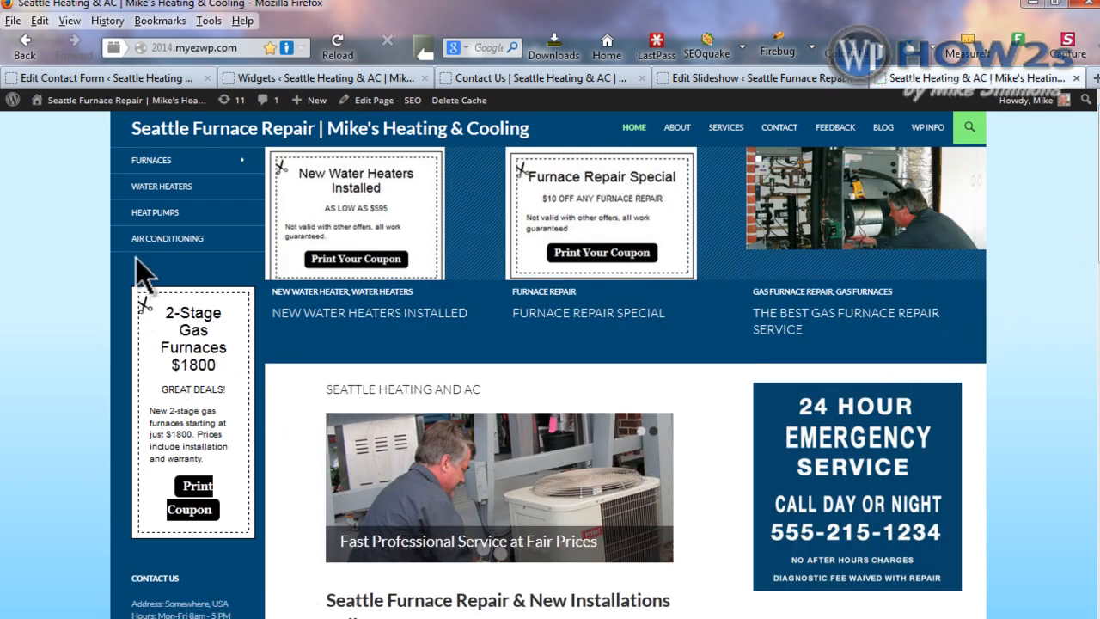
mouse_move(156, 172)
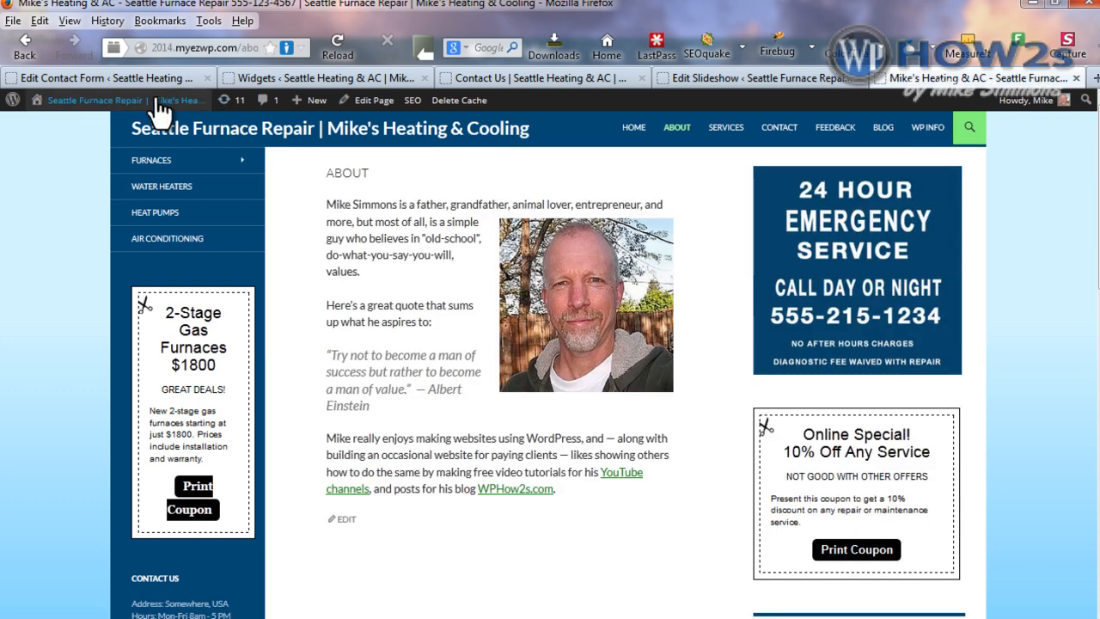
Open the theme customizer for the demo site and turn on the display of the site title and tagline.
click(101, 79)
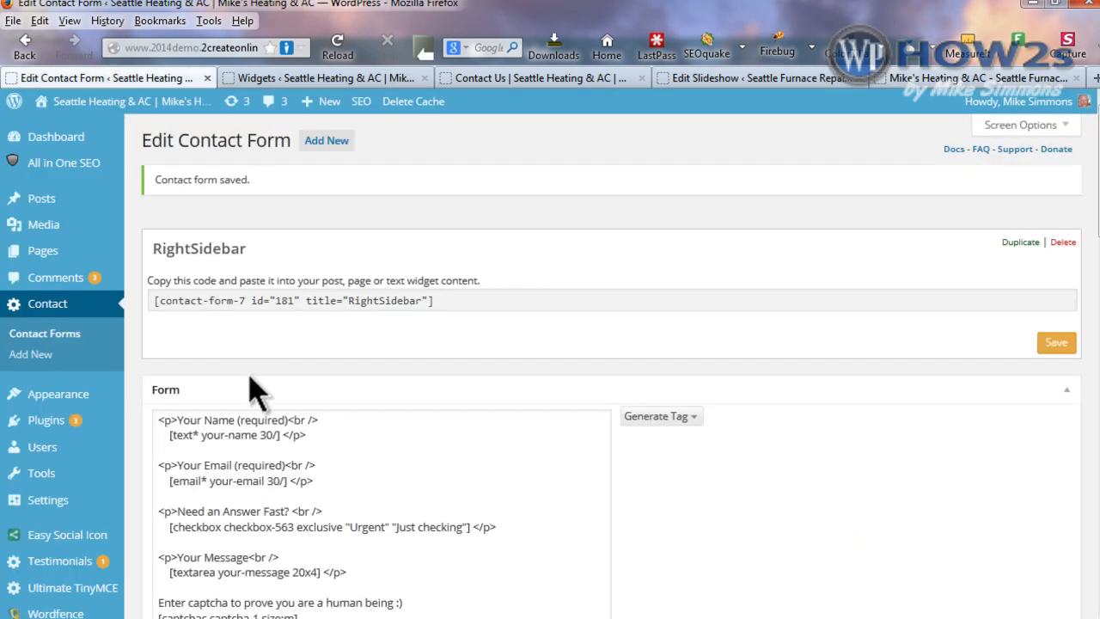
mouse_move(54, 411)
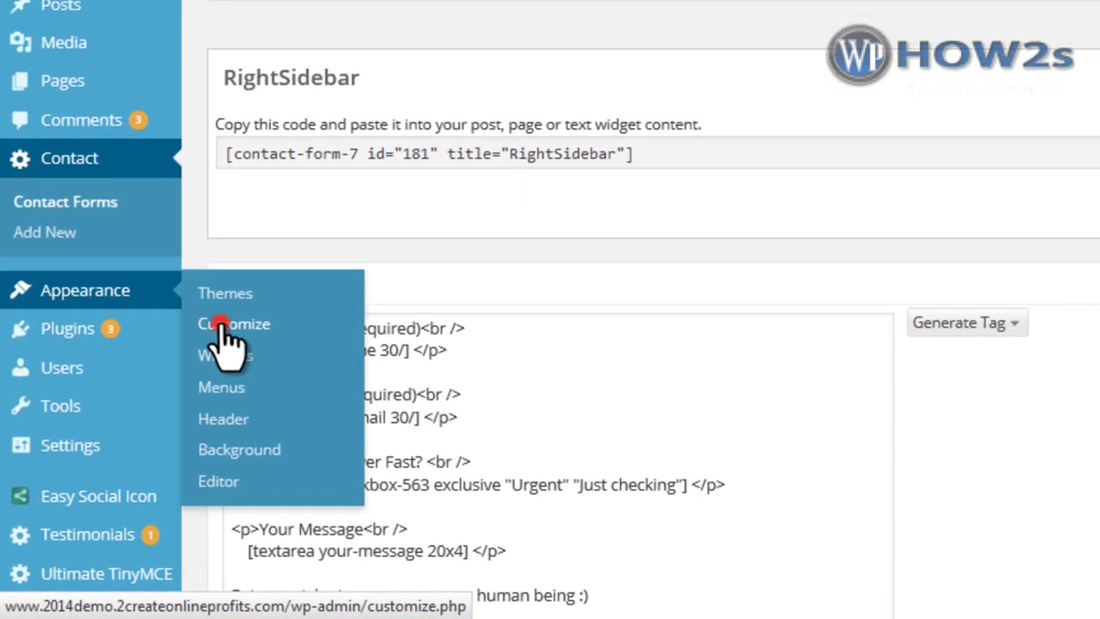
click(225, 328)
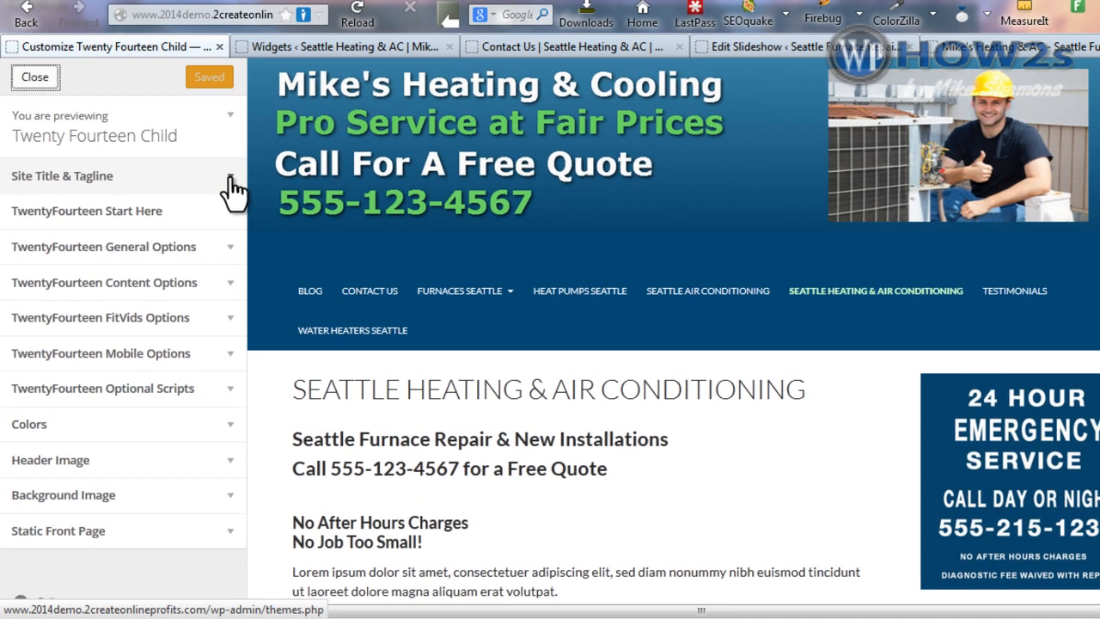
click(230, 181)
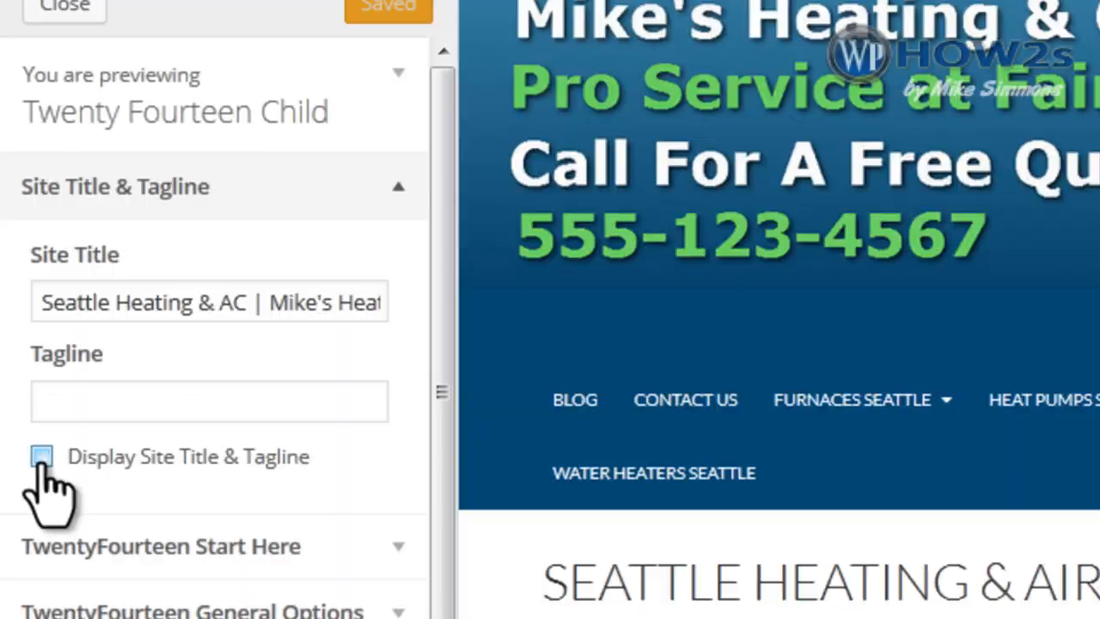
click(23, 325)
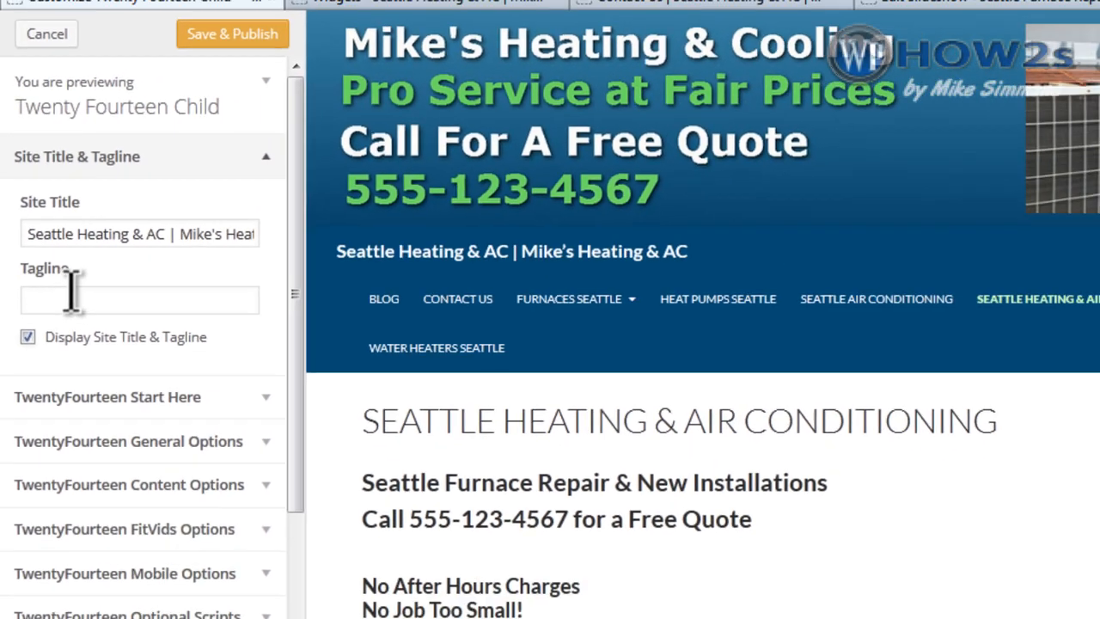
In the TwentyFourteen General Options, turn off the option that removes the left sidebar sitewide.
scroll(223, 400, down, 3)
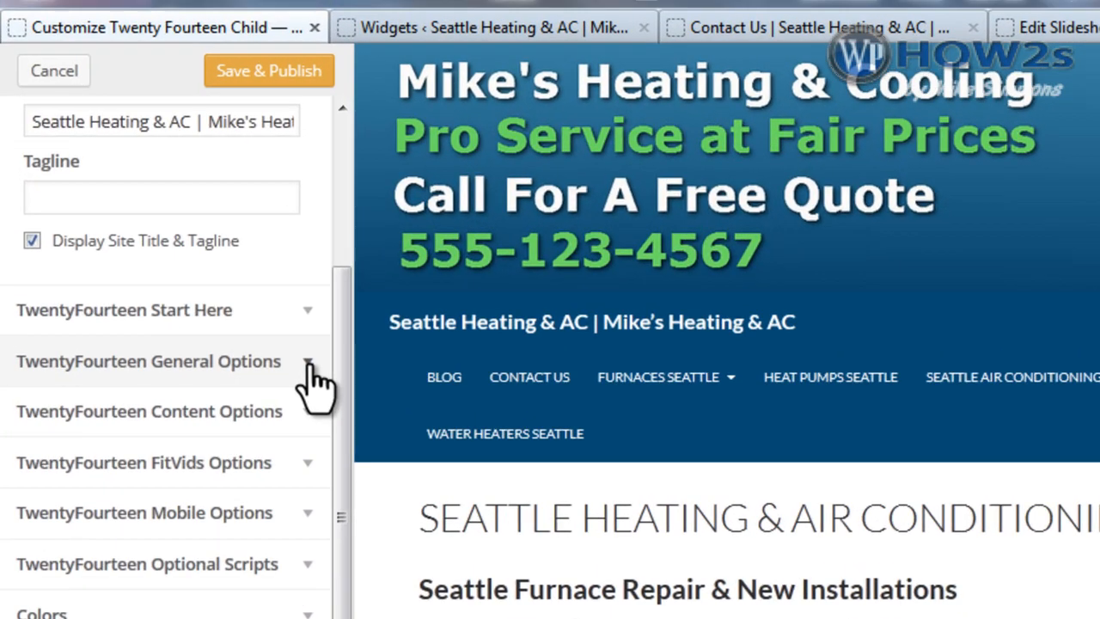
click(308, 364)
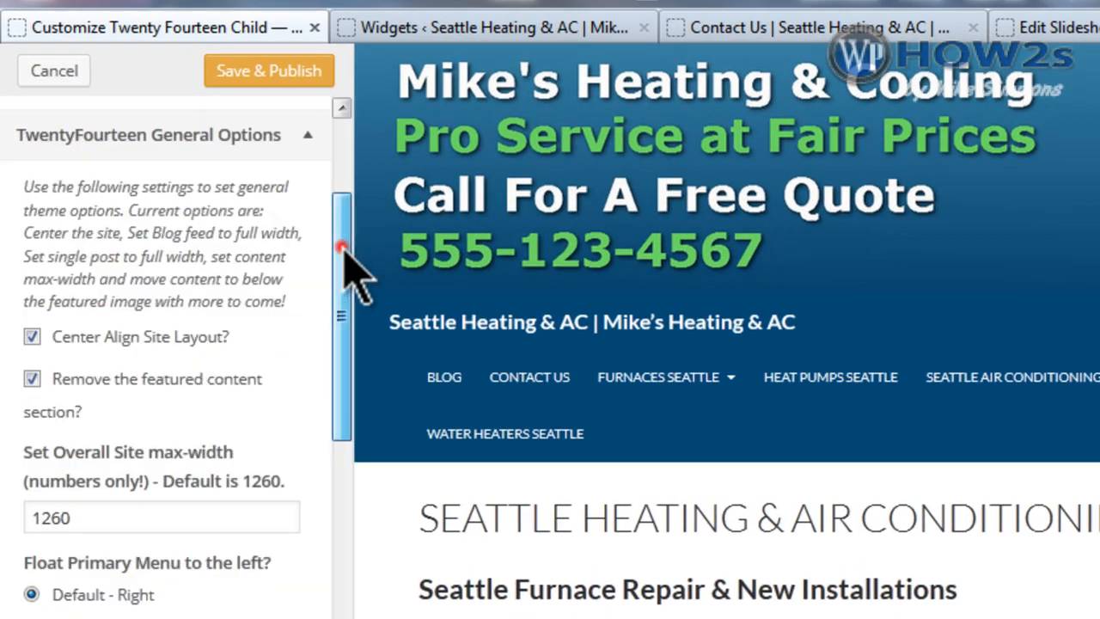
drag(342, 248, 369, 381)
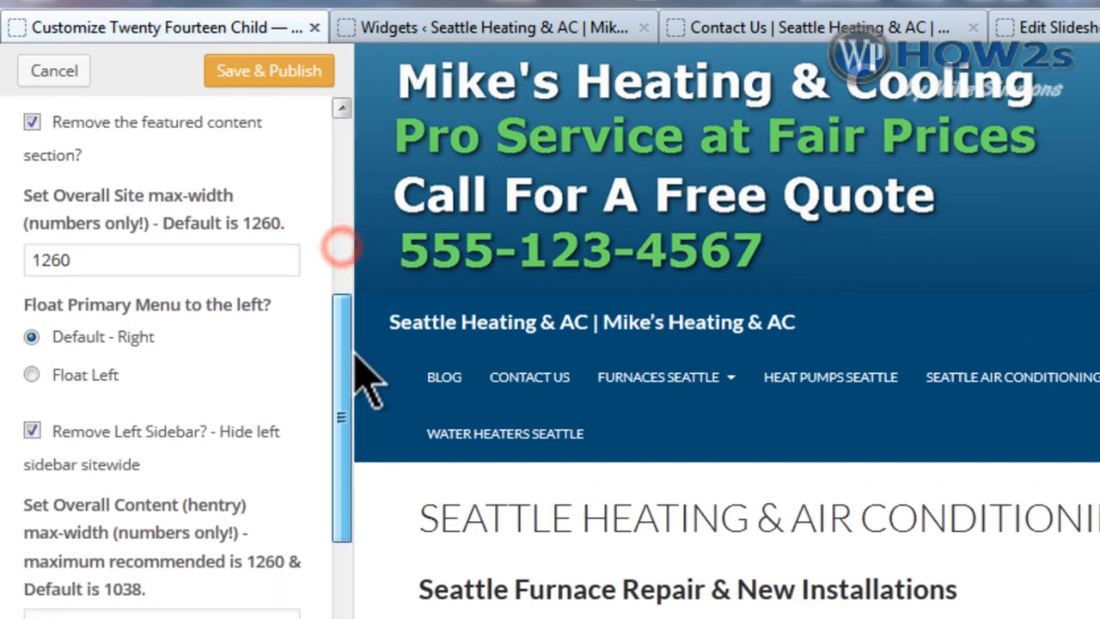
click(31, 428)
scroll(335, 455, down, 5)
drag(346, 503, 356, 540)
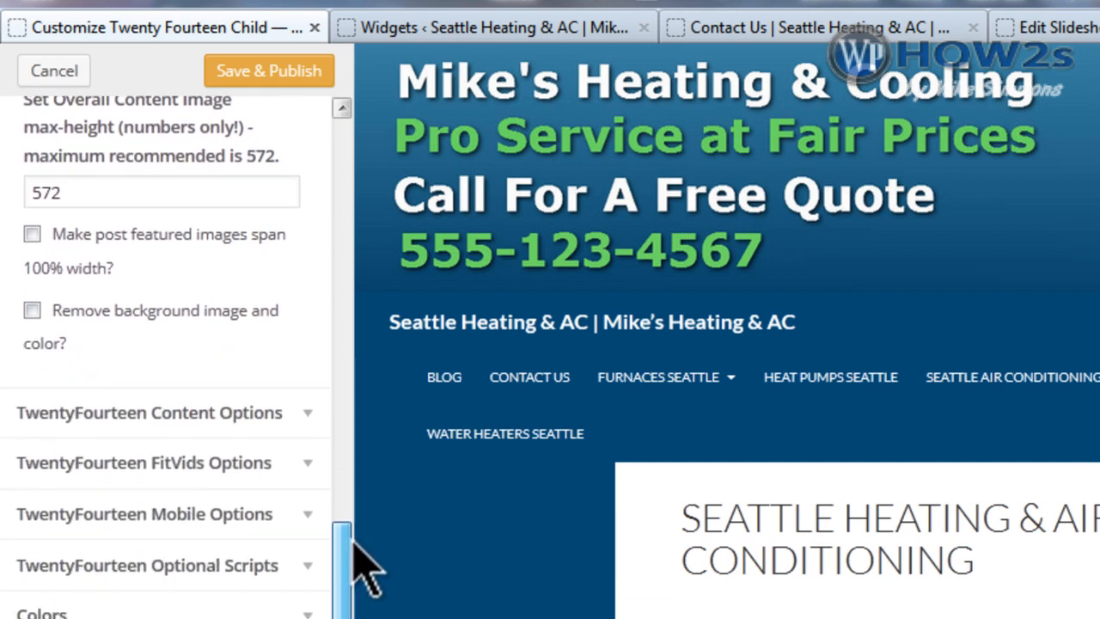
In the TwentyFourteen Content Options, set the content max-width to 500.
click(305, 414)
scroll(310, 429, down, 5)
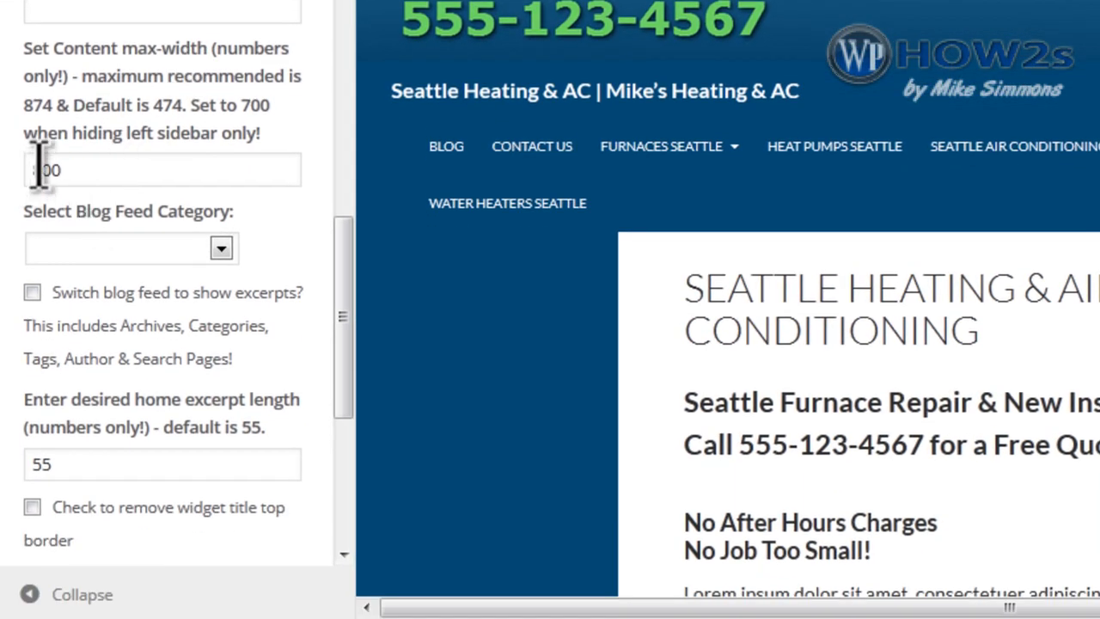
click(38, 169)
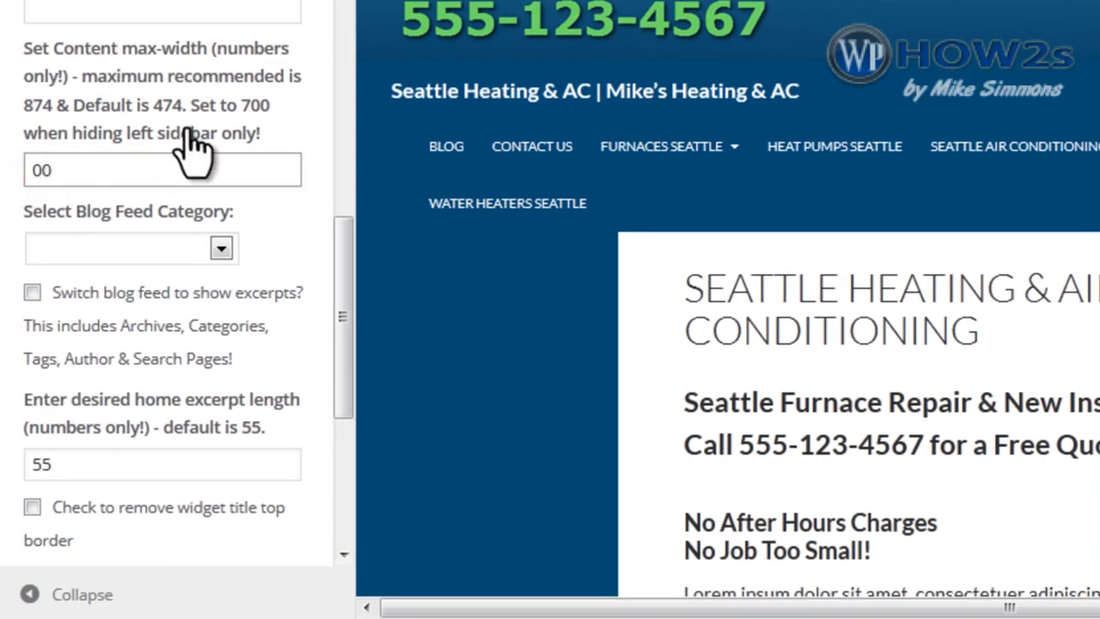
text(5)
Remove the theme's header image and publish the customizer changes.
click(339, 295)
drag(345, 247, 319, 491)
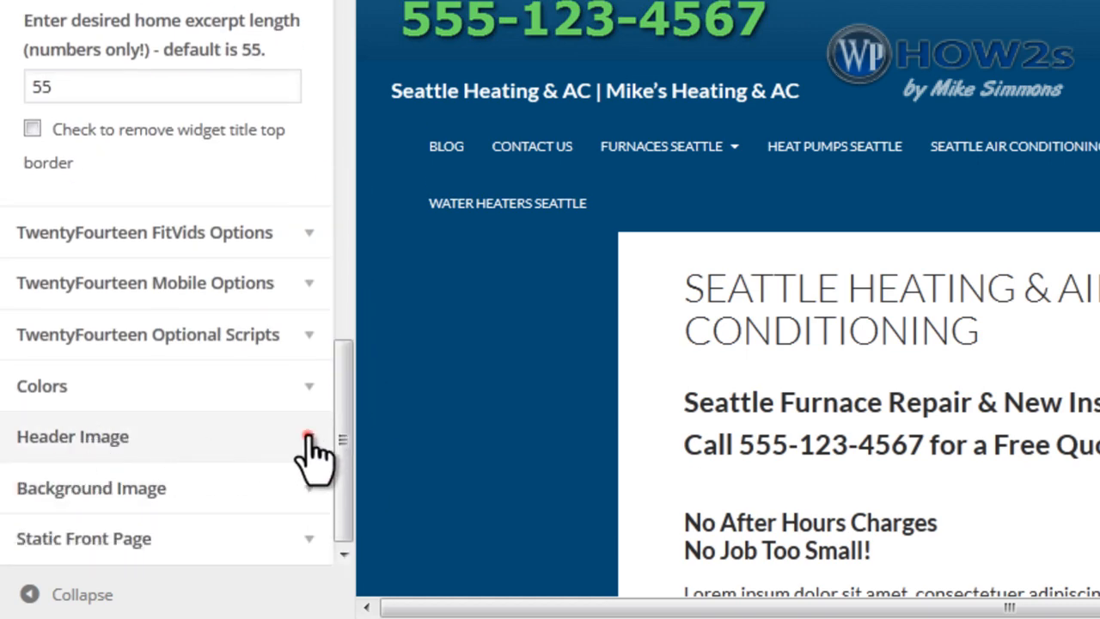
click(308, 436)
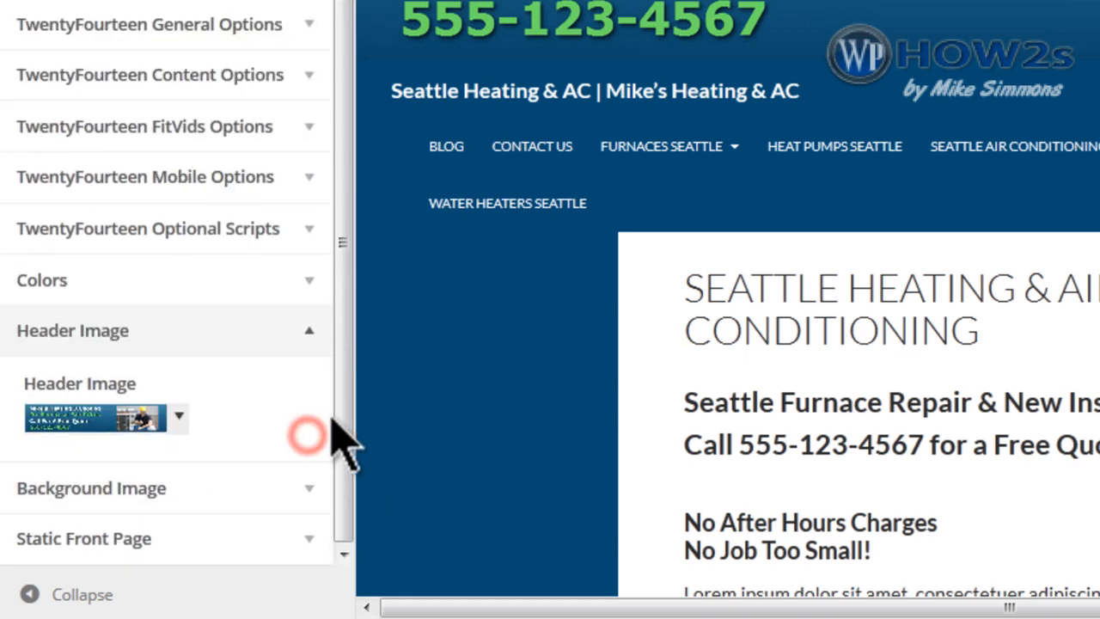
click(178, 419)
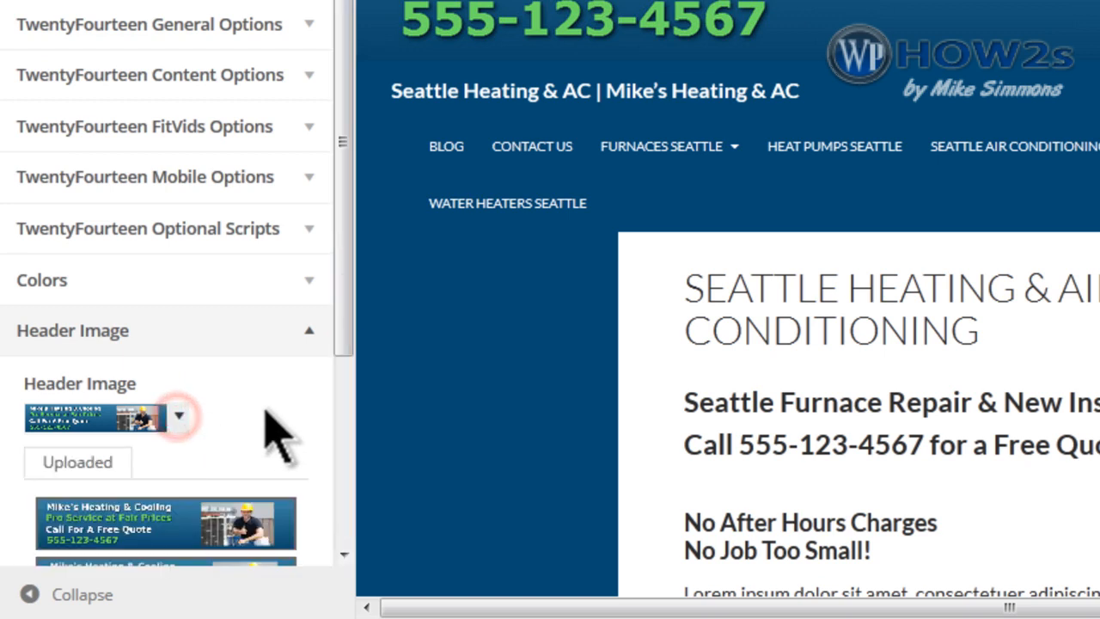
drag(355, 217, 355, 391)
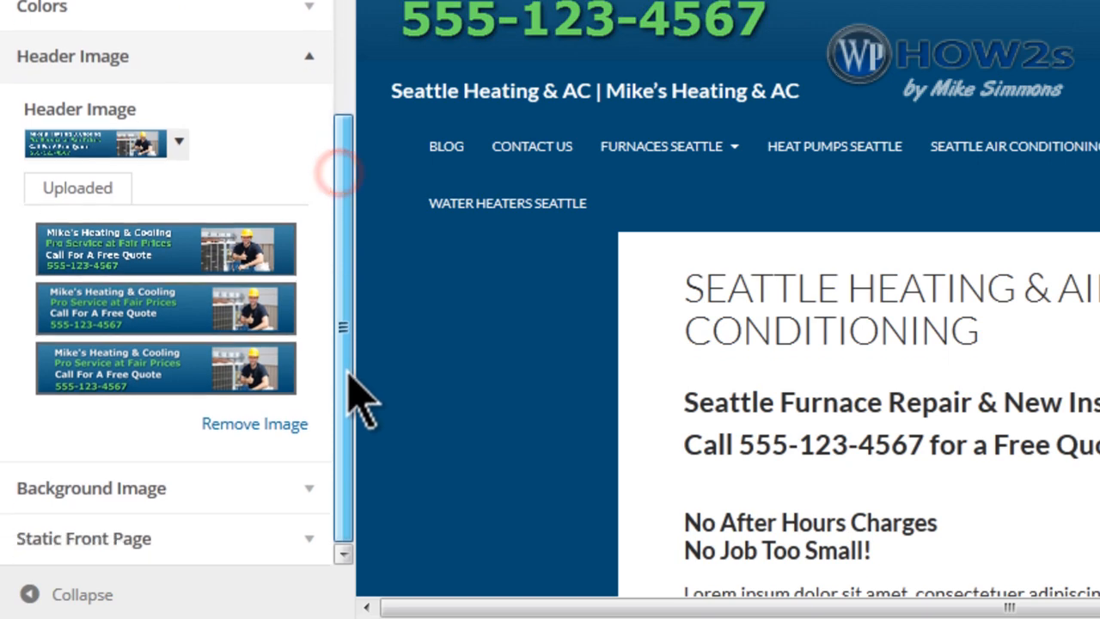
click(238, 425)
drag(340, 220, 348, 1)
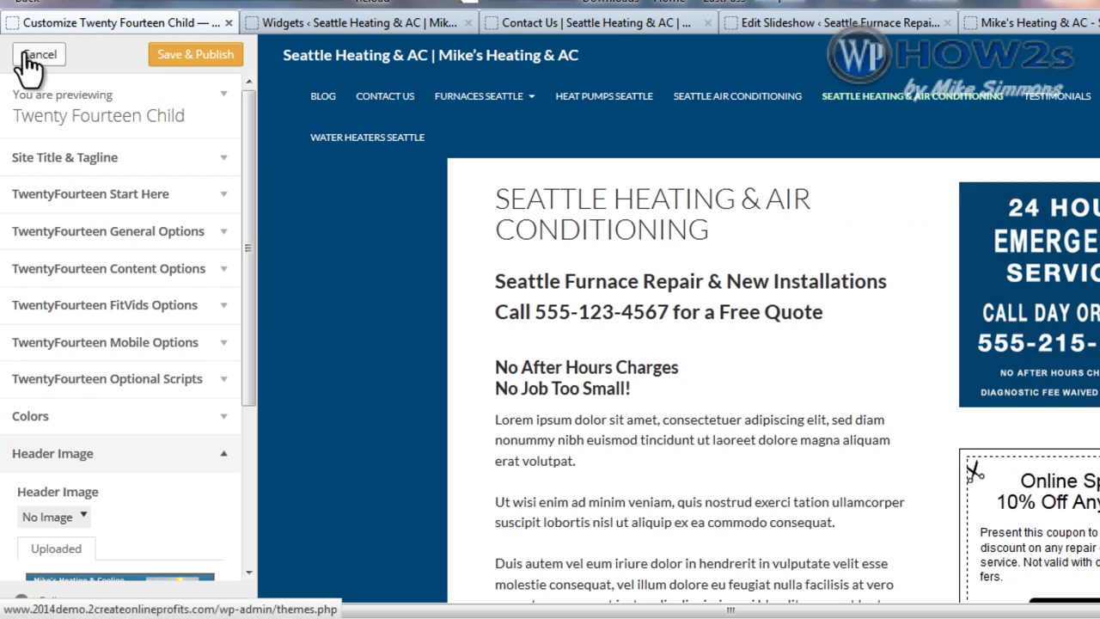
click(174, 57)
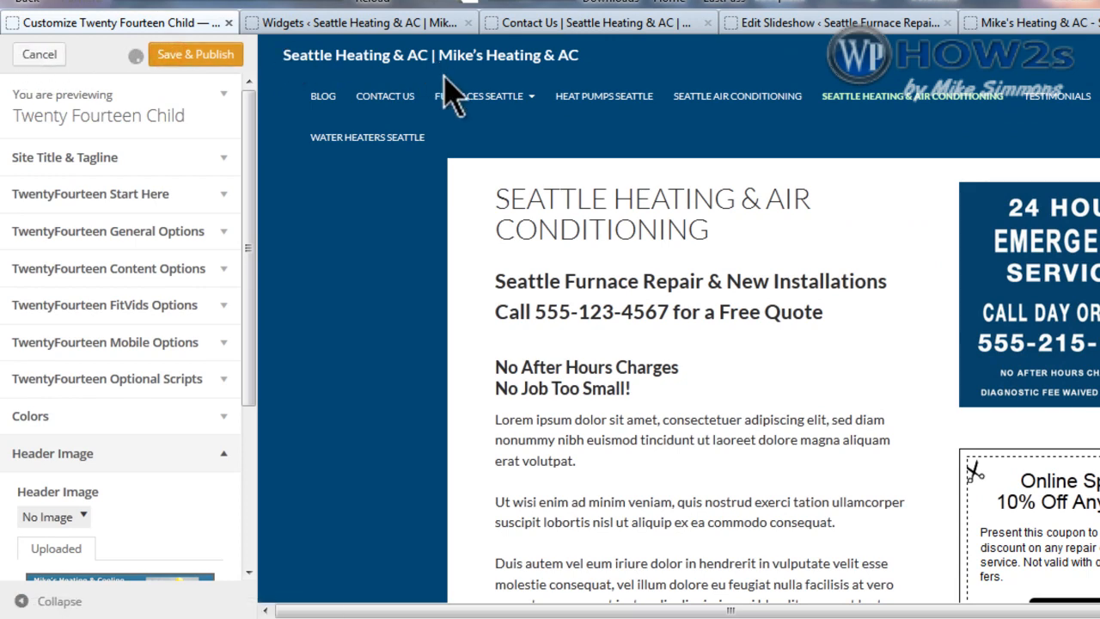
On the site's home page, inspect the Seattle Heating & Air Conditioning heading with Firebug and copy its .entry-title style rule.
click(560, 24)
click(386, 5)
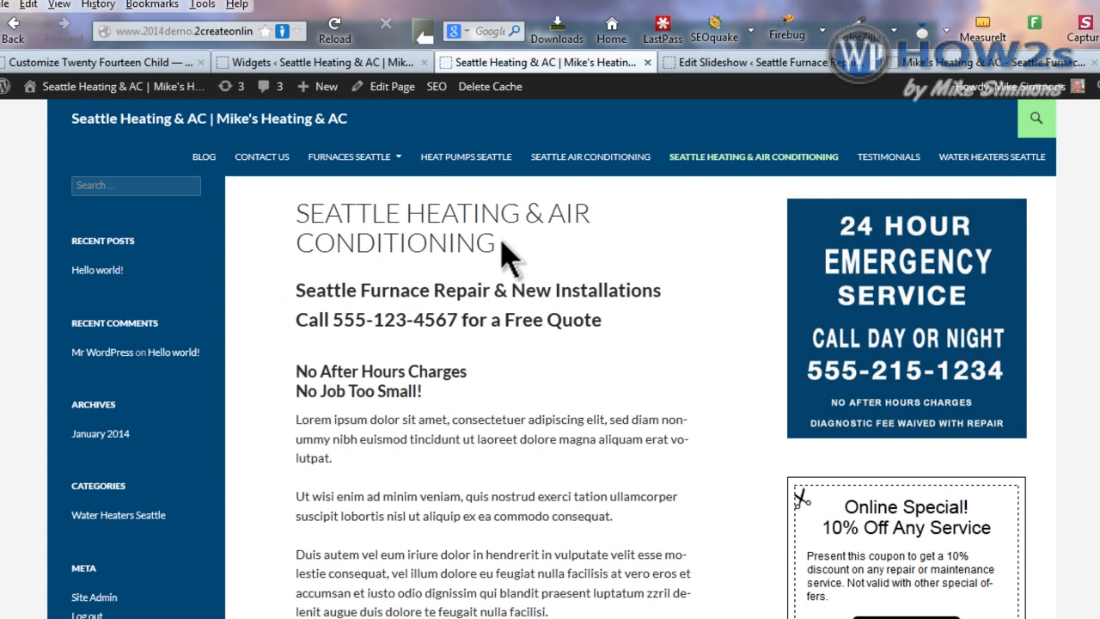
drag(492, 240, 296, 211)
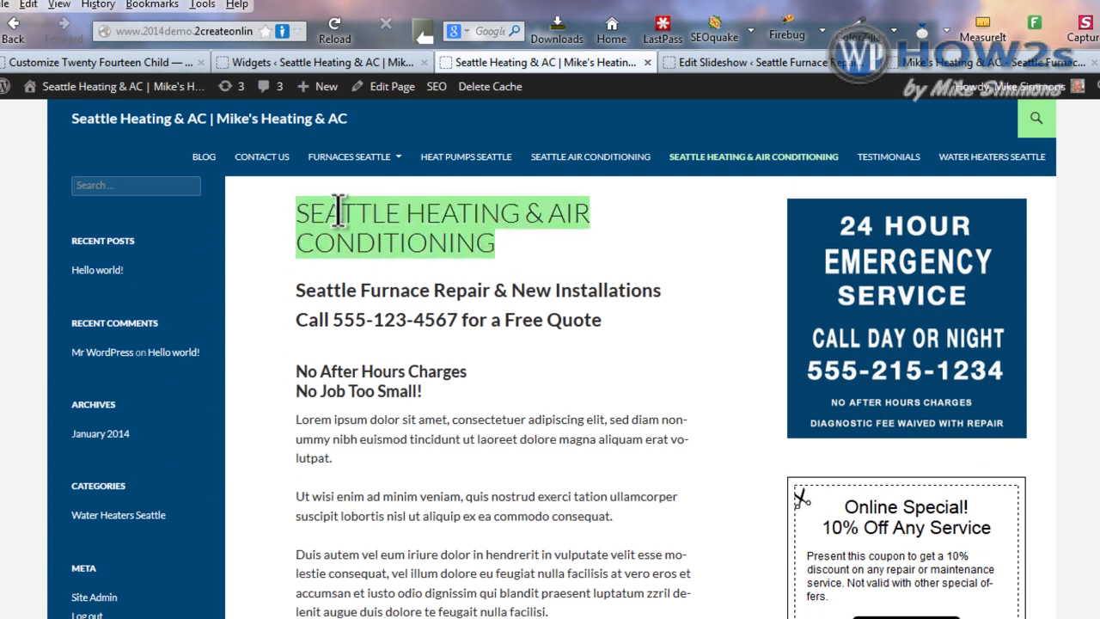
right_click(389, 215)
click(460, 583)
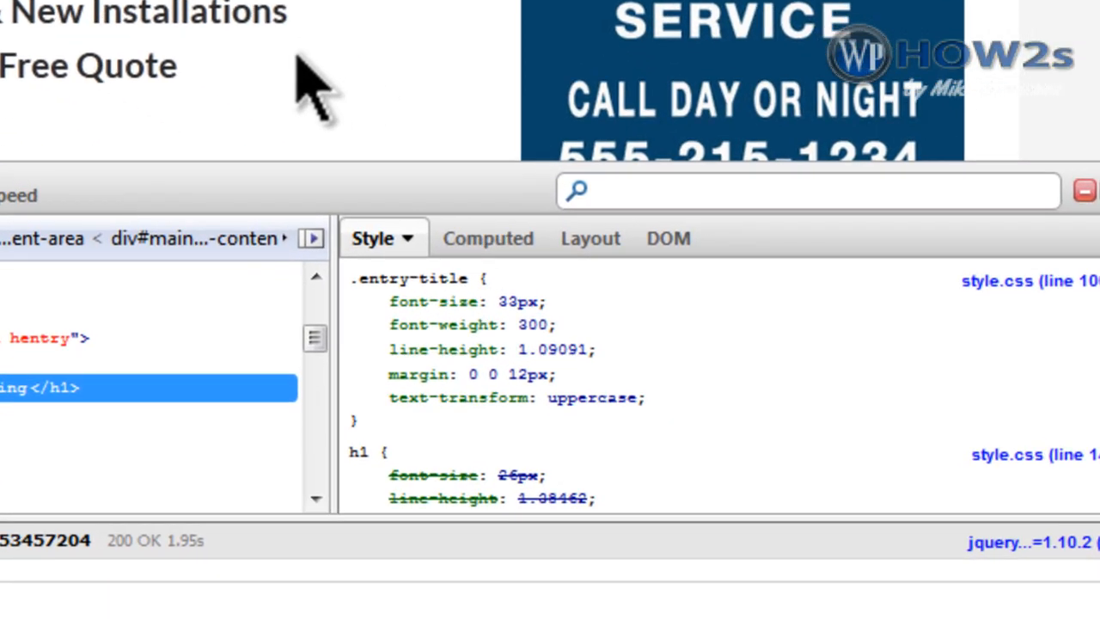
right_click(436, 283)
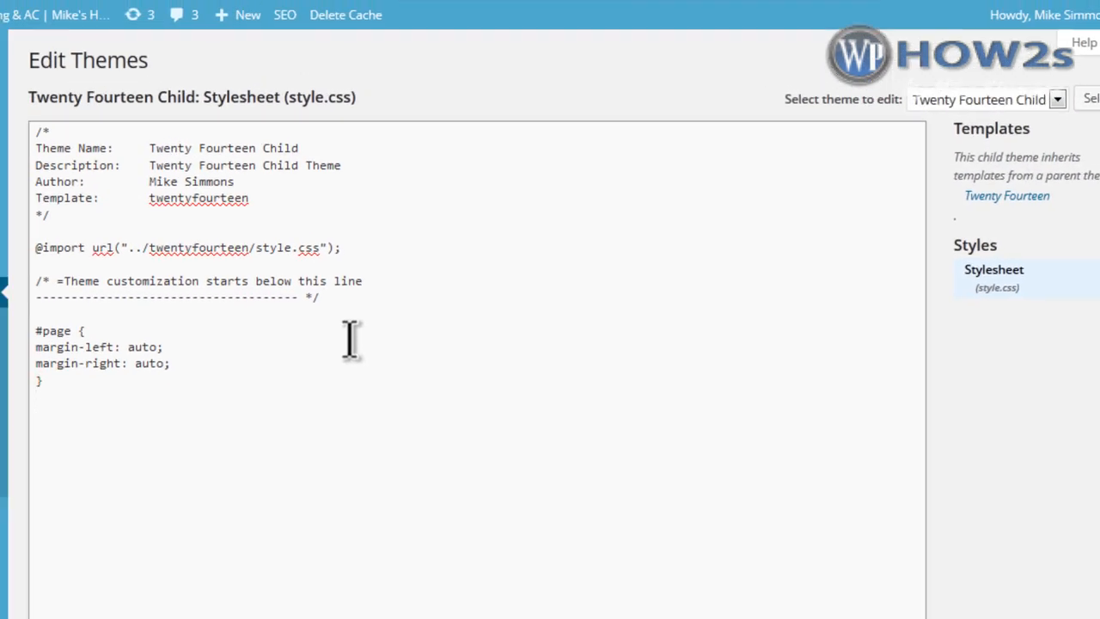
Add an .entry-title rule with font-size 10px, font-weight 300, line-height 1.09091, margin 0 0 12px and uppercase text to the child theme's stylesheet and save it.
text(.entry-title {   font-size: 10px;   font-weight: 300;   line-height: 1.09091;   margin: 0 0 12px;   text-transform: uppercase; })
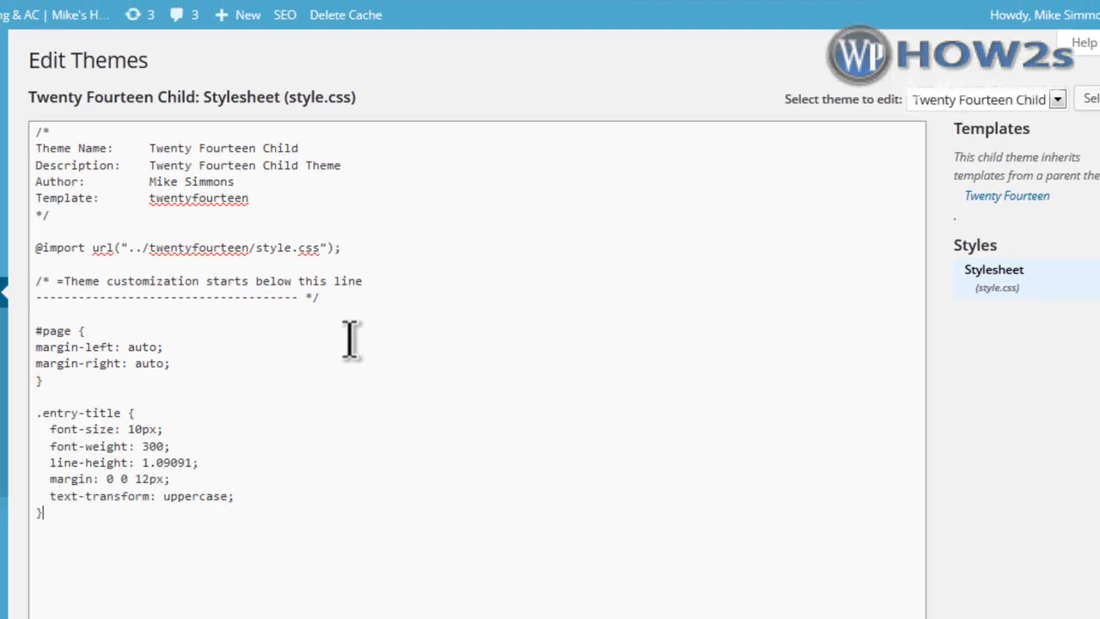
scroll(1015, 417, down, 3)
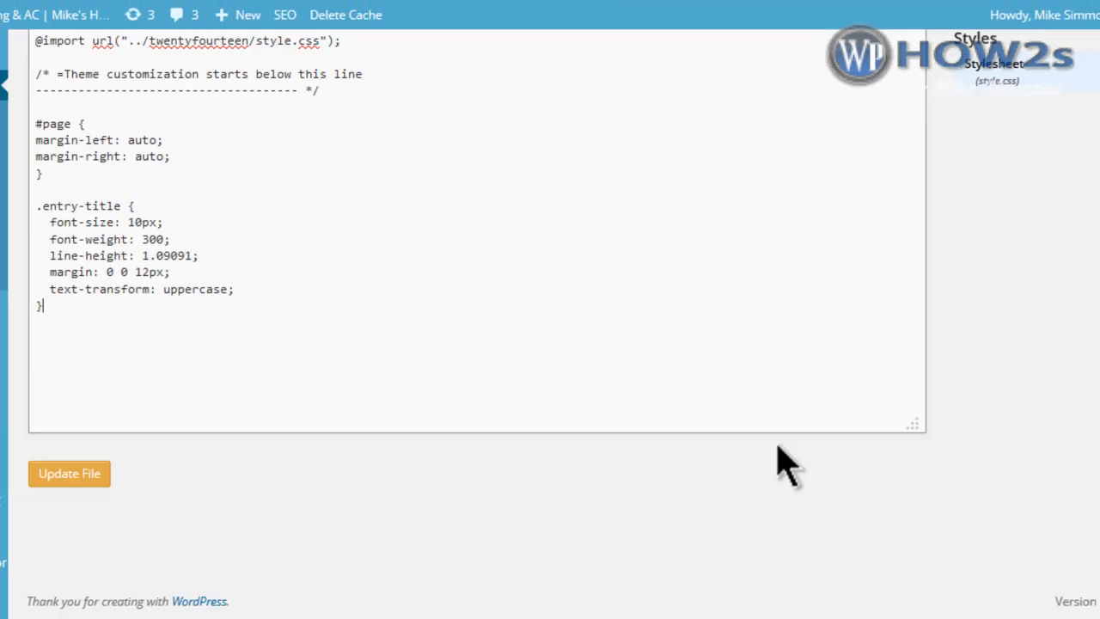
click(74, 475)
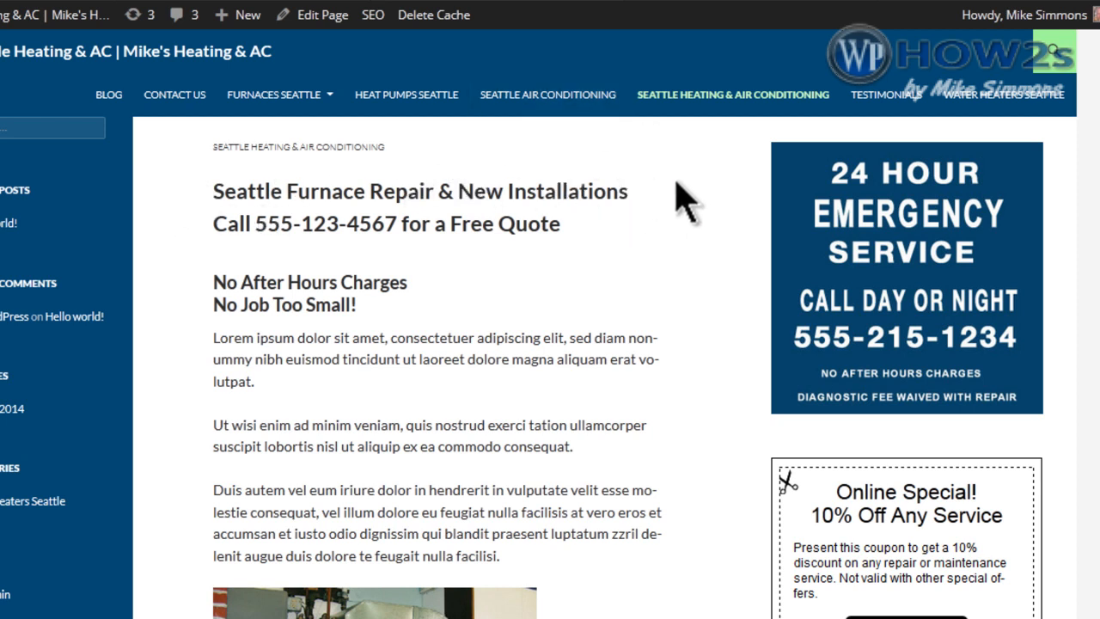
Search the plugin directory for "cyclone slider 2", then install and activate the Cyclone Slider 2 plugin.
click(217, 2)
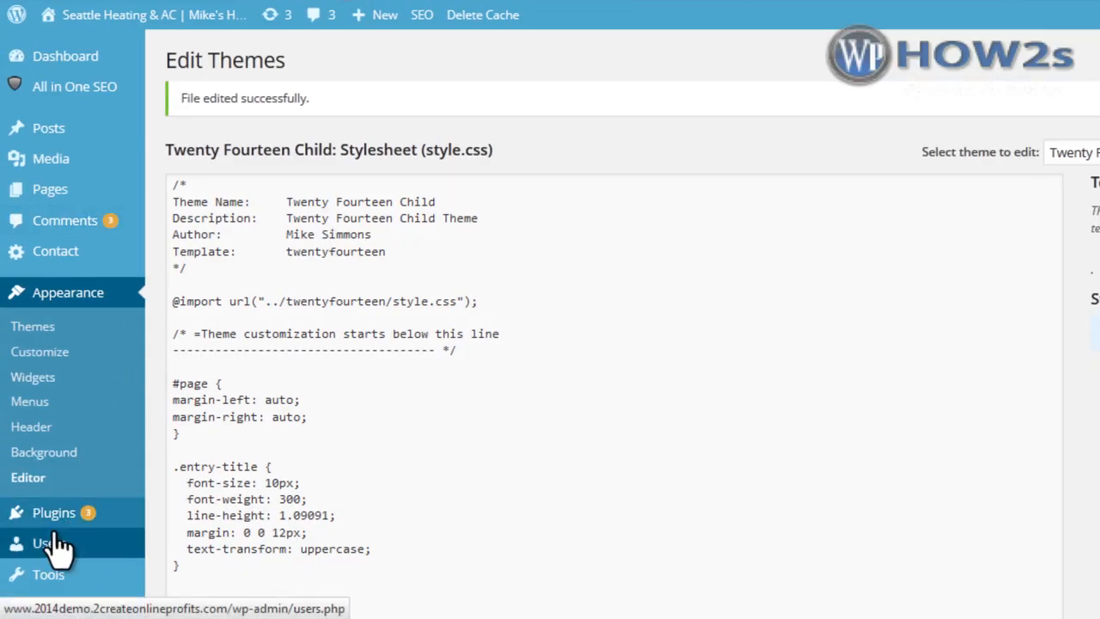
mouse_move(93, 528)
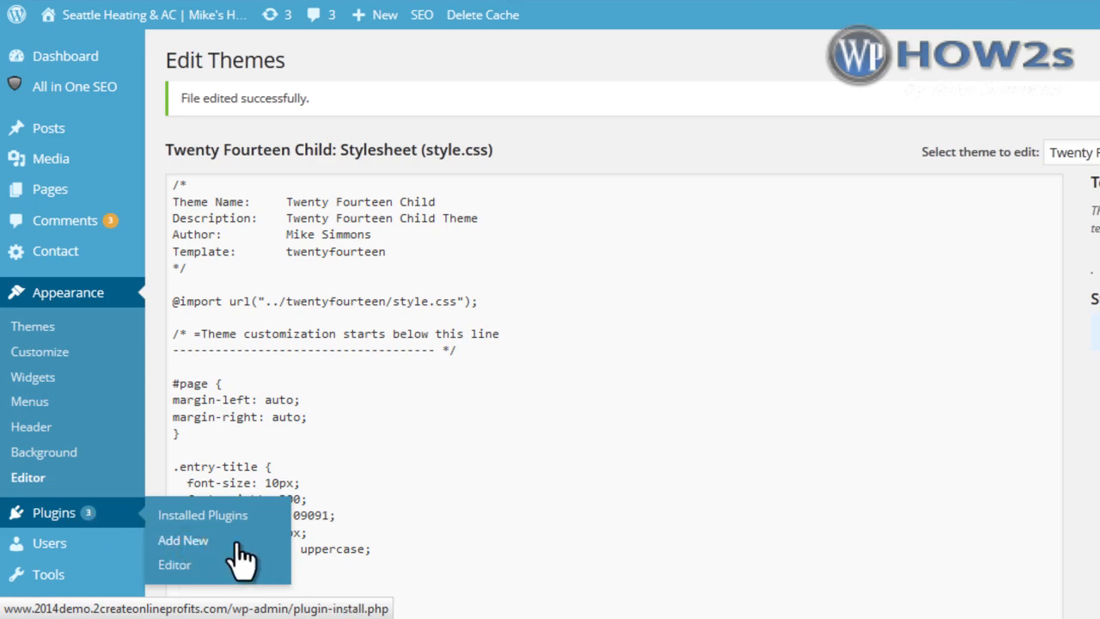
click(184, 540)
text(cyc)
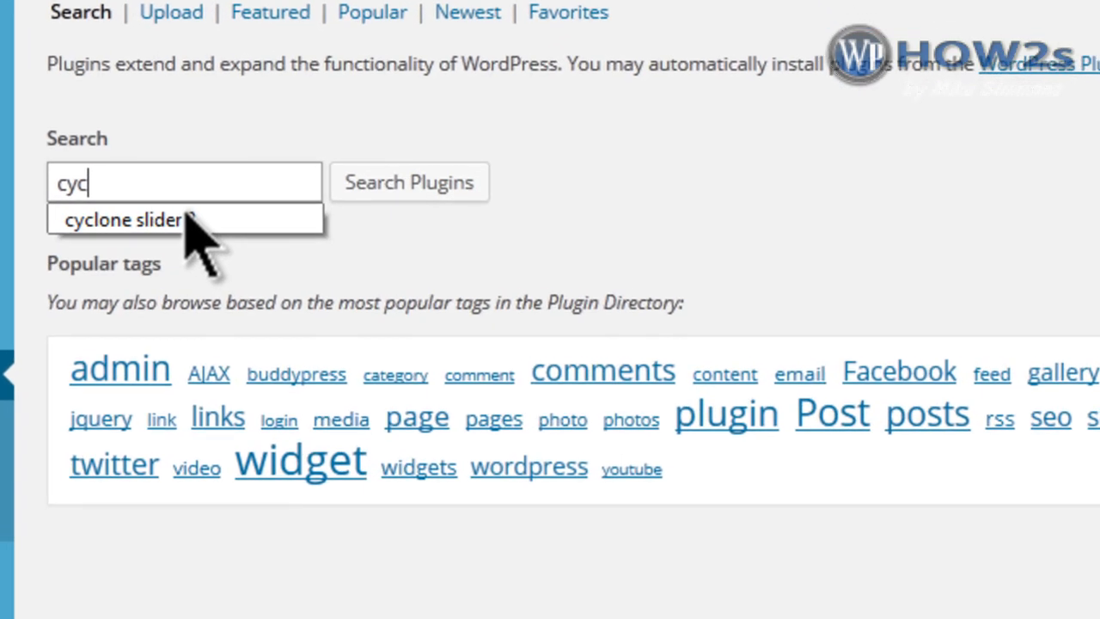
text(lone)
click(187, 220)
click(370, 182)
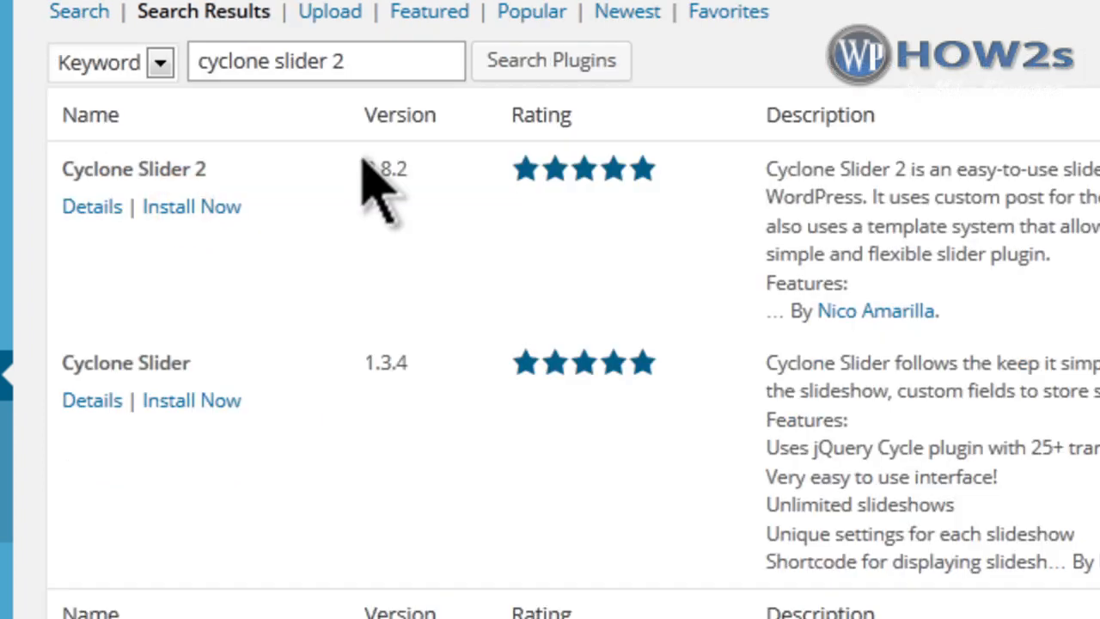
click(192, 208)
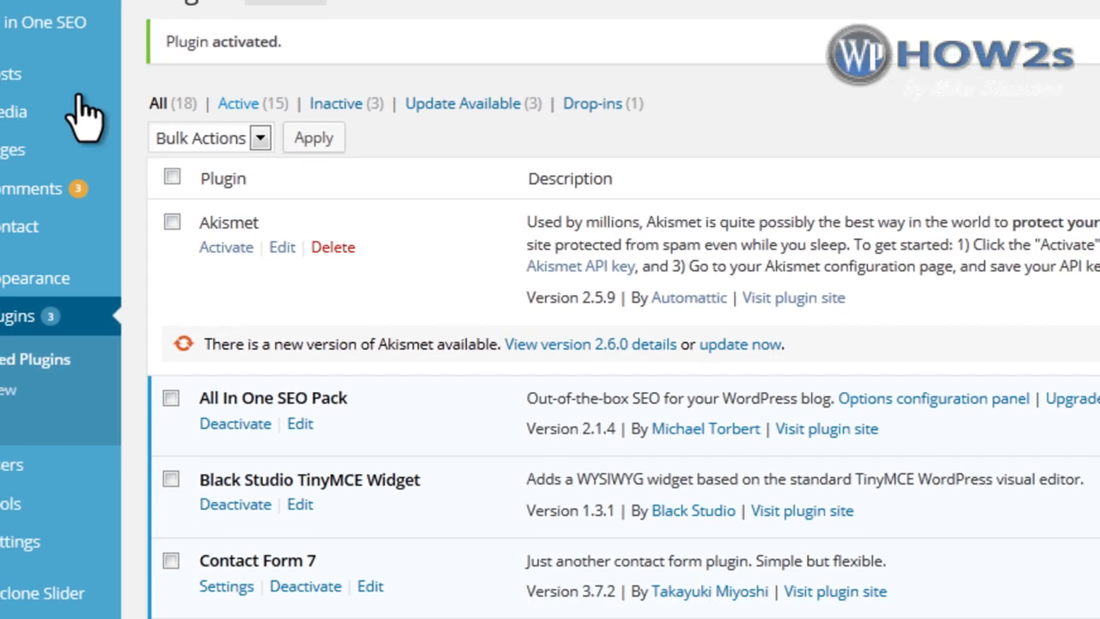
Create a new Cyclone Slider slideshow named slider2 and publish it.
mouse_move(112, 108)
mouse_move(54, 545)
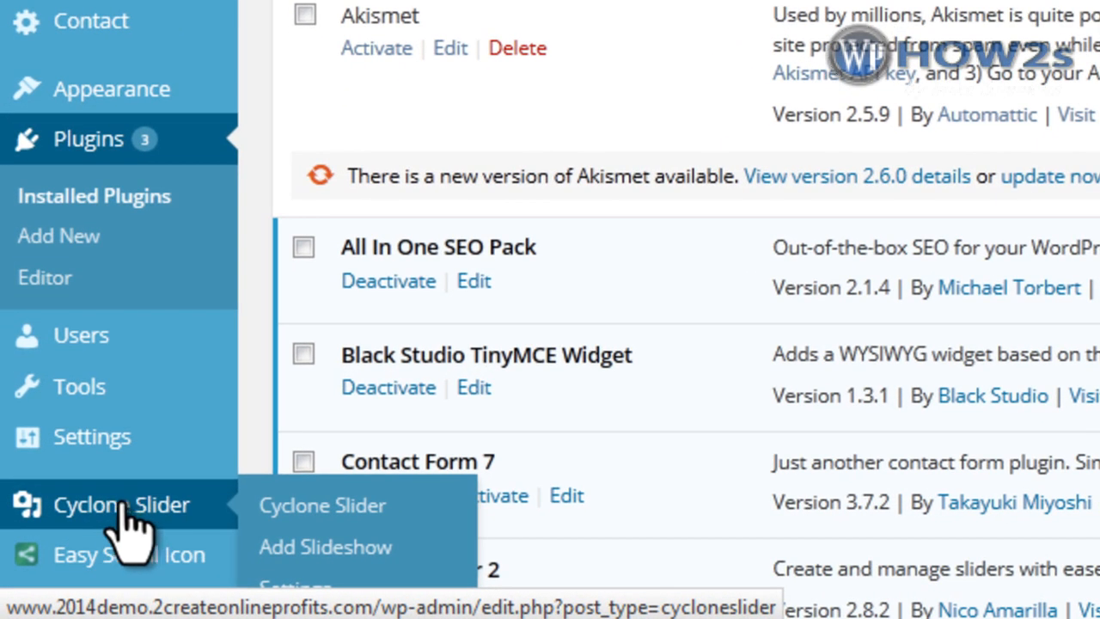
click(120, 505)
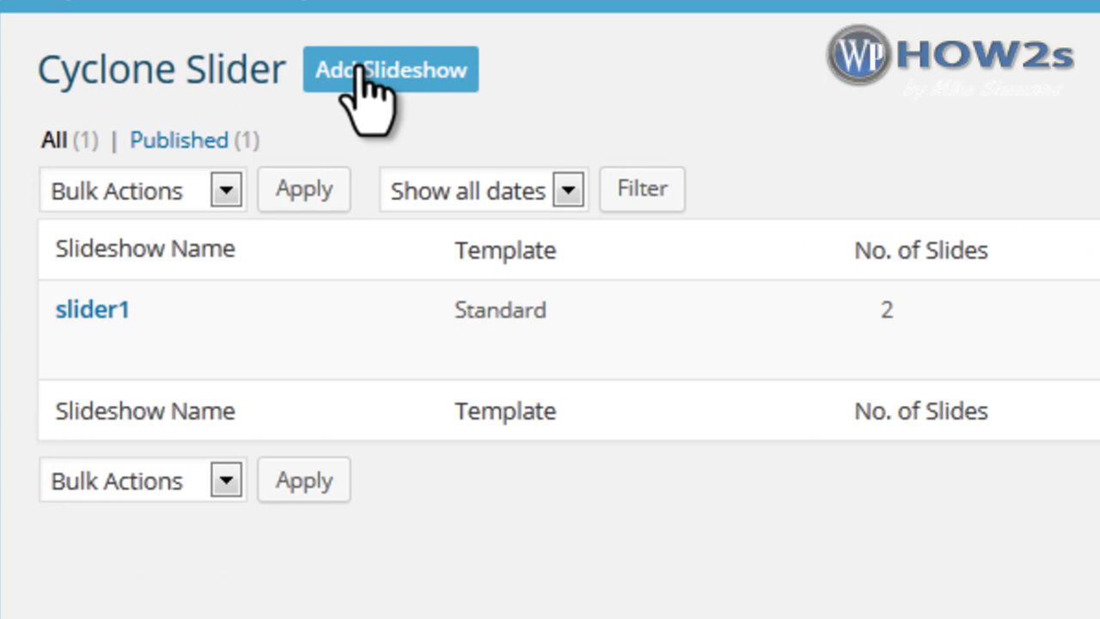
click(365, 82)
text(slider2)
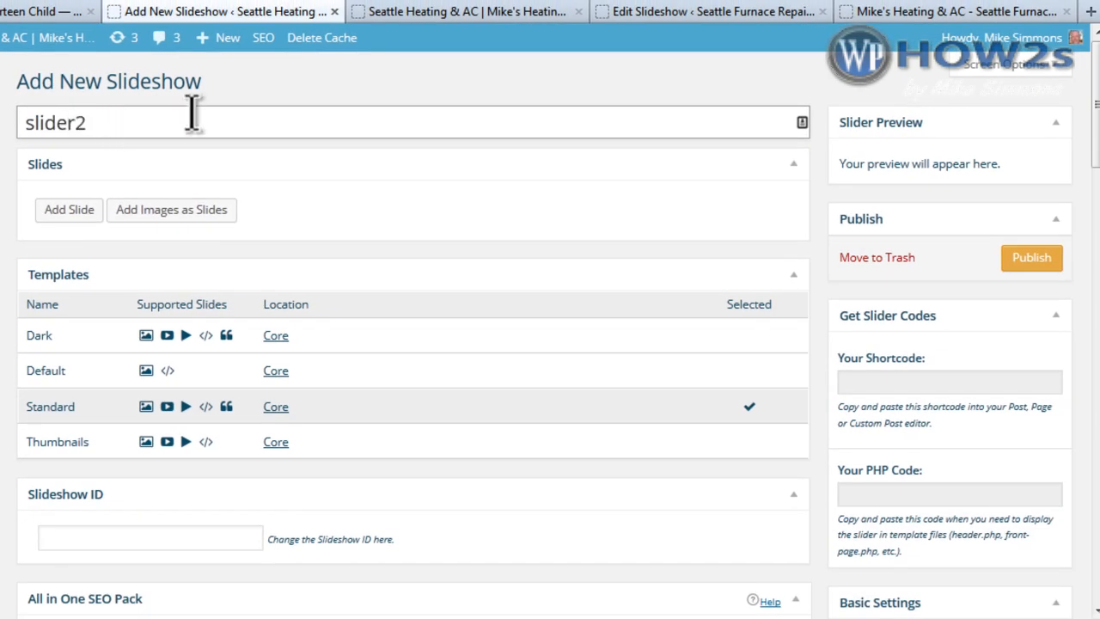
click(1019, 271)
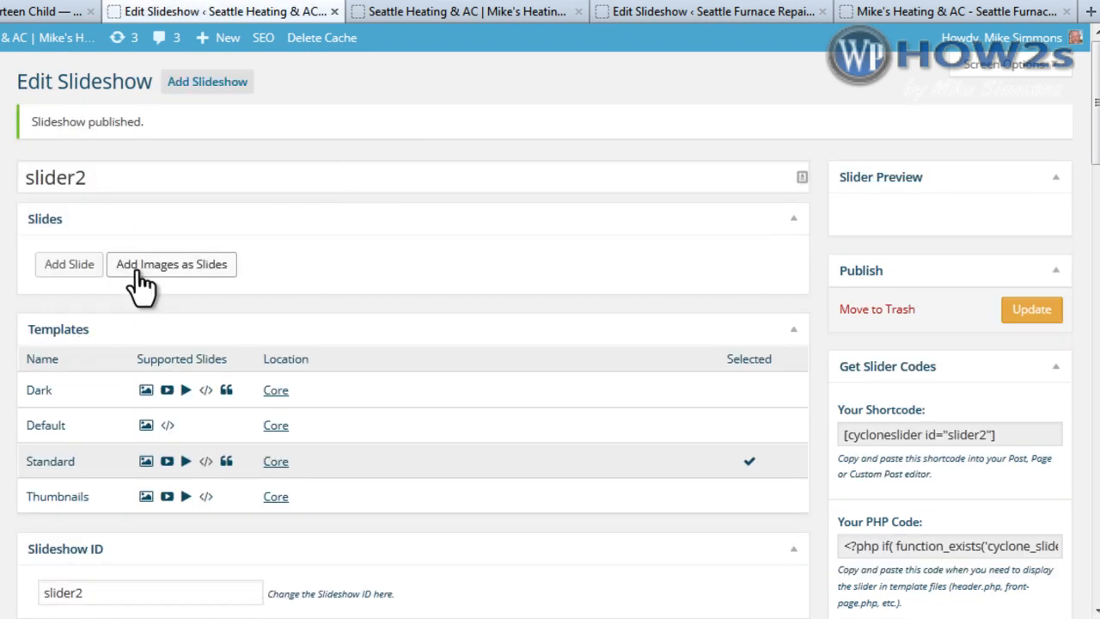
Measure the area for the slider across the home page's content column with MeasureIt, starting below the page title.
click(442, 11)
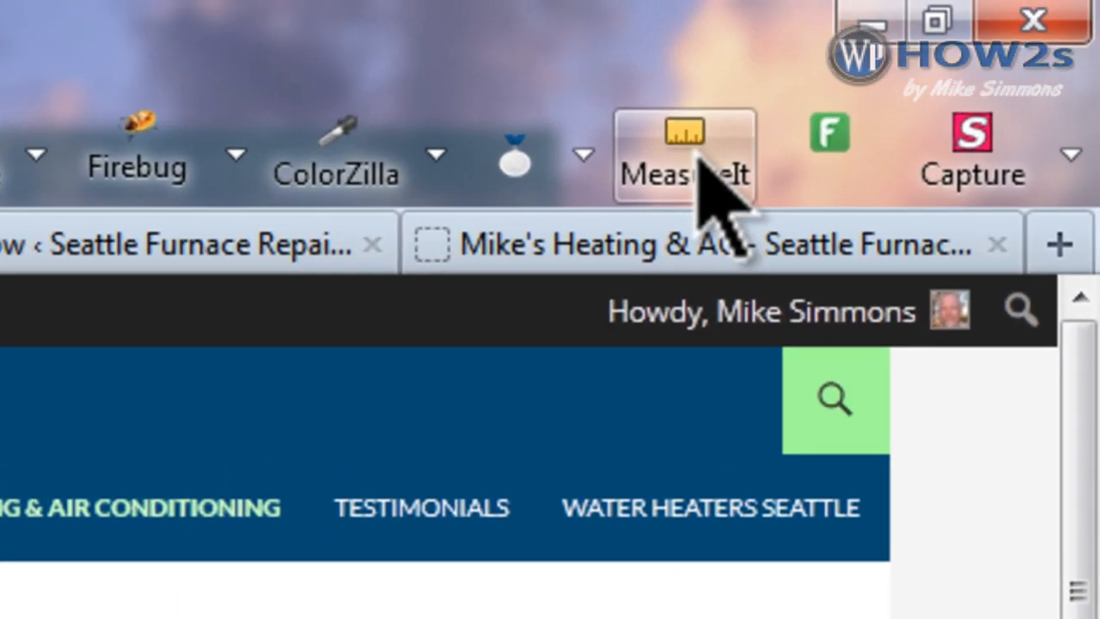
click(788, 101)
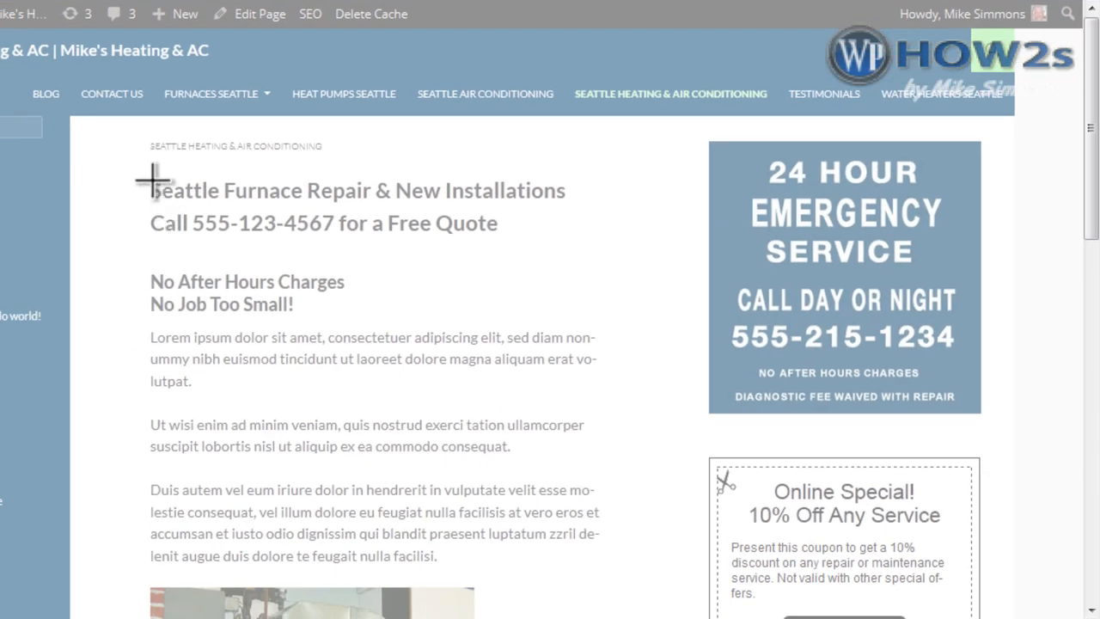
drag(153, 178, 608, 382)
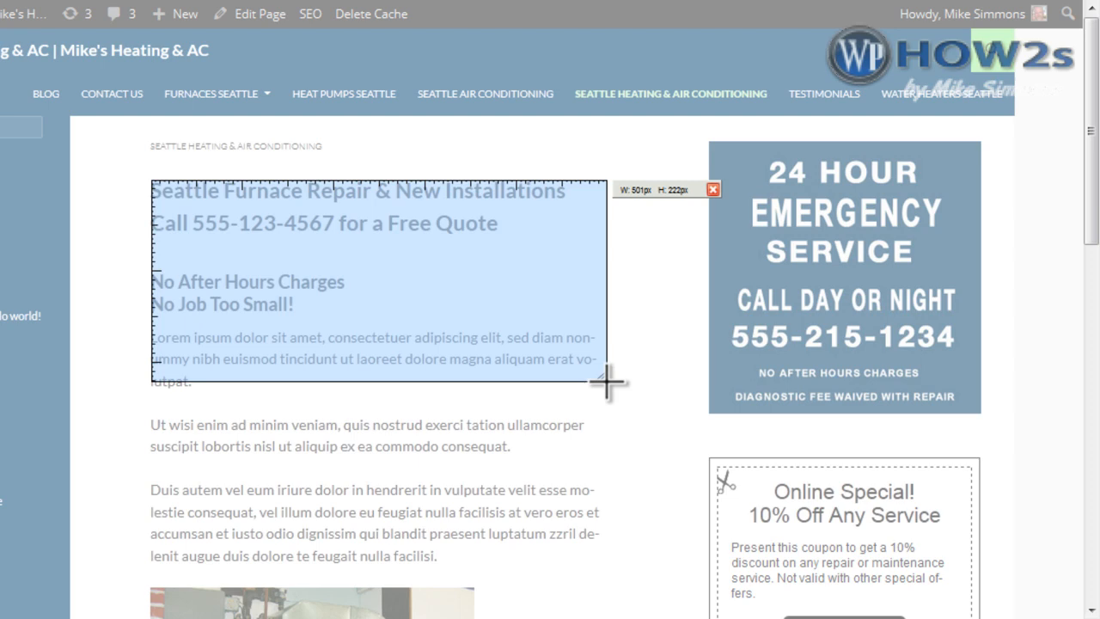
click(712, 189)
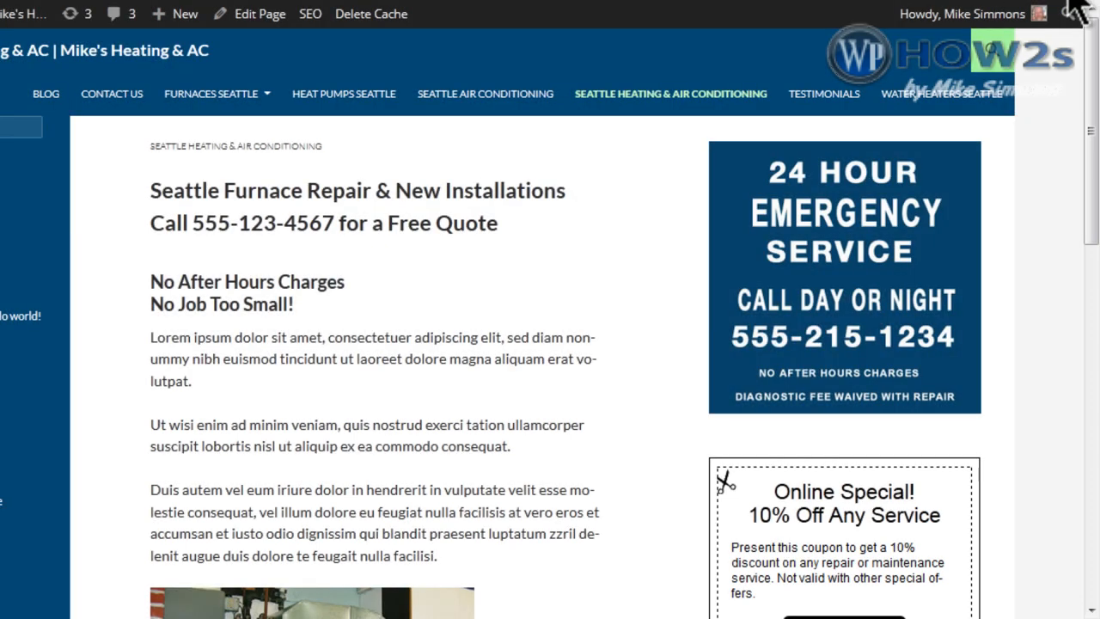
Open pixlr.com in a new browser tab.
key(ctrl+t)
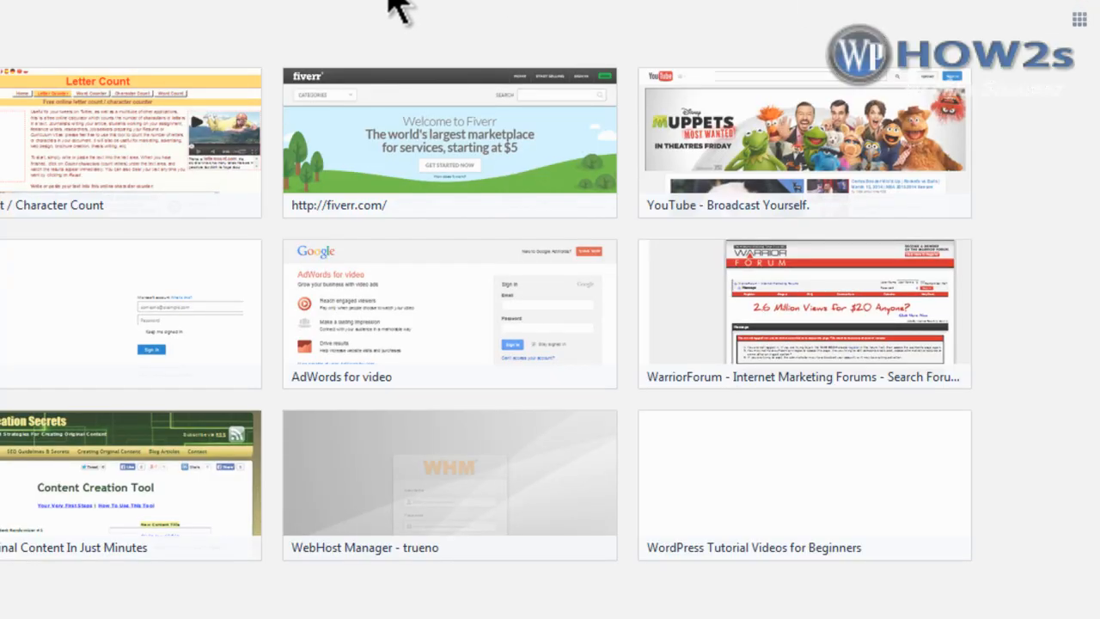
text(pixlr.com/)
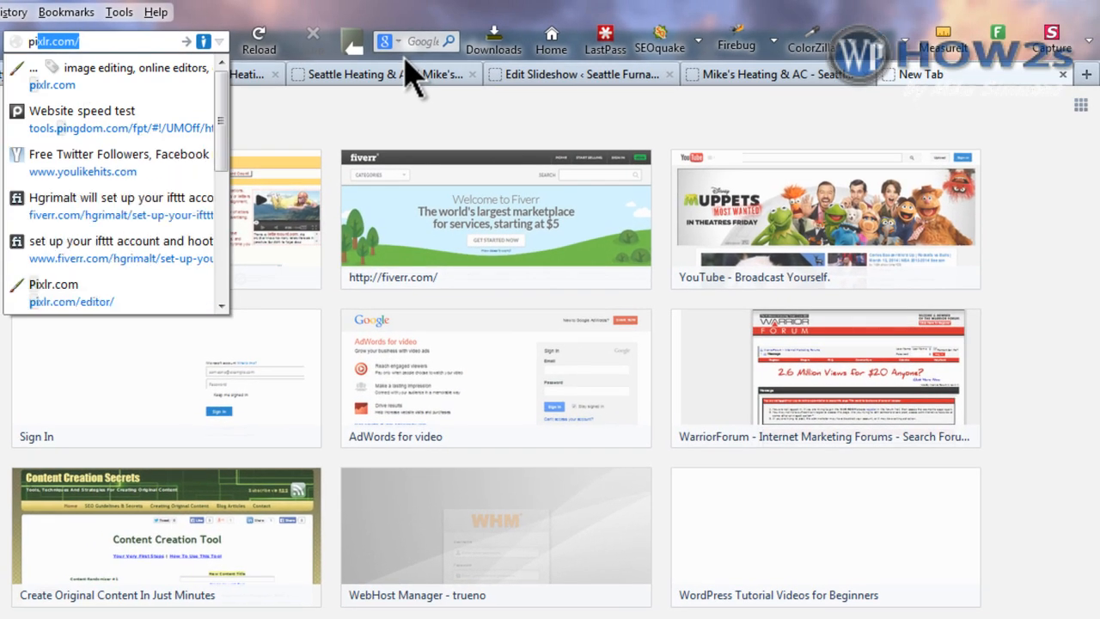
click(188, 41)
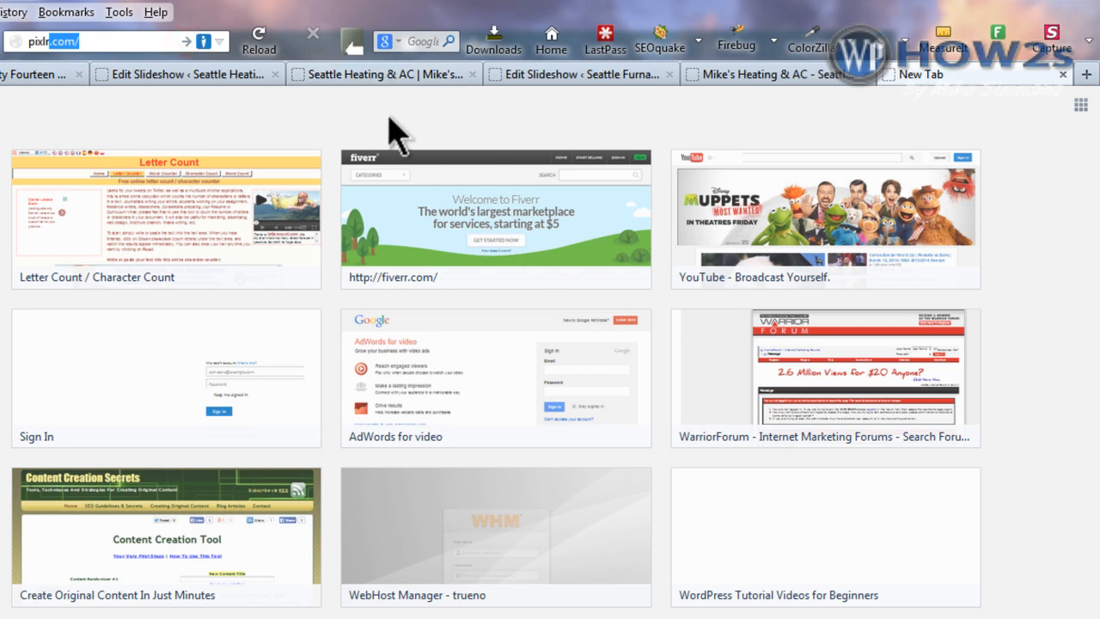
Launch Pixlr Editor from pixlr.com and open furnace-repair-service-everett-wa.jpg from the computer's iStockPhotos folder.
click(189, 42)
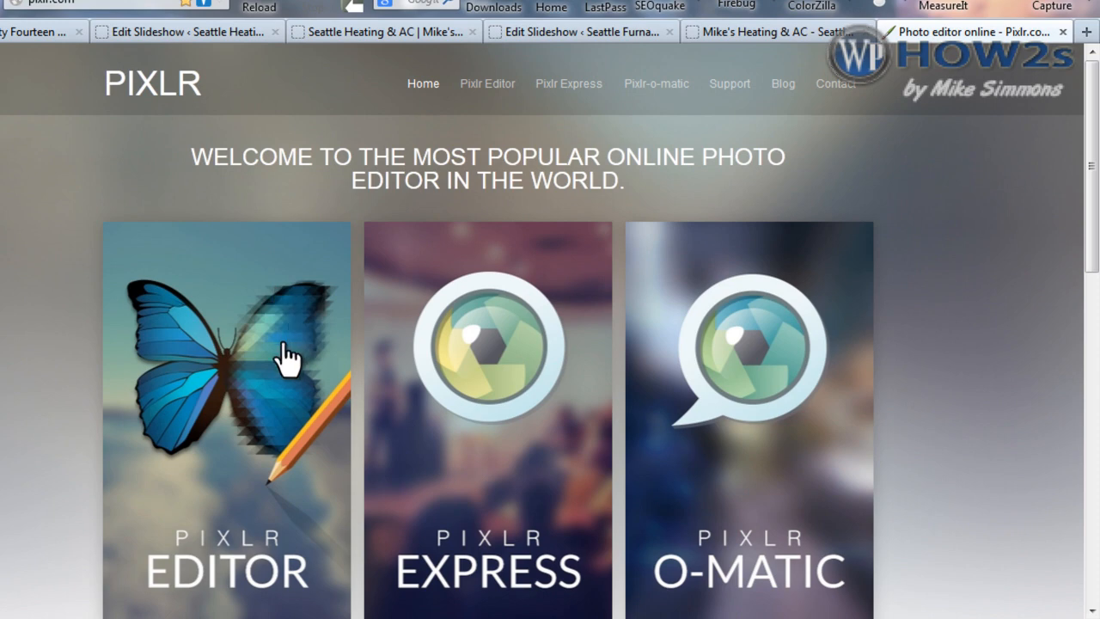
click(236, 383)
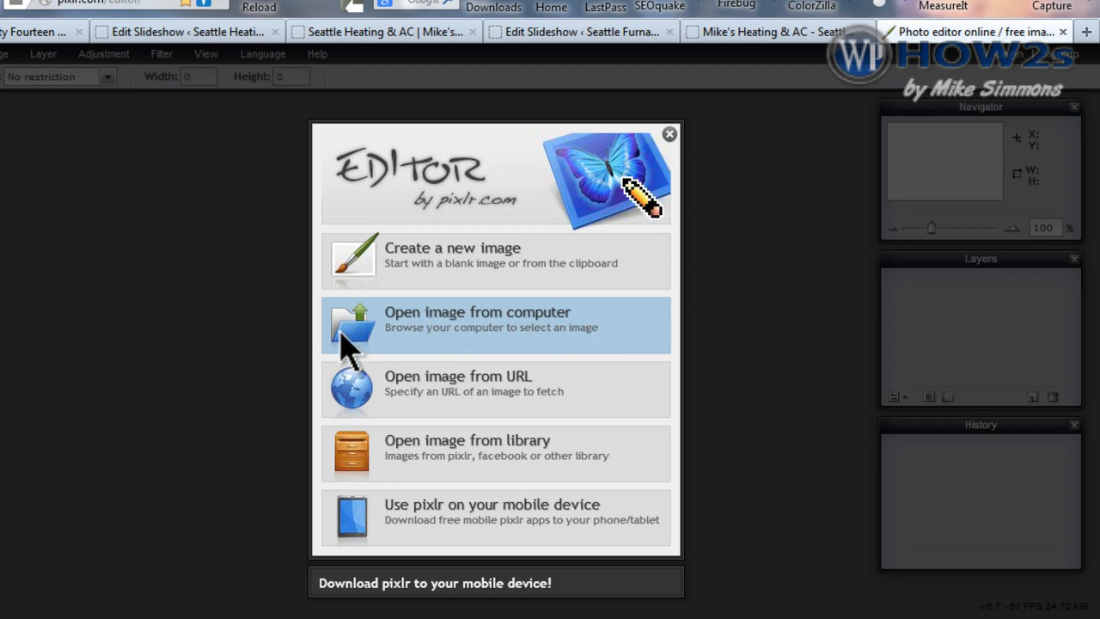
click(430, 314)
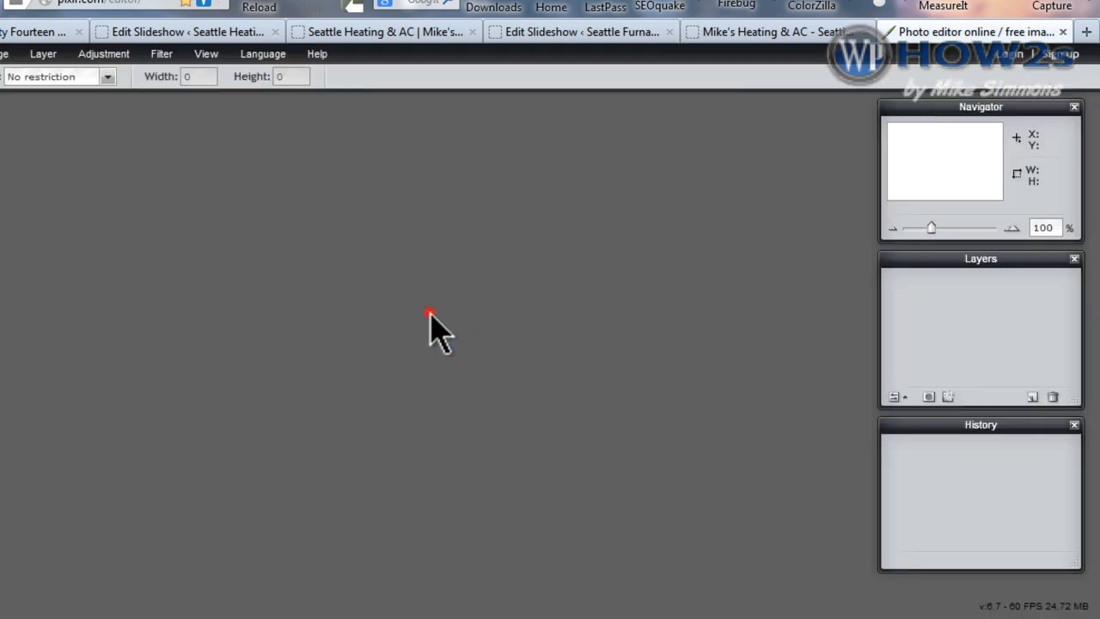
drag(536, 289, 537, 314)
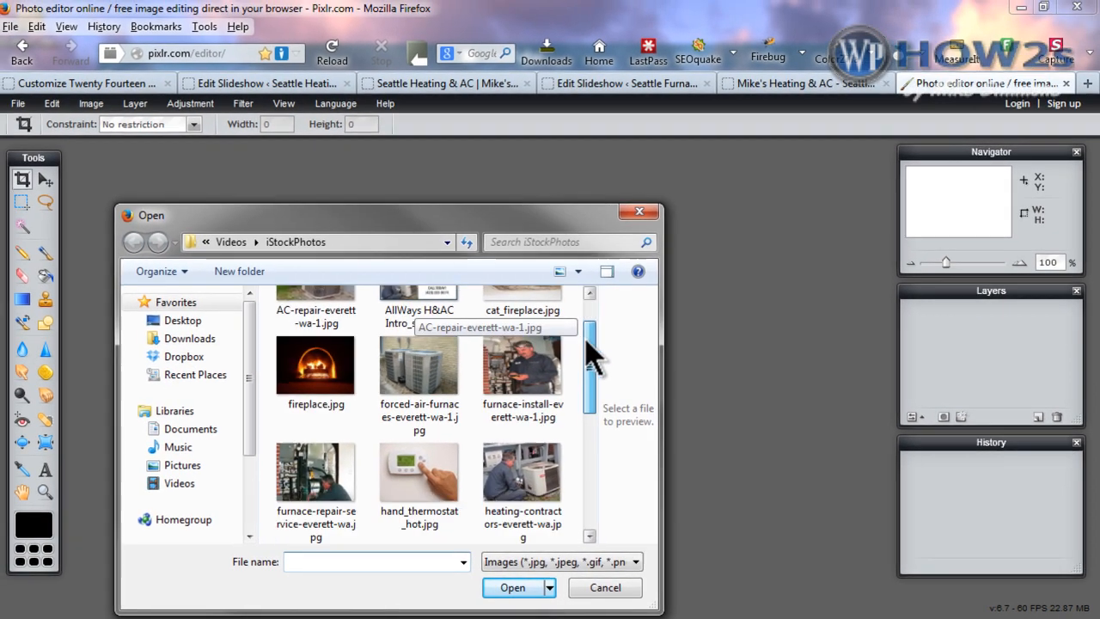
drag(590, 353, 596, 378)
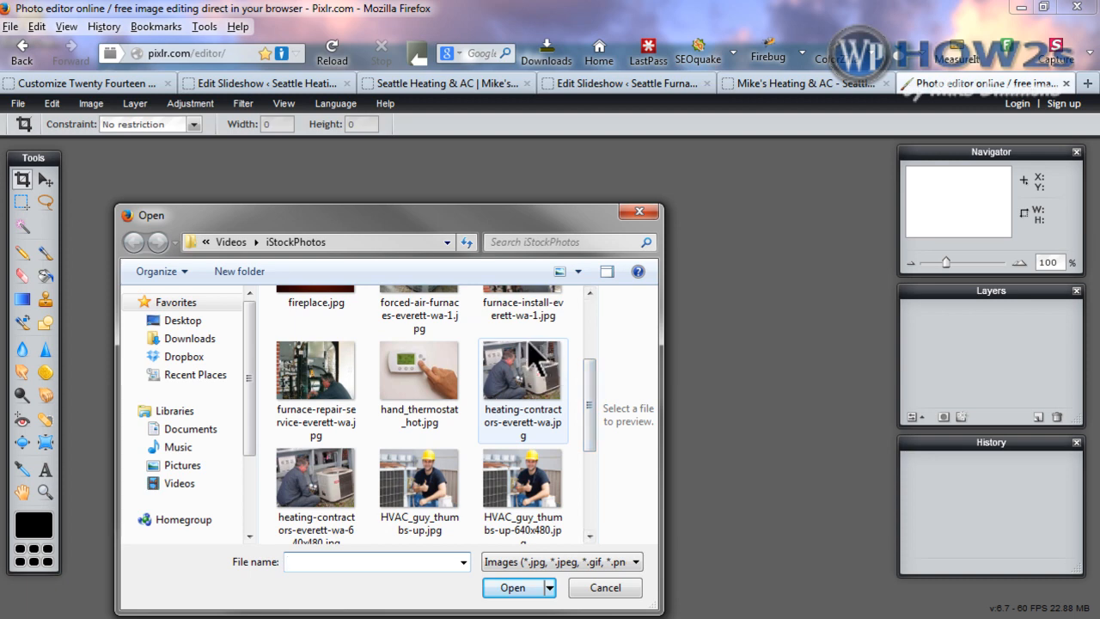
double_click(311, 357)
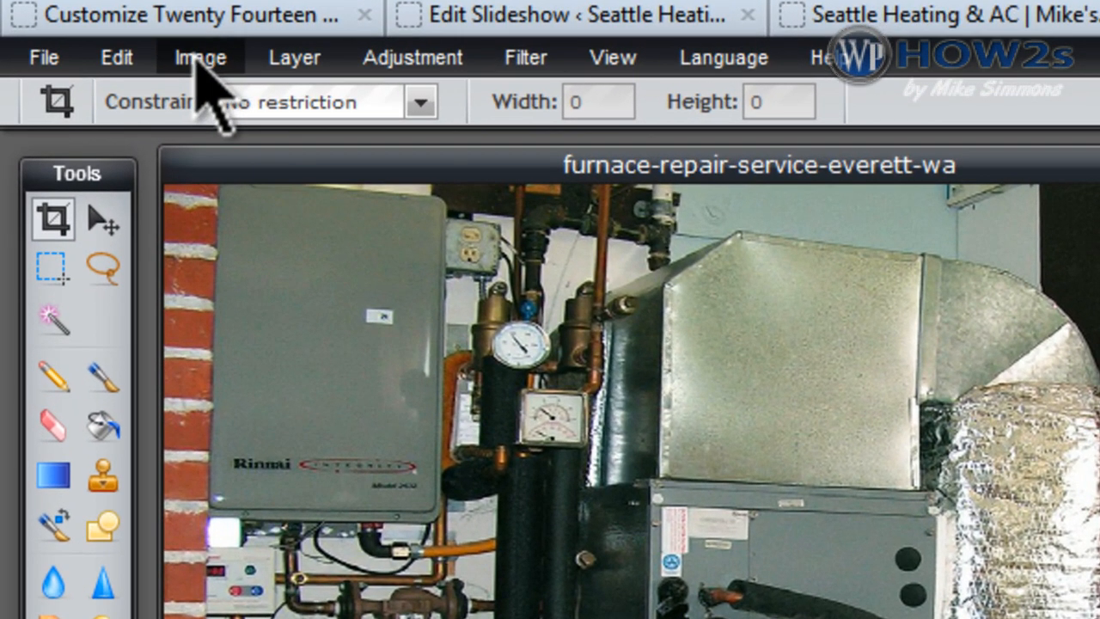
Resize the furnace repair image to a width of 500 pixels with its proportions constrained.
click(200, 58)
click(225, 105)
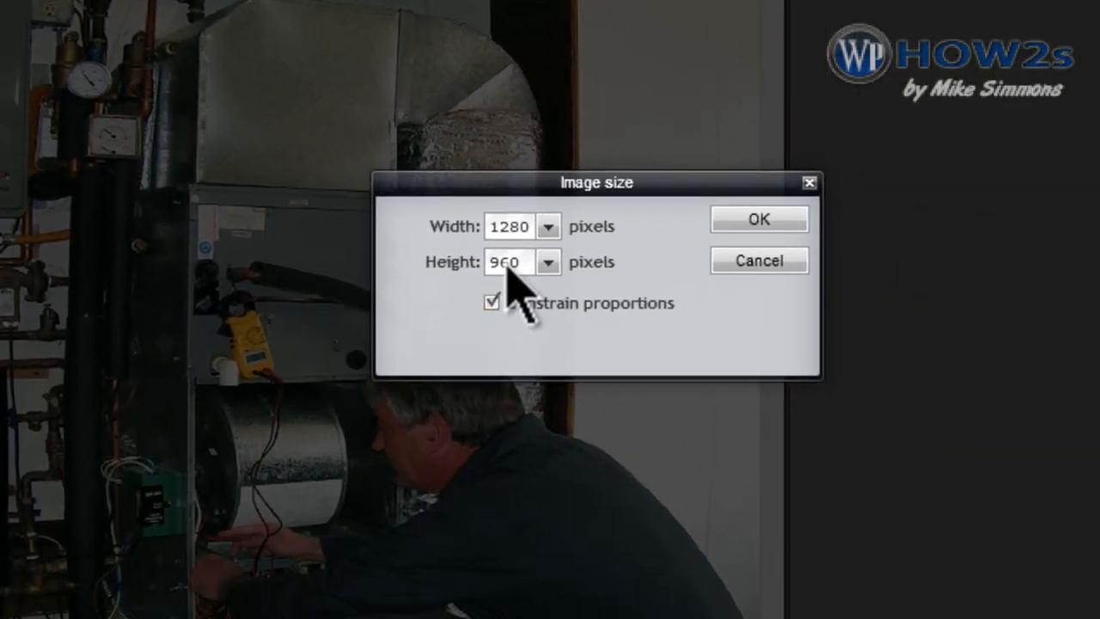
click(525, 226)
key(BackSpace)
drag(525, 226, 438, 212)
text(500)
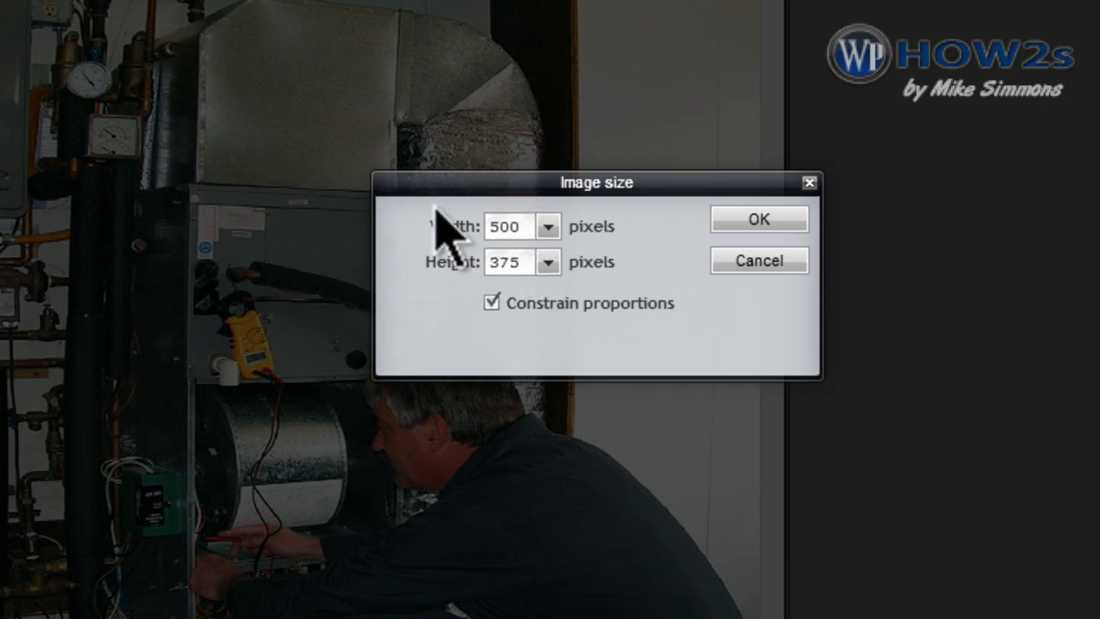
click(745, 220)
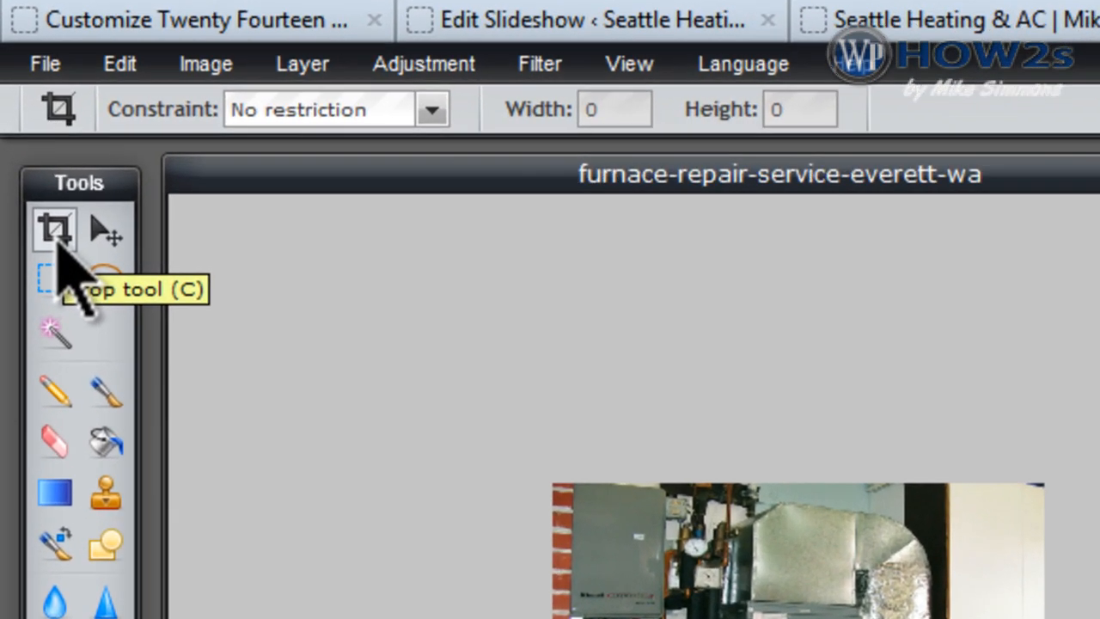
Set the Crop tool's constraint to Output size, with a width of 500 and a height of 220.
click(24, 180)
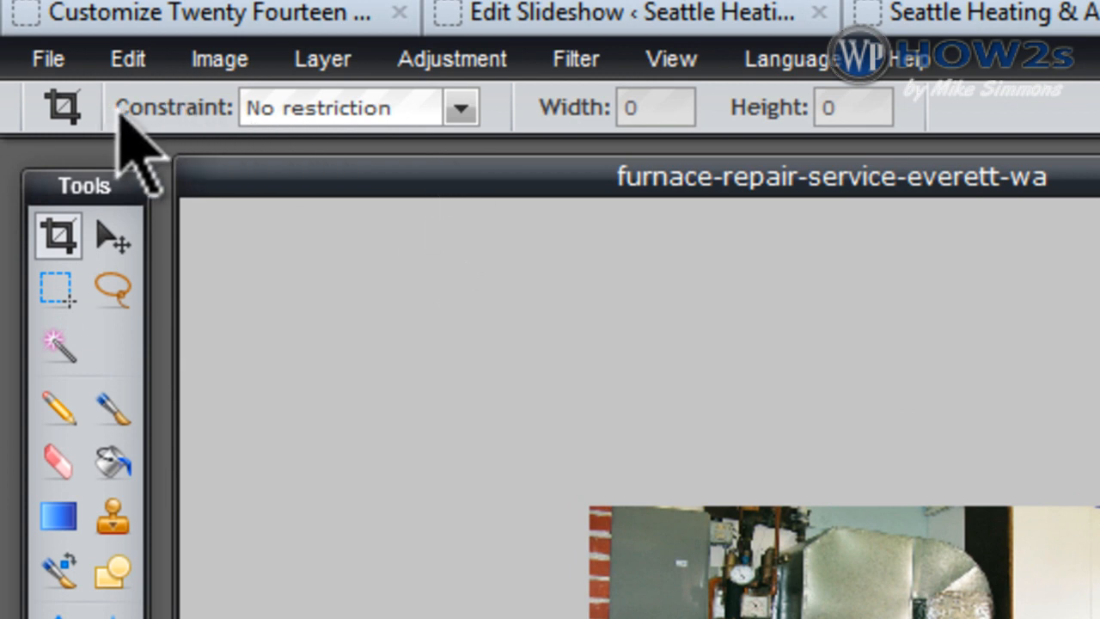
click(465, 102)
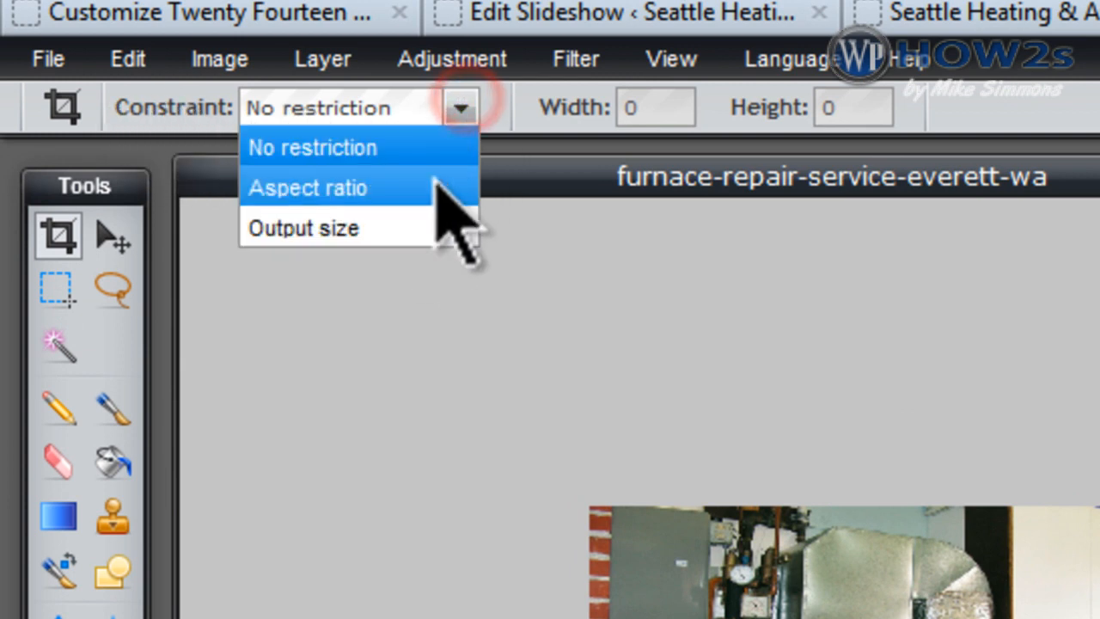
click(402, 222)
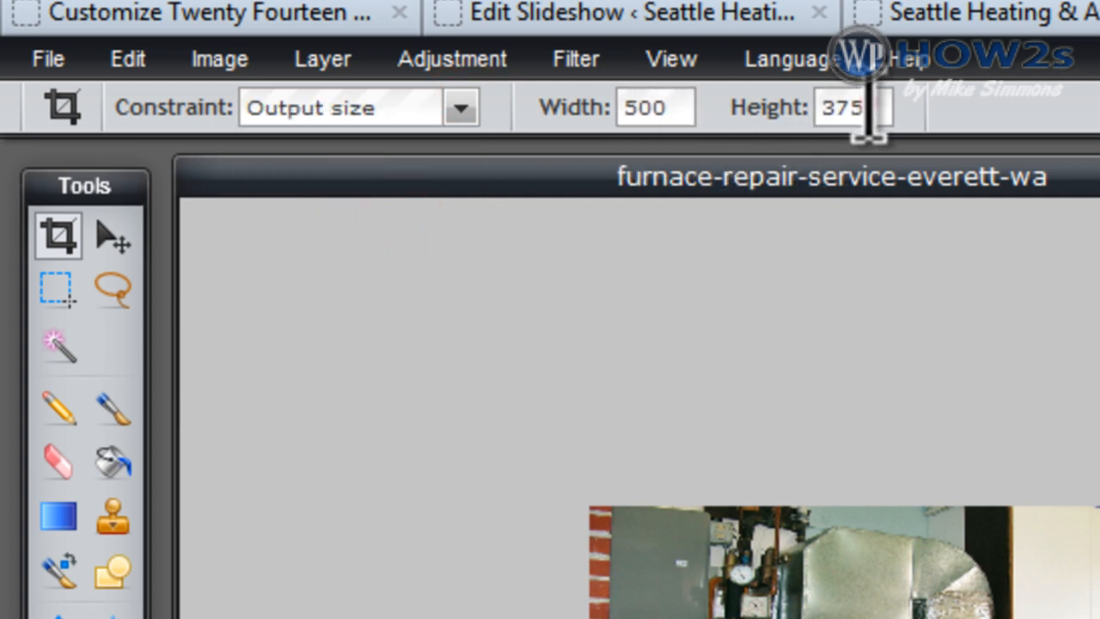
drag(861, 110, 818, 111)
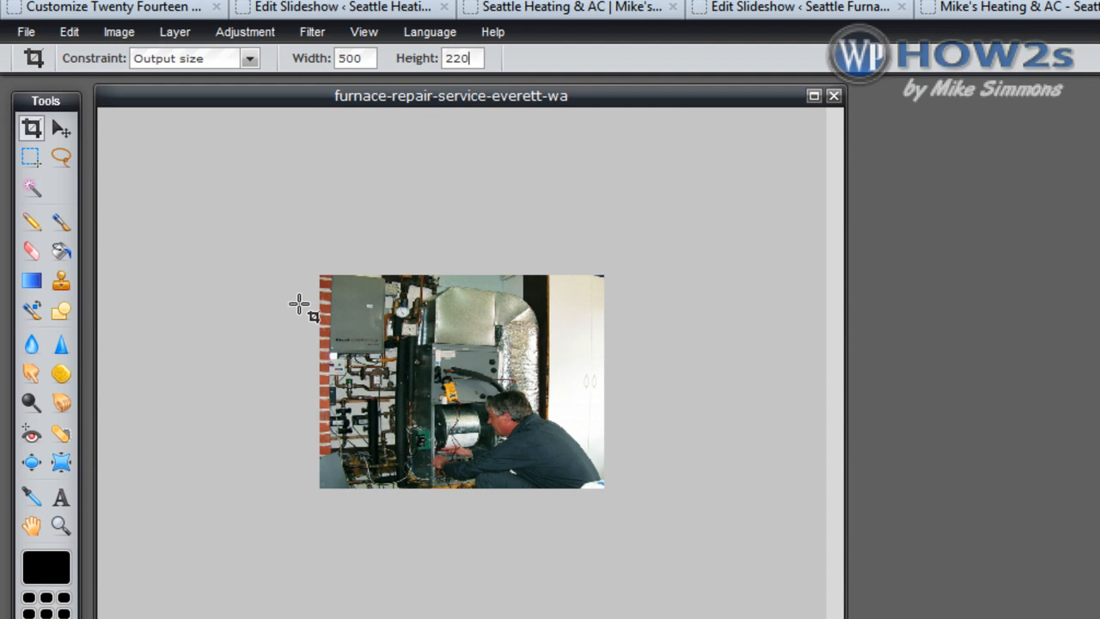
Crop the furnace repair photo to its full-width lower part, showing the technician at work, and apply the change.
drag(518, 324, 780, 470)
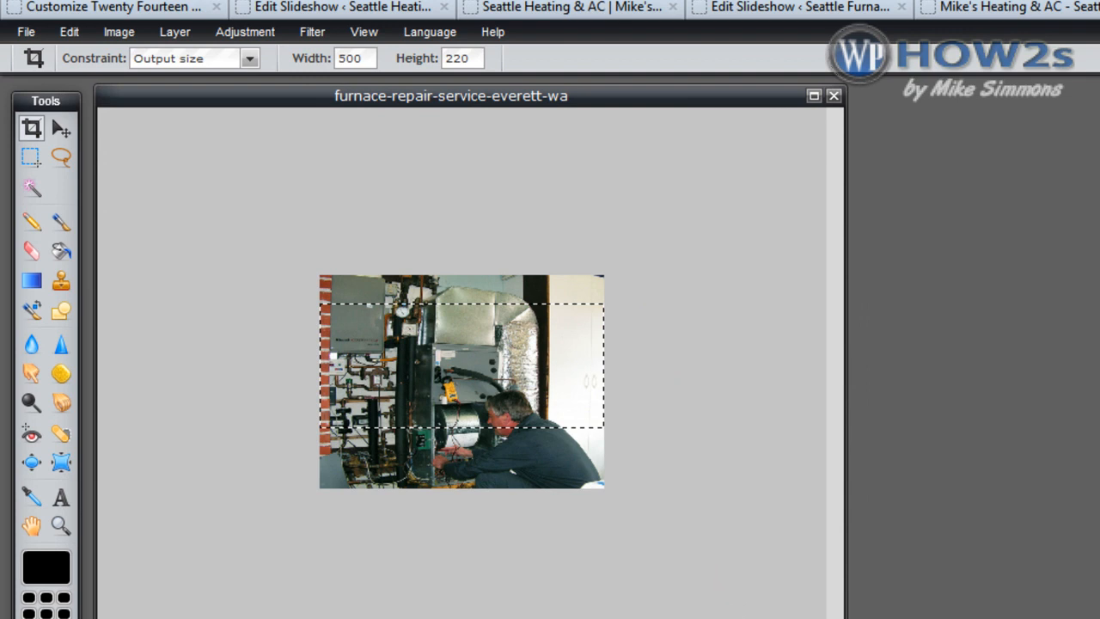
drag(729, 482, 728, 483)
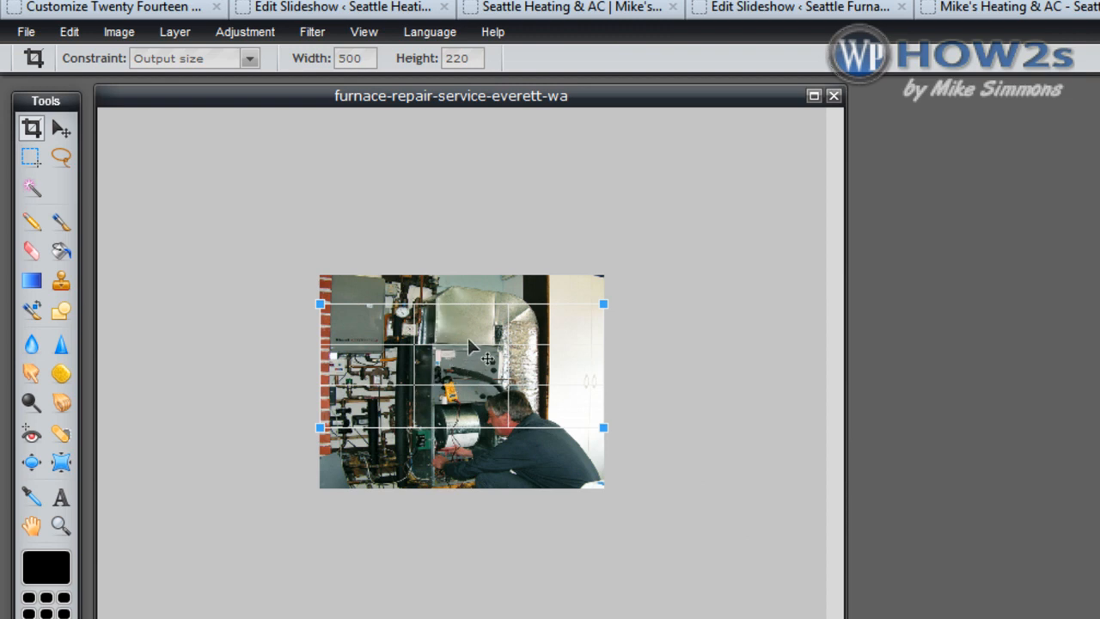
drag(444, 351, 424, 409)
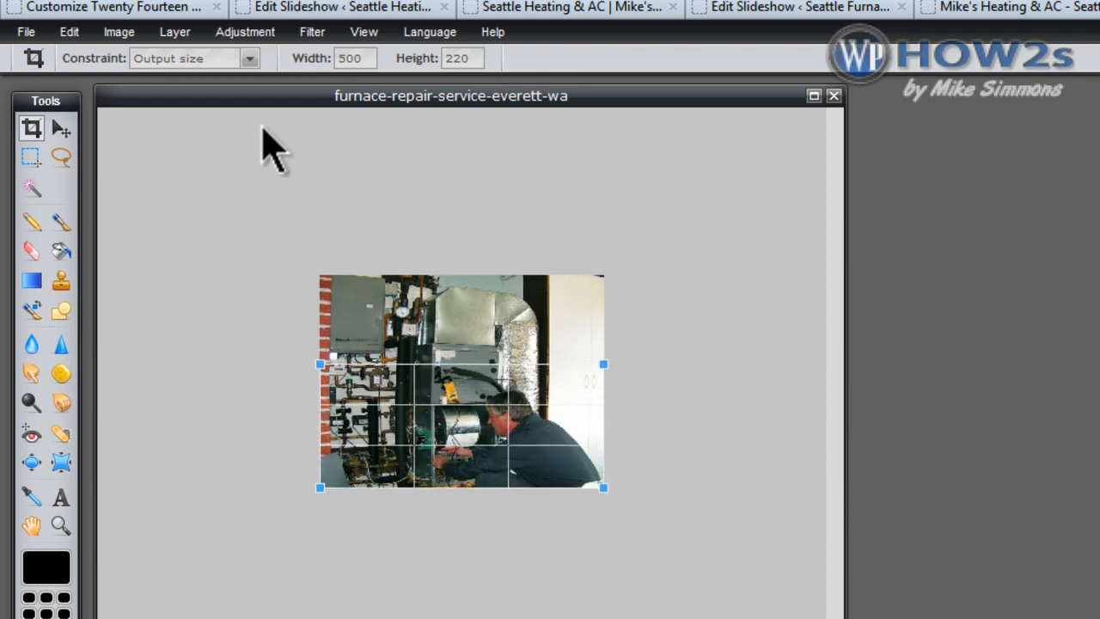
click(32, 130)
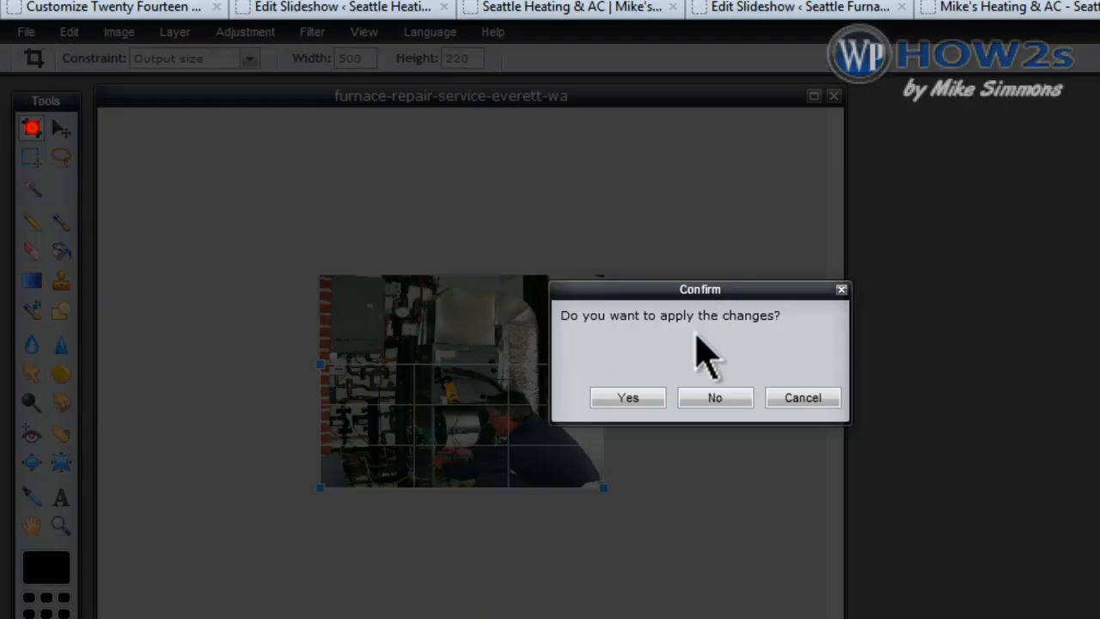
click(625, 394)
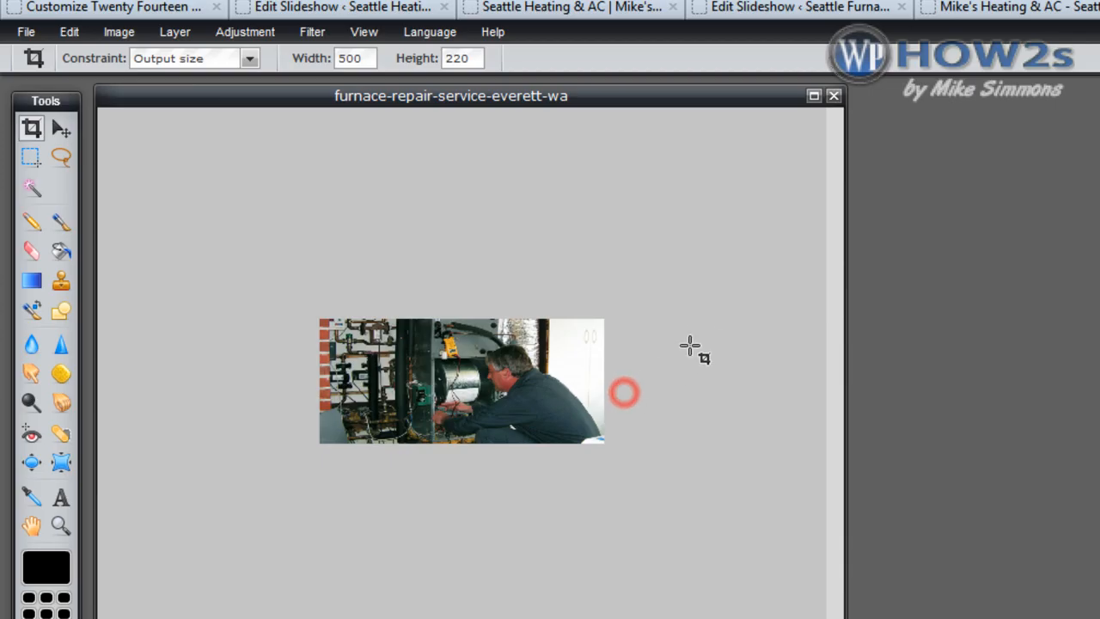
Save the cropped photo to the computer as a JPEG named heating-service-seattle.
click(26, 34)
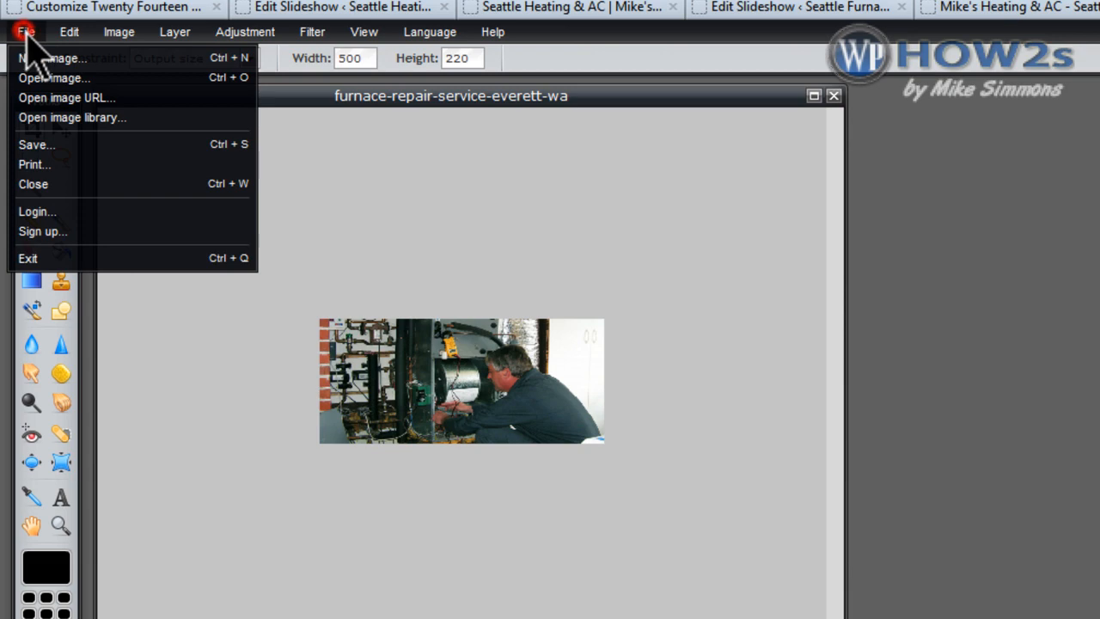
click(34, 145)
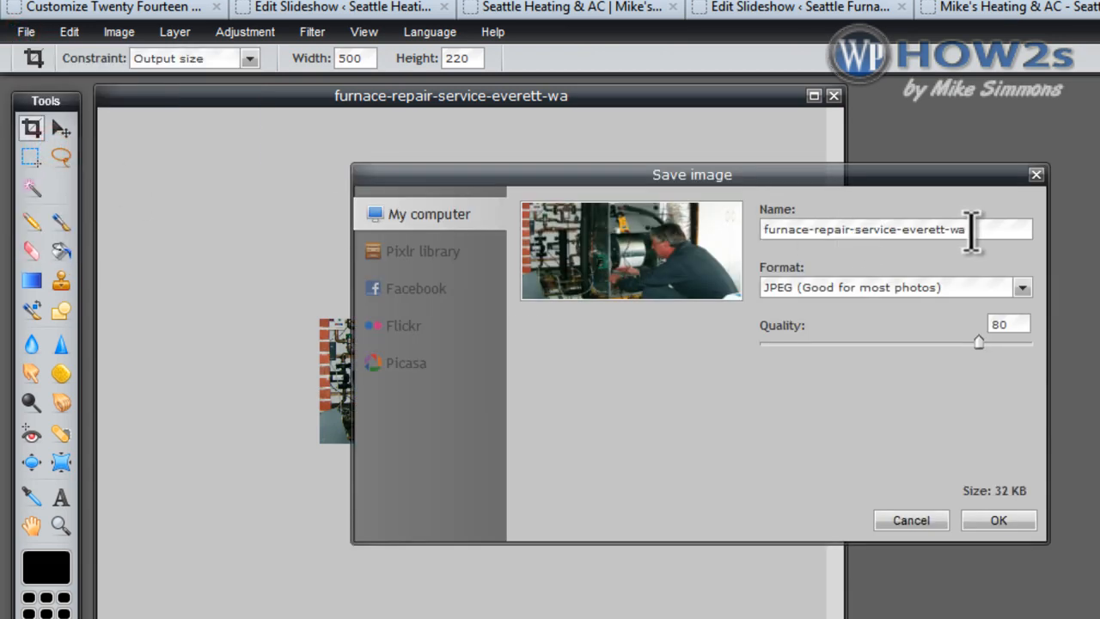
triple_click(969, 228)
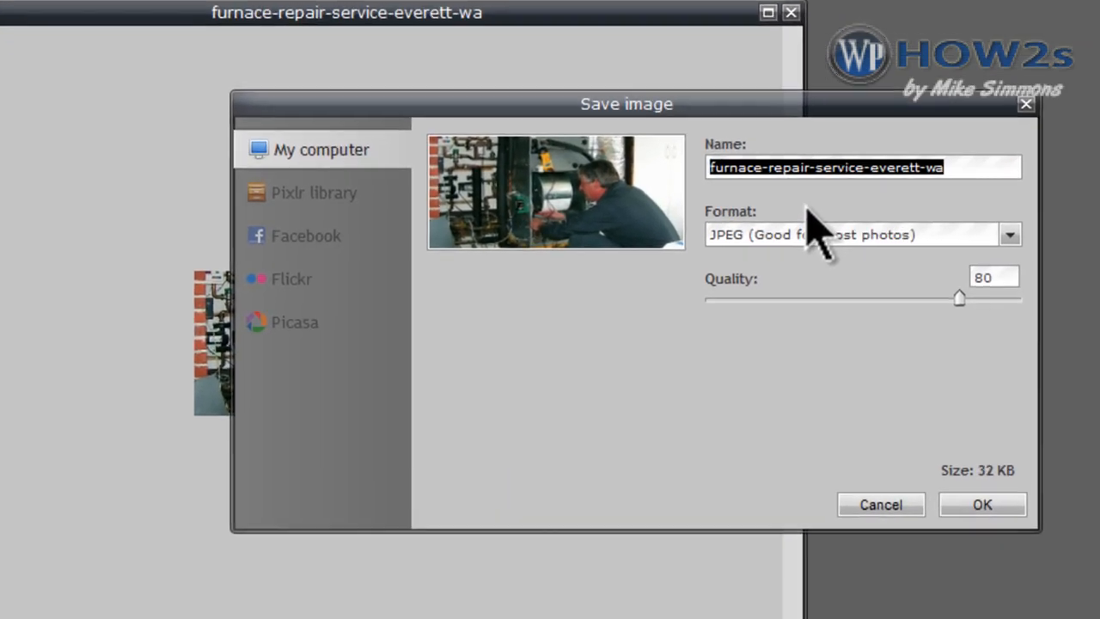
text(heating-service-seattle)
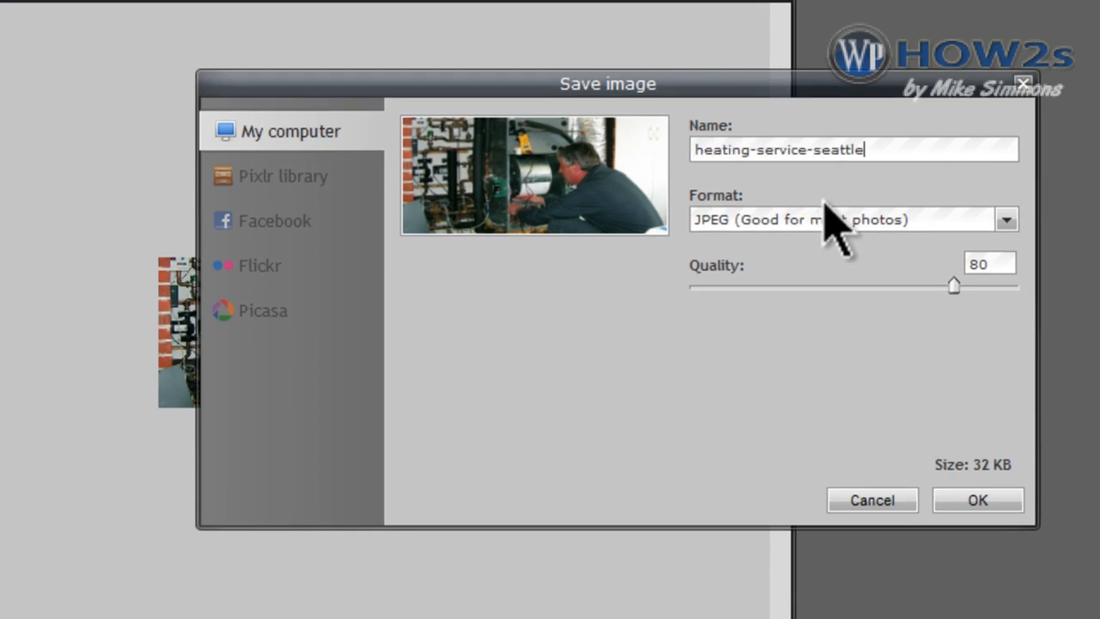
click(987, 502)
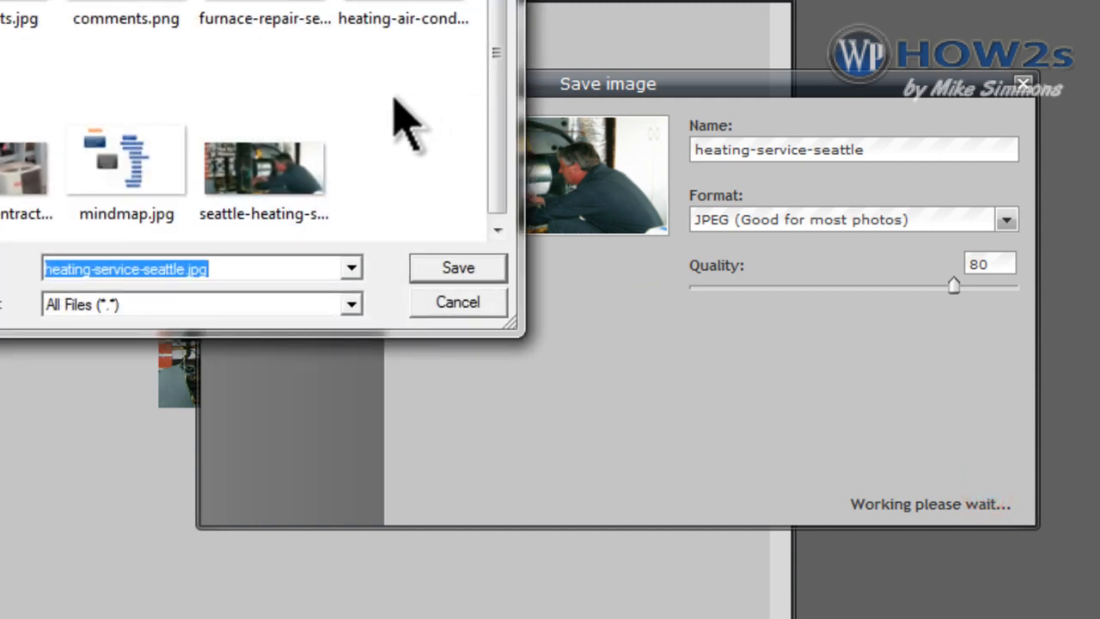
key(Return)
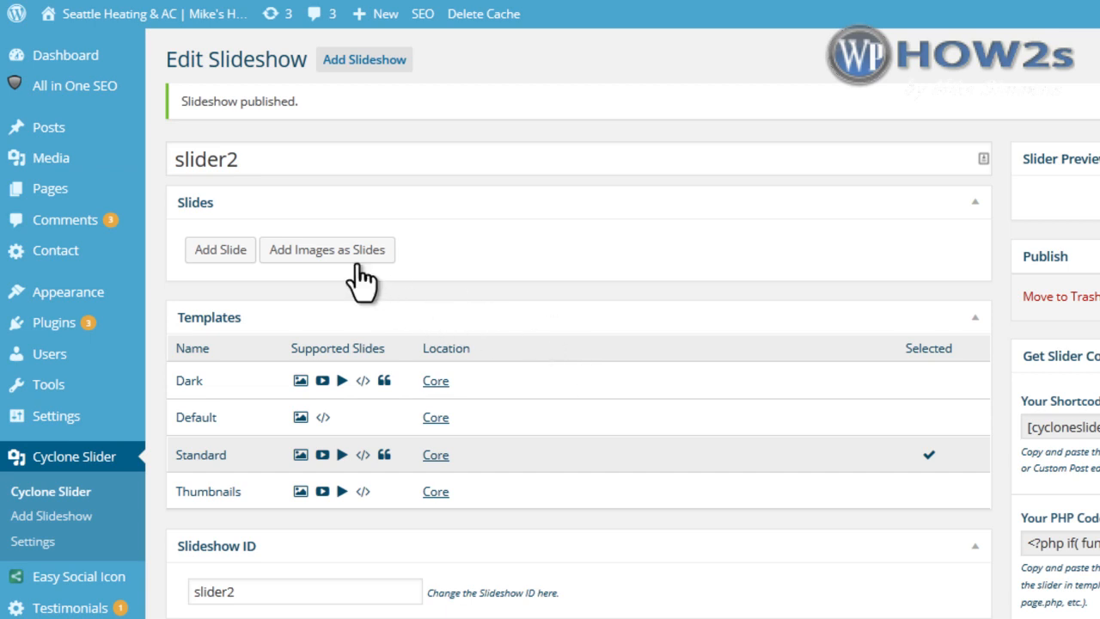
In WordPress, open the file upload area for adding images as slides to the slider2 slideshow.
click(317, 249)
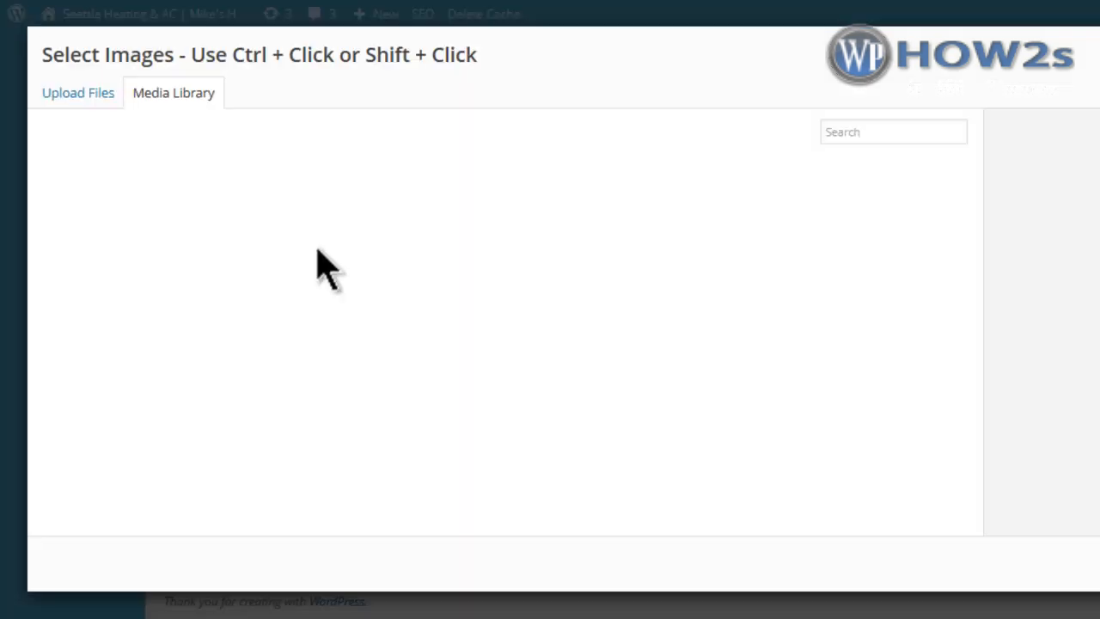
click(90, 94)
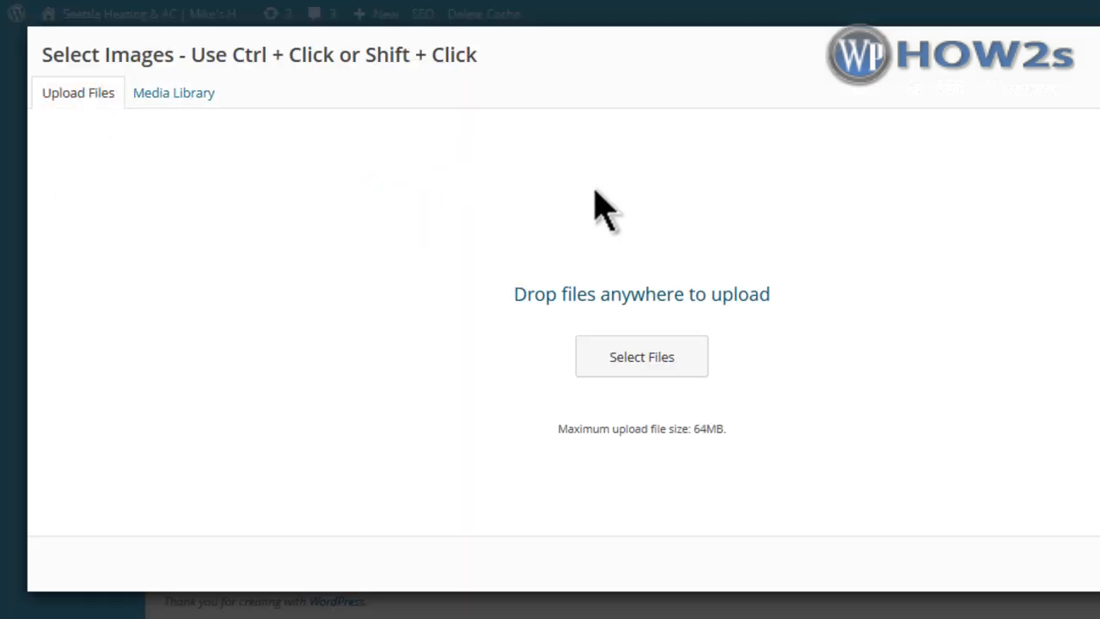
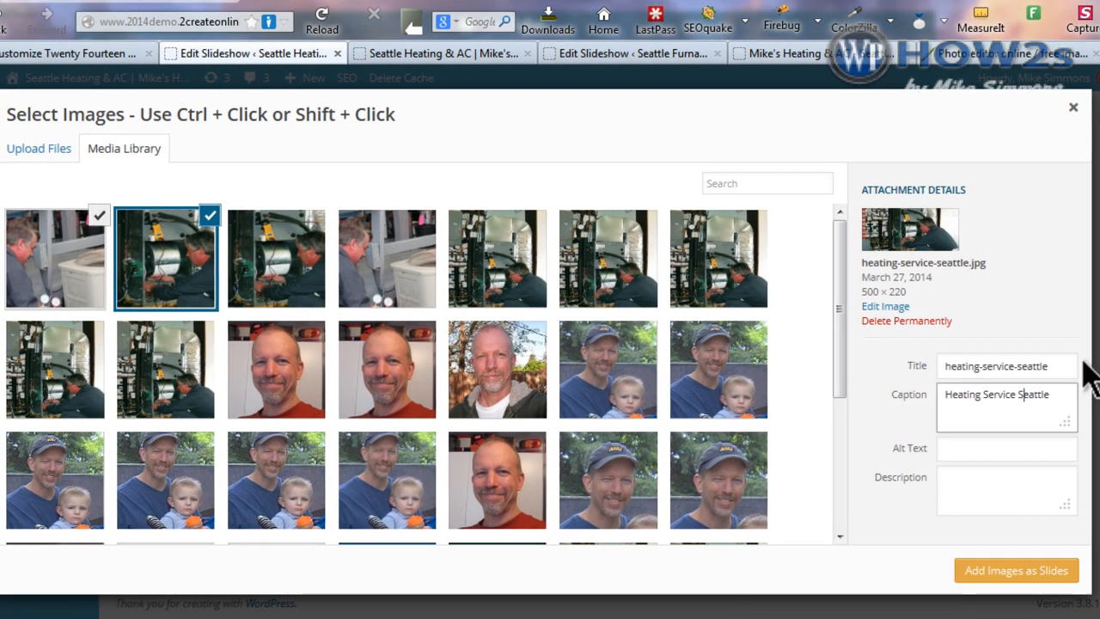
Copy the caption "Heating Service Seattle" into the alt text and description of heating-service-seattle.jpg.
drag(1067, 394, 919, 394)
key(ctrl+c)
right_click(988, 392)
click(954, 92)
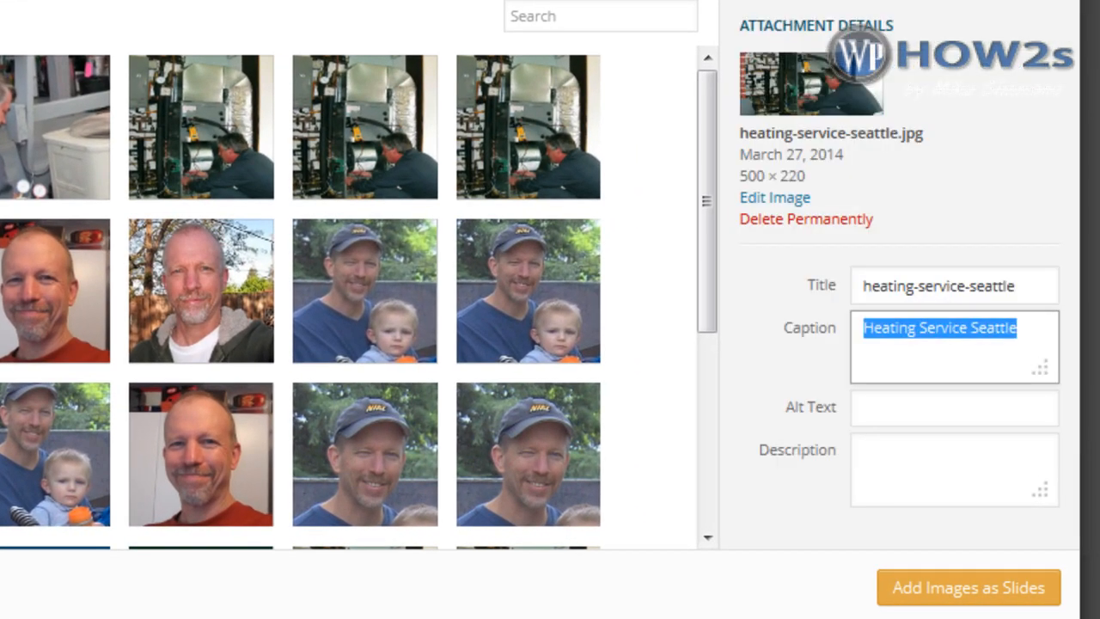
click(894, 410)
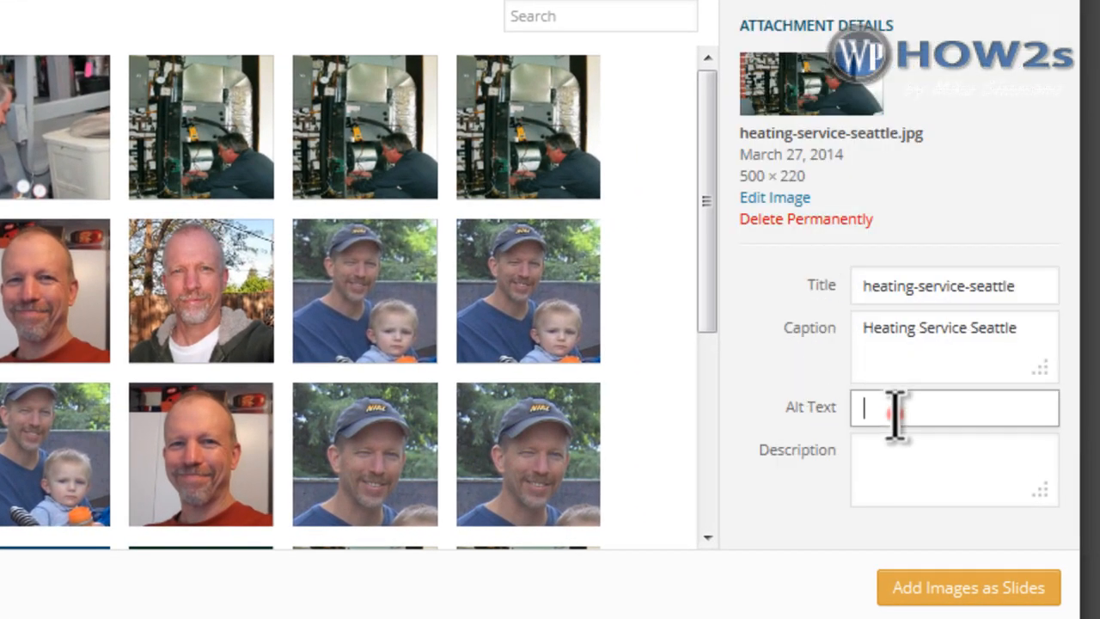
right_click(896, 416)
click(916, 3)
click(867, 455)
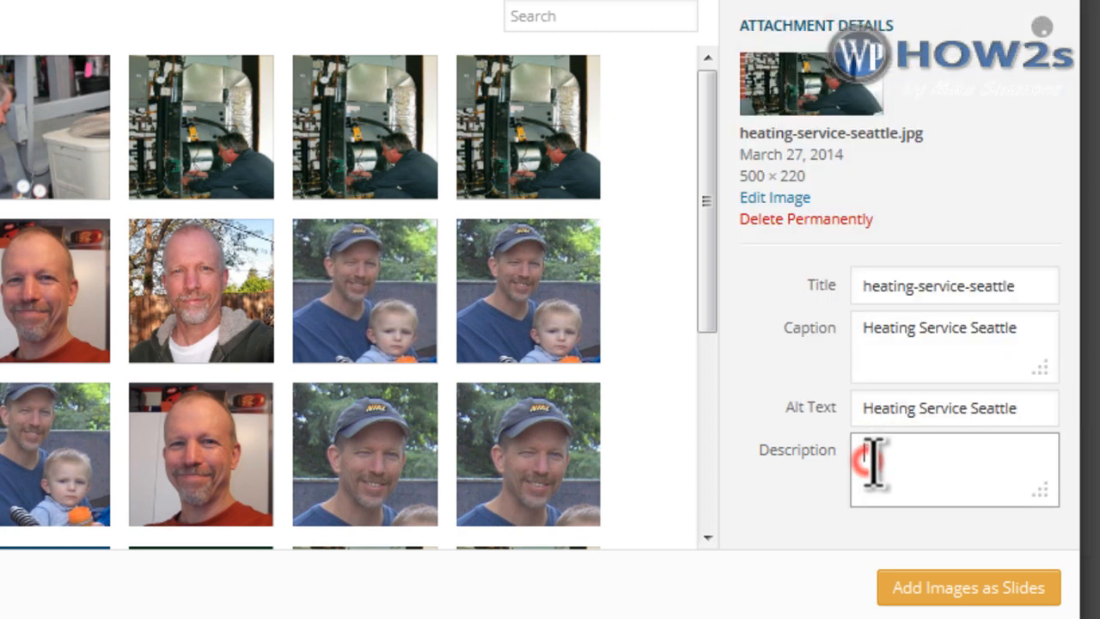
right_click(903, 459)
click(940, 25)
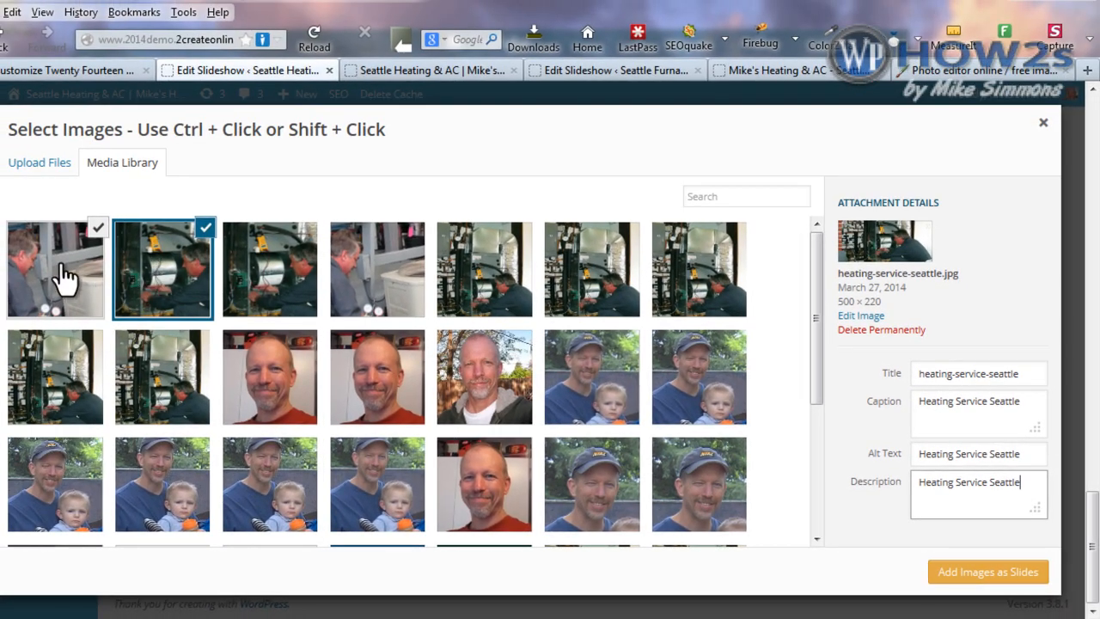
Display the details of heating-contractors-seattle-wa1.jpg and add both selected images to the slideshow as slides.
click(64, 277)
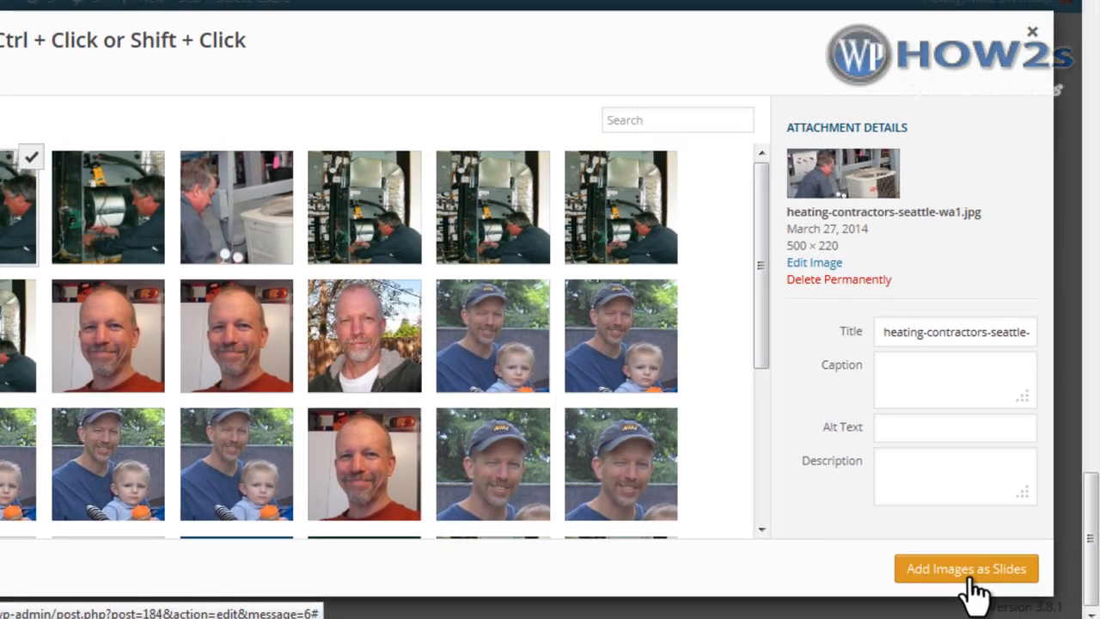
click(945, 578)
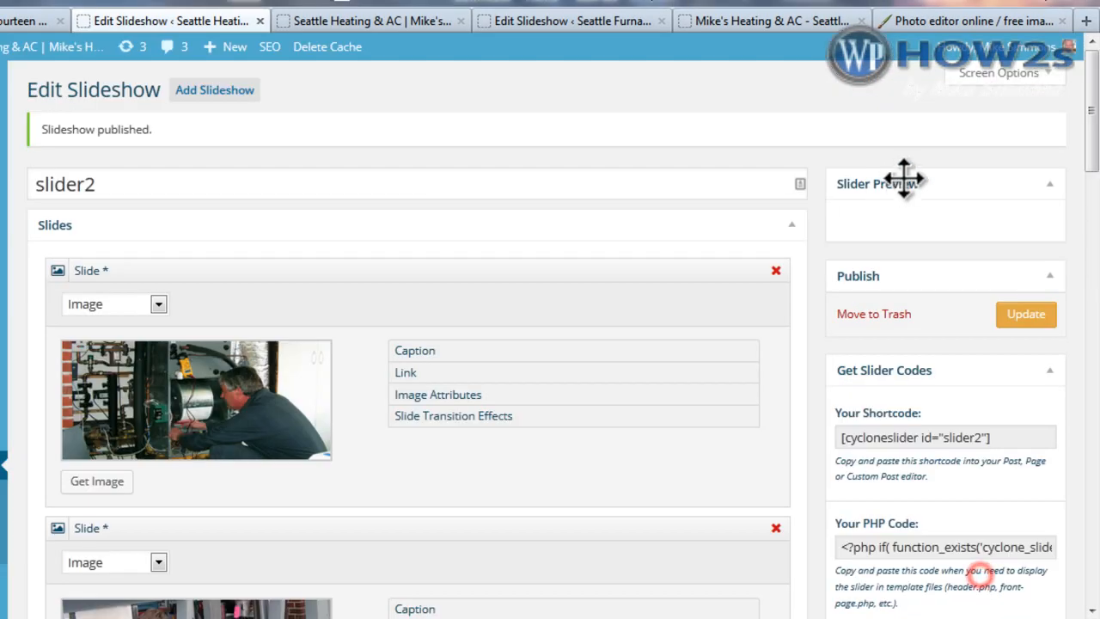
Set the first slide's caption title to "Fast Professional Service at Fair Prices" and the second's to "Diagnostic Fee Waived with Repairs".
drag(1095, 77, 1088, 104)
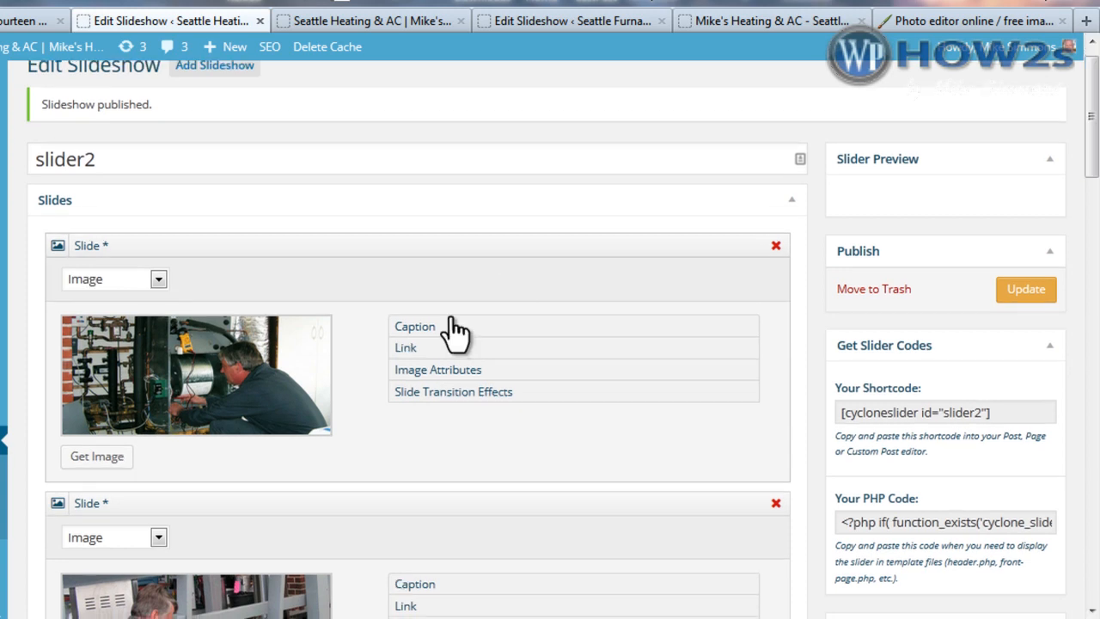
click(454, 331)
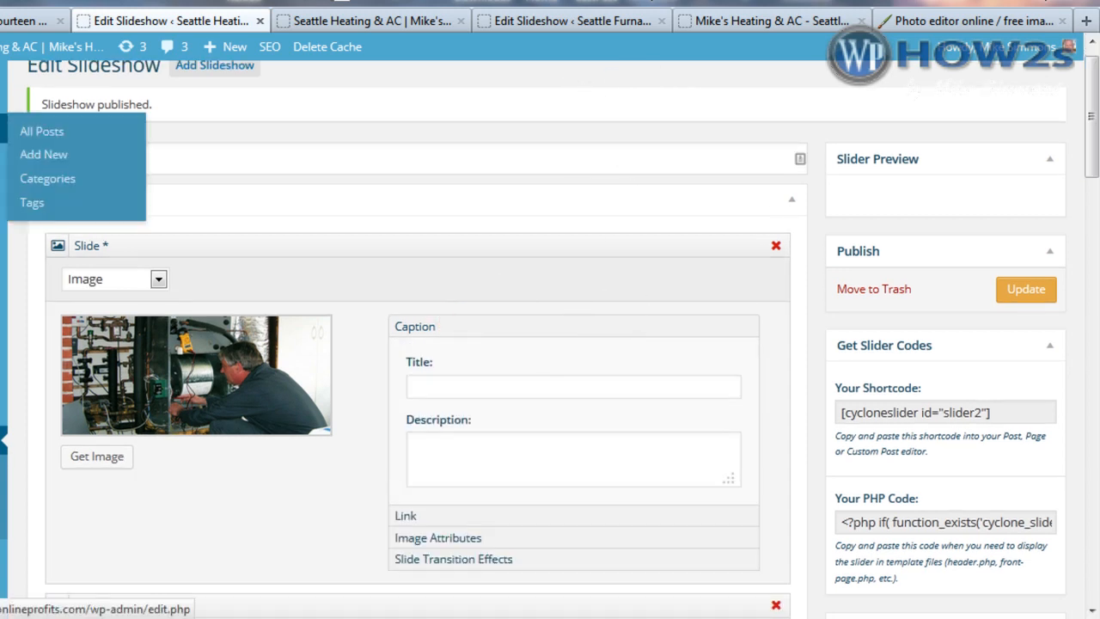
scroll(442, 344, down, 5)
right_click(442, 285)
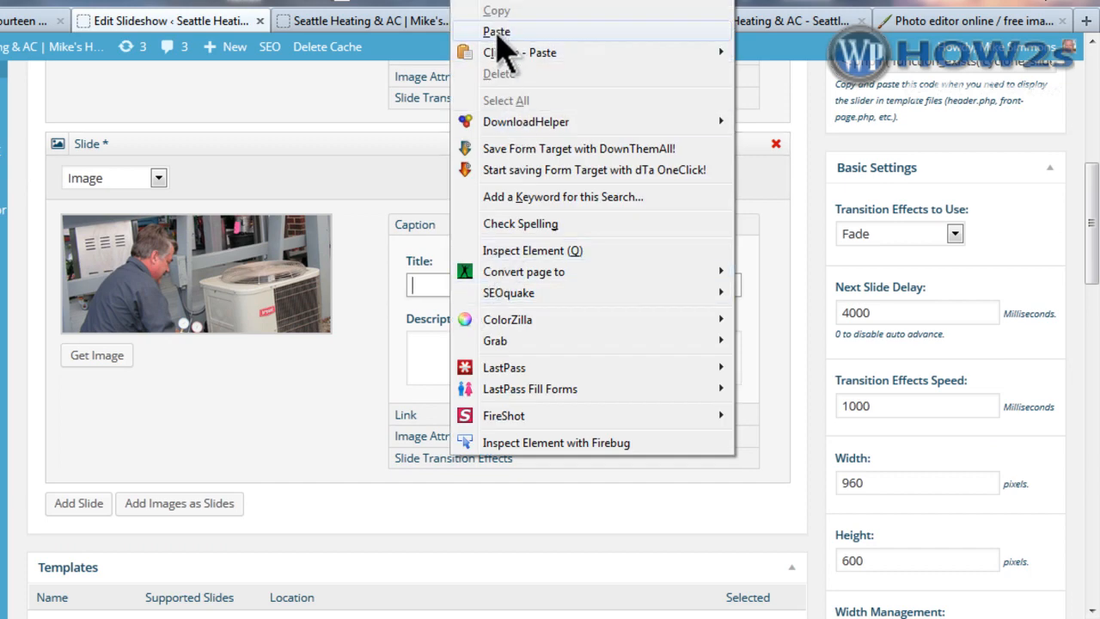
click(495, 32)
Expand the link options and the image attributes of the first slide to review them.
scroll(573, 422, up, 3)
click(453, 372)
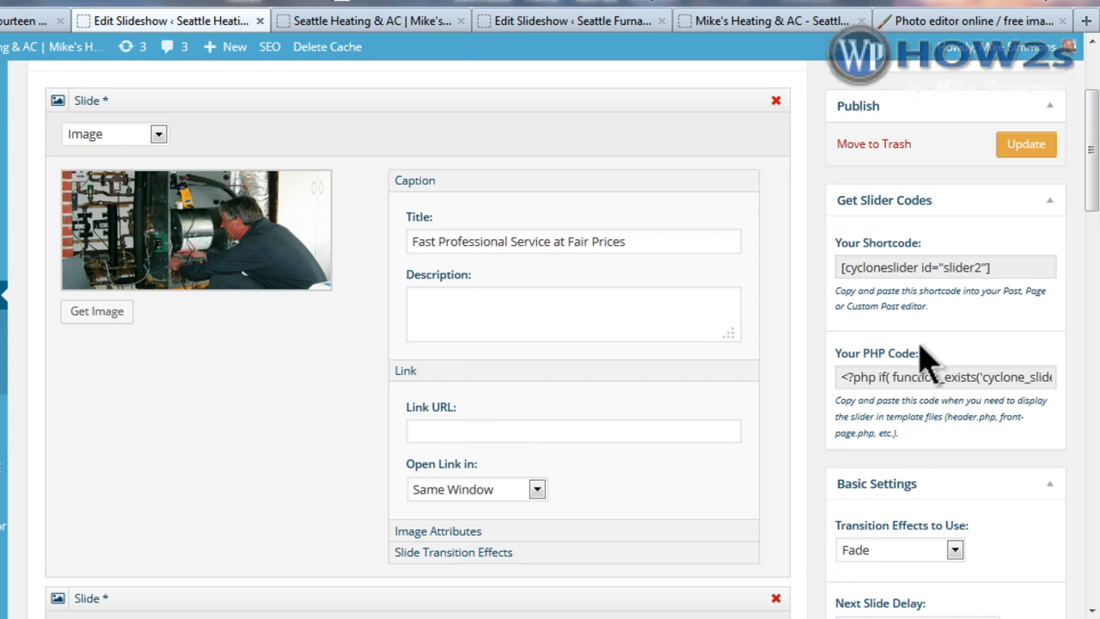
drag(1094, 151, 1094, 172)
click(509, 435)
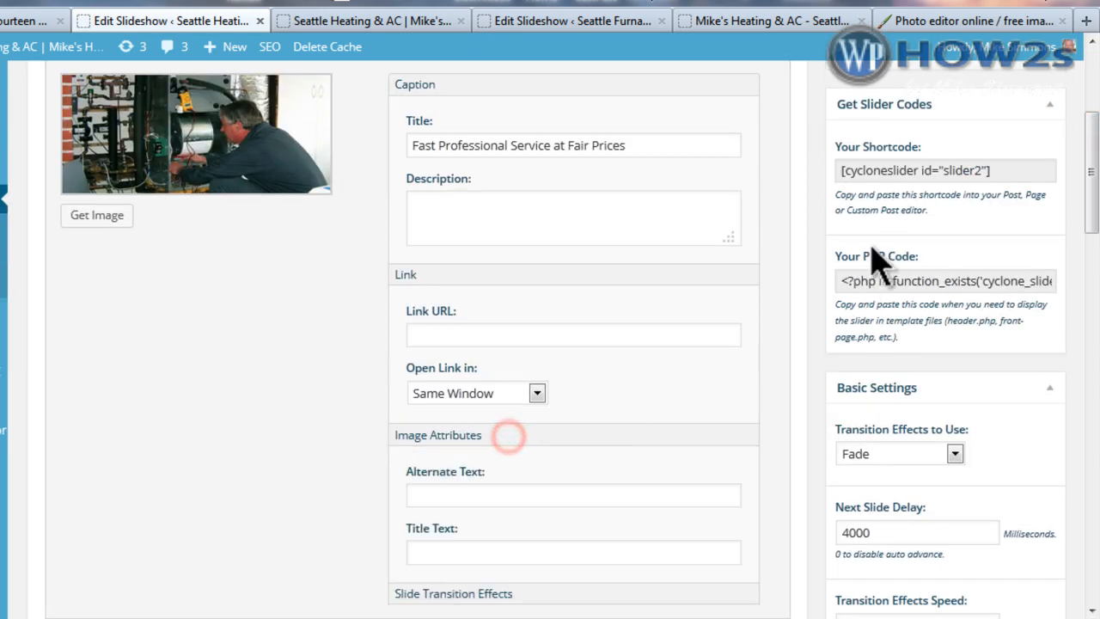
Turn off the previous/next buttons and the navigation in the slideshow's basic settings.
scroll(1093, 164, down, 3)
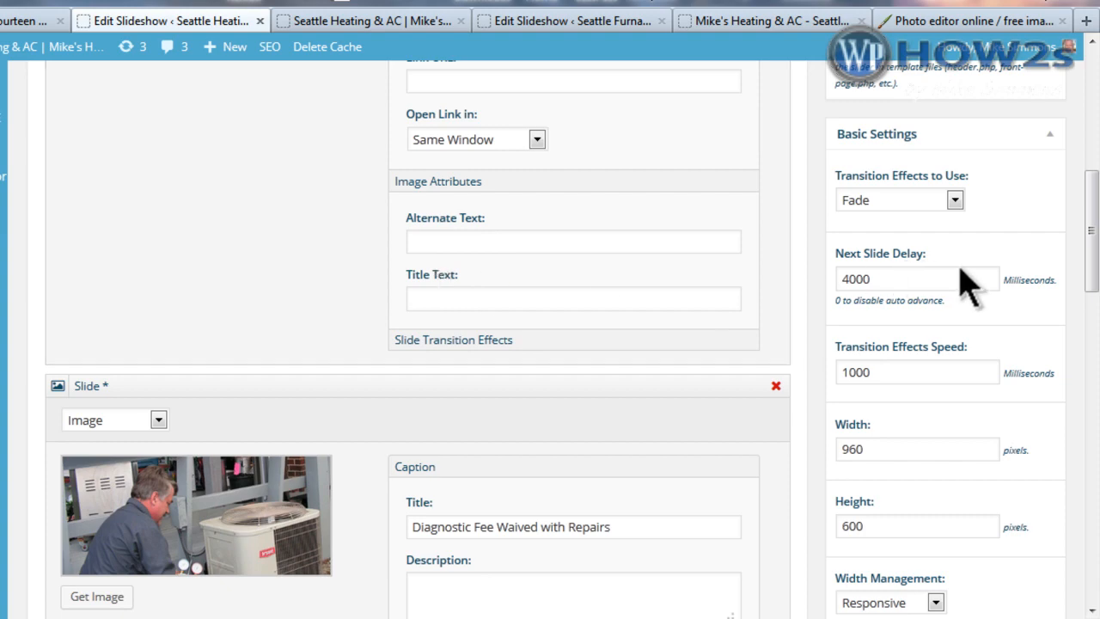
mouse_move(1096, 211)
mouse_down()
mouse_move(1095, 302)
mouse_move(1073, 142)
mouse_move(1088, 227)
mouse_up()
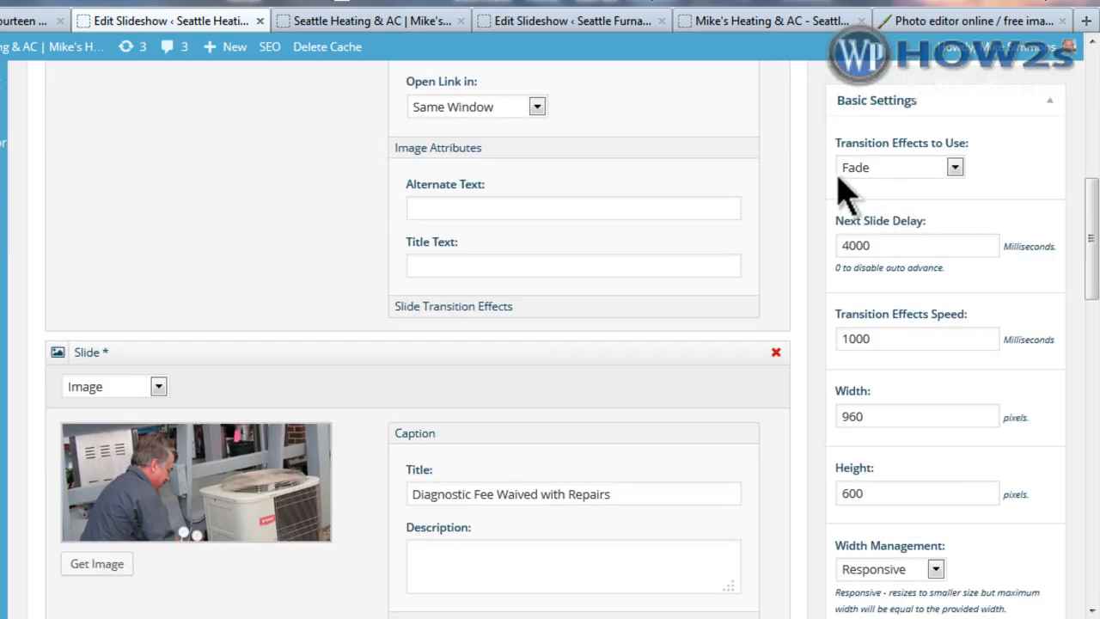
drag(1089, 204, 1088, 227)
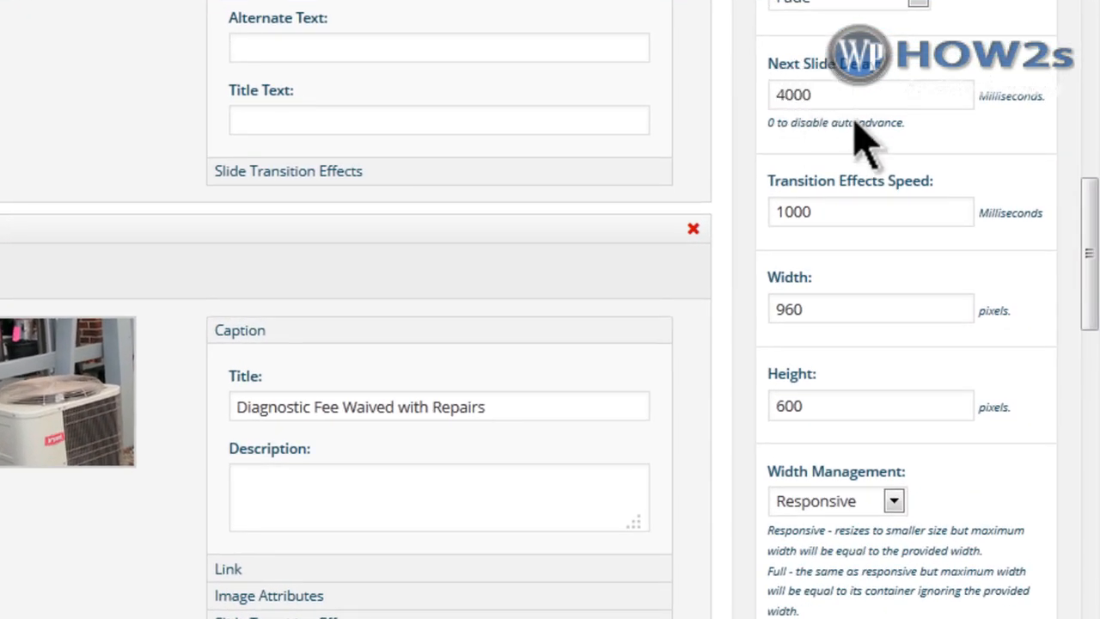
scroll(1089, 258, down, 4)
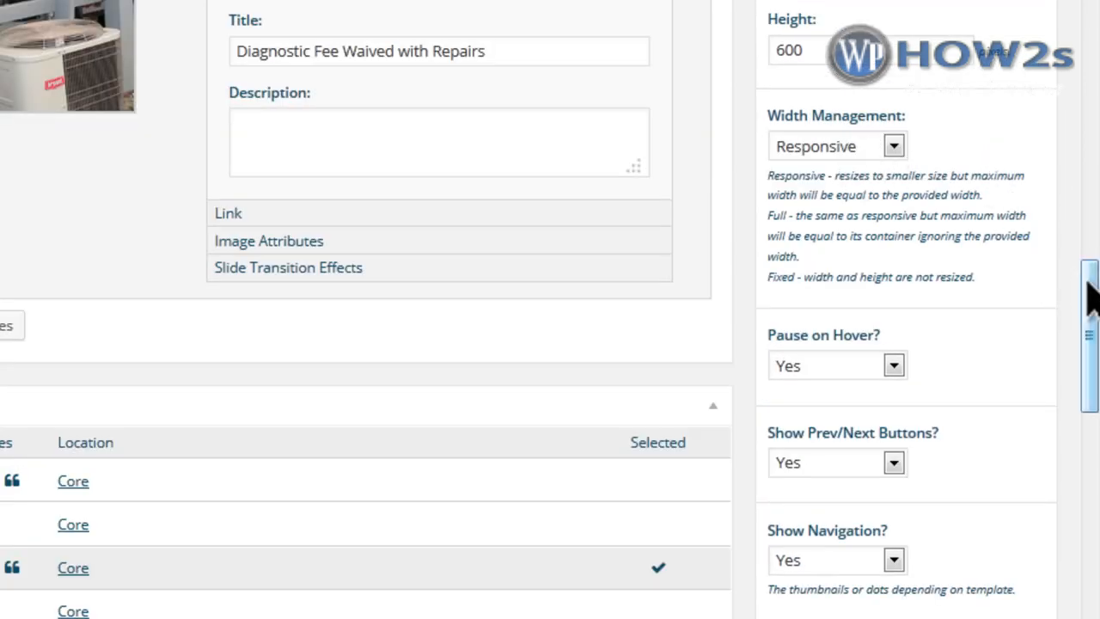
scroll(1088, 292, down, 2)
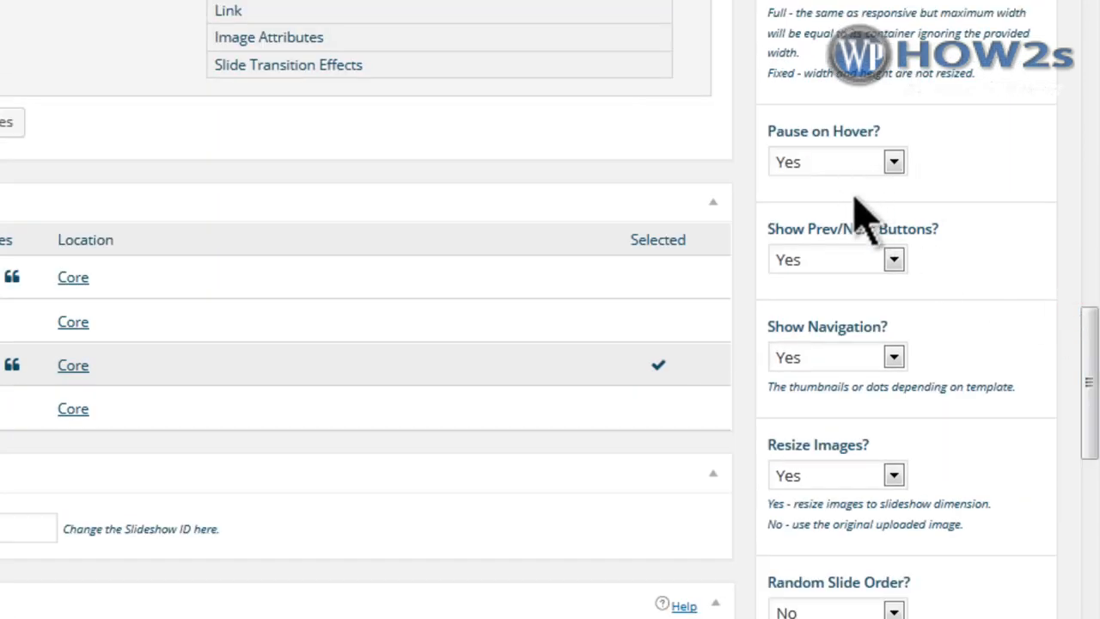
click(894, 260)
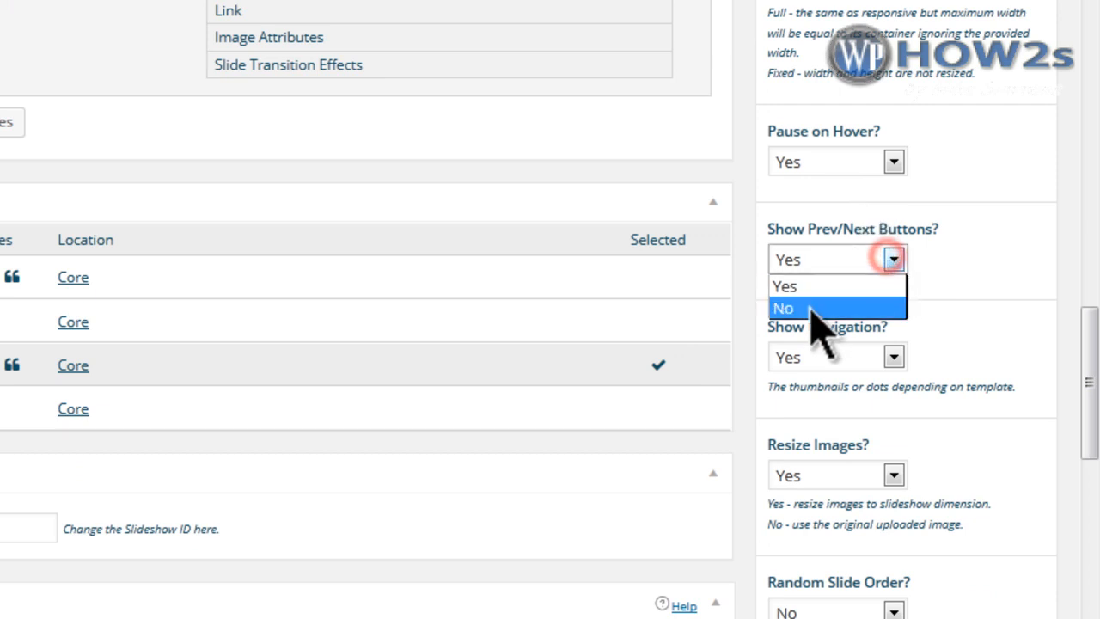
click(806, 308)
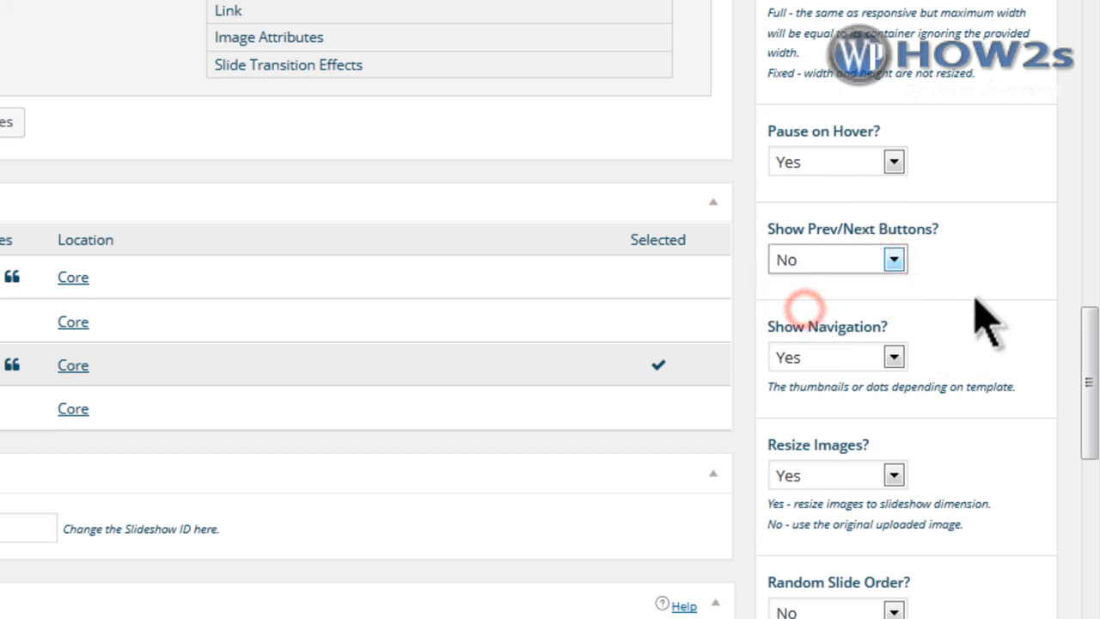
click(894, 357)
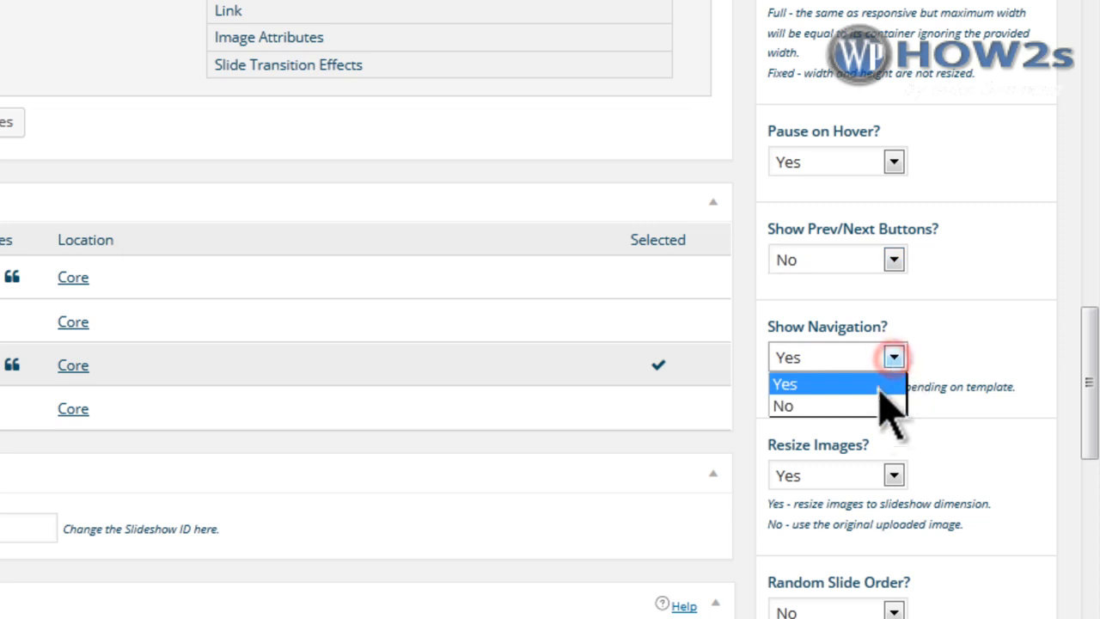
click(859, 405)
Disable image resizing so the original uploads are used, and update the slideshow.
drag(1090, 344, 1090, 387)
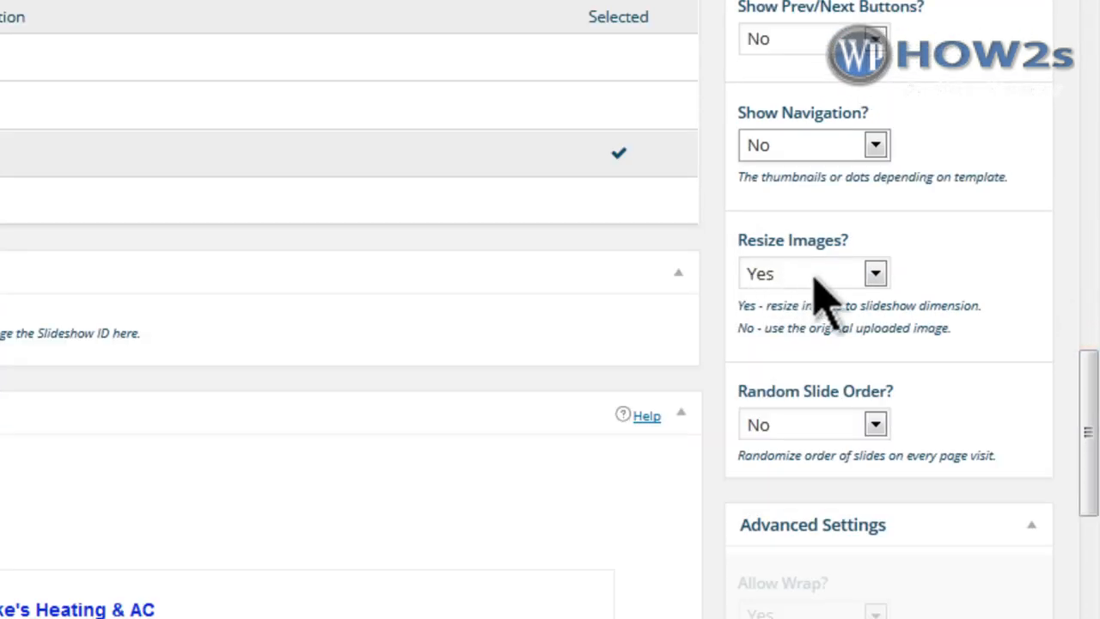
click(875, 273)
click(795, 306)
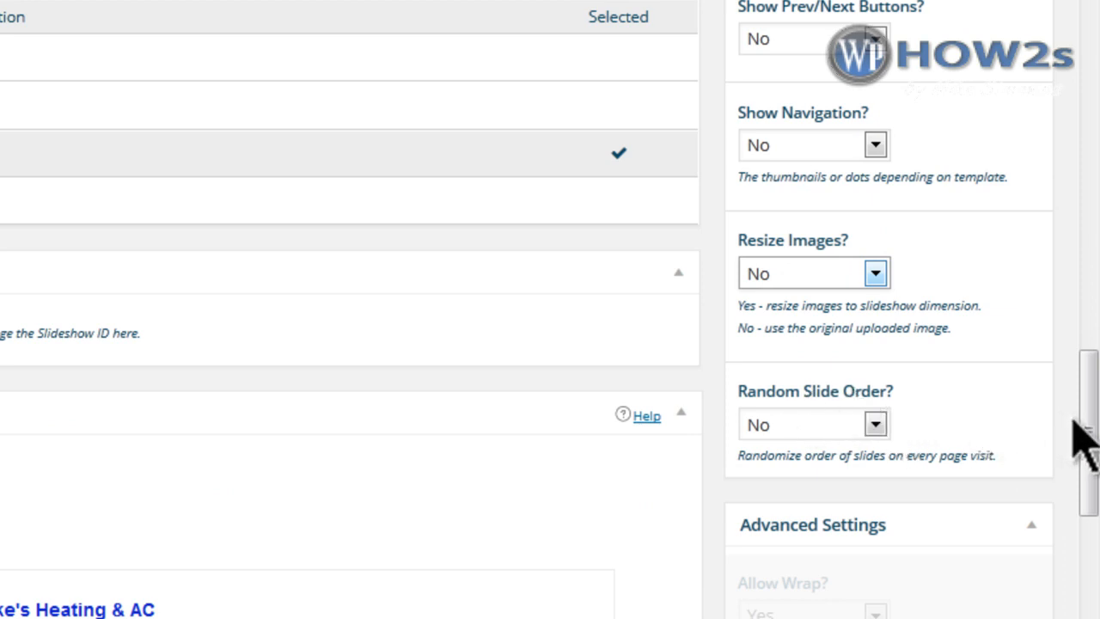
mouse_move(1094, 418)
mouse_down()
mouse_move(1094, 511)
mouse_move(1096, 421)
mouse_up()
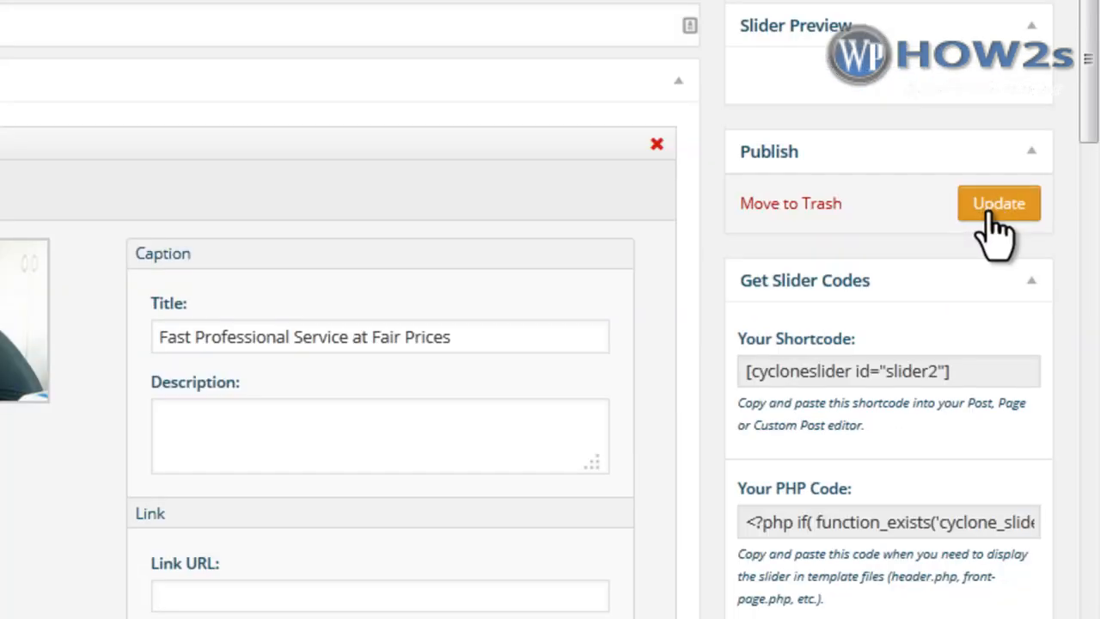
click(997, 206)
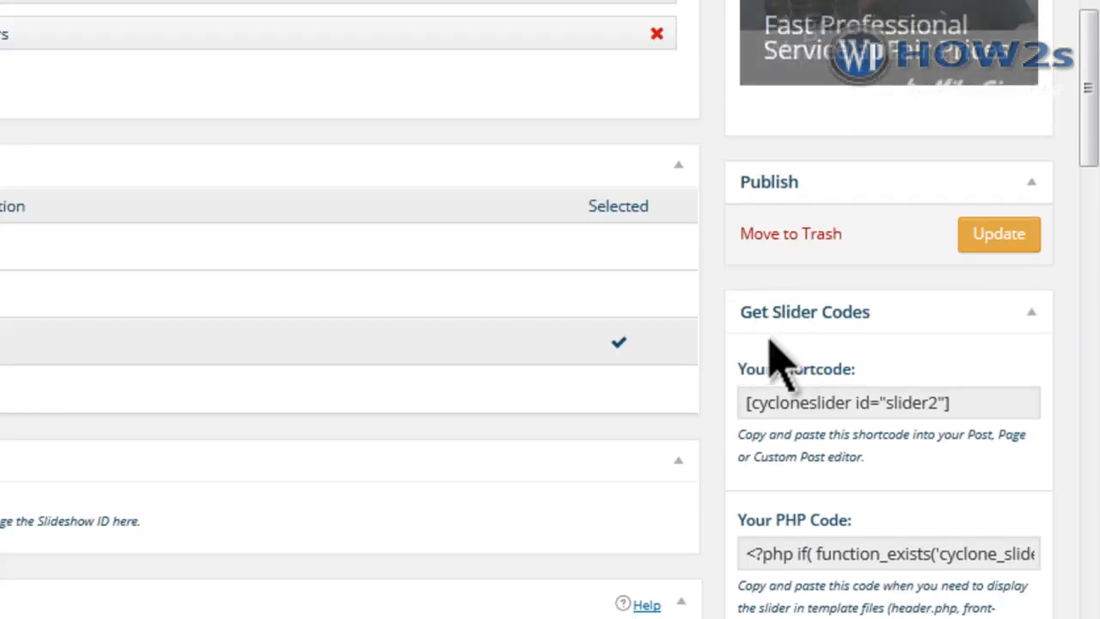
Copy the slideshow's shortcode [cycloneslider id="slider2"].
double_click(821, 400)
double_click(820, 399)
triple_click(821, 402)
key(ctrl+c)
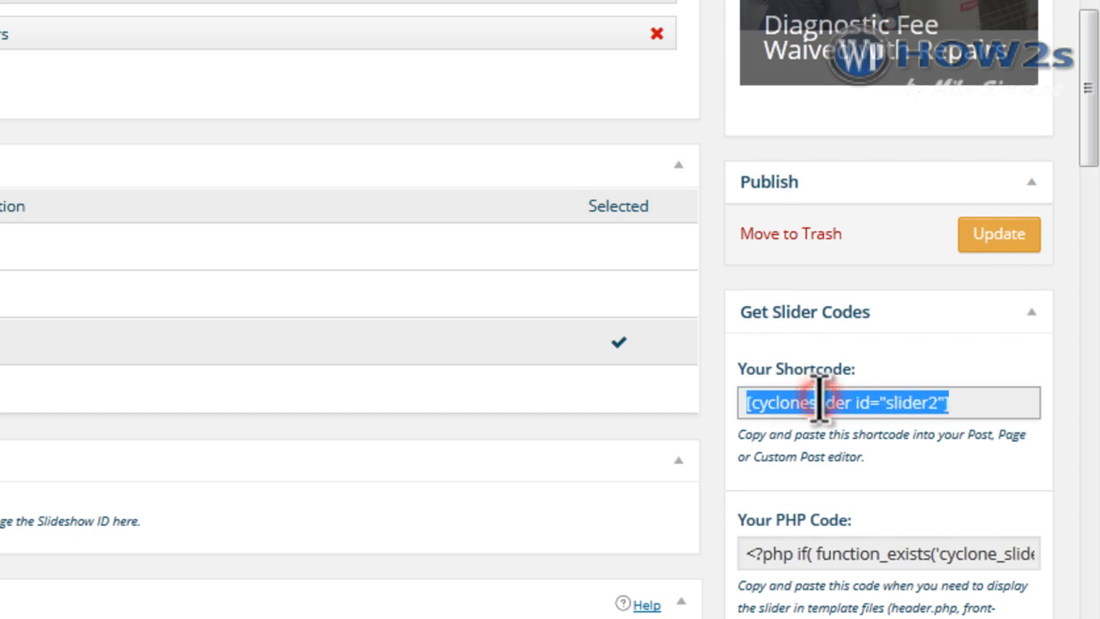
right_click(822, 403)
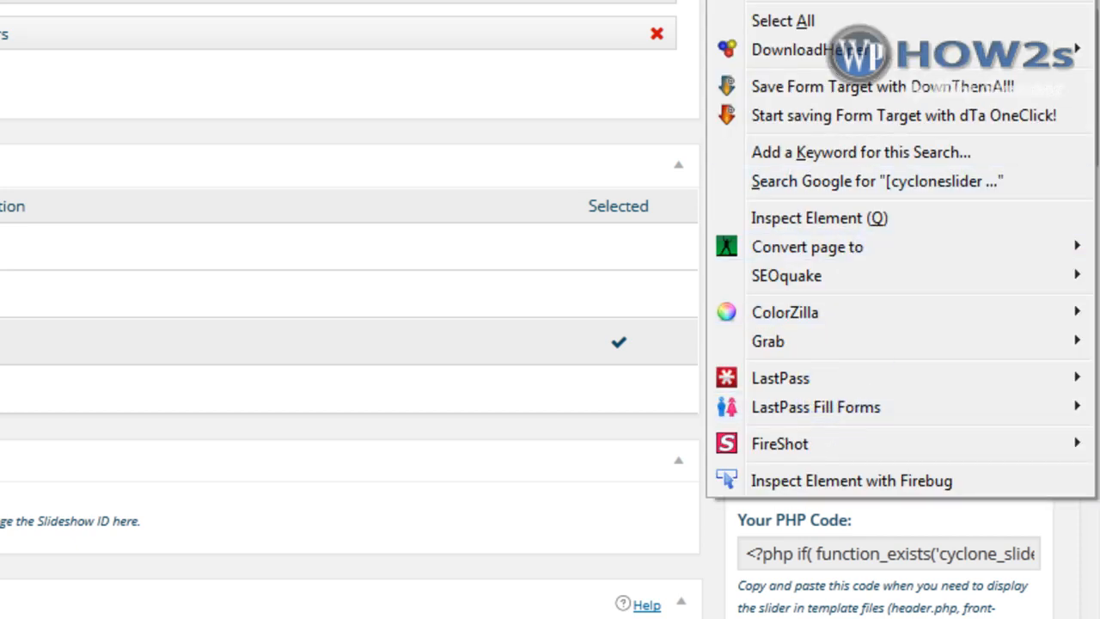
click(774, 0)
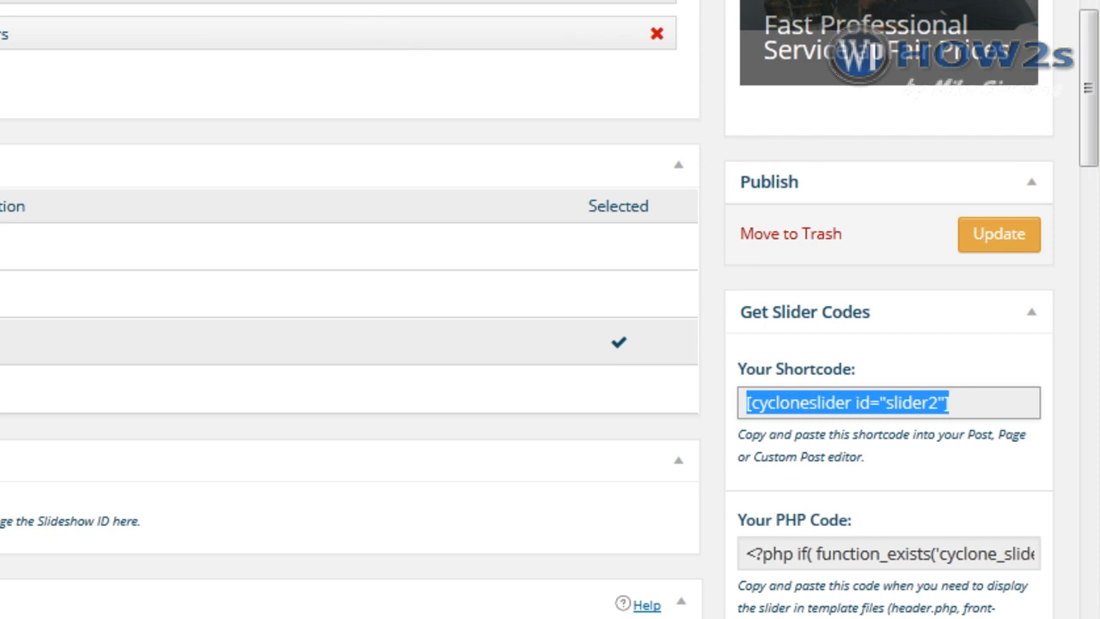
Paste the slider2 shortcode on its own line above the first heading of the Seattle Heating & Air Conditioning page, then update and view the page.
drag(1081, 159, 1066, 17)
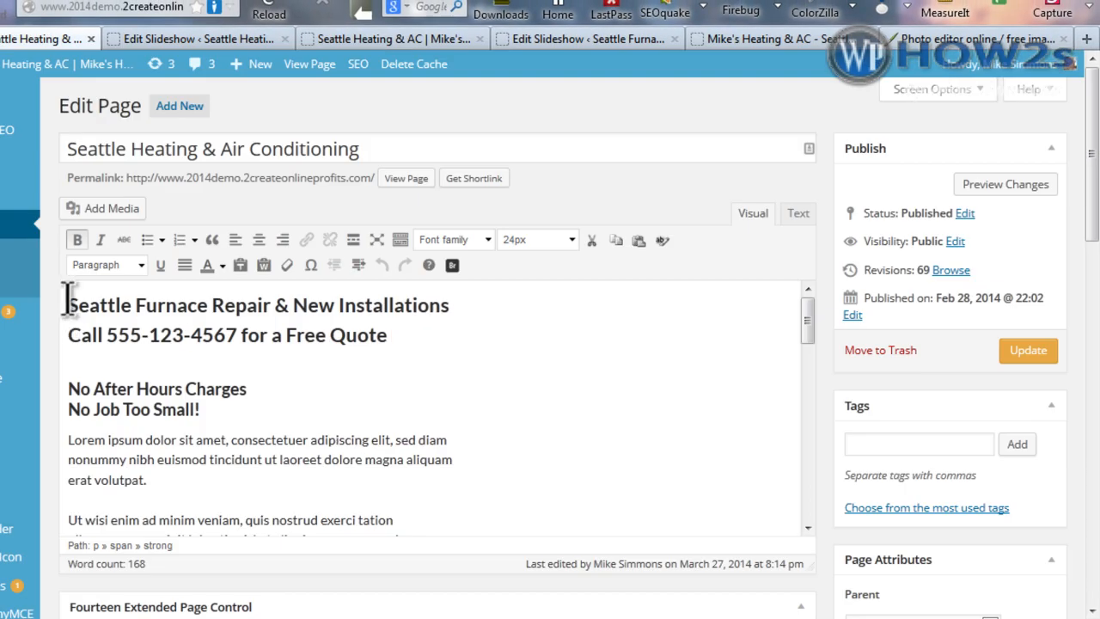
click(68, 301)
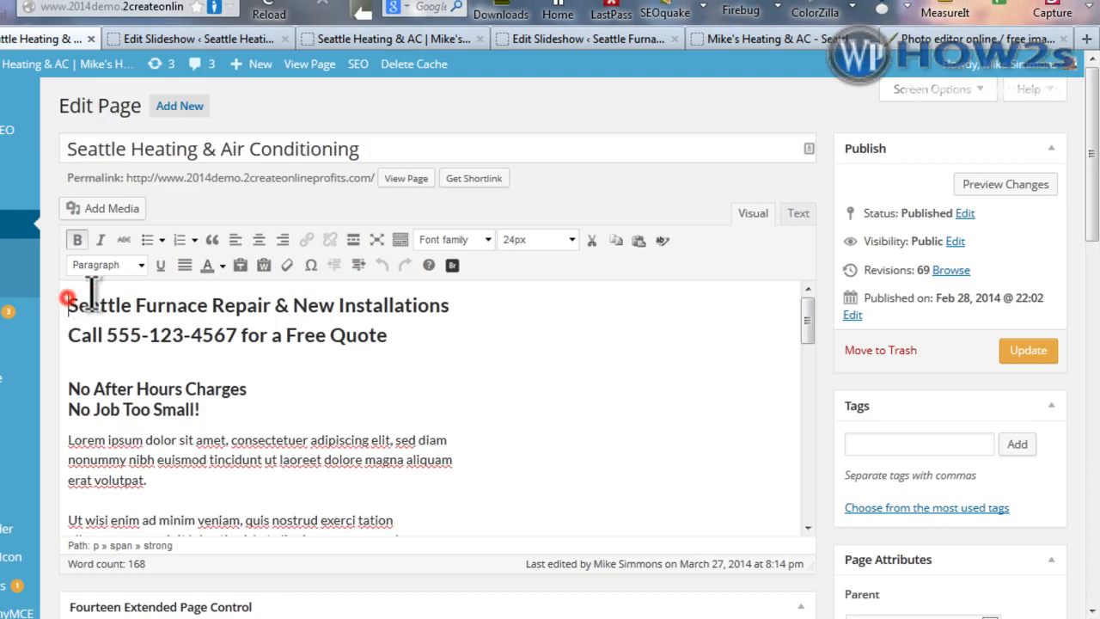
key(ctrl+v)
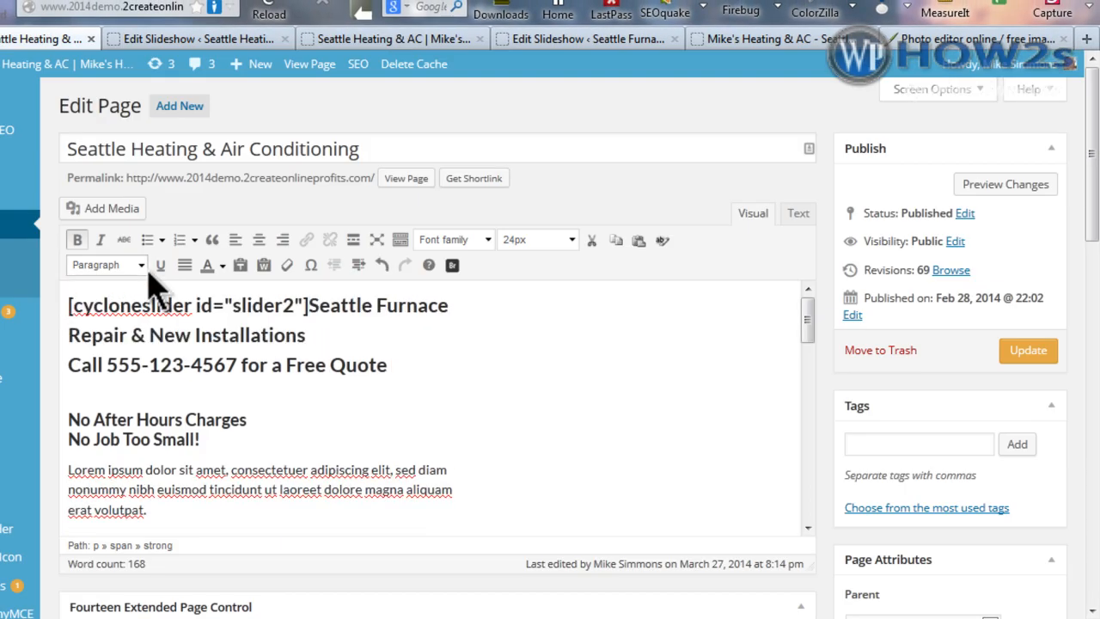
key(Return)
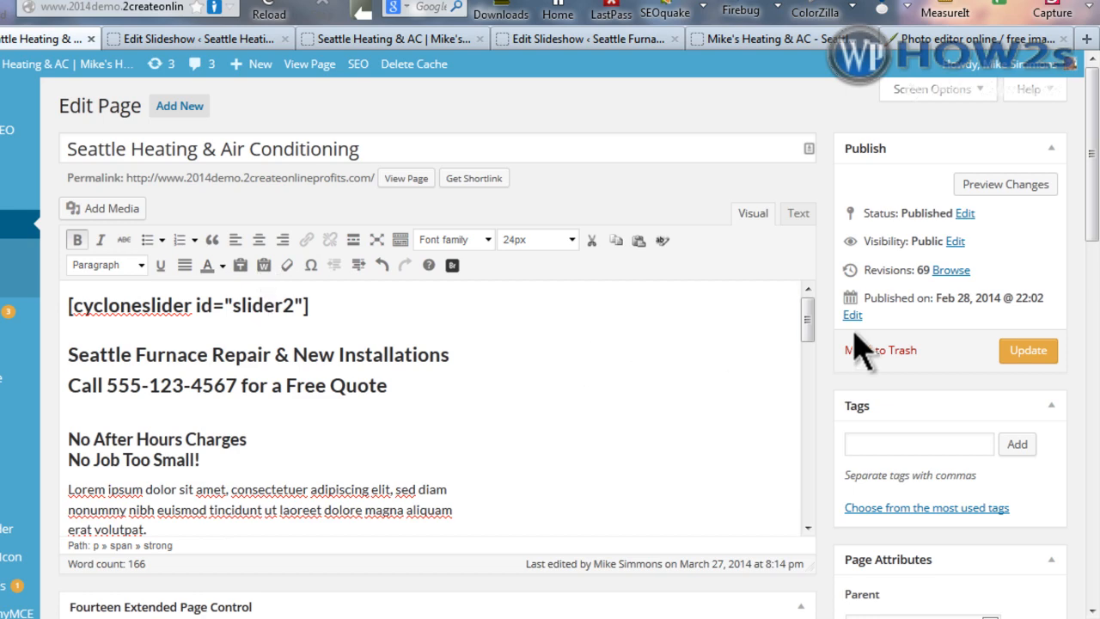
click(1036, 355)
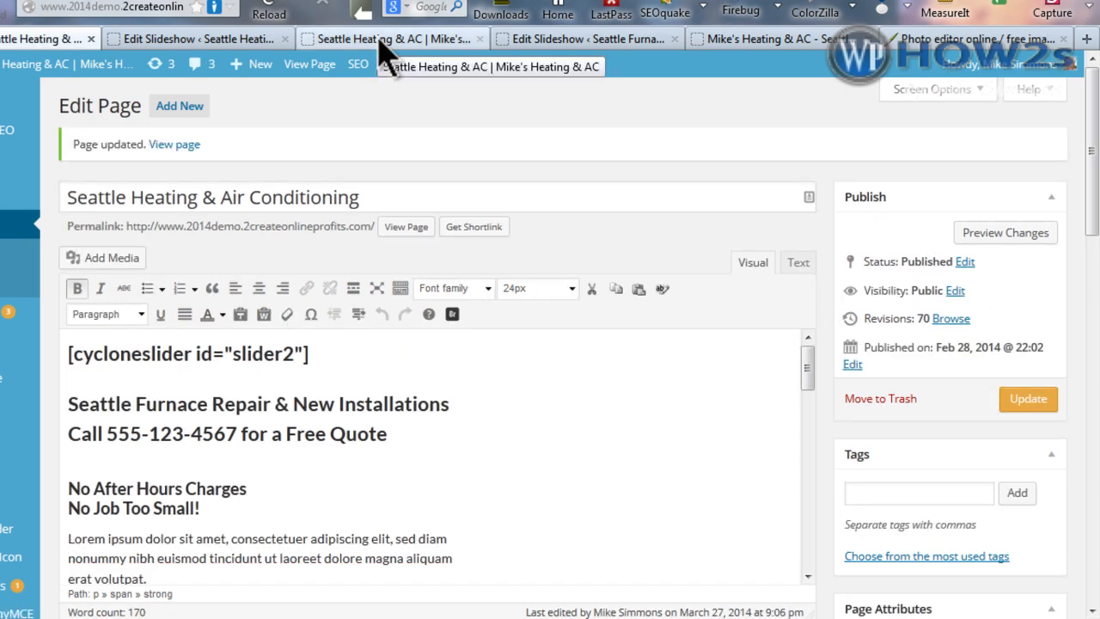
click(381, 41)
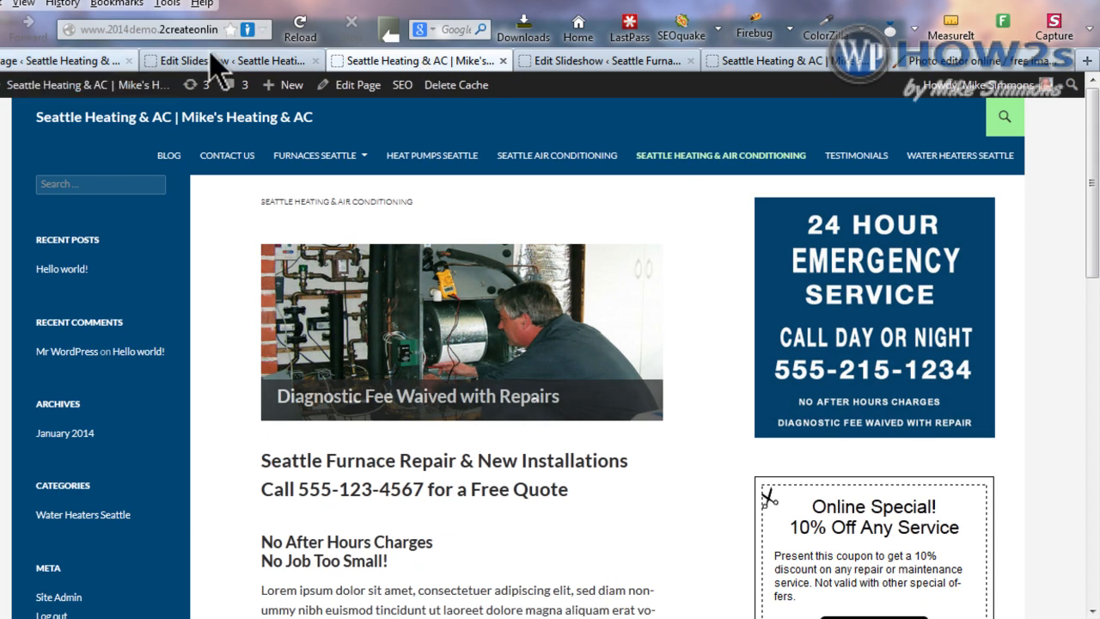
Set the slider2 slideshow's width to 500 and height to 220 pixels, update it and view the live page.
click(251, 61)
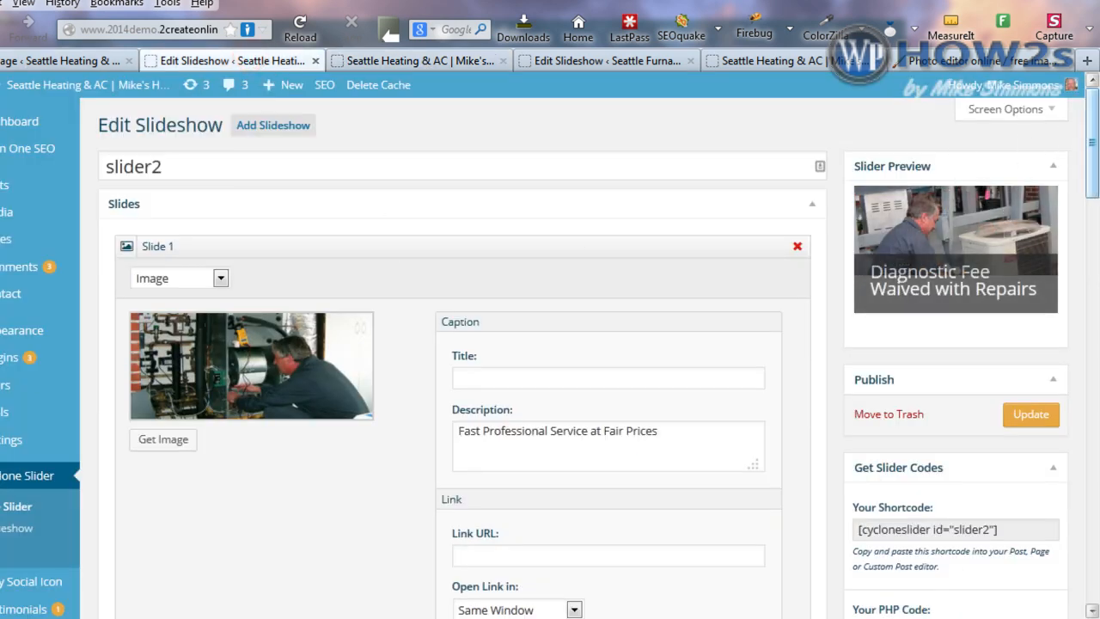
scroll(1095, 129, down, 8)
scroll(1095, 281, down, 2)
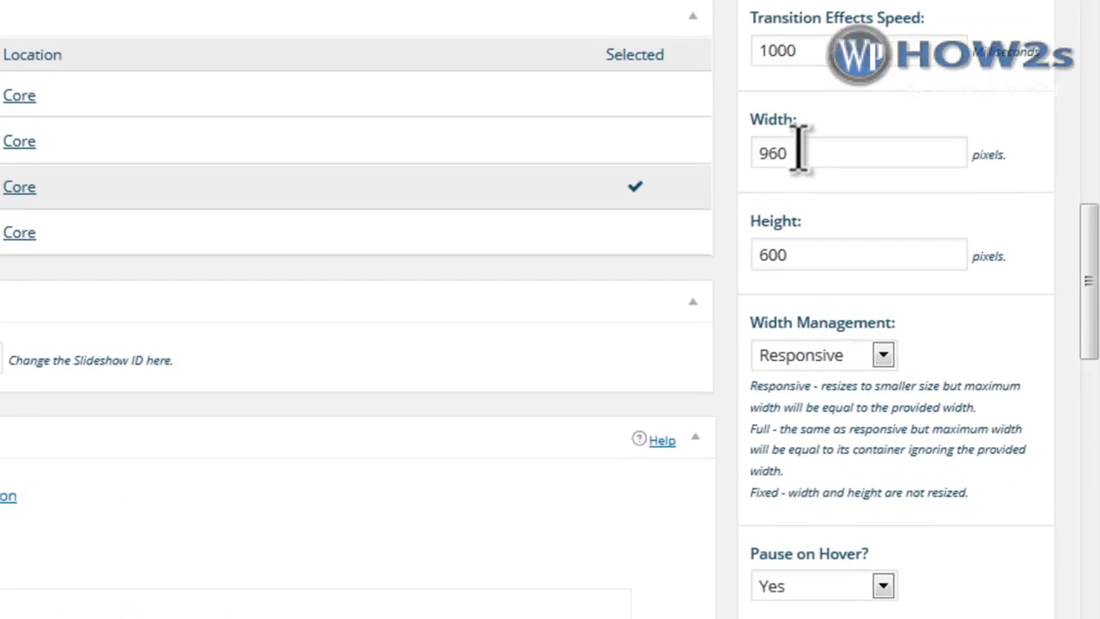
double_click(884, 312)
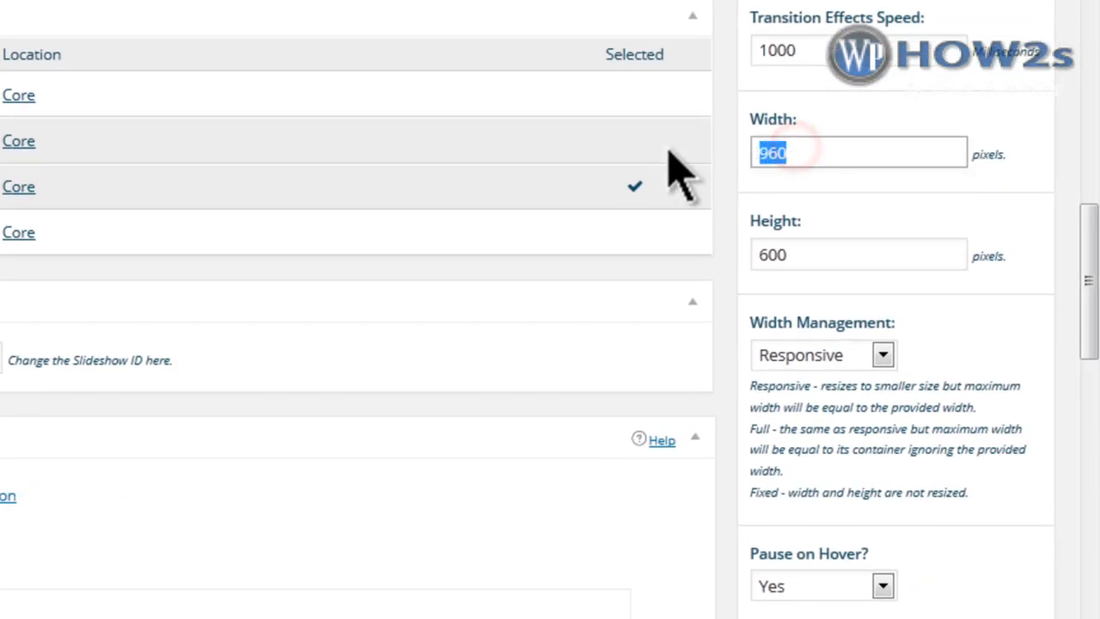
text(500)
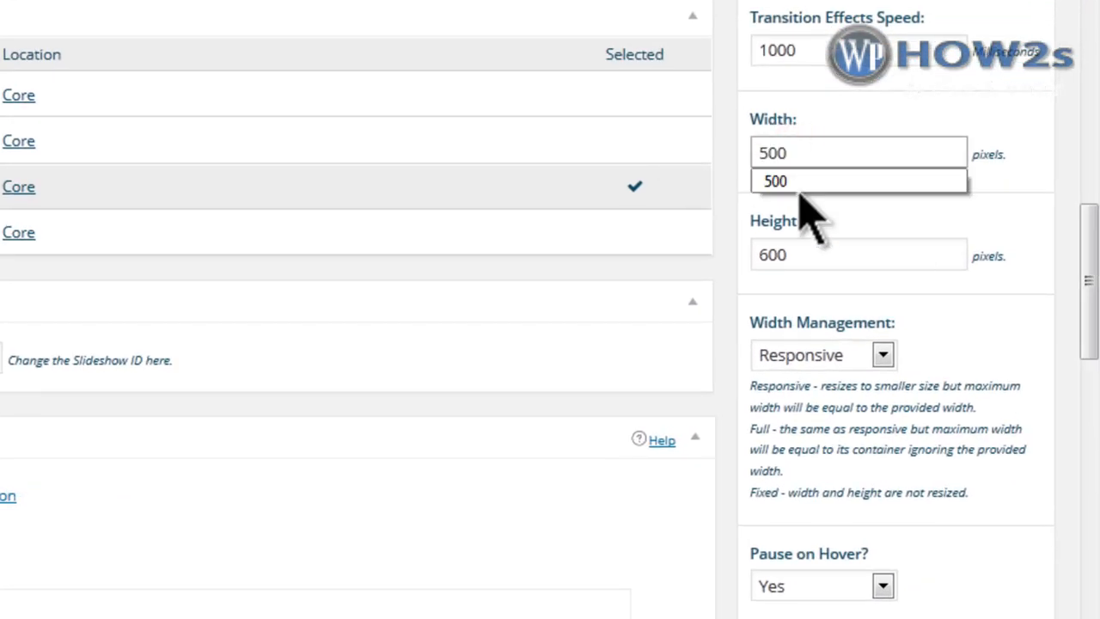
double_click(815, 252)
text(220)
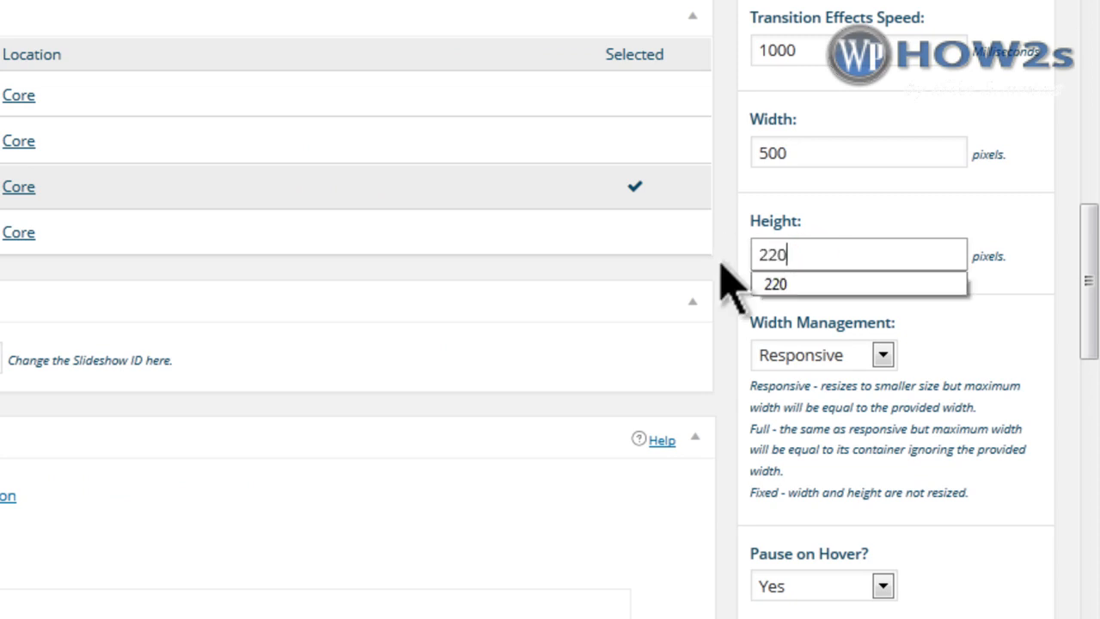
key(Down)
drag(1090, 281, 1093, 103)
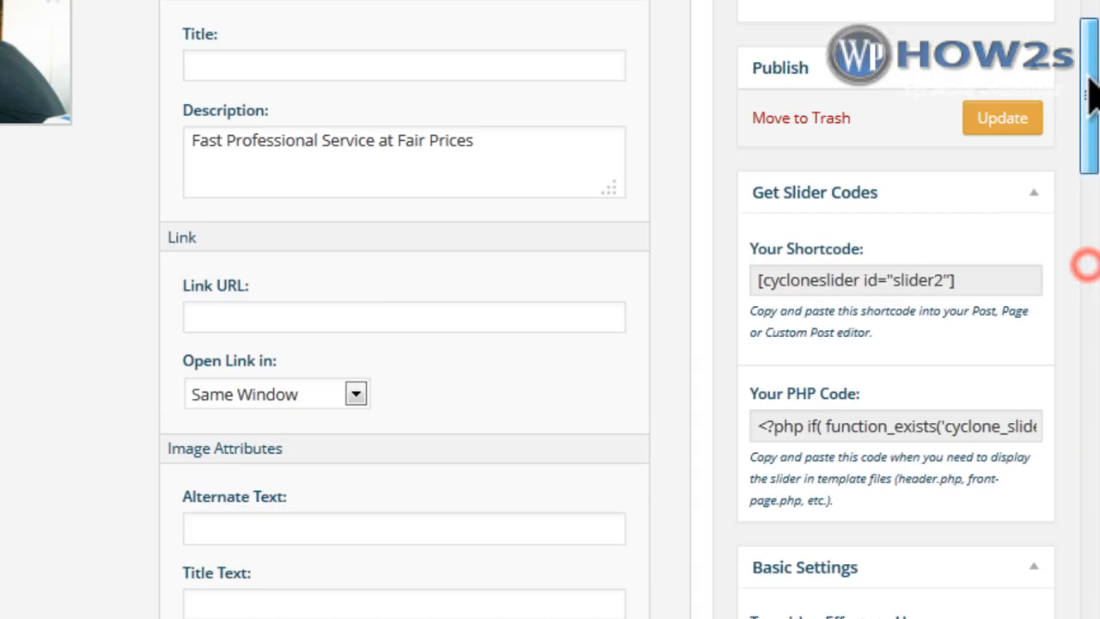
click(1004, 159)
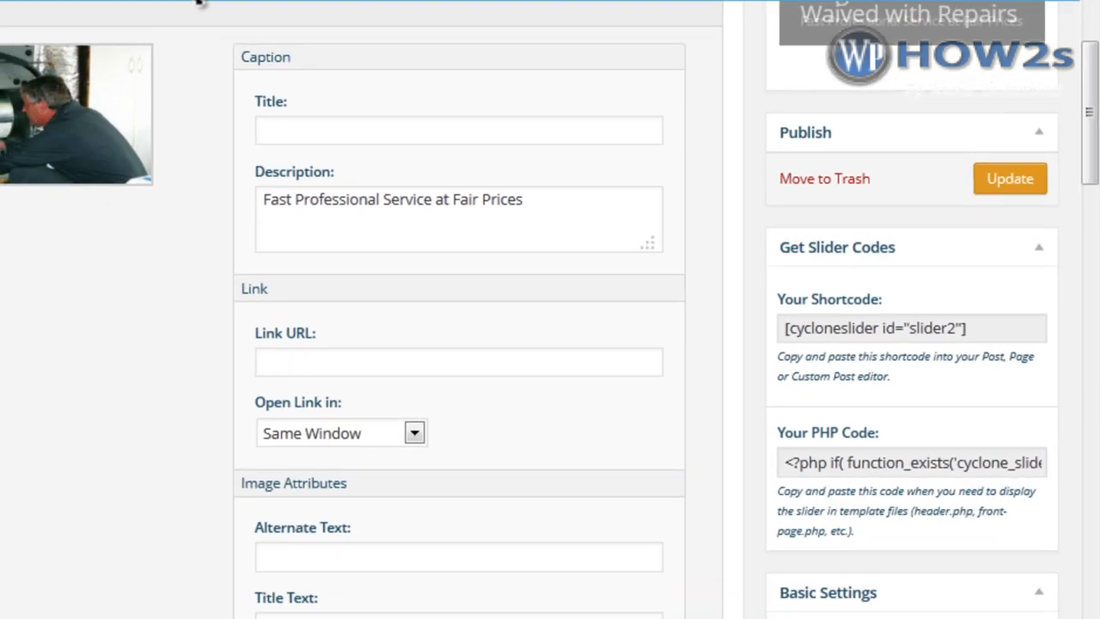
click(382, 55)
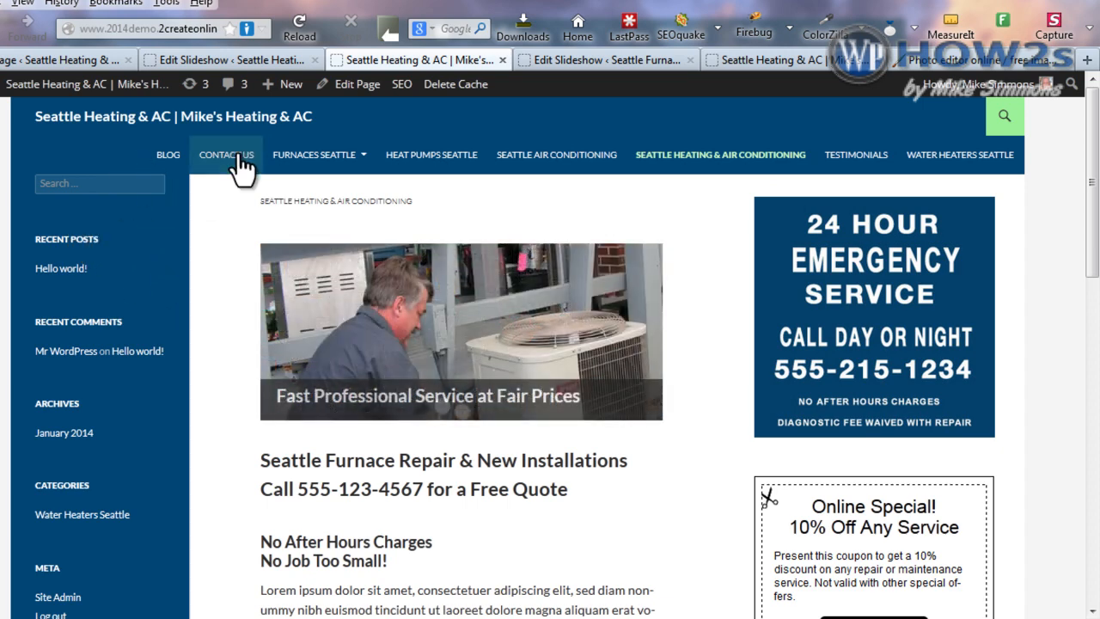
Create a new WordPress navigation menu named main_top.
click(32, 69)
mouse_move(135, 169)
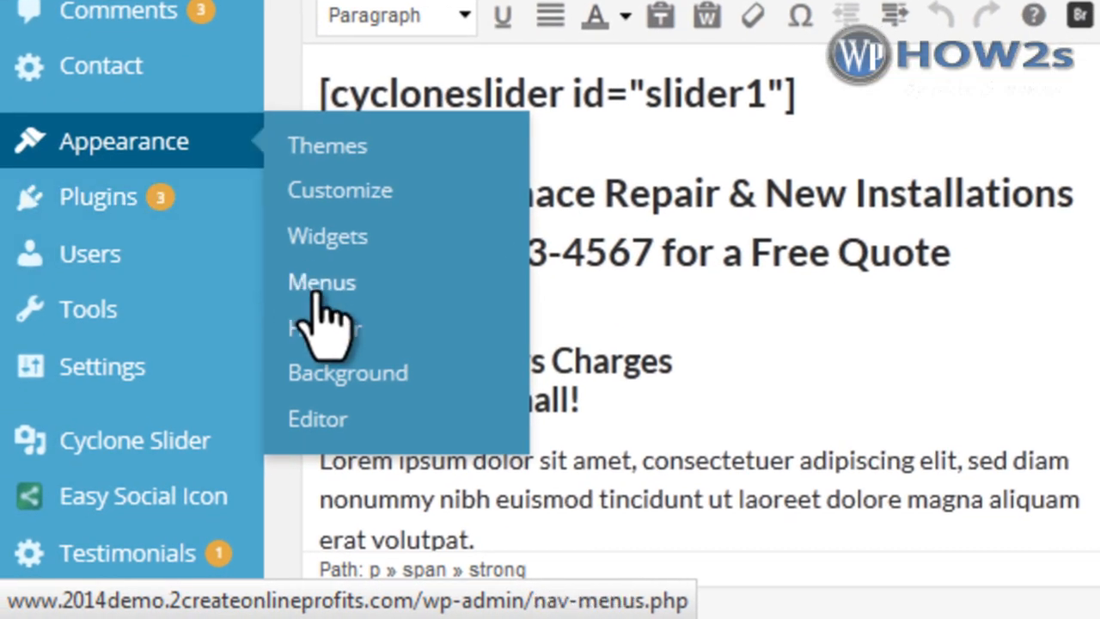
click(305, 286)
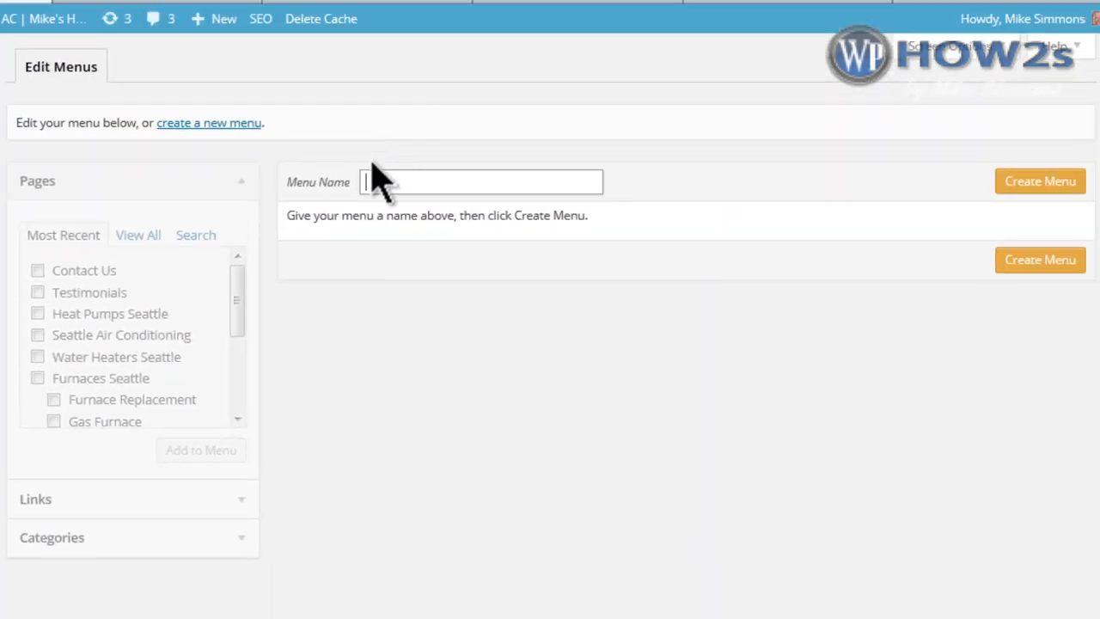
click(434, 180)
text(main)
click(380, 221)
click(1064, 195)
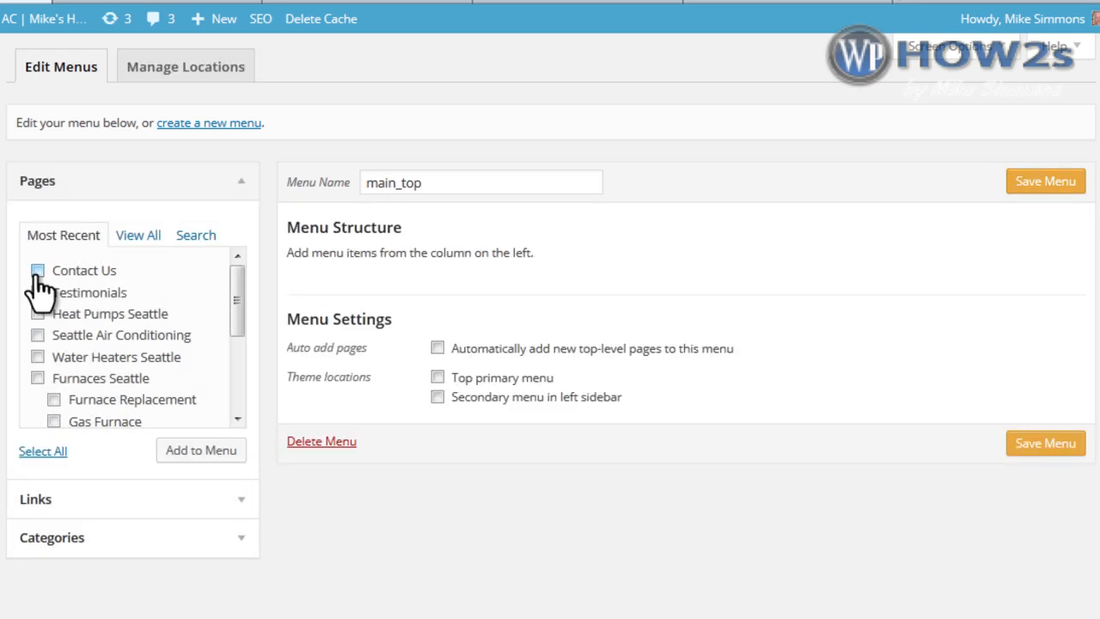
Add the Contact Us, Testimonials, Blog and Seattle Heating & Air Conditioning pages to main_top and assign it as the top primary menu.
click(38, 293)
drag(238, 301, 243, 383)
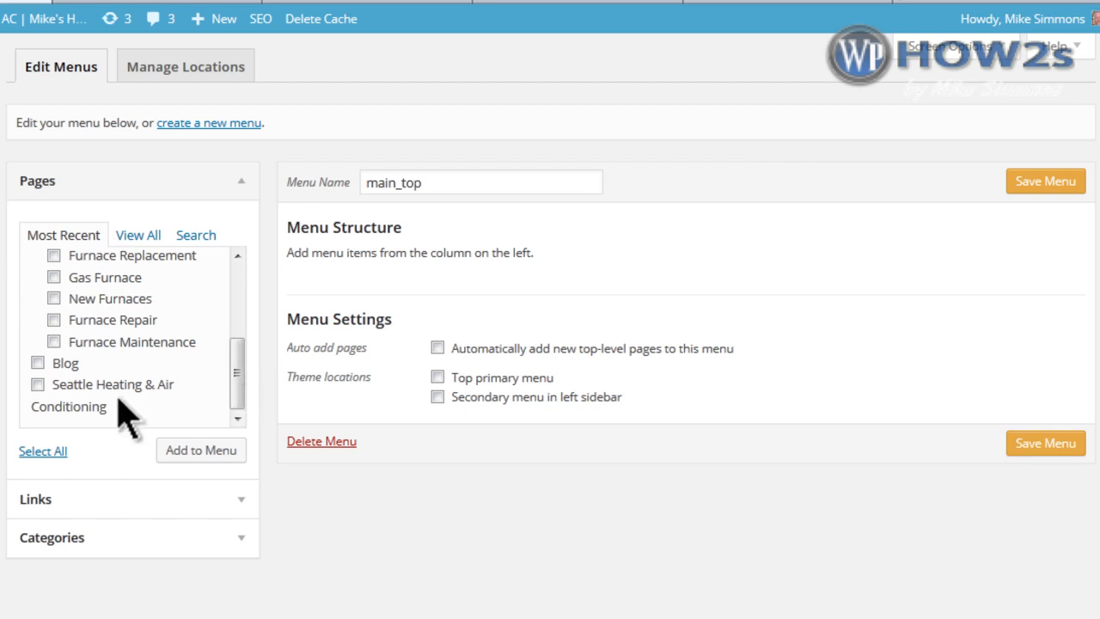
click(39, 363)
click(193, 450)
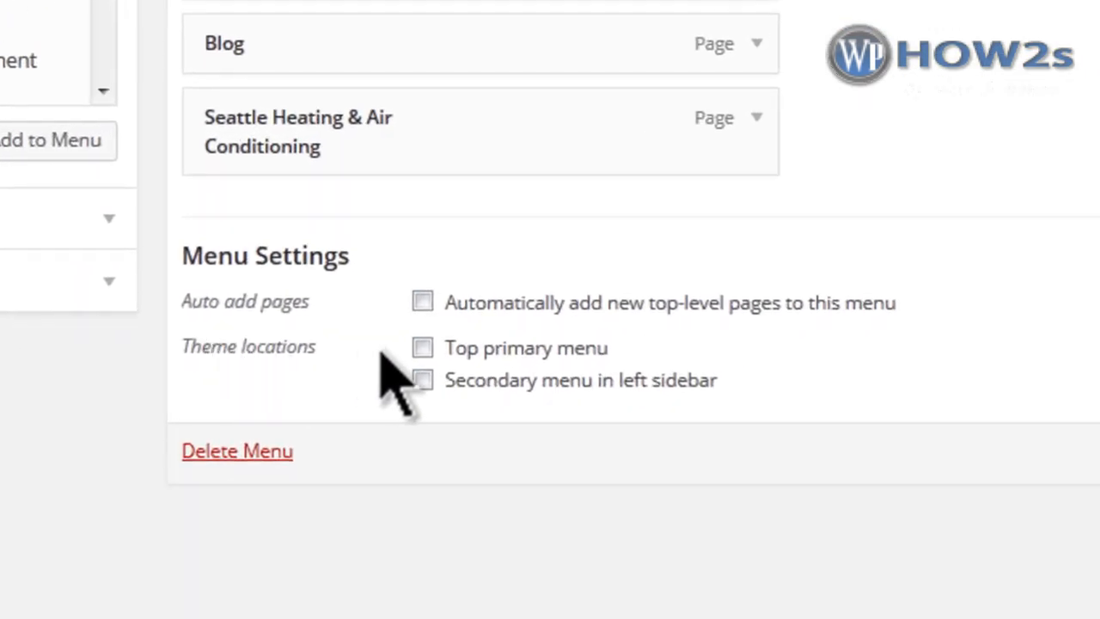
click(421, 348)
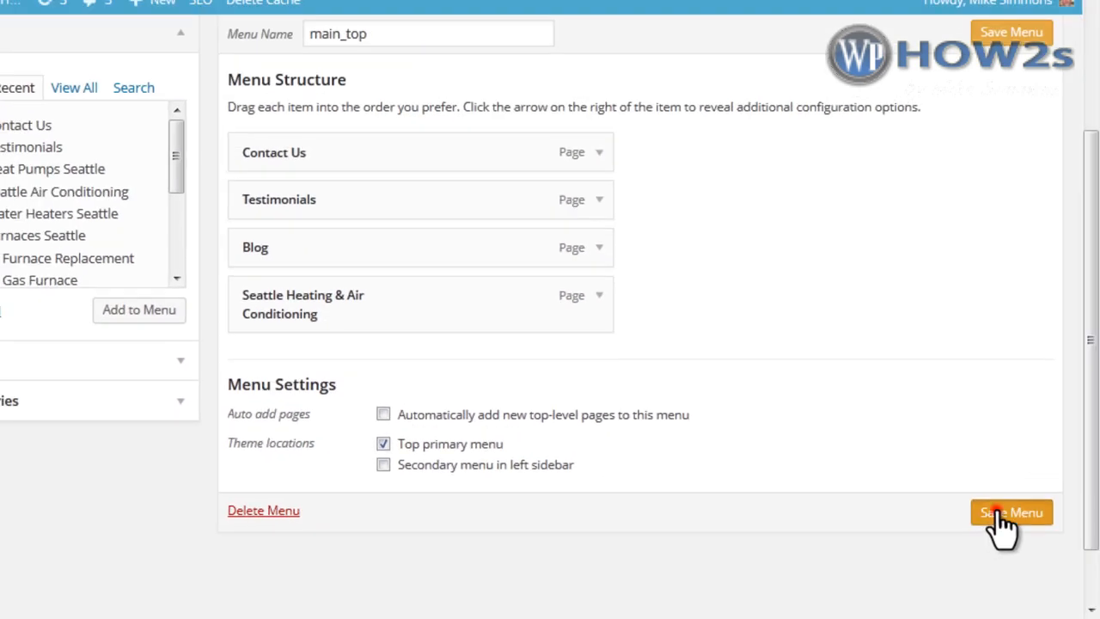
Save the main_top menu and view the navigation on the live page.
click(997, 514)
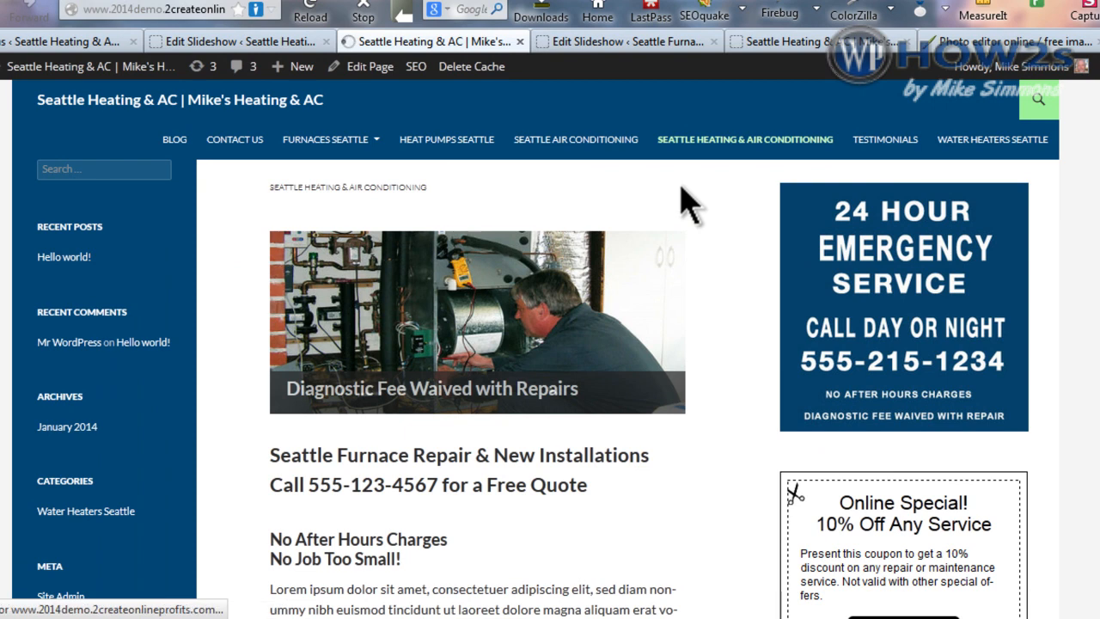
scroll(622, 135, down, 1)
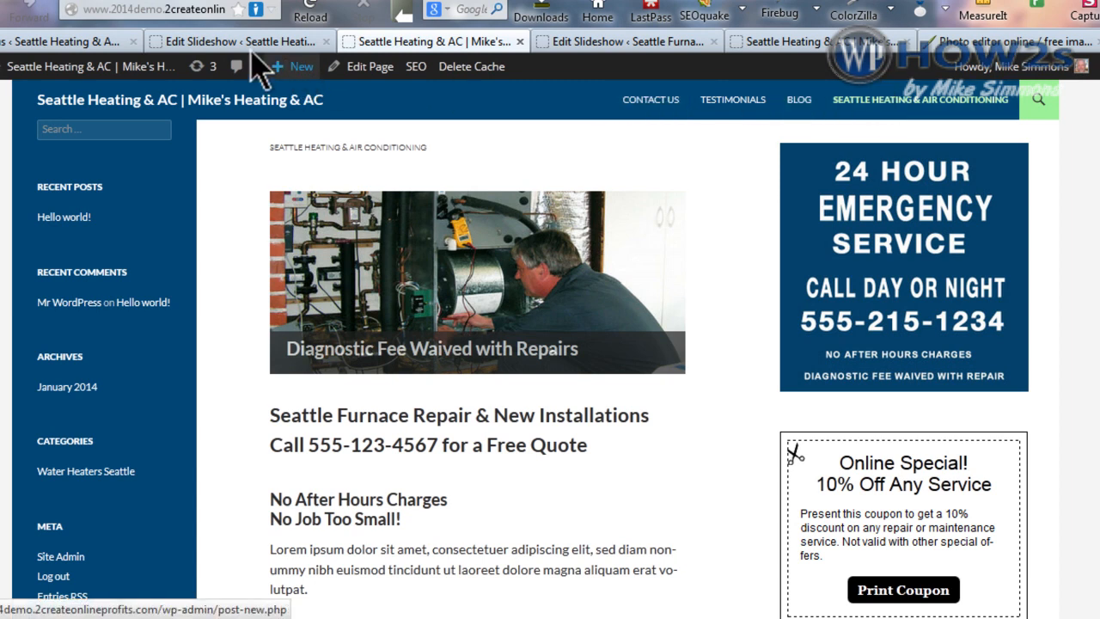
Reorder main_top so Seattle Heating & Air Conditioning comes first, followed by Testimonials, Contact Us and Blog.
click(36, 41)
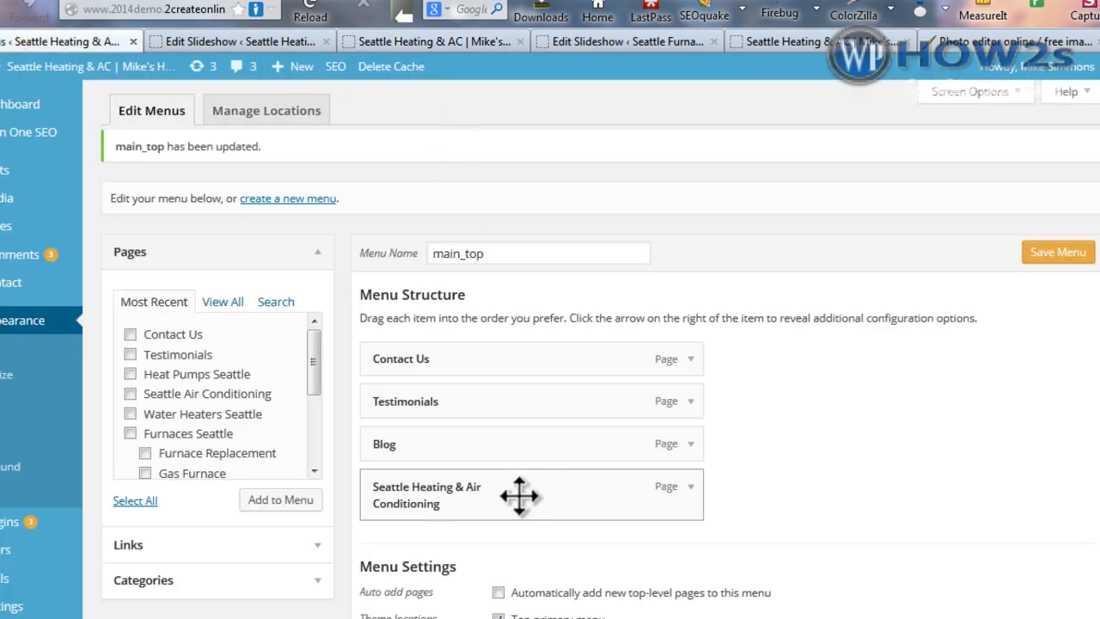
drag(519, 496, 519, 365)
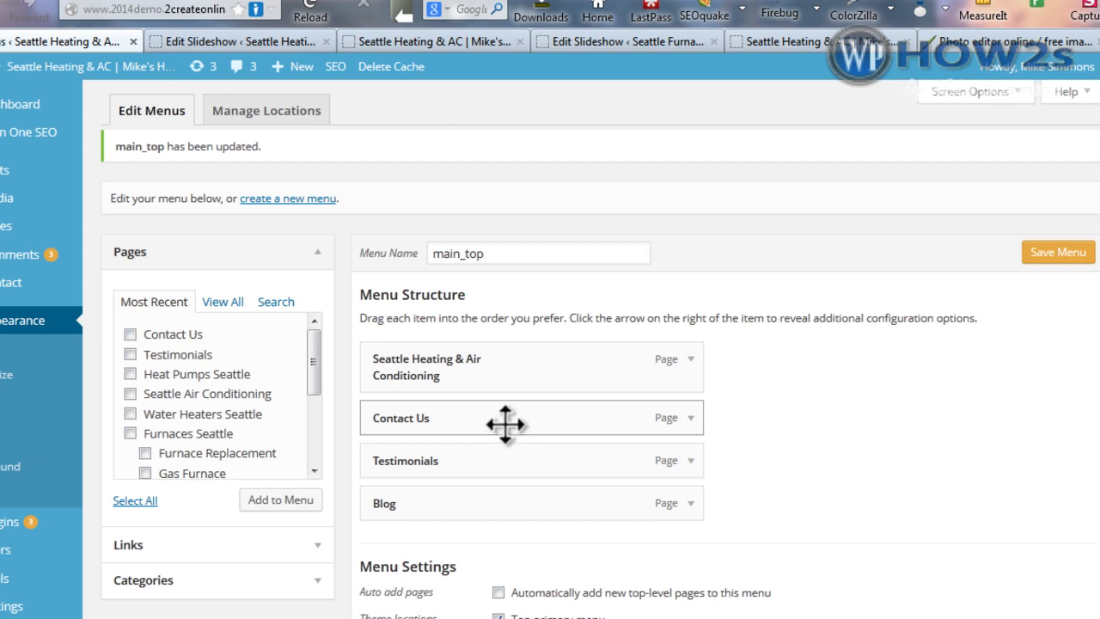
drag(487, 419, 493, 465)
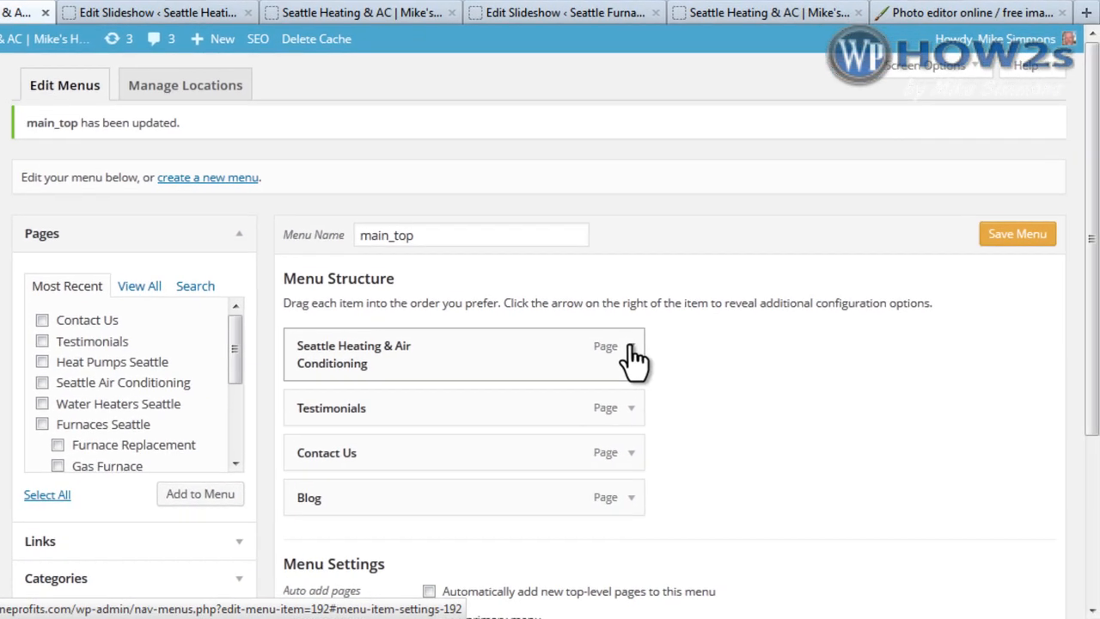
Change the navigation label of the Seattle Heating & Air Conditioning menu item to Home and save the menu.
click(690, 358)
click(284, 12)
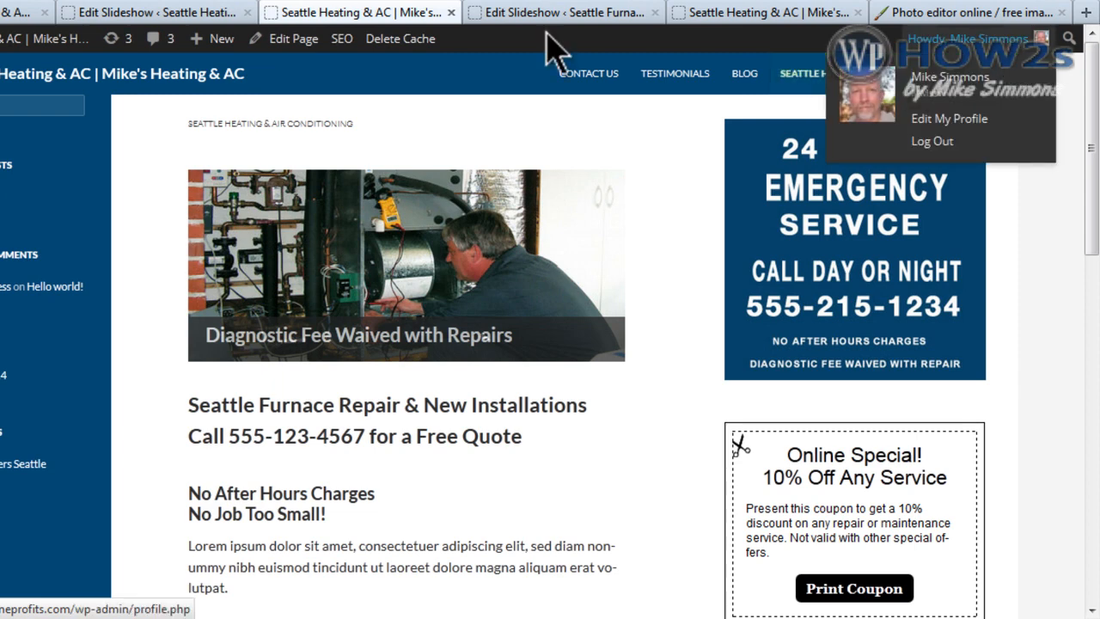
click(24, 12)
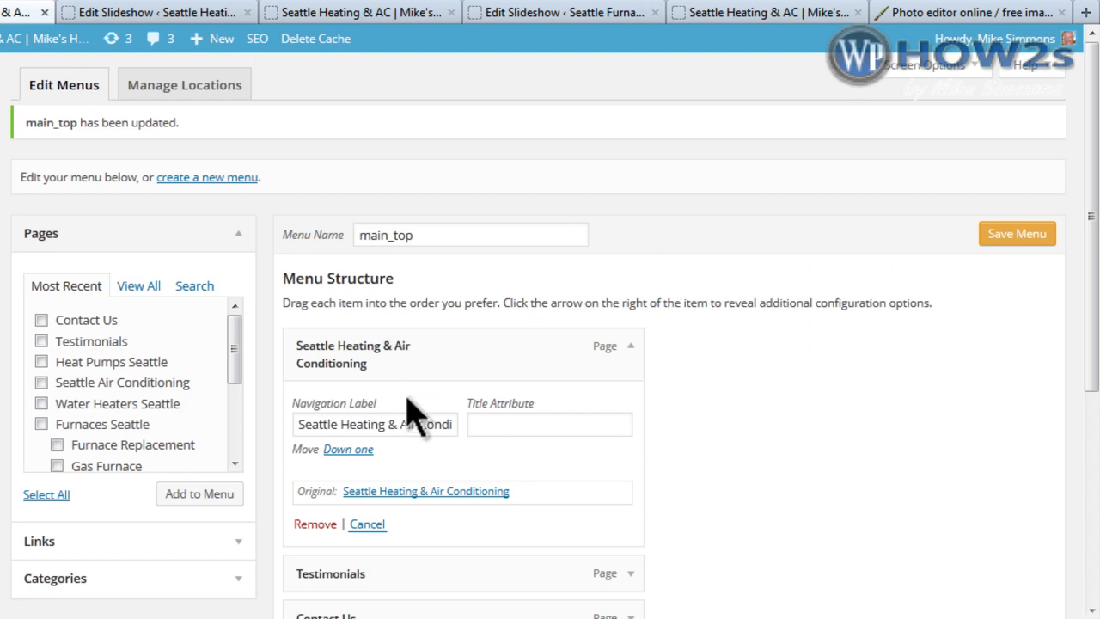
triple_click(375, 424)
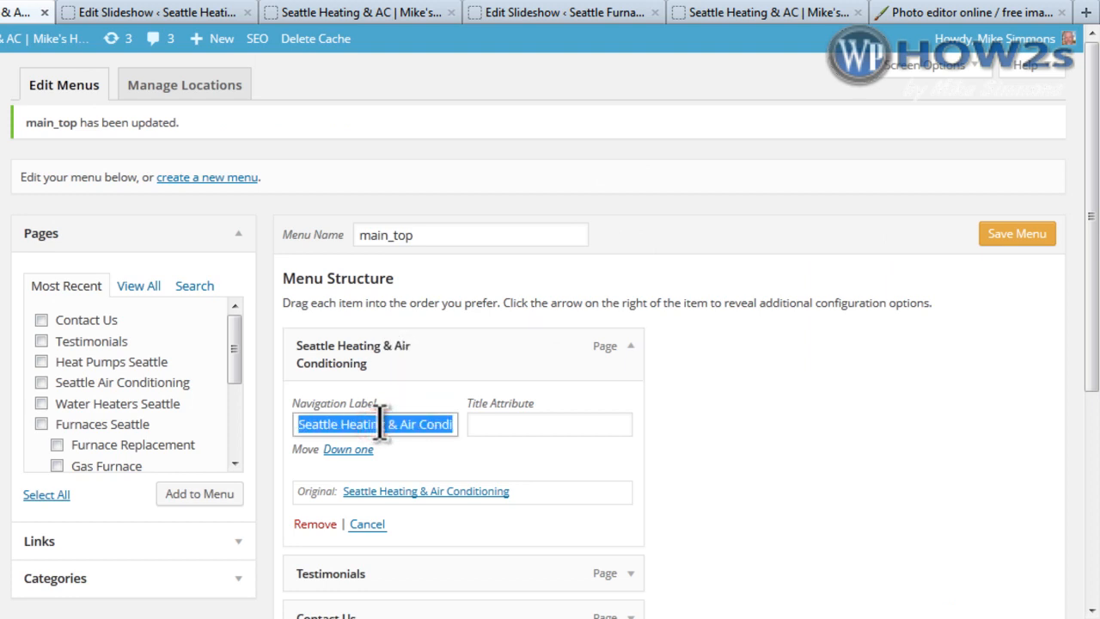
text(Home)
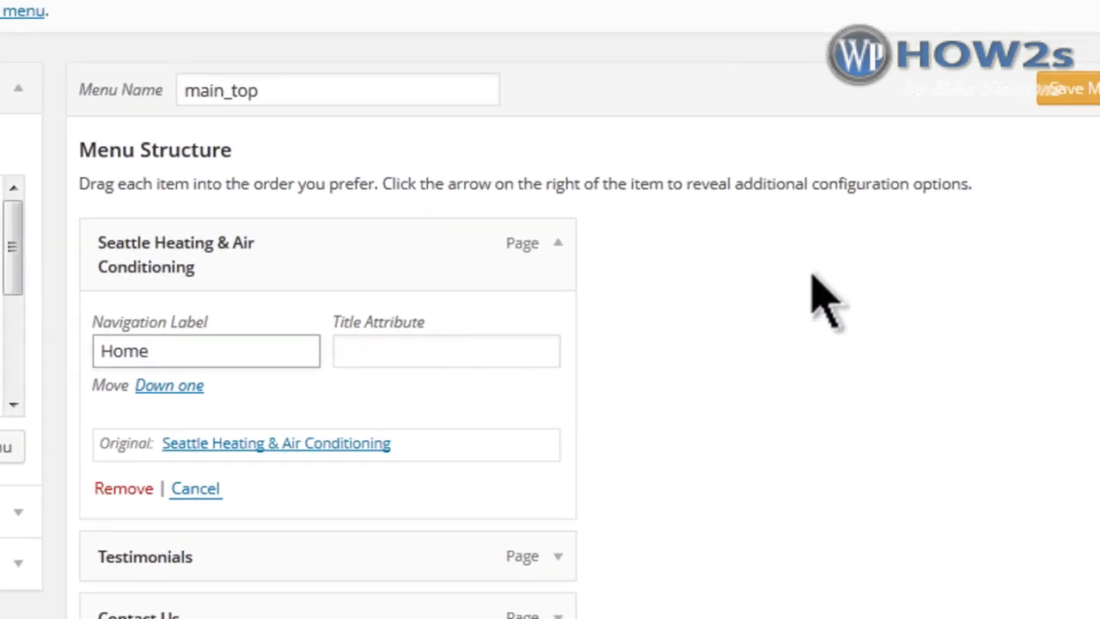
click(1064, 88)
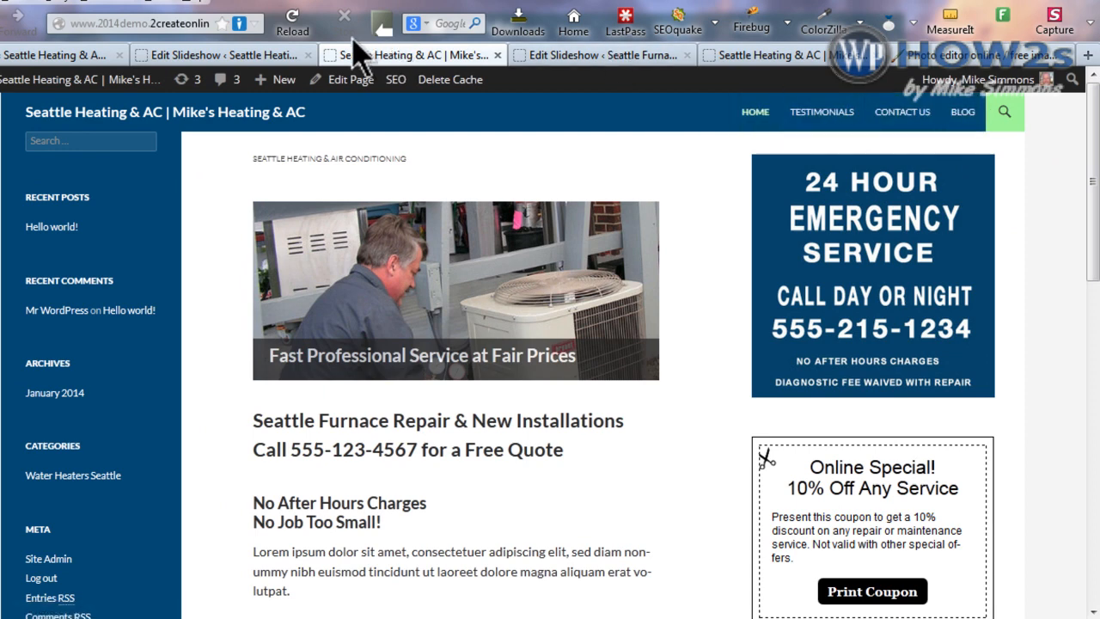
Nest Testimonials under Home as a sub item, save the menu and check the dropdown on the live page.
click(11, 55)
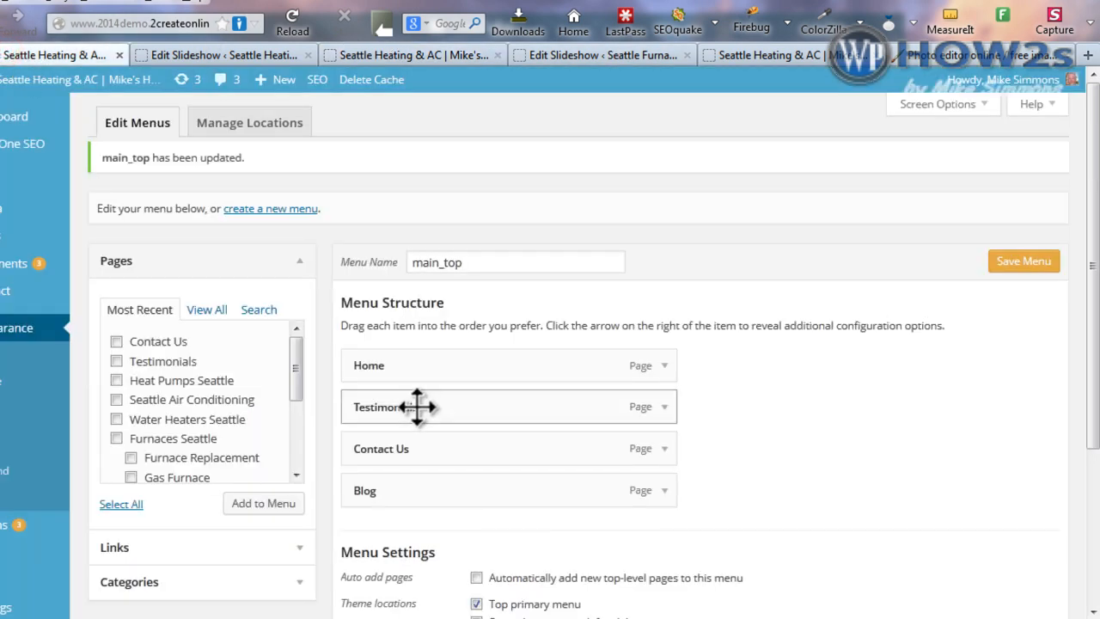
drag(417, 407, 456, 400)
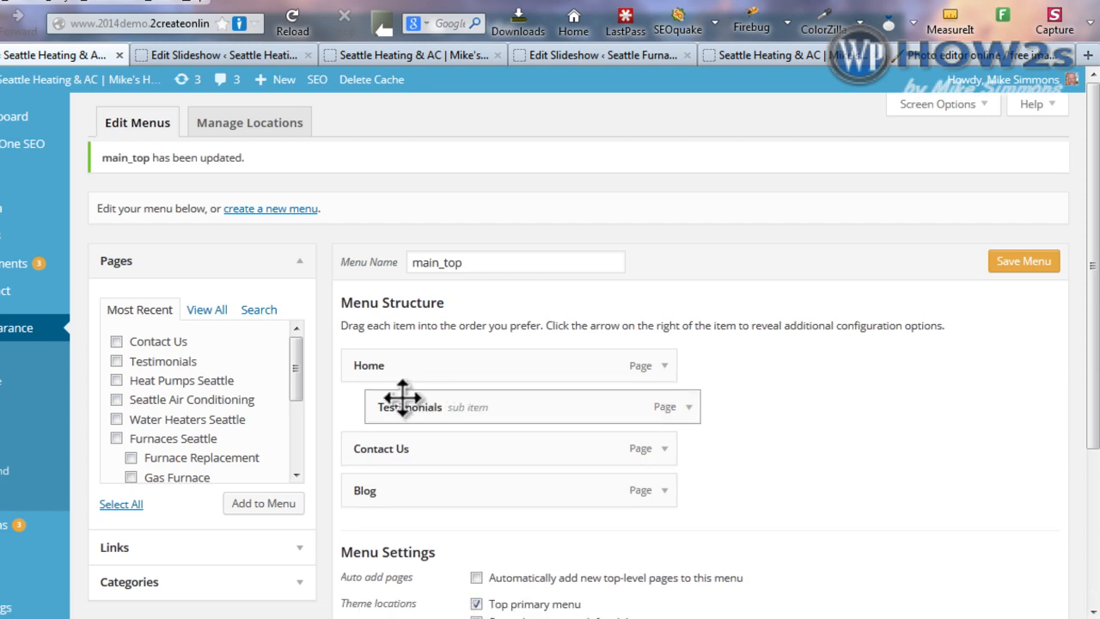
click(293, 21)
click(511, 323)
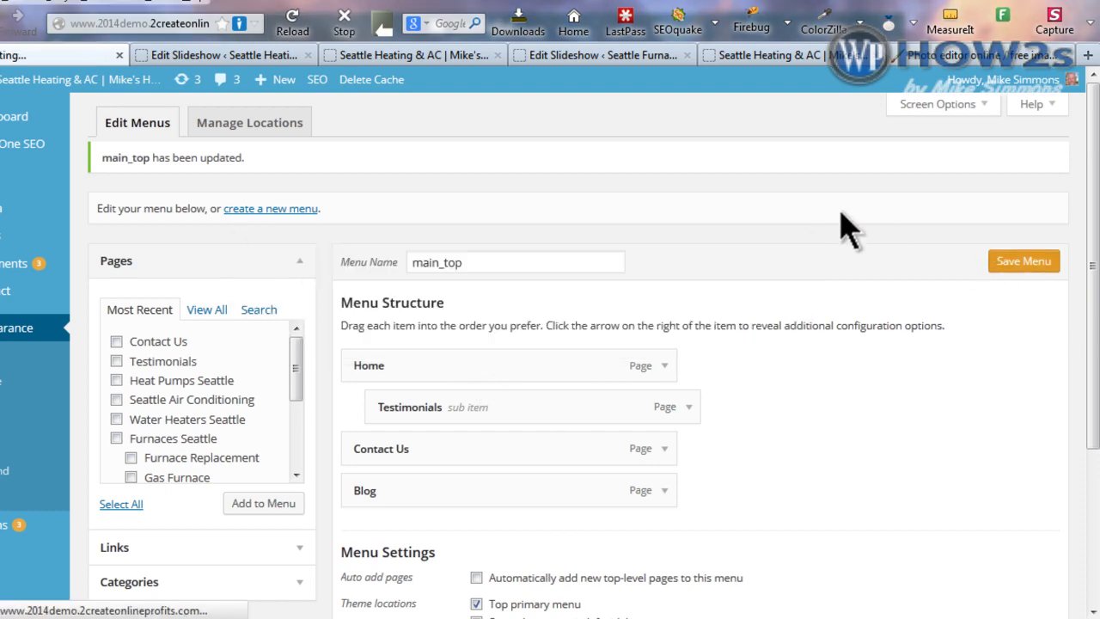
click(387, 55)
mouse_move(839, 128)
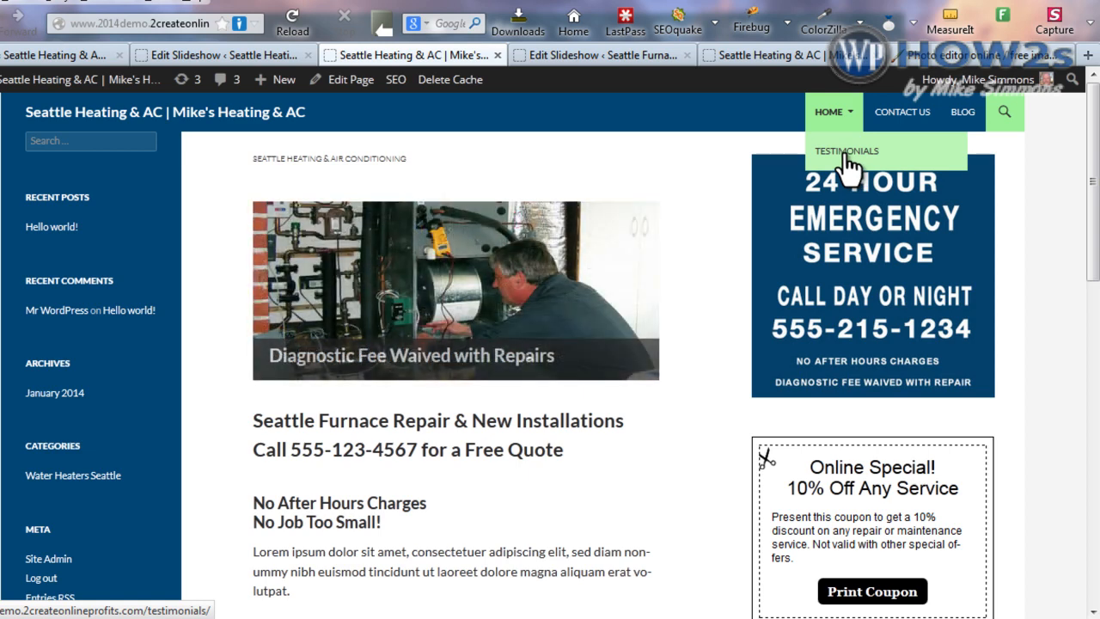
Return the Testimonials item to the top level of the main_top menu.
click(26, 55)
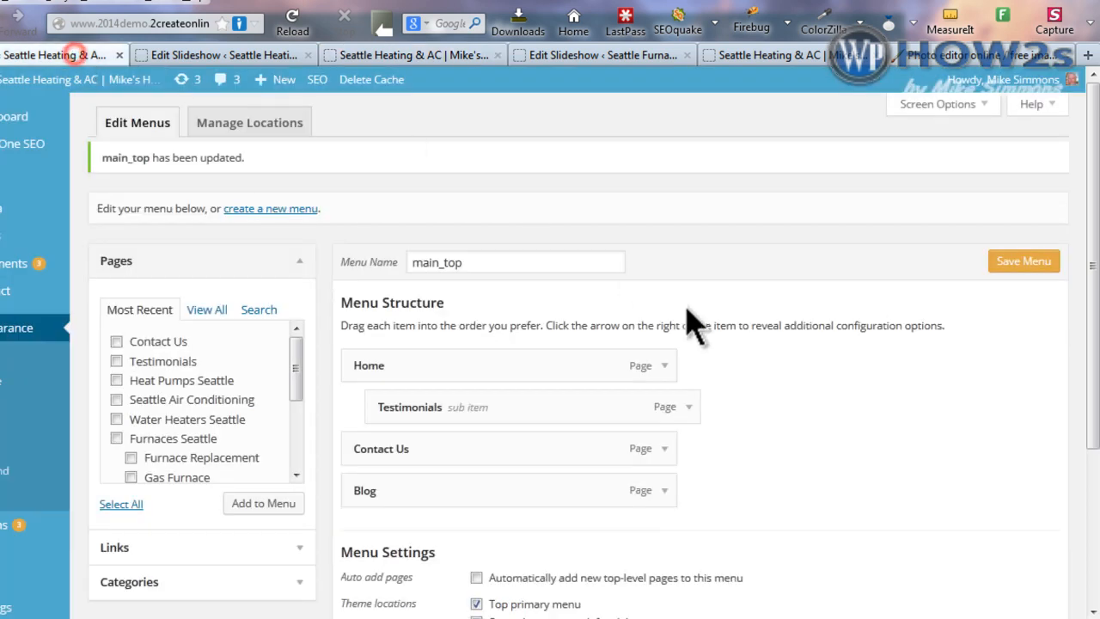
drag(557, 404, 392, 410)
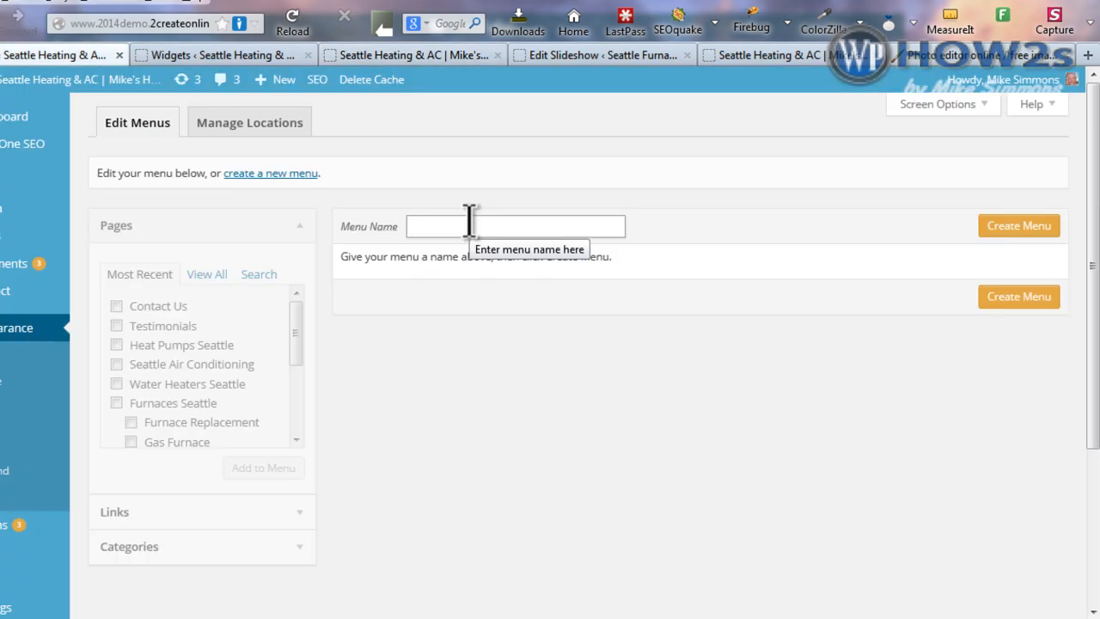
Create a new navigation menu named left_sidebar.
text(left)
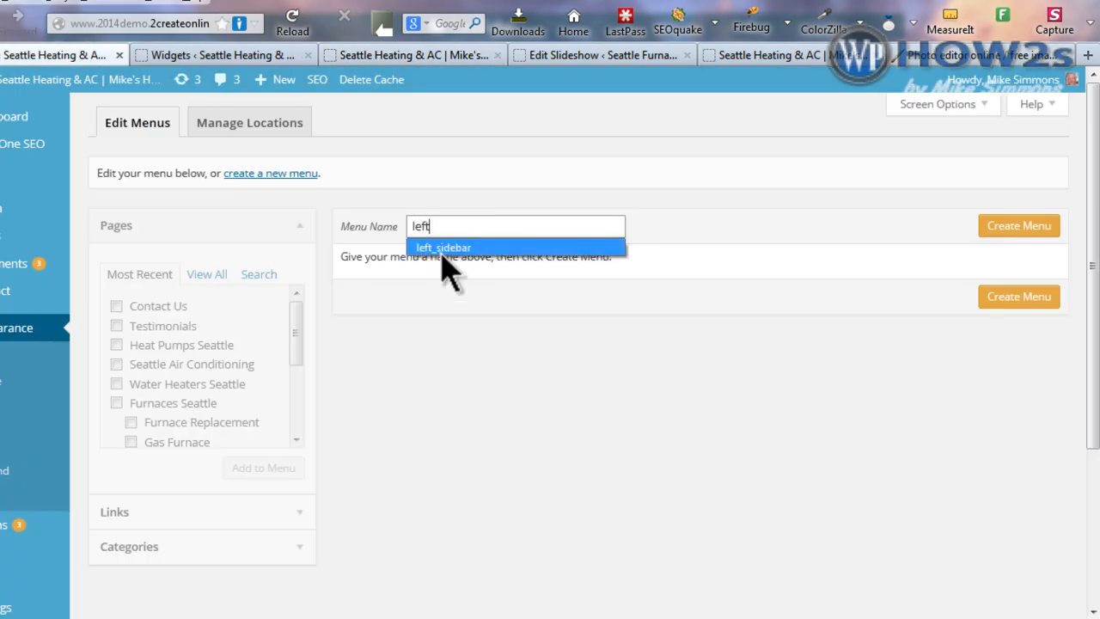
click(443, 248)
click(1020, 228)
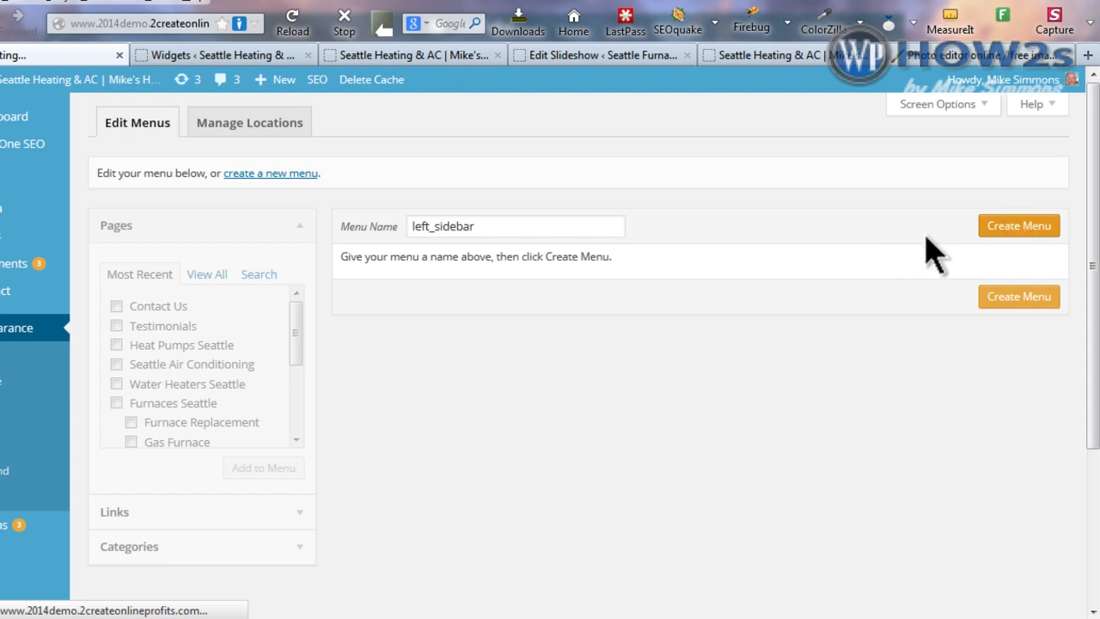
Add the Heat Pumps, Air Conditioning, Water Heaters and Furnaces Seattle pages to left_sidebar and assign it as the secondary menu in the left sidebar.
click(116, 374)
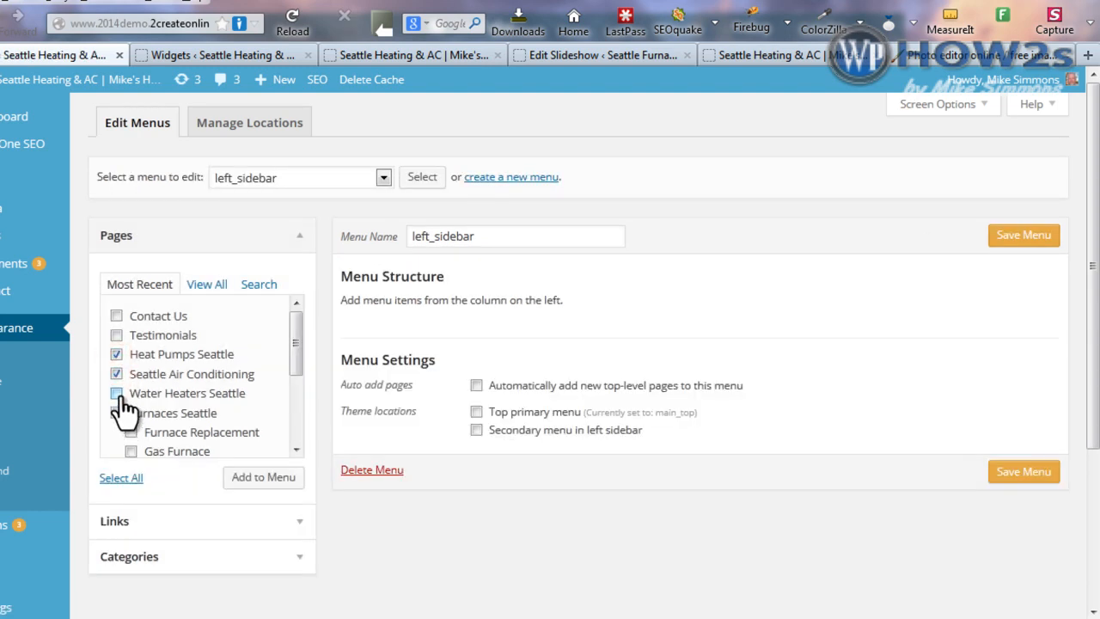
click(116, 413)
drag(295, 344, 302, 422)
click(260, 480)
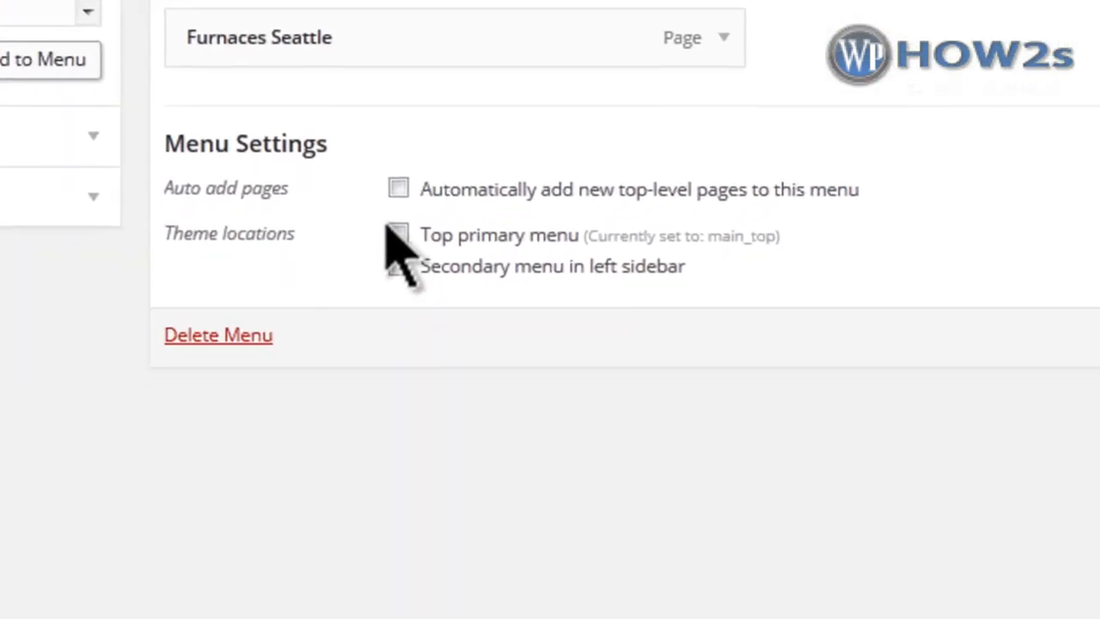
click(398, 266)
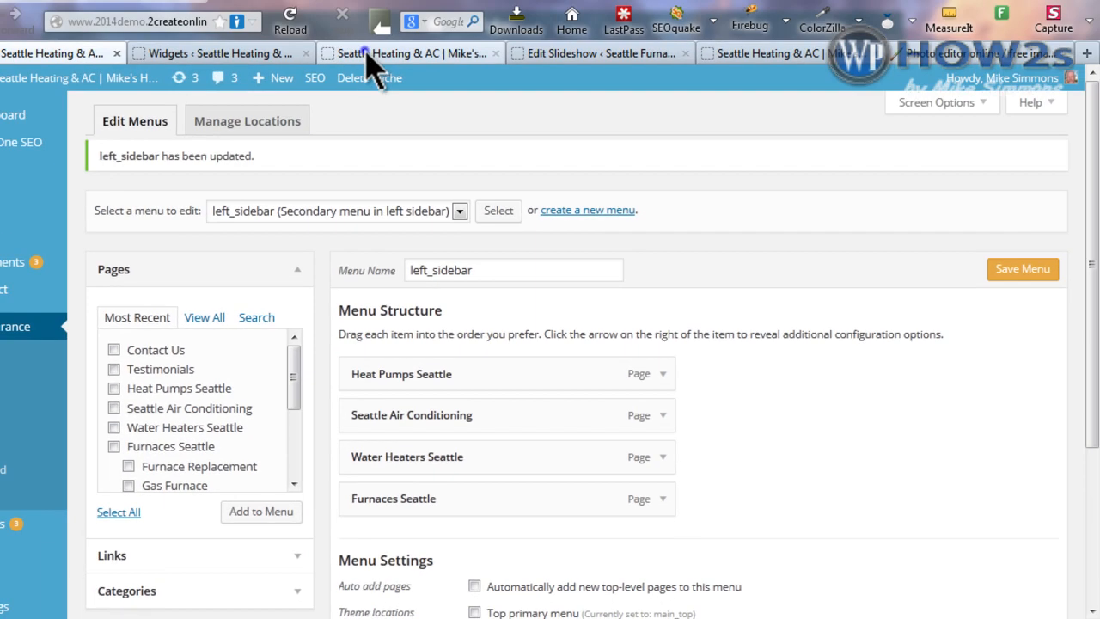
Reload the live page and check the left sidebar menu.
right_click(370, 52)
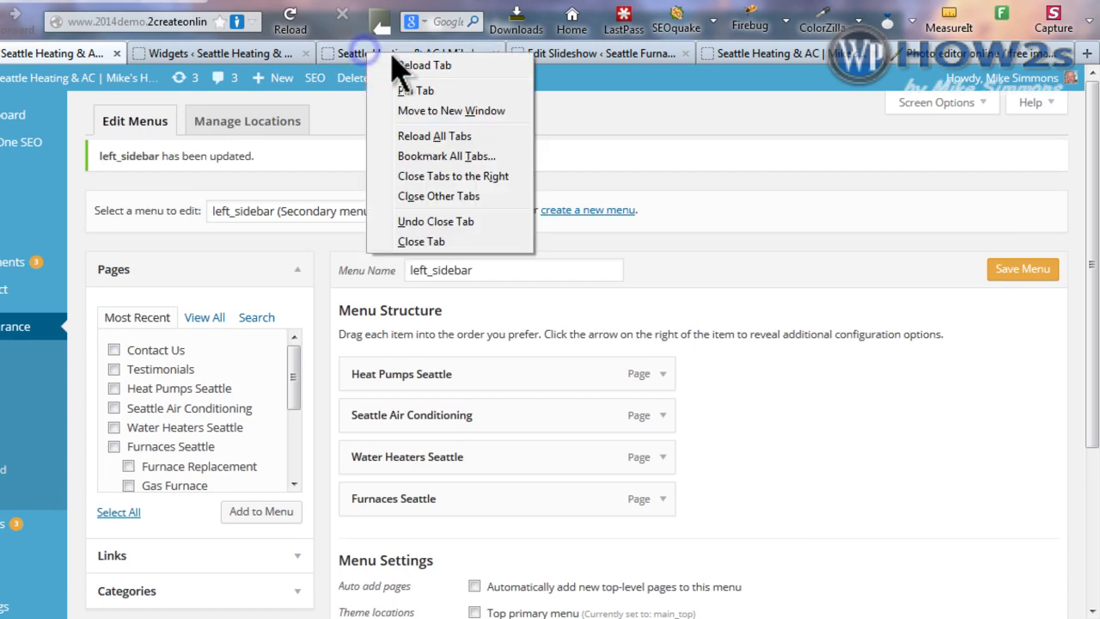
click(414, 66)
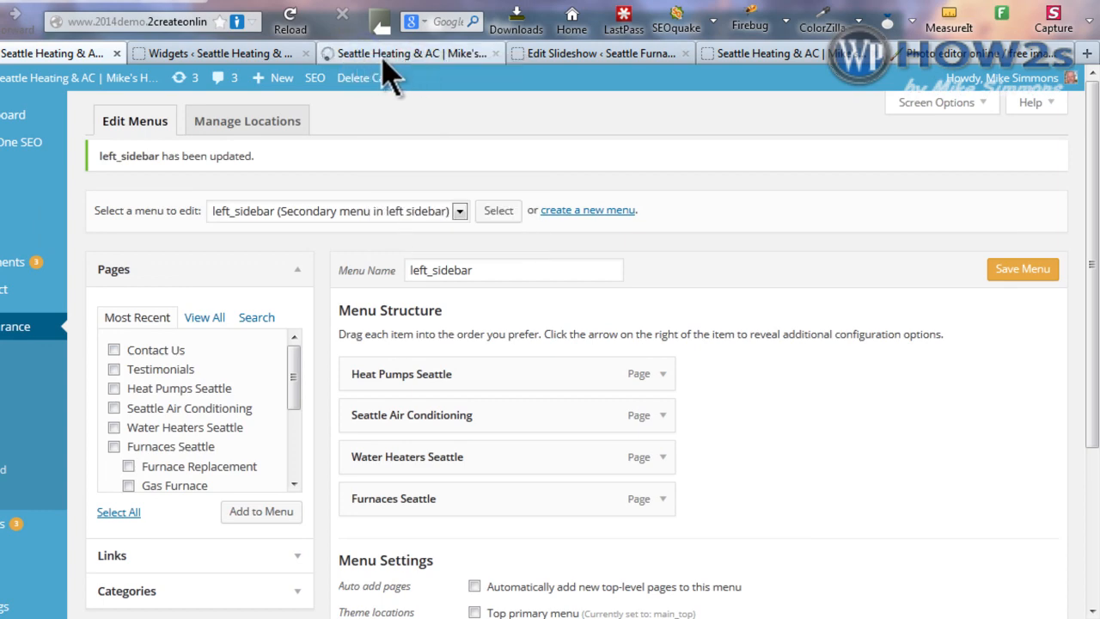
click(411, 53)
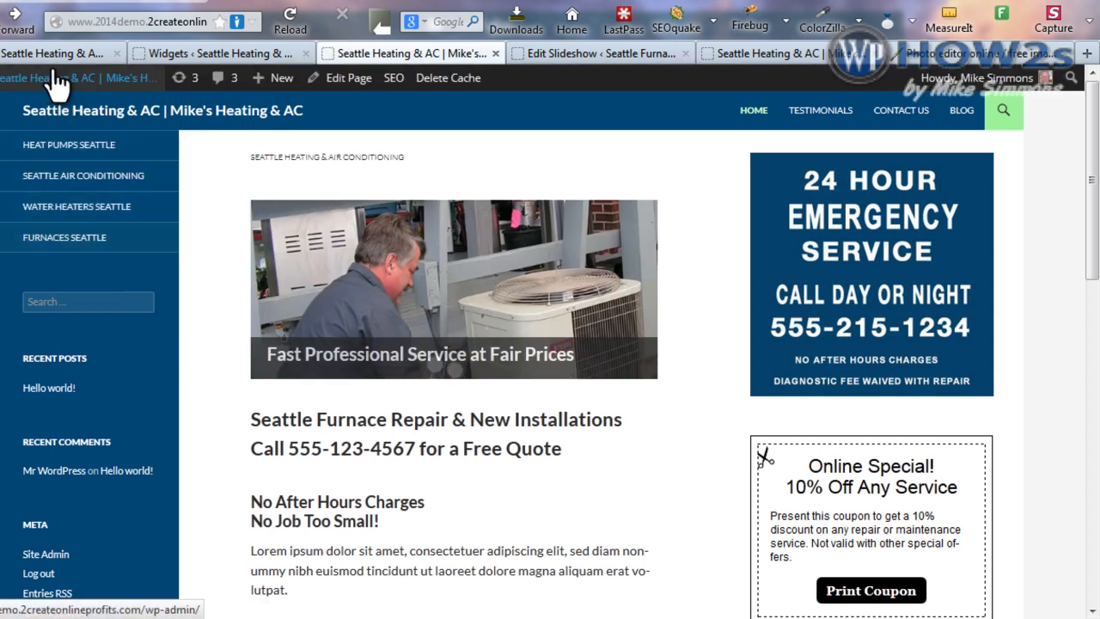
click(21, 54)
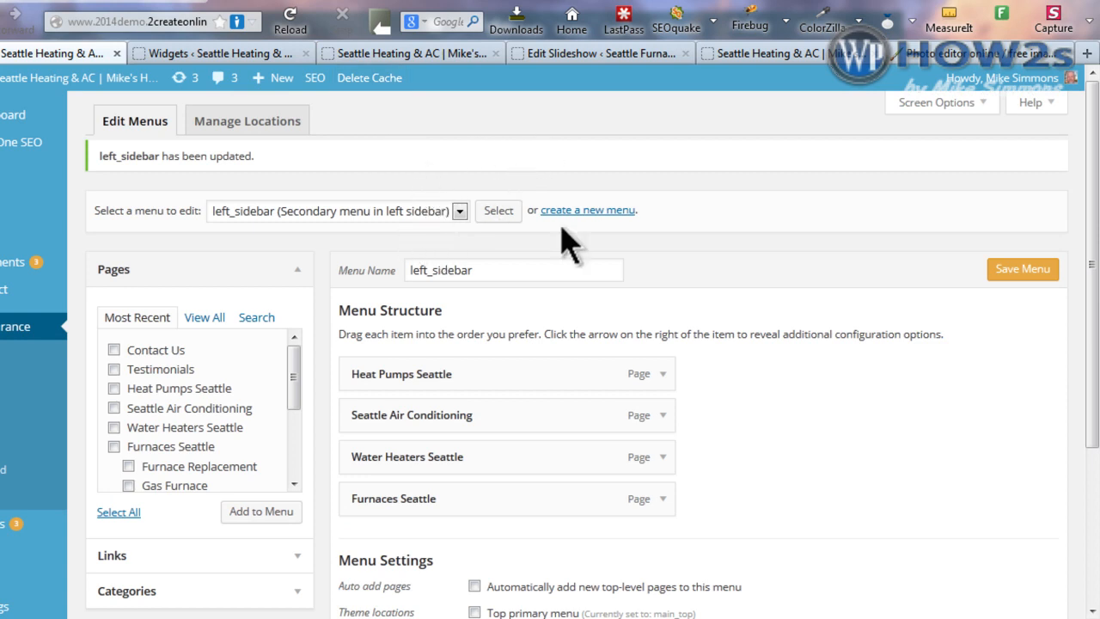
scroll(1097, 154, down, 5)
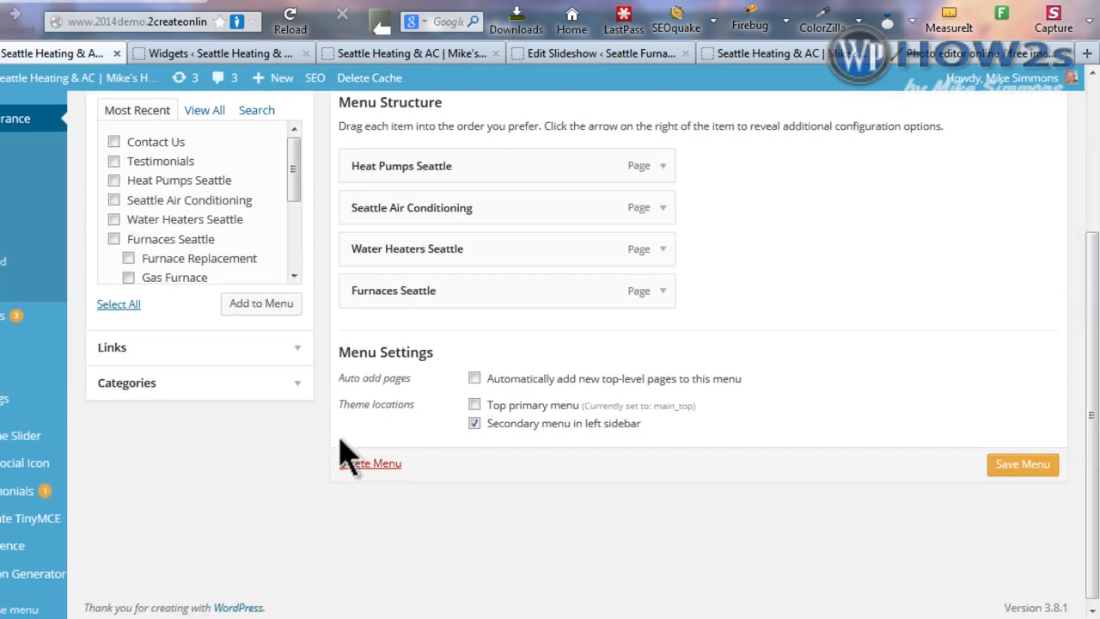
click(297, 349)
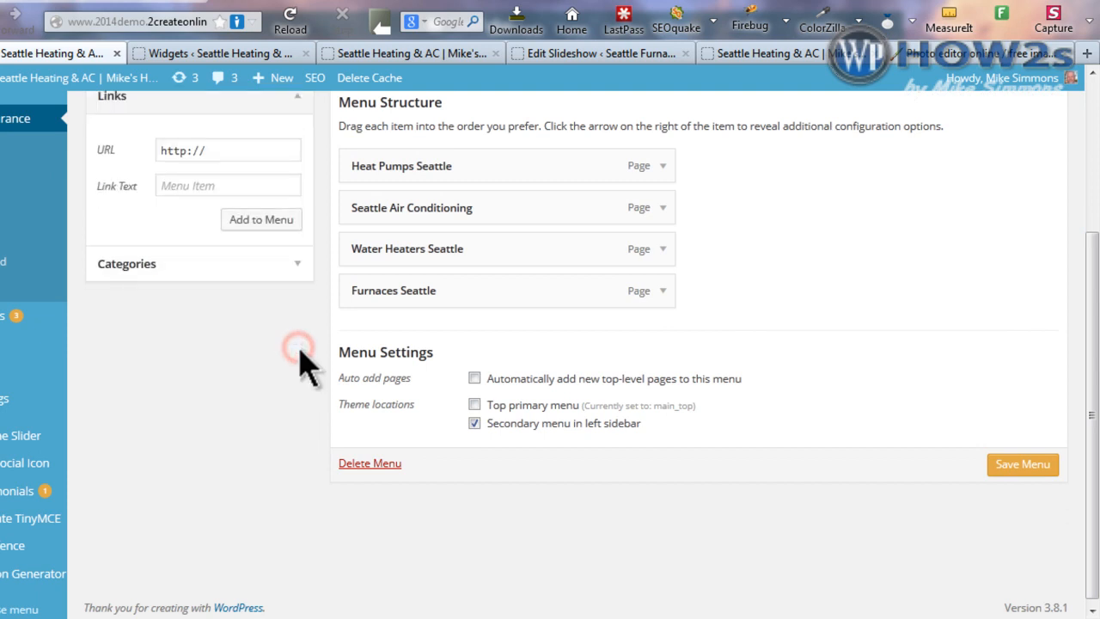
click(221, 150)
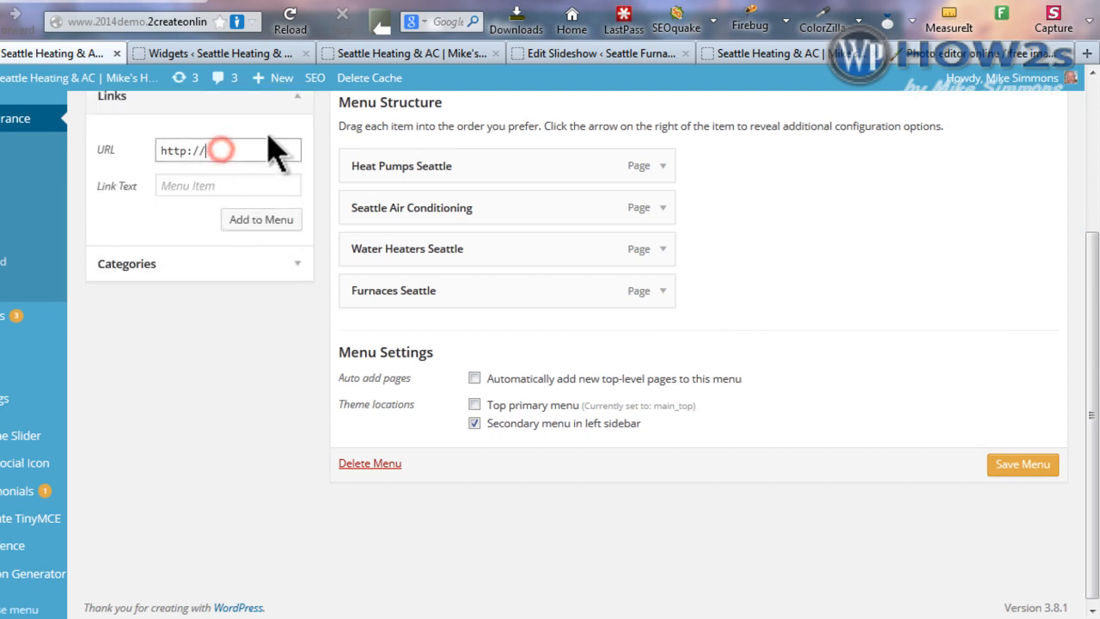
text(wordpress.or)
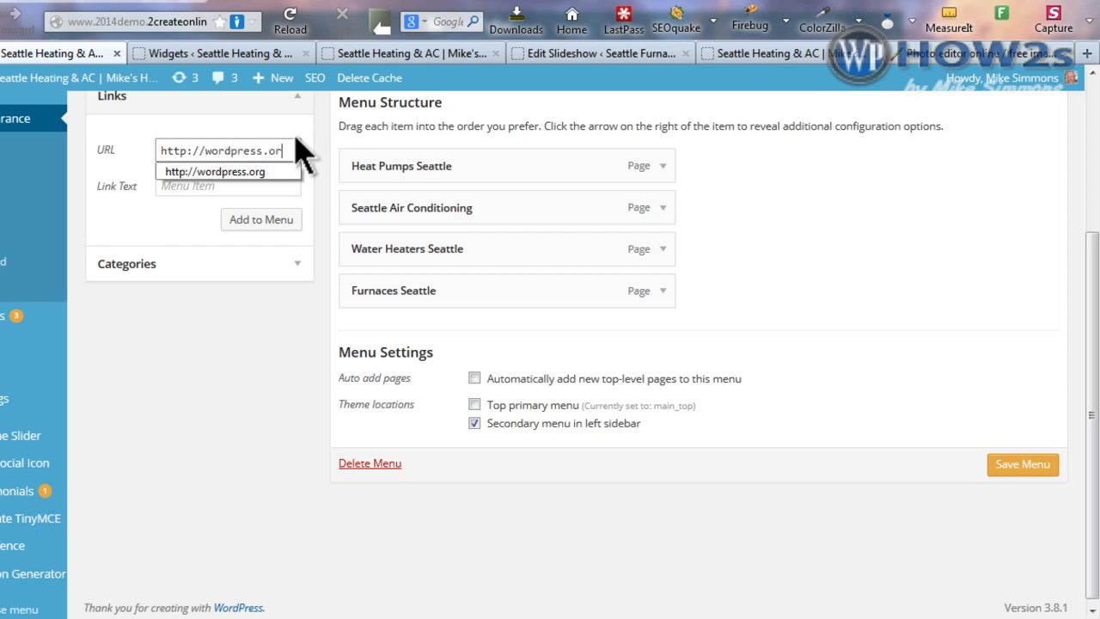
text(g)
click(204, 185)
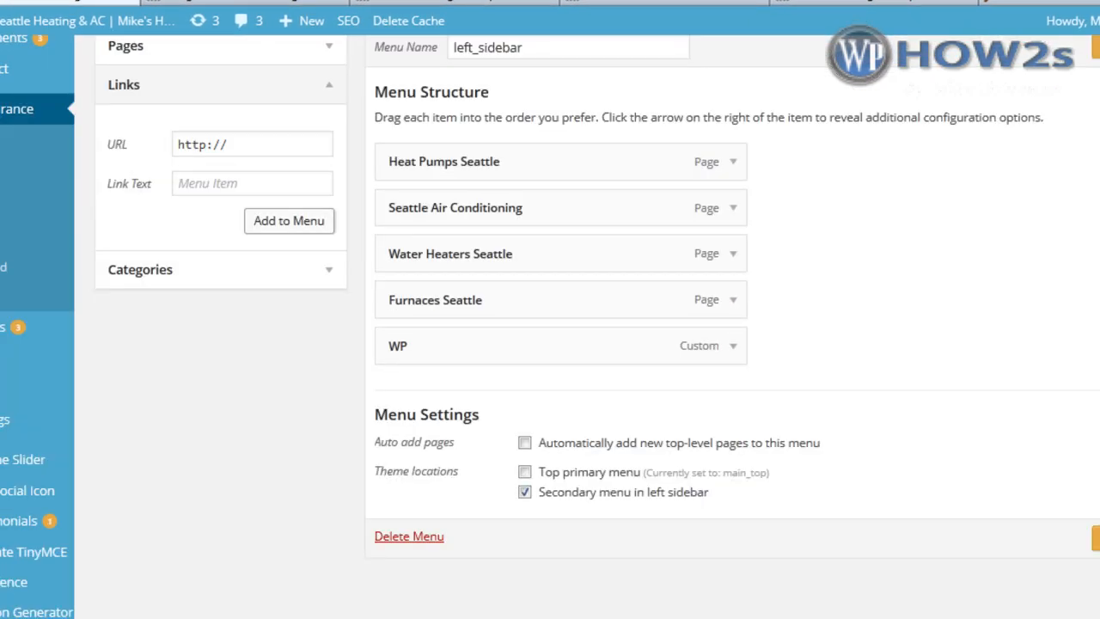
Enable the Link Target advanced menu property in the screen options and save the left_sidebar menu.
scroll(550, 327, up, 3)
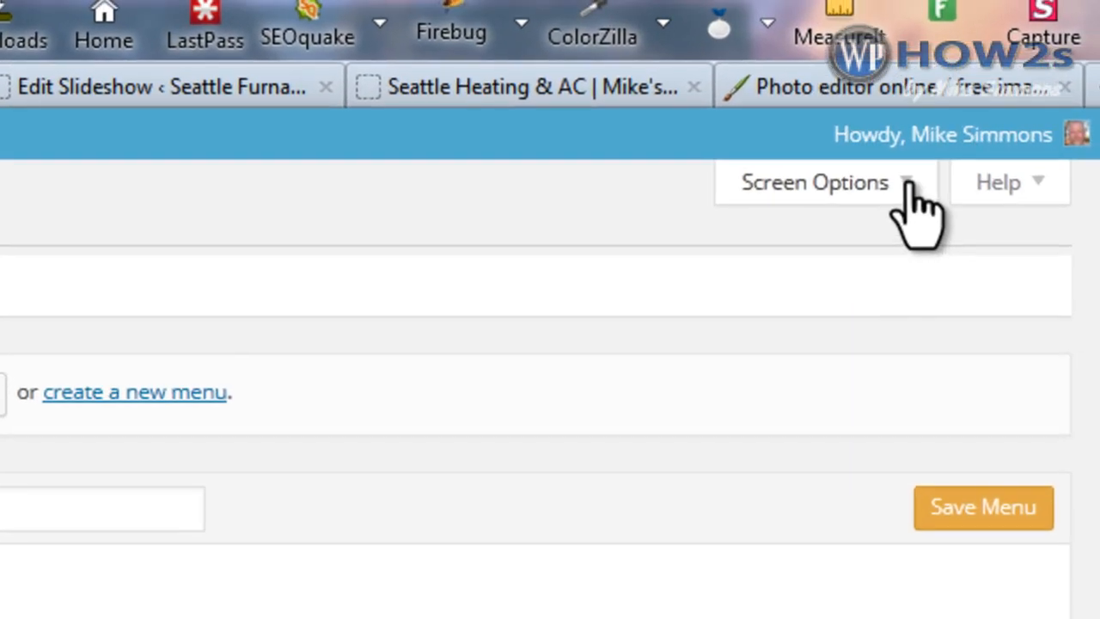
click(946, 155)
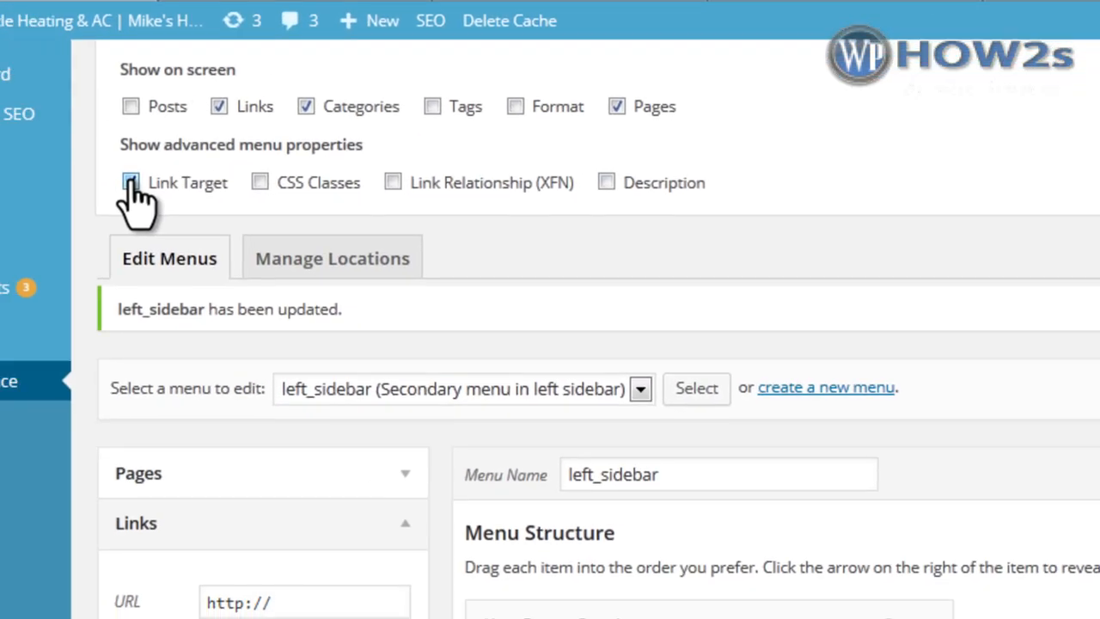
click(132, 183)
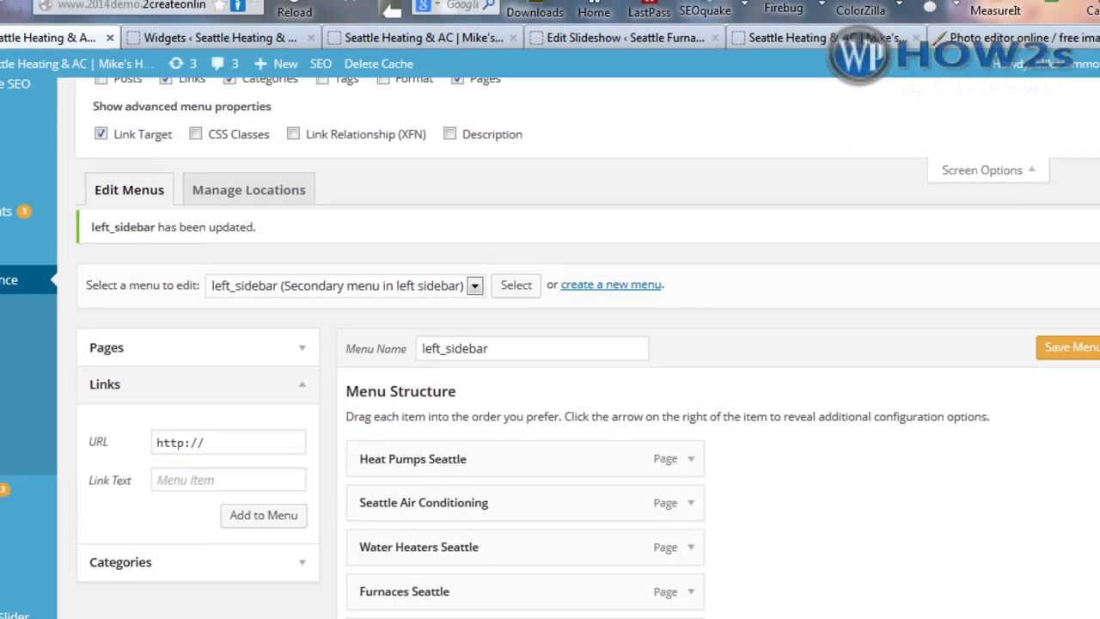
drag(1095, 153, 1094, 242)
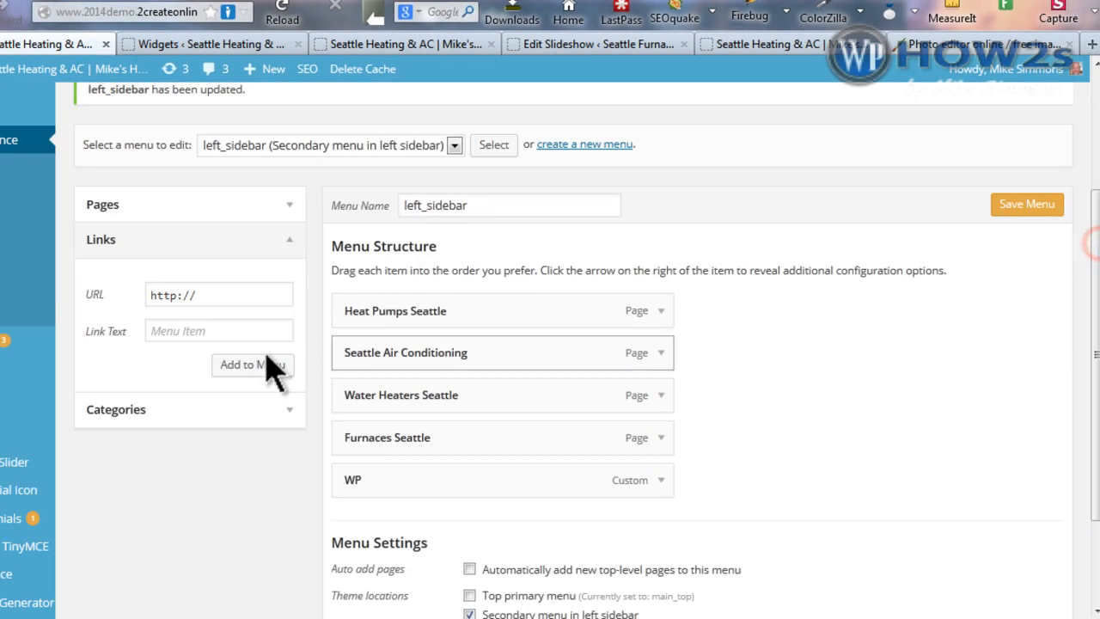
click(1025, 206)
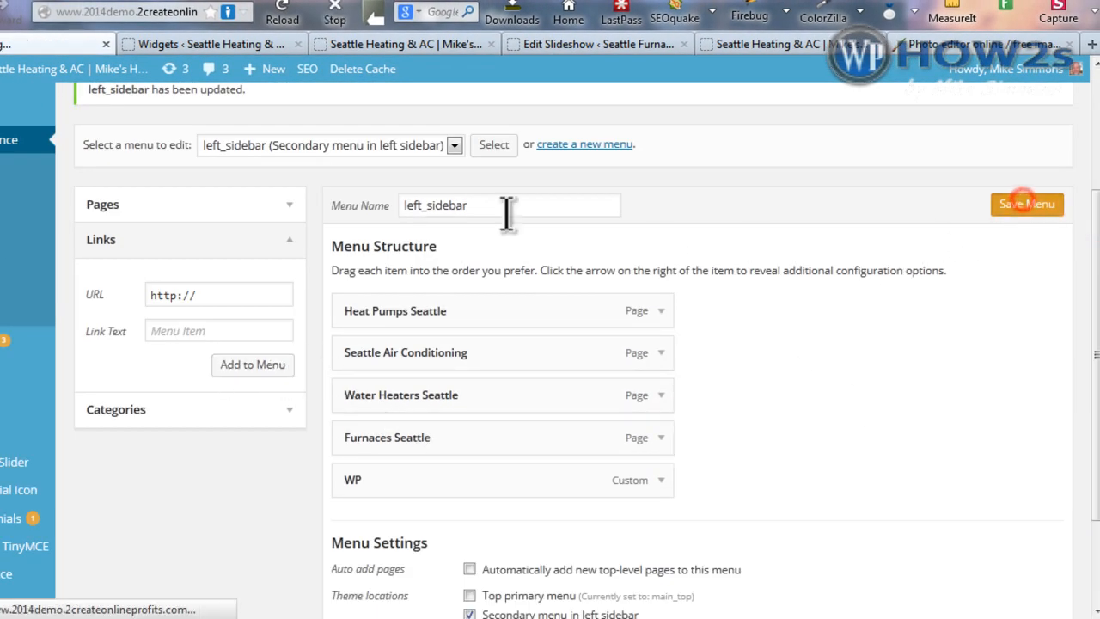
Test the WP link in the live page's left sidebar menu and return to the site.
click(371, 70)
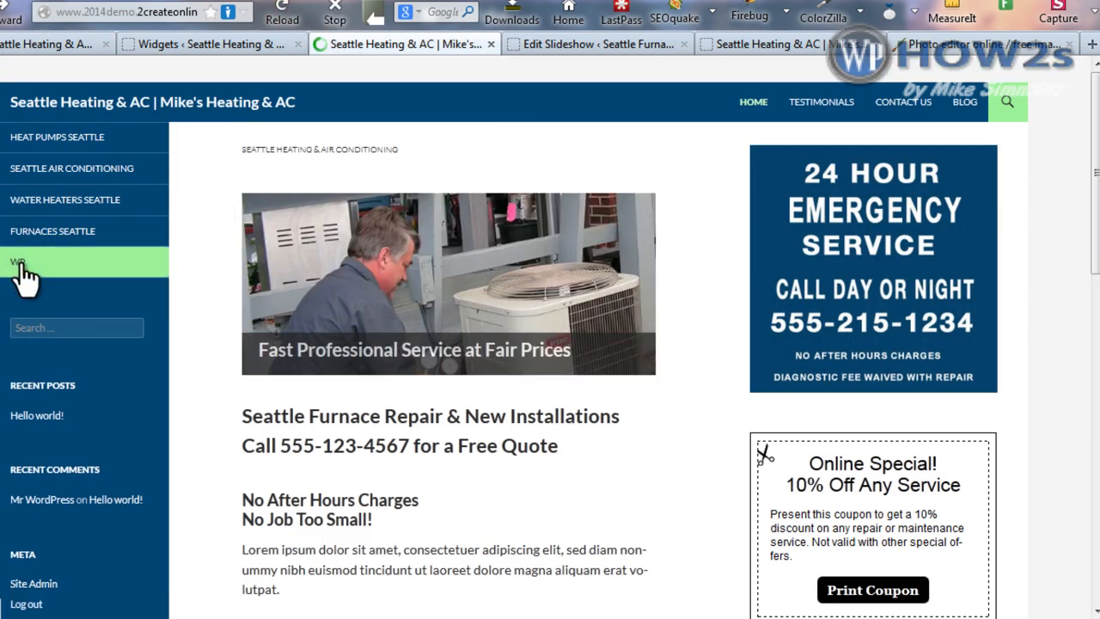
click(19, 265)
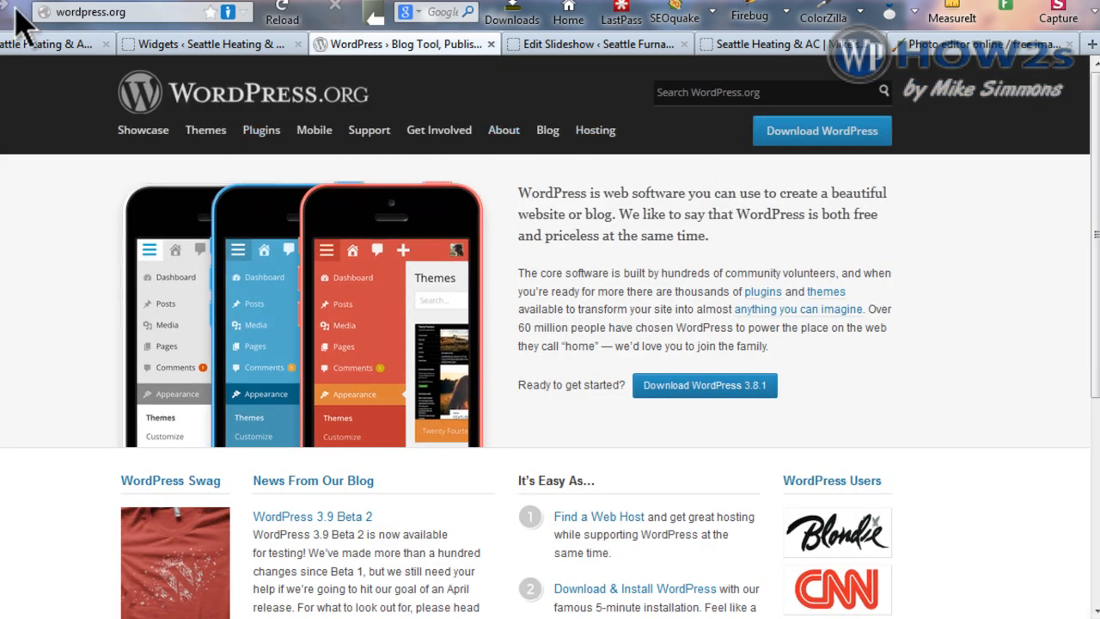
key(alt+Left)
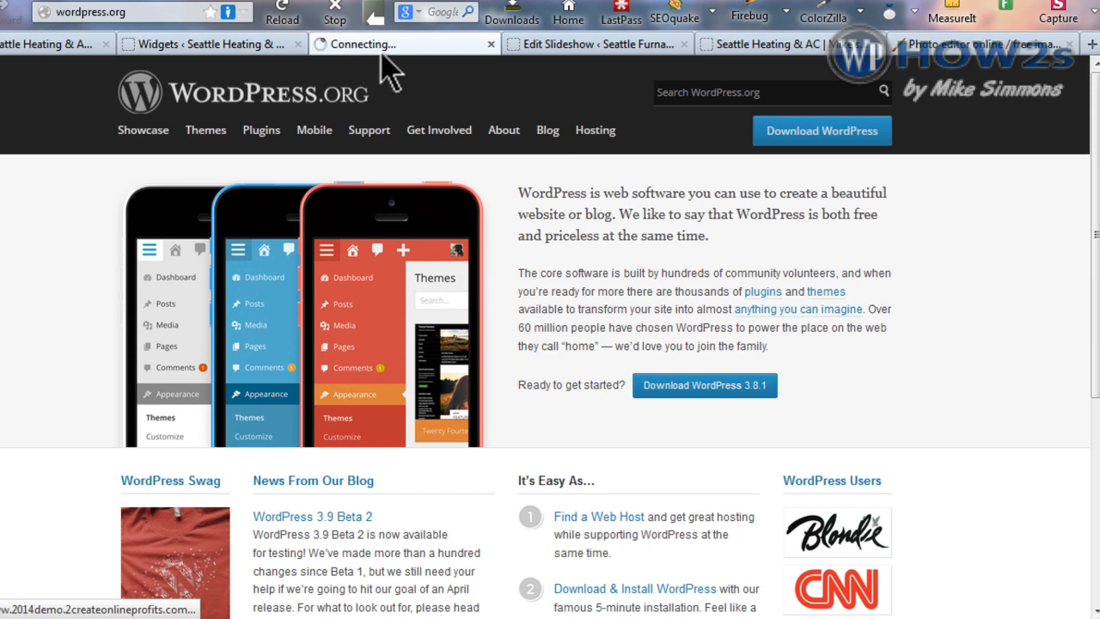
Set the WP item in left_sidebar to open in a new window/tab, save the menu and test the link on the live page.
click(34, 50)
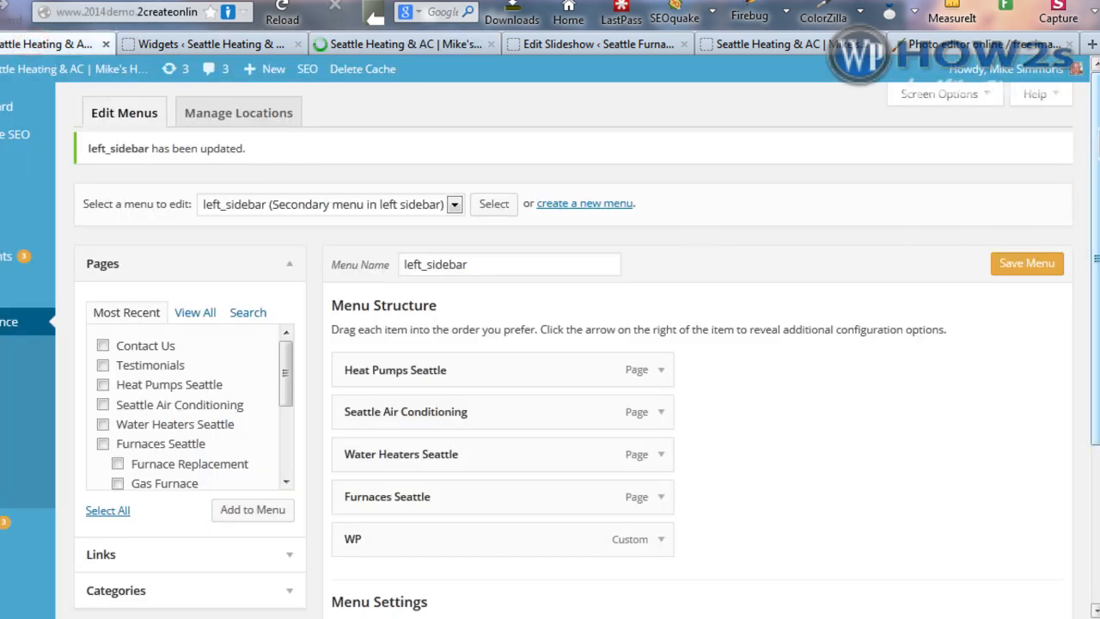
scroll(550, 344, down, 3)
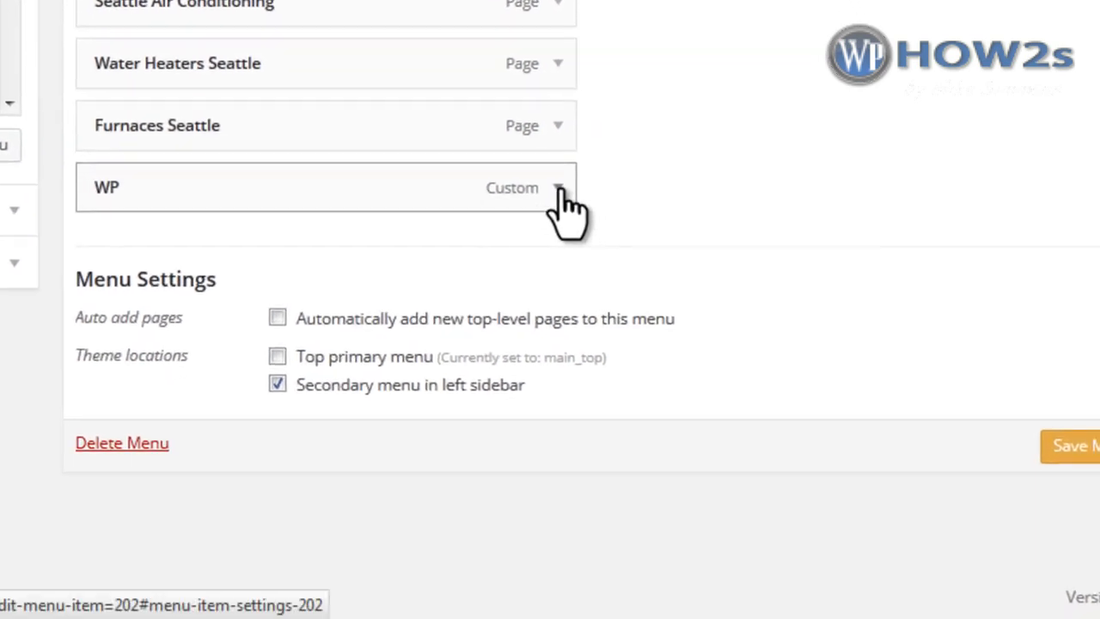
click(558, 190)
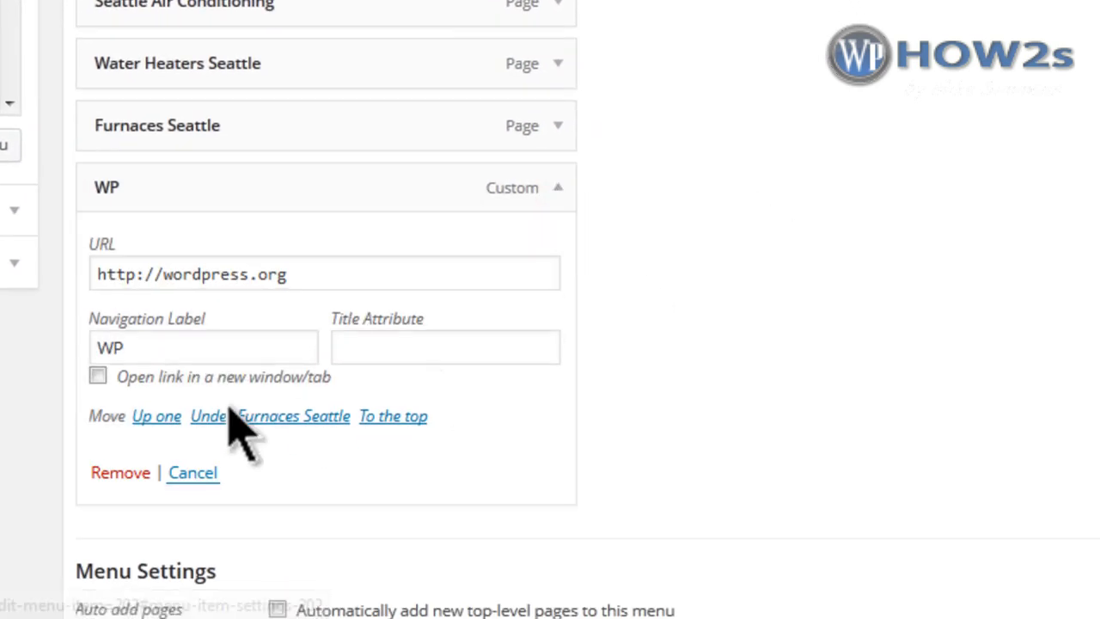
click(97, 379)
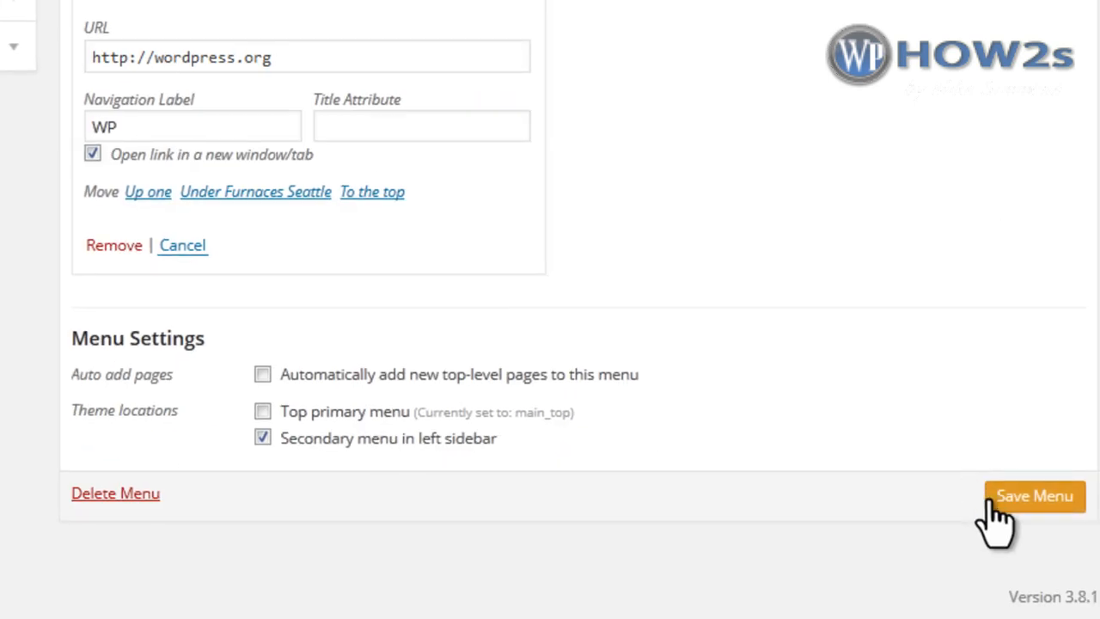
click(993, 496)
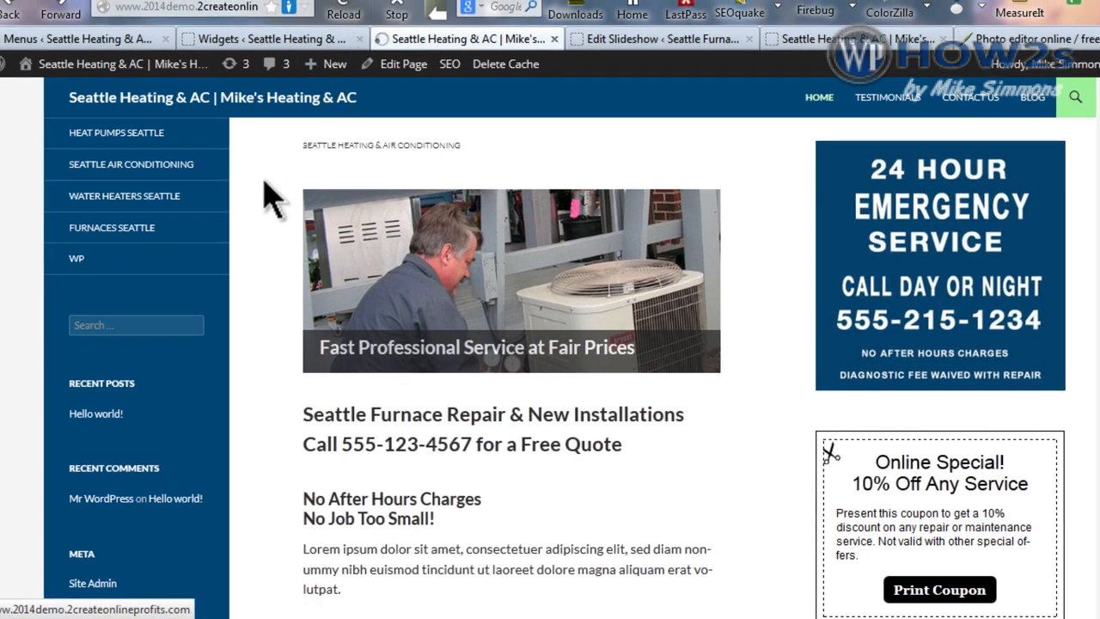
click(79, 262)
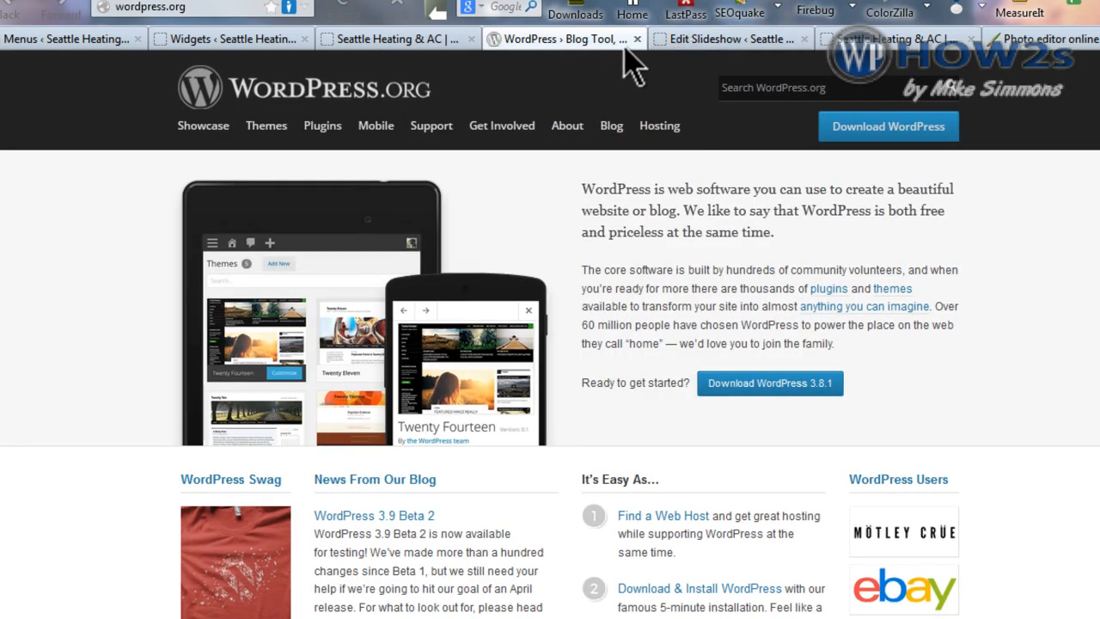
click(636, 38)
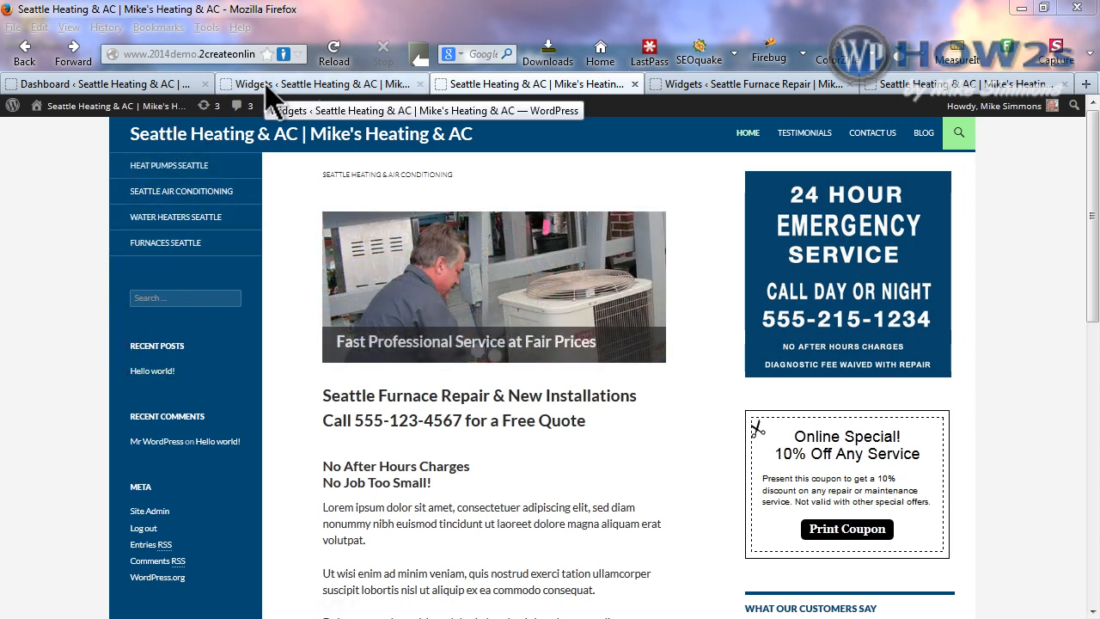
Remove the Recent Posts, Recent Comments and Meta widgets from the Primary Sidebar.
click(315, 83)
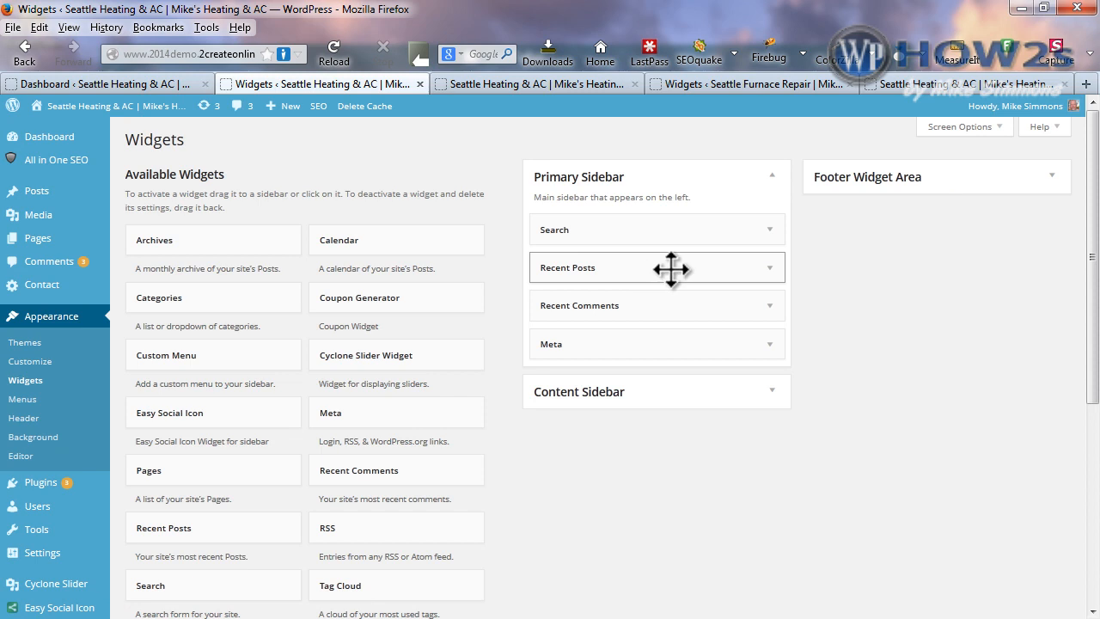
drag(672, 269, 343, 268)
drag(667, 266, 140, 275)
drag(637, 266, 349, 270)
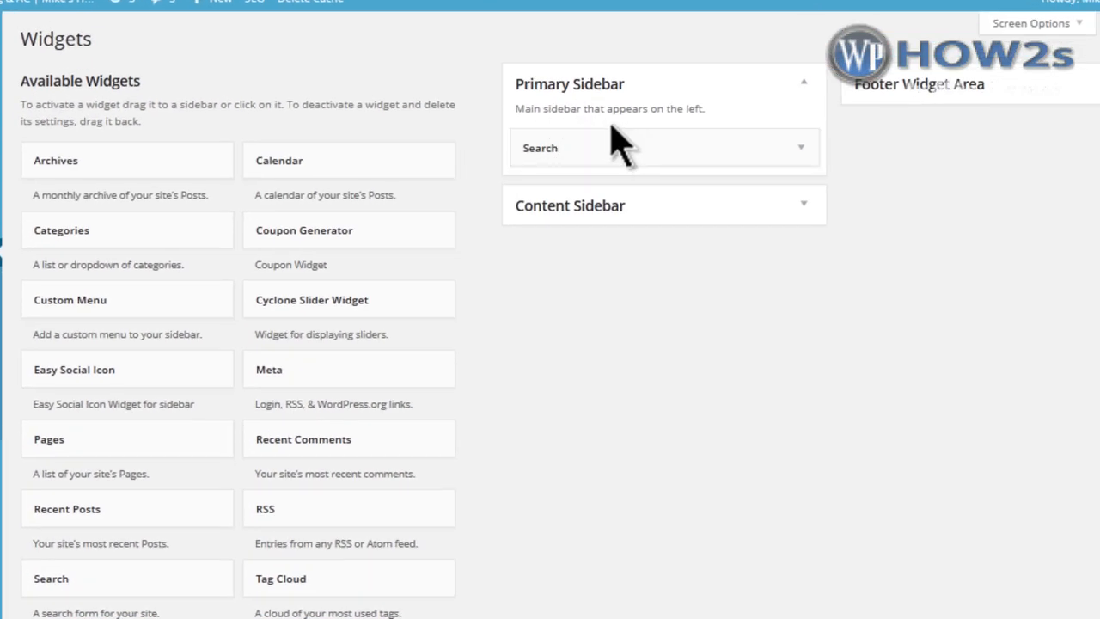
Add a Visual Editor widget to the Primary Sidebar below Search.
scroll(498, 464, down, 4)
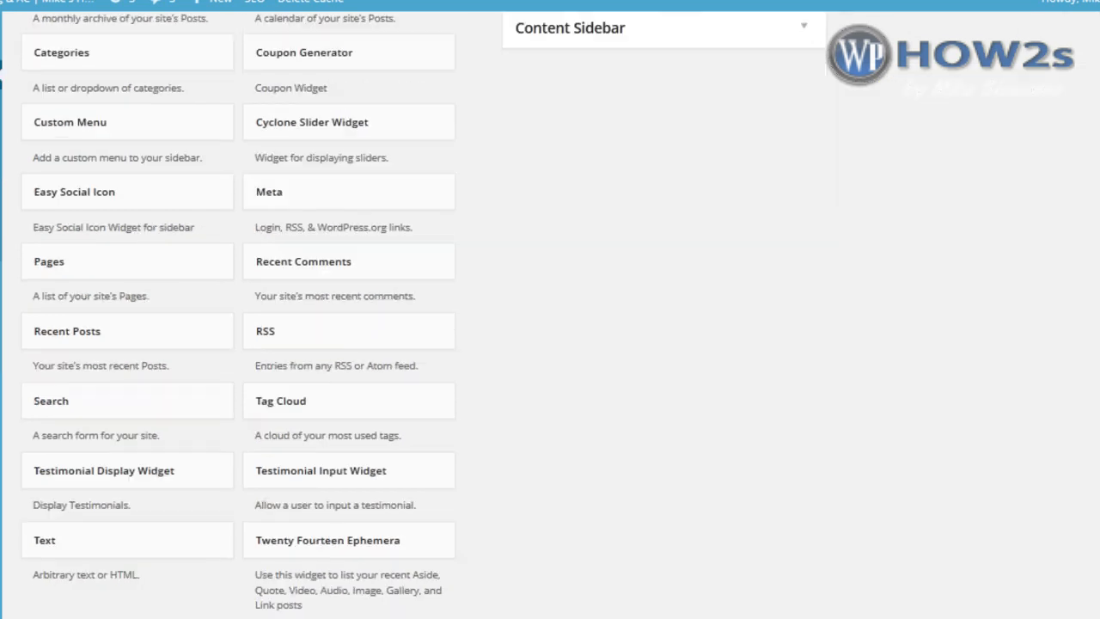
drag(116, 494, 610, 10)
drag(574, 142, 633, 162)
click(191, 391)
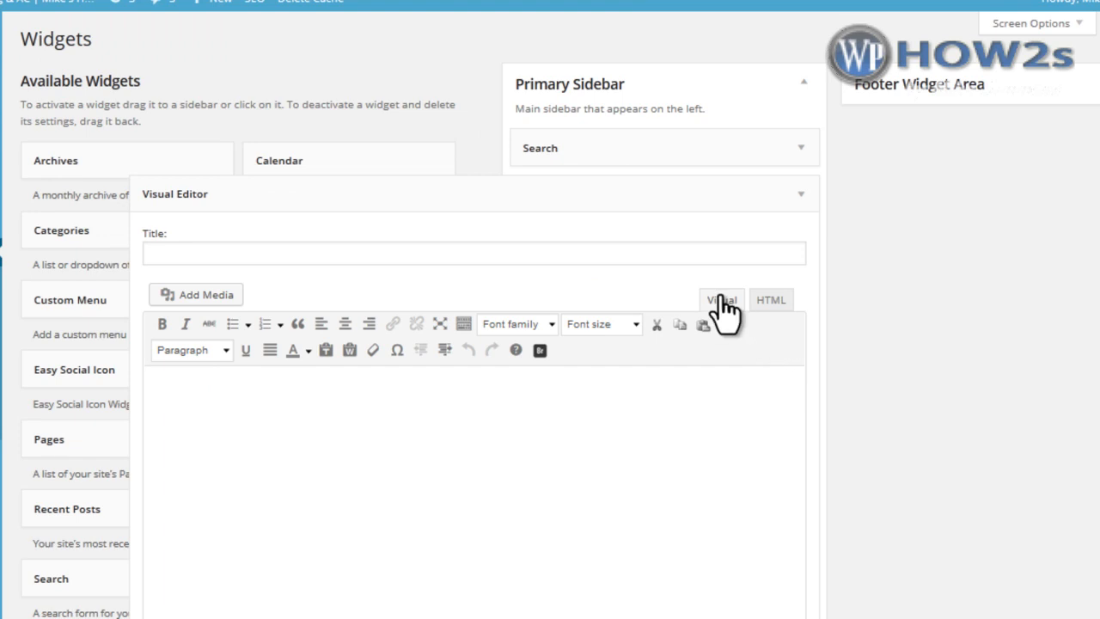
text(Address: Somewhere, USA)
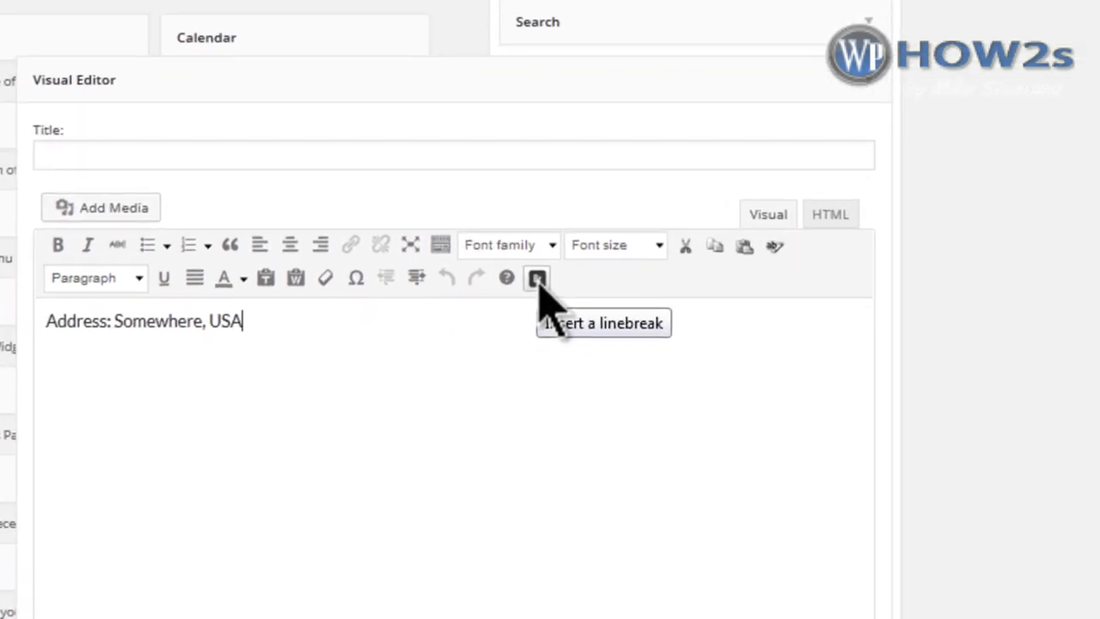
click(539, 279)
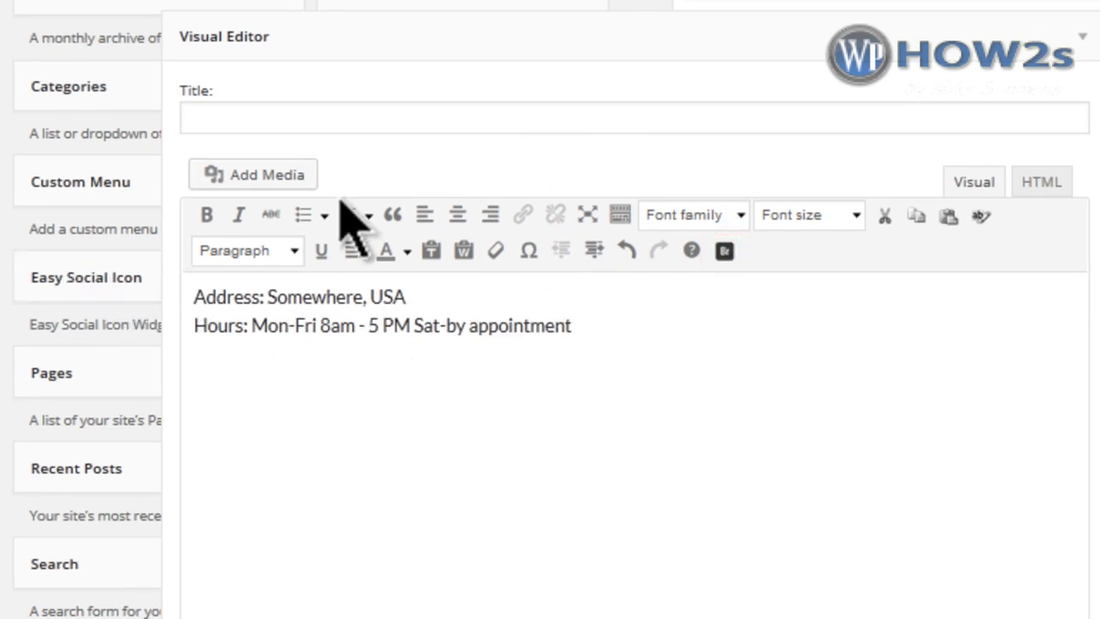
text(PH : (555) 123 - 4567)
key(Return)
text(www.mikesheating.com)
Title the Visual Editor widget "Contact Us" and save it.
click(249, 107)
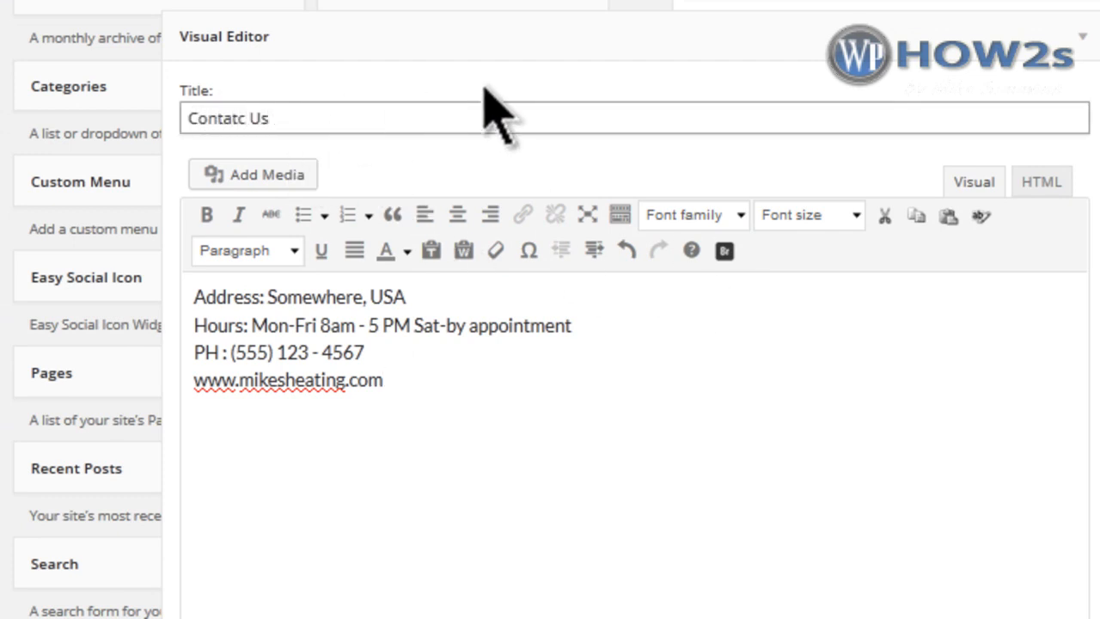
scroll(1056, 553, down, 3)
scroll(1063, 587, up, 1)
click(1060, 568)
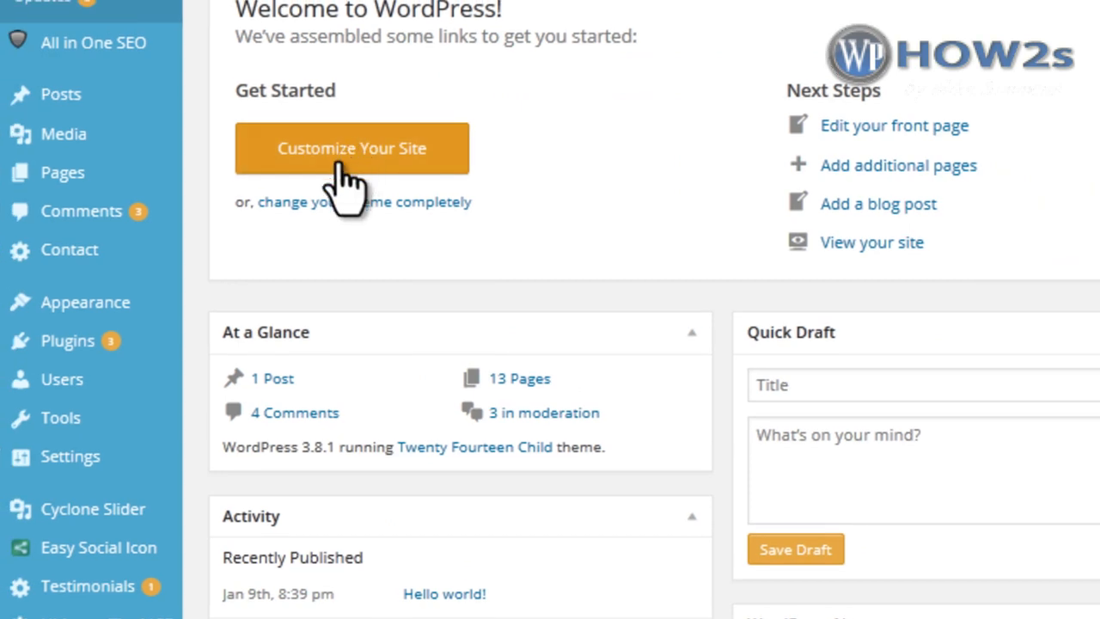
Search for the "google maps widget" plugin, then install and activate Google Maps Widget.
mouse_move(64, 344)
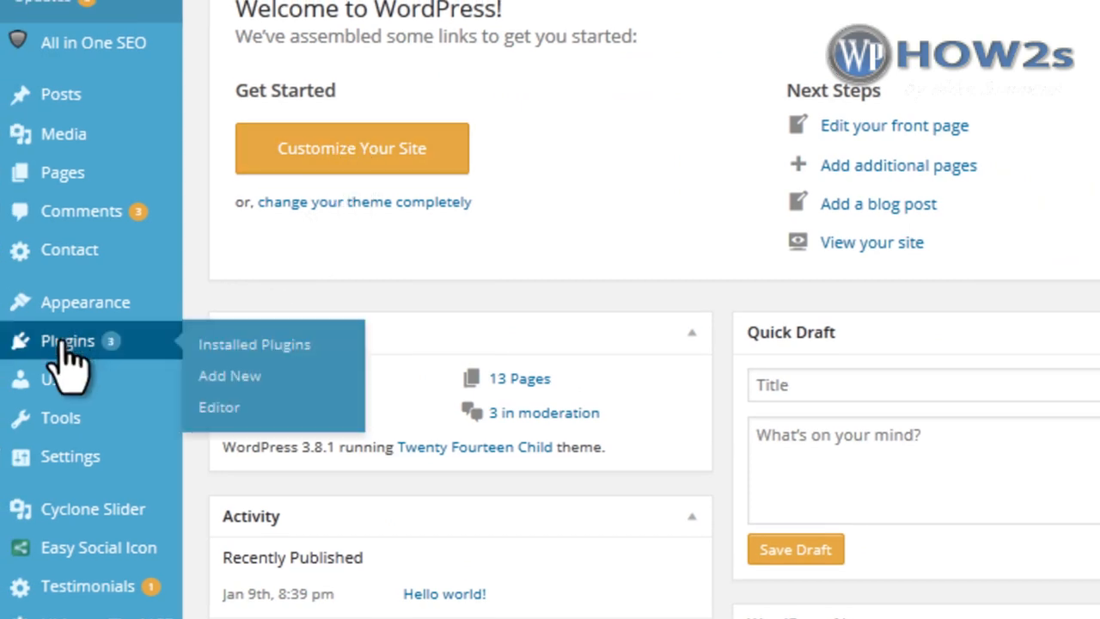
click(240, 377)
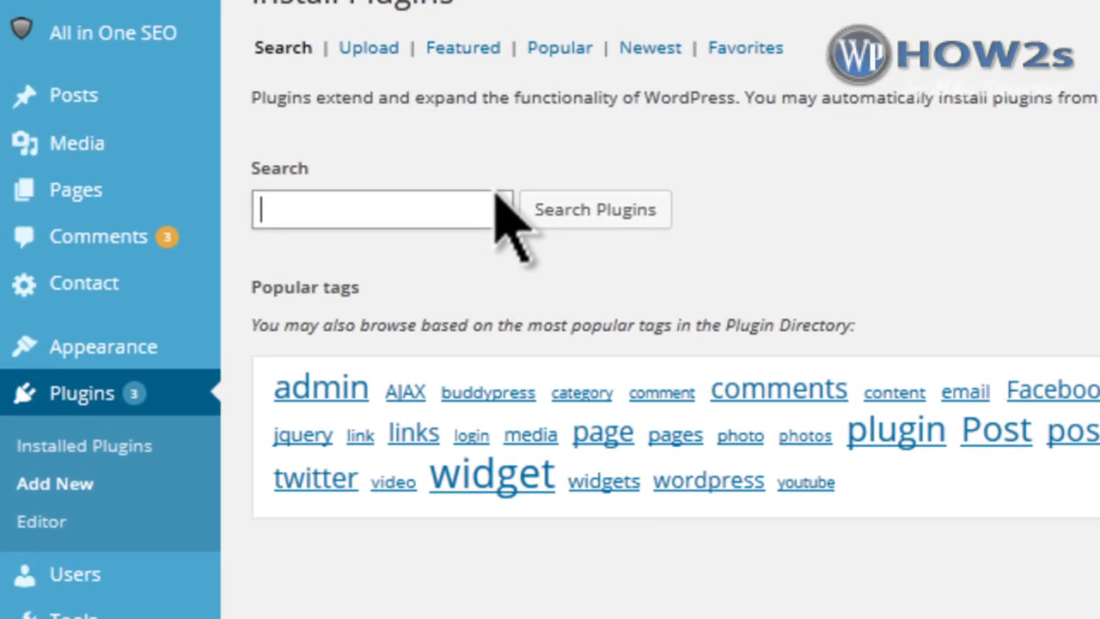
text(google ma)
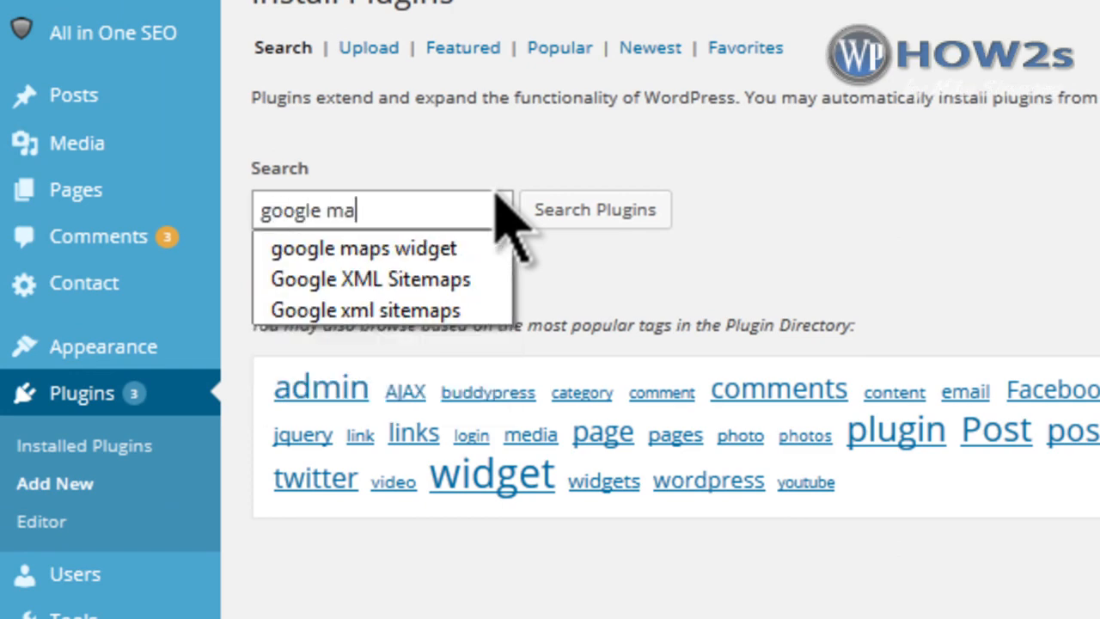
text(ps)
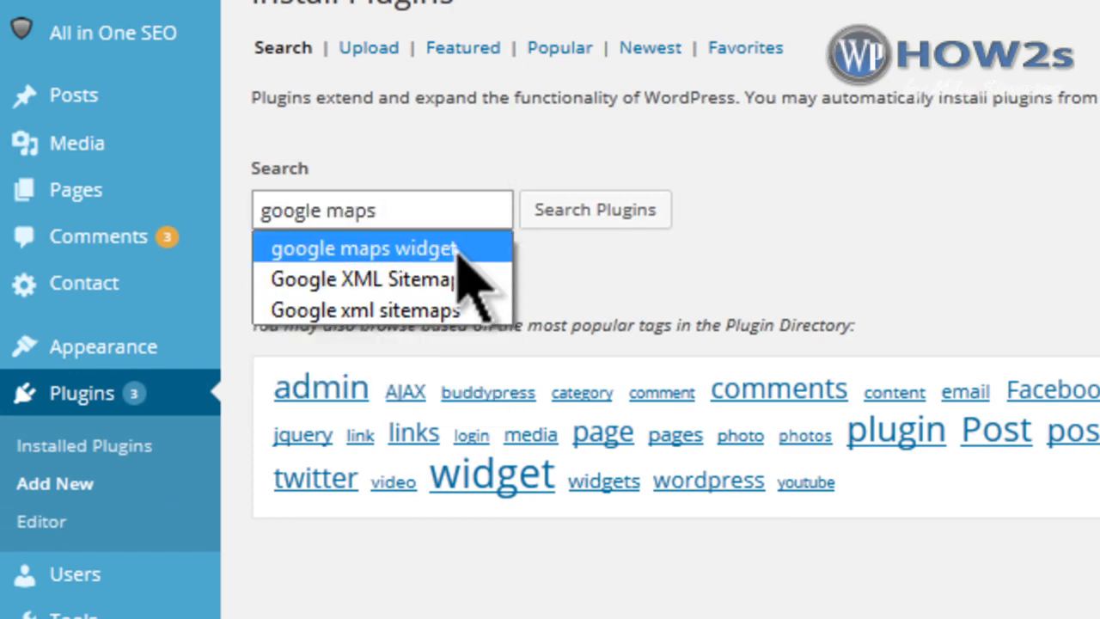
click(457, 249)
key(Return)
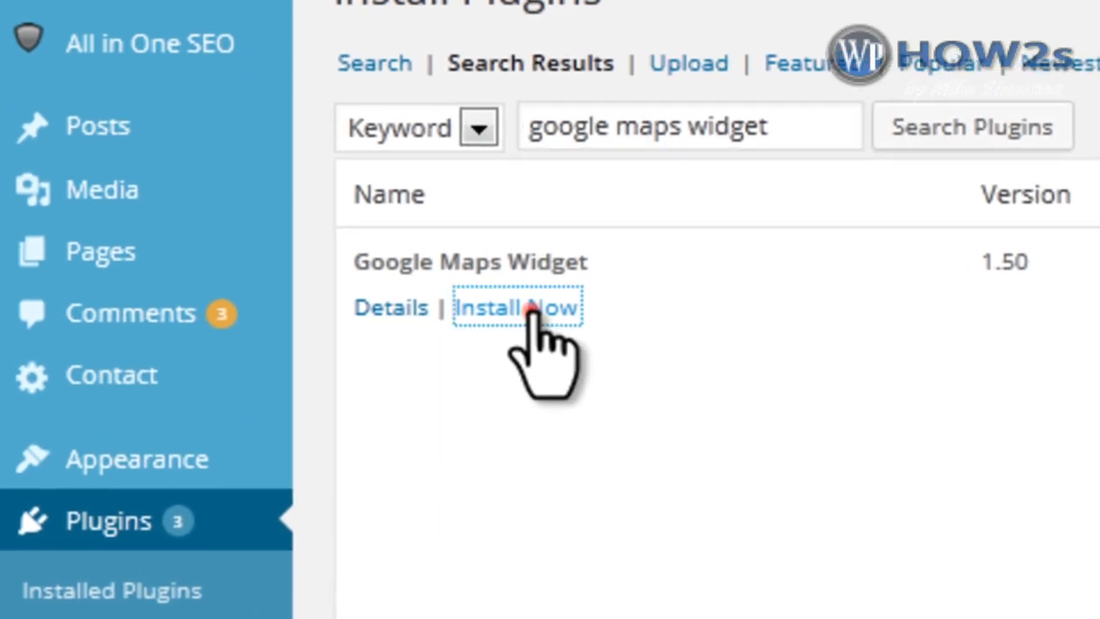
click(498, 284)
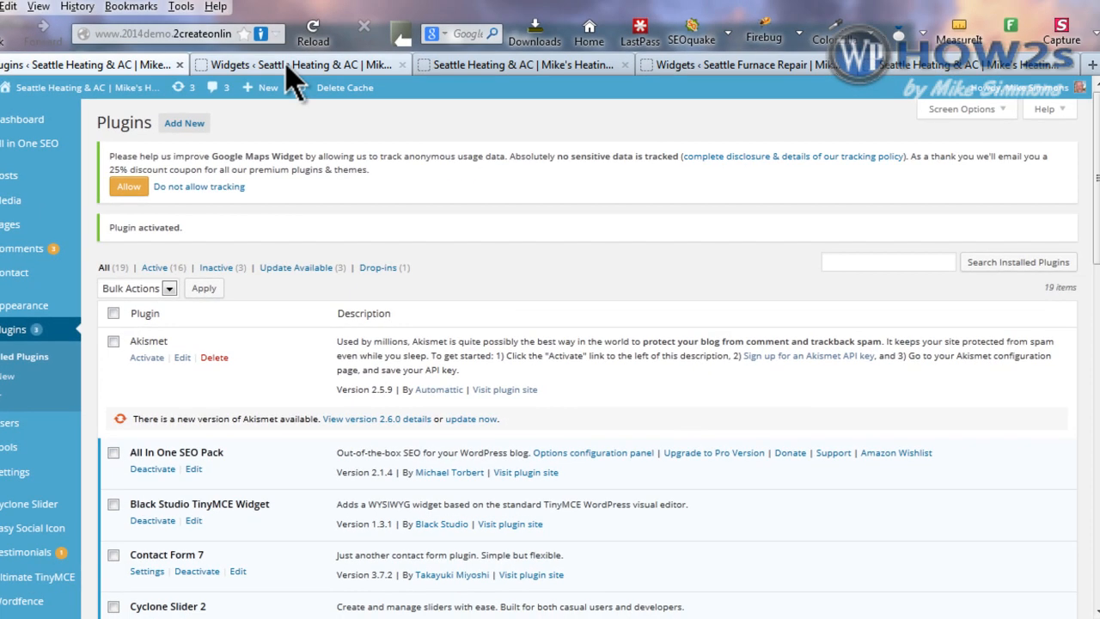
Collapse the Contact Us widget and add a Google Maps Widget below it in the Primary Sidebar.
click(290, 68)
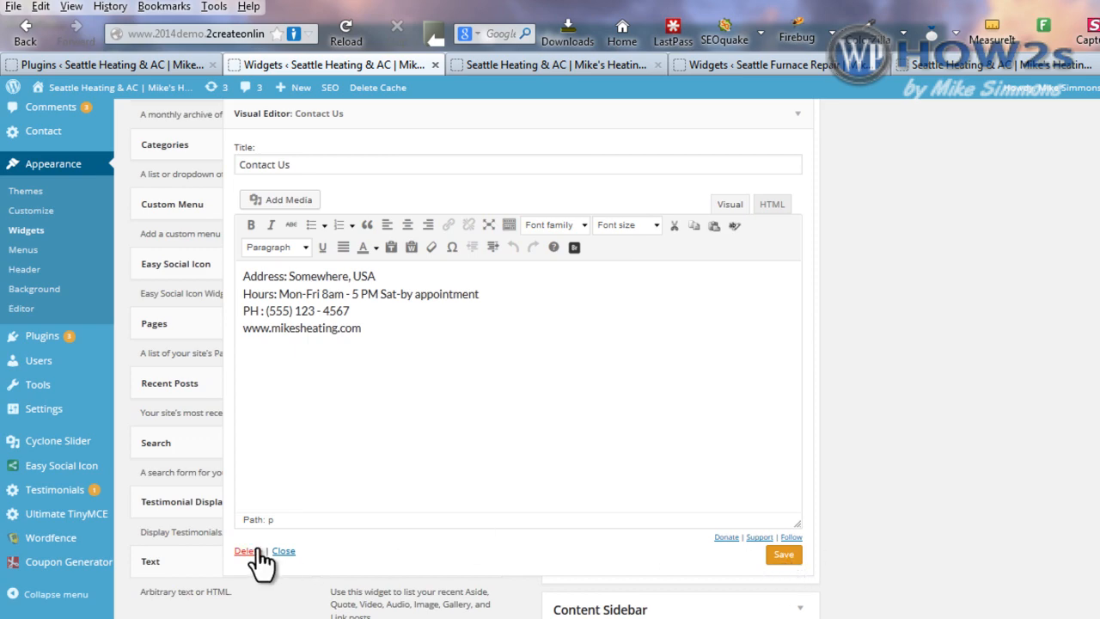
click(284, 552)
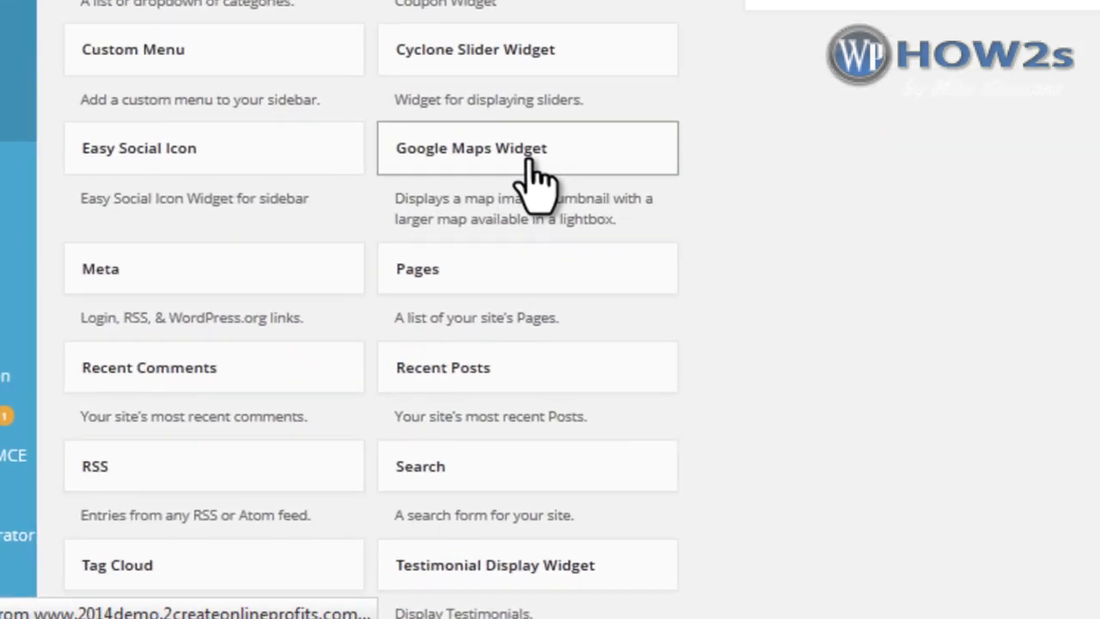
drag(528, 158, 877, 112)
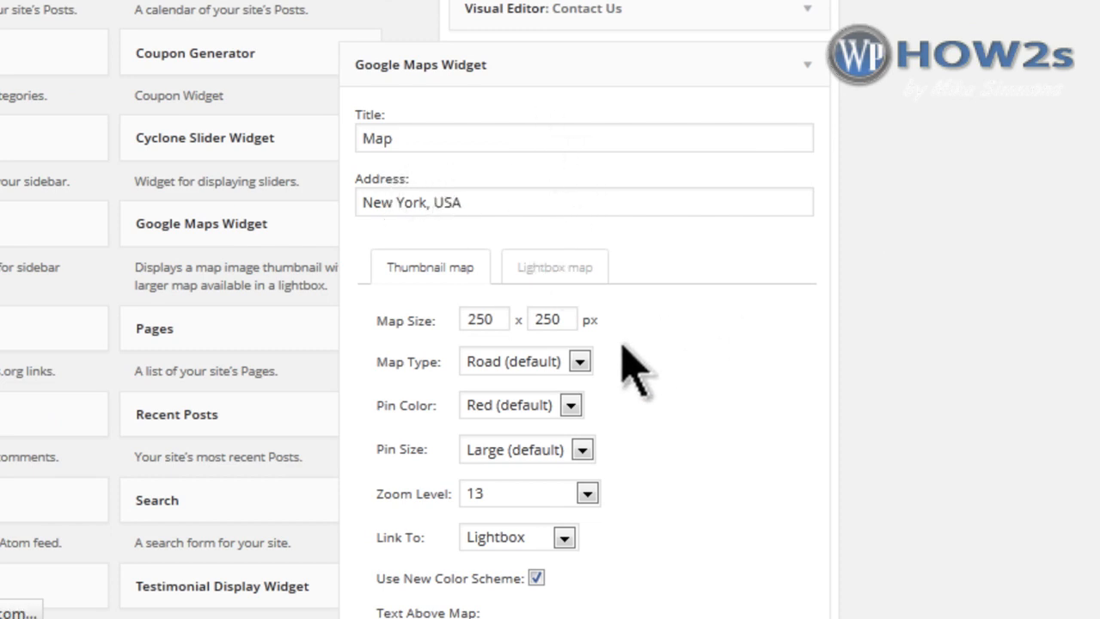
Set the Google Maps Widget's thumbnail map size to 190 x 190 px.
drag(482, 318, 464, 322)
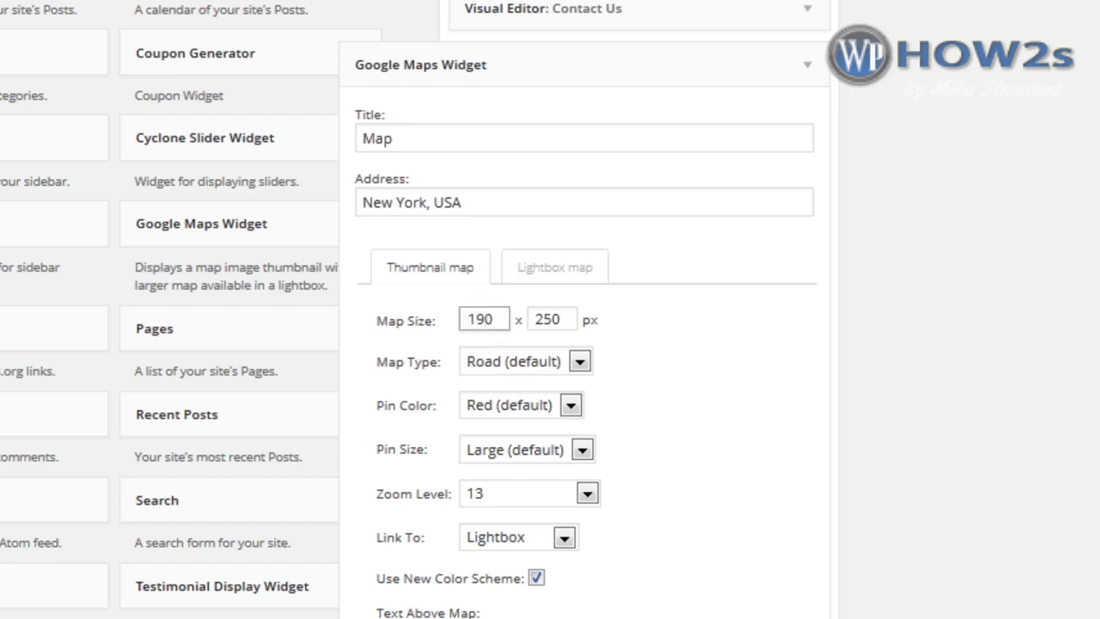
click(548, 319)
key(BackSpace)
key(BackSpace)
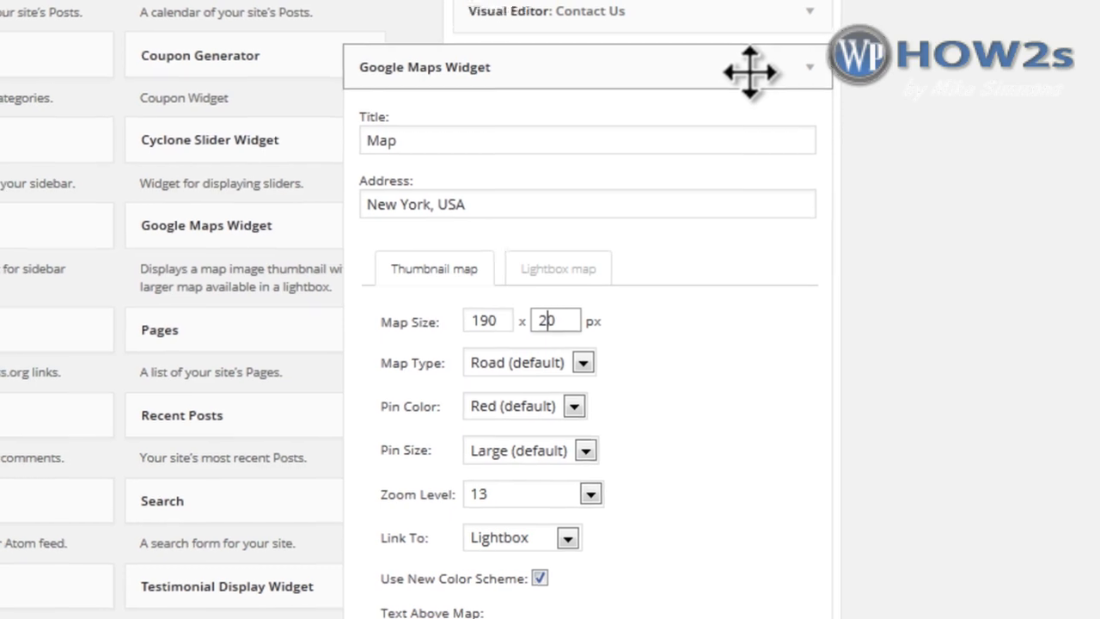
text(19)
Enter "Click to Expand" as the text below the map, save the widget and check the map on the live page.
scroll(447, 310, down, 2)
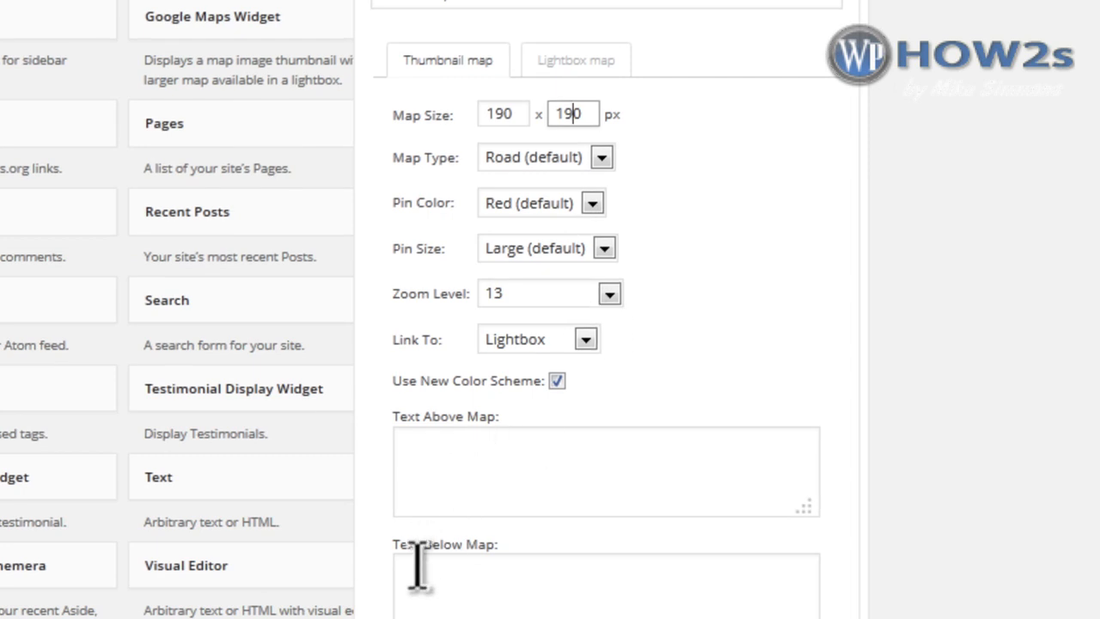
click(438, 567)
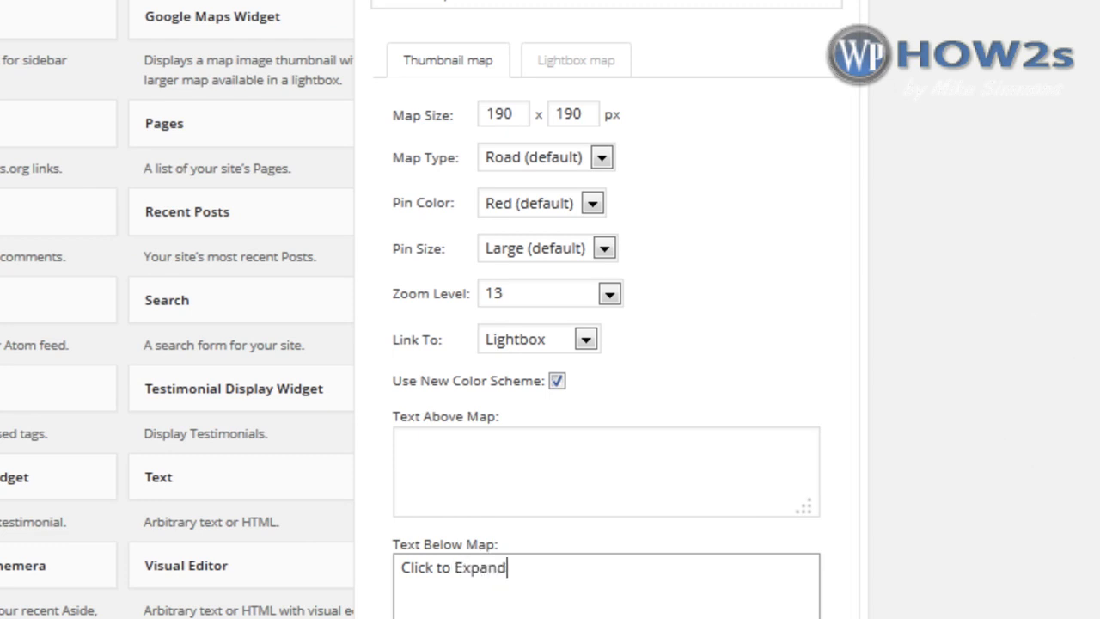
click(808, 454)
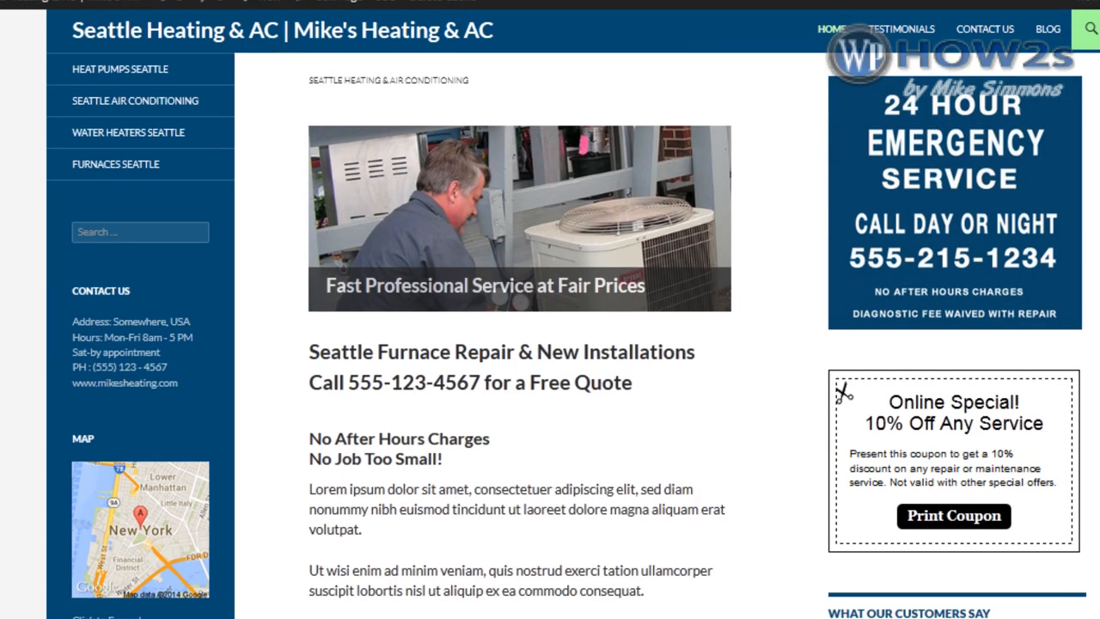
scroll(700, 221, down, 2)
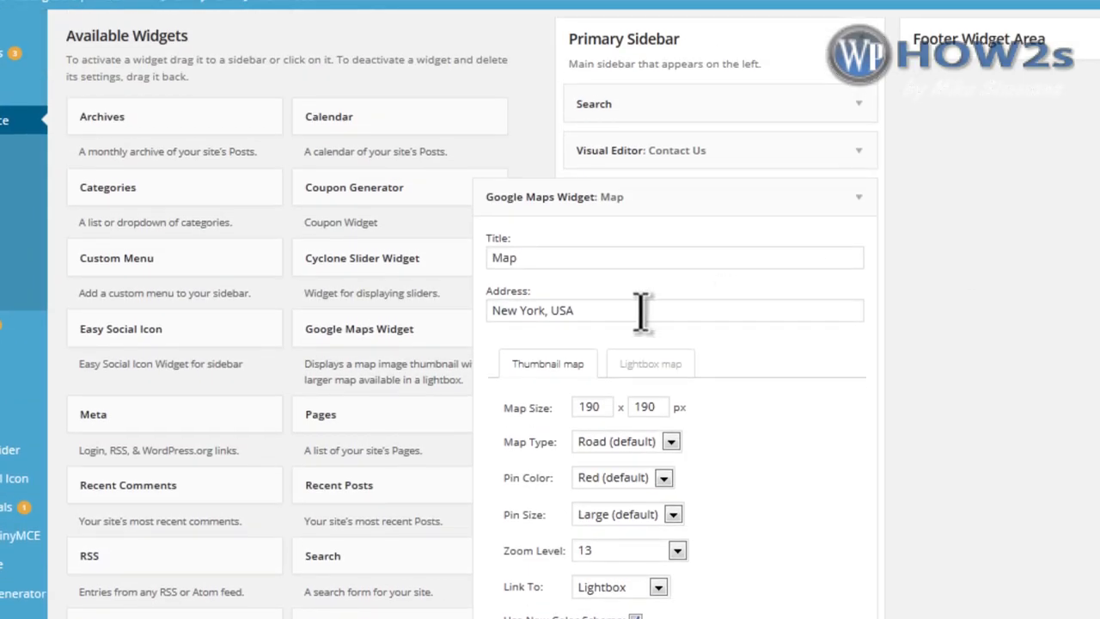
Change the Google Maps Widget's title to "Location/Directions", save it and check the live sidebar.
double_click(532, 258)
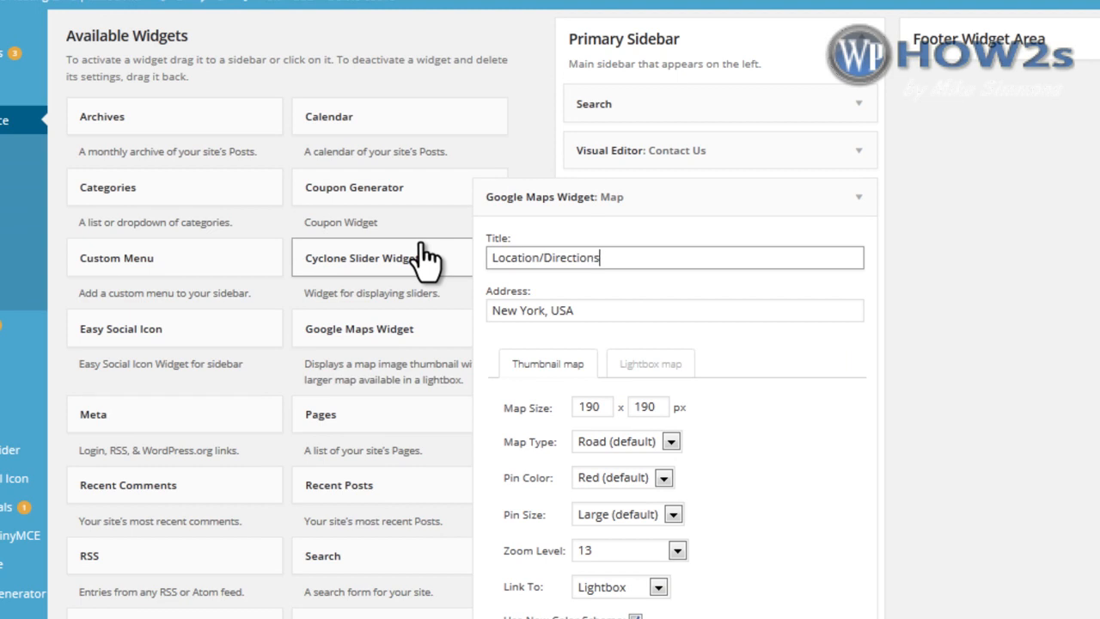
scroll(427, 257, down, 4)
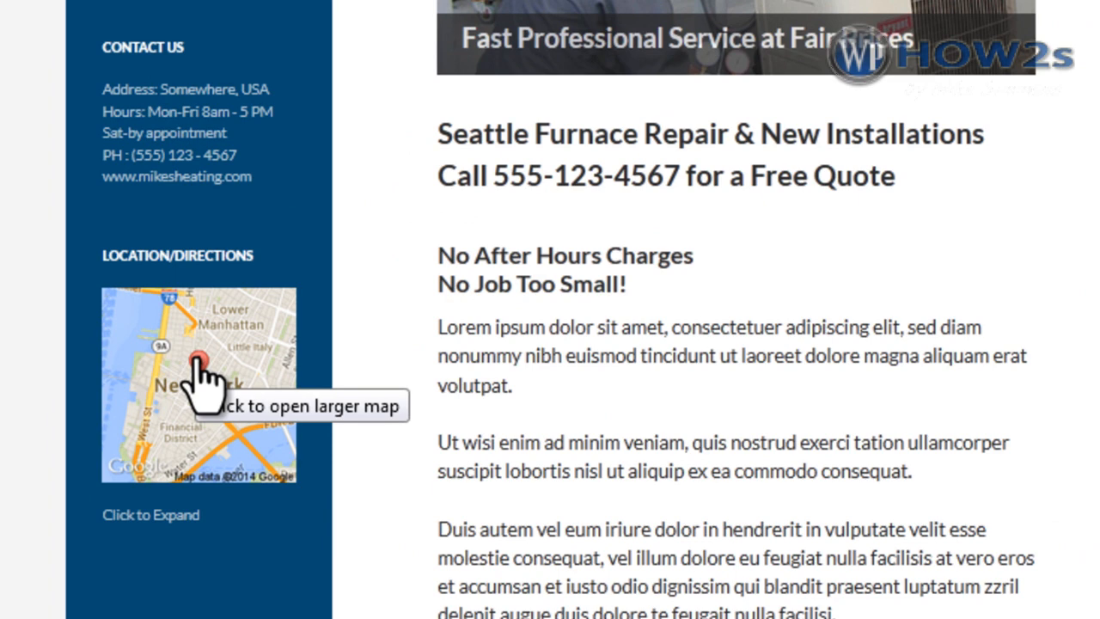
Open the larger Location/Directions map from the live page's sidebar, close it and look over the page.
click(197, 361)
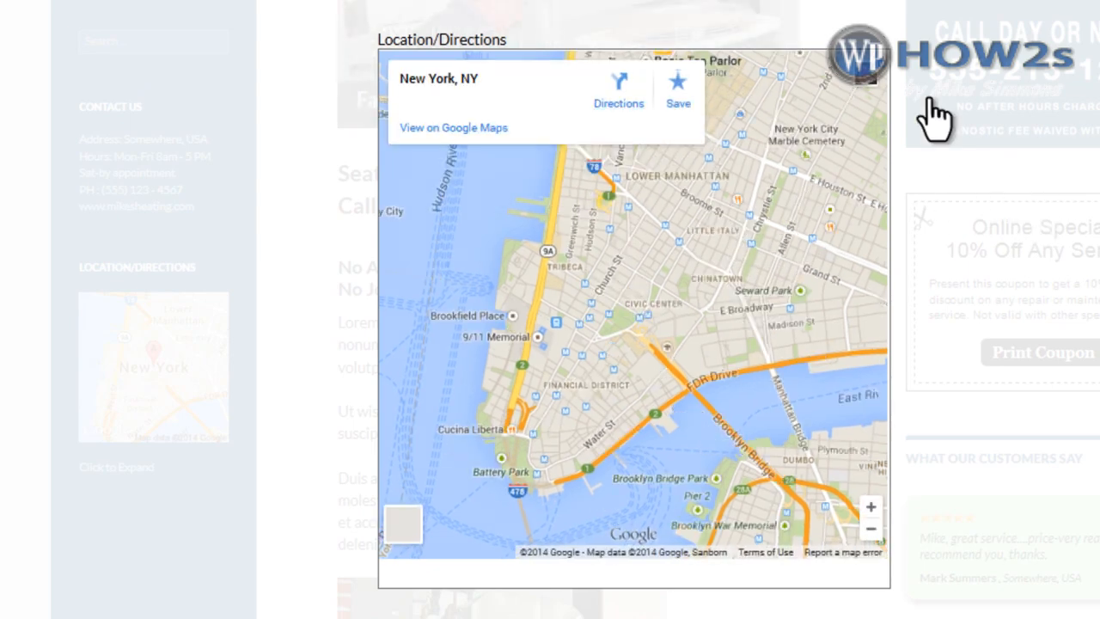
click(1091, 193)
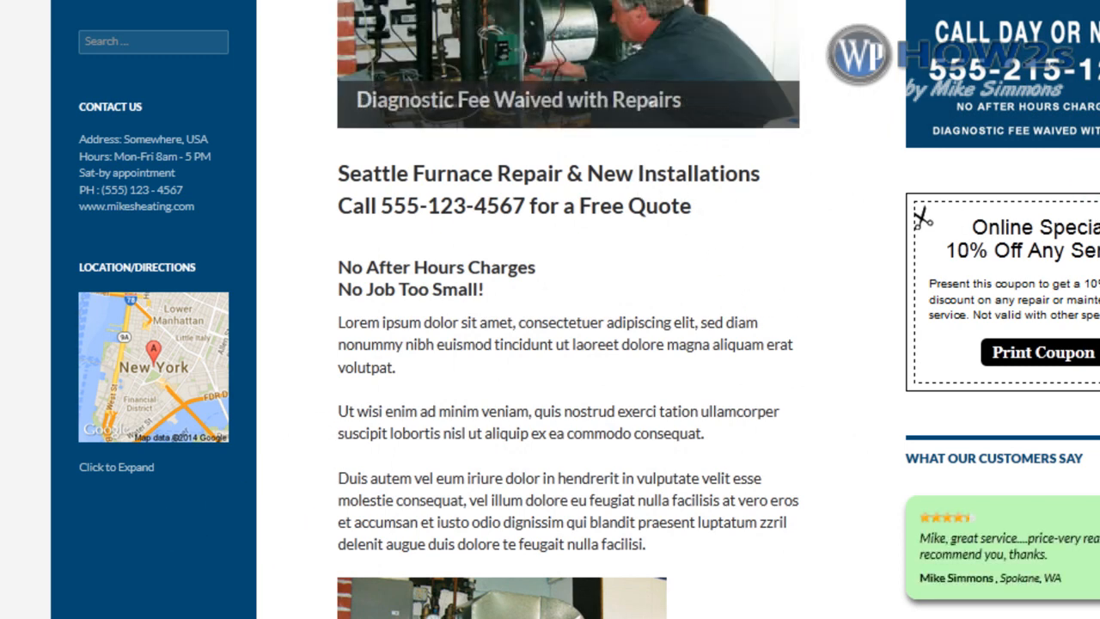
scroll(550, 310, down, 3)
scroll(550, 309, up, 5)
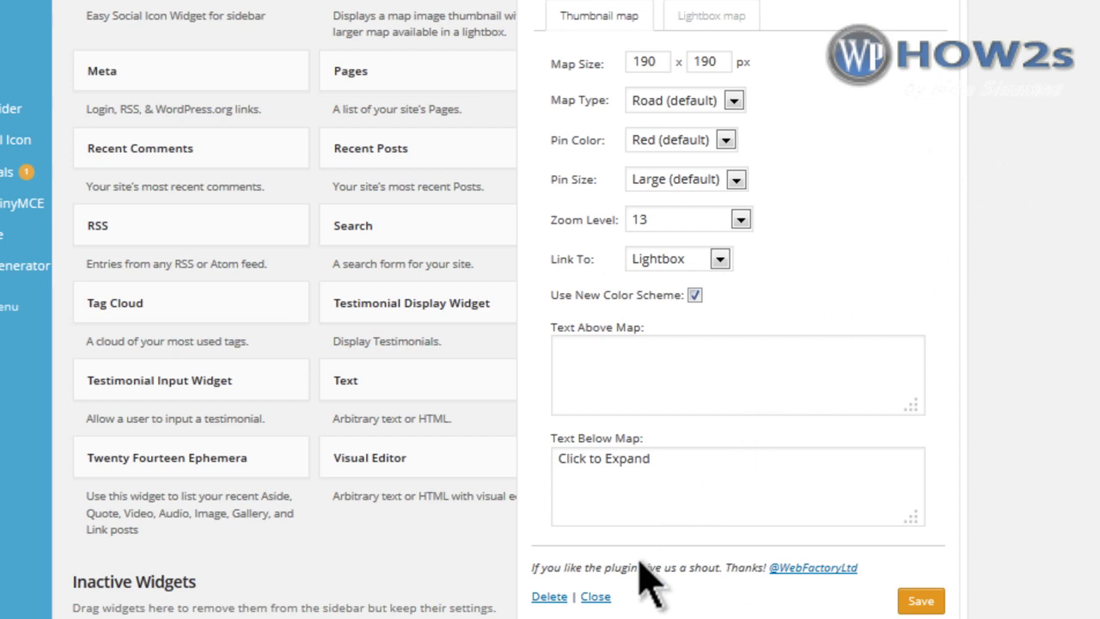
Collapse the Google Maps Widget, add an Easy Social Icon widget below it titled "Connect with us" and save it.
click(594, 597)
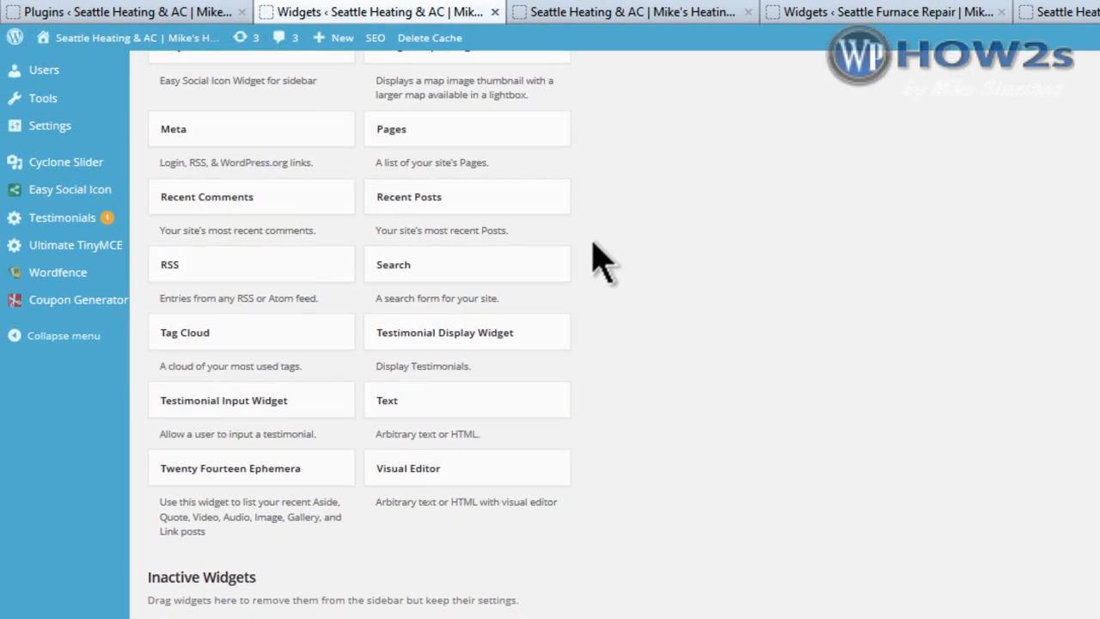
scroll(246, 283, up, 3)
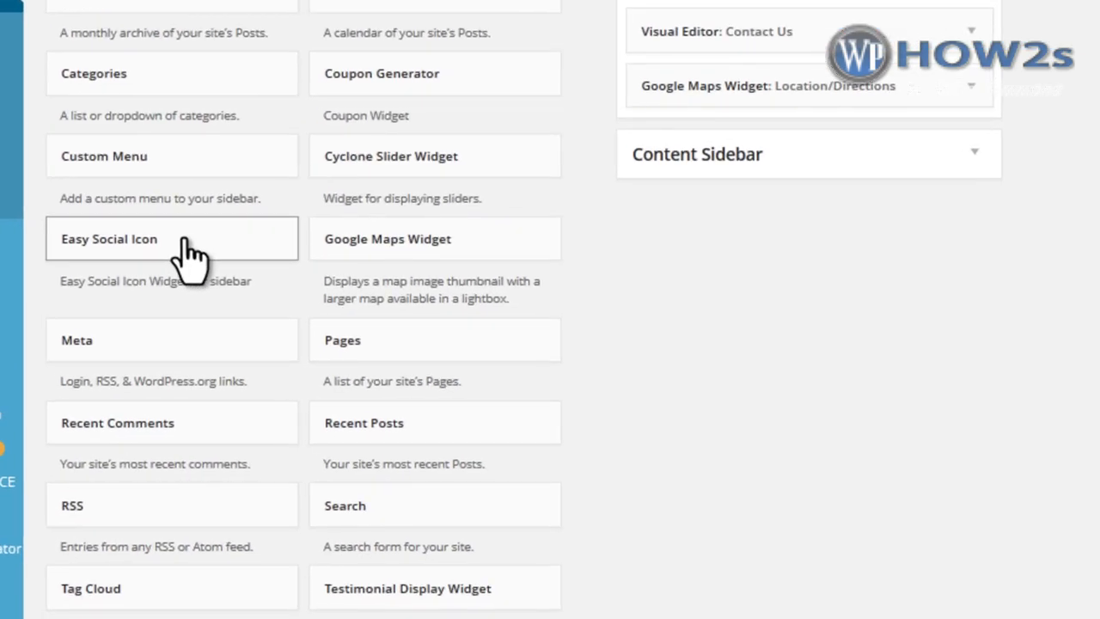
drag(258, 275, 774, 137)
text(Connect with us)
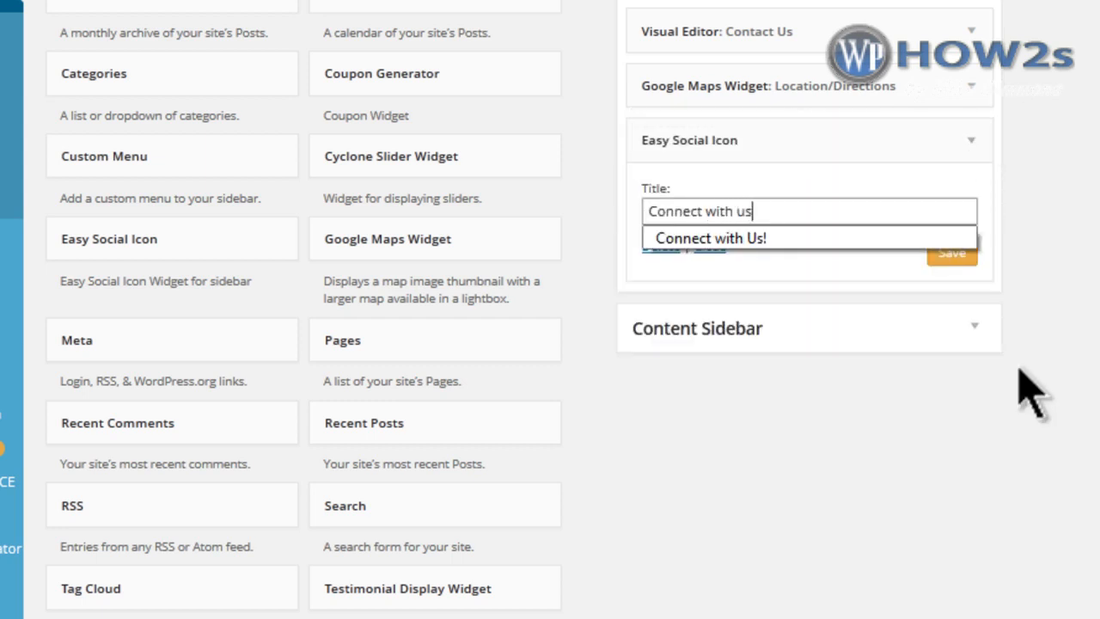
key(Tab)
click(952, 254)
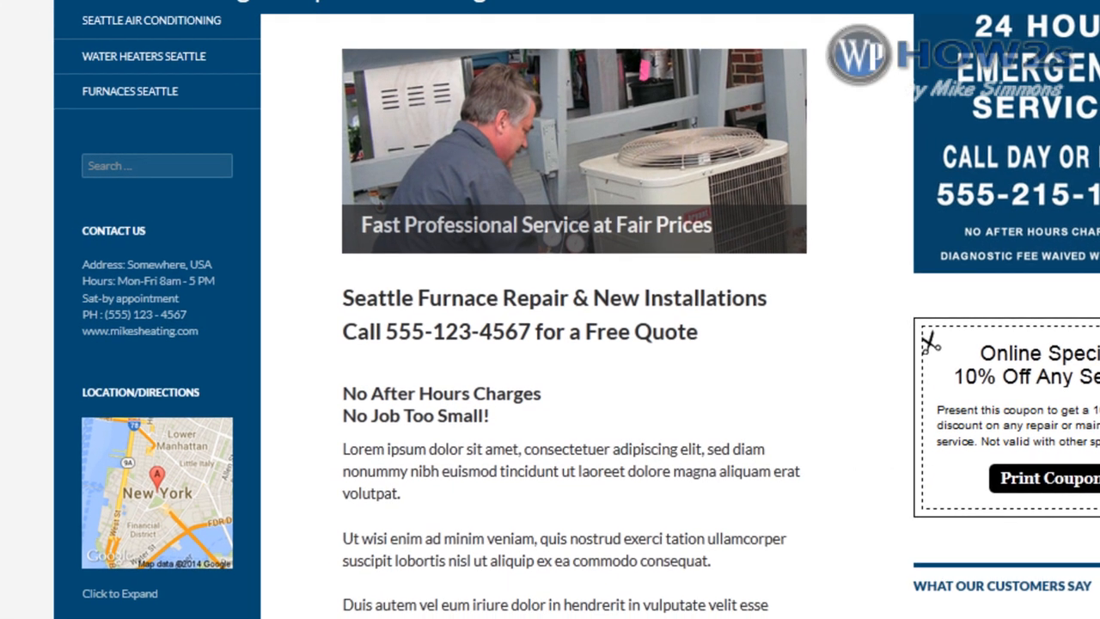
Check the social icons and the other left sidebar widgets on the live page.
scroll(653, 435, down, 3)
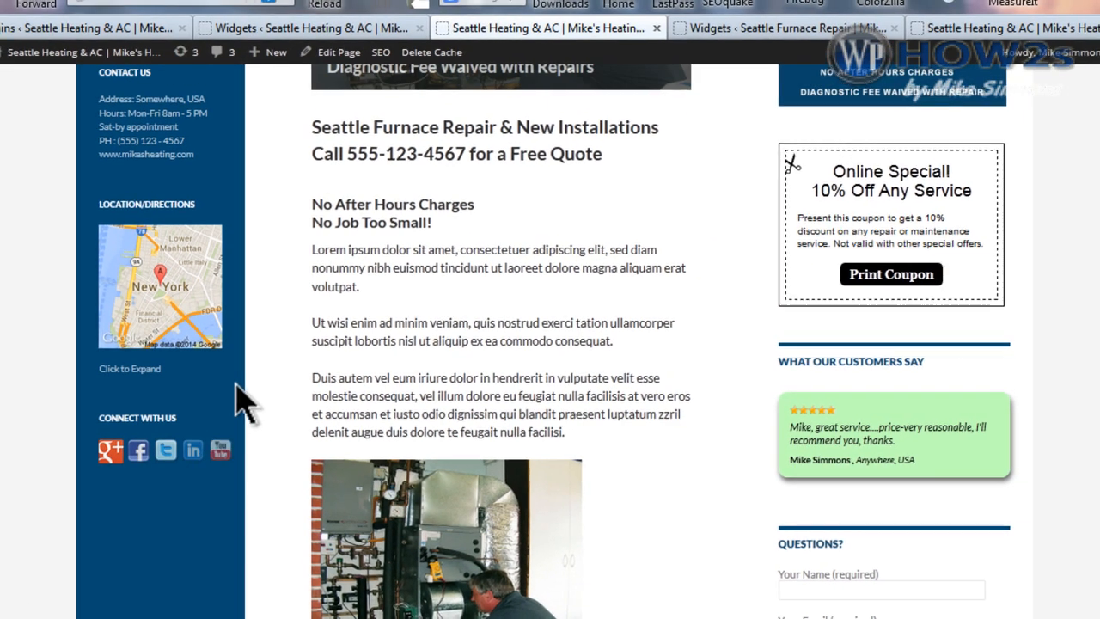
scroll(245, 404, up, 3)
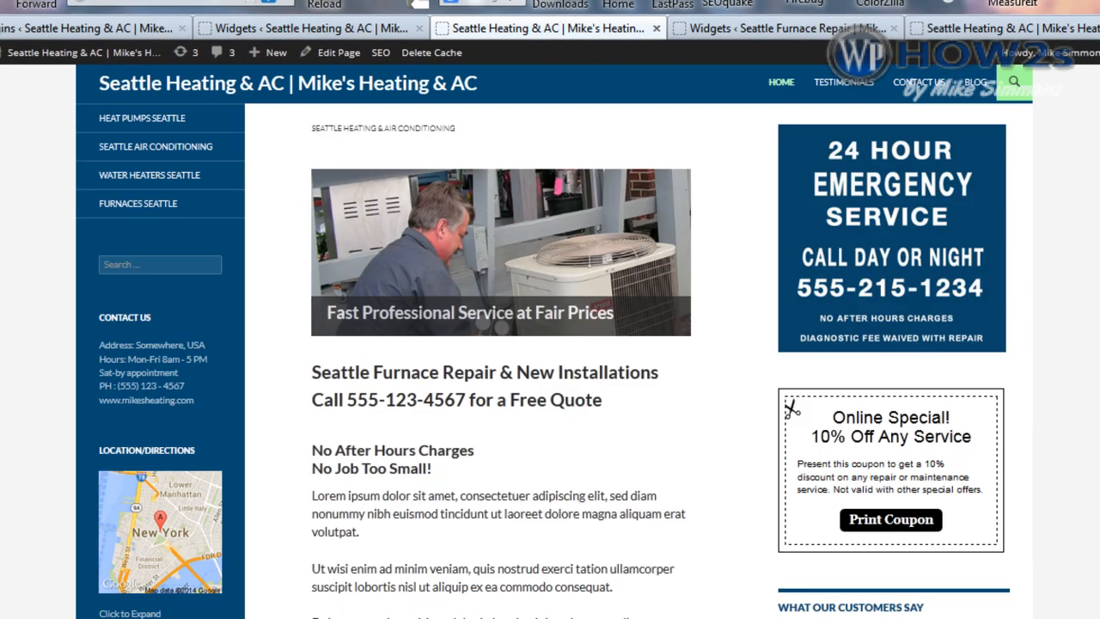
scroll(550, 344, down, 5)
scroll(550, 344, up, 2)
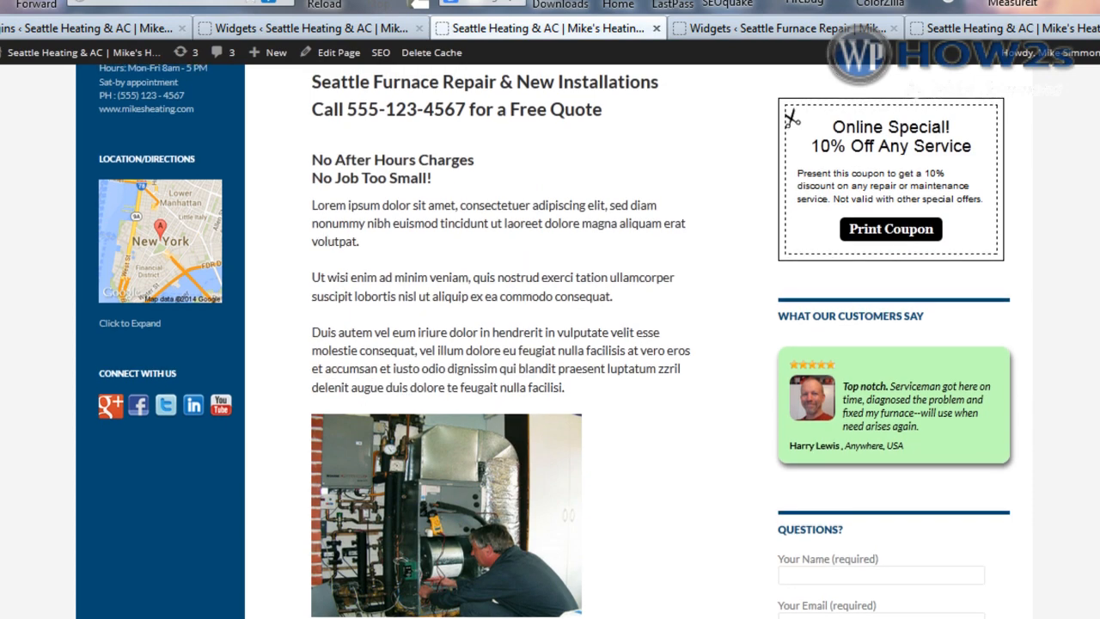
scroll(550, 344, up, 2)
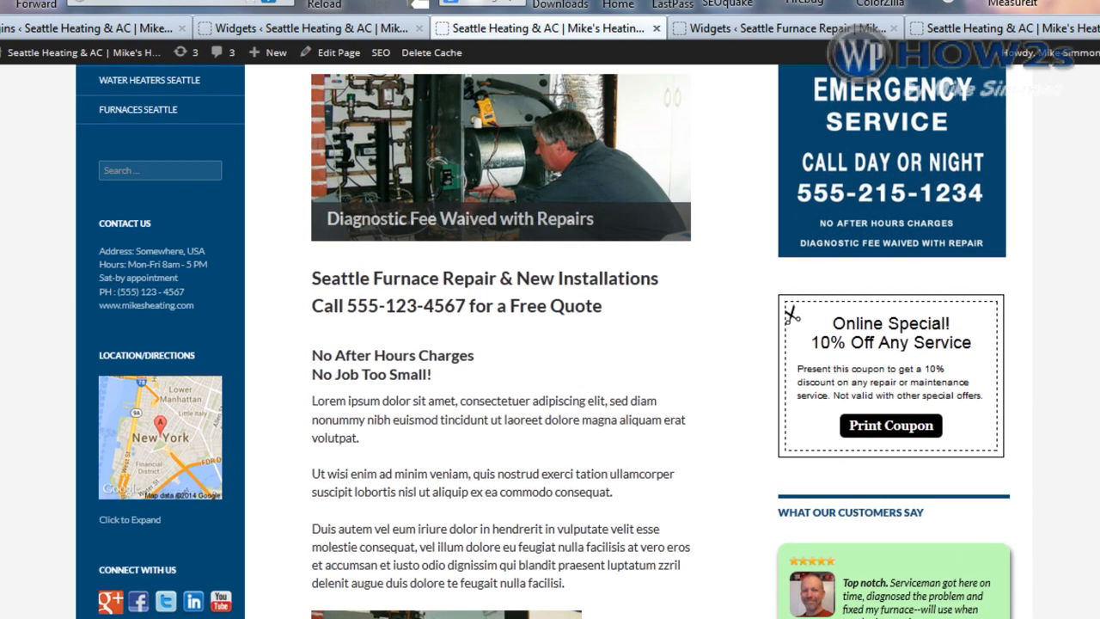
scroll(987, 118, up, 1)
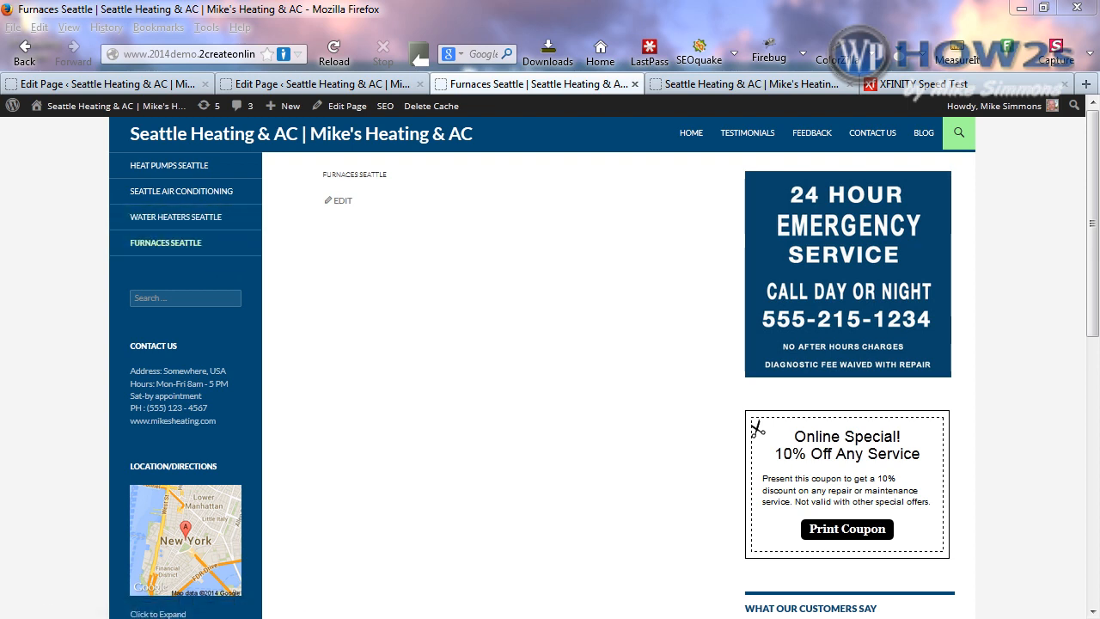
Review the keyword and category structure diagram, the Furnace Maintenance page editor and the live Furnaces Seattle page.
key(alt+Tab)
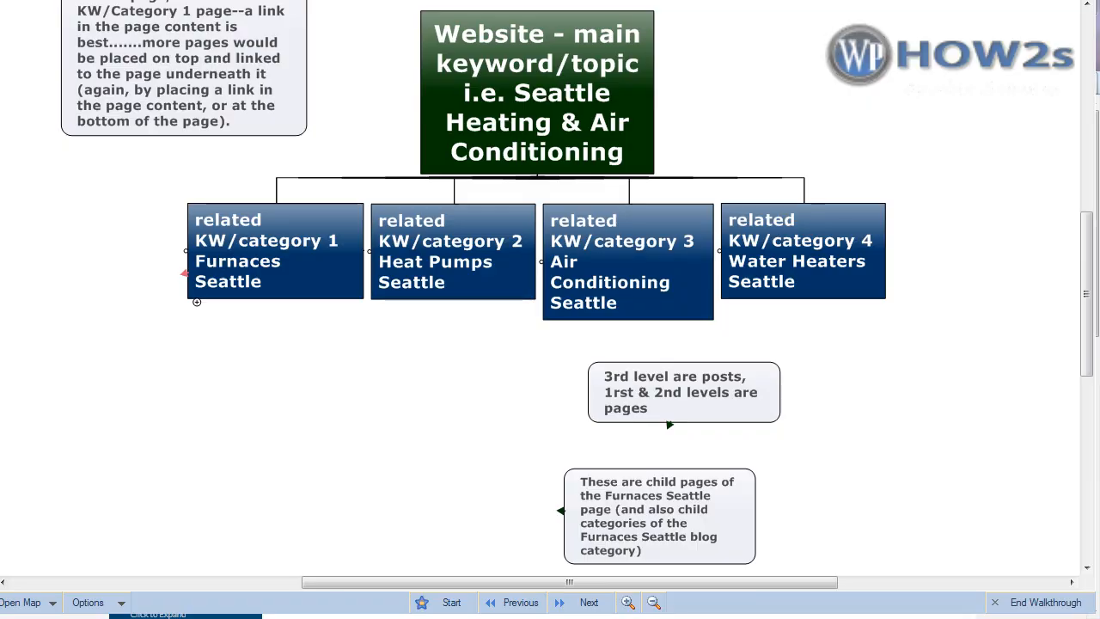
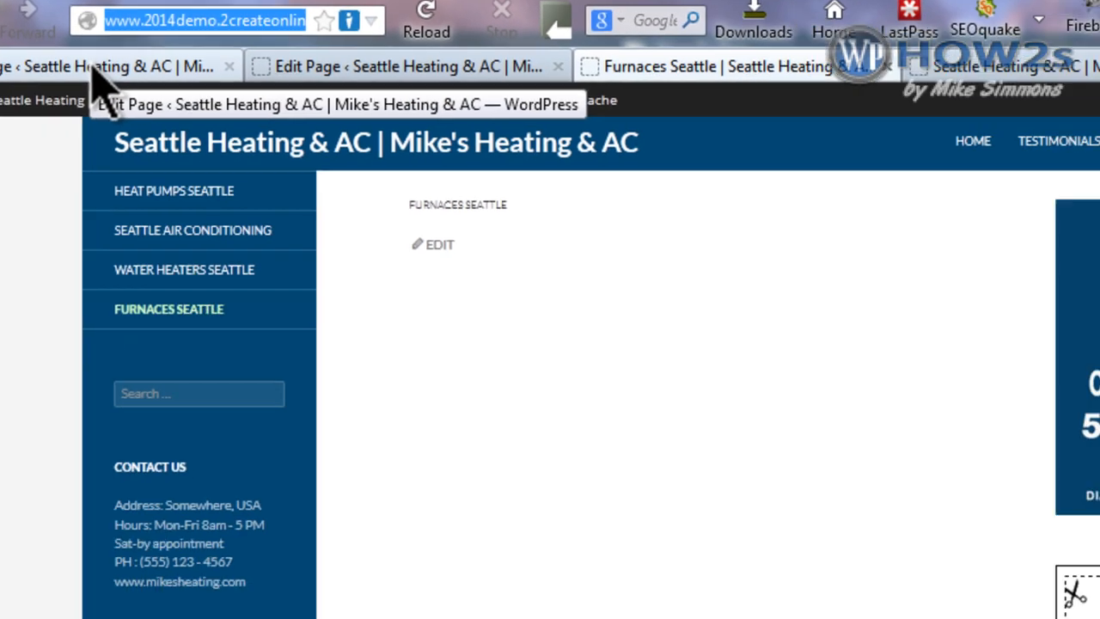
click(97, 84)
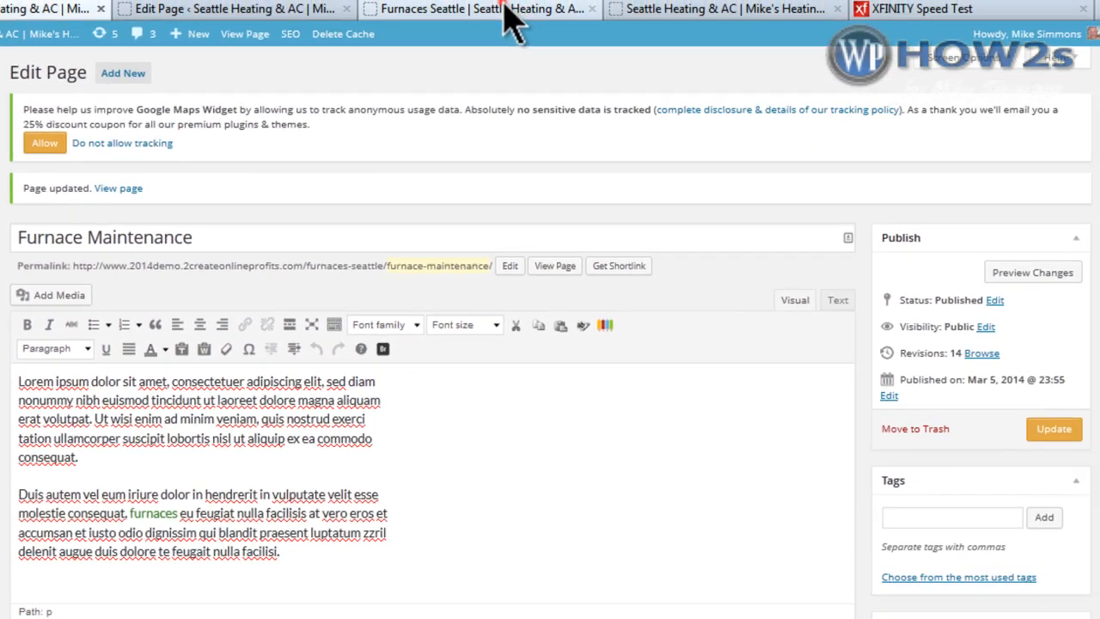
click(508, 17)
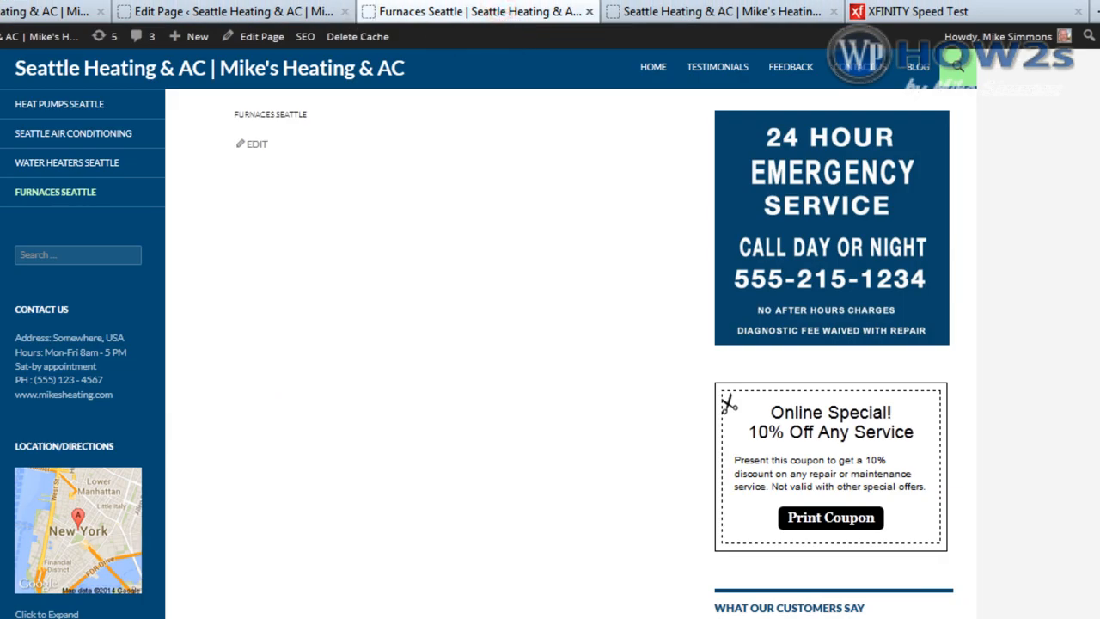
Inspect the link on the word "furnaces" in the Furnace Maintenance page and close its settings without changes.
click(193, 12)
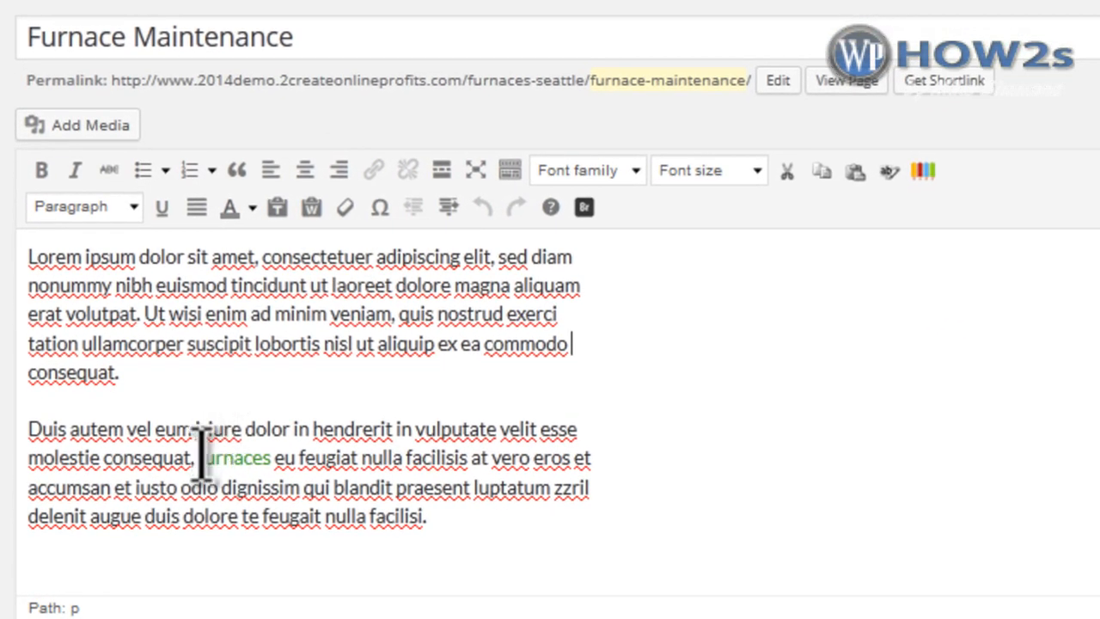
drag(199, 458, 273, 459)
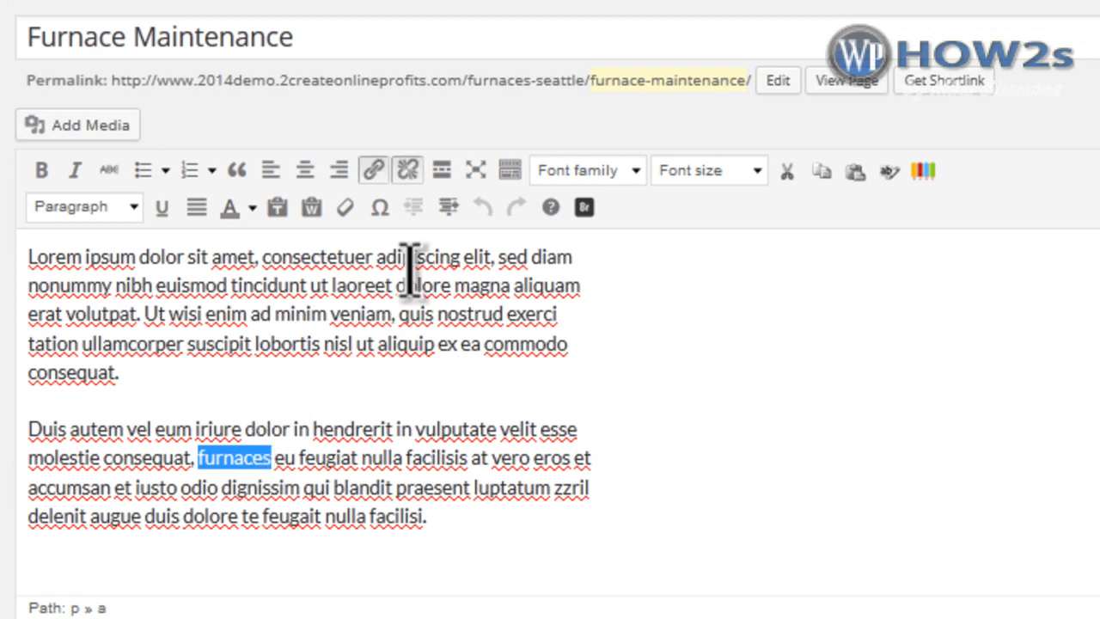
click(376, 172)
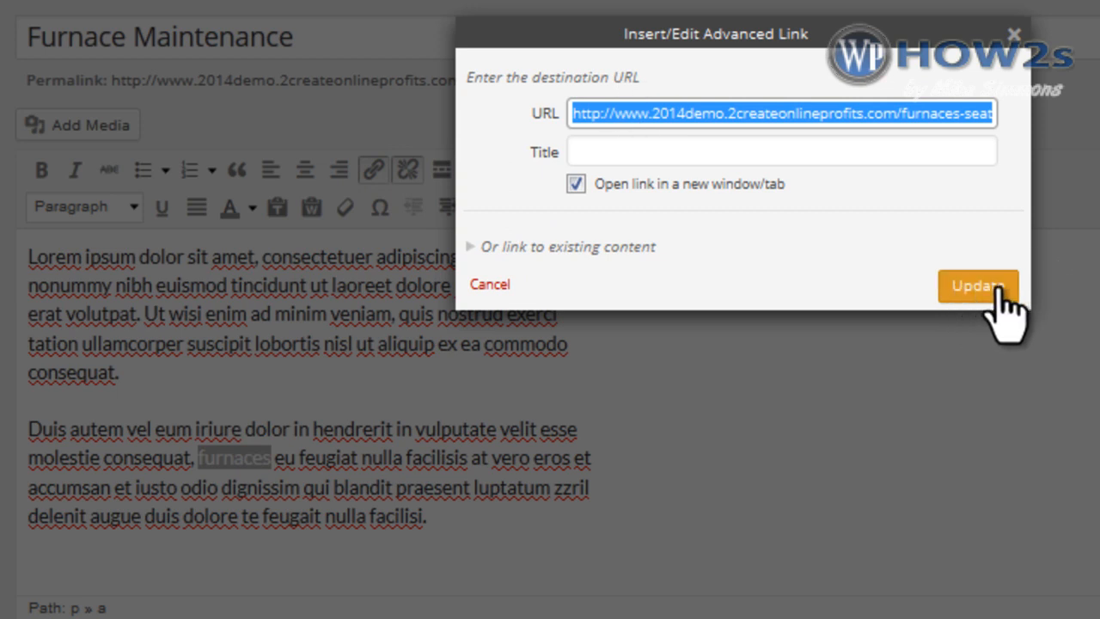
click(1015, 34)
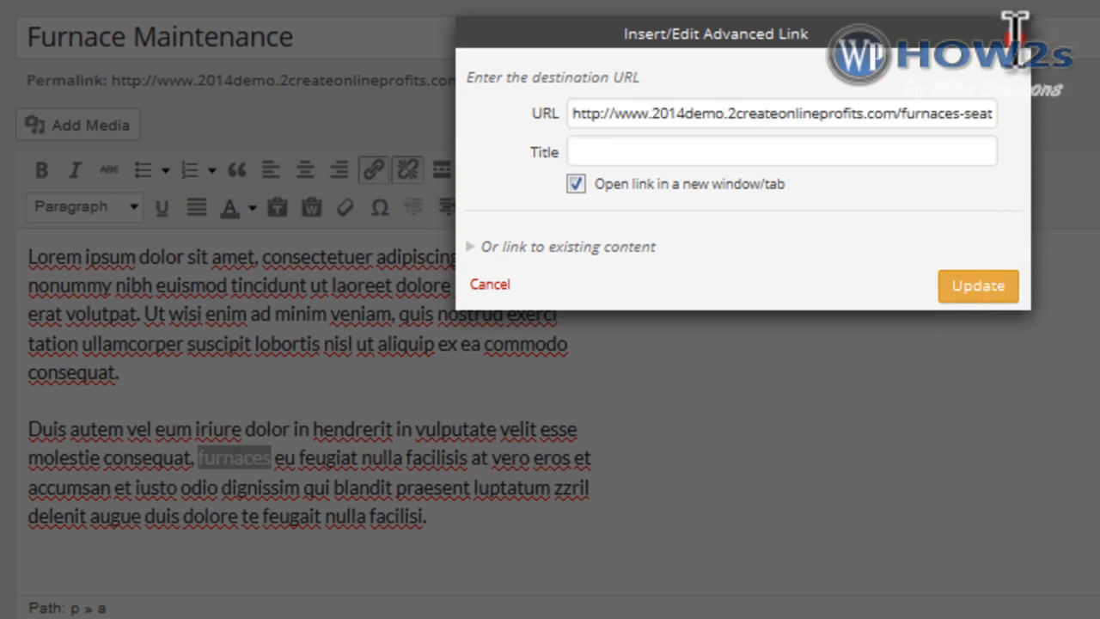
click(658, 416)
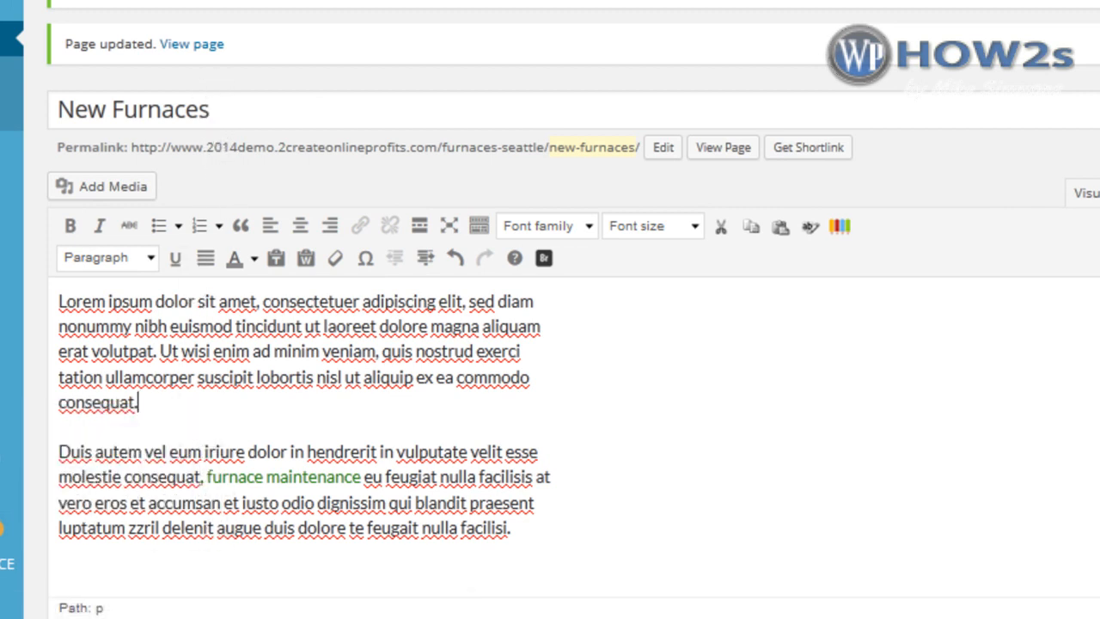
Inspect the link on the text "furnace maintenance" in the New Furnaces page.
mouse_move(8, 563)
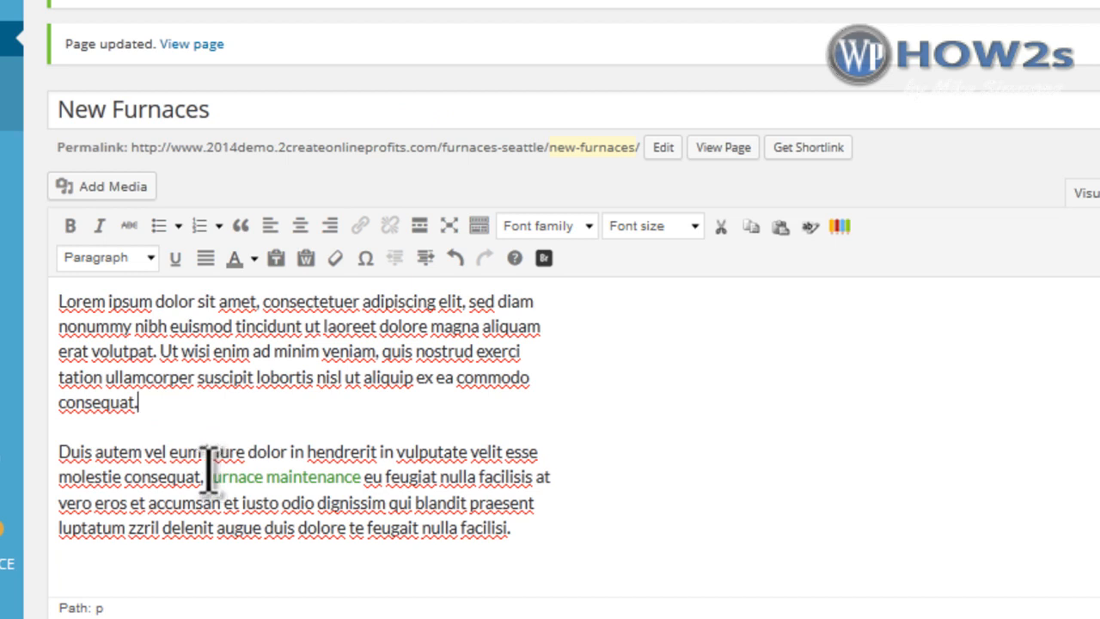
drag(207, 477, 362, 477)
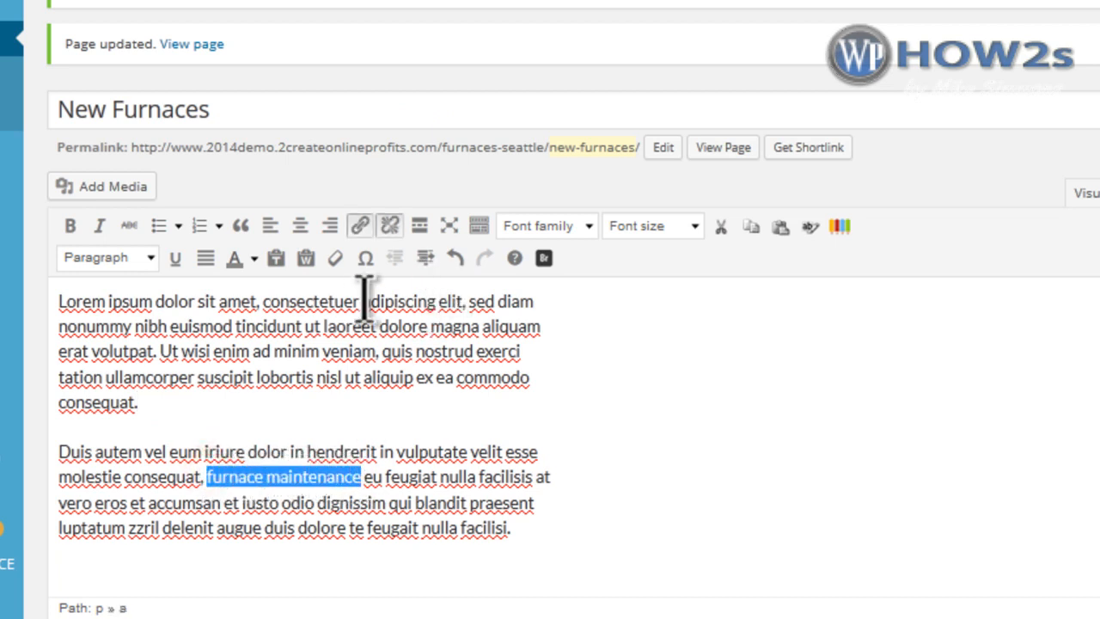
click(361, 226)
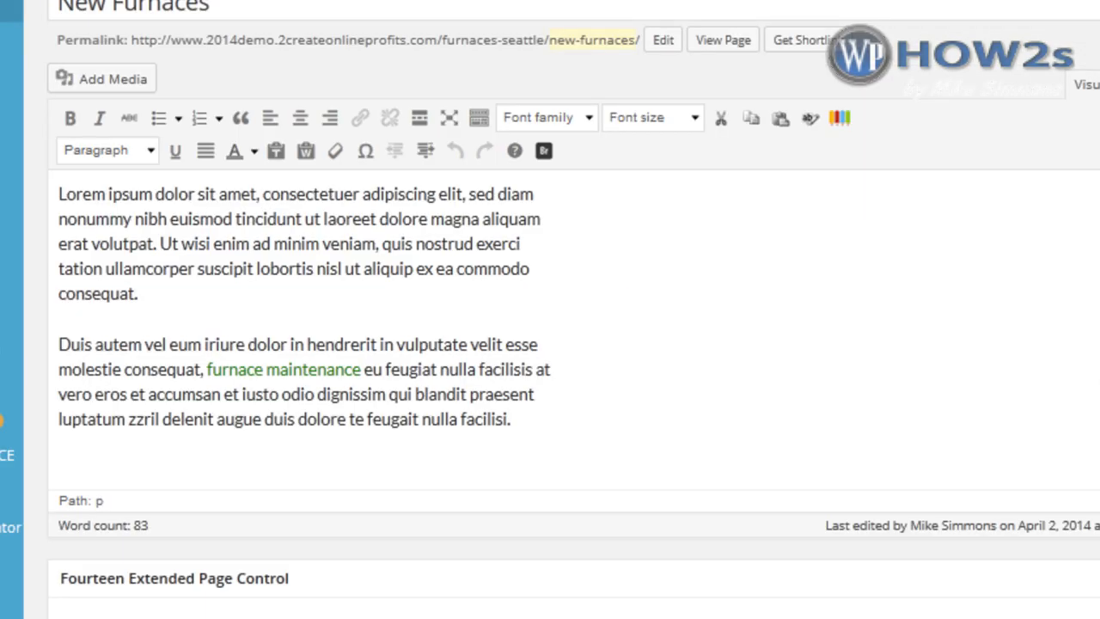
Set the All in One SEO Pack title of the New Furnaces page to "Great Price on New Furnaces in Seattle".
scroll(550, 344, down, 9)
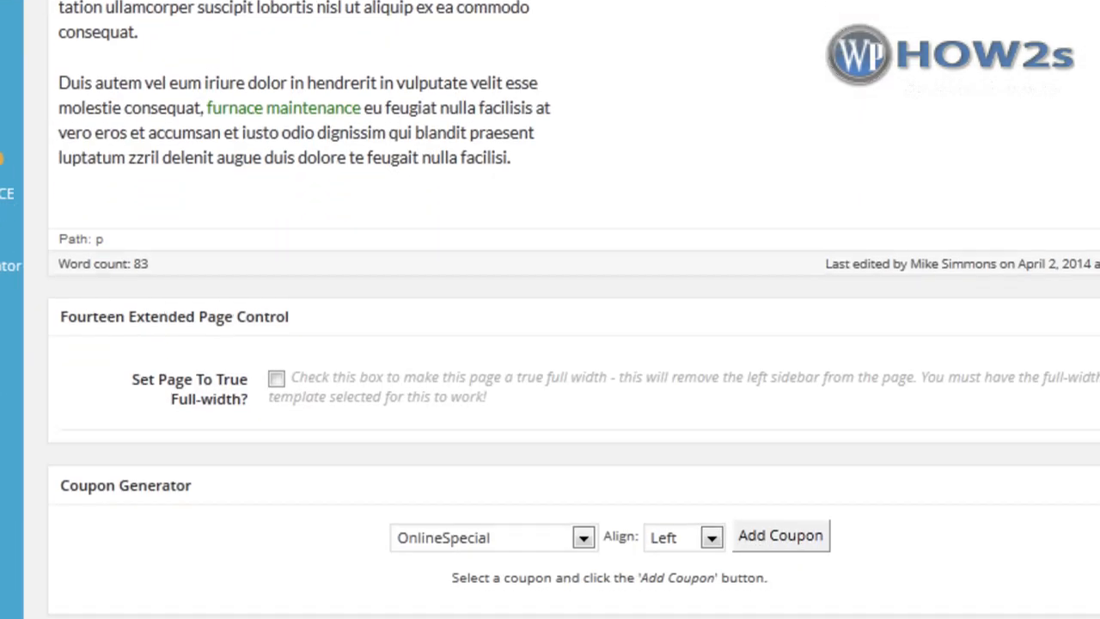
scroll(550, 344, down, 5)
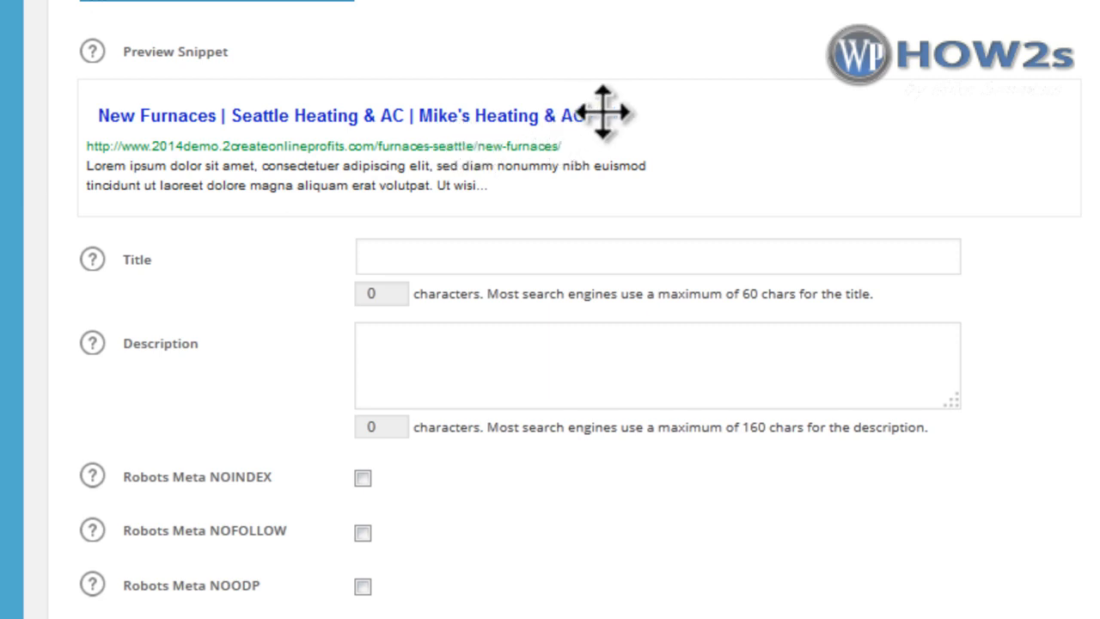
click(261, 236)
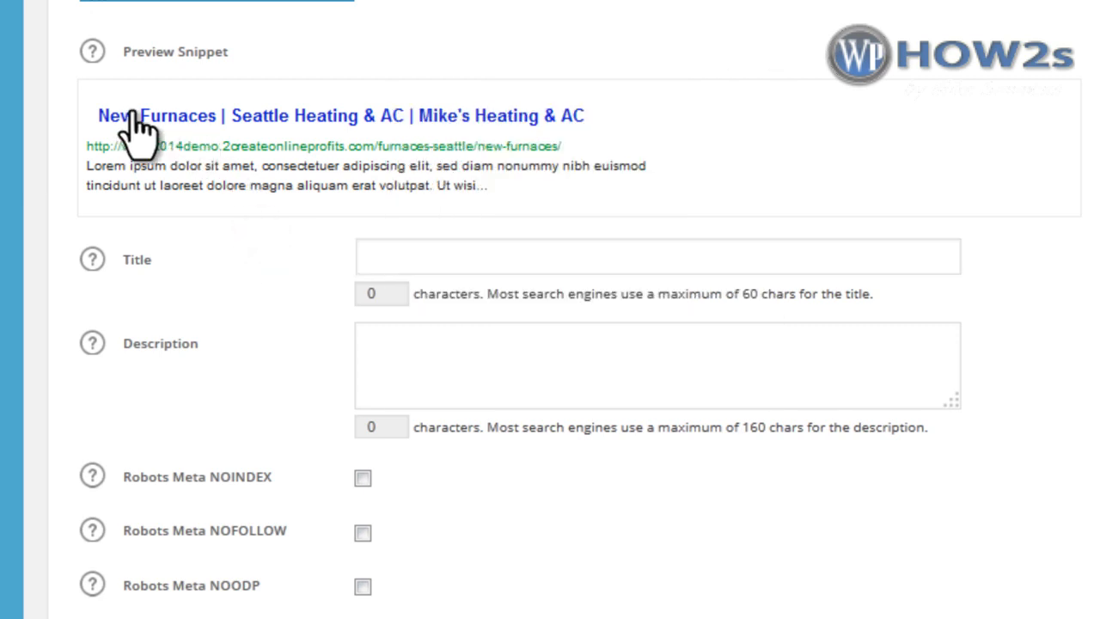
click(422, 256)
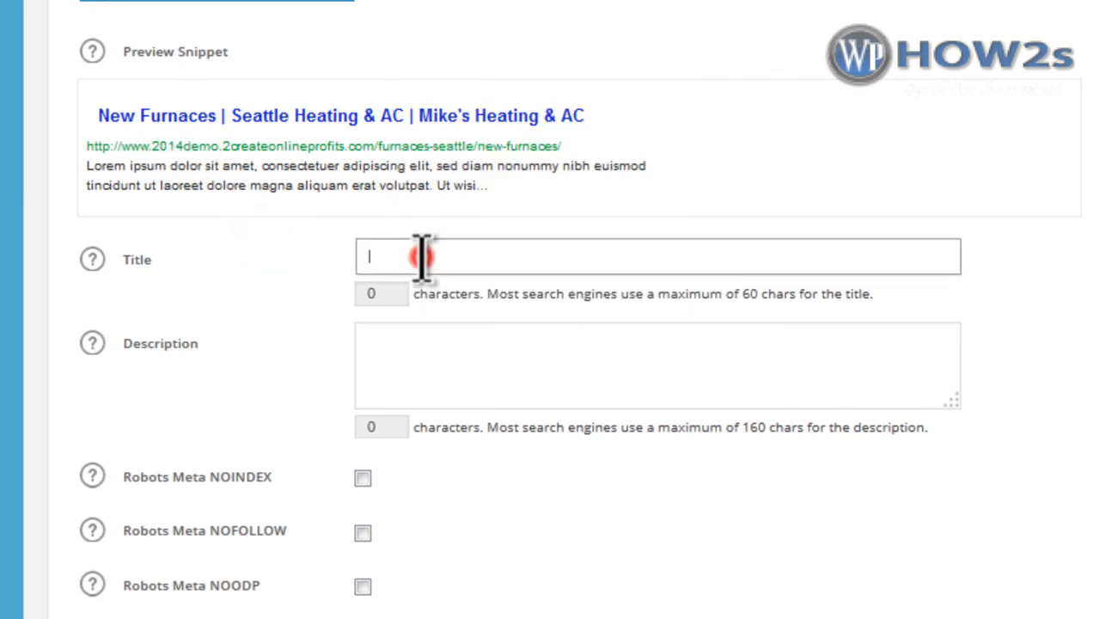
right_click(422, 256)
key(p)
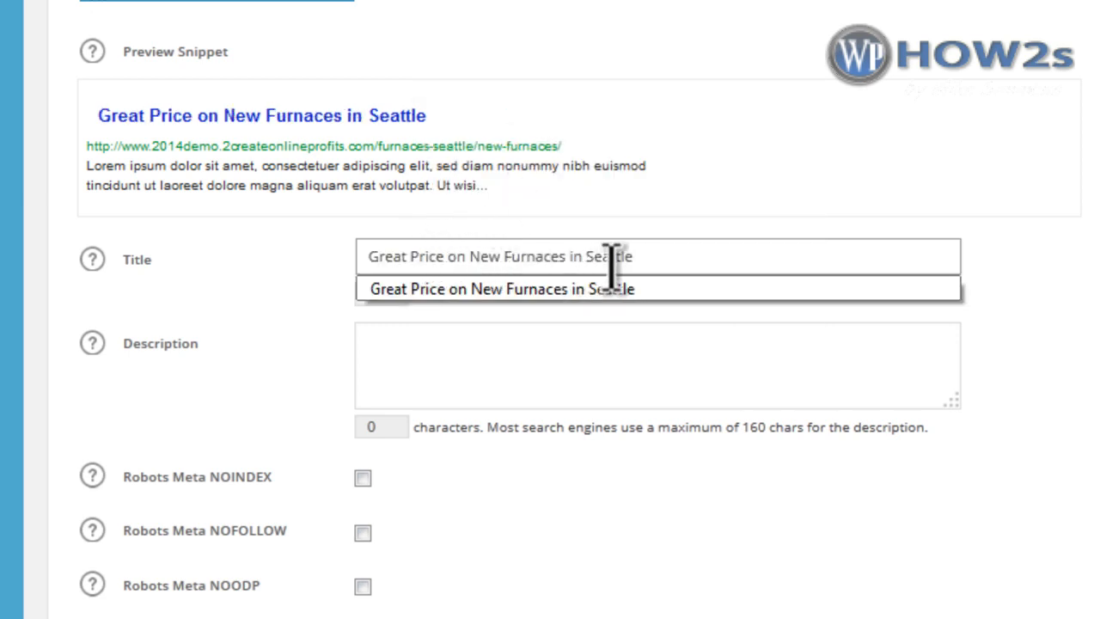
click(823, 111)
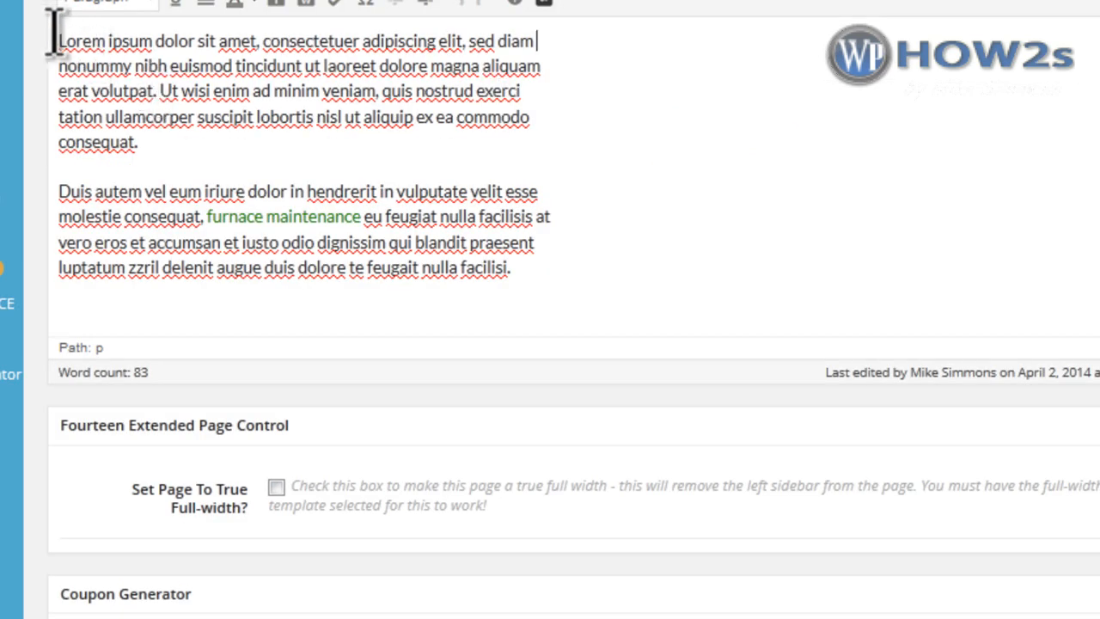
Examine the opening paragraph, the SEO Description field and the "furnace maintenance" link text of the New Furnaces page.
drag(57, 41, 643, 140)
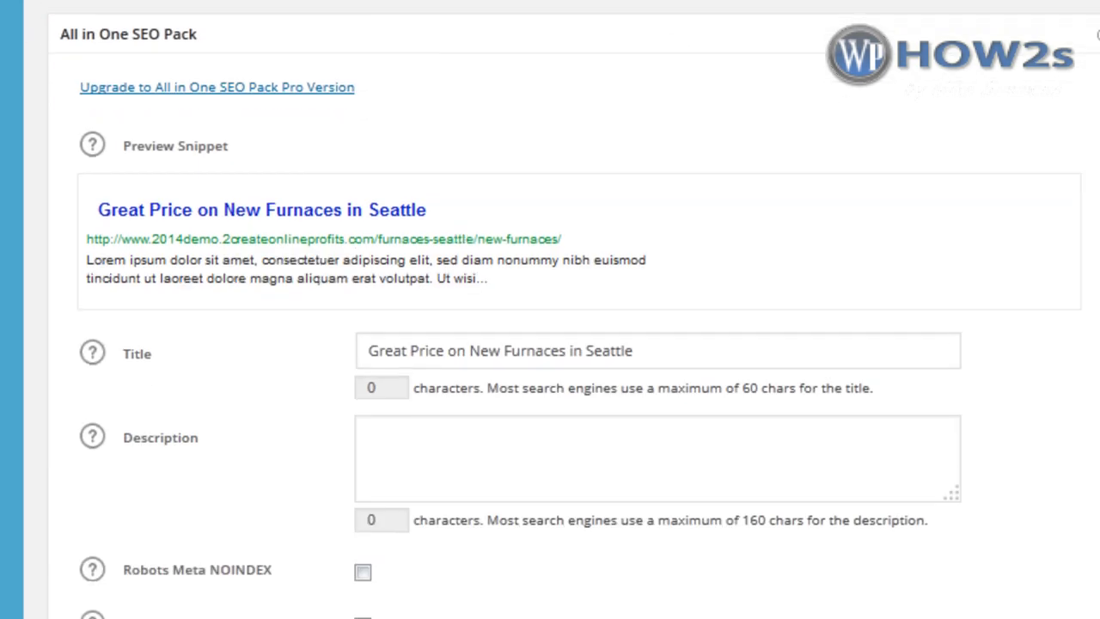
scroll(573, 257, down, 3)
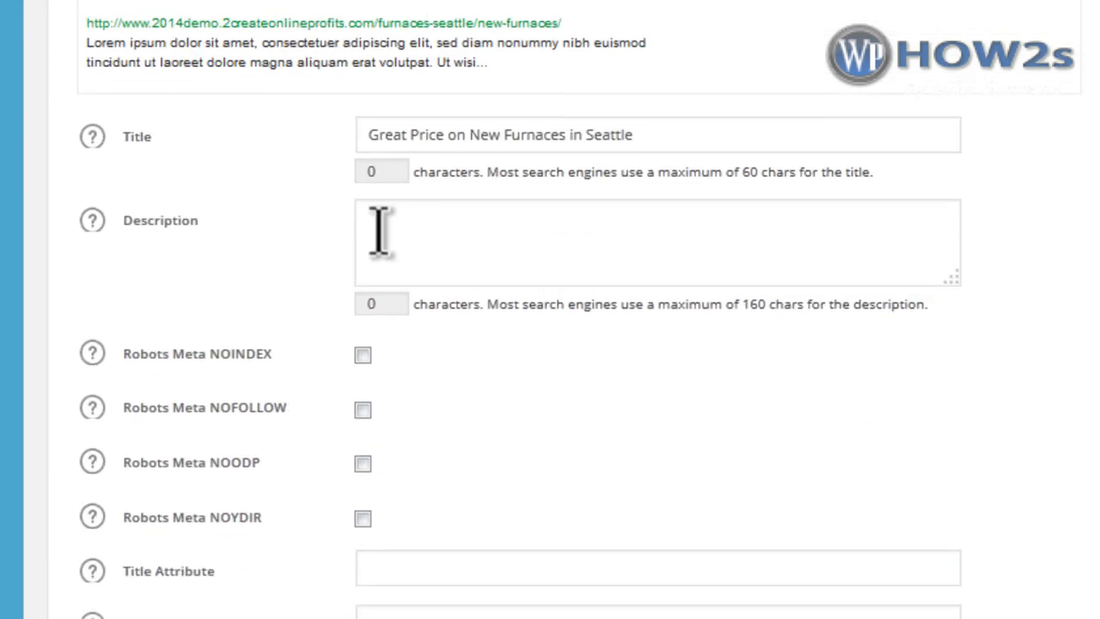
click(379, 226)
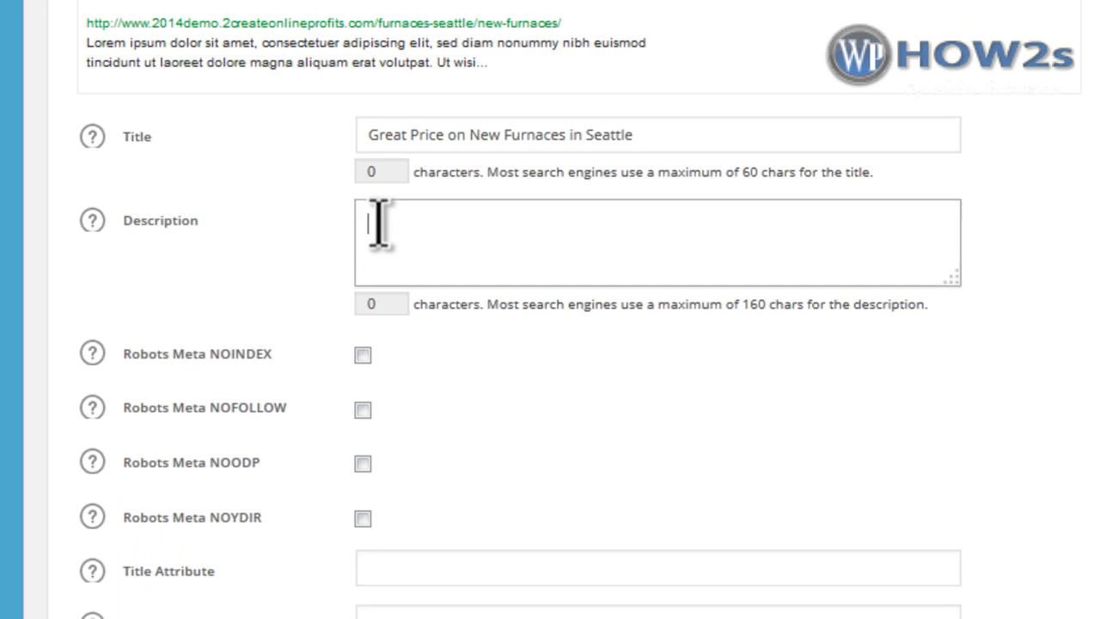
scroll(550, 310, up, 1)
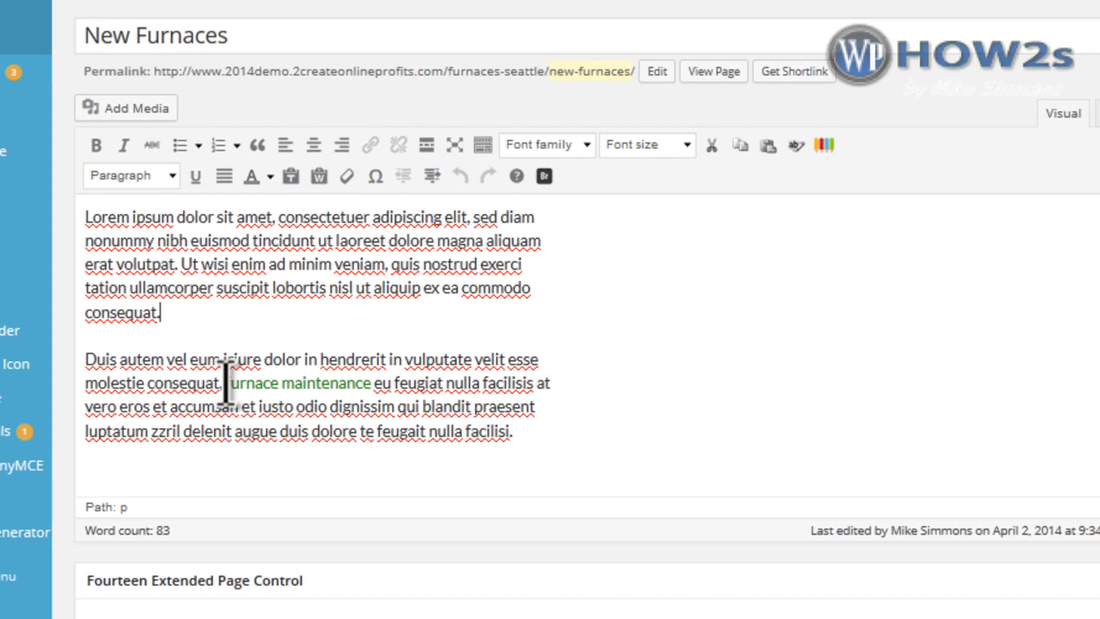
drag(226, 383, 372, 383)
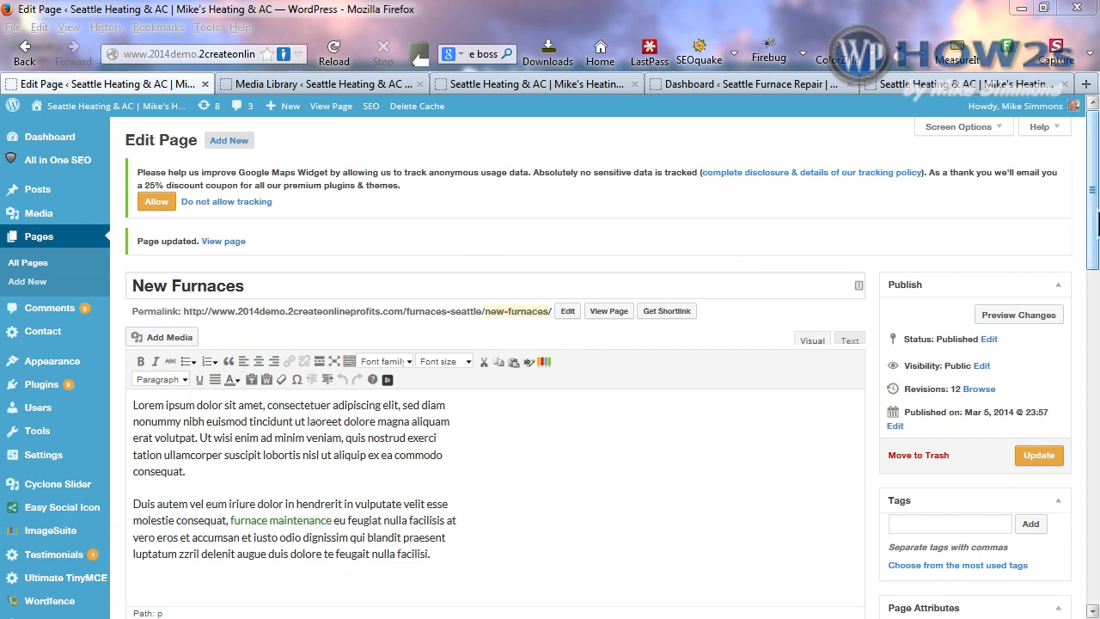
Add an empty line between the two paragraphs of the New Furnaces page.
drag(1095, 142, 1095, 321)
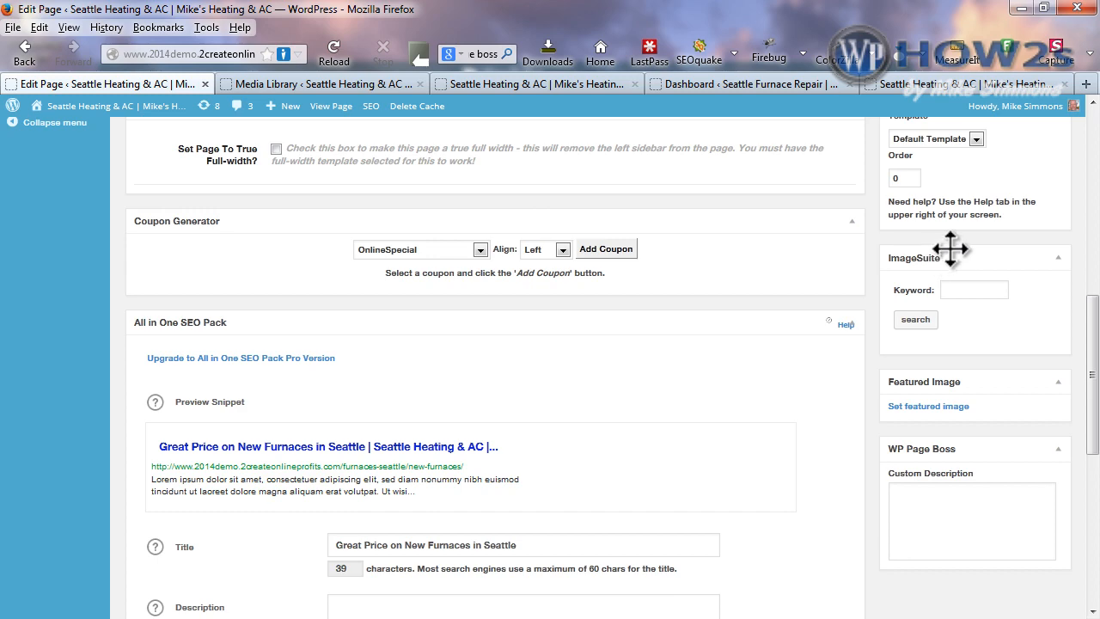
drag(1090, 344, 1076, 177)
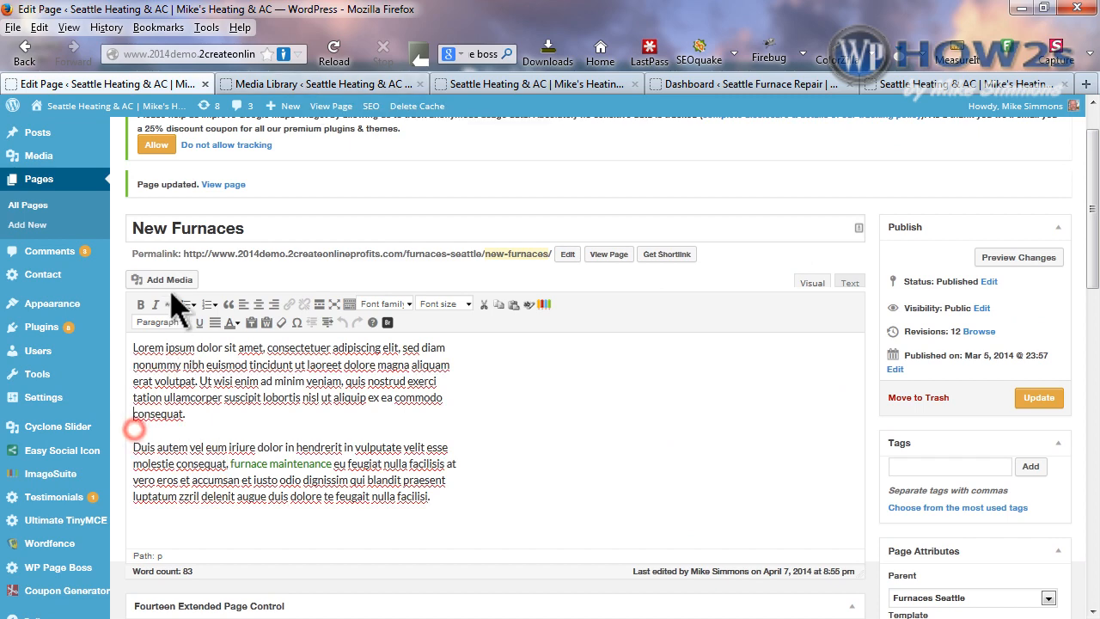
click(153, 423)
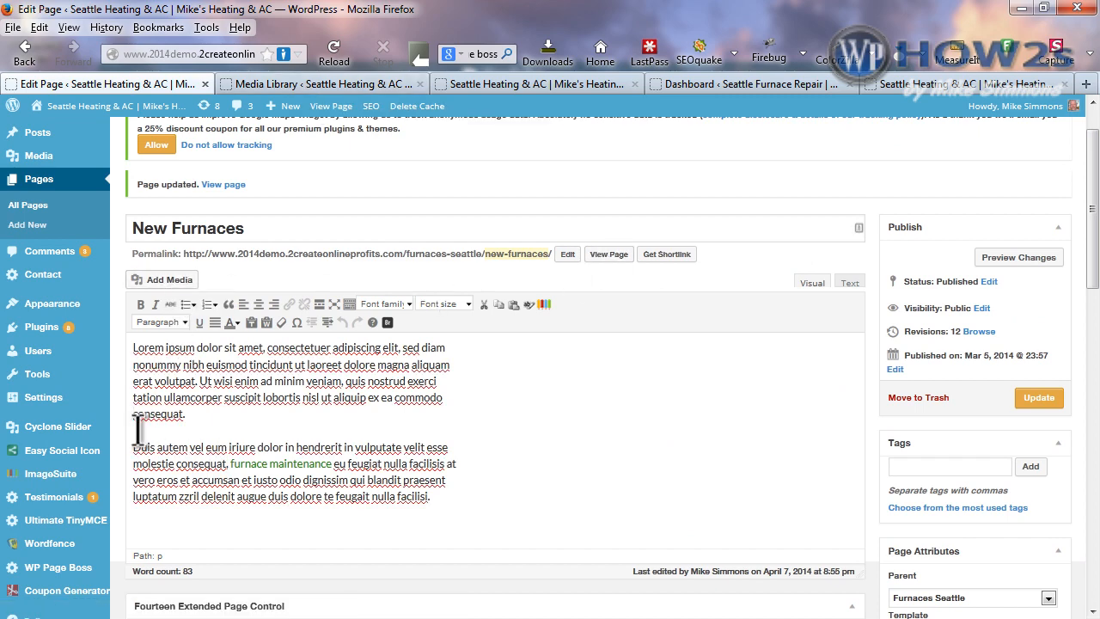
key(Return)
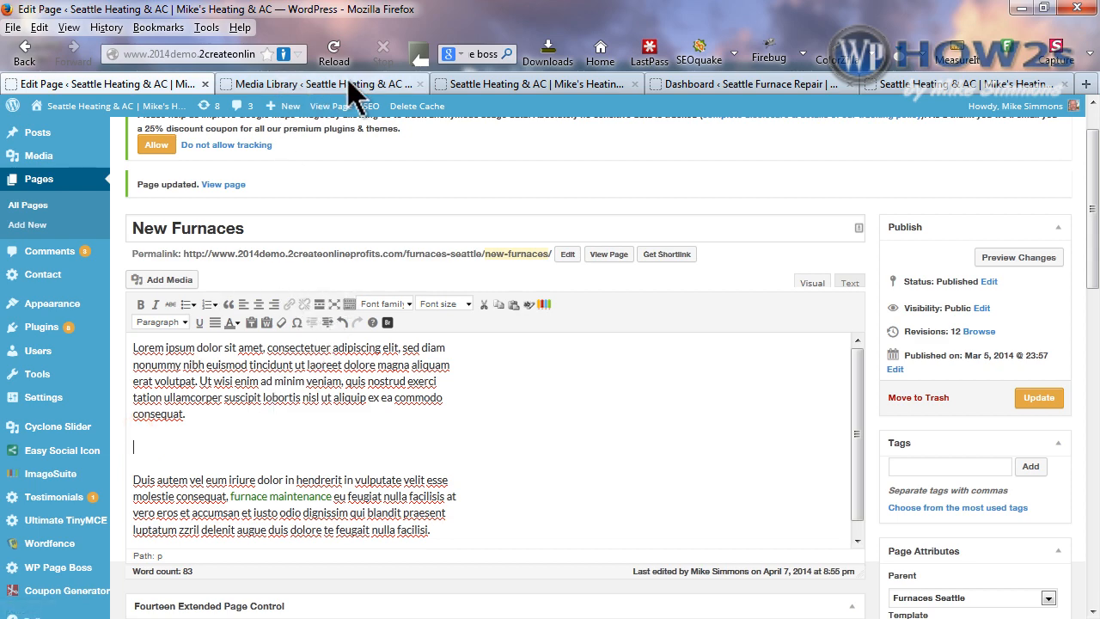
Open the New Furnace image from the media library for editing and copy its title.
click(303, 82)
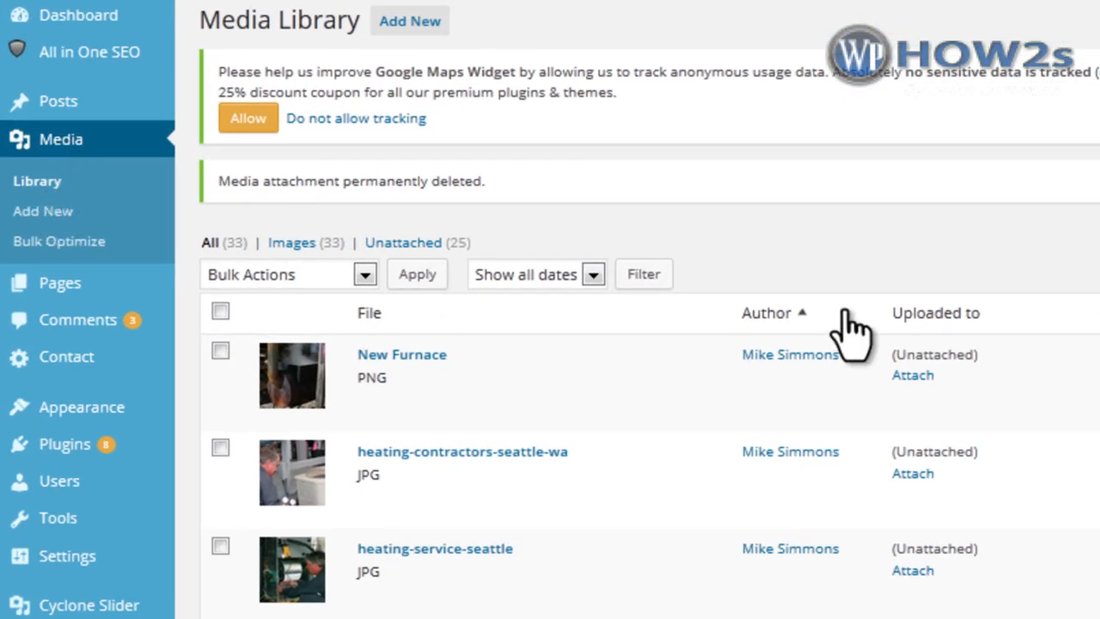
mouse_move(427, 393)
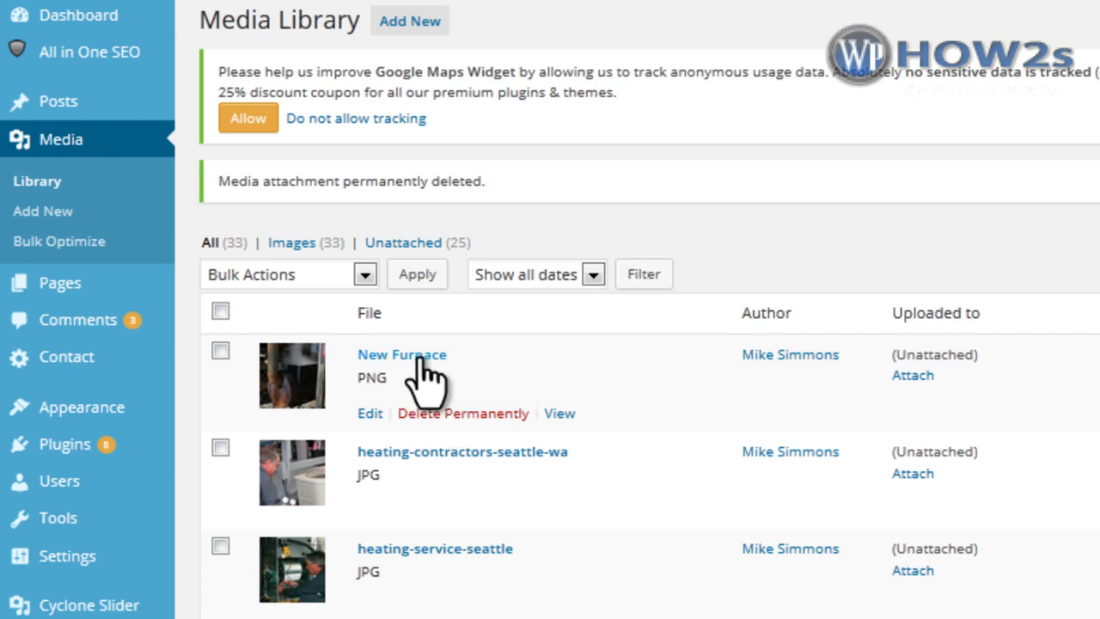
click(404, 355)
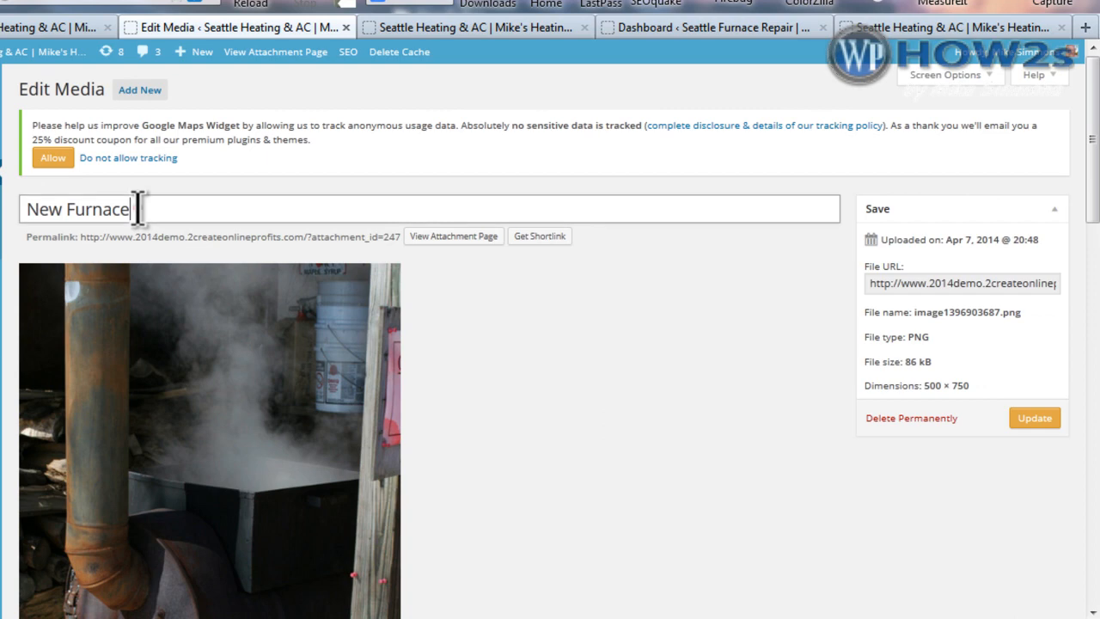
triple_click(138, 209)
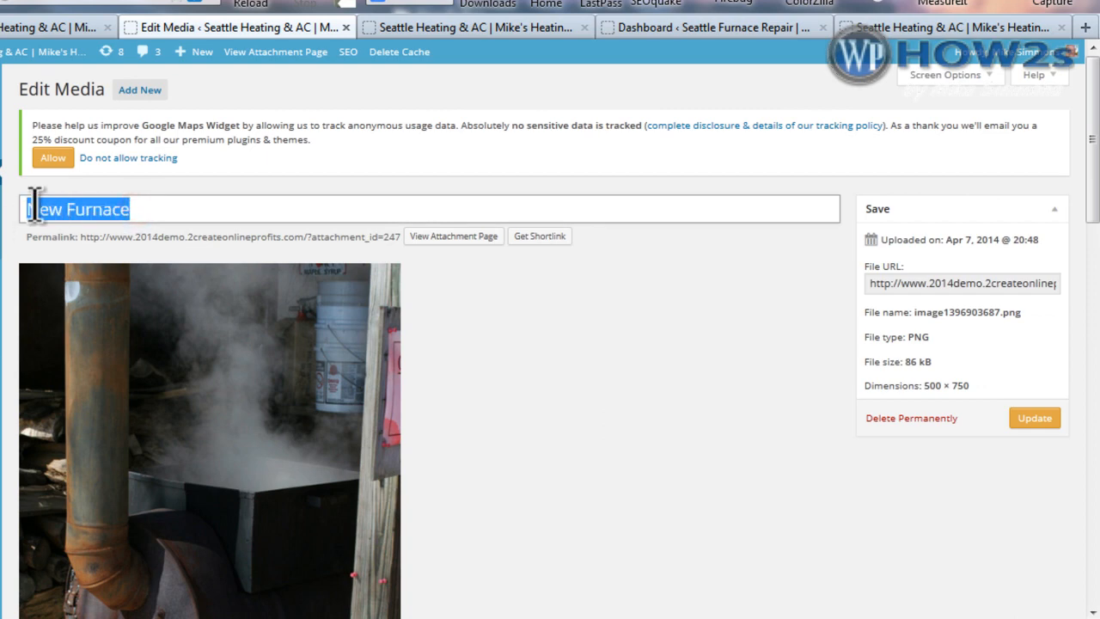
right_click(37, 208)
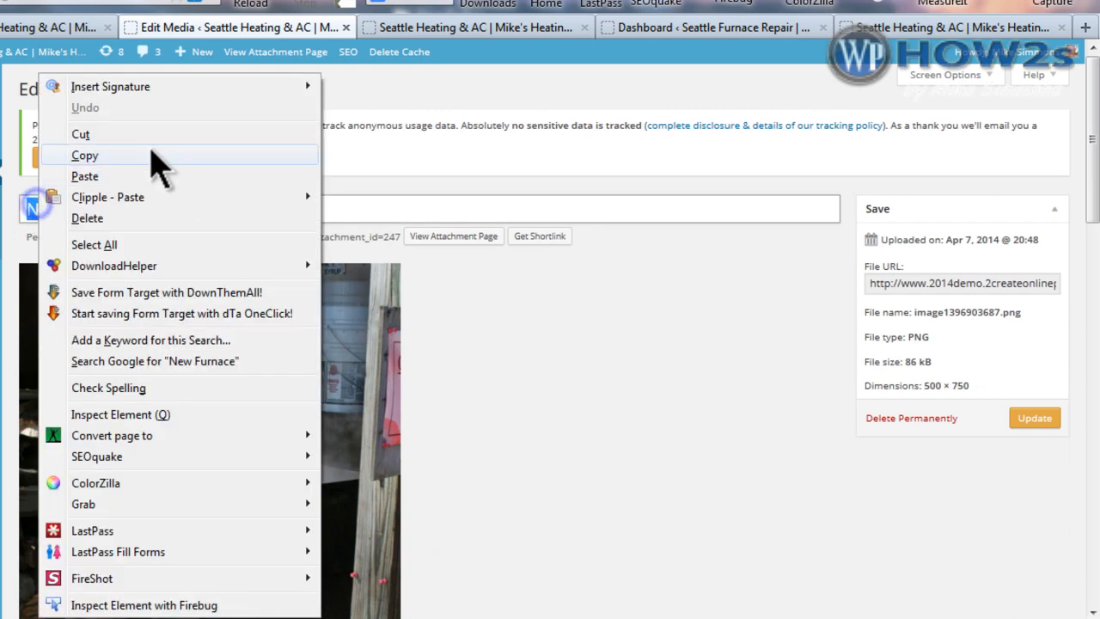
click(86, 156)
Fill the image's caption and alternative text with the copied title "New Furnace".
drag(1095, 103, 1096, 237)
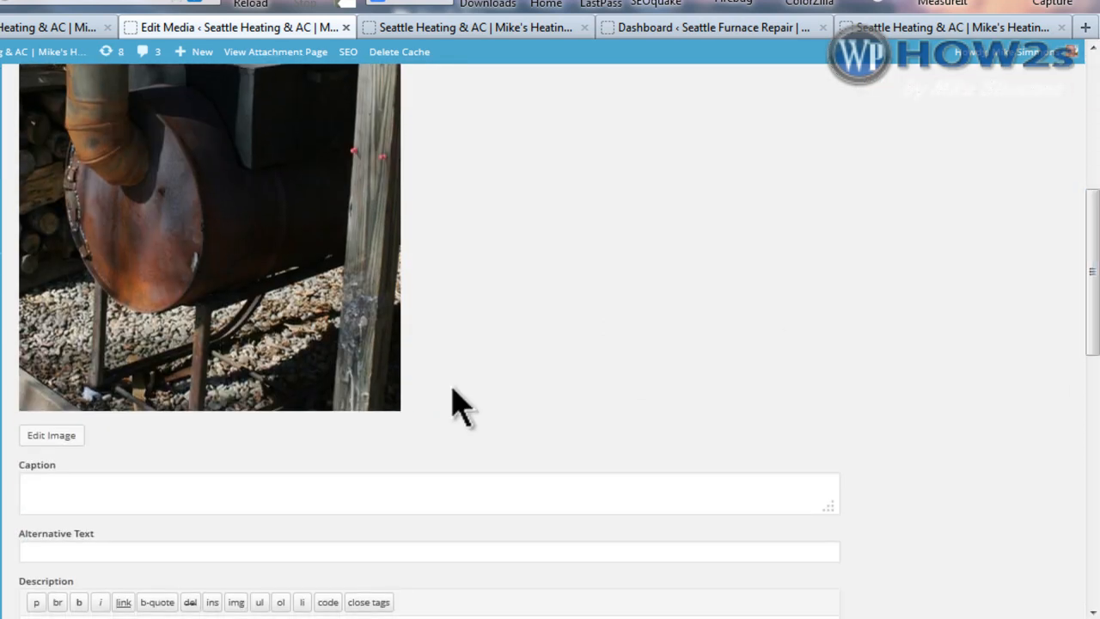
click(81, 499)
right_click(80, 499)
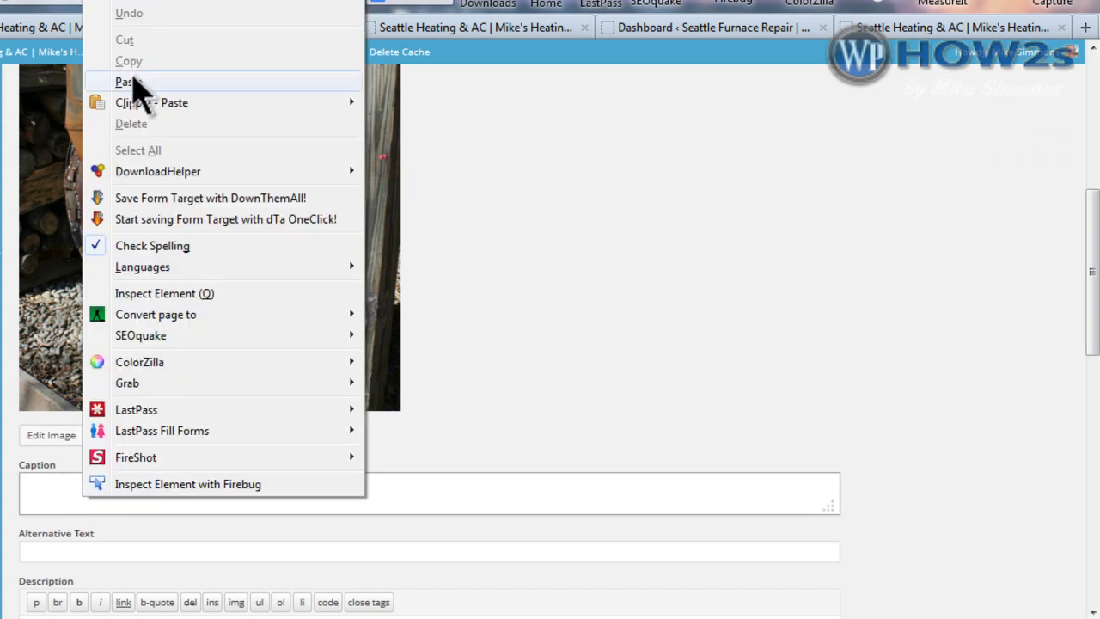
click(131, 82)
click(66, 548)
right_click(65, 548)
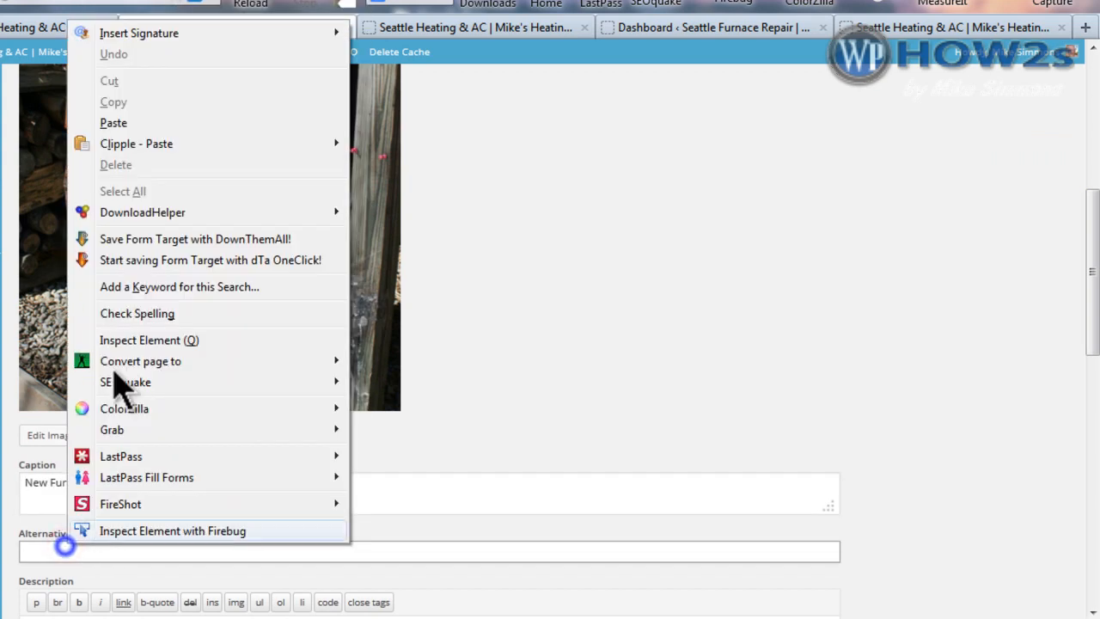
click(110, 120)
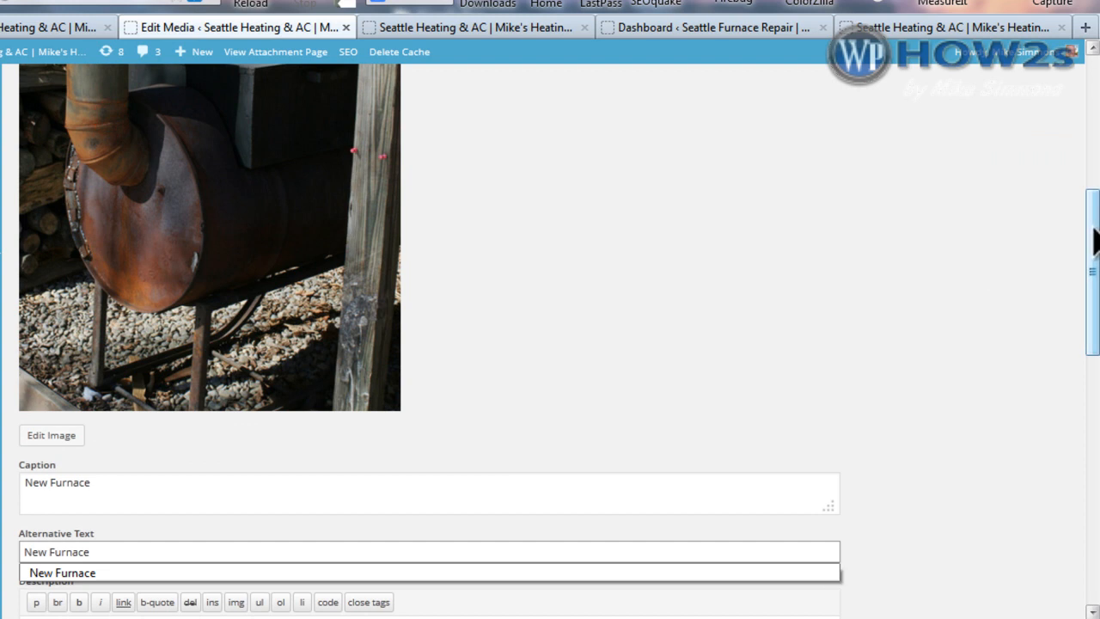
Crop the New Furnace image to a selection of about 493 × 542 pixels, then save the crop and update the attachment.
drag(1094, 228, 1093, 146)
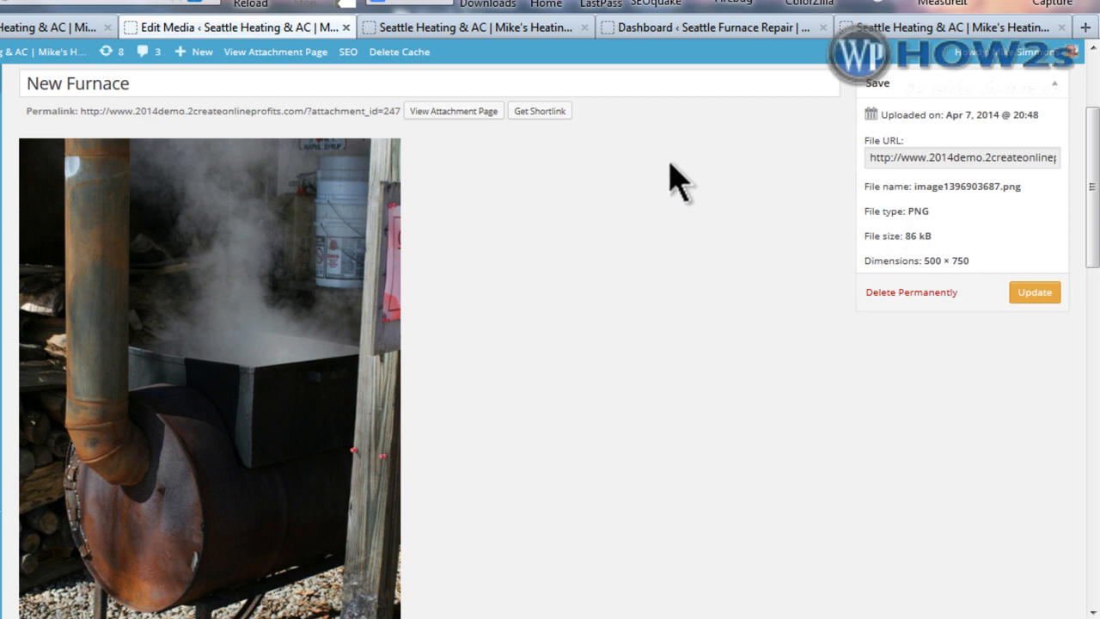
scroll(1093, 171, down, 4)
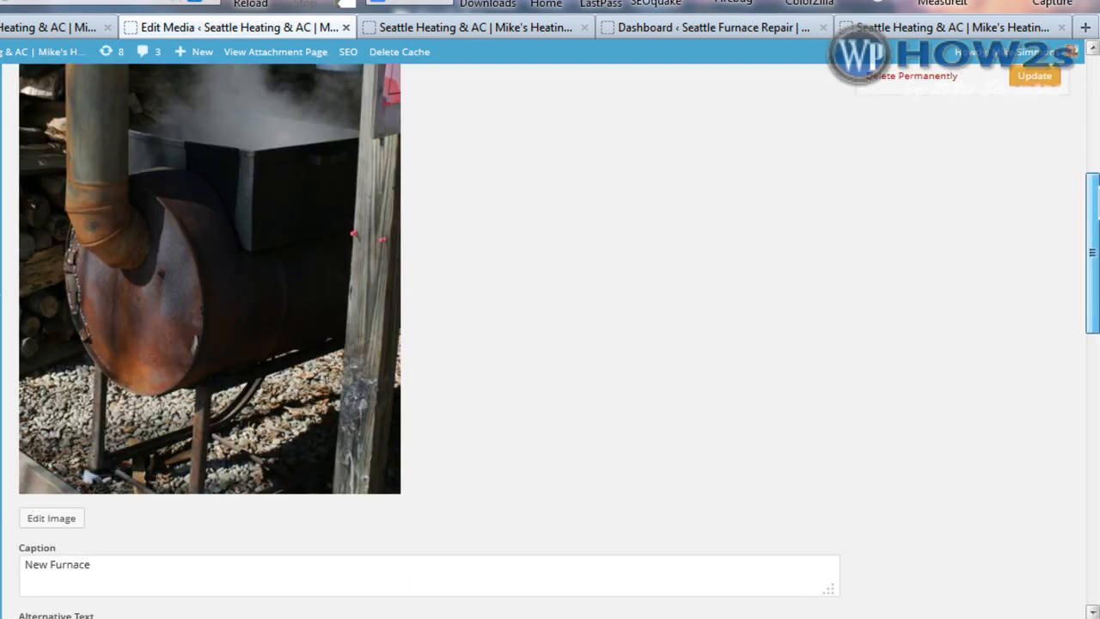
scroll(336, 246, up, 1)
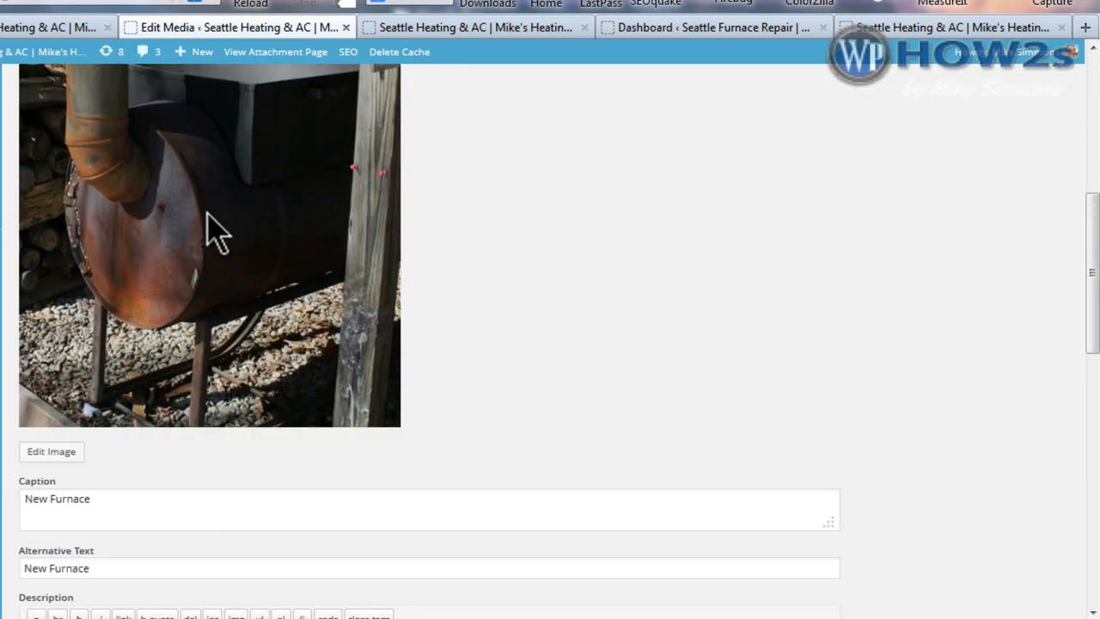
click(57, 456)
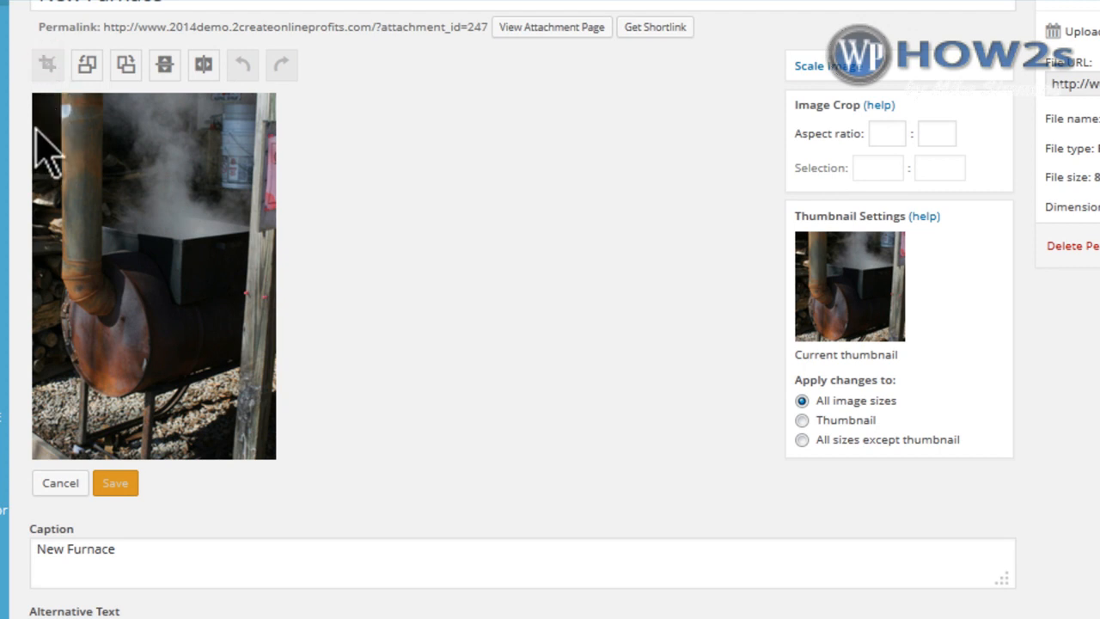
drag(36, 125, 301, 430)
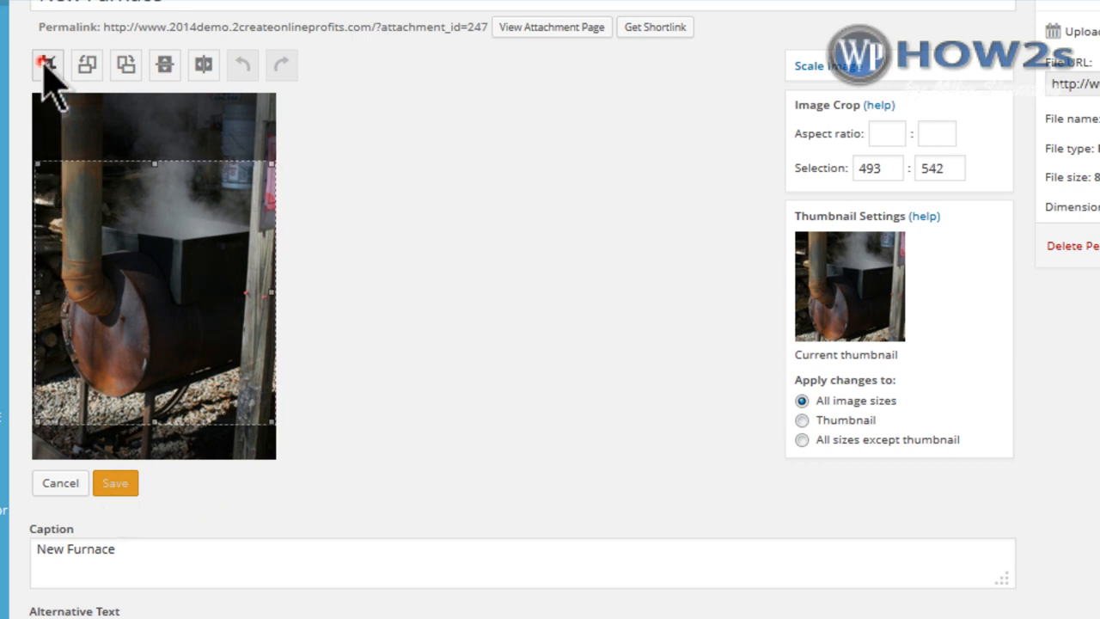
click(45, 63)
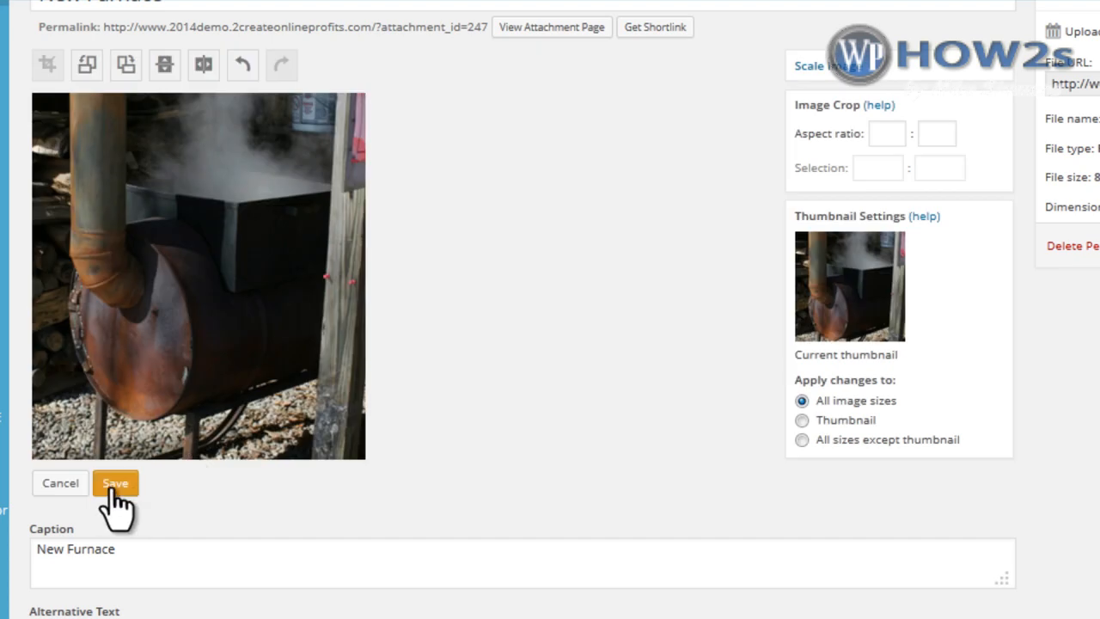
click(110, 484)
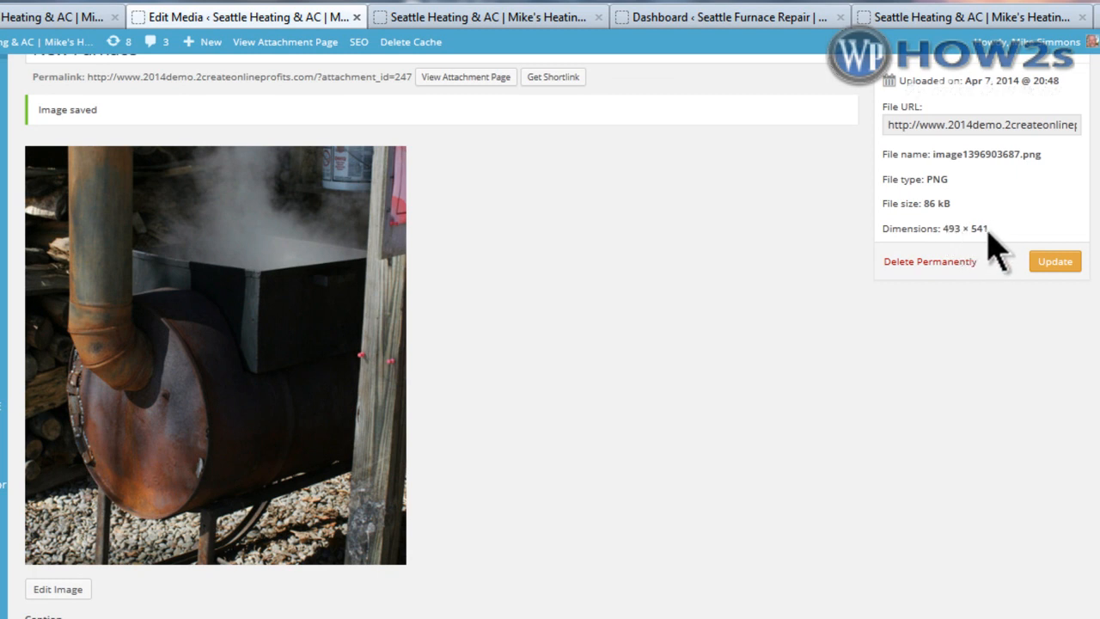
click(1056, 262)
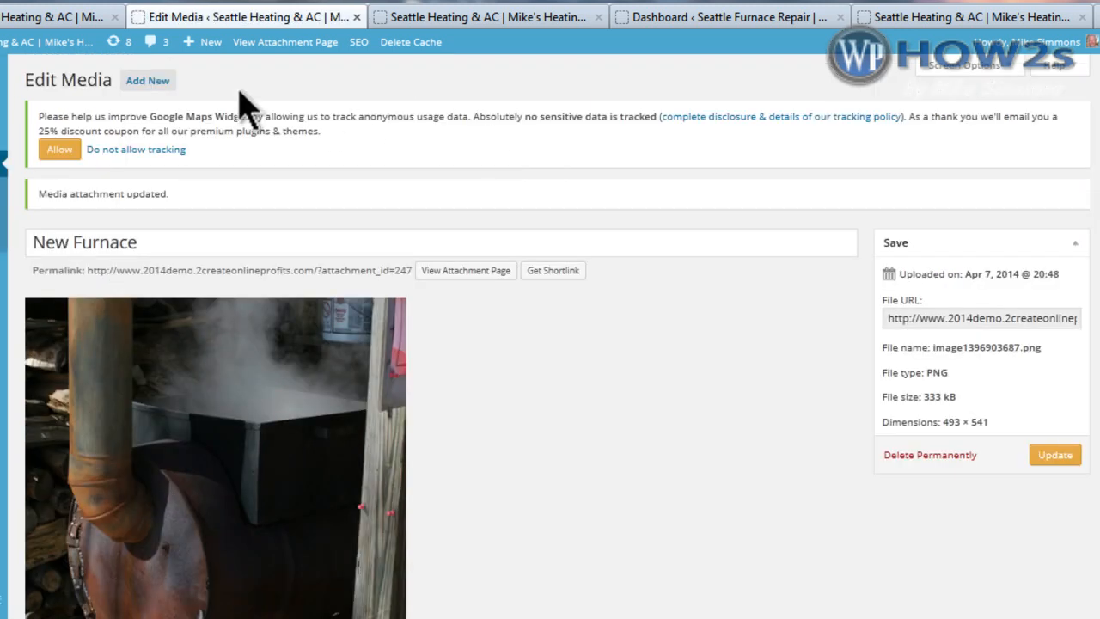
Insert the New Furnace image between the paragraphs of the New Furnaces page at full size, with alignment None and link None.
click(9, 19)
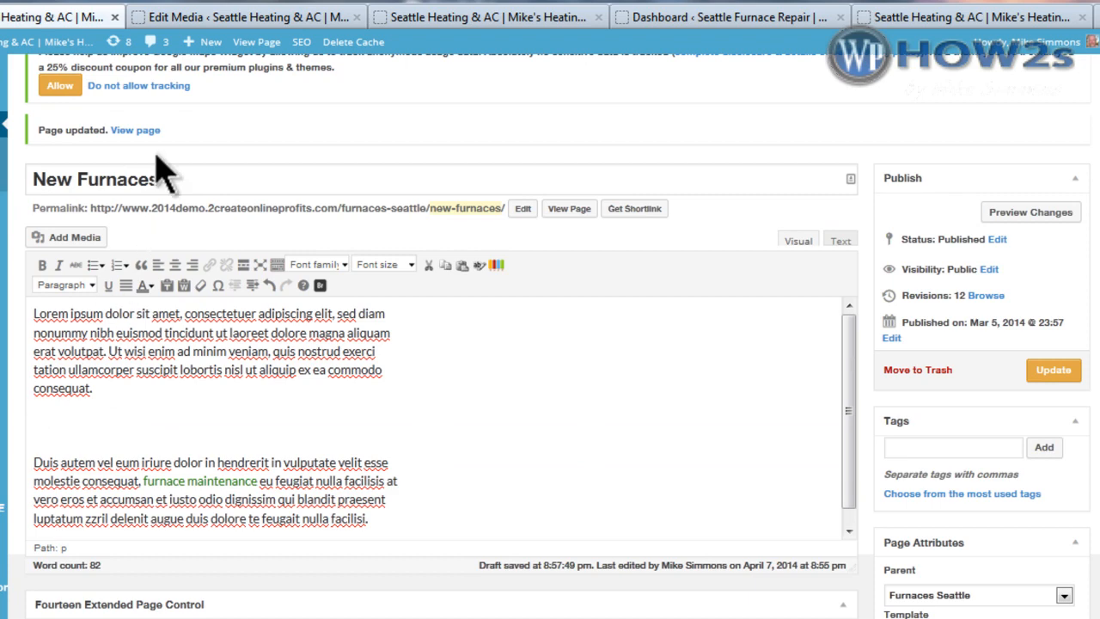
click(83, 237)
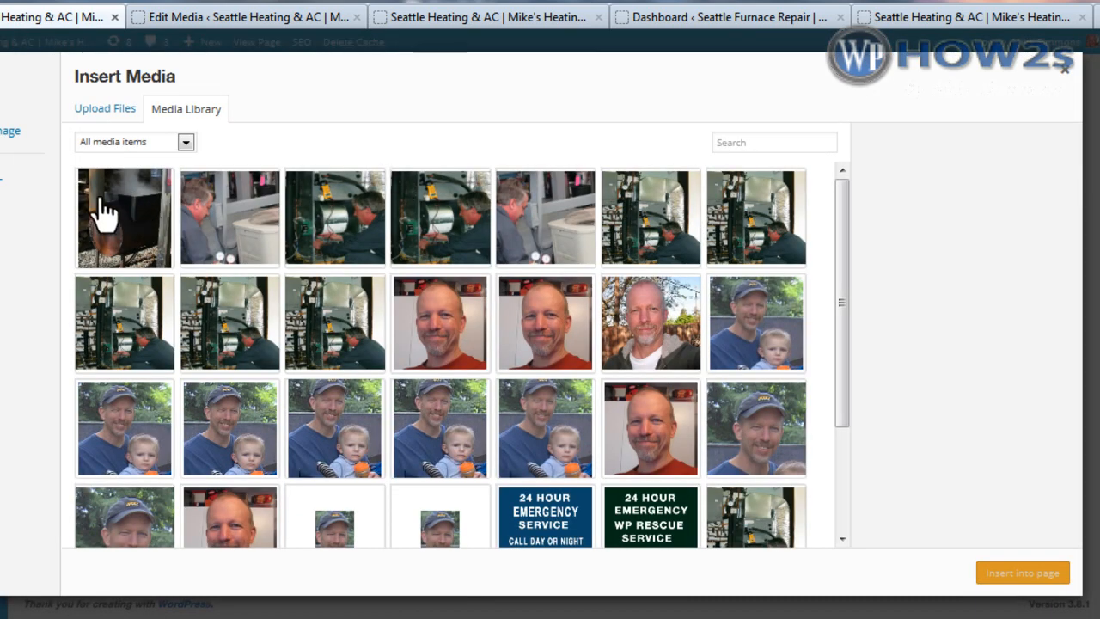
click(124, 208)
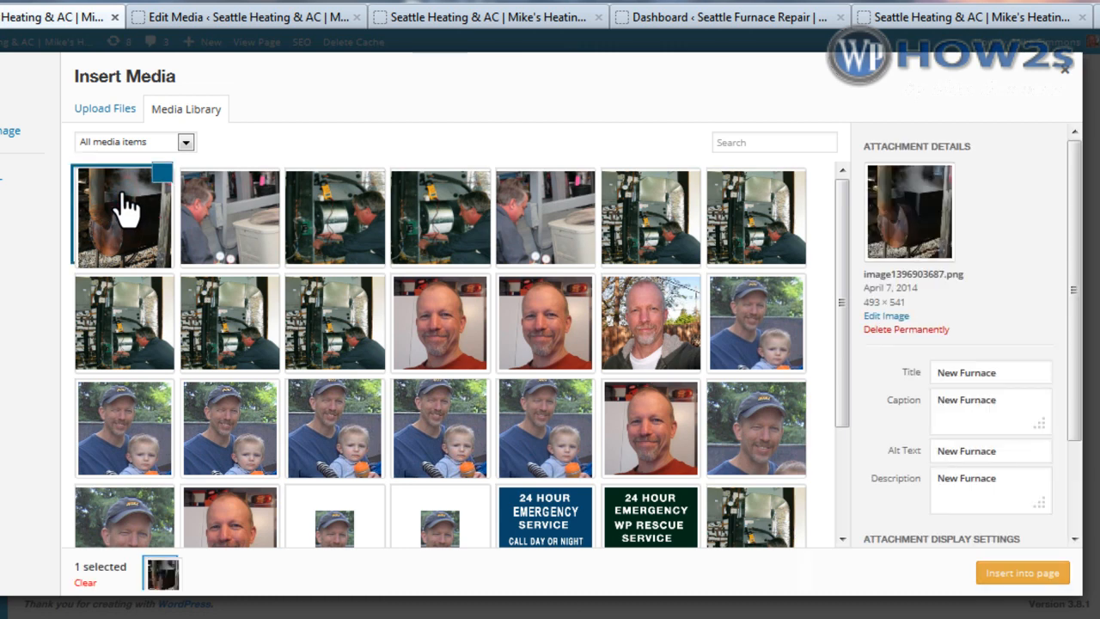
scroll(1074, 319, down, 3)
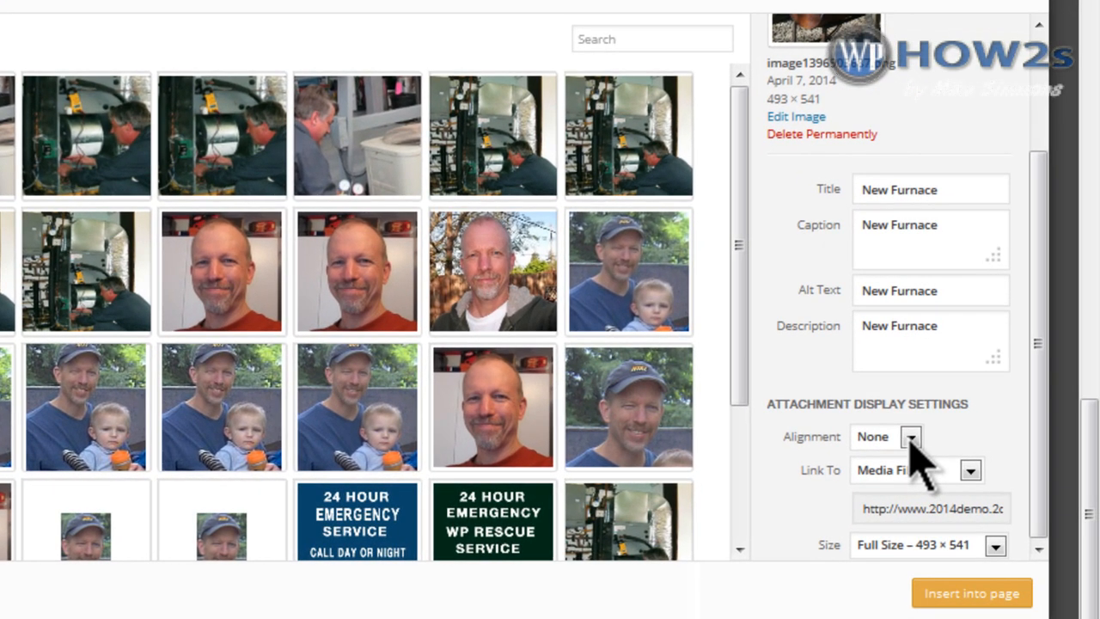
click(910, 438)
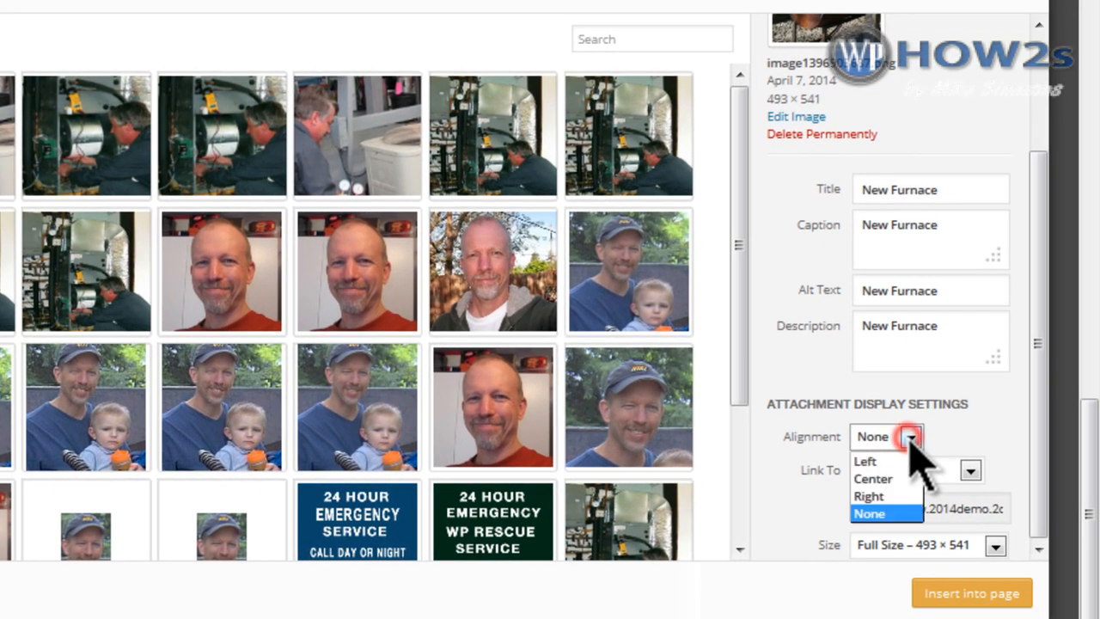
click(870, 514)
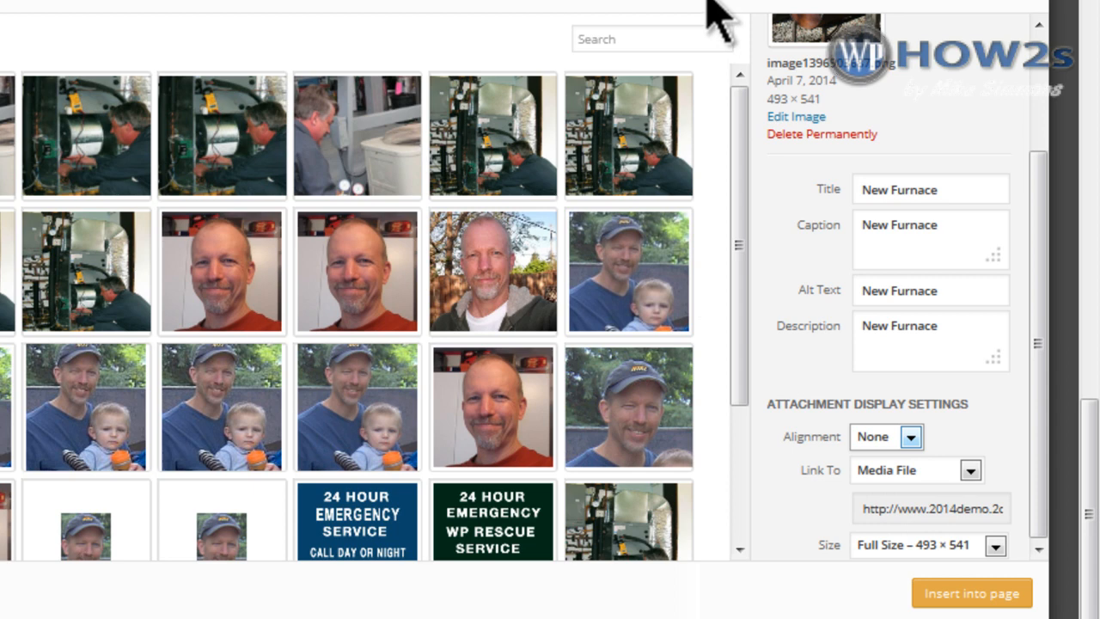
click(972, 469)
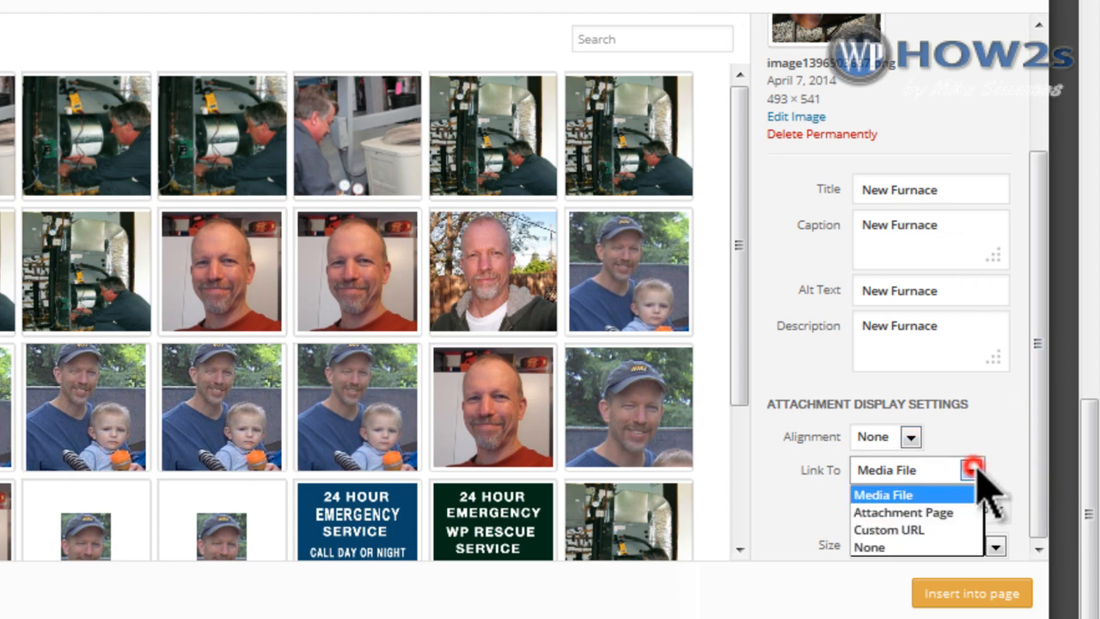
click(868, 547)
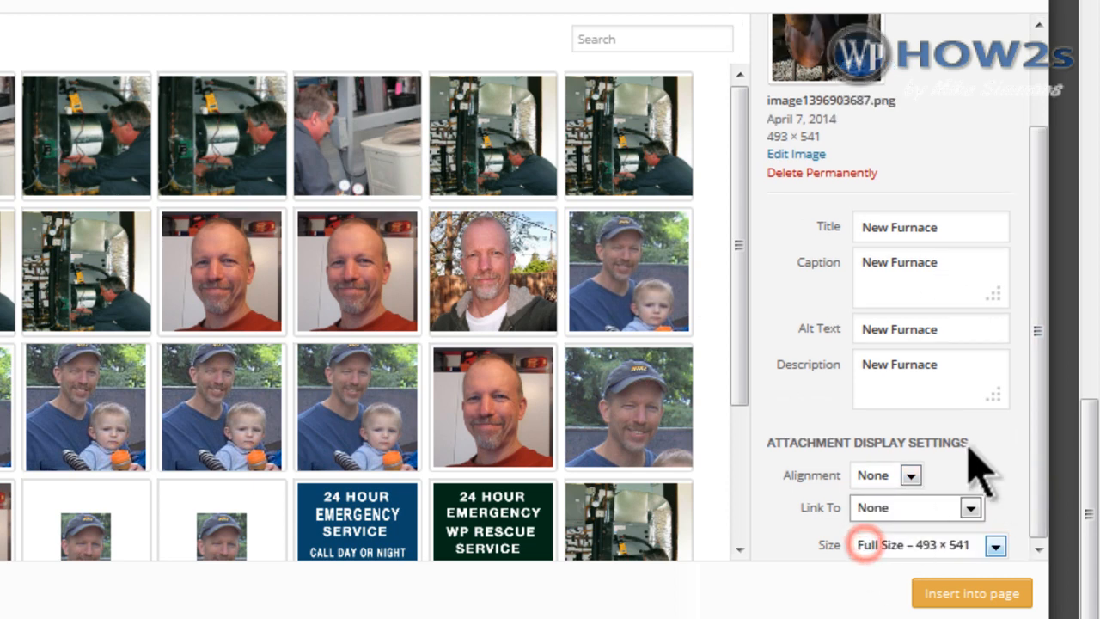
click(1038, 316)
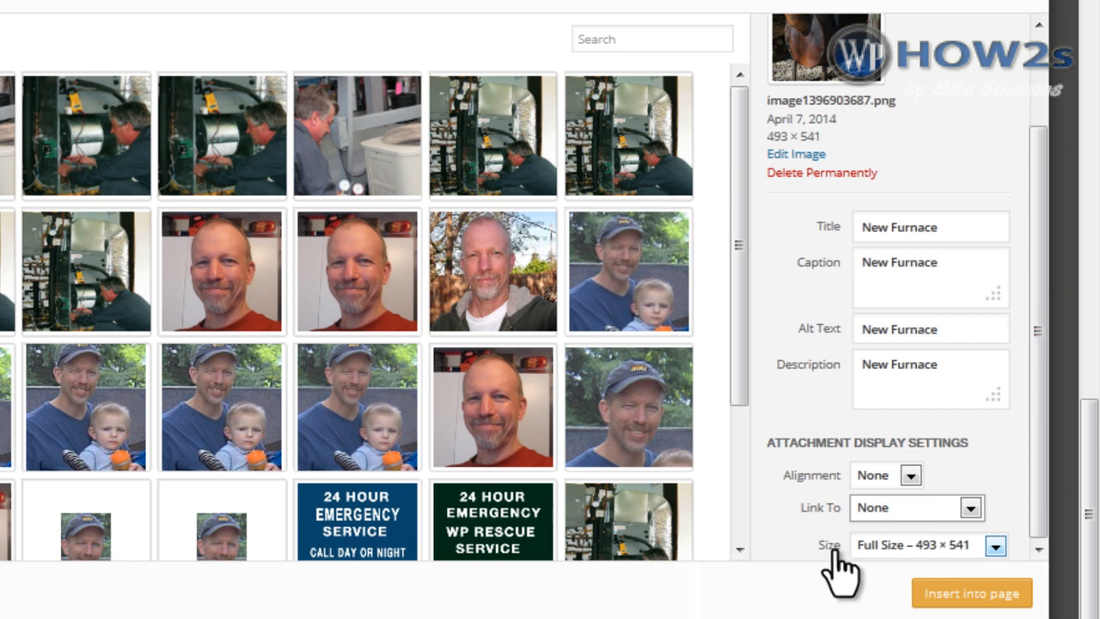
click(968, 596)
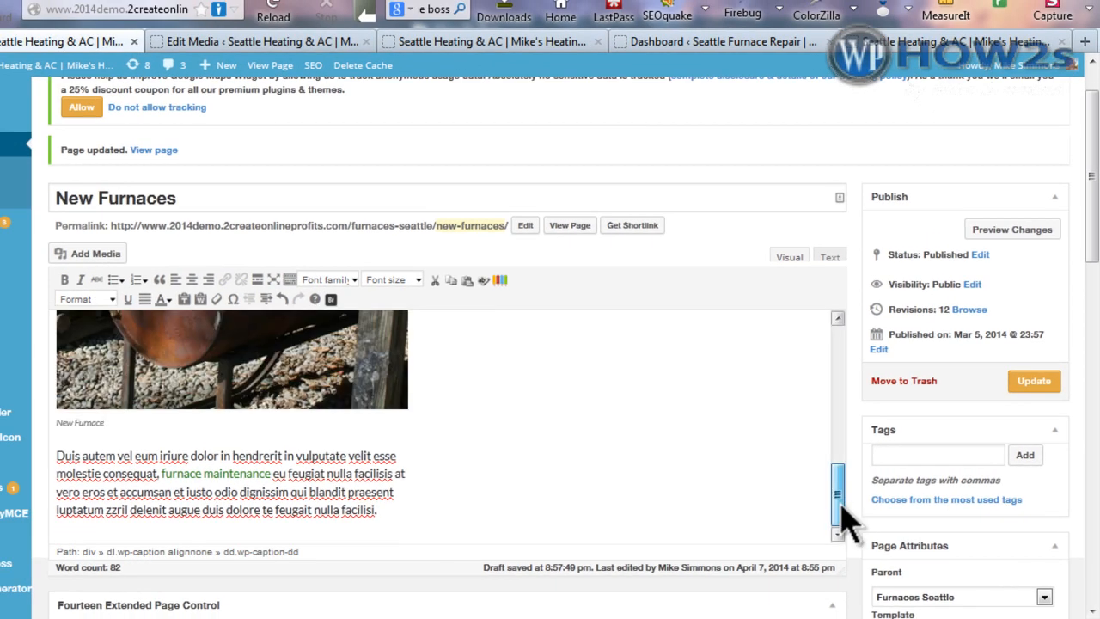
Check the inserted image's placement above the second paragraph and save the New Furnaces page.
mouse_move(840, 493)
mouse_down()
mouse_move(842, 447)
mouse_move(845, 483)
mouse_up()
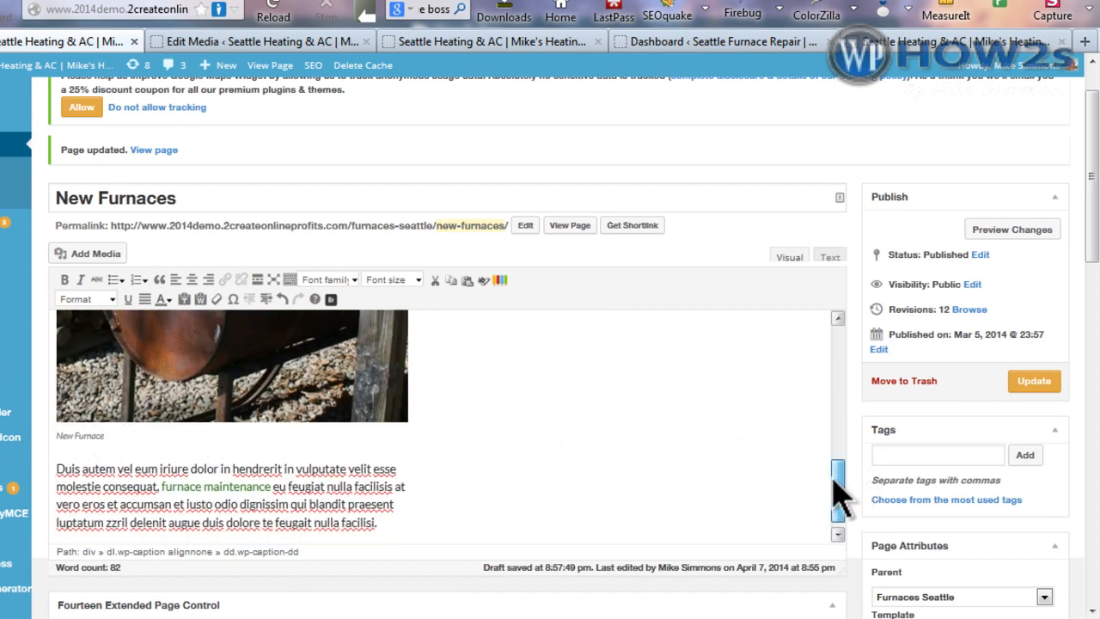
drag(835, 491, 934, 437)
click(1035, 381)
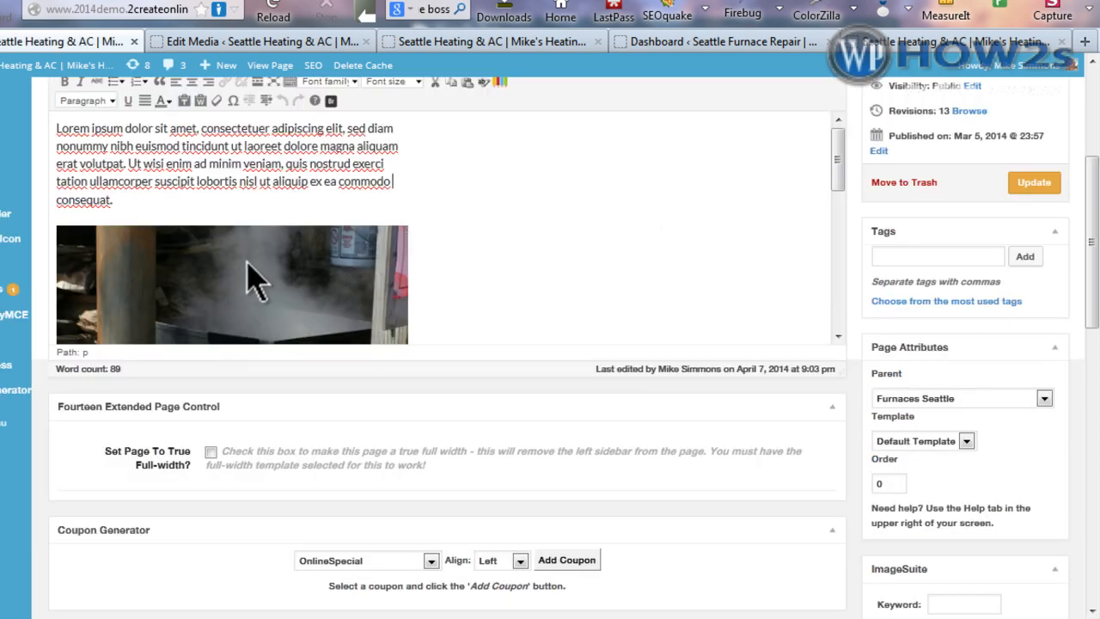
Preview the inserted furnace image at reduced sizes and review its advanced settings, keeping no changes.
click(247, 277)
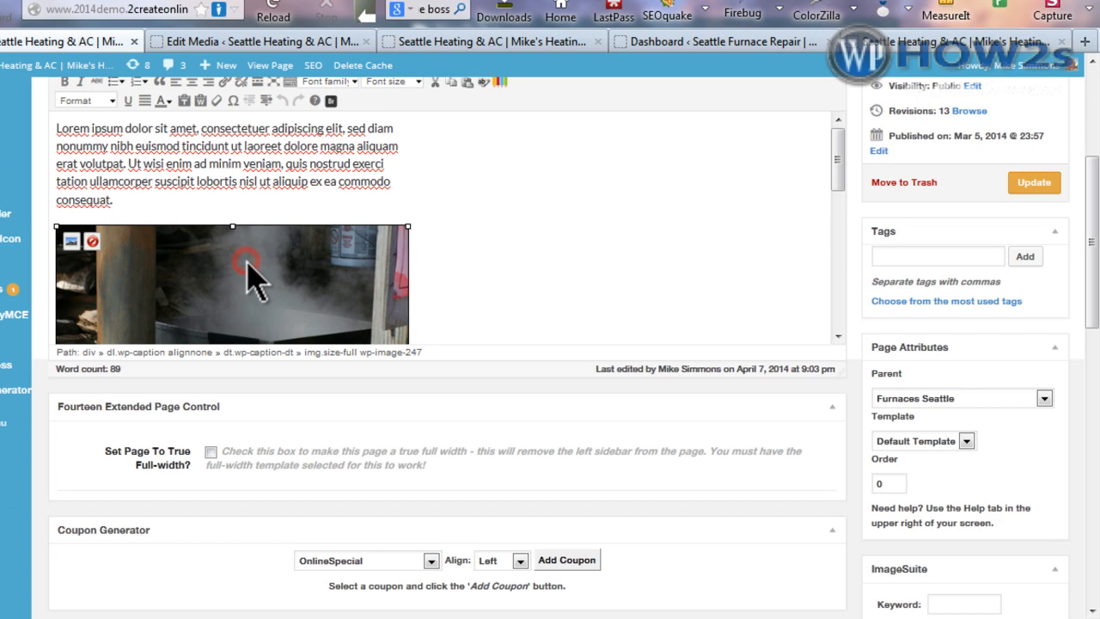
click(71, 244)
click(347, 240)
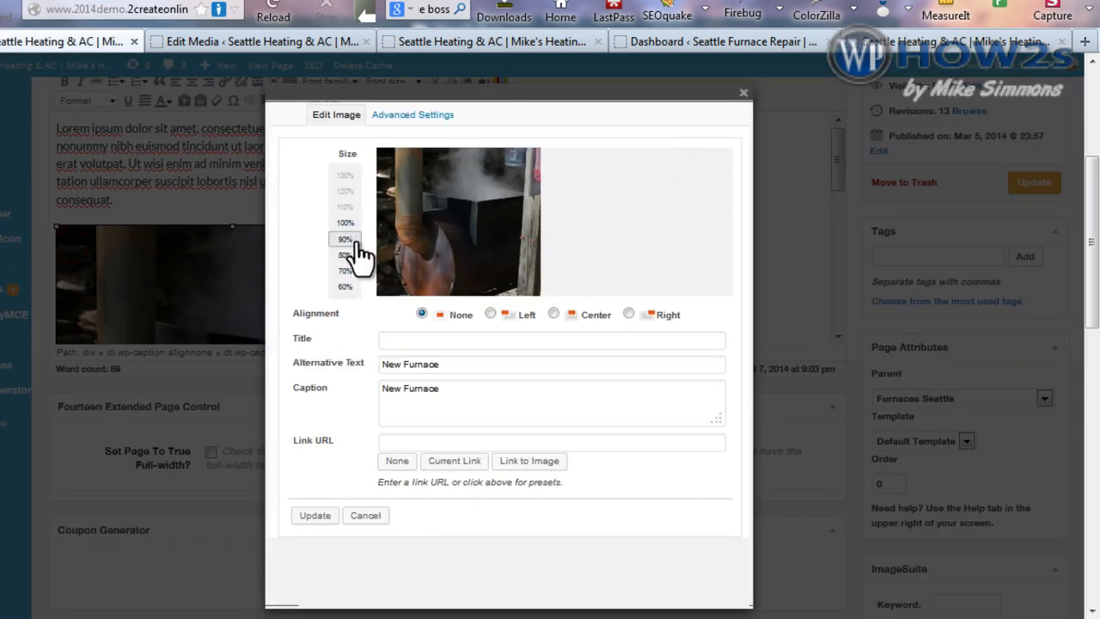
click(346, 287)
click(344, 240)
click(345, 271)
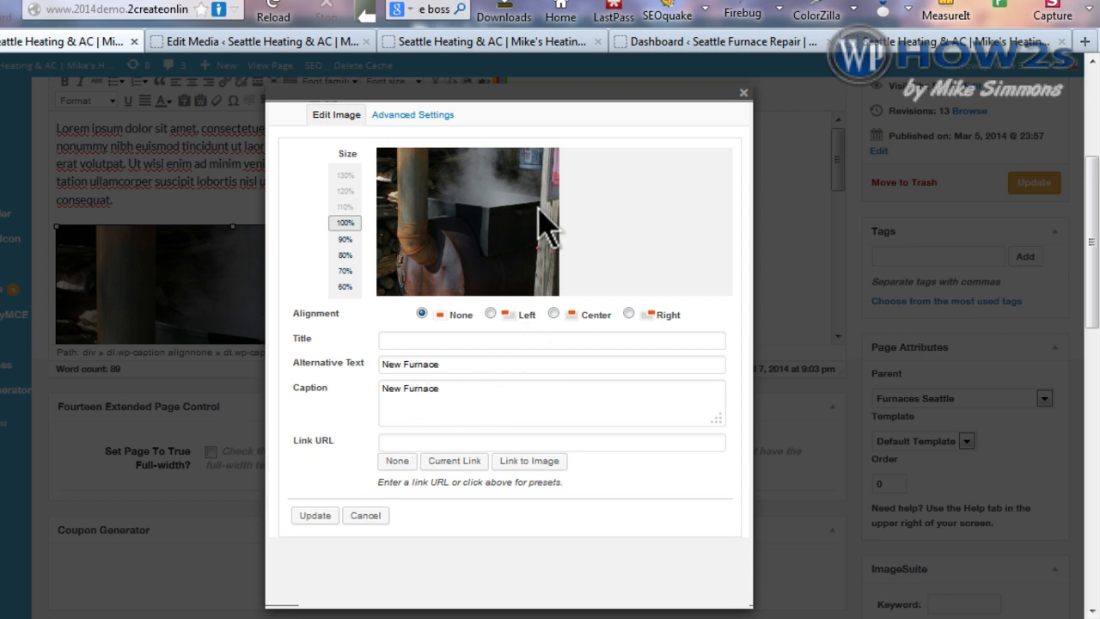
click(403, 121)
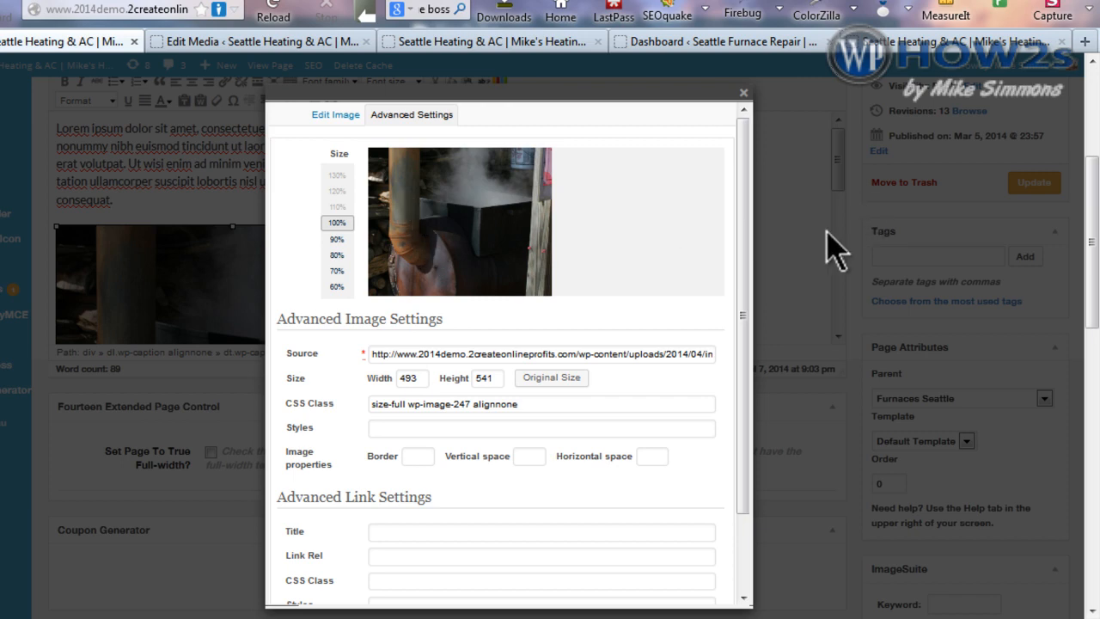
scroll(516, 344, down, 3)
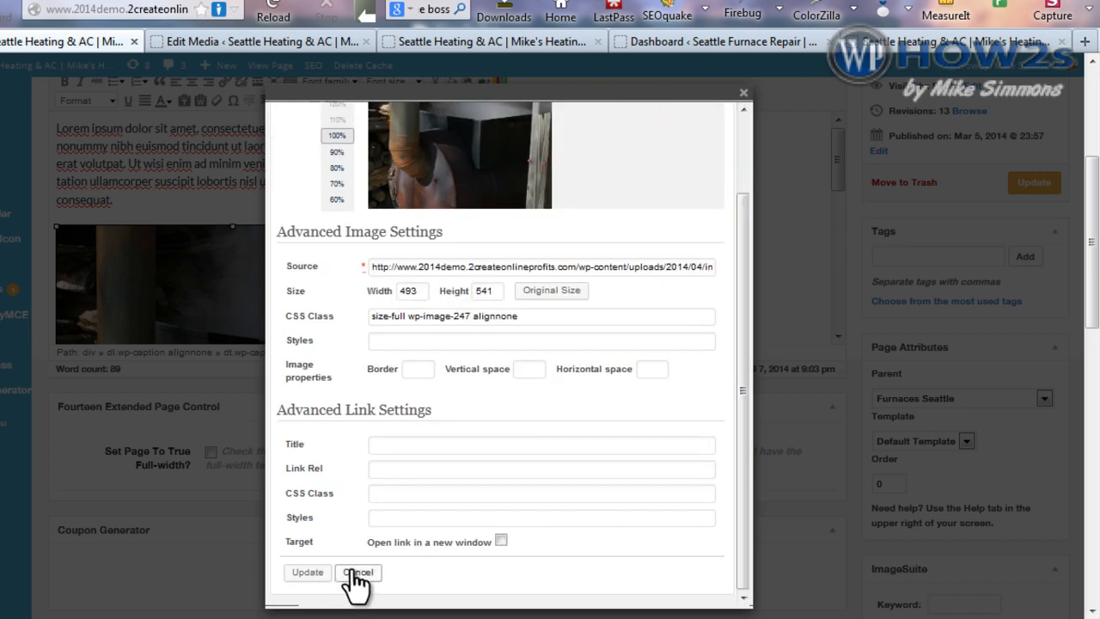
click(358, 574)
Set the New Furnace image as the page's featured image, shortening its title, caption, alt text and description to "Furnace".
scroll(1066, 245, down, 5)
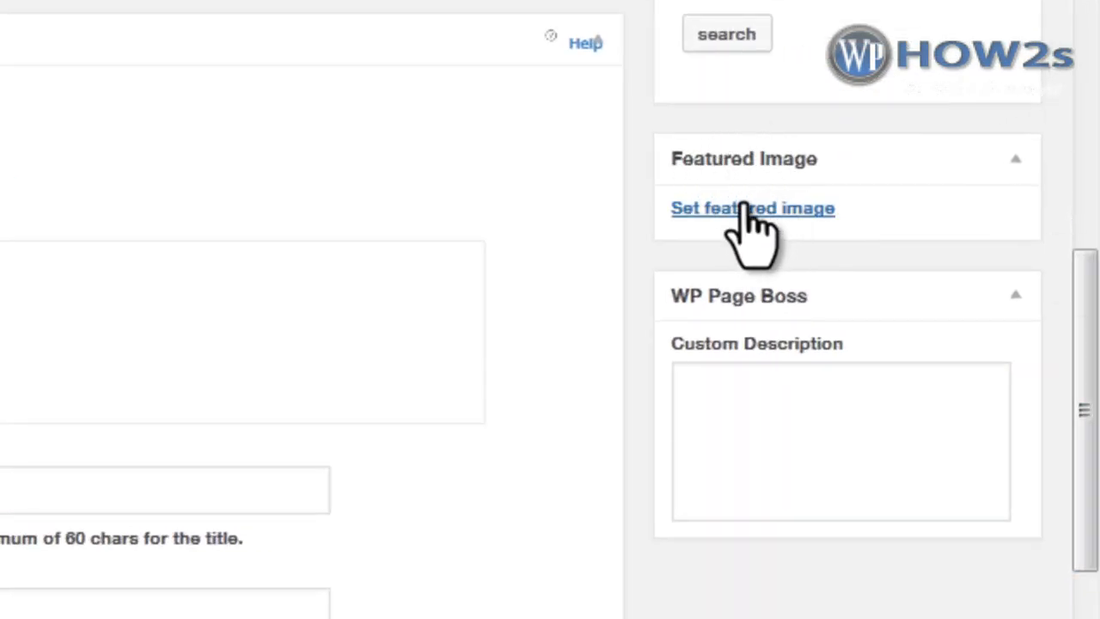
click(741, 209)
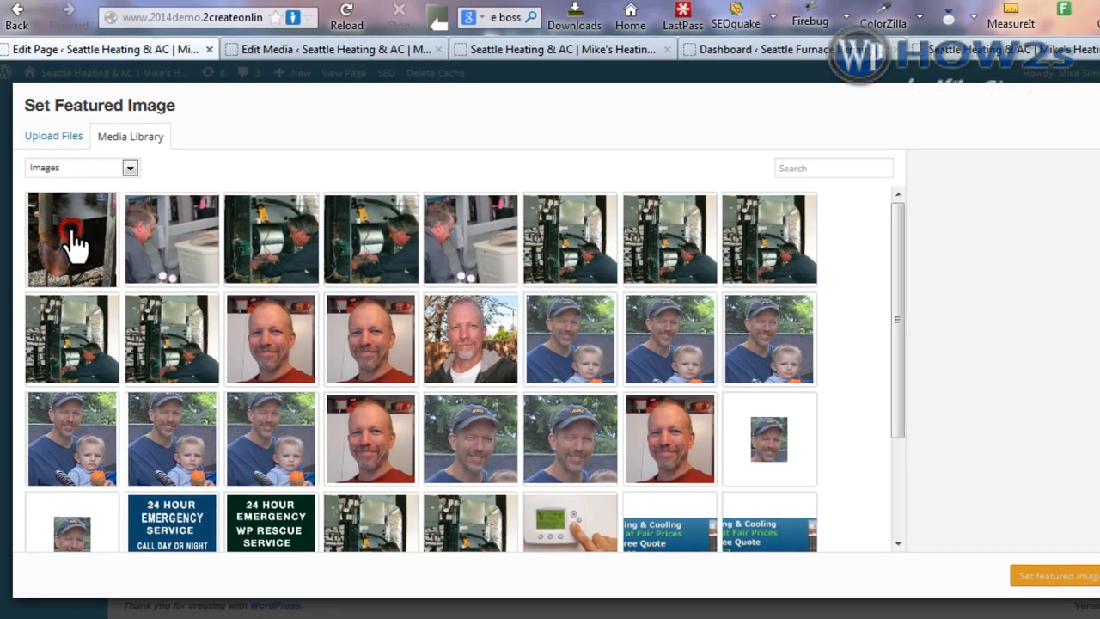
click(75, 239)
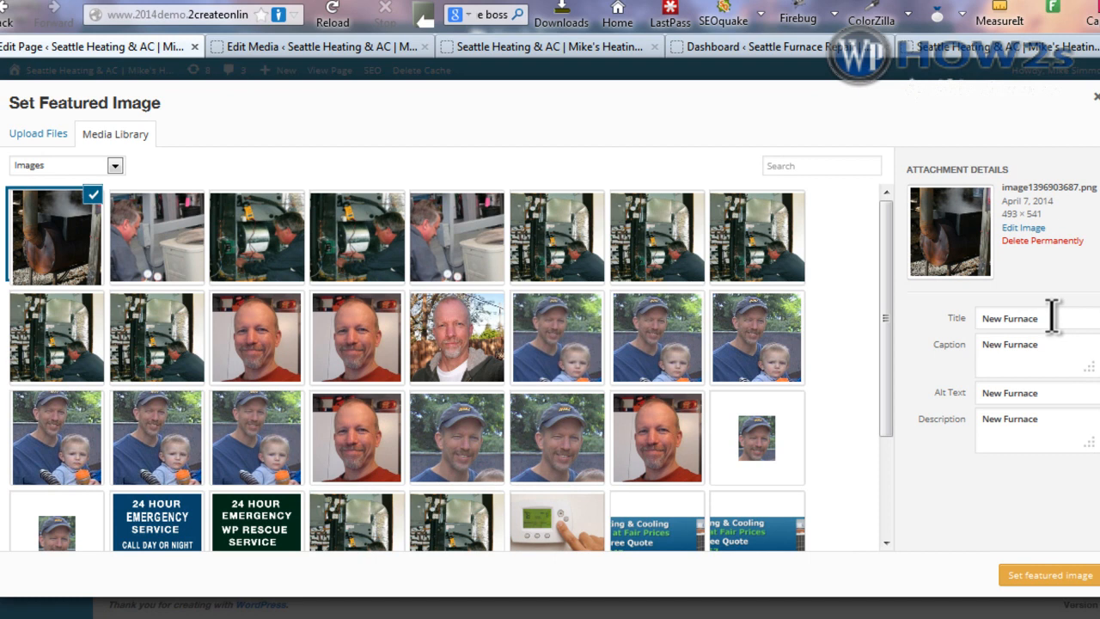
click(1001, 318)
key(BackSpace)
key(BackSpace)
key(BackSpace)
drag(1002, 344, 952, 344)
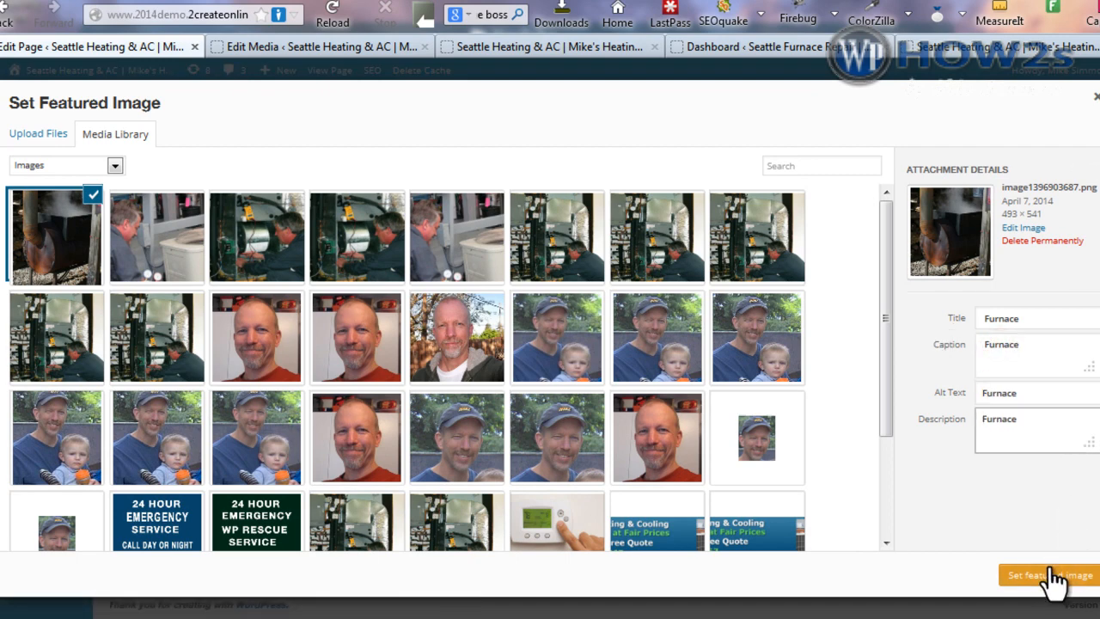
click(1054, 575)
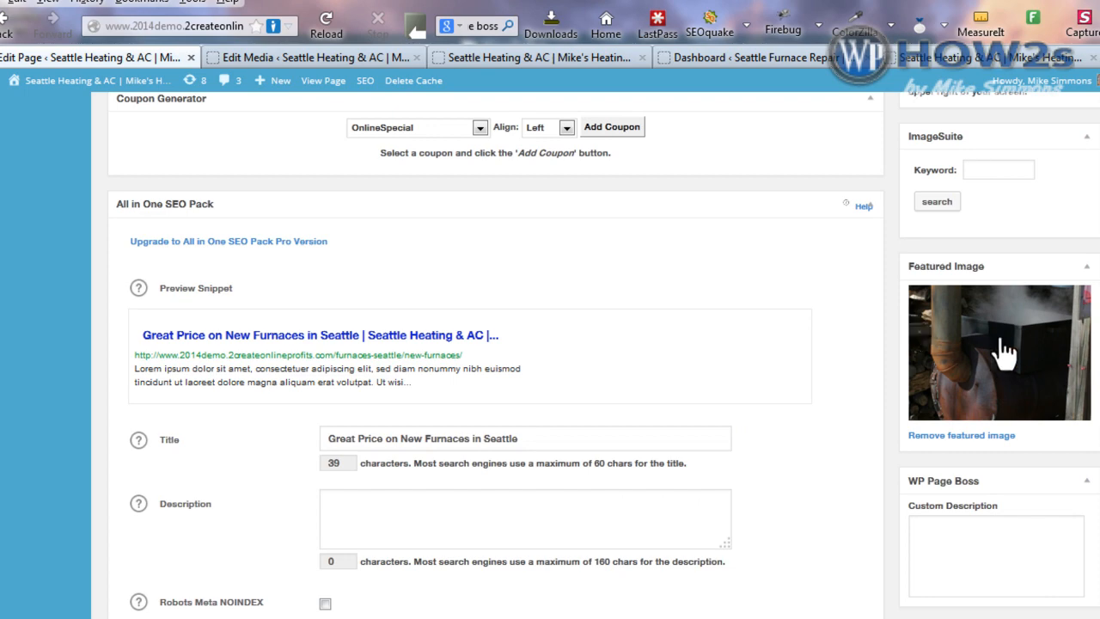
View the New Furnaces page in a separate tab and examine its featured image and in-content image.
scroll(551, 355, up, 8)
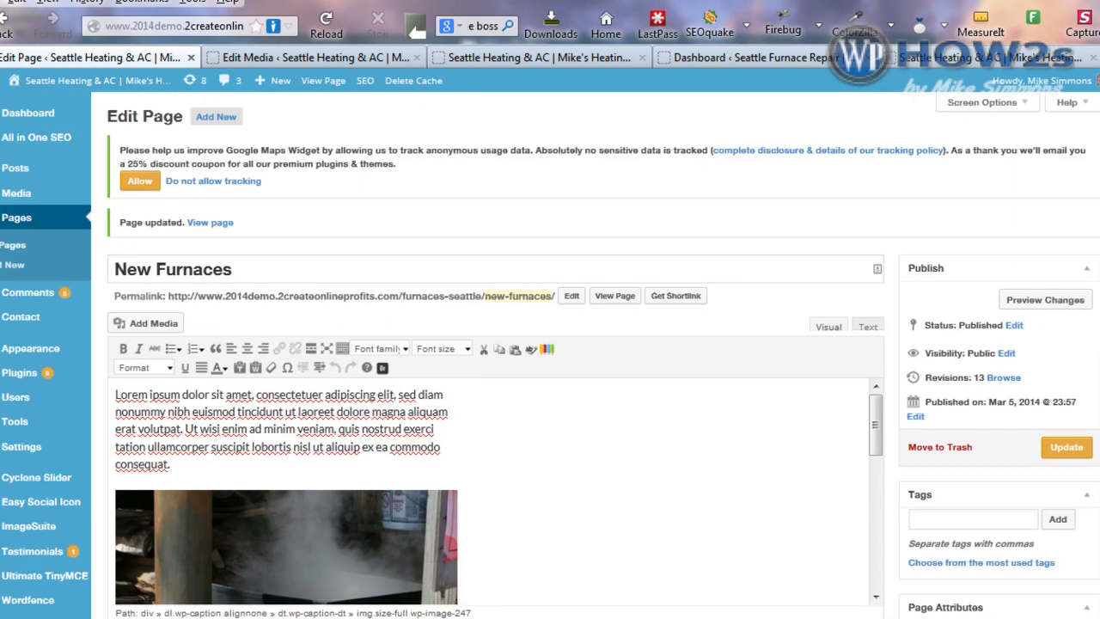
right_click(625, 314)
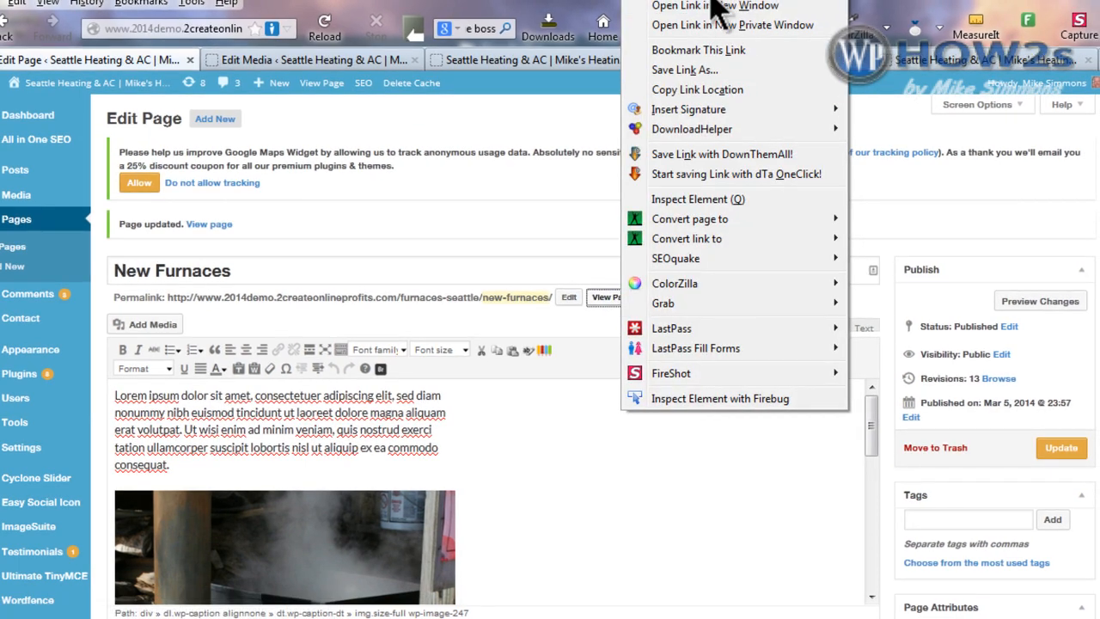
click(710, 7)
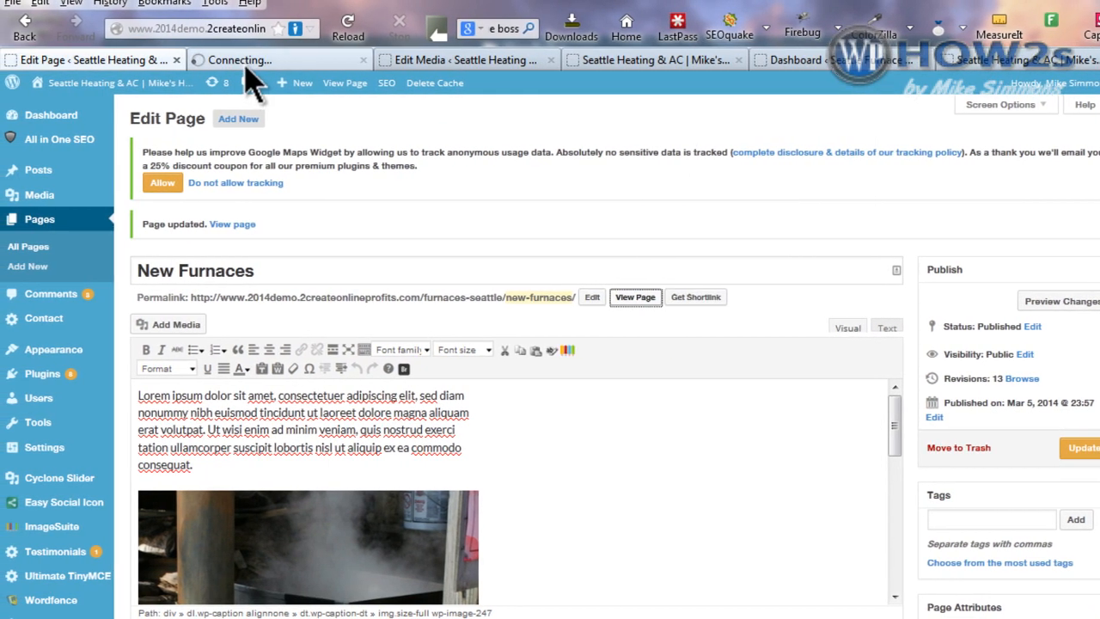
click(249, 62)
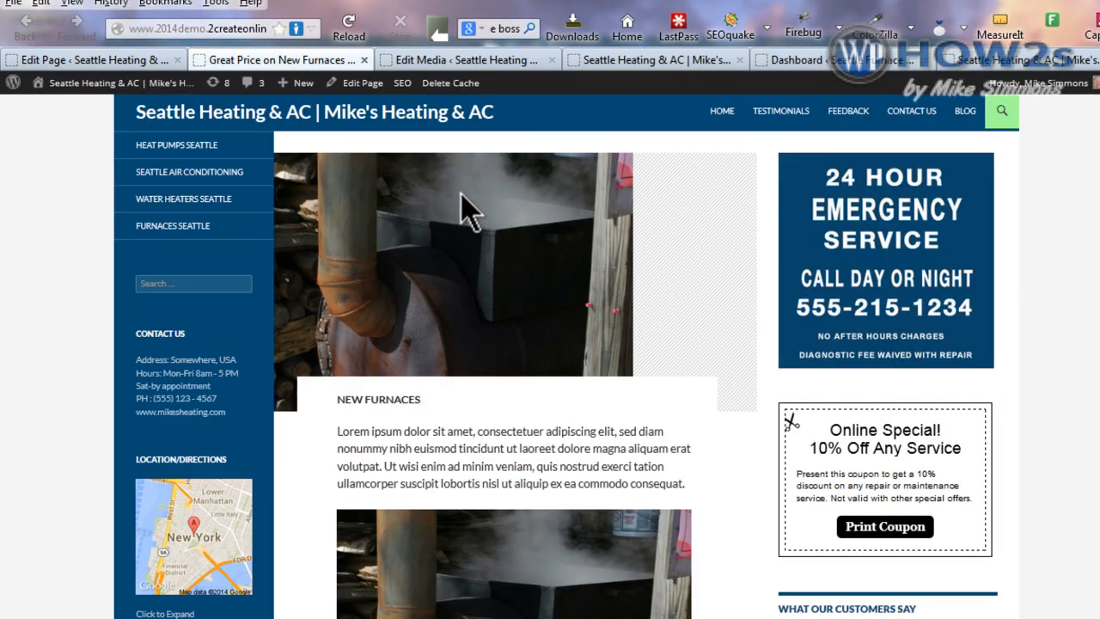
scroll(550, 344, down, 3)
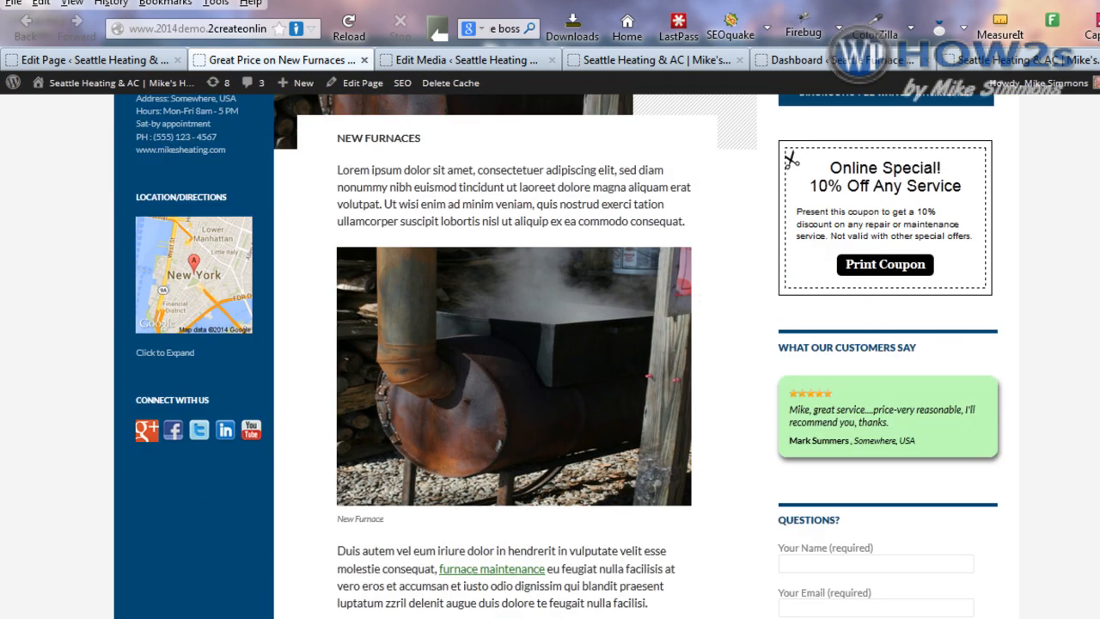
scroll(740, 251, up, 3)
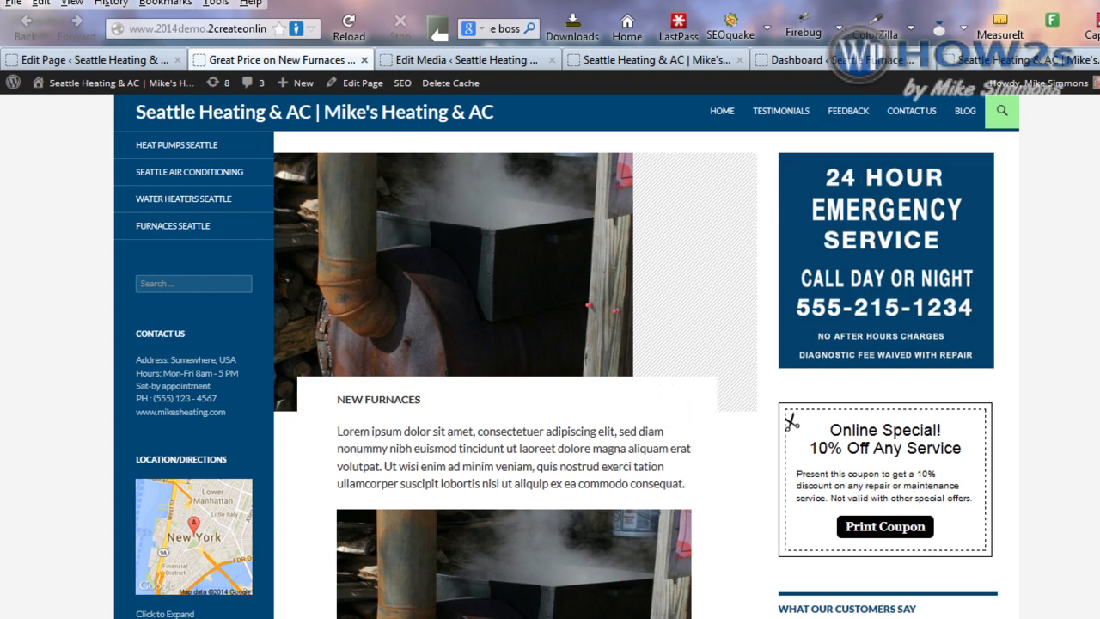
In the theme customizer's TwentyFourteen General Options, make post featured images span 100% width.
click(76, 60)
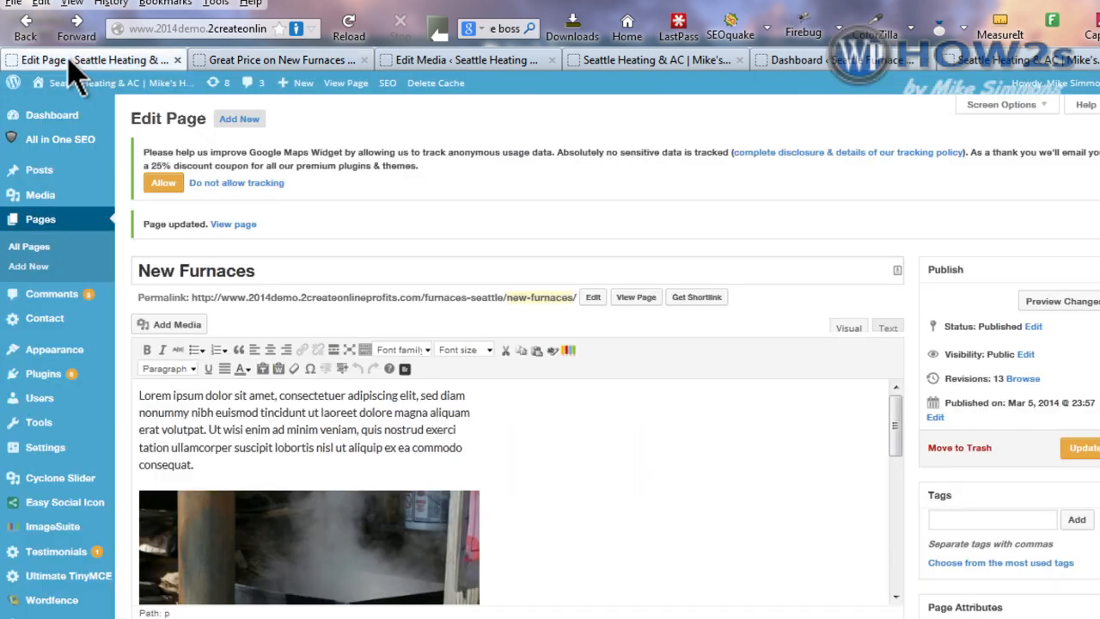
mouse_move(74, 354)
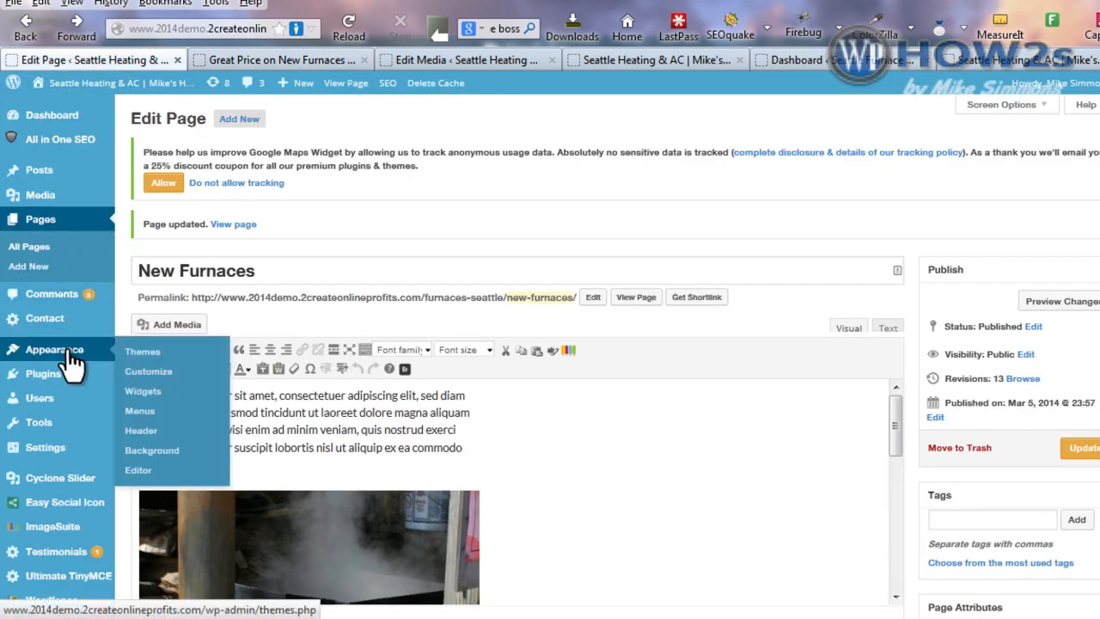
click(148, 373)
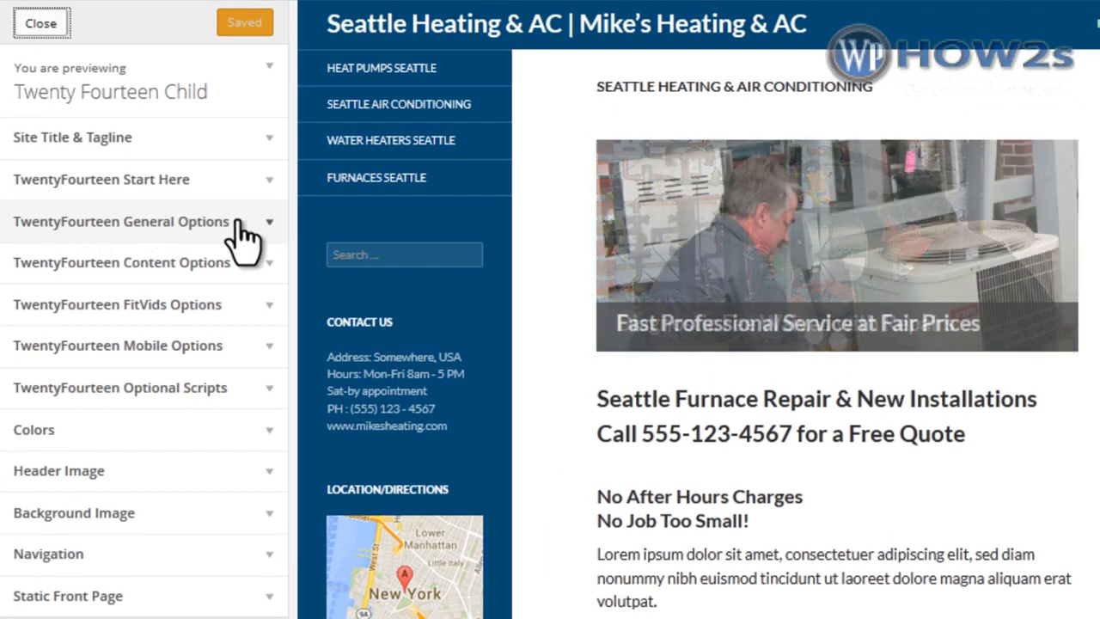
click(273, 225)
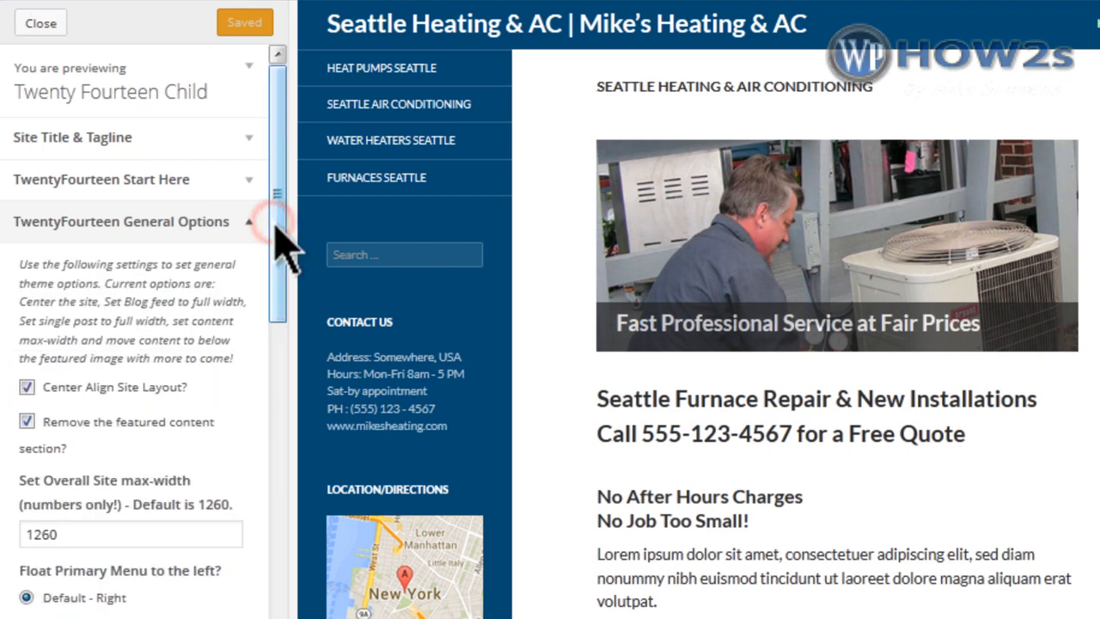
drag(280, 191, 315, 469)
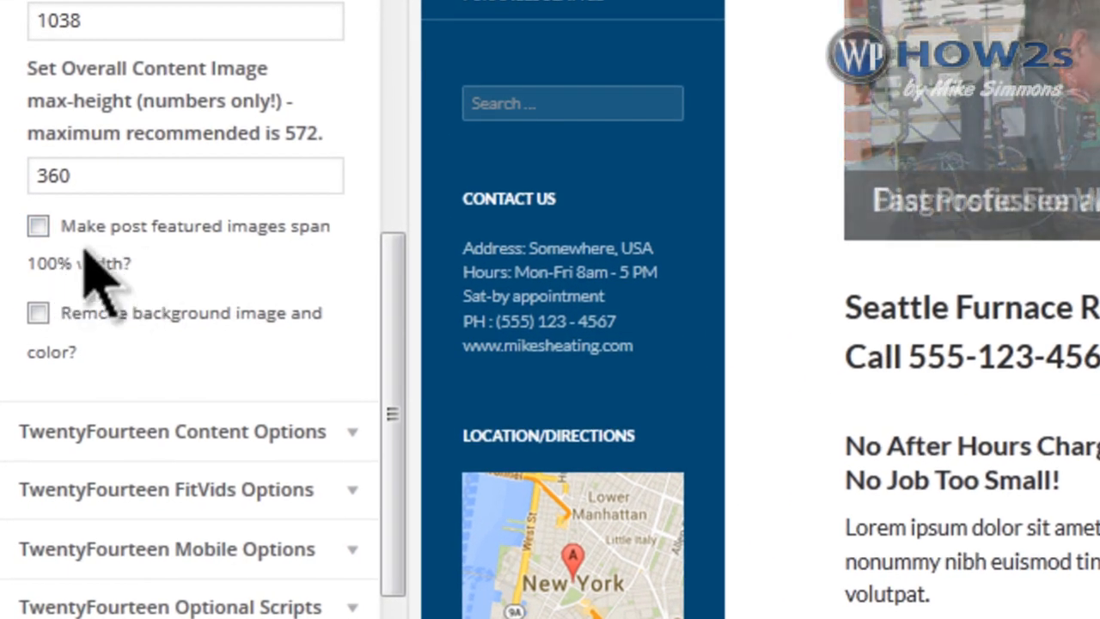
click(38, 225)
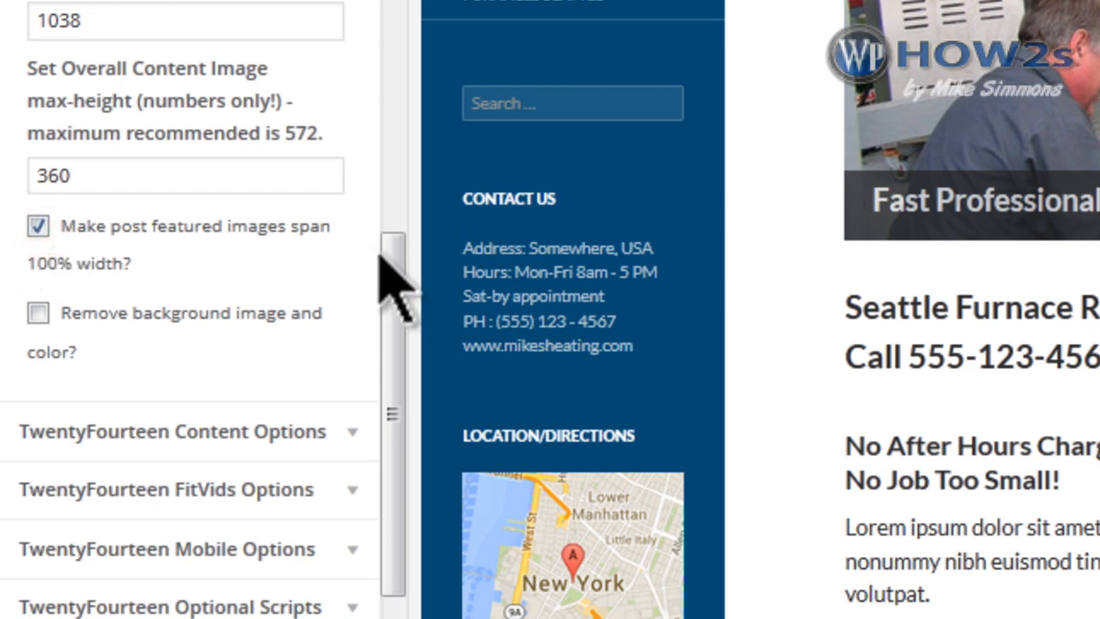
Set the content padding off the featured image to 10 in TwentyFourteen Content Options, publish, and check the New Furnaces page.
drag(387, 258, 418, 442)
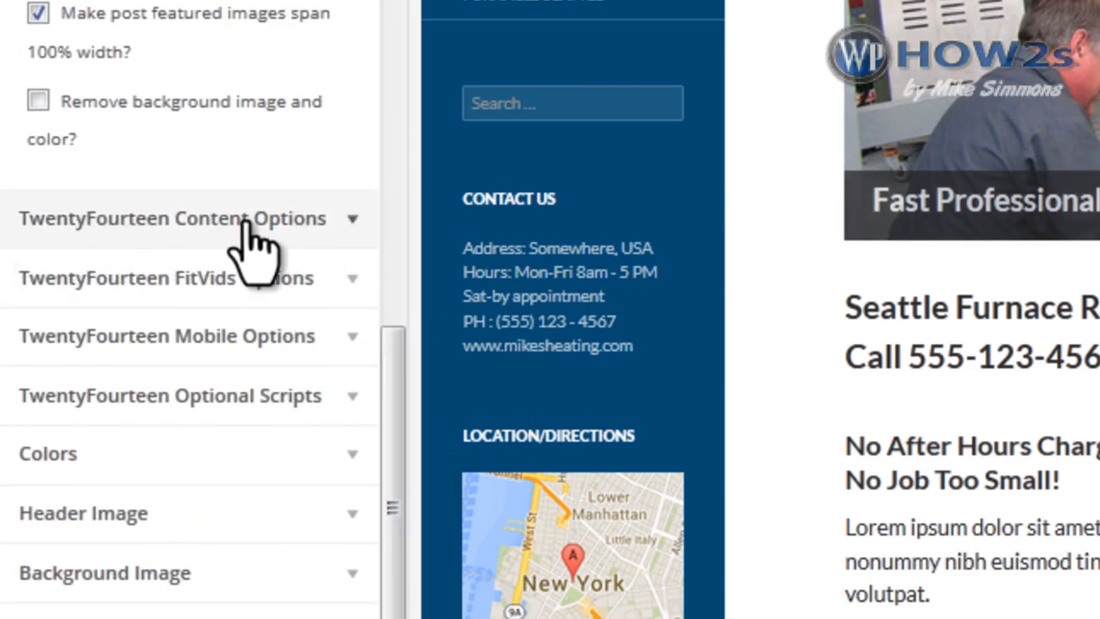
click(353, 221)
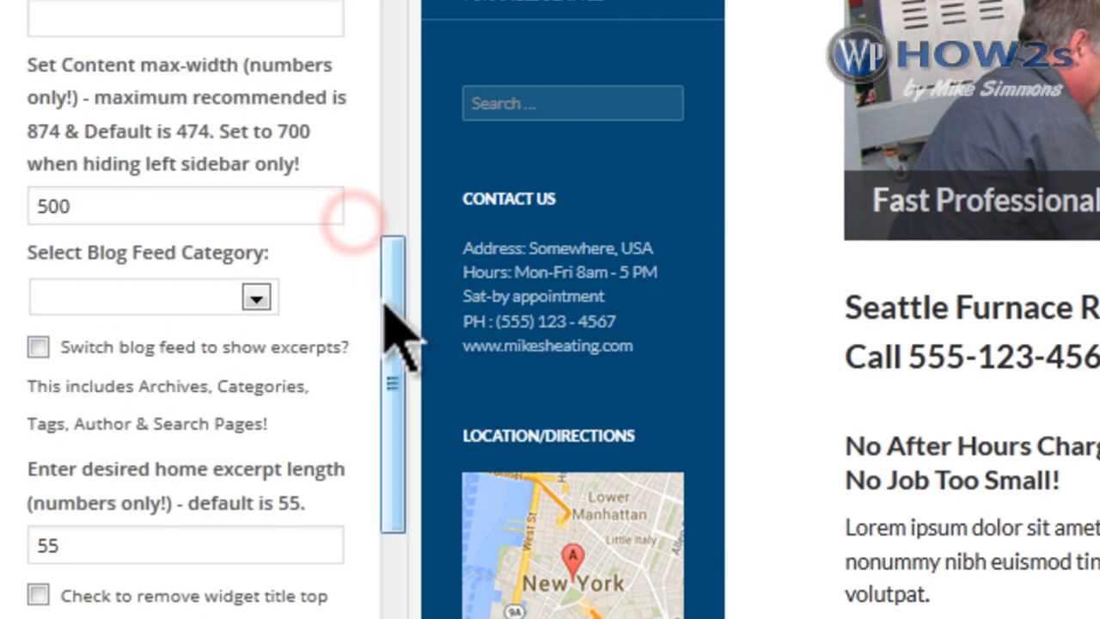
mouse_move(388, 268)
mouse_down()
mouse_move(404, 391)
mouse_move(391, 228)
mouse_up()
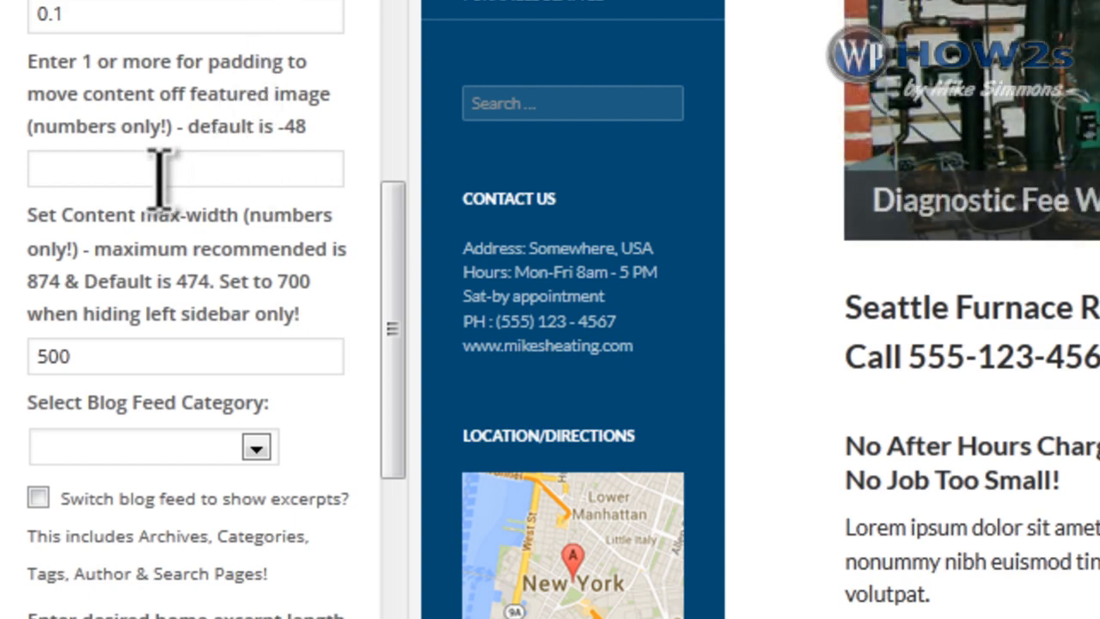
click(97, 170)
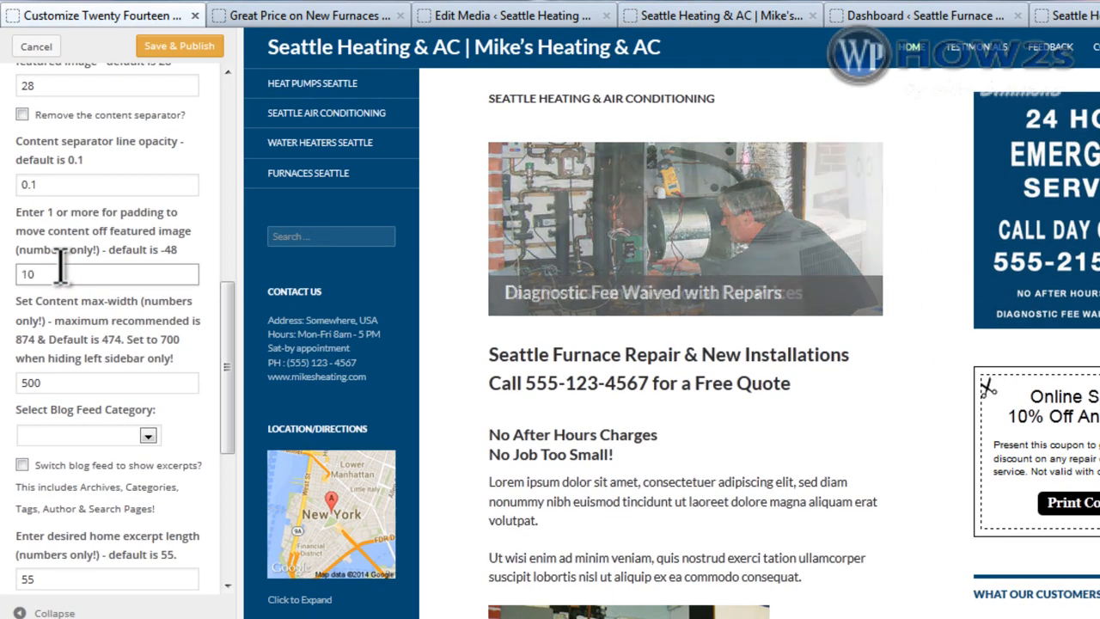
click(164, 49)
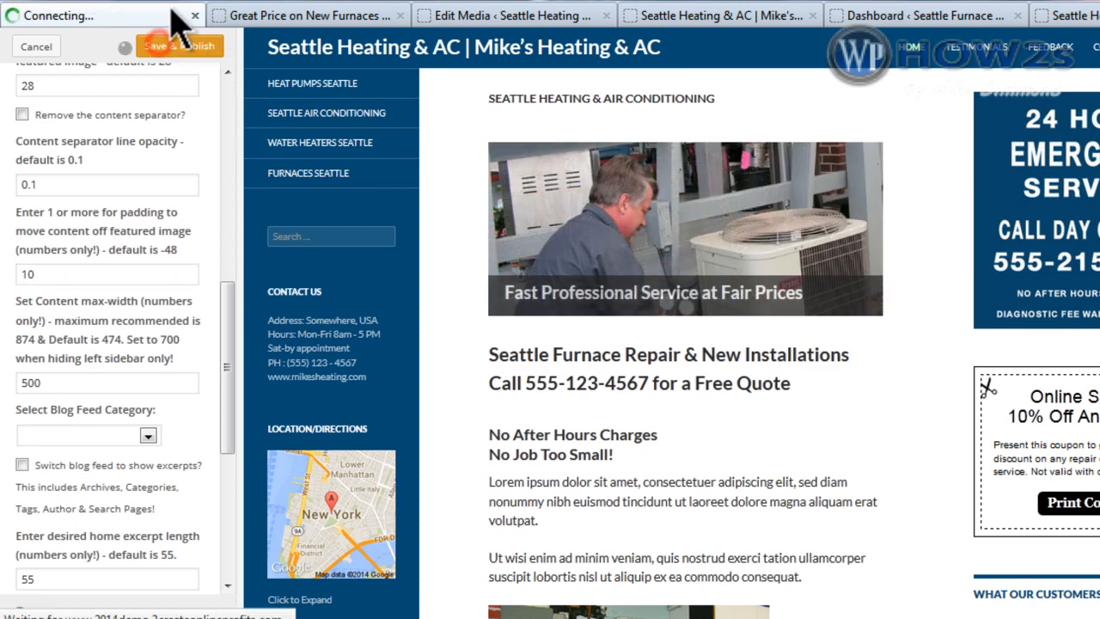
click(288, 16)
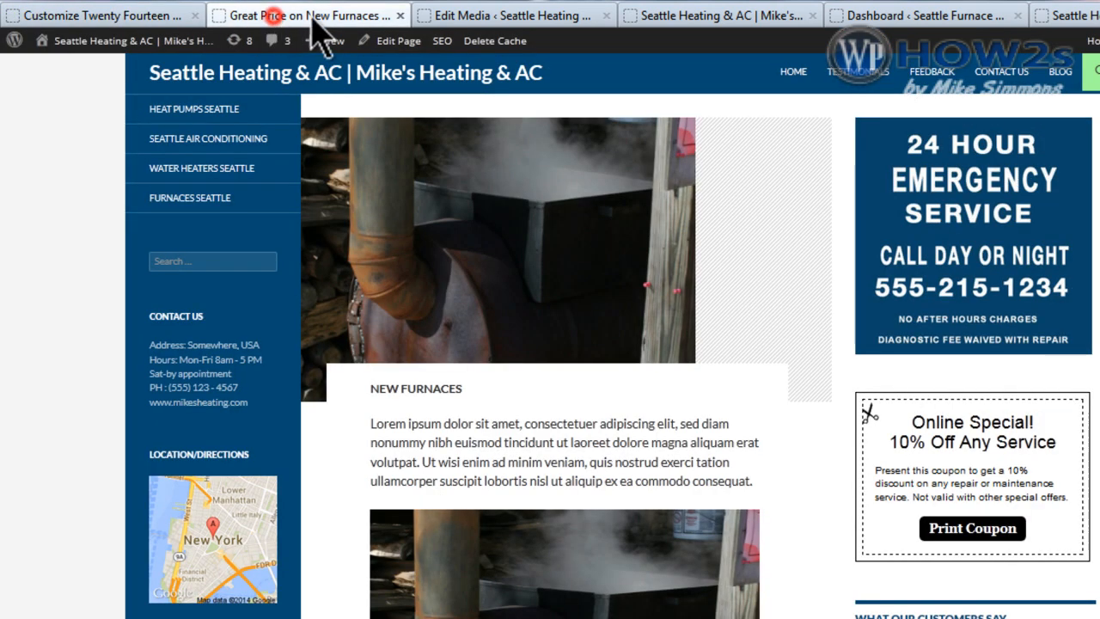
click(387, 1)
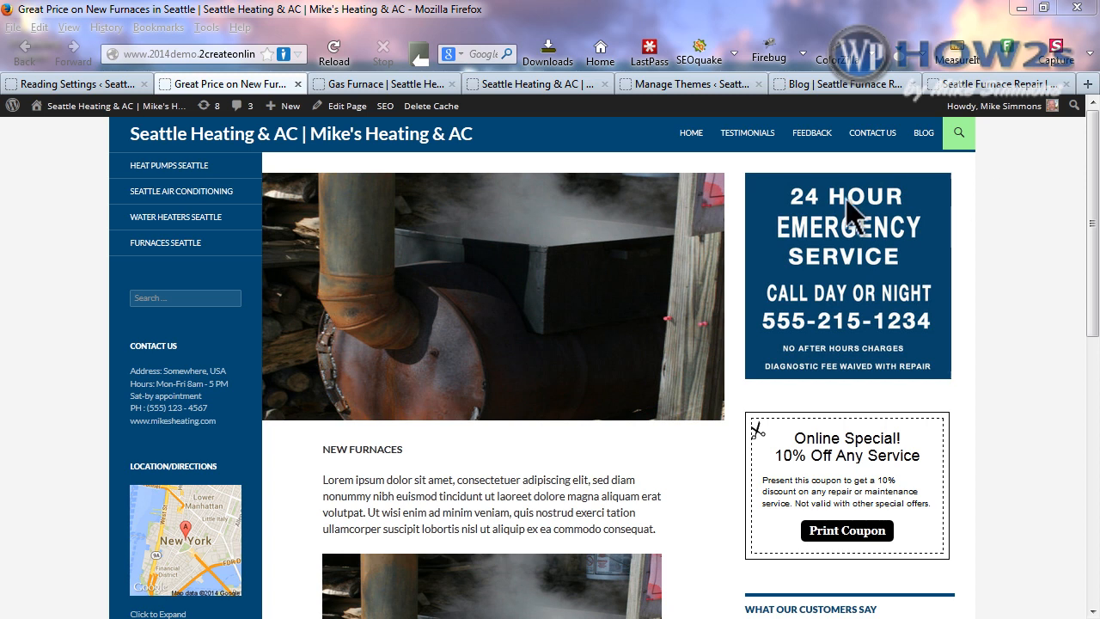
Examine the sample site's blog page and its feed, highlighting the domain part of the feed address 2014.myezwp.com/feed/.
click(836, 84)
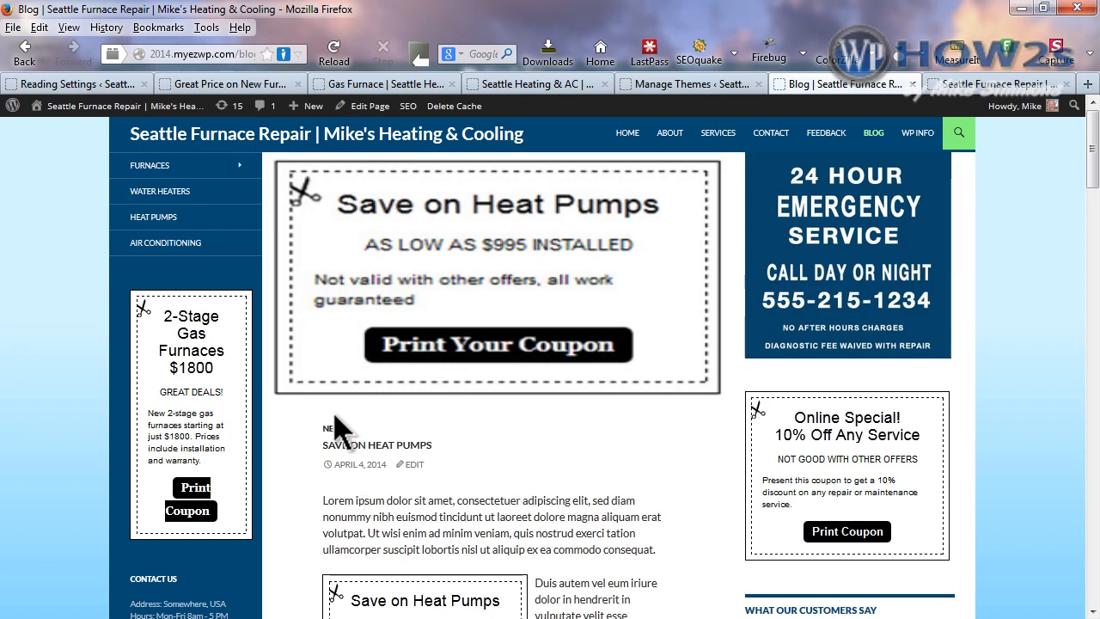
drag(1071, 131, 1059, 109)
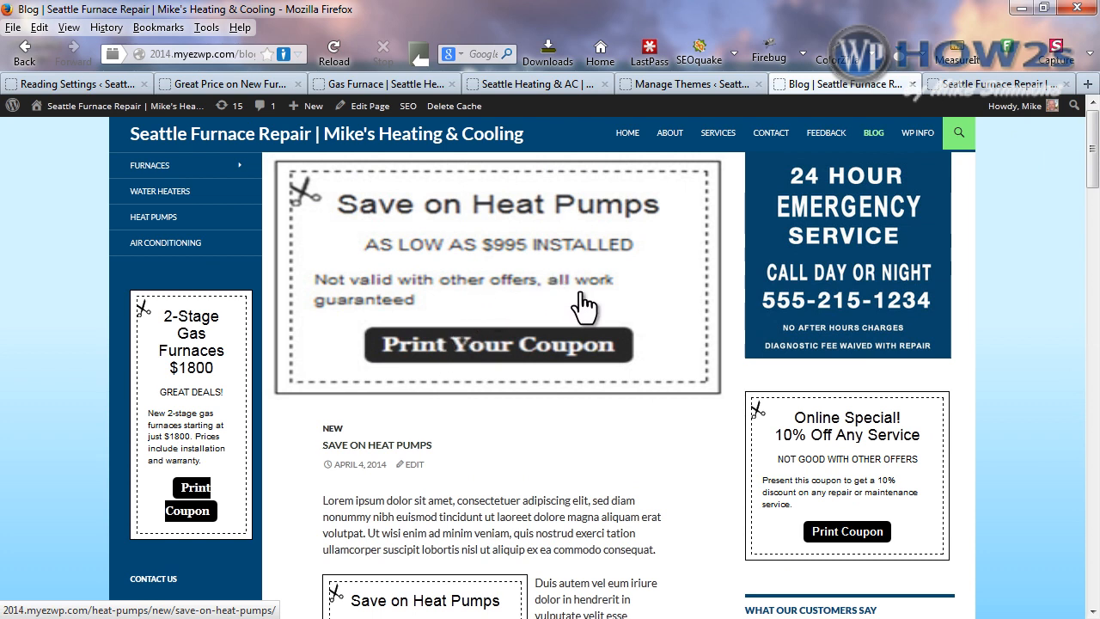
click(58, 80)
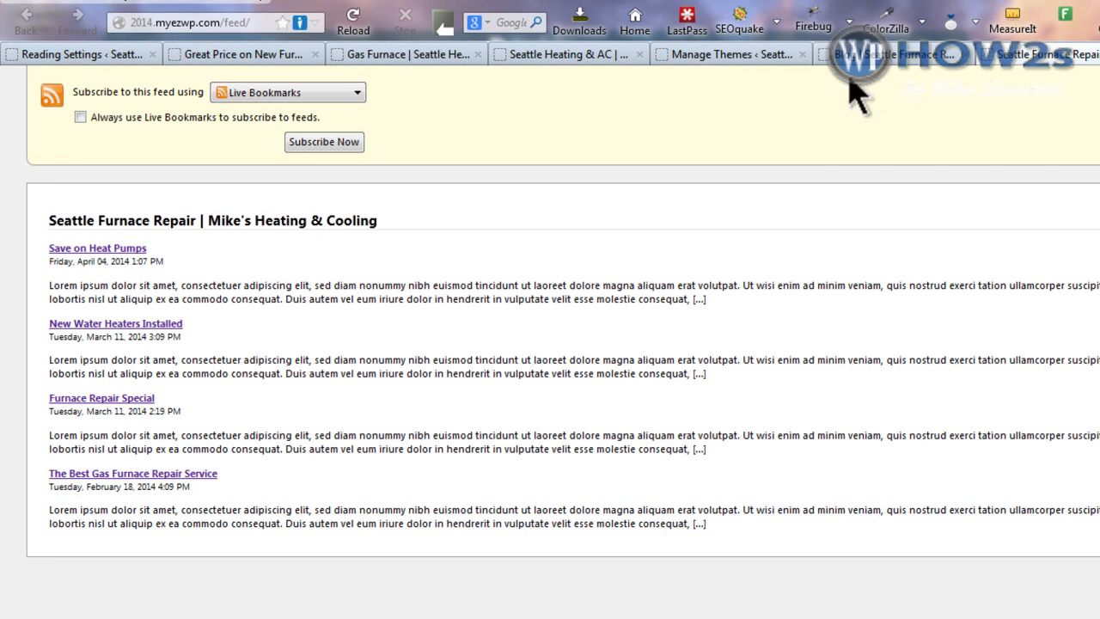
click(874, 64)
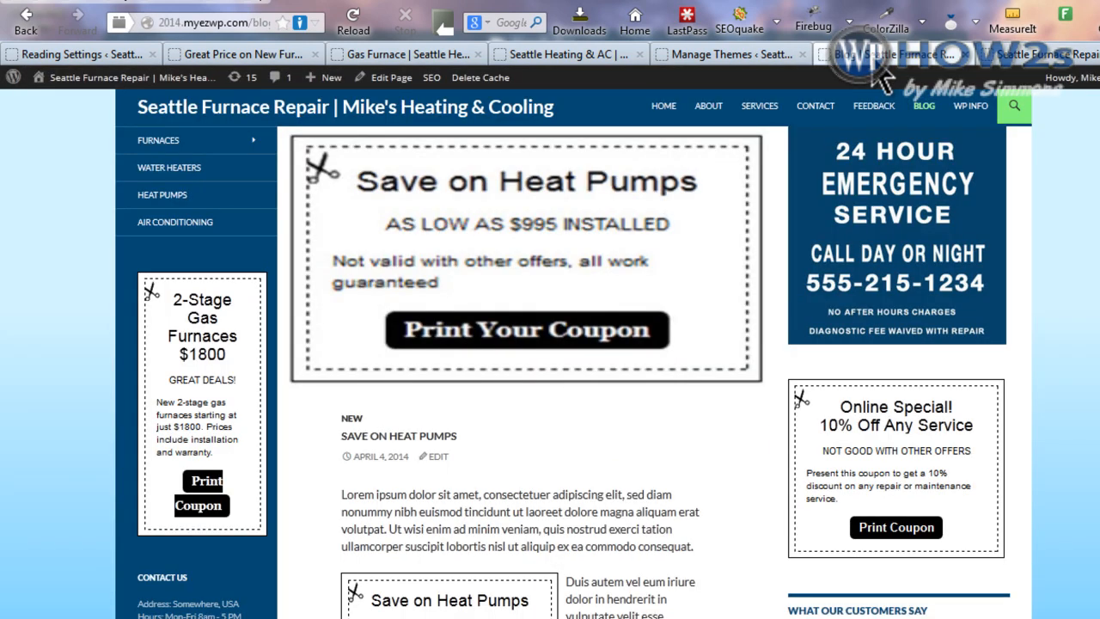
click(1045, 55)
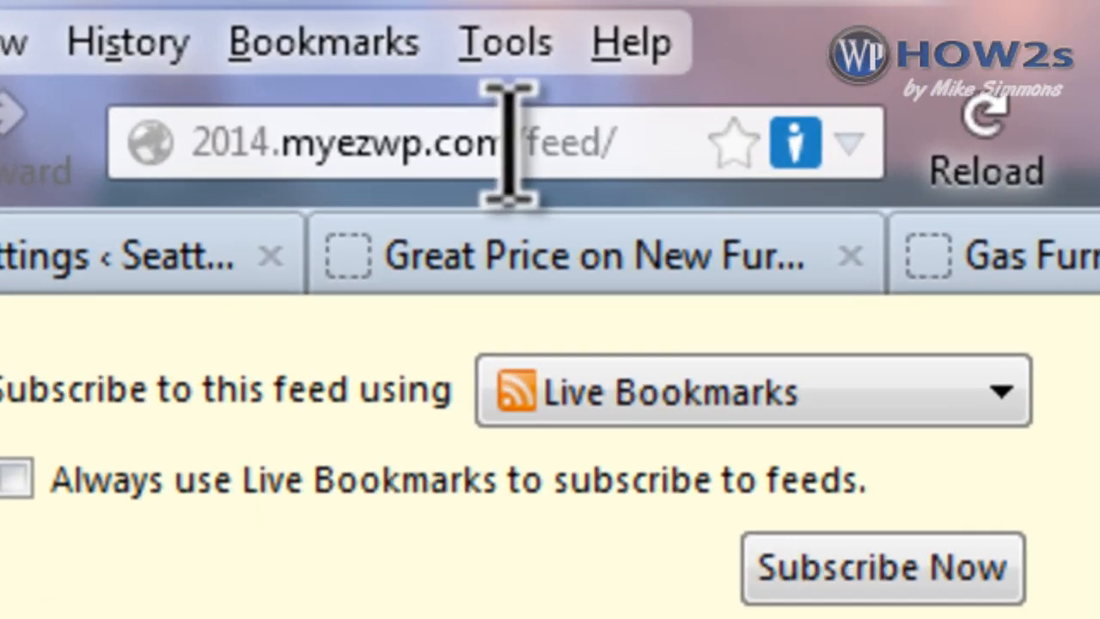
drag(220, 24, 129, 24)
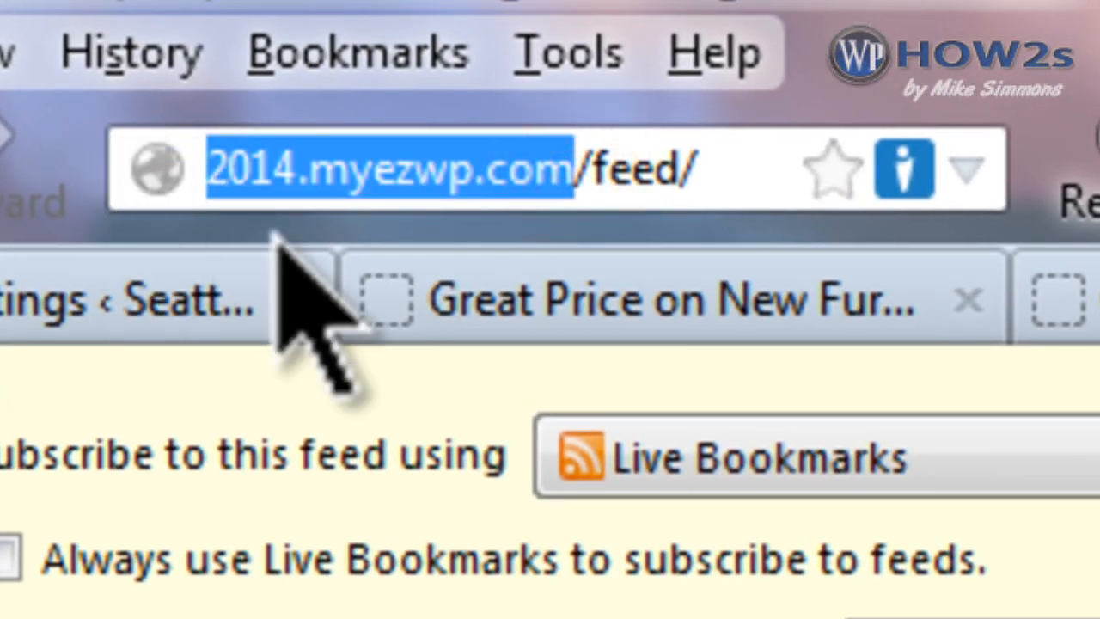
Highlight the /feed/ part of the feed address, and examine the RSS promotion tools and gas furnace repair post in the mind maps.
click(572, 169)
drag(576, 169, 704, 170)
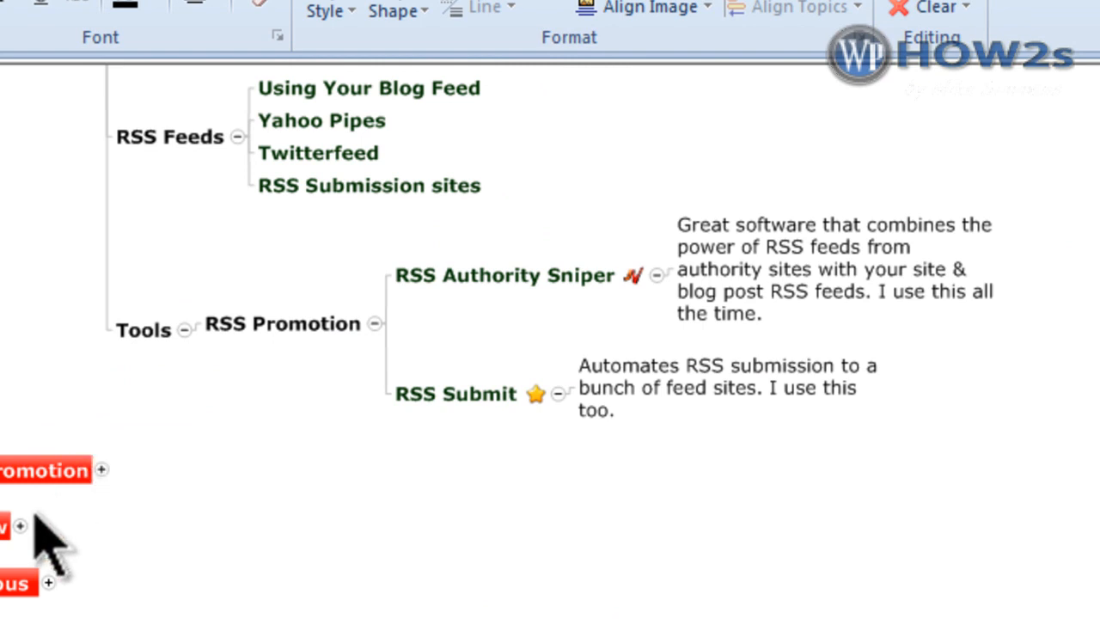
click(371, 196)
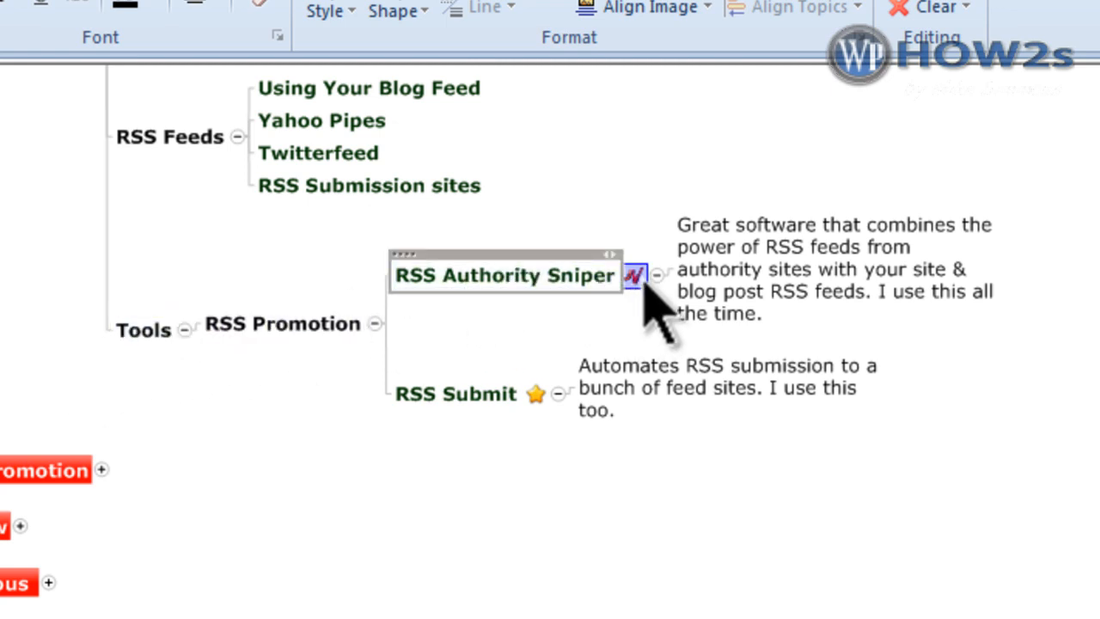
mouse_move(637, 283)
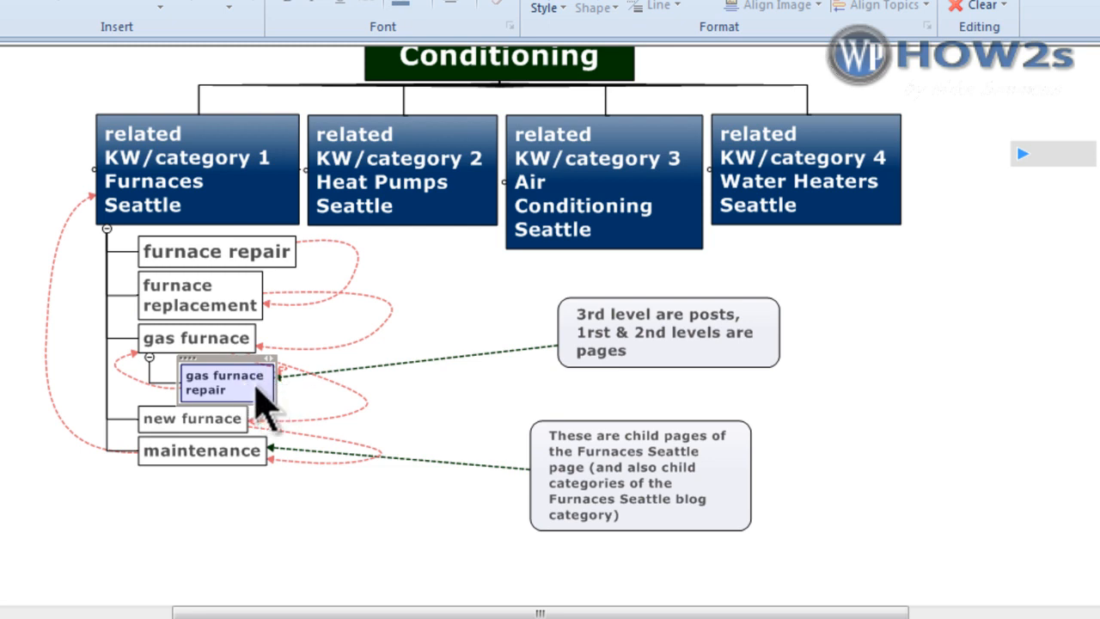
click(170, 344)
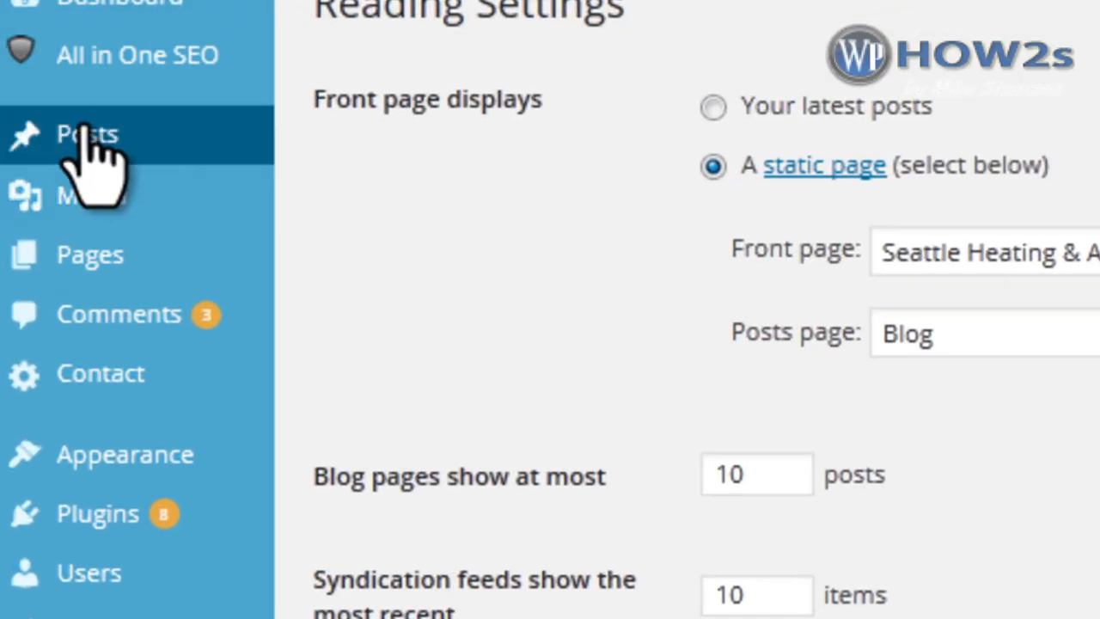
Start a new post titled "Gas Furnace Repair" in the WordPress admin.
click(39, 113)
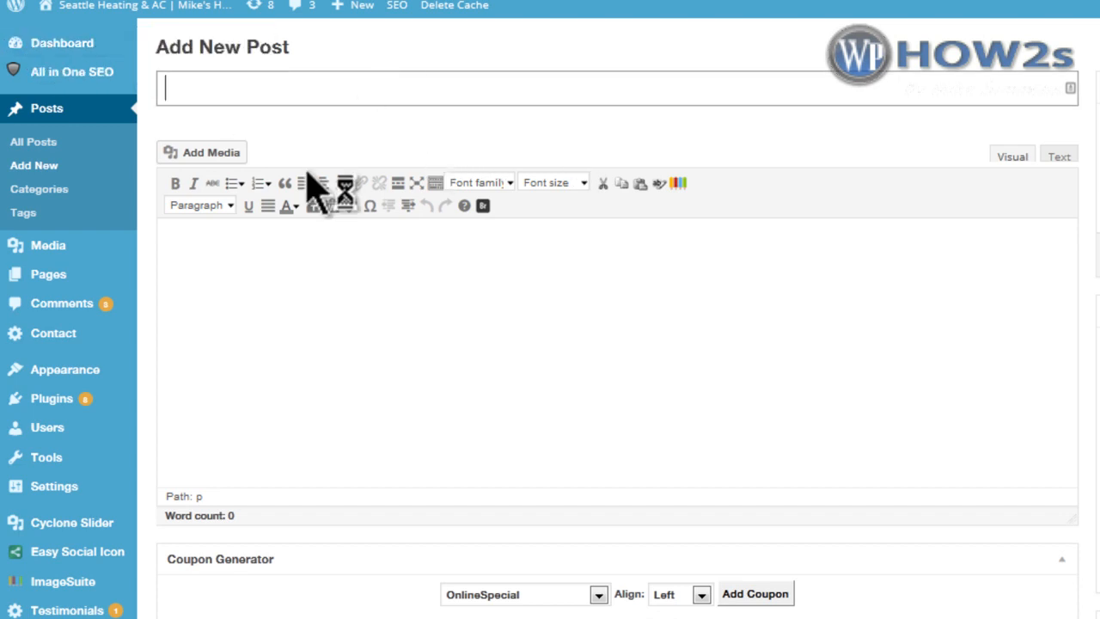
text(Gas Furnace Repai)
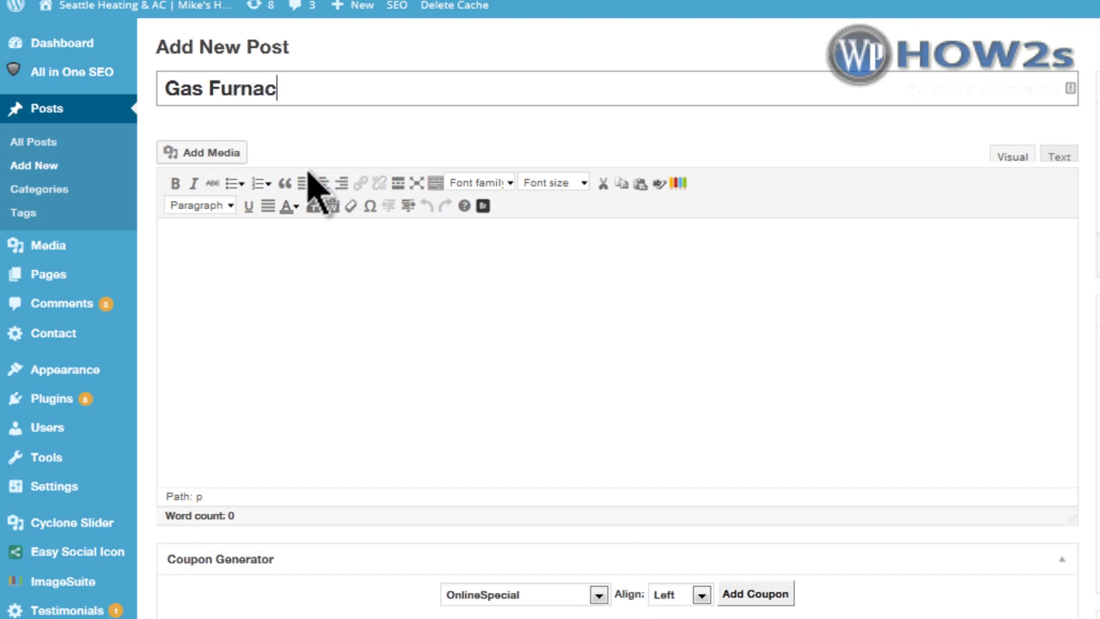
text(r)
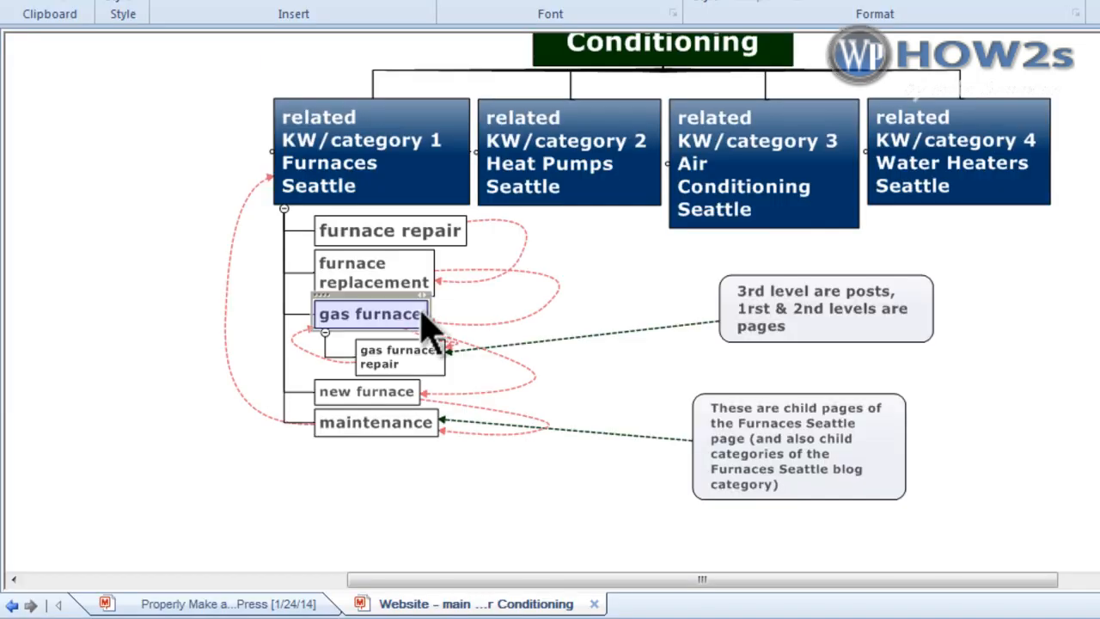
Examine how the gas furnace repair post relates to its parent gas furnace page in the site structure mind map.
click(405, 361)
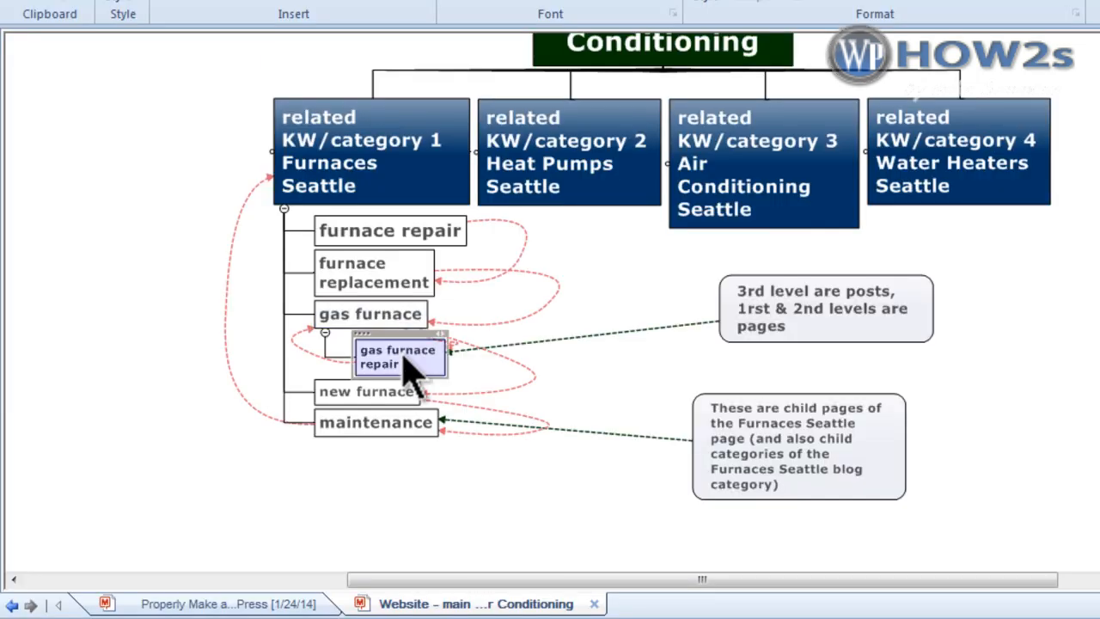
click(368, 320)
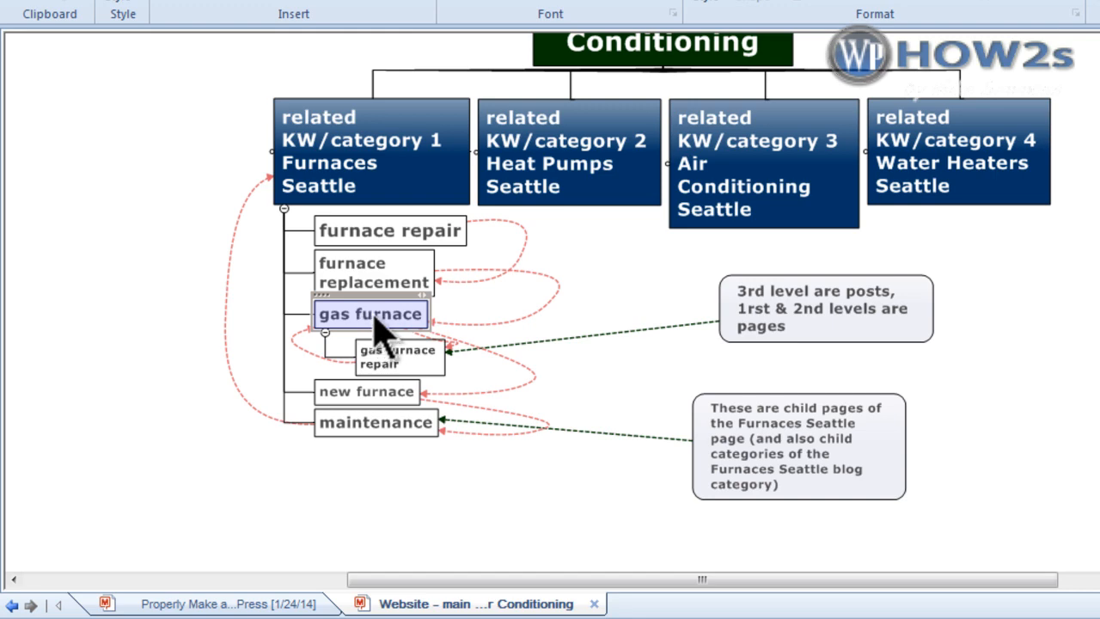
key(Escape)
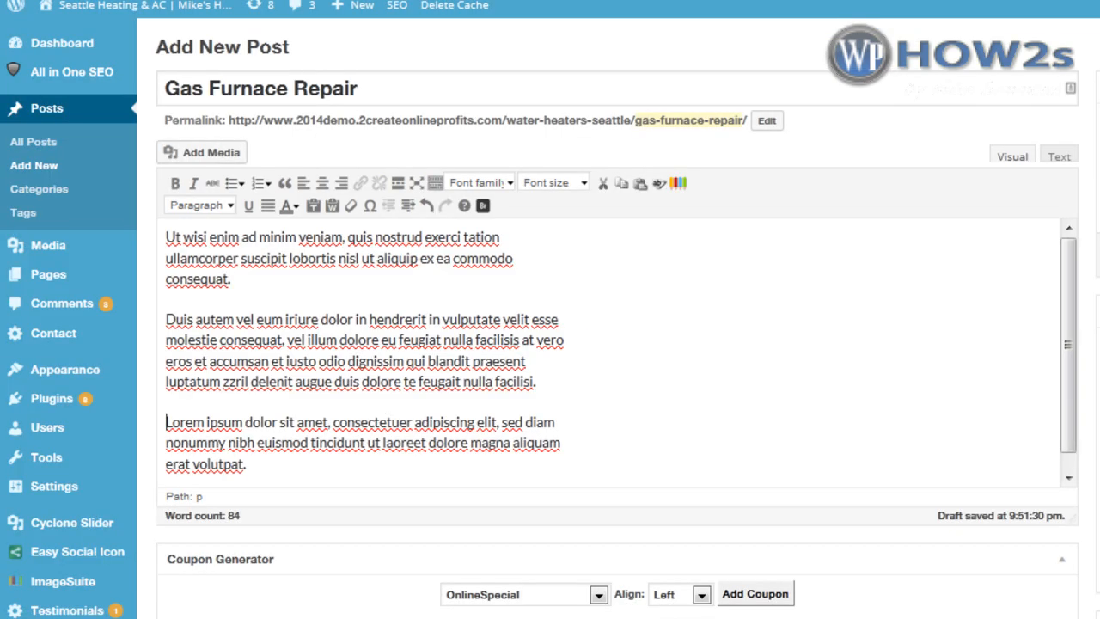
Copy the web address of the site's Gas Furnace page and return to the new post.
click(497, 9)
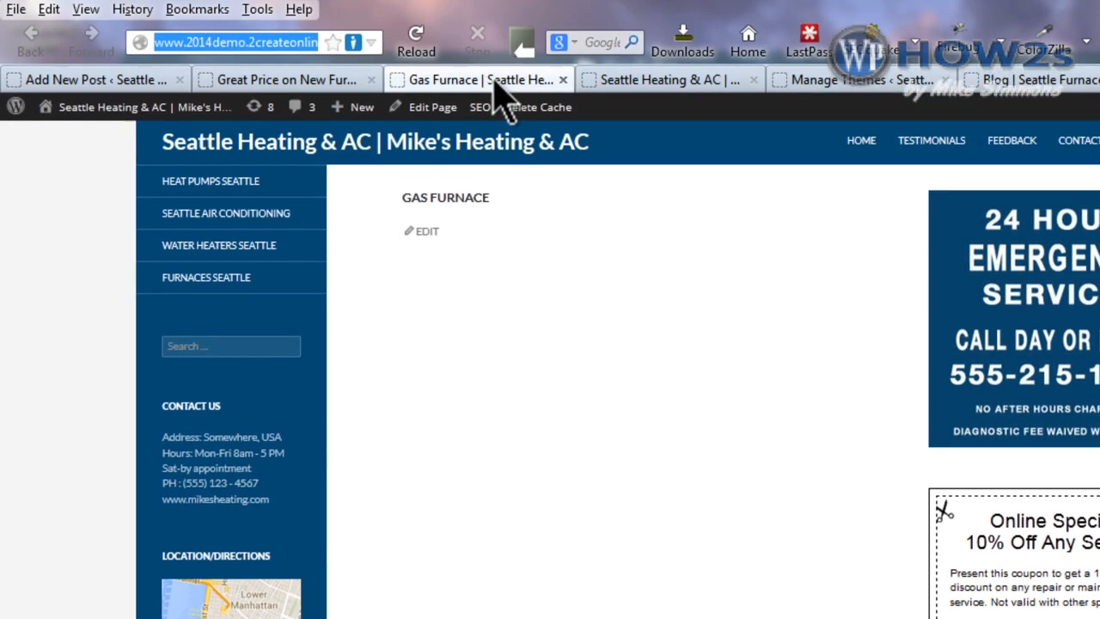
click(256, 51)
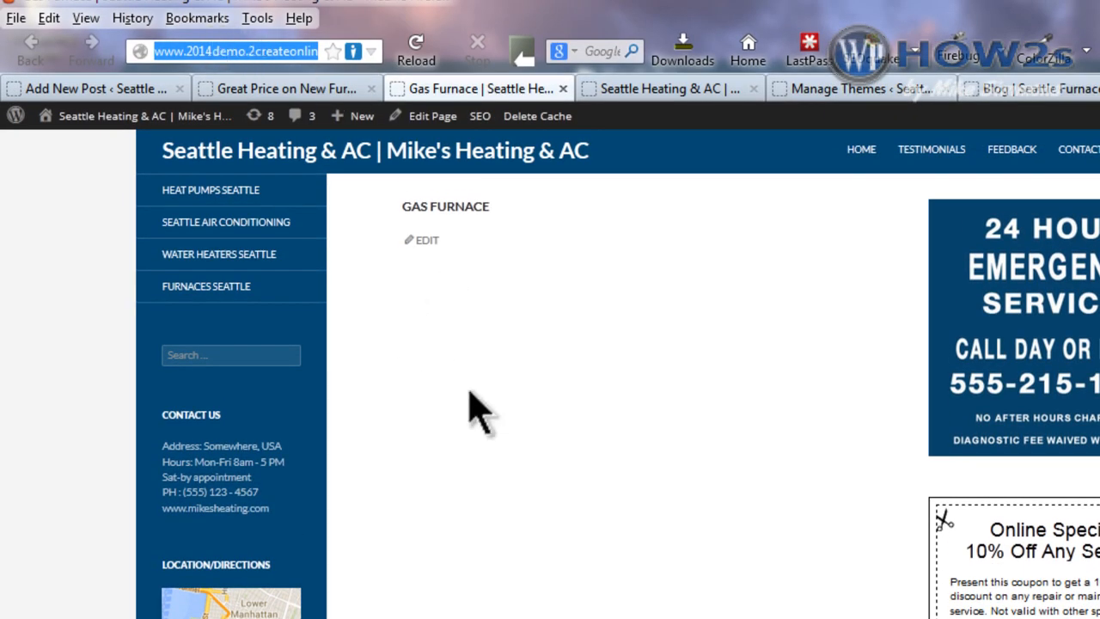
right_click(222, 47)
click(272, 117)
click(107, 89)
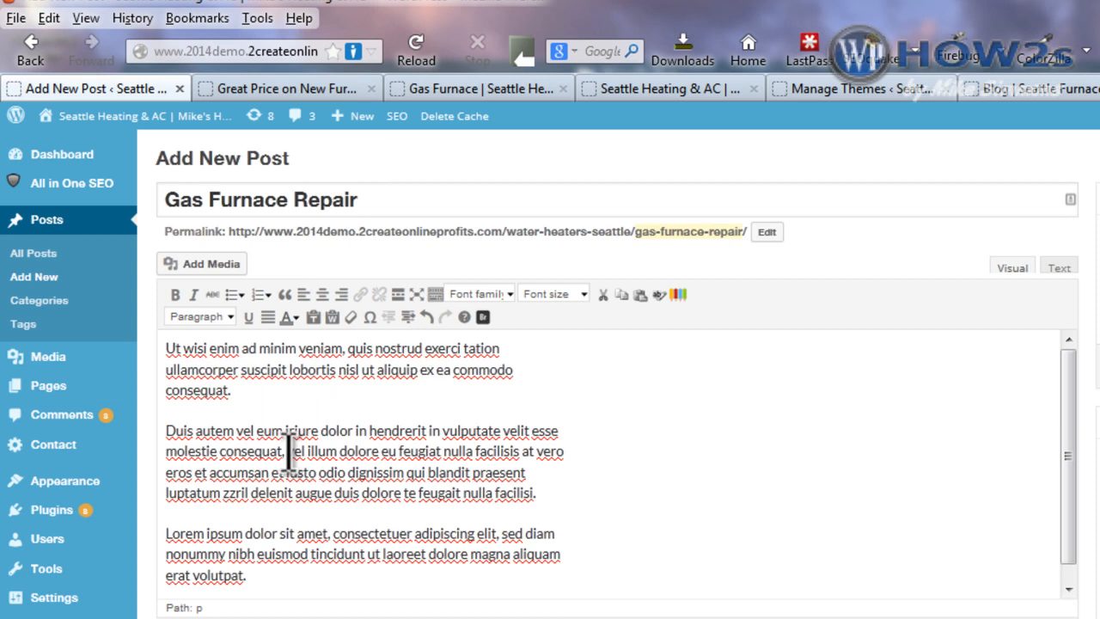
Replace "vel illum dolore" in the post's second paragraph with "gas furnace choices".
drag(288, 451, 380, 451)
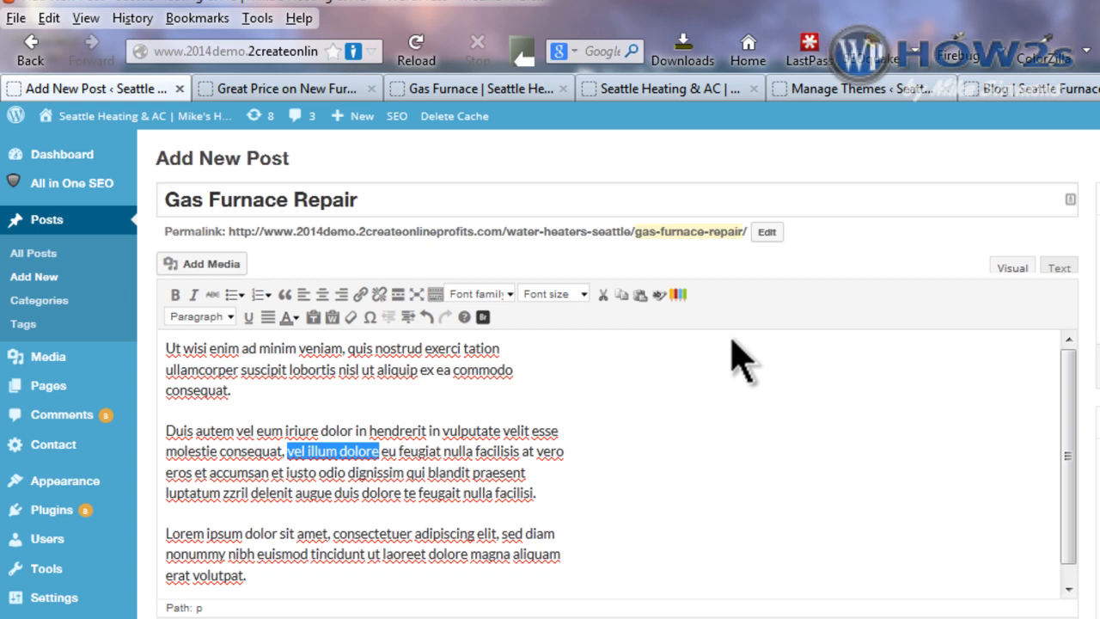
text(gas furna)
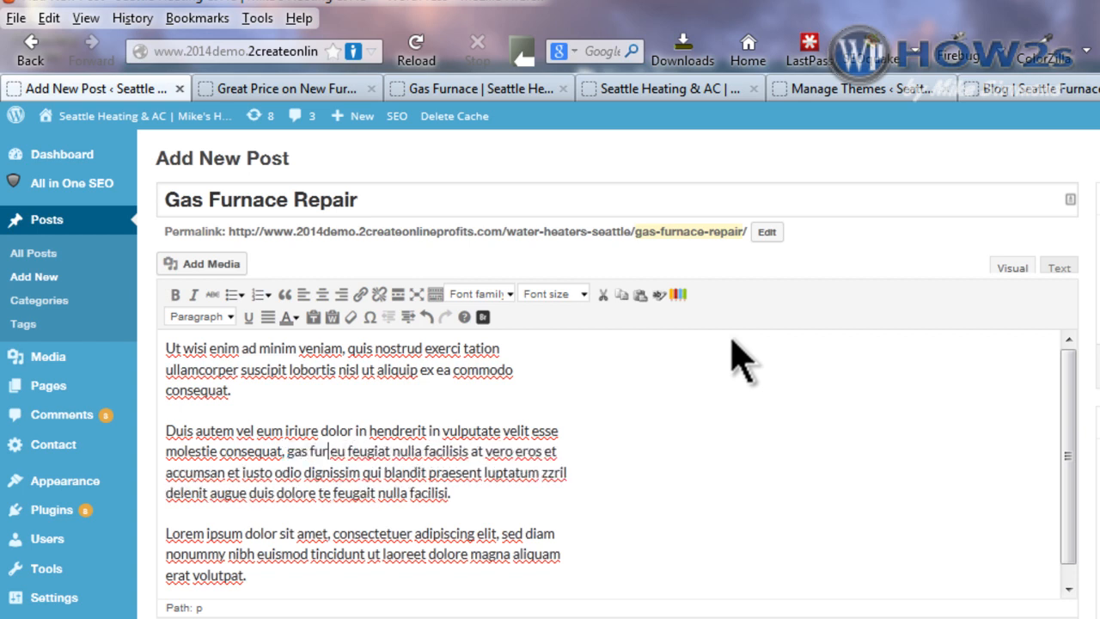
text(ce)
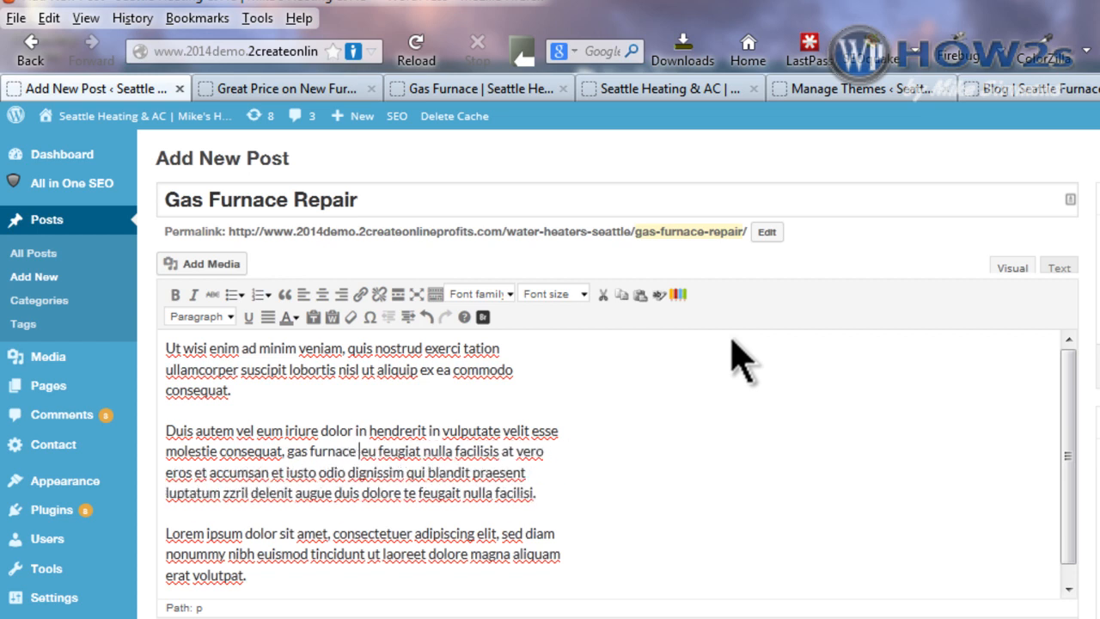
text( choices)
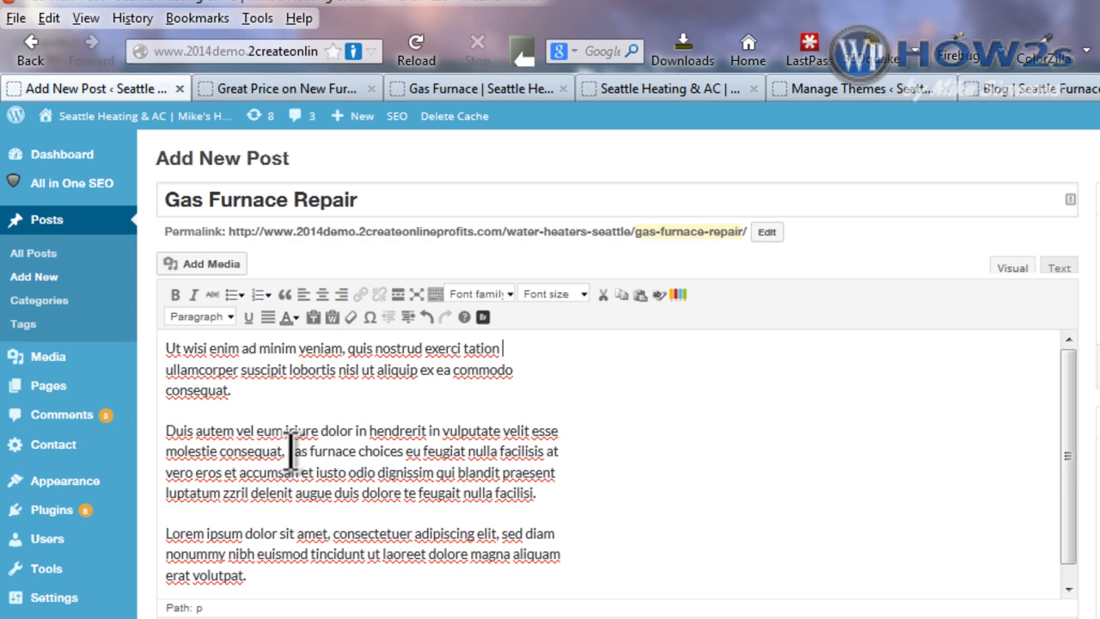
Link the words "gas furnace choices" to the copied Gas Furnace page address.
drag(286, 451, 403, 452)
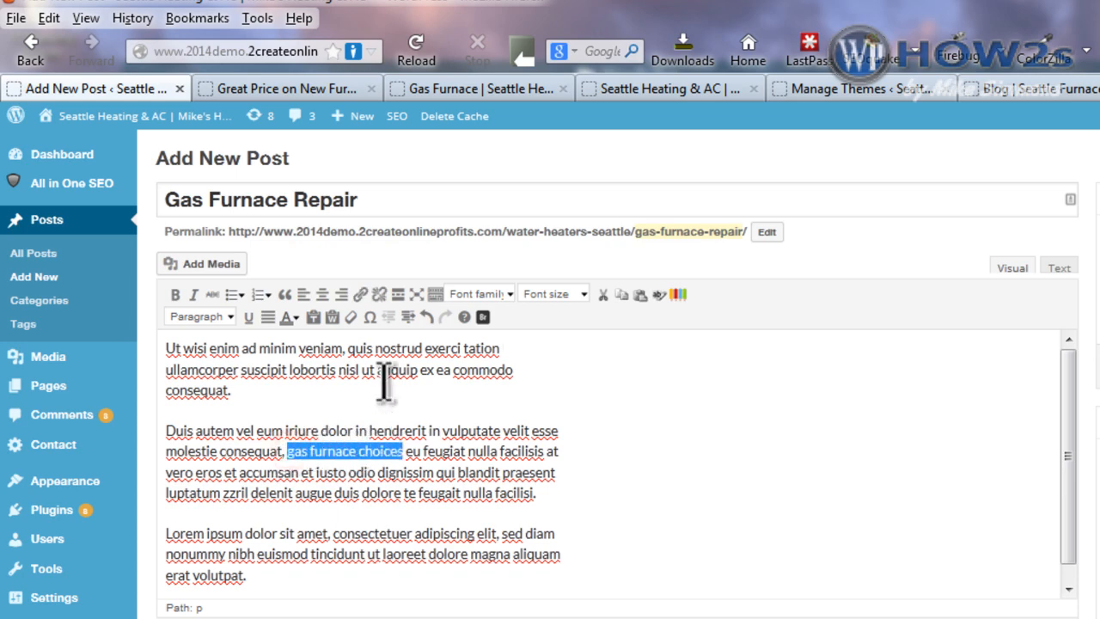
click(361, 294)
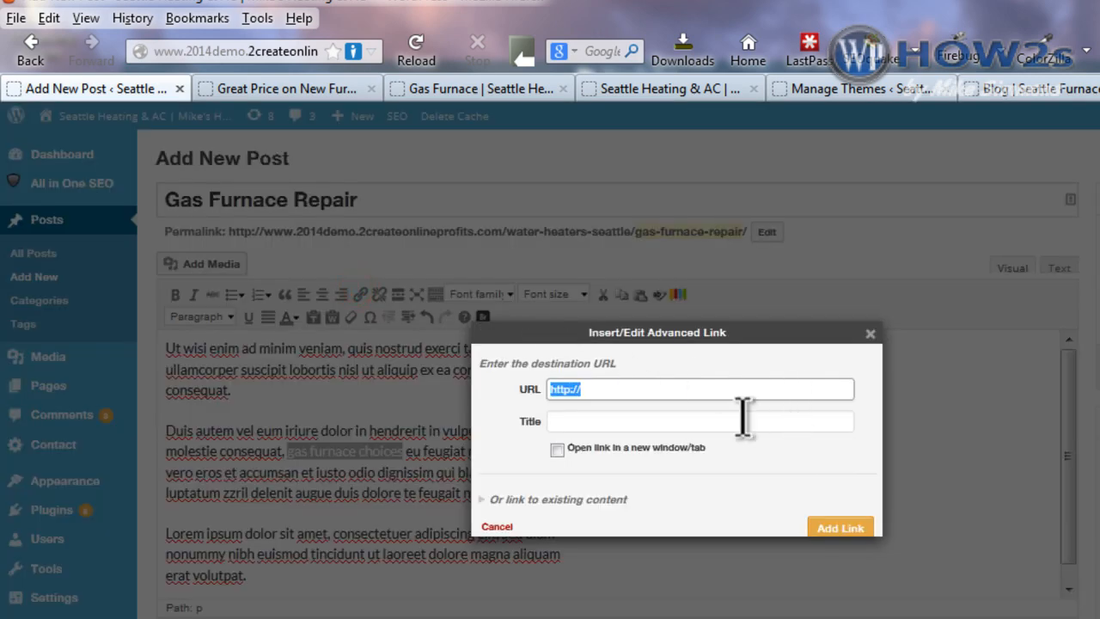
key(ctrl+v)
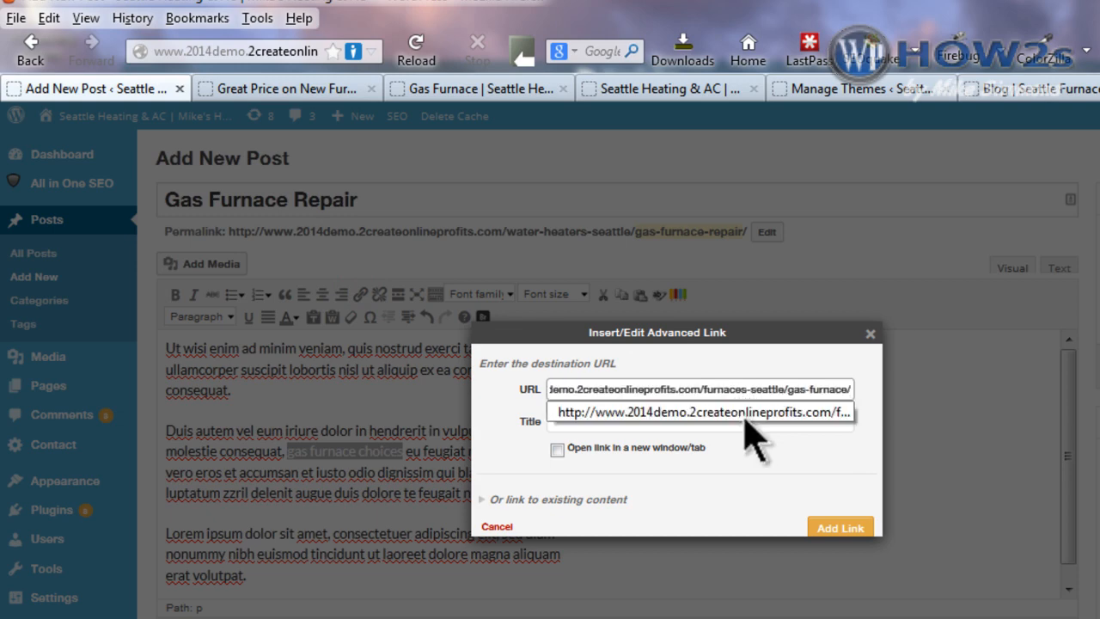
click(839, 527)
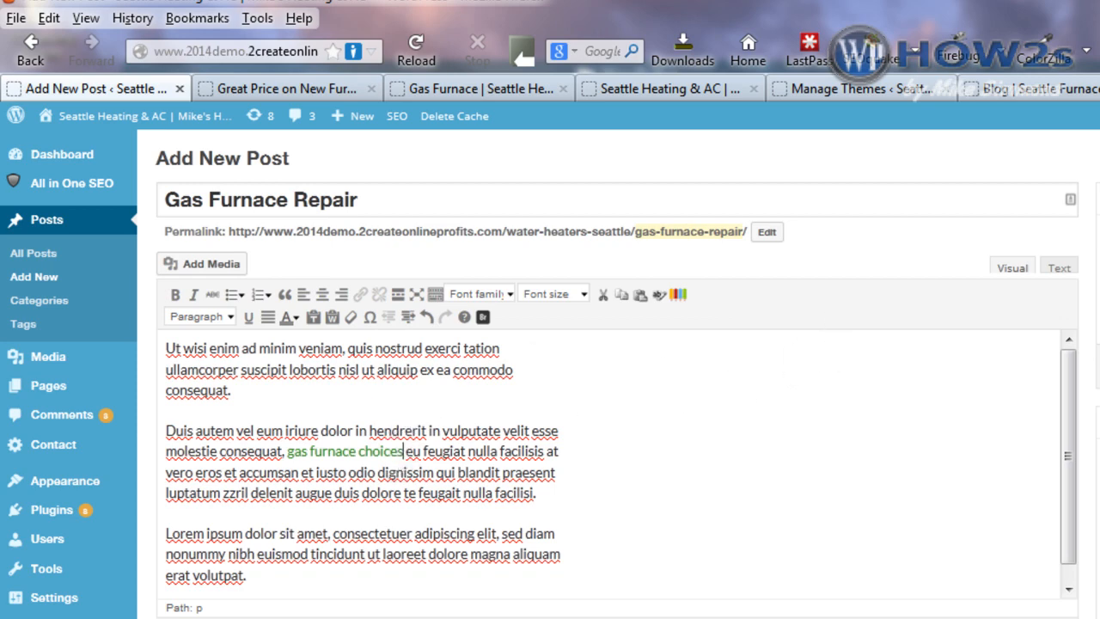
Assign the post to the Gas Furnace and Furnace Repair categories.
scroll(619, 374, down, 10)
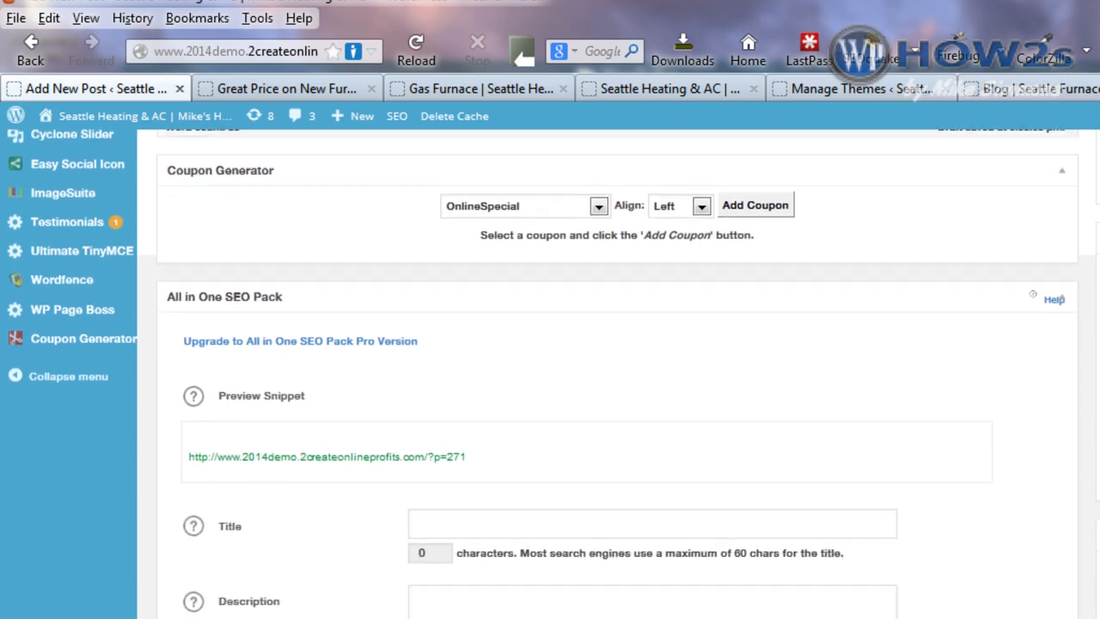
scroll(619, 374, down, 1)
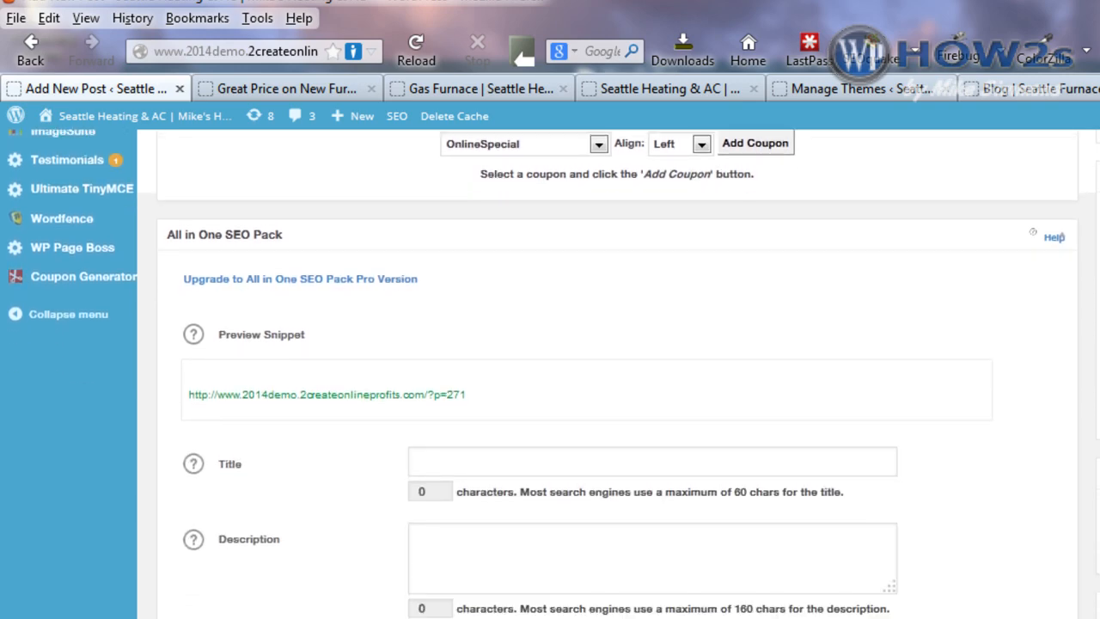
scroll(619, 374, up, 10)
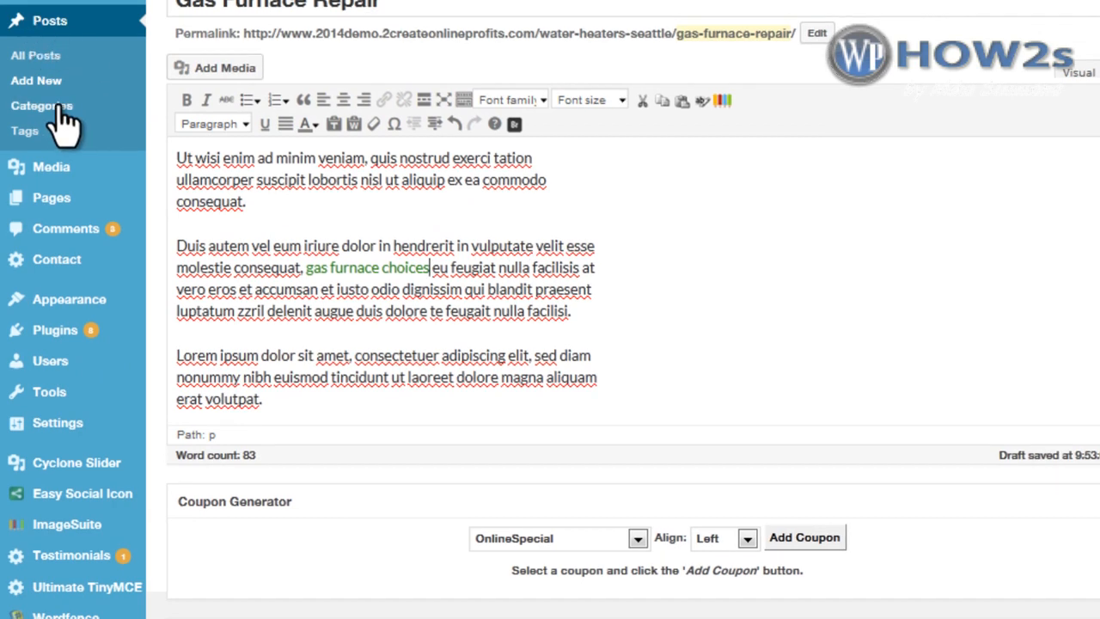
scroll(550, 309, down, 5)
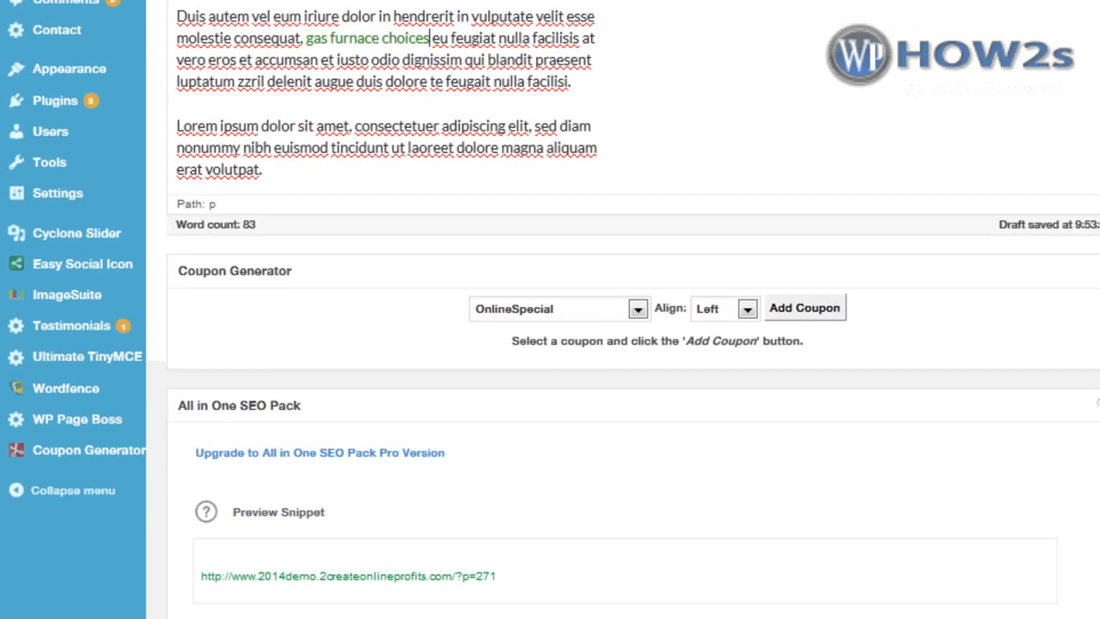
scroll(550, 310, down, 1)
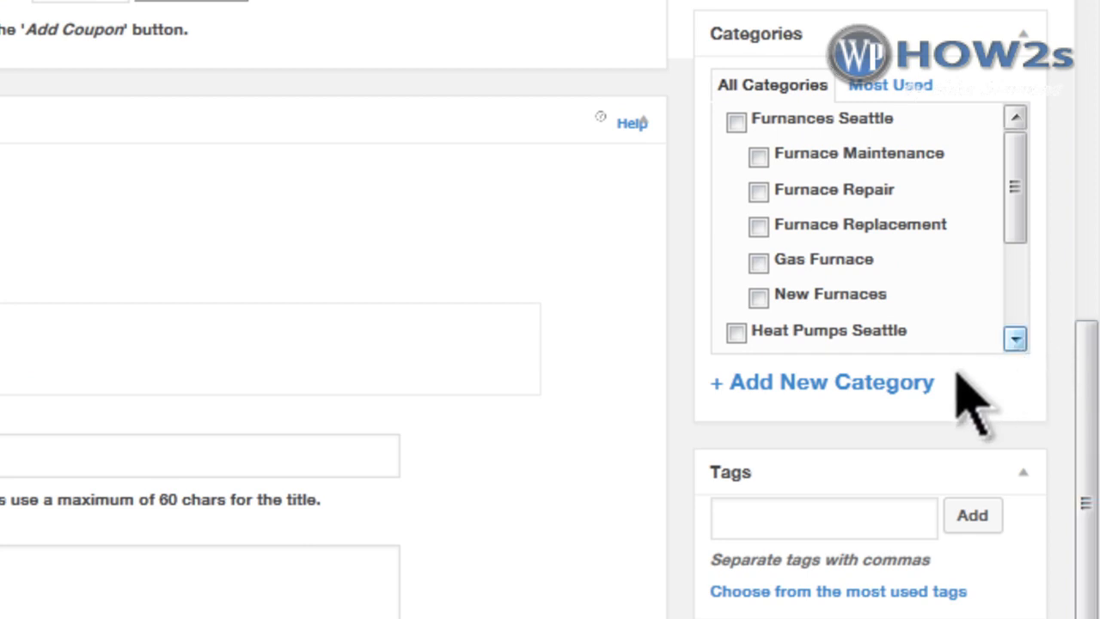
click(808, 386)
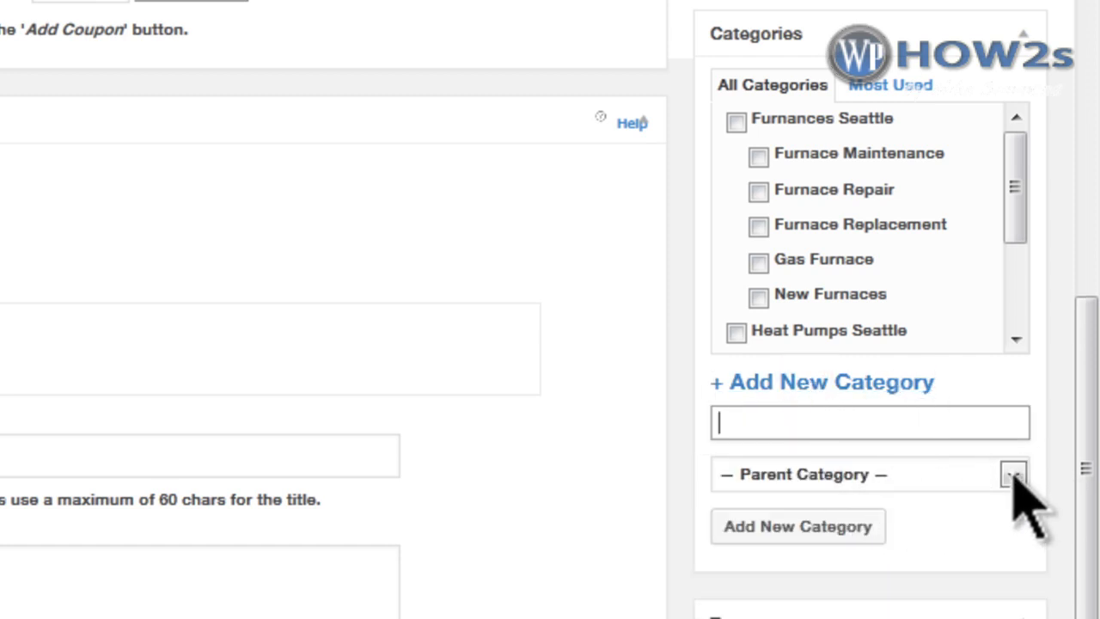
click(908, 385)
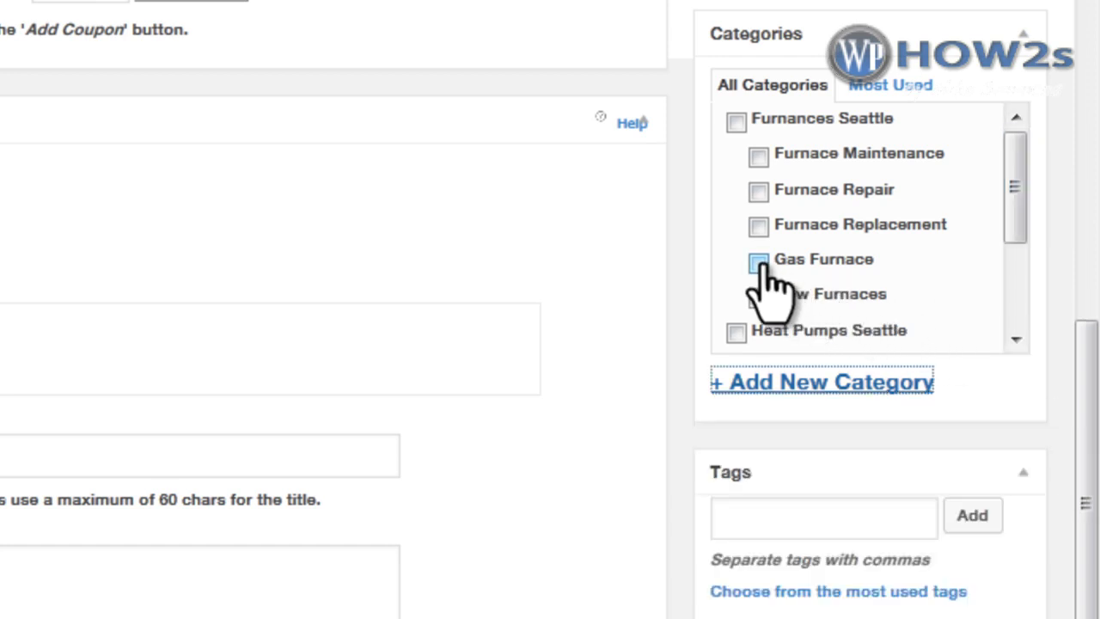
click(758, 262)
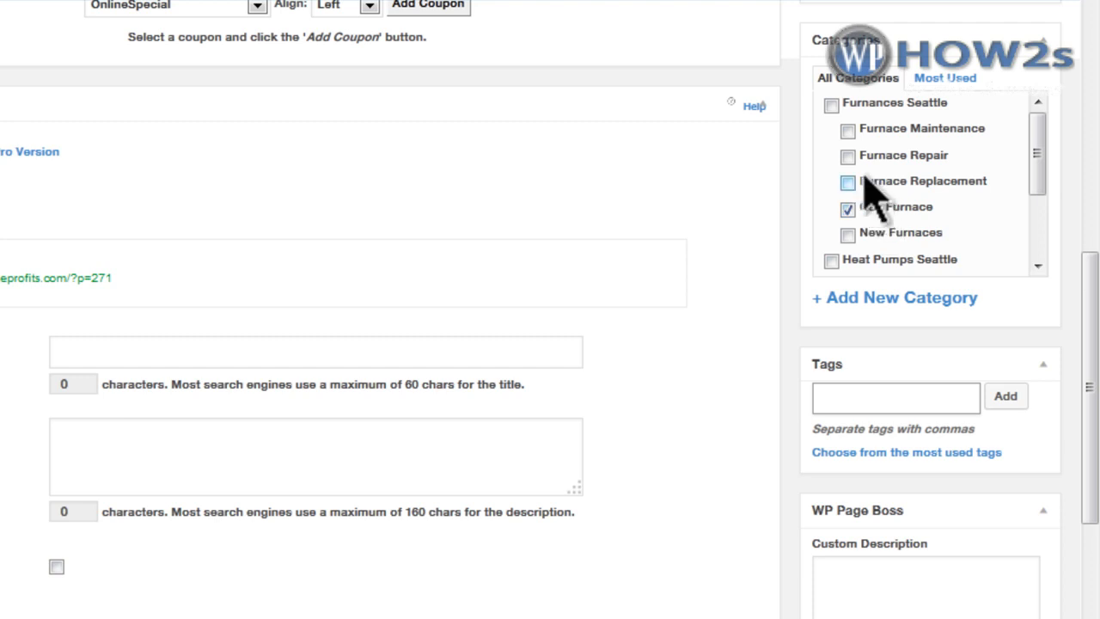
click(848, 157)
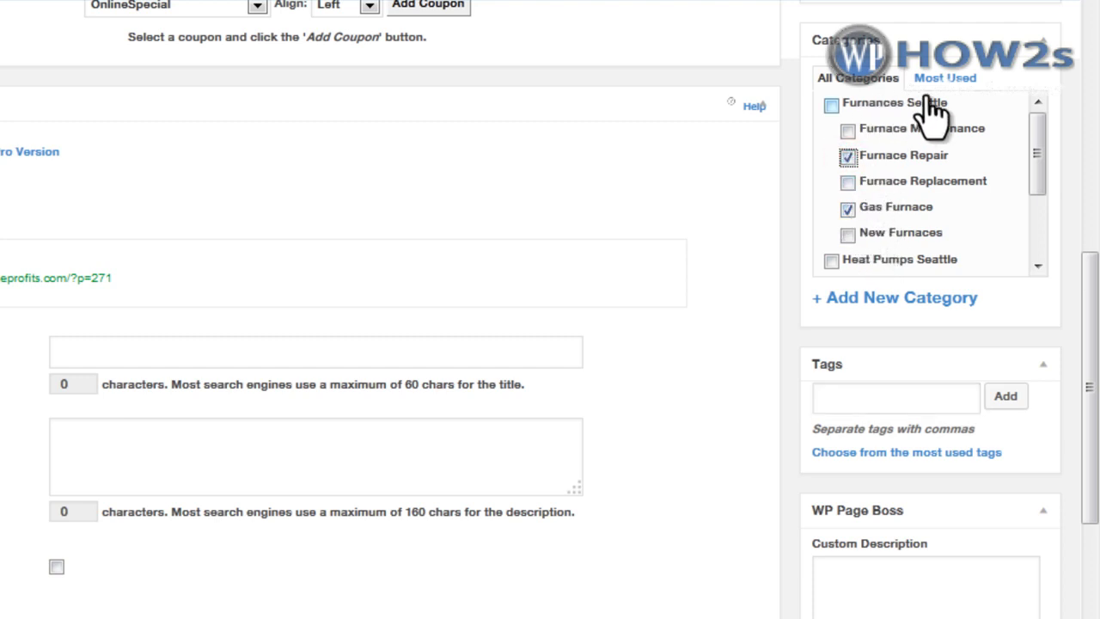
Enter the post tags "gas furance, furnace repair, seattle".
click(824, 396)
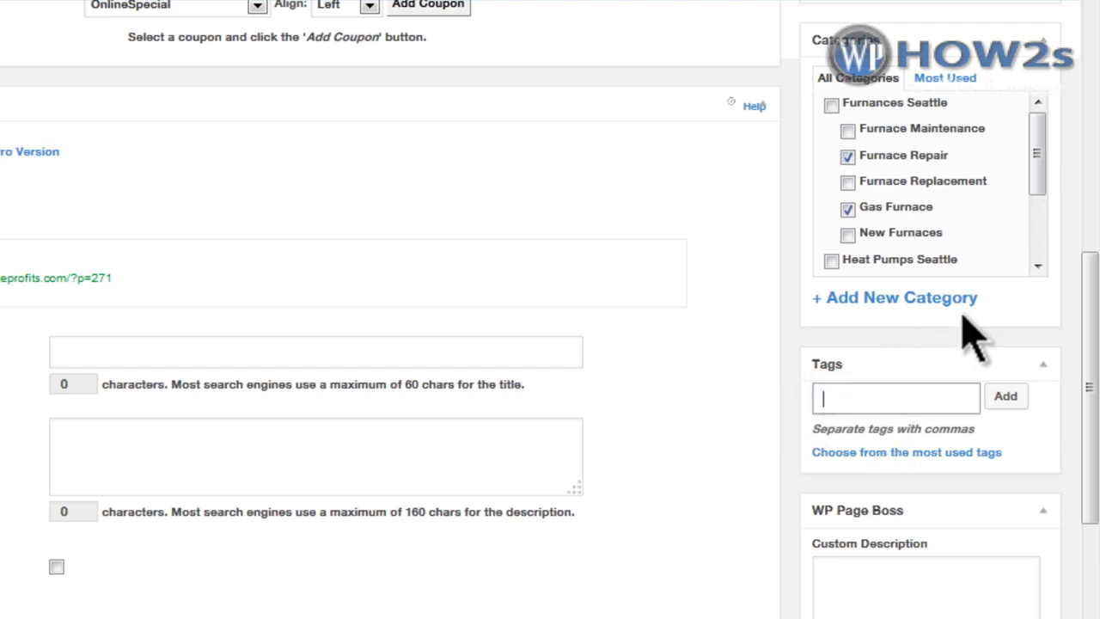
text(gas furanc)
text(e, furnace )
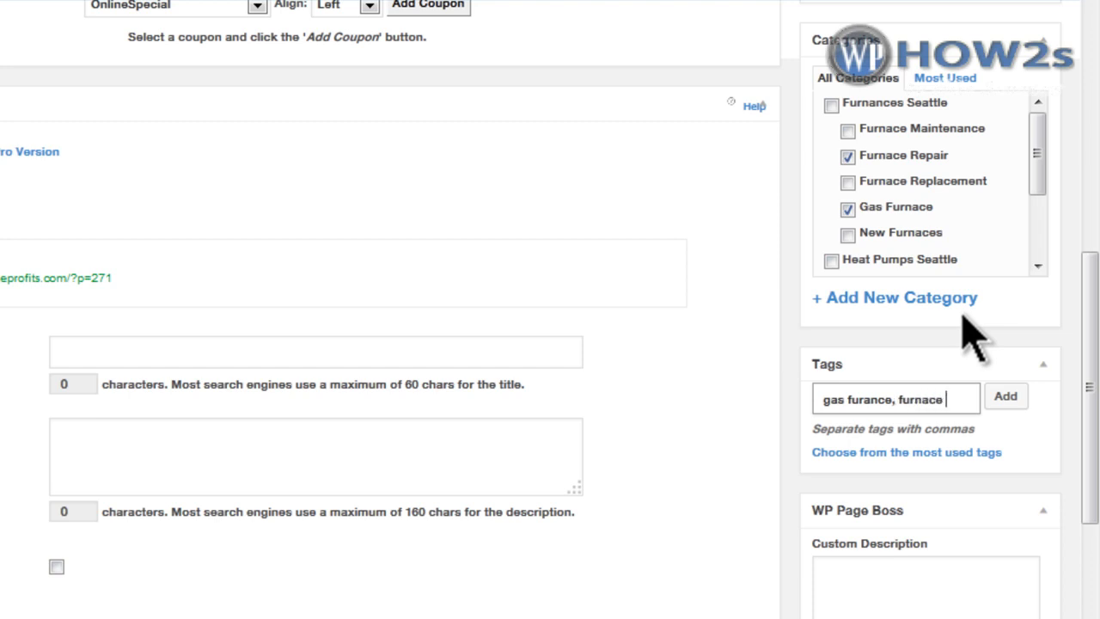
text(repair)
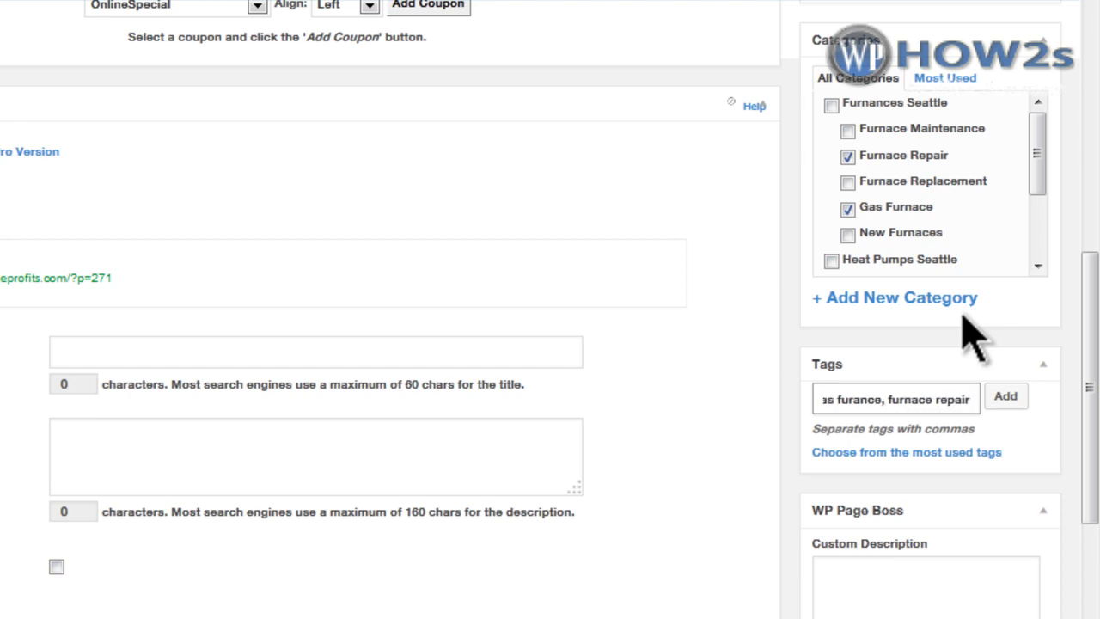
text(, seattle)
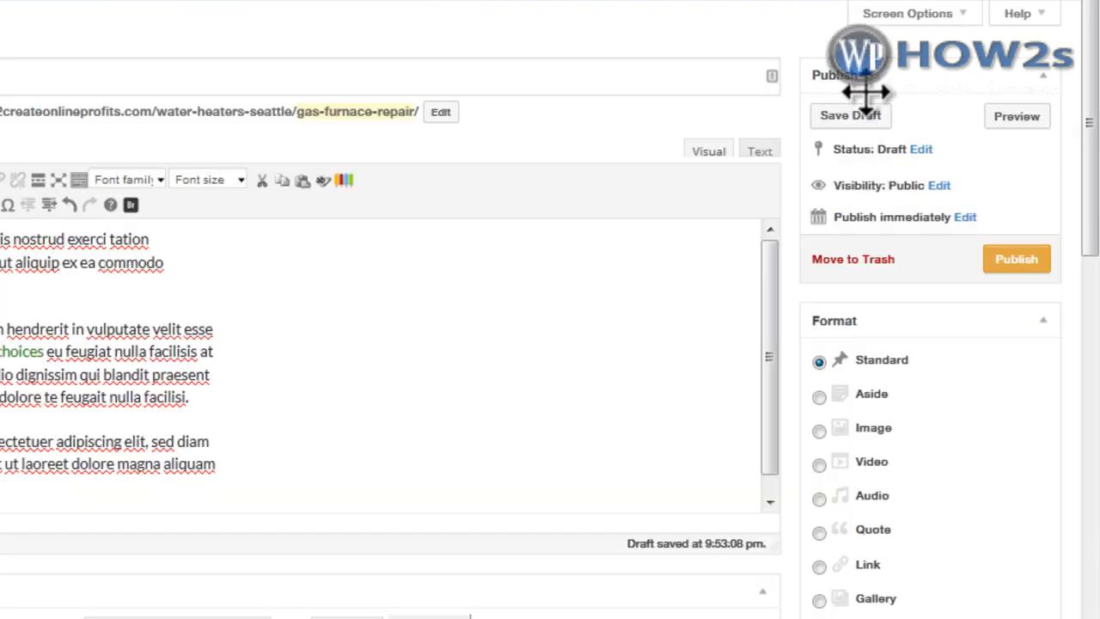
click(1016, 263)
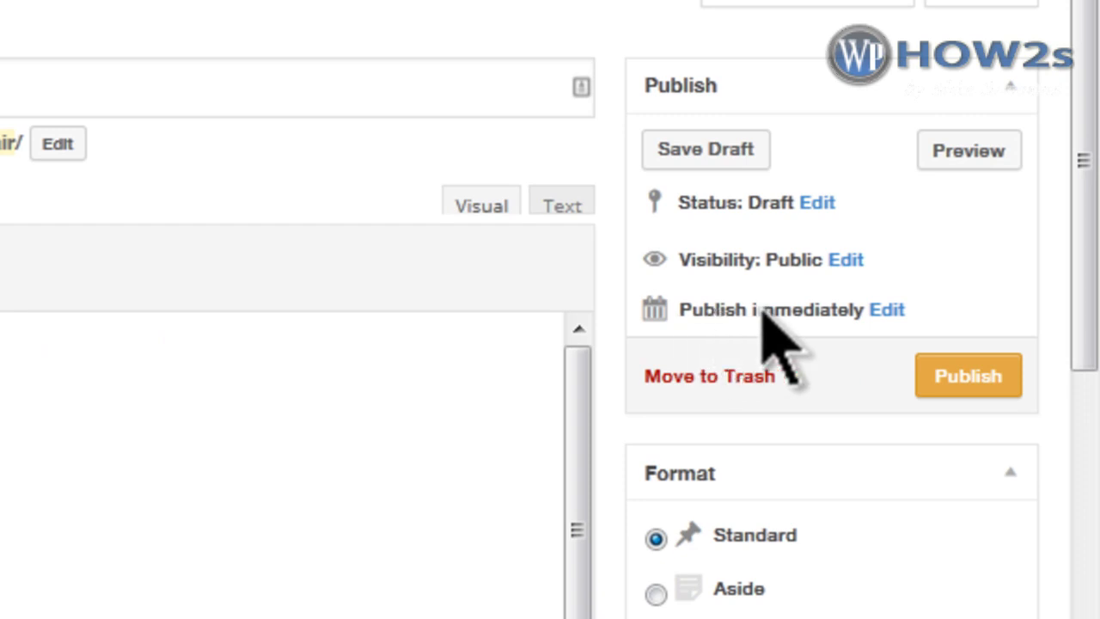
Publish the Gas Furnace Repair post immediately.
click(890, 311)
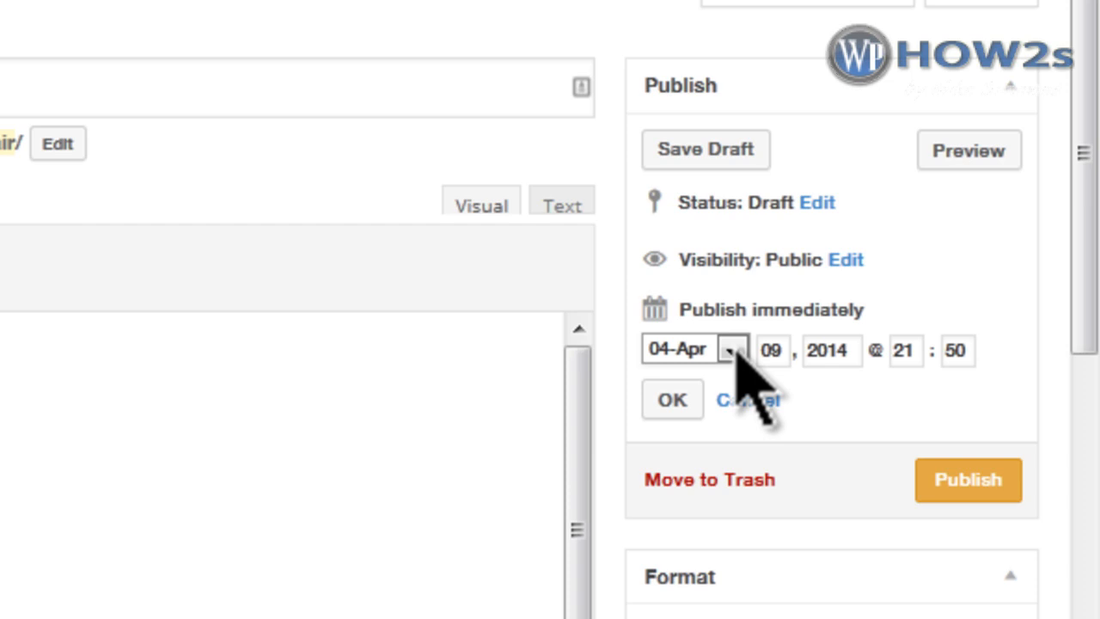
click(970, 480)
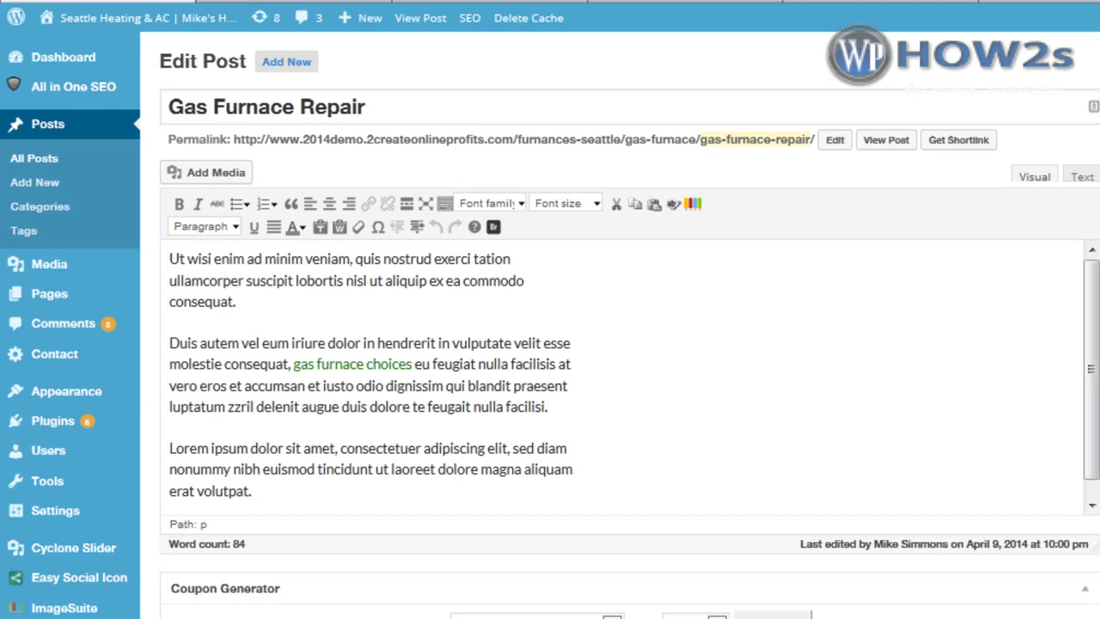
In the theme customizer's TwentyFourteen General Options, turn off removal of the featured content section and publish the change.
mouse_move(90, 394)
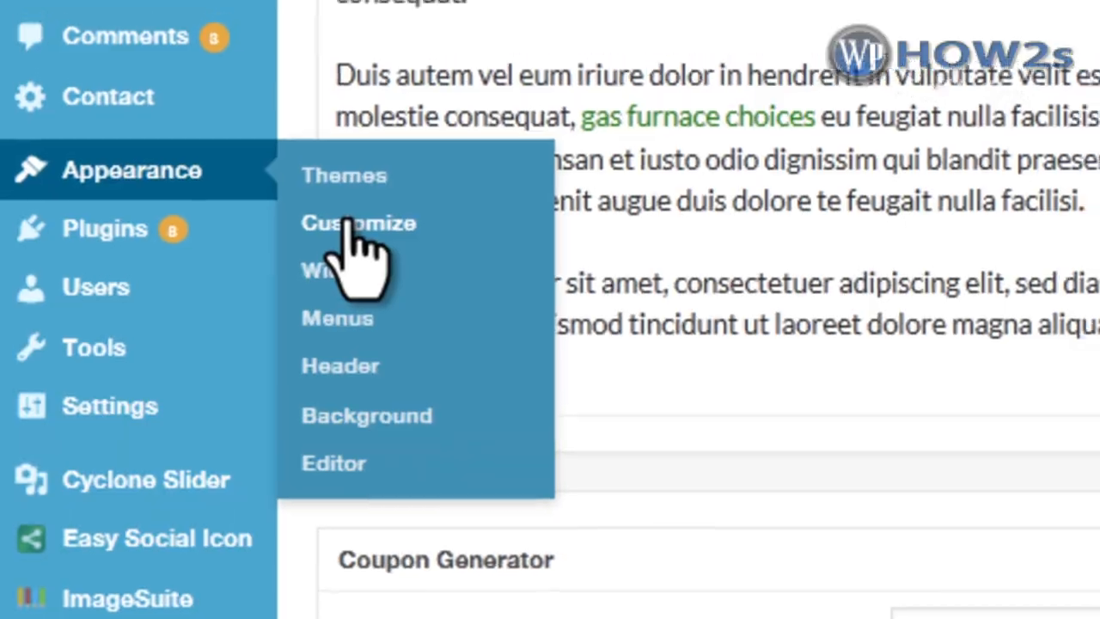
click(351, 225)
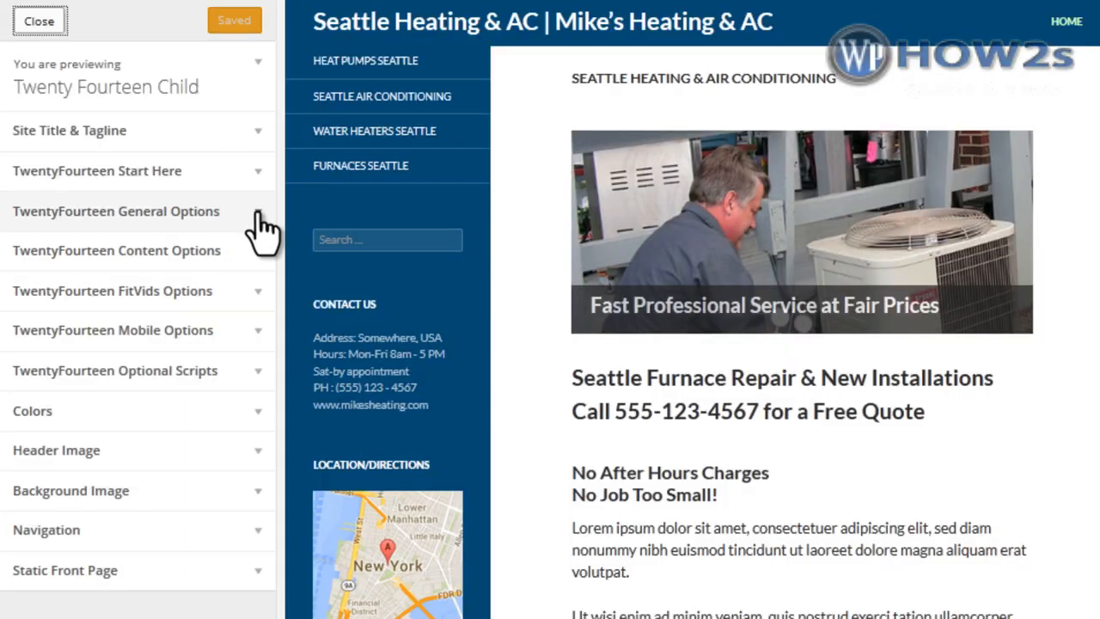
click(257, 225)
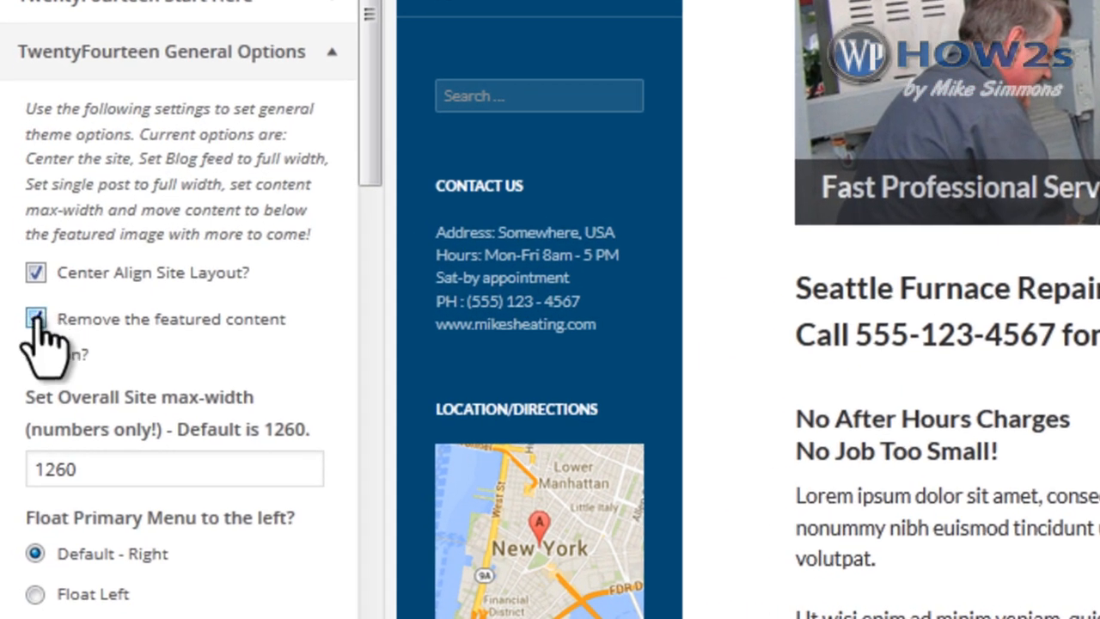
click(35, 319)
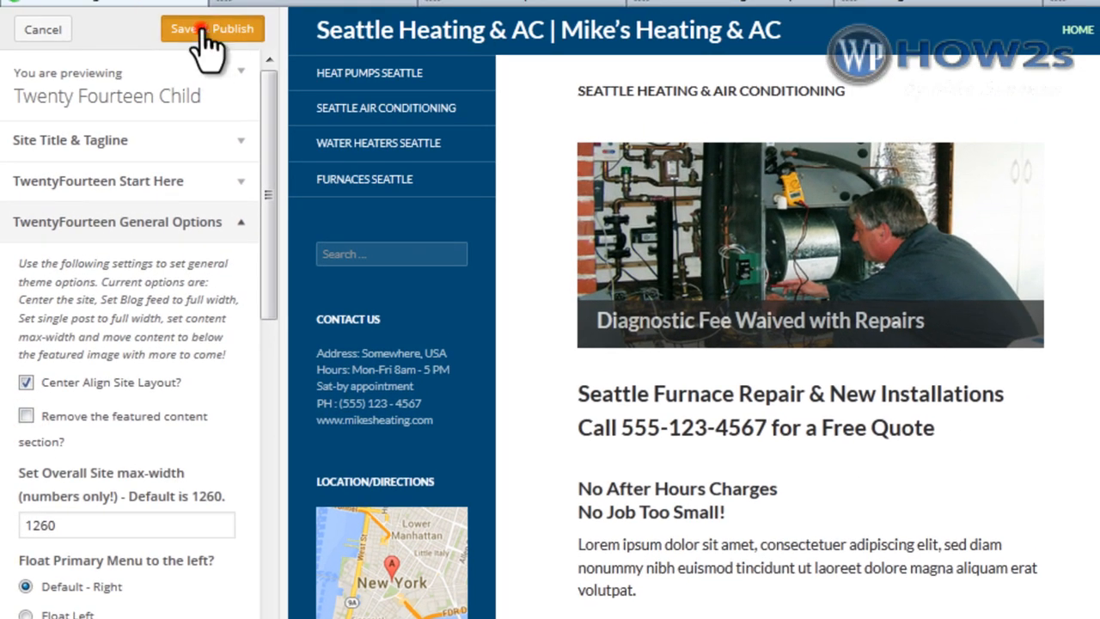
click(200, 31)
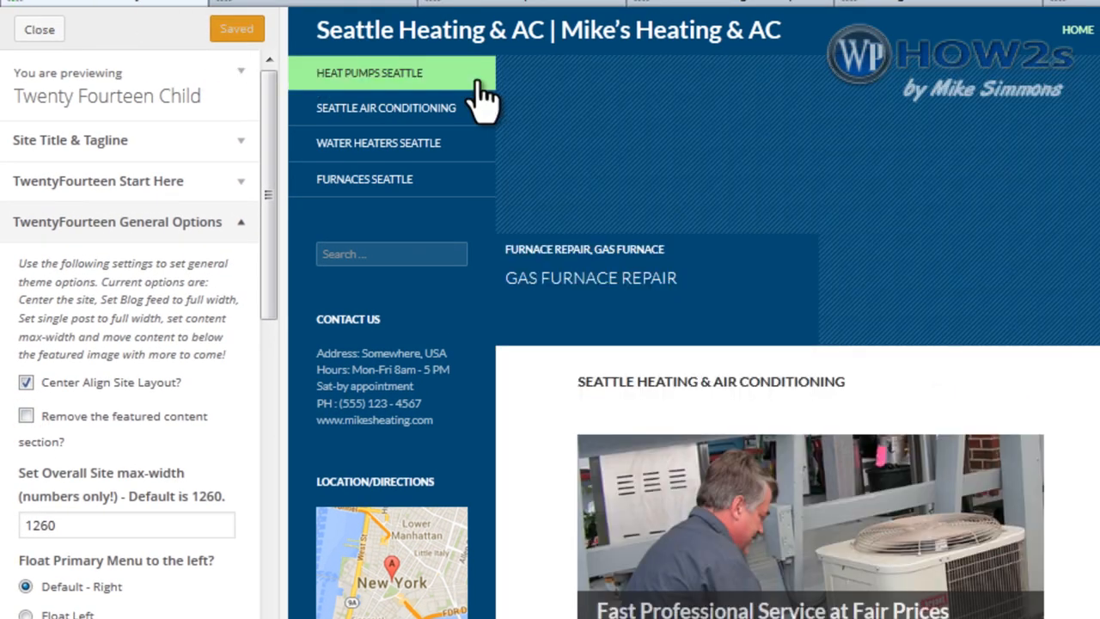
Close and reopen the theme customizer, and expand the Featured Content settings.
click(33, 25)
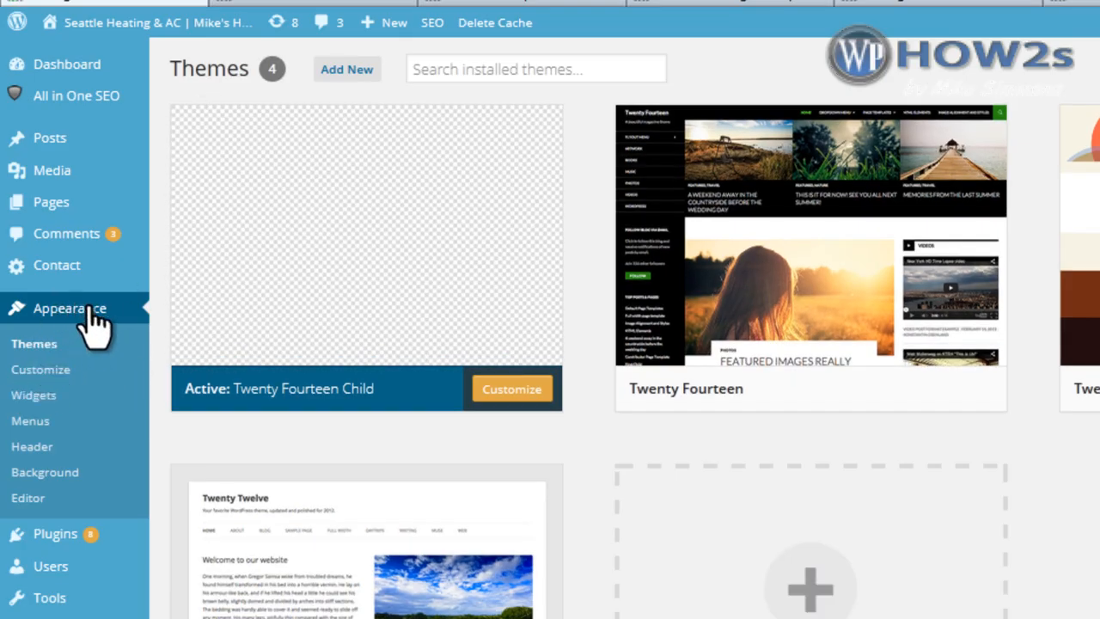
click(34, 371)
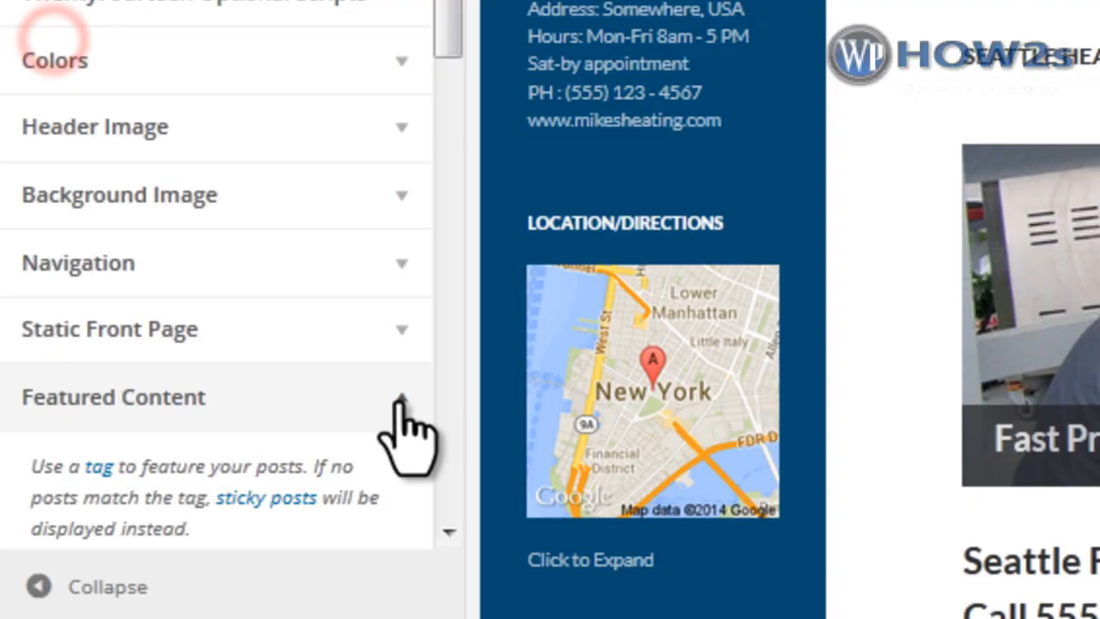
click(399, 398)
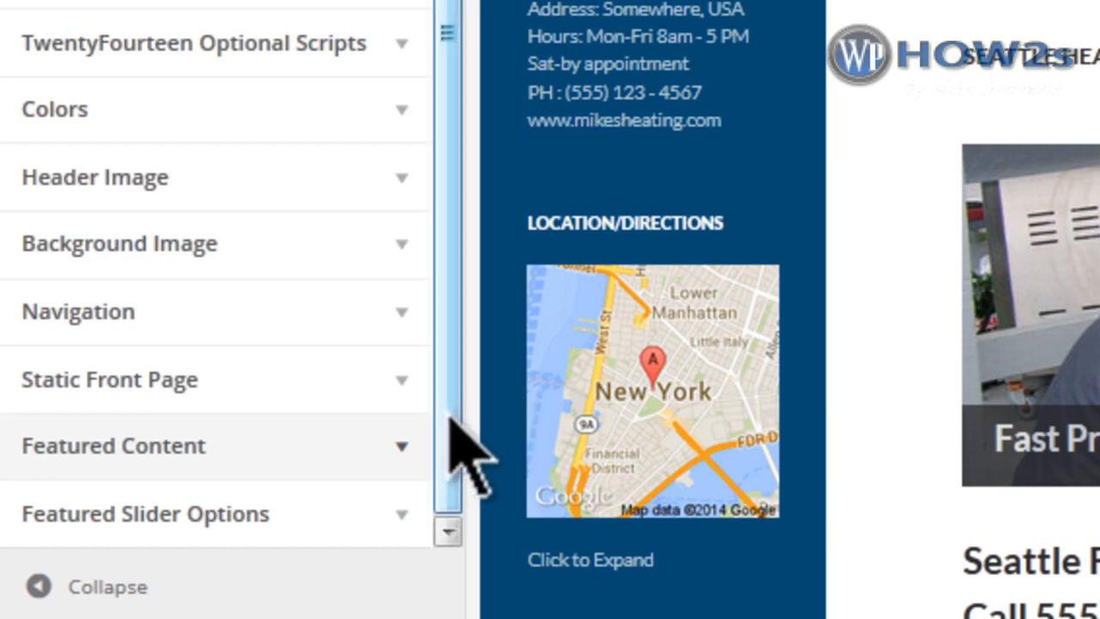
click(401, 445)
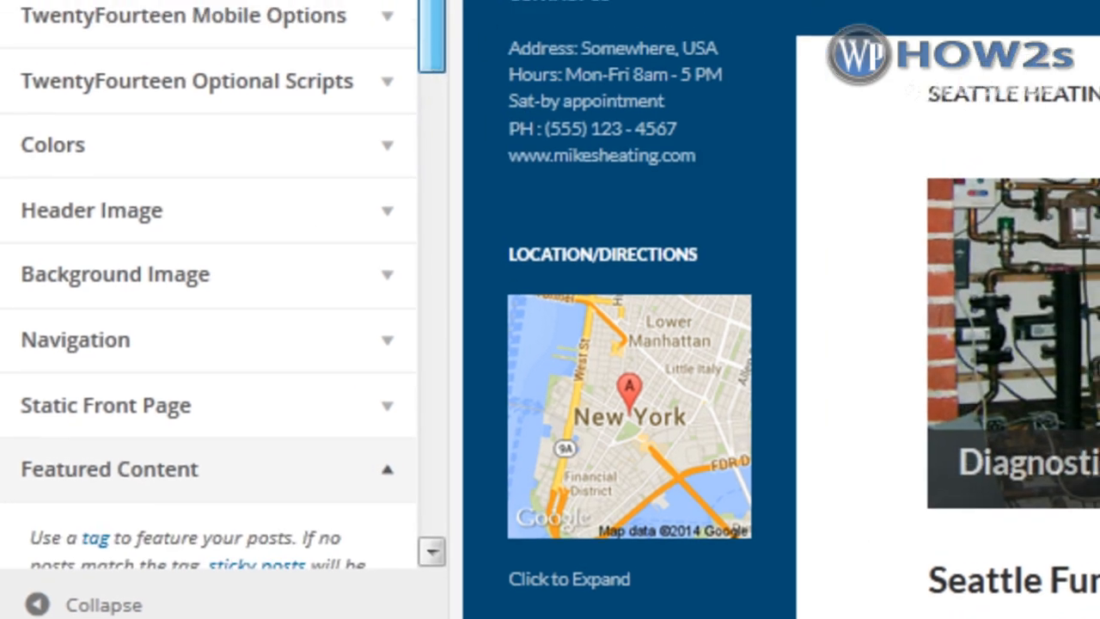
scroll(443, 258, down, 5)
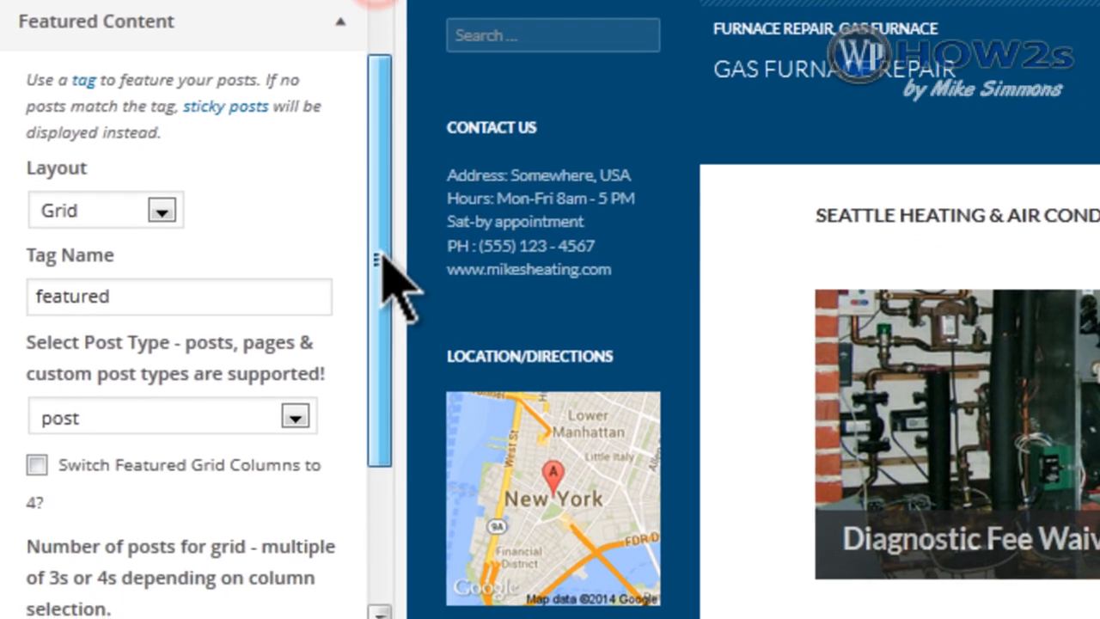
scroll(378, 263, down, 1)
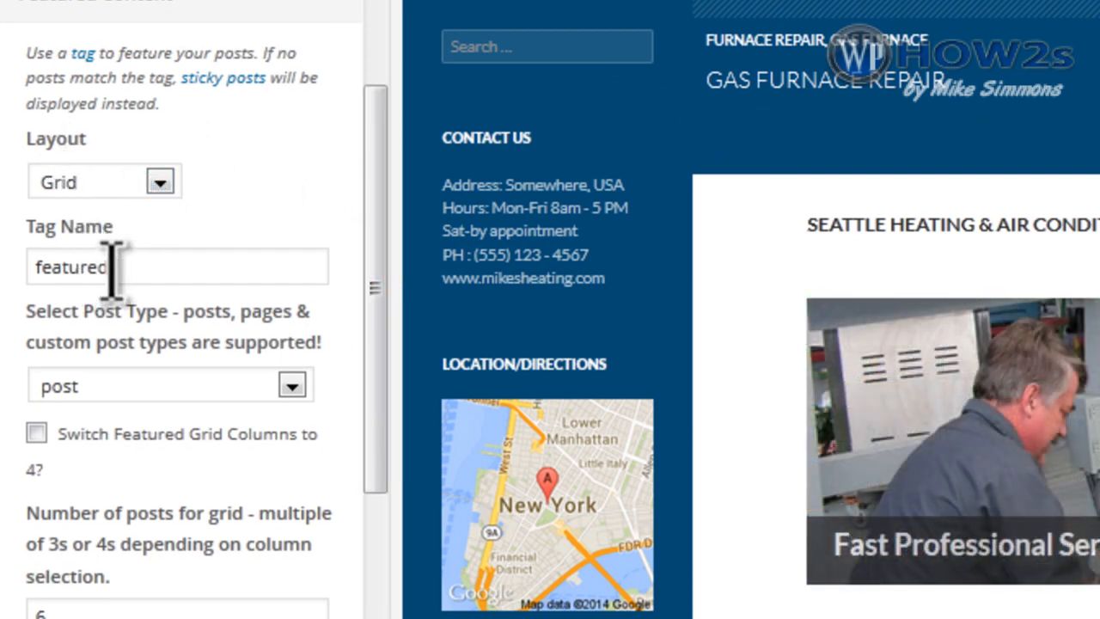
Set the number of posts for the featured content grid to 3 and publish the customizer change.
drag(111, 267, 19, 266)
click(331, 223)
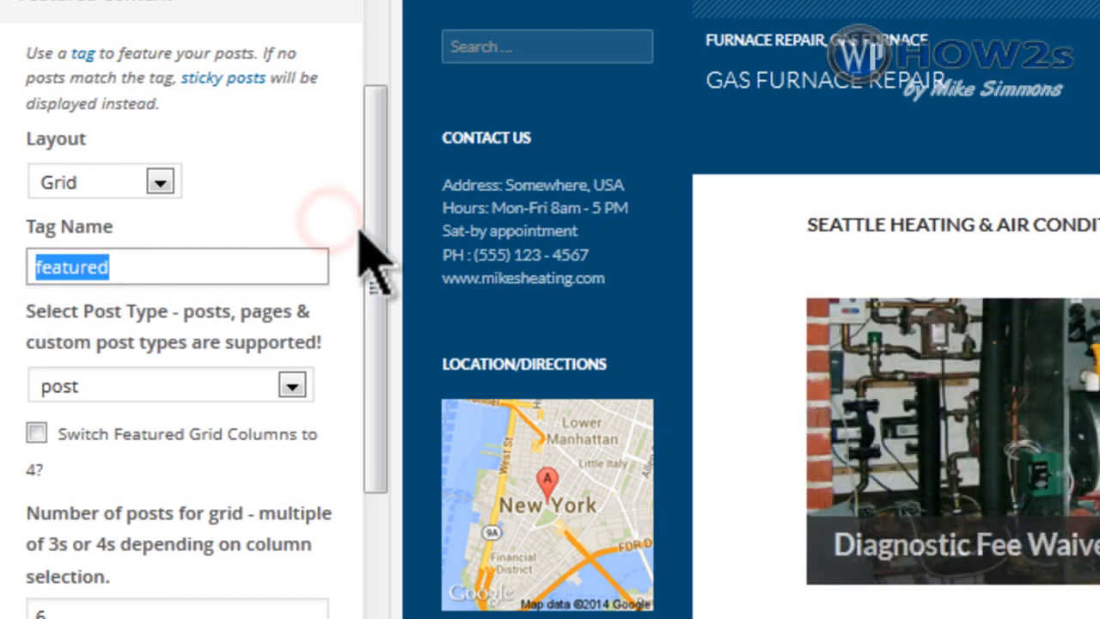
drag(368, 208, 386, 326)
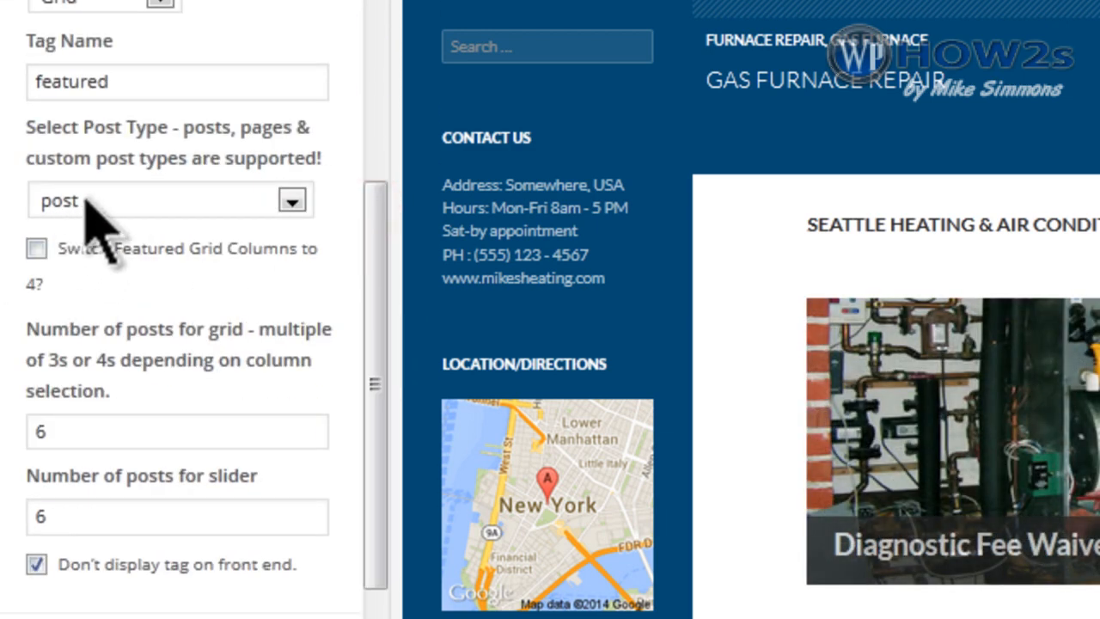
click(36, 248)
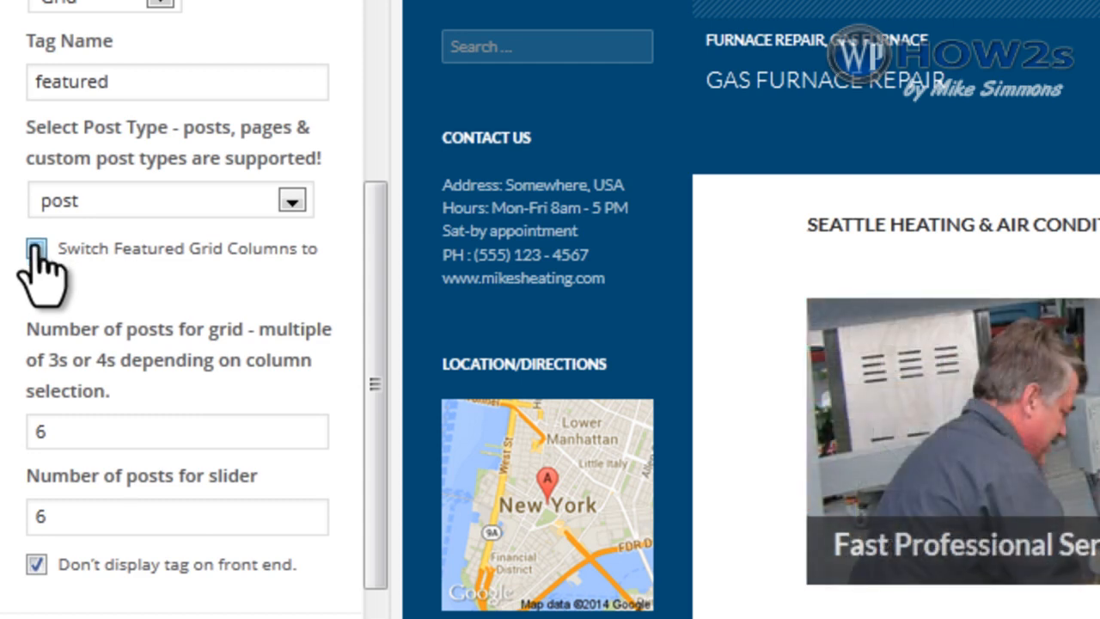
drag(372, 233, 374, 251)
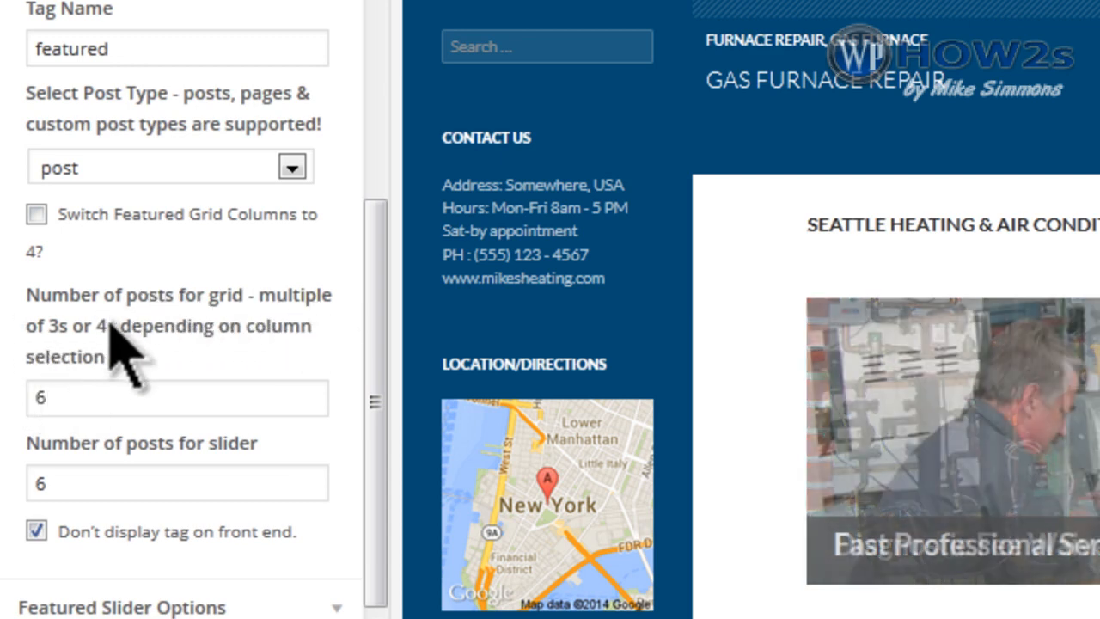
click(41, 404)
key(BackSpace)
text(6)
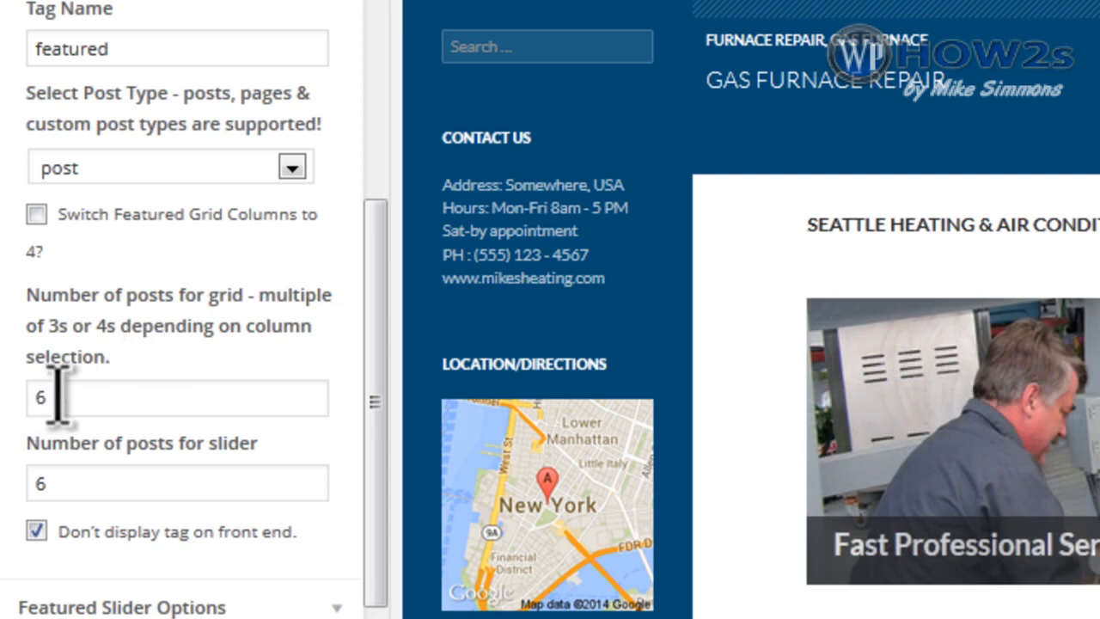
double_click(57, 397)
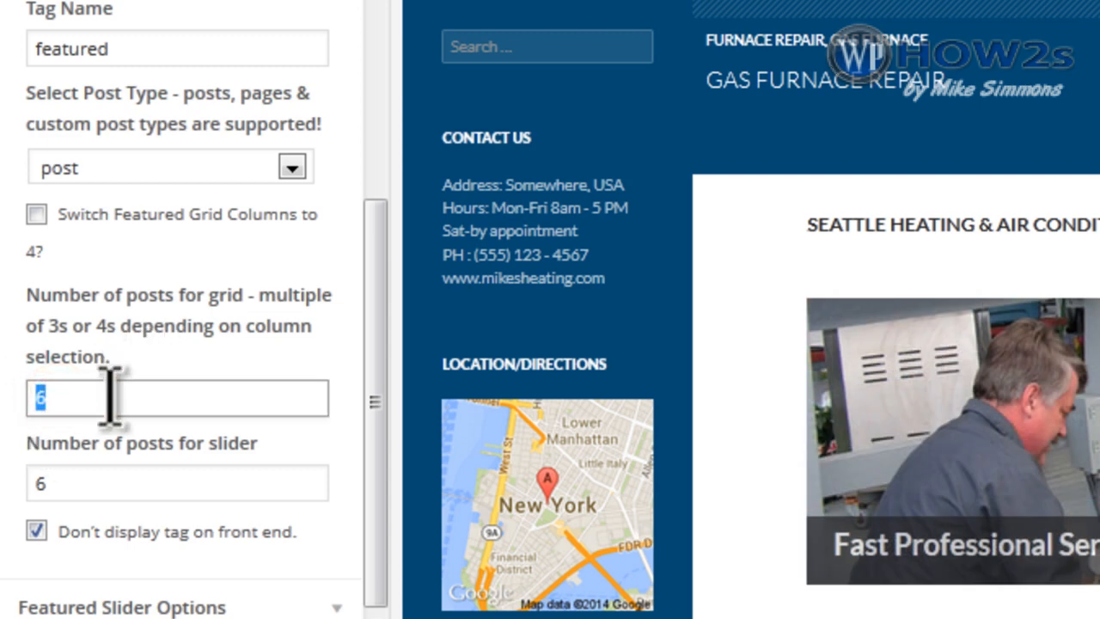
text(3)
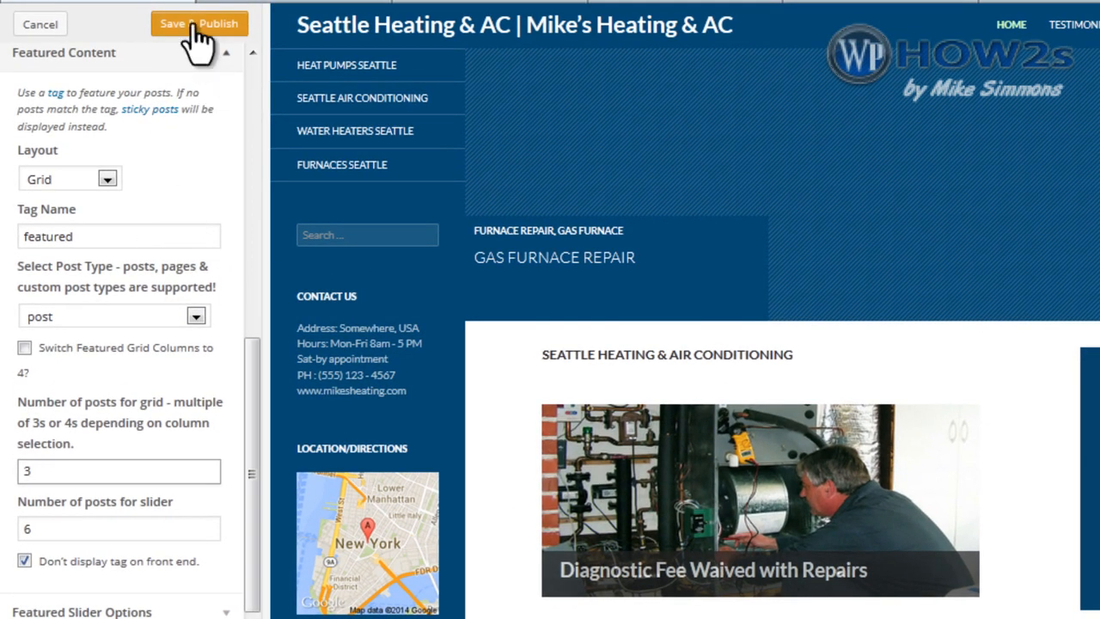
click(197, 30)
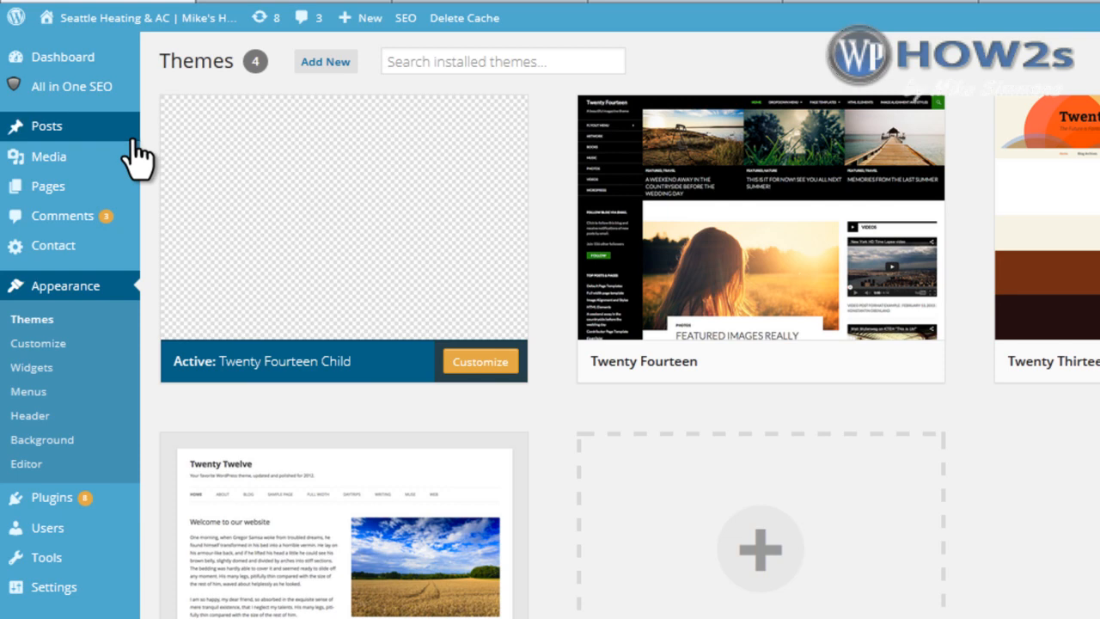
Create a new post and title it "Save on Heat Pumps".
mouse_move(66, 136)
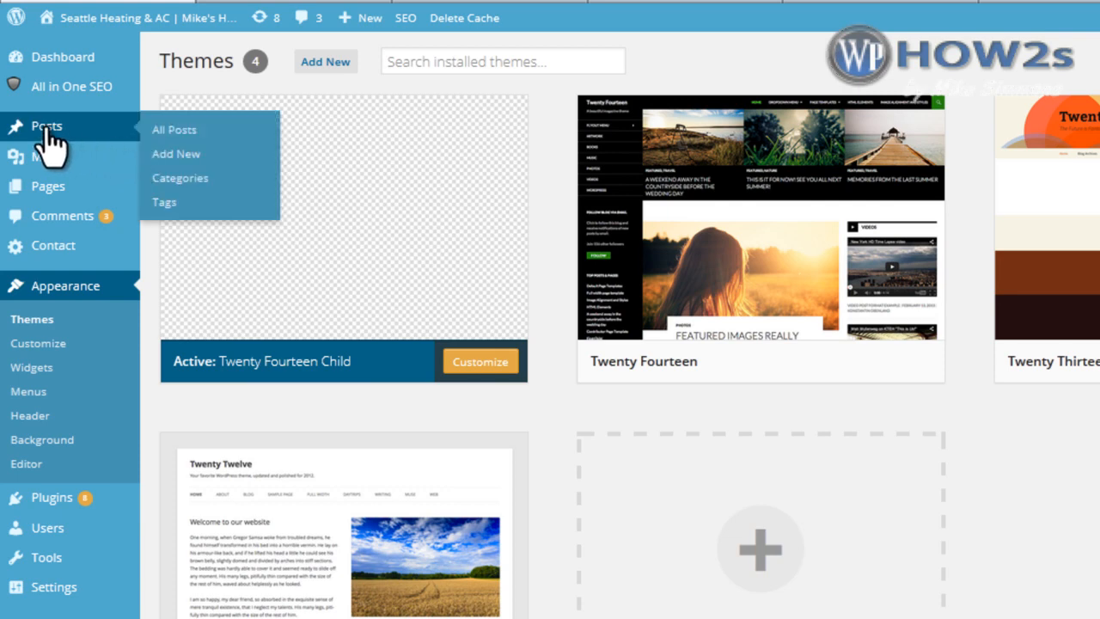
click(191, 154)
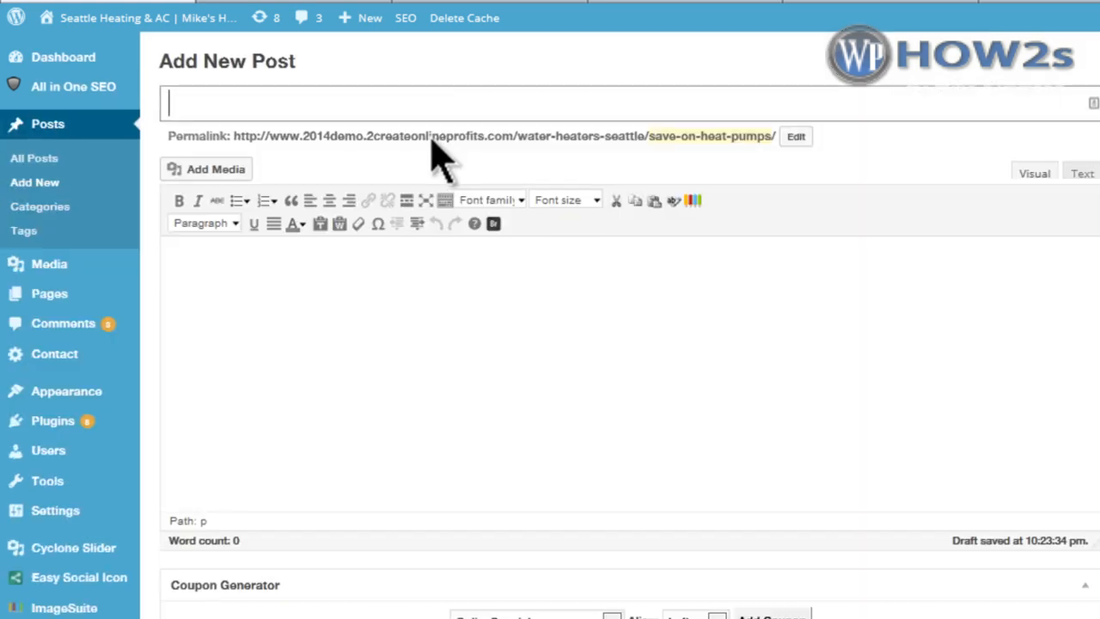
right_click(219, 105)
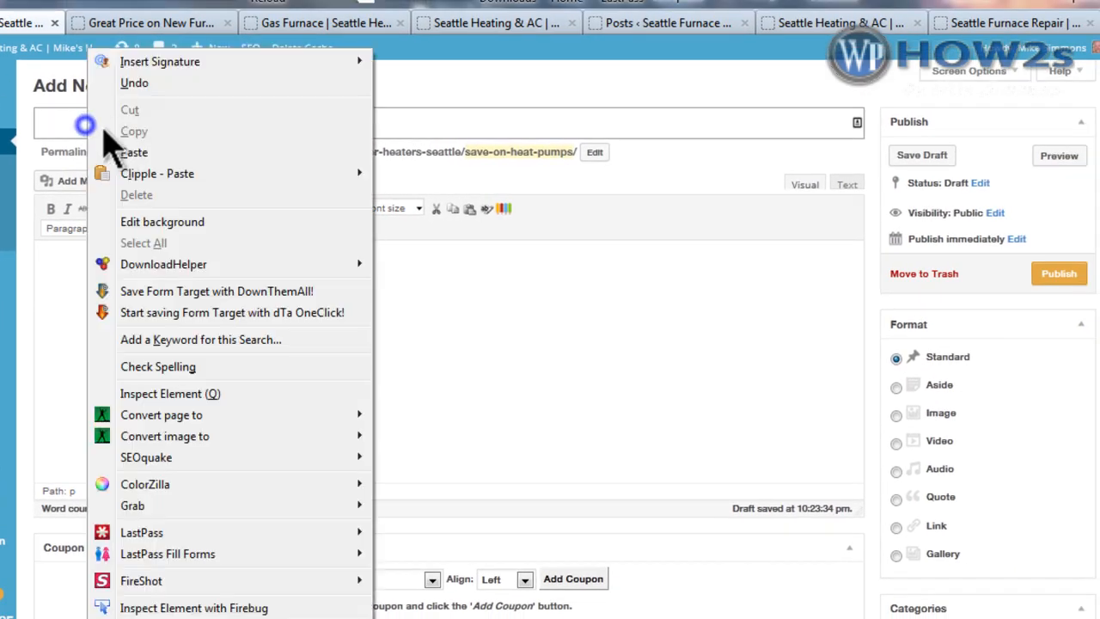
click(134, 152)
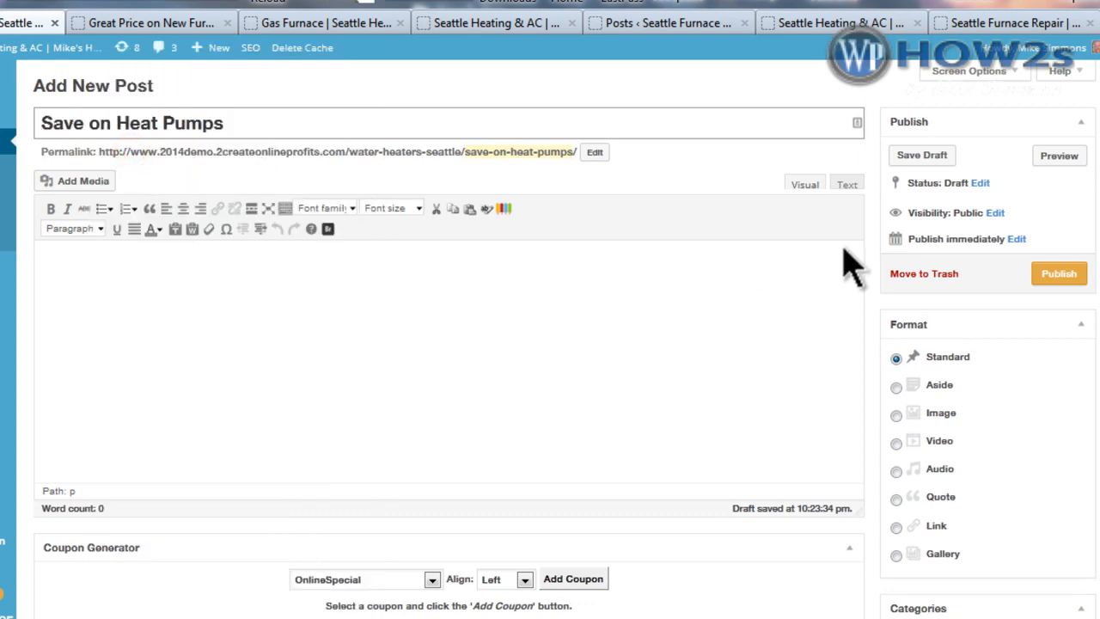
Assign the post to the Heat Pumps Seattle category and add the tag "featured".
scroll(447, 344, down, 5)
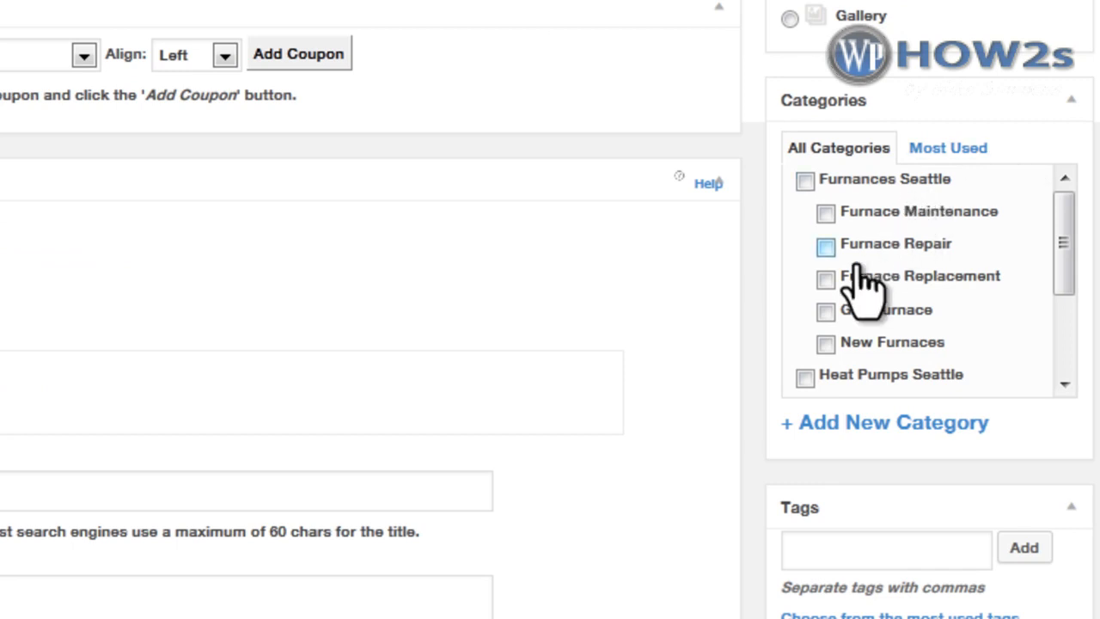
click(806, 378)
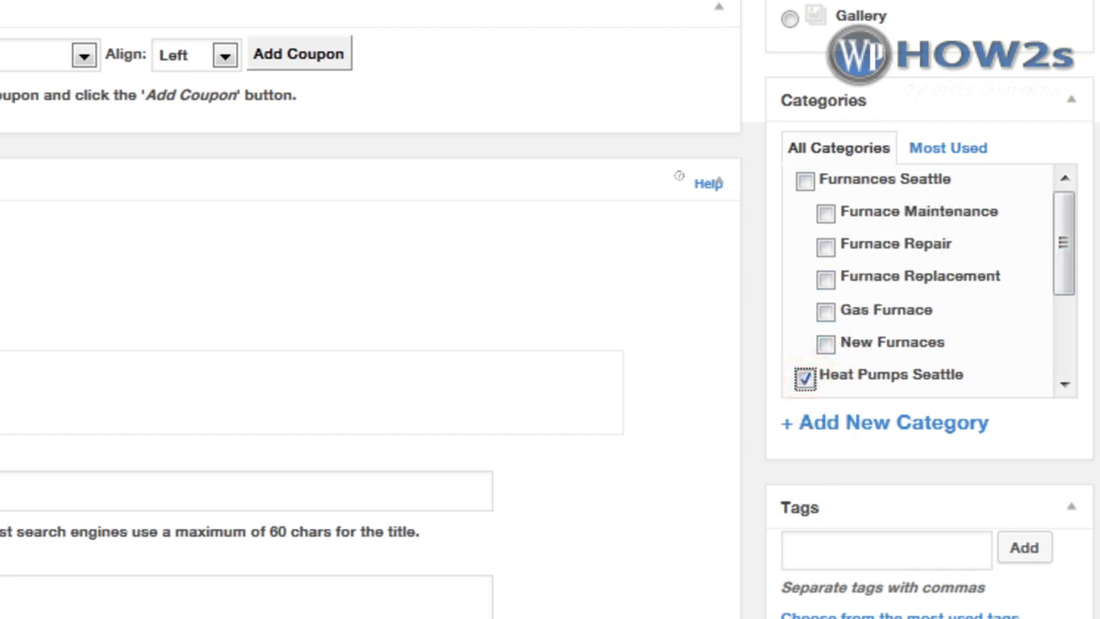
scroll(550, 310, down, 2)
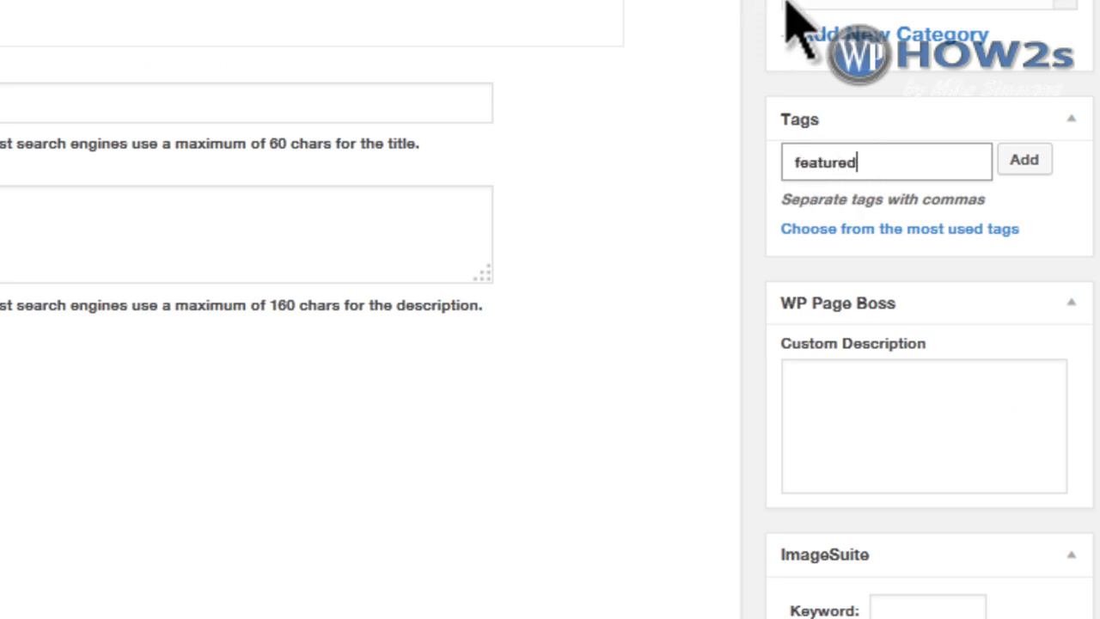
click(1023, 162)
Begin setting the post's featured image and select heat_pumps_coupon.jpg from the media library.
scroll(550, 309, down, 3)
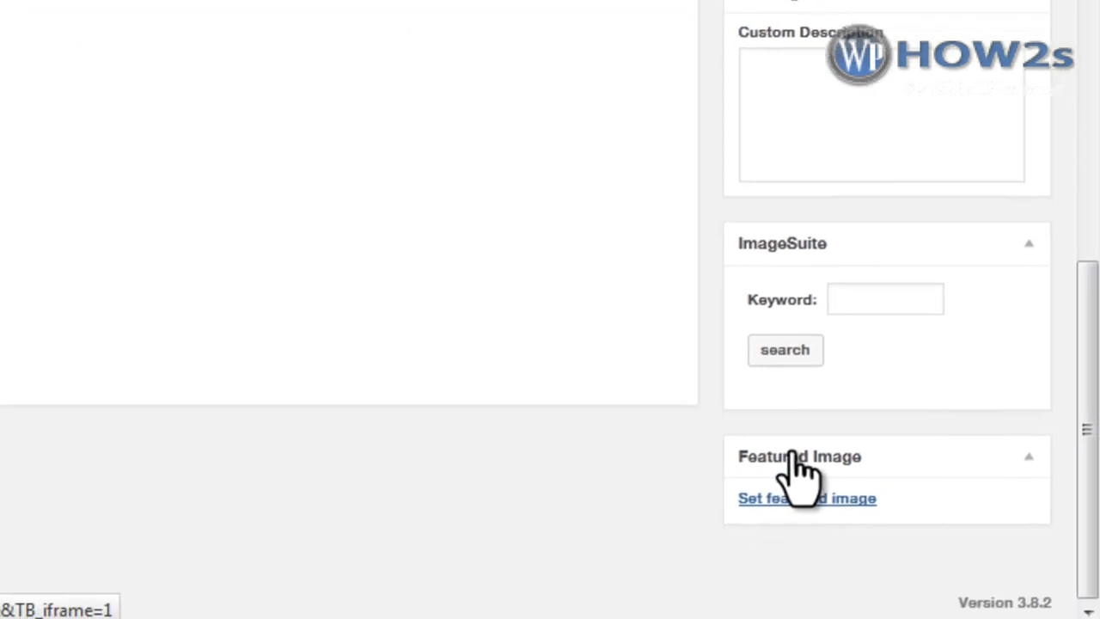
click(806, 503)
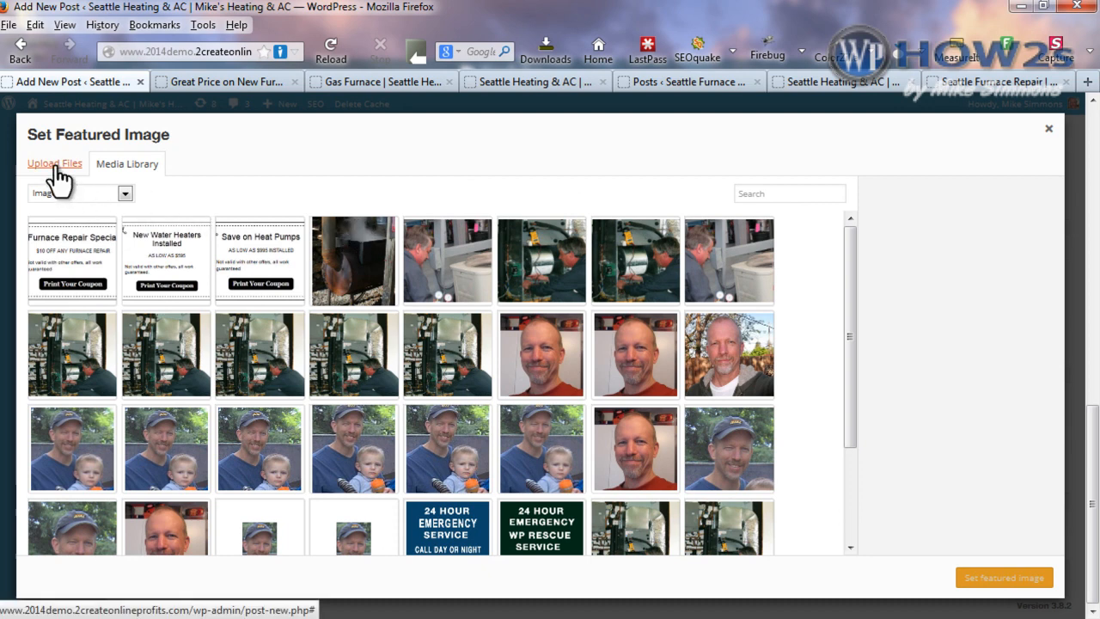
click(256, 251)
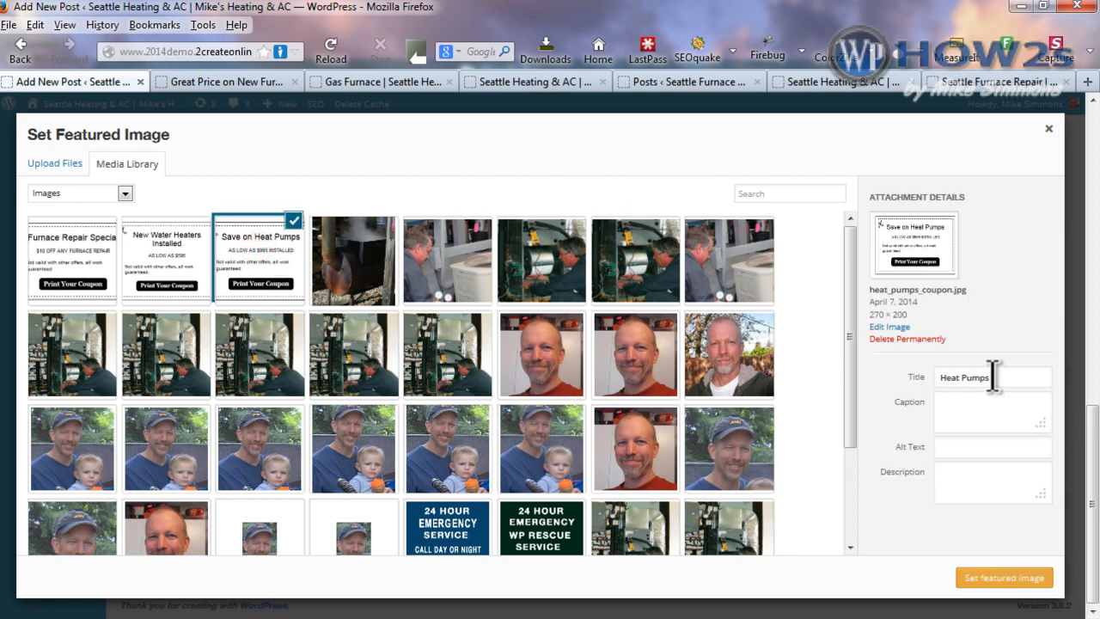
Copy the heat pumps coupon image's title, Heat Pumps, into its caption, alt text and description.
triple_click(968, 377)
key(ctrl+c)
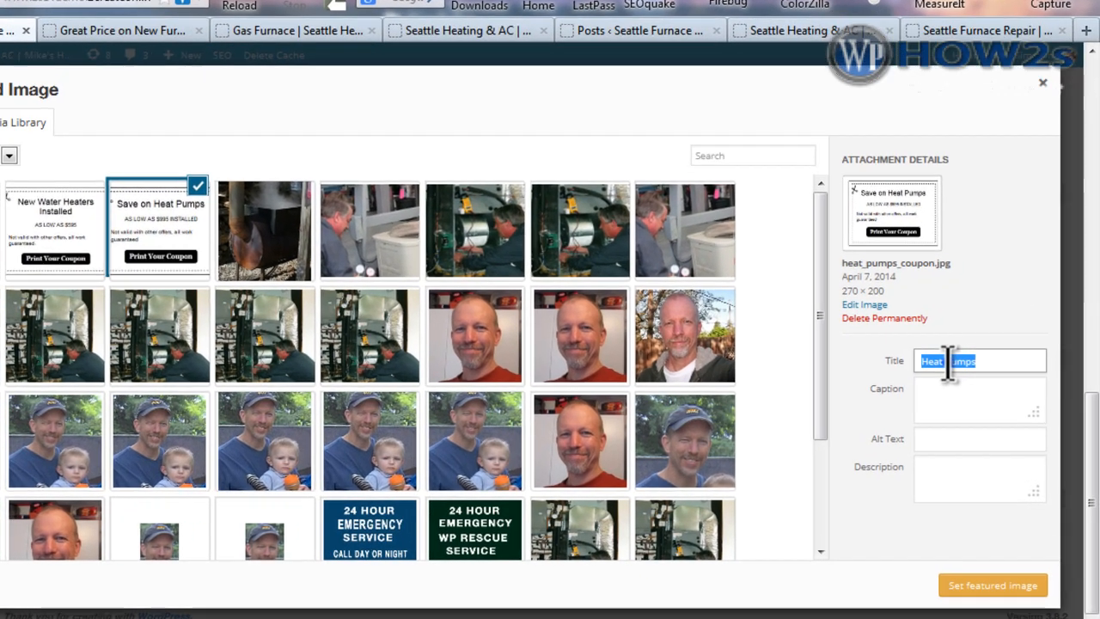
right_click(962, 377)
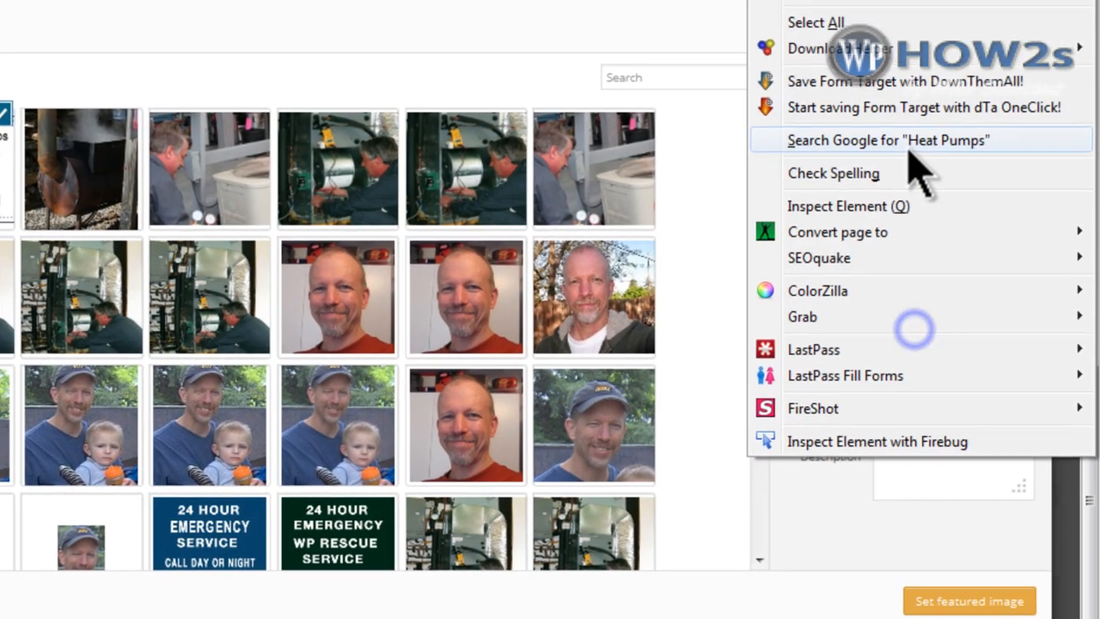
key(Escape)
click(890, 375)
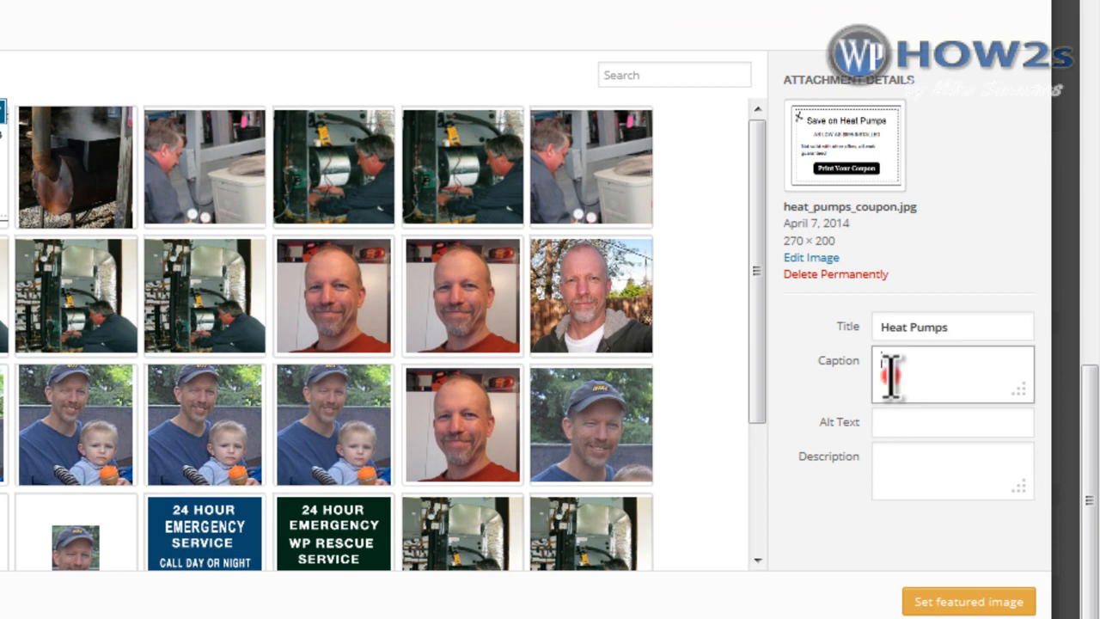
right_click(896, 375)
click(793, 2)
click(924, 429)
key(ctrl+v)
click(889, 450)
right_click(885, 450)
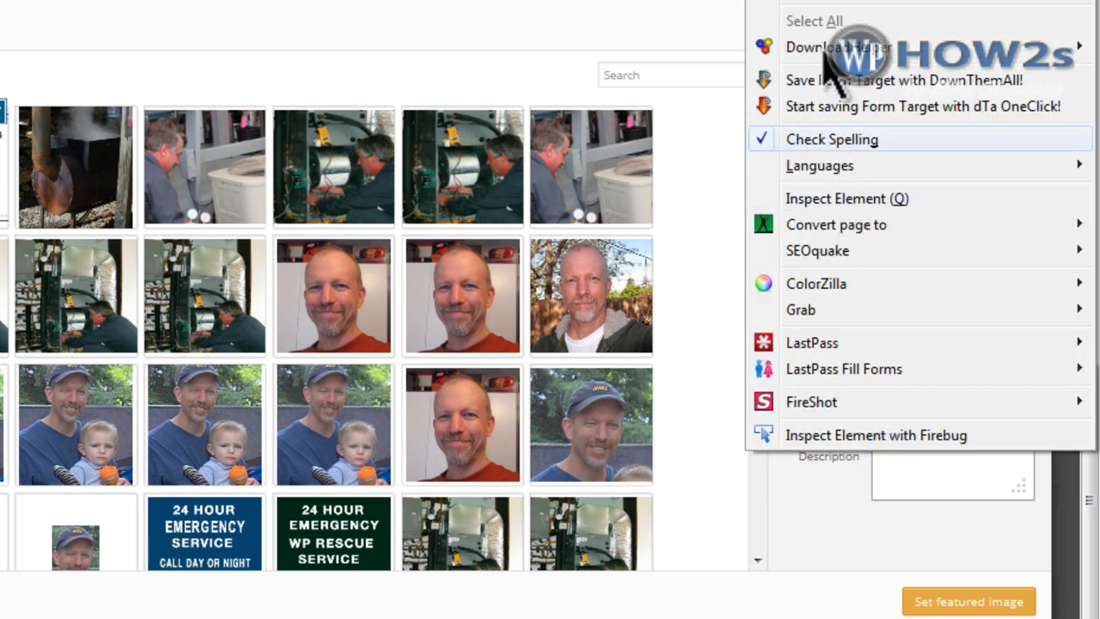
click(793, 2)
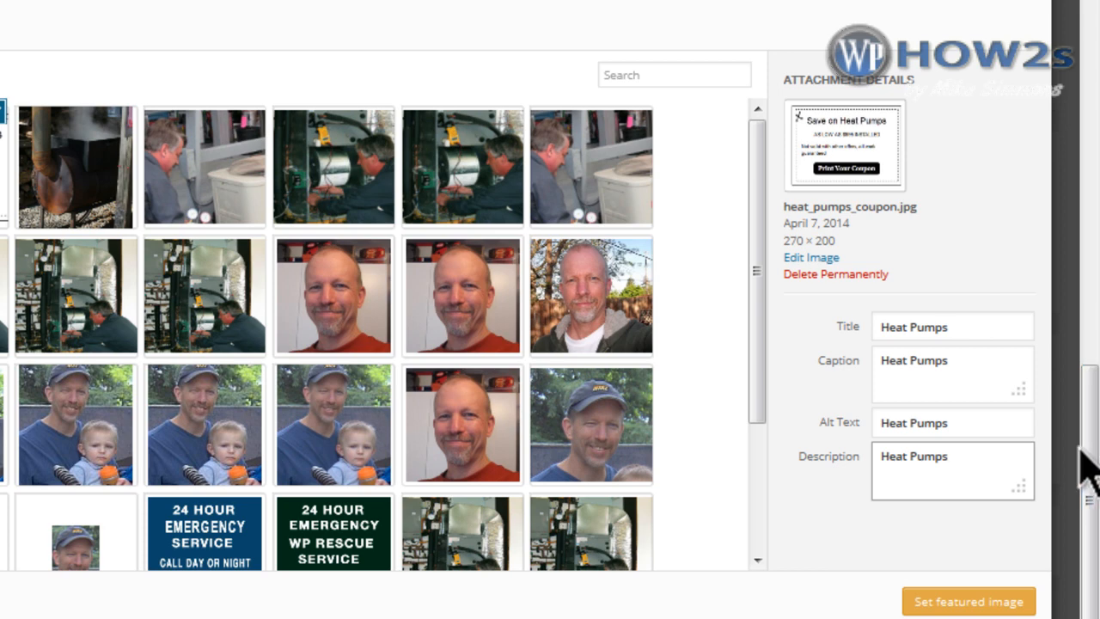
Set heat_pumps_coupon.jpg as the post's featured image and publish the Save on Heat Pumps post.
click(963, 604)
drag(1089, 393, 1081, 49)
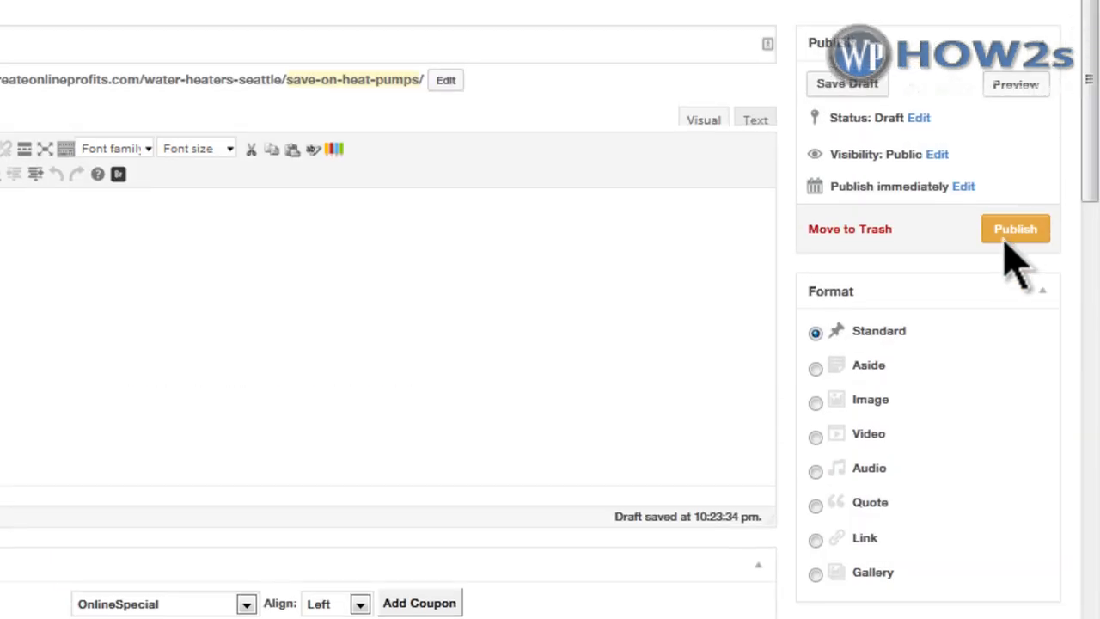
click(1015, 234)
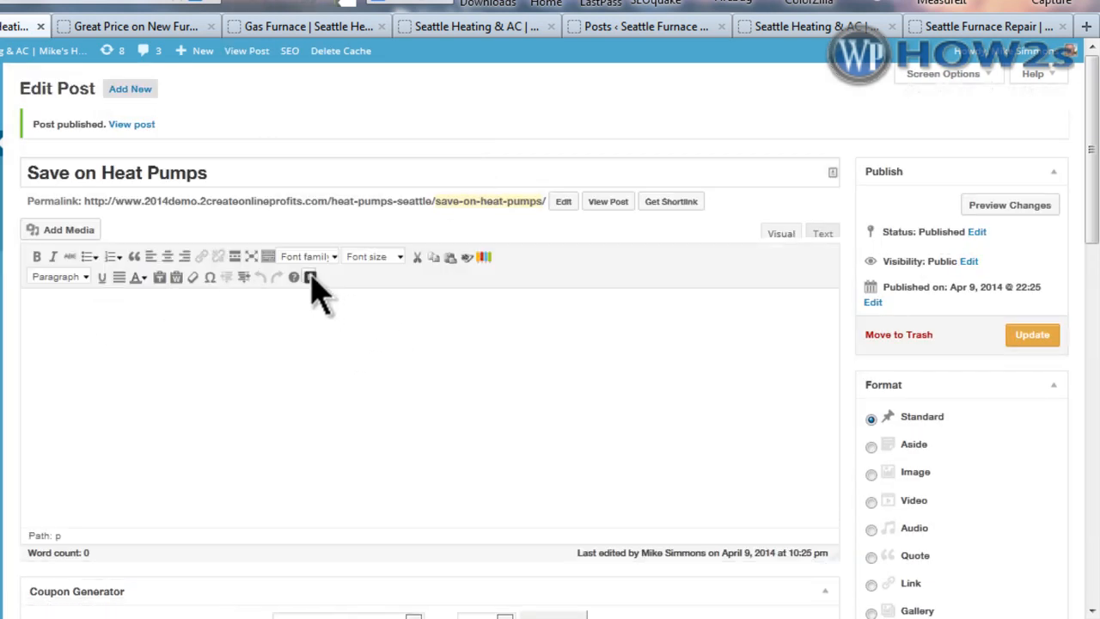
Switch to the live site and open its home page to check the featured content.
click(271, 27)
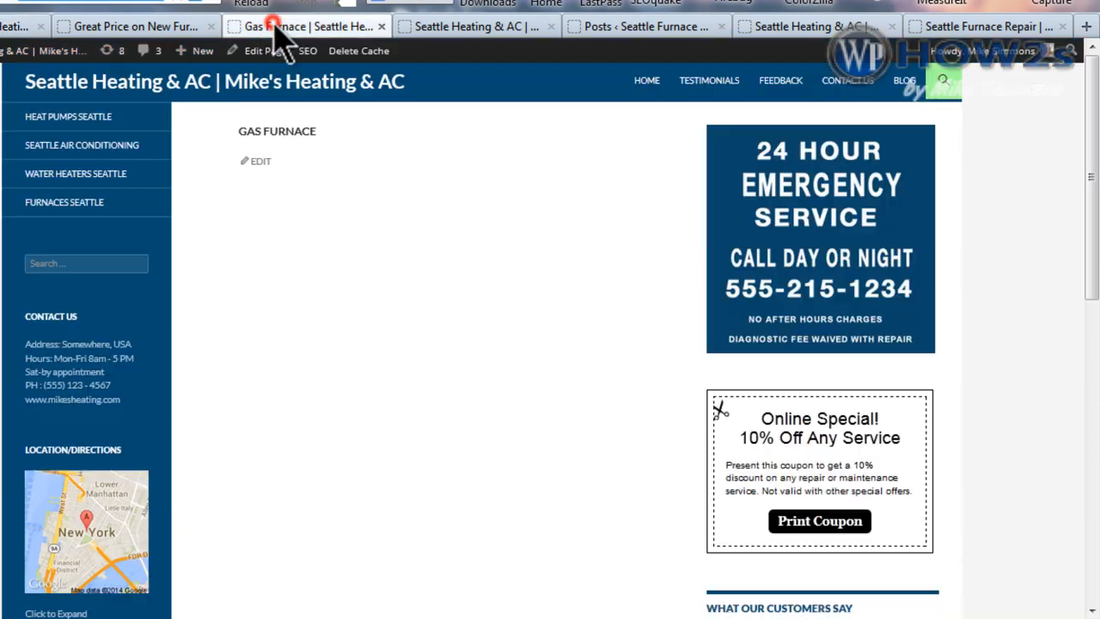
click(648, 83)
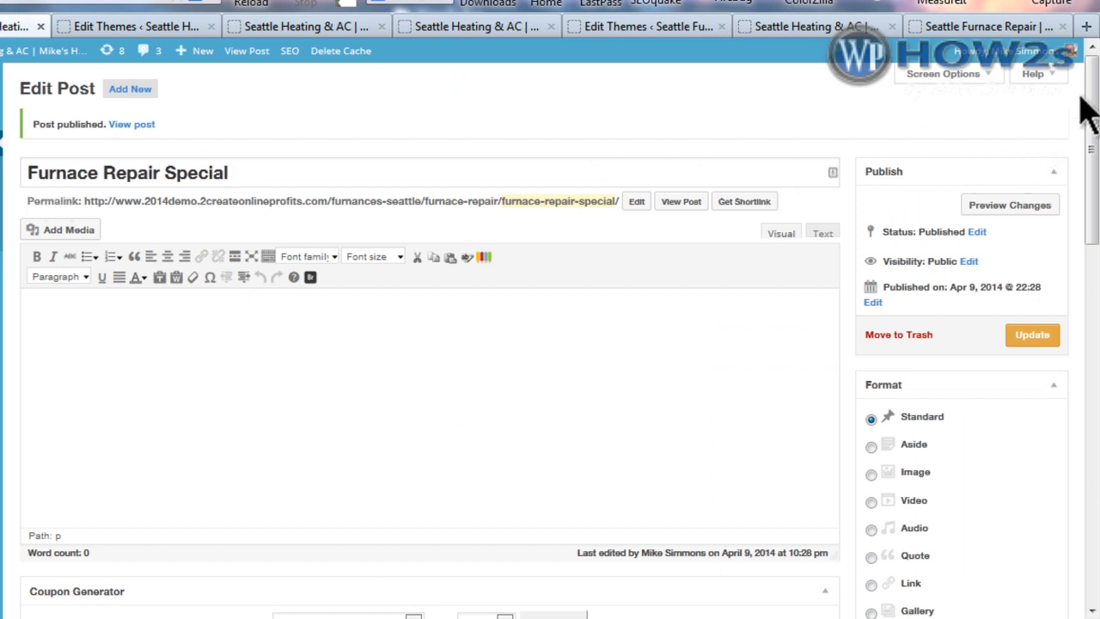
Review the Furnace Repair Special post's category, tag and featured image, and check the featured grid on the live home page.
drag(1085, 111, 1090, 260)
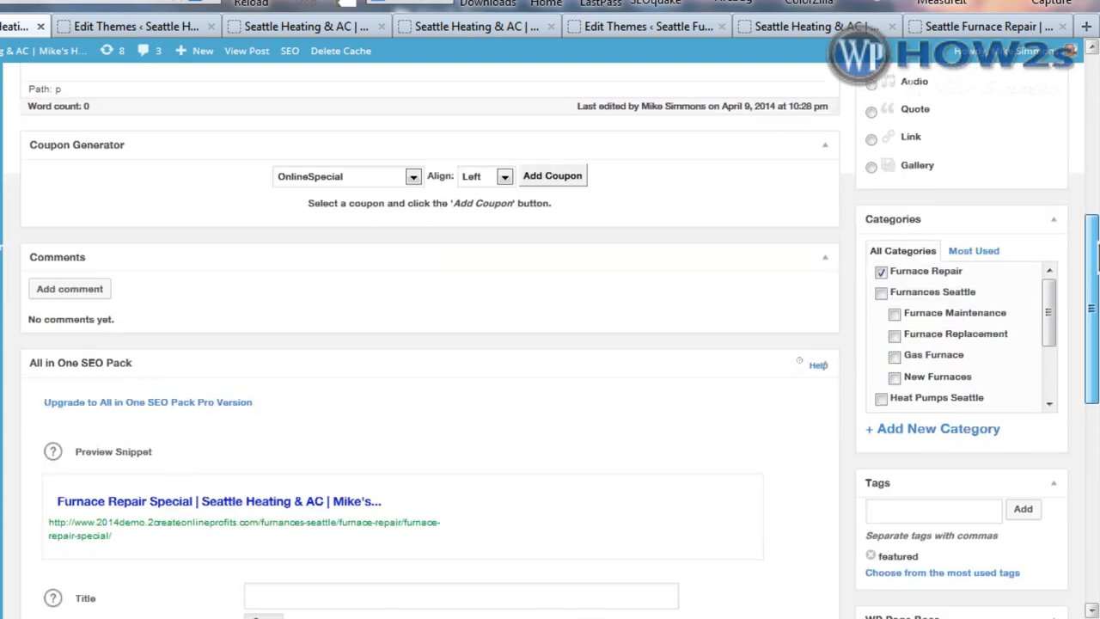
scroll(1092, 284, down, 3)
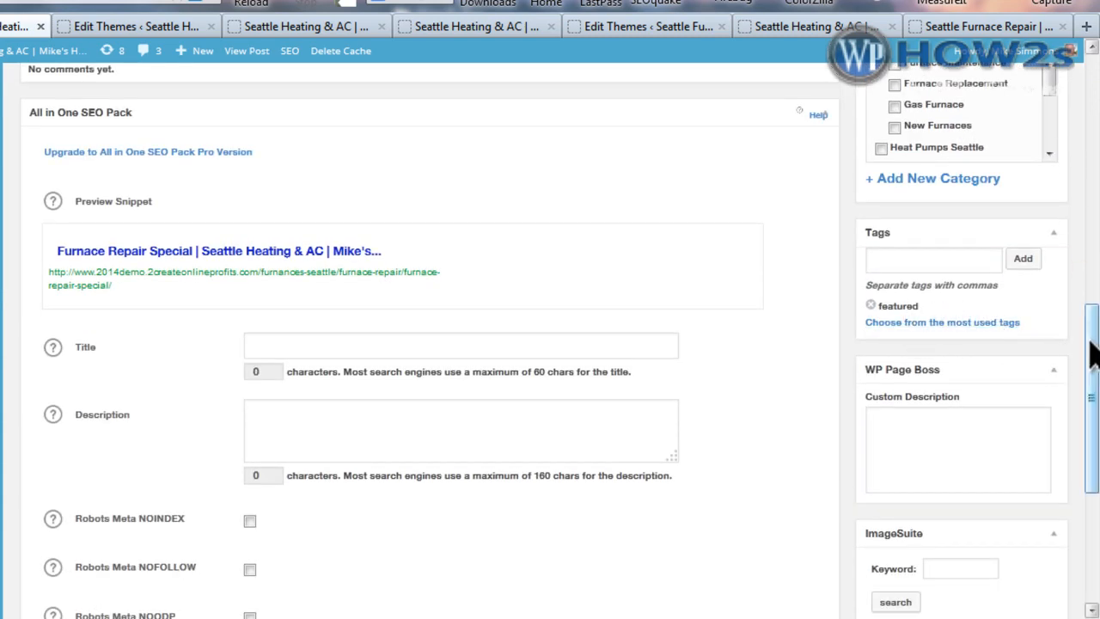
drag(1093, 356, 1090, 459)
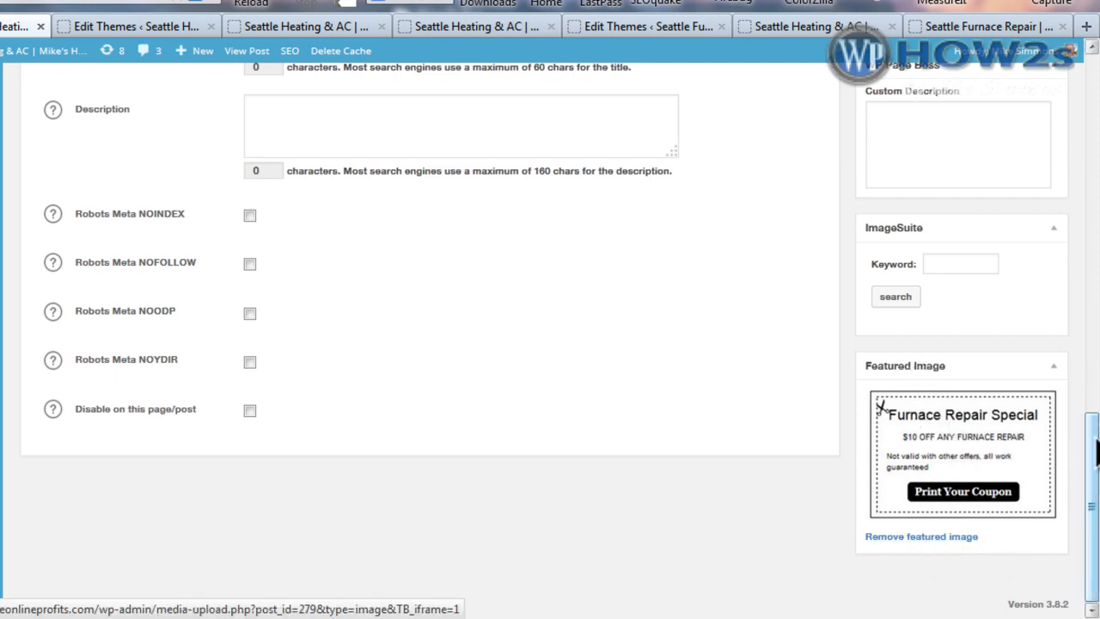
drag(1093, 479, 1074, 129)
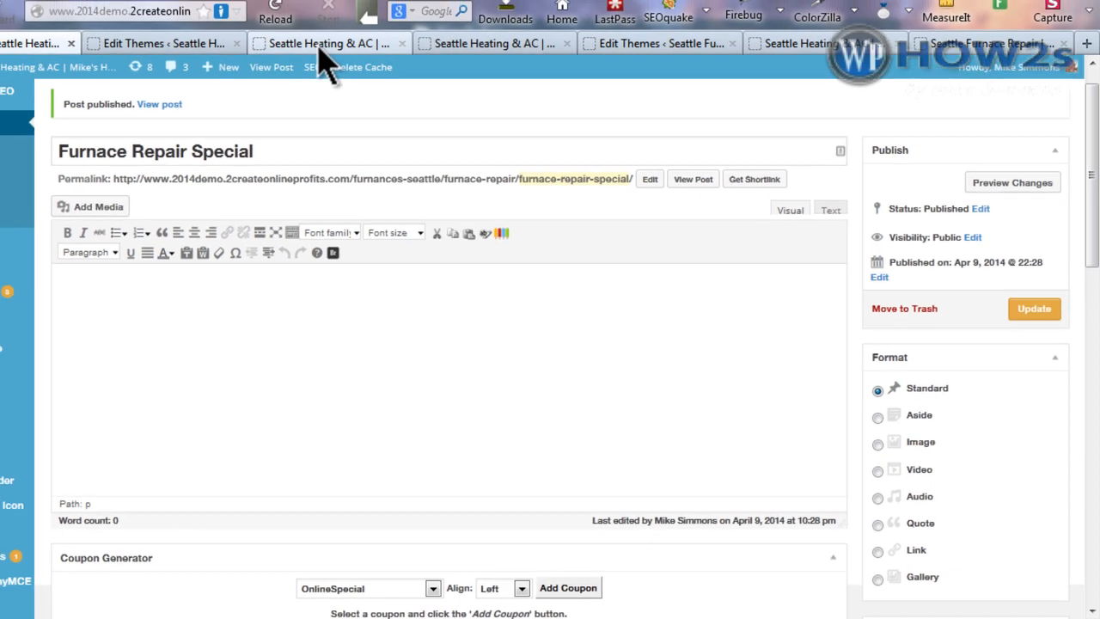
click(283, 27)
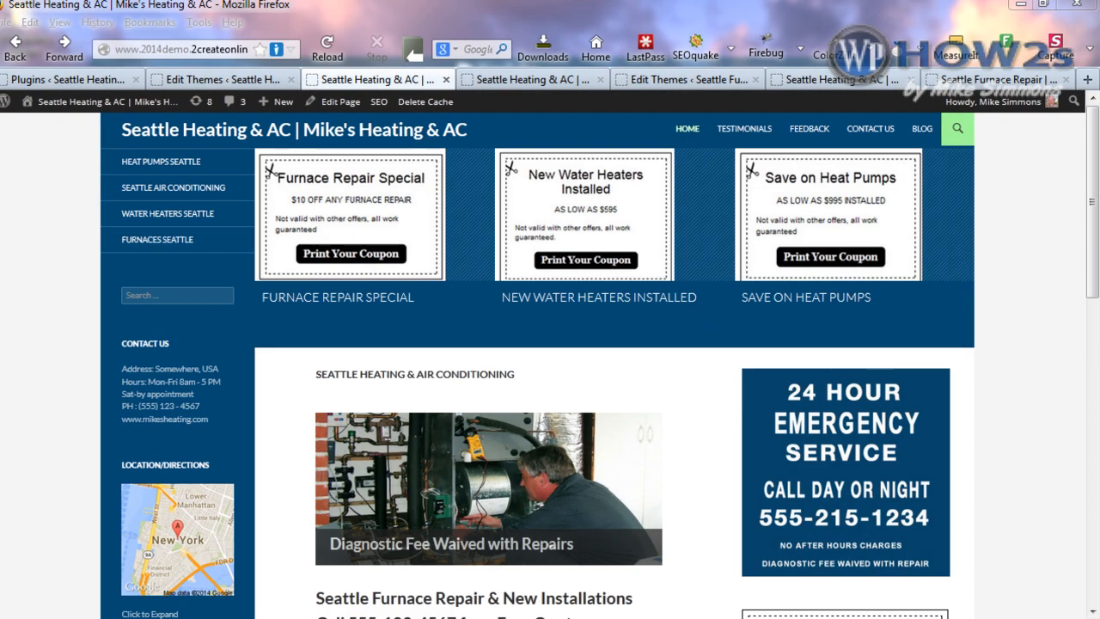